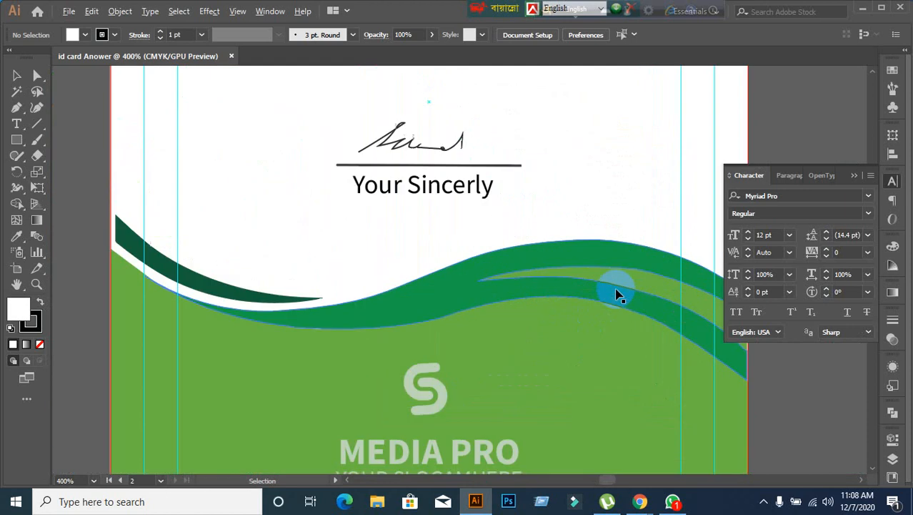
- Examine the green wave shapes on the back card and on the front card's header at close range
scroll(452, 270, down, 1)
scroll(453, 258, down, 4)
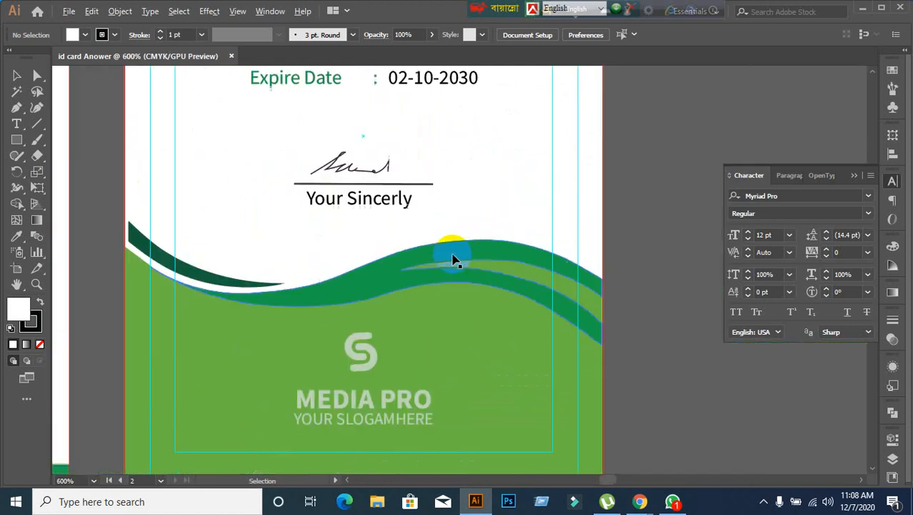
drag(300, 251, 776, 483)
scroll(392, 307, up, 2)
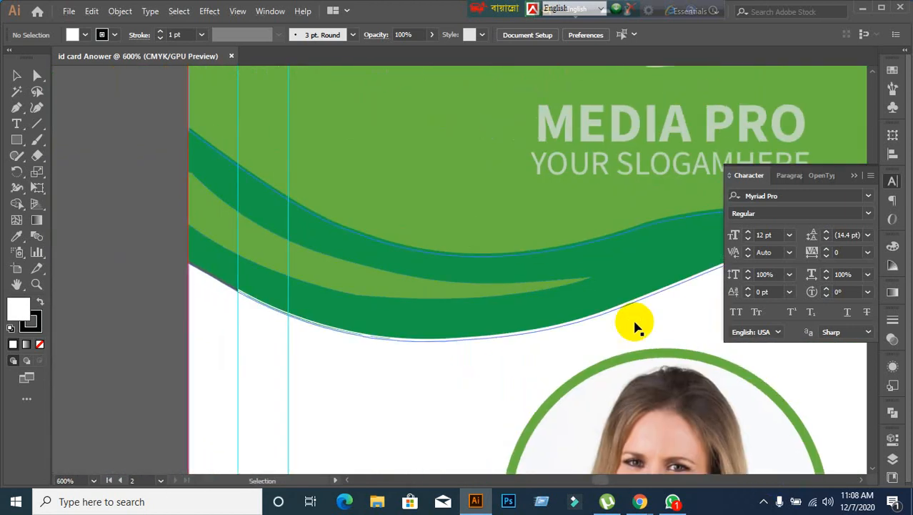
click(581, 279)
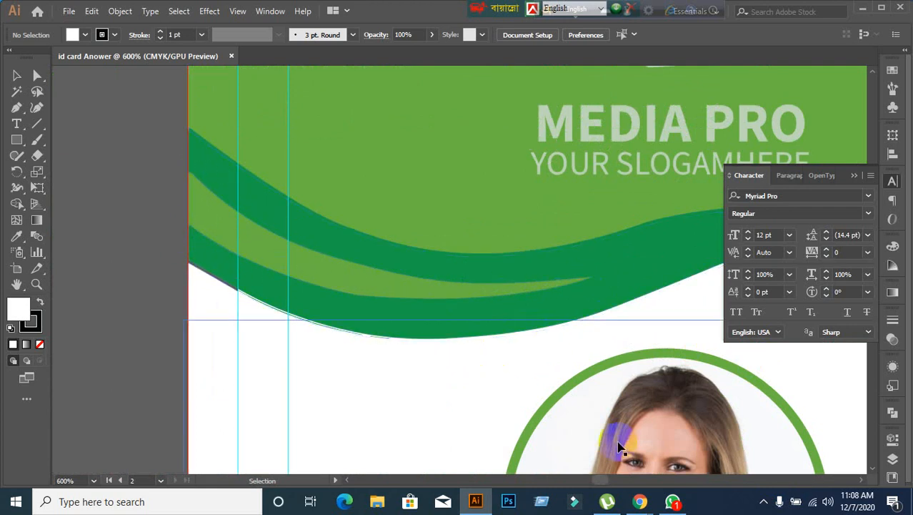
- Switch to the Google Meet call, admit the waiting participant, and return to Illustrator
mouse_move(641, 501)
click(582, 456)
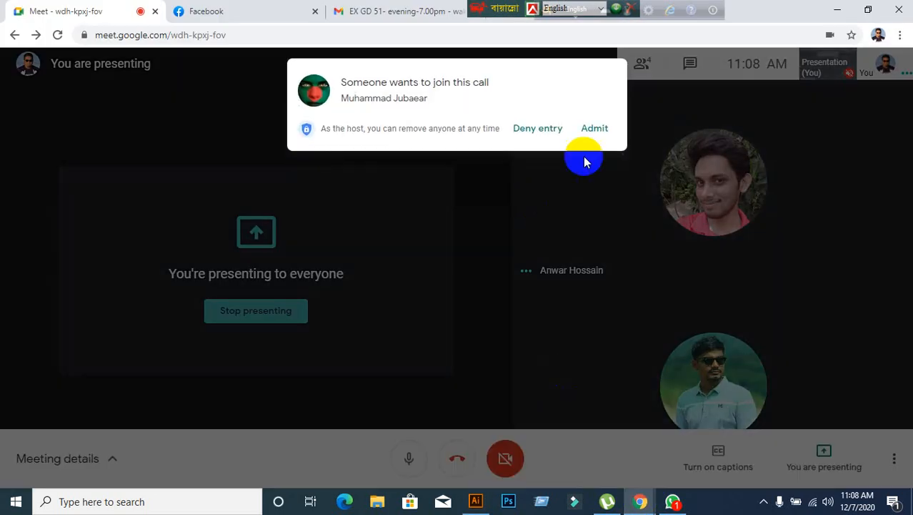
click(591, 134)
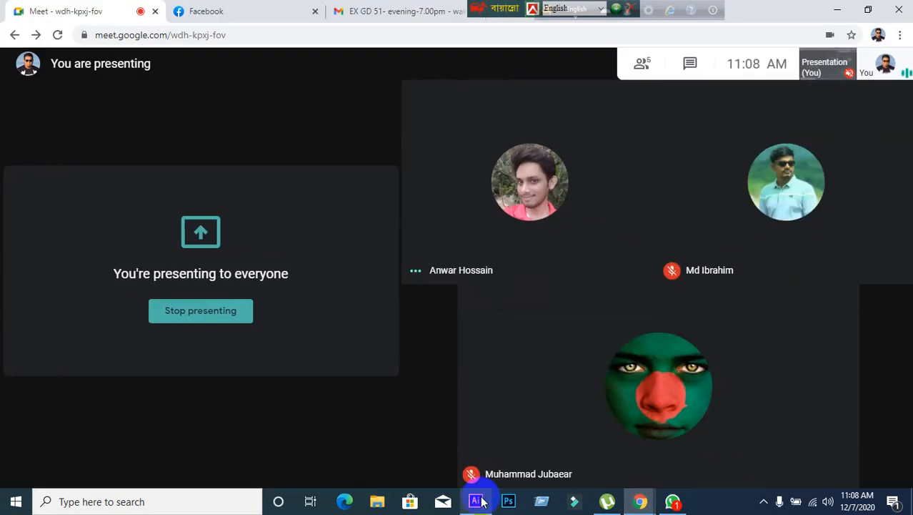
click(477, 499)
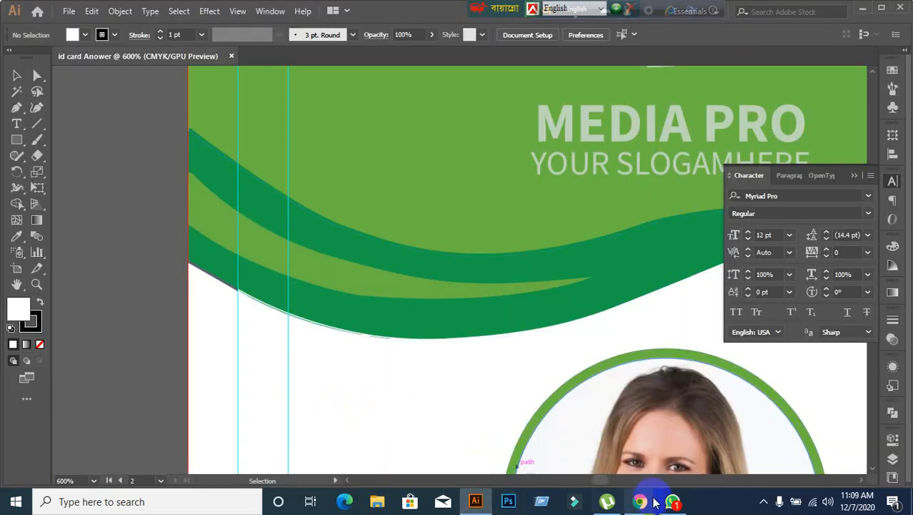
- Check the Google Meet call for waiting participants and return to Illustrator
mouse_move(642, 503)
click(554, 453)
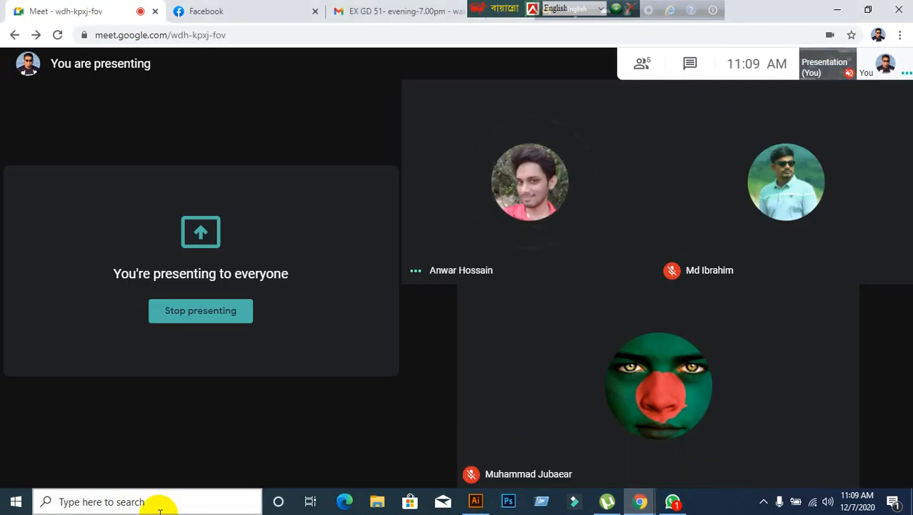
click(476, 501)
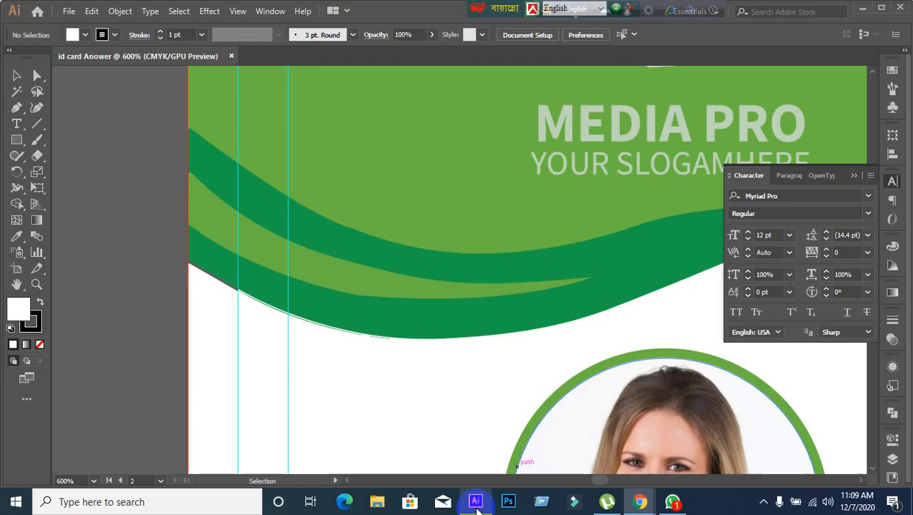
- Try to shift the front card's wave header group, undo the move, and clear the selection
drag(351, 320, 260, 228)
key(ctrl+z)
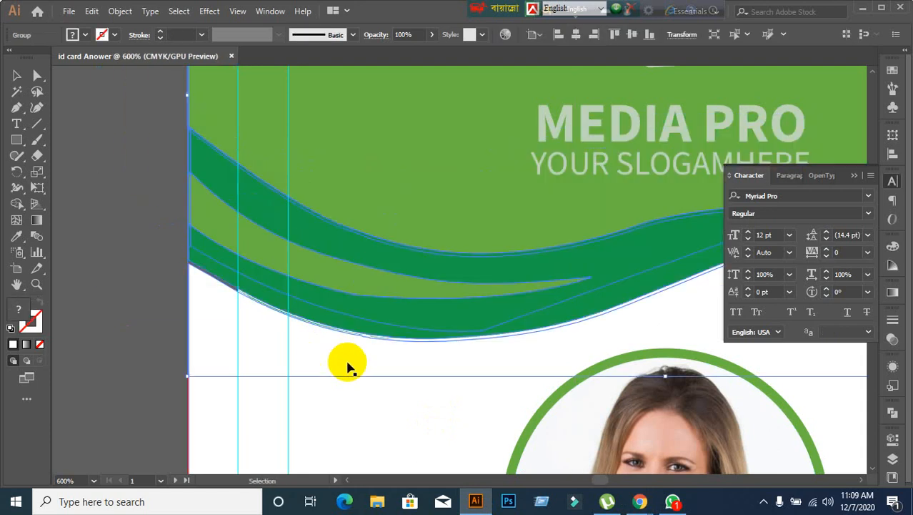
click(351, 364)
click(228, 313)
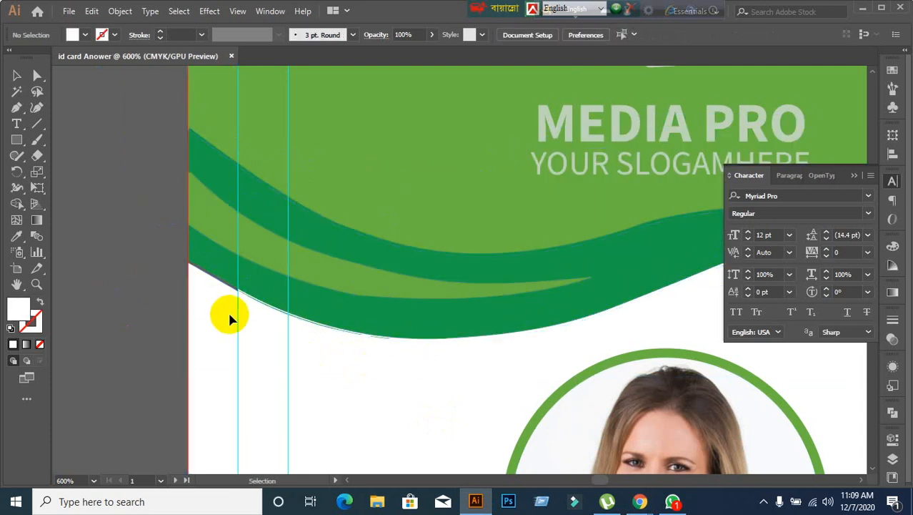
- Move the front card's header group up and off the artboard edge to expose the shapes beneath, and undo it
alt+scroll(388, 323, down, 2)
drag(379, 277, 341, 167)
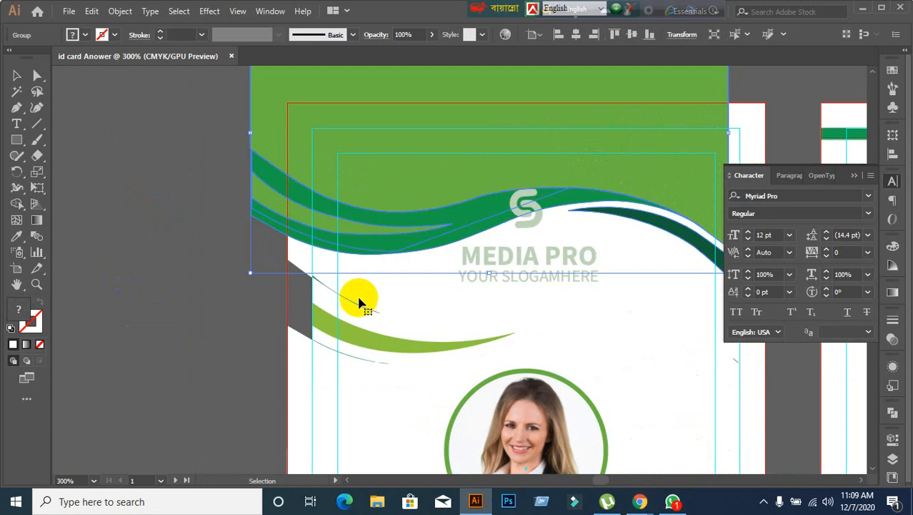
key(a)
key(ctrl+z)
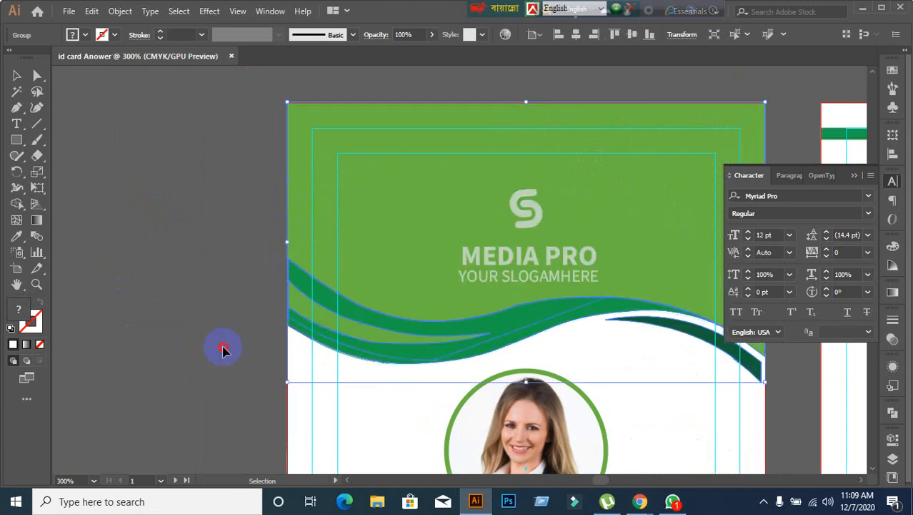
click(224, 348)
click(407, 235)
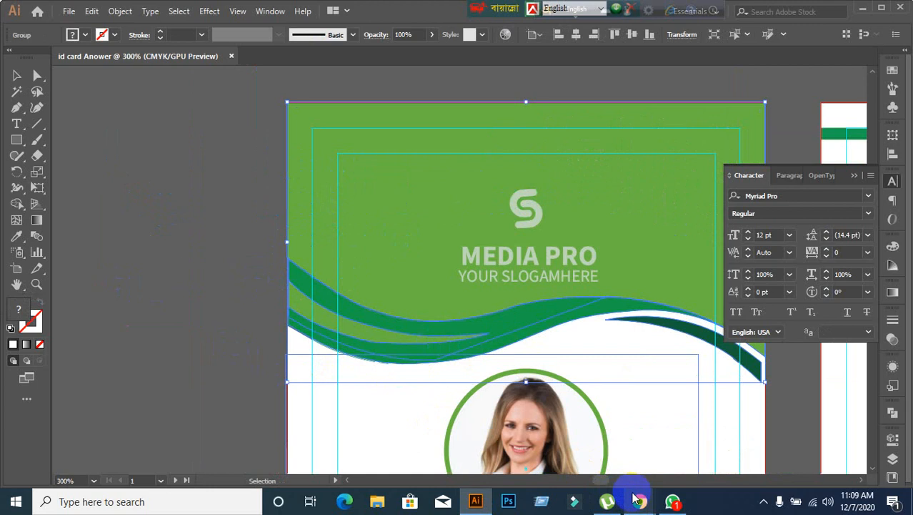
- Look at the participants in the Google Meet call, return to Illustrator, and deselect the header artwork
mouse_move(635, 498)
click(576, 435)
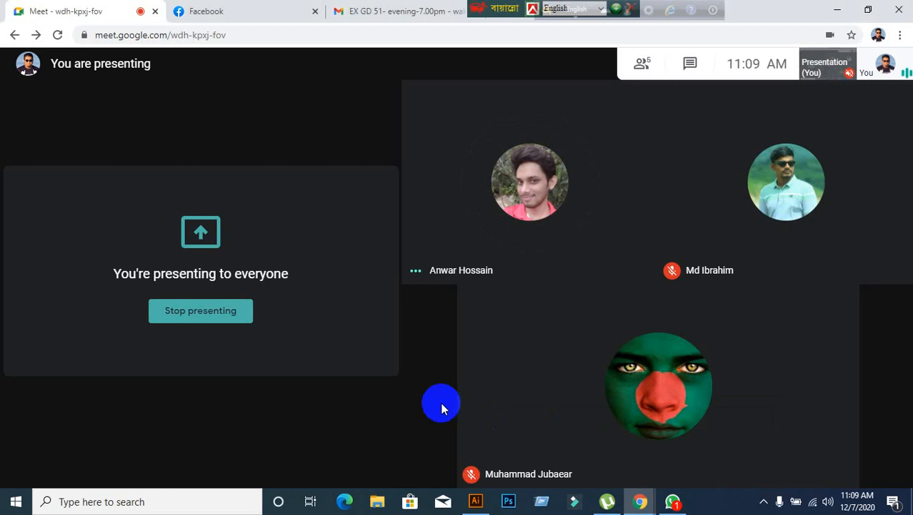
click(475, 500)
click(206, 336)
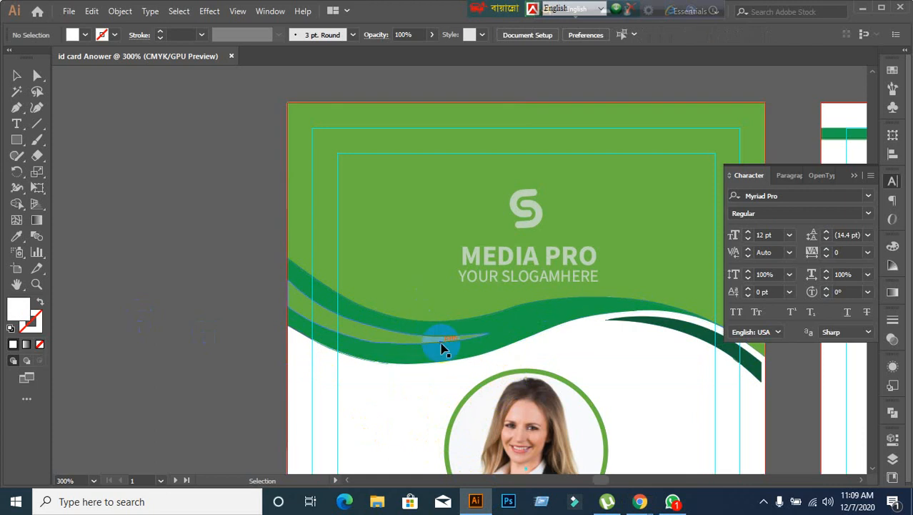
- Move the header group away from the front card's edge to reveal the background cutout underneath, and undo the move
scroll(443, 349, down, 1)
drag(585, 416, 485, 289)
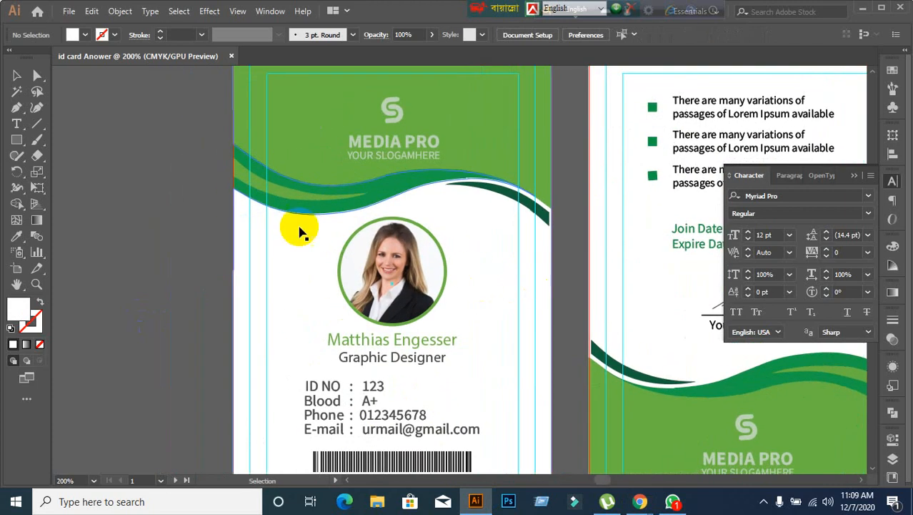
scroll(248, 210, up, 1)
drag(249, 212, 302, 359)
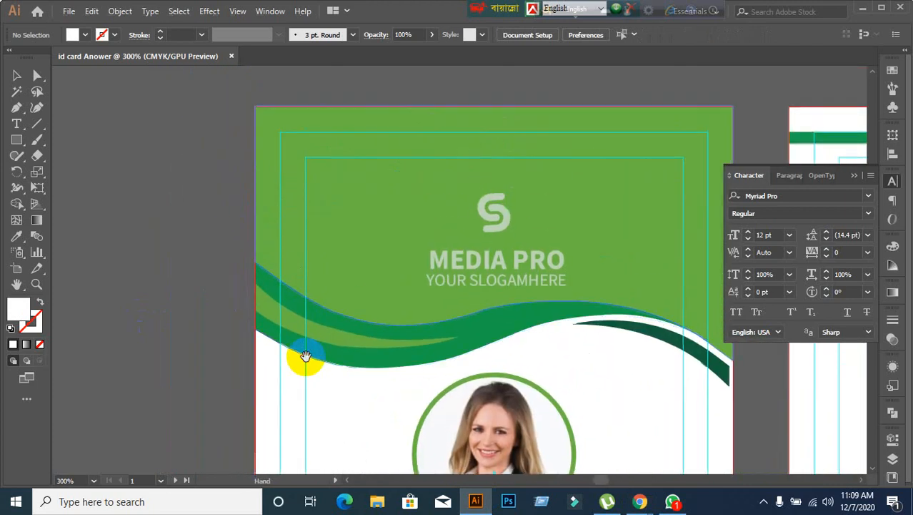
scroll(239, 375, up, 2)
drag(372, 278, 471, 197)
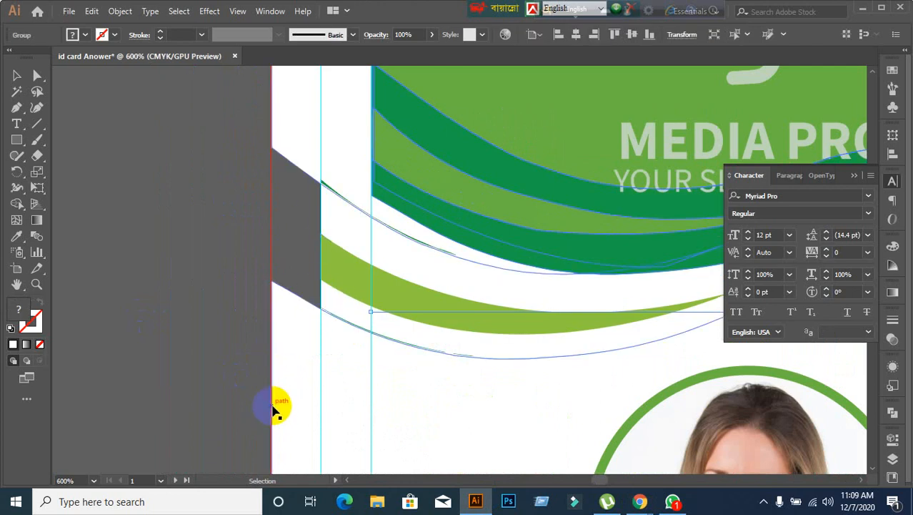
key(ctrl+z)
scroll(210, 394, down, 5)
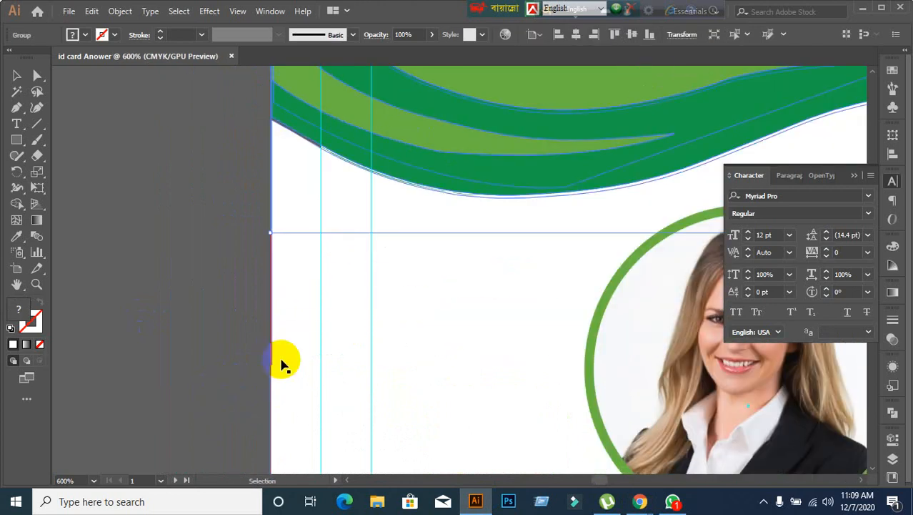
- Try to move the front card's white background away from the artboard, undo it, and clear the selection
drag(280, 362, 184, 426)
key(ctrl+z)
click(172, 350)
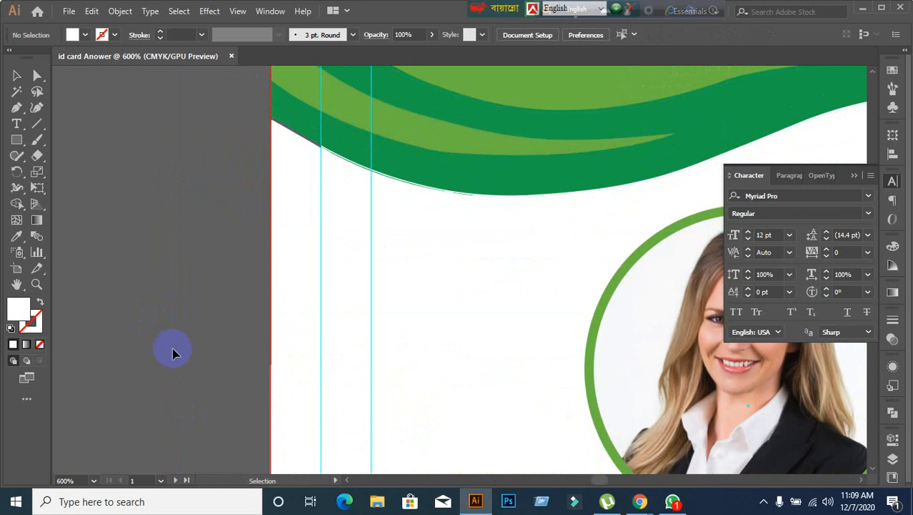
- Try to pull the front card's lower wave edge down toward the photo, undo it, and deselect the group
scroll(172, 350, down, 1)
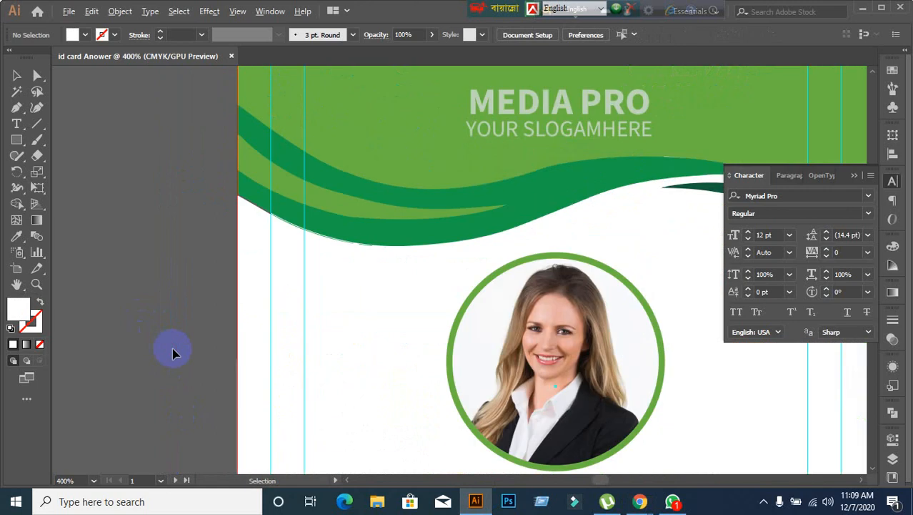
scroll(171, 351, down, 1)
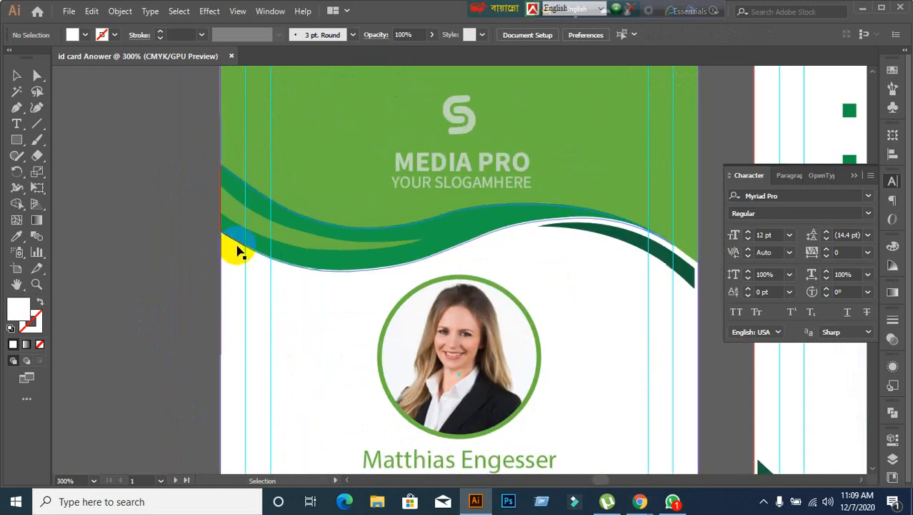
drag(235, 249, 285, 332)
key(ctrl+z)
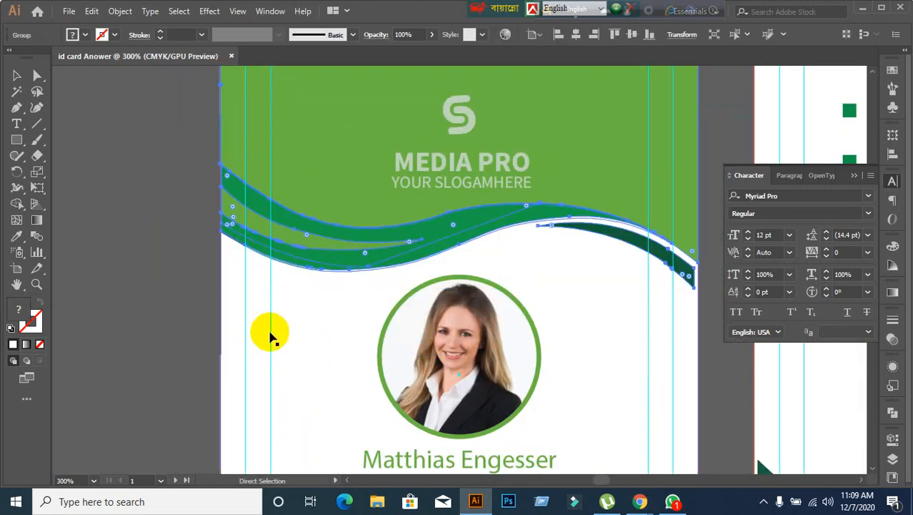
click(202, 329)
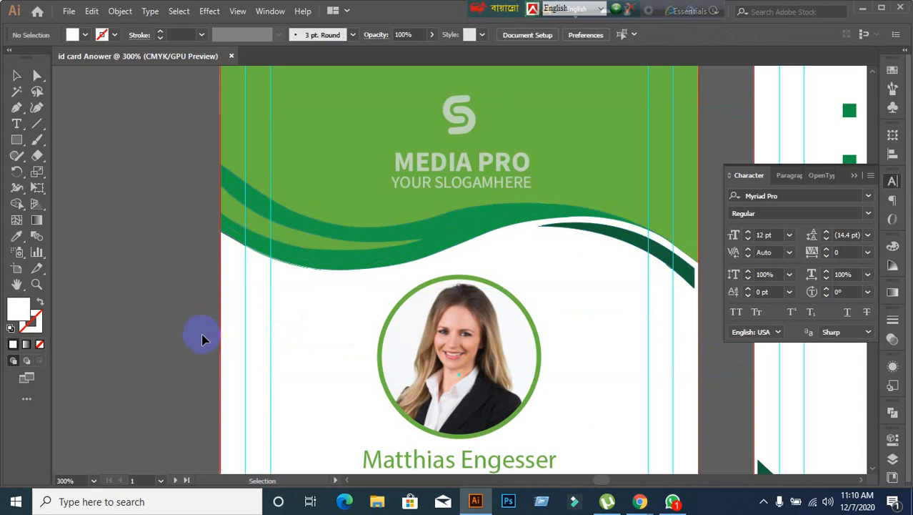
- Select the front card's logo group, admit the waiting participant in Google Meet, and return to Illustrator
scroll(202, 339, down, 1)
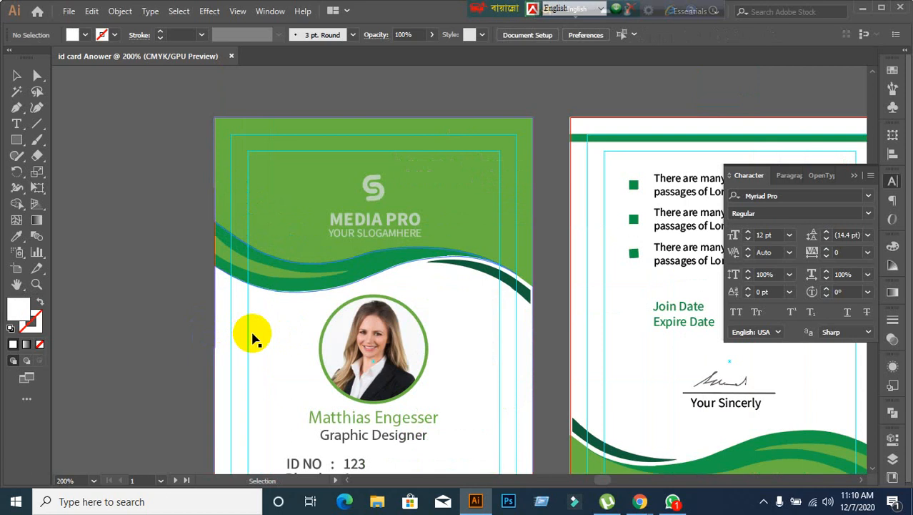
click(376, 234)
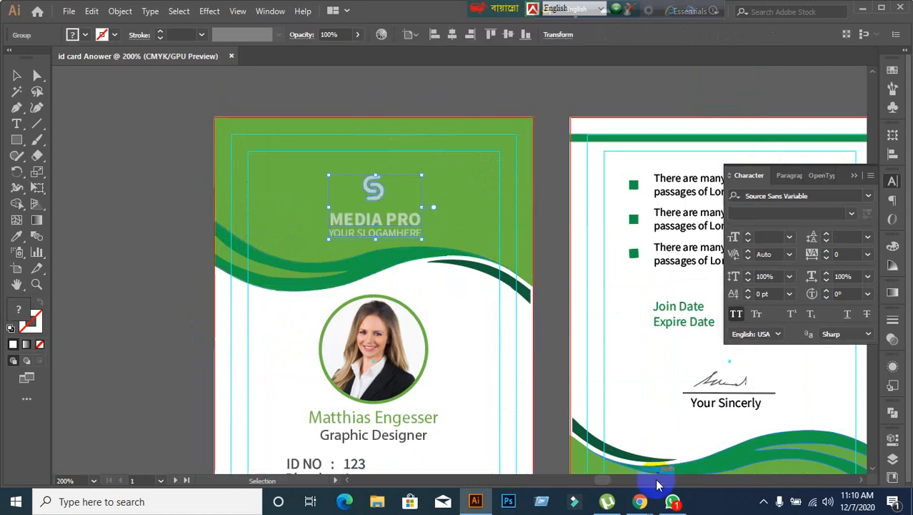
mouse_move(640, 501)
click(598, 460)
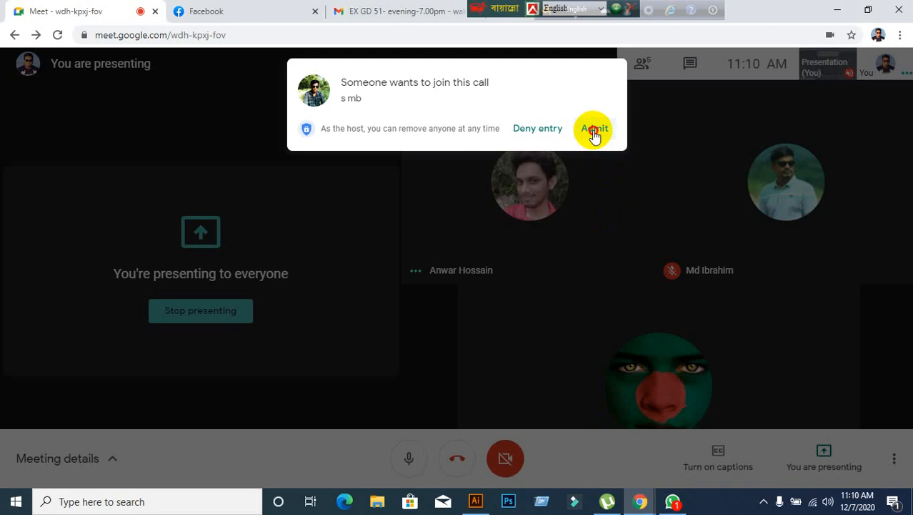
click(594, 133)
click(475, 501)
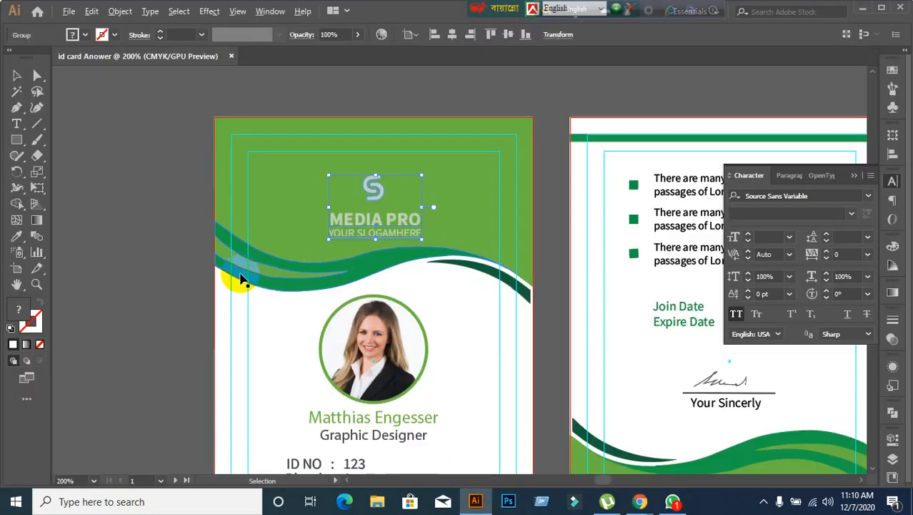
- Move the front card's white background shape off the artboard to expose its wave-shaped cutout
scroll(169, 282, up, 2)
scroll(170, 282, down, 3)
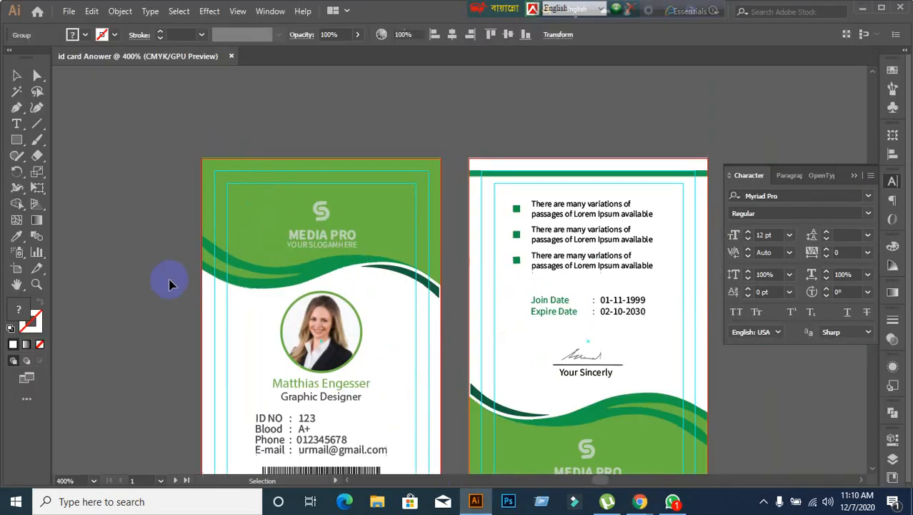
drag(292, 246, 175, 323)
key(ctrl+z)
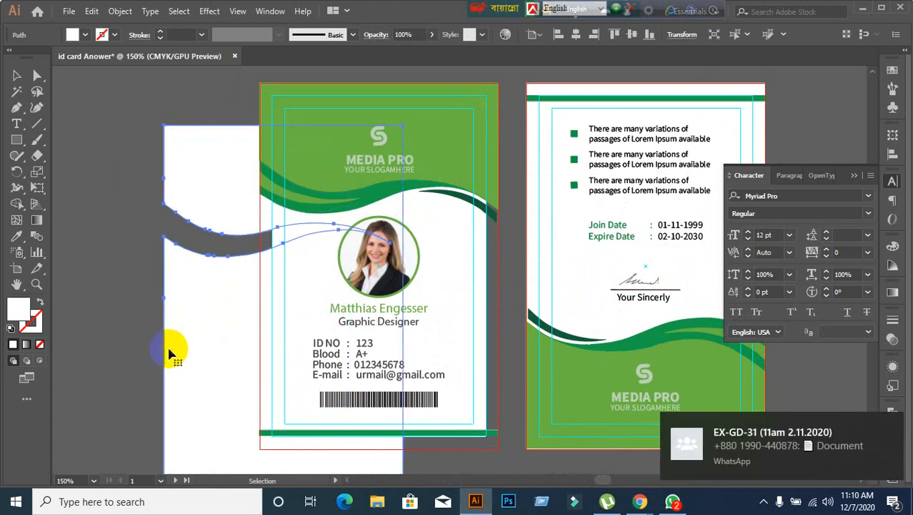
- Switch to WhatsApp to view the new files in the EX-GD-31 group chat, and return to Illustrator
click(672, 501)
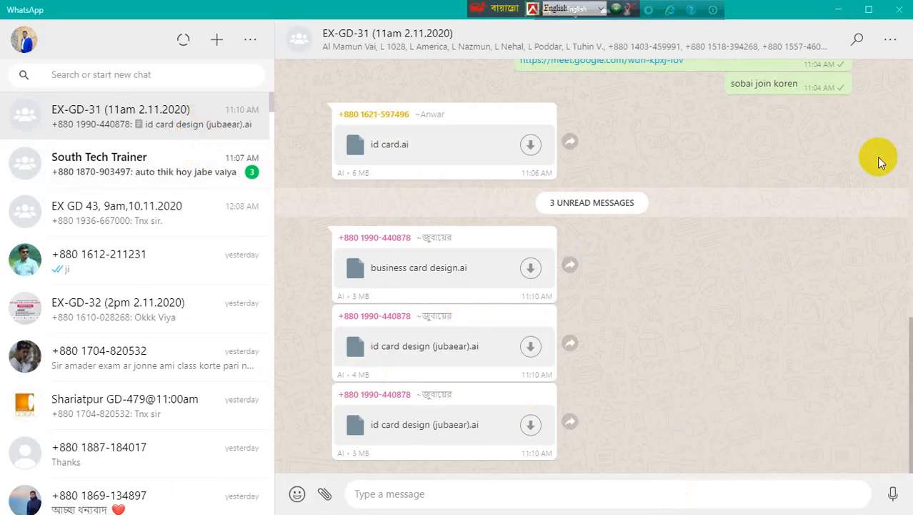
click(839, 10)
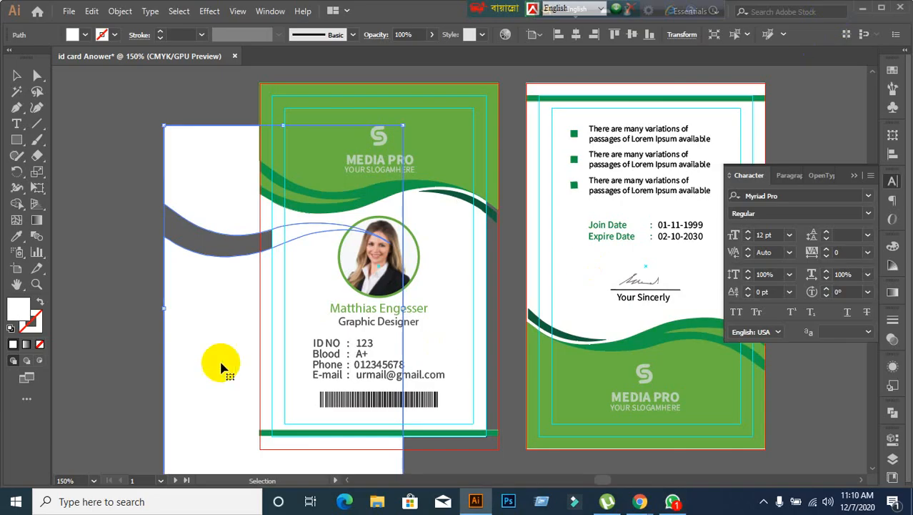
- Deselect the displaced white background shape and undo its move off the front card
click(123, 307)
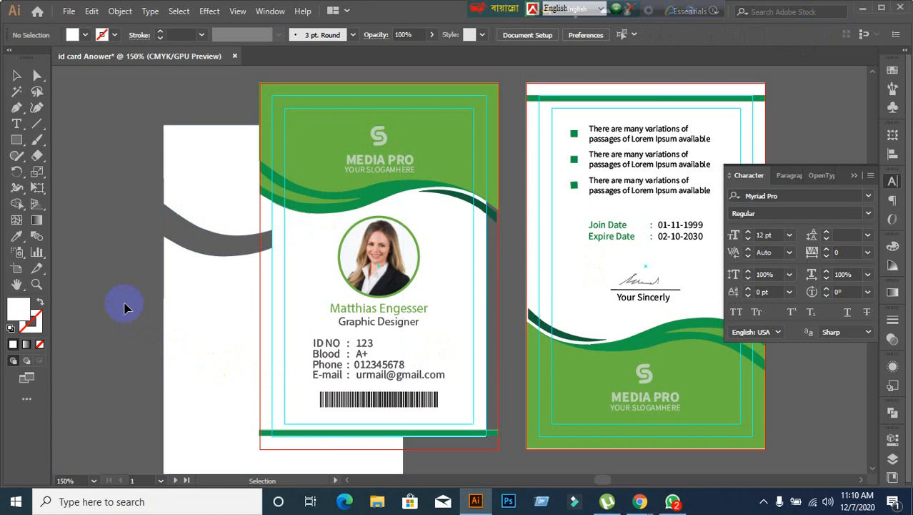
key(ctrl+z)
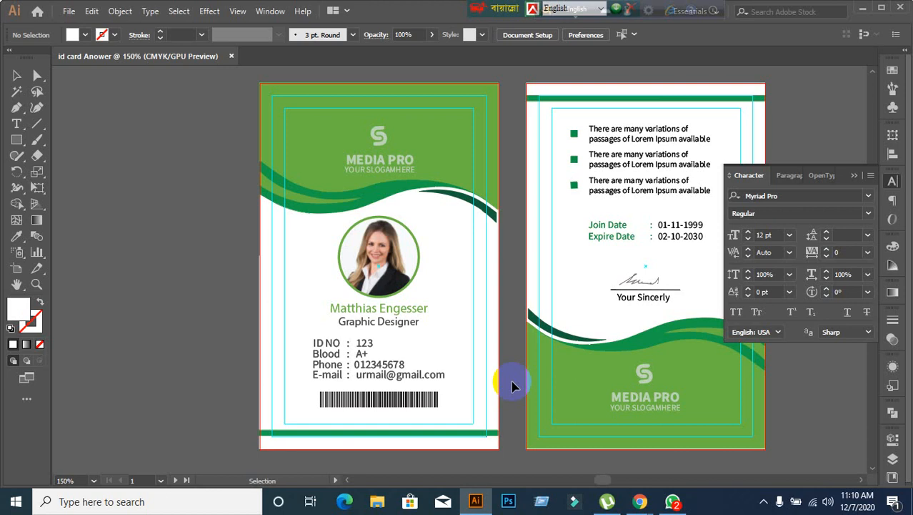
scroll(511, 380, up, 2)
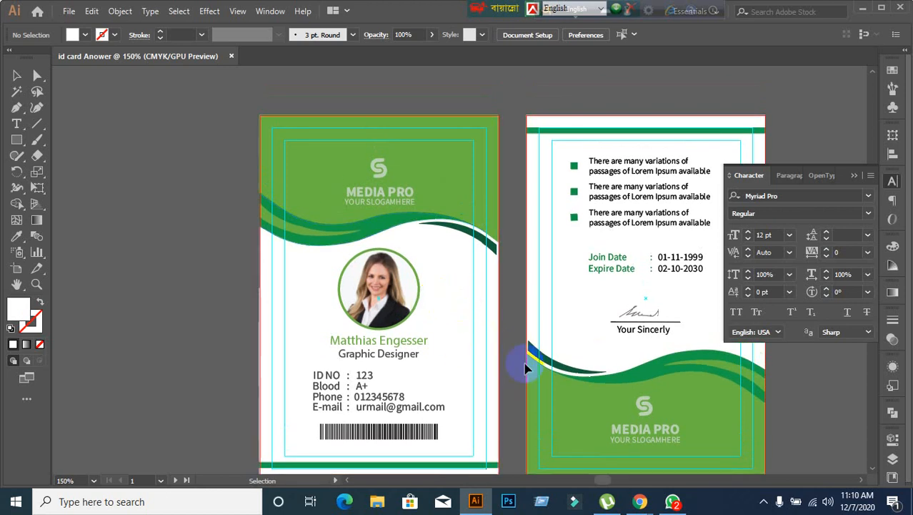
- Examine the groups and paths nested inside Layer 1 of the ID card file, and collapse the layer again
click(894, 461)
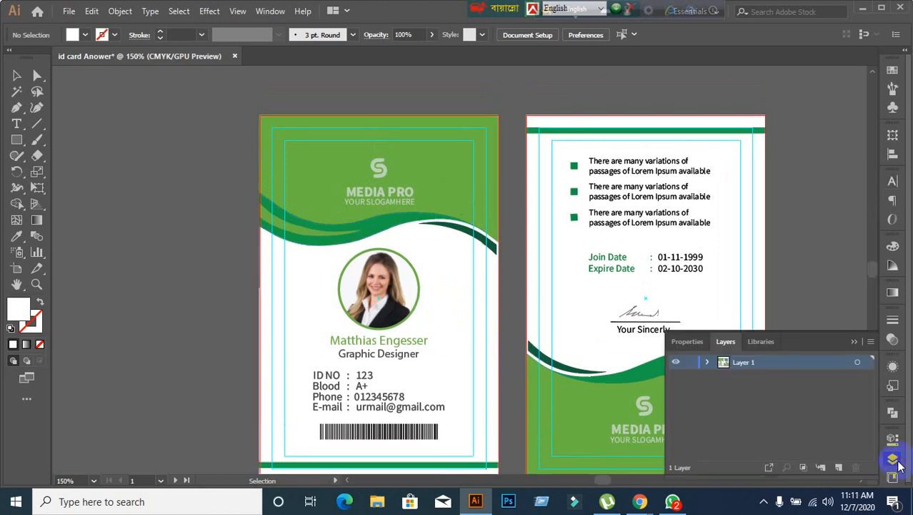
click(708, 363)
scroll(754, 422, down, 5)
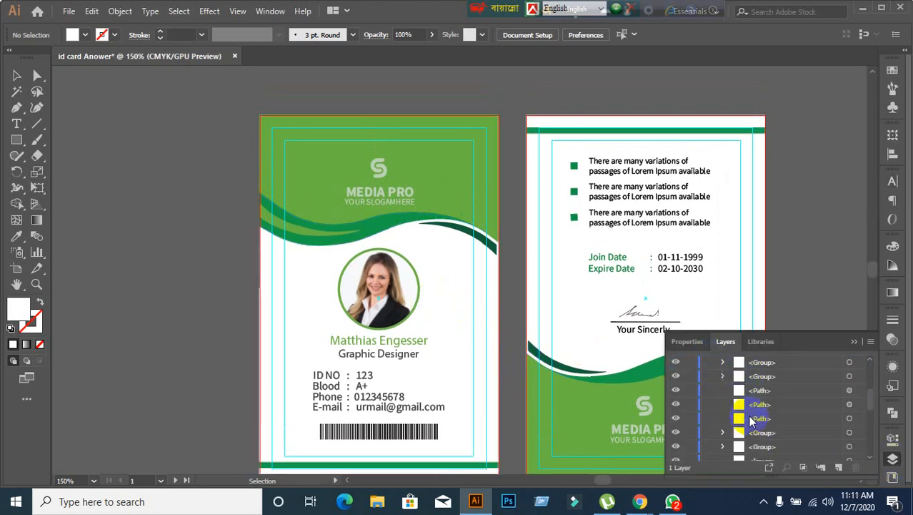
scroll(749, 418, up, 5)
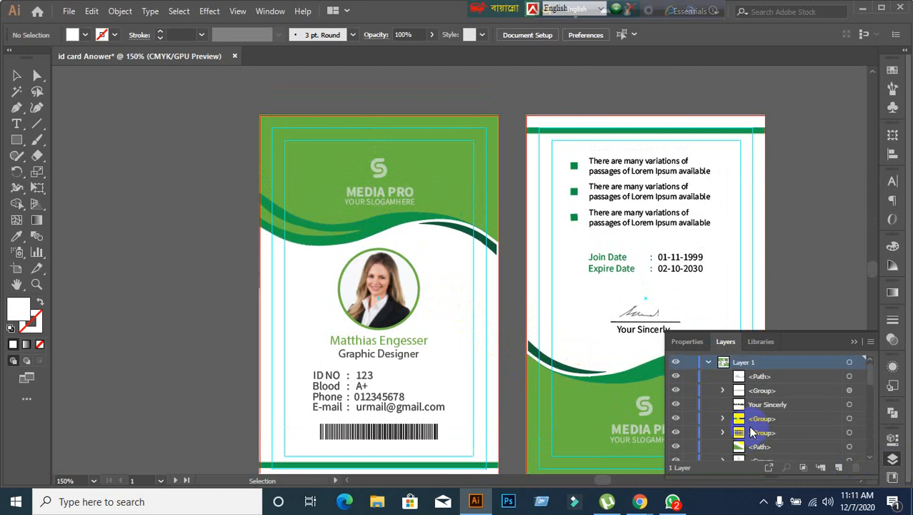
click(709, 363)
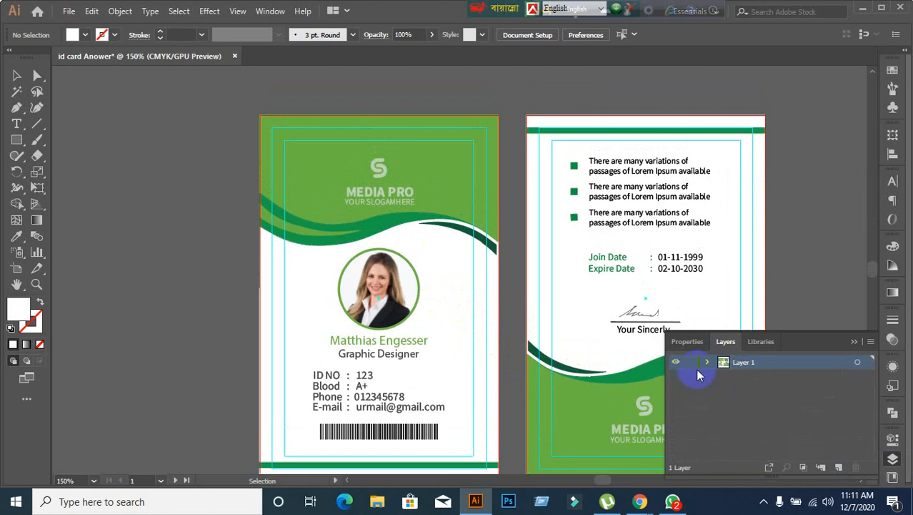
click(708, 362)
scroll(743, 421, down, 3)
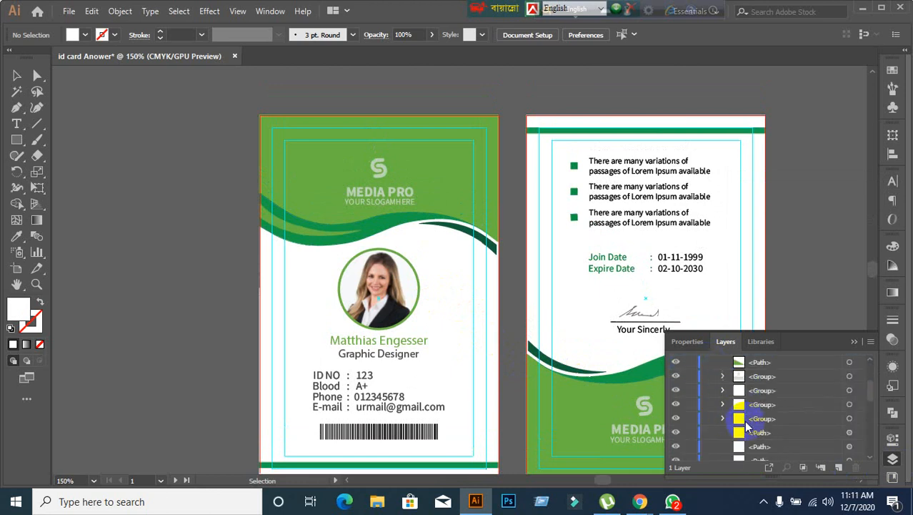
scroll(745, 423, up, 3)
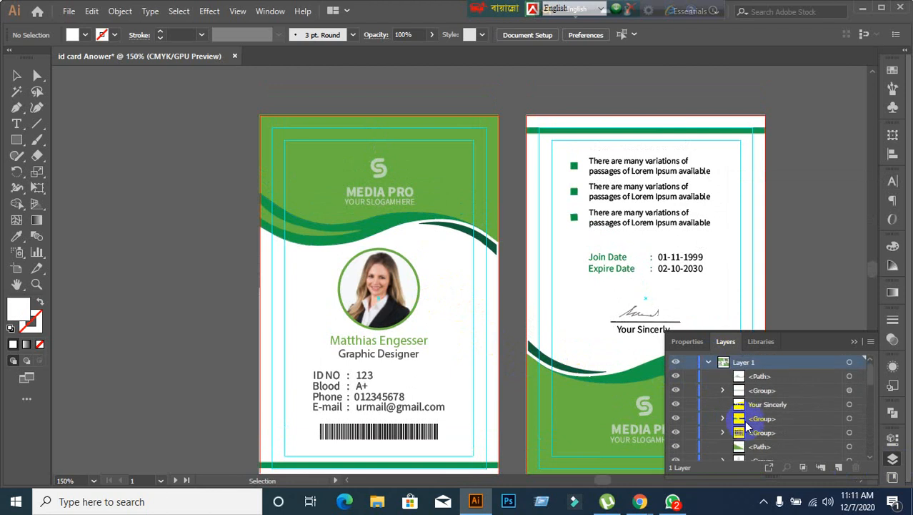
click(710, 362)
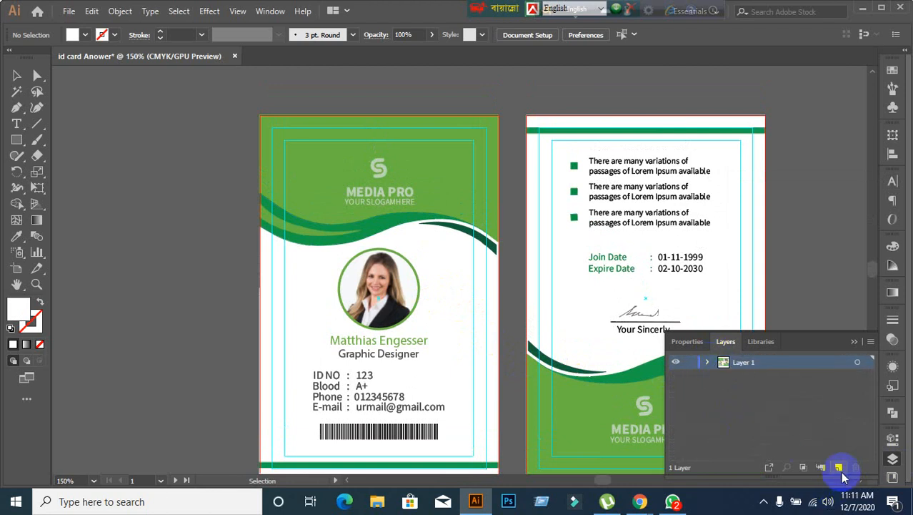
- Try adding an empty layer above Layer 1 and alternating the active layer between the two, and delete the empty layer
click(840, 469)
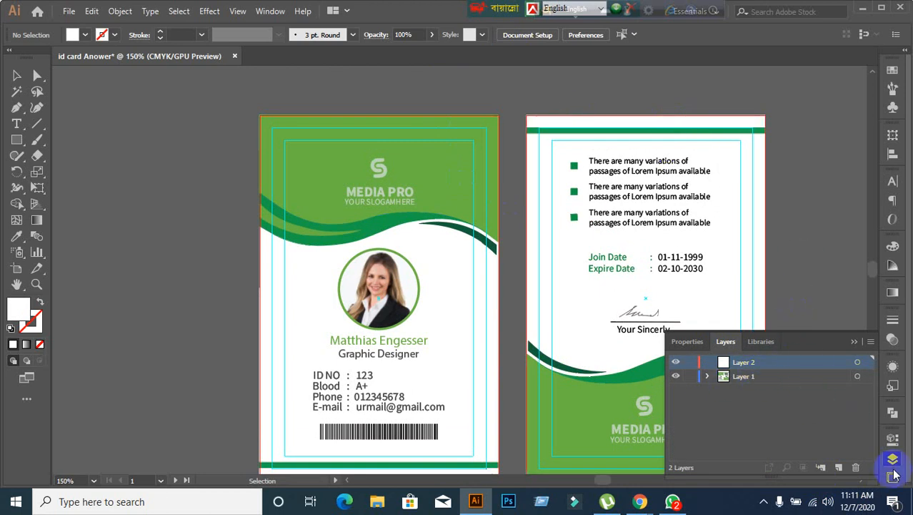
click(856, 466)
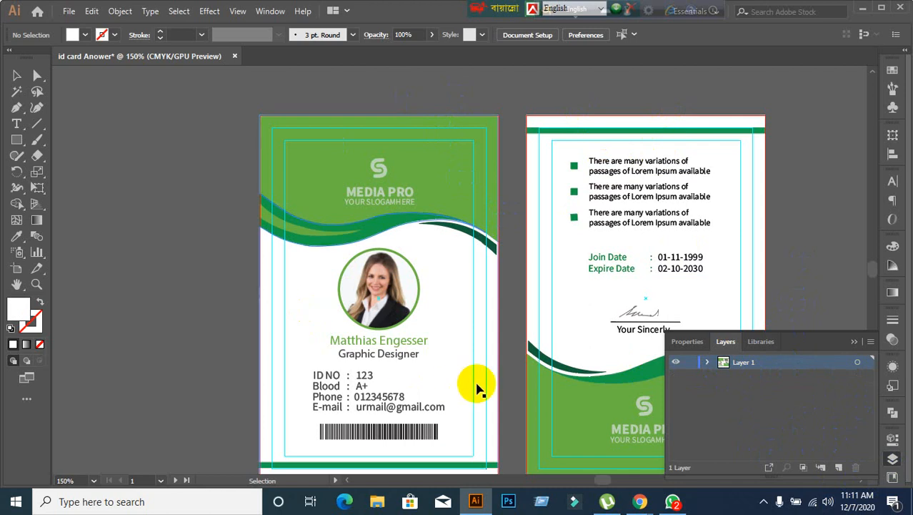
click(840, 467)
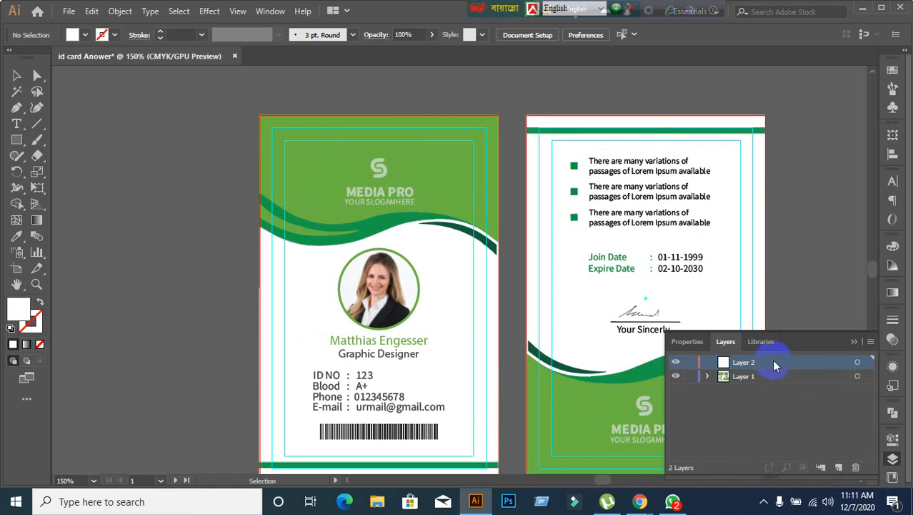
click(777, 378)
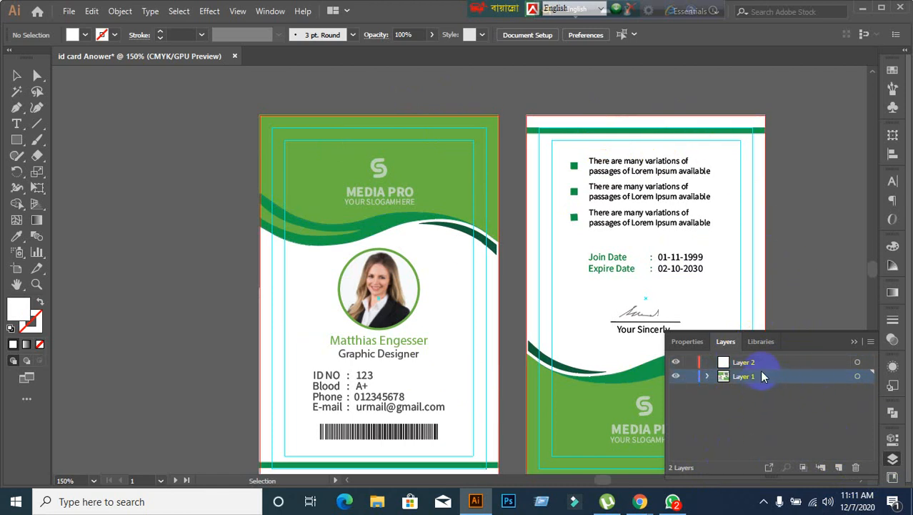
click(765, 367)
click(772, 377)
click(771, 363)
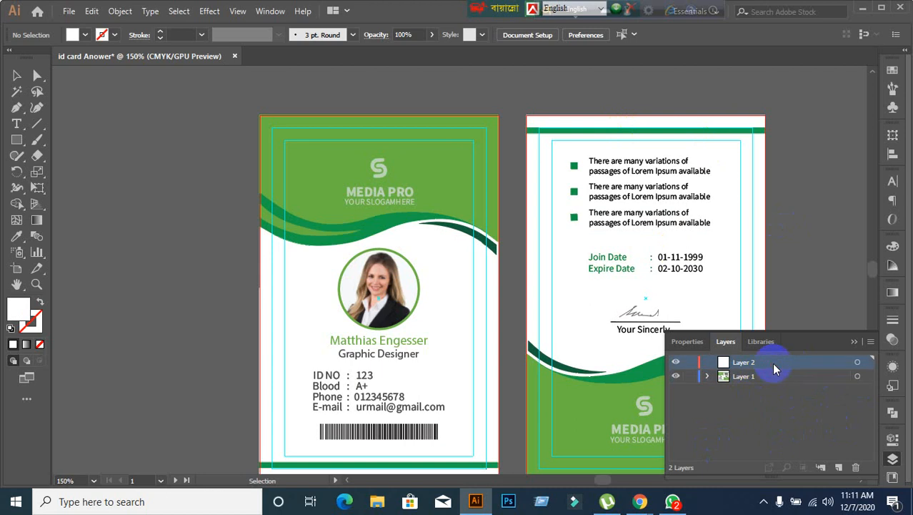
click(856, 468)
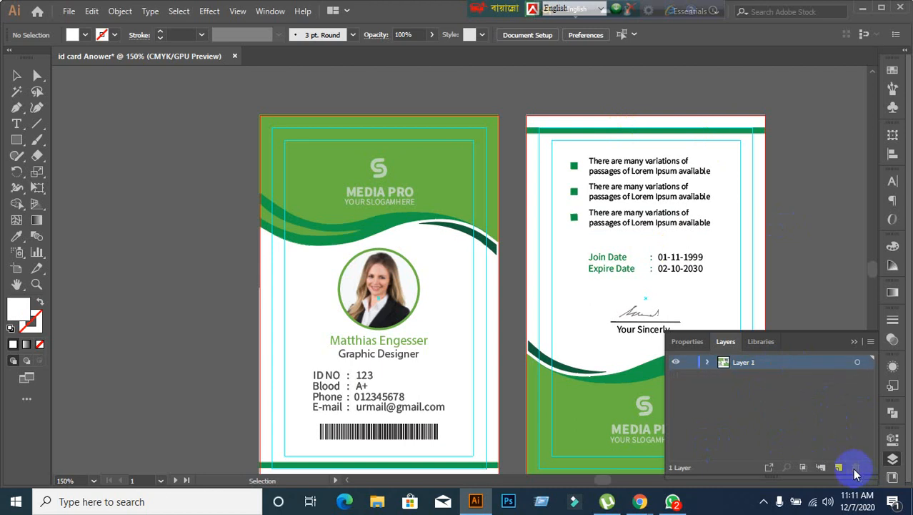
- Expand Layer 1 to list its individual objects
click(708, 362)
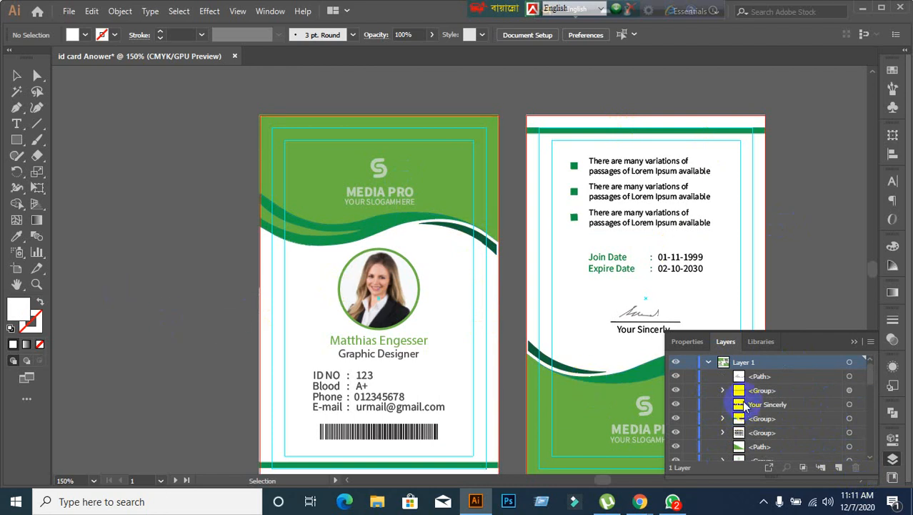
scroll(747, 409, down, 2)
scroll(765, 431, up, 2)
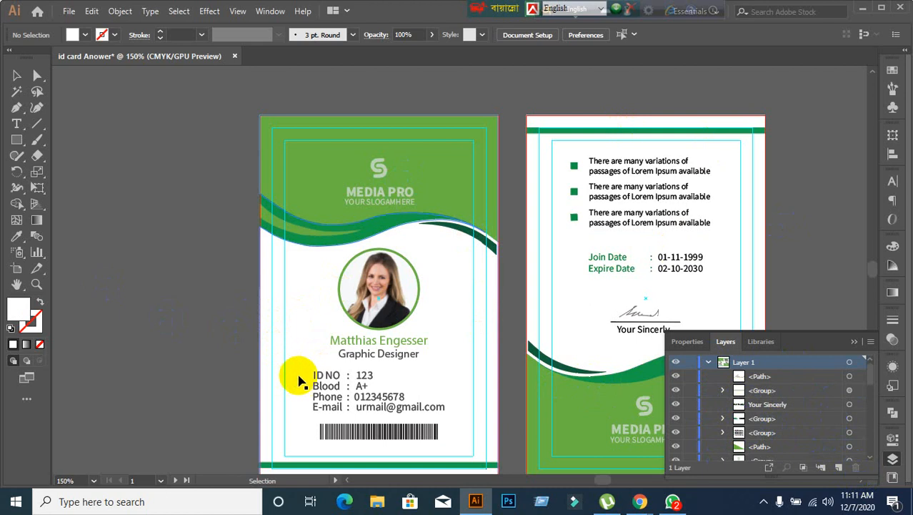
- Move the front card's white background shape off the artboard and undo the move, leaving the shape selected
drag(304, 347, 143, 381)
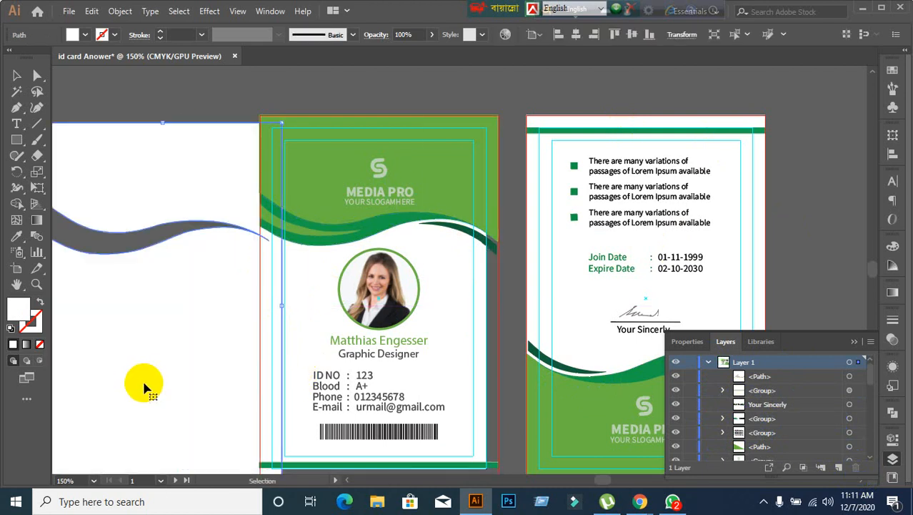
key(ctrl+z)
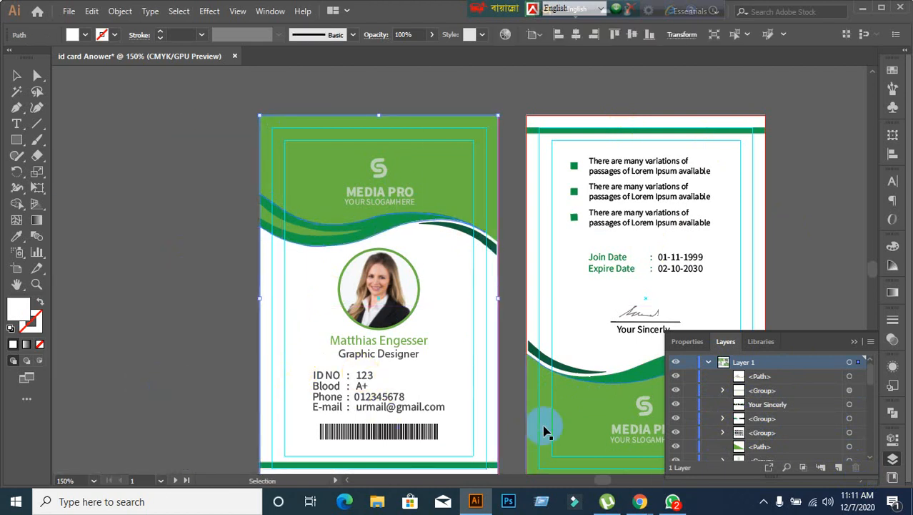
- Find the selected white background path of the front card in Layer 1's object list and lock it
scroll(776, 440, down, 3)
scroll(769, 436, up, 3)
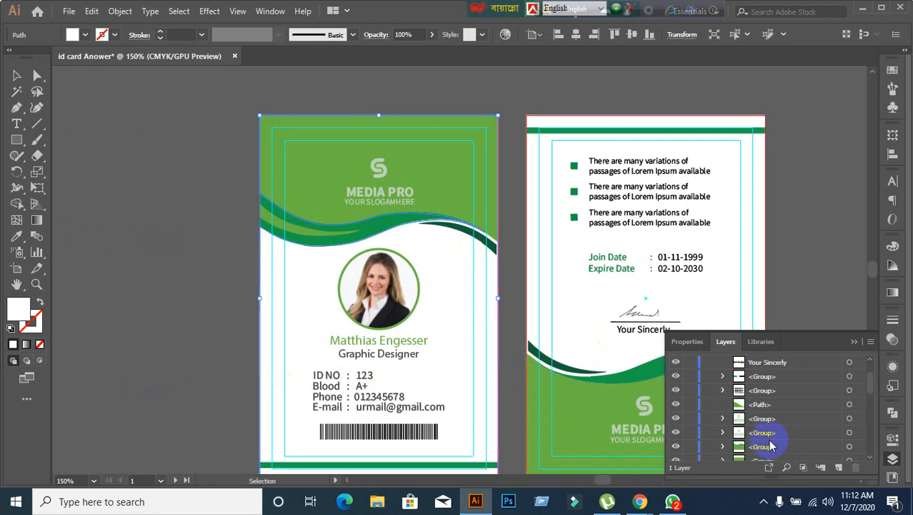
scroll(783, 435, up, 2)
scroll(778, 436, down, 3)
scroll(777, 436, down, 3)
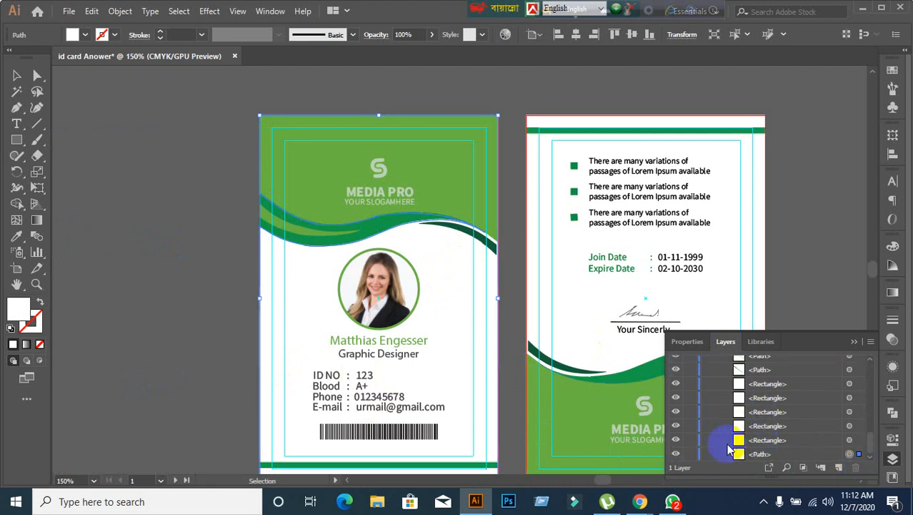
click(185, 311)
click(286, 312)
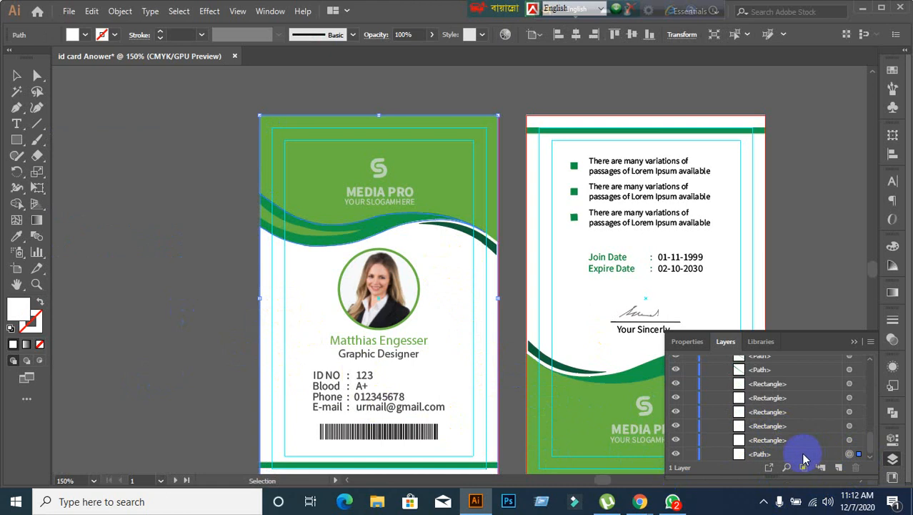
click(687, 454)
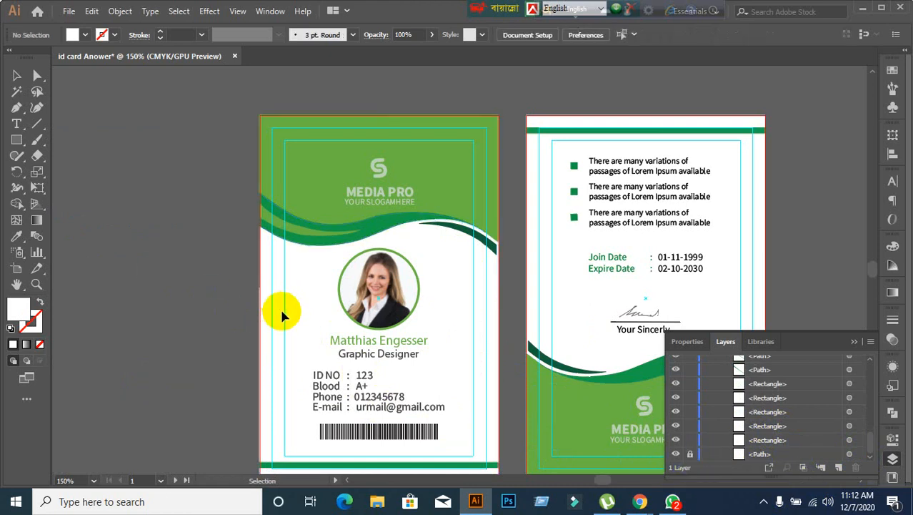
- Select the front card's green wave header group, find it in Layer 1's object list, and lock it
click(316, 180)
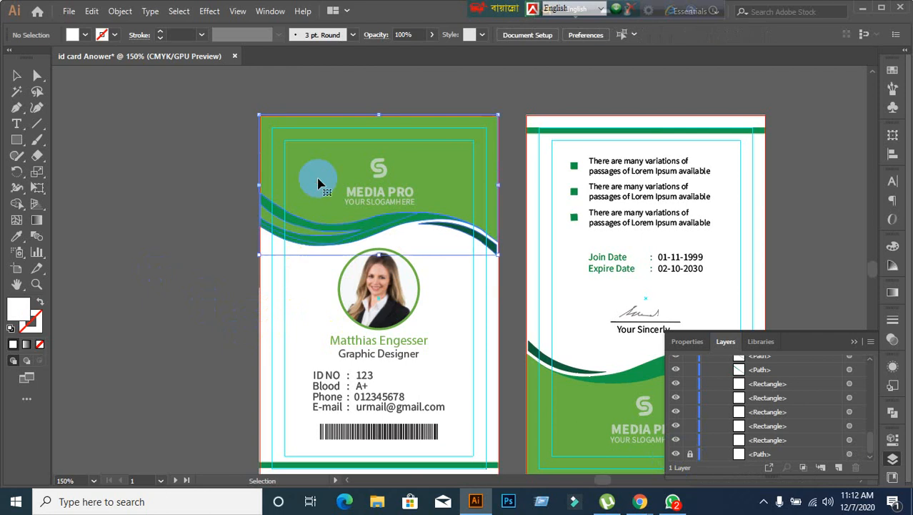
scroll(811, 400, up, 3)
scroll(816, 400, up, 3)
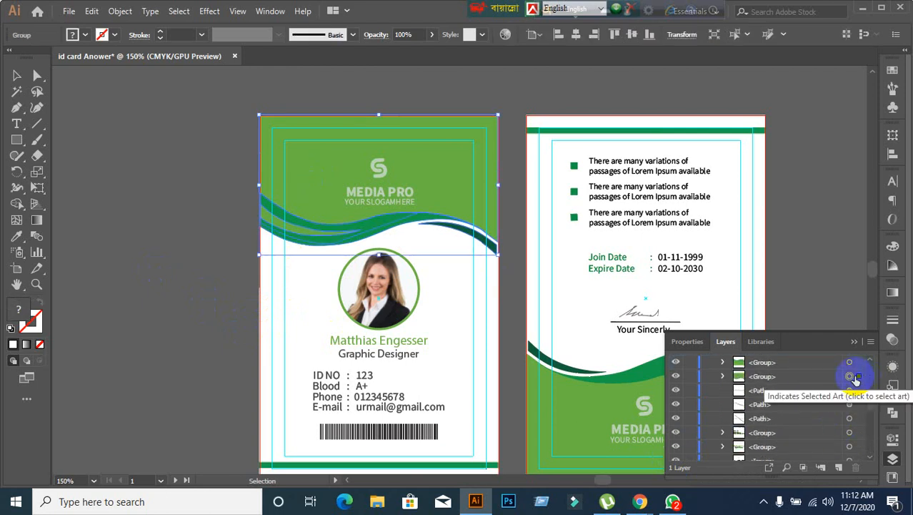
click(689, 376)
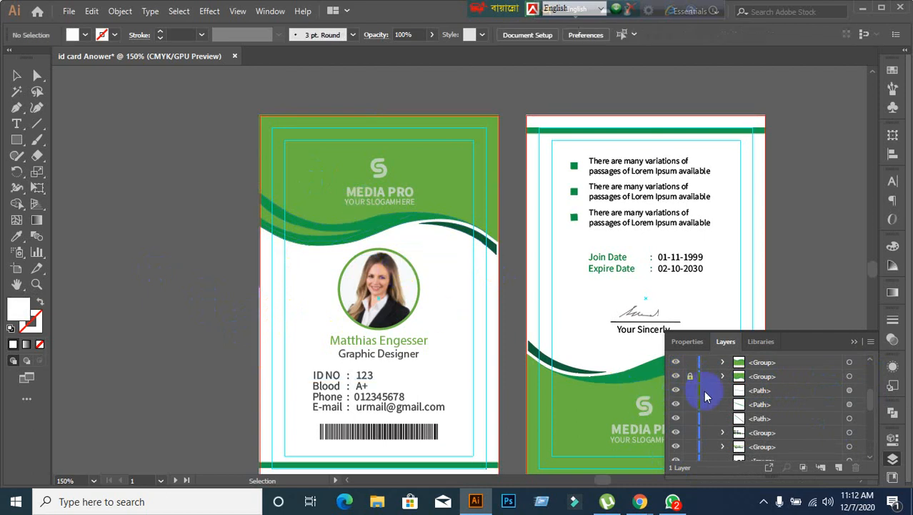
- Examine Layer 1's full object list, including the locked header group and the locked background path
scroll(769, 417, up, 3)
scroll(769, 416, down, 3)
scroll(769, 417, up, 1)
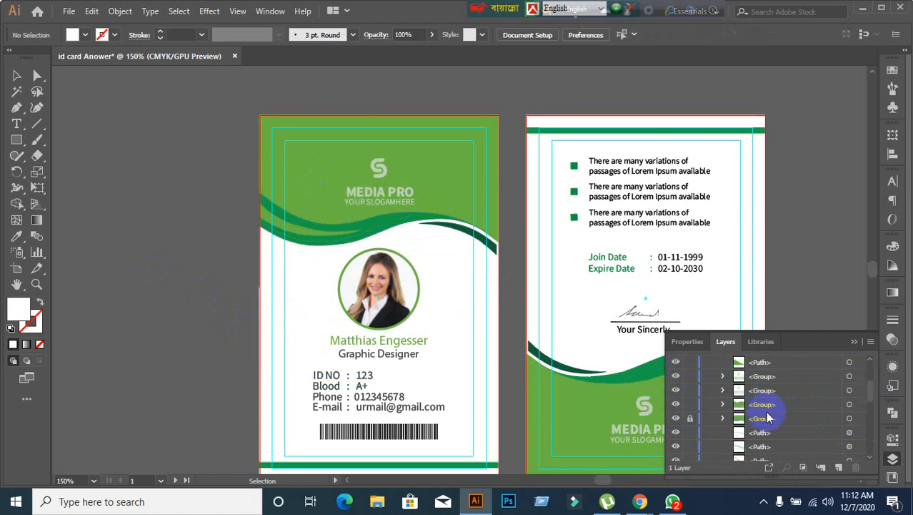
scroll(769, 417, down, 5)
click(690, 454)
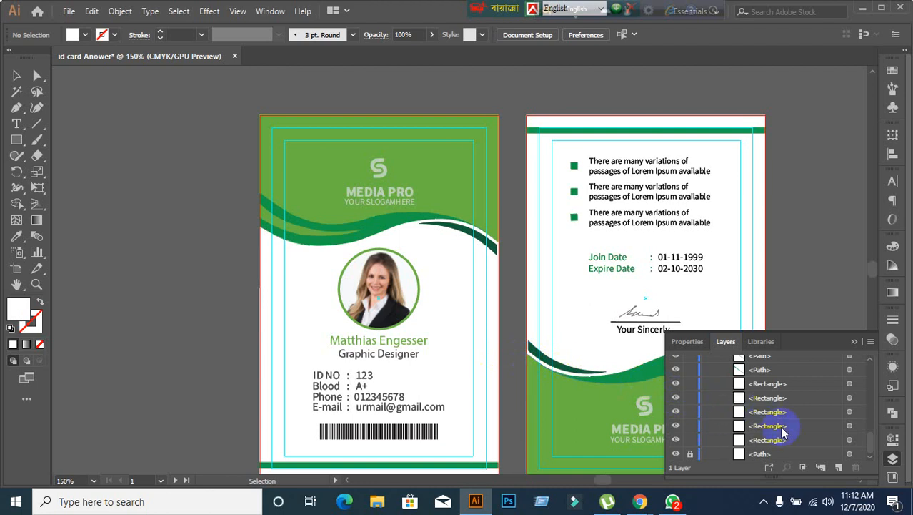
scroll(784, 431, up, 5)
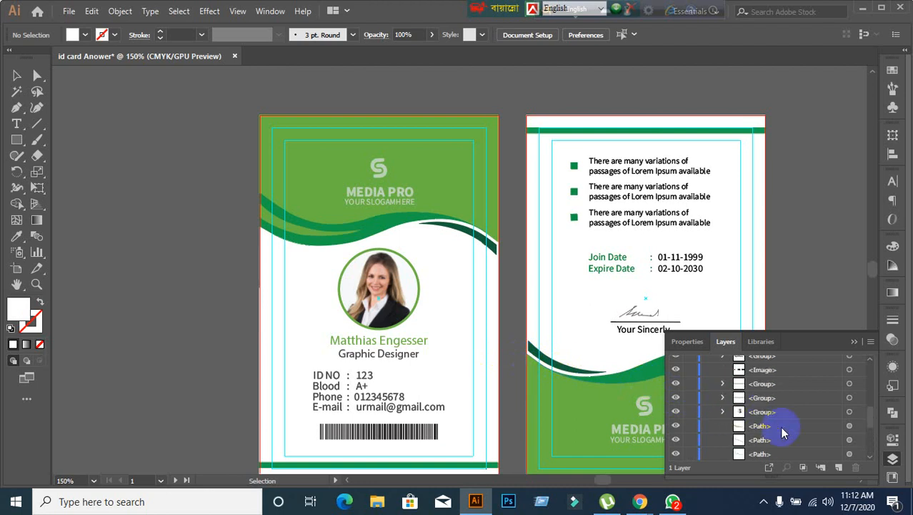
scroll(784, 430, up, 2)
scroll(784, 431, up, 1)
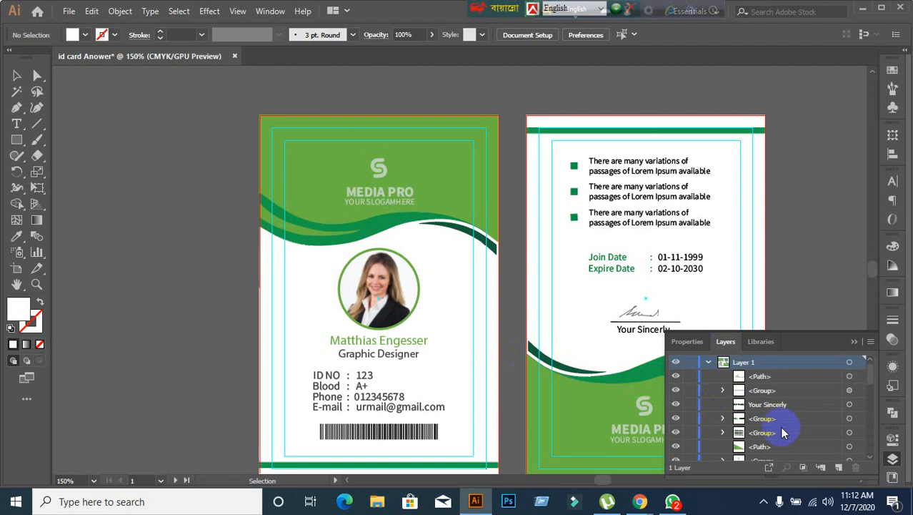
scroll(784, 433, down, 4)
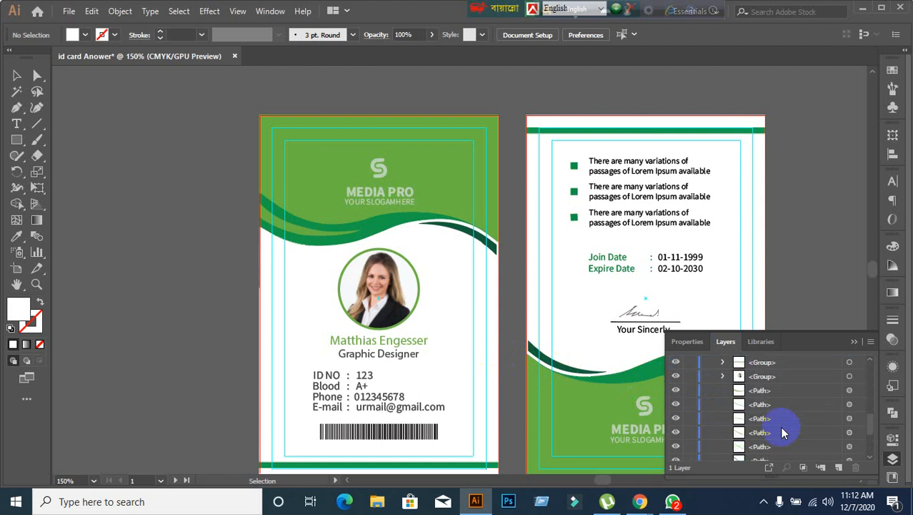
scroll(784, 433, down, 3)
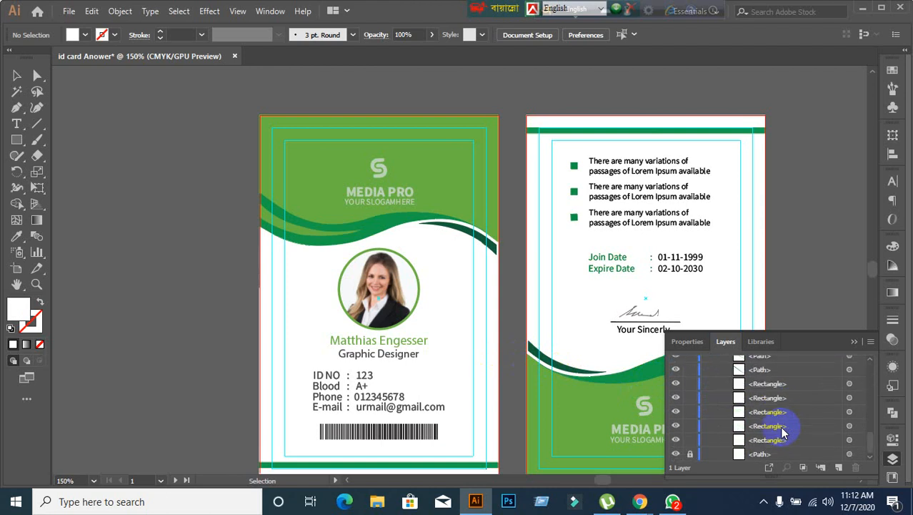
scroll(784, 431, up, 5)
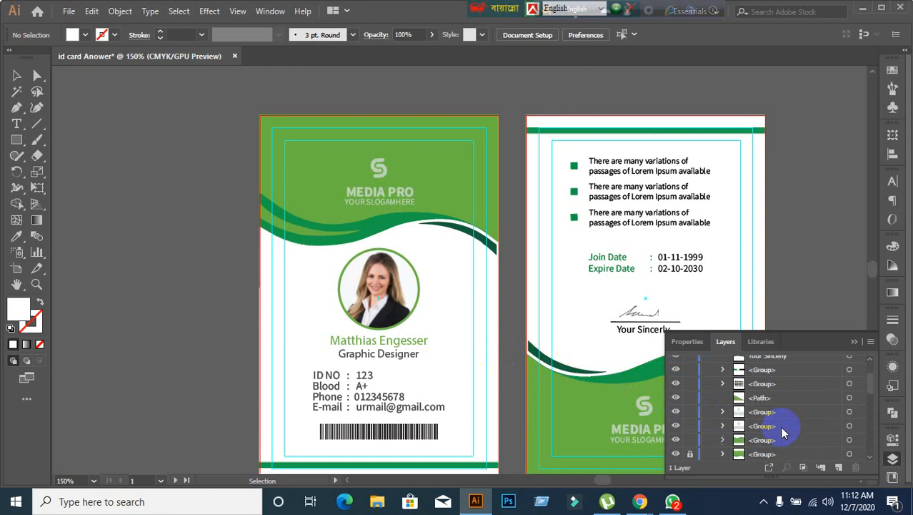
scroll(784, 432, up, 2)
scroll(784, 432, down, 5)
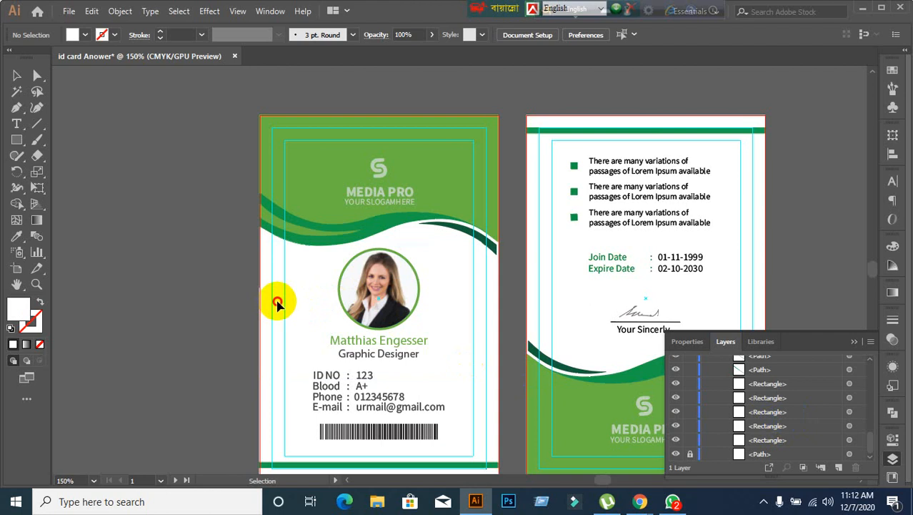
- Find the locked background path at the end of Layer 1's object list and rename it "Bacground"
scroll(743, 449, up, 3)
scroll(744, 449, down, 3)
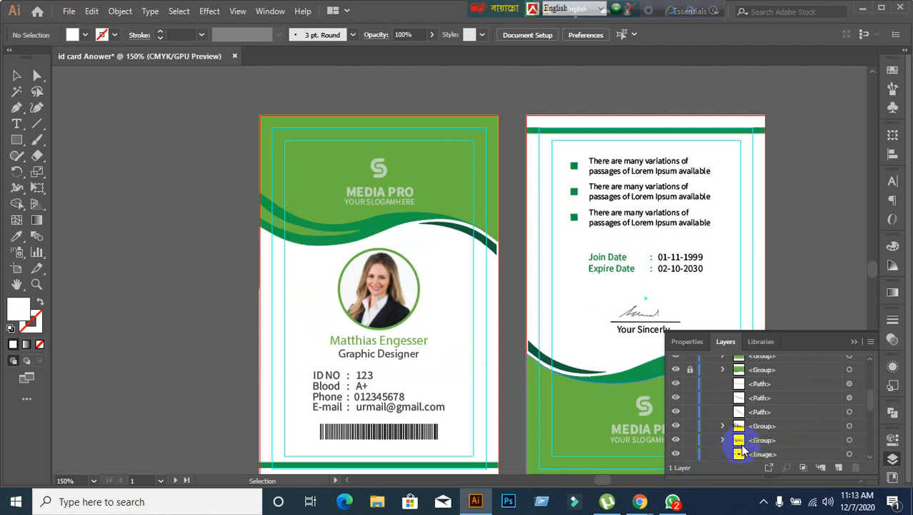
scroll(779, 459, down, 1)
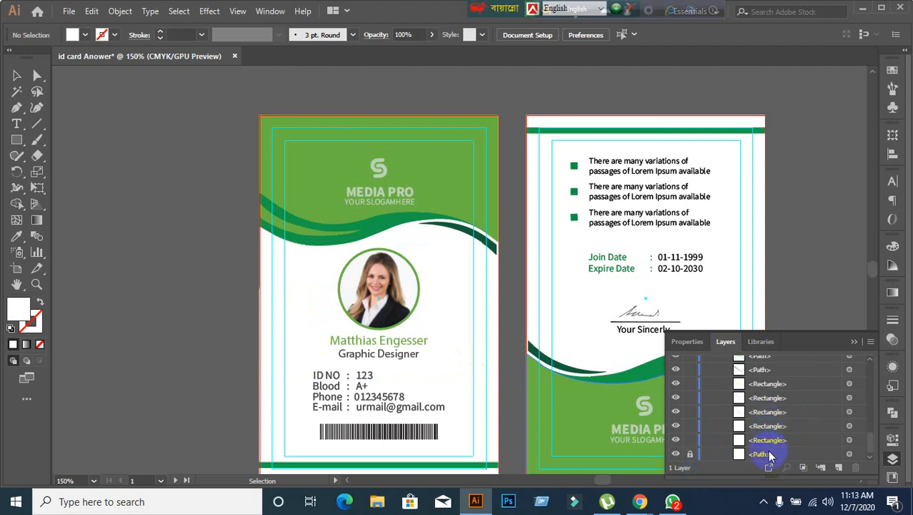
double_click(768, 455)
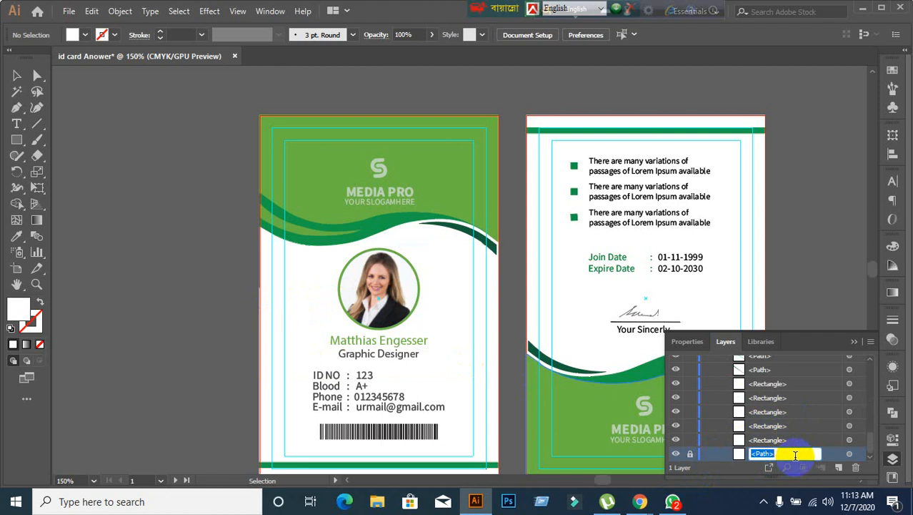
text(Bacground)
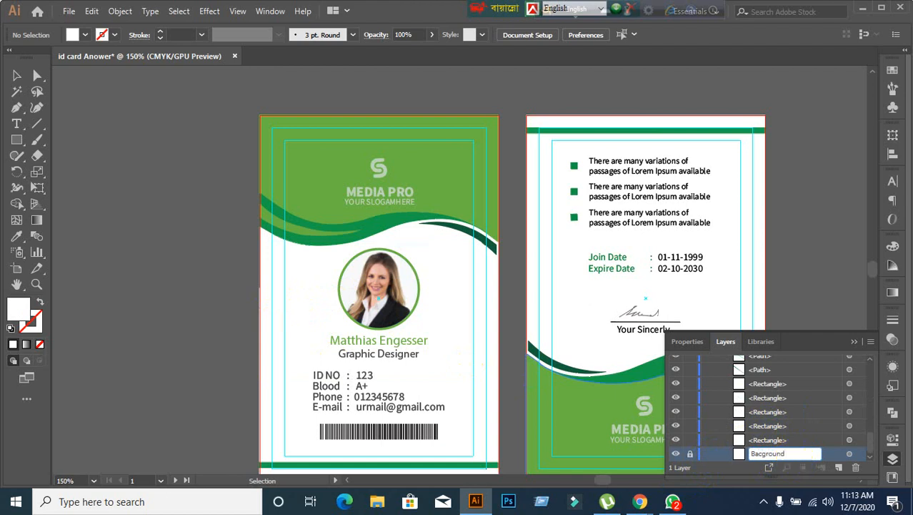
click(799, 436)
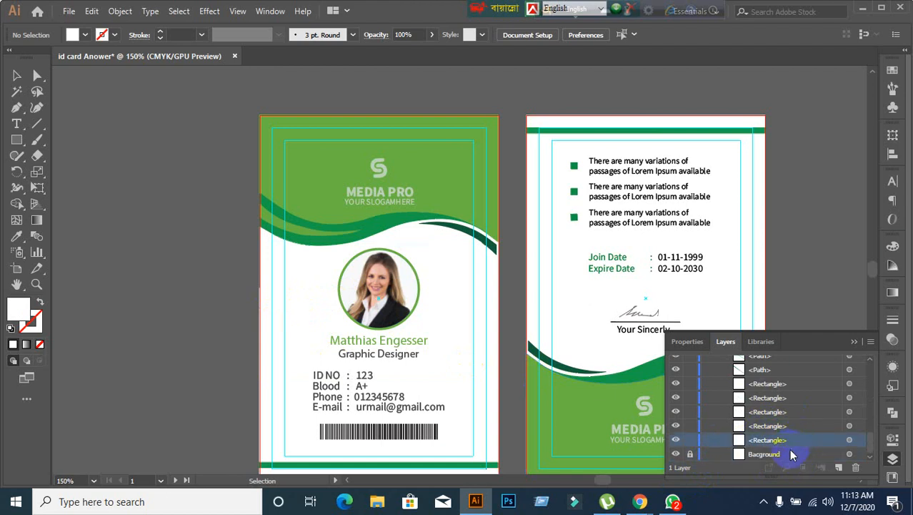
click(778, 455)
click(778, 444)
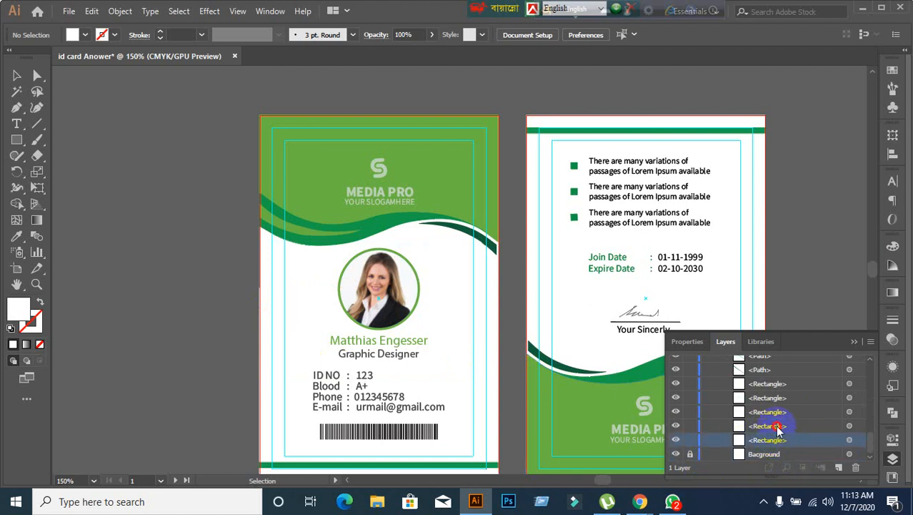
scroll(777, 433, up, 5)
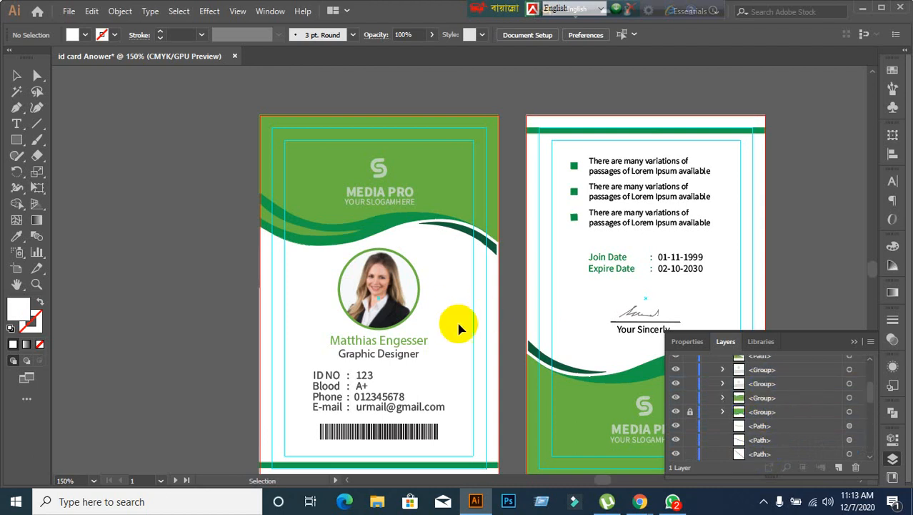
scroll(786, 422, down, 5)
scroll(789, 417, up, 10)
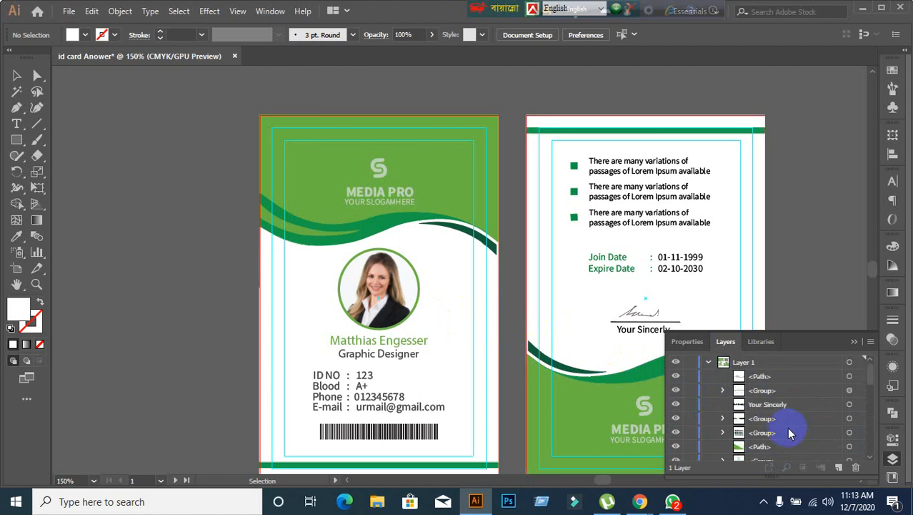
- Switch to the Google Meet call, admit the person waiting to join, and return to the ID card document in Illustrator
mouse_move(640, 501)
click(588, 459)
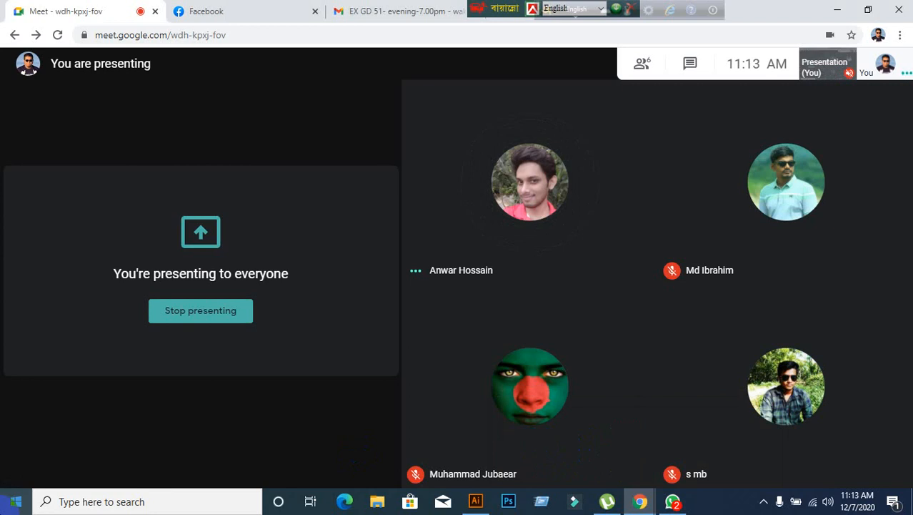
drag(543, 13, 684, 13)
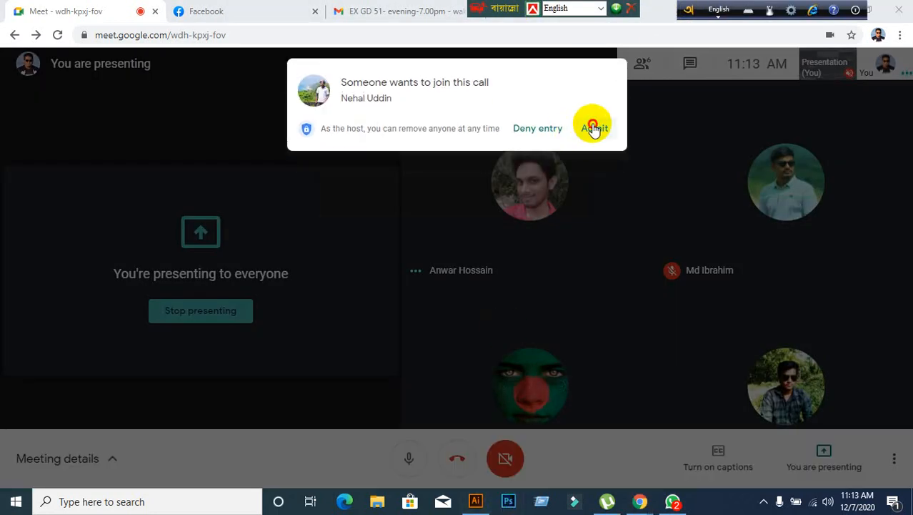
click(592, 127)
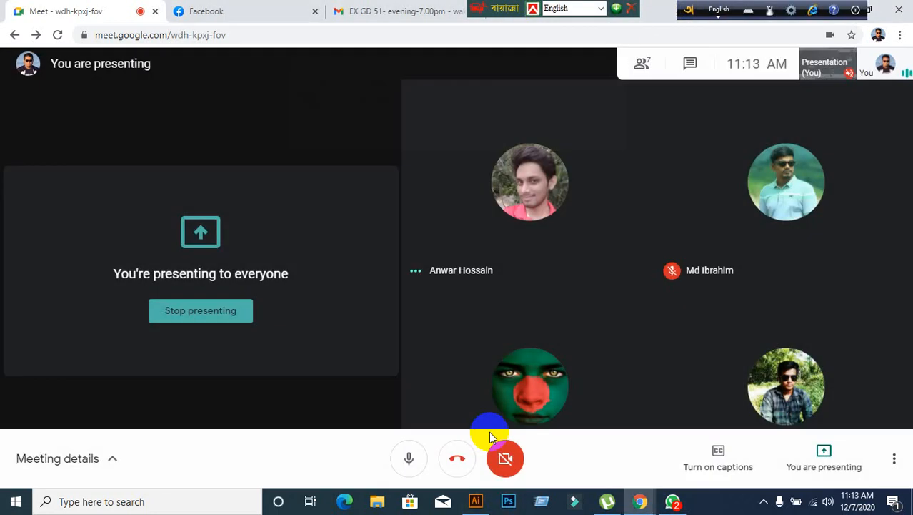
mouse_move(472, 506)
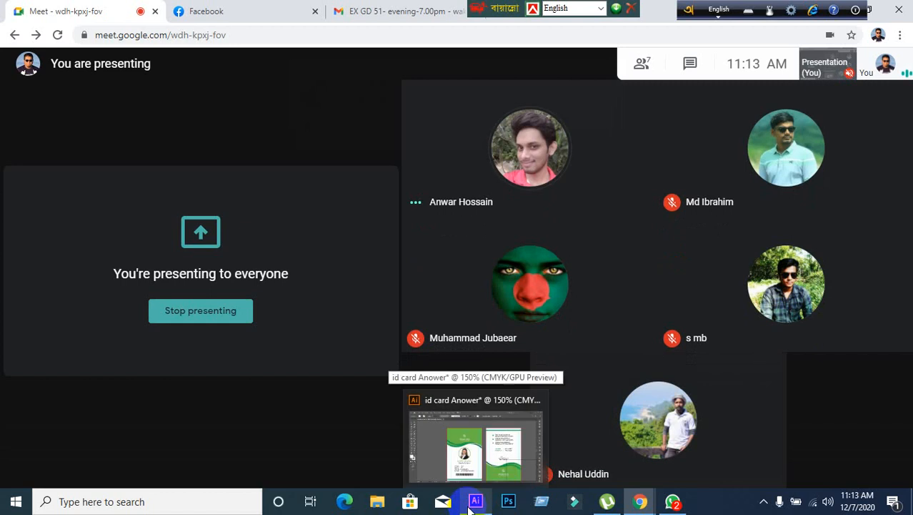
click(475, 443)
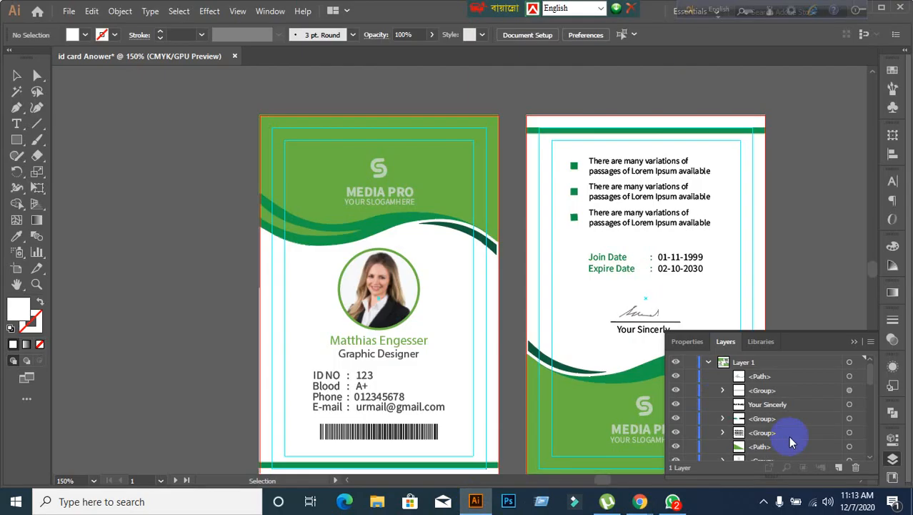
- Collapse Layer 1's object list so only the layer itself is listed
scroll(792, 439, down, 1)
scroll(796, 438, up, 1)
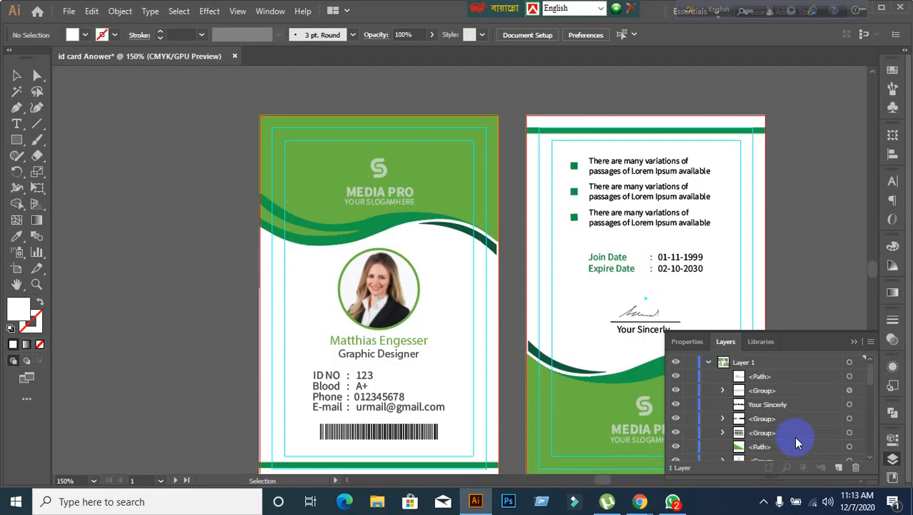
click(708, 364)
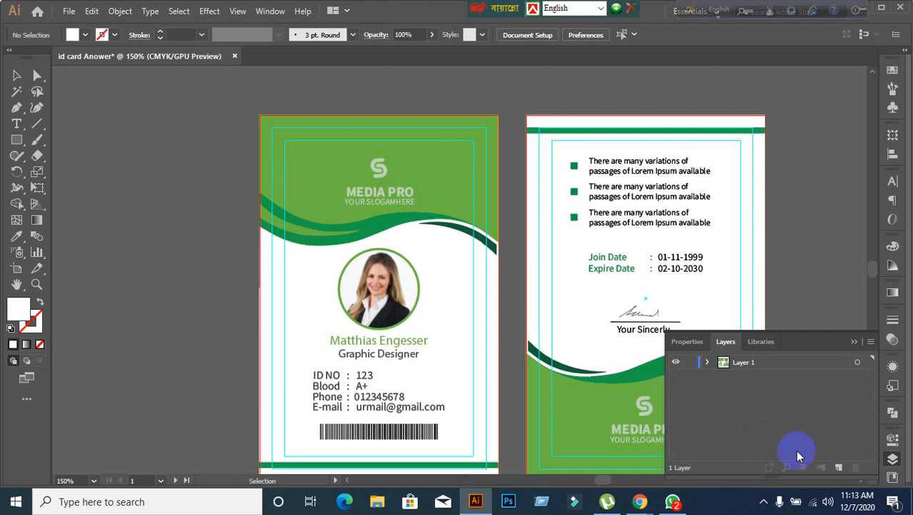
- Add a new empty layer above Layer 1 and delete it again
click(839, 466)
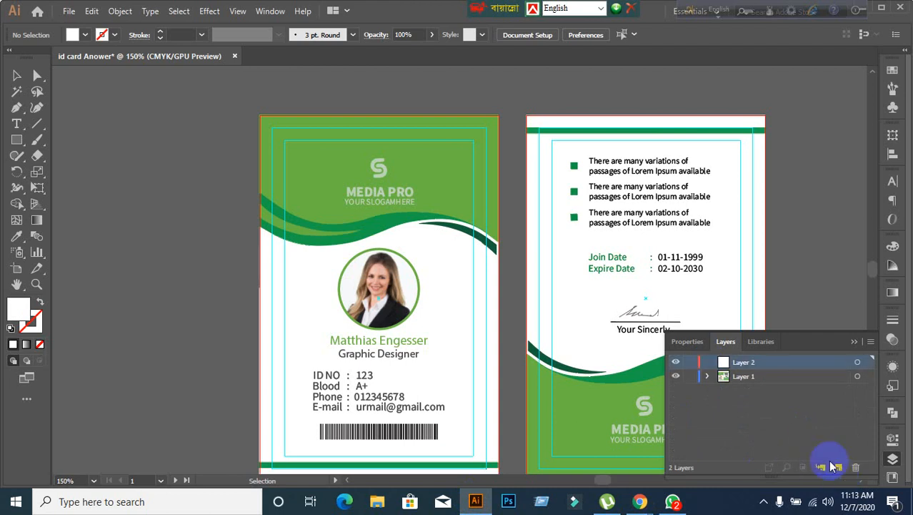
click(794, 381)
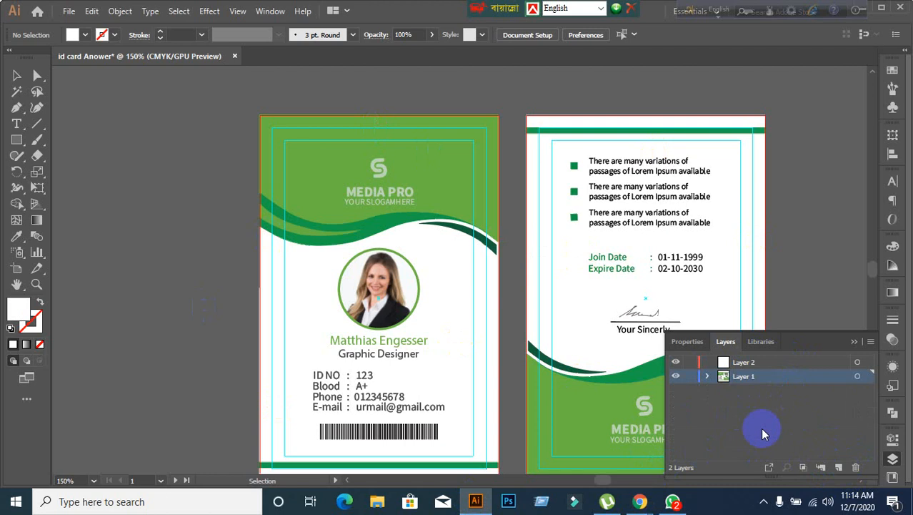
click(782, 363)
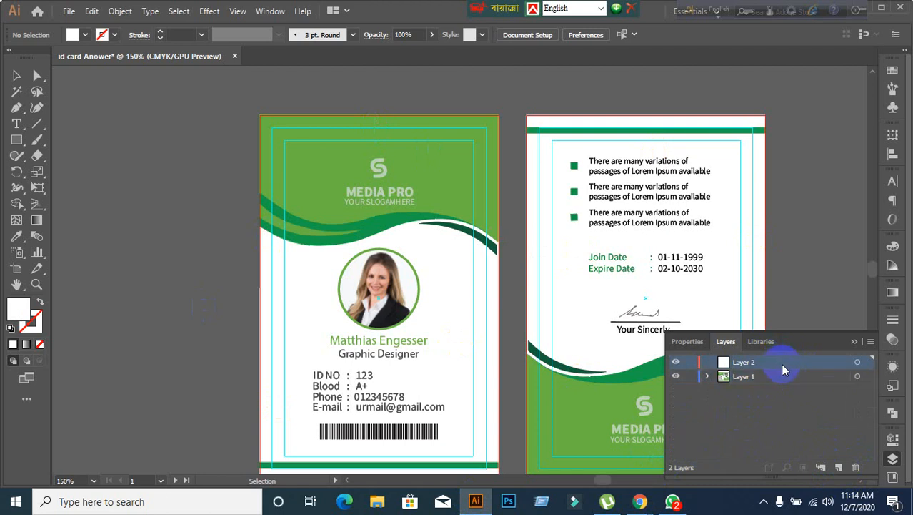
click(856, 466)
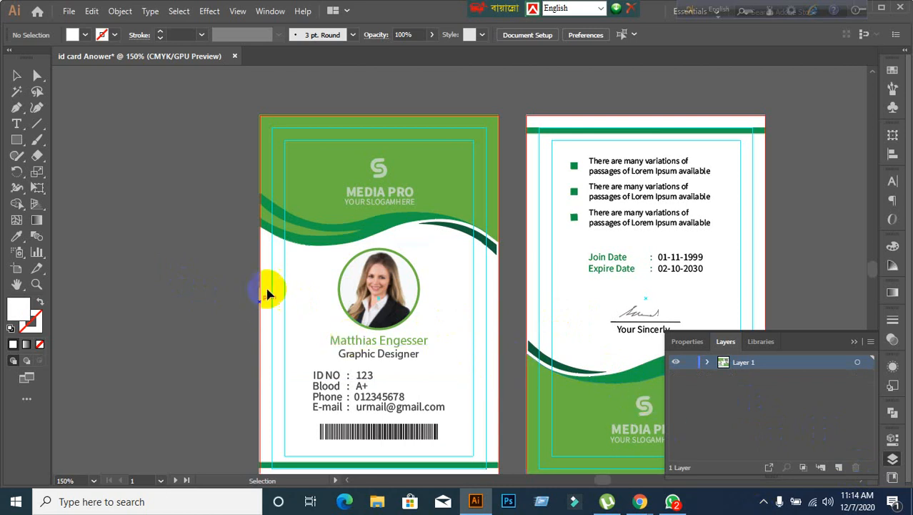
- Unlock all objects, and move the front card's green wave header group off the card and undo the move
scroll(268, 282, up, 2)
scroll(312, 242, up, 2)
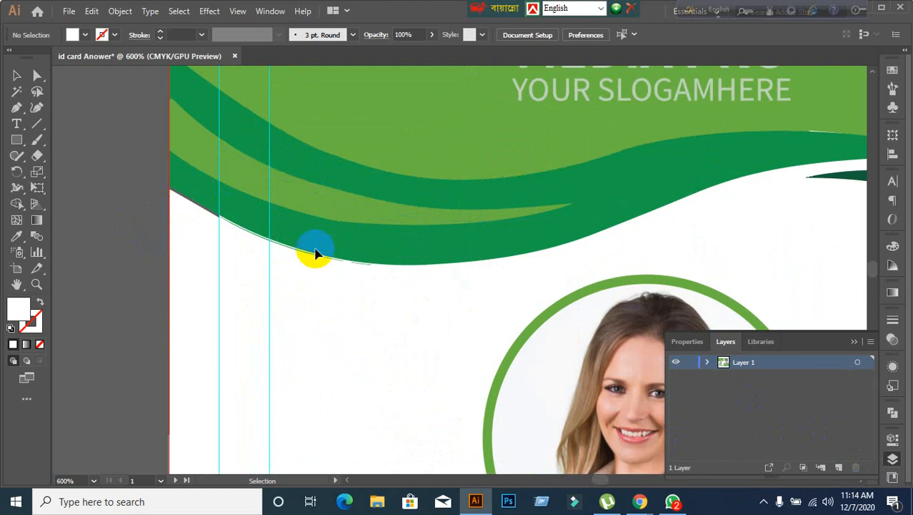
scroll(411, 319, down, 2)
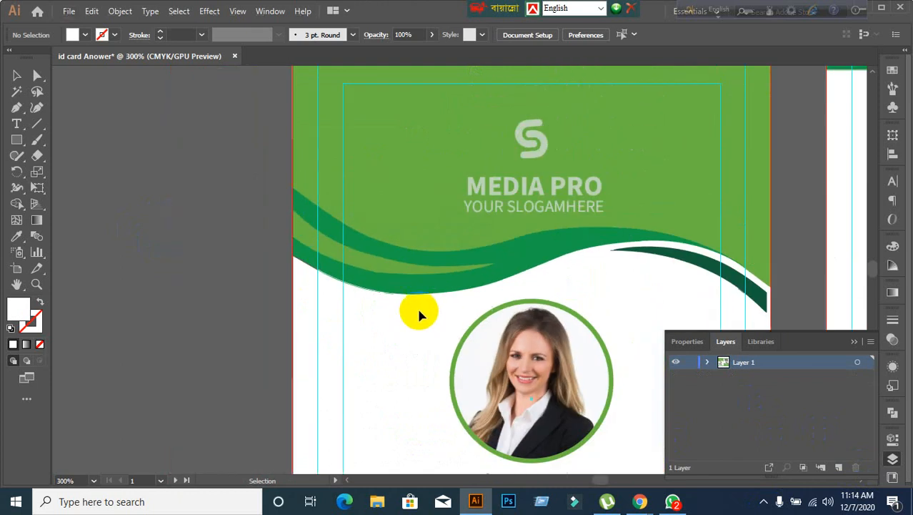
drag(426, 301, 269, 382)
drag(516, 174, 568, 53)
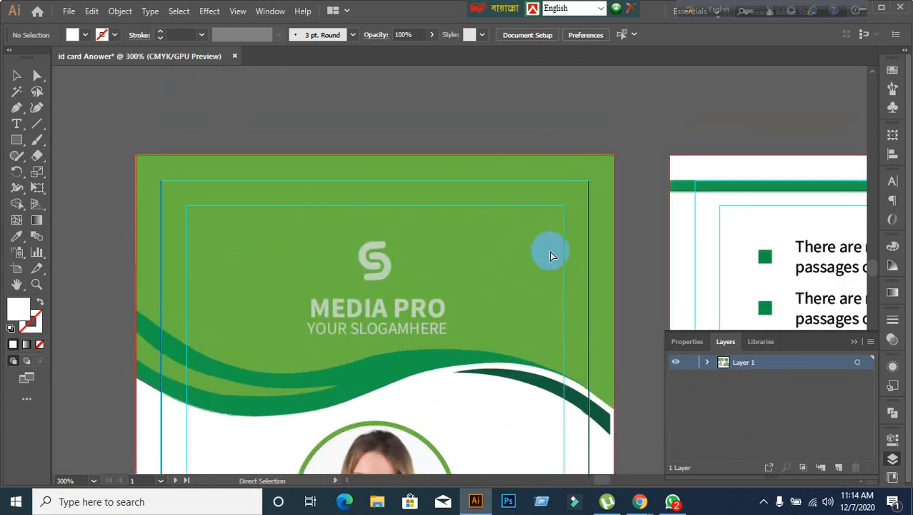
key(ctrl+alt+2)
click(509, 99)
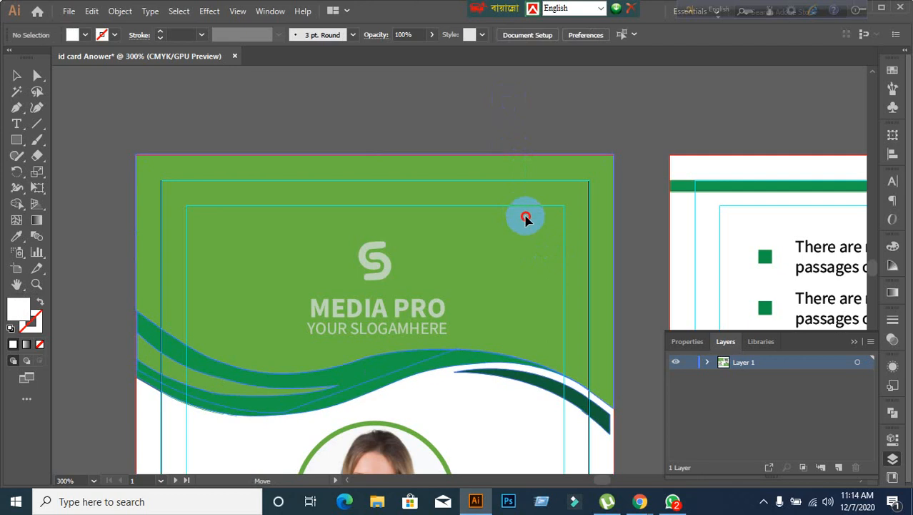
drag(526, 215, 574, 94)
key(ctrl+z)
- Ungroup the front card's wave header, and try moving its green part upward, undoing that move and clearing the selection
right_click(521, 267)
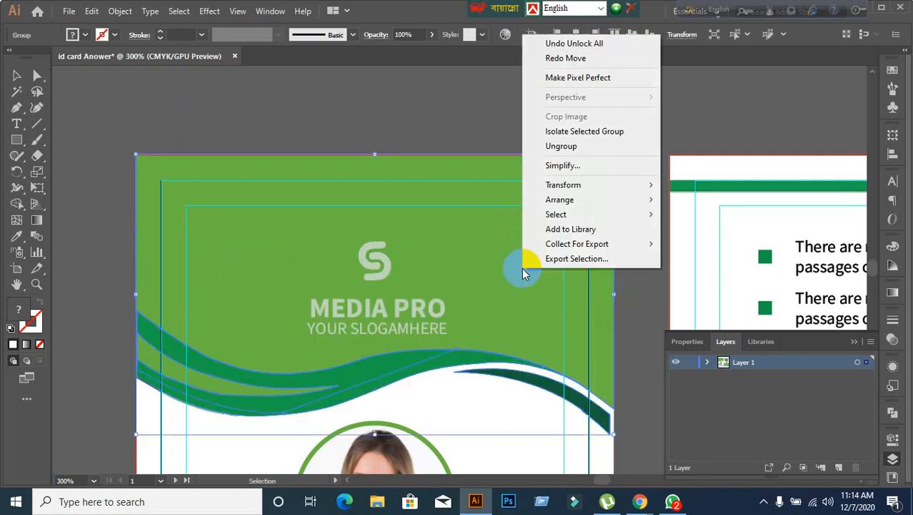
click(555, 143)
click(395, 130)
drag(537, 280, 539, 136)
key(ctrl+z)
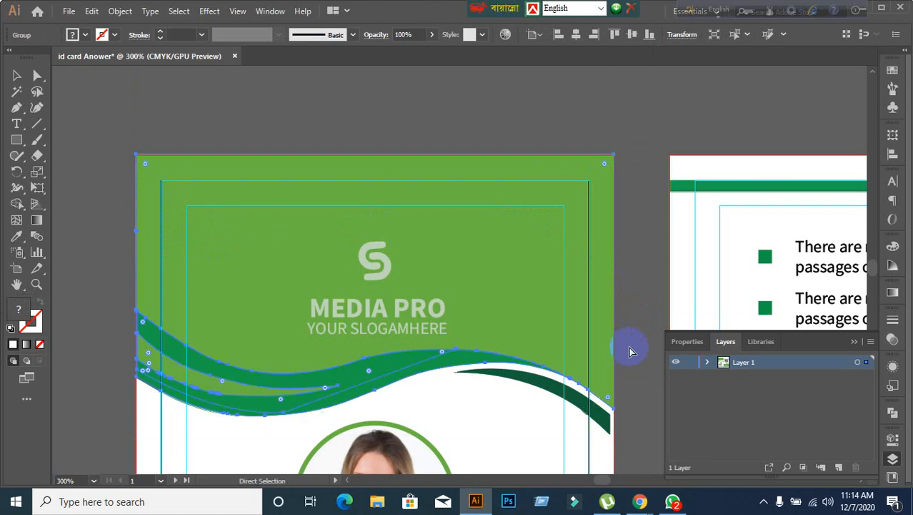
click(565, 136)
- Draw a three-point S-curved path above the front card with the Pen tool and swap its fill and stroke for a white outline
scroll(388, 331, down, 3)
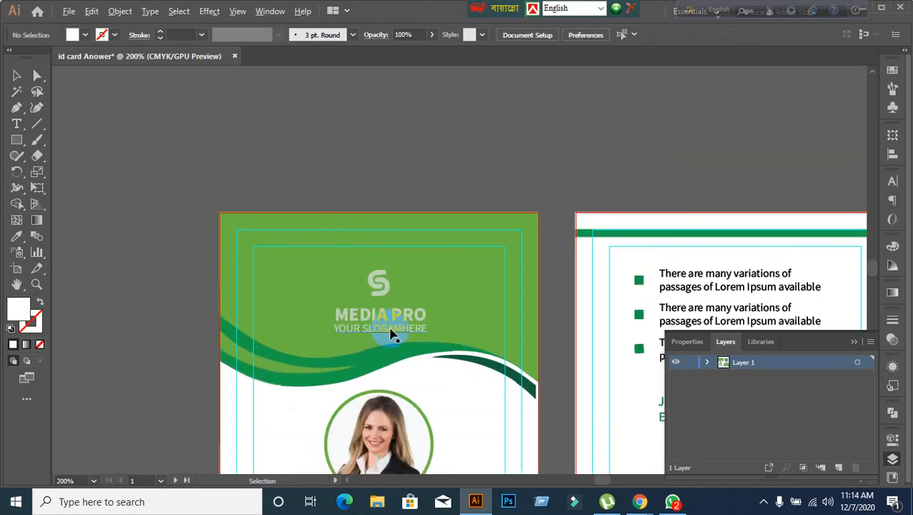
drag(528, 372, 435, 321)
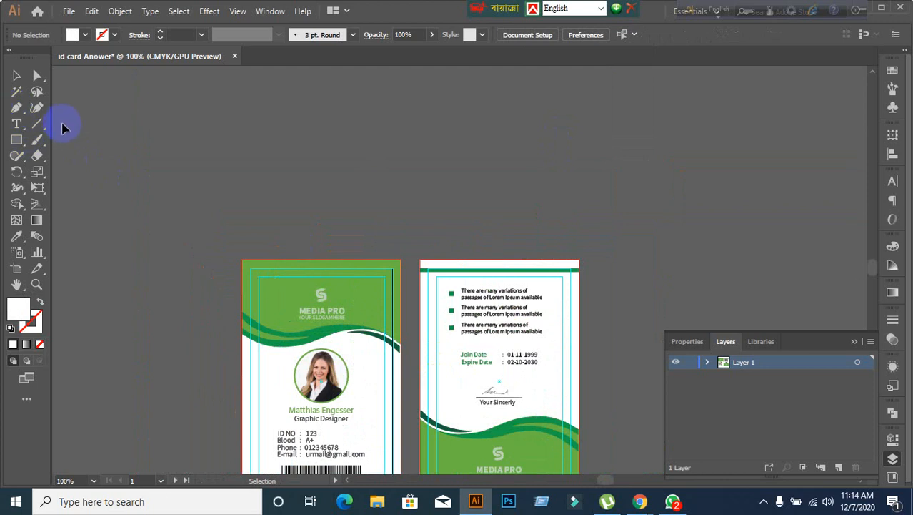
click(17, 108)
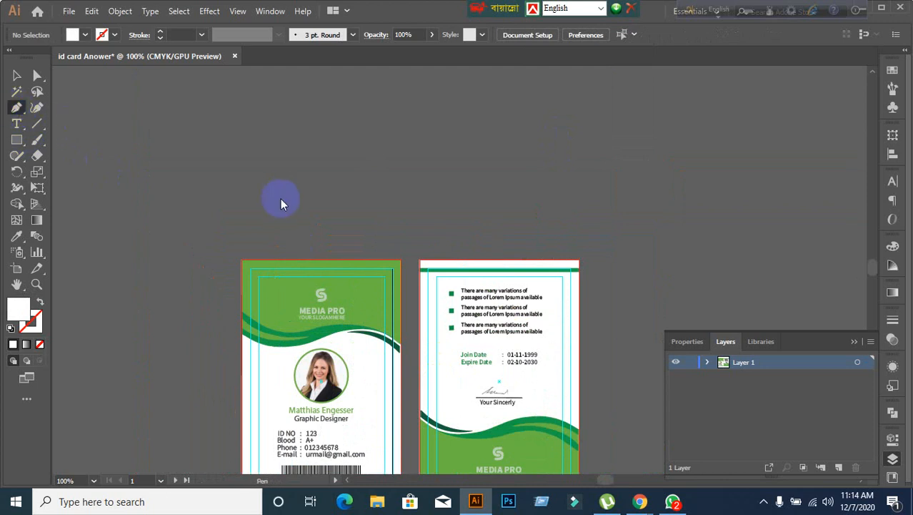
click(241, 170)
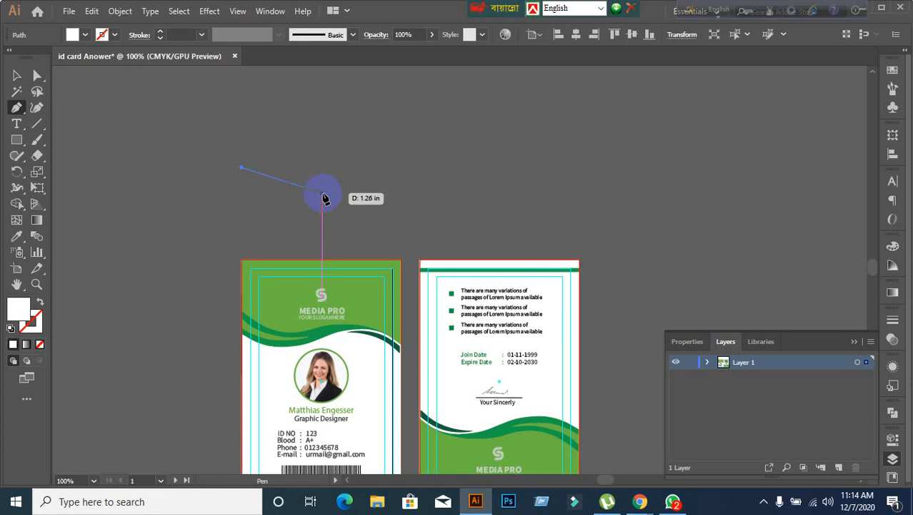
drag(322, 193, 369, 179)
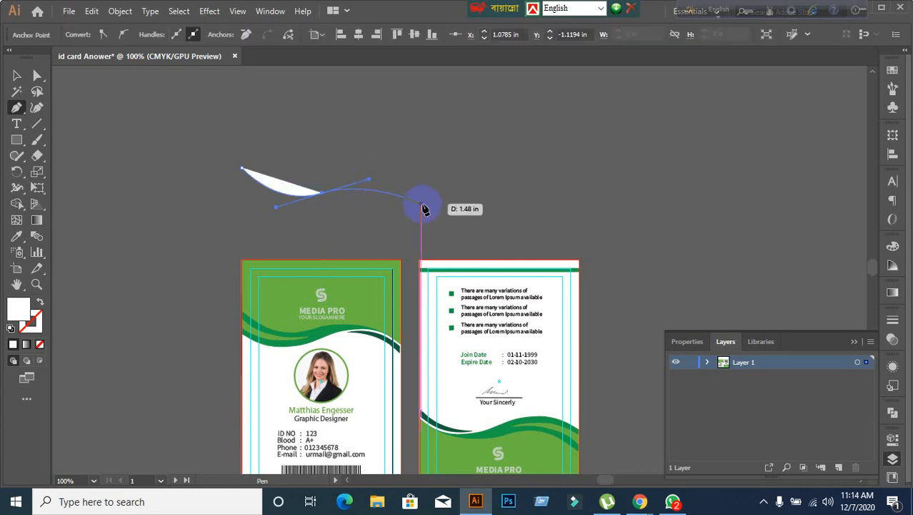
drag(414, 195, 434, 211)
click(40, 302)
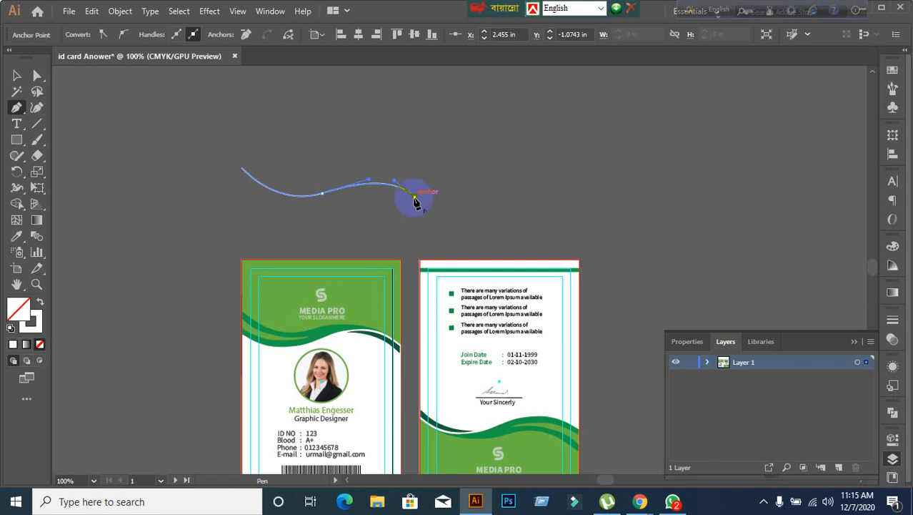
- Extend the curve with a vertical edge about 1.5 in long and a horizontal top edge, and close it into a header shape
drag(416, 202, 395, 103)
shift+click(420, 98)
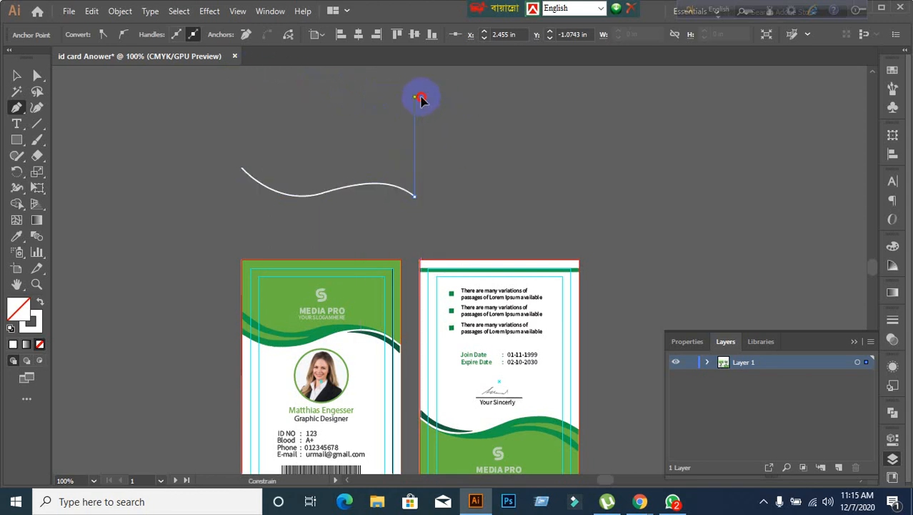
click(241, 97)
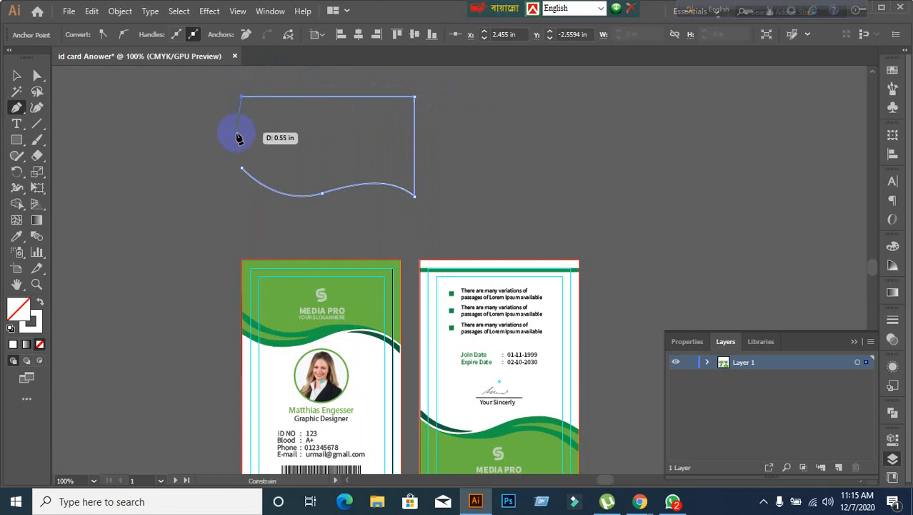
drag(243, 173, 244, 172)
- Switch to the Google Meet call and admit the next person asking to join
mouse_move(640, 501)
click(584, 466)
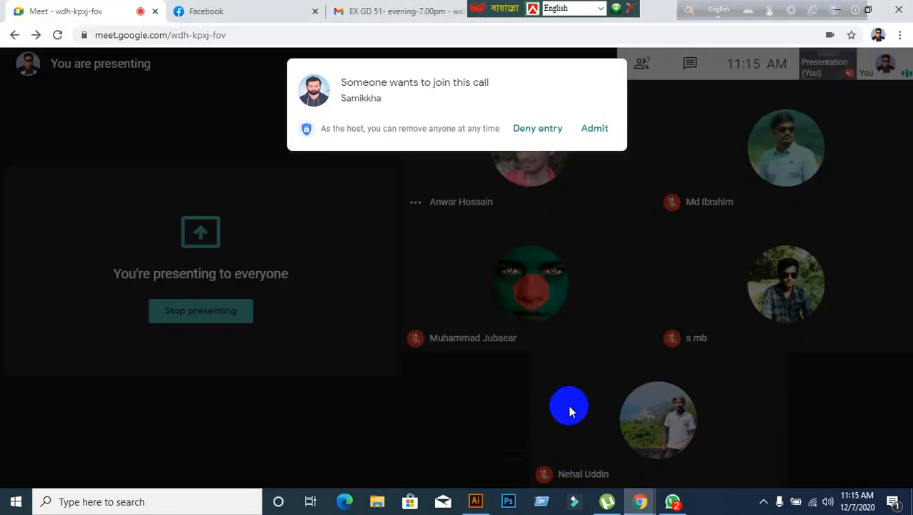
click(589, 134)
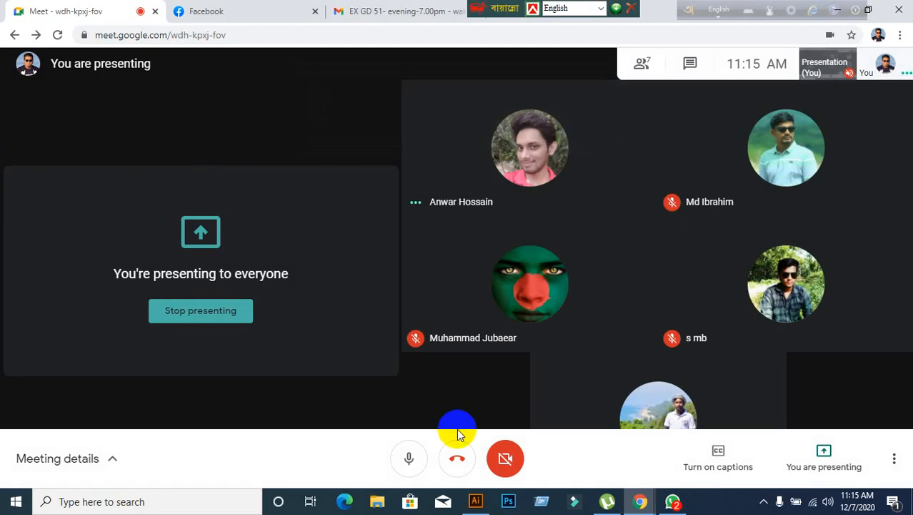
- Switch back to Illustrator and give the closed wave header shape a white fill with no stroke
click(475, 501)
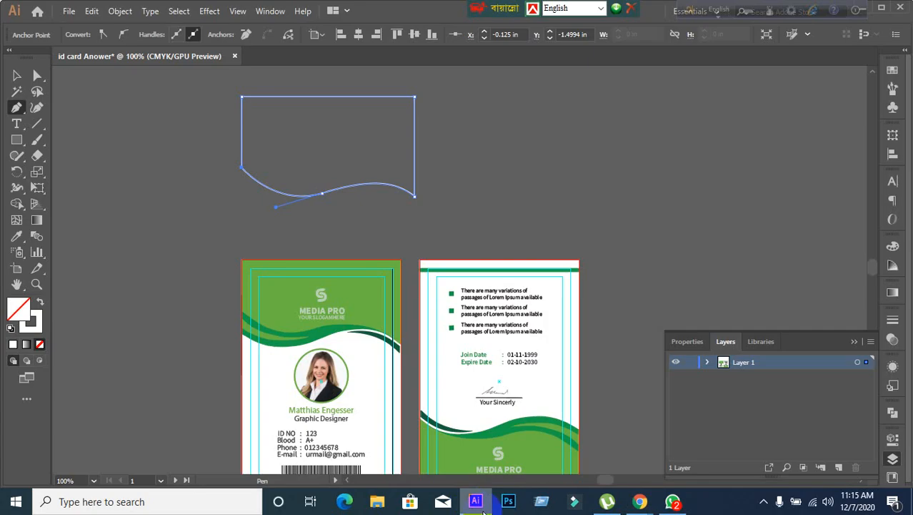
click(39, 306)
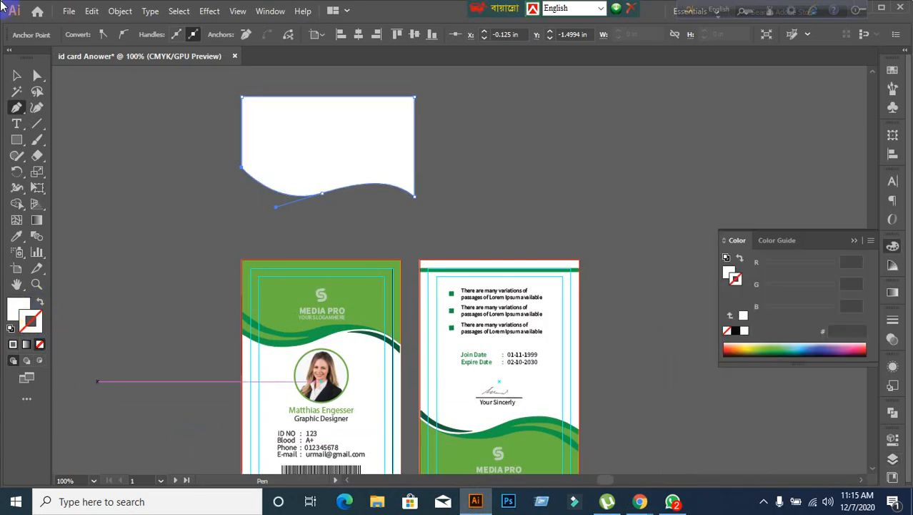
click(15, 76)
click(238, 254)
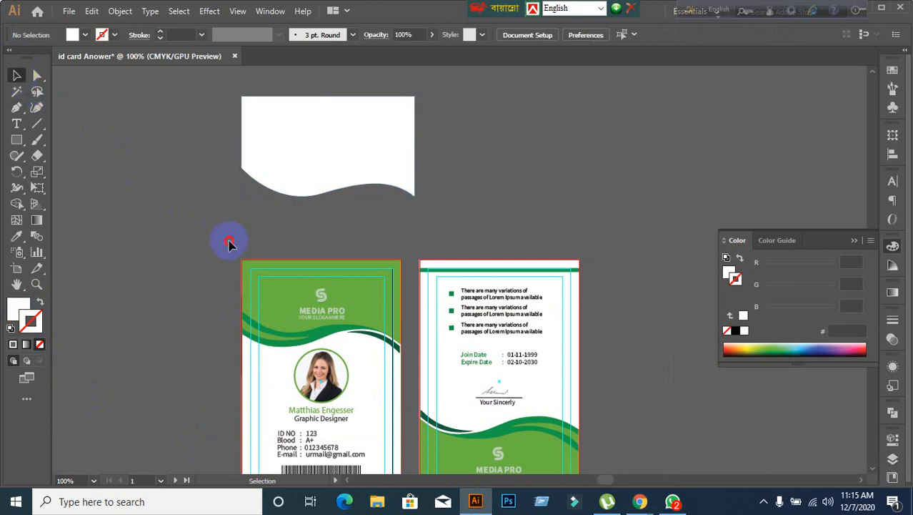
click(356, 181)
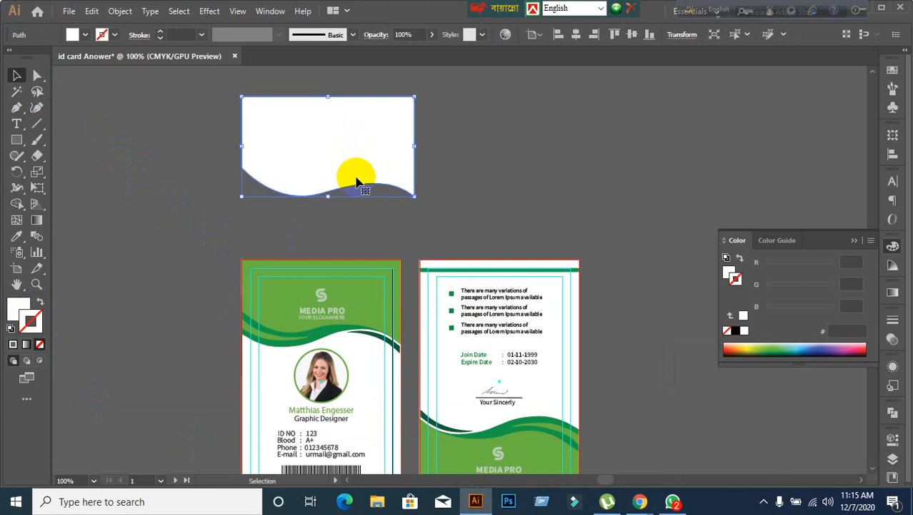
- Compare the curve of the white header shape with the layered green wave on the front card
scroll(309, 314, down, 3)
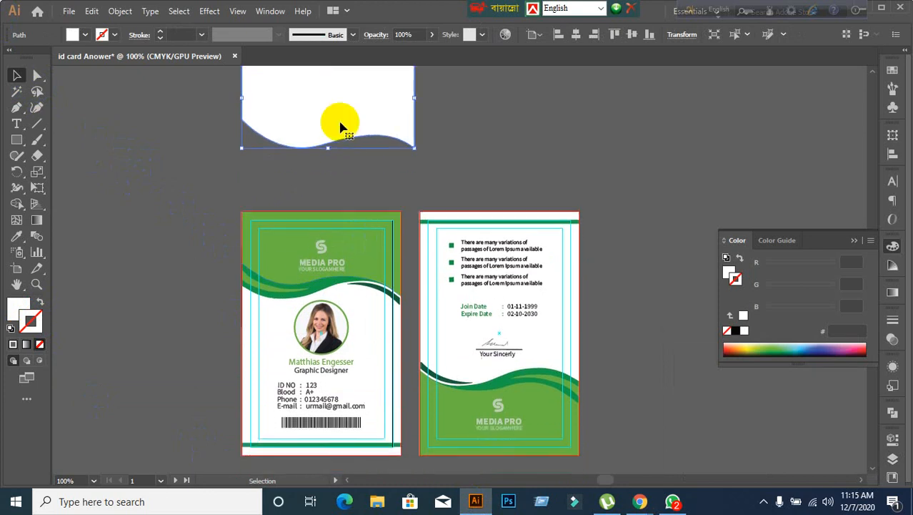
scroll(340, 207, up, 3)
click(311, 197)
scroll(314, 194, up, 2)
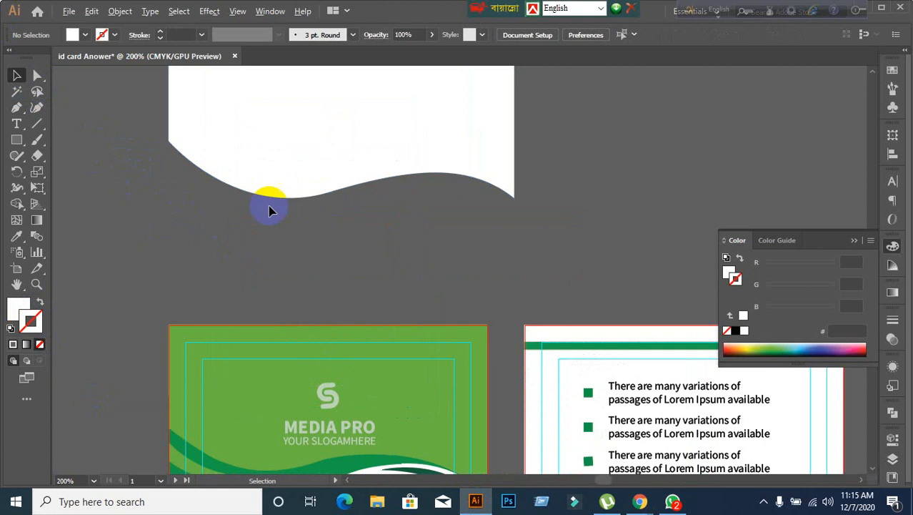
scroll(455, 333, down, 3)
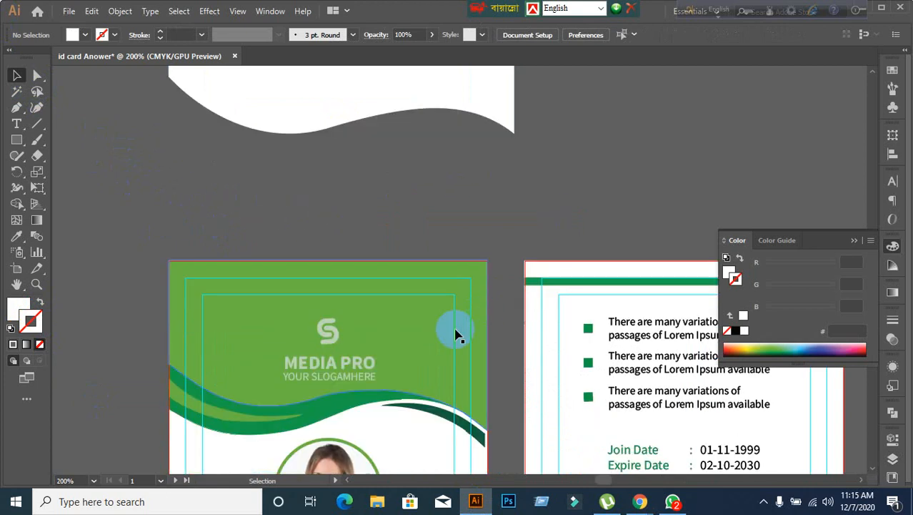
scroll(268, 429, up, 4)
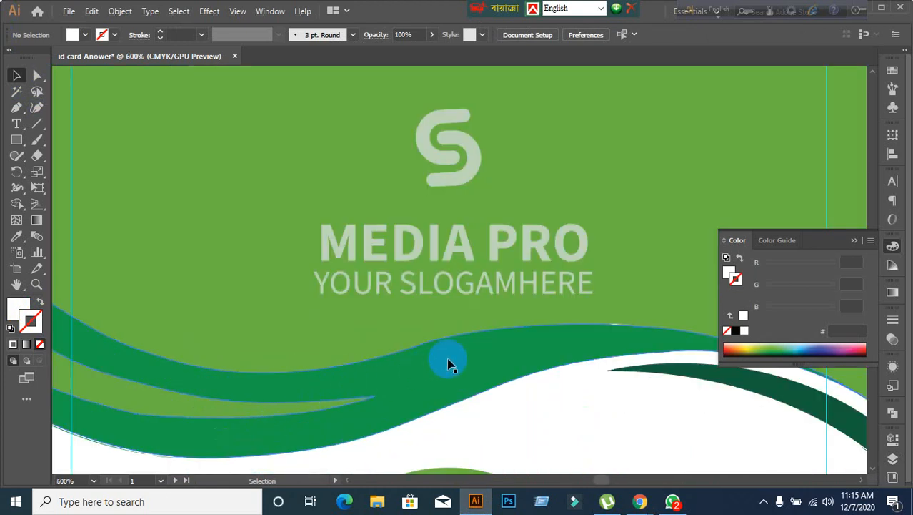
scroll(479, 356, down, 2)
scroll(357, 357, down, 2)
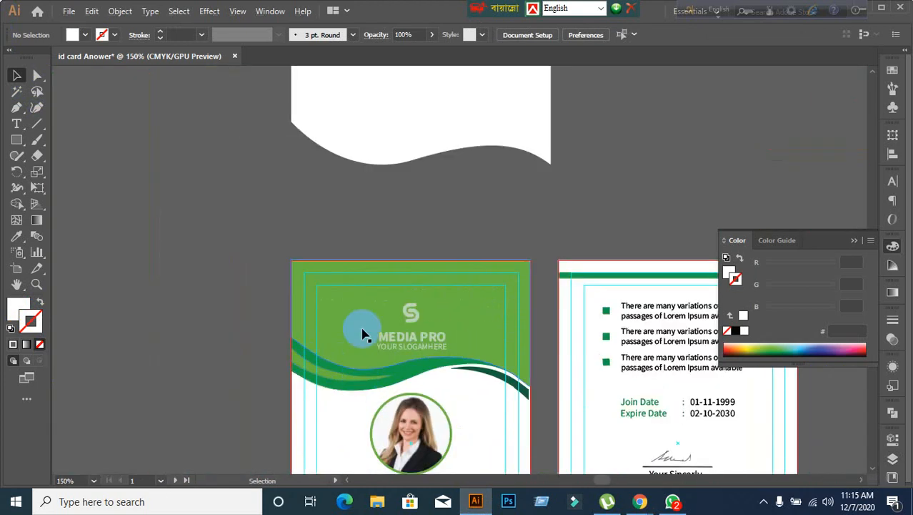
scroll(346, 342, up, 1)
- Fill the drawn wave header shape above the front card with red
click(346, 212)
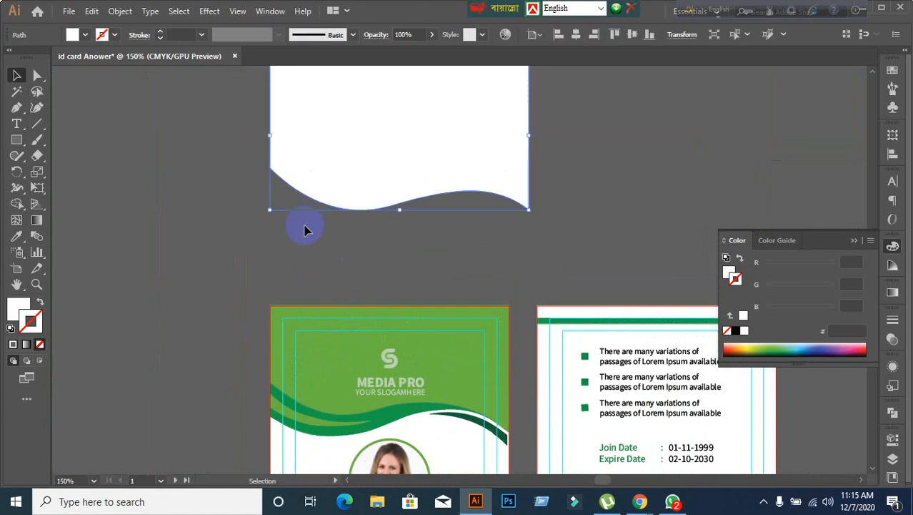
scroll(305, 230, down, 1)
click(278, 245)
click(331, 140)
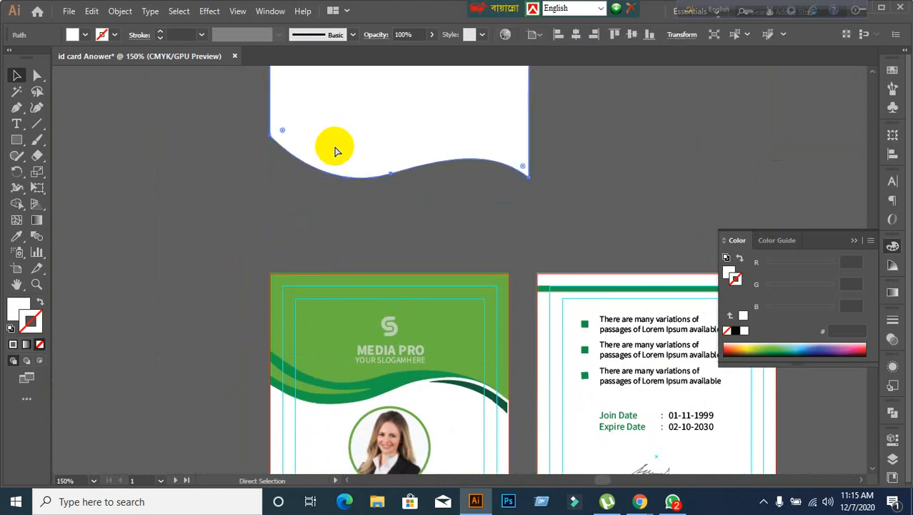
click(85, 35)
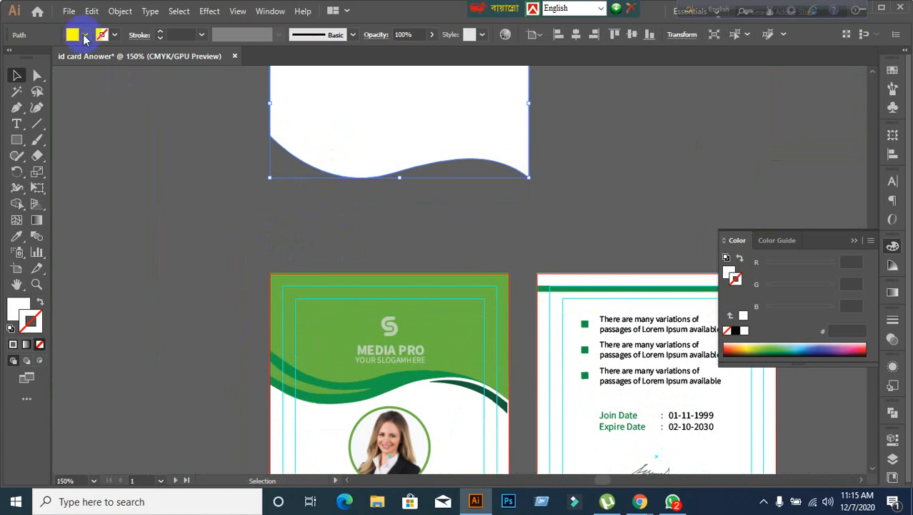
click(46, 108)
click(137, 193)
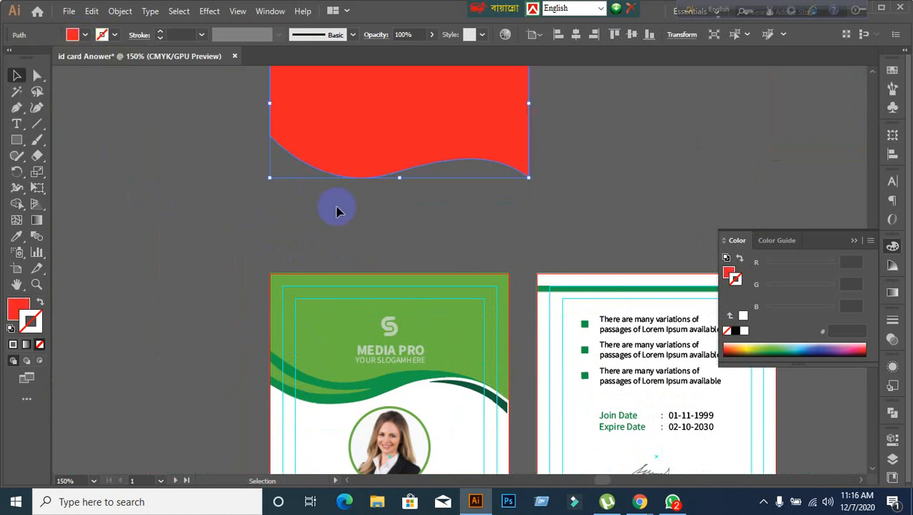
- Duplicate the red header shape in place, test moving the copy sideways, and undo that move
click(322, 217)
click(365, 129)
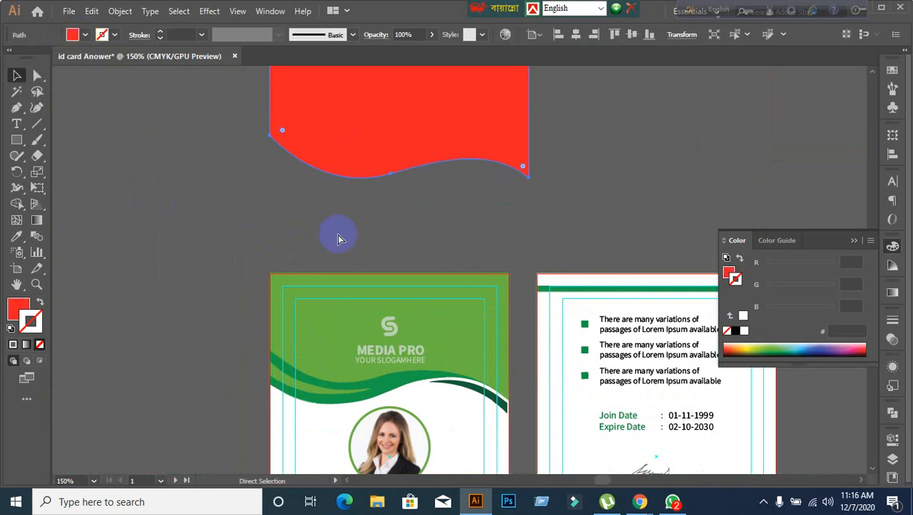
key(v)
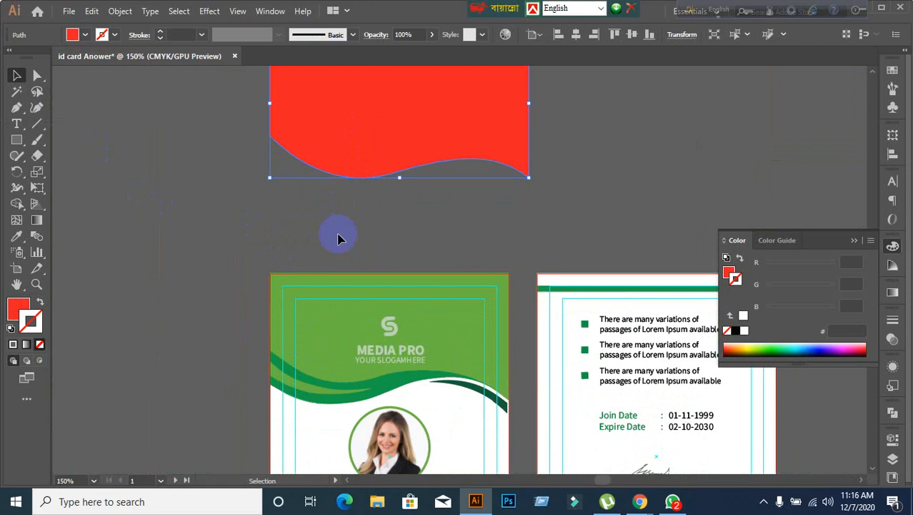
click(286, 197)
drag(345, 152, 402, 146)
key(ctrl+z)
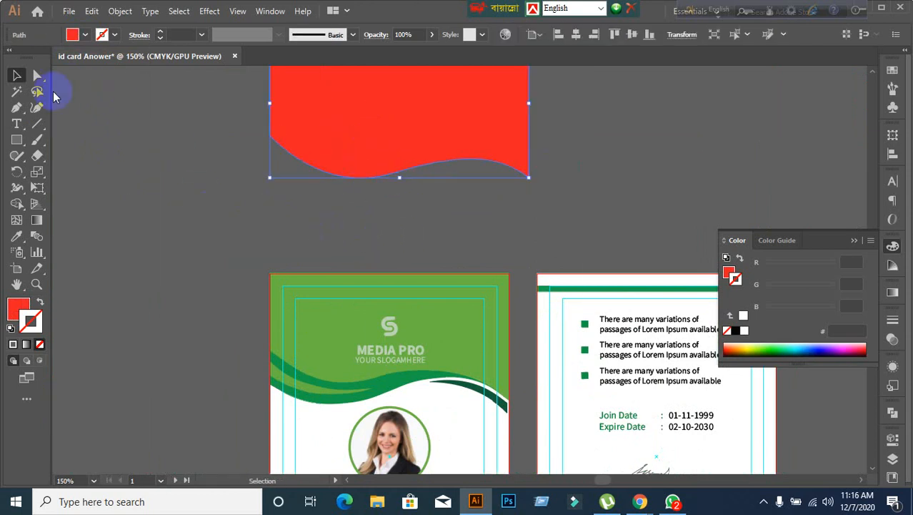
- Fill the front copy of the header shape with yellow and deselect it
click(83, 40)
click(57, 60)
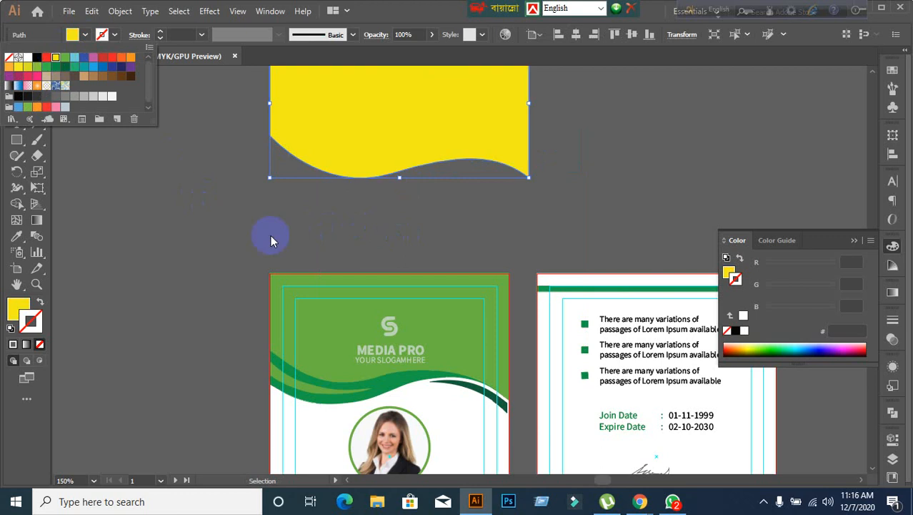
click(267, 239)
- Lock the yellow shape and shift the red shape behind it slightly downward to form a wavy red band
key(a)
click(344, 149)
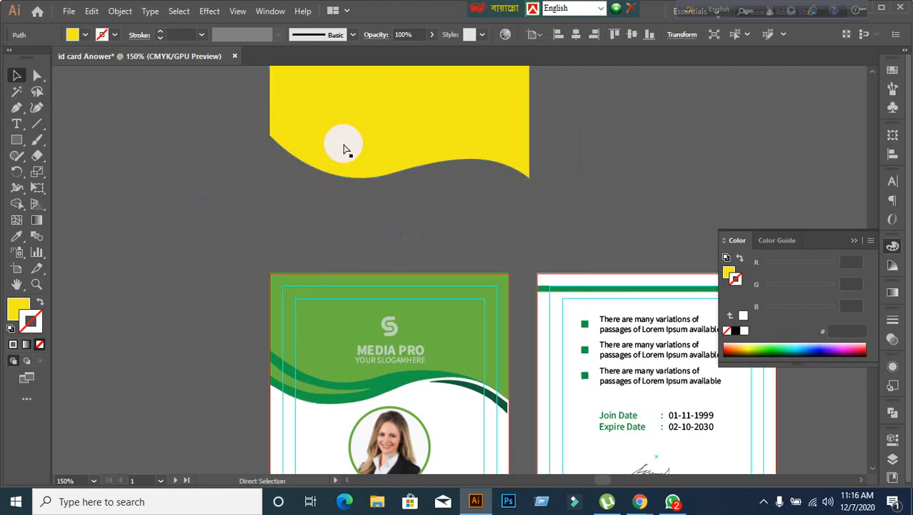
key(v)
click(344, 149)
drag(344, 144, 343, 157)
click(383, 224)
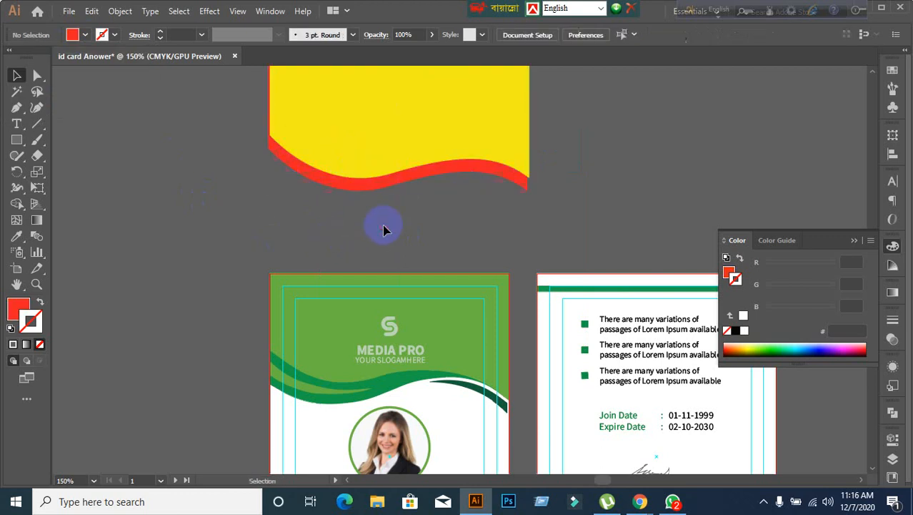
- Rotate the red shape slightly counterclockwise and nudge it up and to the left behind the yellow shape
click(344, 142)
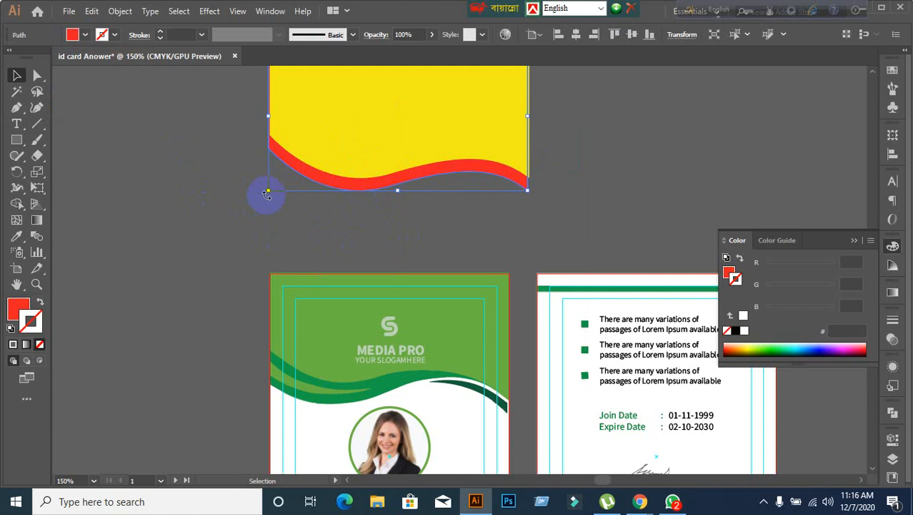
drag(266, 193, 290, 217)
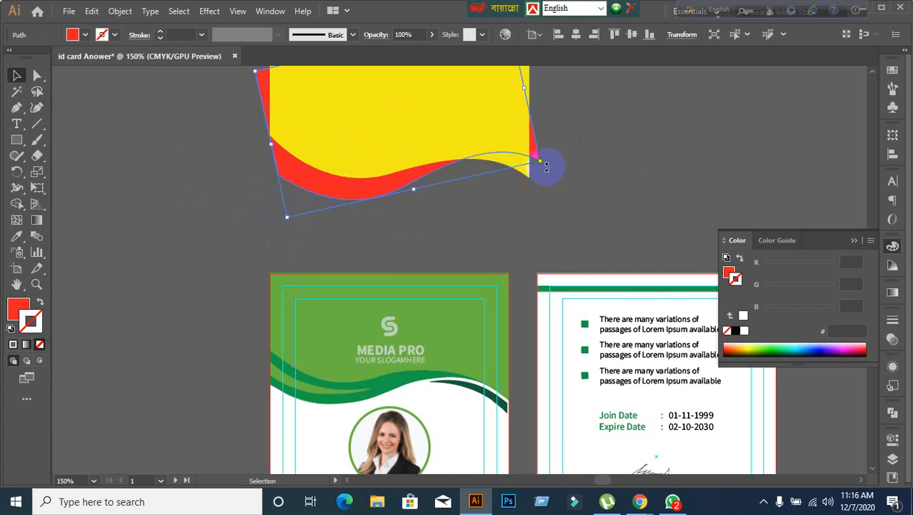
drag(548, 167, 543, 189)
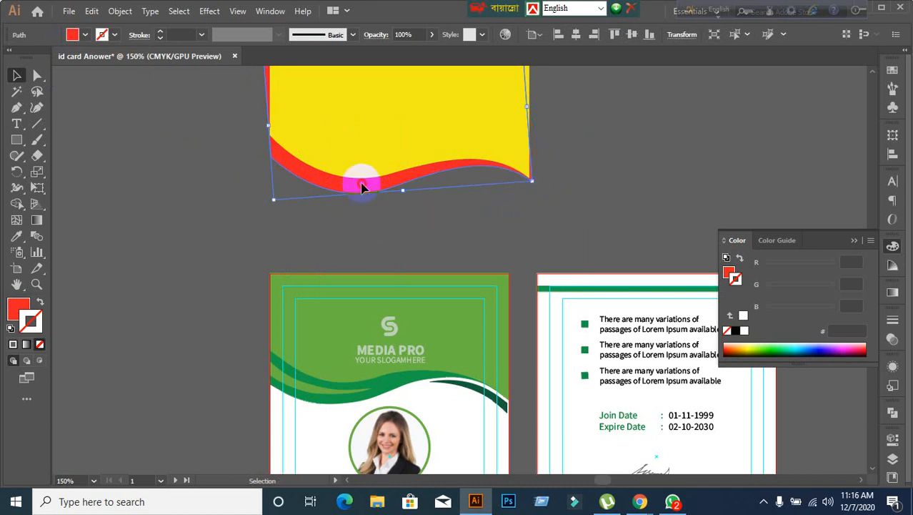
drag(362, 187, 356, 182)
click(425, 217)
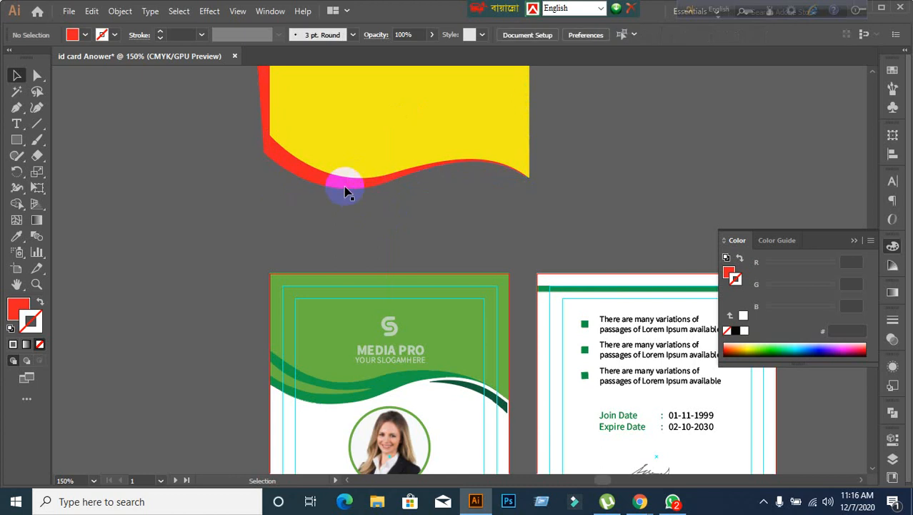
- Move the red shape further left, then rotate and reposition it so its wavy band tapers under the yellow curve
click(343, 187)
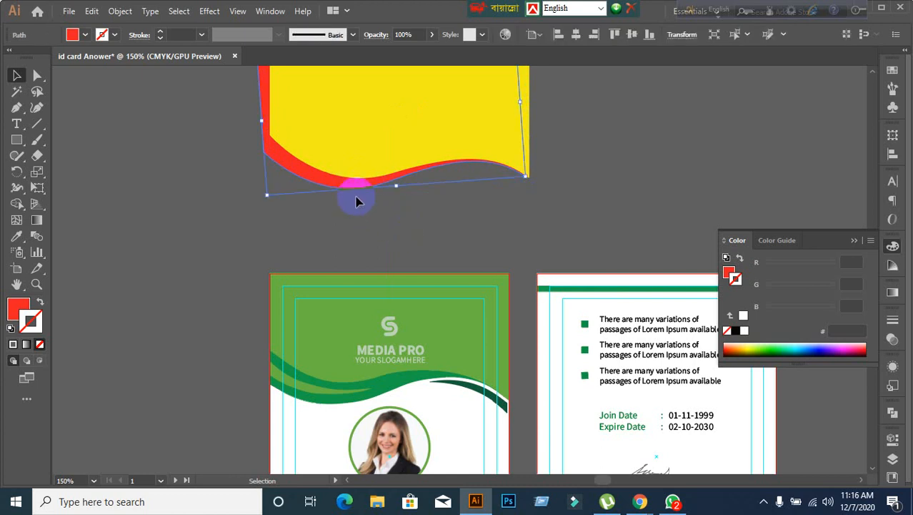
drag(341, 189, 331, 184)
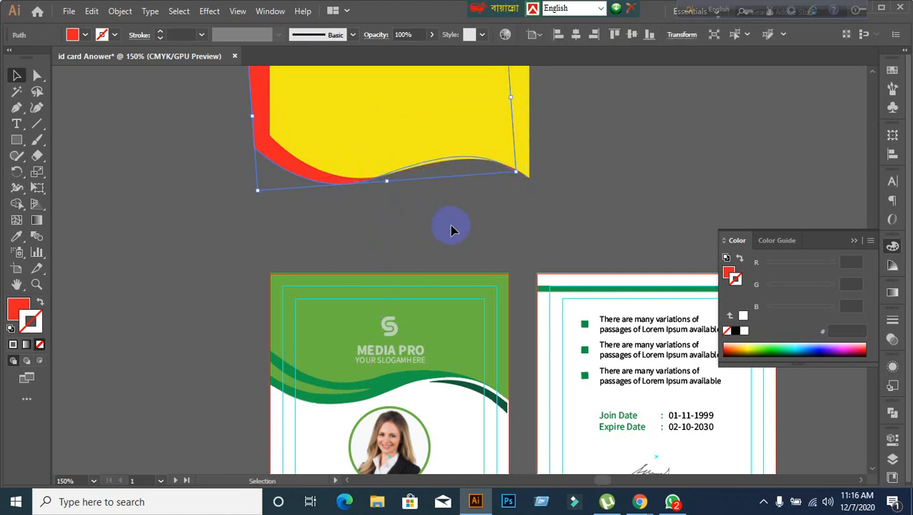
scroll(455, 237, up, 2)
scroll(455, 237, up, 1)
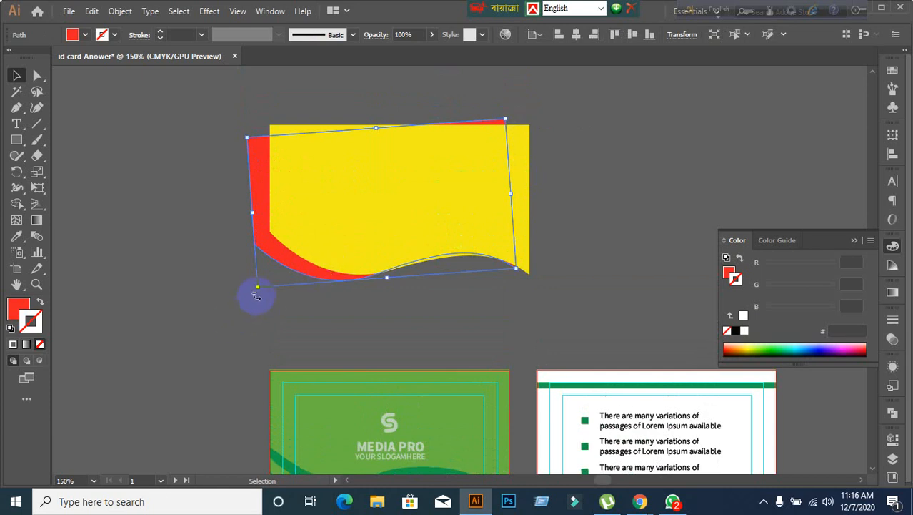
drag(257, 292, 397, 273)
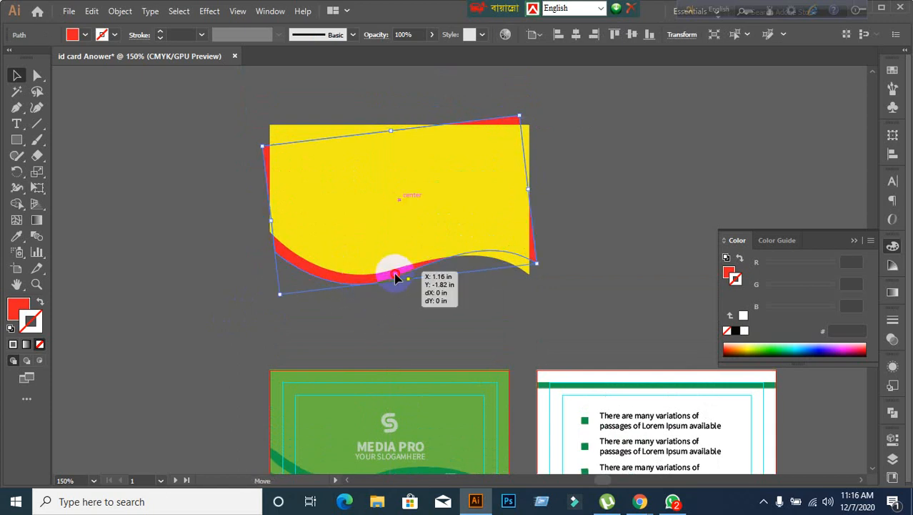
click(415, 321)
- Compare the red and yellow layered wave with the finished waves on both ID cards
scroll(417, 324, down, 3)
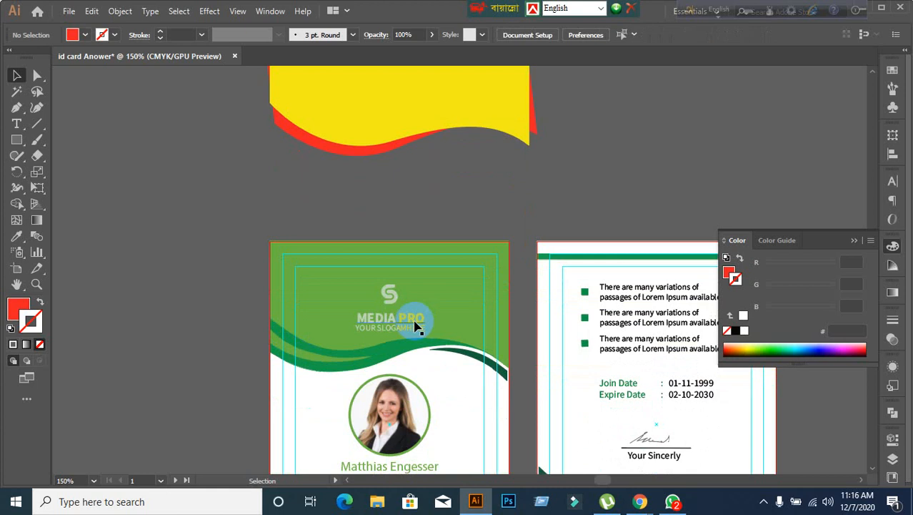
scroll(351, 336, up, 1)
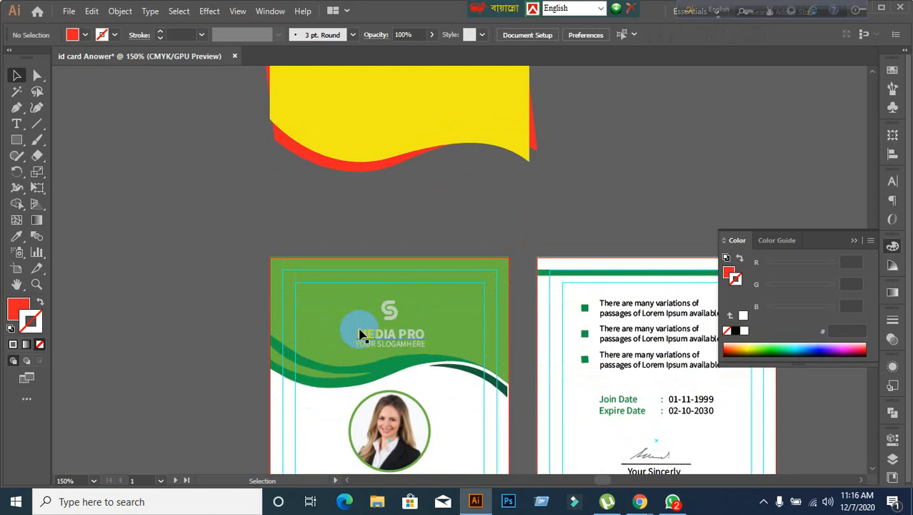
scroll(361, 336, down, 6)
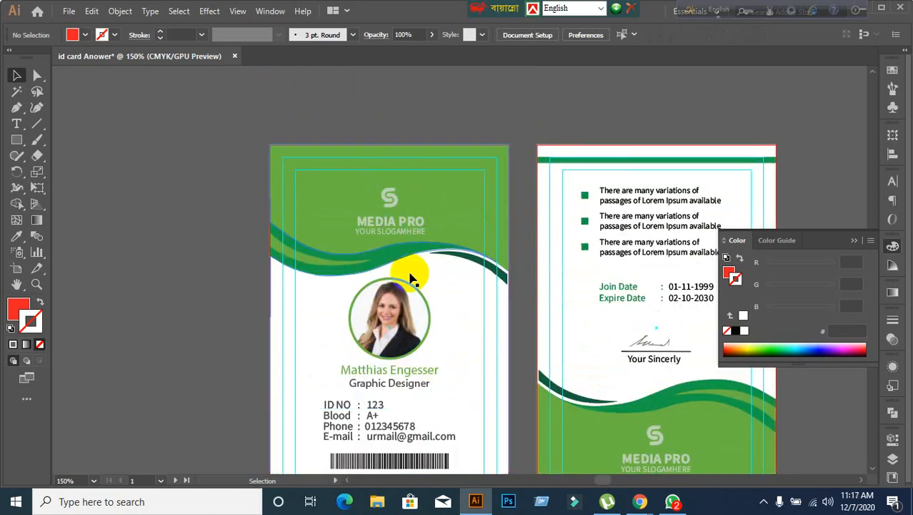
scroll(399, 299, down, 3)
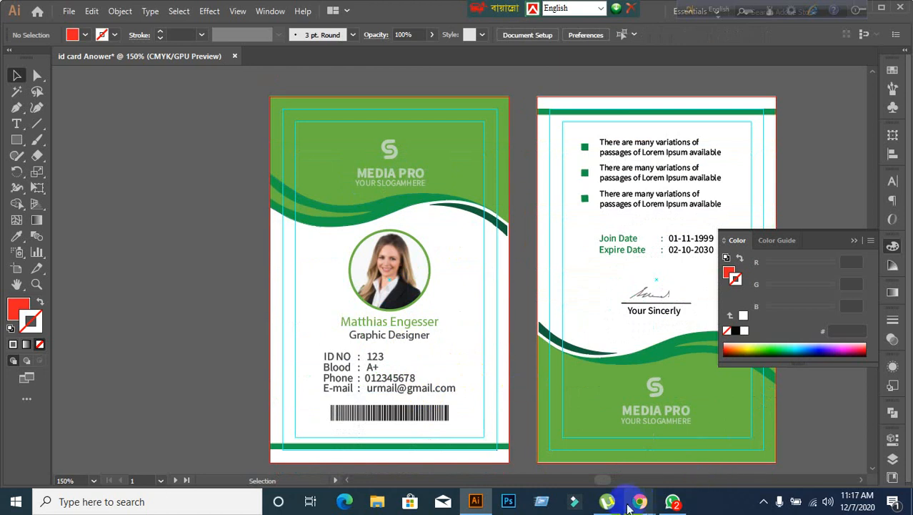
- Switch to the Google Meet call to check the participants, and return to Illustrator
mouse_move(640, 501)
click(573, 474)
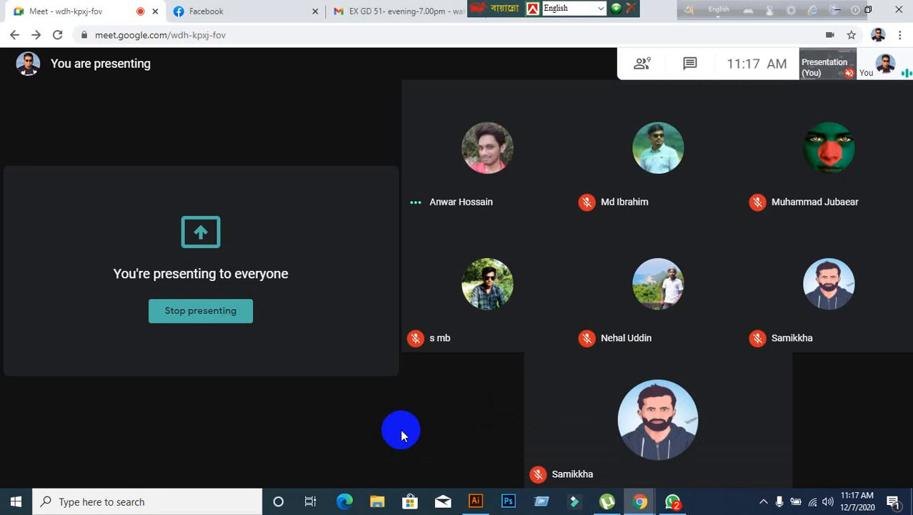
click(475, 501)
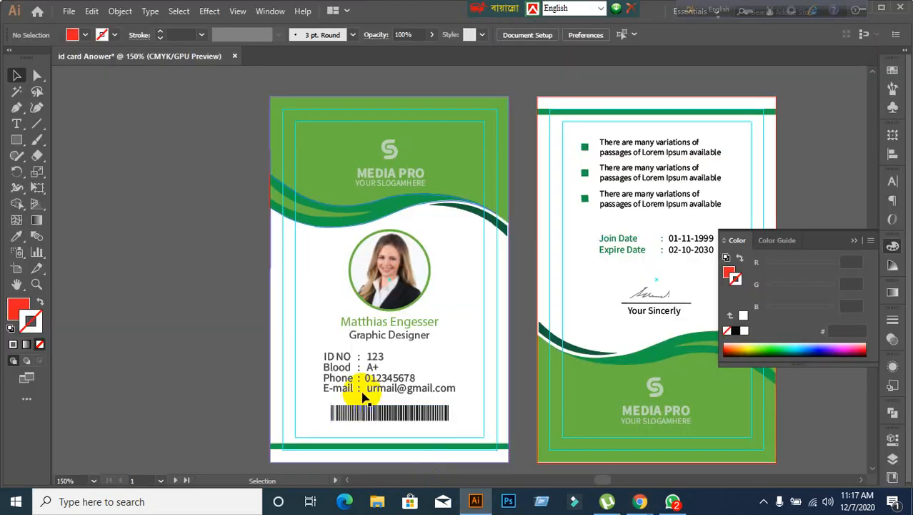
- Ungroup the contact details text block above the barcode on the front card
scroll(376, 362, down, 2)
scroll(376, 362, down, 4)
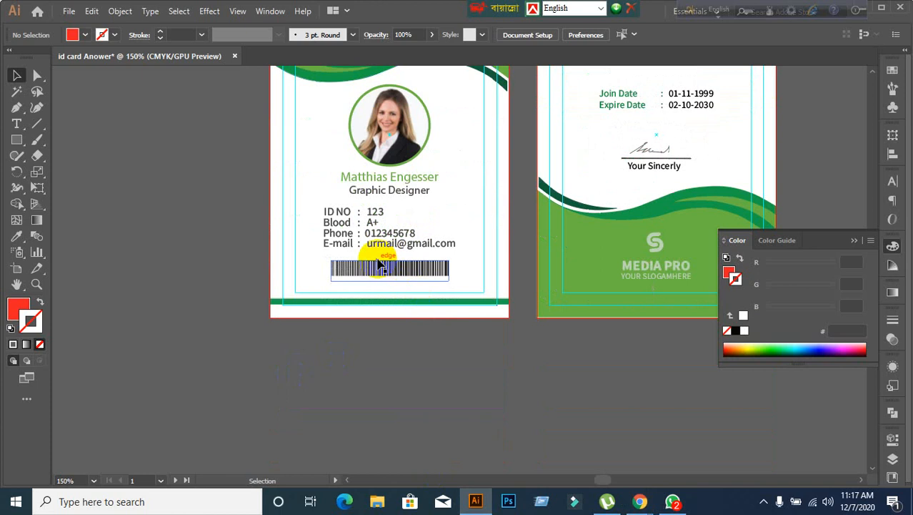
scroll(336, 245, up, 2)
scroll(336, 245, up, 2)
scroll(433, 227, down, 2)
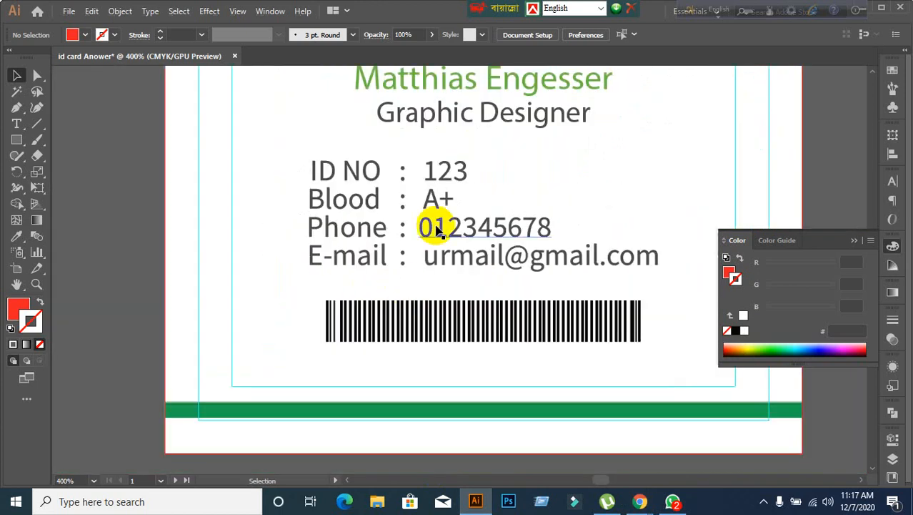
scroll(443, 209, up, 1)
click(356, 244)
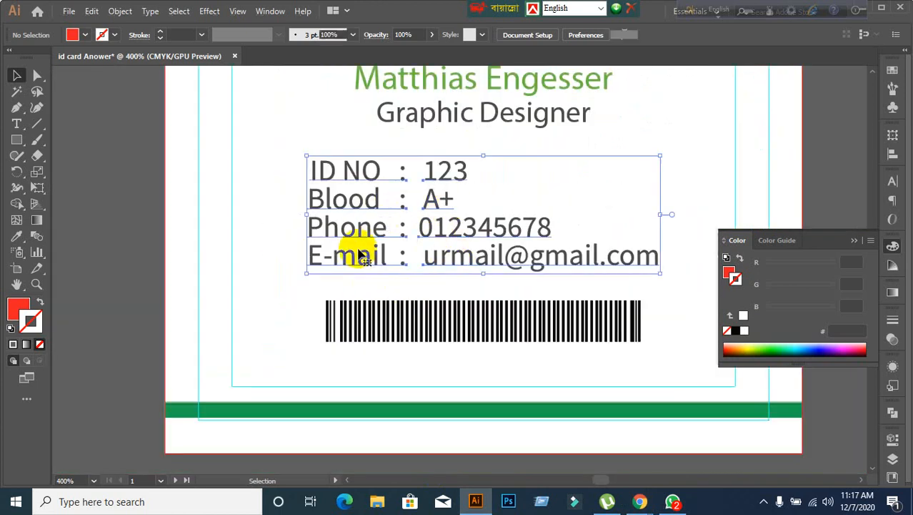
right_click(331, 199)
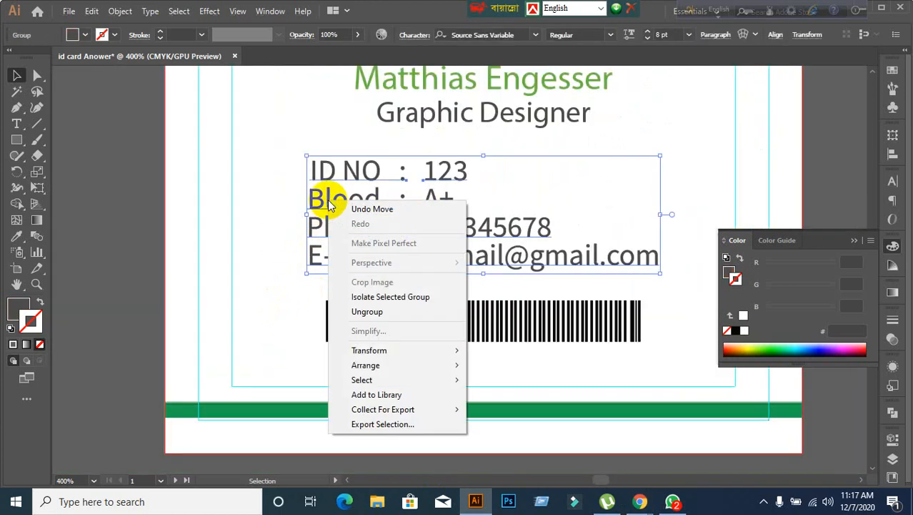
click(357, 310)
click(182, 305)
- Ungroup the ID NO row into separate label and value texts
click(445, 169)
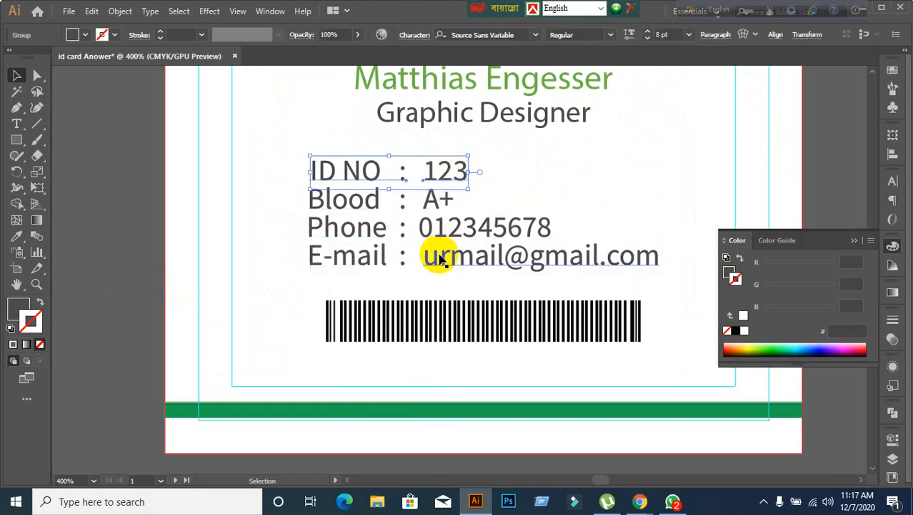
right_click(434, 172)
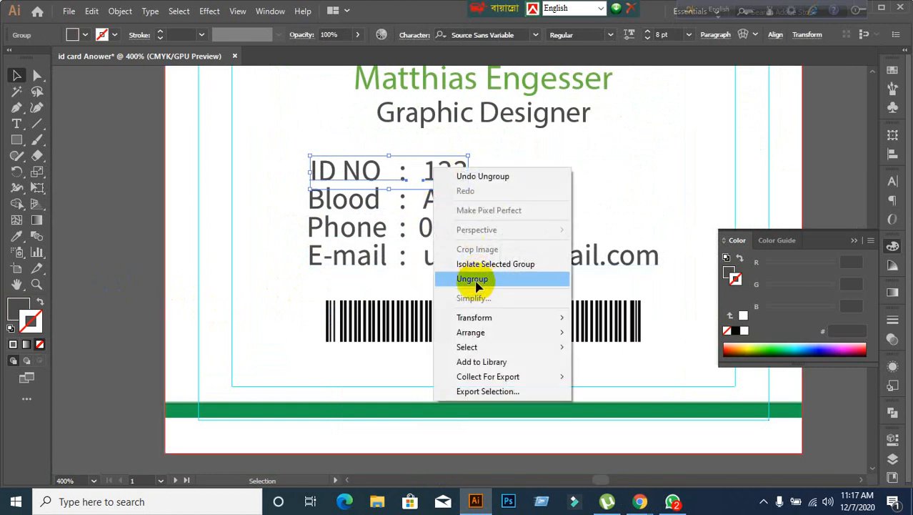
click(477, 280)
click(280, 279)
click(444, 170)
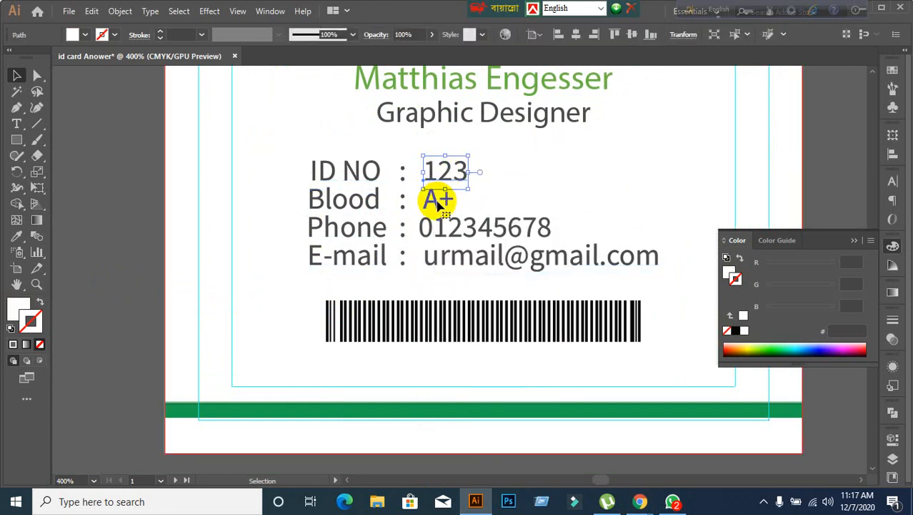
shift+click(441, 208)
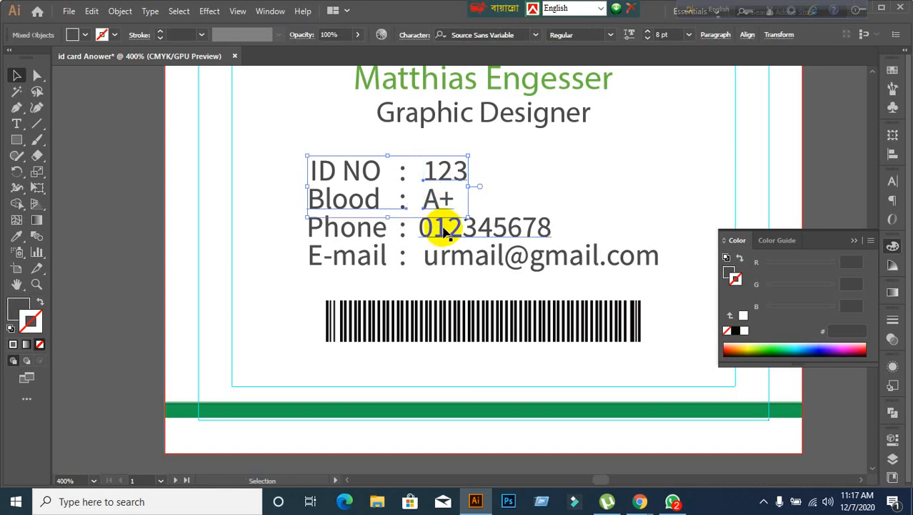
shift+click(444, 231)
click(402, 289)
- Ungroup the Blood, Phone and E-mail rows into separate label and value texts
click(357, 200)
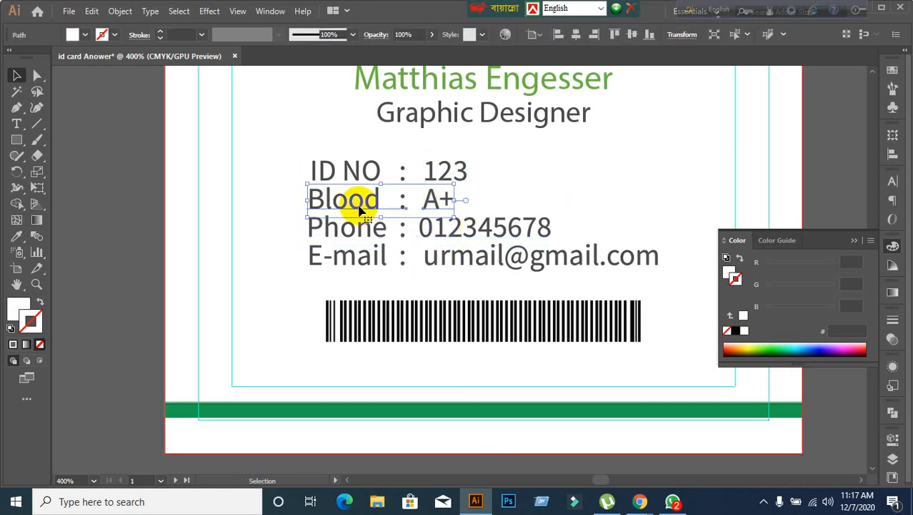
click(359, 175)
right_click(359, 176)
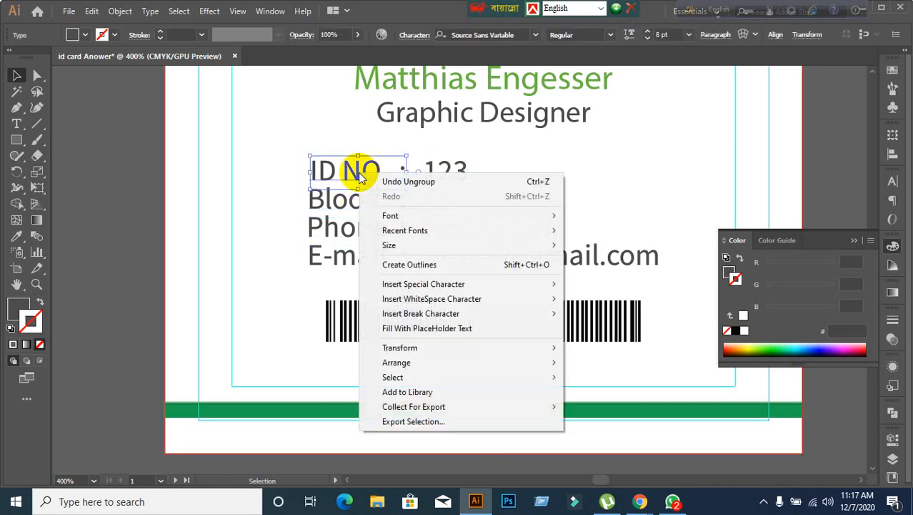
click(333, 201)
right_click(334, 203)
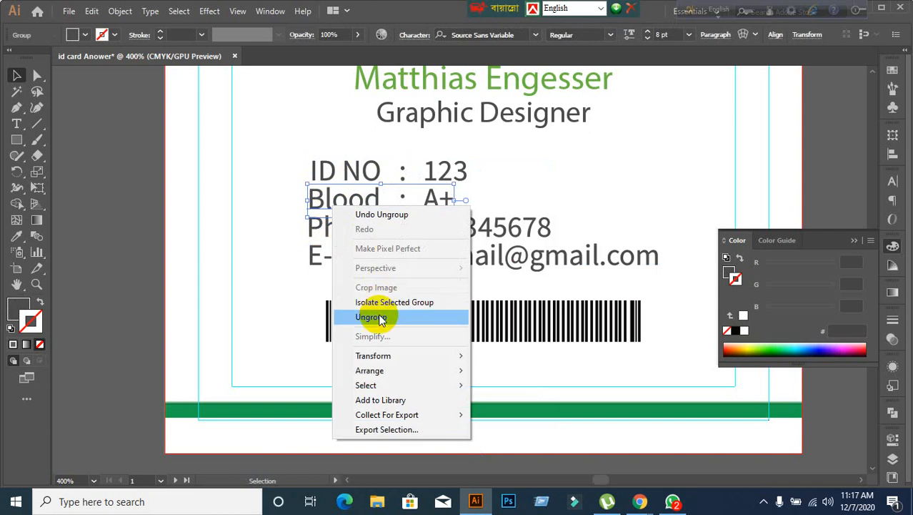
click(377, 316)
click(333, 238)
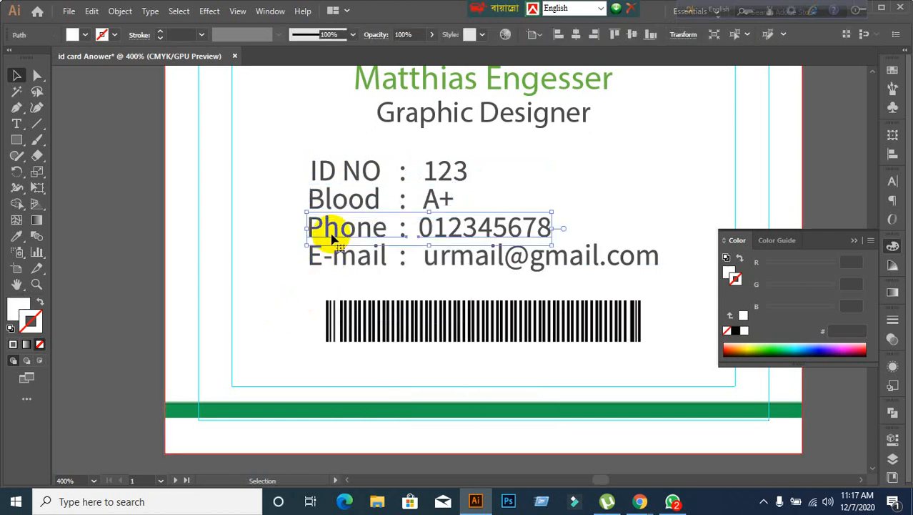
right_click(331, 240)
click(340, 345)
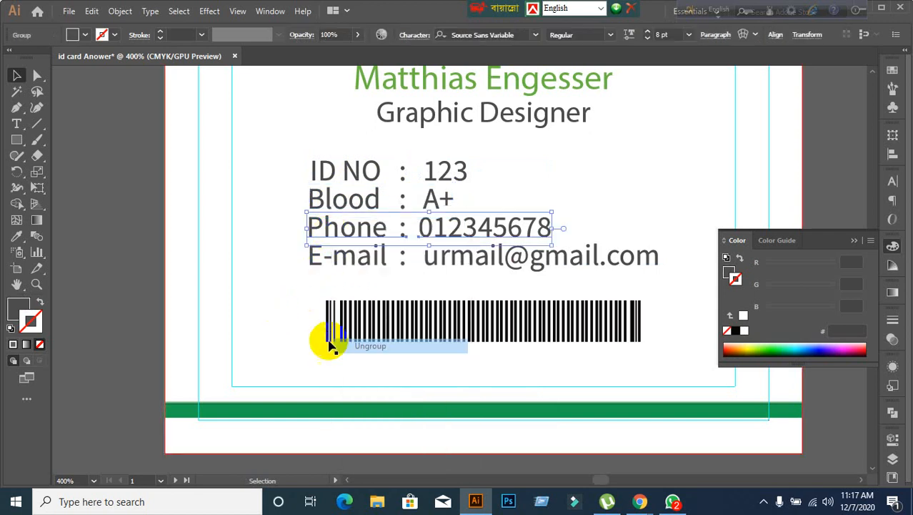
click(359, 265)
right_click(360, 265)
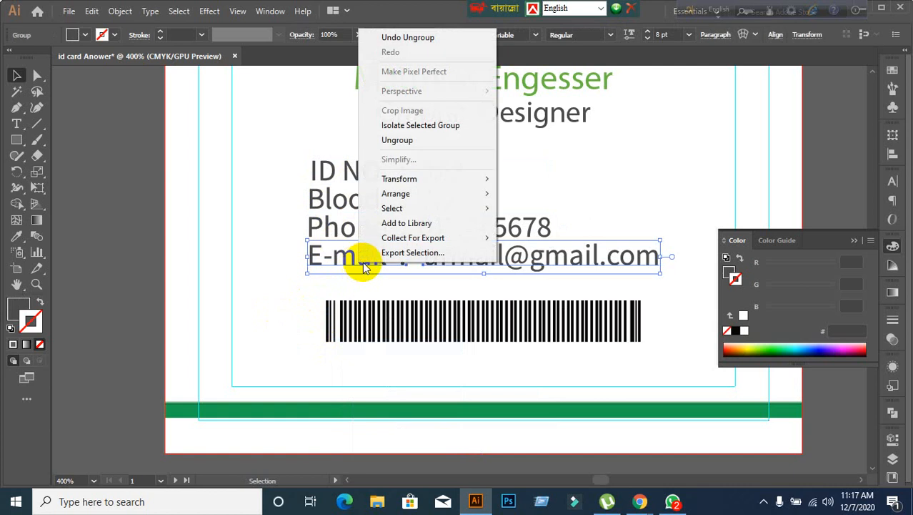
click(408, 140)
- Left-align the blood, phone and e-mail values with the ID number value as the key object
click(463, 180)
click(450, 184)
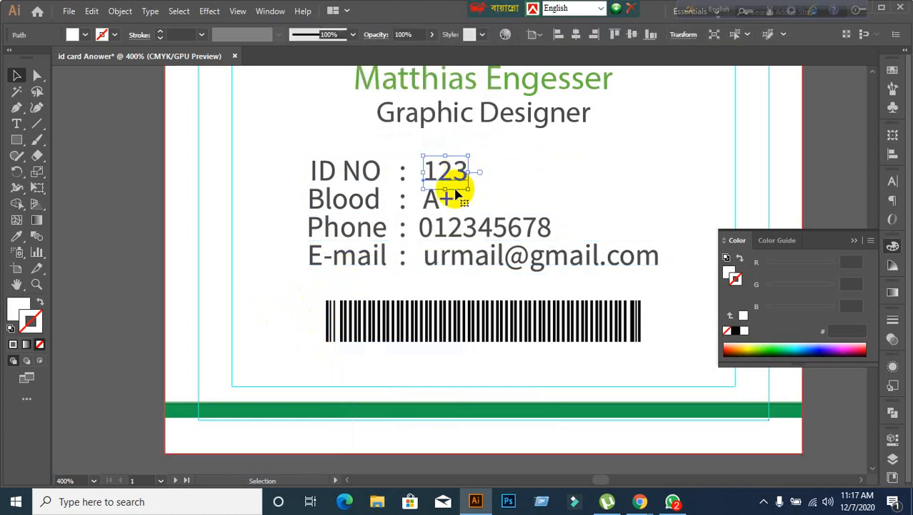
shift+click(434, 201)
shift+click(444, 236)
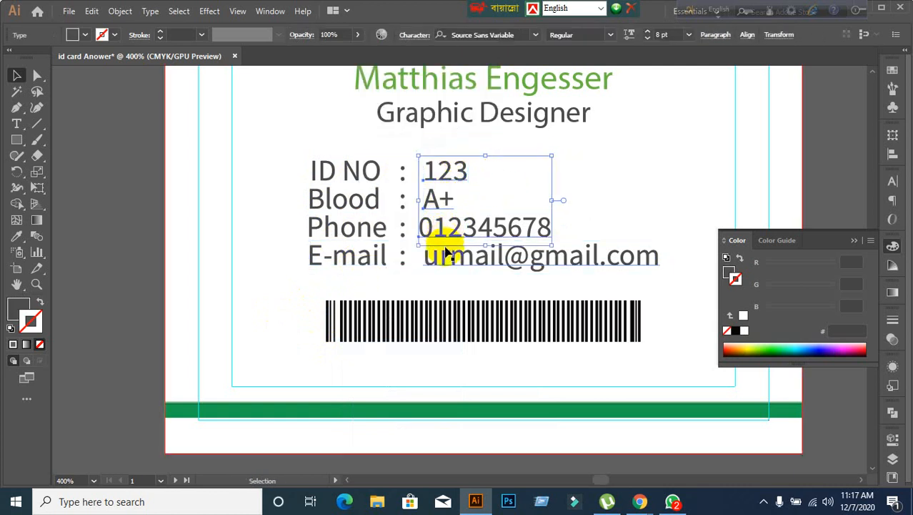
shift+click(445, 261)
click(448, 171)
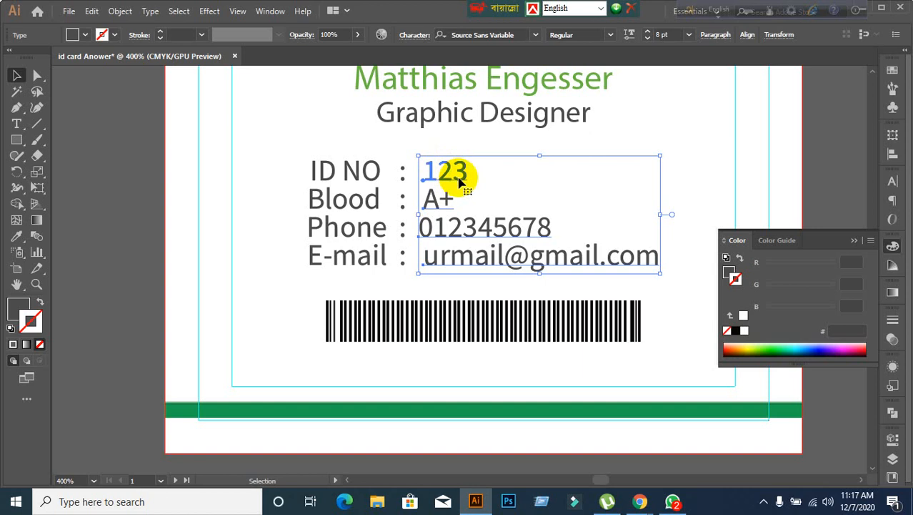
click(897, 161)
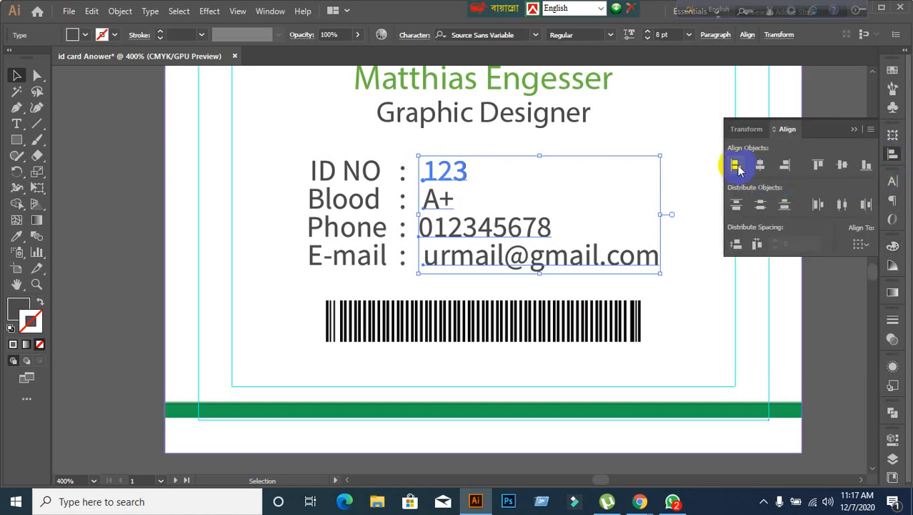
click(736, 165)
click(771, 308)
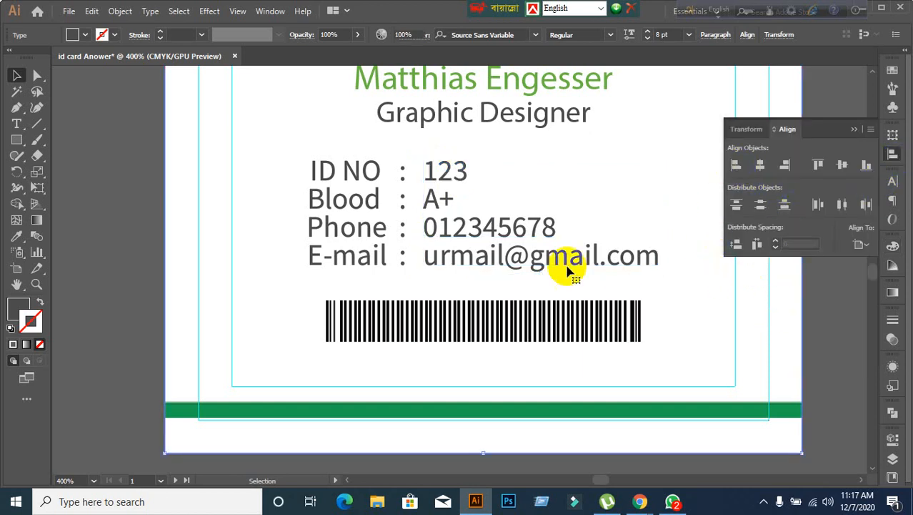
- Check the paragraph alignment settings of the label texts and value texts in the contact details
click(509, 230)
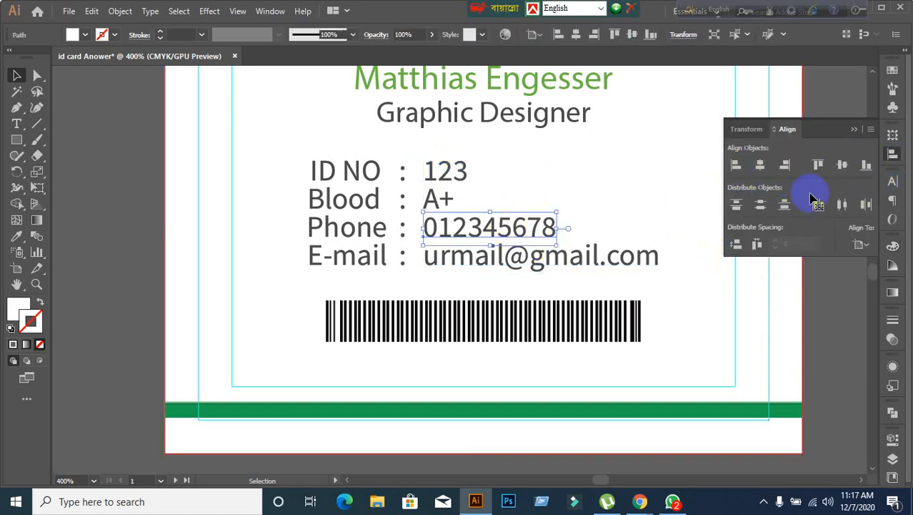
click(893, 181)
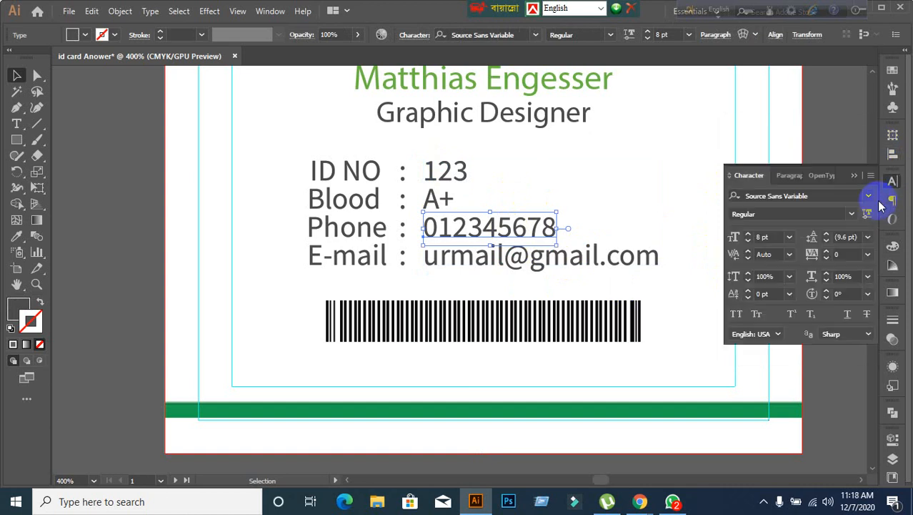
click(795, 183)
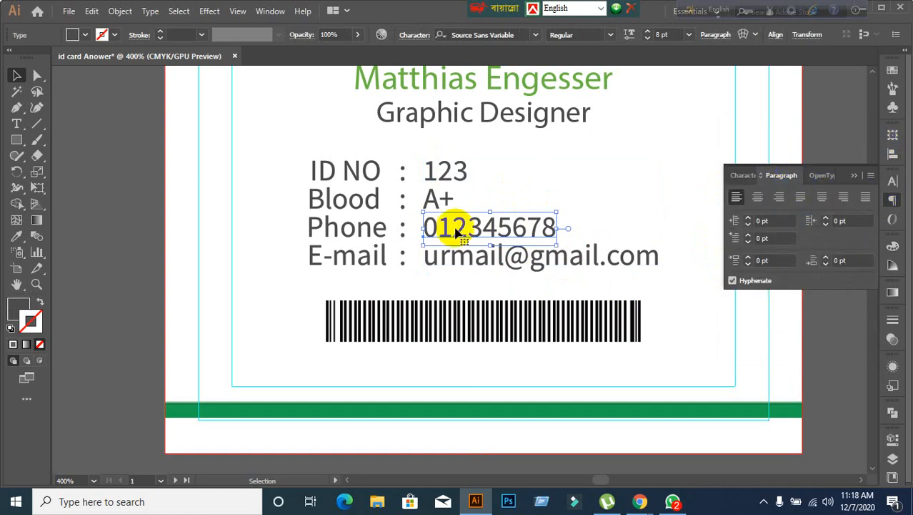
click(351, 178)
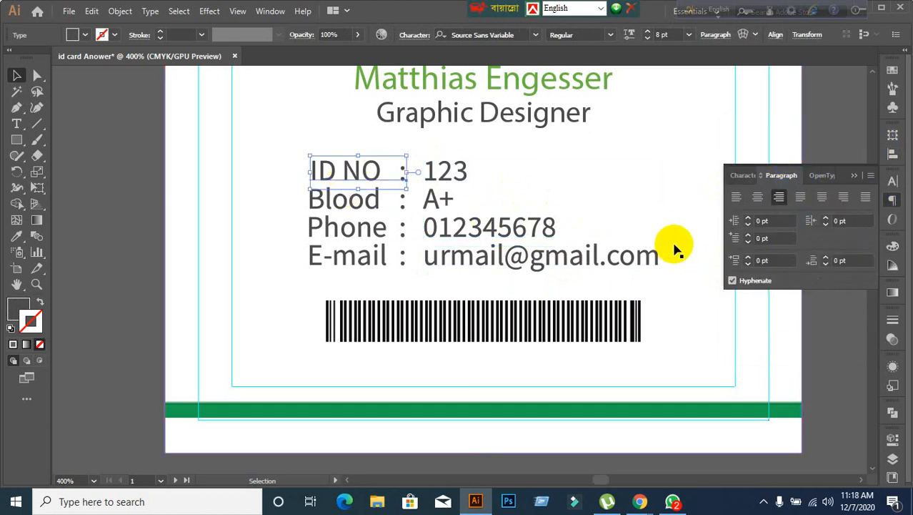
click(363, 207)
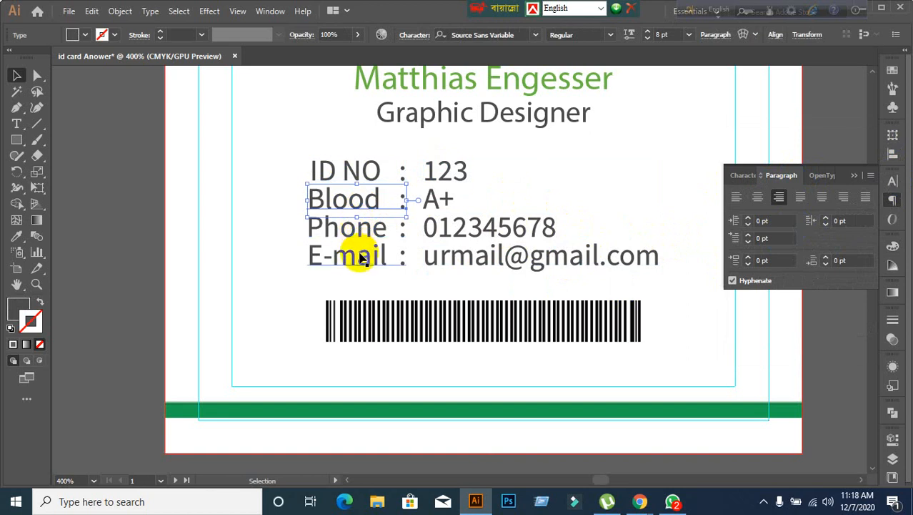
click(359, 255)
click(439, 255)
click(435, 226)
click(435, 198)
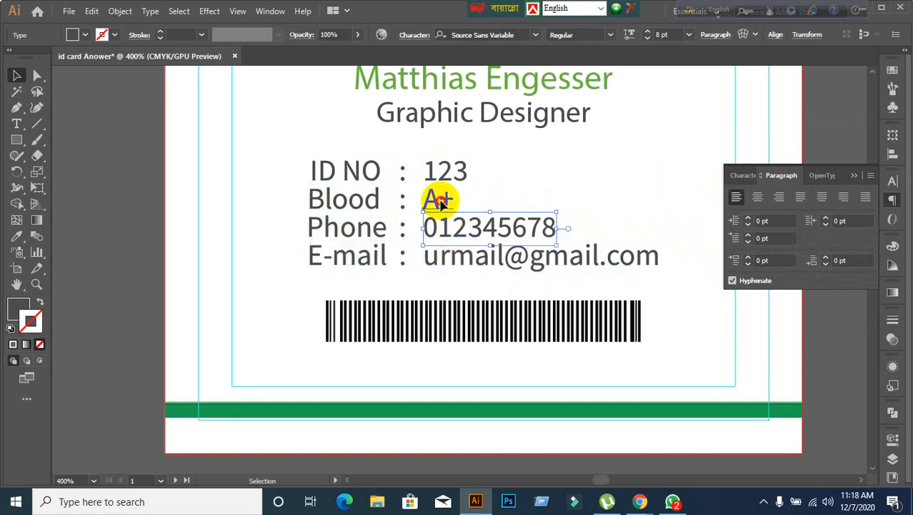
click(581, 183)
- Examine the left edges of the phone and e-mail values up close
scroll(529, 268, down, 2)
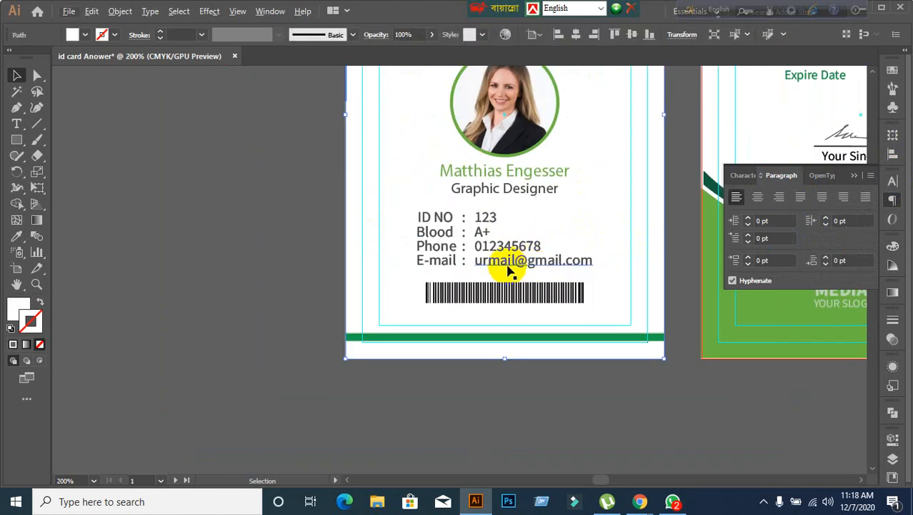
click(486, 259)
scroll(484, 249, up, 2)
click(477, 249)
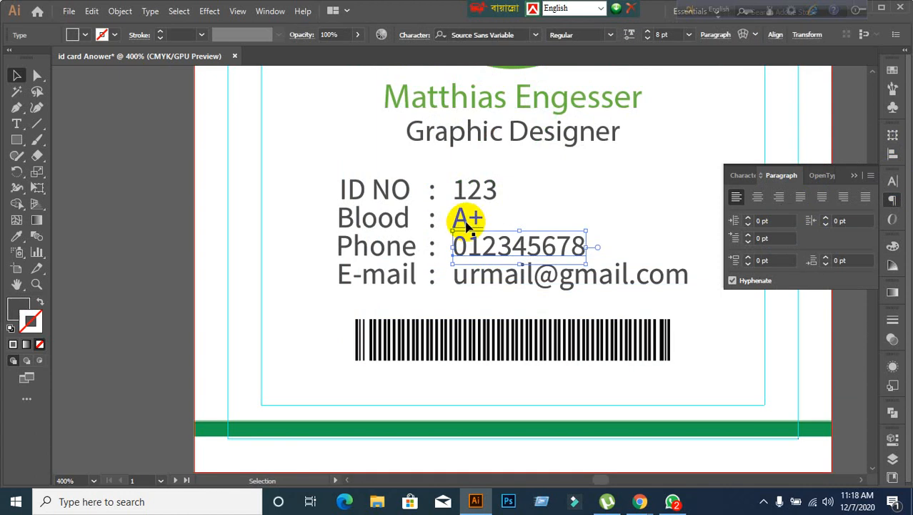
scroll(473, 248, up, 5)
scroll(468, 250, down, 2)
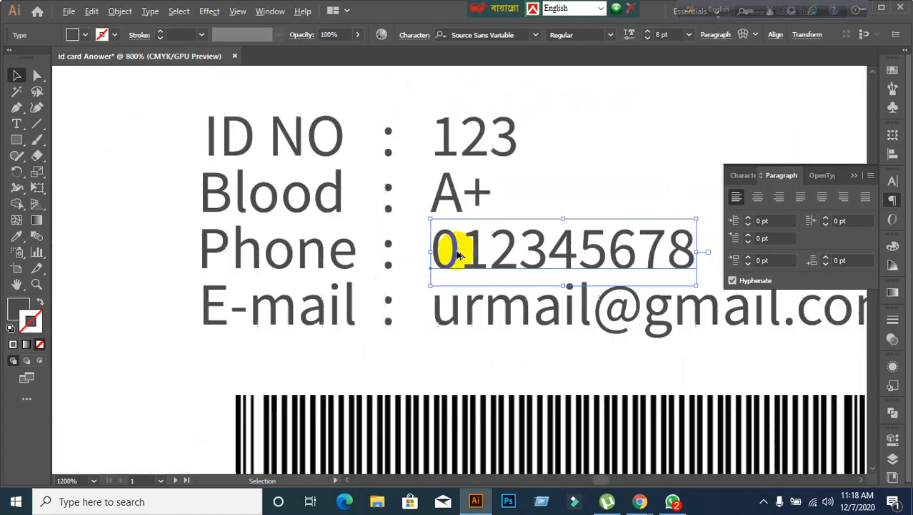
click(439, 310)
scroll(438, 310, up, 1)
scroll(443, 314, down, 1)
scroll(444, 314, down, 2)
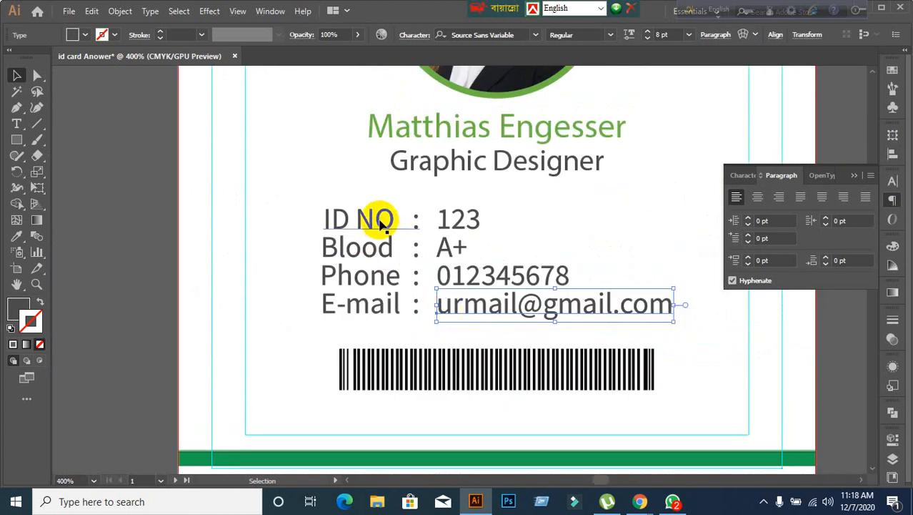
- Vertically centre-align the ID NO label and its value with each other
click(375, 218)
shift+click(469, 223)
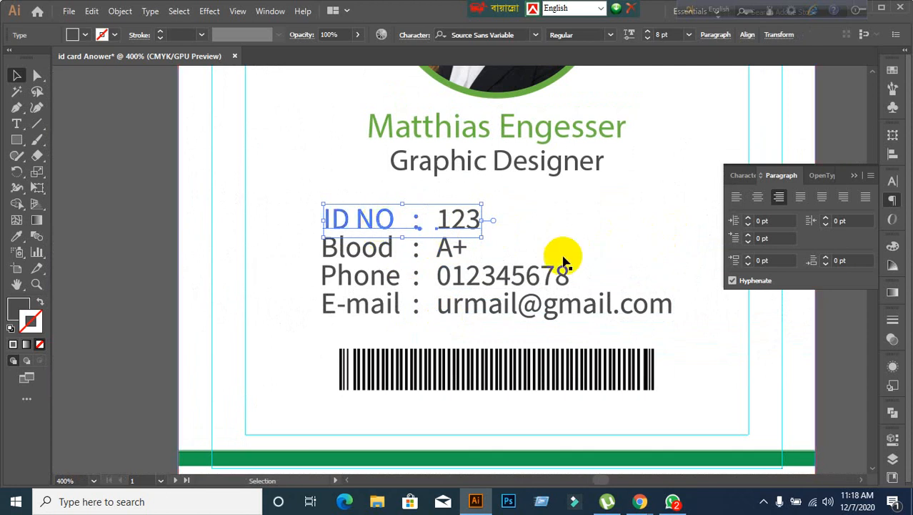
click(893, 154)
click(844, 170)
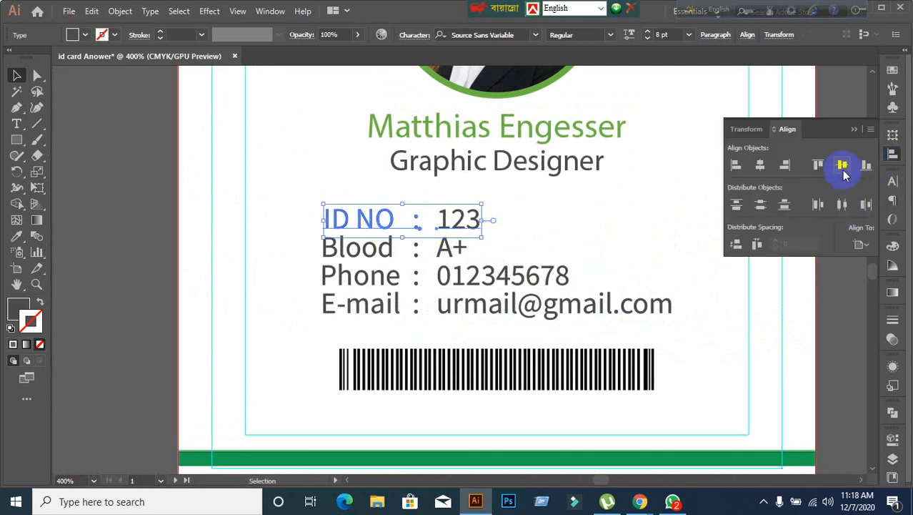
click(571, 217)
- Try vertically centring the Blood label and value, undo it, and set their alignment reference to Align to Selection
click(356, 248)
shift+click(449, 250)
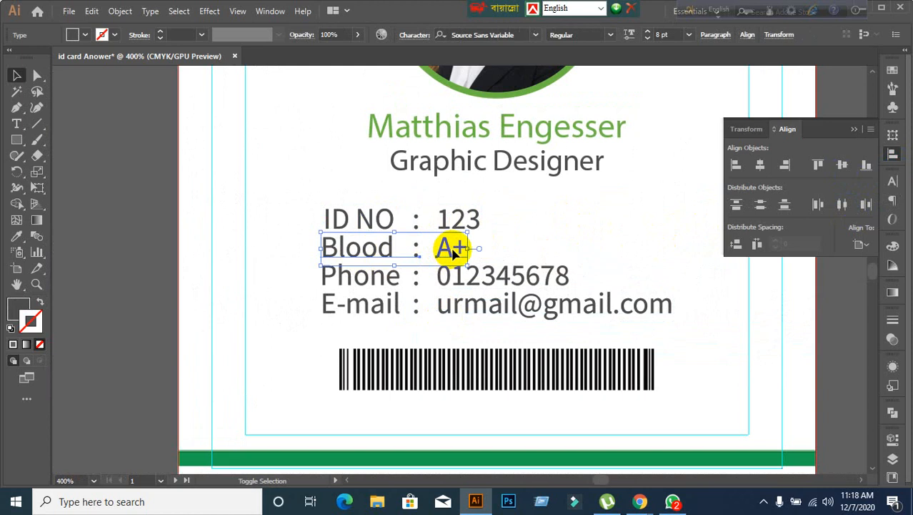
click(842, 170)
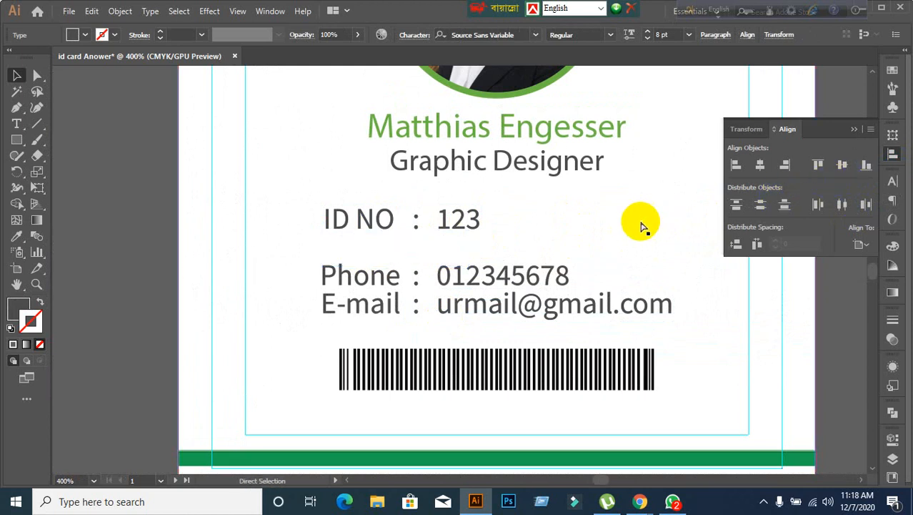
key(ctrl+z)
click(874, 247)
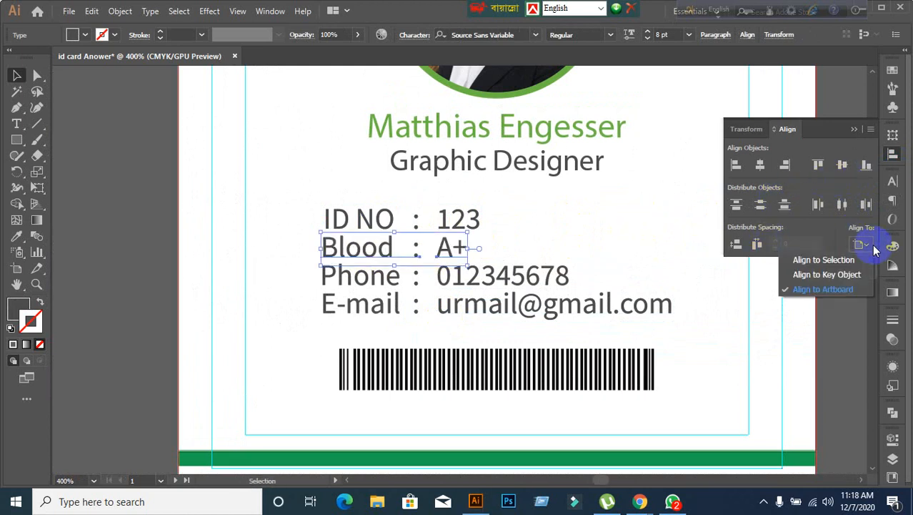
click(823, 260)
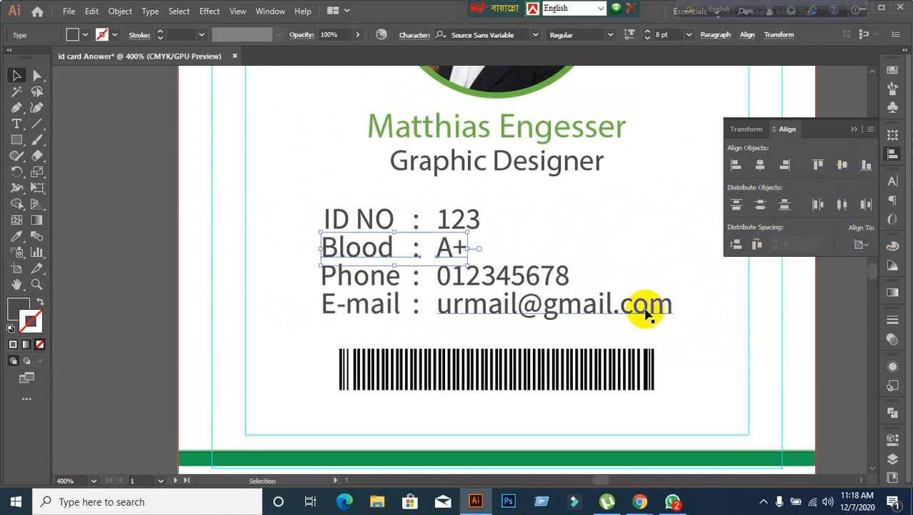
- Lock the white background shape of the ID card's front side
click(581, 263)
scroll(576, 269, down, 2)
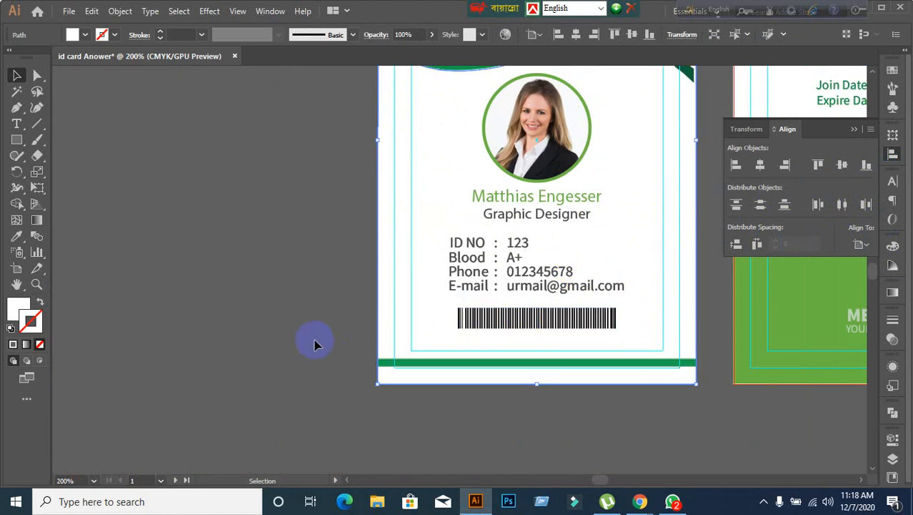
drag(362, 225, 403, 321)
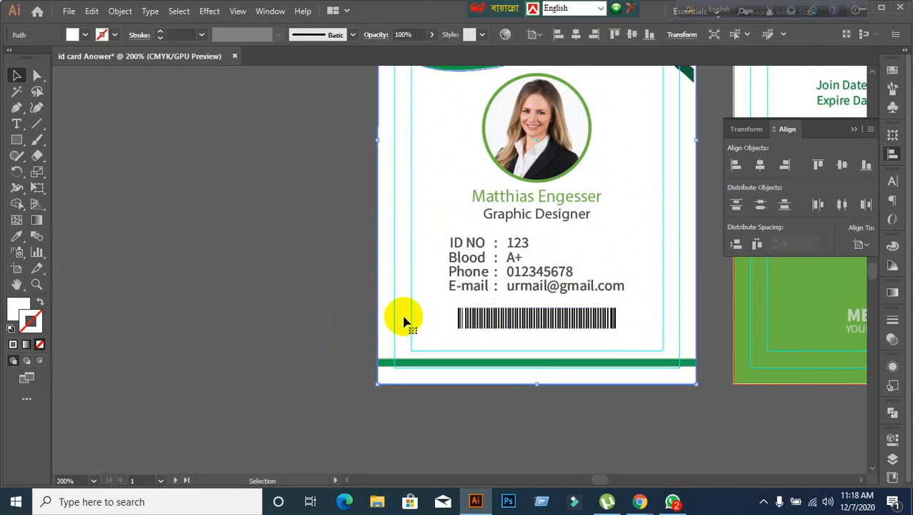
key(ctrl+2)
scroll(623, 312, up, 1)
scroll(608, 284, up, 2)
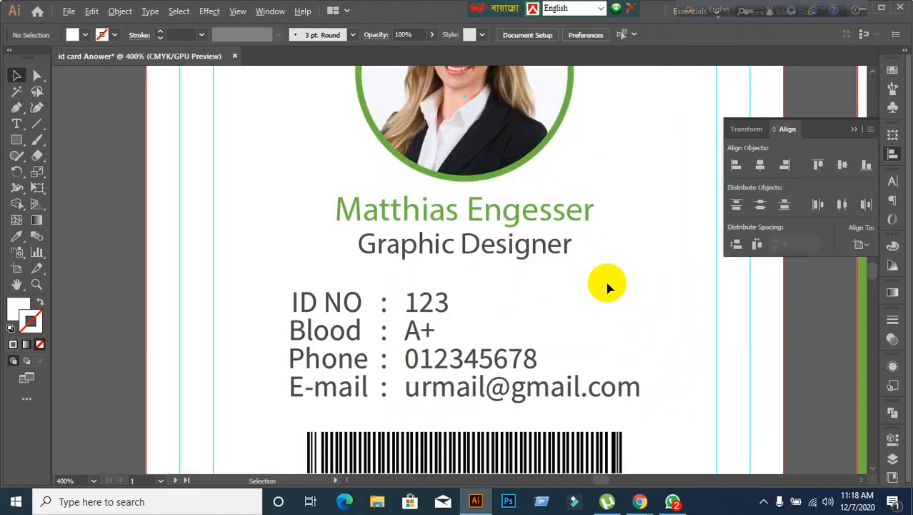
- Ungroup the cardholder's name and the Graphic Designer job title below the photo
scroll(607, 286, down, 1)
click(547, 241)
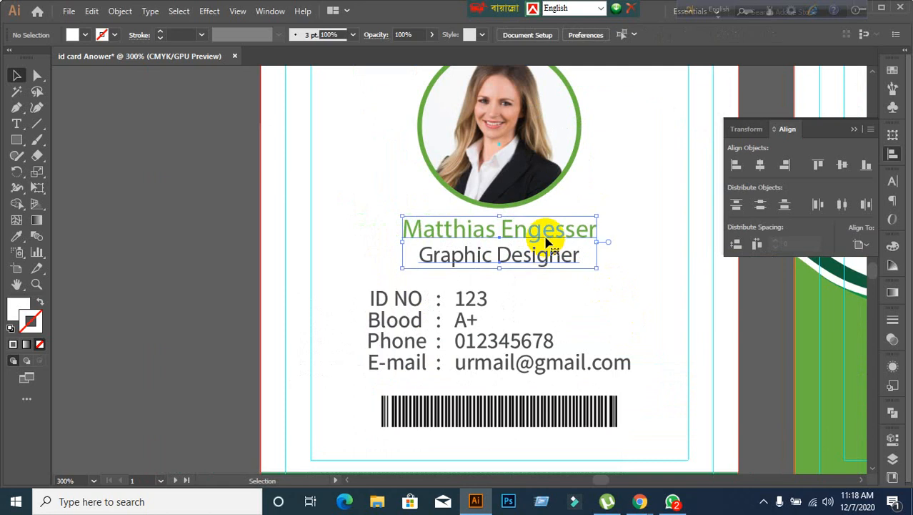
right_click(546, 239)
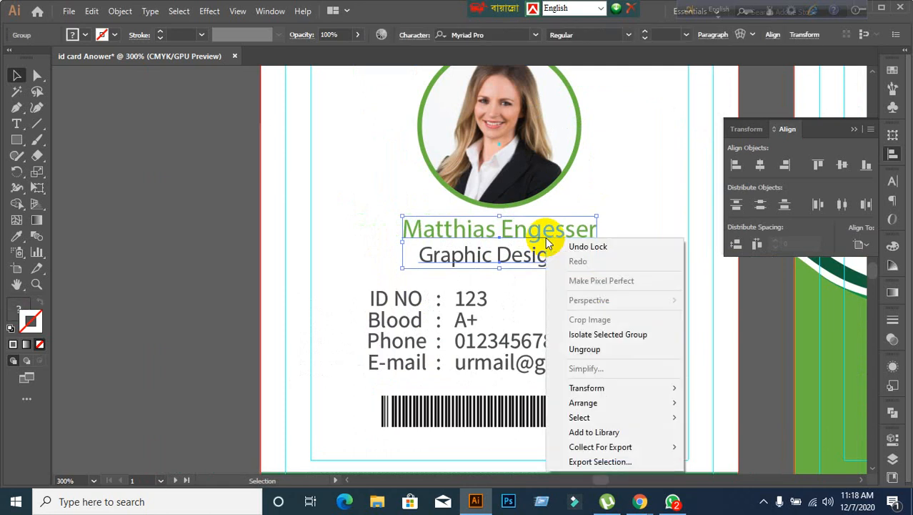
click(586, 349)
click(679, 312)
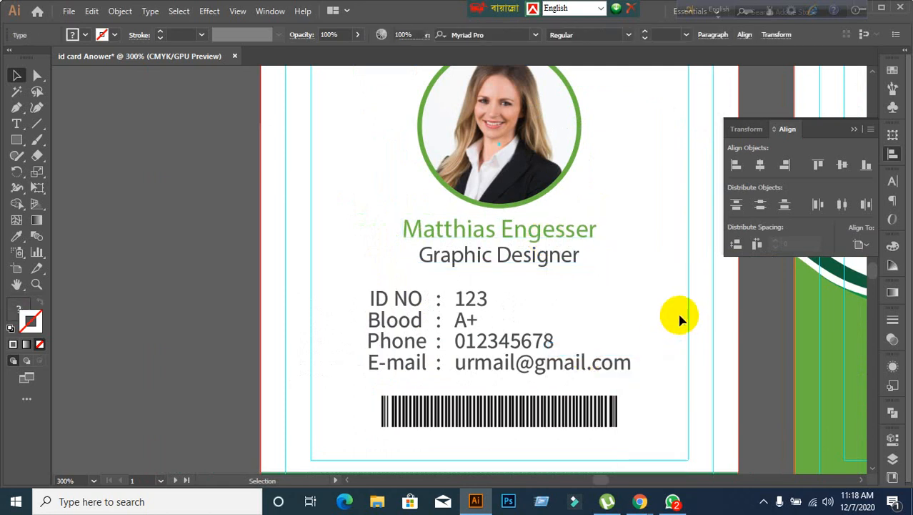
- Set the font style of the cardholder's name to Bold in Myriad Pro
click(535, 235)
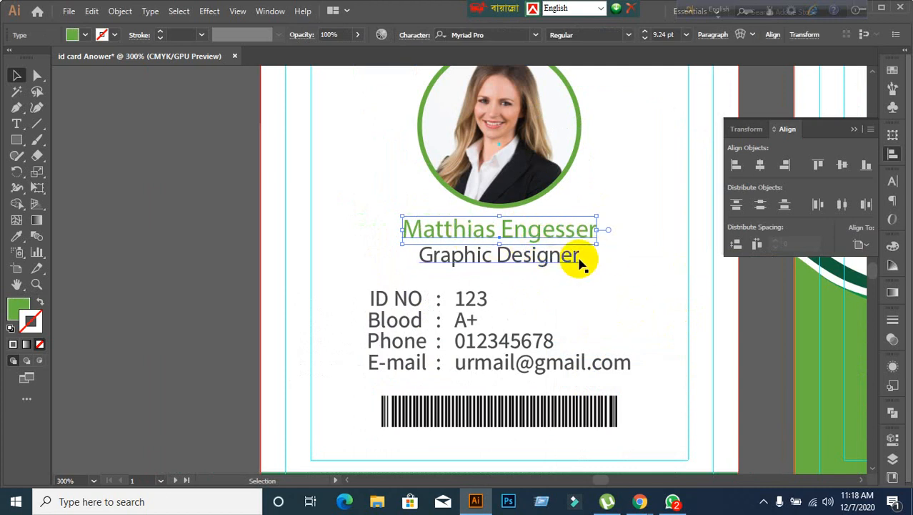
click(891, 181)
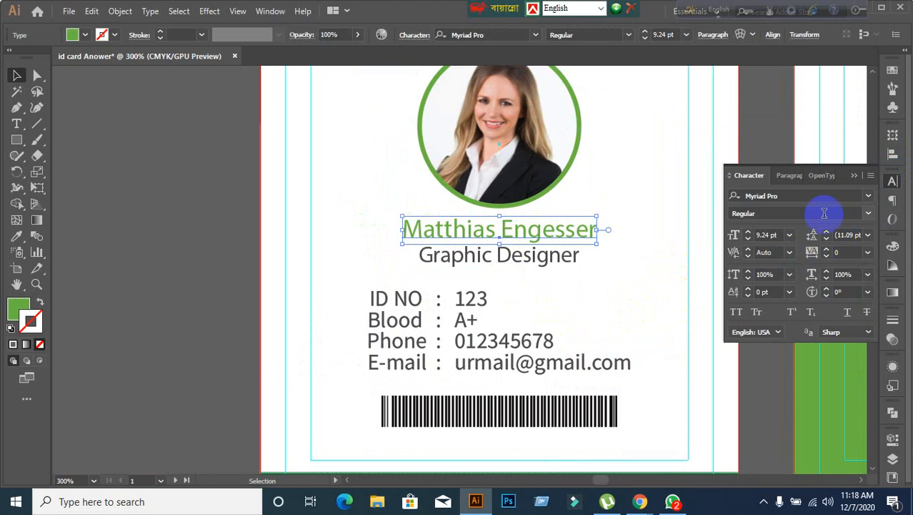
click(867, 215)
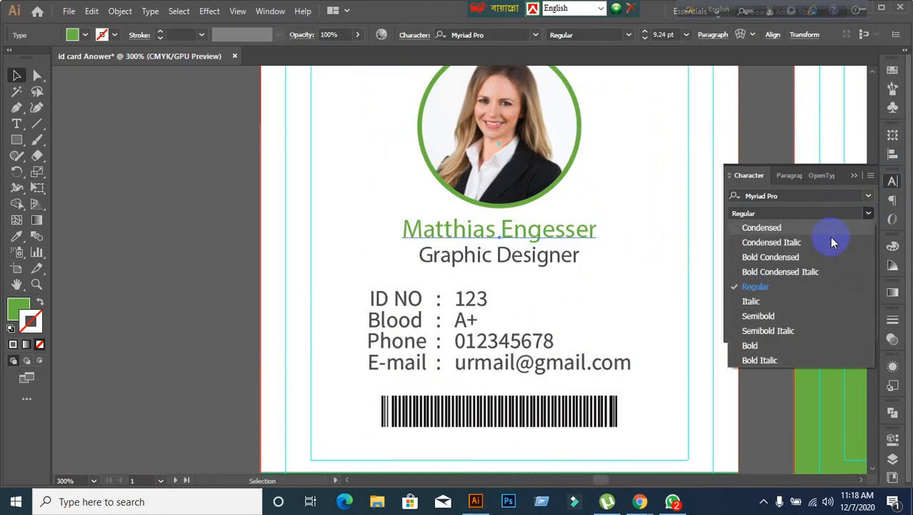
click(748, 347)
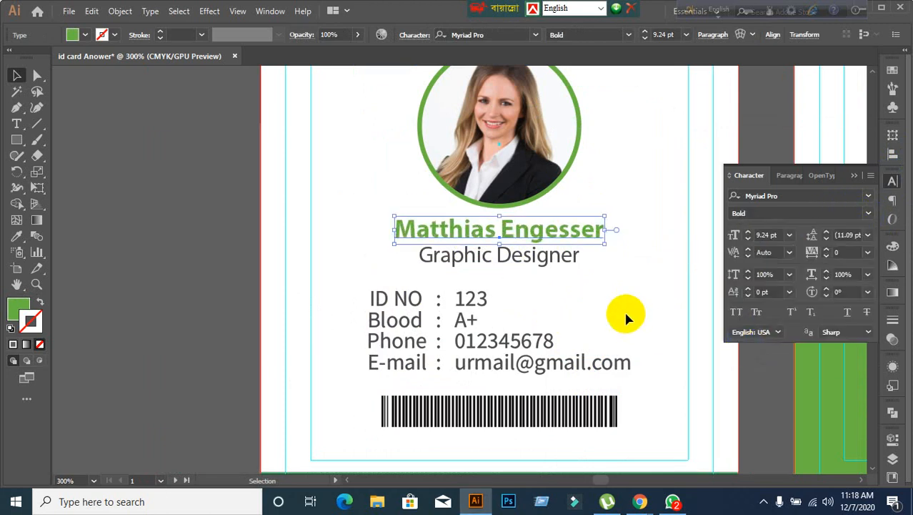
click(624, 310)
- Apply All Caps to the cardholder's name and set its font size to 8 pt after trying 9 and 7 pt
click(580, 245)
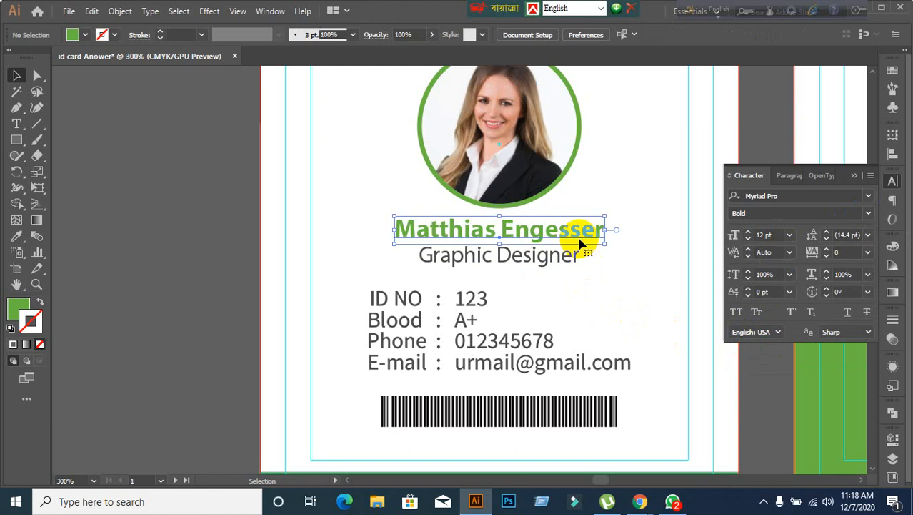
click(736, 313)
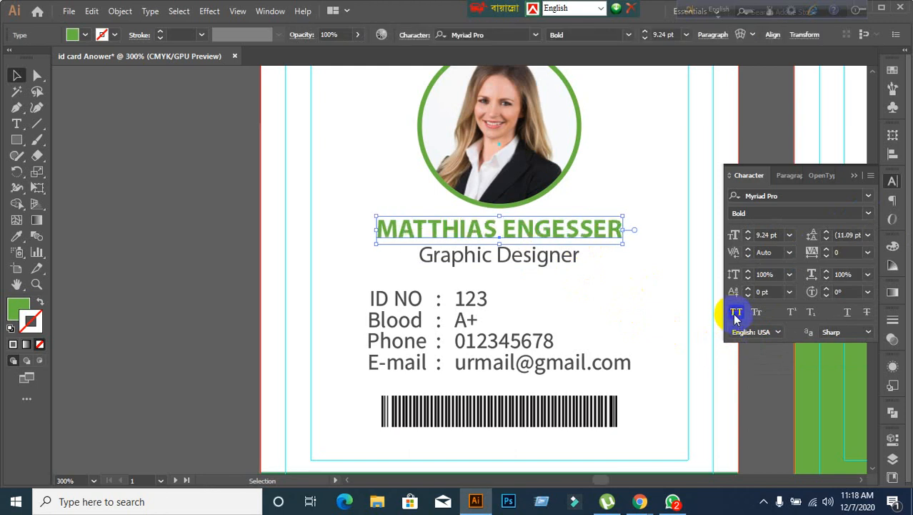
click(778, 234)
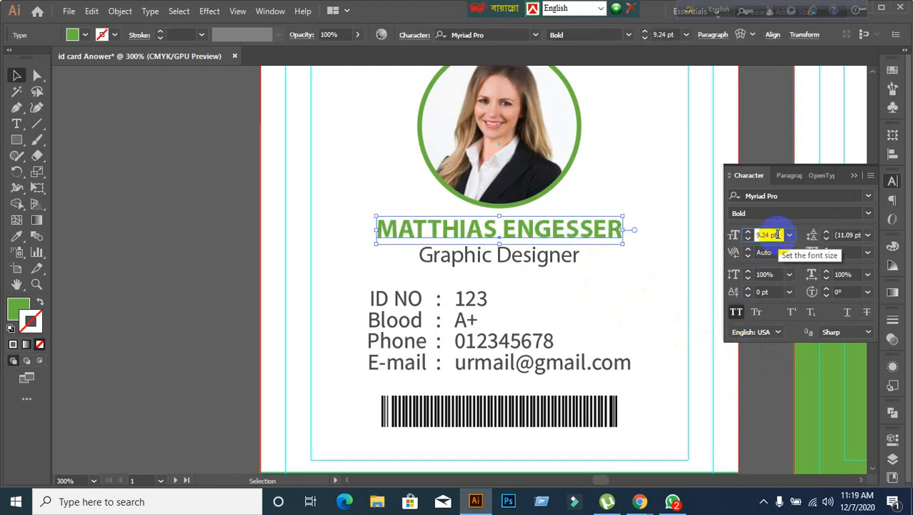
text(9)
key(Return)
text(7)
key(Return)
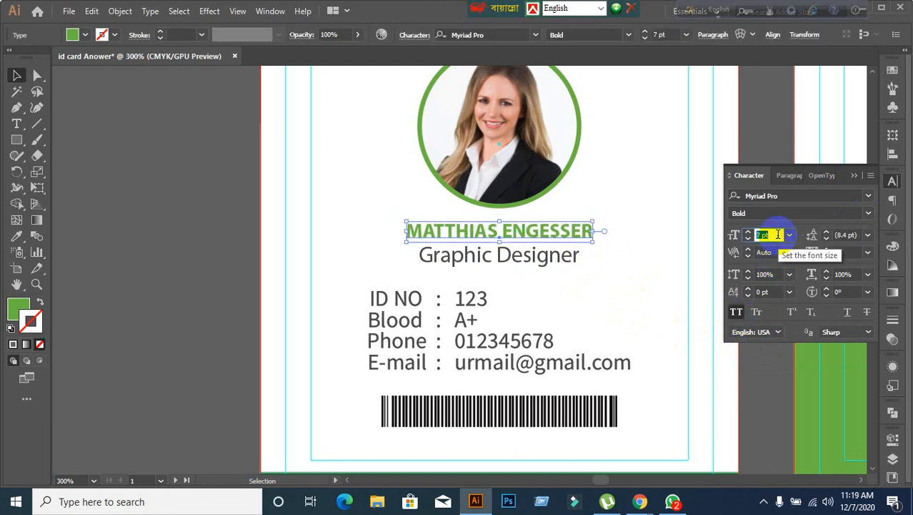
text(8)
key(Return)
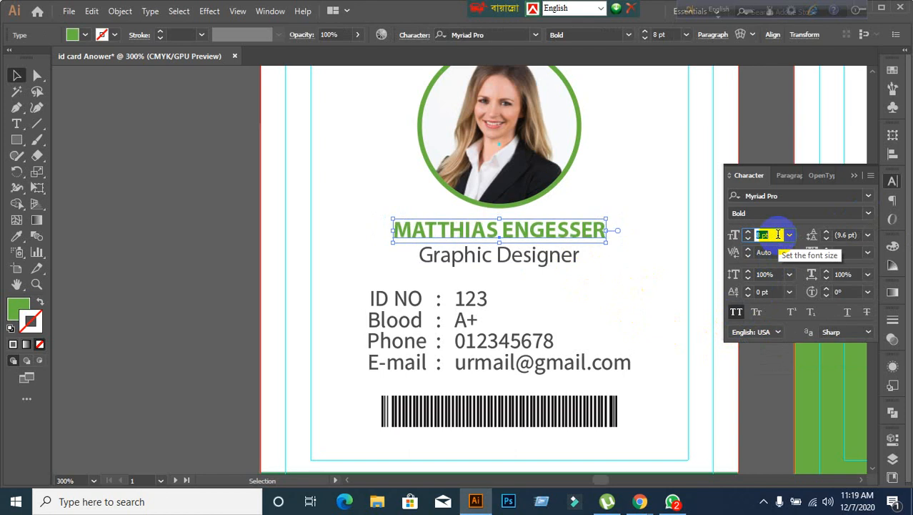
click(594, 295)
- Turn All Caps off for the cardholder's name to compare the look, and turn it on again
click(587, 238)
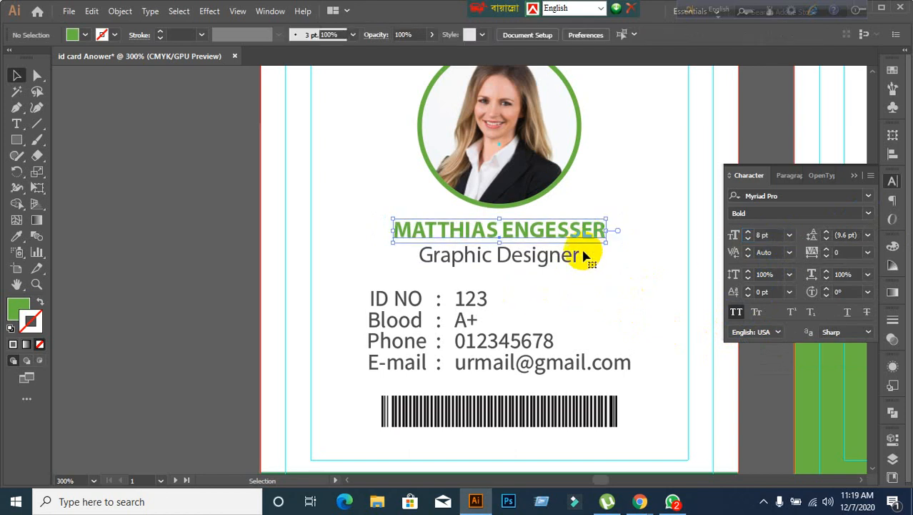
click(737, 313)
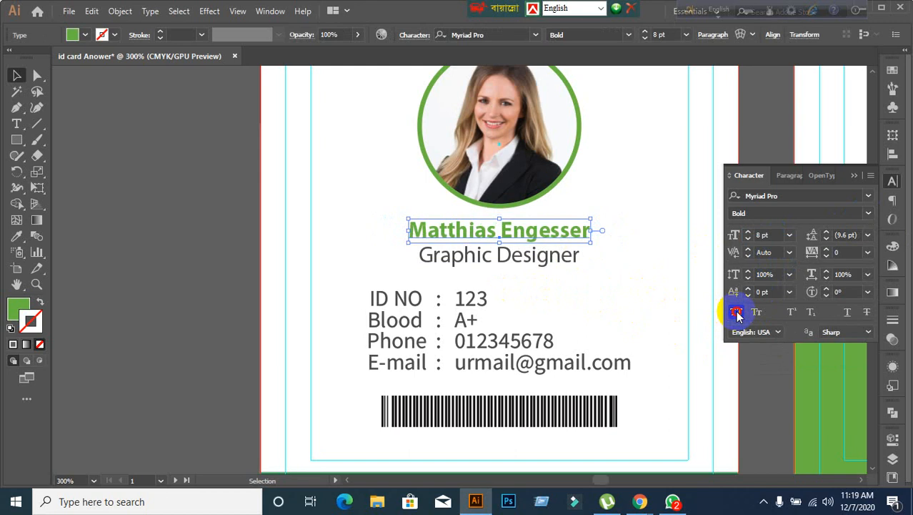
click(737, 313)
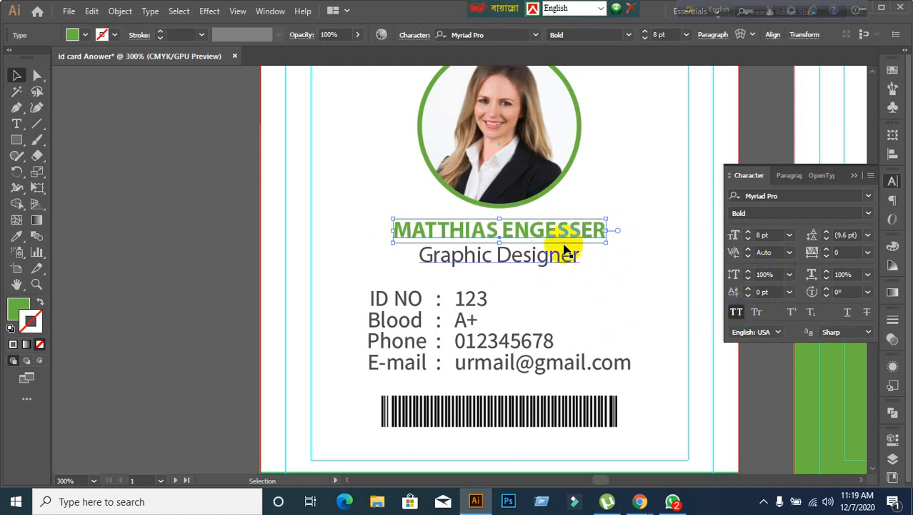
click(565, 291)
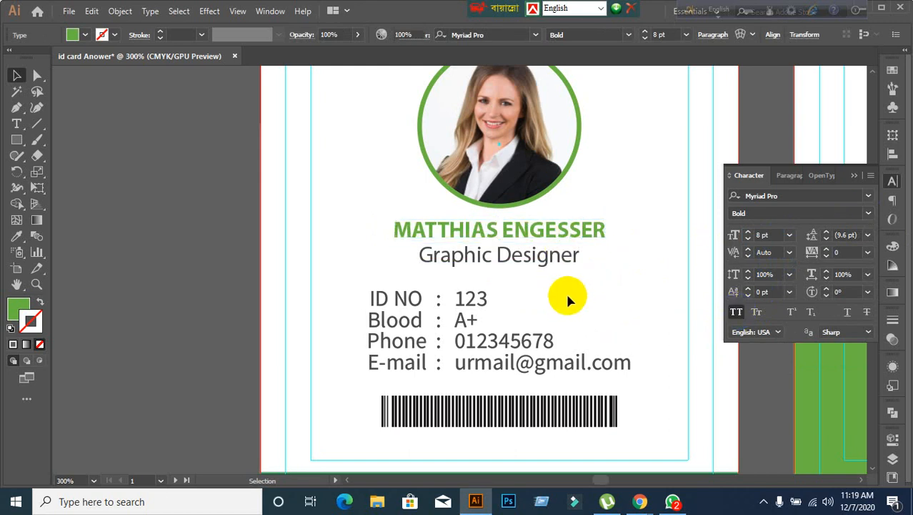
- Set the font style of the cardholder's name to Regular for comparison with the job title
click(485, 230)
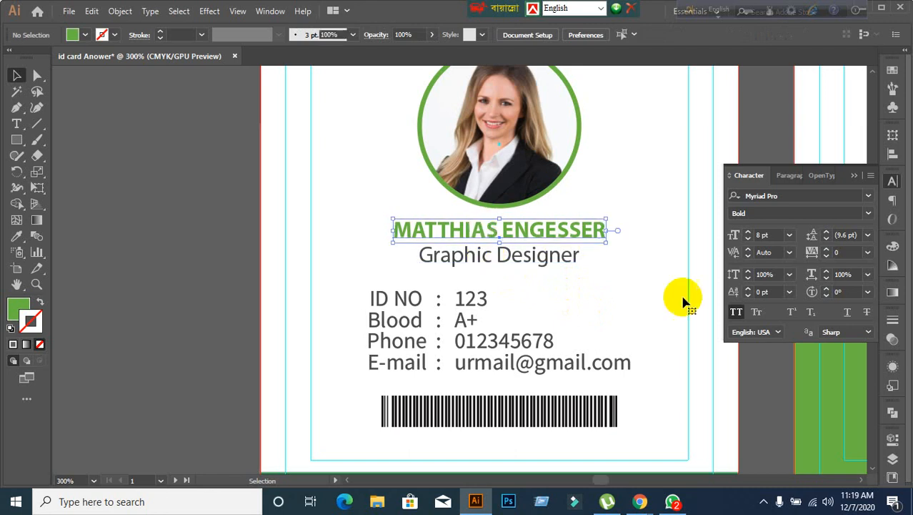
click(869, 213)
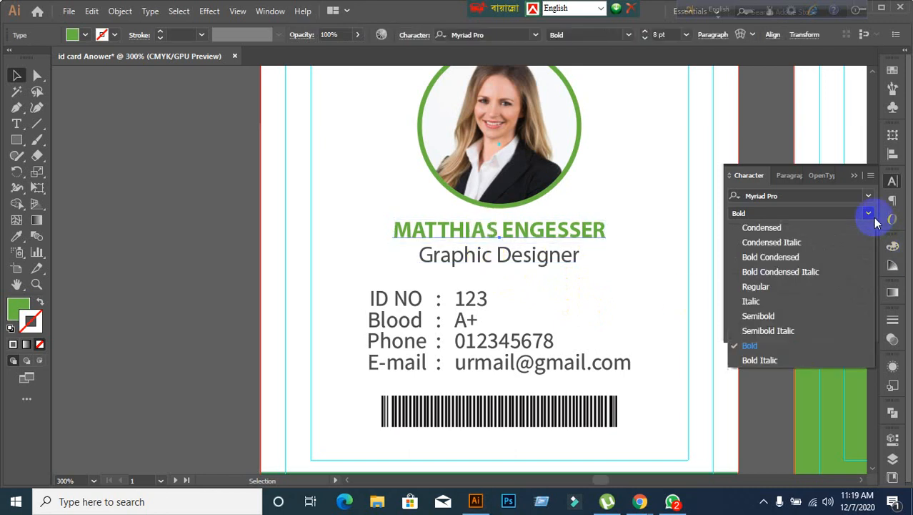
click(756, 286)
- Preview the available Myriad Pro font styles on the Graphic Designer job title without applying any
click(571, 259)
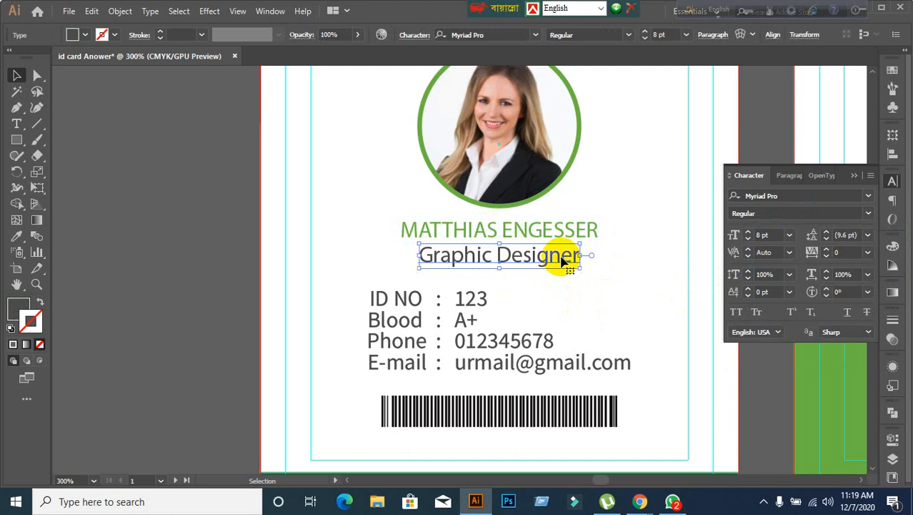
click(869, 214)
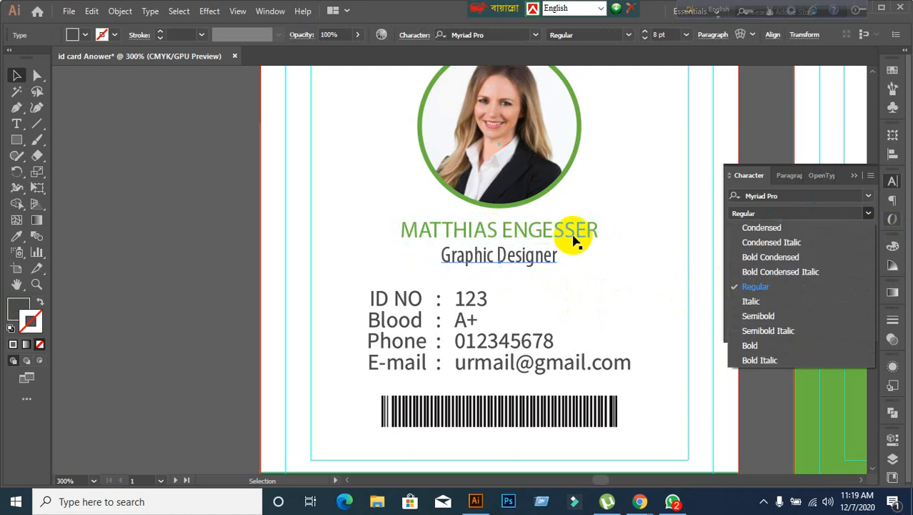
click(565, 276)
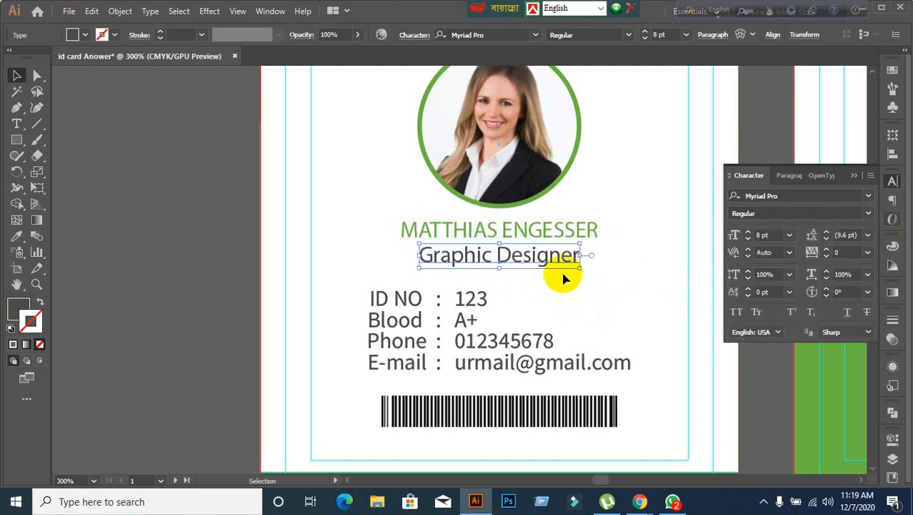
click(869, 216)
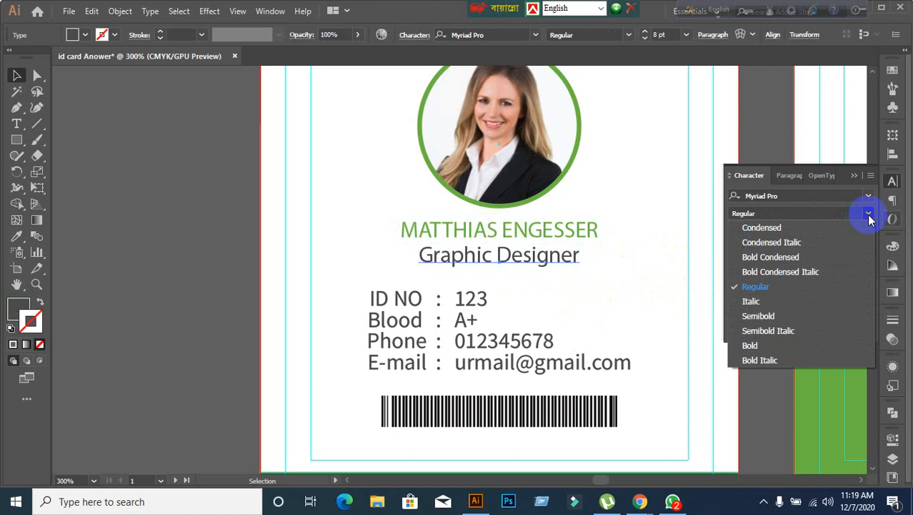
click(869, 215)
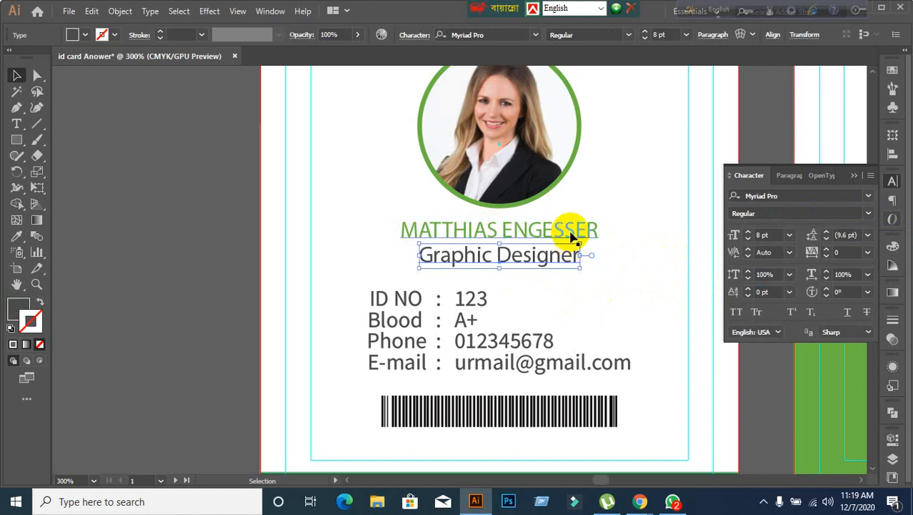
click(804, 195)
click(656, 223)
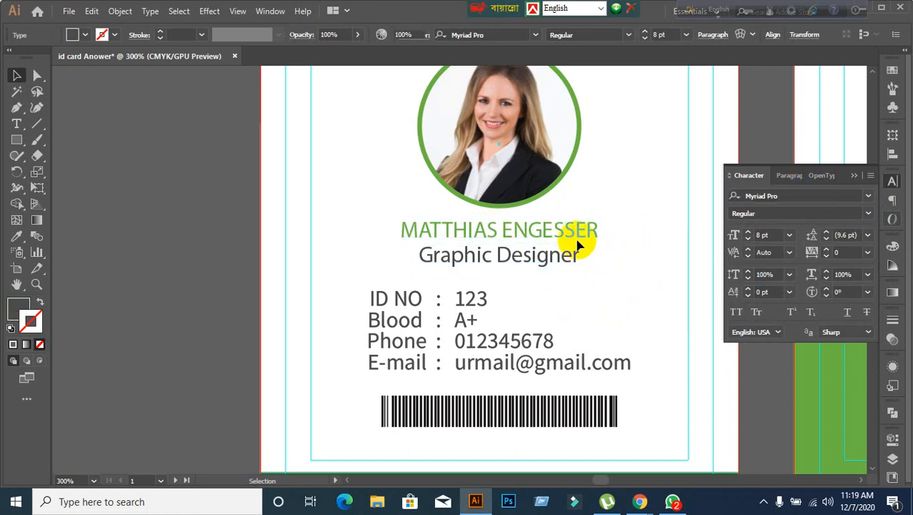
- Check the font family of the cardholder's name and set its font style back to Bold
click(579, 242)
click(789, 197)
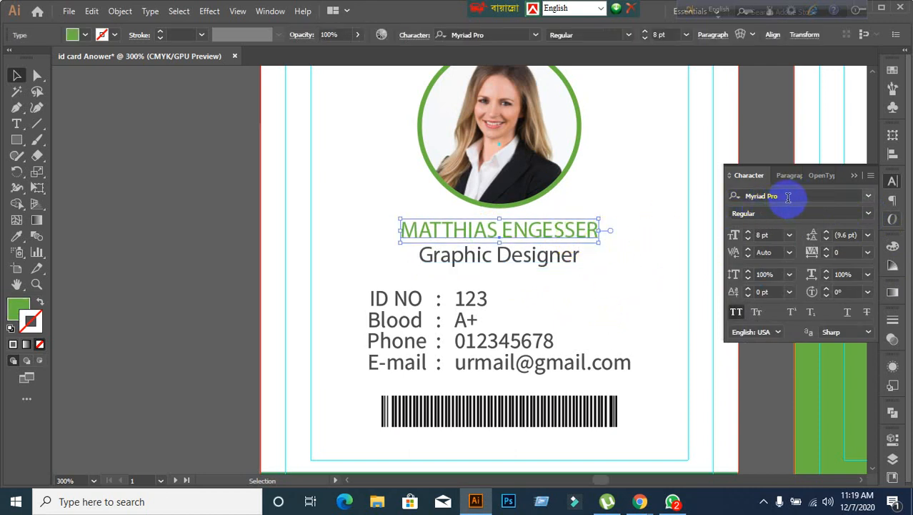
click(788, 196)
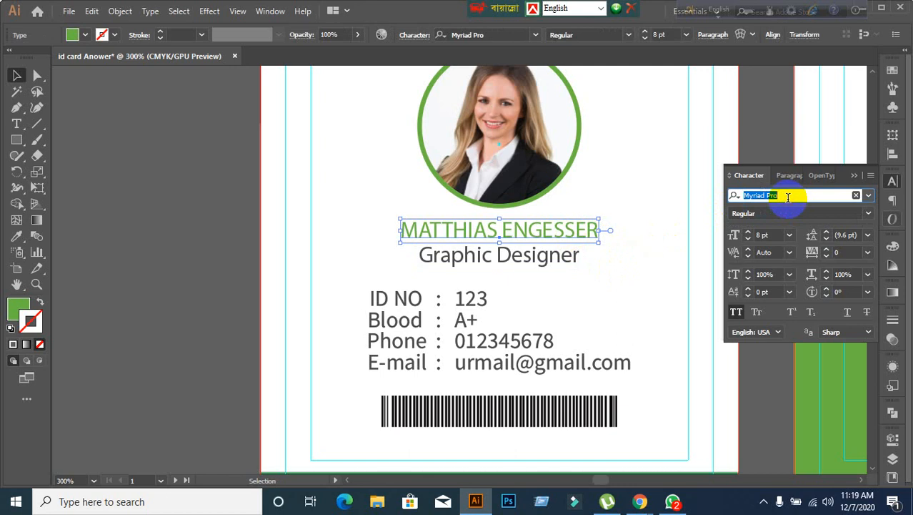
click(869, 213)
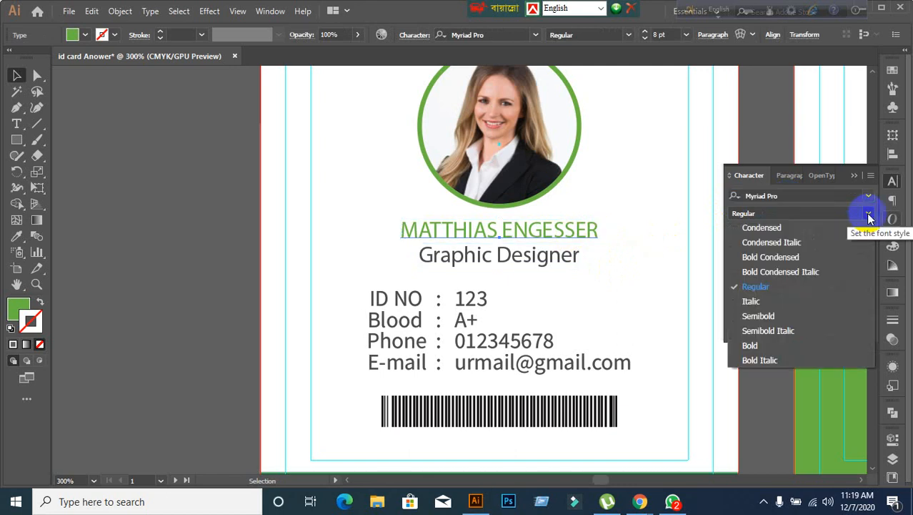
click(744, 346)
- Preview bold and italic font styles on the Graphic Designer line without applying one, and examine the text block below the photo
click(557, 272)
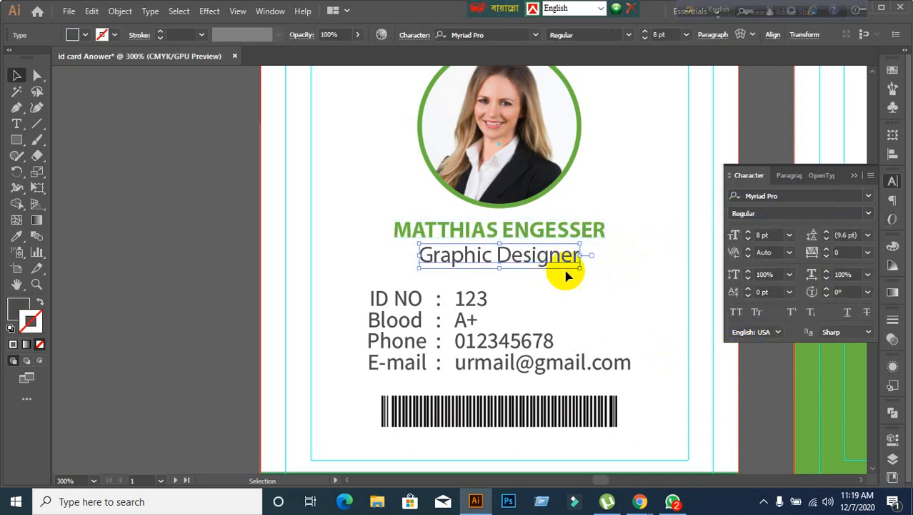
click(869, 215)
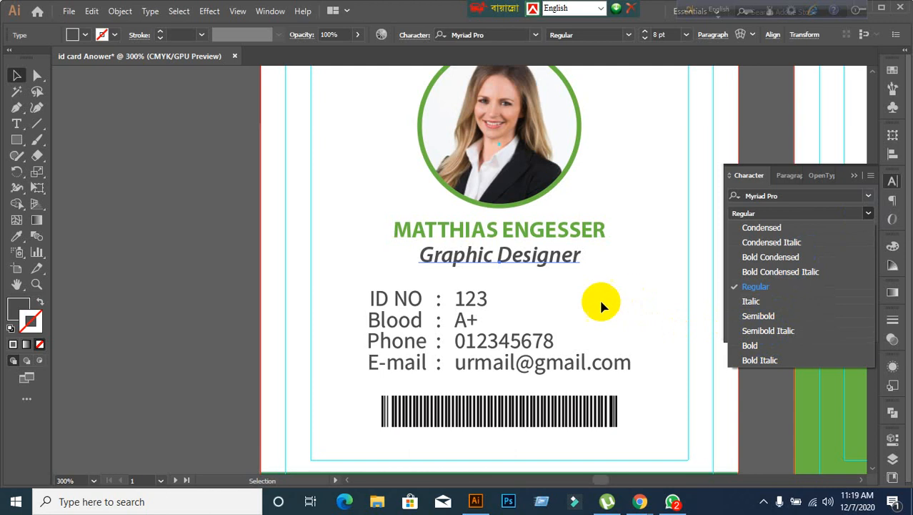
click(109, 297)
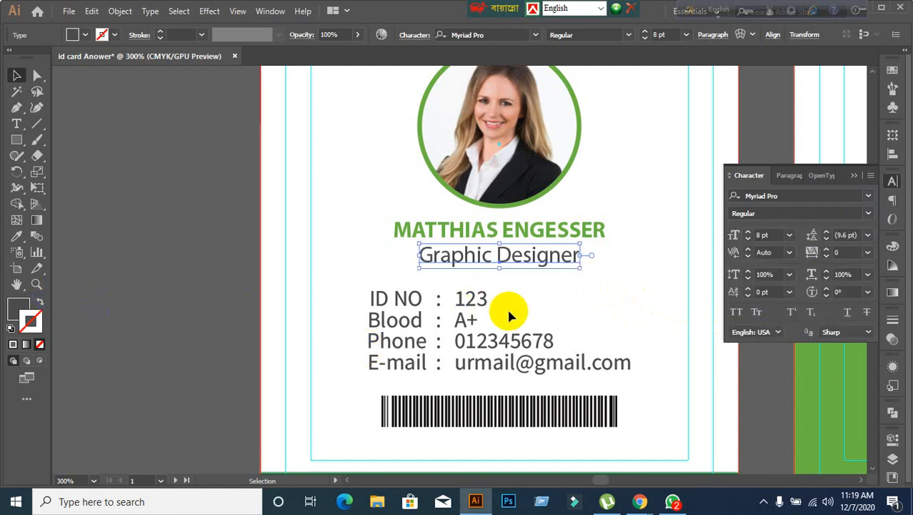
scroll(543, 298, down, 1)
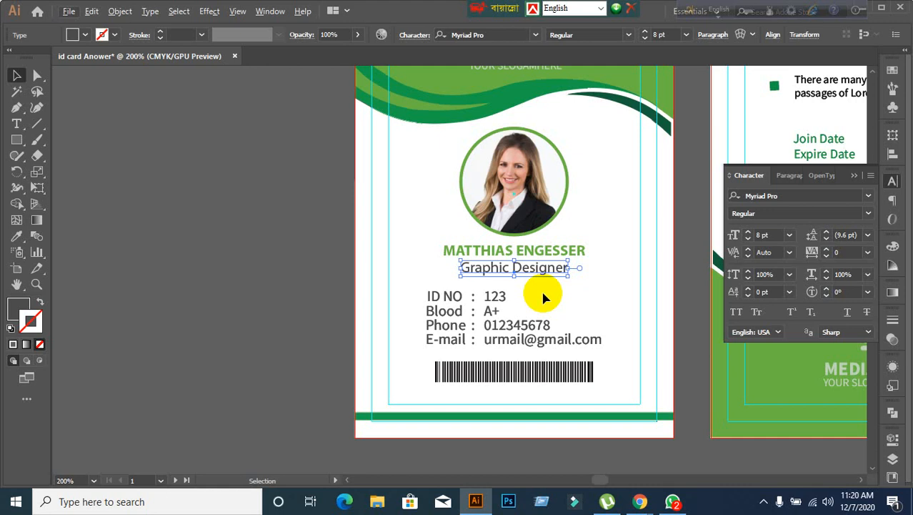
scroll(520, 326, up, 2)
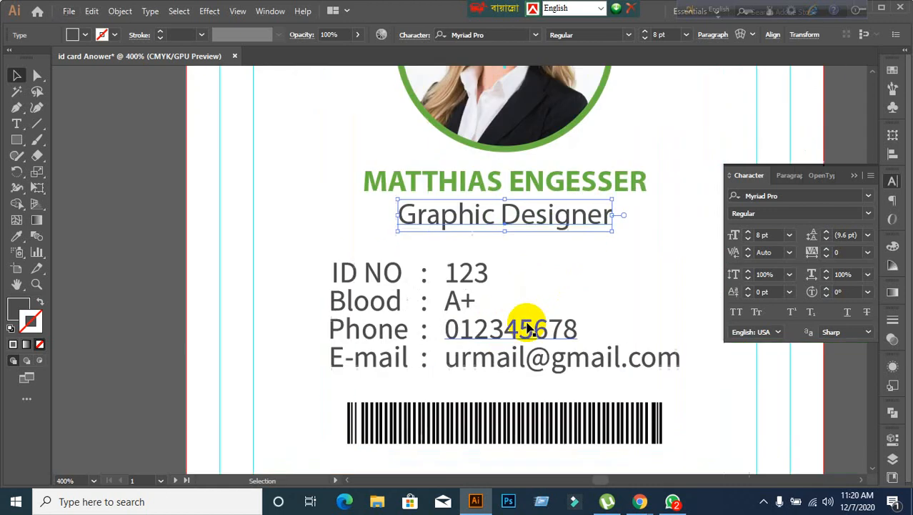
- Examine the font and the alignment of the four contact detail lines below the job title
click(377, 275)
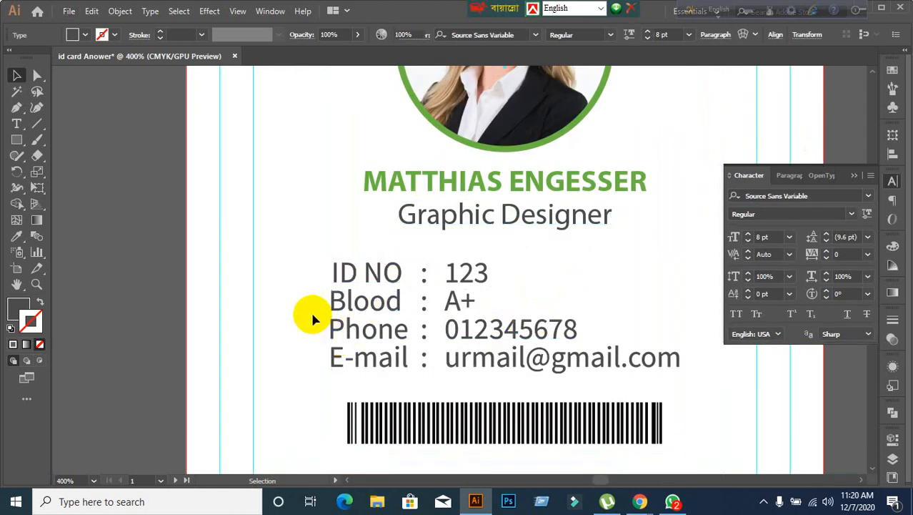
drag(306, 261, 690, 381)
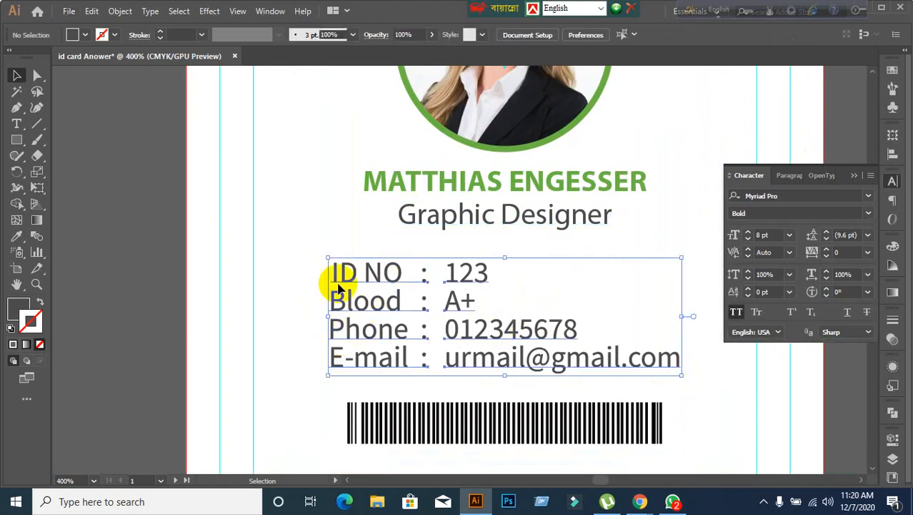
click(302, 286)
click(356, 272)
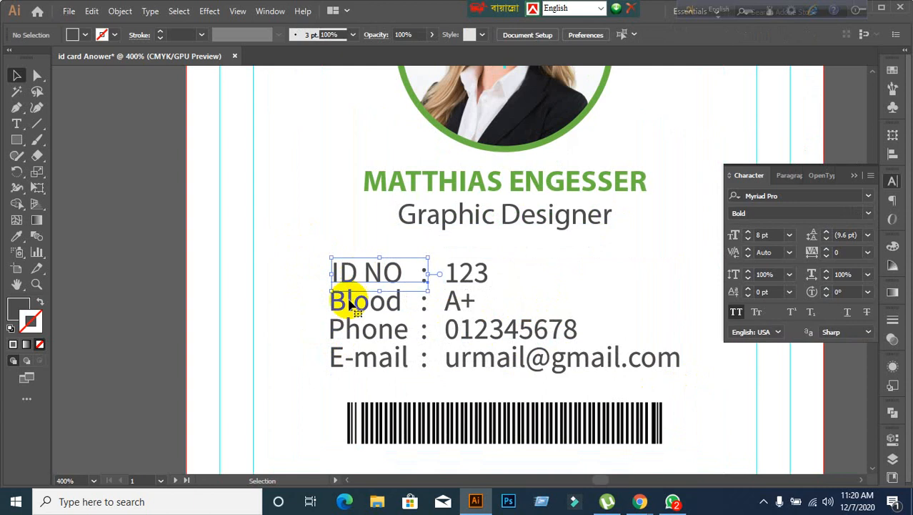
scroll(332, 307, up, 2)
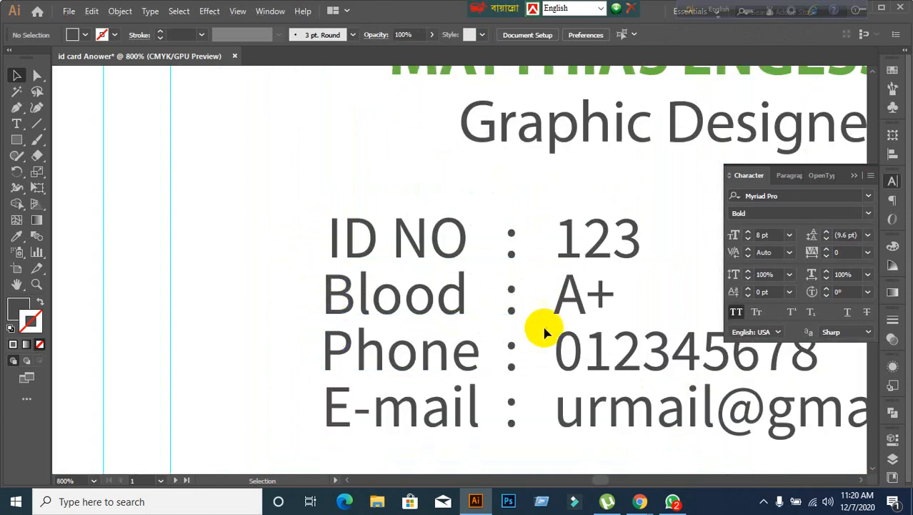
scroll(543, 329, down, 1)
scroll(544, 331, down, 2)
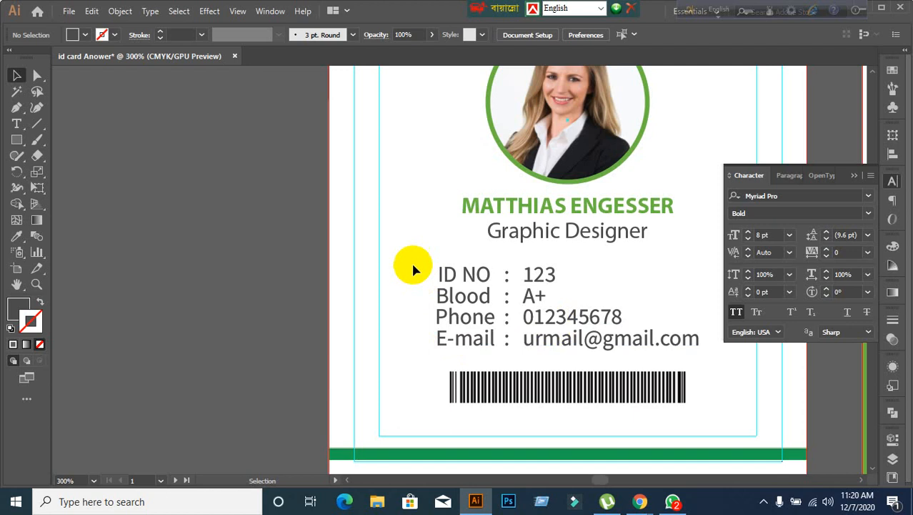
- Select the contact details group below the job title and set its alignment reference to the artboard
drag(486, 298, 703, 354)
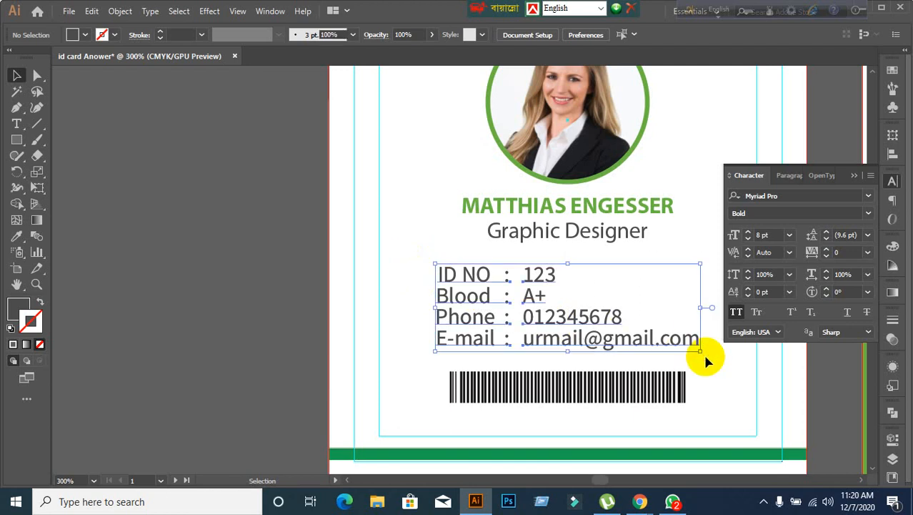
click(725, 388)
click(451, 286)
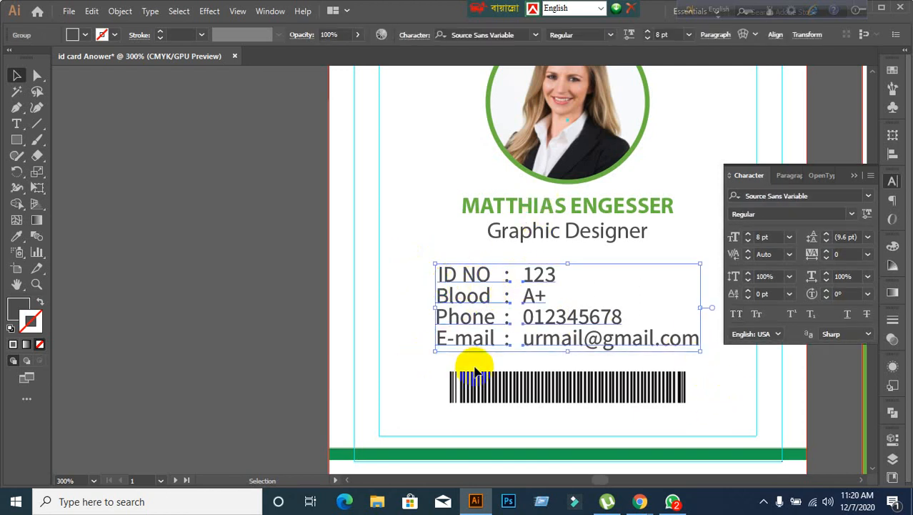
scroll(476, 368, down, 1)
drag(640, 397, 535, 363)
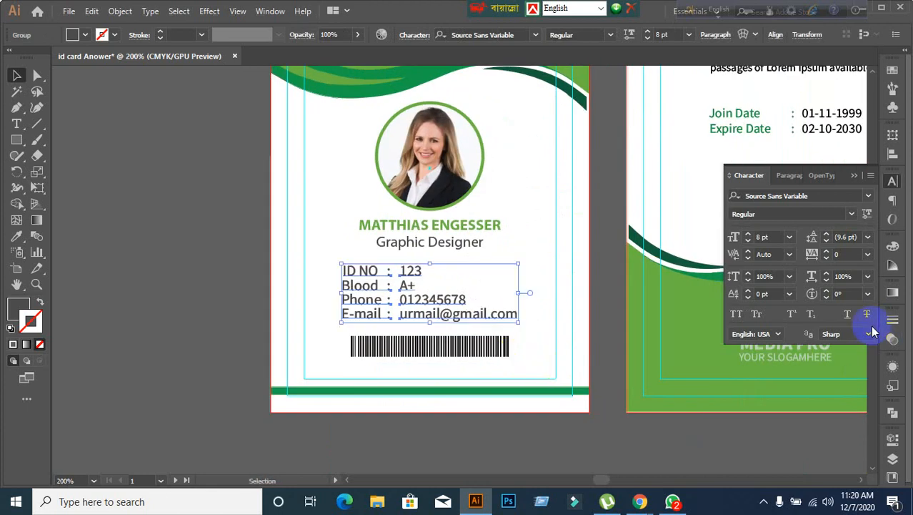
click(895, 156)
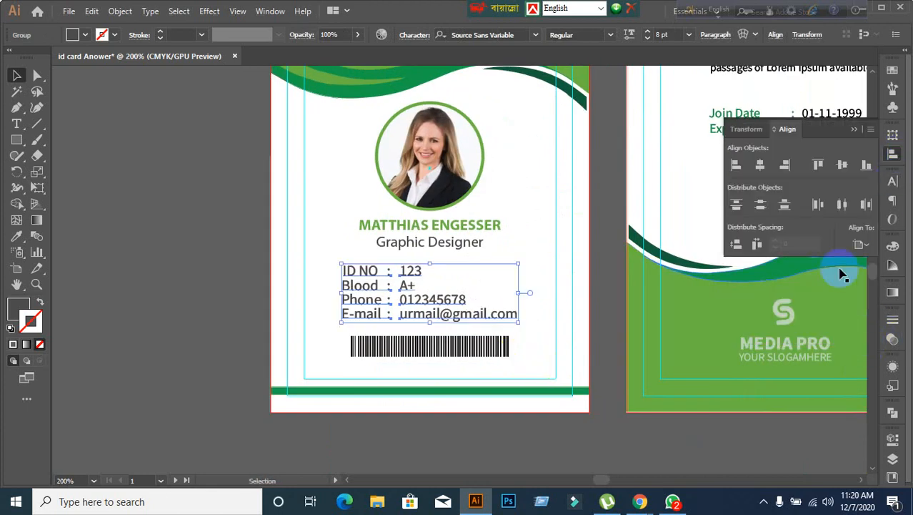
click(867, 250)
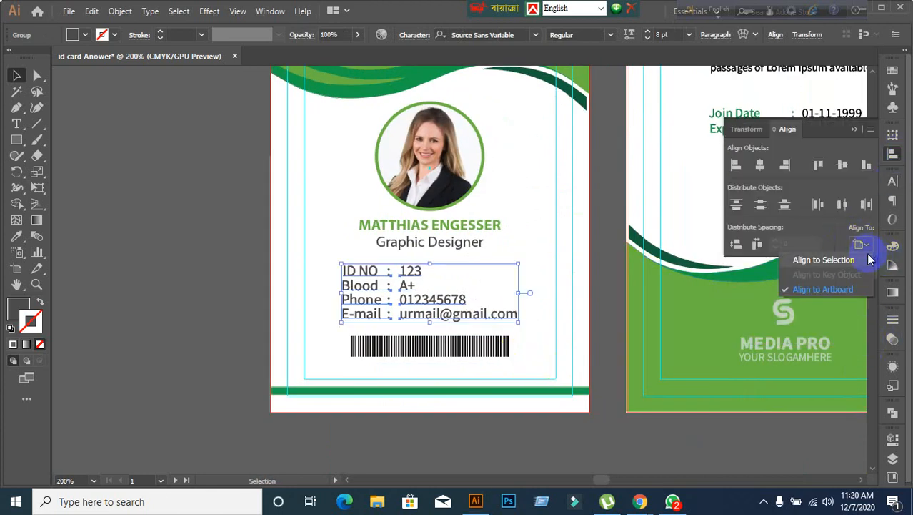
click(843, 290)
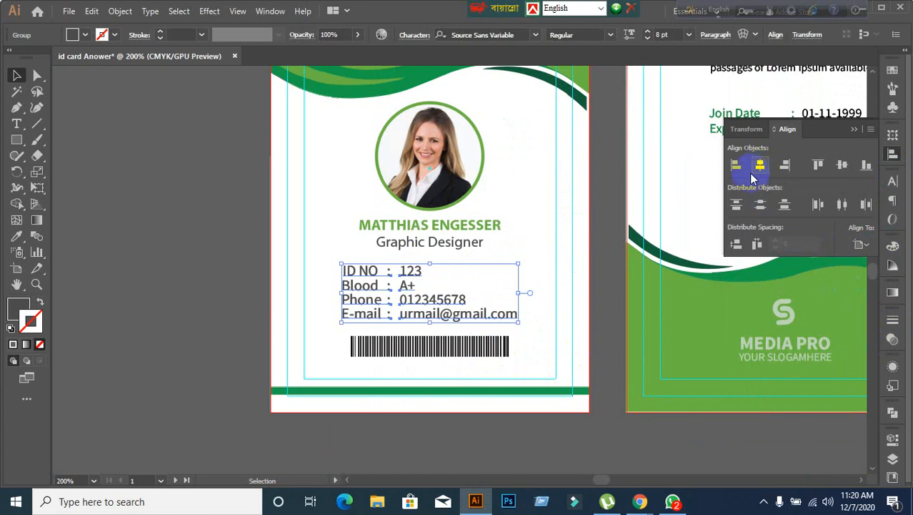
- Align the cardholder's photo, name and job title to each other by their horizontal centres
click(587, 236)
click(455, 225)
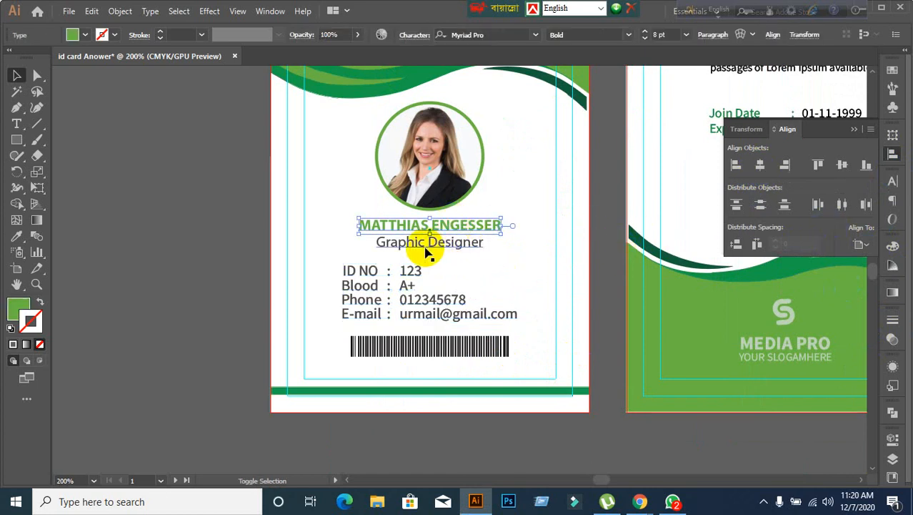
shift+click(426, 247)
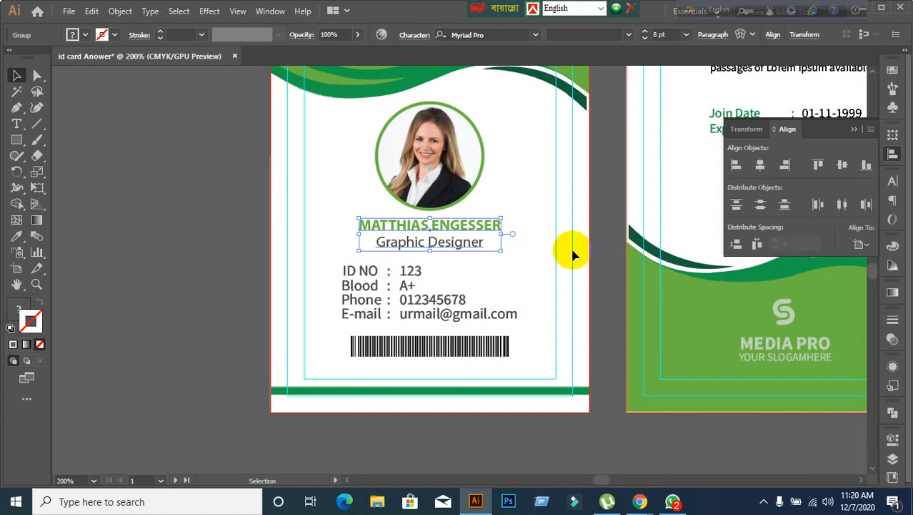
click(423, 184)
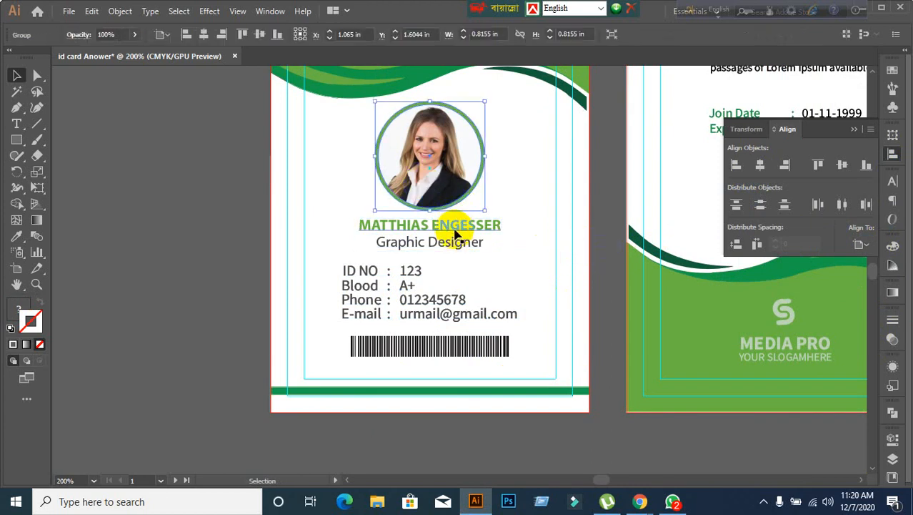
shift+click(451, 227)
click(440, 191)
click(759, 165)
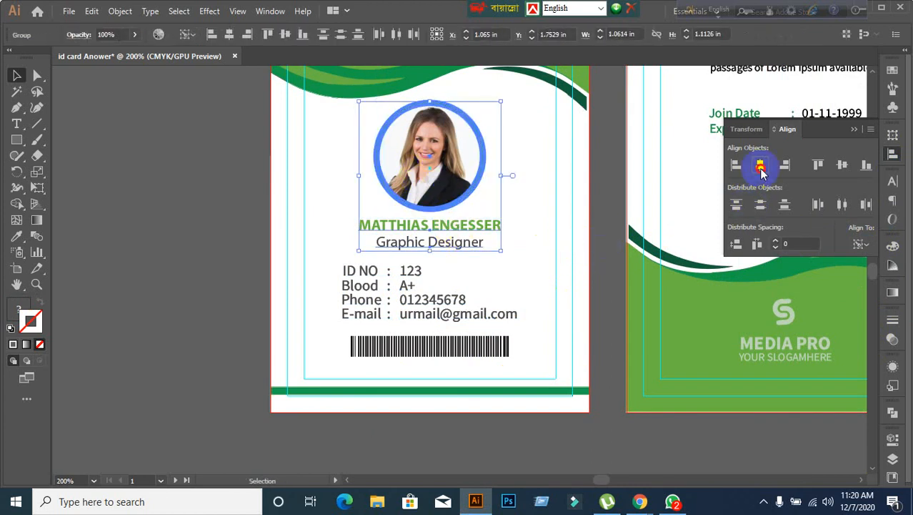
click(604, 274)
- Centre the photo, name and job title horizontally on the artboard
drag(353, 151, 457, 246)
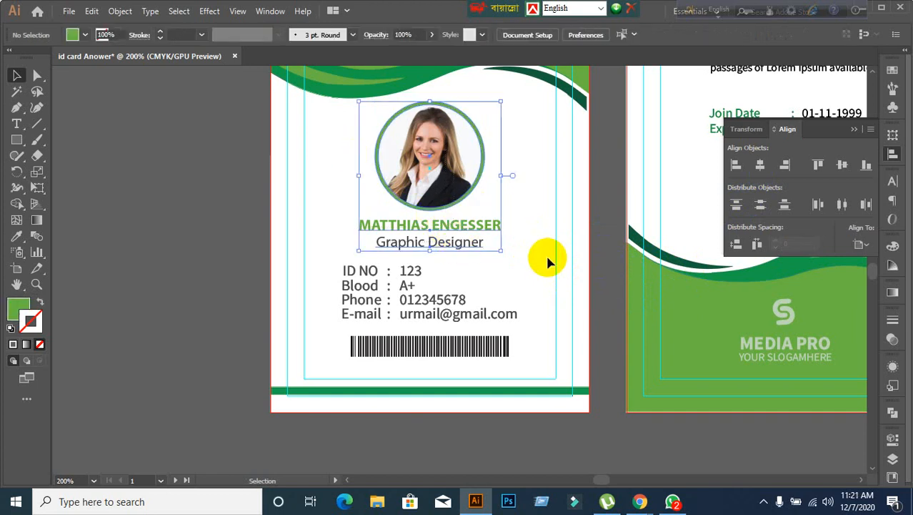
click(862, 245)
click(833, 288)
click(760, 165)
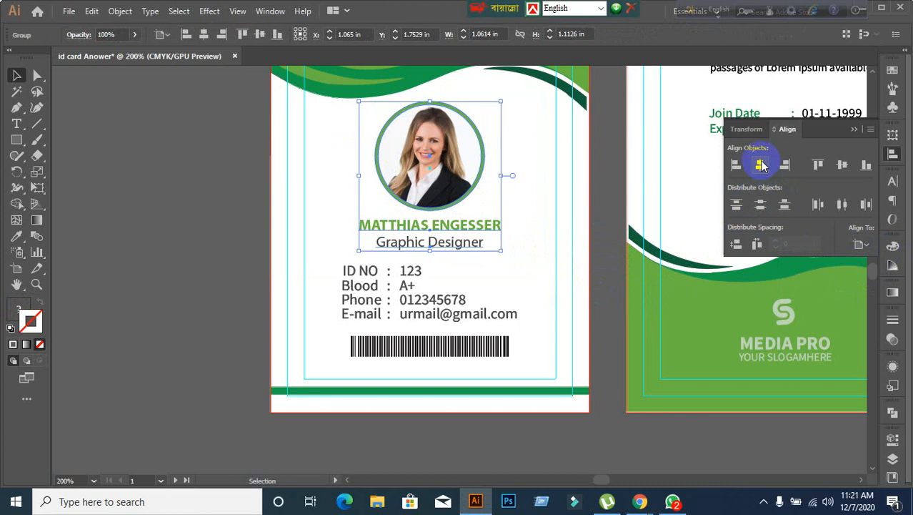
click(584, 318)
- Review the overall layout of the front and back sides of the ID card
scroll(583, 323, down, 1)
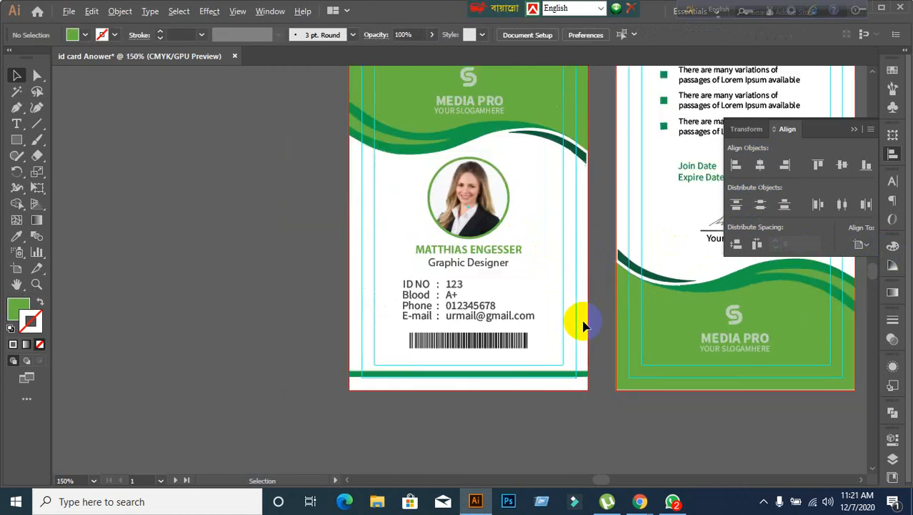
scroll(582, 323, up, 1)
scroll(578, 318, down, 1)
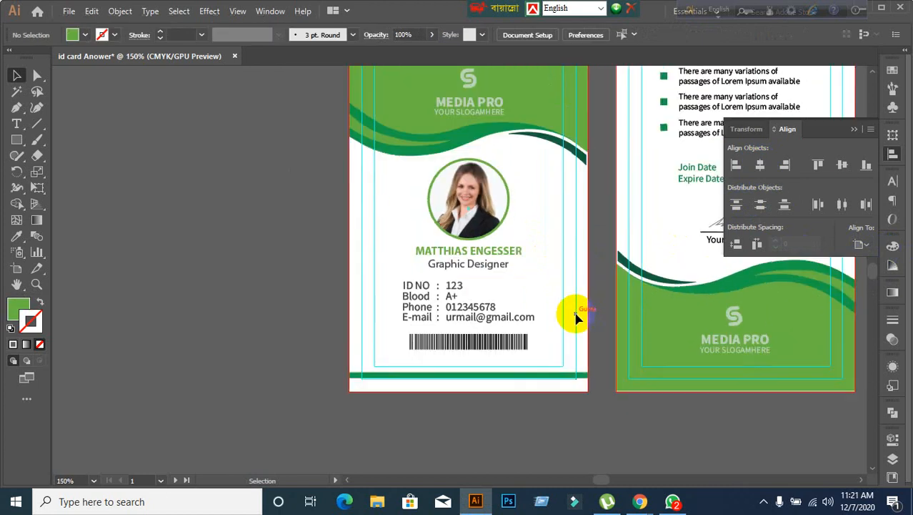
drag(576, 312, 505, 331)
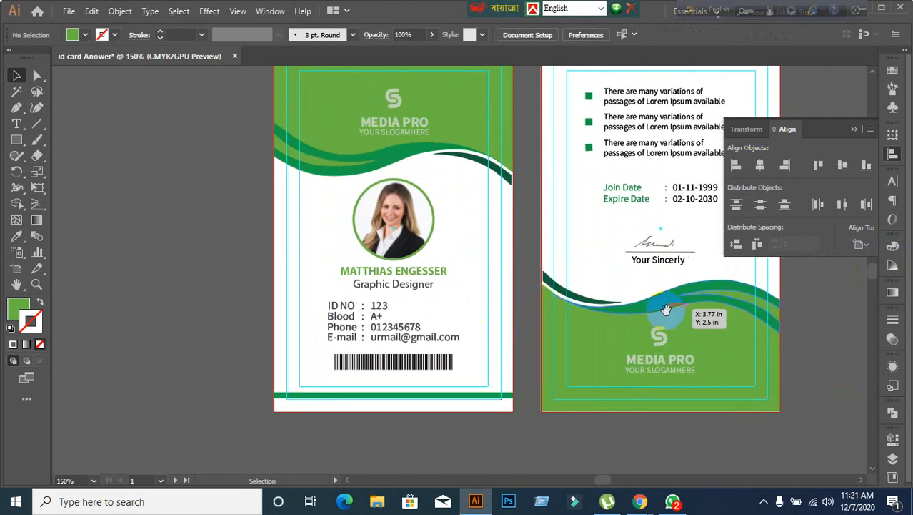
drag(665, 306, 549, 292)
scroll(528, 318, up, 1)
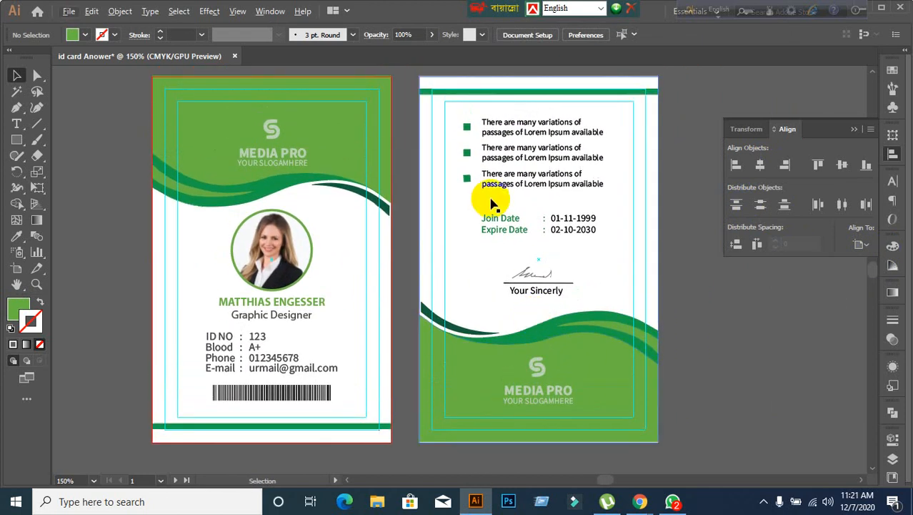
scroll(445, 120, up, 3)
scroll(444, 127, down, 3)
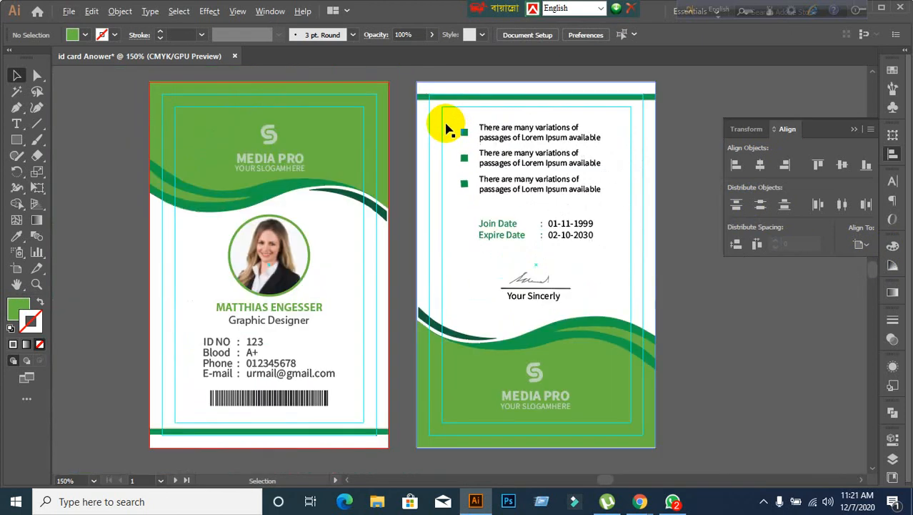
scroll(471, 187, up, 1)
scroll(469, 187, down, 1)
- Move the red wave shape out from behind the yellow one above the cards, and undo the move
drag(409, 223, 438, 446)
drag(243, 208, 471, 173)
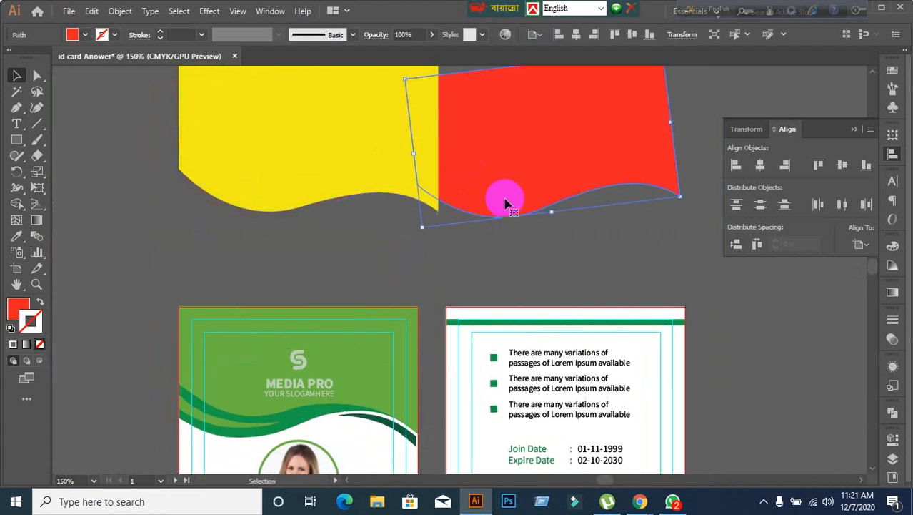
key(ctrl+z)
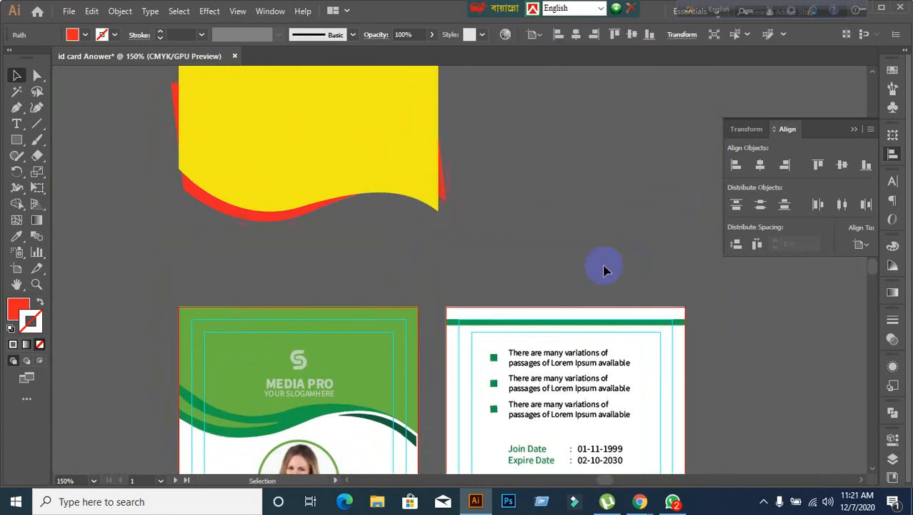
- Draw a red rectangle about 3.46 in wide on the empty canvas beside the yellow wave shape
scroll(532, 273, down, 1)
drag(547, 273, 400, 247)
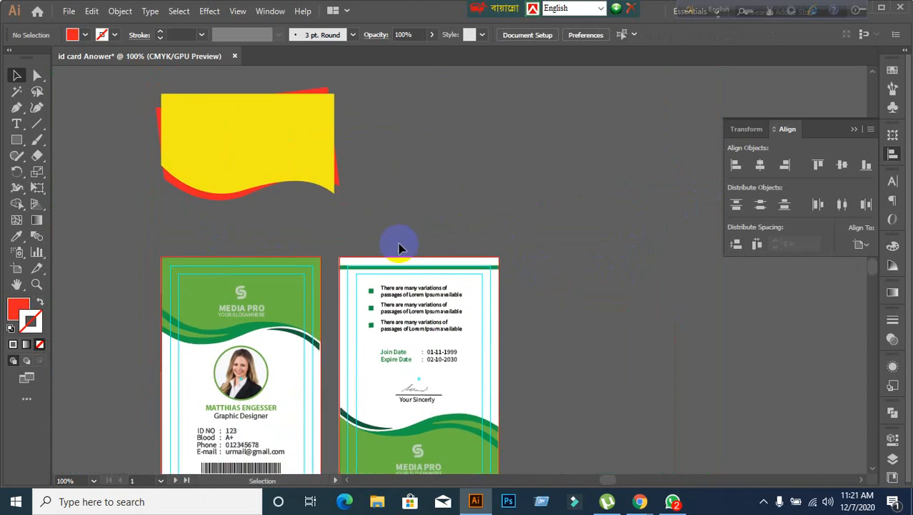
click(19, 306)
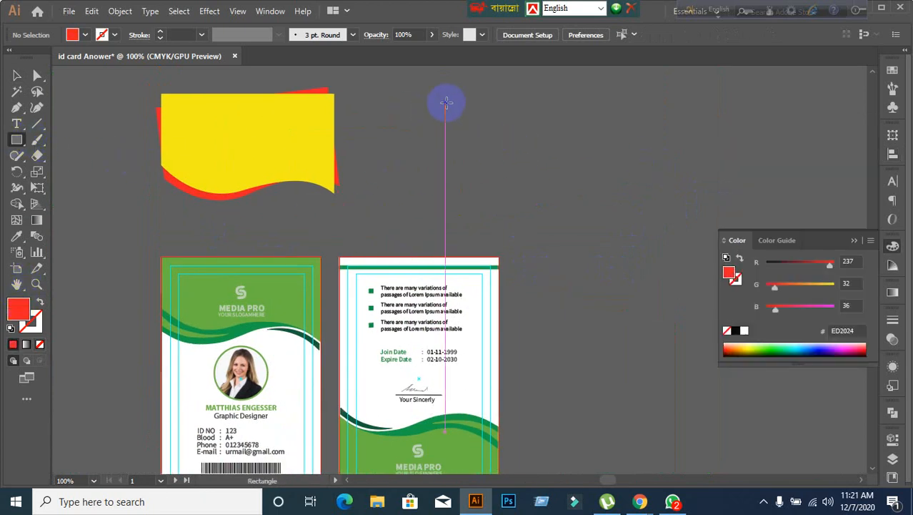
drag(432, 101, 663, 211)
click(16, 75)
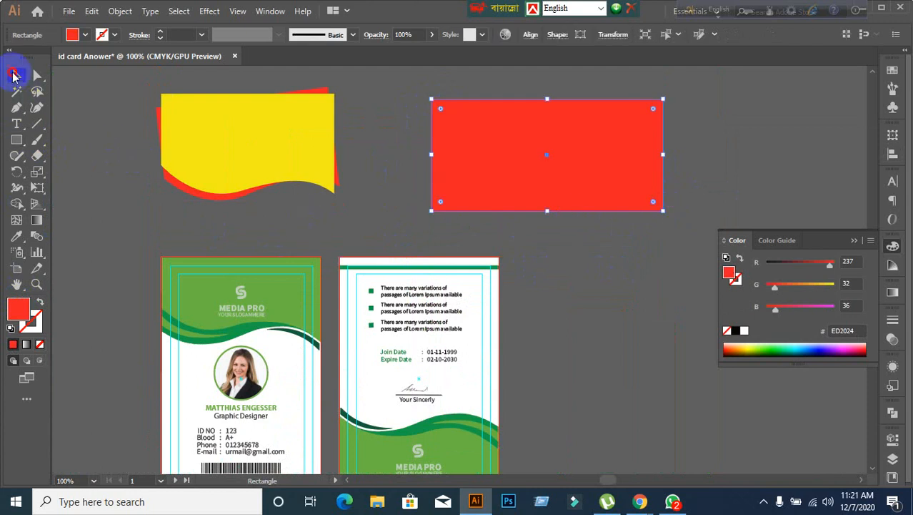
- Add an anchor point near the middle of the red rectangle's bottom edge
click(17, 111)
click(75, 125)
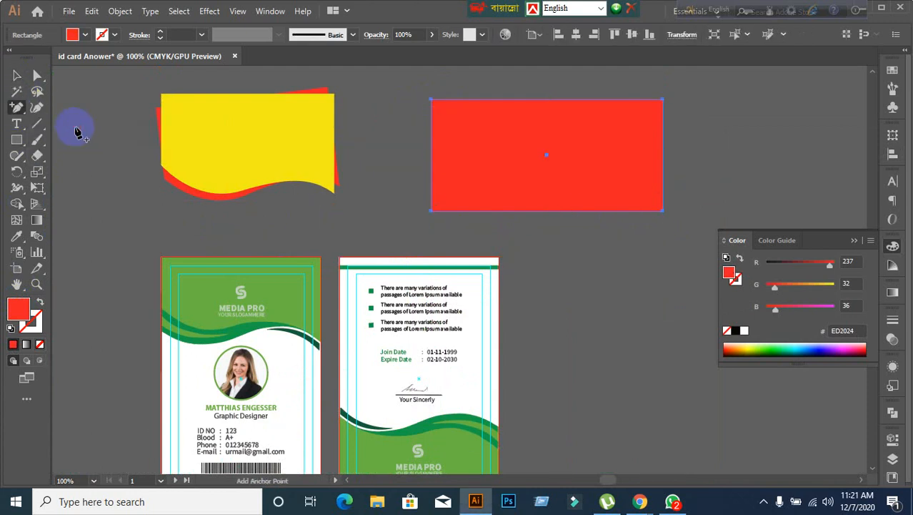
click(555, 210)
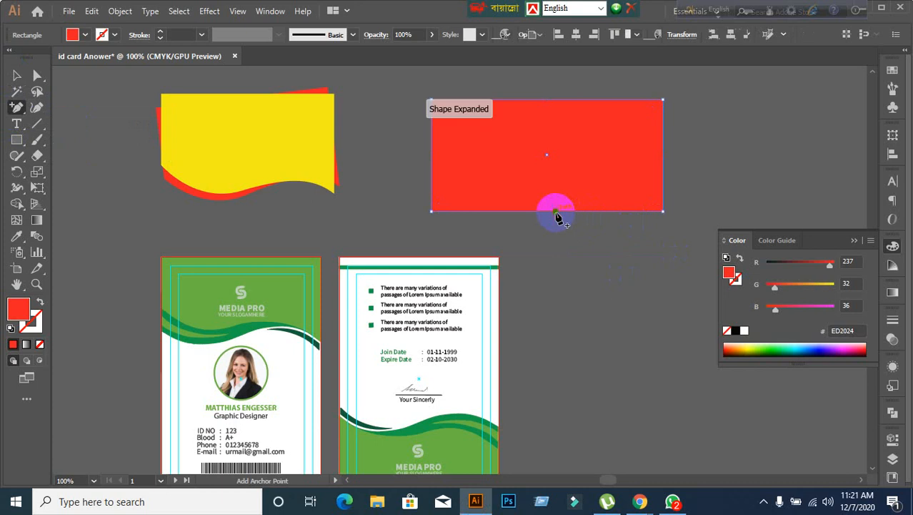
- Convert the bottom edge's middle anchor point to a smooth one, bending the edge into an S-shaped wave
click(16, 107)
click(77, 155)
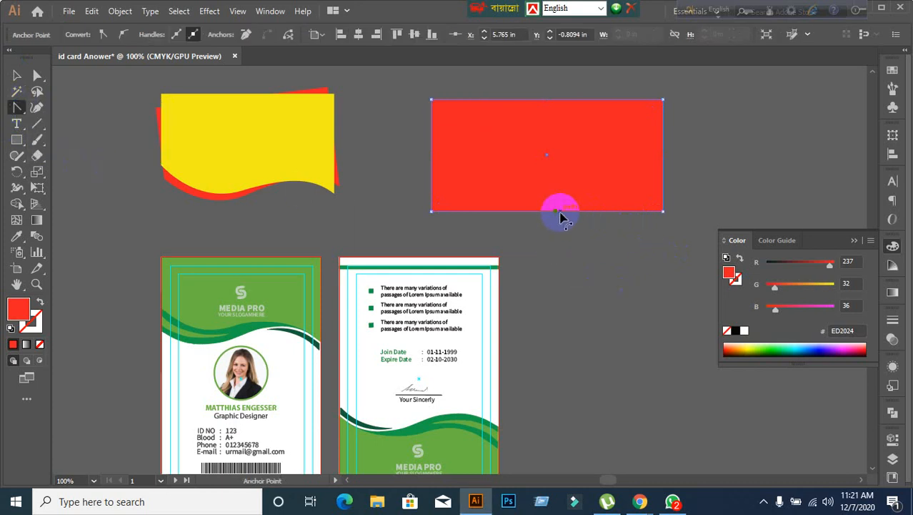
drag(555, 210, 489, 241)
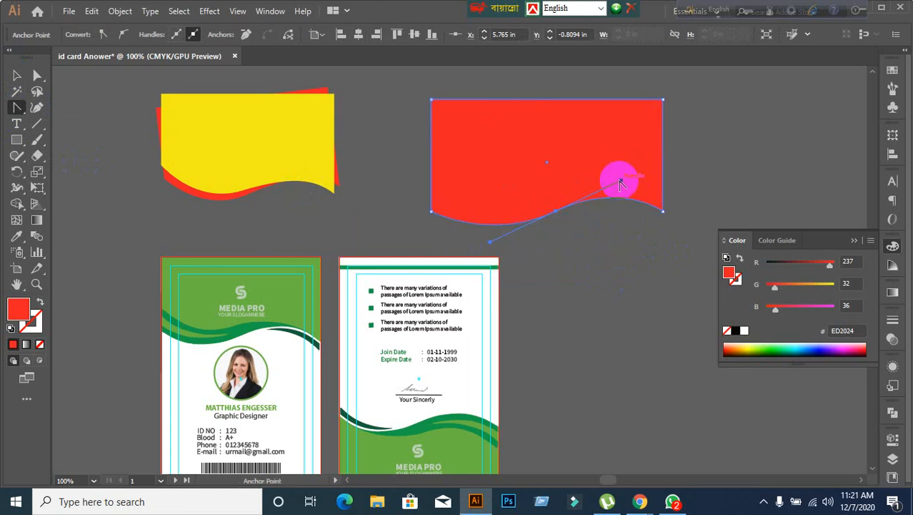
mouse_move(622, 184)
mouse_down()
mouse_move(644, 167)
mouse_move(593, 167)
mouse_move(621, 180)
mouse_up()
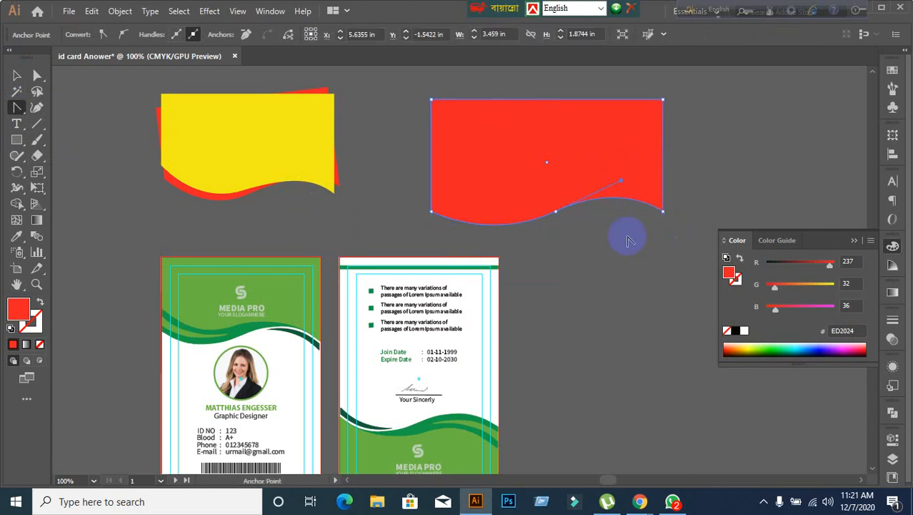
- Reshape the red rectangle's wavy bottom edge by adjusting both direction handles of its middle anchor point
click(12, 75)
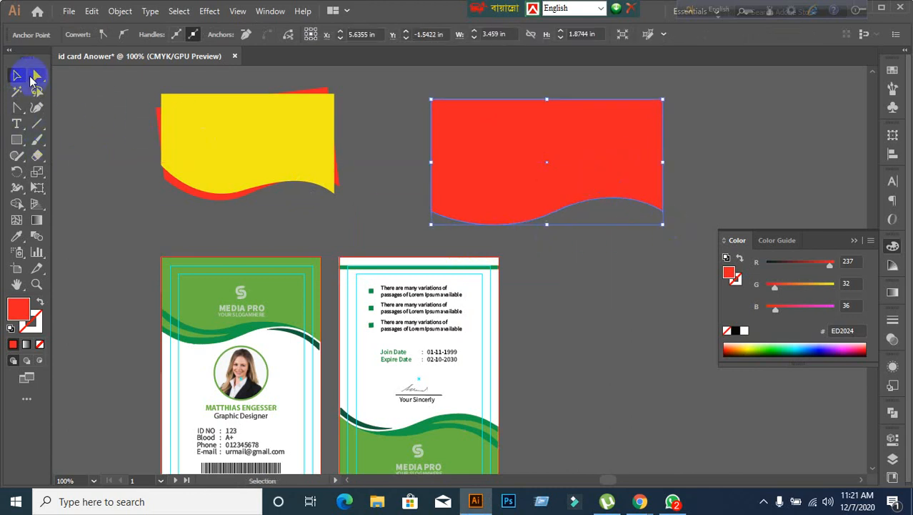
click(33, 76)
click(555, 212)
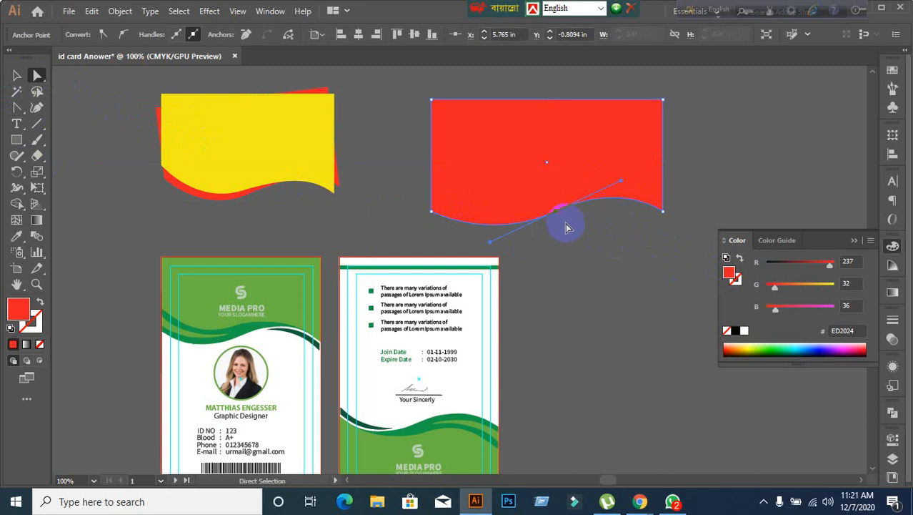
mouse_move(623, 184)
mouse_down()
mouse_move(656, 163)
mouse_move(647, 153)
mouse_move(659, 177)
mouse_move(622, 177)
mouse_up()
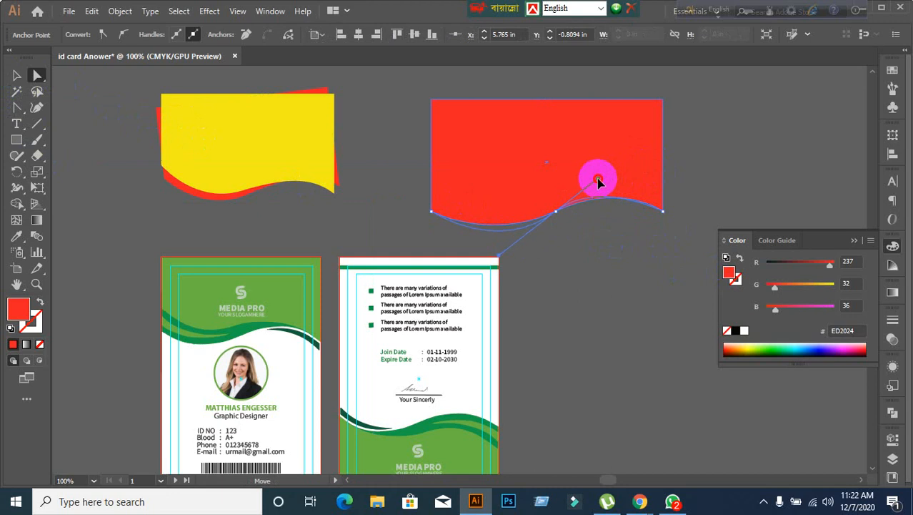
drag(598, 180, 593, 170)
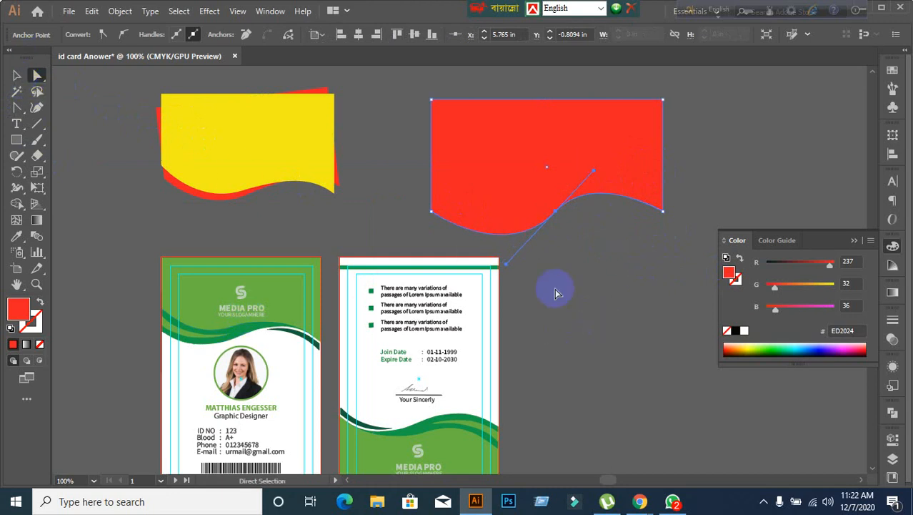
drag(509, 268, 508, 244)
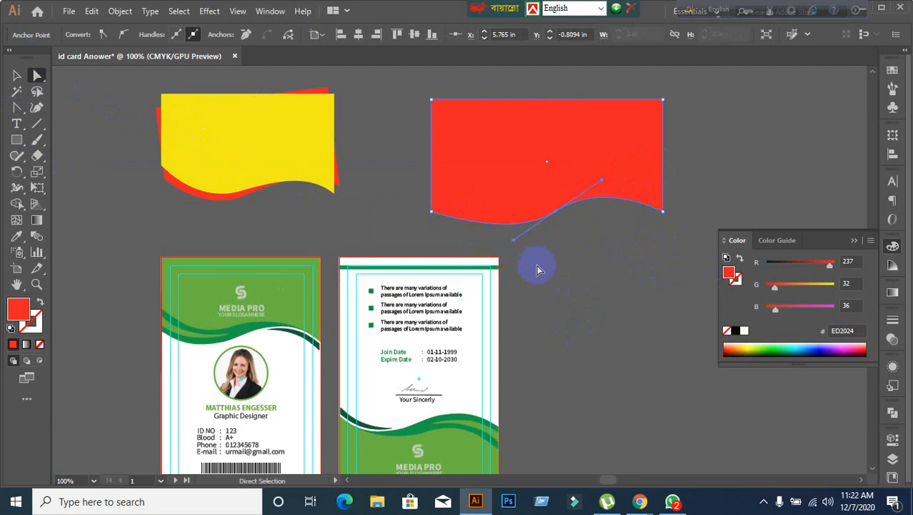
- Try moving the wave's middle anchor point upward, and undo the wave edits back to the rectangle's straight bottom edge
drag(555, 212, 547, 194)
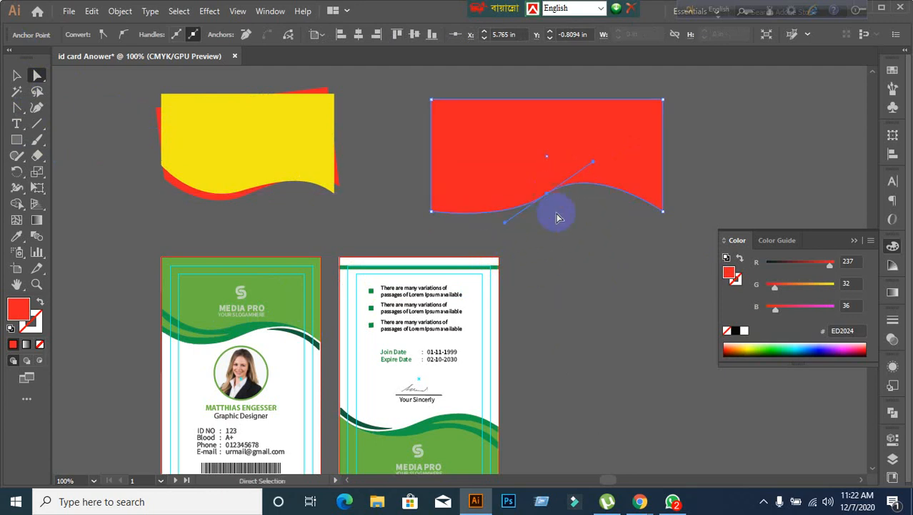
key(ctrl+z)
key(ctrl+z)
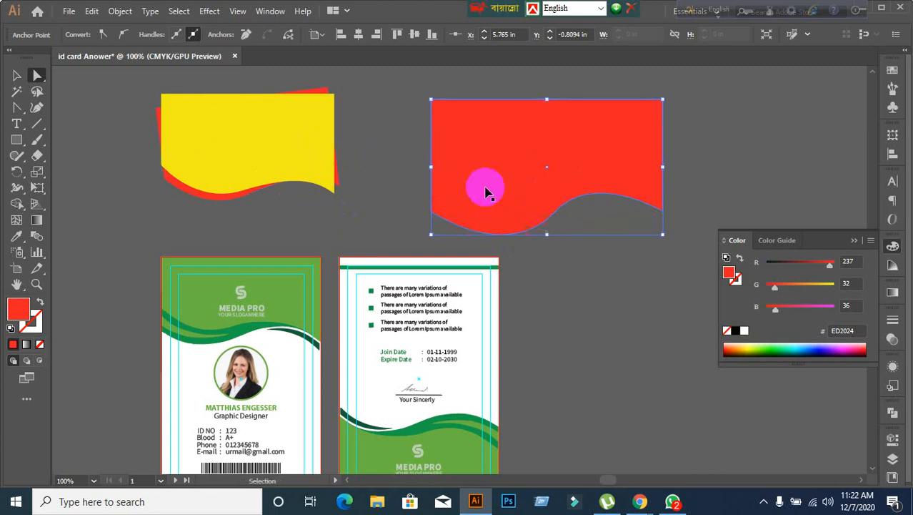
click(452, 213)
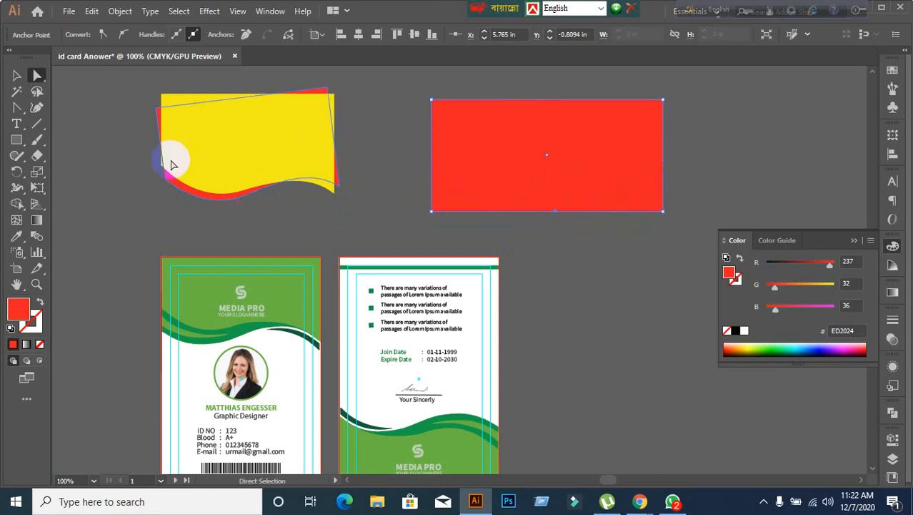
- Try bending the rectangle's bottom edge with diagonal and vertical handles from its middle anchor point, undoing each attempt
click(18, 108)
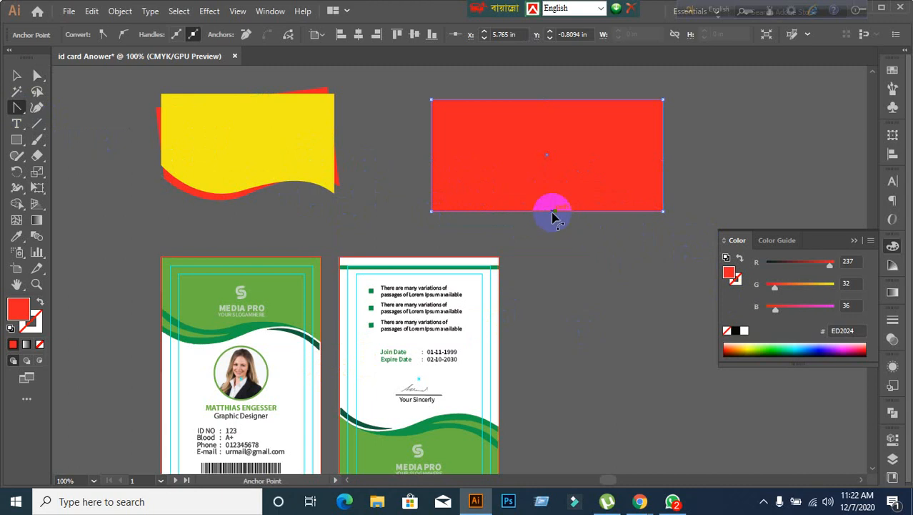
drag(556, 214, 501, 266)
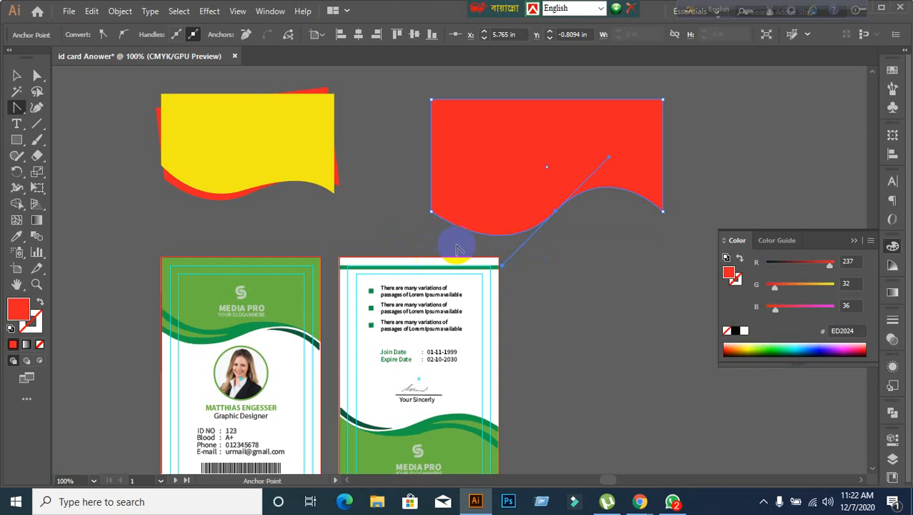
key(ctrl+z)
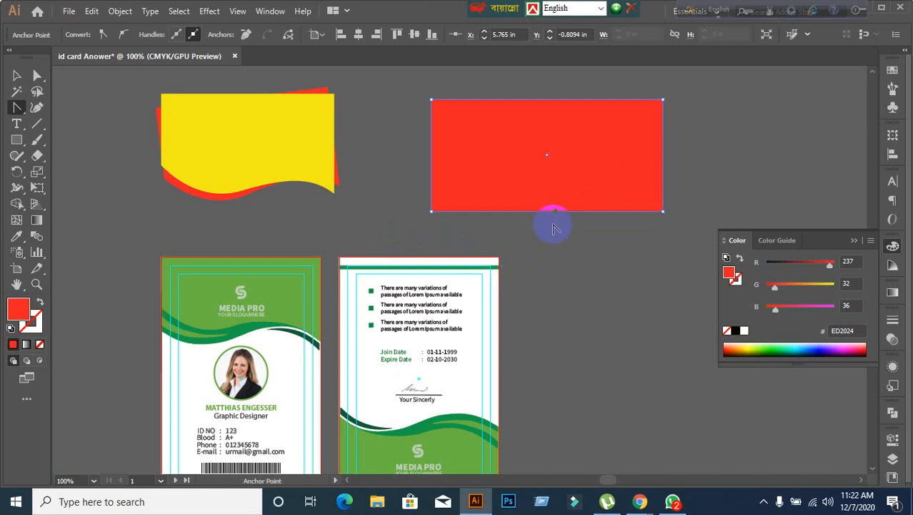
mouse_move(558, 214)
mouse_down()
mouse_move(550, 249)
mouse_move(562, 270)
mouse_up()
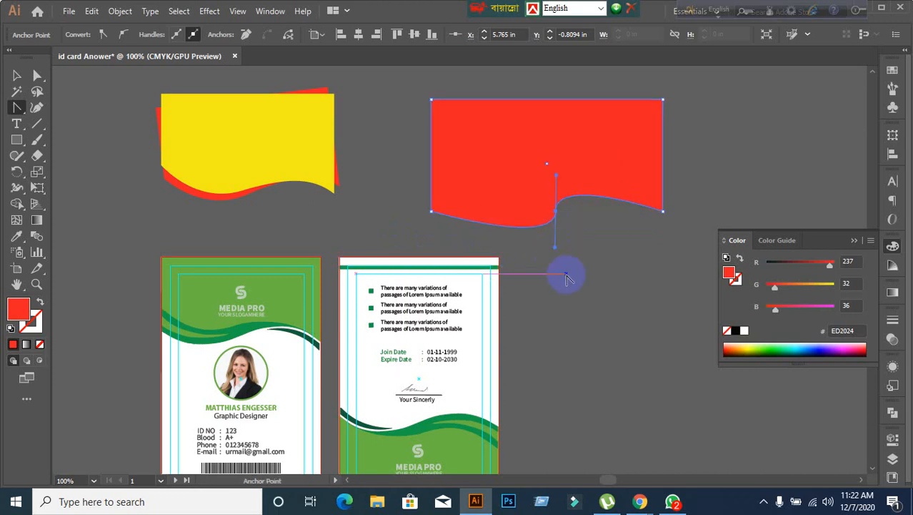
key(ctrl+z)
- Pull the red rectangle's bottom middle anchor point downward and convert it to a smooth point, forming a rounded bottom
click(37, 75)
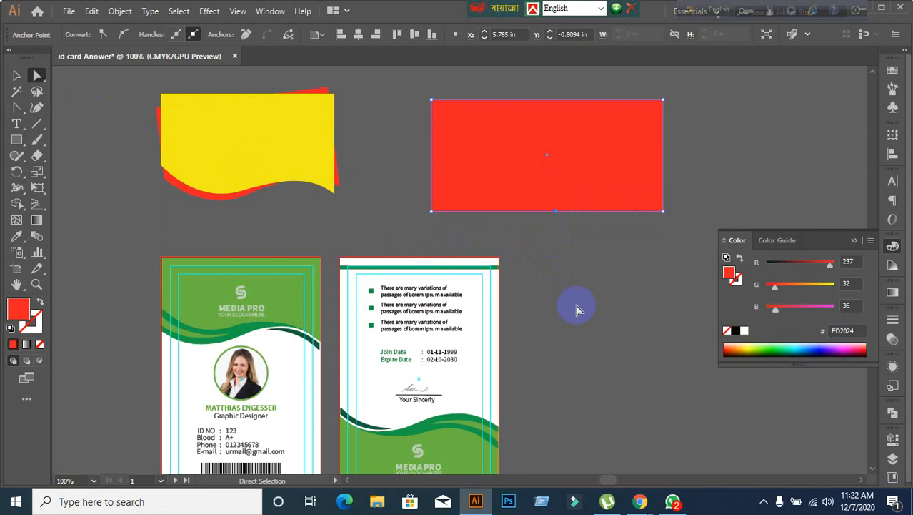
click(561, 245)
drag(556, 211, 555, 300)
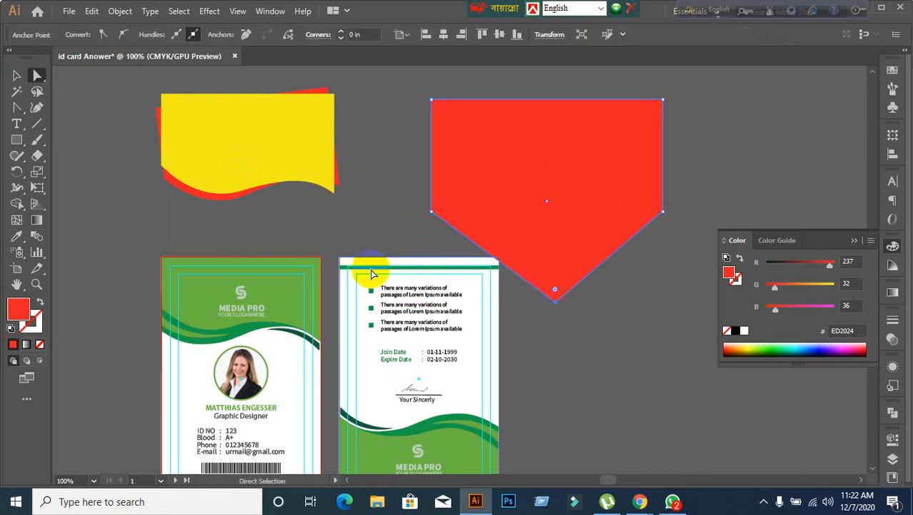
drag(20, 109, 61, 150)
drag(556, 303, 375, 318)
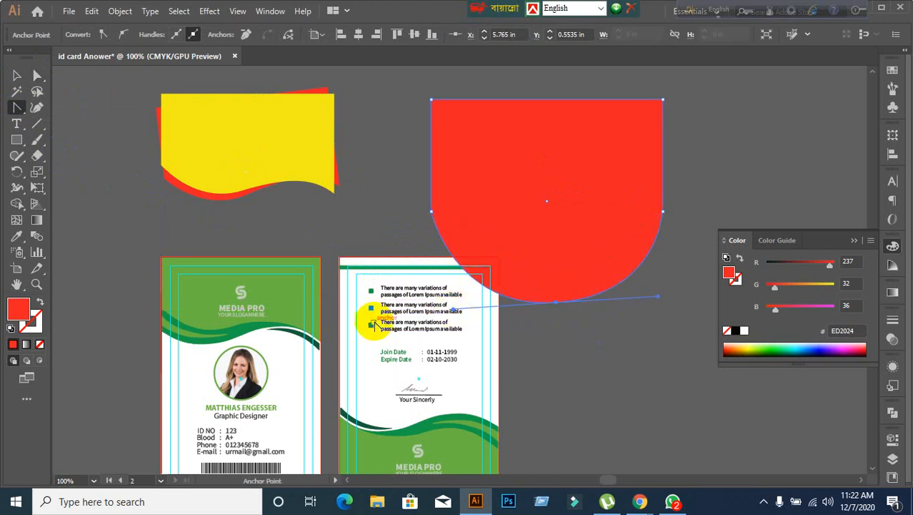
- Delete the rounded red shape together with the red wave behind the yellow one
click(16, 75)
click(649, 385)
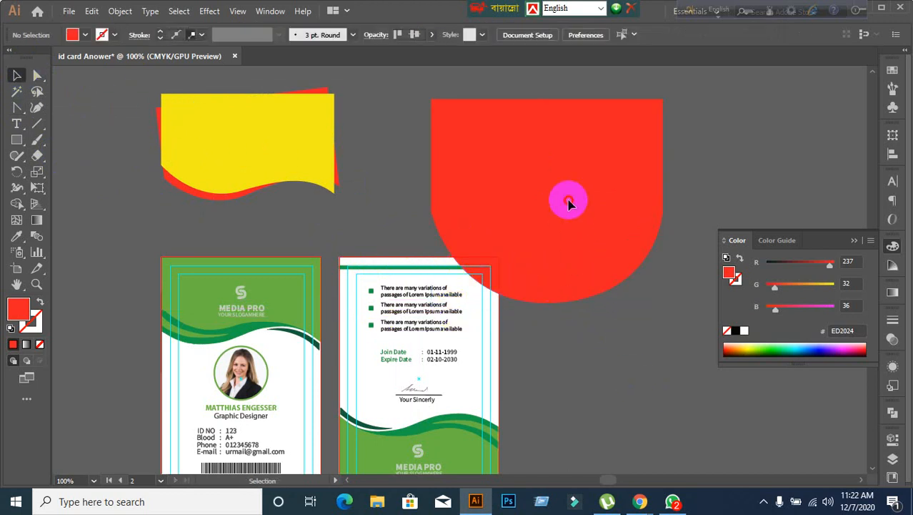
click(569, 202)
drag(112, 79, 682, 145)
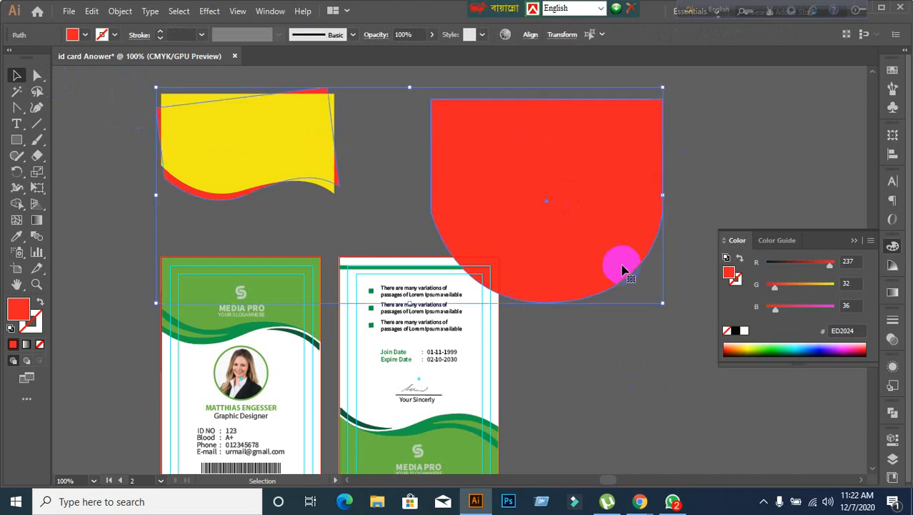
key(Delete)
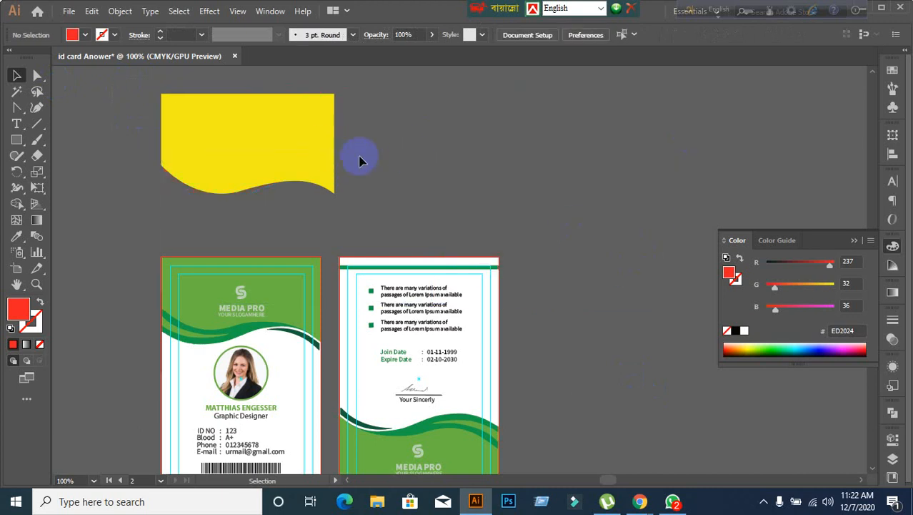
- Unlock all objects and delete the yellow wave shape above the cards
key(ctrl+alt+2)
click(559, 212)
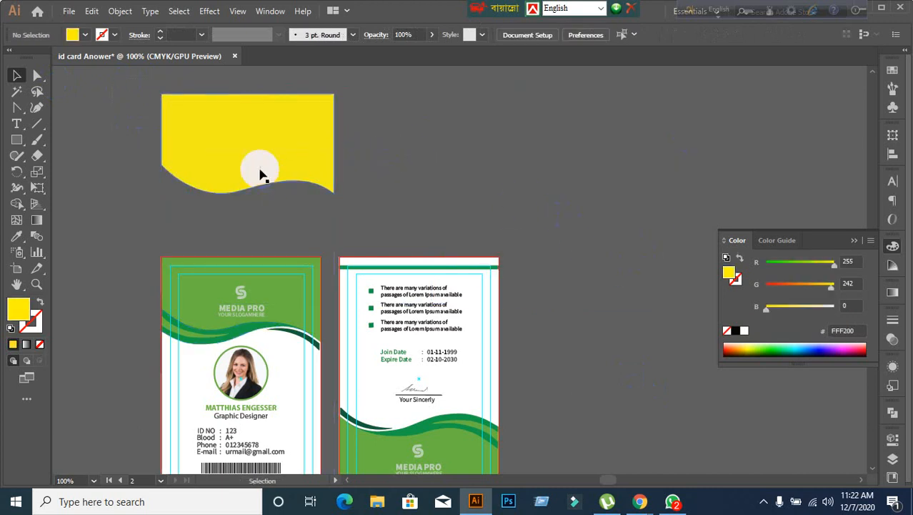
click(259, 171)
key(Delete)
- Close the id card Anower document and move the floating language toolbar out of the way of the window controls
scroll(595, 256, down, 3)
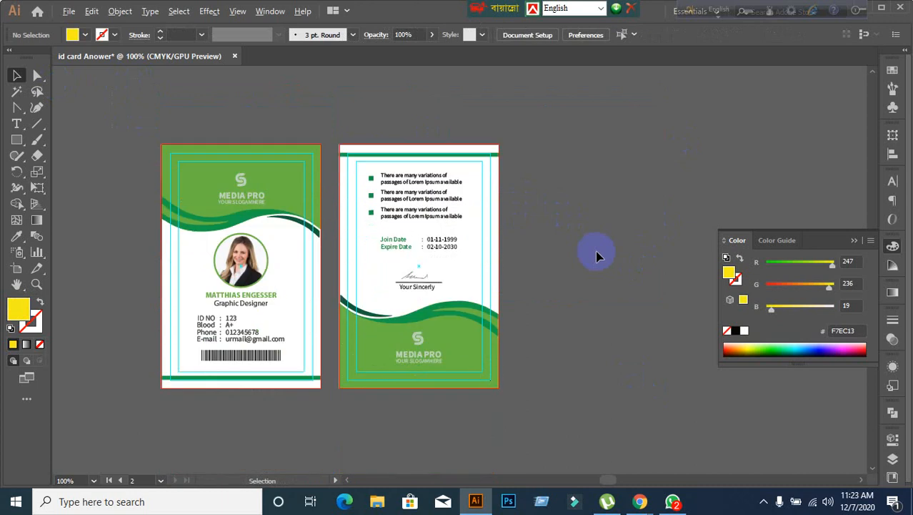
scroll(598, 256, down, 1)
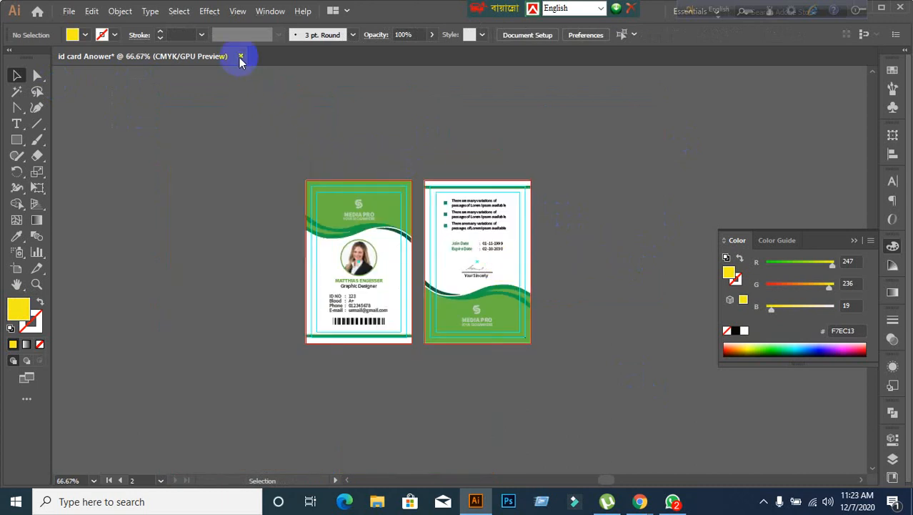
click(241, 57)
click(512, 268)
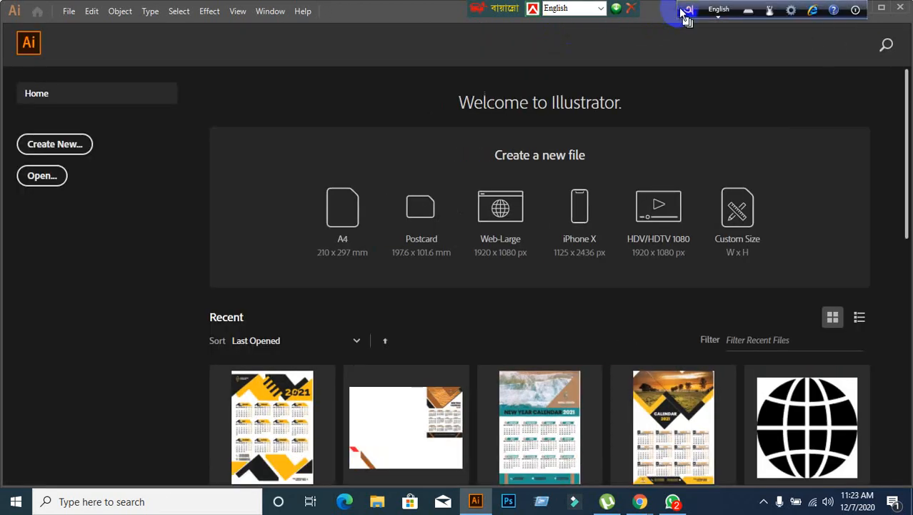
drag(684, 16, 480, 14)
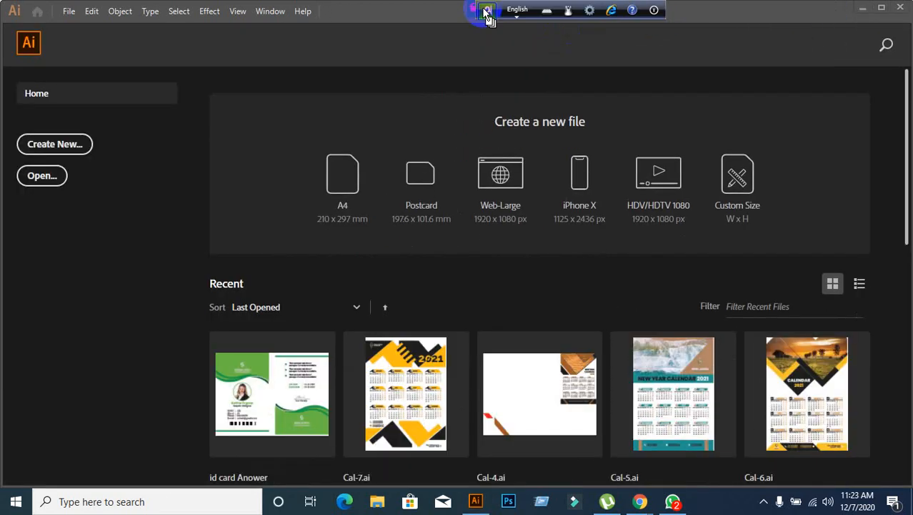
- Switch to the Google Meet call and unmute the microphone
click(864, 9)
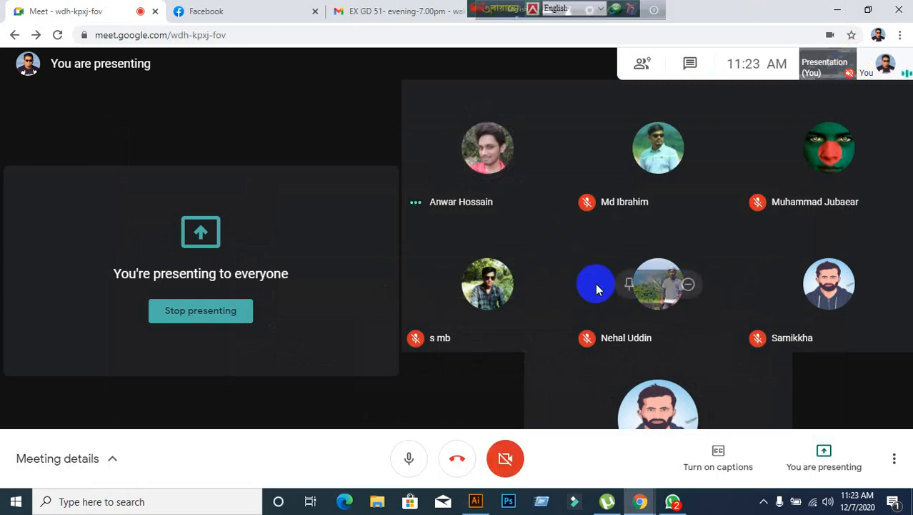
click(836, 10)
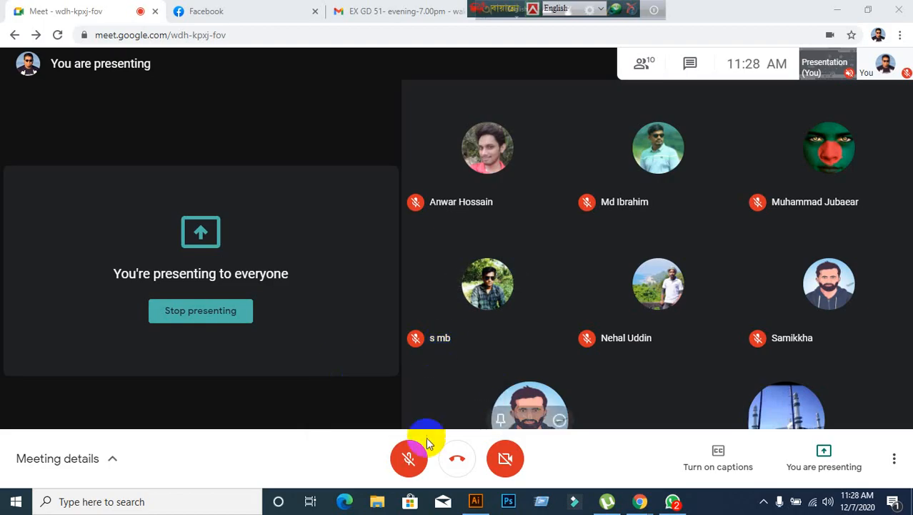
click(408, 458)
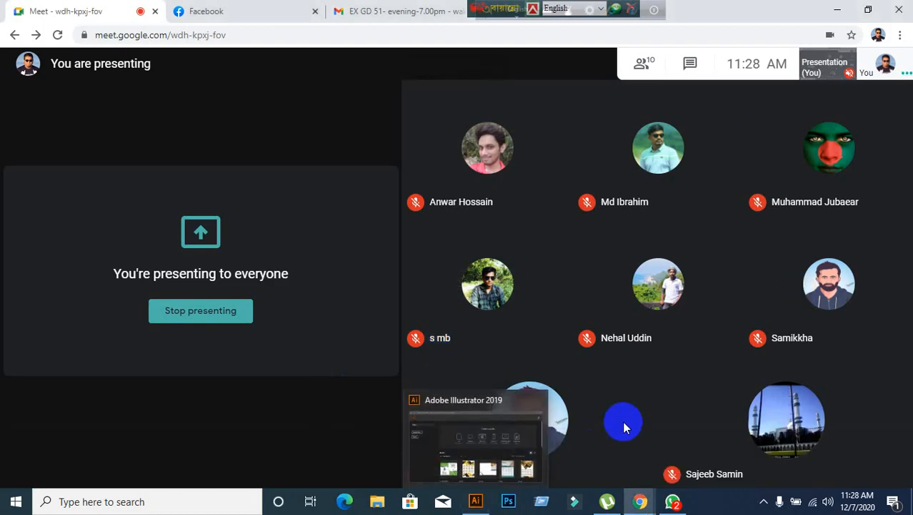
- Switch to WhatsApp and review the design files posted in the EX-GD-31 class group
click(671, 505)
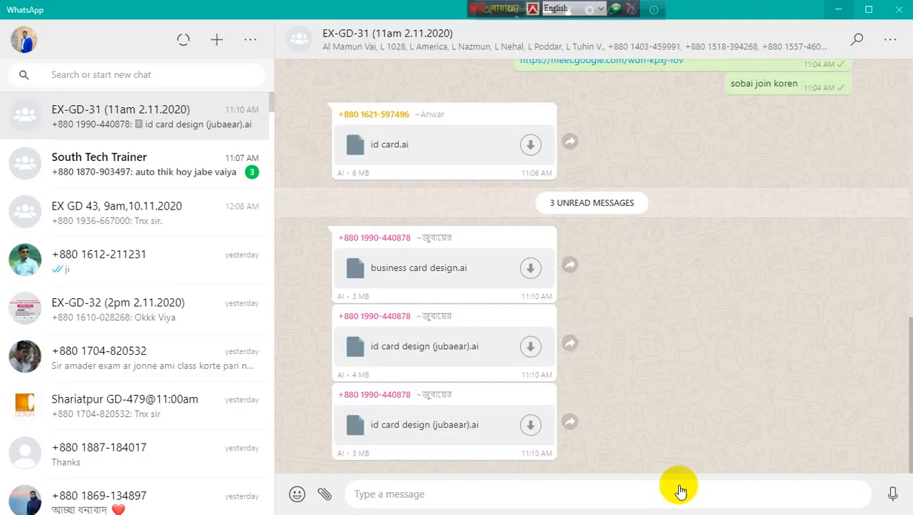
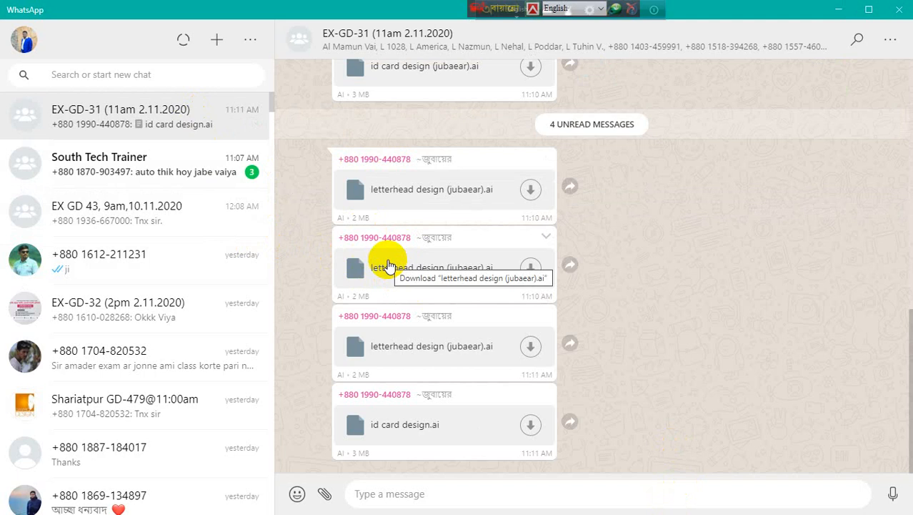
click(834, 7)
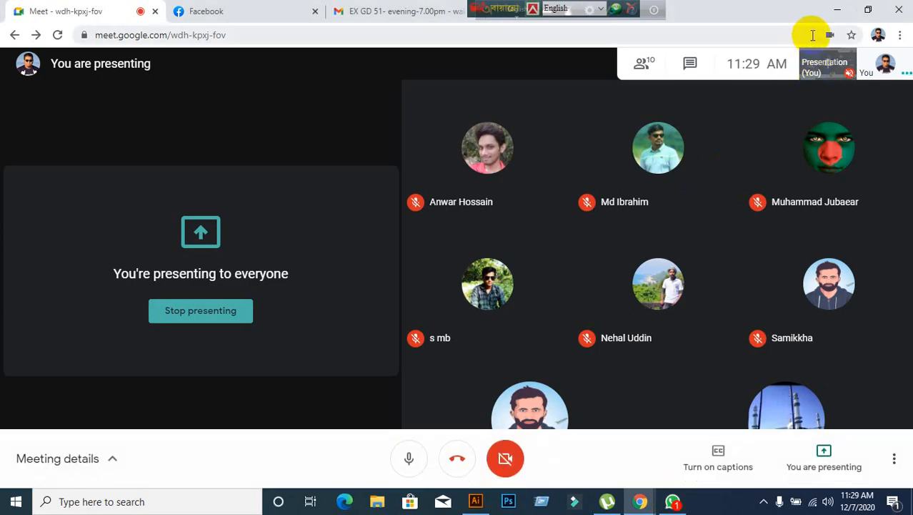
- Open the Flyer31 file from the desktop in Illustrator
click(832, 11)
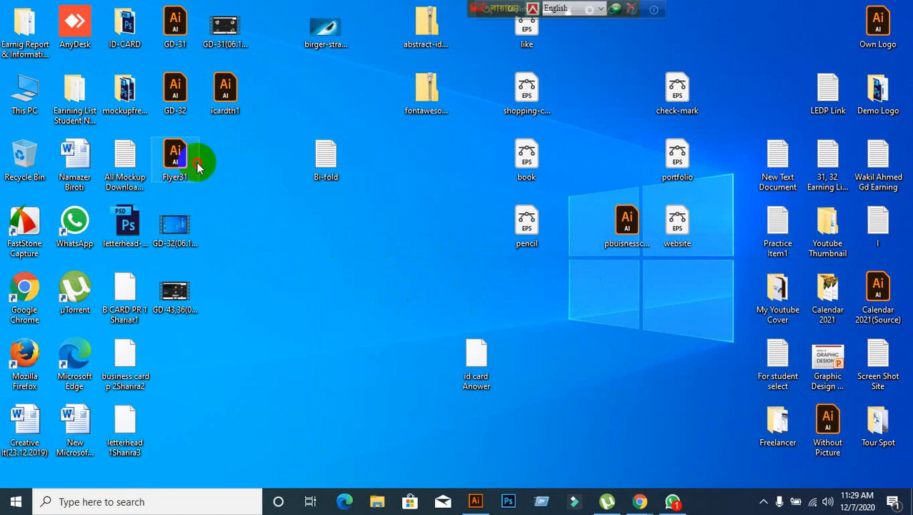
drag(173, 152, 411, 7)
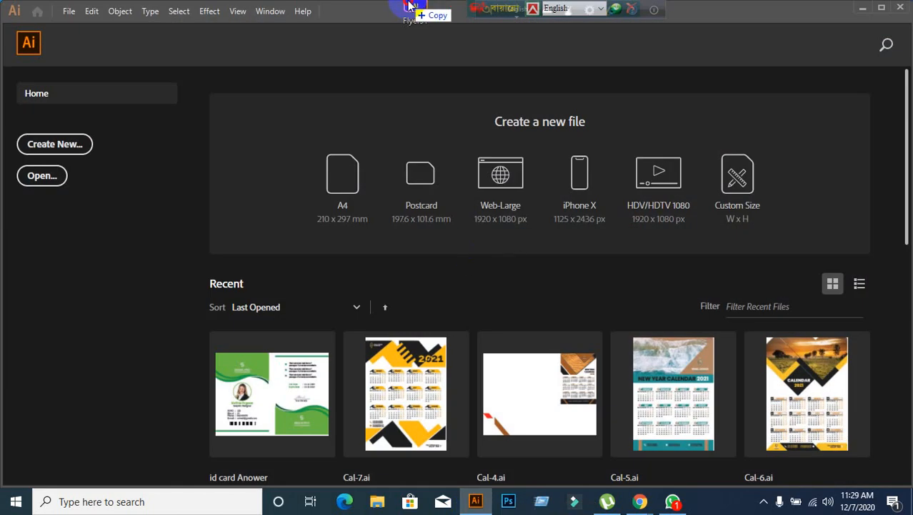
drag(278, 103, 50, 266)
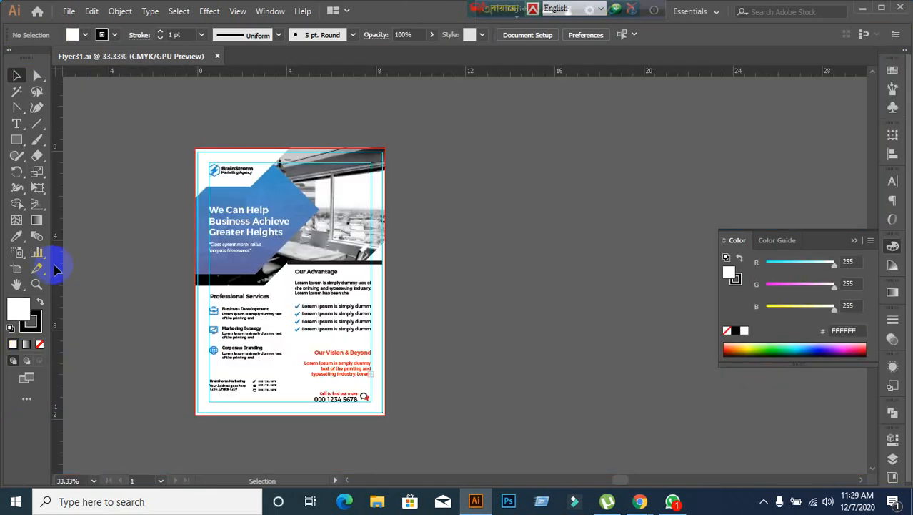
- Show all hidden objects in the flyer, including the red and yellow shapes in its lower part
scroll(185, 277, down, 2)
scroll(155, 248, down, 1)
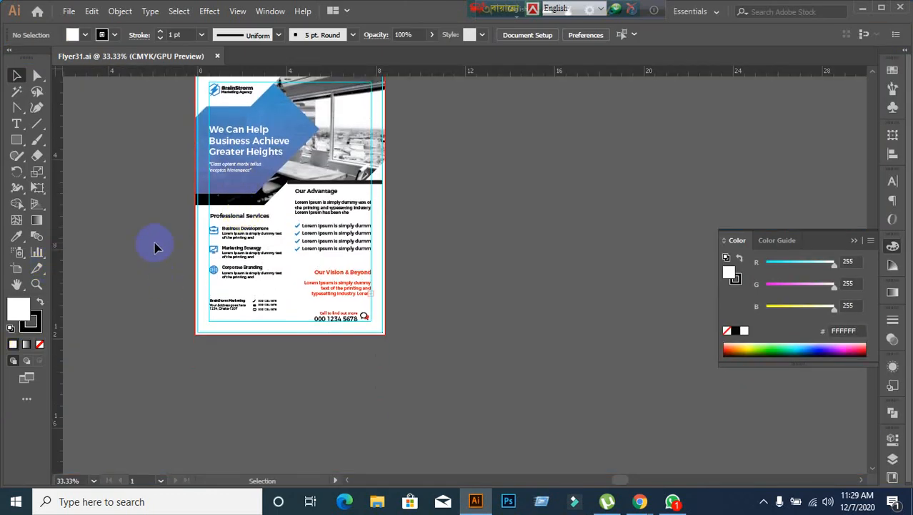
drag(173, 184, 297, 222)
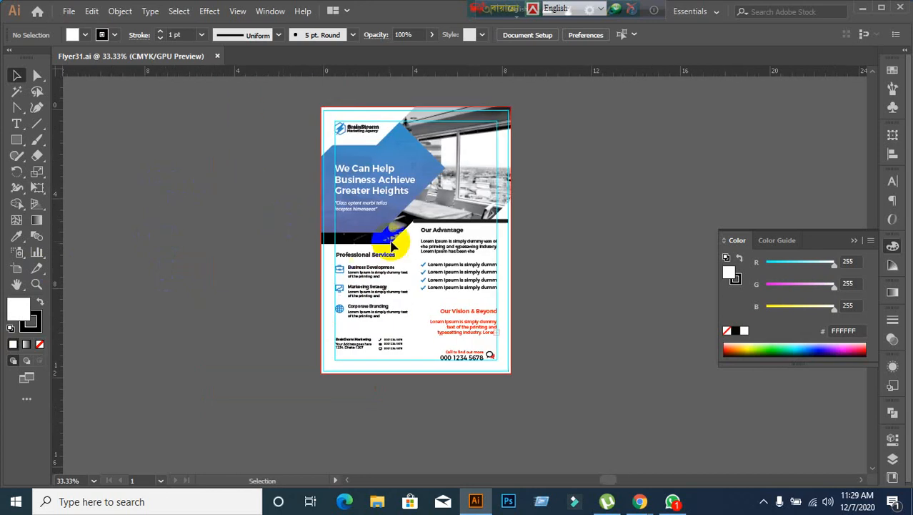
scroll(406, 232, up, 2)
key(ctrl+alt+3)
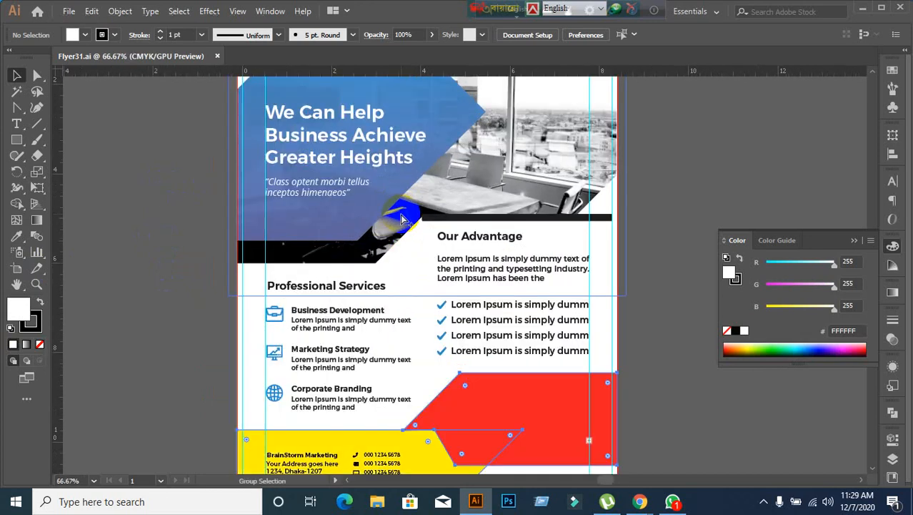
- Undo the reveal of the red and yellow shapes to compare the flyer's lower part, and redo it
key(ctrl)
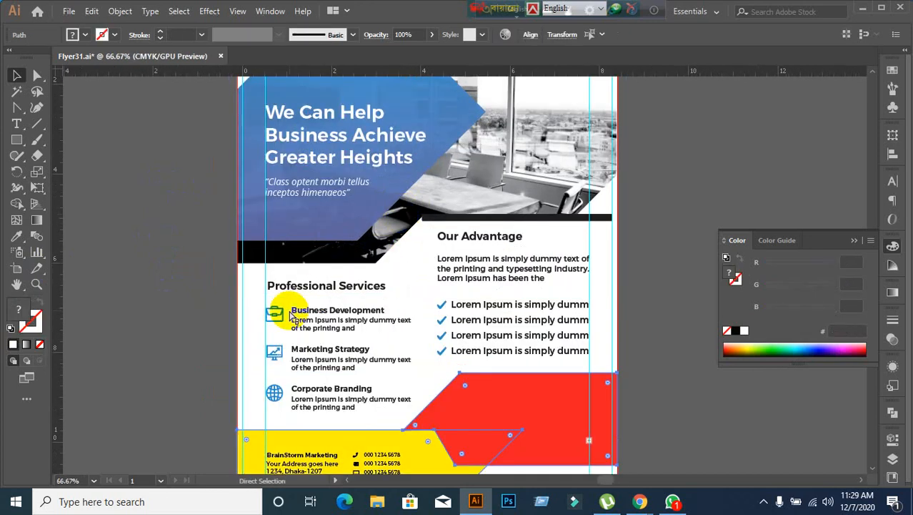
key(ctrl+z)
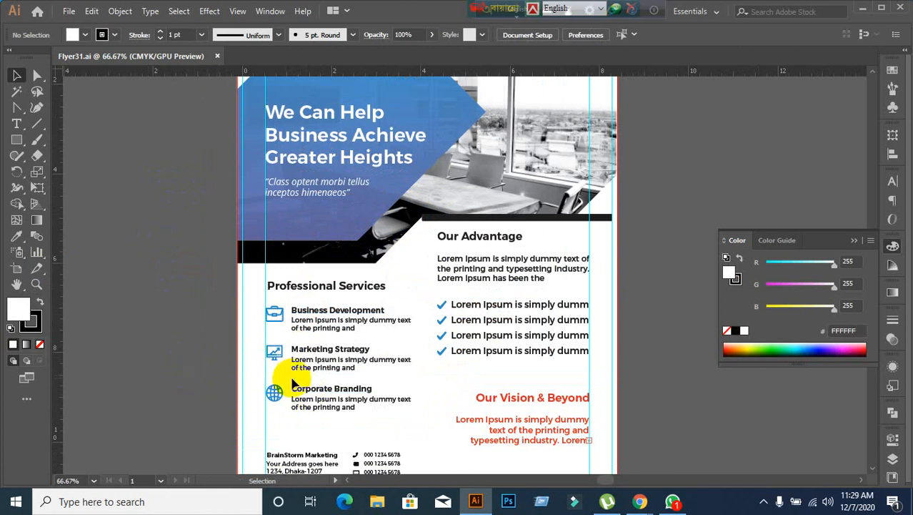
scroll(300, 384, down, 1)
scroll(300, 383, down, 3)
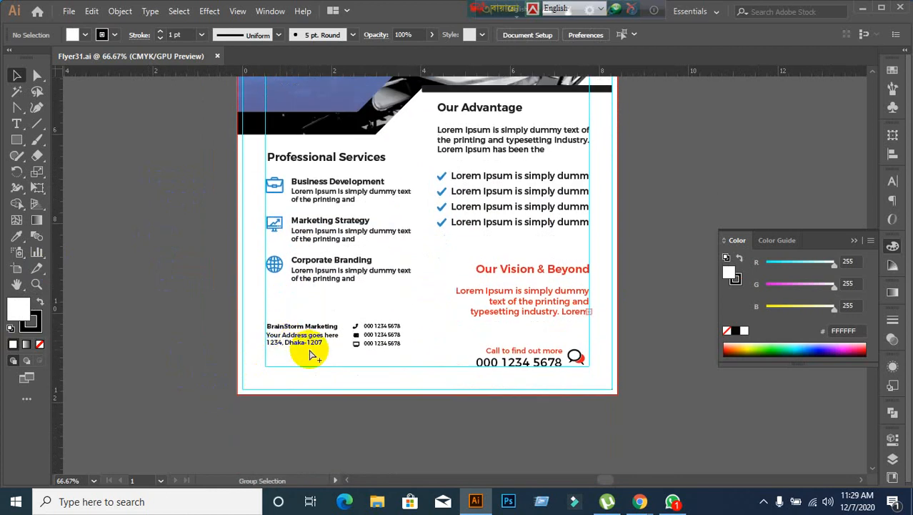
key(ctrl+shift+z)
click(241, 402)
- Examine the flyer's overall layout, including the red and yellow shapes behind the text in its lower part
scroll(252, 402, up, 2)
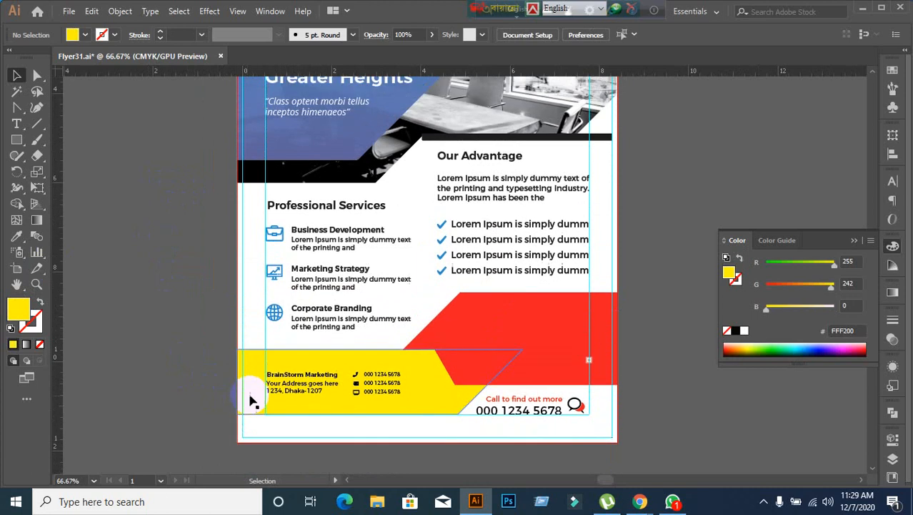
scroll(321, 389, up, 1)
scroll(336, 368, down, 2)
scroll(371, 386, up, 2)
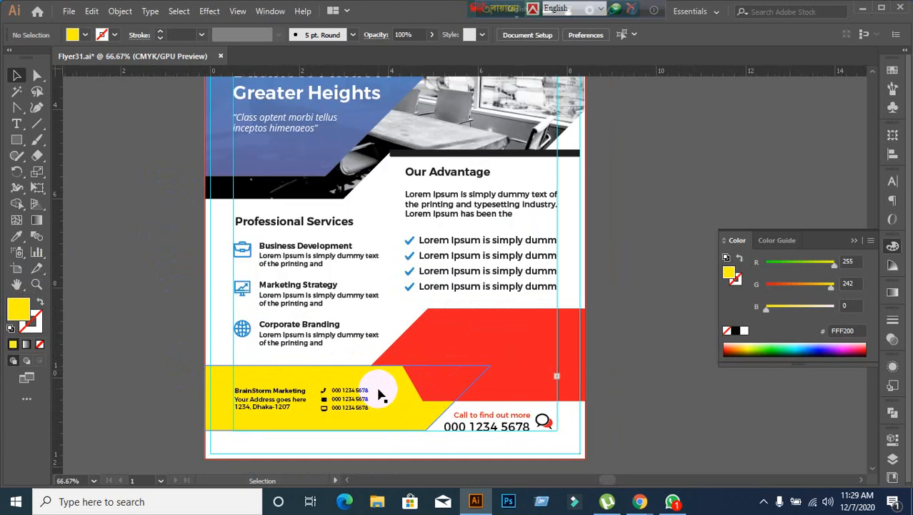
scroll(422, 386, left, 3)
scroll(307, 353, up, 2)
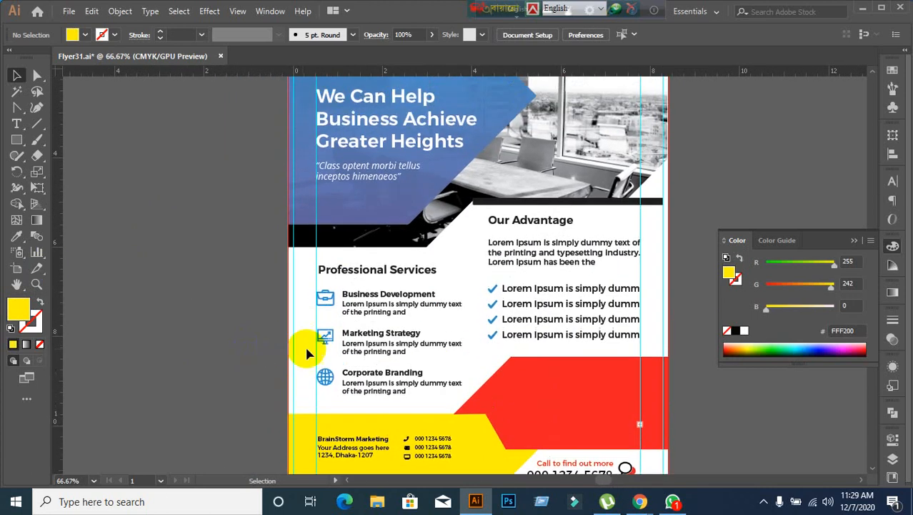
scroll(575, 352, down, 2)
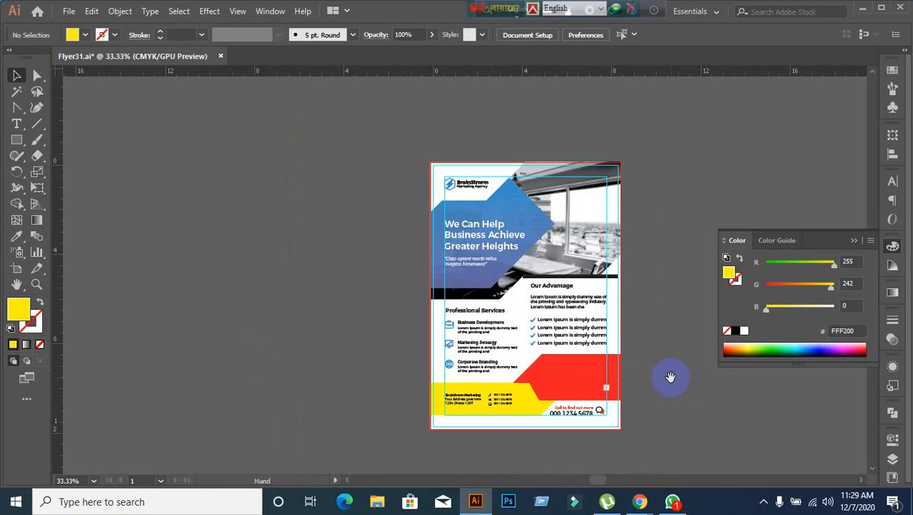
drag(671, 377, 479, 348)
scroll(340, 338, up, 1)
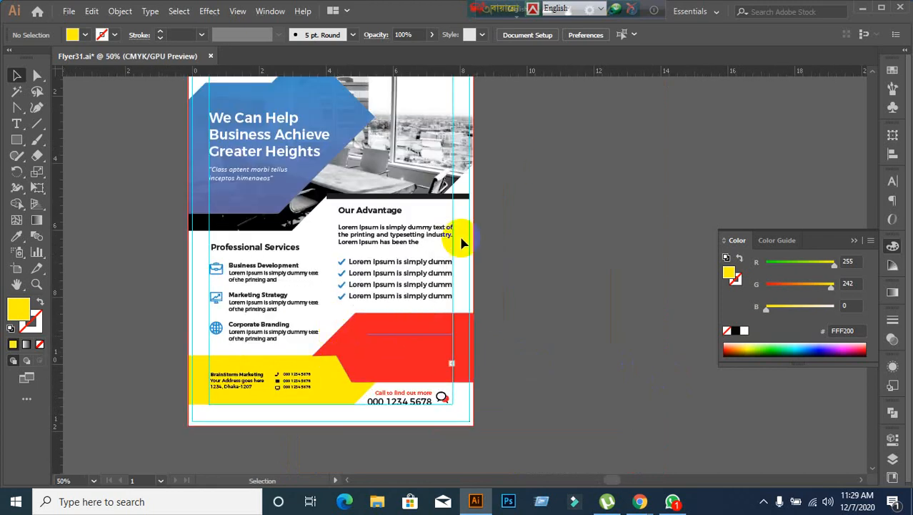
- Unlock all objects in the flyer, try to move its background off the artboard, and undo the attempt
drag(463, 228, 588, 243)
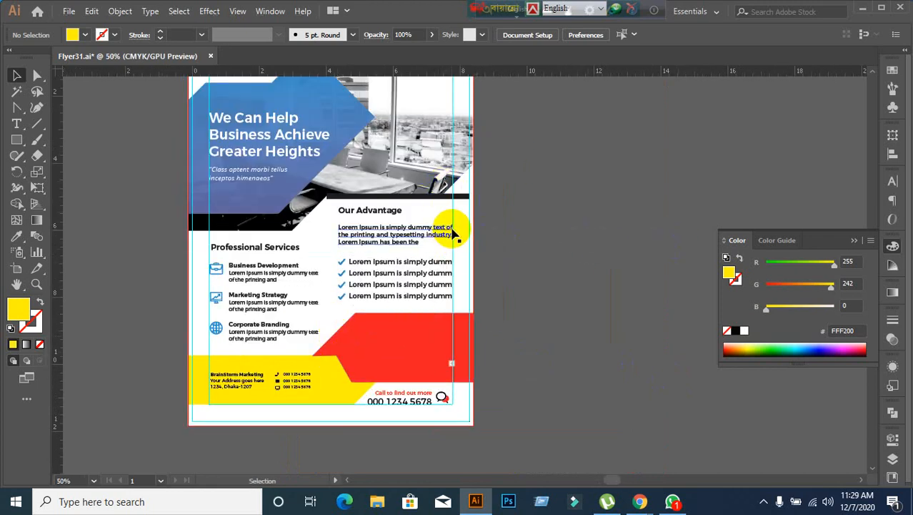
key(ctrl+alt+2)
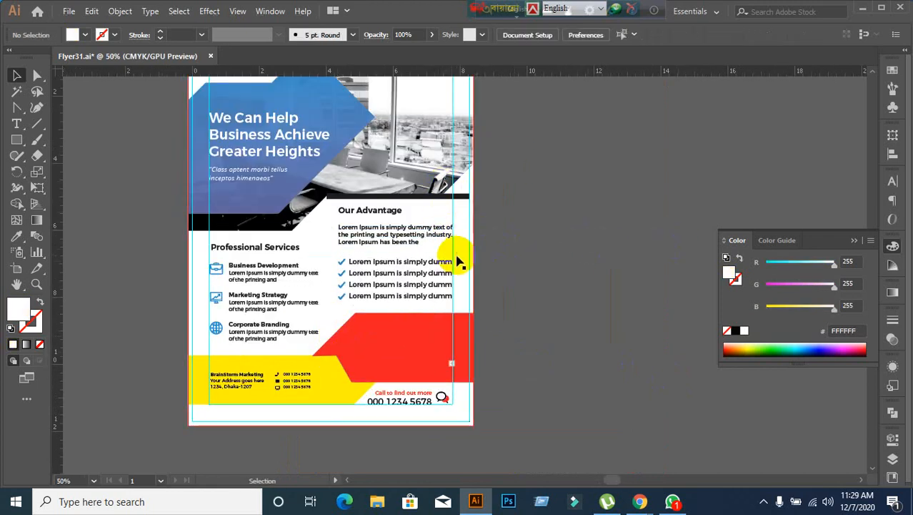
drag(457, 259, 643, 252)
key(ctrl+z)
key(ctrl+z)
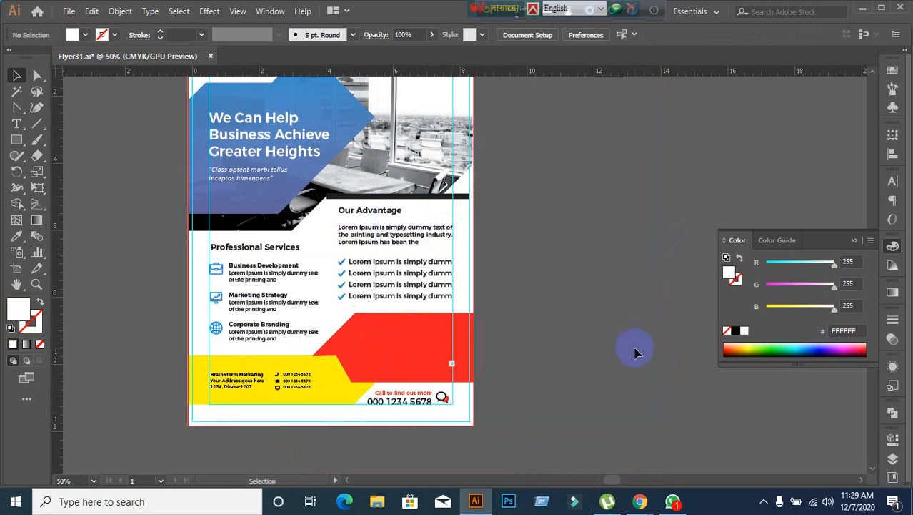
- Move the white background rectangle onto the empty canvas beside the flyer, and undo the move
scroll(586, 360, down, 5)
scroll(597, 375, up, 5)
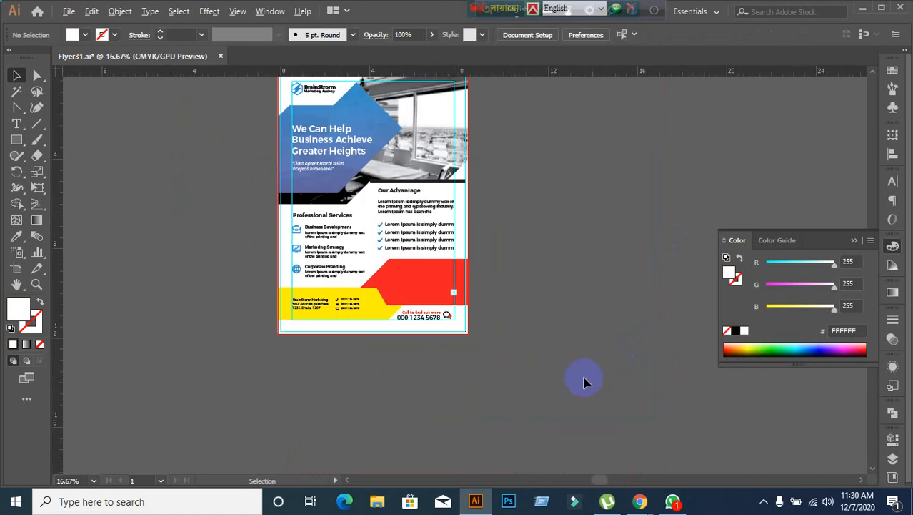
scroll(351, 218, up, 2)
scroll(351, 212, down, 2)
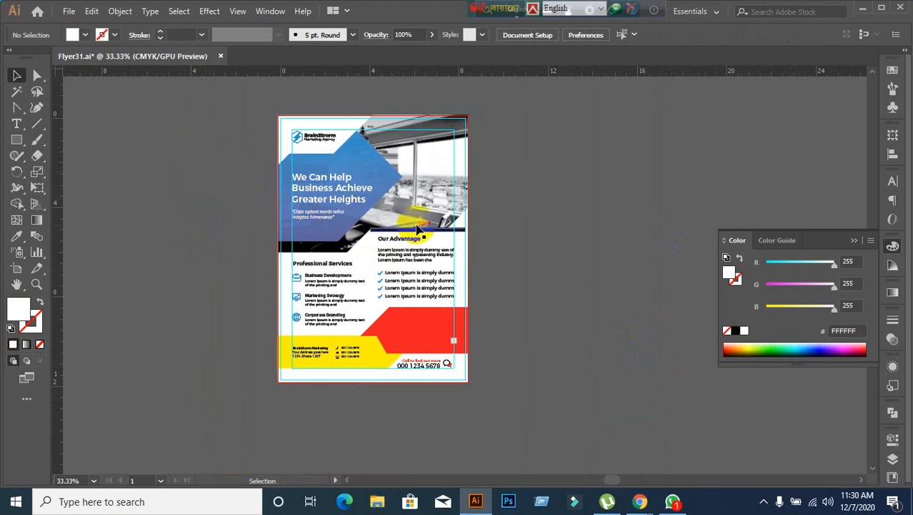
scroll(401, 234, up, 1)
scroll(361, 232, down, 1)
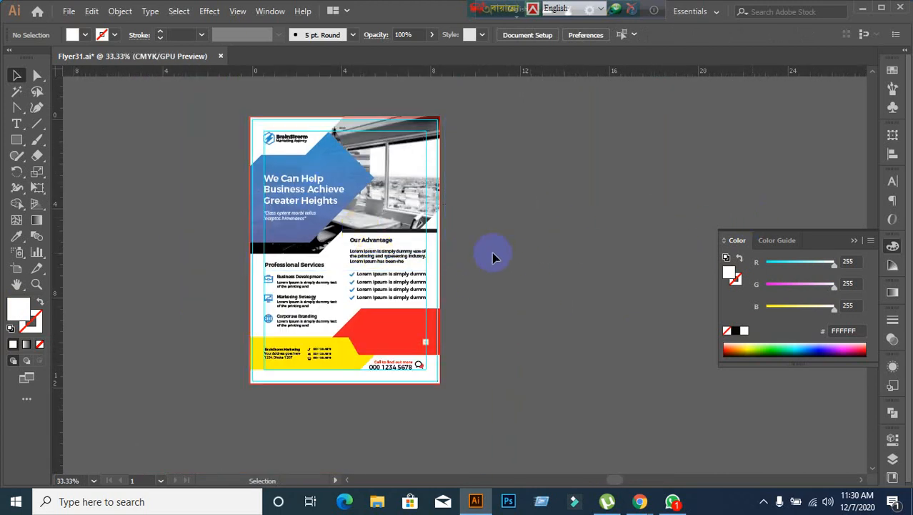
drag(433, 255, 665, 259)
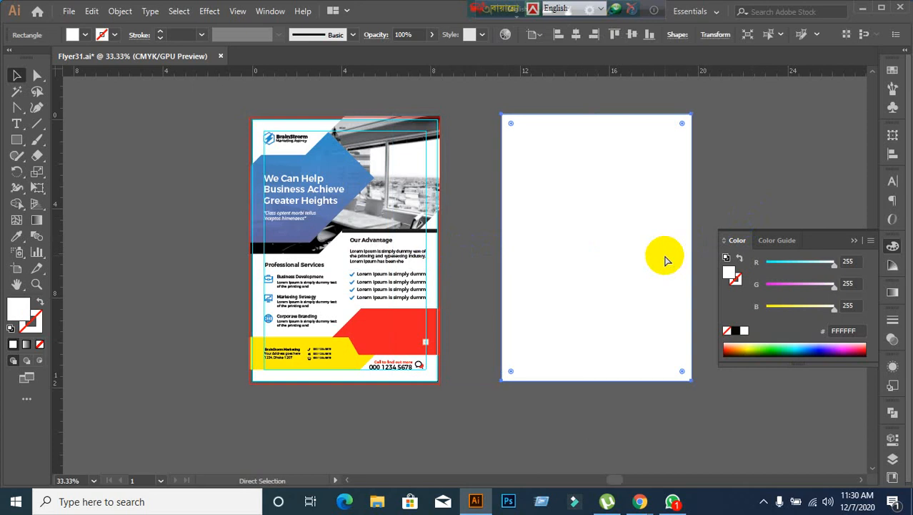
key(ctrl+z)
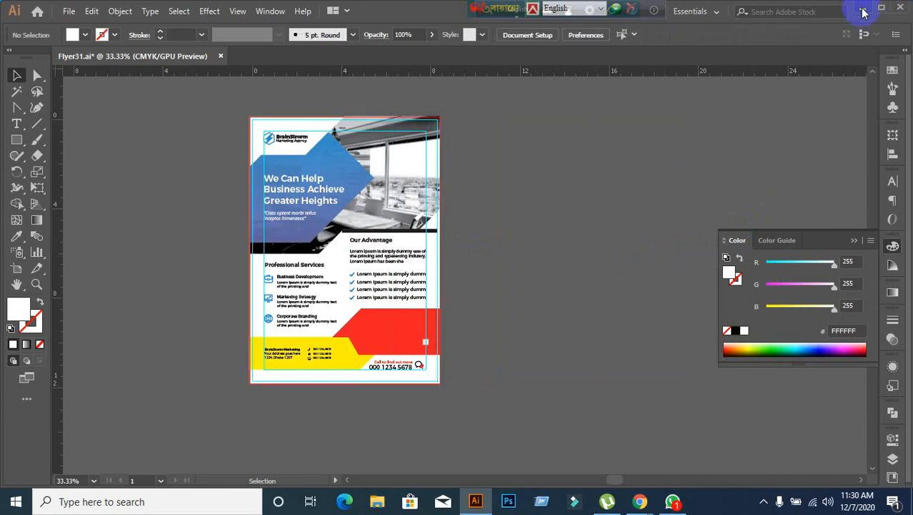
- Open New Text Document from the desktop in Notepad and copy its first GraphicRiver corporate flyer link
click(863, 11)
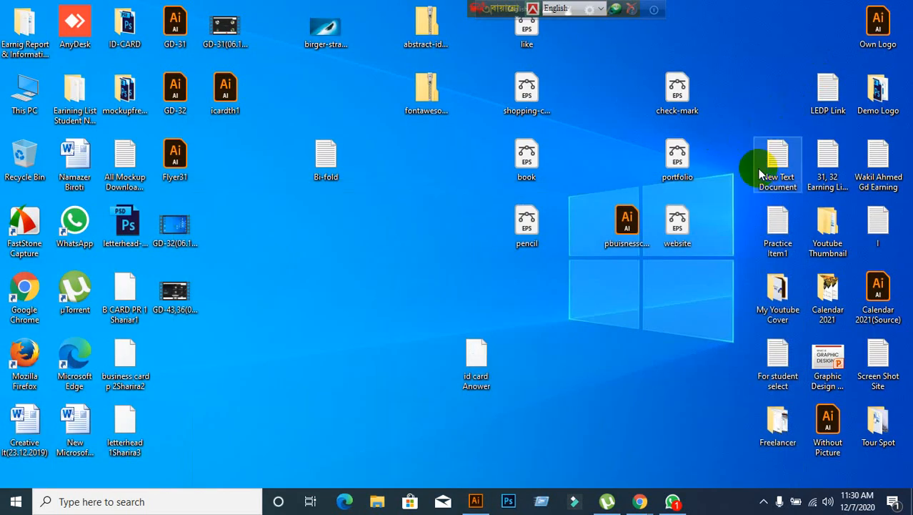
double_click(771, 168)
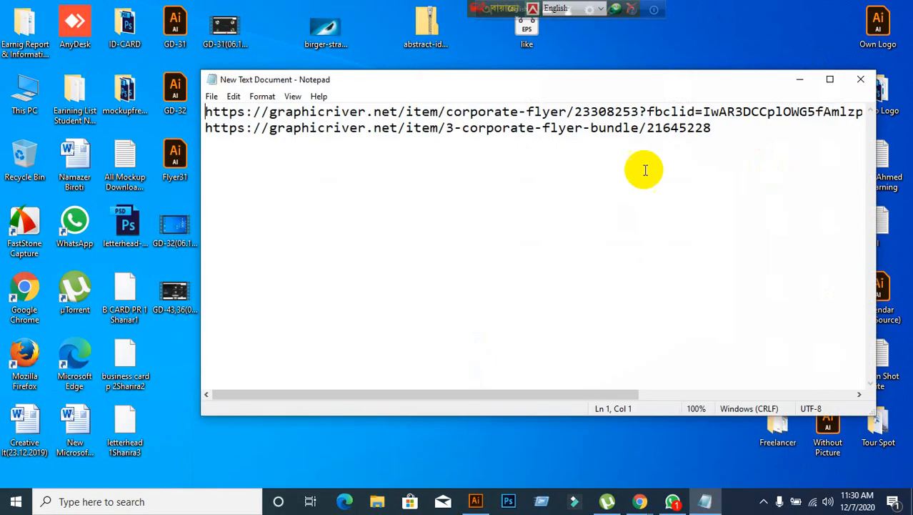
double_click(735, 117)
click(736, 118)
click(830, 80)
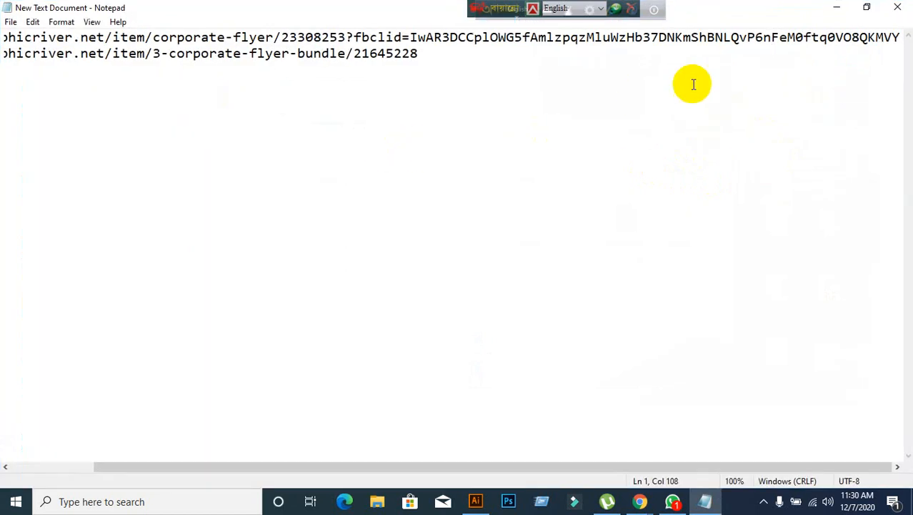
drag(903, 37, 2, 37)
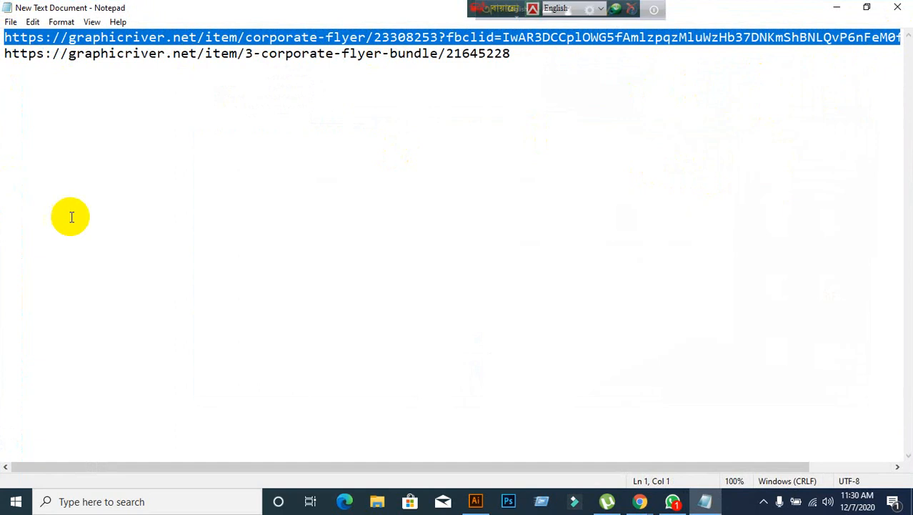
click(842, 13)
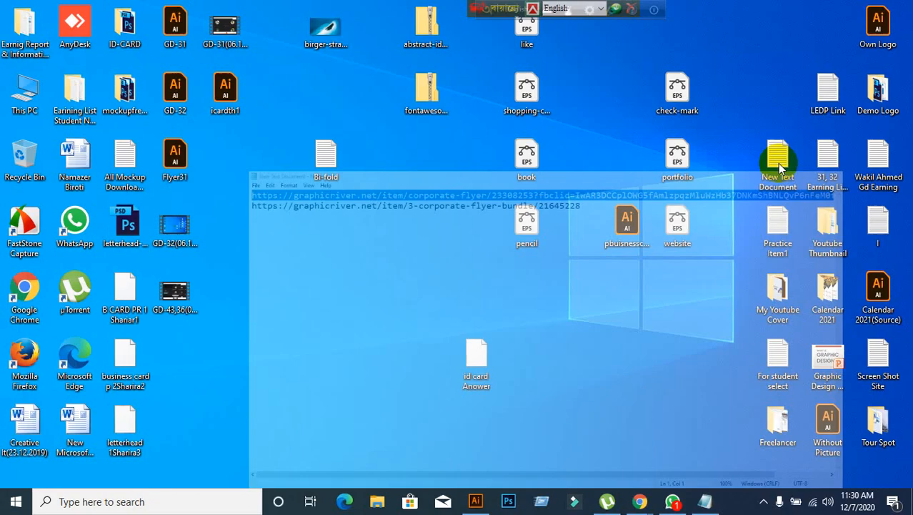
- Switch to the Chrome window with the Meet call and close the Gmail and Facebook pages
mouse_move(640, 501)
click(541, 433)
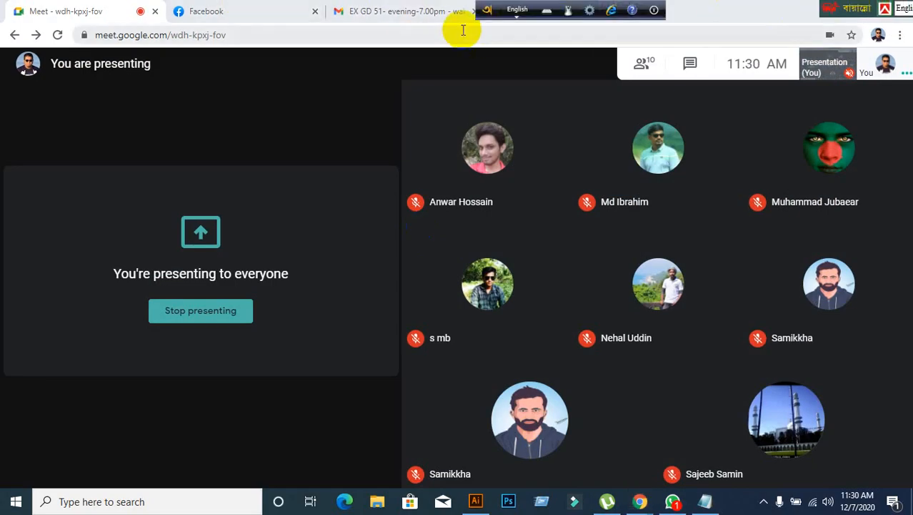
drag(489, 12, 738, 12)
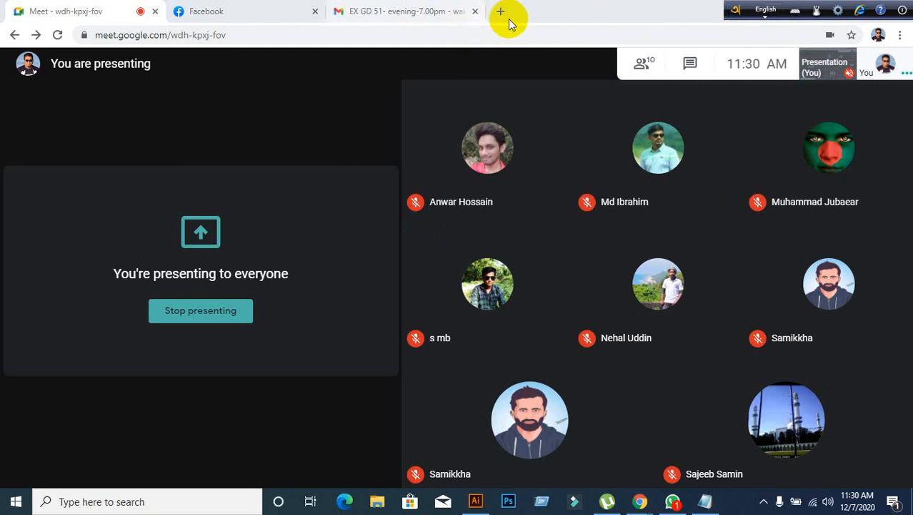
middle_click(400, 12)
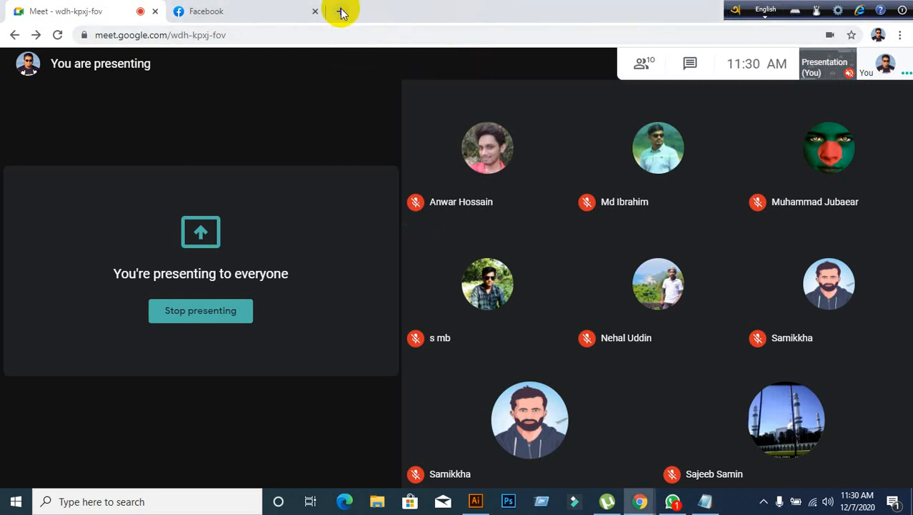
click(315, 12)
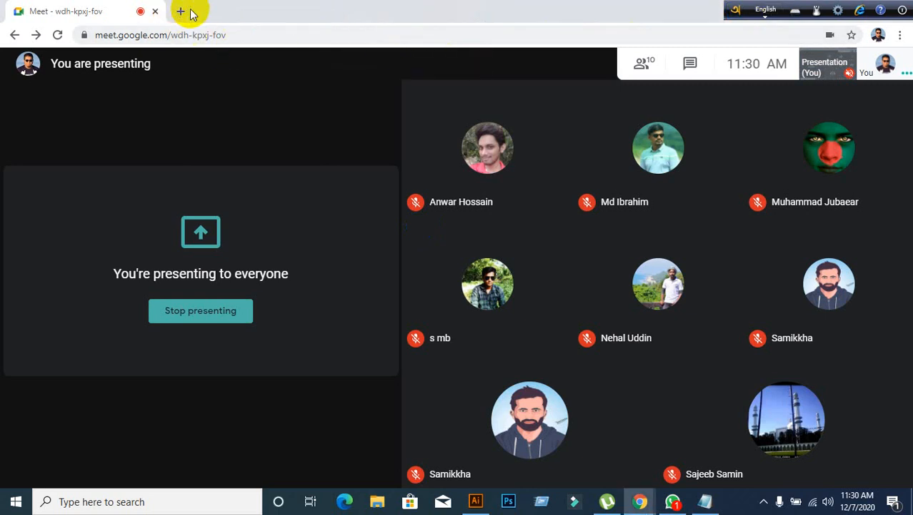
- Open the copied graphicriver.net link to the Corporate Flyer item in a new browser tab
click(181, 11)
text(https://graphicriver.net/item/corporate-flyer/23308253?fbclid=IwAR3DCCplOWG5fAmIzpqzMluWzHb37DNKmShBNLQvP6nFeM0ftq0VO8QKMVY)
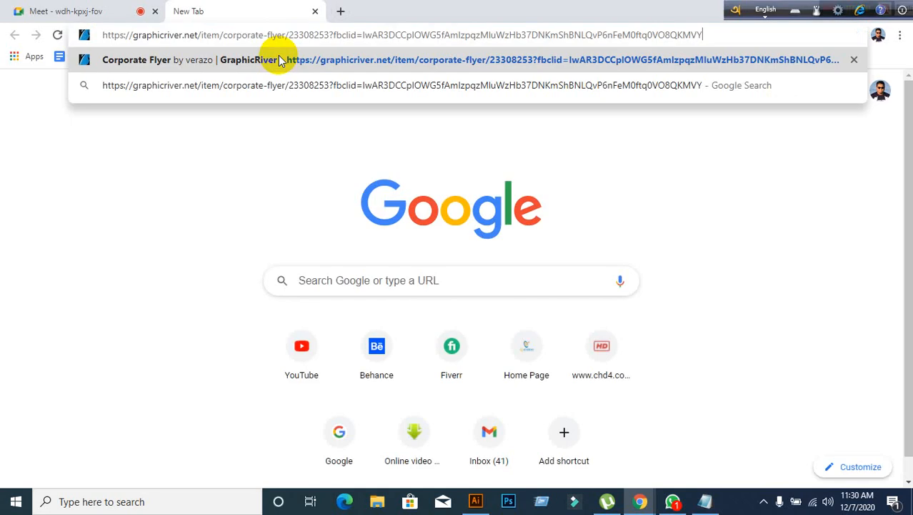
click(278, 60)
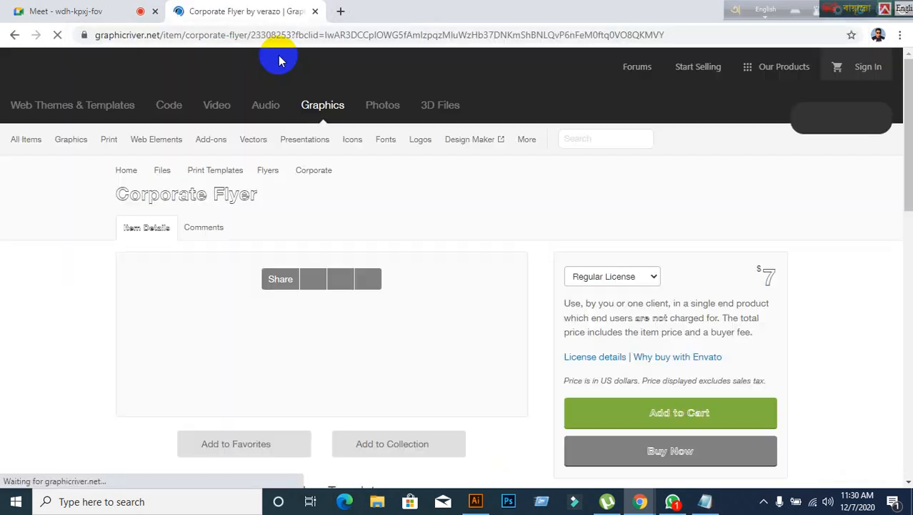
- Examine the reference flyer preview on the Corporate Flyer page, from its header to the contact section
scroll(240, 346, down, 10)
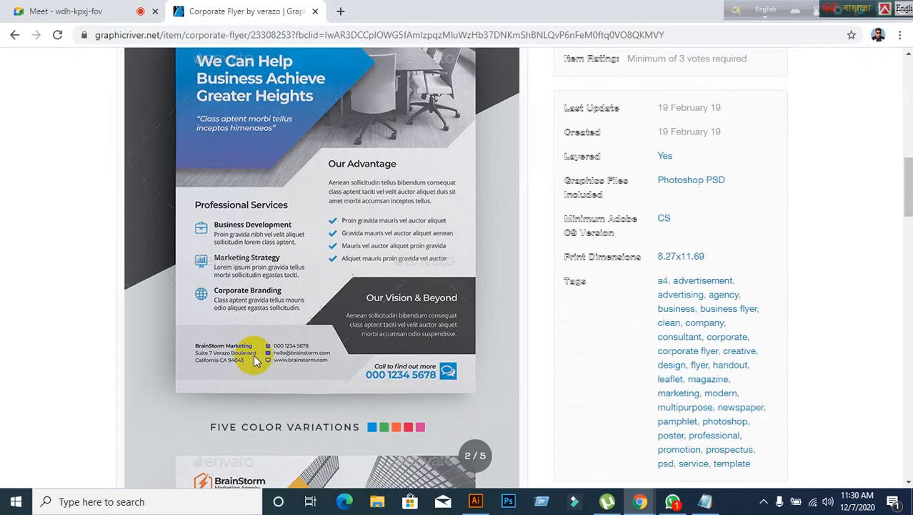
scroll(295, 253, up, 2)
scroll(306, 233, down, 1)
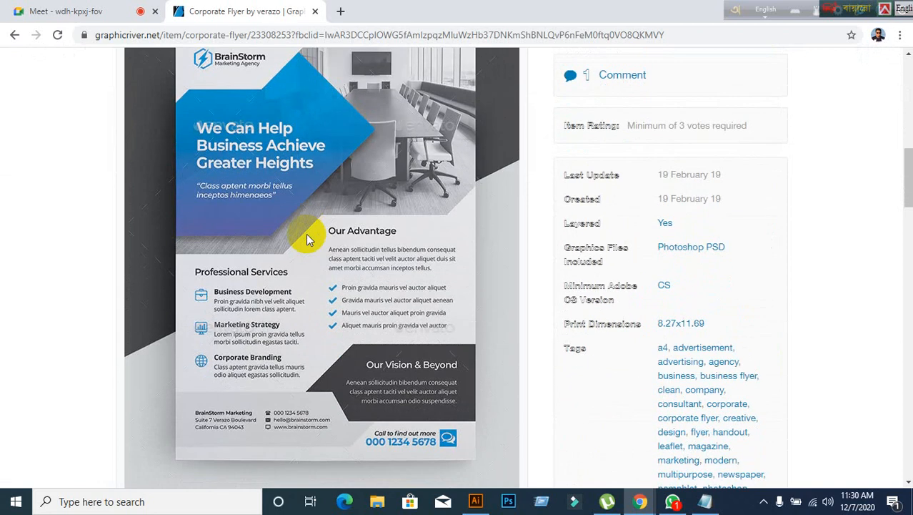
scroll(306, 233, up, 1)
scroll(306, 233, down, 1)
scroll(317, 241, down, 1)
scroll(322, 229, up, 1)
- Capture the full flyer preview from the Corporate Flyer page with Snipping Tool and close the snip without saving it
ctrl+scroll(326, 209, down, 1)
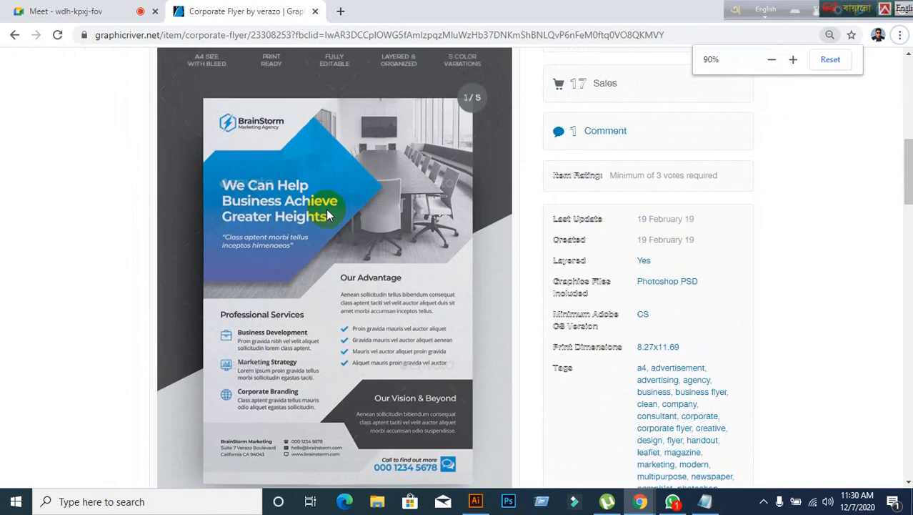
click(95, 501)
text(sn)
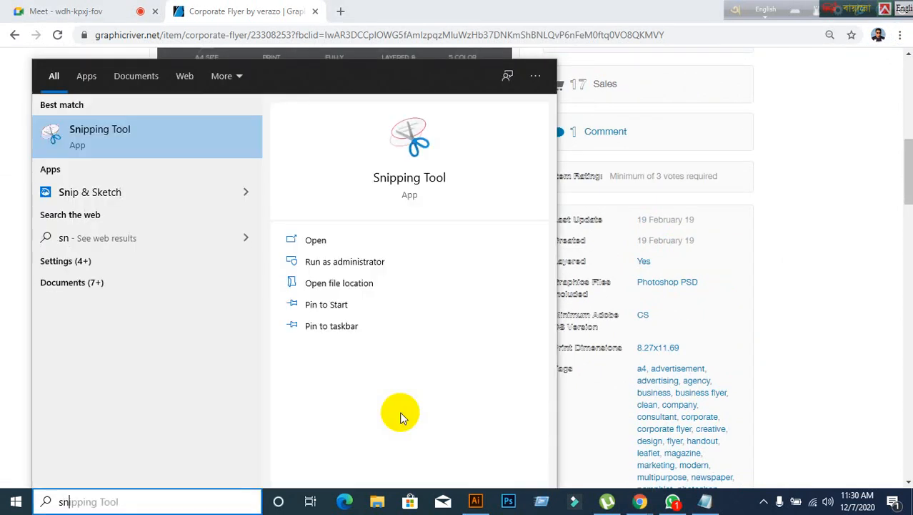
click(124, 139)
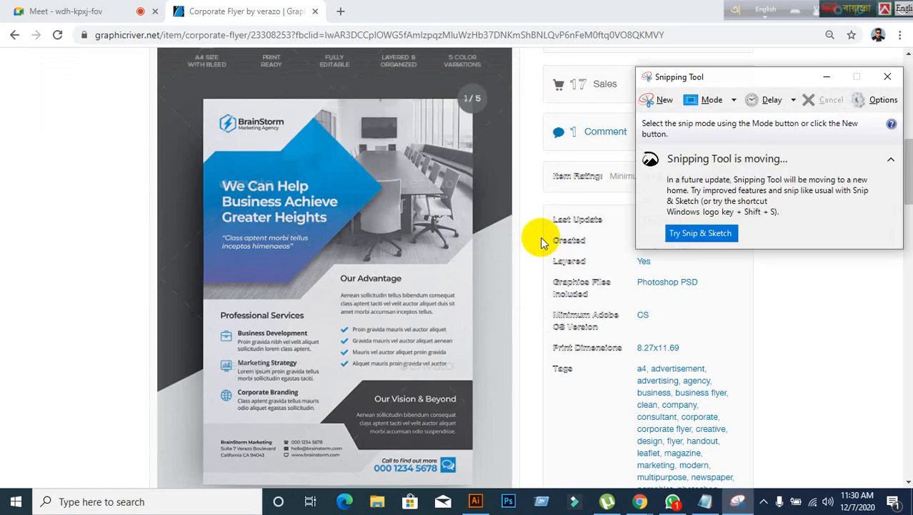
click(665, 99)
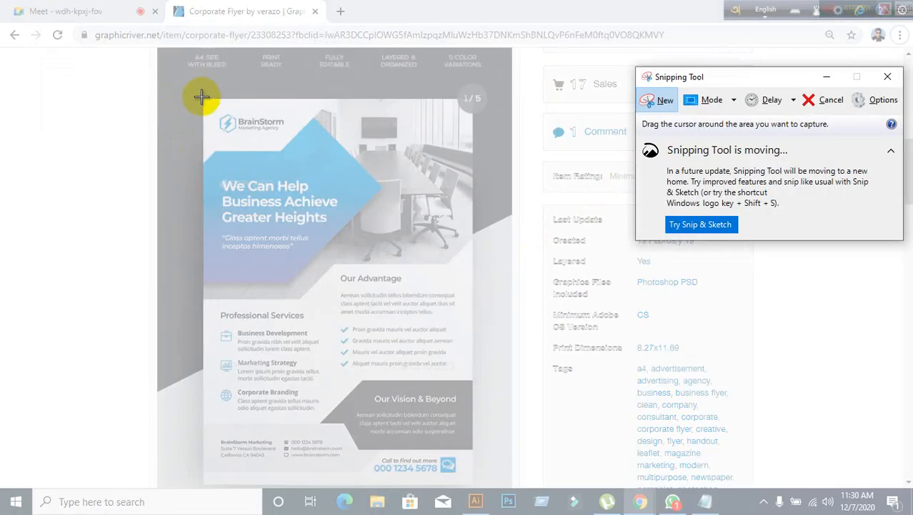
drag(201, 97, 475, 486)
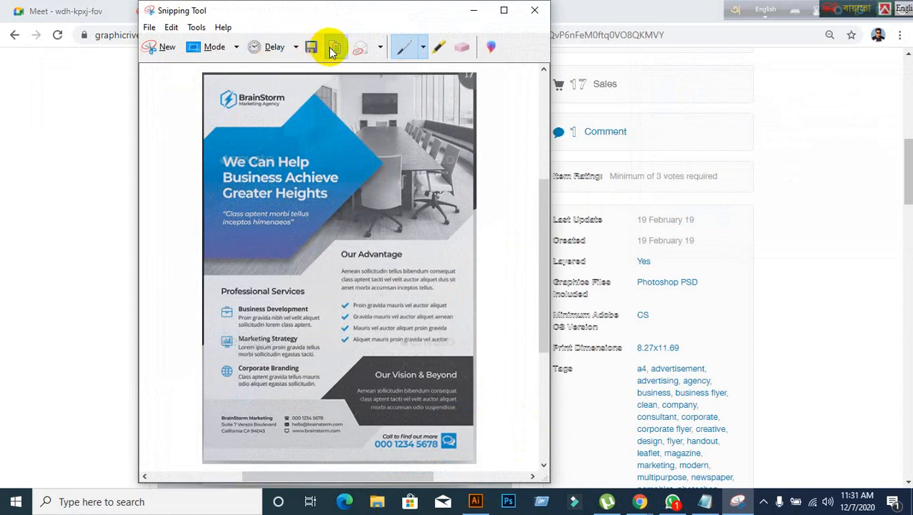
click(535, 10)
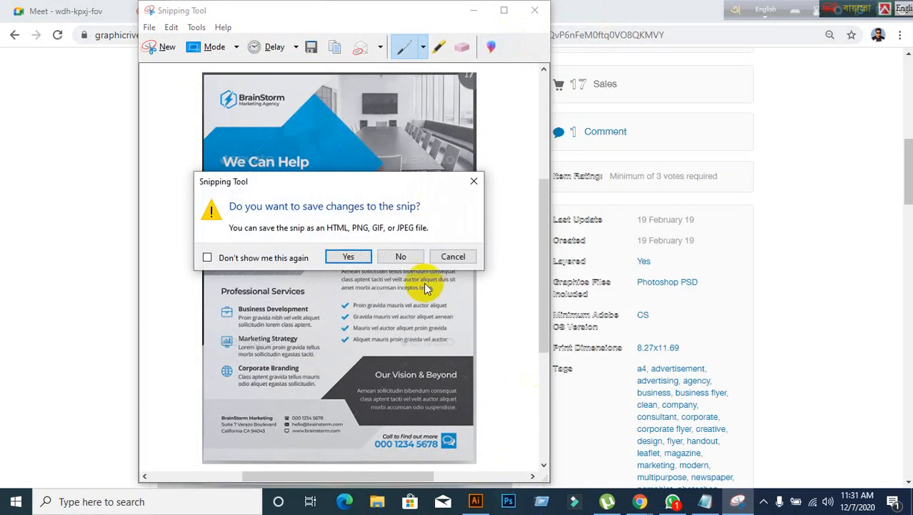
click(398, 256)
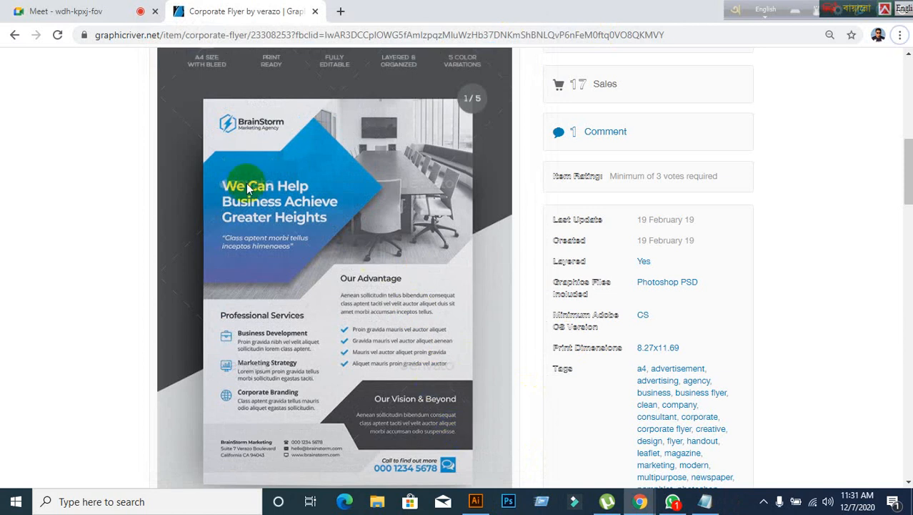
- Switch to Illustrator, paste the captured flyer into Flyer31.ai, enlarge it proportionally and place it beside the artboard as a reference
click(475, 500)
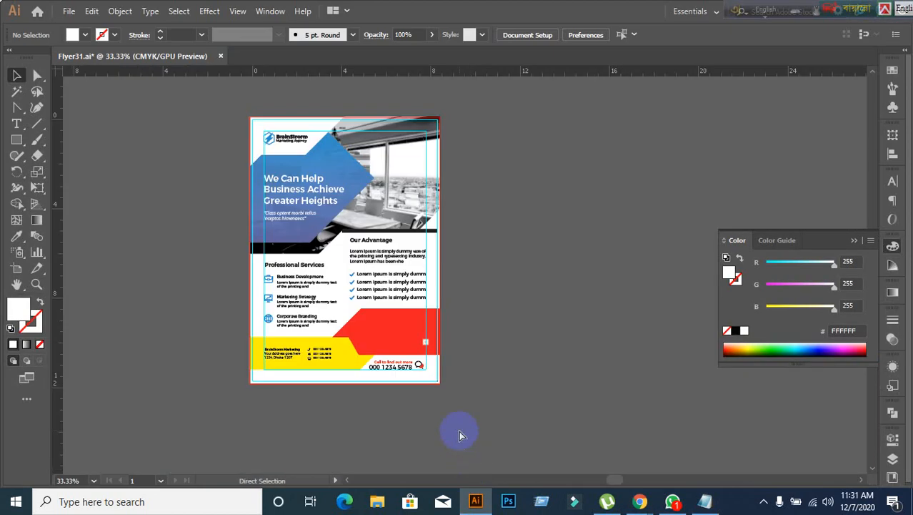
key(ctrl+v)
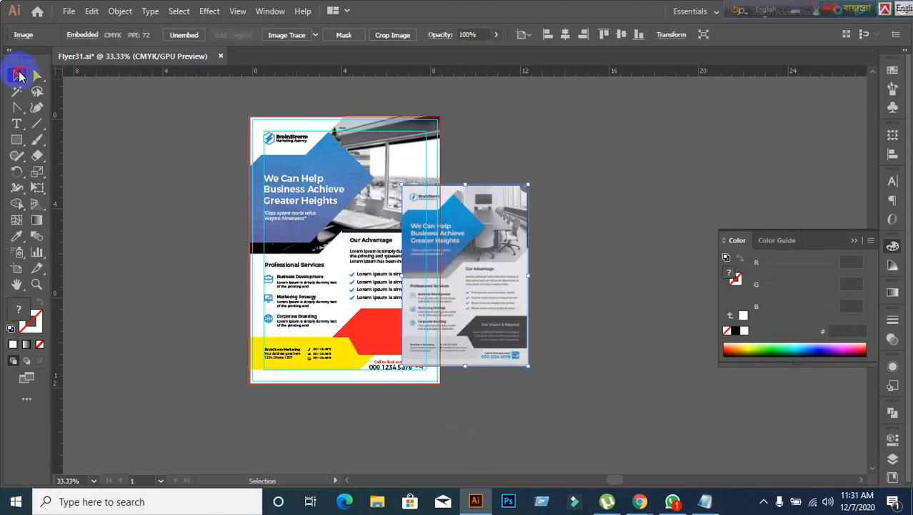
click(18, 75)
drag(527, 185, 581, 110)
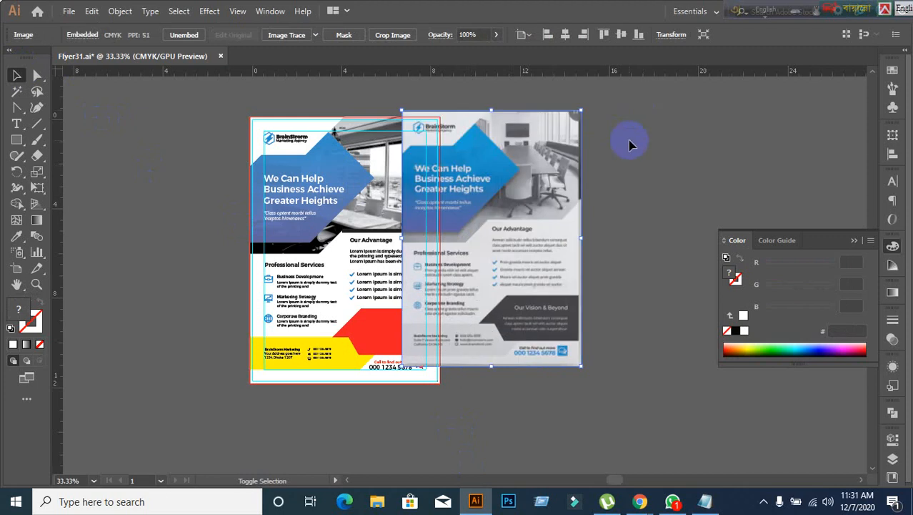
drag(533, 218, 658, 209)
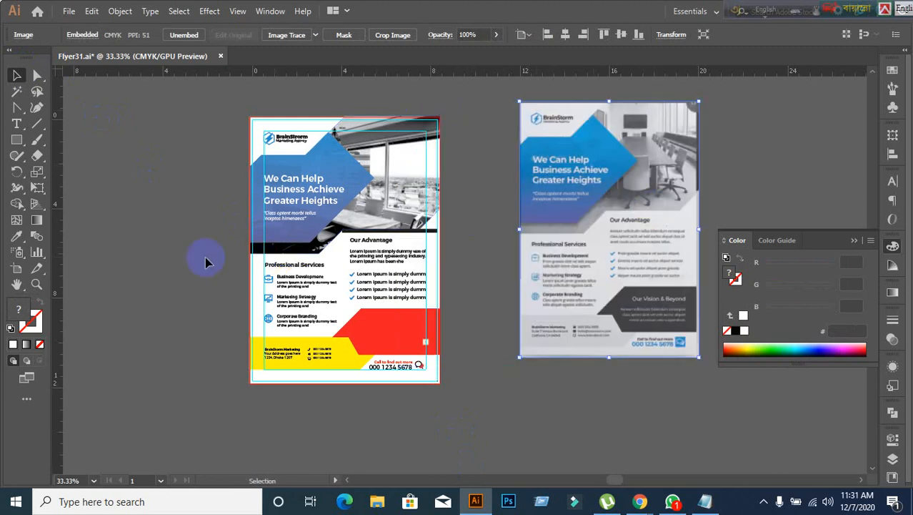
click(163, 269)
- Recolour the red angled shape near the flyer's bottom with the dark colour 1E1E1E sampled from the Professional Services heading
scroll(478, 397, down, 1)
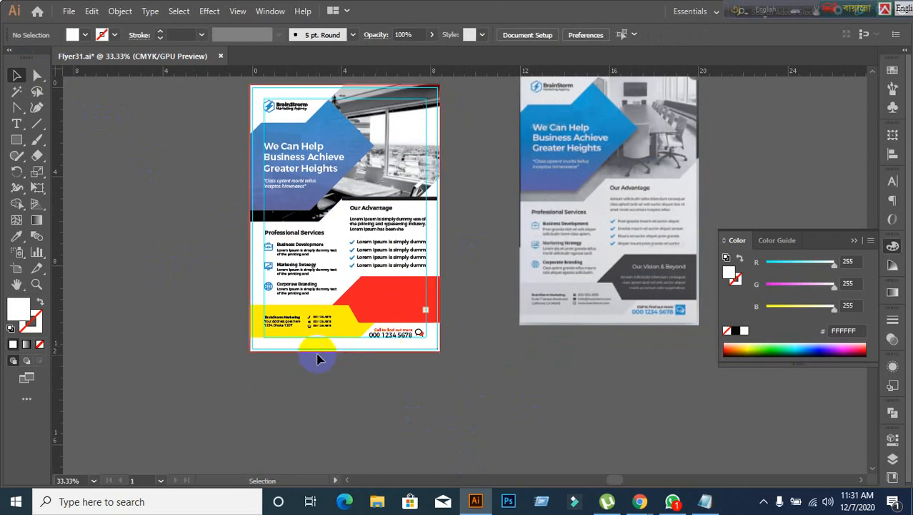
scroll(358, 350, up, 1)
drag(432, 355, 322, 337)
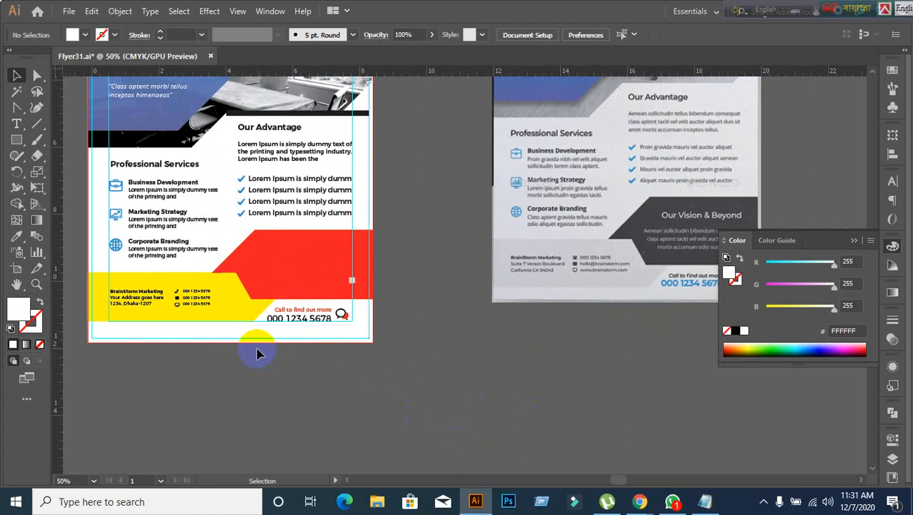
scroll(258, 353, up, 1)
scroll(137, 289, up, 1)
scroll(136, 289, down, 1)
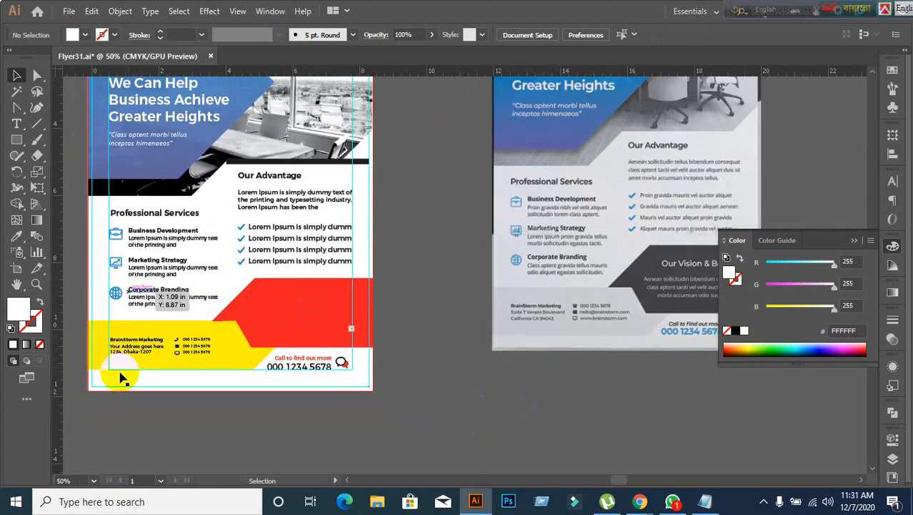
drag(120, 378, 130, 392)
click(326, 350)
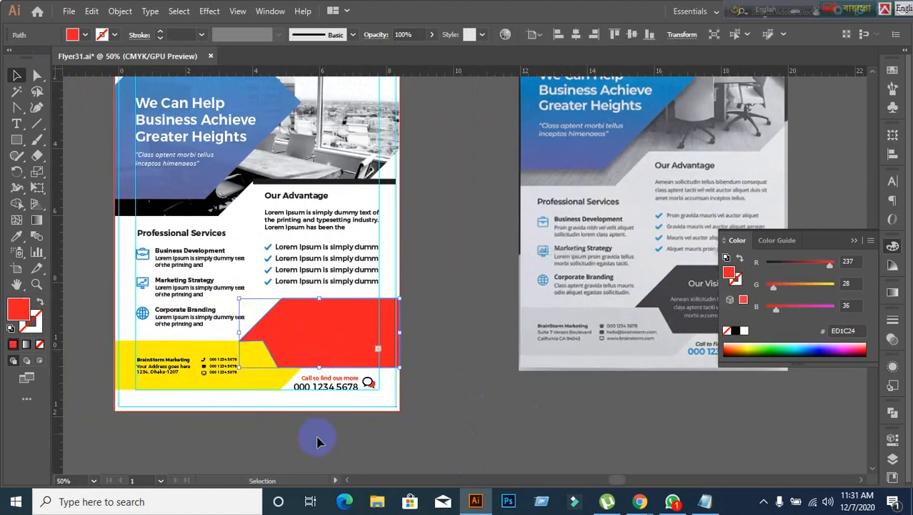
click(17, 237)
click(157, 232)
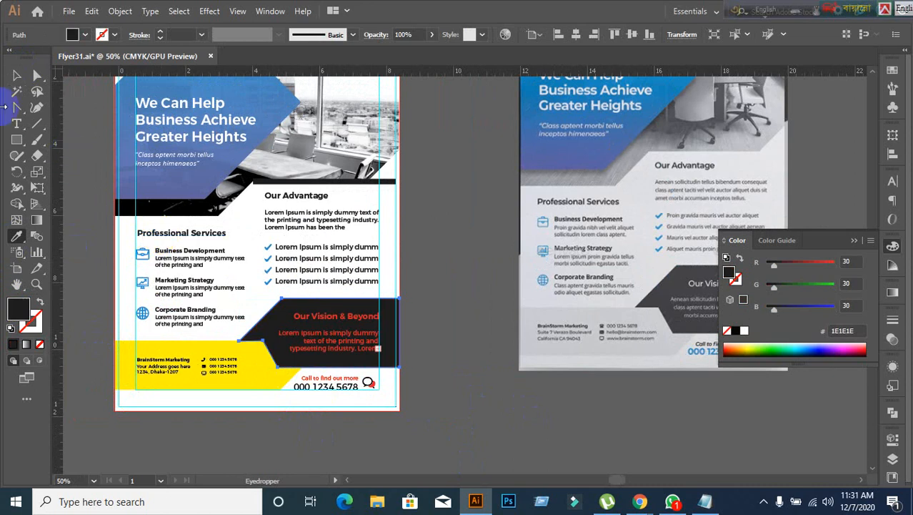
click(15, 76)
- Recolour the yellow contact shape at the flyer's bottom with the light grey CDCED4 sampled from the reference image, and deselect it
click(168, 385)
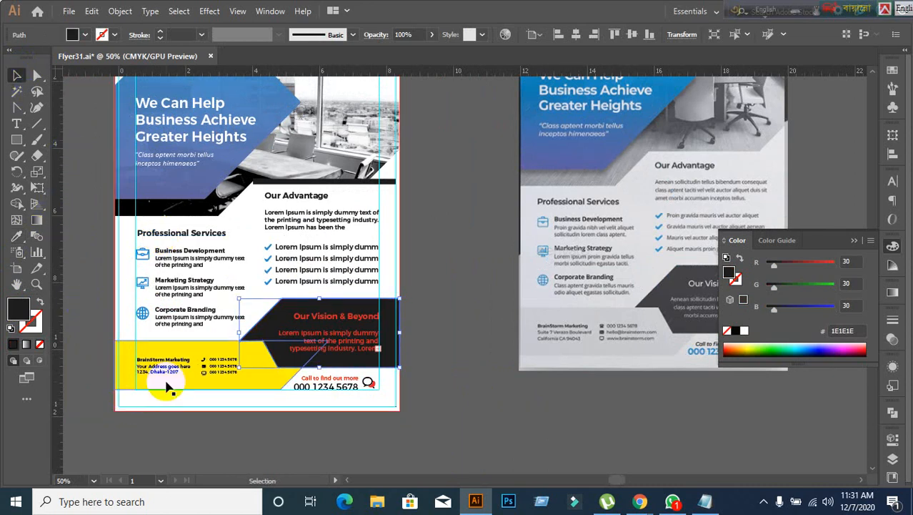
click(18, 237)
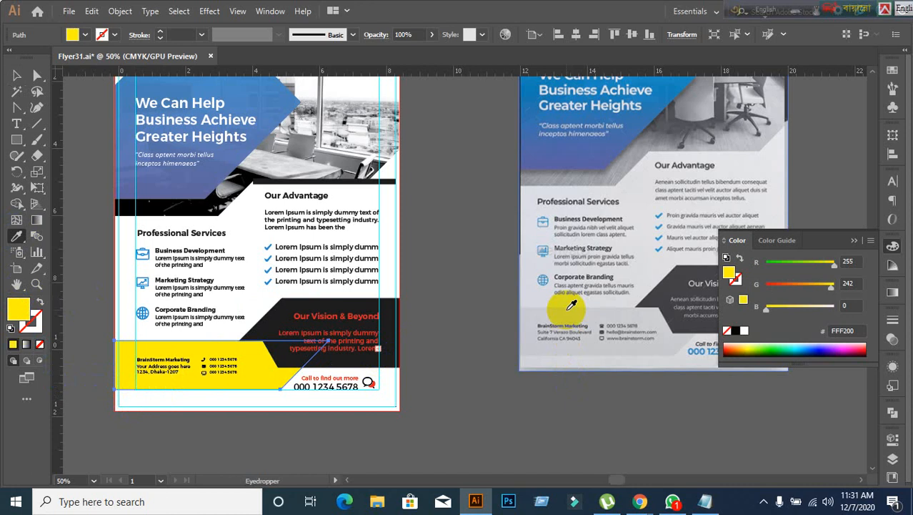
click(572, 305)
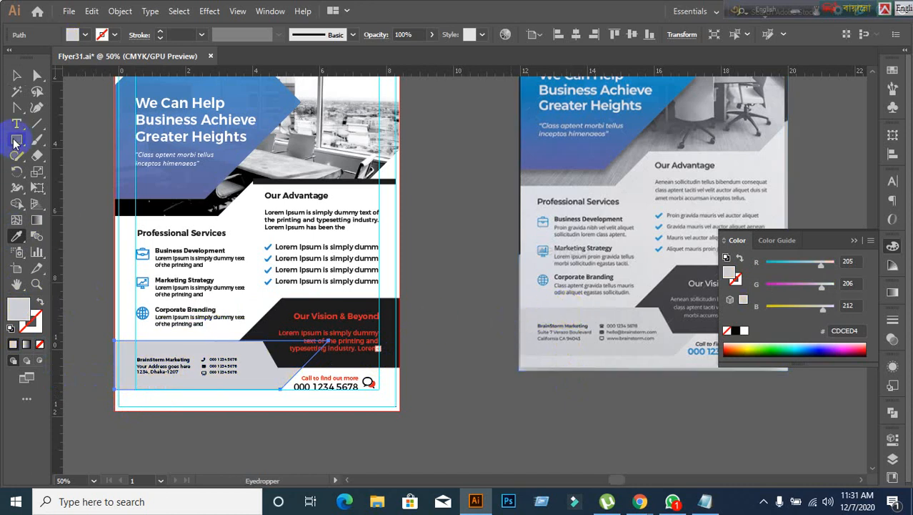
click(16, 76)
click(461, 434)
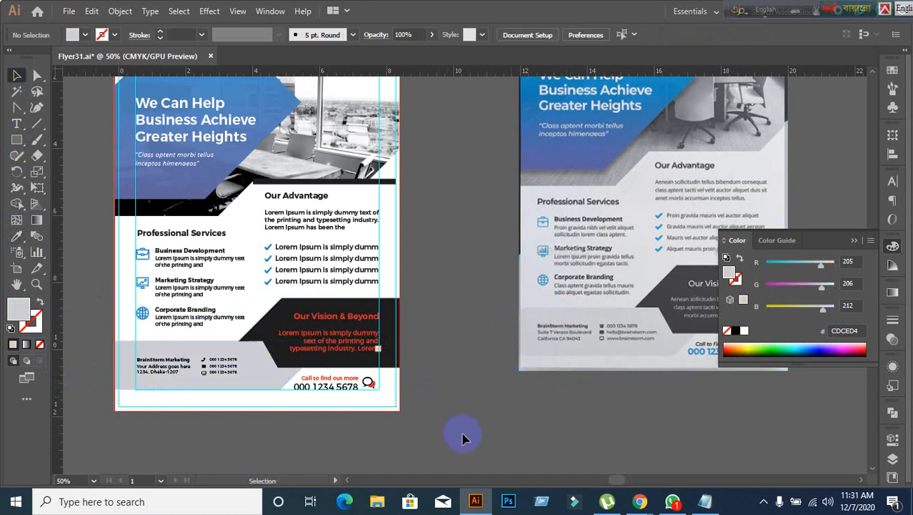
- Examine the recoloured vision and contact sections of the flyer up close and compare the layout with the reference image
scroll(380, 398, up, 8)
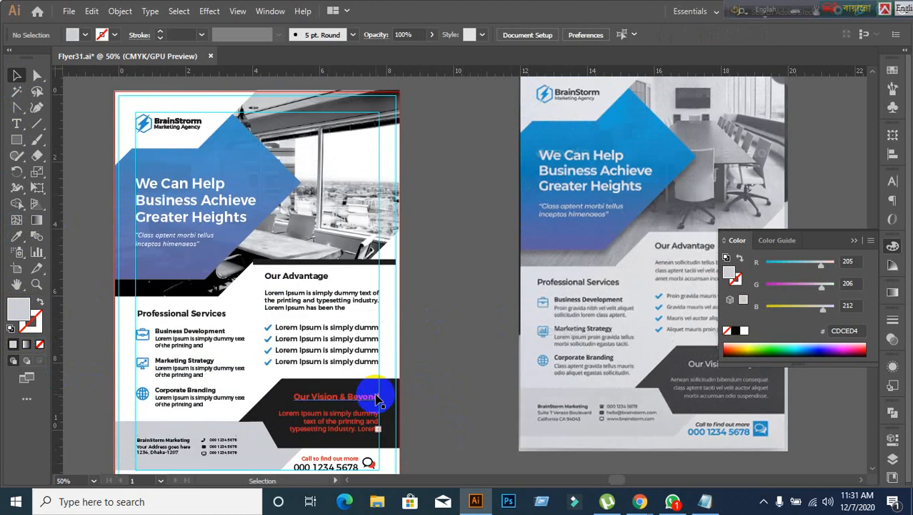
scroll(382, 393, down, 7)
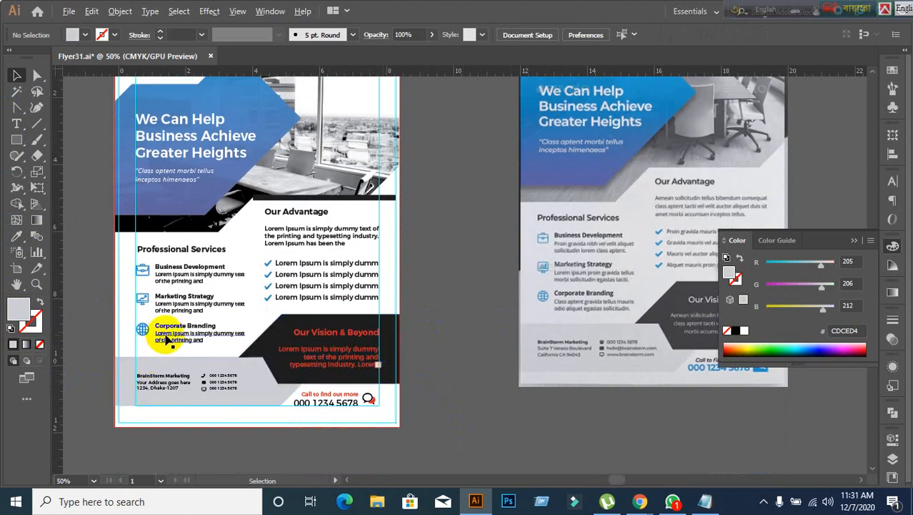
scroll(164, 334, up, 1)
drag(172, 326, 272, 300)
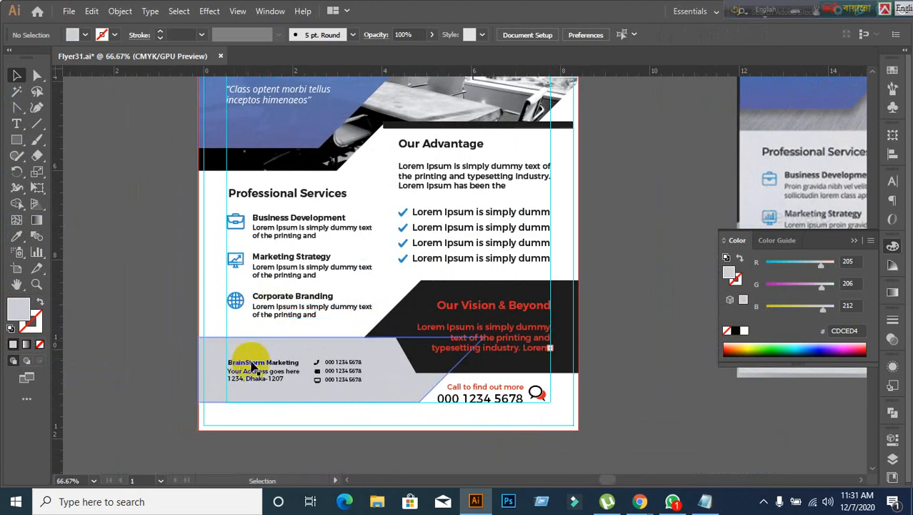
scroll(481, 455, down, 7)
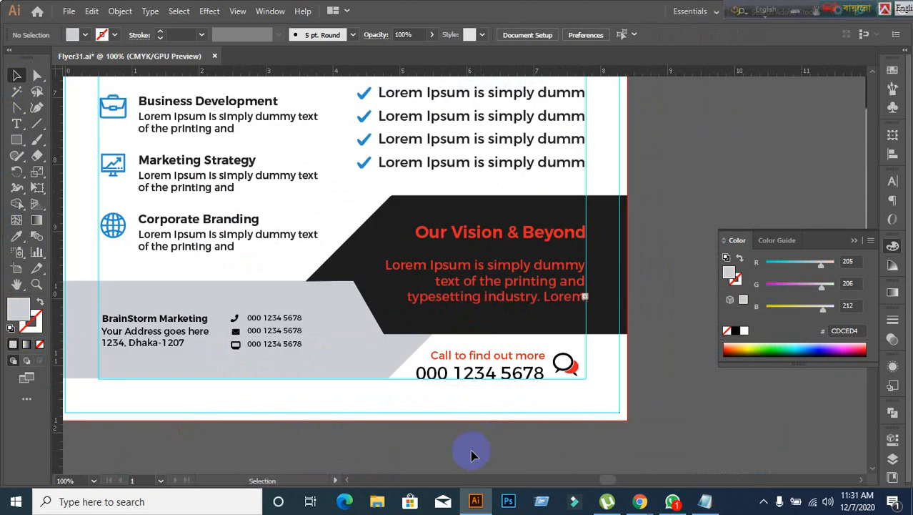
scroll(473, 452, up, 7)
scroll(449, 453, right, 1)
scroll(408, 438, down, 1)
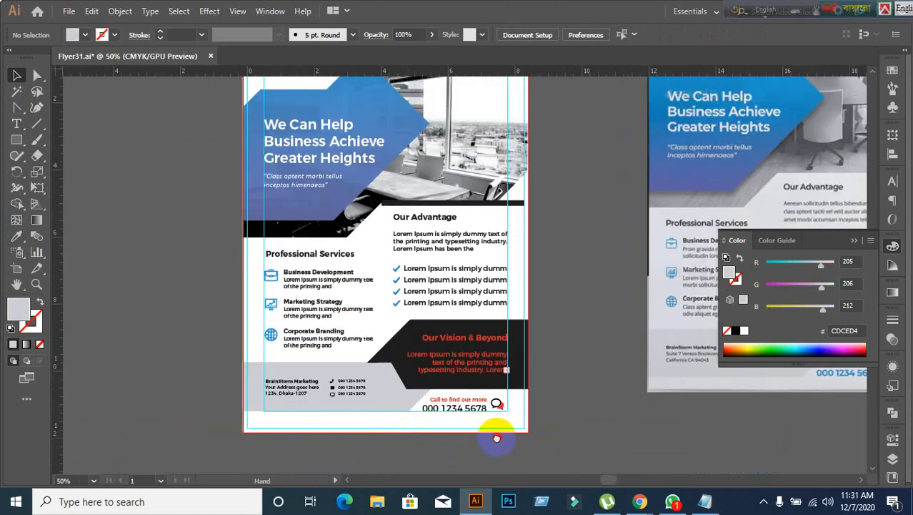
- Recolor the red "Our Vision & Beyond" heading and the paragraph beneath it to white
drag(530, 436, 399, 431)
click(316, 358)
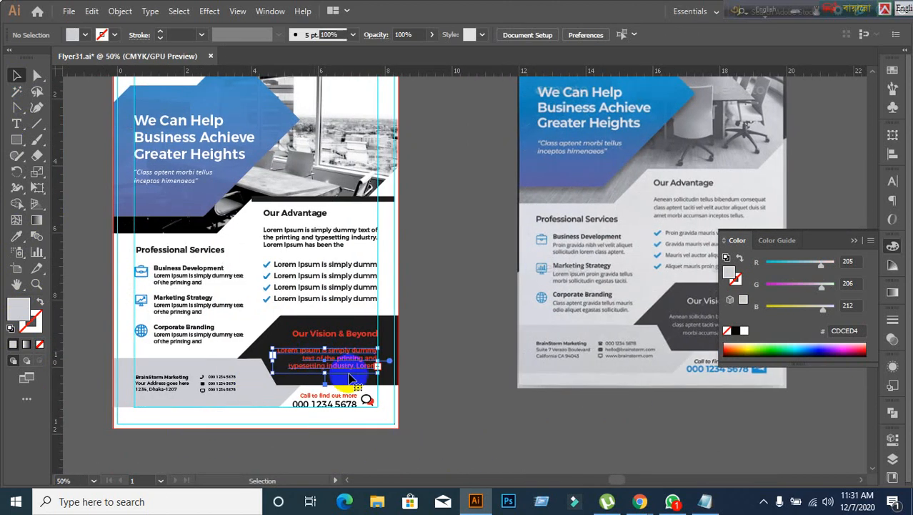
click(86, 36)
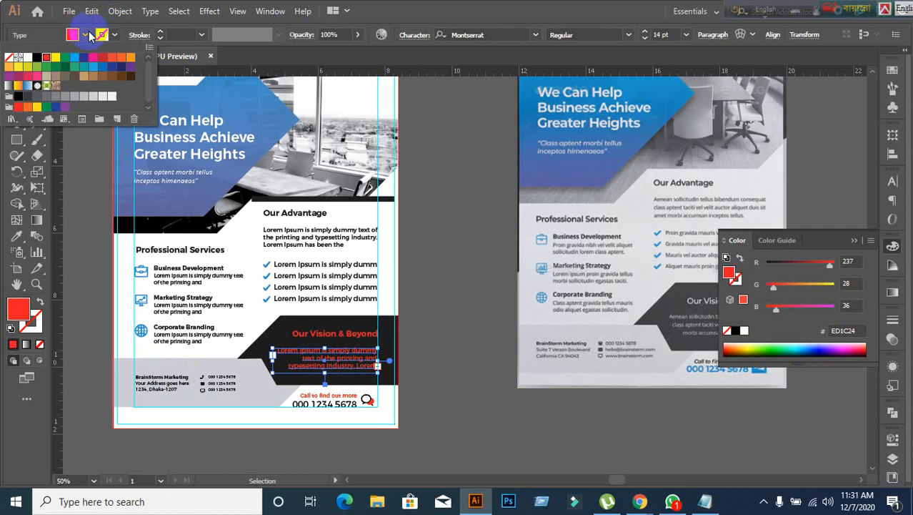
click(29, 63)
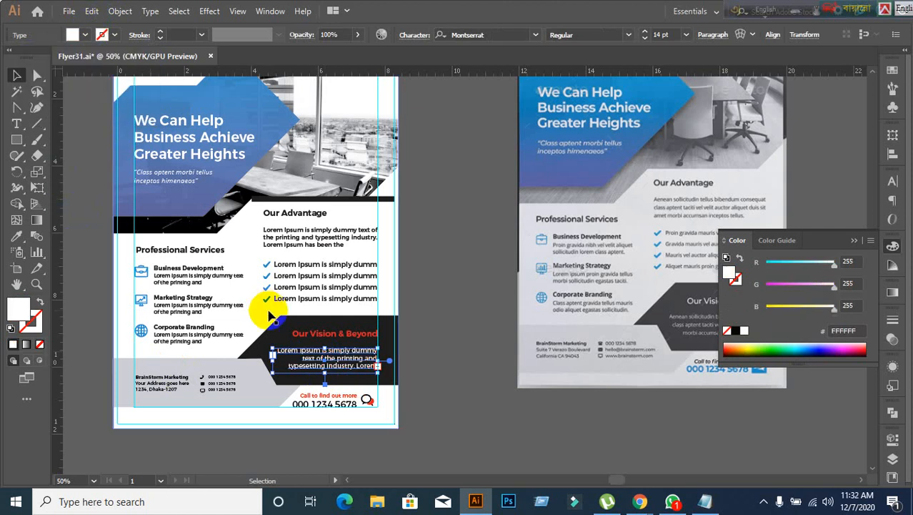
click(330, 336)
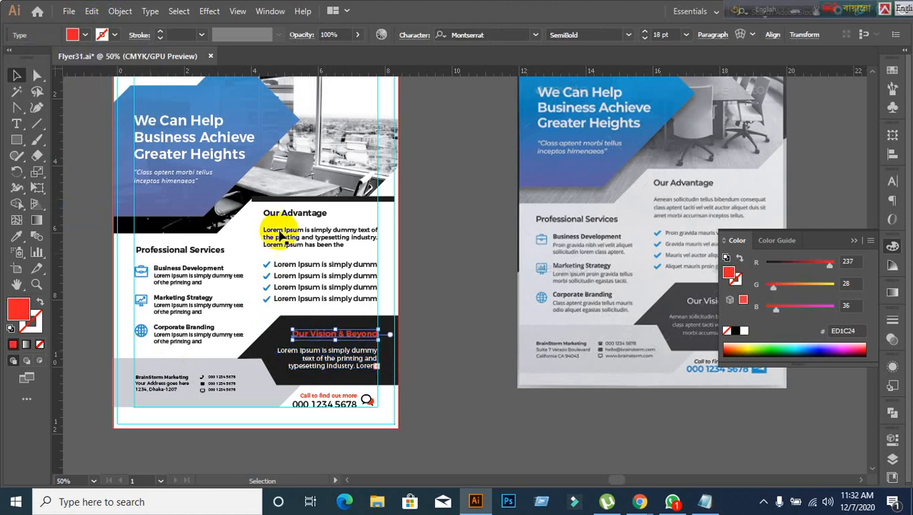
click(86, 35)
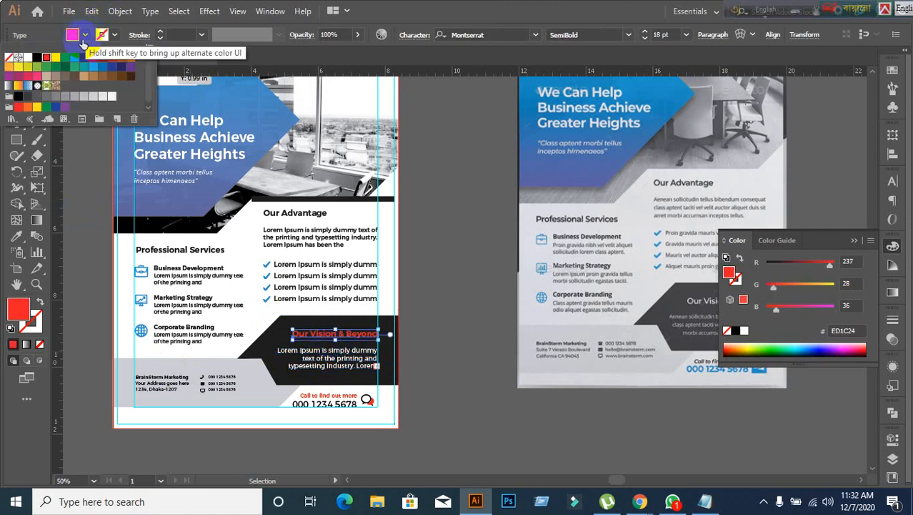
click(28, 57)
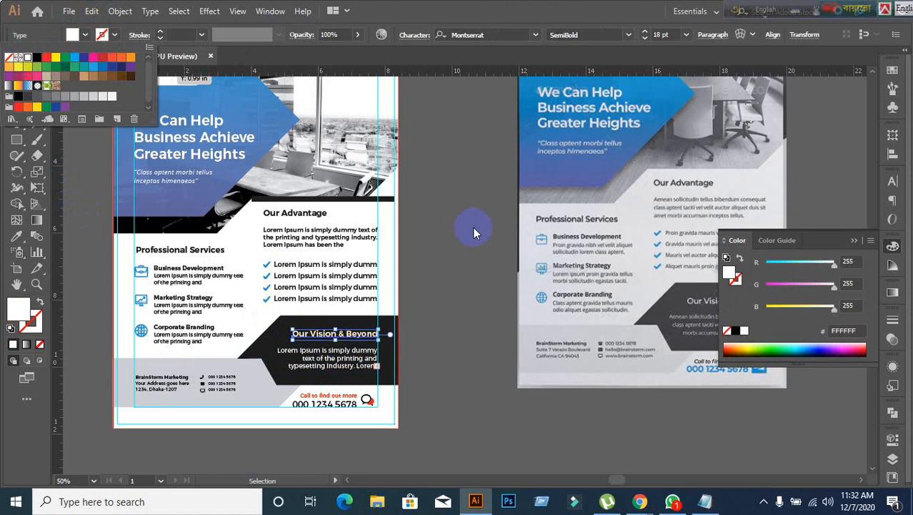
click(512, 345)
- Place a copy of the chat bubble icon on the empty canvas between the flyer and the reference design
key(ctrl+minus)
drag(524, 414, 475, 391)
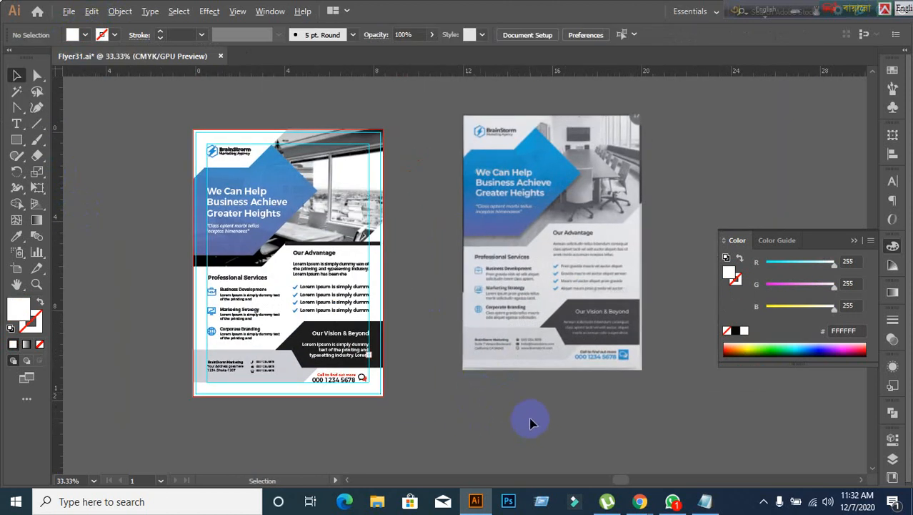
scroll(530, 424, up, 1)
drag(500, 421, 411, 383)
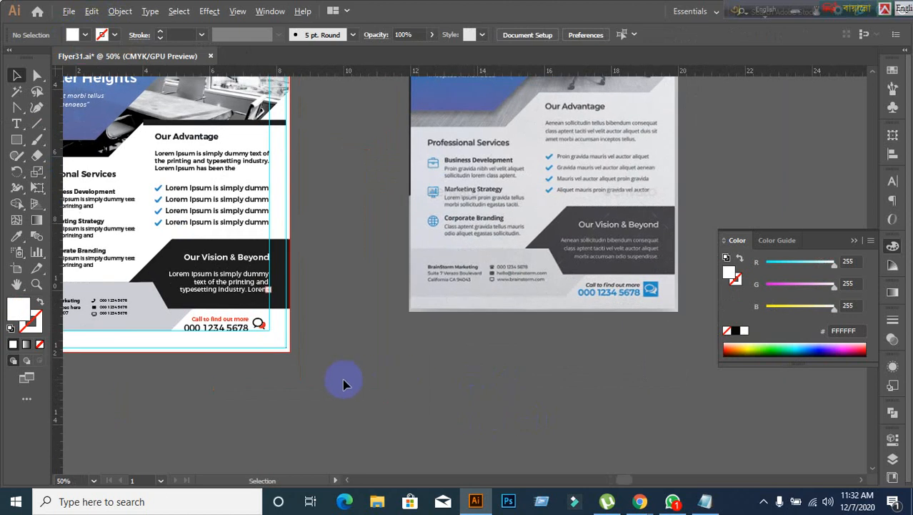
scroll(343, 384, up, 1)
drag(538, 363, 500, 337)
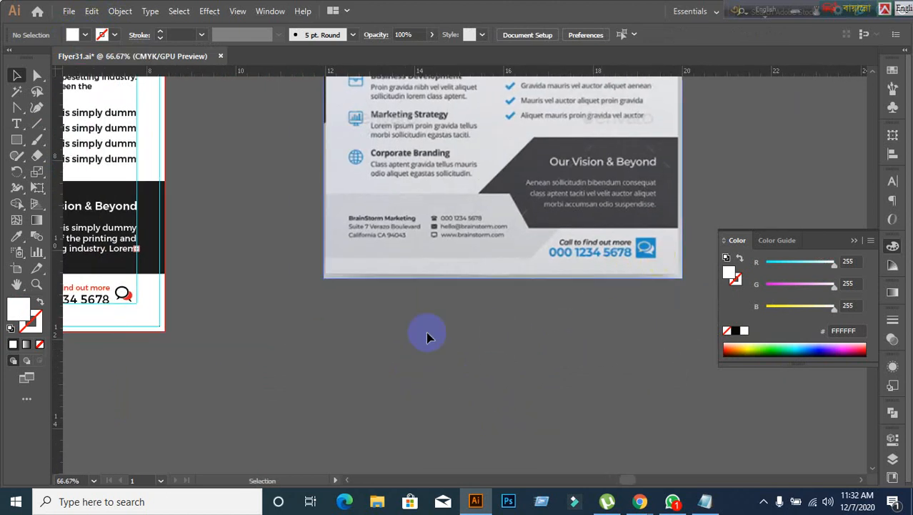
scroll(123, 366, up, 2)
scroll(135, 368, down, 1)
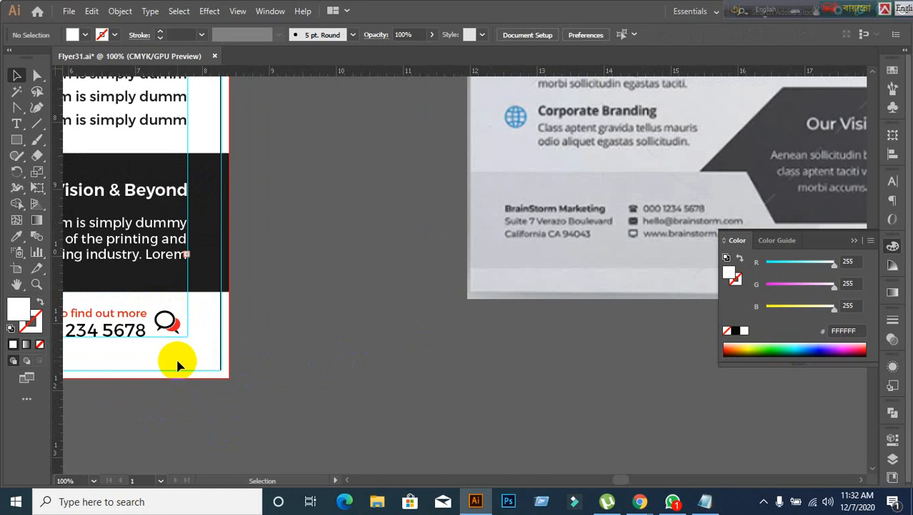
scroll(177, 362, up, 2)
drag(132, 242, 504, 302)
click(469, 367)
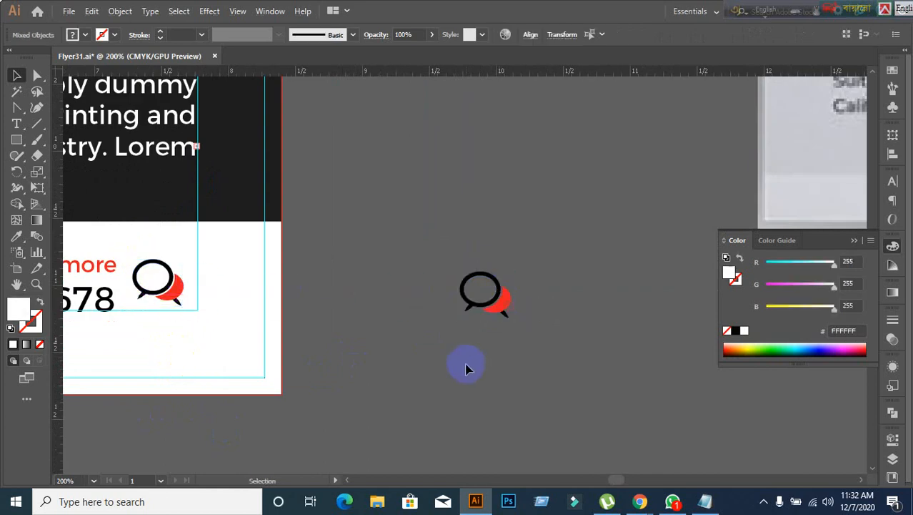
right_click(469, 302)
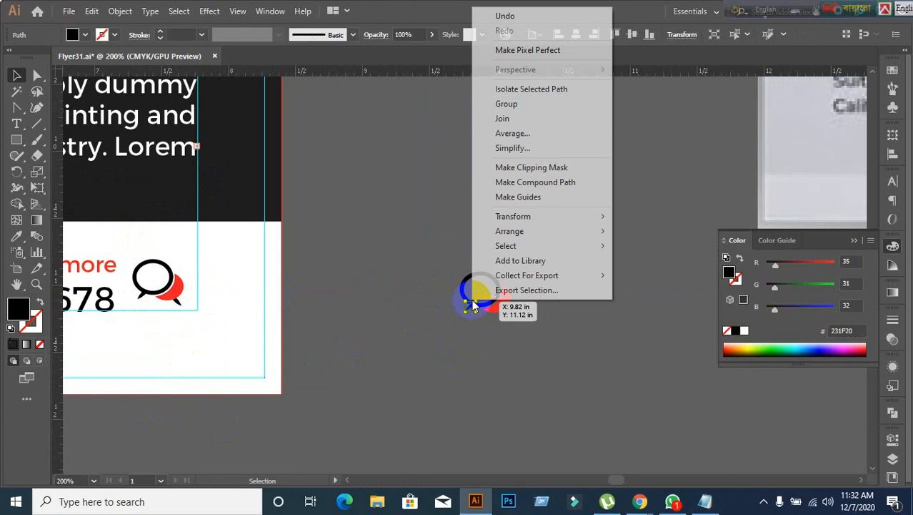
click(442, 288)
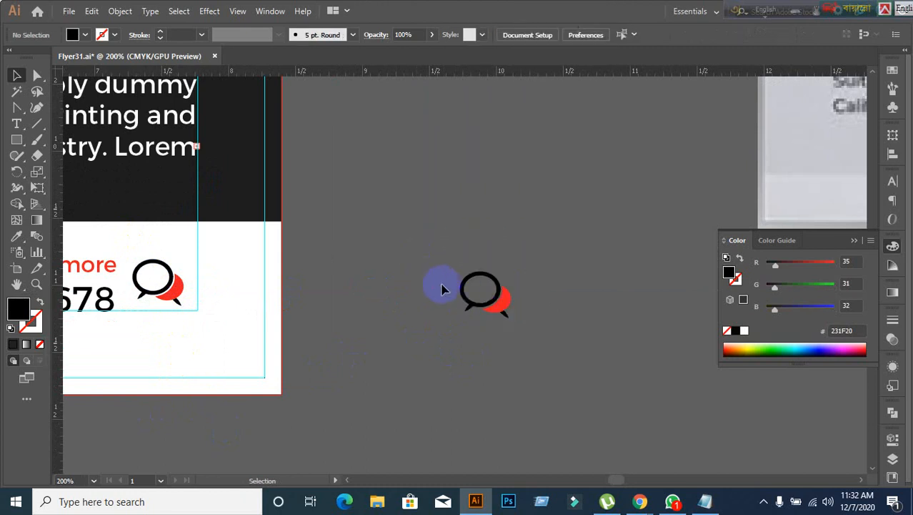
click(464, 295)
click(467, 348)
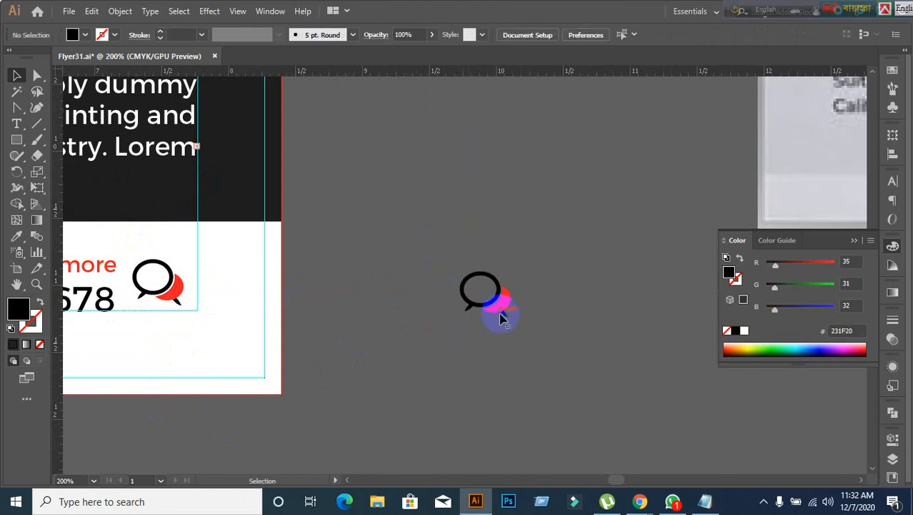
click(498, 314)
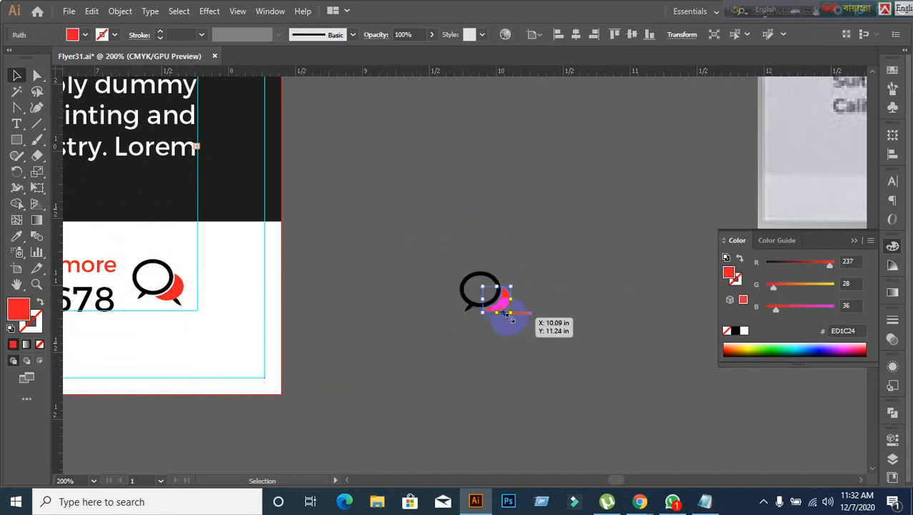
- Unite all parts of the copied chat icon into a compound shape with Pathfinder and expand it
drag(421, 257, 557, 392)
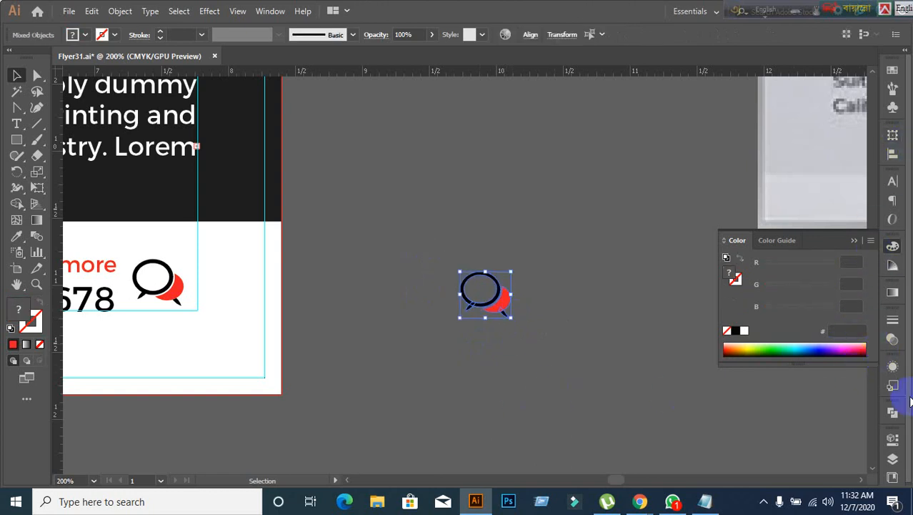
click(895, 414)
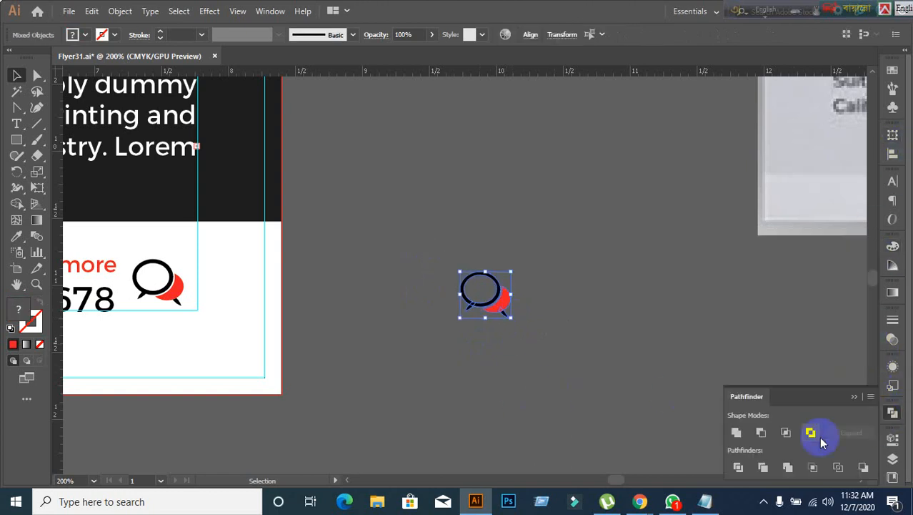
alt+click(737, 433)
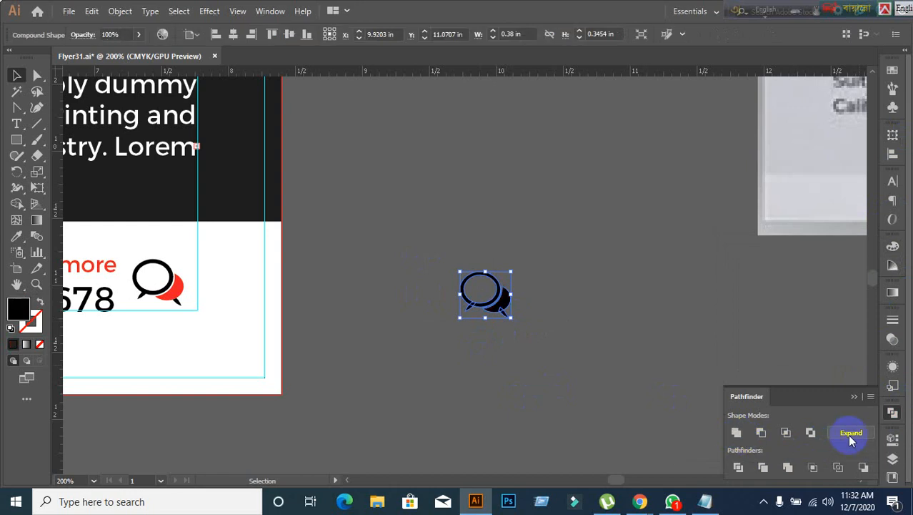
click(850, 433)
click(535, 414)
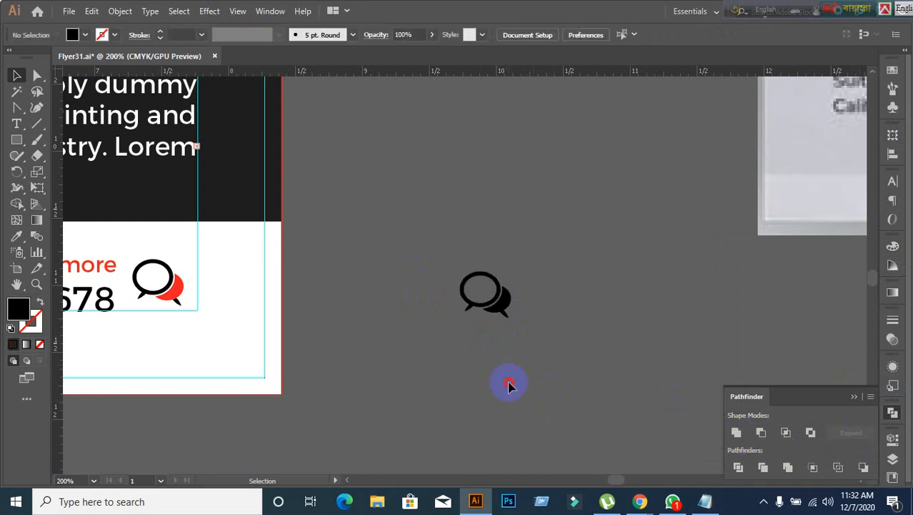
- Examine the chat icon beside the phone number in the reference flyer and compare it with the copied icon
scroll(619, 398, down, 1)
drag(616, 395, 500, 373)
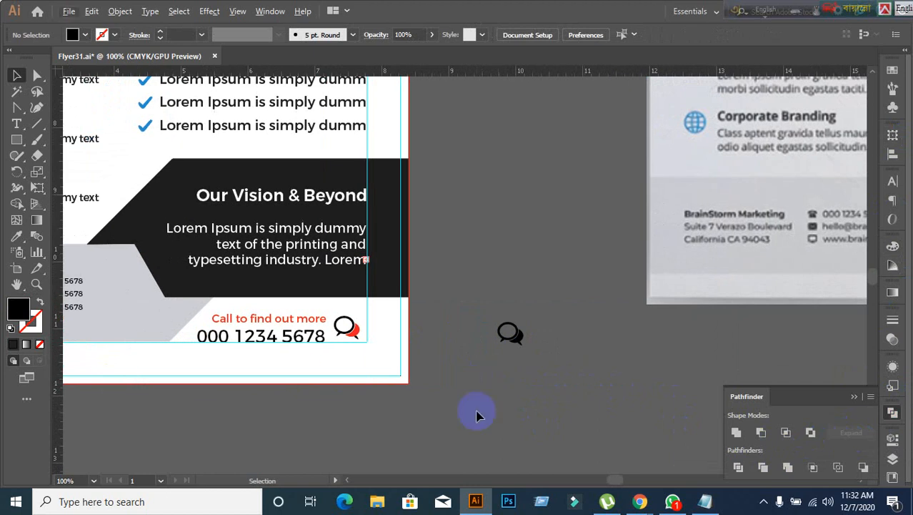
scroll(619, 391, down, 3)
drag(711, 401, 490, 349)
scroll(623, 343, up, 3)
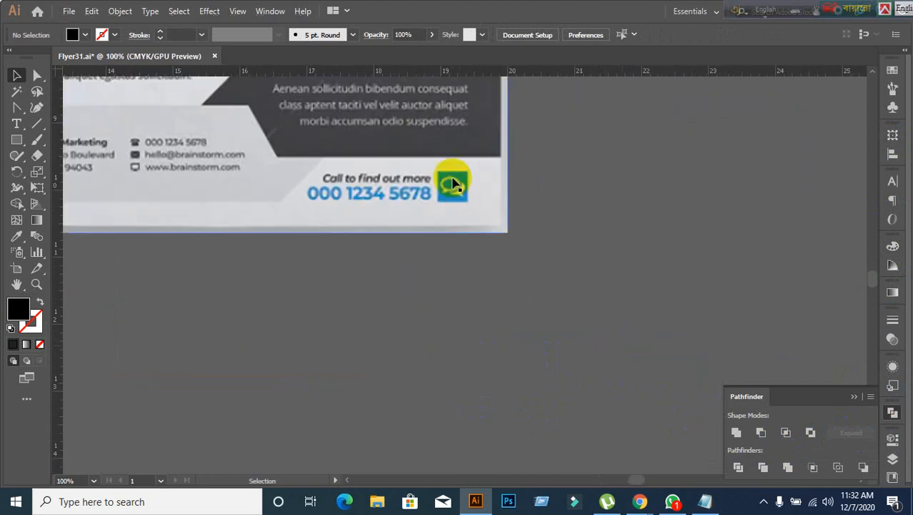
scroll(381, 337, down, 2)
drag(214, 376, 519, 426)
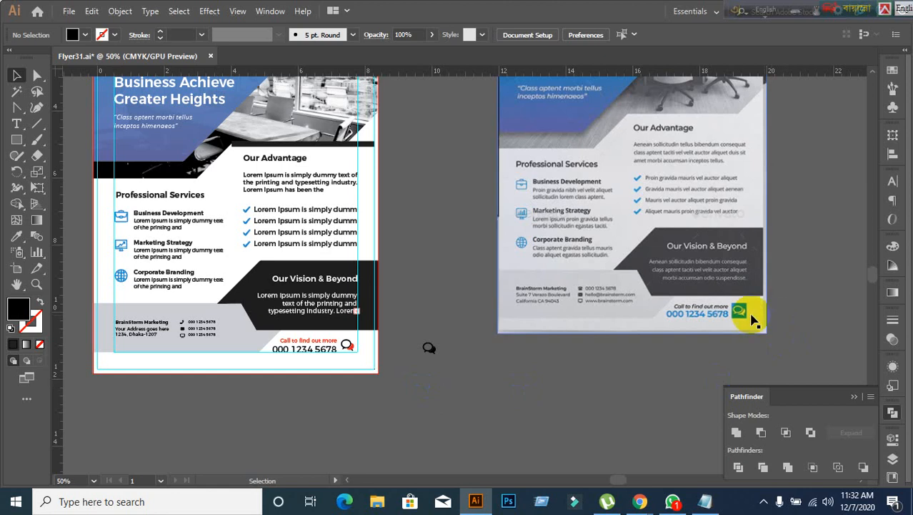
scroll(747, 310, up, 4)
scroll(736, 336, down, 3)
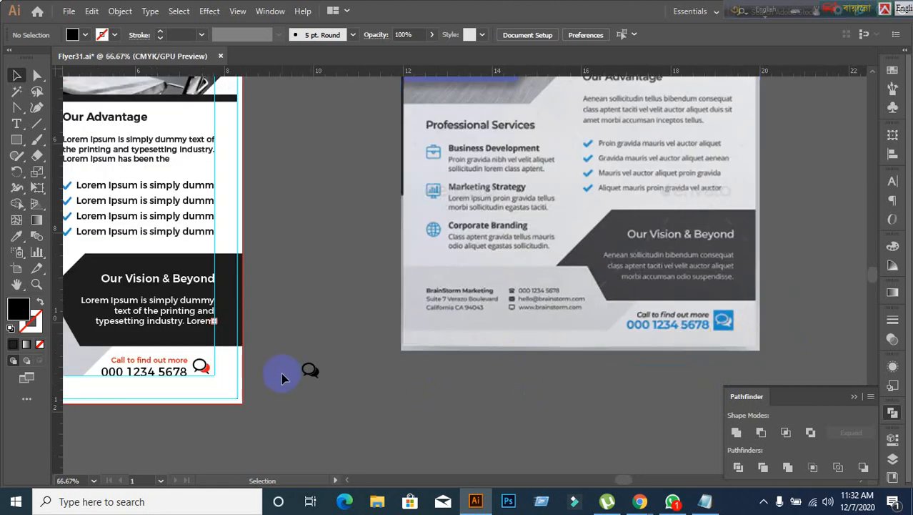
- Draw a square slightly larger than the copied chat icon, covering it completely
drag(282, 373, 352, 377)
scroll(387, 441, up, 1)
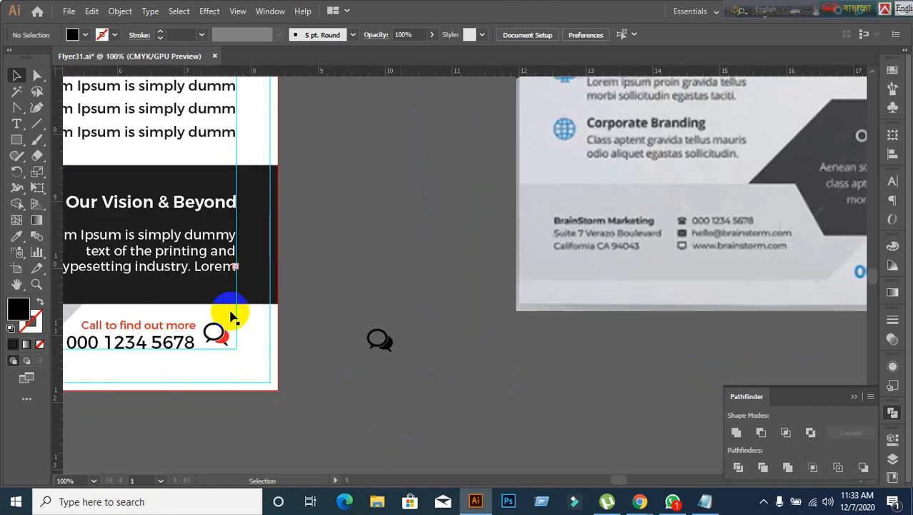
click(17, 139)
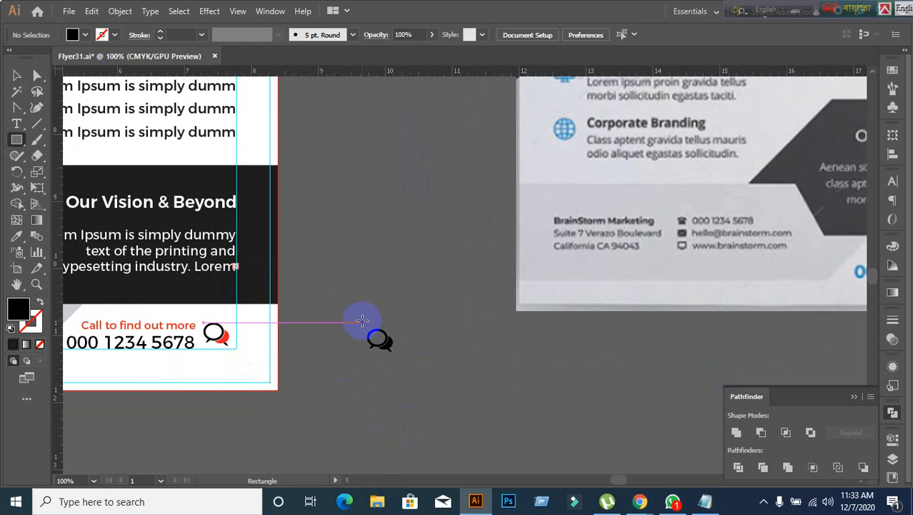
drag(363, 321, 400, 364)
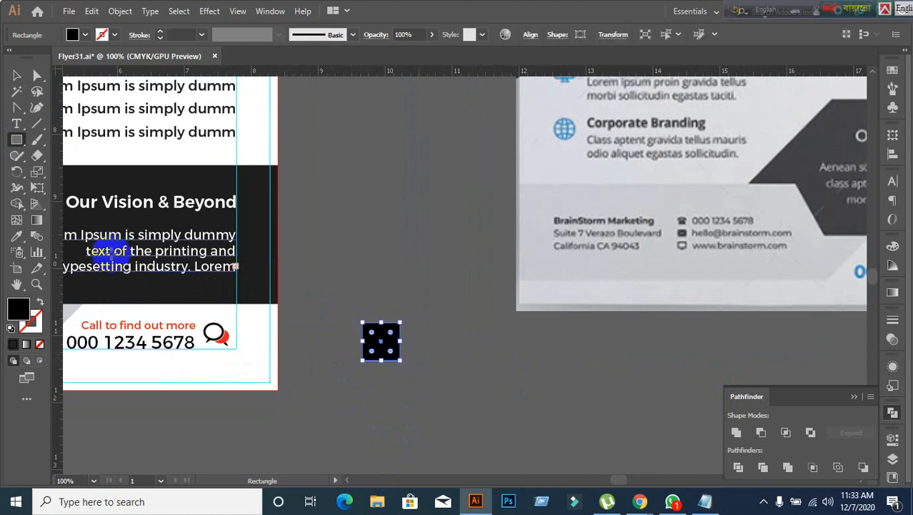
- Fill the square with the blue sampled from the flyer's checkmarks and arrange it behind the chat icon
click(91, 33)
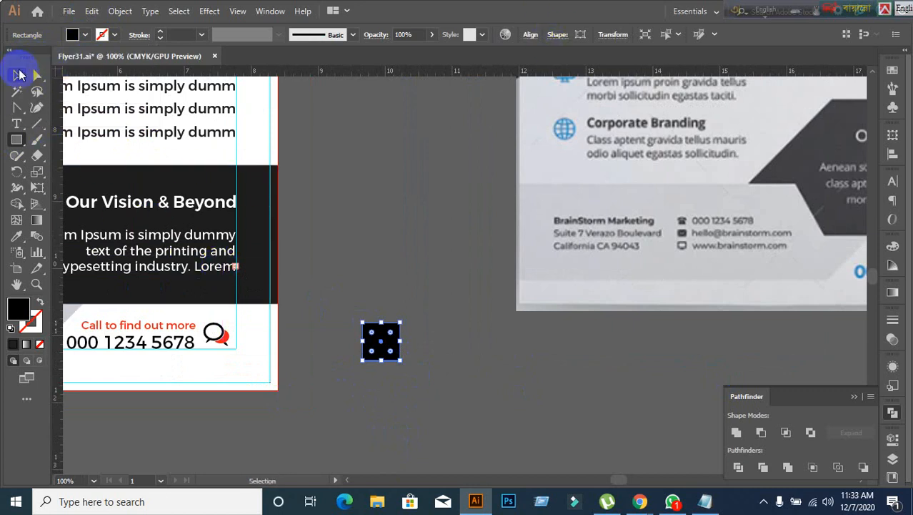
click(19, 74)
click(16, 236)
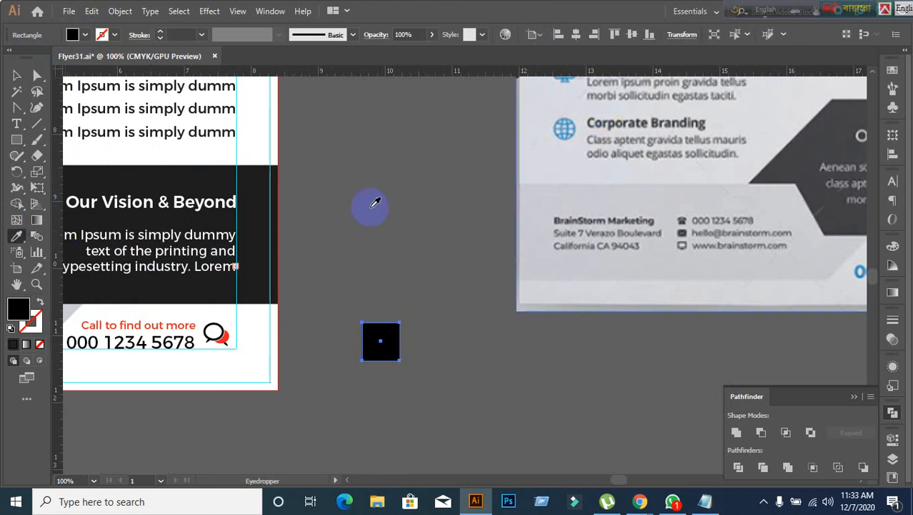
scroll(359, 211, down, 1)
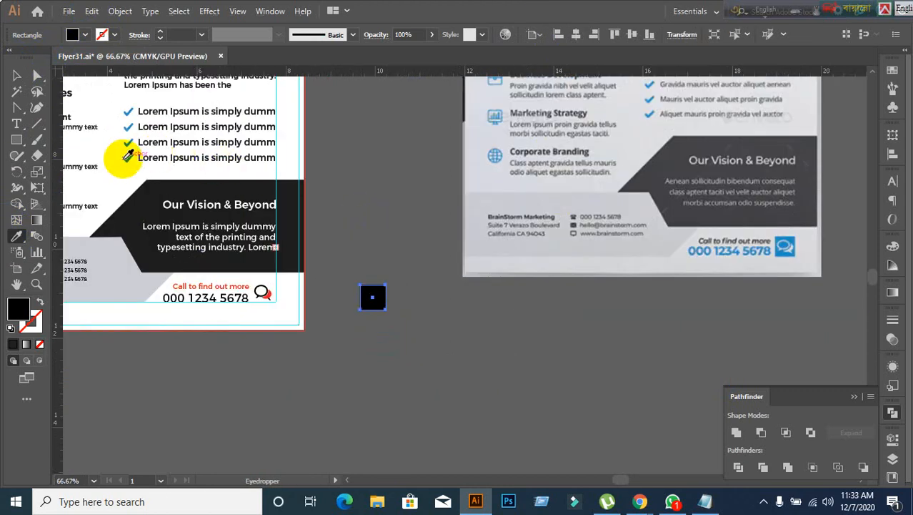
click(126, 157)
click(17, 75)
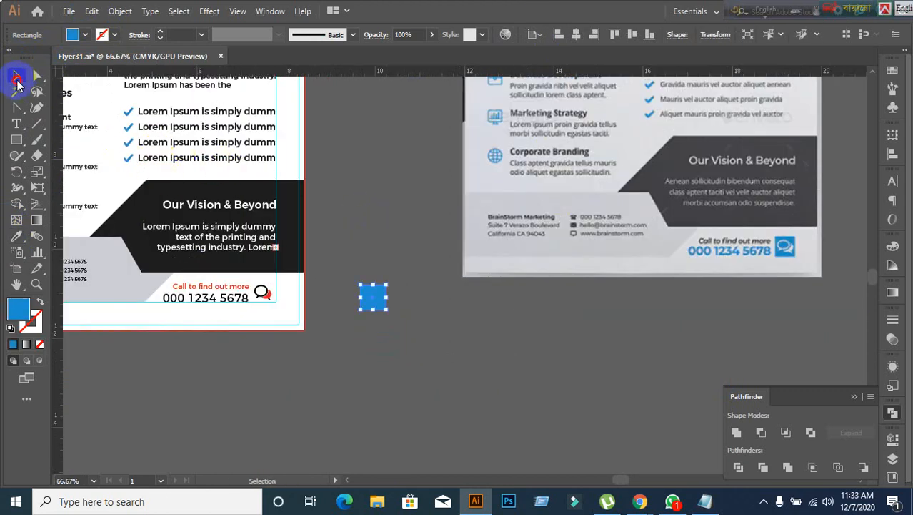
click(331, 441)
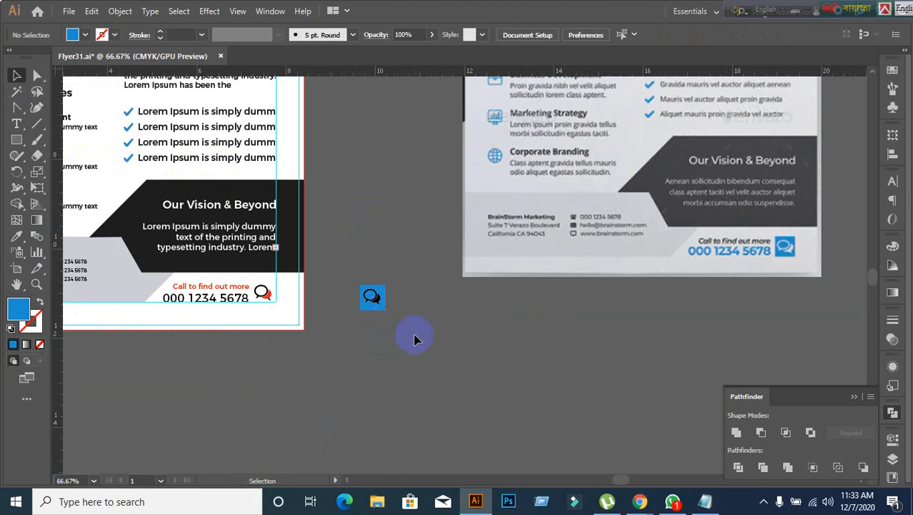
- Change the fill of the chat icon on the blue square to white
scroll(412, 331, up, 1)
scroll(411, 330, down, 1)
scroll(395, 318, up, 2)
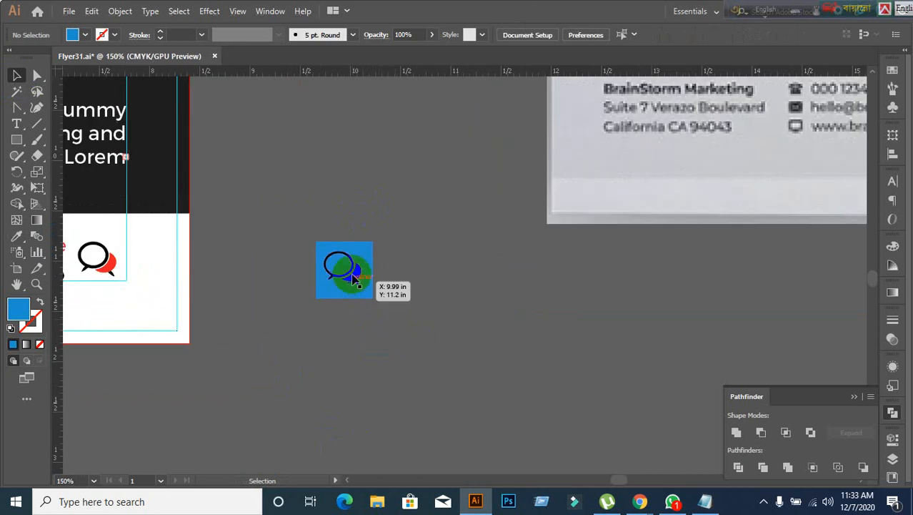
click(355, 278)
click(85, 34)
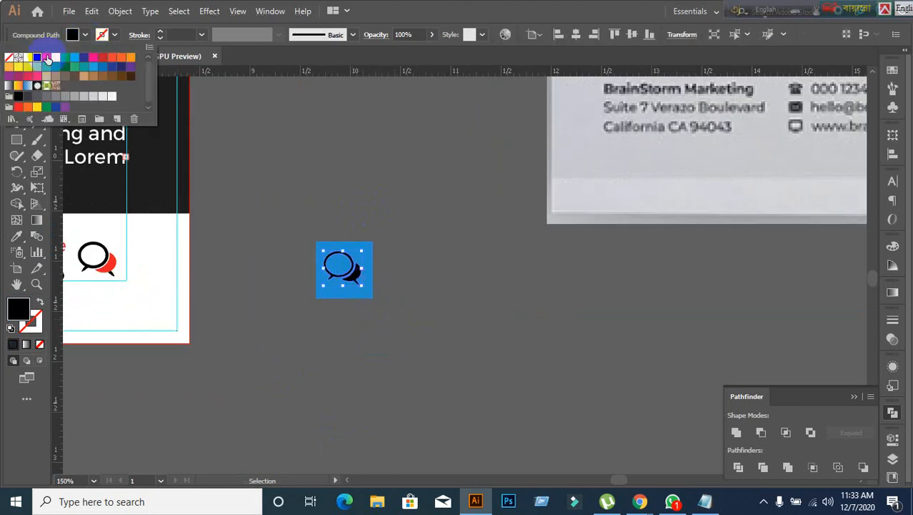
click(23, 59)
click(405, 411)
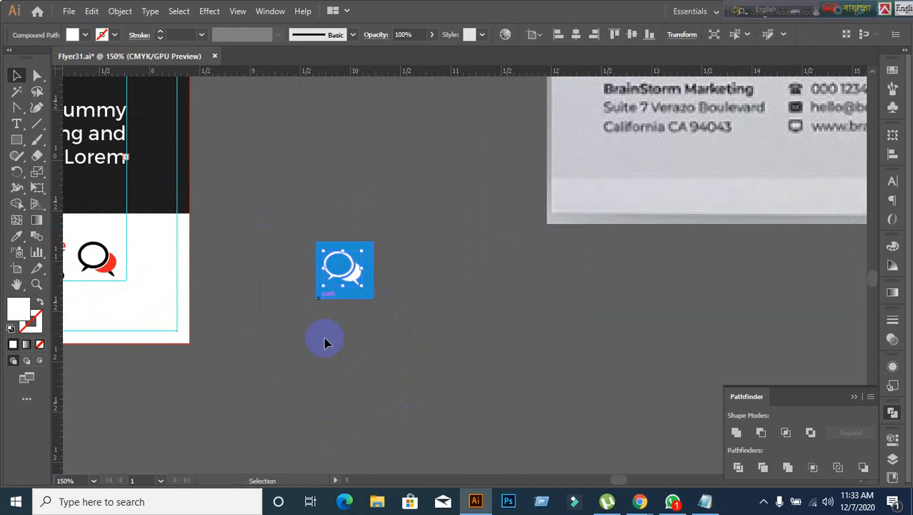
click(326, 344)
- Align the white chat icon and the blue square to the selection, centering them on each other horizontally
drag(269, 226, 410, 334)
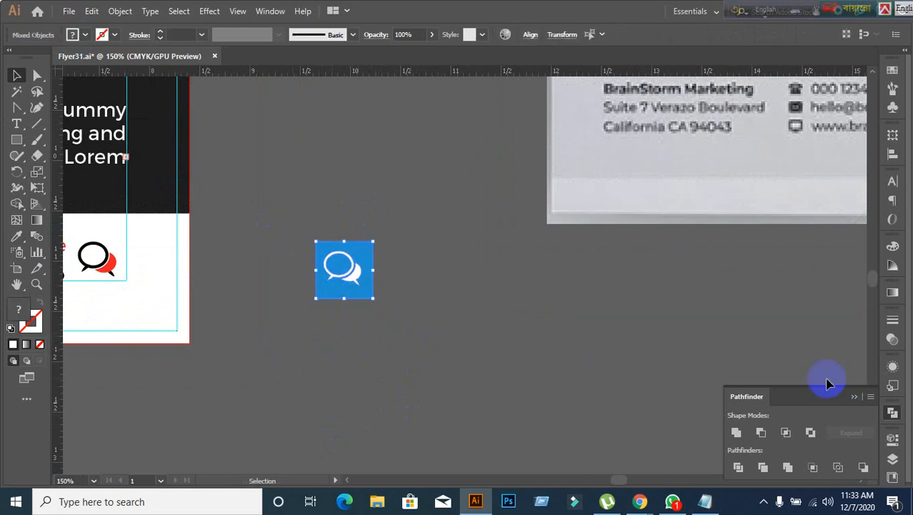
click(893, 154)
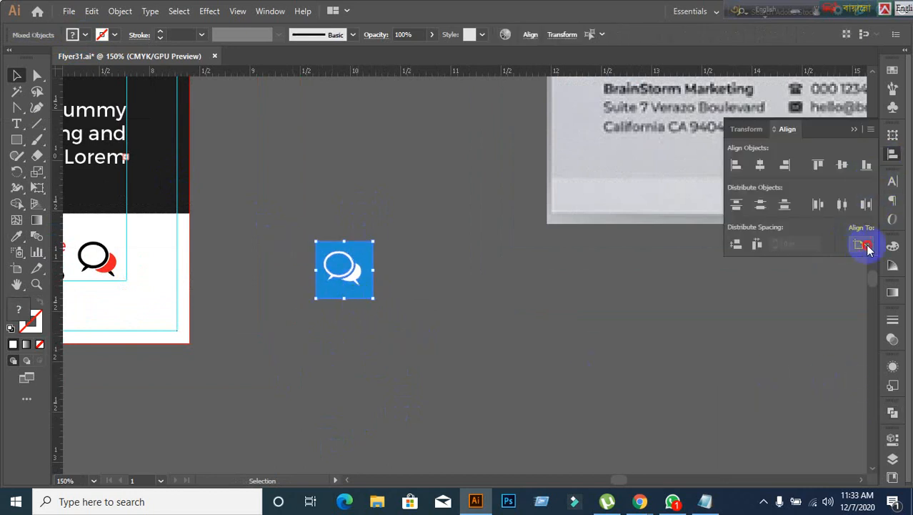
click(866, 246)
click(849, 258)
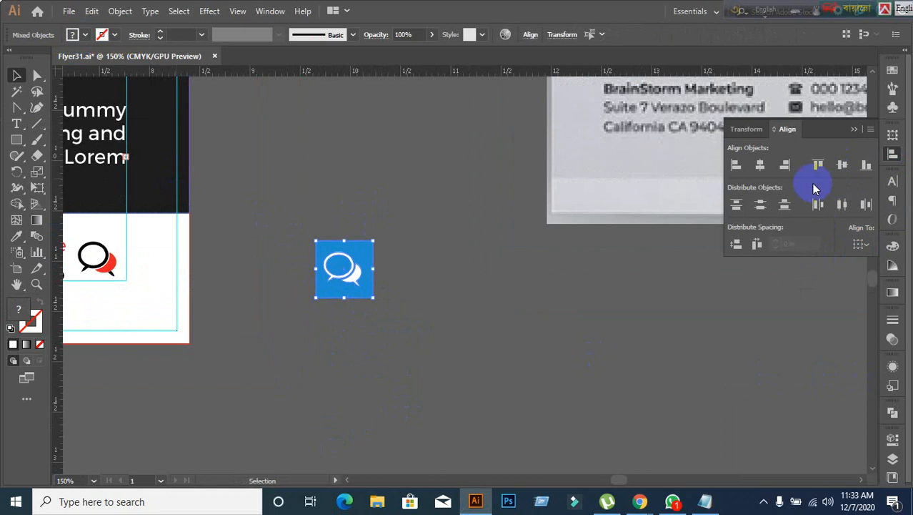
click(760, 164)
click(384, 384)
scroll(383, 386, down, 2)
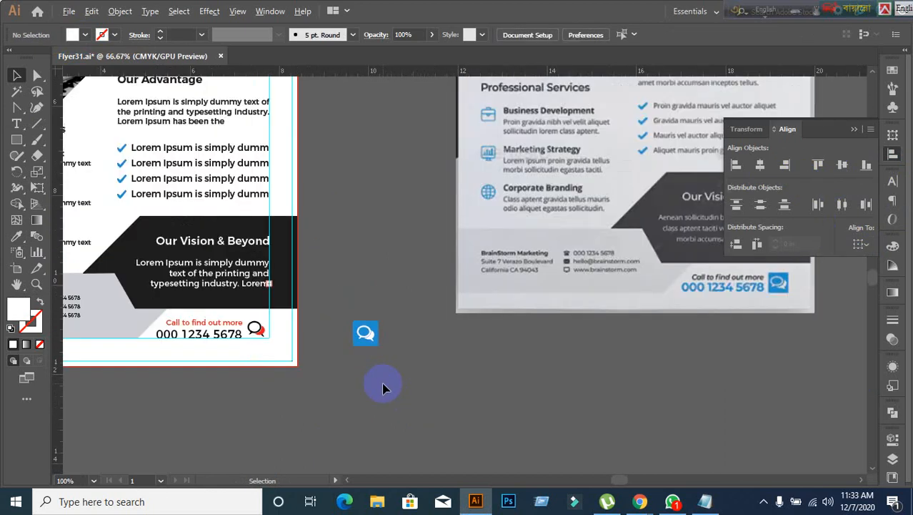
- Group the white chat icon with its blue square
scroll(365, 377, up, 1)
click(355, 304)
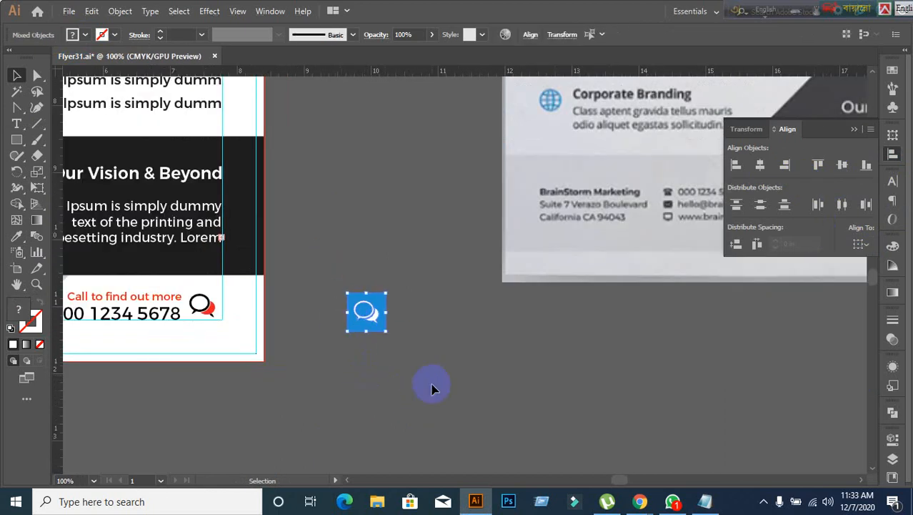
click(397, 379)
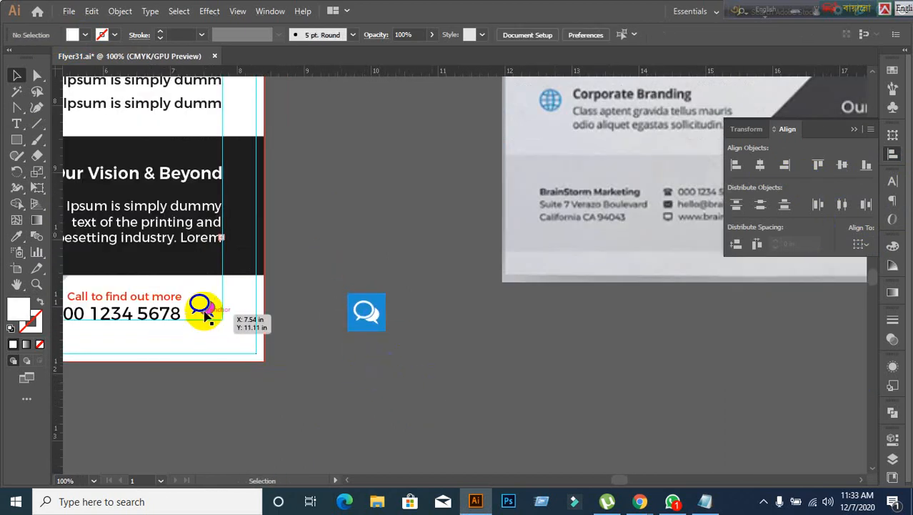
click(367, 310)
scroll(476, 377, down, 2)
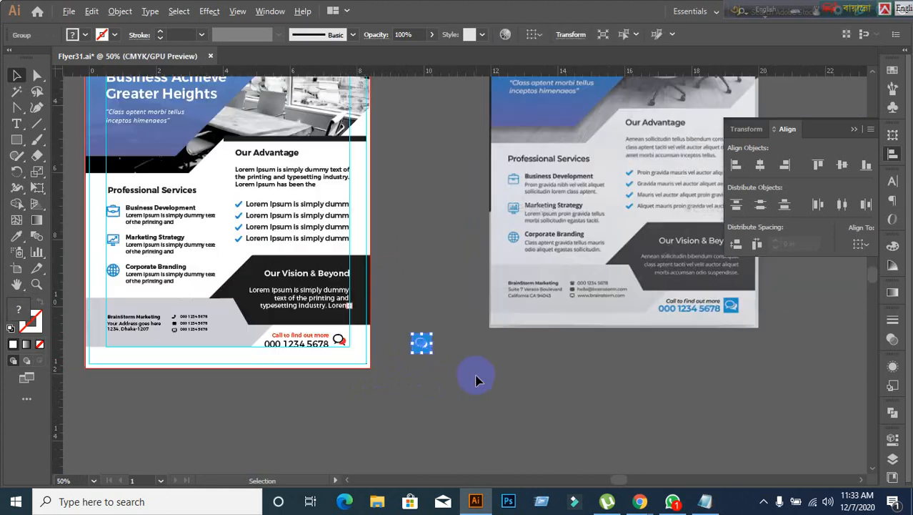
scroll(477, 381, up, 2)
- Move the old black-and-red chat icon from beside the phone number onto the empty canvas outside the flyer
click(204, 306)
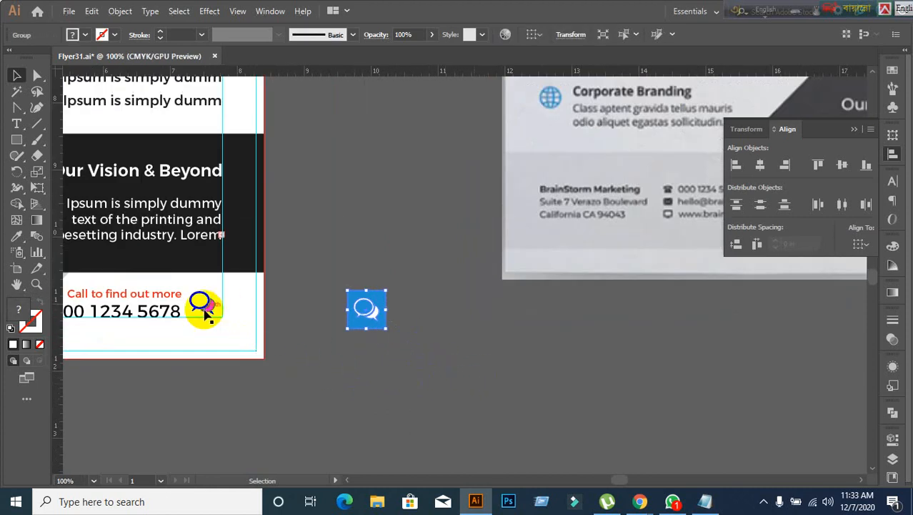
click(190, 292)
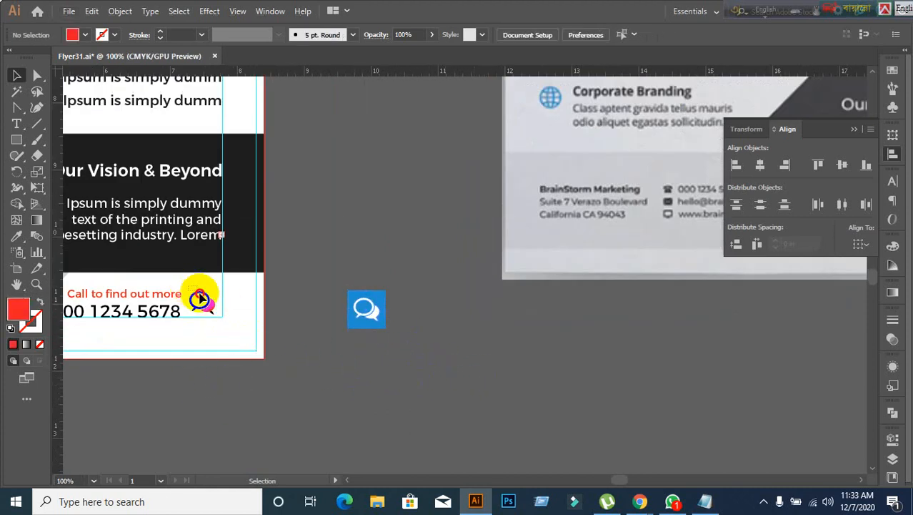
drag(198, 300, 486, 383)
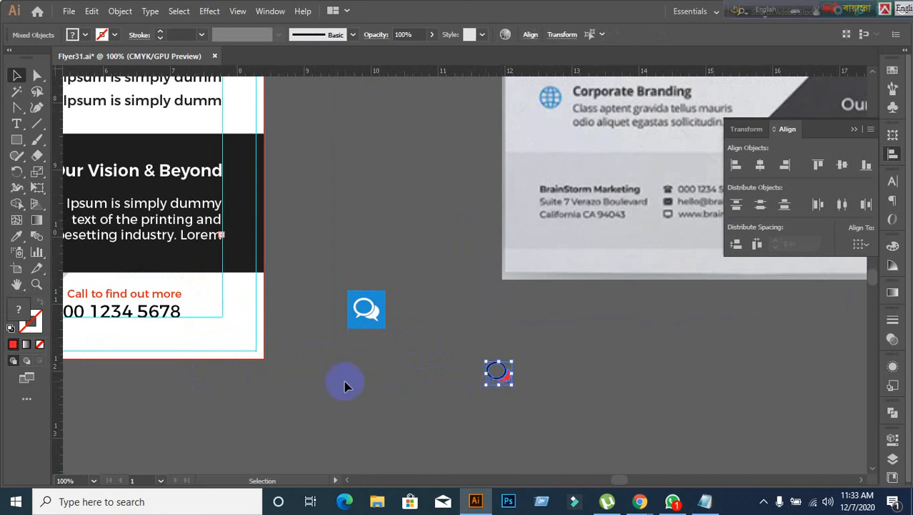
- Place the grouped blue chat icon beside the phone number and scale it down proportionally
drag(368, 312, 213, 320)
scroll(169, 345, up, 2)
drag(174, 350, 296, 406)
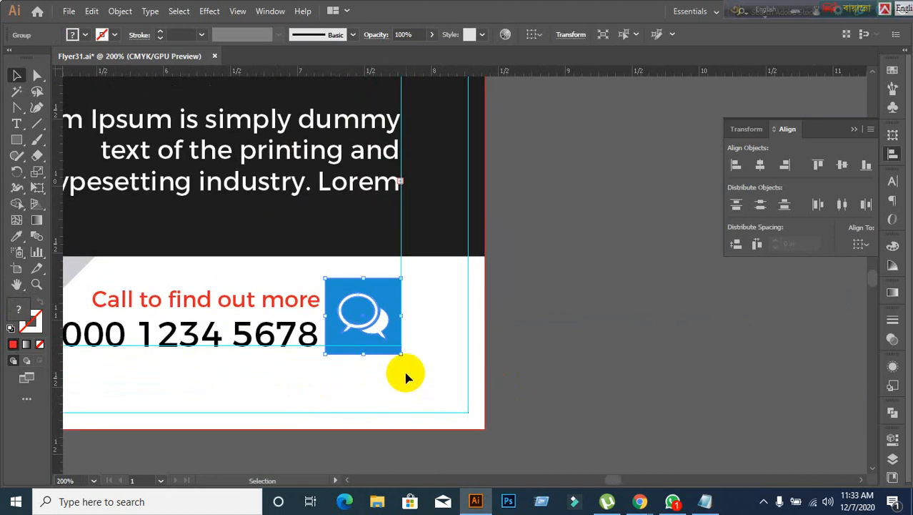
drag(402, 354, 374, 328)
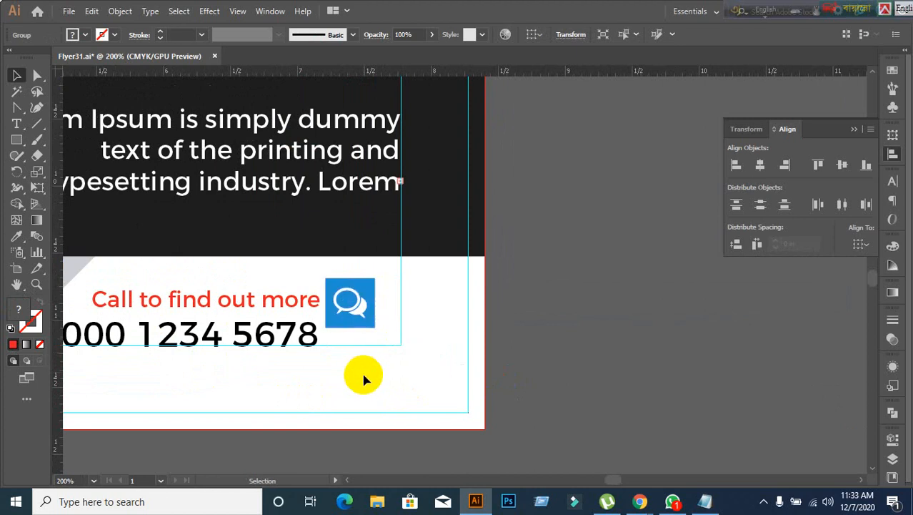
click(363, 379)
- Enlarge the blue chat icon slightly to fit between the call-to-action text and the flyer's inner margin guide, as in the reference
scroll(363, 379, down, 1)
scroll(343, 386, down, 2)
drag(363, 280, 402, 255)
scroll(445, 348, down, 3)
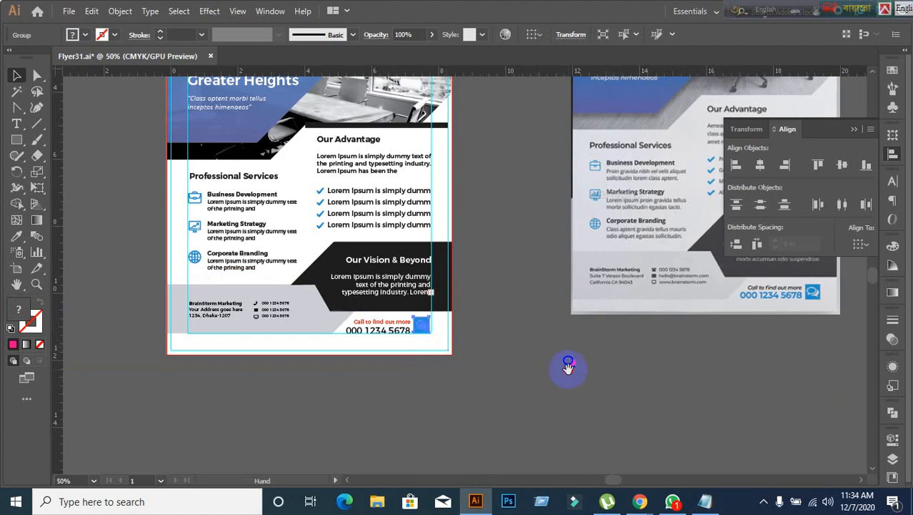
drag(568, 366, 480, 358)
scroll(272, 375, up, 2)
click(348, 379)
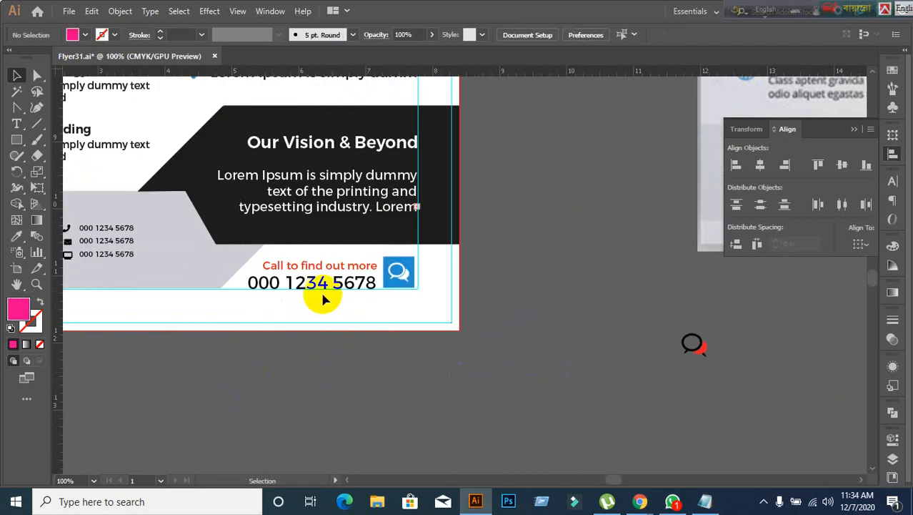
click(323, 291)
shift+click(323, 266)
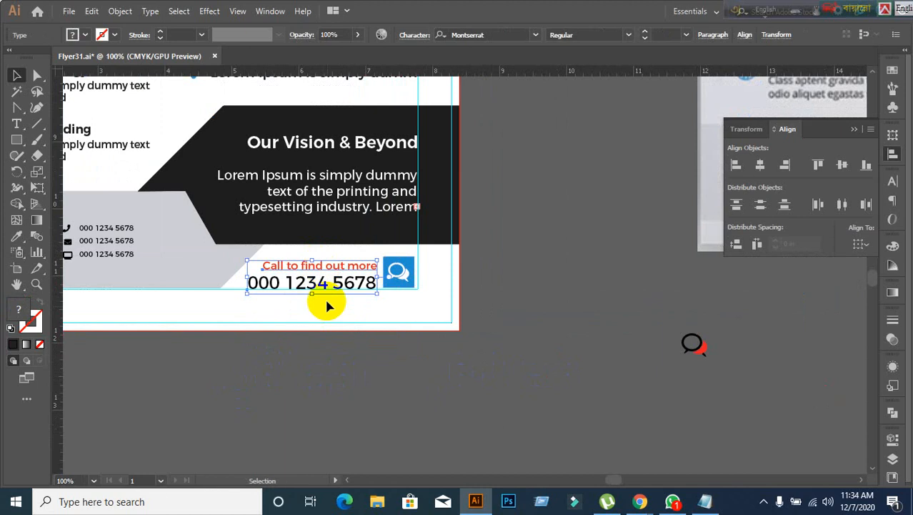
click(414, 392)
scroll(415, 393, down, 2)
scroll(346, 363, up, 2)
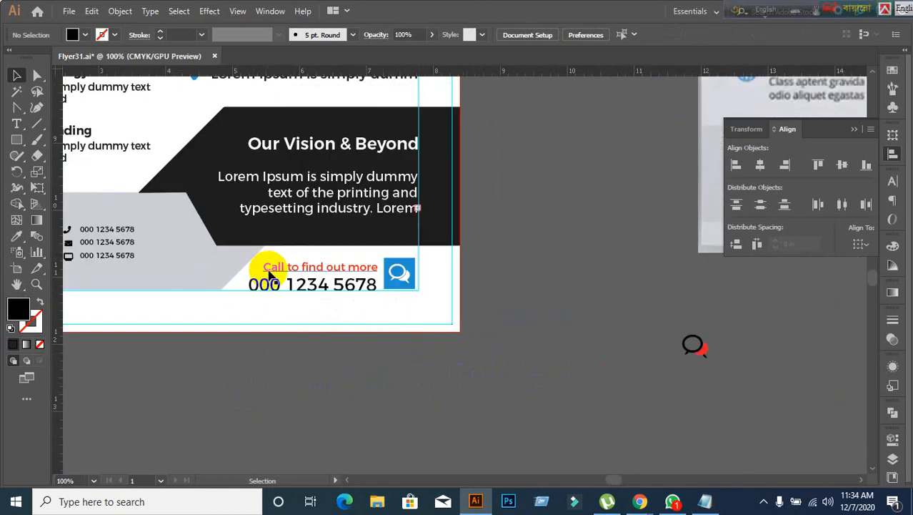
- Recolor the "Call to find out more" text with the dark color sampled from the "Our Vision & Beyond" panel
click(270, 273)
click(17, 235)
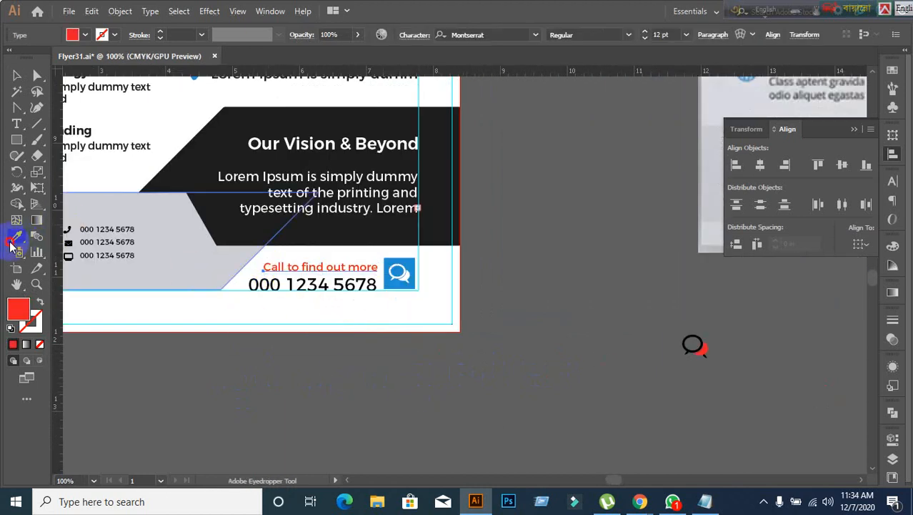
scroll(332, 273, down, 2)
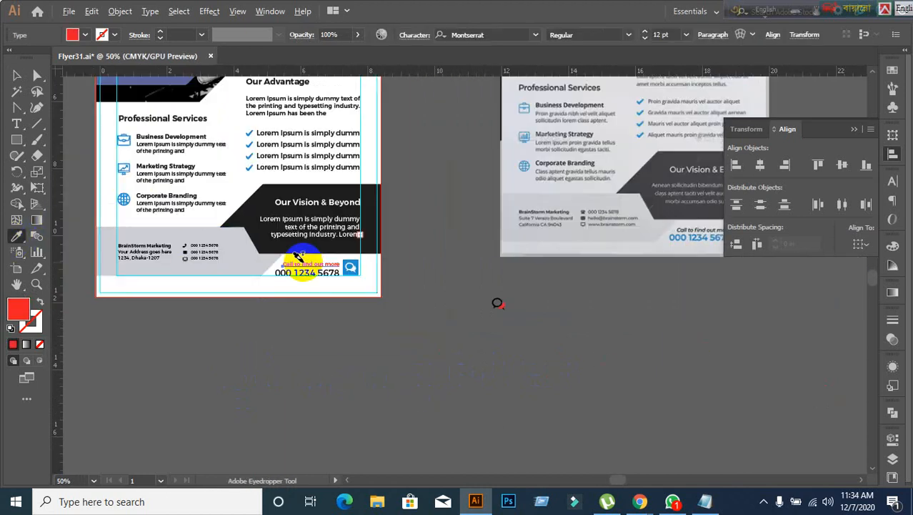
scroll(298, 256, up, 1)
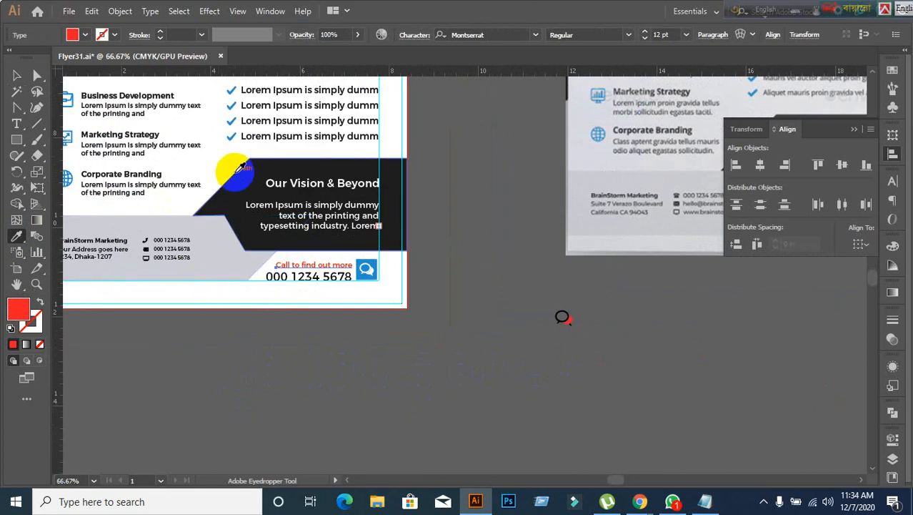
click(282, 196)
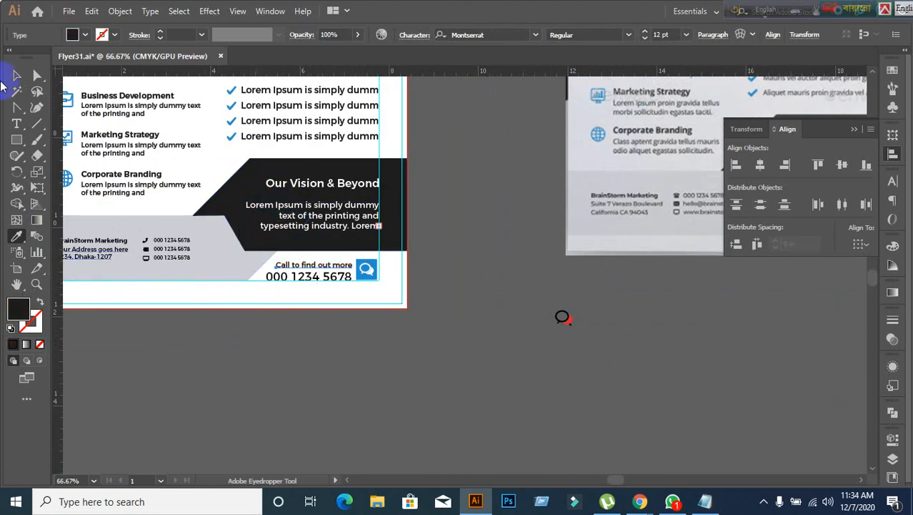
click(16, 76)
- Recolor the large phone number below "Call to find out more" with the blue sampled from the chat icon's square
scroll(318, 346, up, 2)
scroll(319, 347, down, 3)
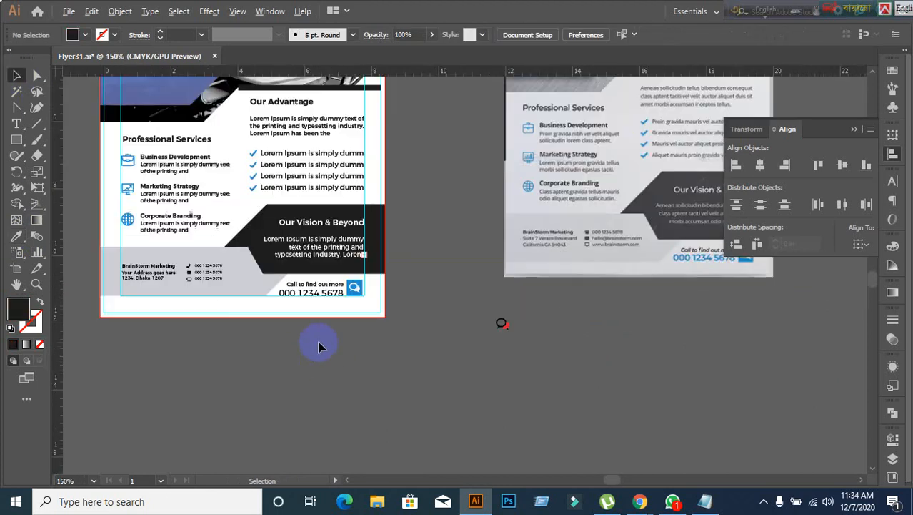
scroll(322, 347, up, 1)
click(297, 279)
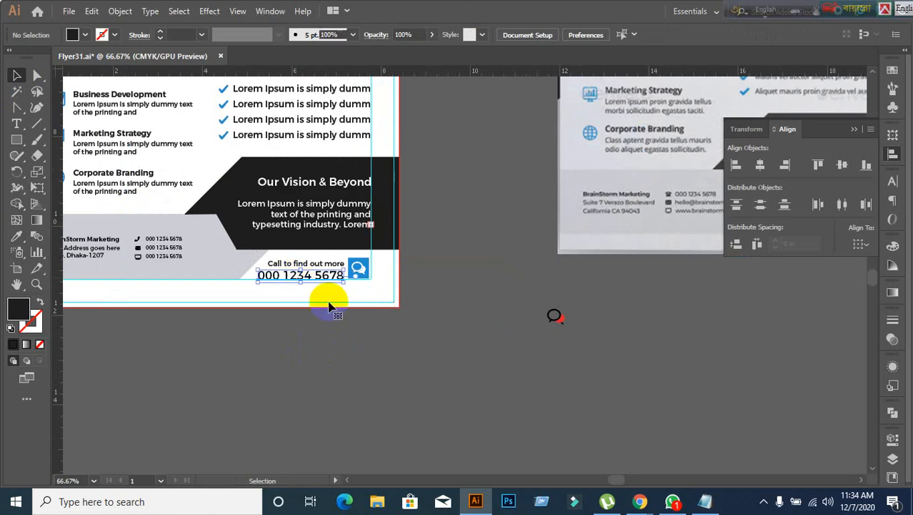
click(17, 239)
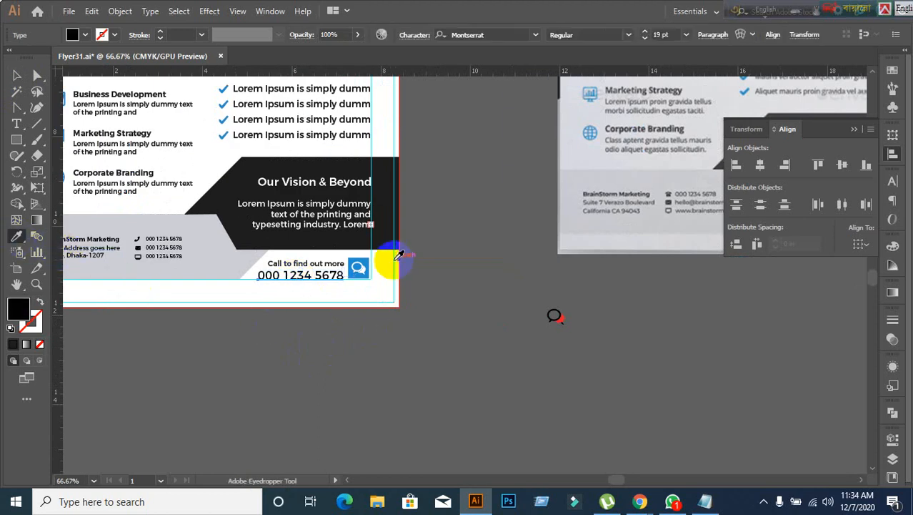
click(363, 261)
click(16, 75)
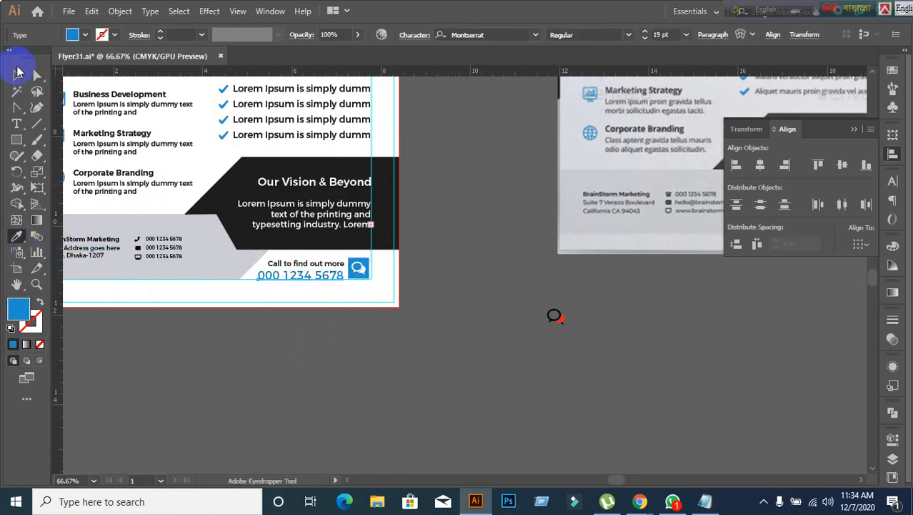
click(323, 363)
- Compare the whole recreated flyer with the reference flyer, checking the layout, photo and contact area
alt+scroll(326, 365, down, 2)
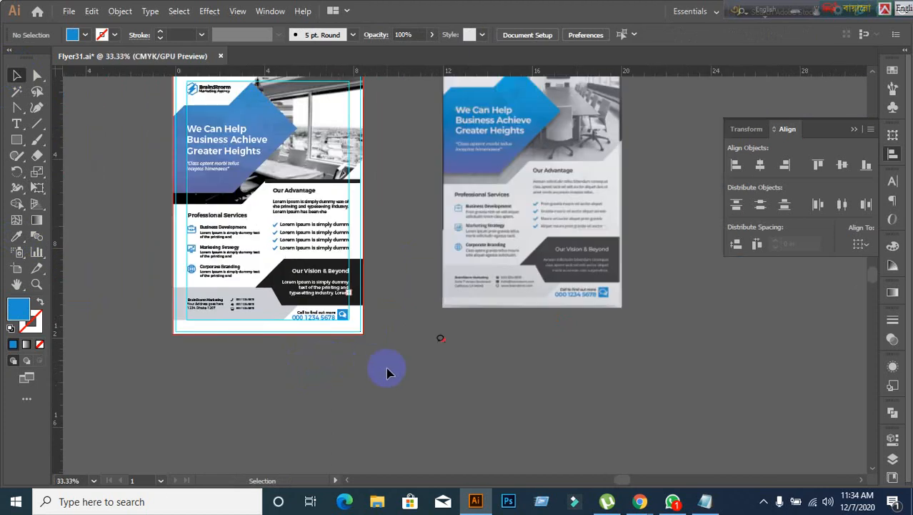
scroll(386, 372, up, 2)
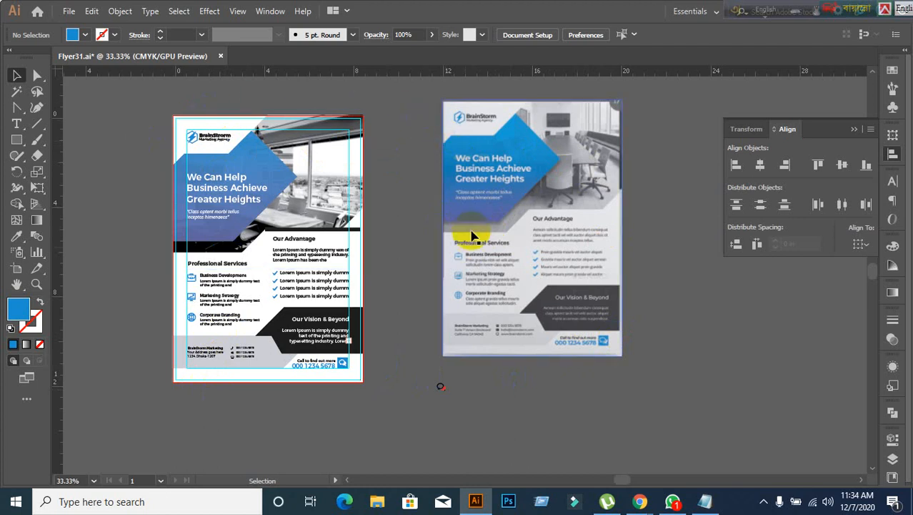
scroll(255, 391, up, 3)
scroll(531, 384, down, 1)
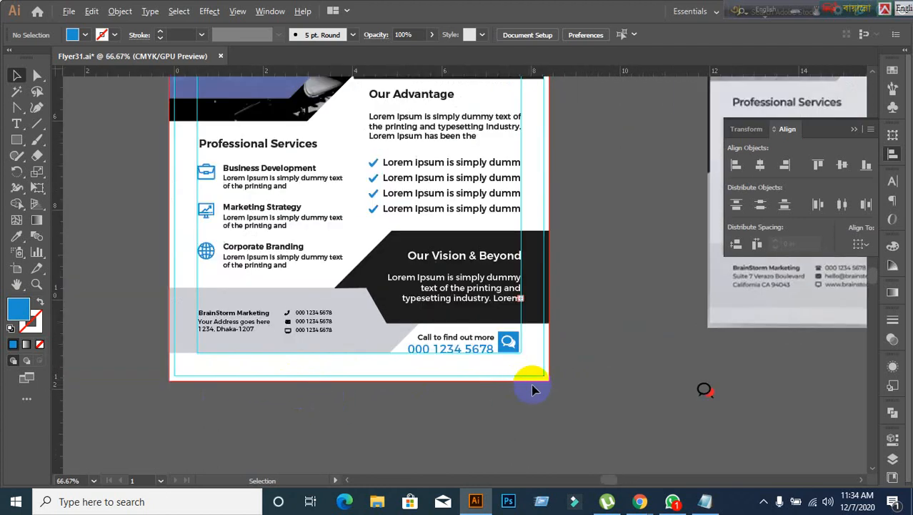
scroll(532, 389, down, 2)
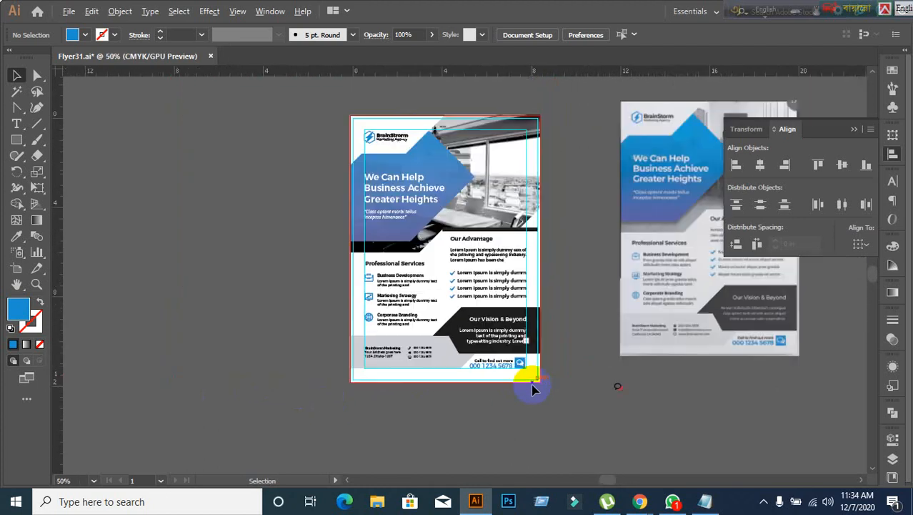
drag(534, 388, 398, 393)
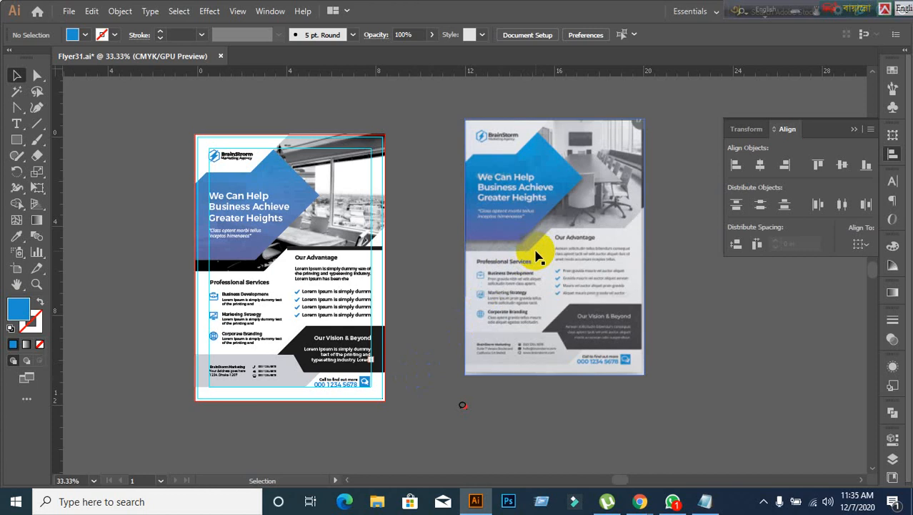
click(758, 332)
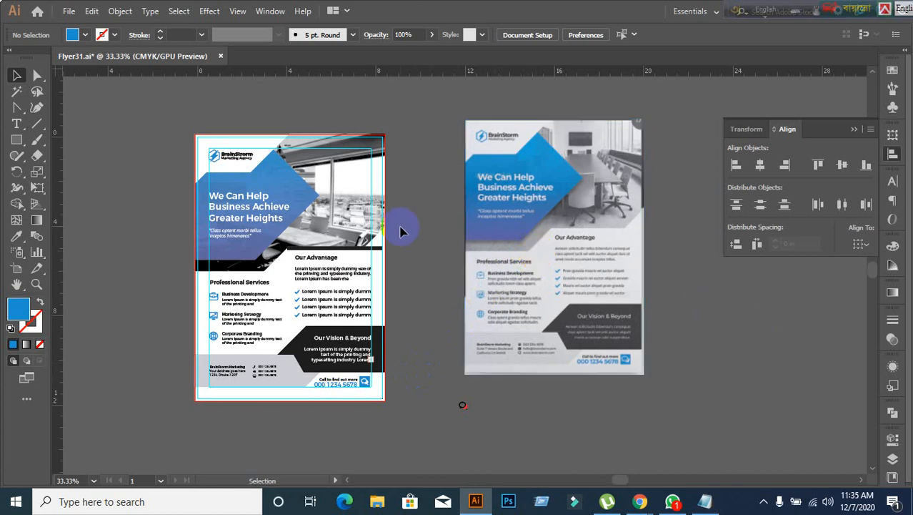
- Try moving the clipped office photo away from the flyer's header and undo the move
drag(357, 210, 450, 151)
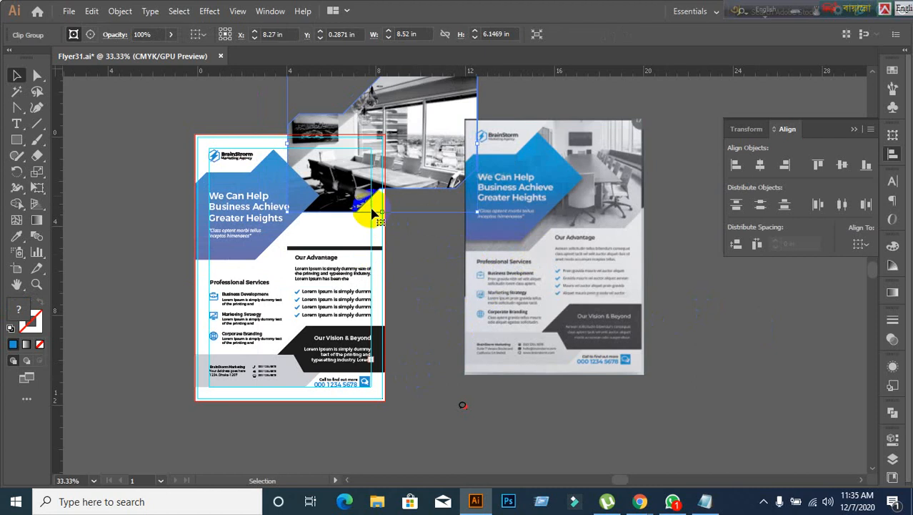
key(ctrl+z)
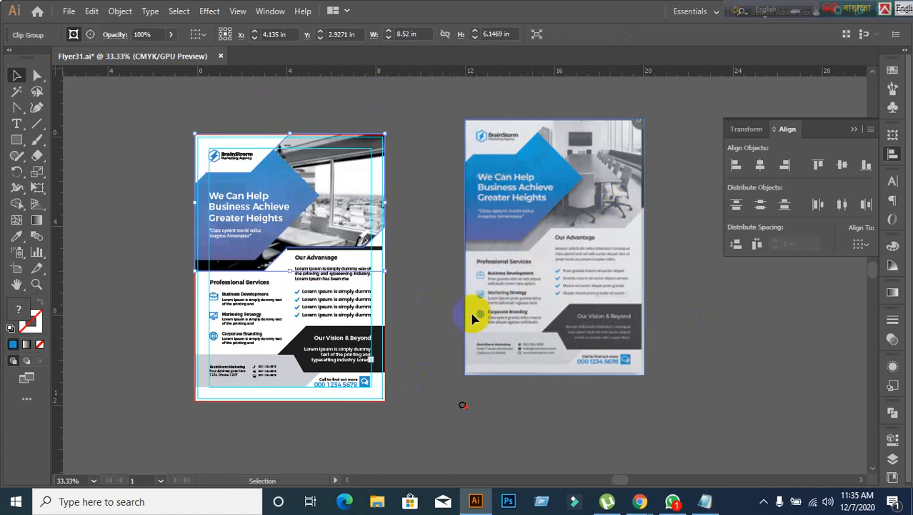
click(437, 419)
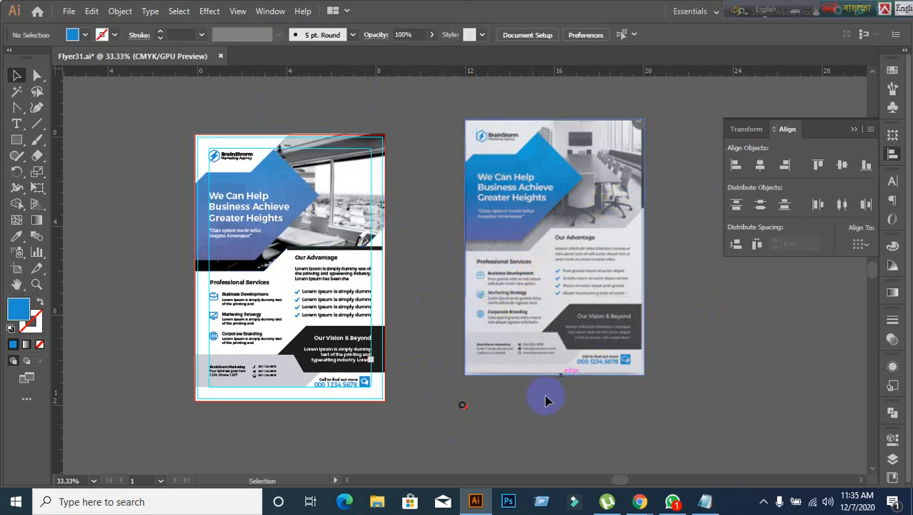
- Examine the text sections of the reference flyer around "Our Advantage" and "Professional Services"
scroll(643, 268, up, 3)
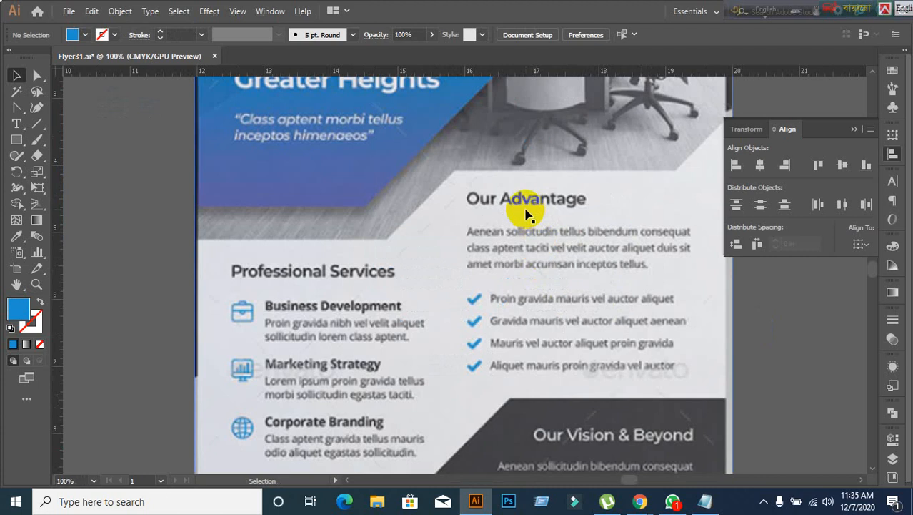
scroll(525, 213, down, 3)
scroll(524, 212, up, 1)
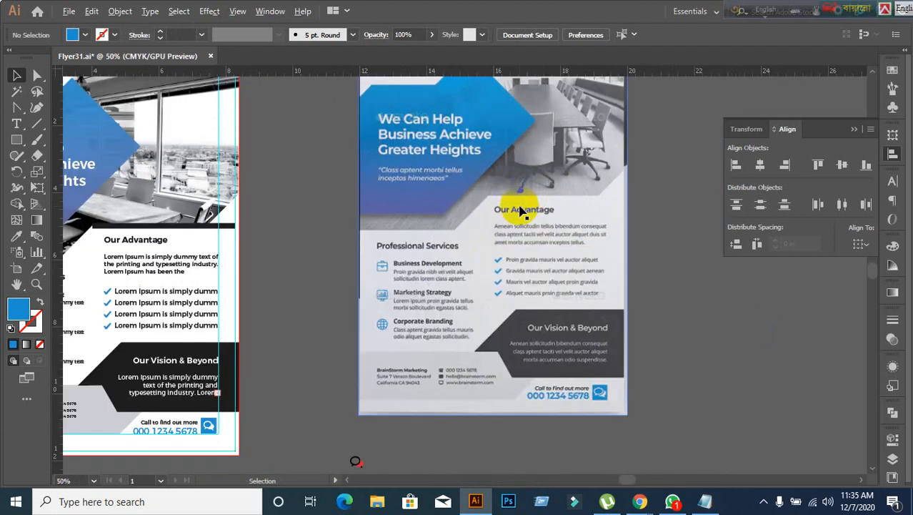
- Try removing the dark bar above "Our Advantage" on the recreated flyer and undo the removal
scroll(520, 212, up, 2)
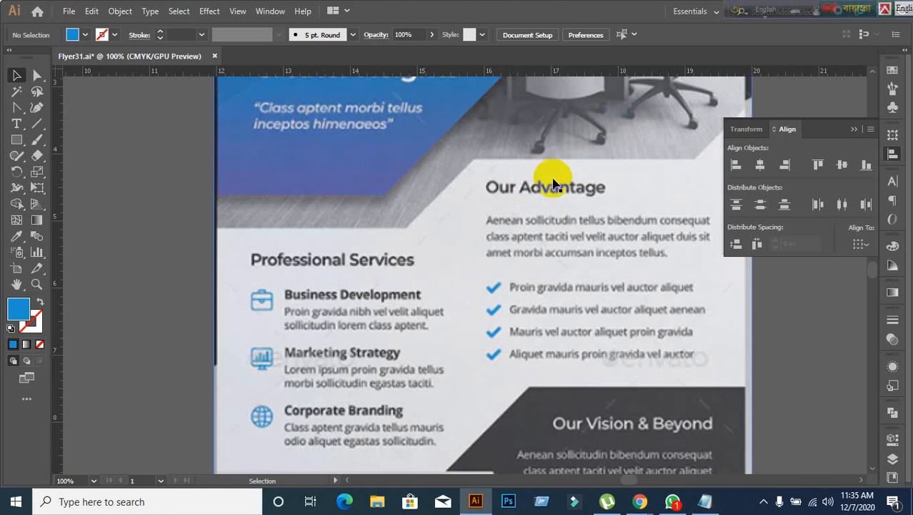
scroll(541, 187, down, 2)
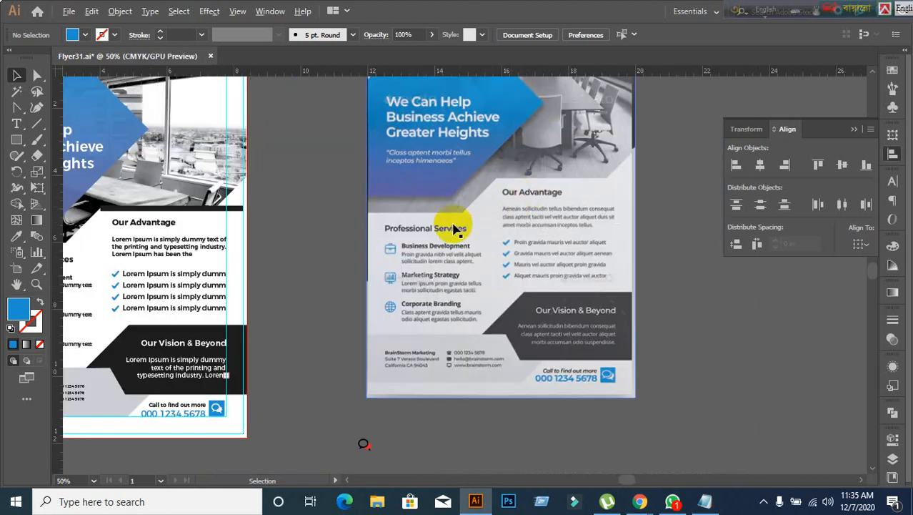
click(206, 209)
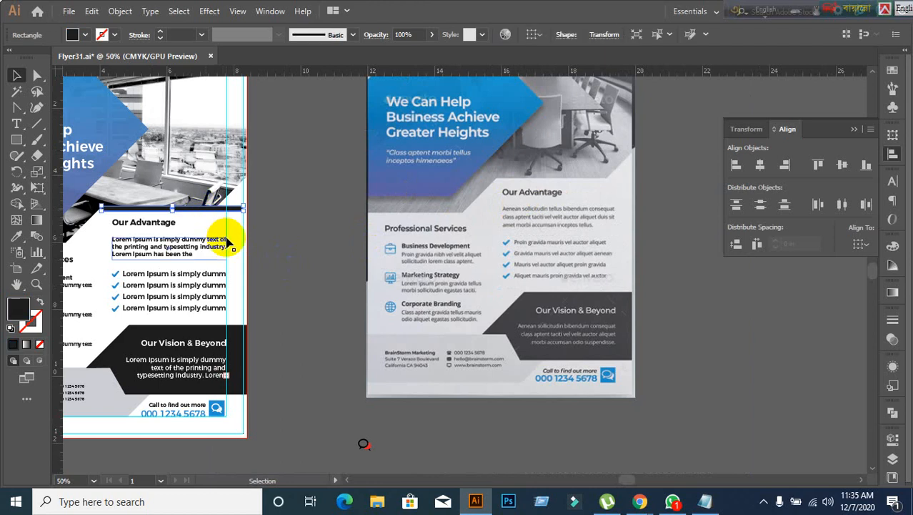
click(228, 244)
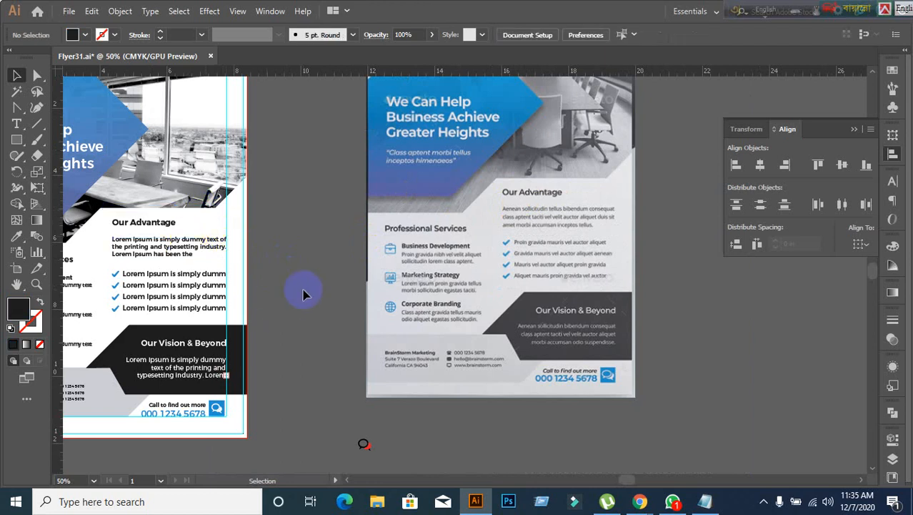
key(ctrl+z)
- Group the "Our Advantage" heading, its paragraph and the four checklist lines with their blue check marks
drag(316, 286, 596, 316)
scroll(495, 335, up, 2)
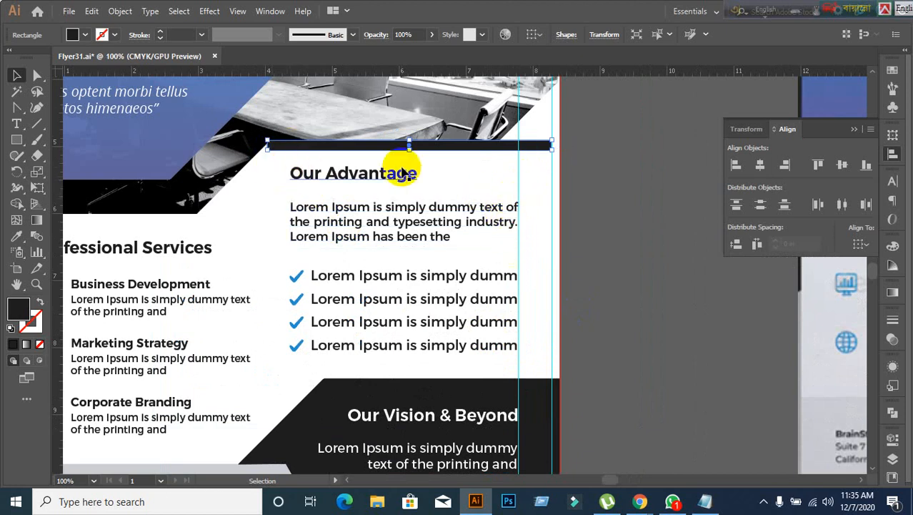
shift+click(383, 233)
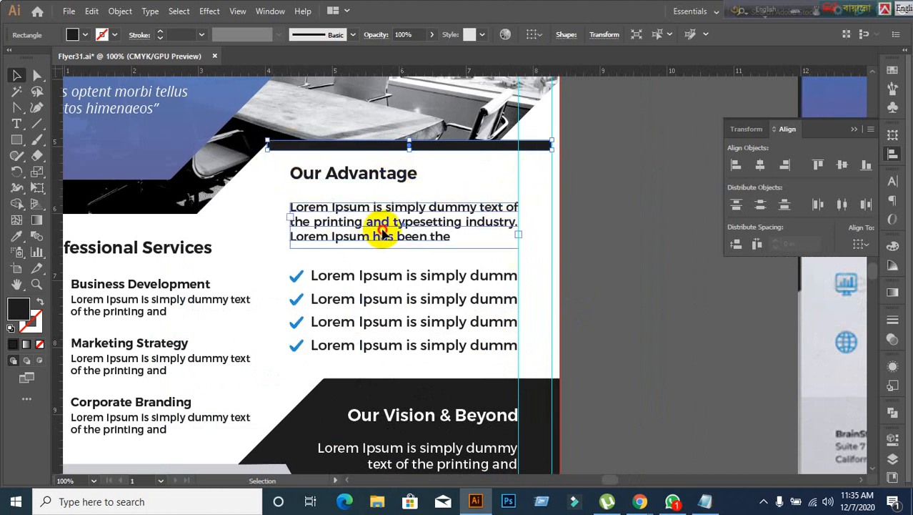
click(351, 182)
shift+click(351, 213)
shift+click(348, 279)
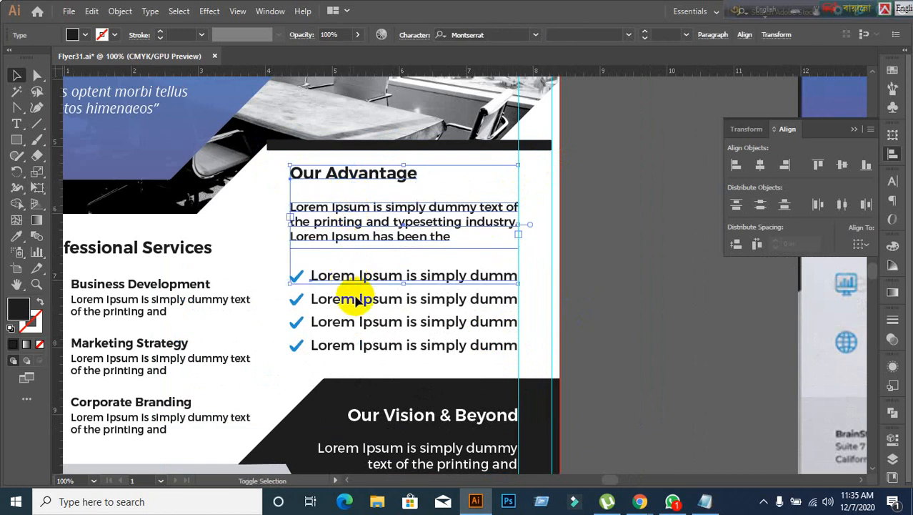
click(616, 330)
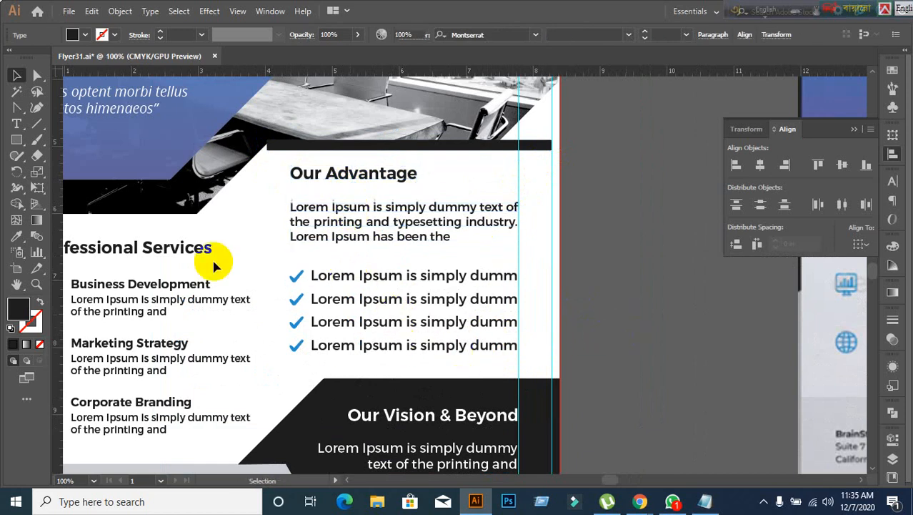
drag(284, 173, 371, 361)
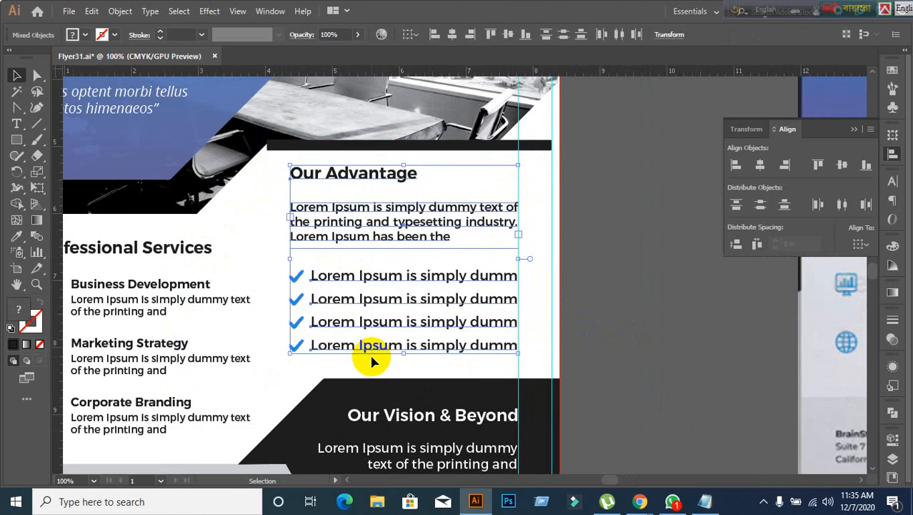
click(644, 304)
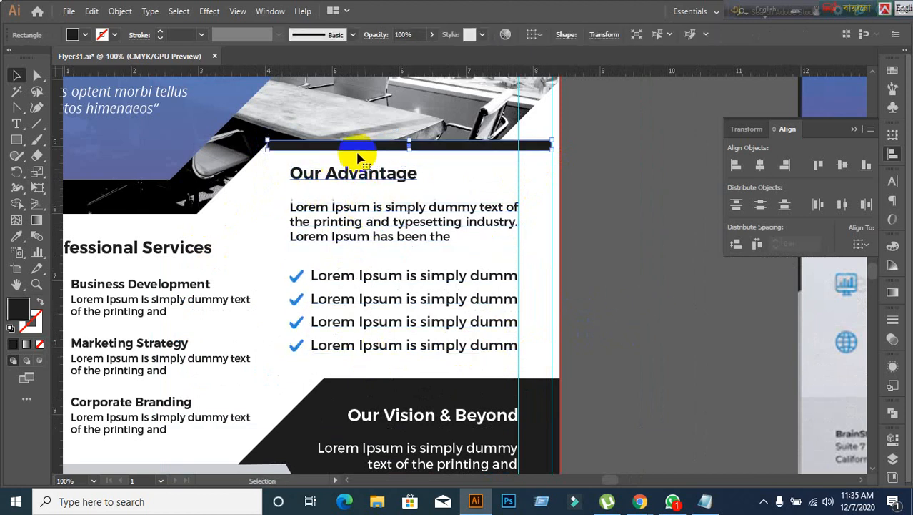
- Try moving the dark bar away from above "Our Advantage" and undo the move
drag(363, 153, 501, 191)
click(605, 230)
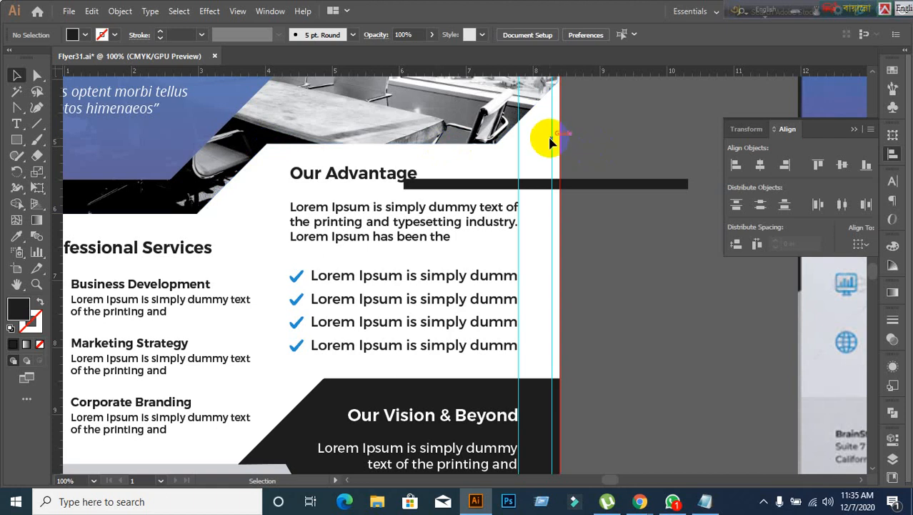
key(ctrl+z)
click(602, 283)
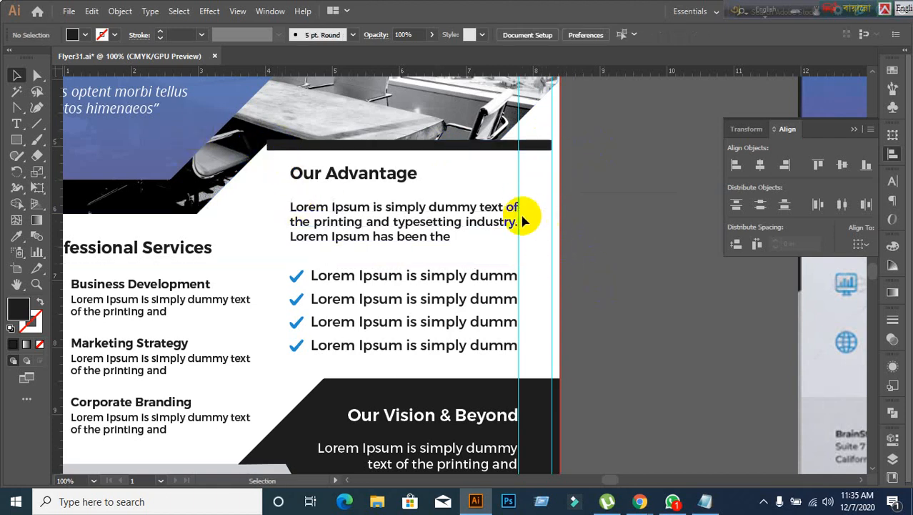
- Center the grouped "Our Advantage" text horizontally on the dark bar above it, using the bar as the key object
click(364, 166)
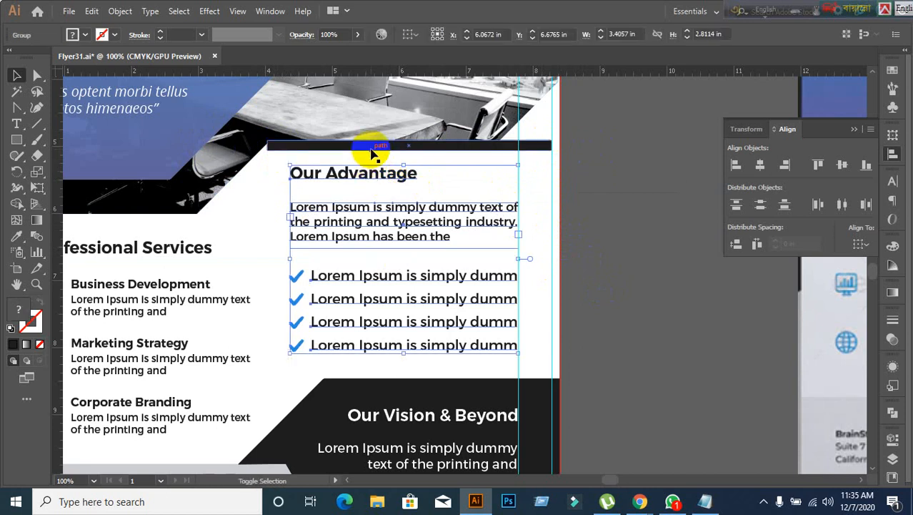
double_click(366, 146)
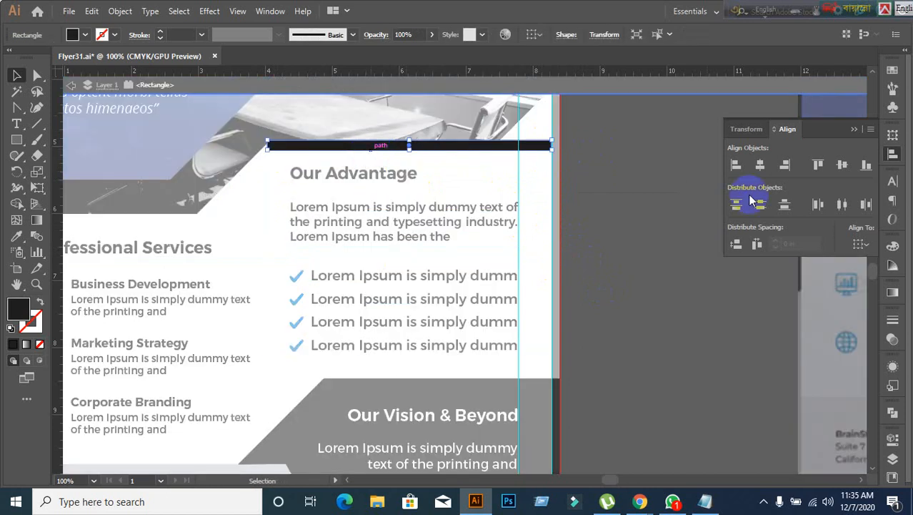
click(72, 88)
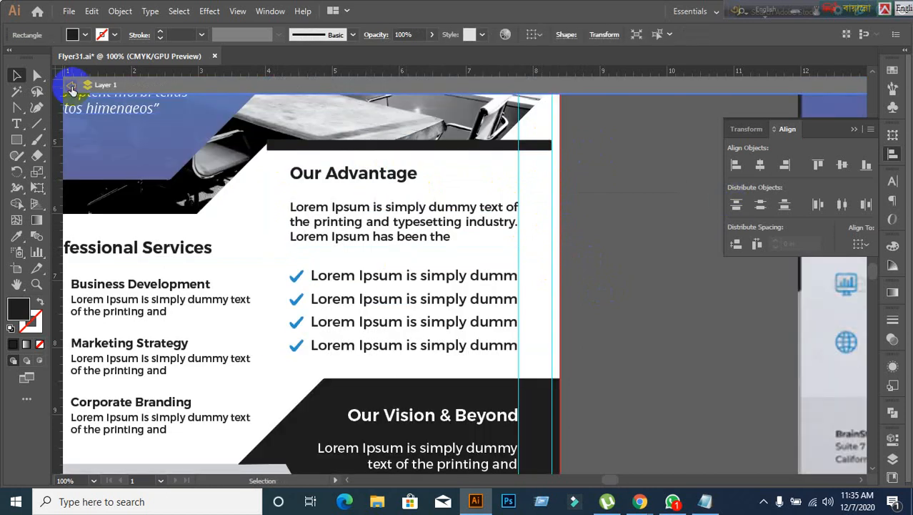
click(340, 151)
shift+click(349, 173)
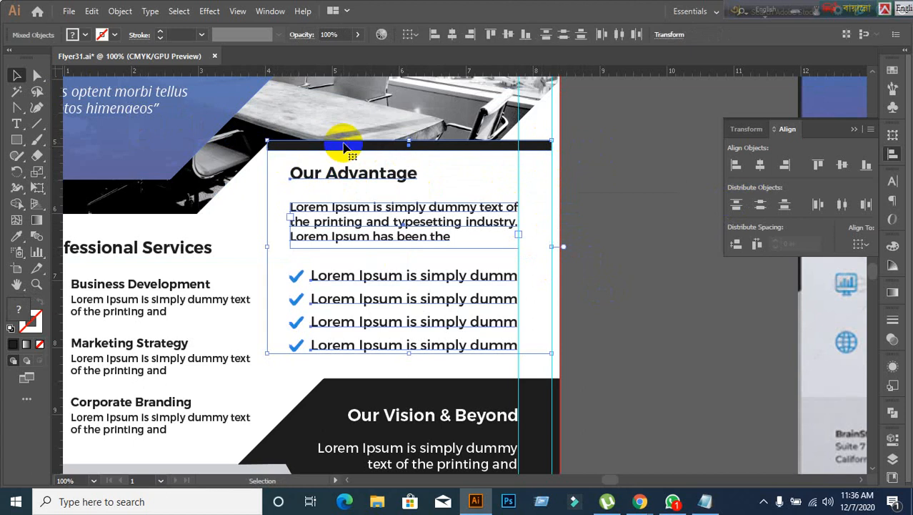
click(343, 147)
click(760, 165)
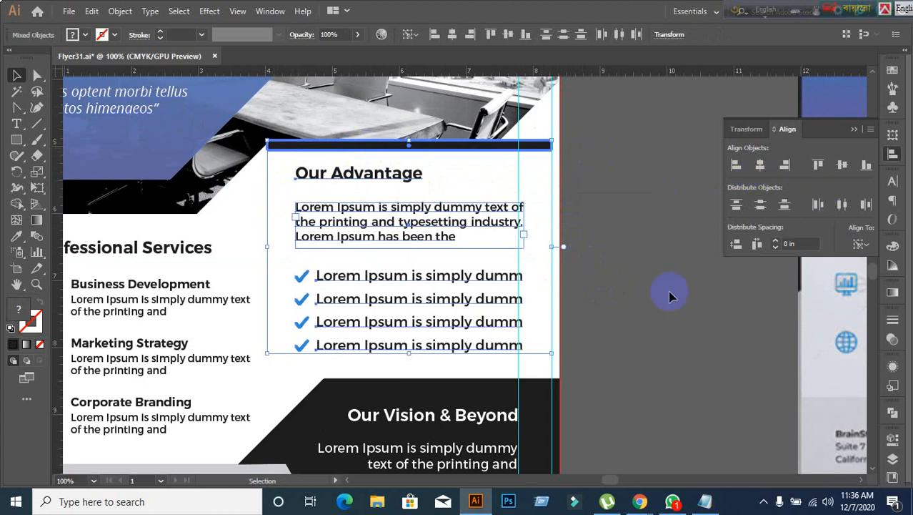
click(647, 299)
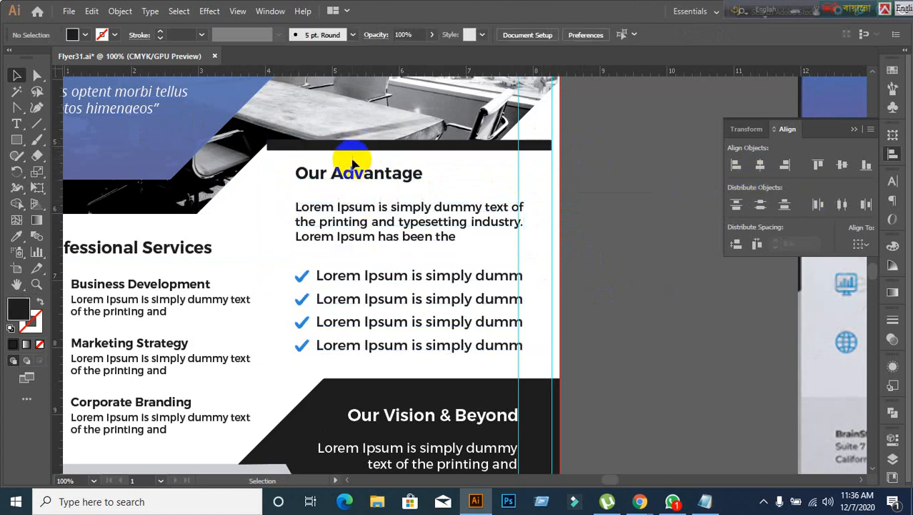
click(363, 211)
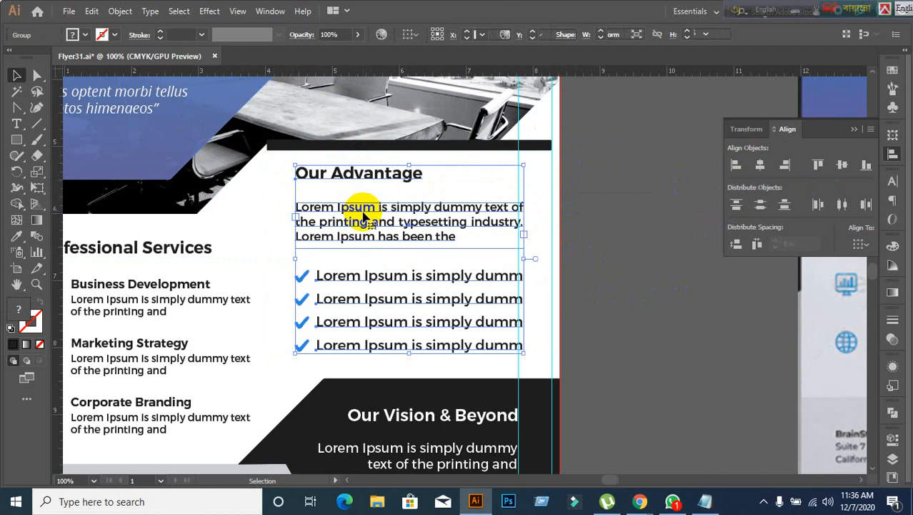
shift+click(346, 148)
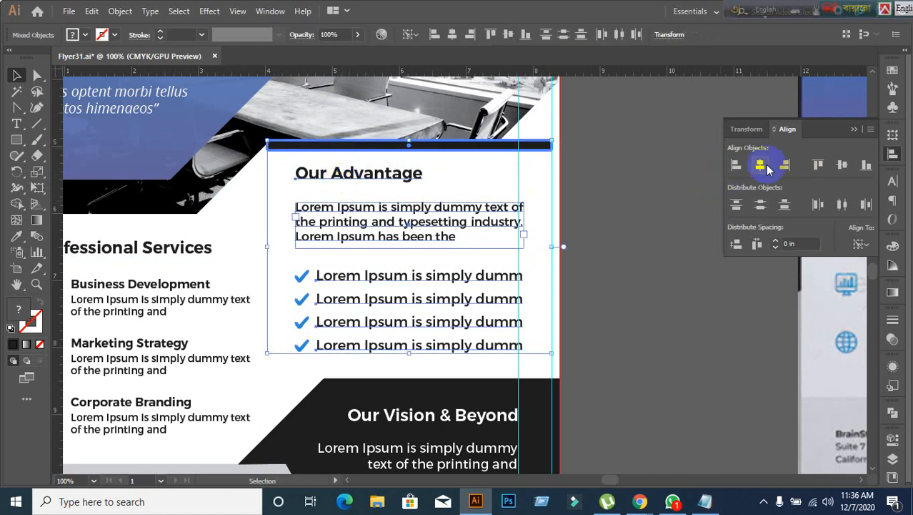
click(643, 350)
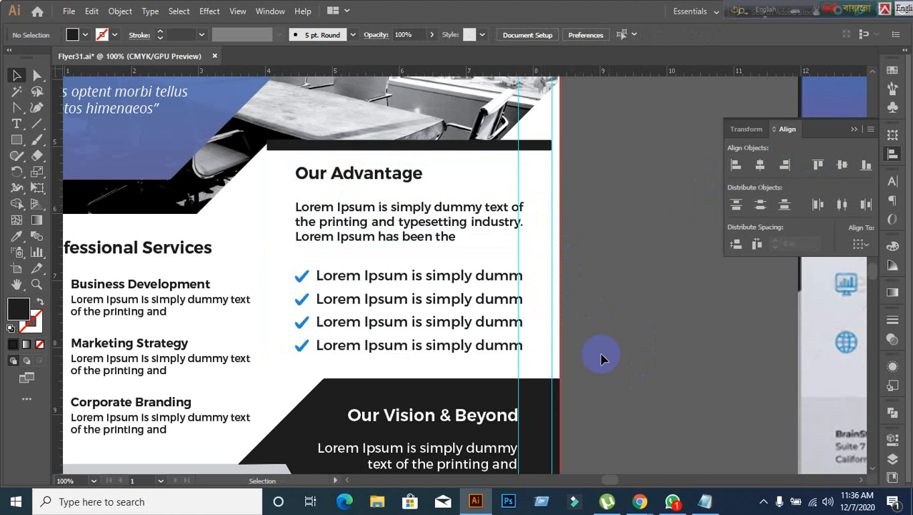
- Delete the dark bar above the "Our Advantage" heading
scroll(630, 361, down, 1)
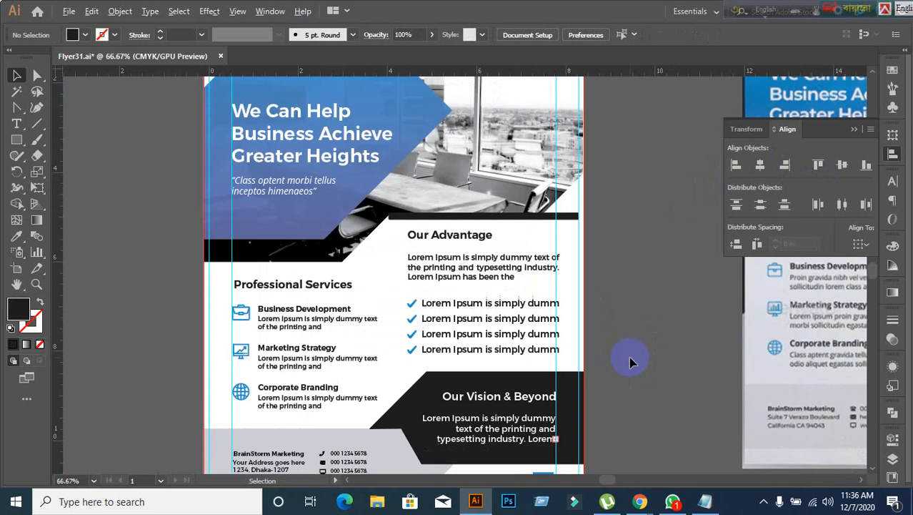
click(478, 218)
key(Delete)
scroll(643, 338, down, 1)
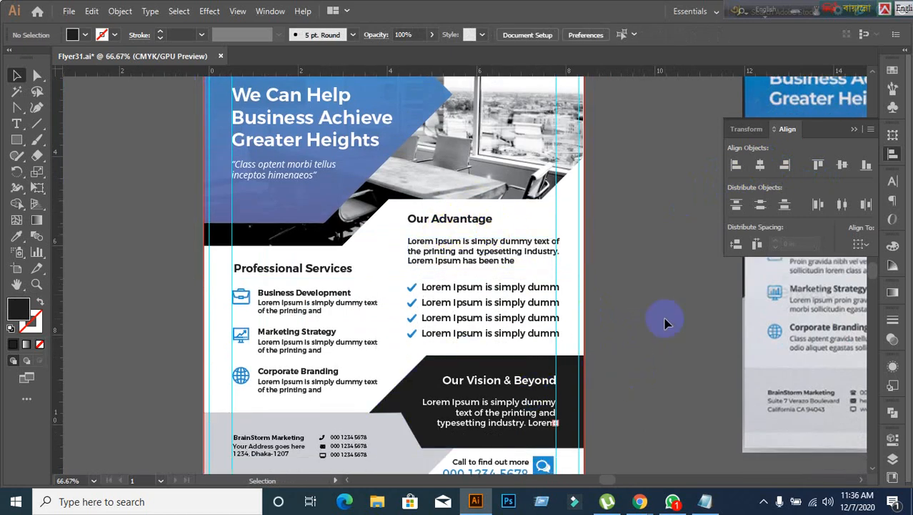
- Draw a rectangle spanning the height between the office photo's lower edge and the top of the "Our Vision & Beyond" panel
drag(659, 331, 605, 320)
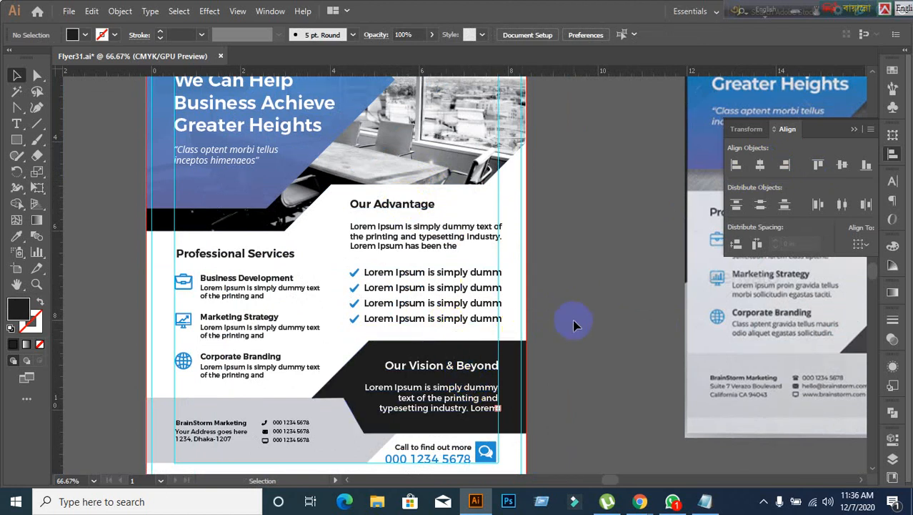
scroll(574, 322, down, 2)
drag(602, 323, 516, 323)
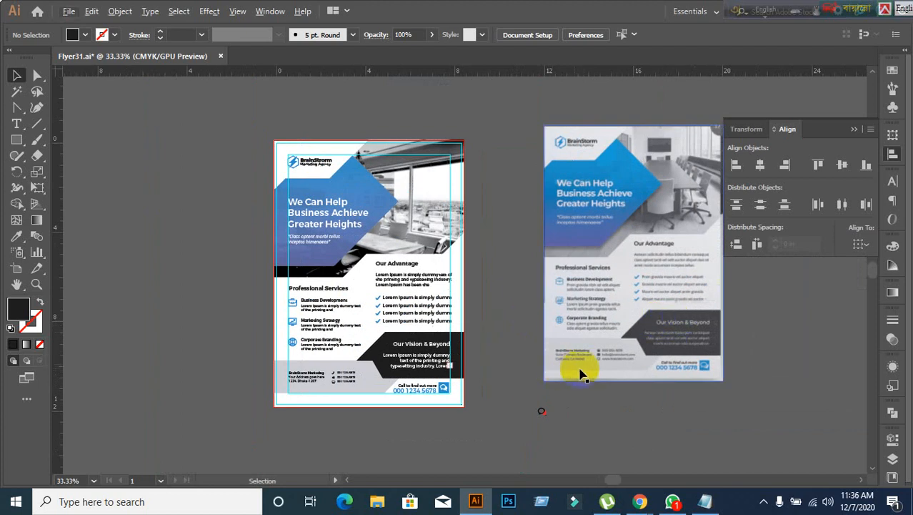
scroll(715, 304, up, 2)
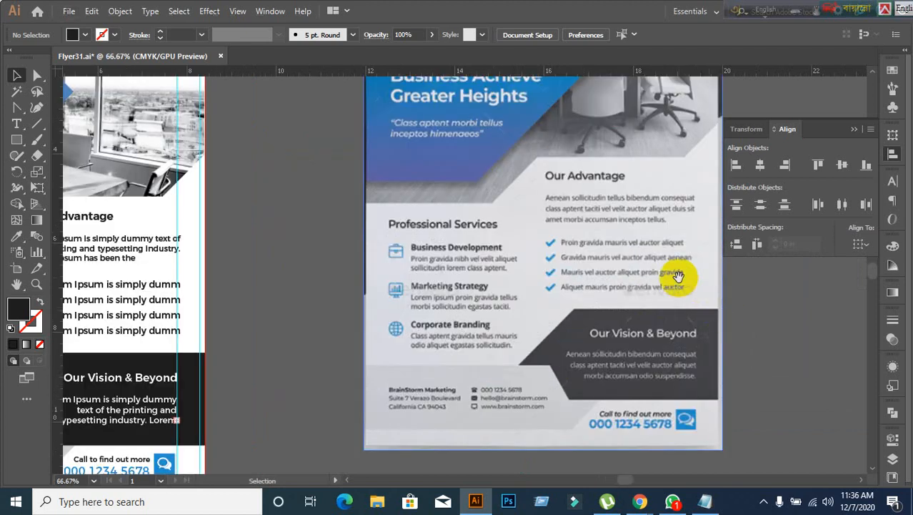
drag(677, 276, 912, 279)
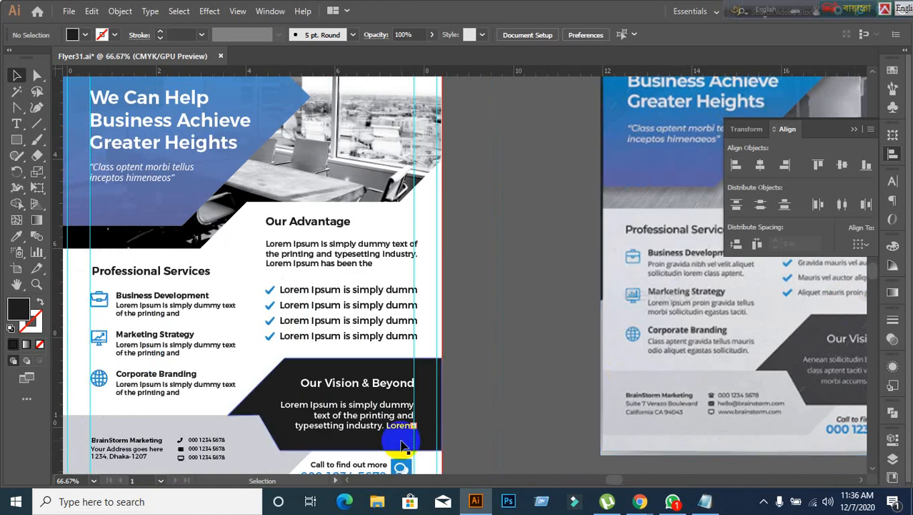
scroll(394, 408, up, 1)
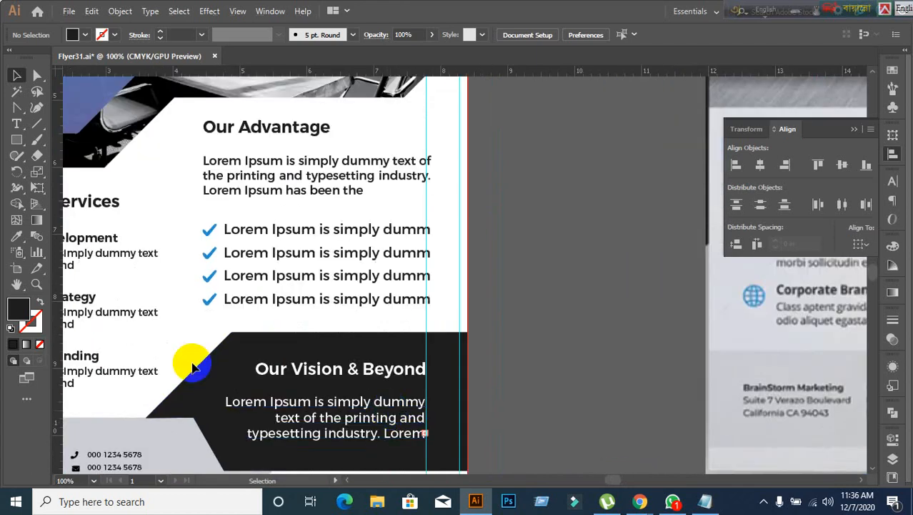
click(18, 141)
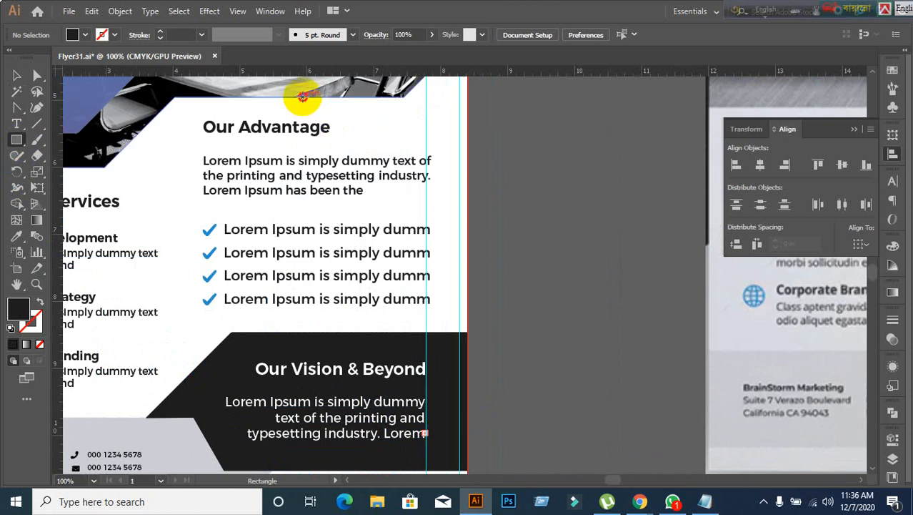
drag(303, 96, 395, 332)
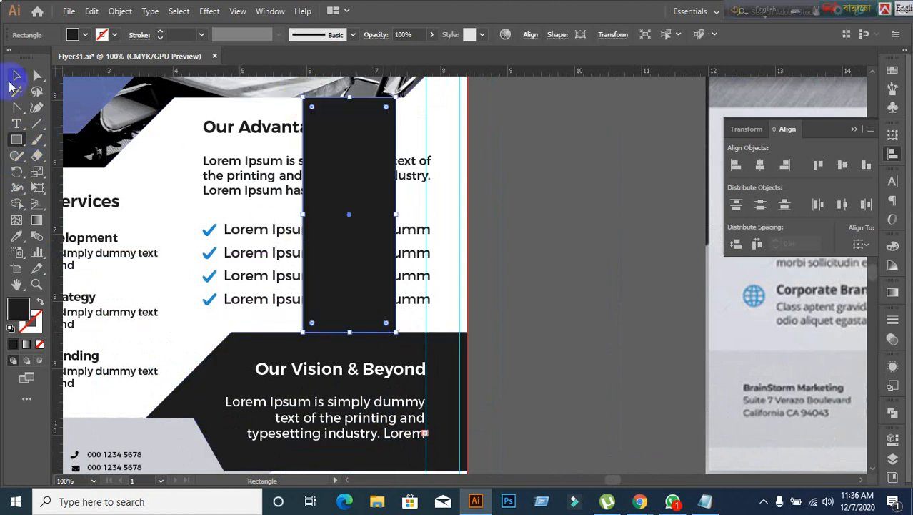
- Center the grouped "Our Advantage" text vertically on the tall dark rectangle, using the rectangle as the key object
click(18, 76)
shift+click(251, 163)
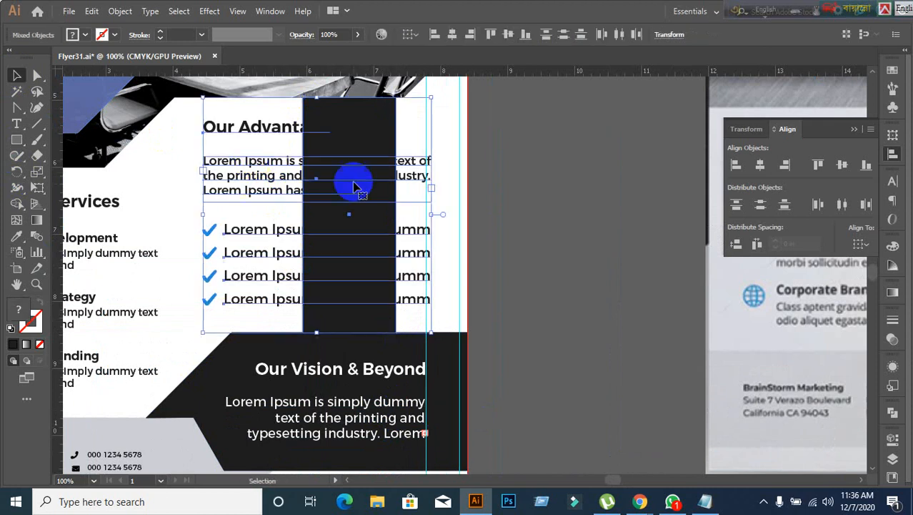
click(361, 143)
click(847, 168)
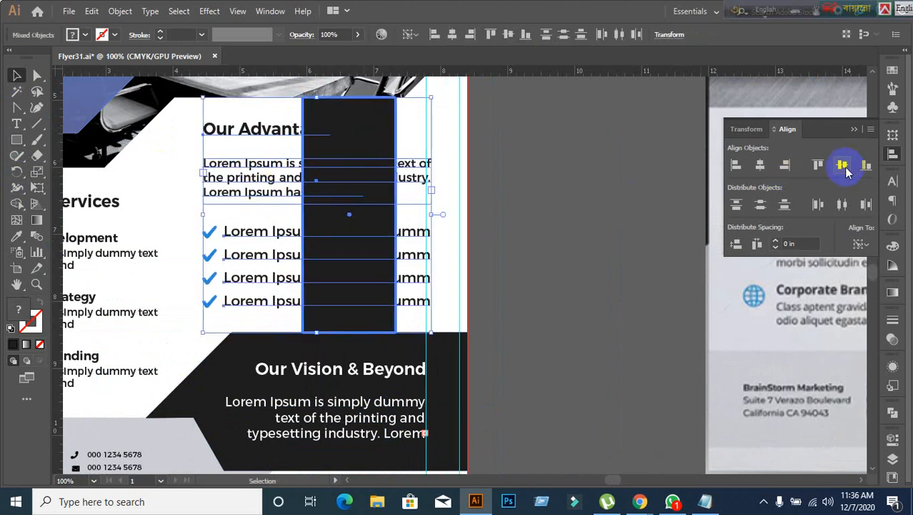
click(636, 310)
- Move the tall dark helper rectangle off the flyer and delete it
drag(378, 224, 579, 216)
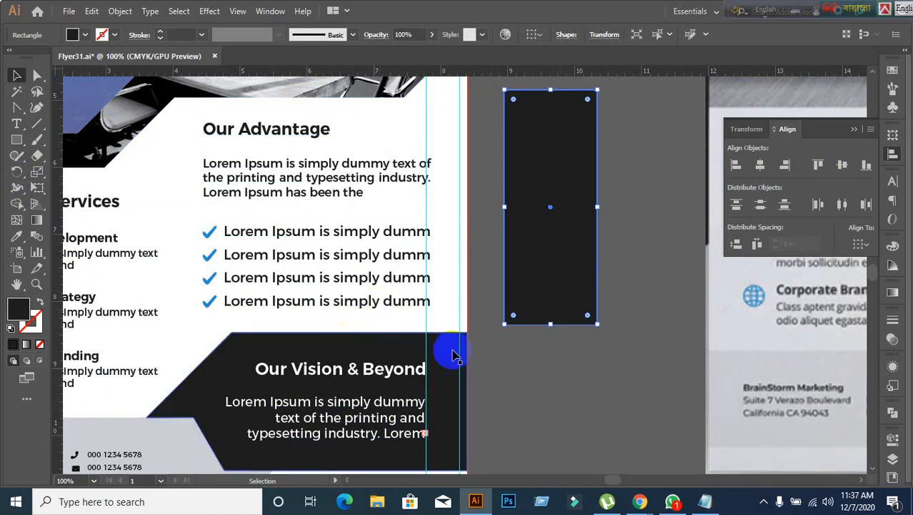
click(636, 301)
click(556, 260)
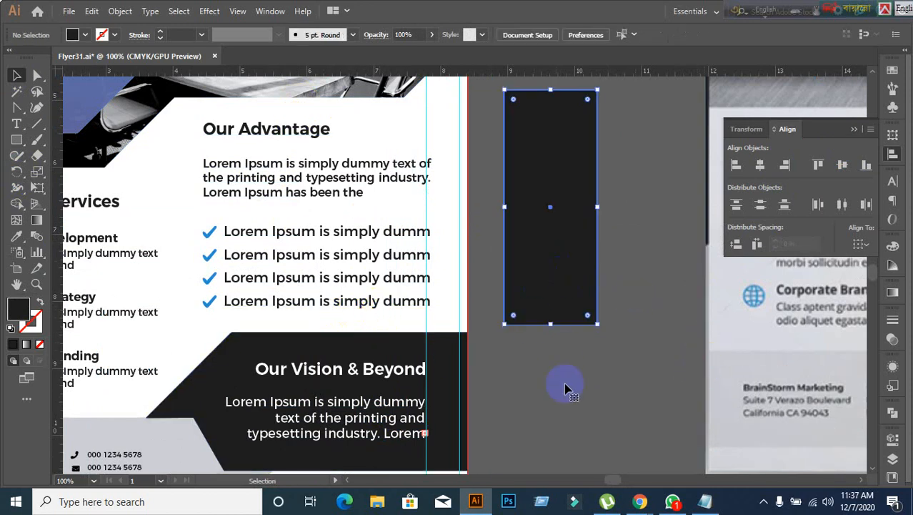
key(Delete)
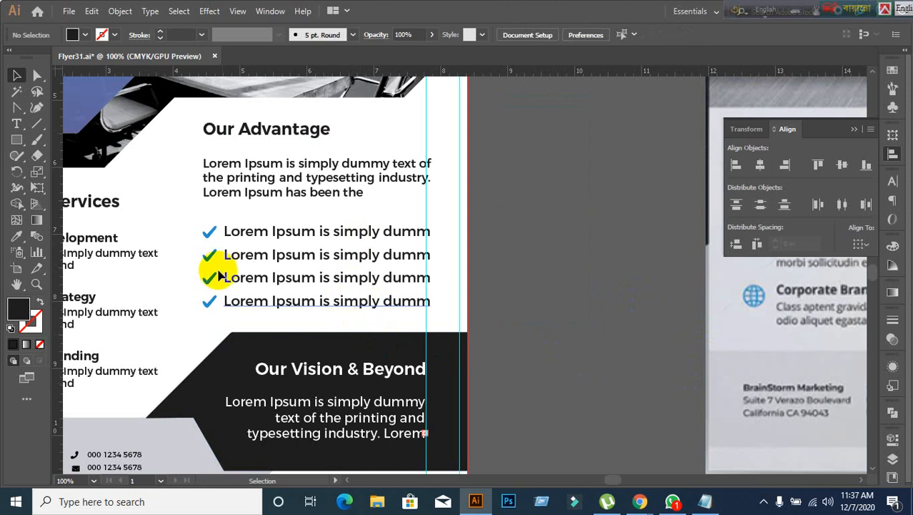
- Compare the flyer's text sections, icons and grey footer with the layout of the reference flyer
scroll(412, 303, down, 2)
drag(654, 300, 561, 298)
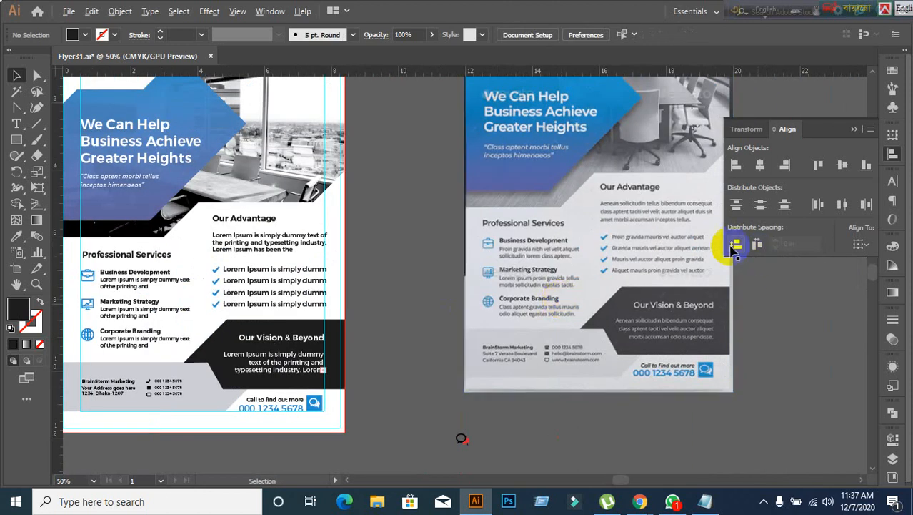
scroll(661, 223, up, 2)
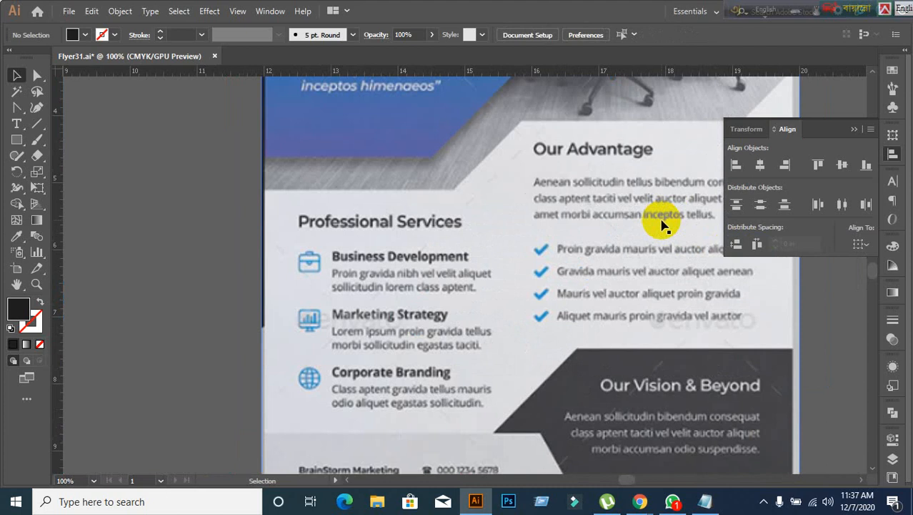
scroll(662, 221, down, 4)
scroll(532, 258, up, 2)
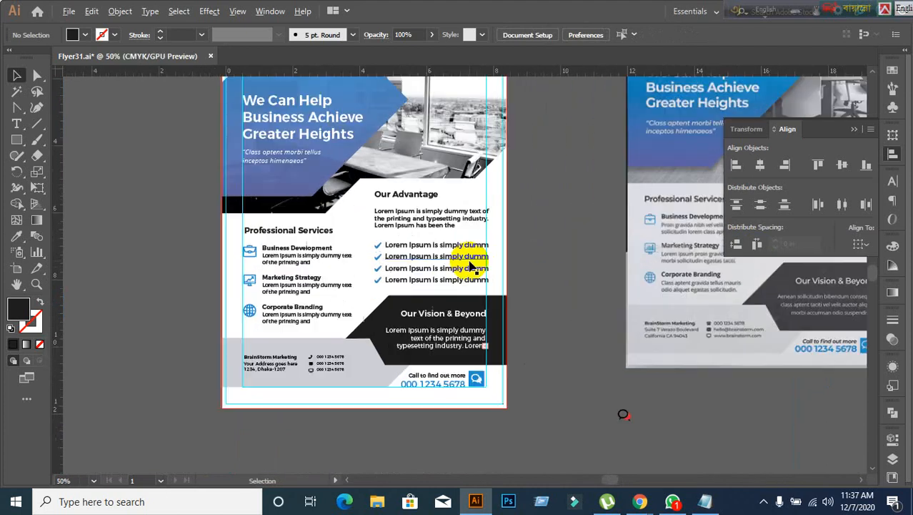
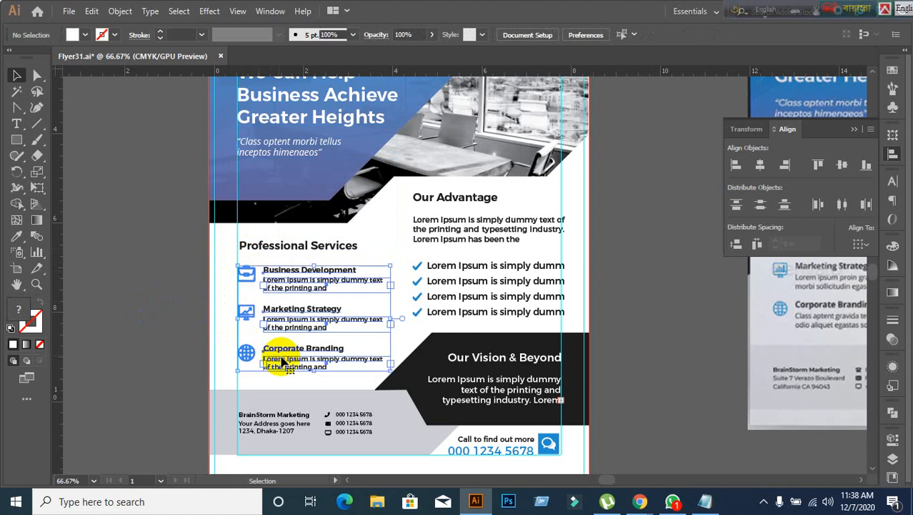
scroll(178, 357, down, 1)
click(187, 388)
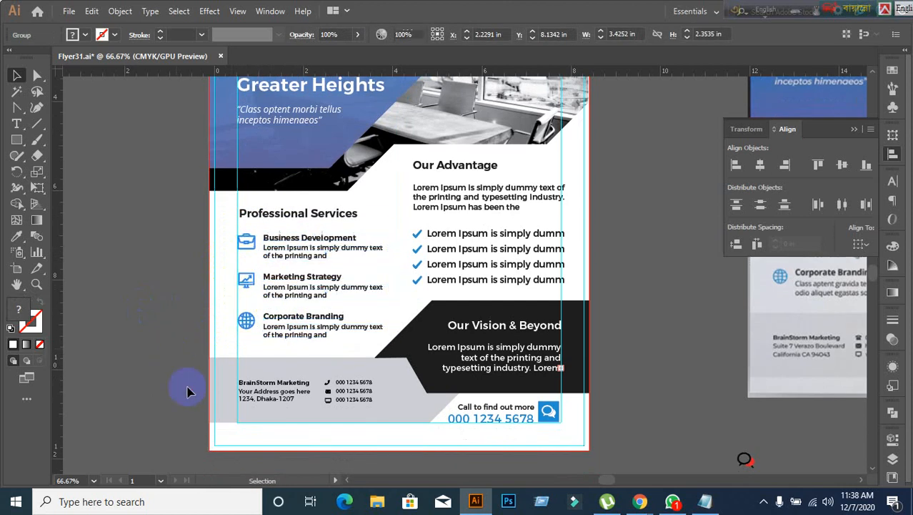
scroll(251, 419, up, 2)
click(258, 378)
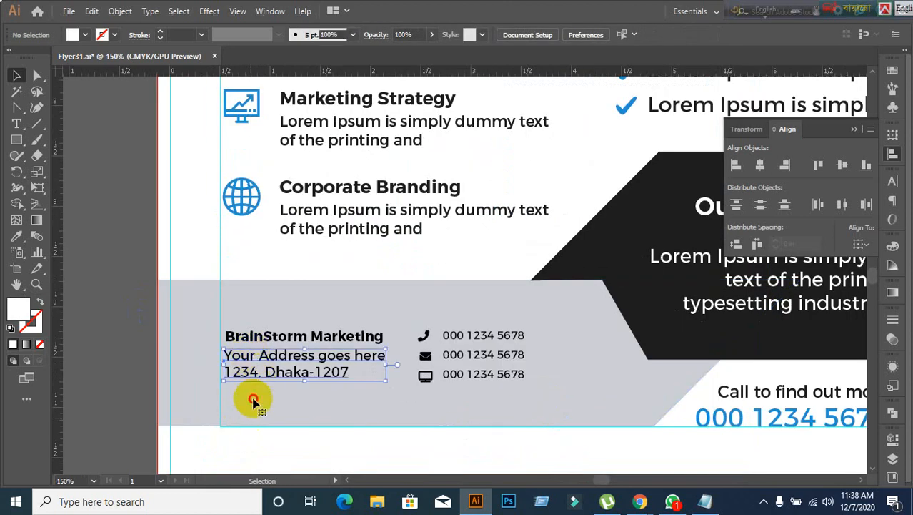
click(254, 401)
scroll(220, 331, down, 3)
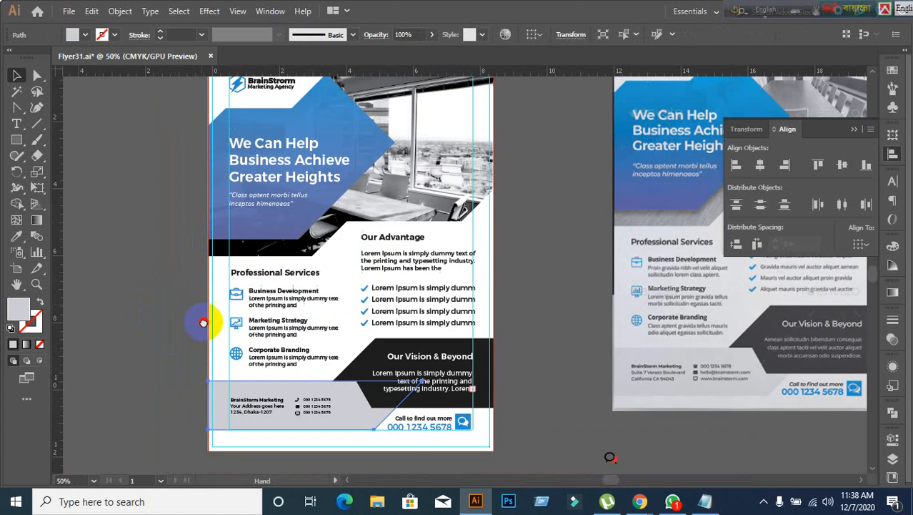
drag(204, 322, 208, 350)
- Left-align the headline text and the Professional Services content with the BrainStorm logo, using the logo as the key object
click(251, 116)
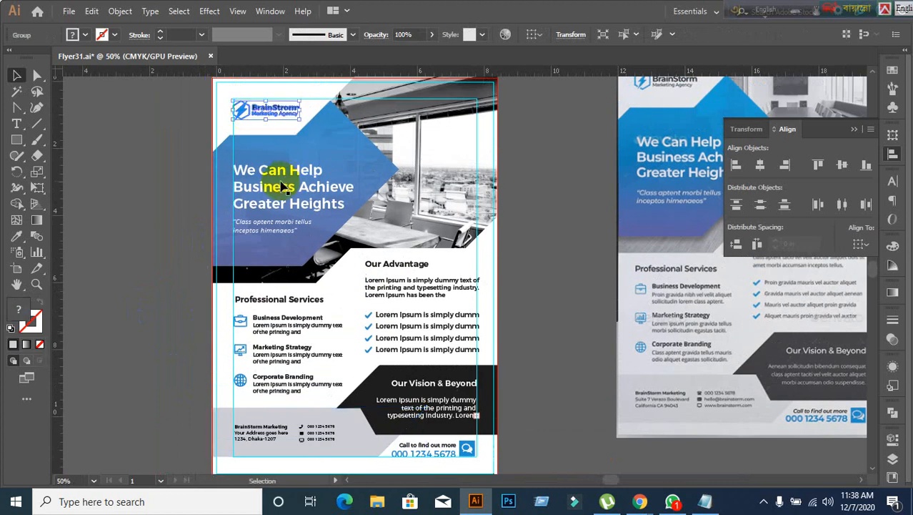
click(281, 179)
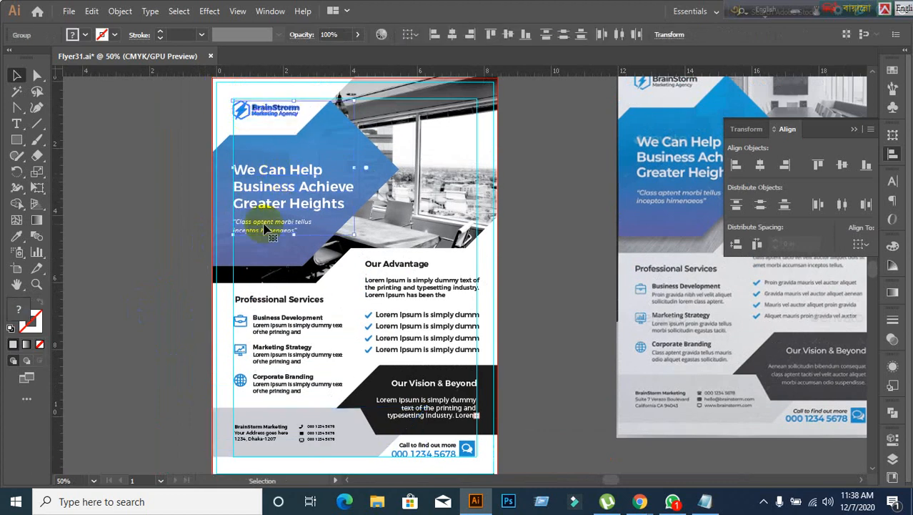
shift+click(266, 328)
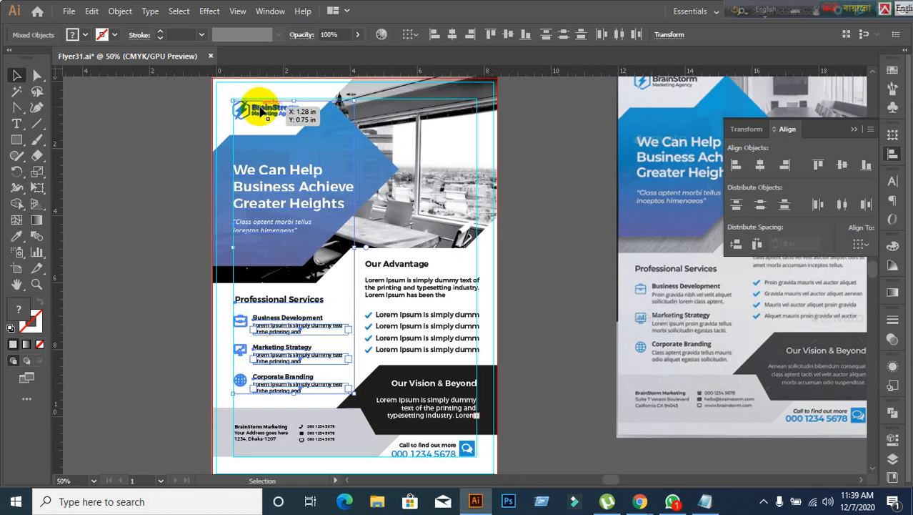
click(261, 111)
click(760, 166)
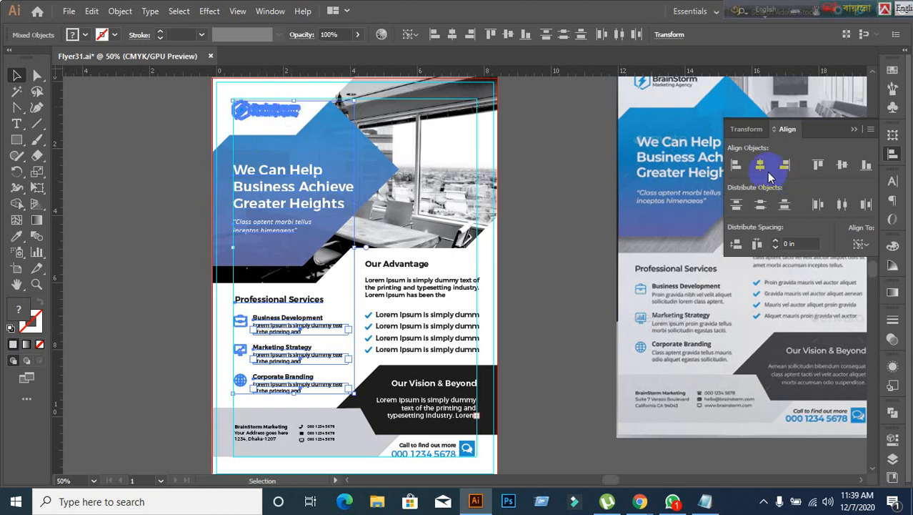
click(736, 166)
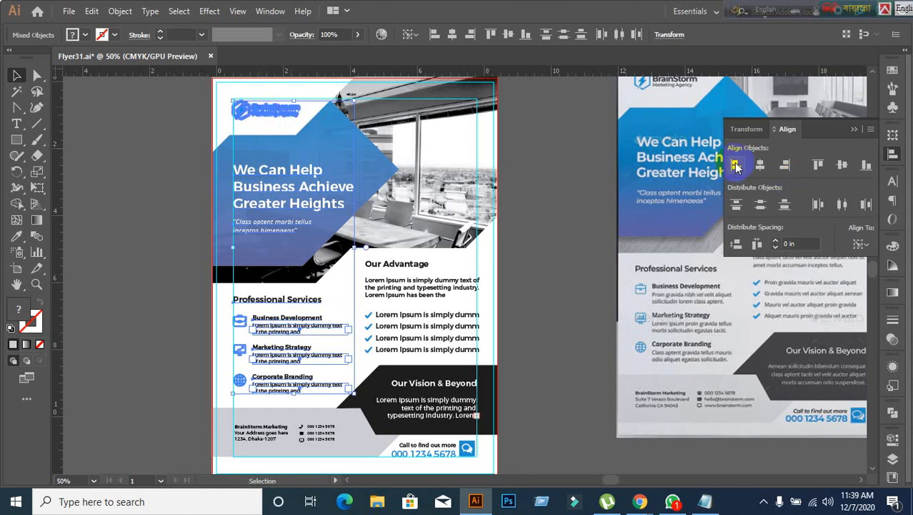
click(554, 340)
scroll(247, 332, down, 1)
scroll(246, 333, up, 2)
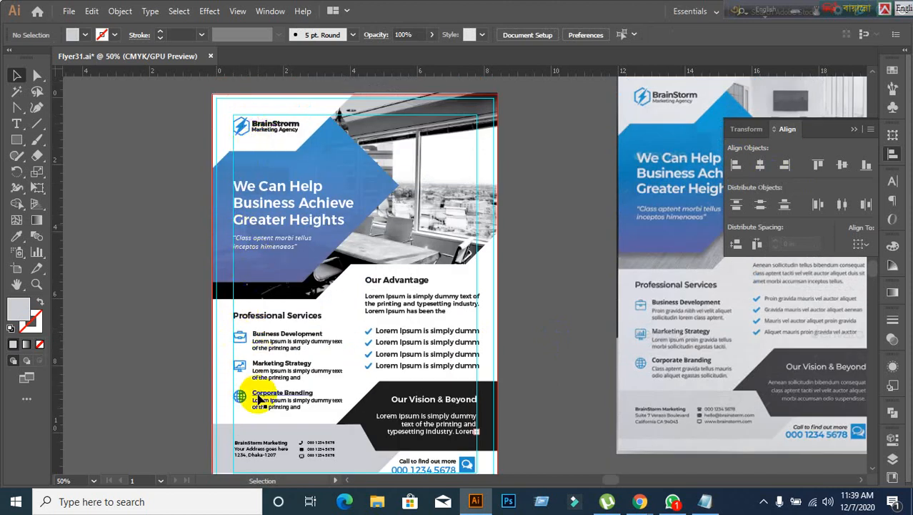
- Left-align the footer address lines with the services list group, using that group as the key object
scroll(271, 399, down, 6)
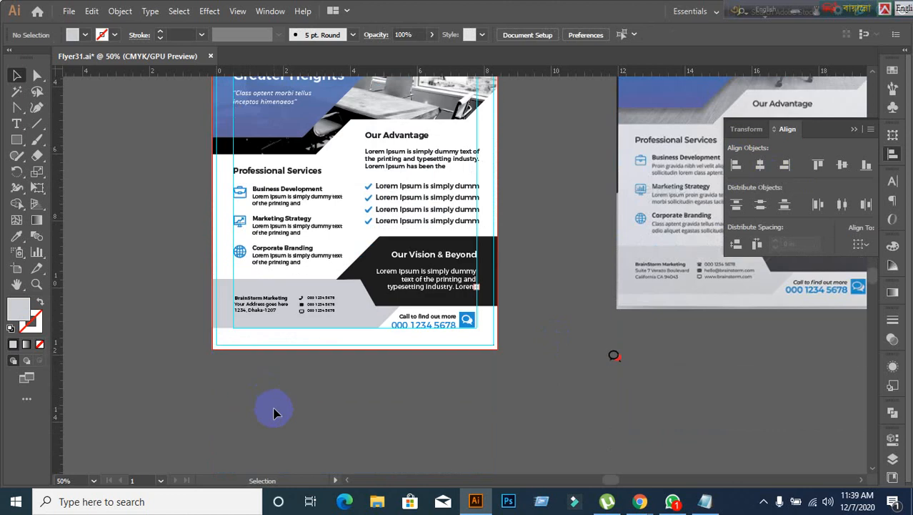
scroll(300, 397, down, 3)
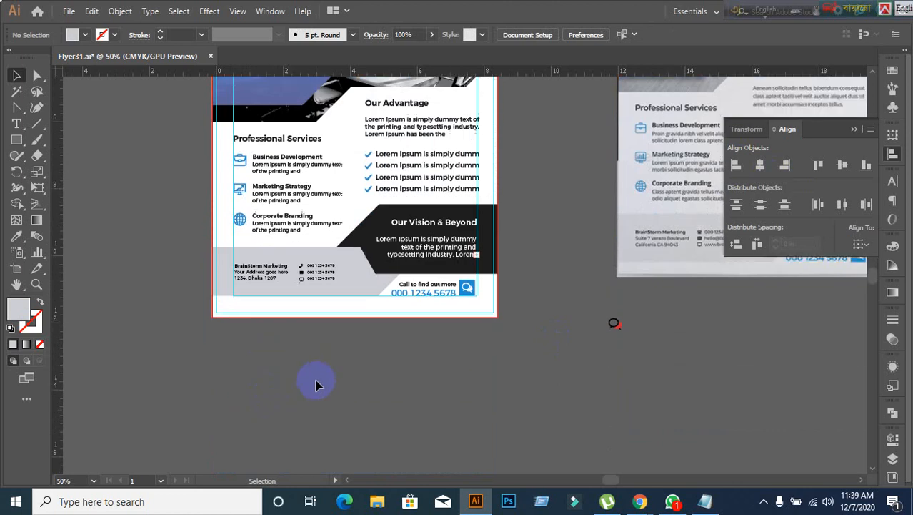
scroll(281, 294, up, 2)
drag(254, 287, 254, 377)
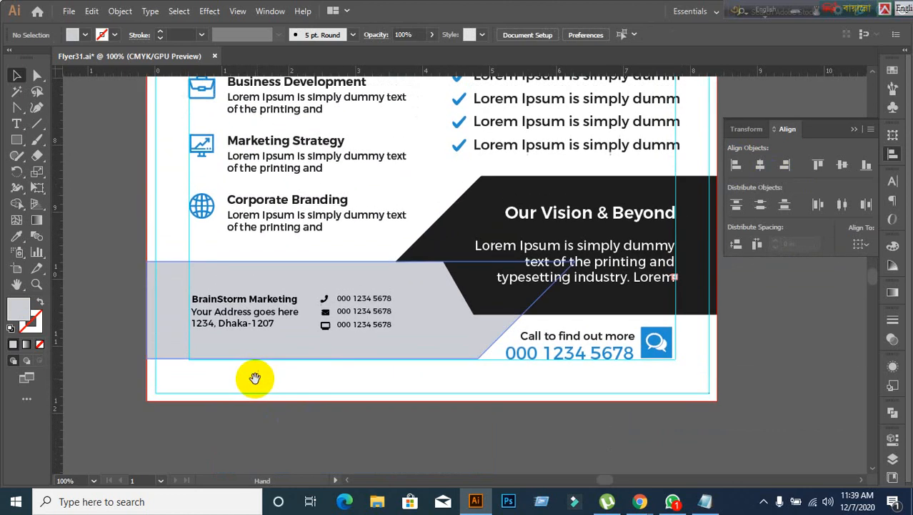
click(197, 200)
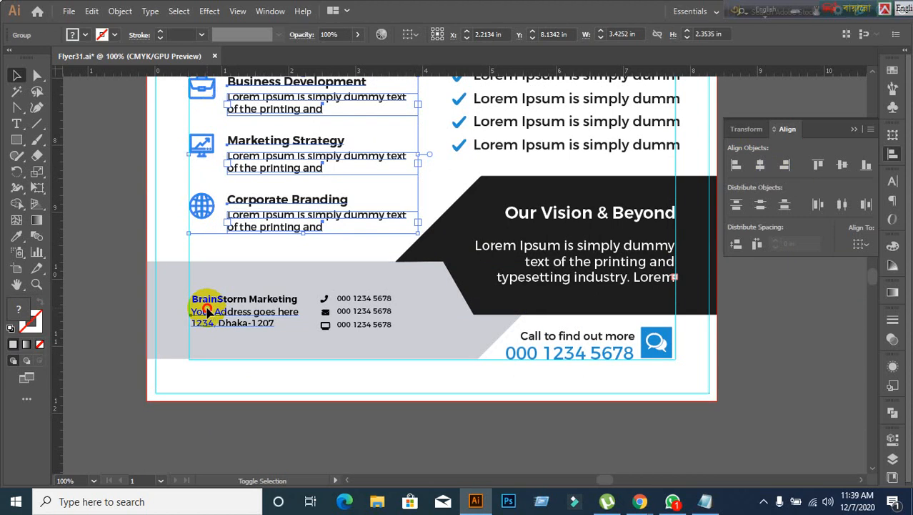
shift+click(207, 312)
click(202, 208)
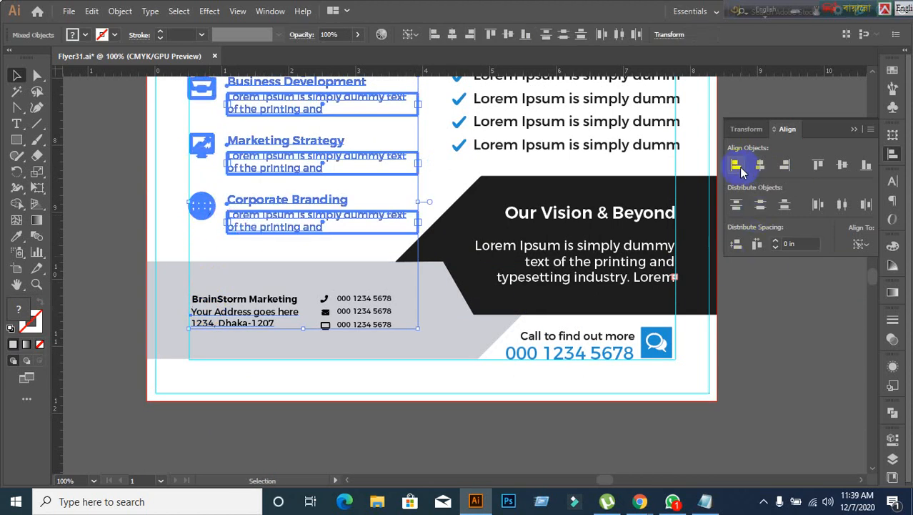
click(736, 167)
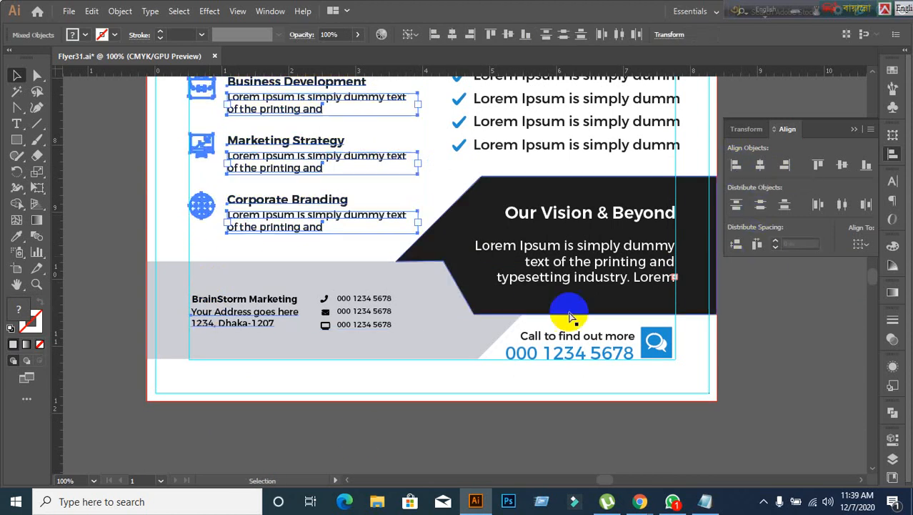
click(279, 436)
- Left-align the "BrainStorm Marketing" title with the address lines below it and group the two texts
scroll(218, 327, up, 1)
click(220, 301)
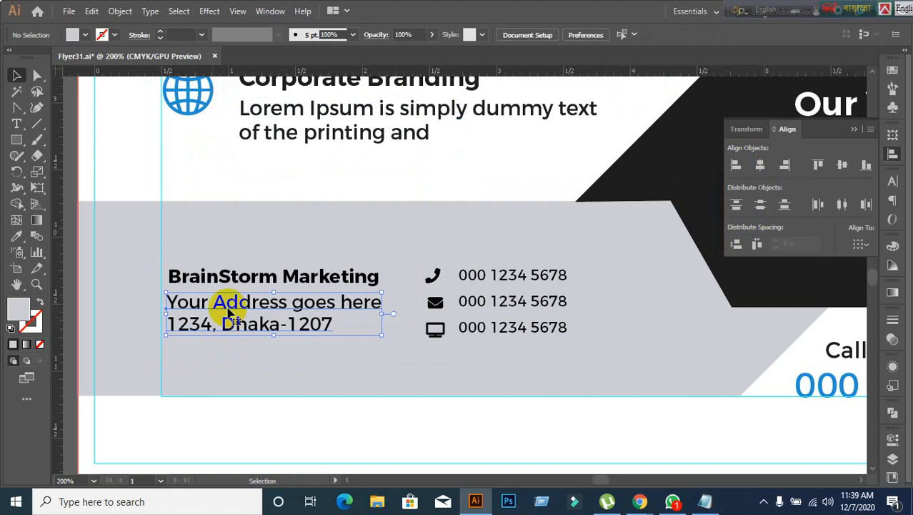
shift+click(220, 279)
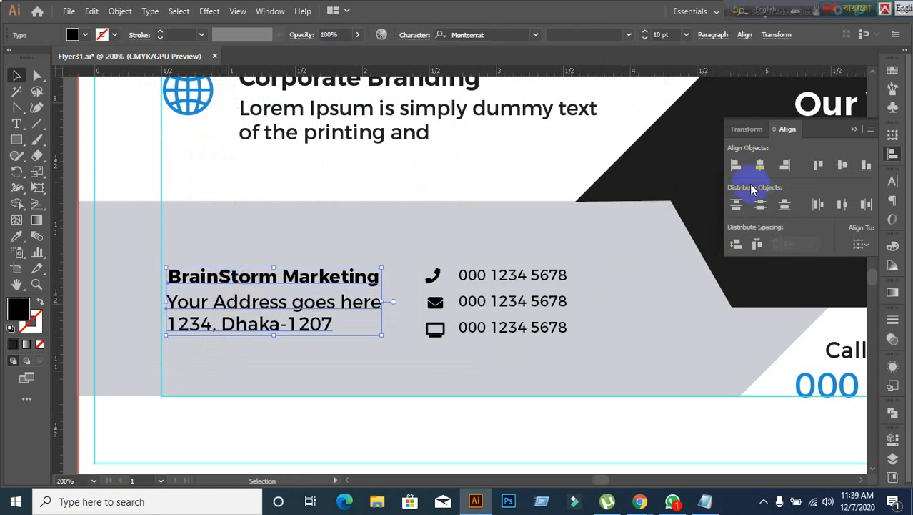
click(734, 169)
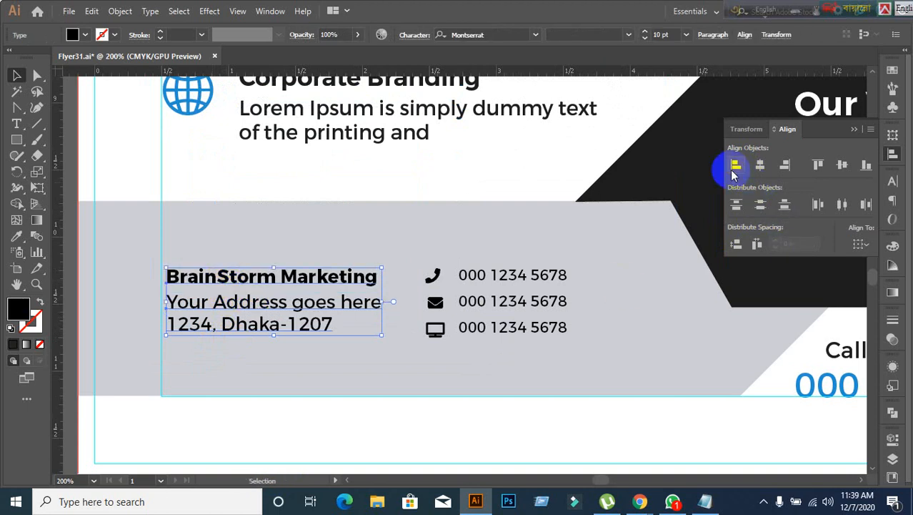
click(399, 412)
click(356, 444)
scroll(356, 443, down, 1)
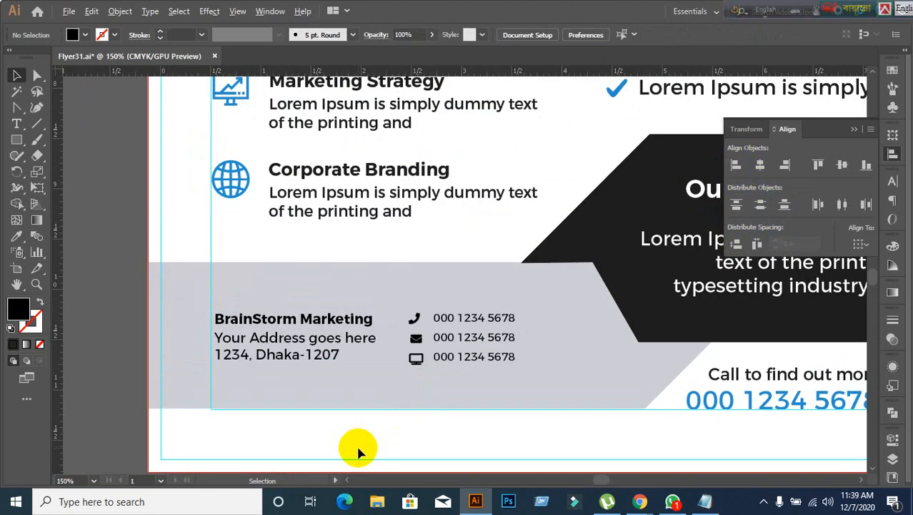
click(292, 343)
scroll(433, 402, down, 1)
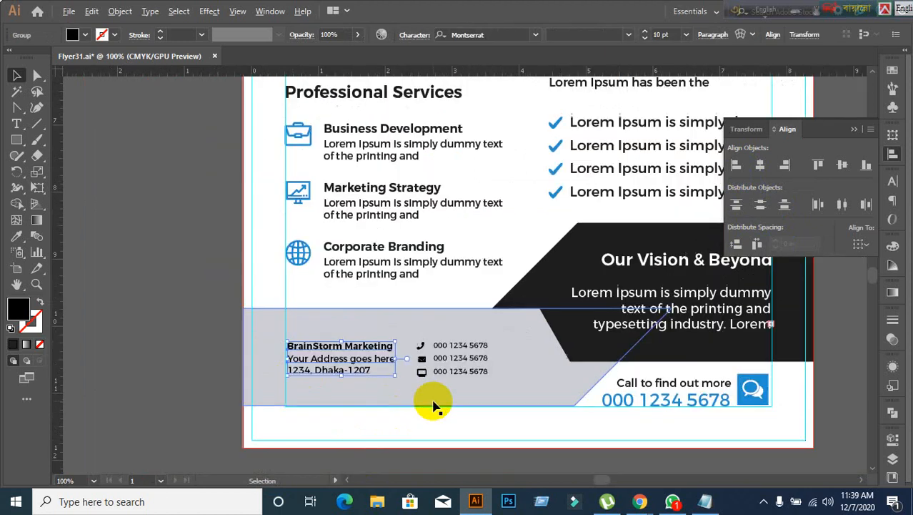
- Vertically center the phone icon and the number beside it in the footer's first contact row
click(435, 360)
scroll(464, 415, up, 2)
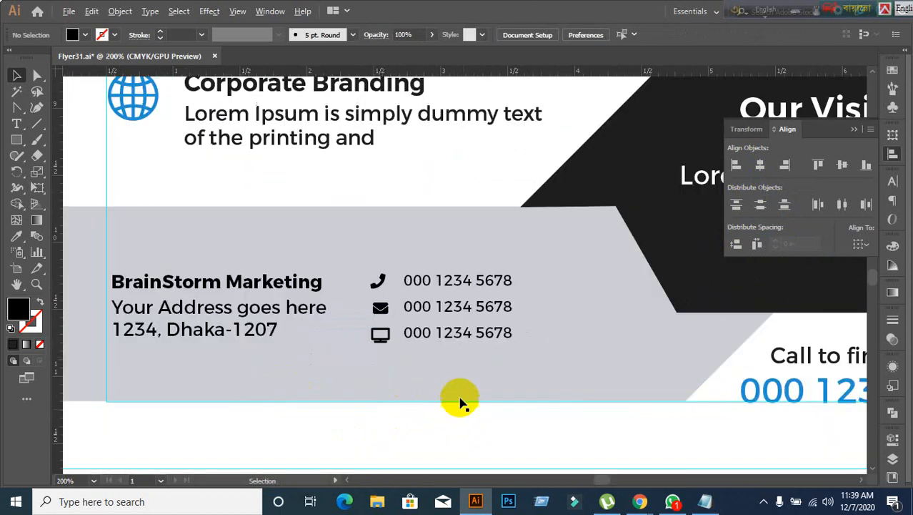
click(379, 278)
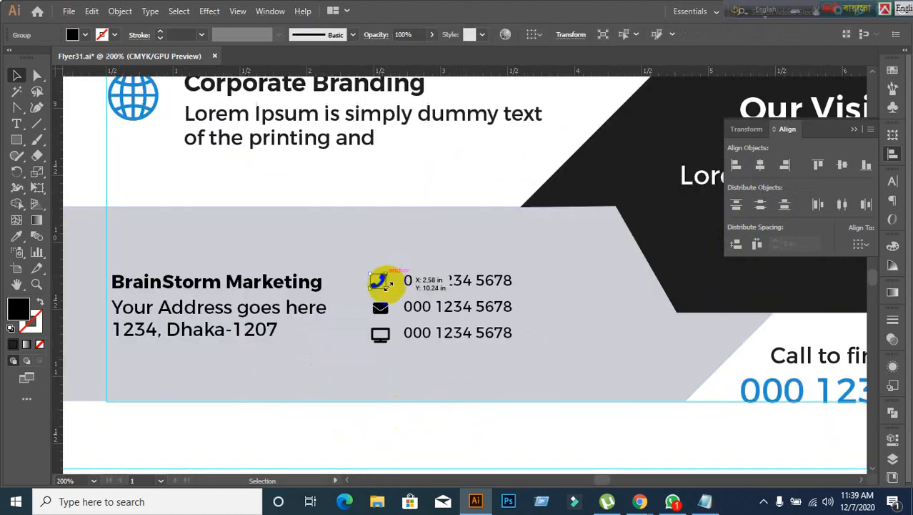
shift+click(456, 281)
click(843, 165)
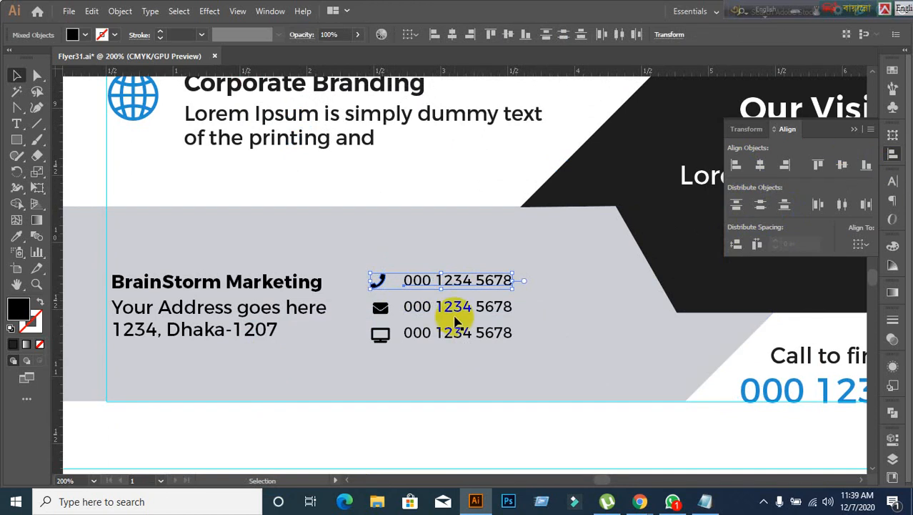
click(378, 307)
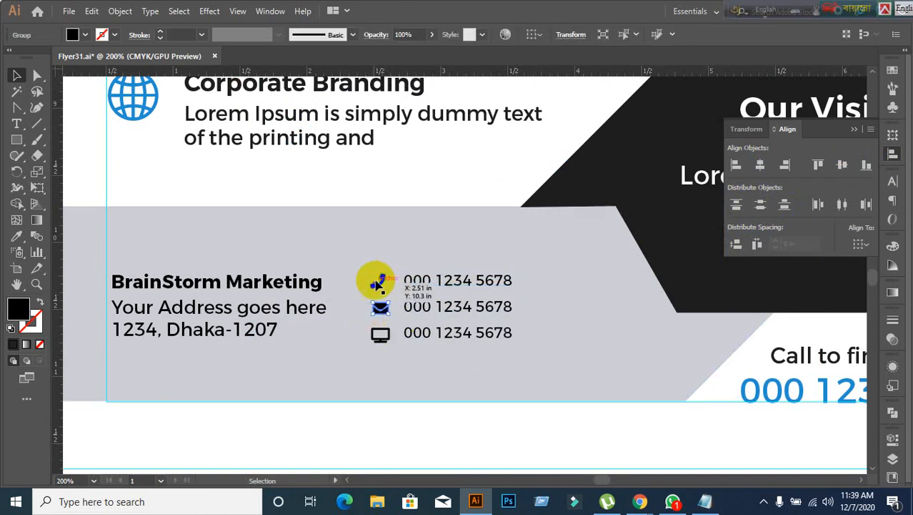
click(402, 393)
alt+scroll(511, 336, down, 3)
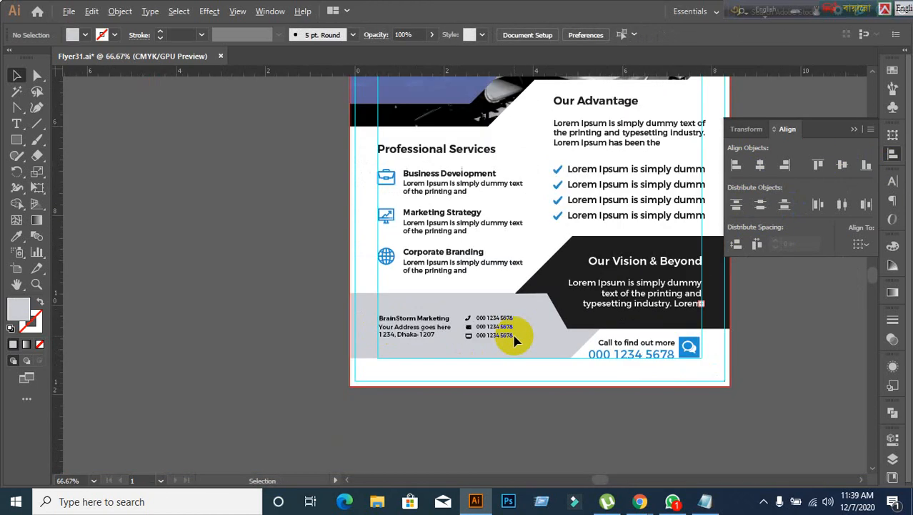
click(477, 375)
alt+scroll(514, 394, up, 2)
drag(472, 326, 431, 386)
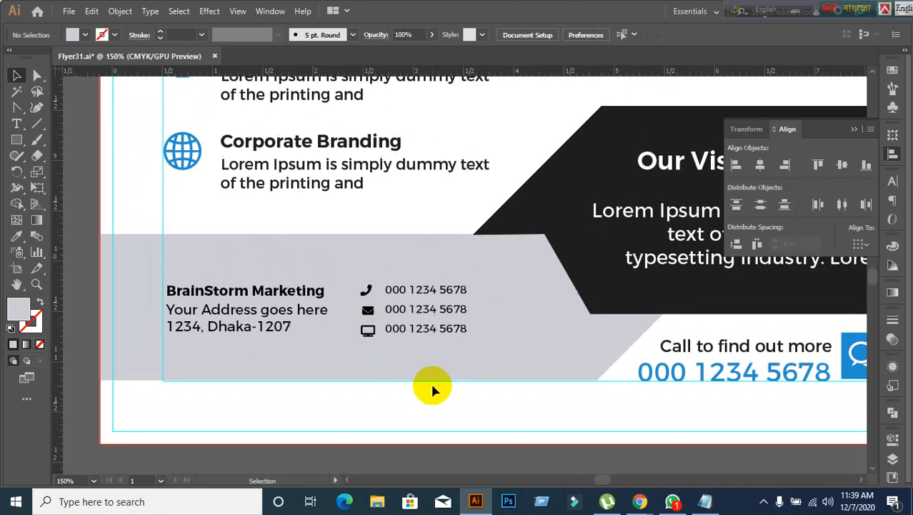
click(420, 290)
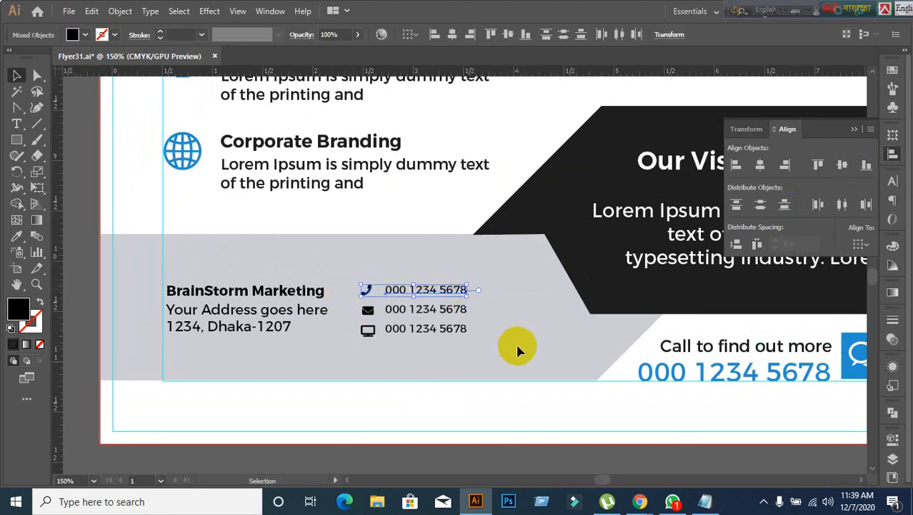
click(441, 385)
- Vertically center the envelope icon with the number beside it and group the second contact row
alt+scroll(420, 394, up, 2)
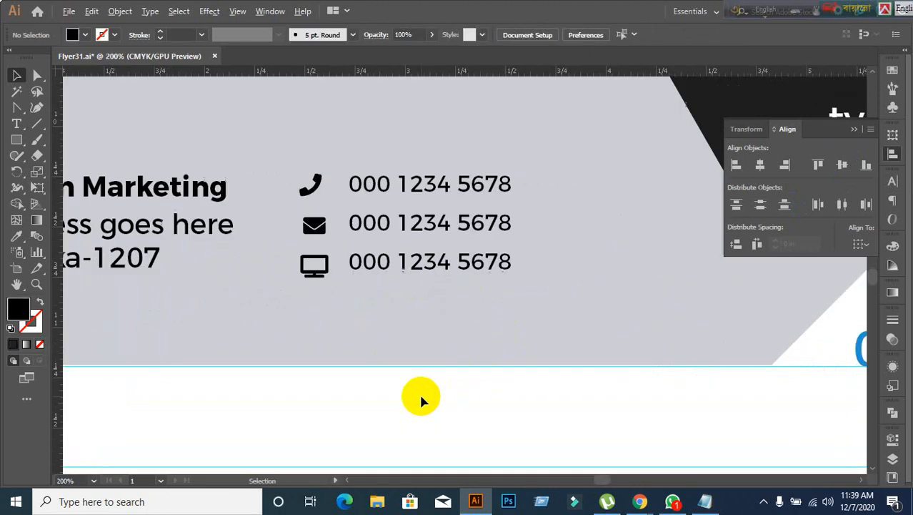
click(321, 235)
shift+click(372, 227)
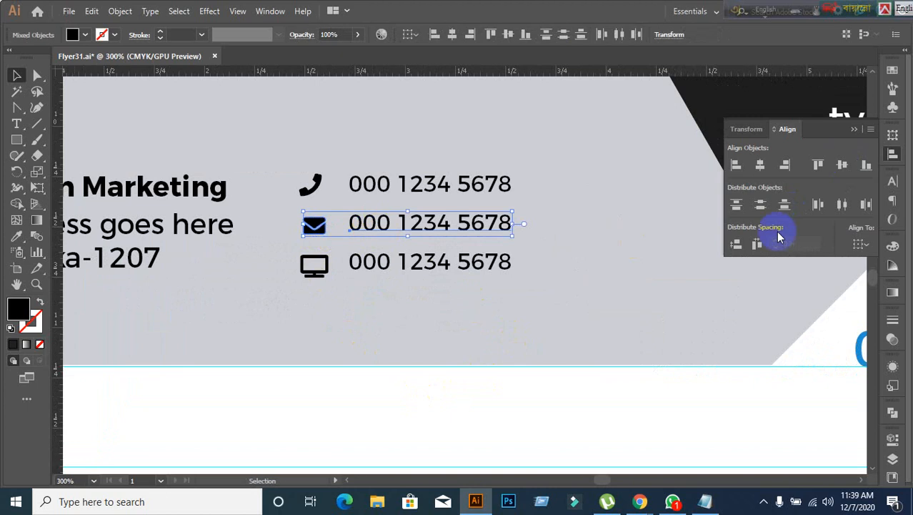
click(844, 166)
key(ctrl+g)
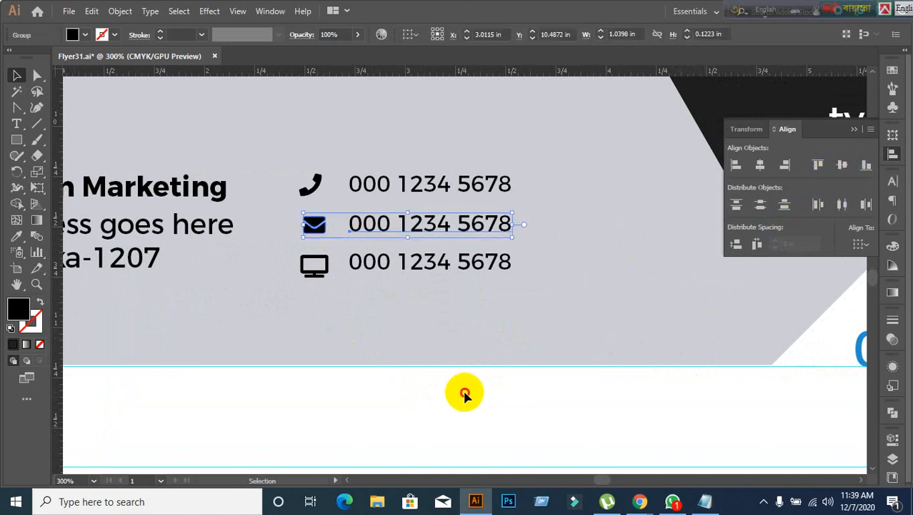
click(465, 394)
- Vertically center the monitor icon with the number beside it in the footer's third contact row
click(321, 274)
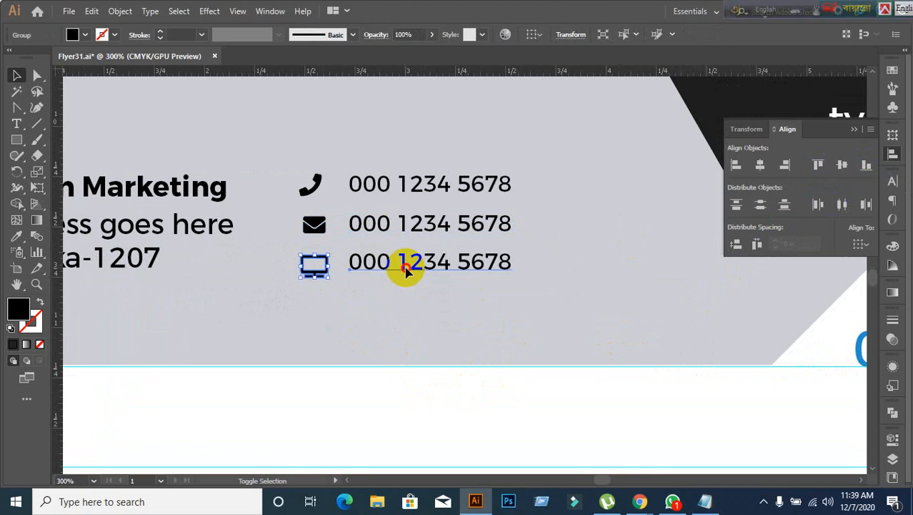
shift+click(405, 270)
click(841, 166)
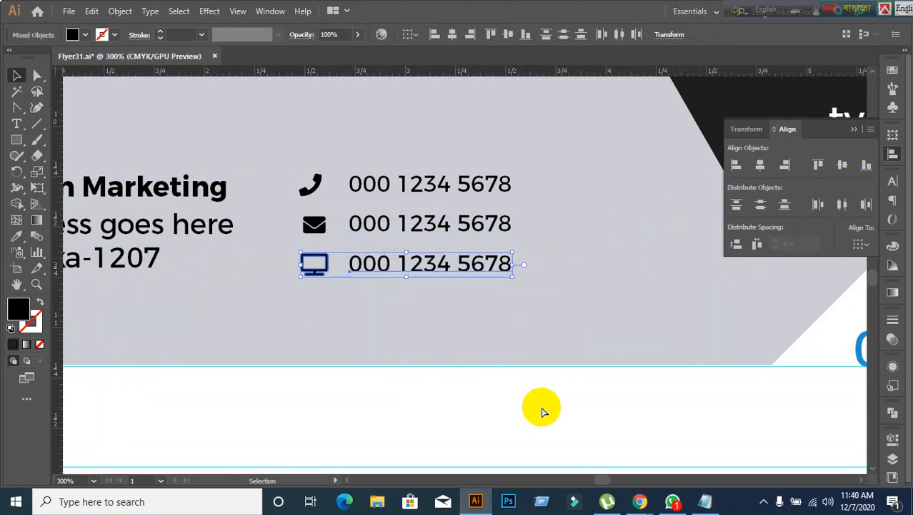
click(509, 425)
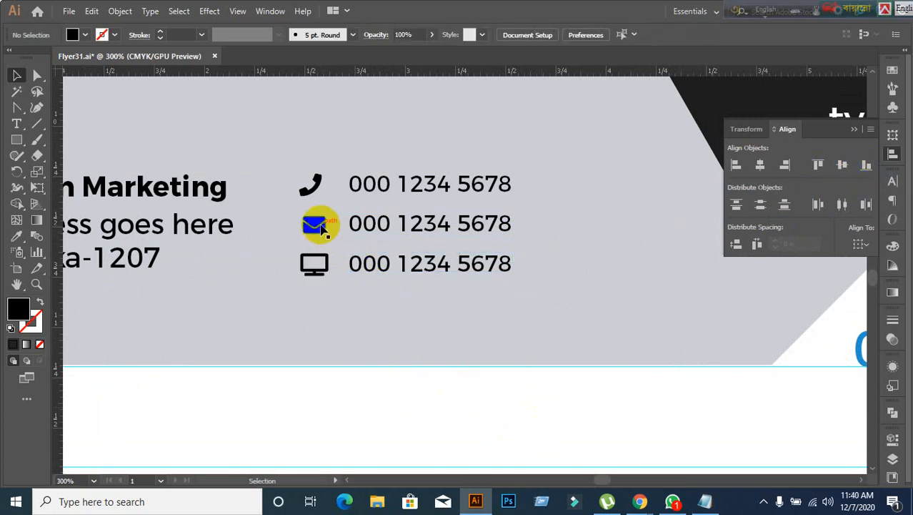
- Group the three footer contact rows into one block
click(315, 262)
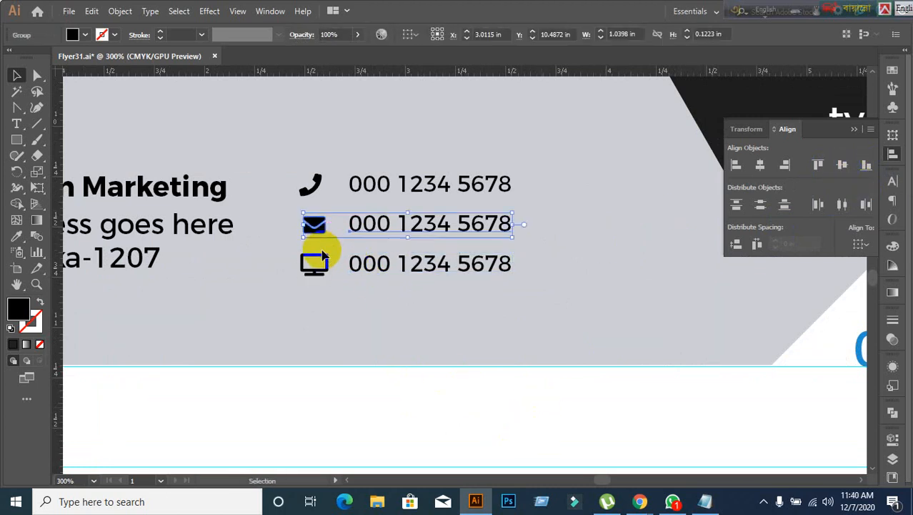
click(353, 187)
drag(320, 158, 418, 282)
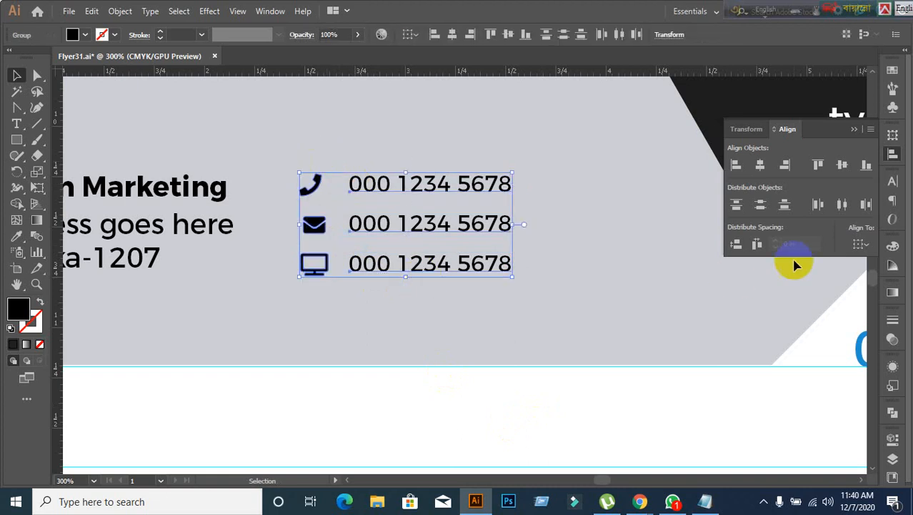
click(593, 286)
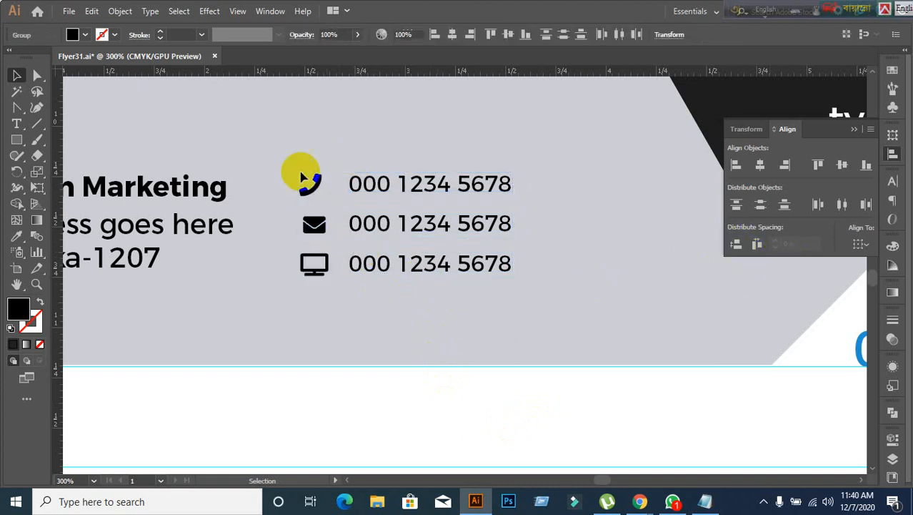
drag(300, 168, 433, 353)
key(ctrl+g)
click(408, 349)
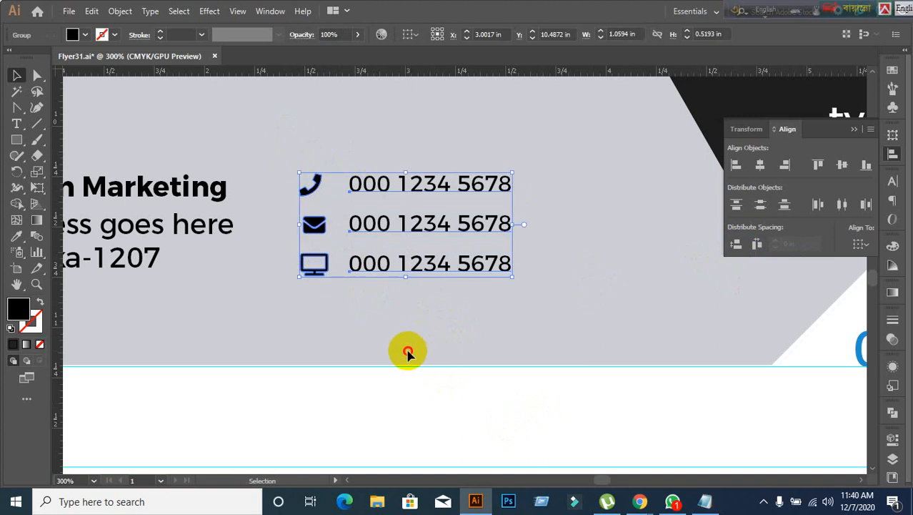
- Vertically center the "BrainStorm Marketing" address group and the contact rows group with each other
scroll(409, 347, down, 2)
click(228, 259)
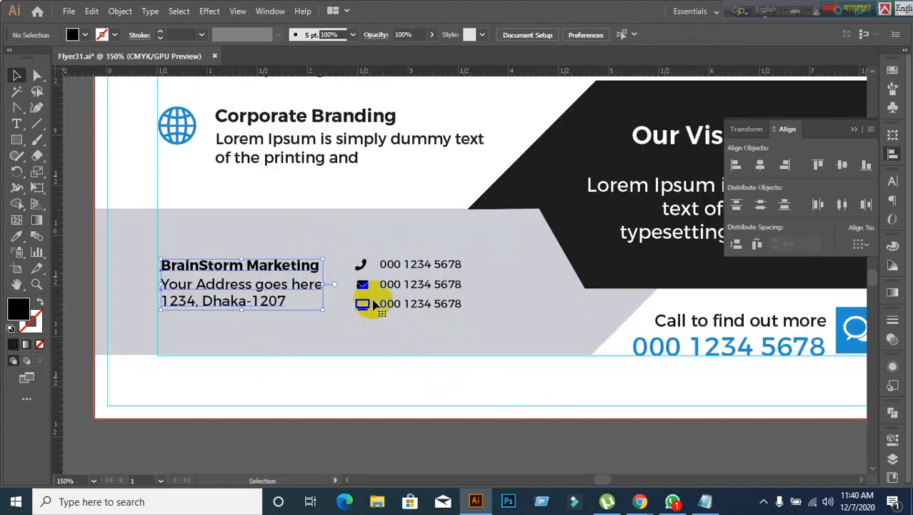
shift+click(363, 286)
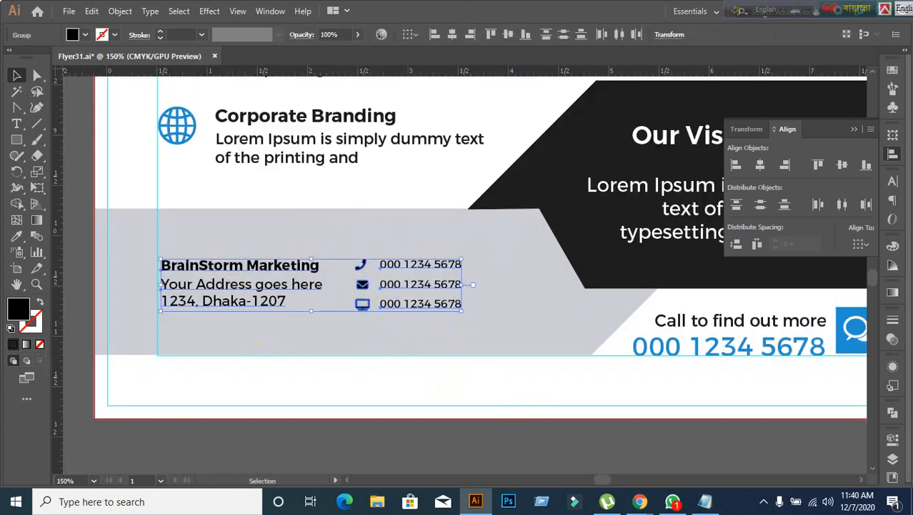
click(843, 165)
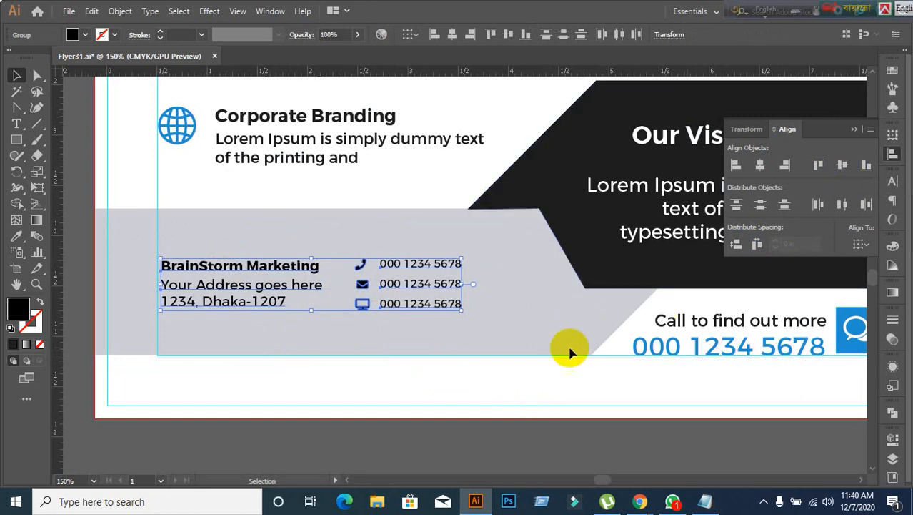
click(234, 407)
- Left-align the footer address group with the services list, using the services list as the key object
scroll(187, 359, down, 1)
drag(164, 359, 298, 369)
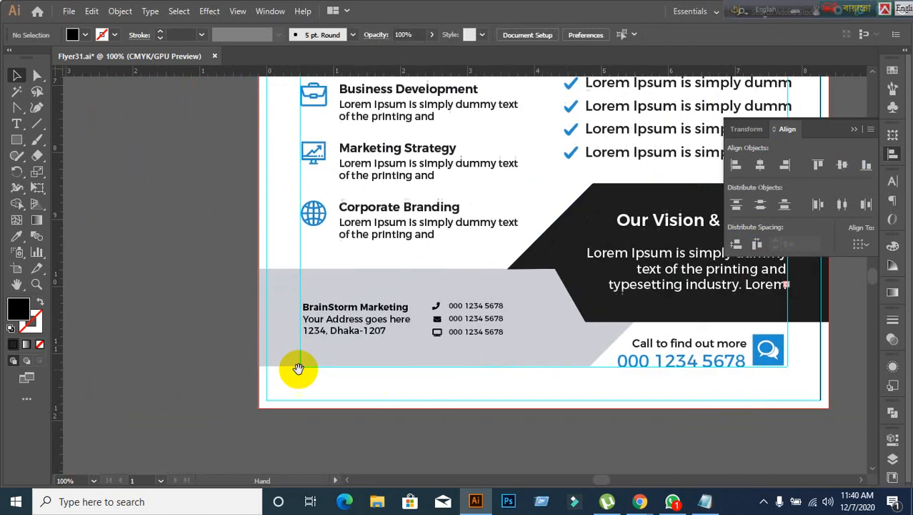
scroll(336, 388, up, 1)
click(317, 303)
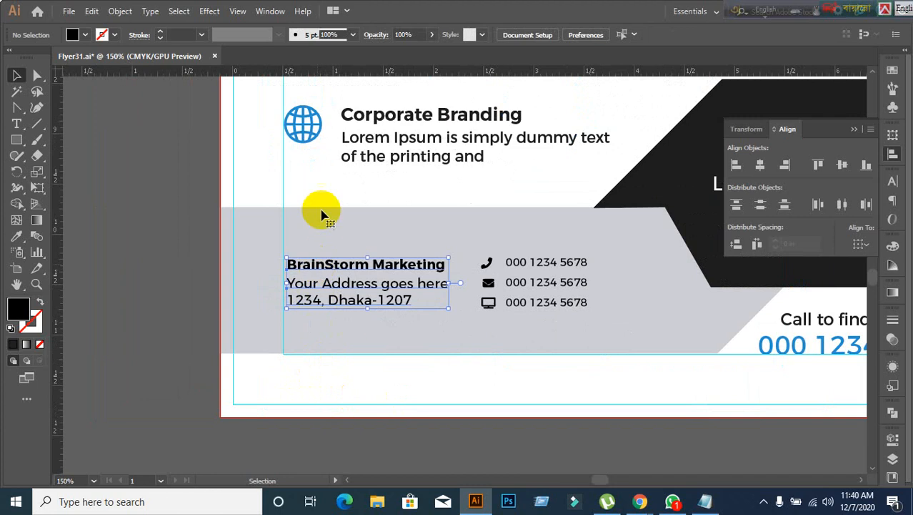
shift+click(306, 136)
click(345, 140)
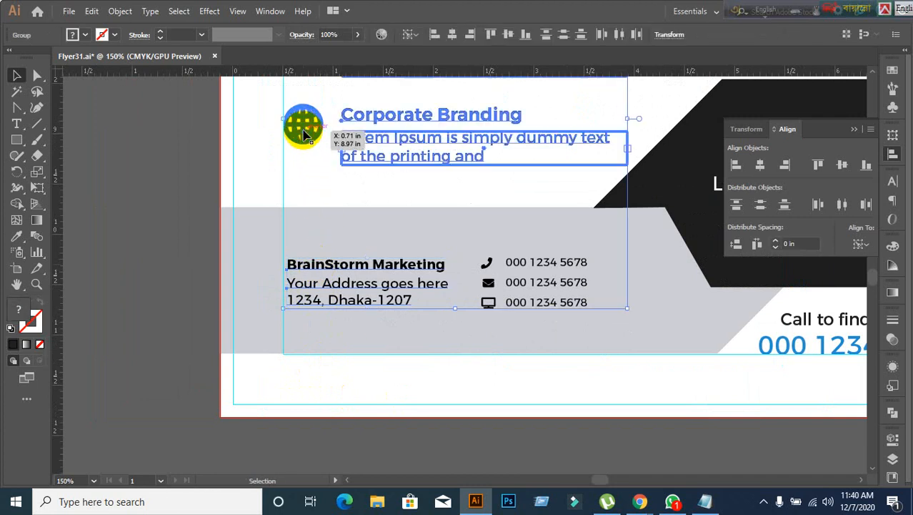
click(733, 168)
click(593, 369)
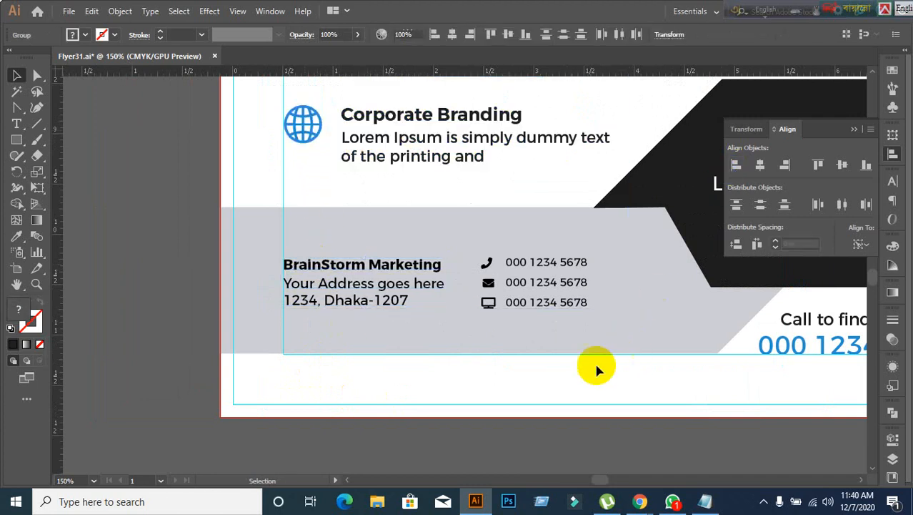
- Group the footer address block with the contact rows block
scroll(528, 382, down, 1)
click(414, 318)
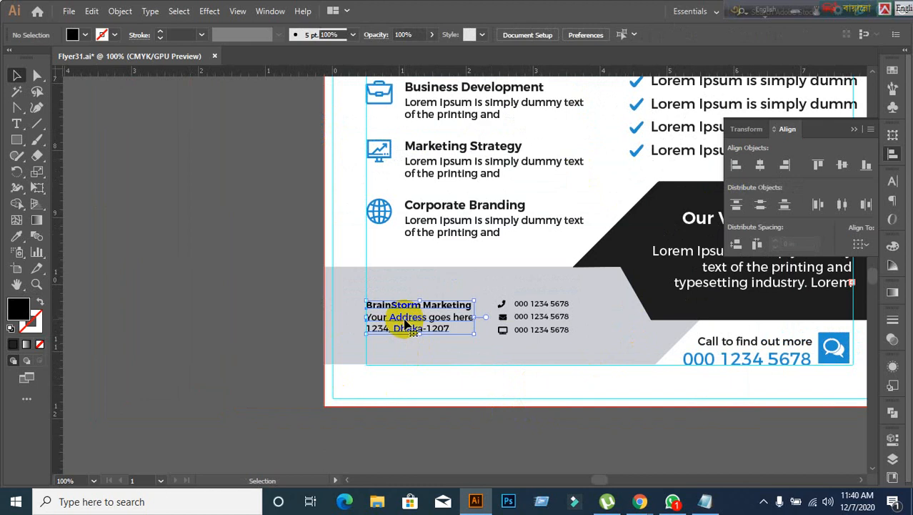
click(571, 384)
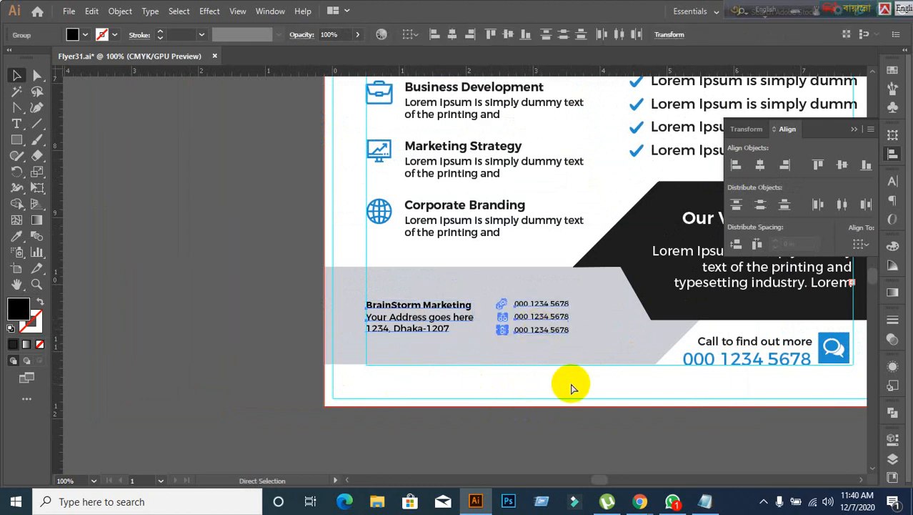
- Vertically center the combined footer text group on the grey band, using the band as the key object
scroll(458, 399, down, 1)
scroll(458, 400, up, 2)
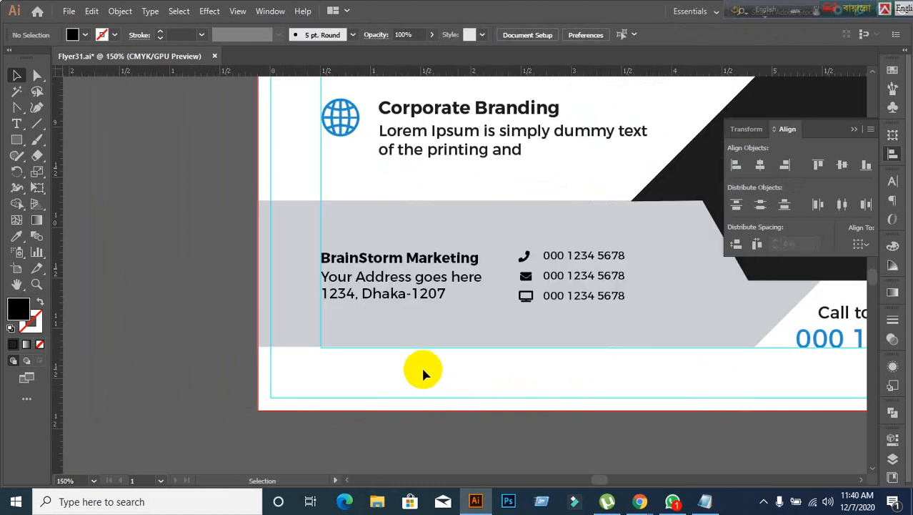
click(293, 286)
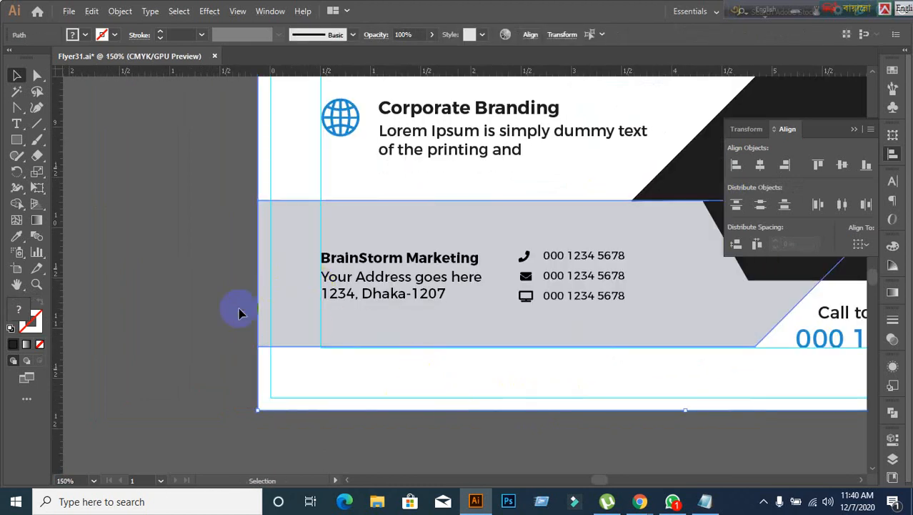
click(373, 298)
click(376, 290)
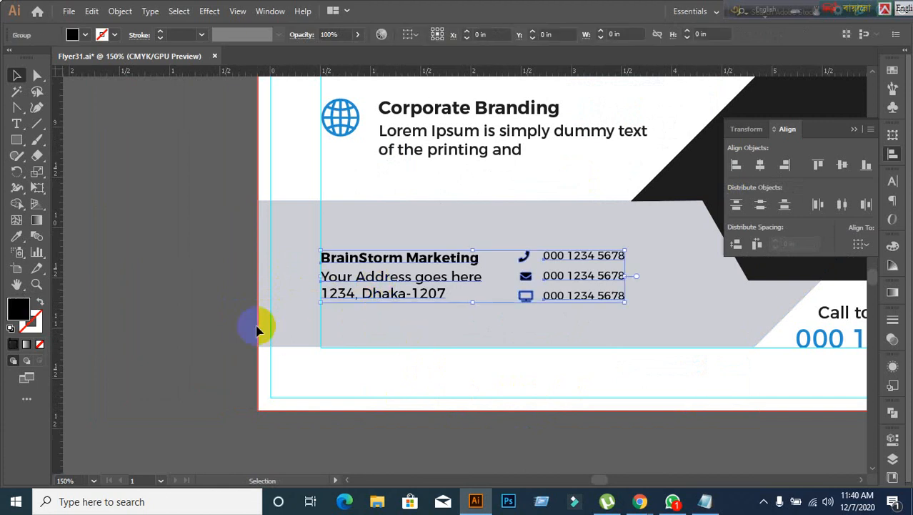
shift+click(283, 291)
click(300, 304)
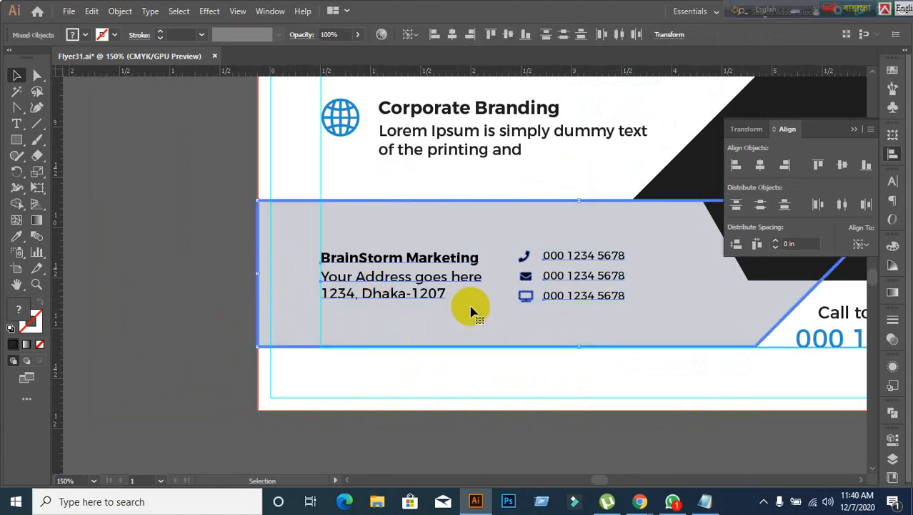
click(849, 165)
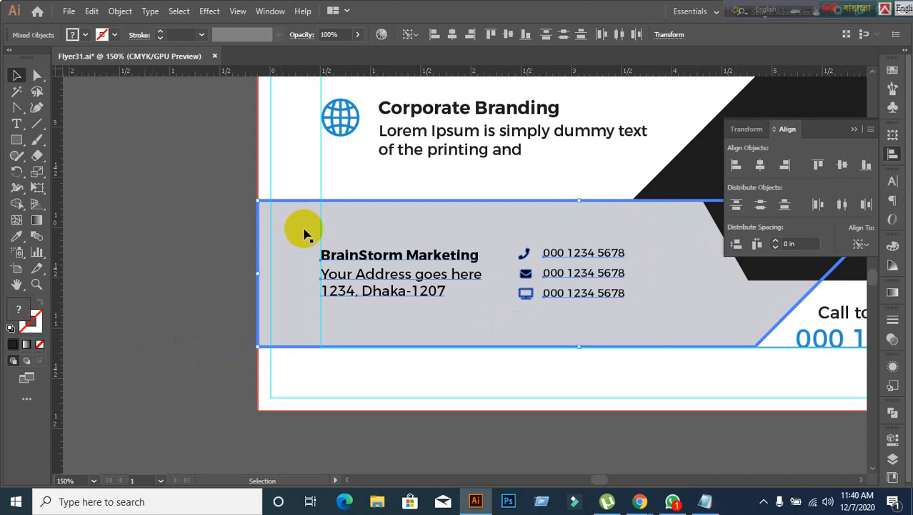
click(202, 284)
click(279, 273)
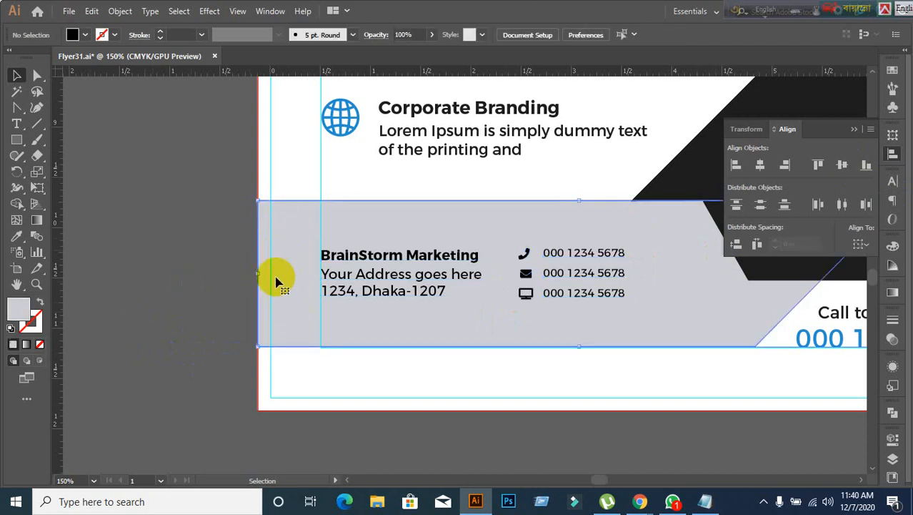
click(361, 261)
shift+click(275, 247)
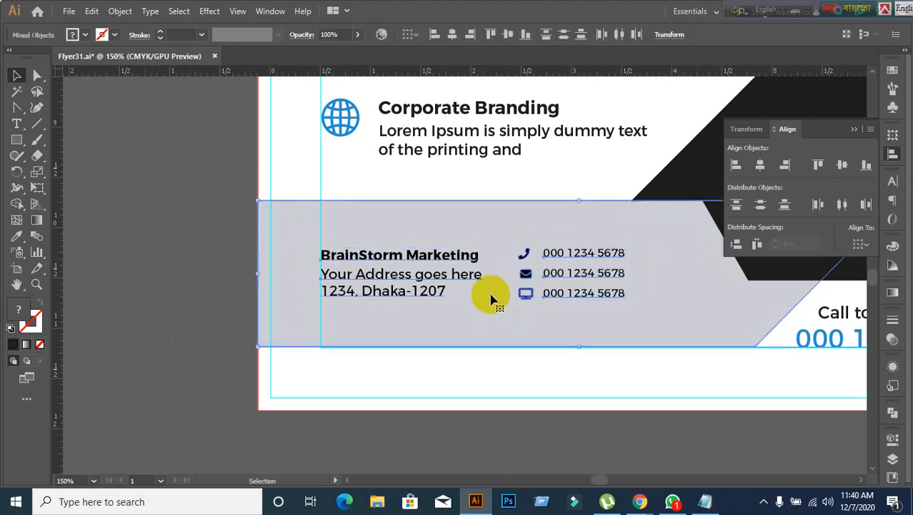
click(267, 270)
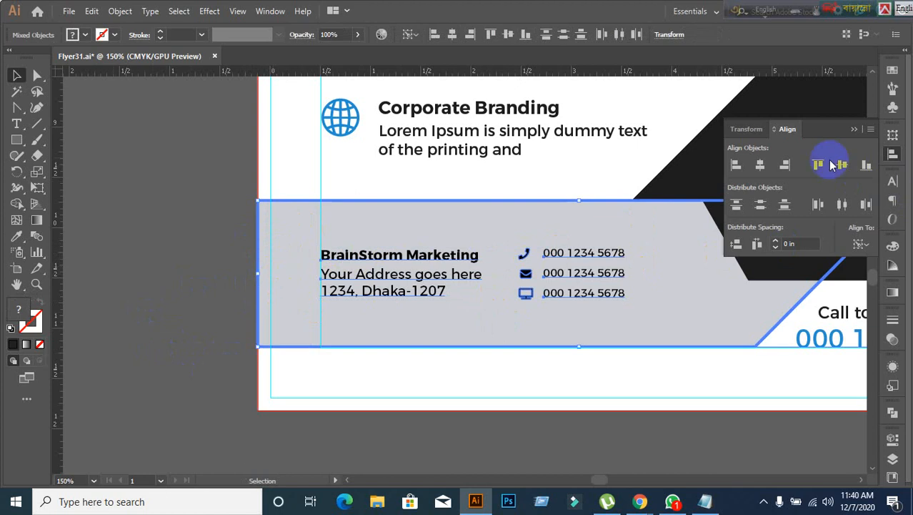
click(158, 289)
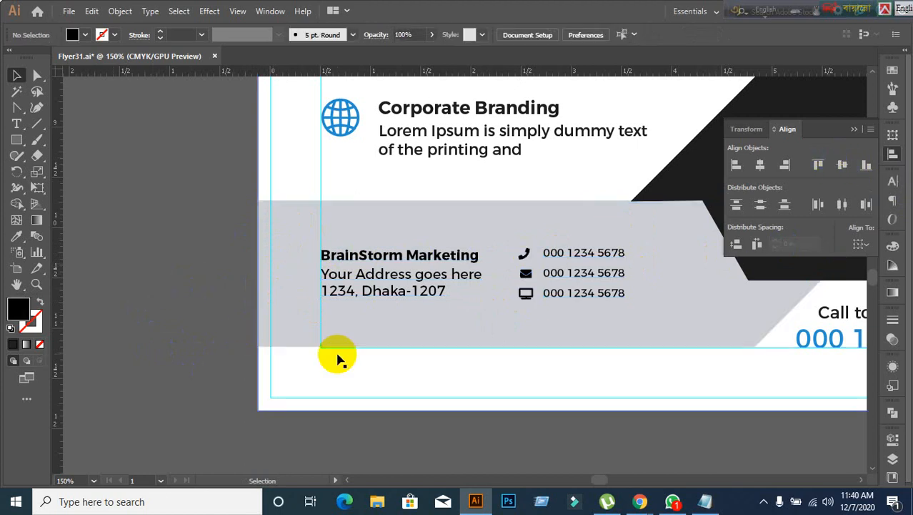
- Compare the position of the flyer's footer address and contact text with the reference flyer
click(417, 262)
scroll(706, 358, down, 2)
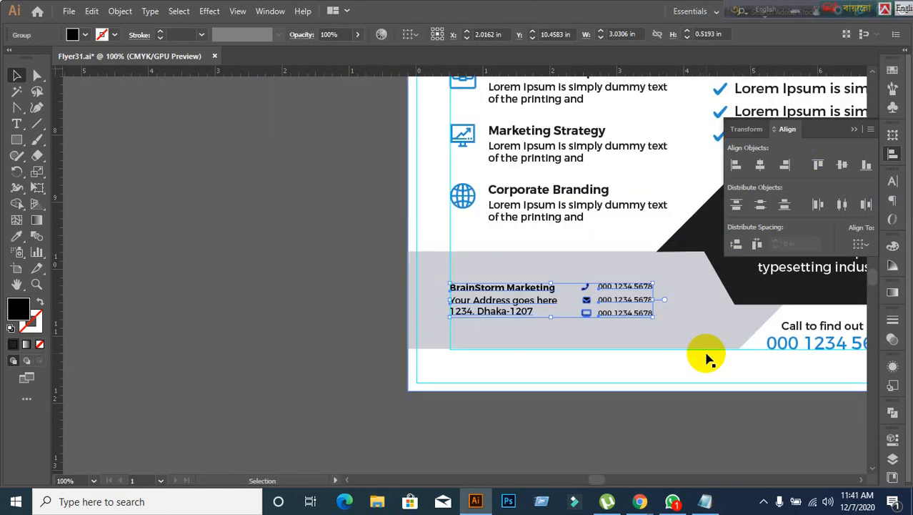
scroll(546, 328, down, 1)
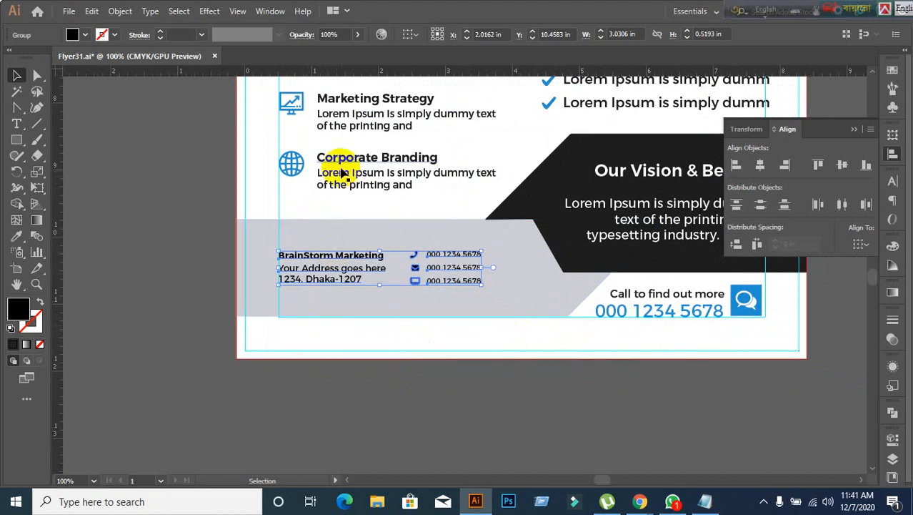
click(176, 375)
scroll(386, 357, down, 2)
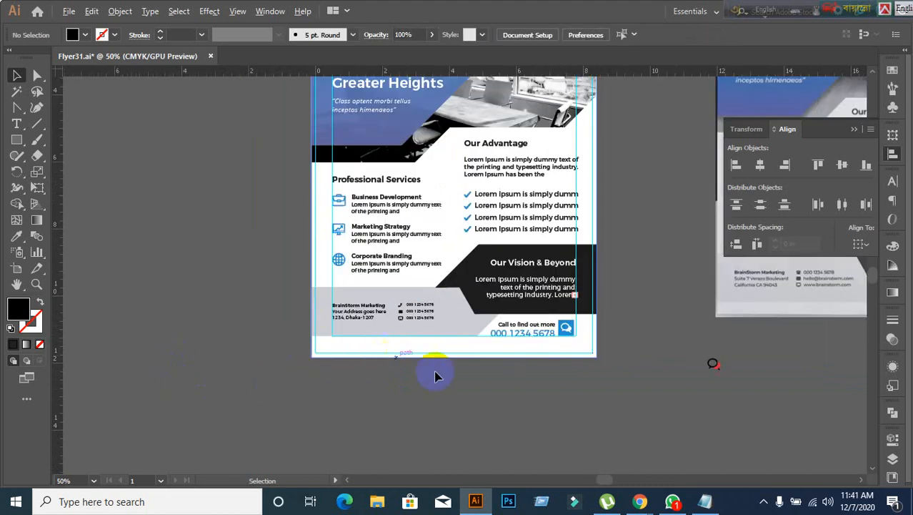
drag(717, 404, 657, 377)
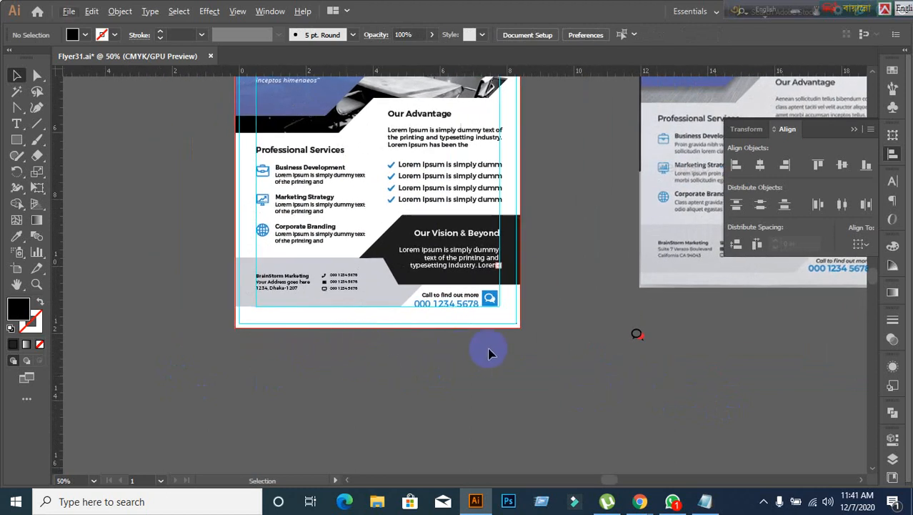
scroll(489, 353, down, 1)
scroll(393, 343, up, 2)
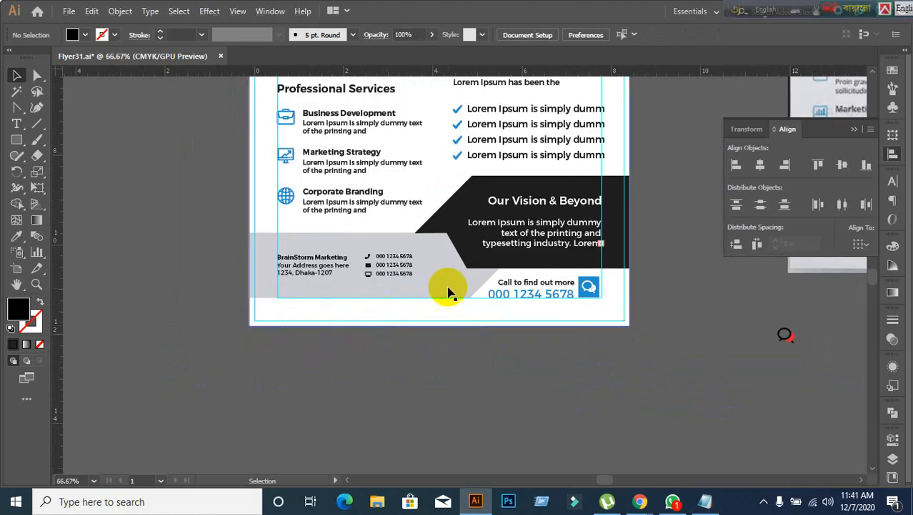
scroll(330, 289, up, 1)
click(280, 255)
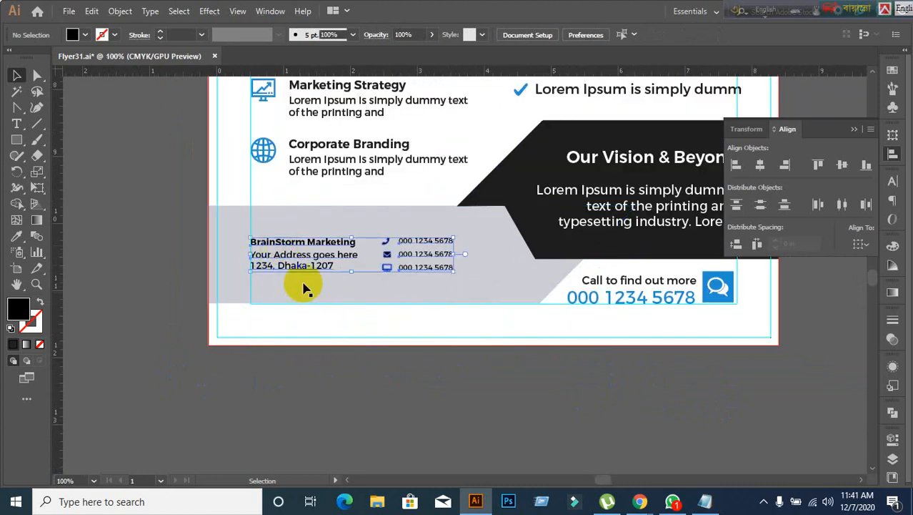
shift+click(318, 226)
click(317, 225)
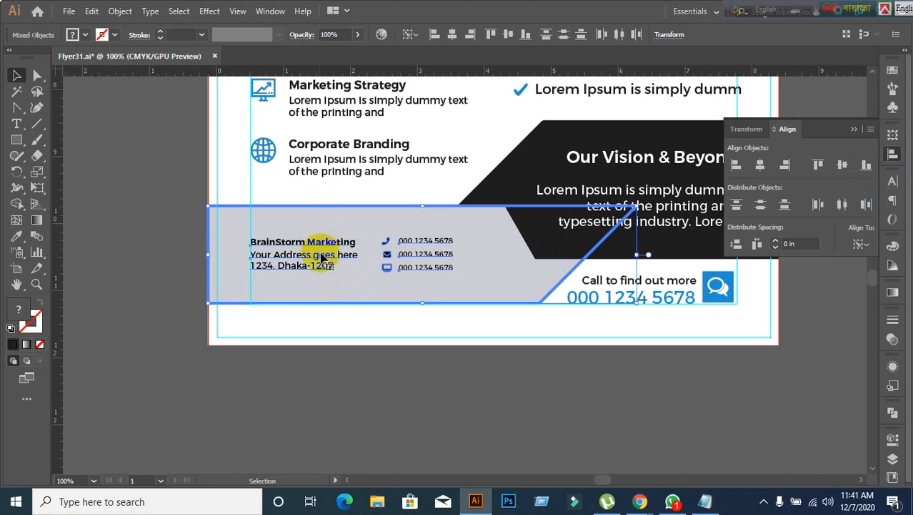
click(331, 380)
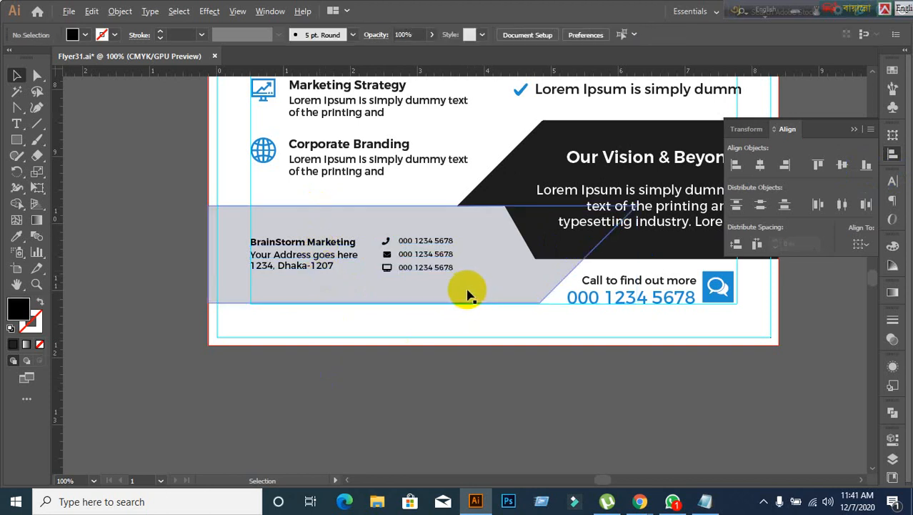
- Ungroup the combined footer text group into its address and contact blocks
scroll(469, 293, up, 1)
click(407, 238)
right_click(410, 243)
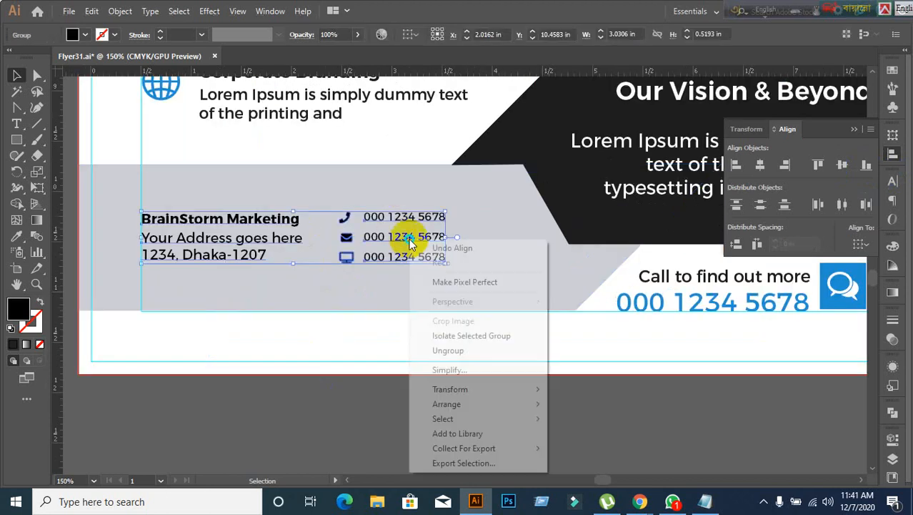
click(443, 351)
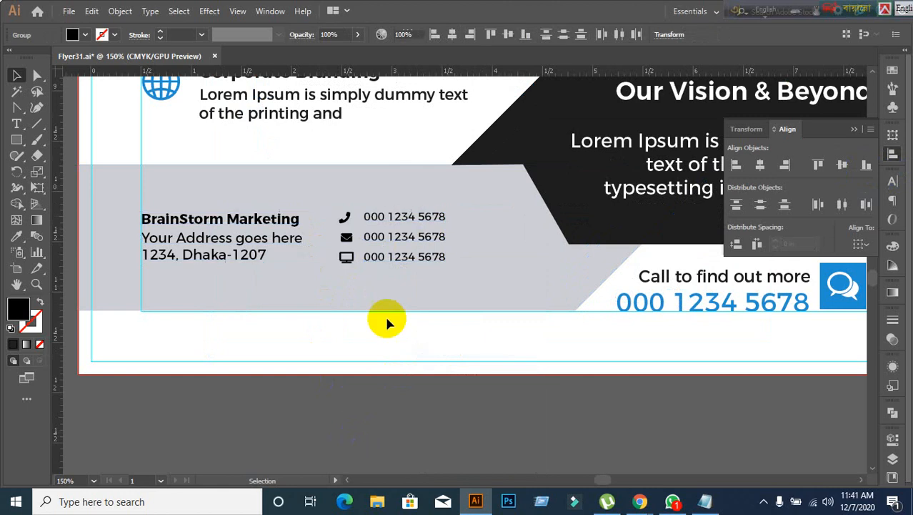
click(388, 271)
double_click(389, 261)
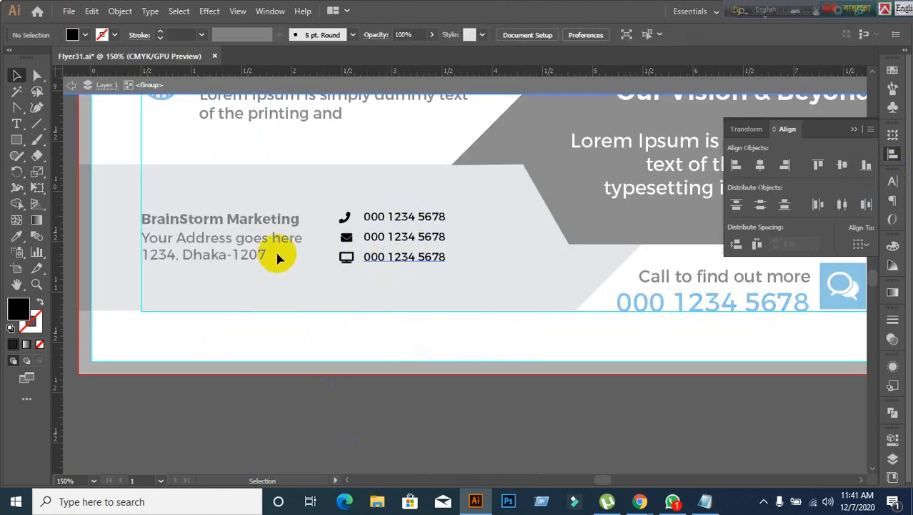
click(71, 86)
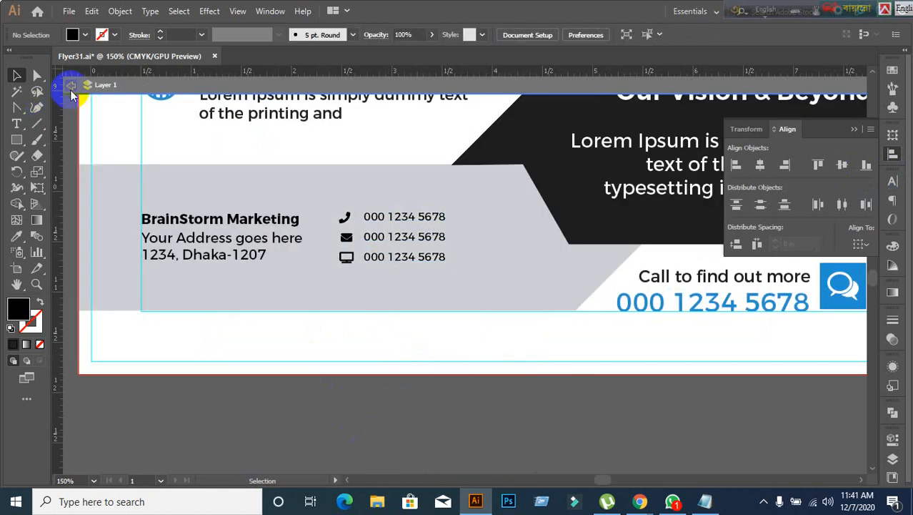
- Ungroup the footer contact rows block, and separate the website row's icon from its text
click(405, 257)
right_click(406, 259)
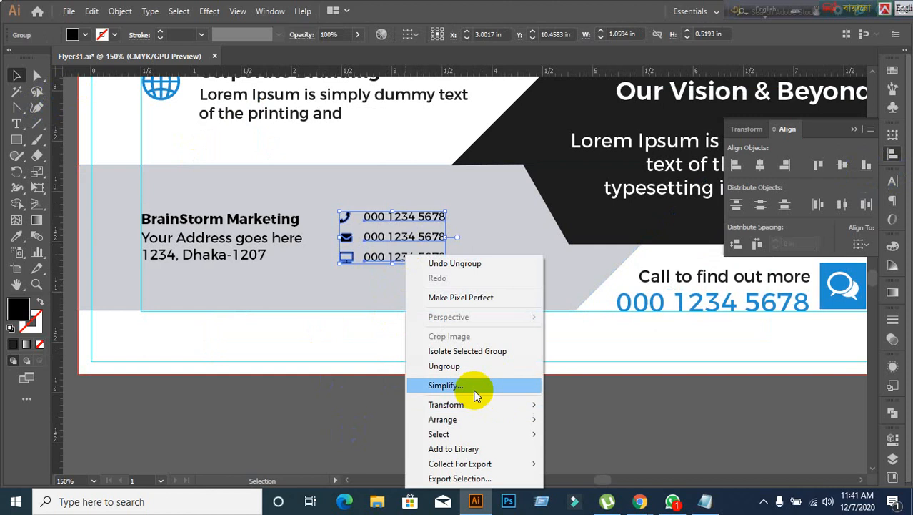
click(465, 368)
click(401, 288)
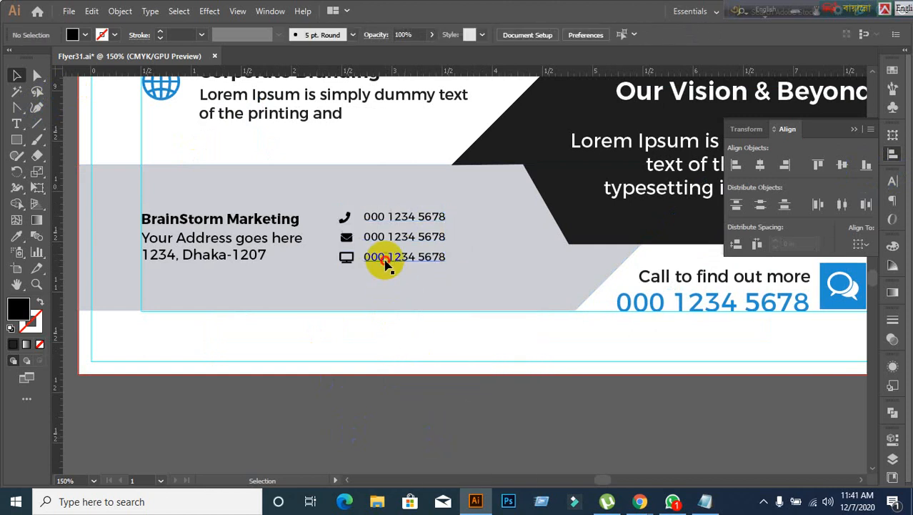
double_click(383, 262)
click(75, 87)
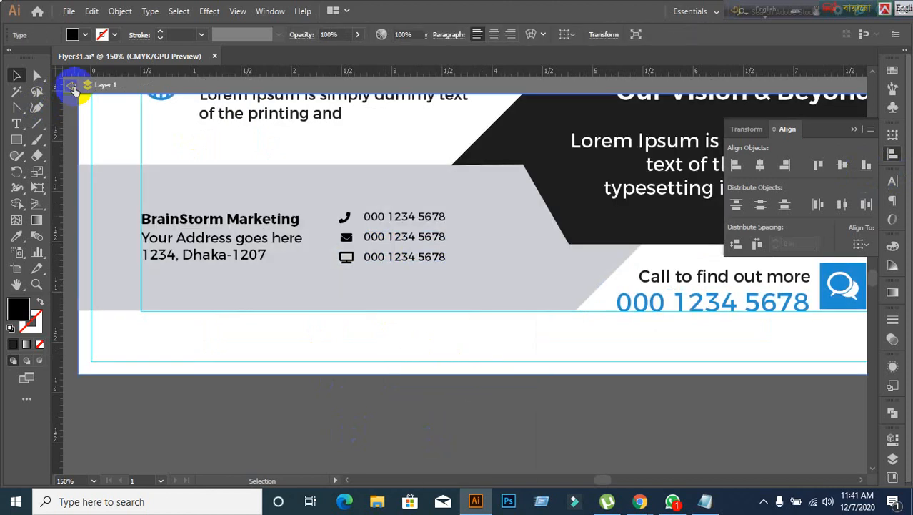
click(405, 259)
right_click(406, 258)
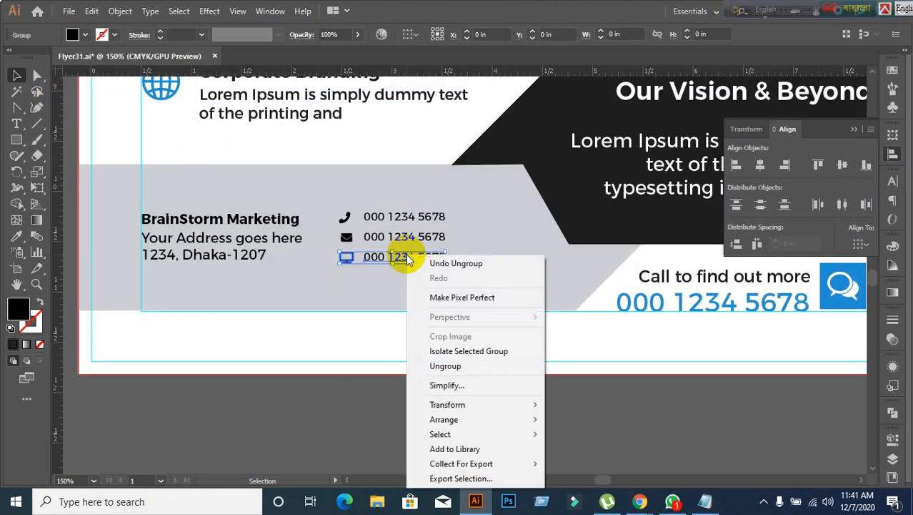
click(450, 369)
click(398, 416)
click(380, 262)
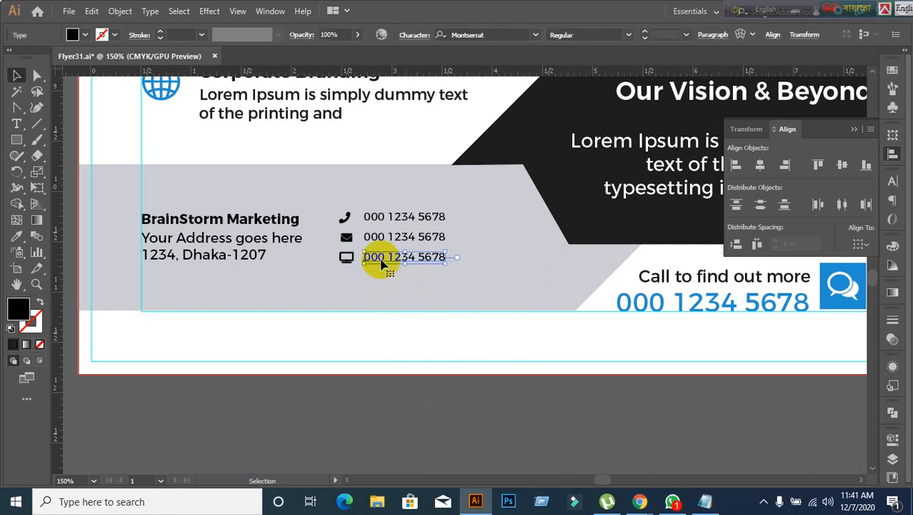
triple_click(394, 255)
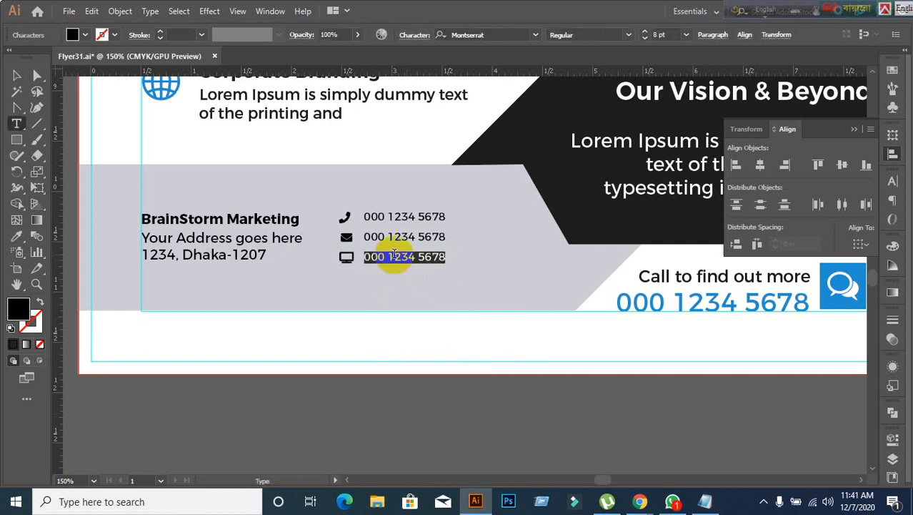
text(www.we)
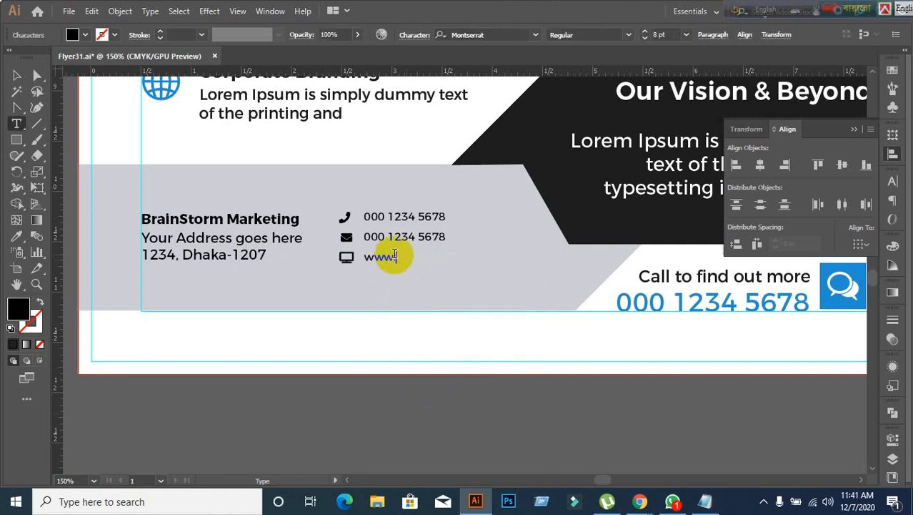
text(bsitenam)
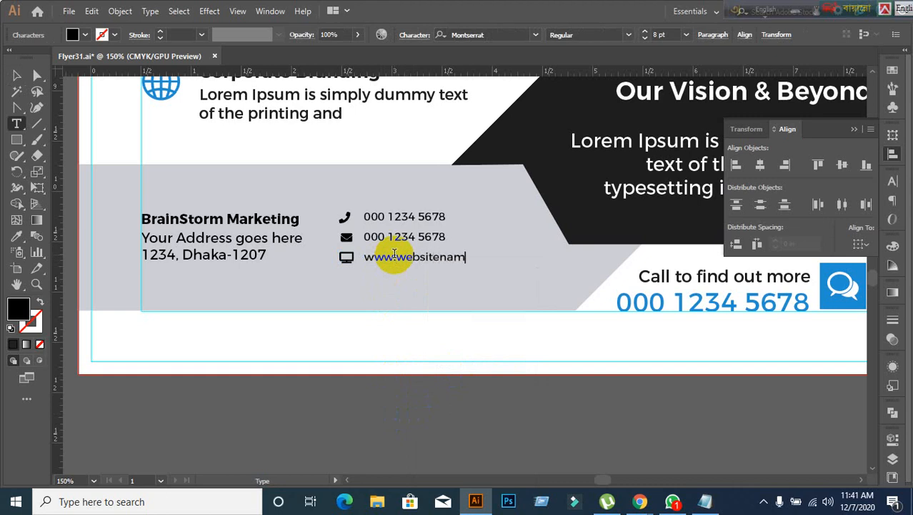
key(BackSpace)
text(me.com)
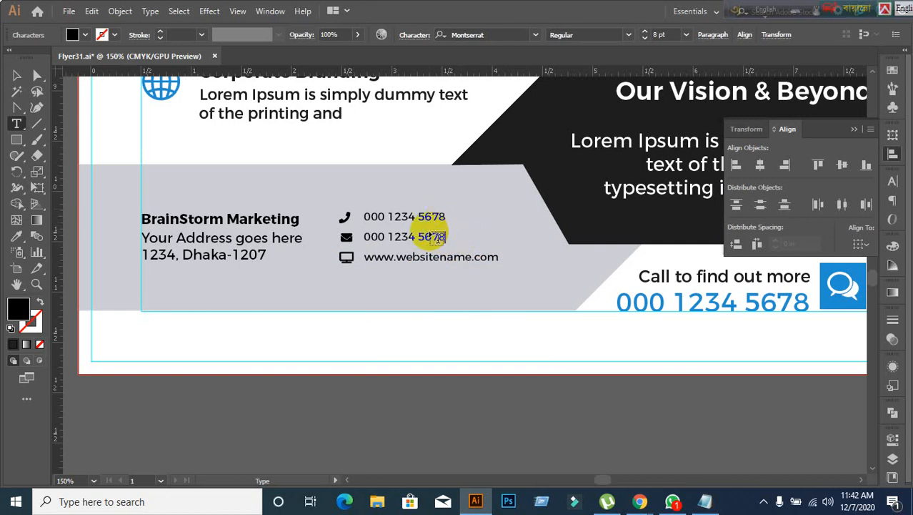
key(ctrl+shift+a)
click(16, 76)
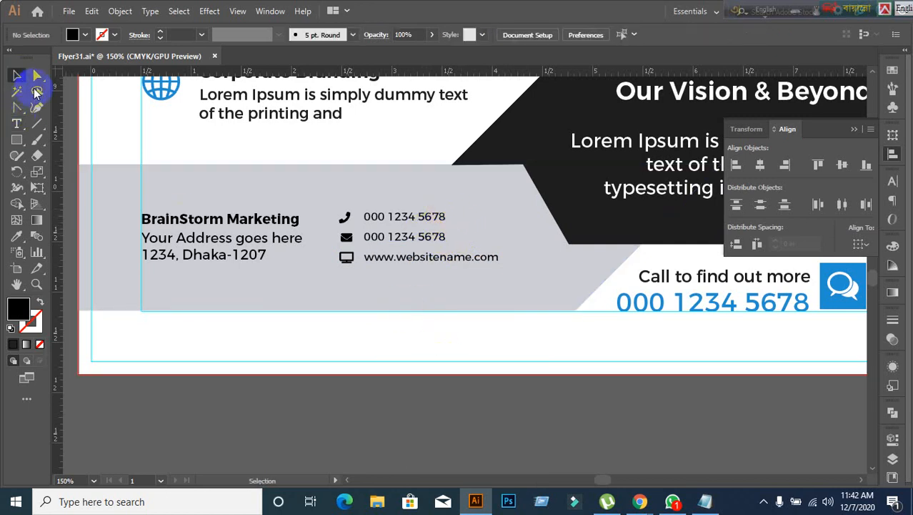
- Replace the number beside the envelope icon with a placeholder email address
click(417, 241)
right_click(399, 236)
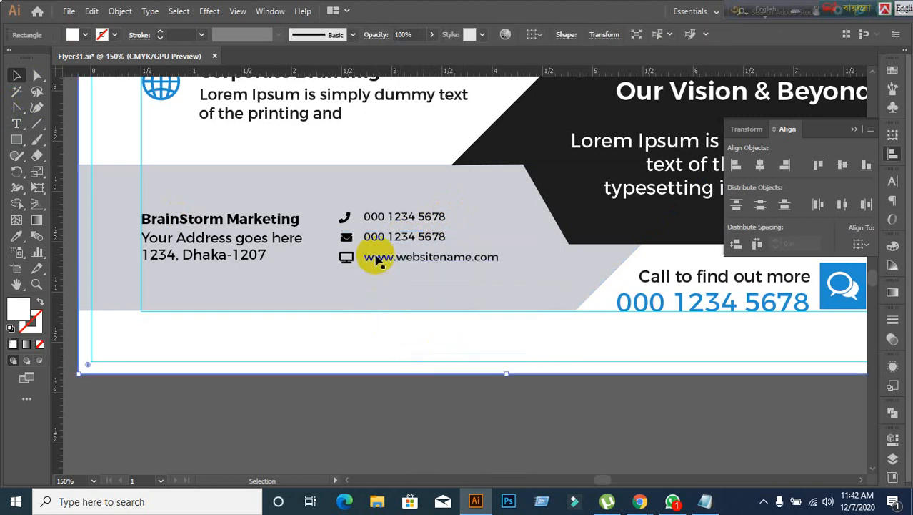
double_click(373, 237)
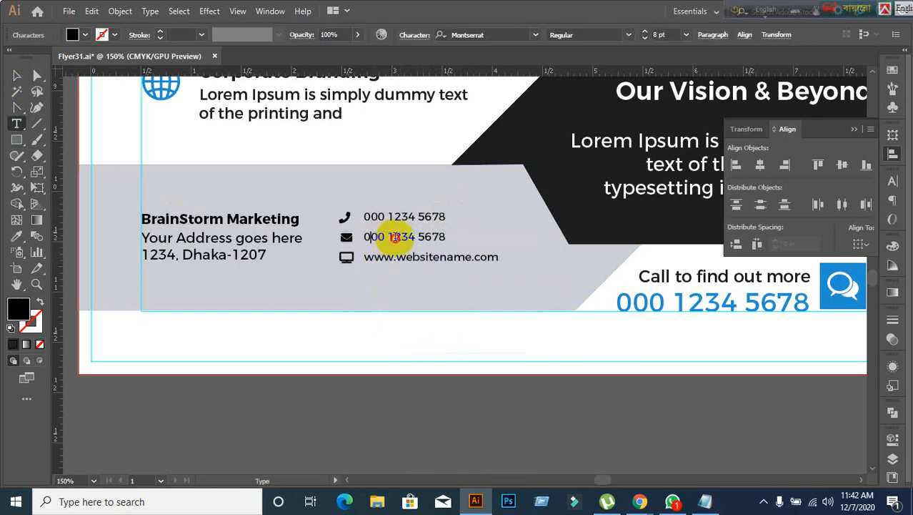
triple_click(393, 236)
text(urmail@email.com)
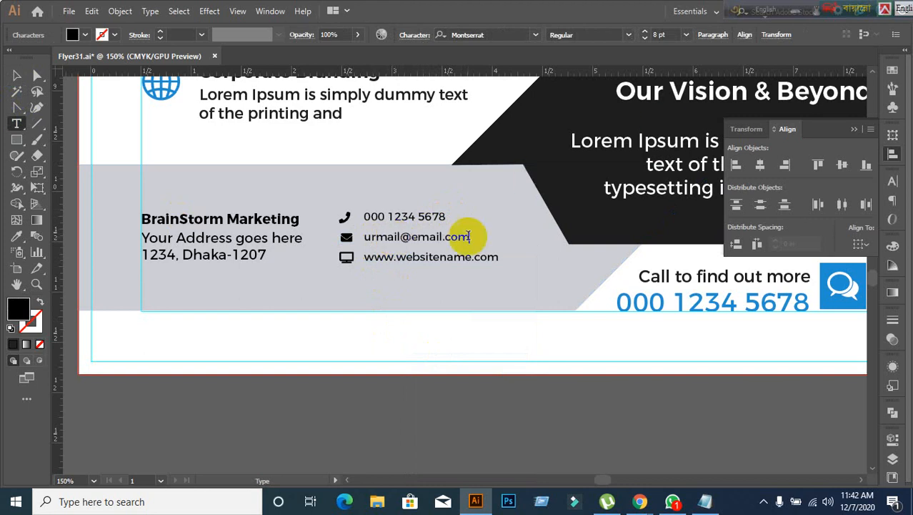
click(16, 75)
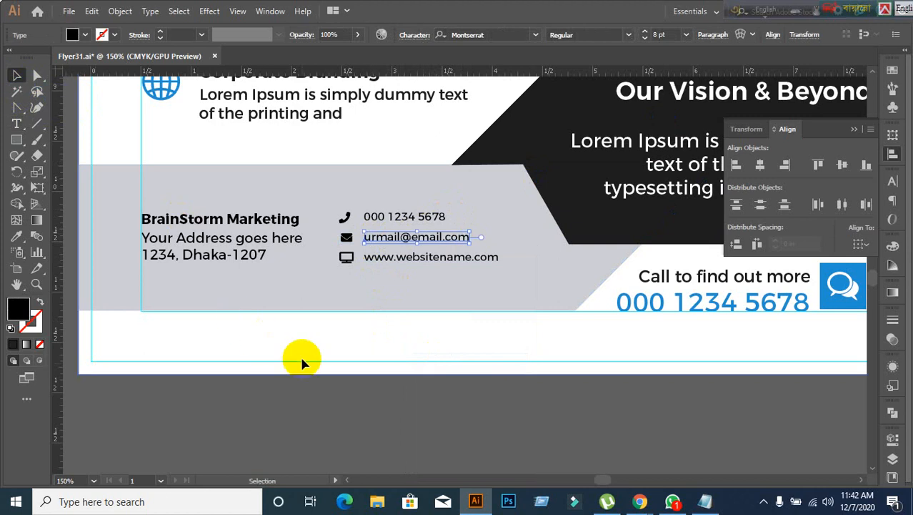
click(332, 404)
- Compare the flyer's updated footer and overall layout with the reference flyer
scroll(332, 403, down, 2)
drag(331, 346, 258, 293)
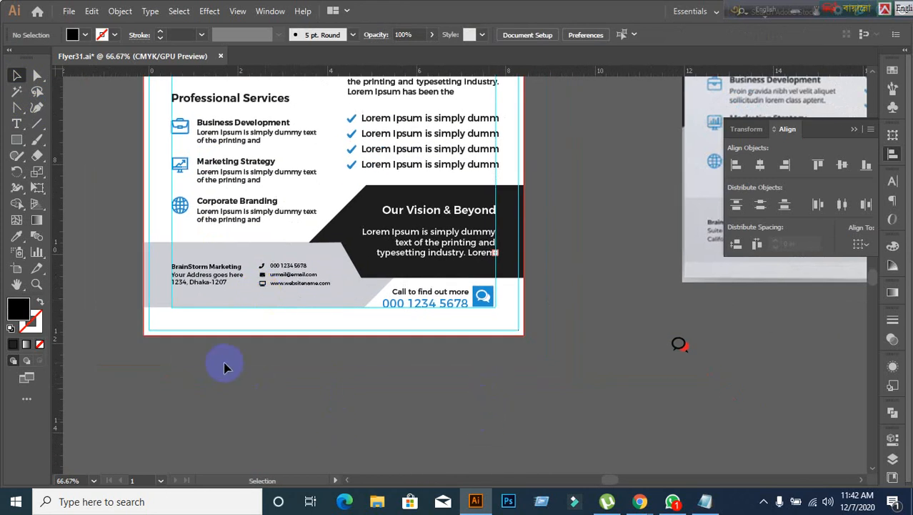
scroll(391, 370, down, 1)
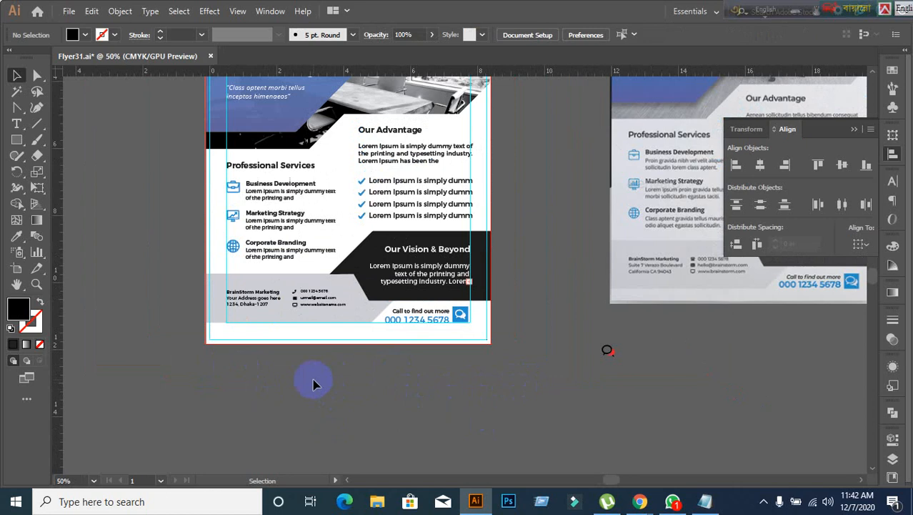
scroll(314, 384, up, 4)
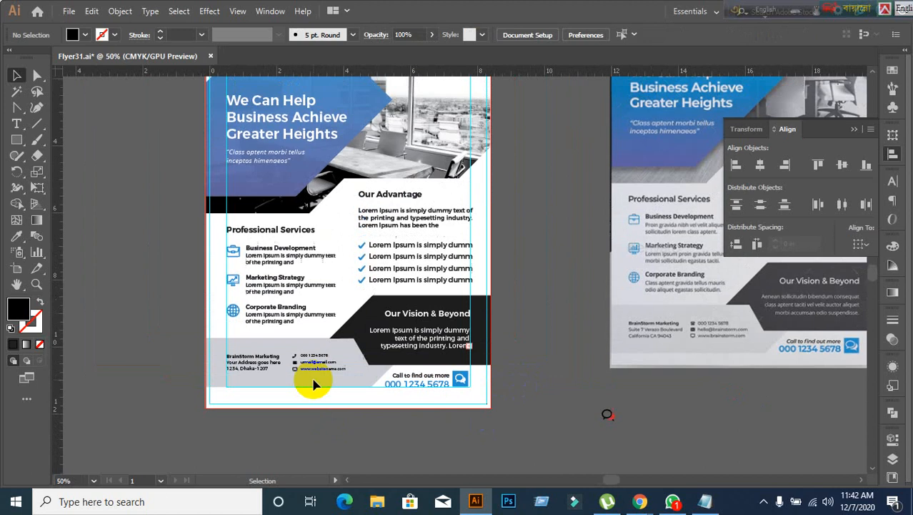
scroll(315, 385, down, 2)
scroll(314, 385, down, 2)
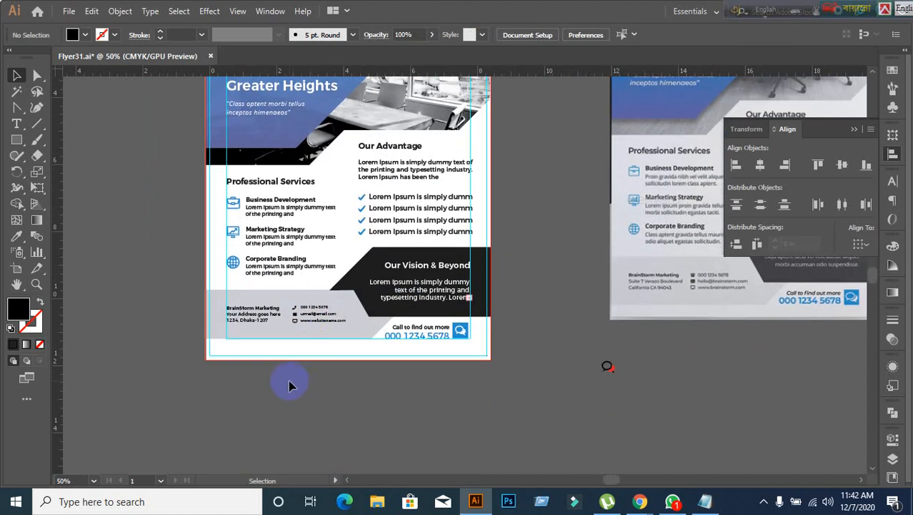
scroll(290, 386, up, 2)
- Lock the grey footer band behind the address and contact text
click(212, 261)
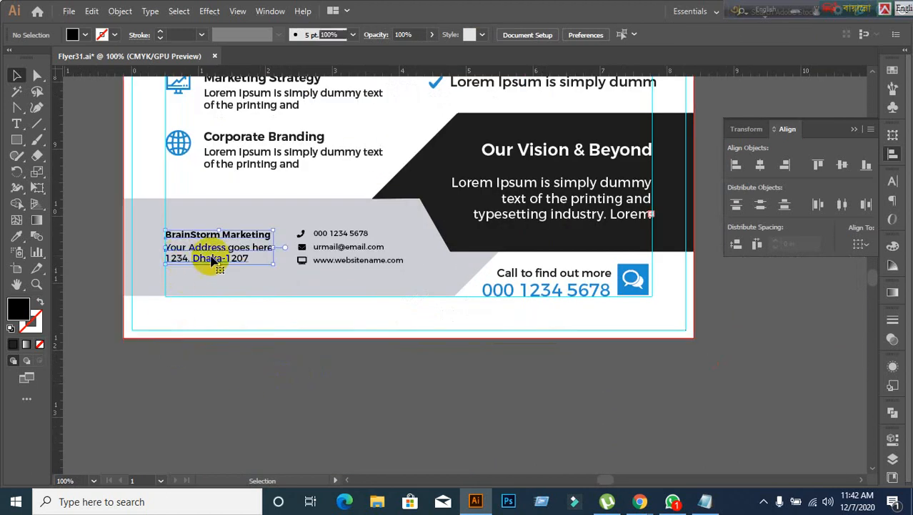
key(a)
click(306, 356)
click(204, 299)
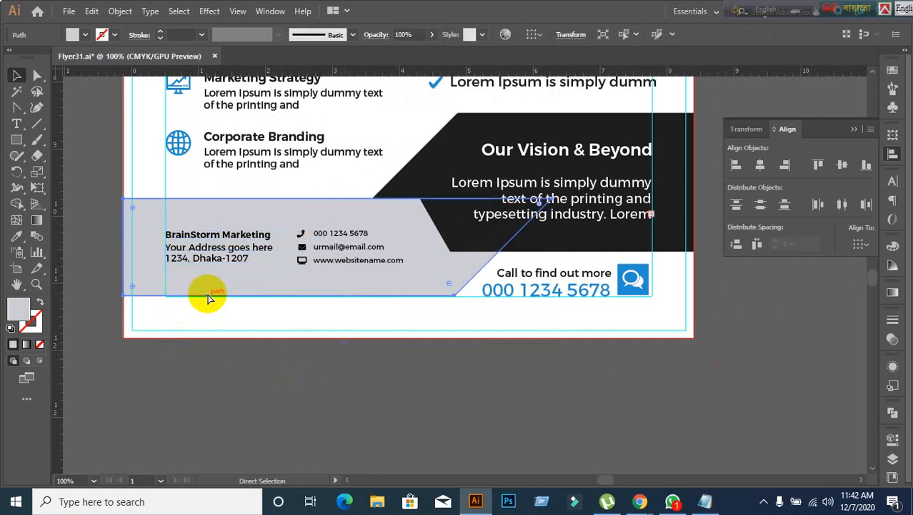
key(ctrl+2)
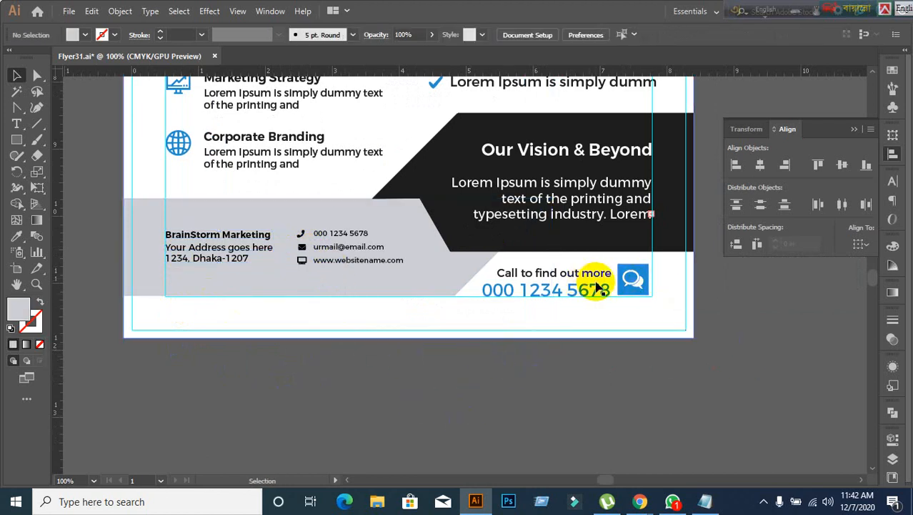
click(496, 200)
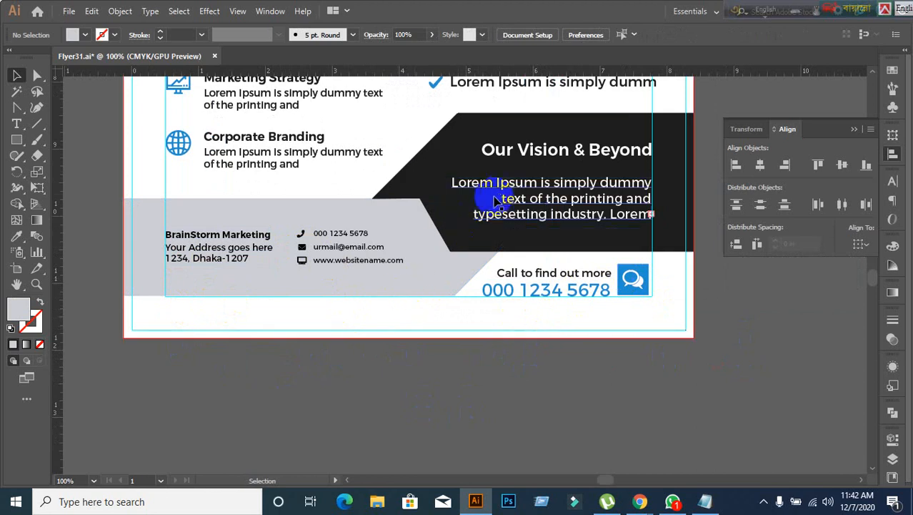
click(230, 247)
shift+click(367, 256)
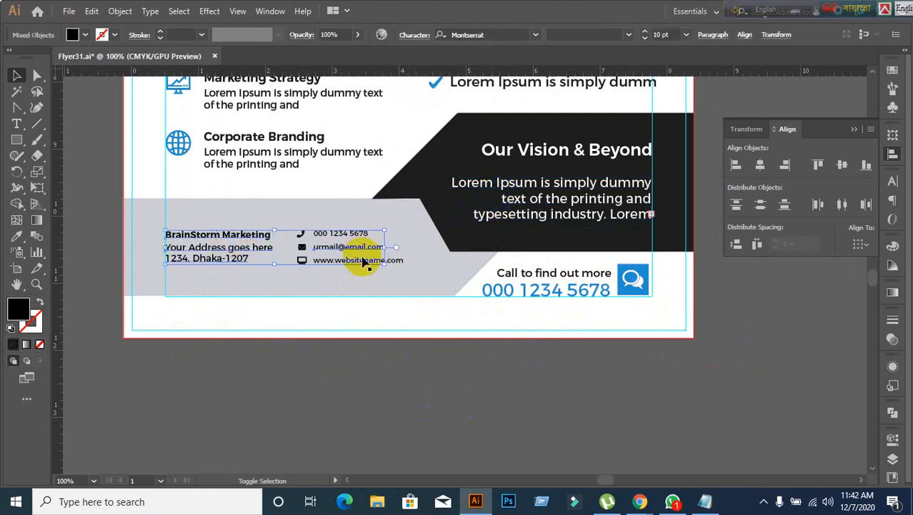
click(327, 342)
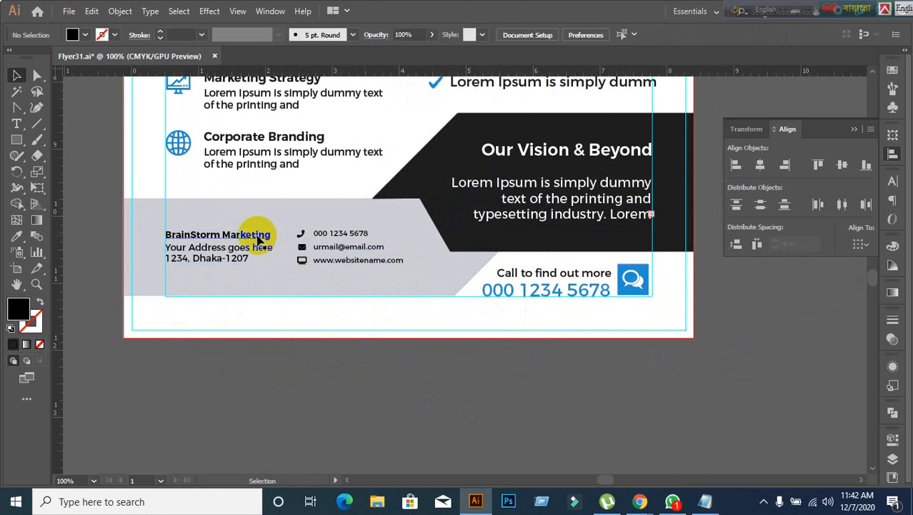
click(346, 382)
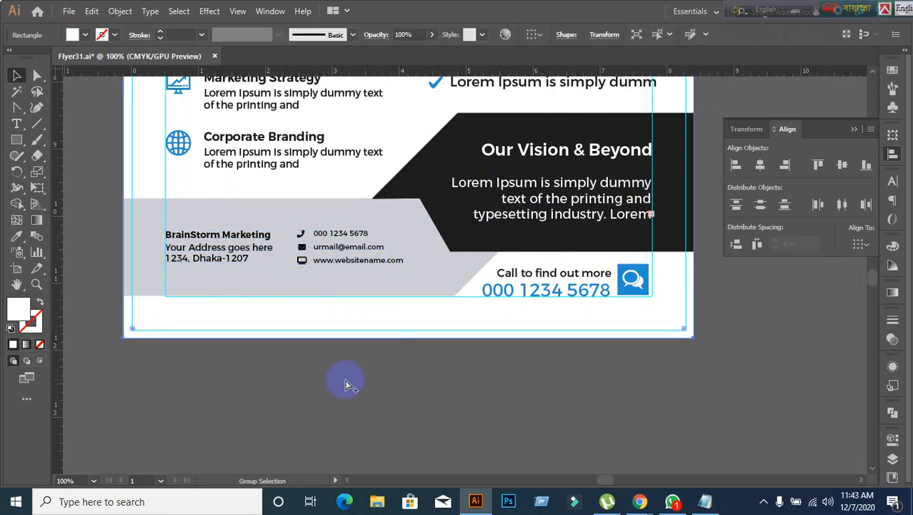
click(350, 448)
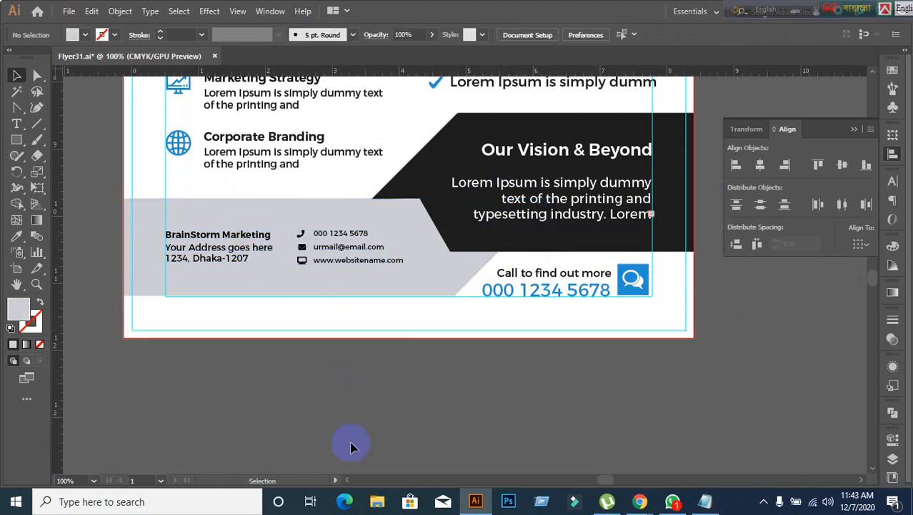
click(215, 241)
click(304, 365)
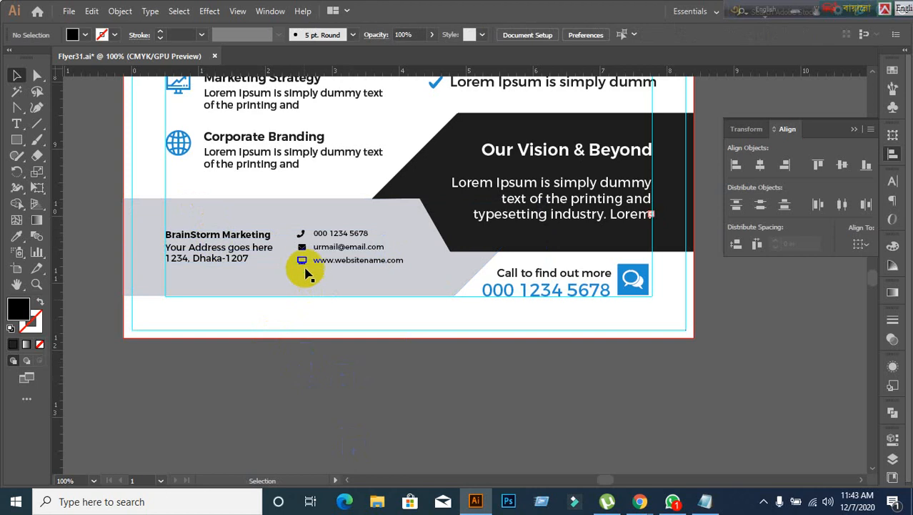
click(306, 267)
click(346, 367)
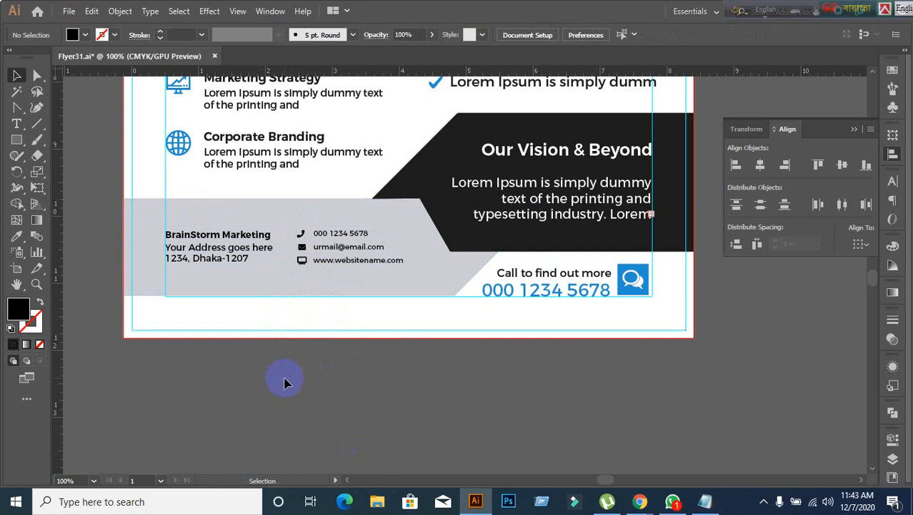
- Inspect the footer contact rows up close and compare the footer with the reference flyer's
scroll(347, 361, up, 1)
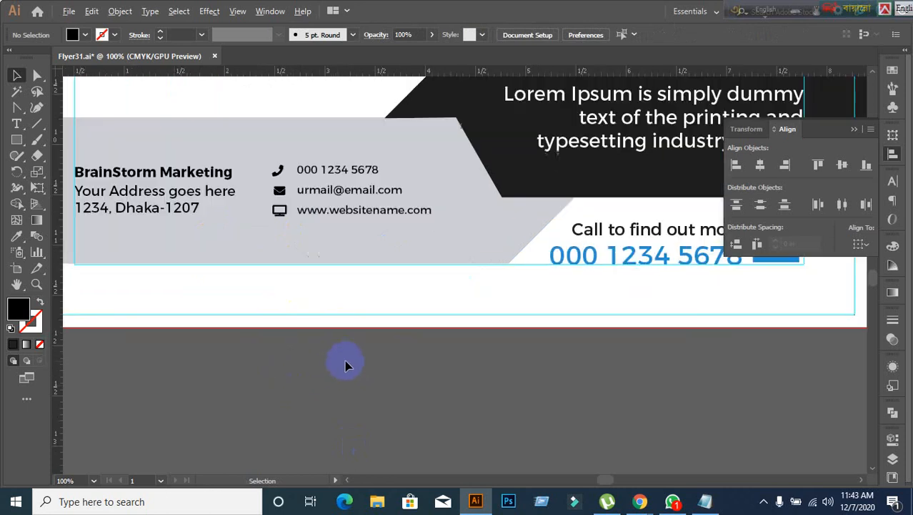
click(364, 212)
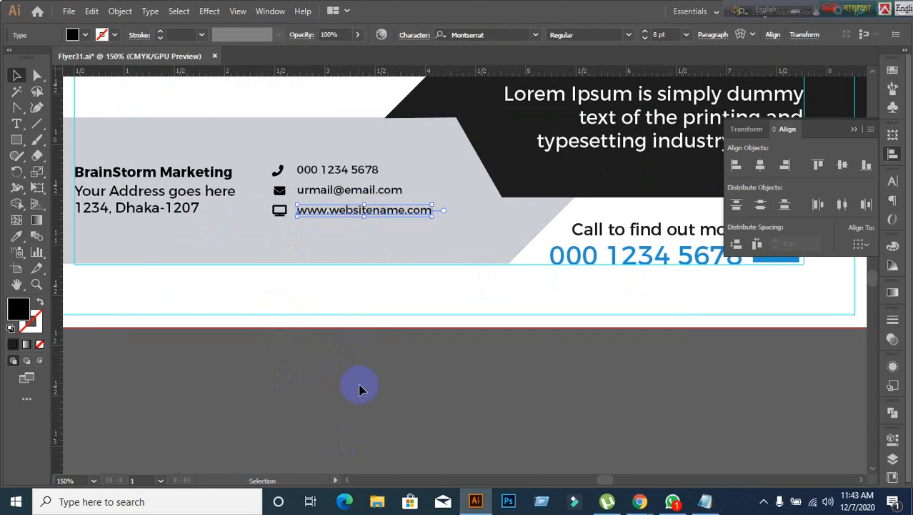
click(306, 316)
scroll(322, 316, down, 2)
scroll(373, 343, down, 2)
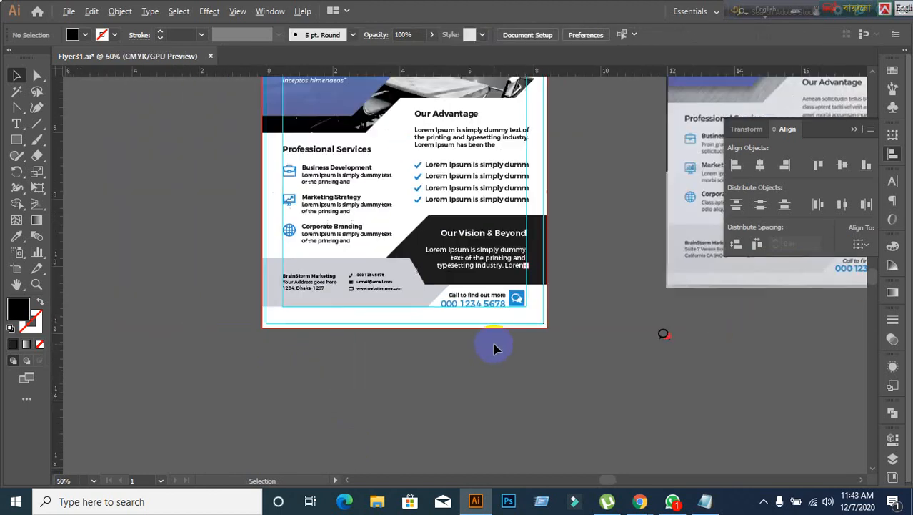
drag(574, 358, 441, 360)
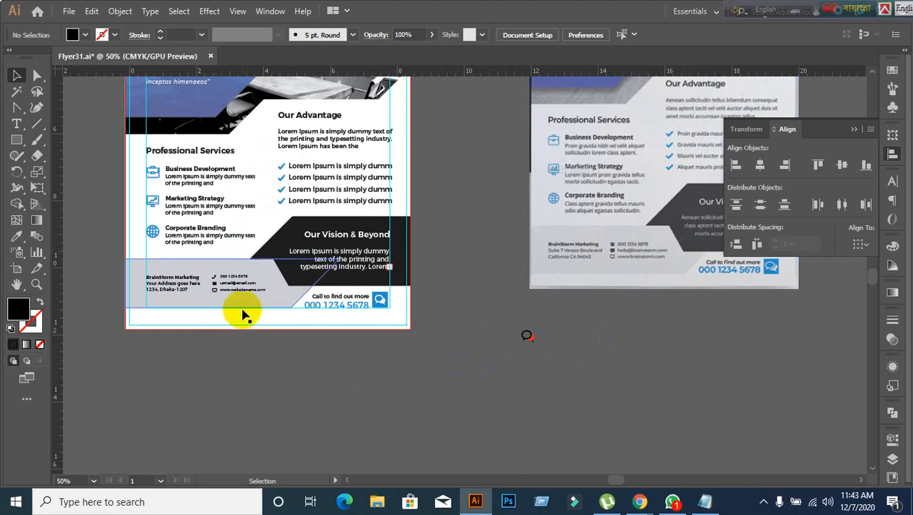
scroll(242, 307, up, 2)
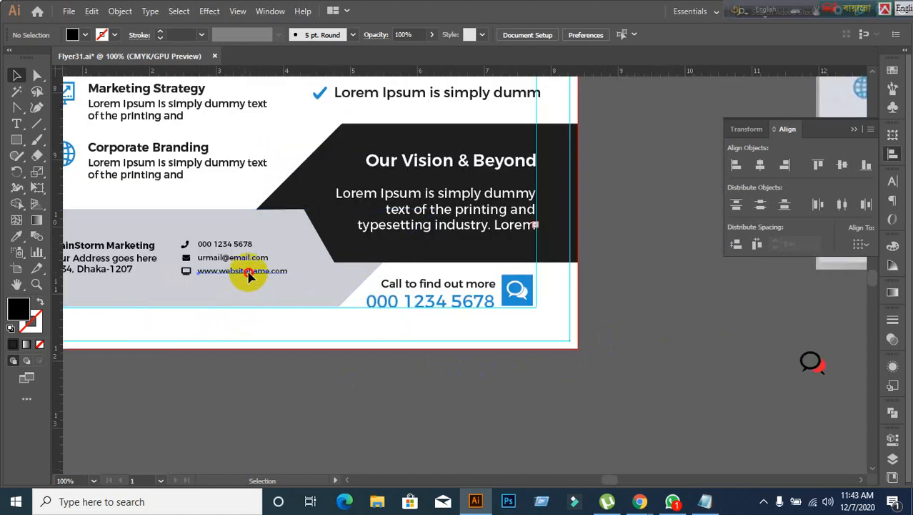
- Inspect the website line and how the footer's address and contact text are grouped
click(244, 272)
scroll(201, 400, up, 1)
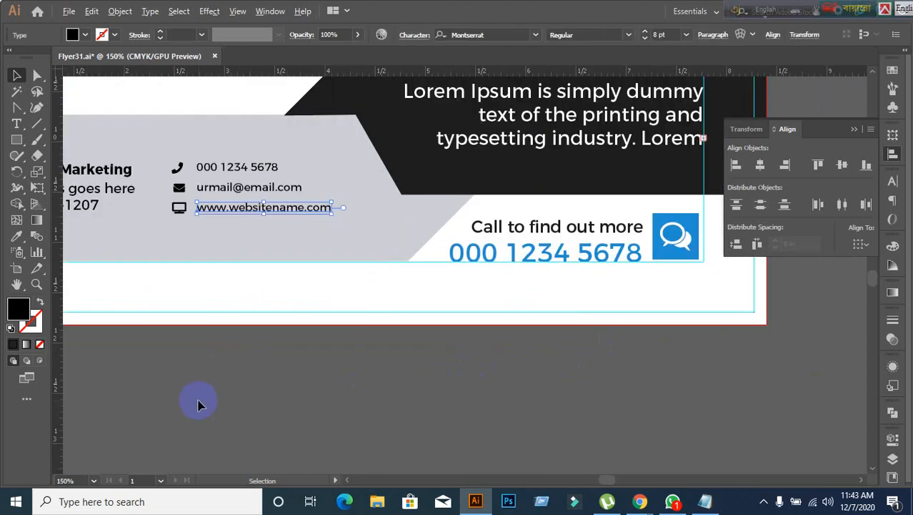
double_click(218, 209)
triple_click(222, 208)
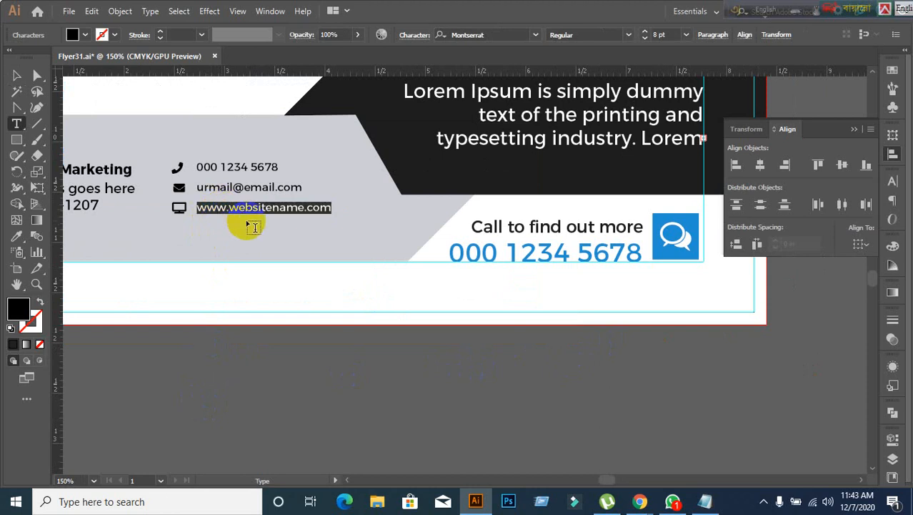
click(19, 77)
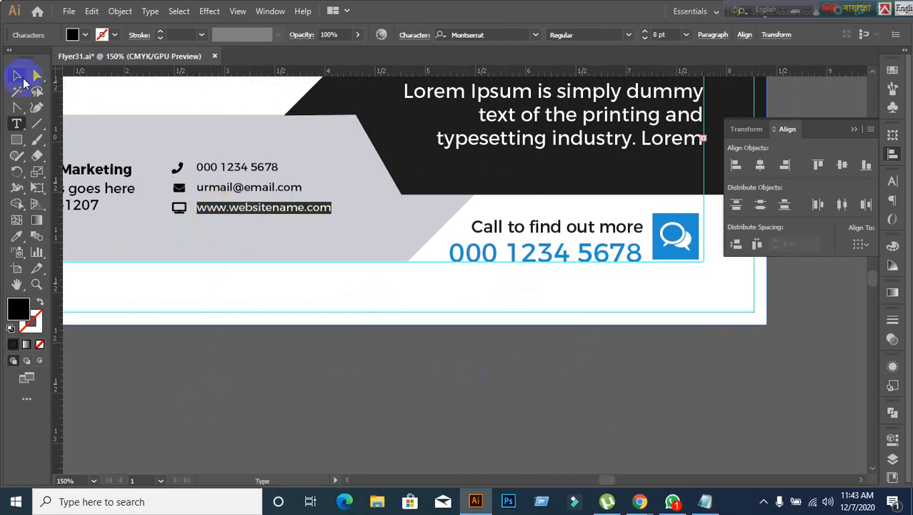
click(236, 190)
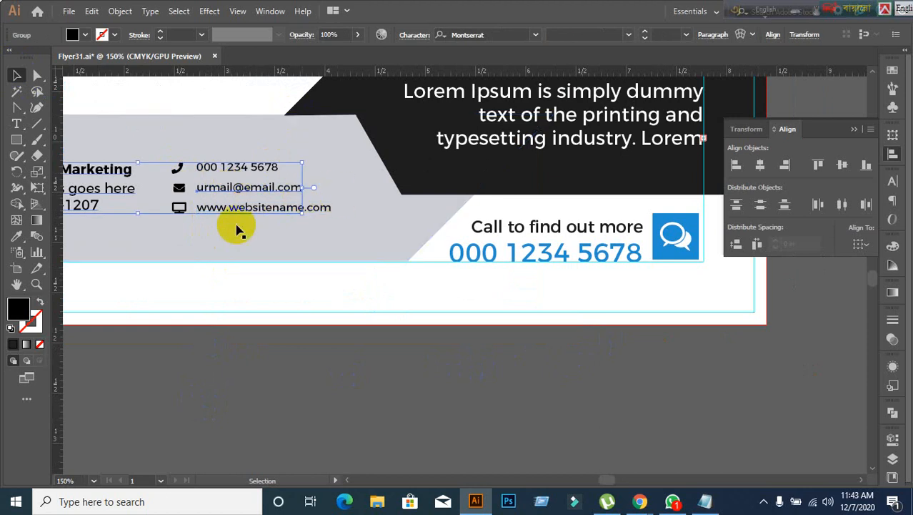
click(260, 376)
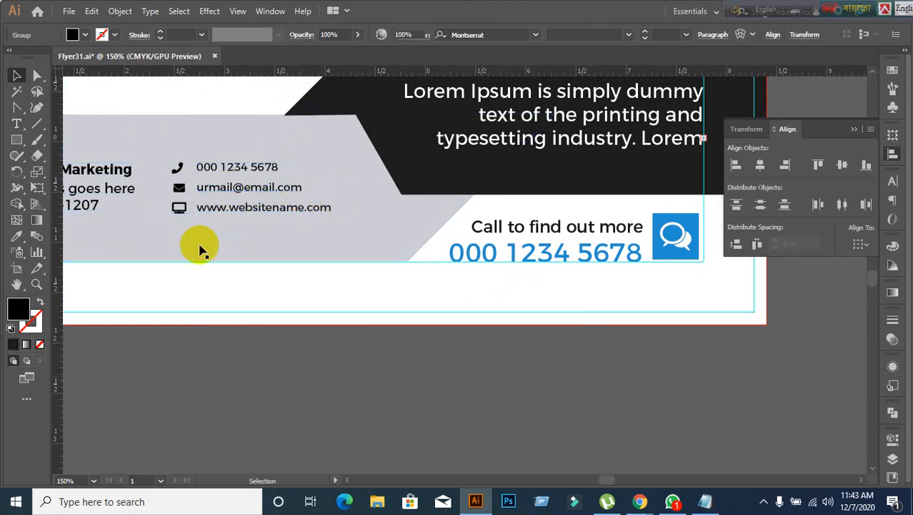
click(200, 191)
click(231, 354)
scroll(270, 354, down, 1)
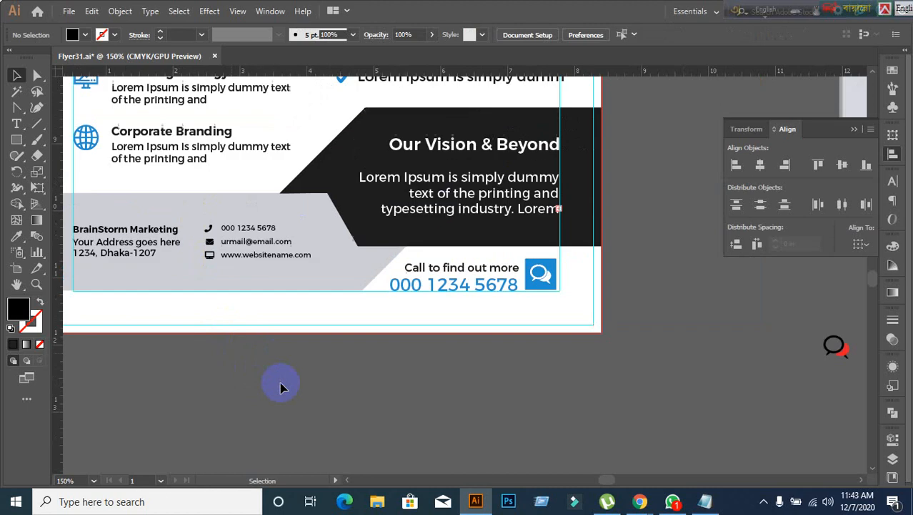
scroll(269, 384, down, 1)
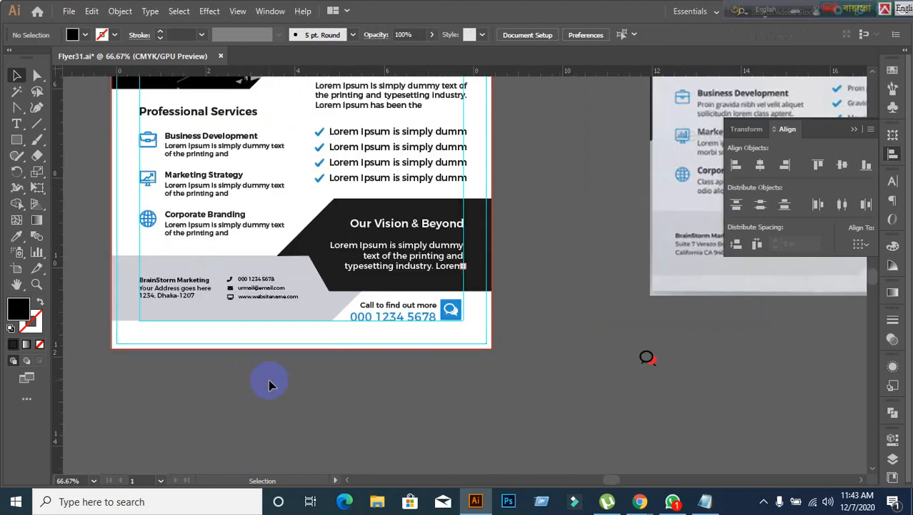
scroll(253, 378, up, 1)
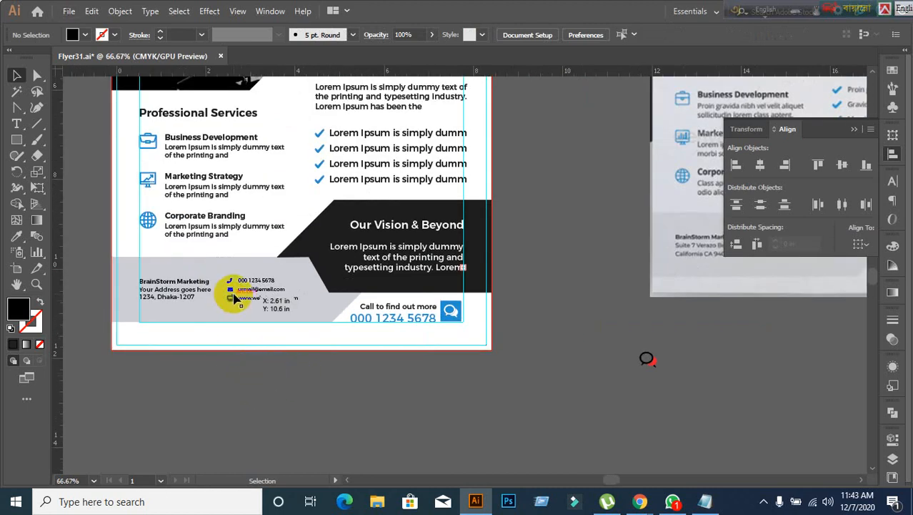
click(188, 325)
click(189, 326)
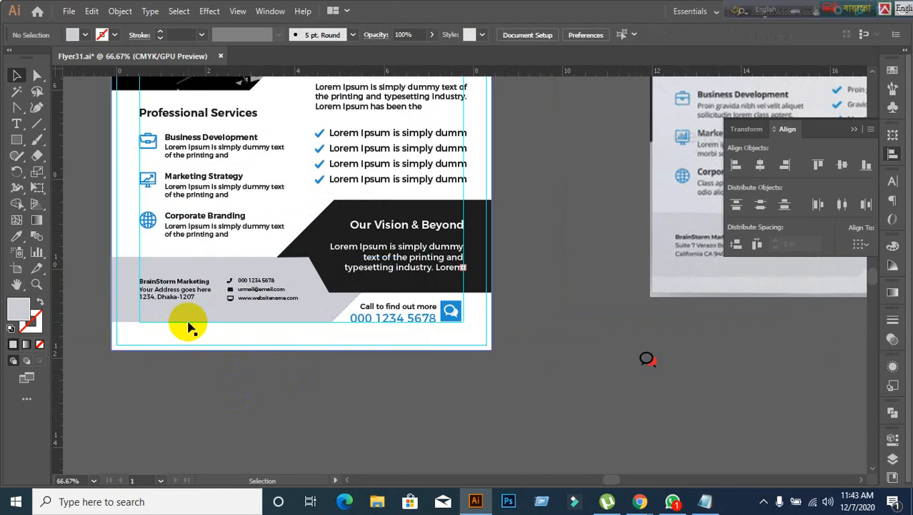
scroll(220, 273, up, 2)
scroll(185, 367, down, 2)
scroll(185, 367, left, 3)
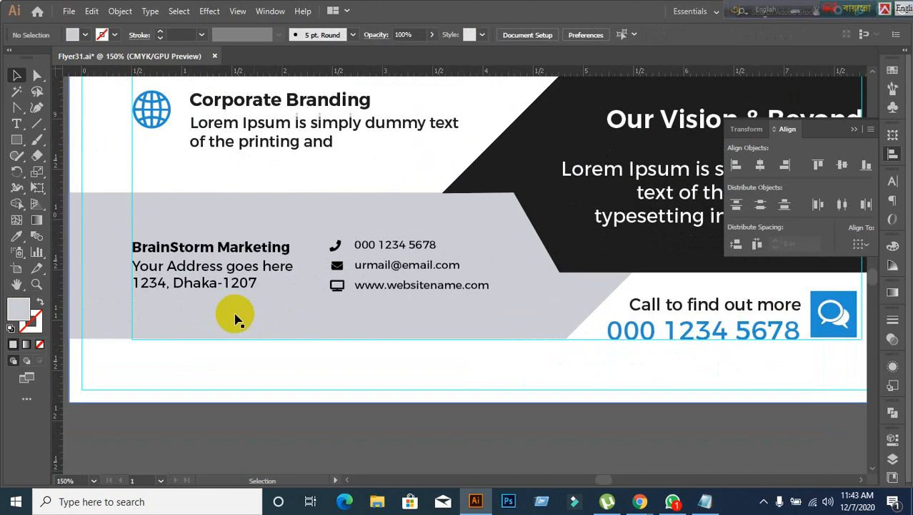
- Lock the white background rectangle behind the flyer's footer content
click(167, 245)
click(333, 313)
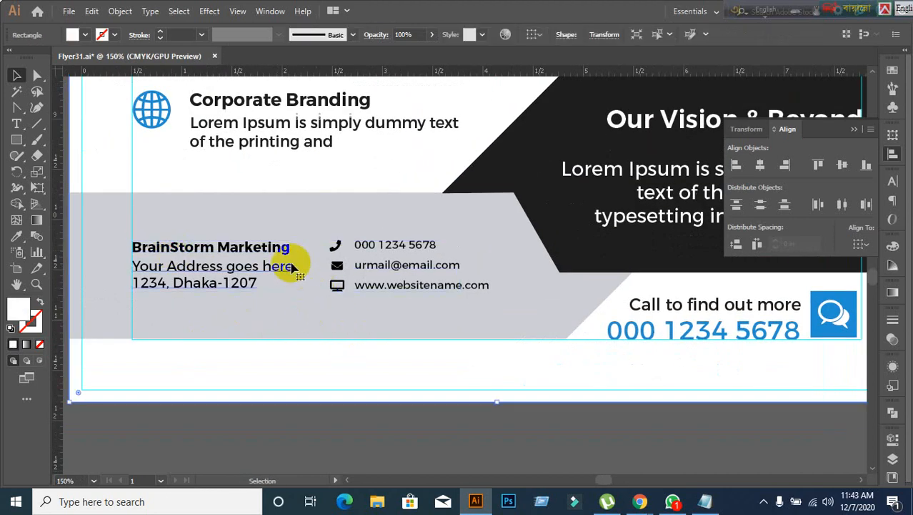
click(334, 266)
click(345, 326)
drag(323, 230, 367, 245)
key(ctrl+z)
click(322, 454)
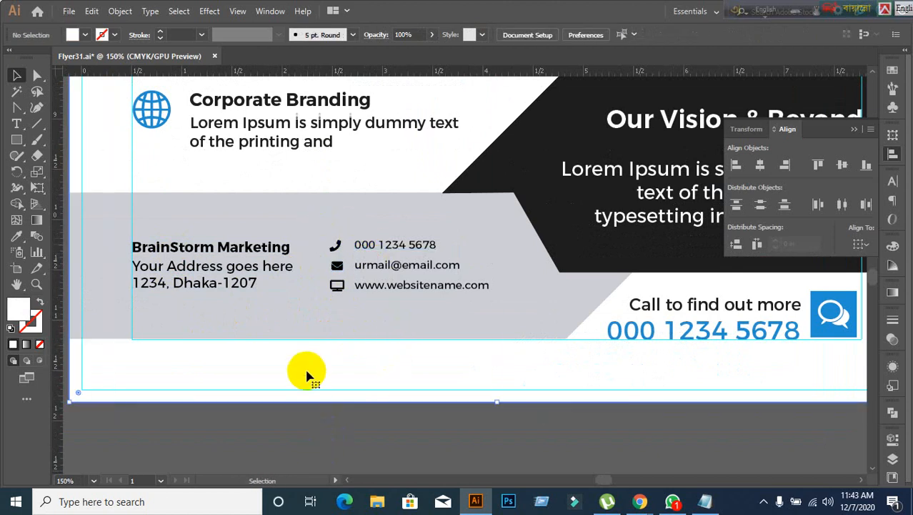
- Group the phone icon with the phone number beside it in the footer
click(414, 245)
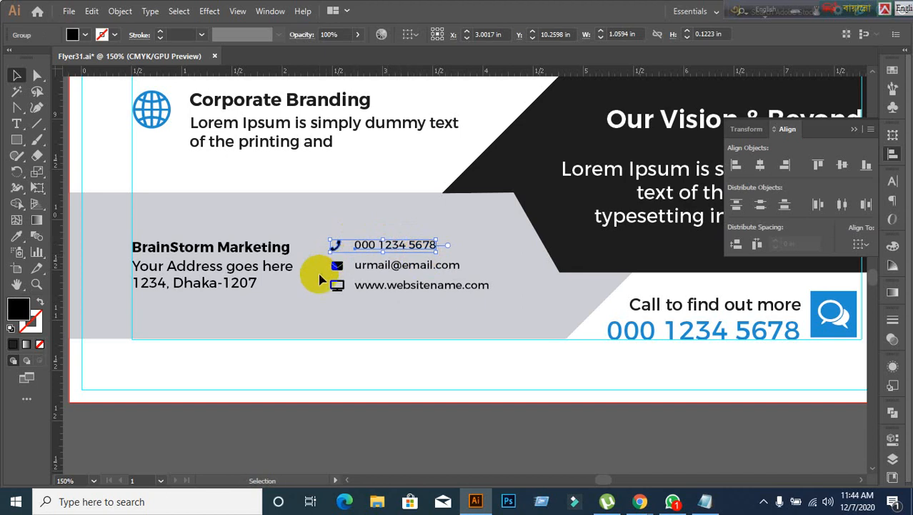
drag(323, 267, 430, 271)
click(392, 337)
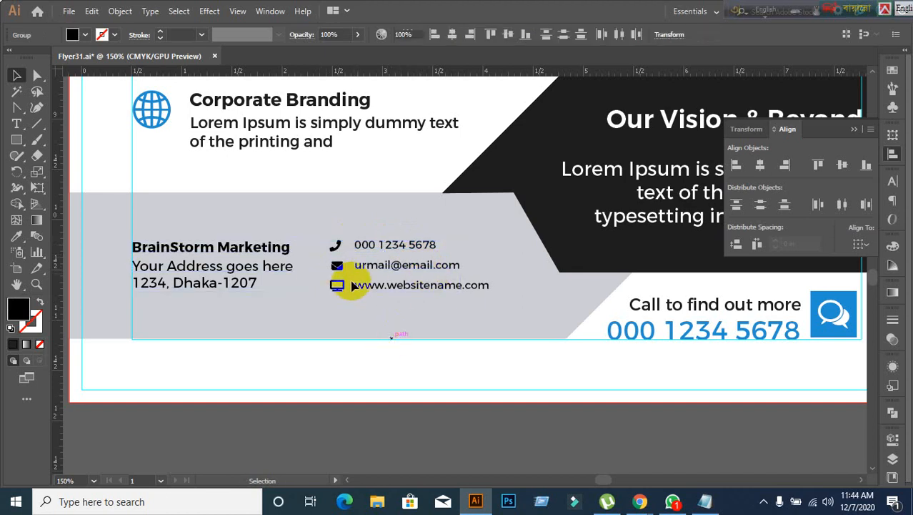
- Ungroup the email line from the footer's BrainStorm Marketing address block
click(250, 272)
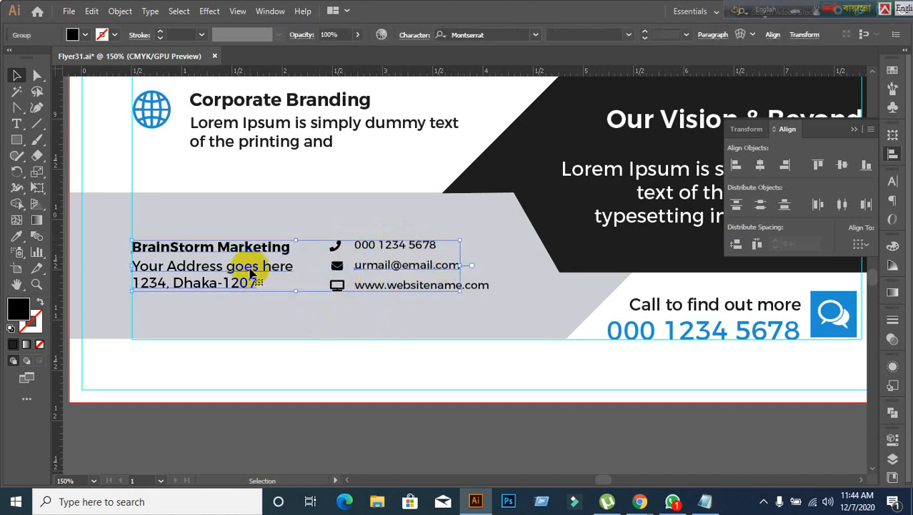
right_click(251, 273)
click(286, 150)
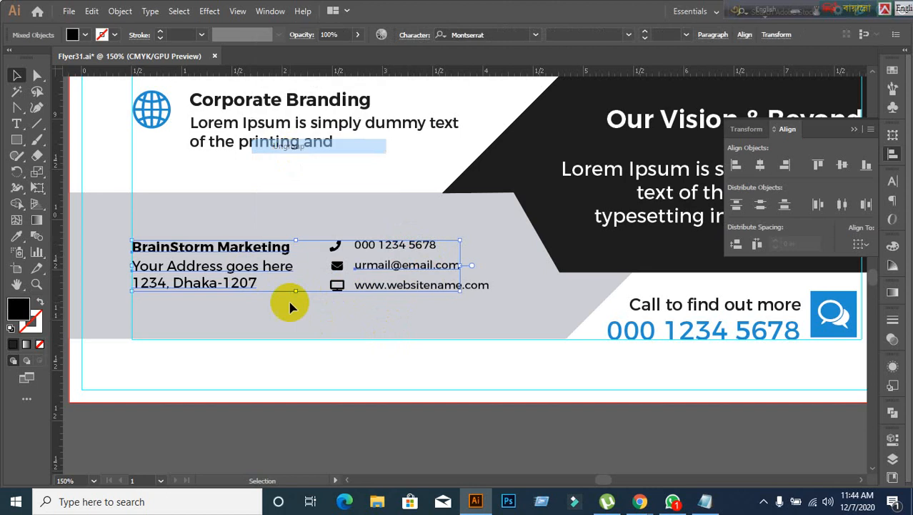
click(262, 264)
click(335, 346)
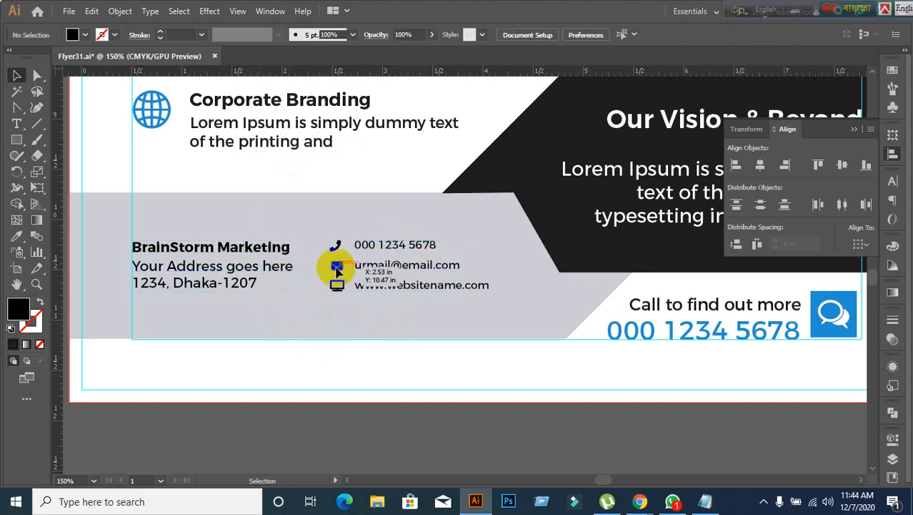
- Group the envelope icon with the email line, and the monitor icon with the website line
click(402, 264)
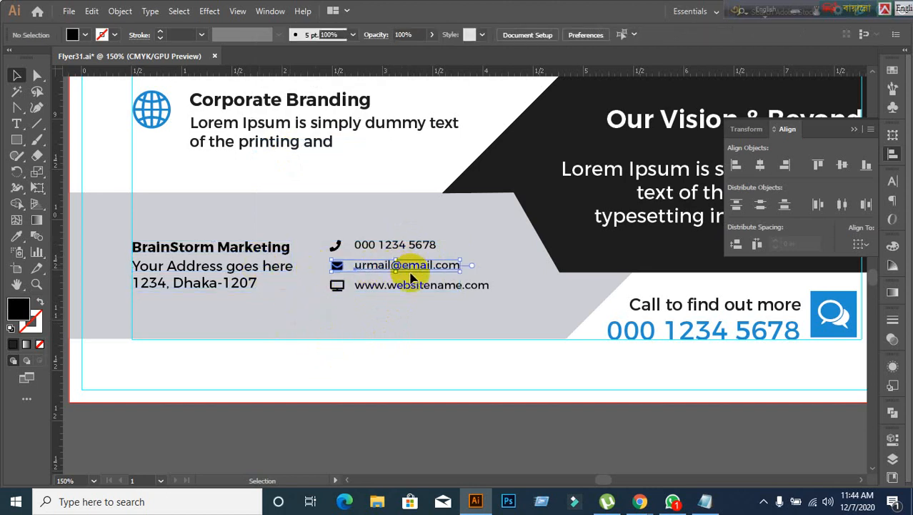
click(306, 296)
click(408, 285)
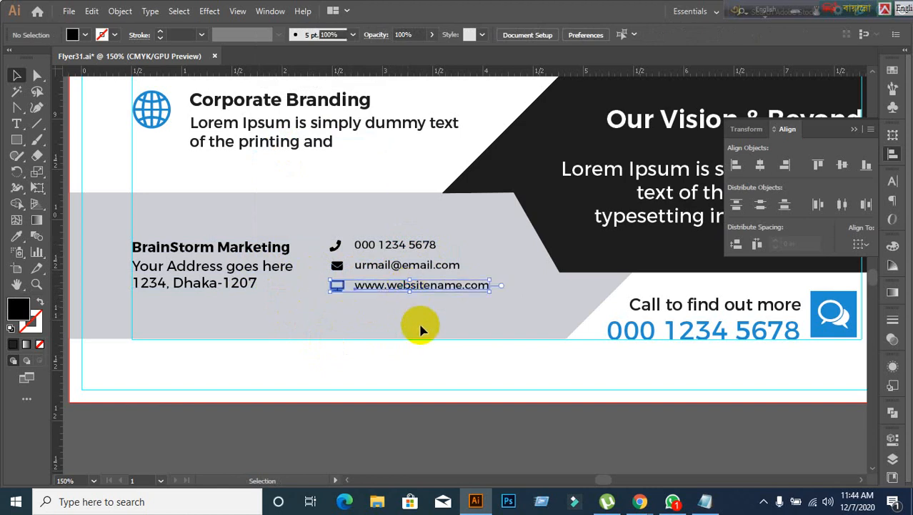
key(ctrl+g)
click(375, 340)
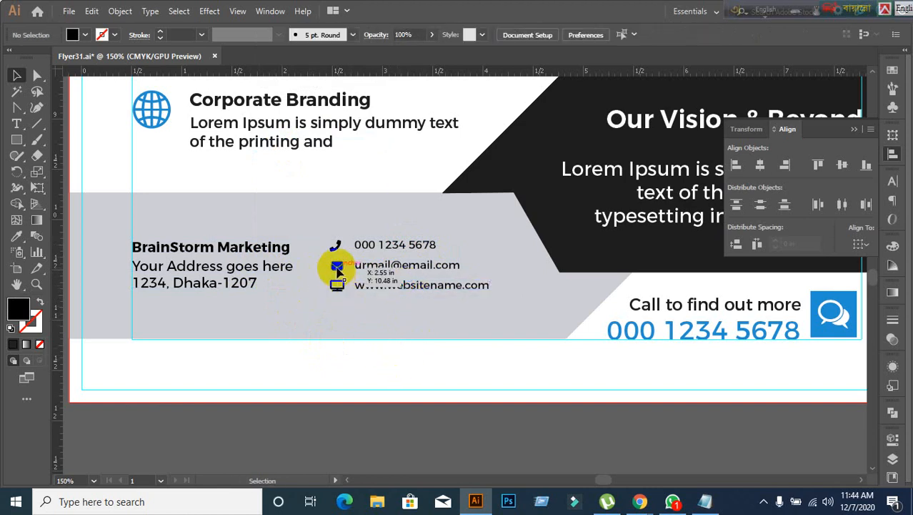
- Group the phone, email and website rows into one contact block
click(337, 268)
click(336, 246)
click(347, 342)
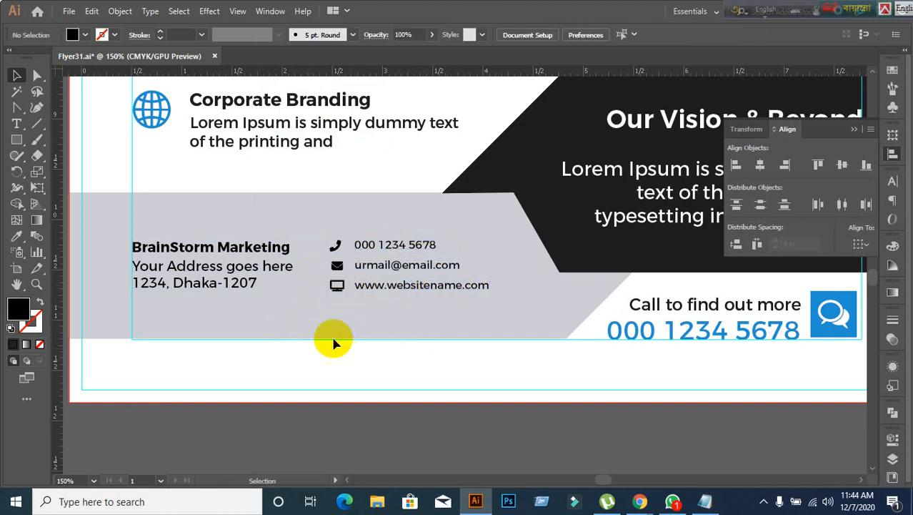
drag(322, 234, 430, 343)
click(427, 339)
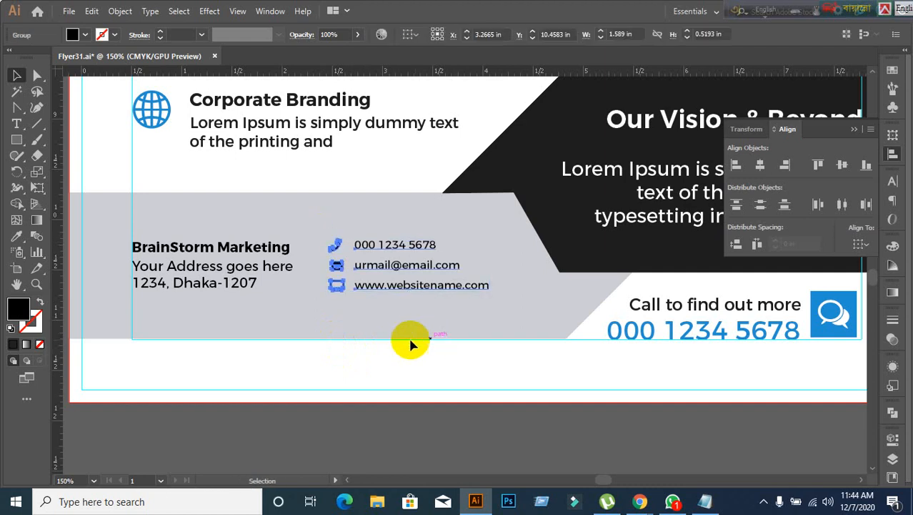
- Group the BrainStorm Marketing address block together with the contact block
drag(137, 234, 409, 373)
click(340, 392)
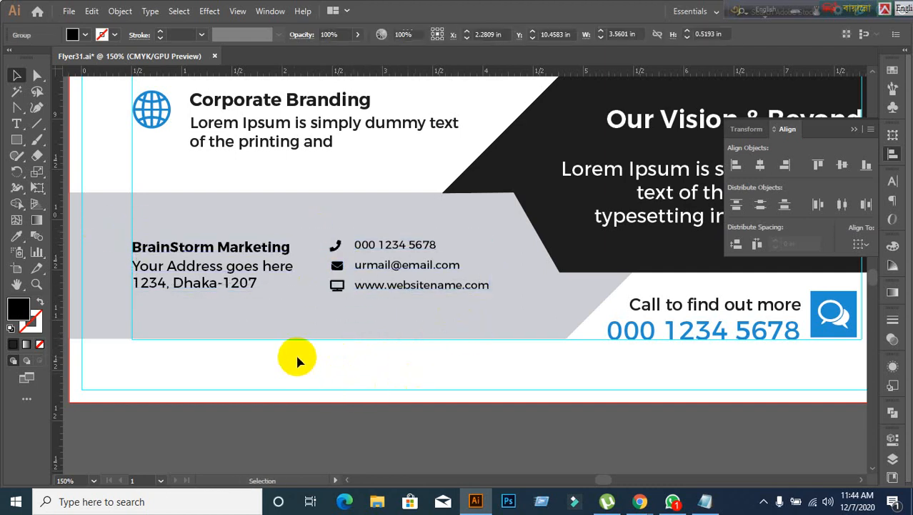
click(249, 245)
click(293, 347)
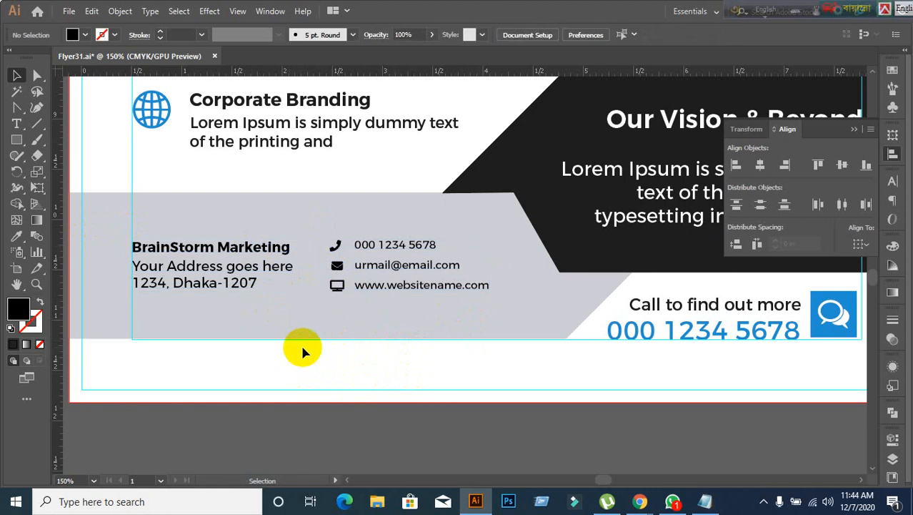
scroll(302, 351, down, 2)
scroll(330, 366, up, 2)
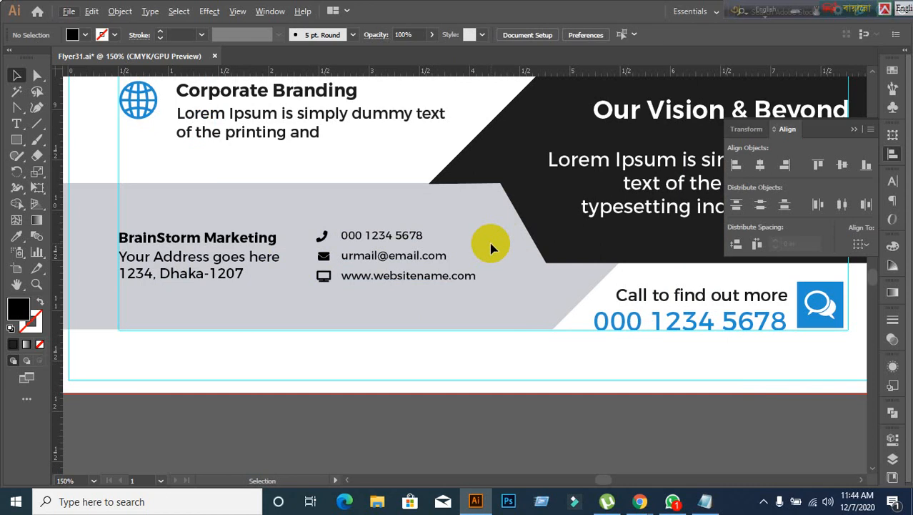
- Ungroup the combined footer text into separate address and contact blocks
click(408, 256)
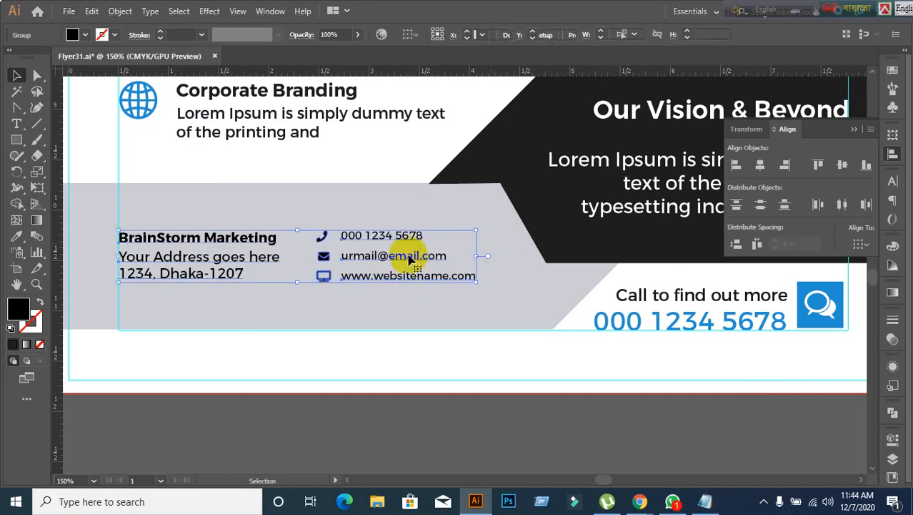
right_click(409, 259)
click(435, 133)
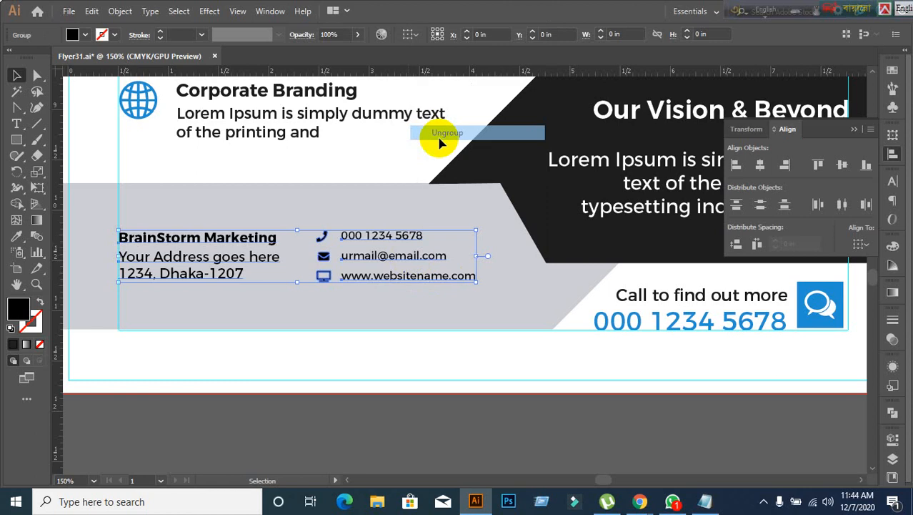
click(415, 353)
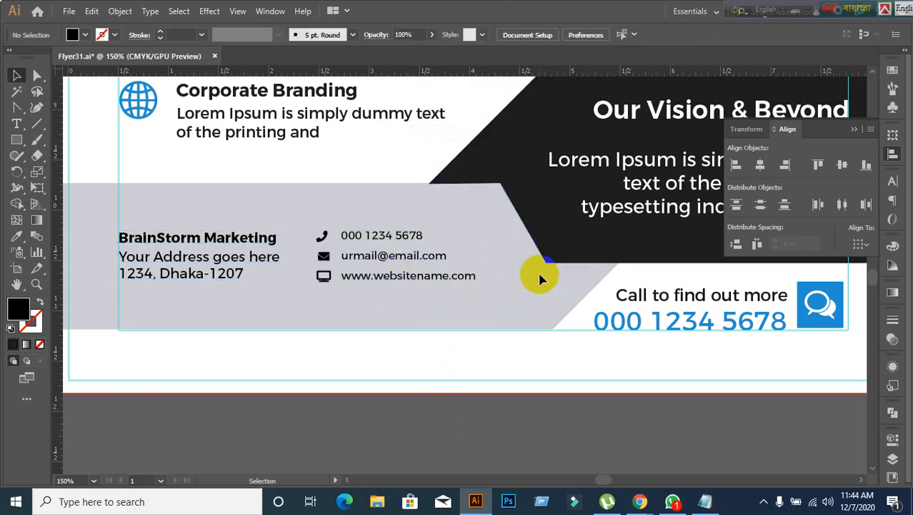
- Check that the address block and the contact block can be selected as separate groups
click(183, 272)
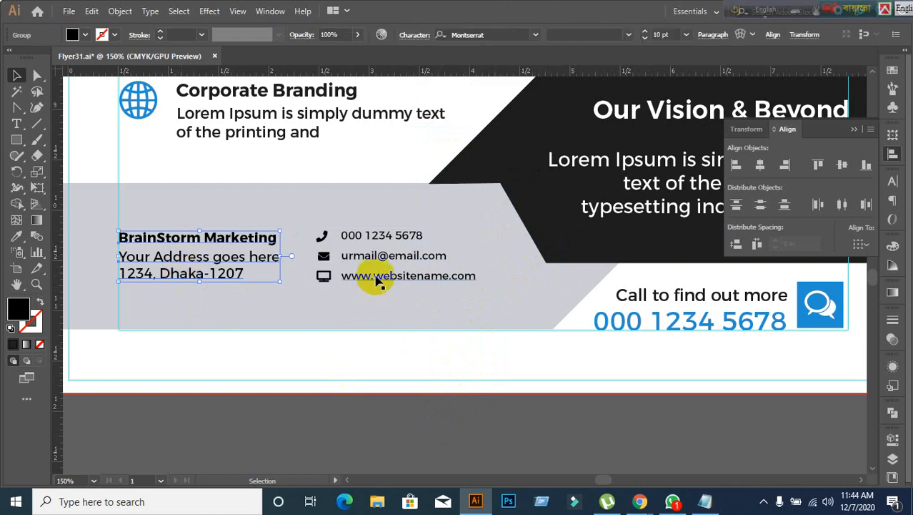
click(388, 383)
scroll(388, 386, down, 1)
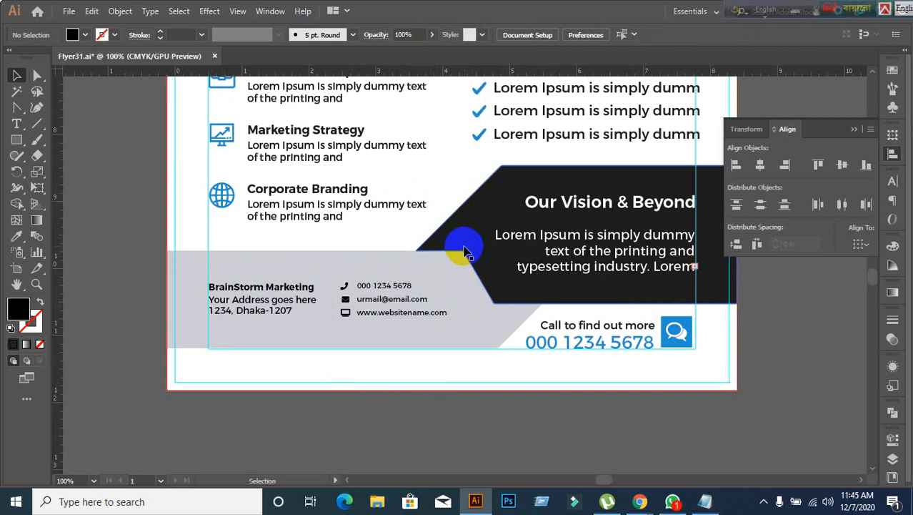
click(314, 306)
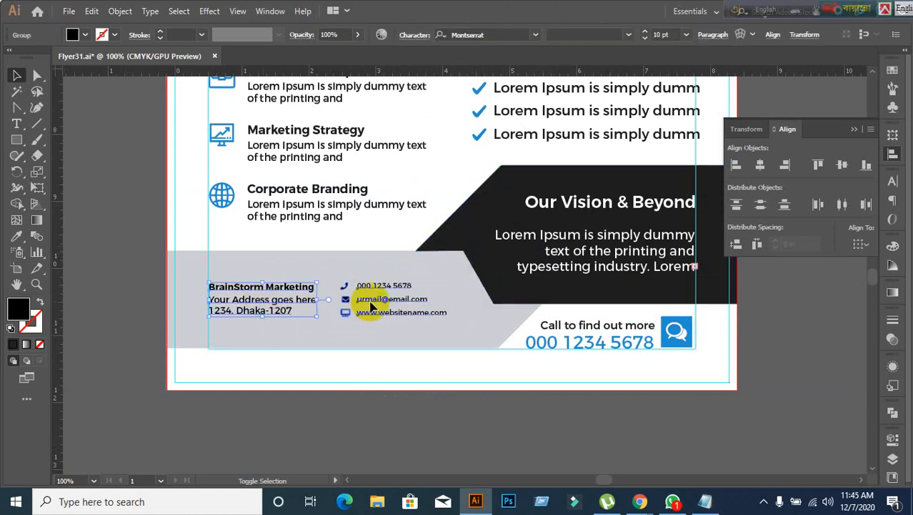
shift+click(372, 307)
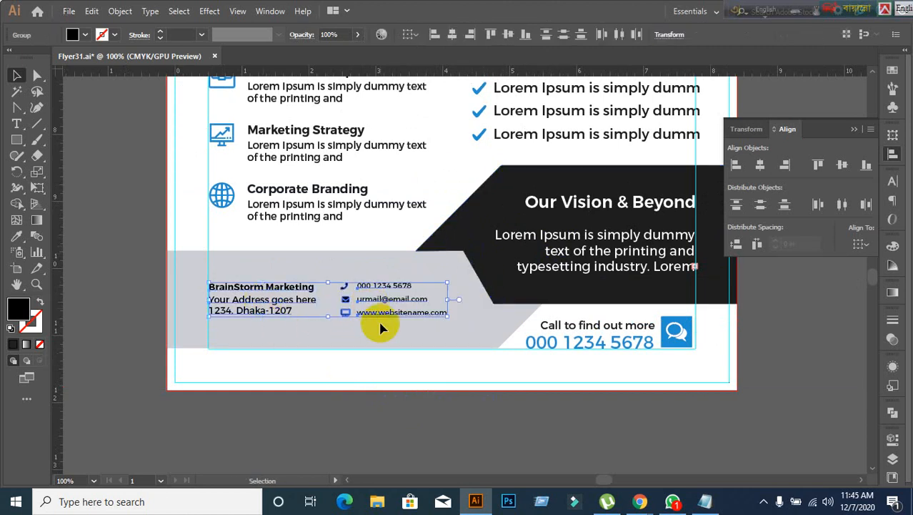
click(460, 361)
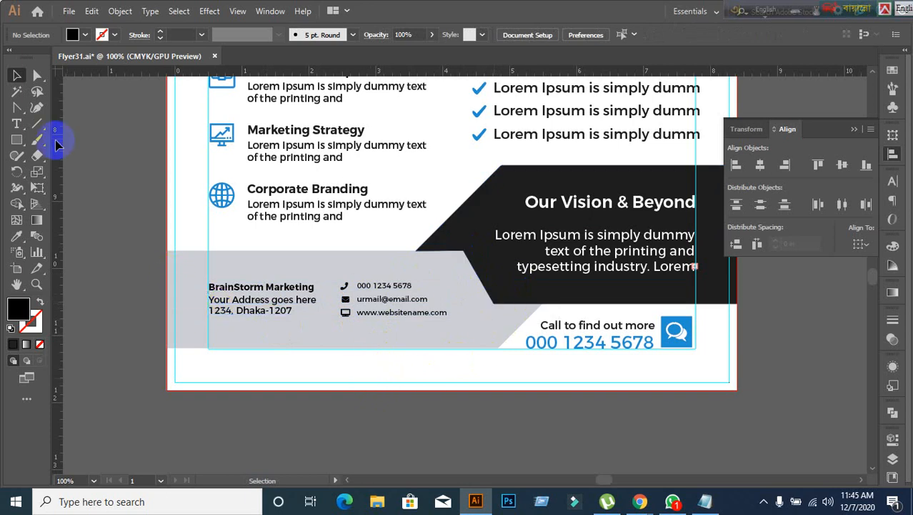
- Draw a black rectangle across the grey footer band, starting at the outer margin guide and covering the address and contact text
click(17, 139)
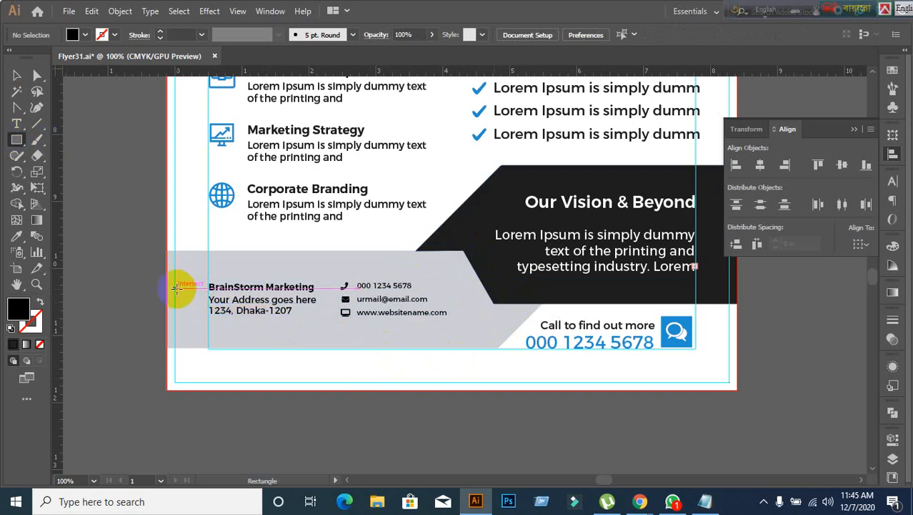
drag(176, 288, 494, 328)
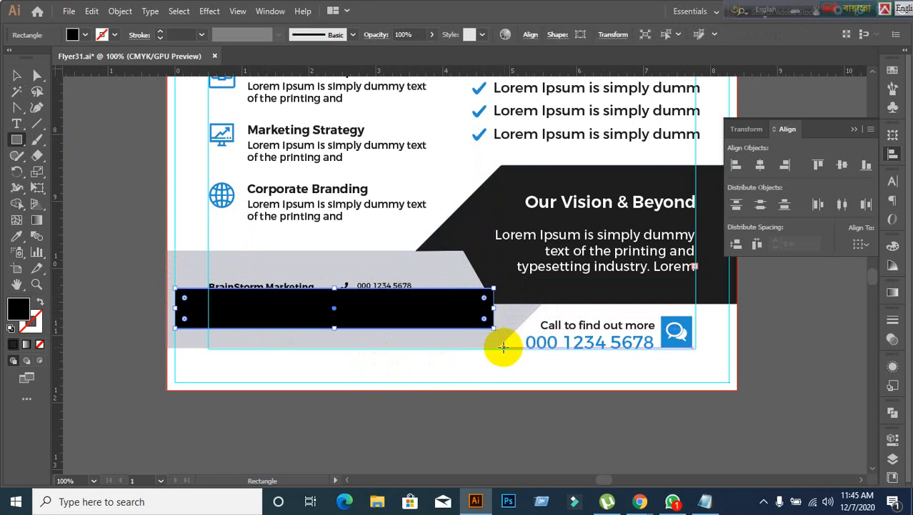
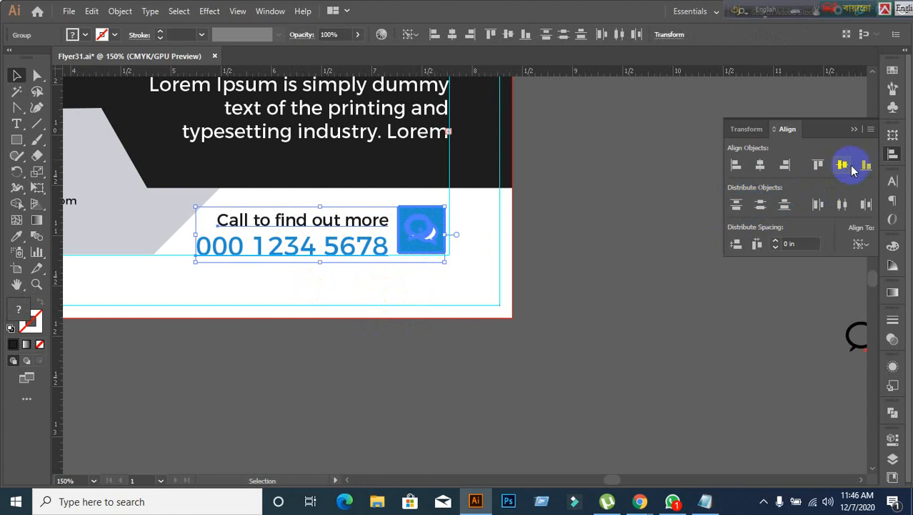
- Vertically centre the chat icon square with the "Call to find out more" text and its phone number
click(846, 167)
click(585, 309)
scroll(504, 322, down, 1)
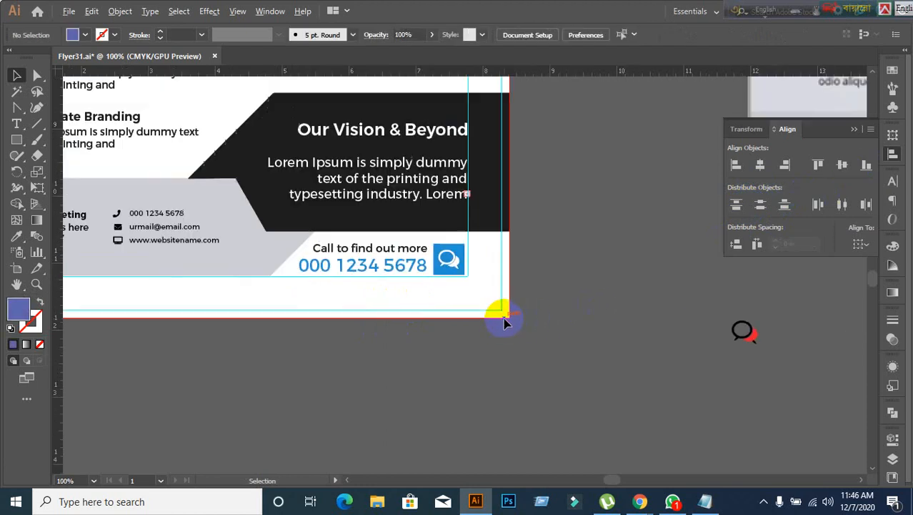
scroll(537, 296, down, 3)
scroll(545, 296, up, 3)
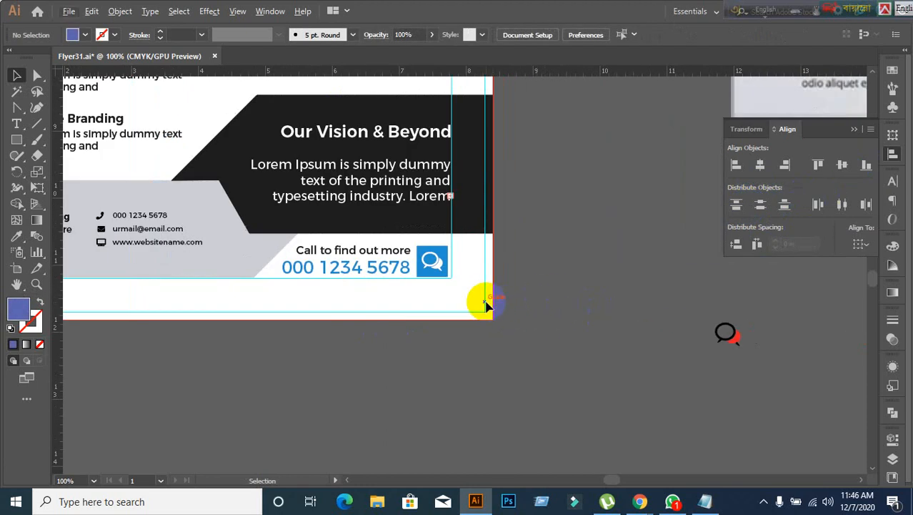
scroll(485, 303, up, 1)
- Group the "Call to find out more" text block together with the chat icon square
click(326, 252)
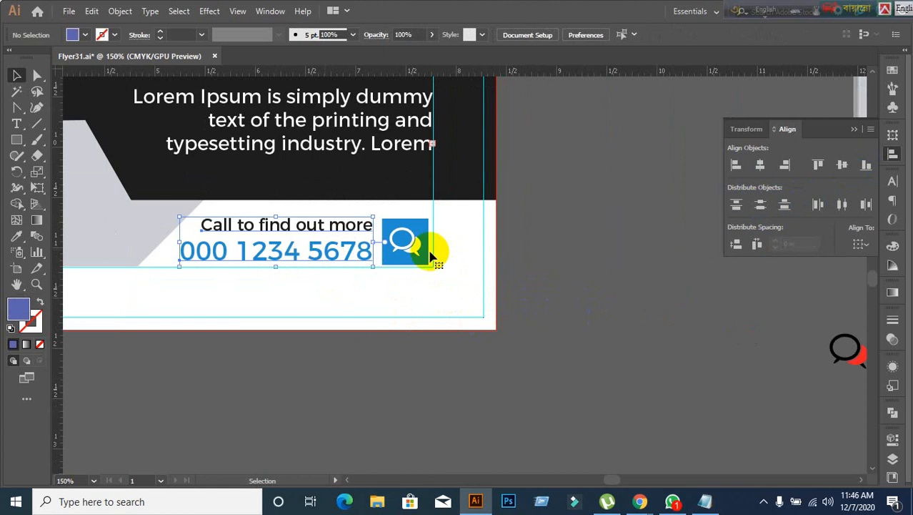
click(542, 303)
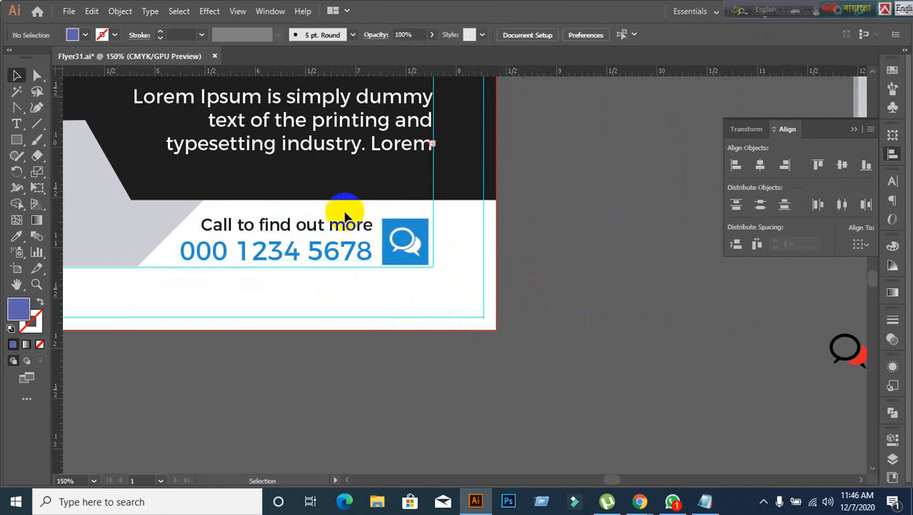
drag(343, 212, 421, 262)
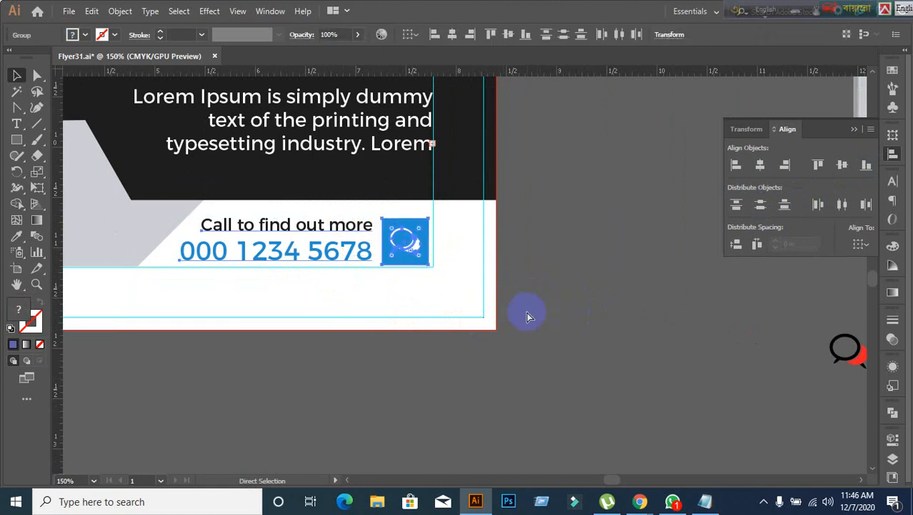
click(527, 315)
- Align the call-out group's right edge with the right edge of the "Our Vision & Beyond" paragraph
click(326, 224)
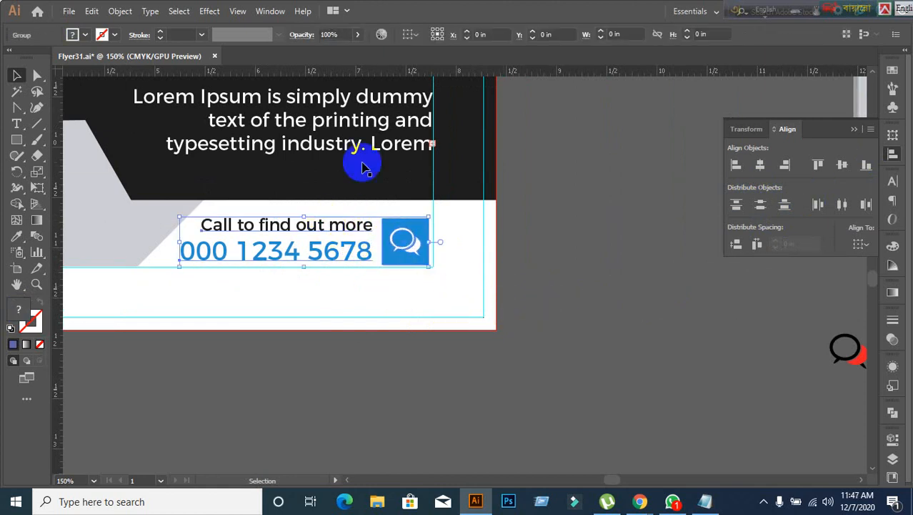
shift+click(363, 152)
click(396, 156)
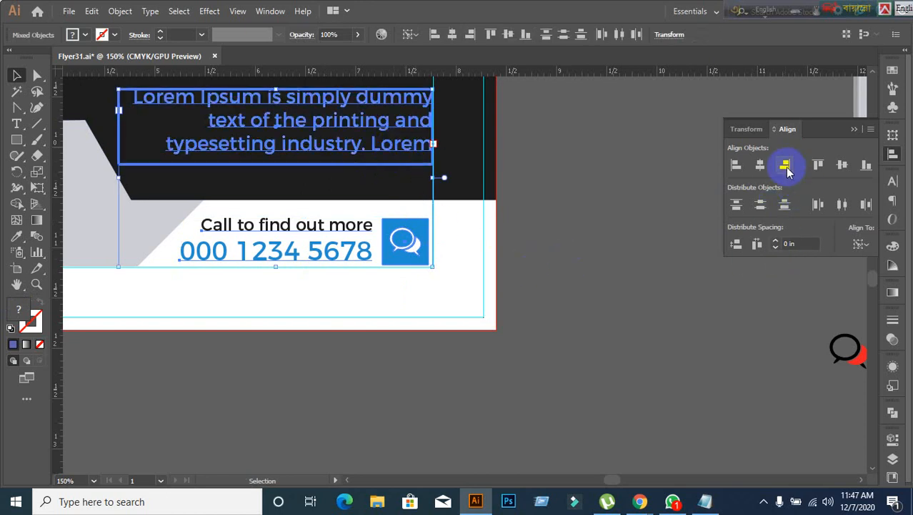
click(785, 166)
click(623, 331)
scroll(542, 357, down, 1)
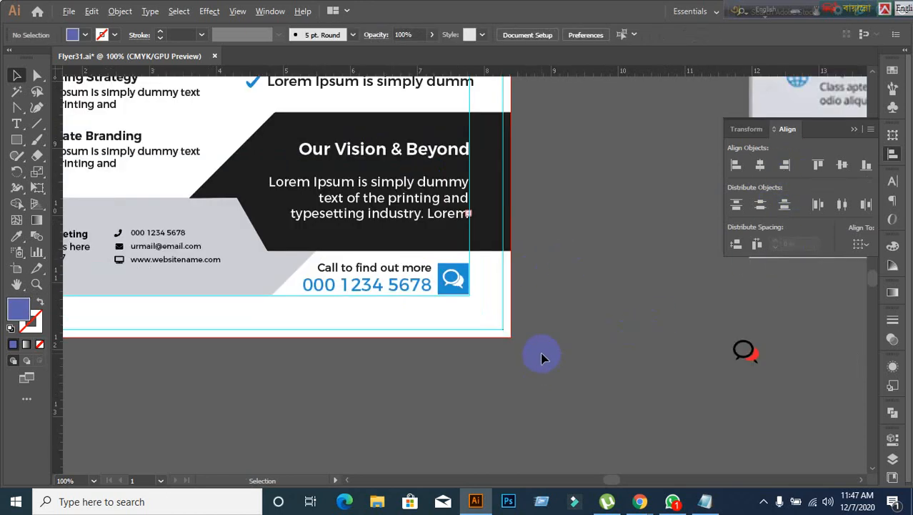
scroll(357, 401, down, 1)
scroll(387, 397, up, 2)
- Align the bottom edges of the call-out group and the grey footer band
click(526, 194)
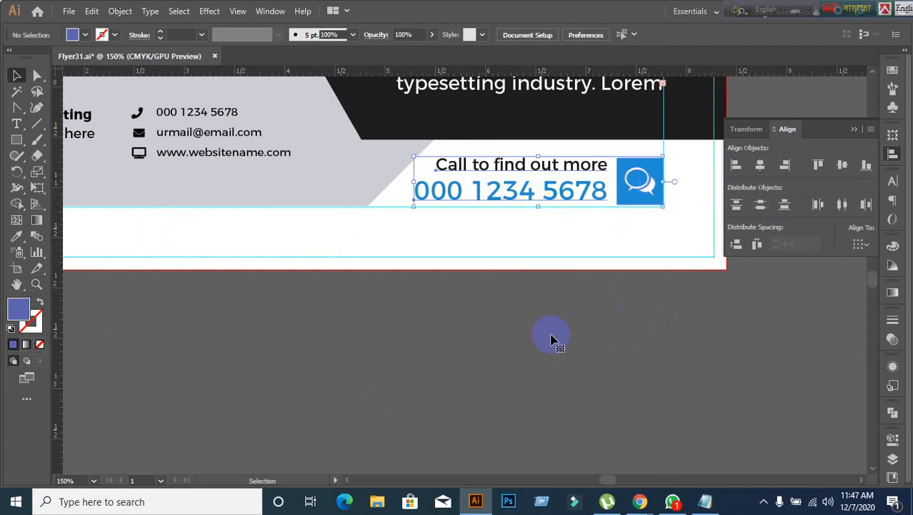
click(294, 339)
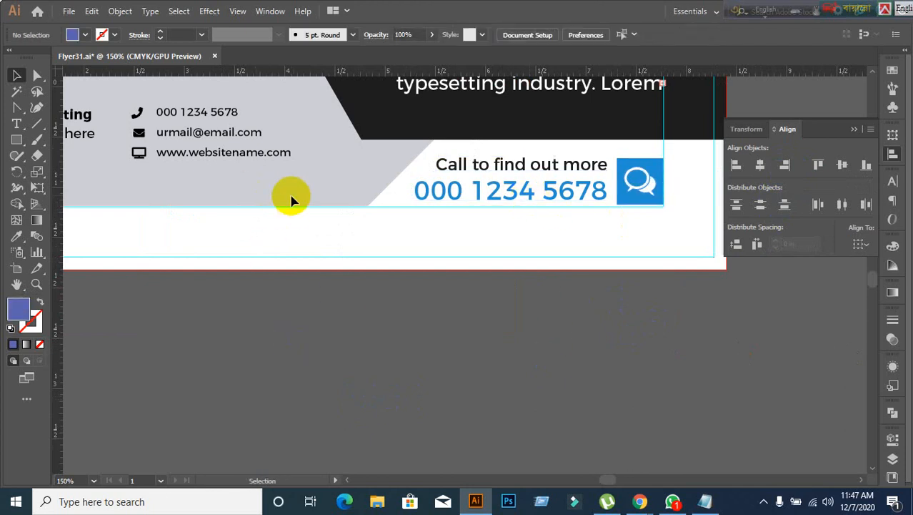
click(293, 199)
click(302, 313)
click(299, 201)
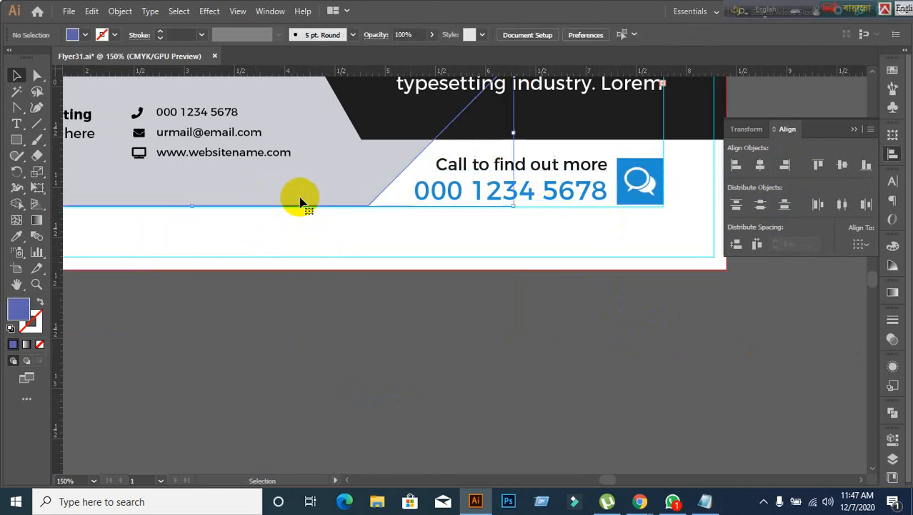
shift+click(648, 195)
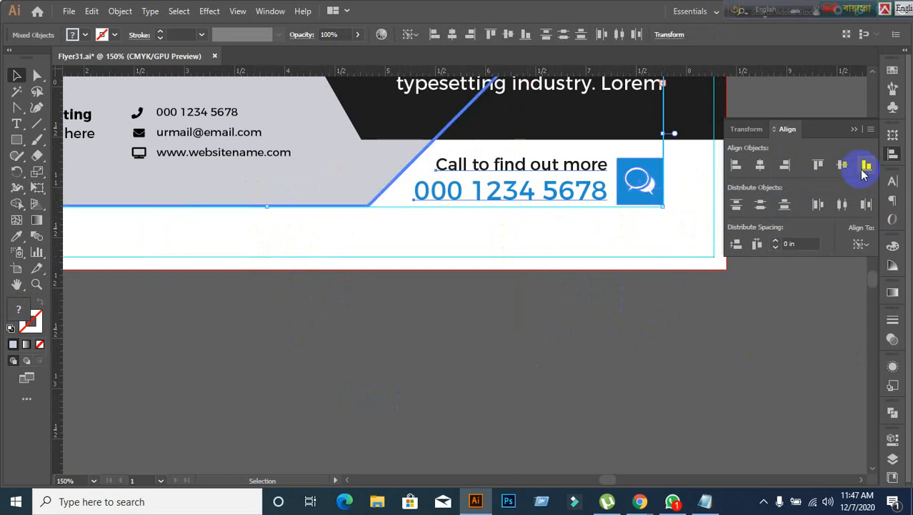
click(867, 167)
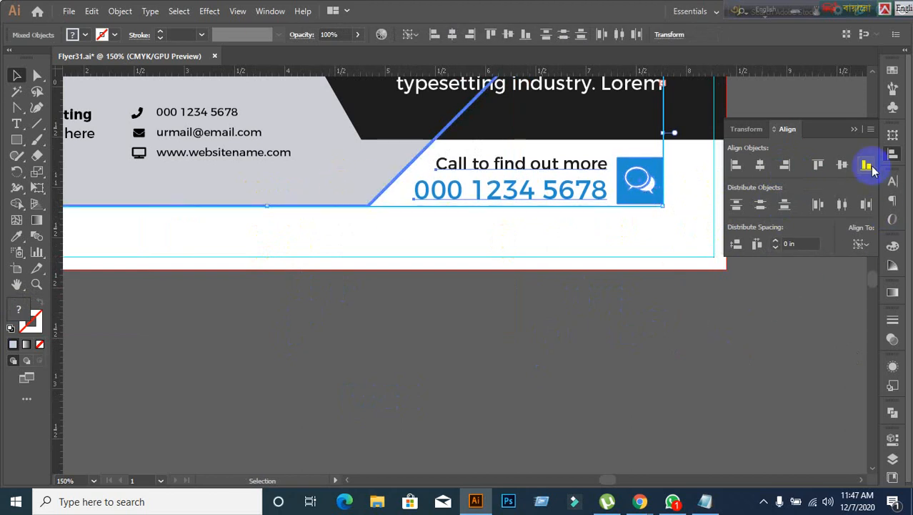
click(675, 341)
scroll(653, 212, up, 1)
click(645, 200)
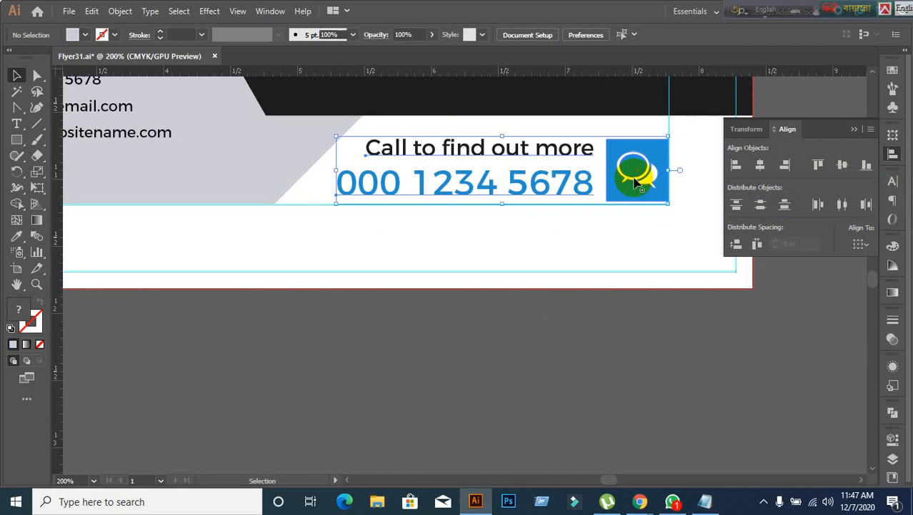
scroll(434, 259, down, 4)
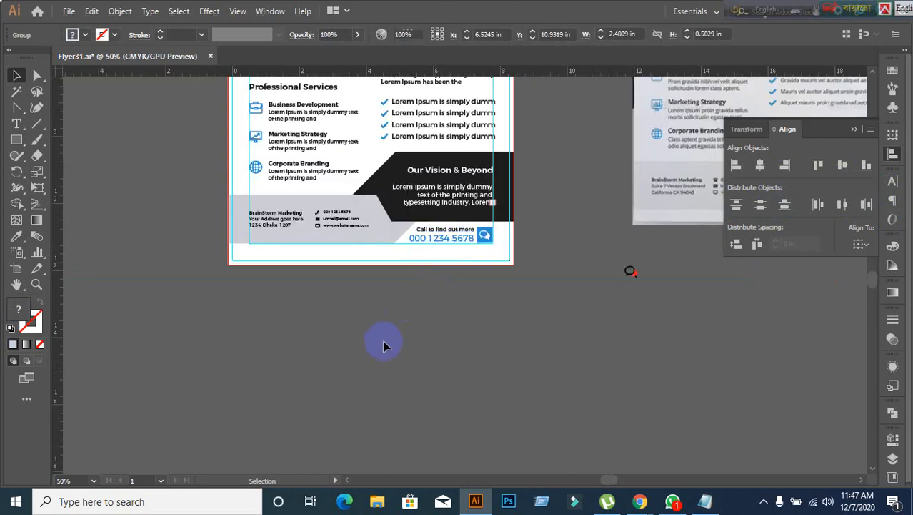
click(329, 257)
click(338, 241)
drag(354, 231, 281, 272)
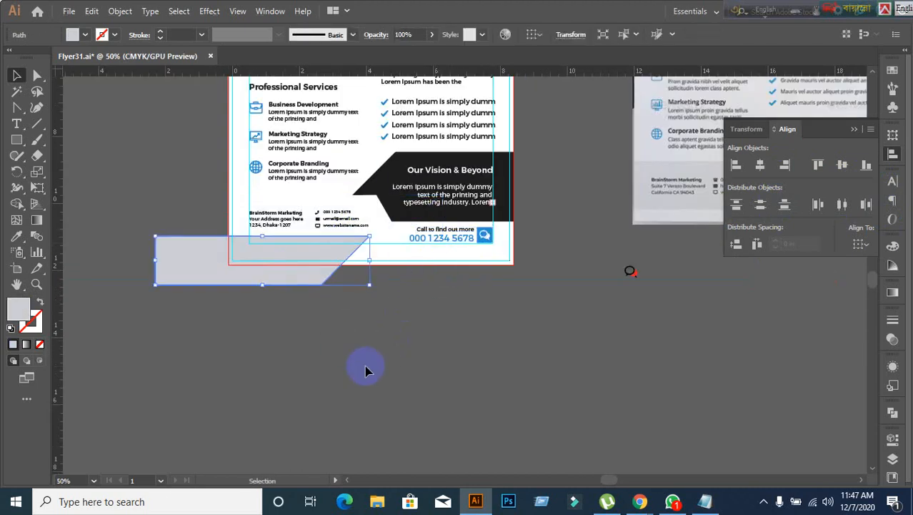
key(ctrl+z)
click(380, 355)
scroll(373, 289, up, 2)
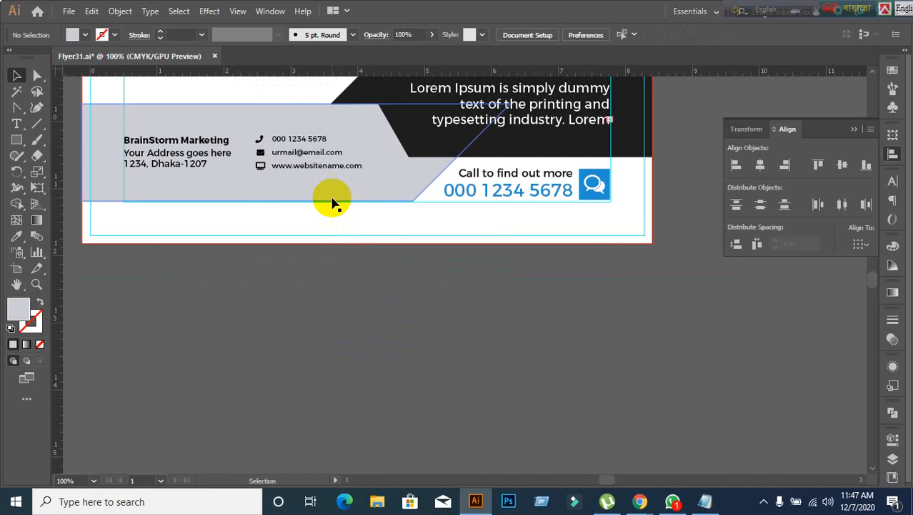
- Ungroup the call-out into its text block and the chat icon square
click(527, 199)
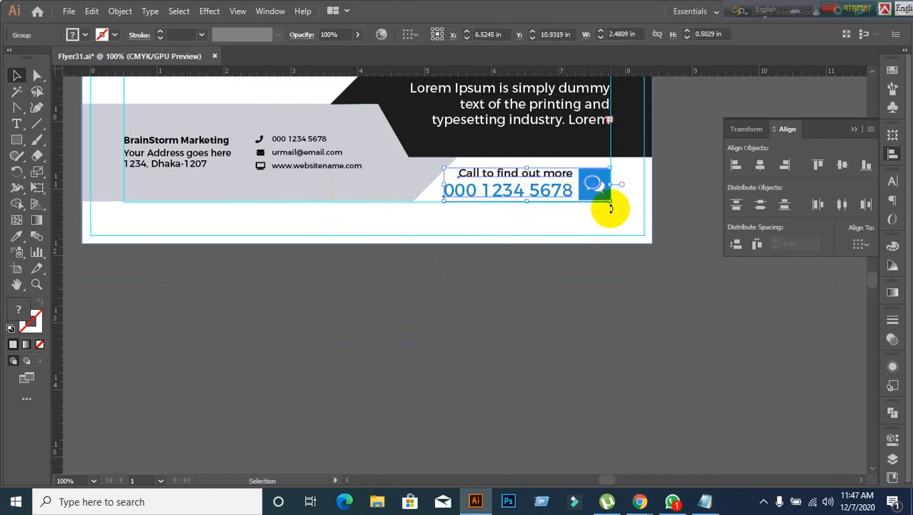
scroll(607, 207, up, 2)
right_click(550, 174)
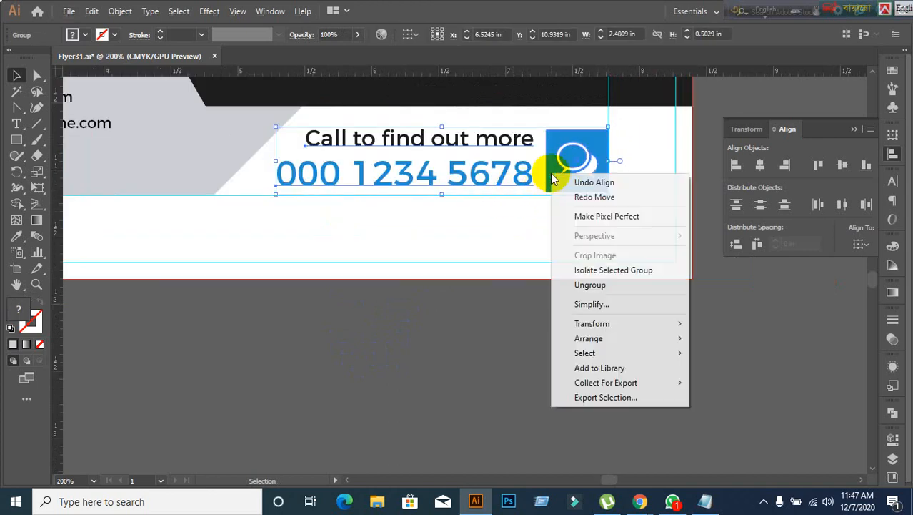
click(592, 286)
click(552, 167)
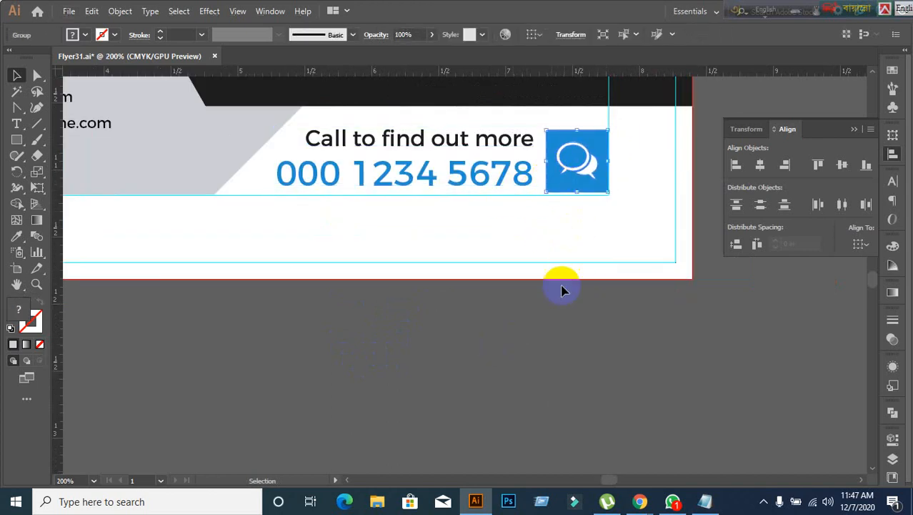
click(441, 188)
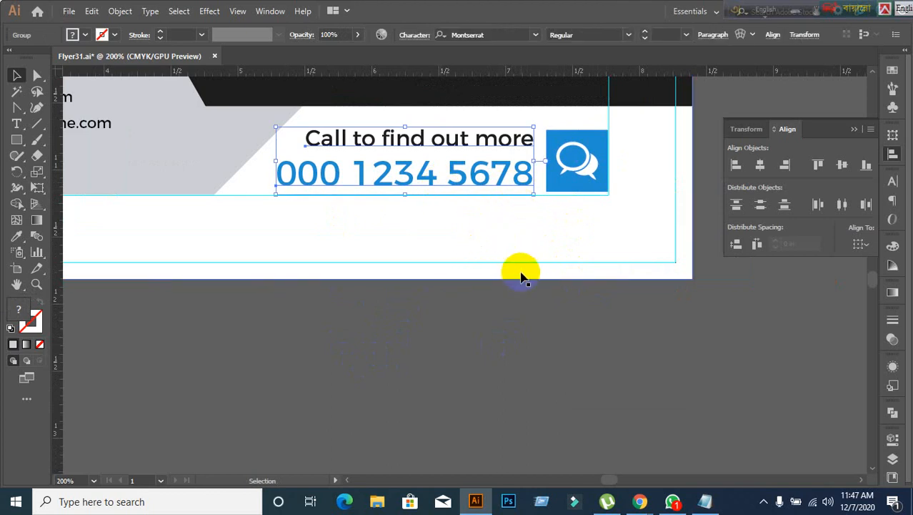
- Ungroup the call-out text block into the "Call to find out more" line and the phone number
right_click(389, 183)
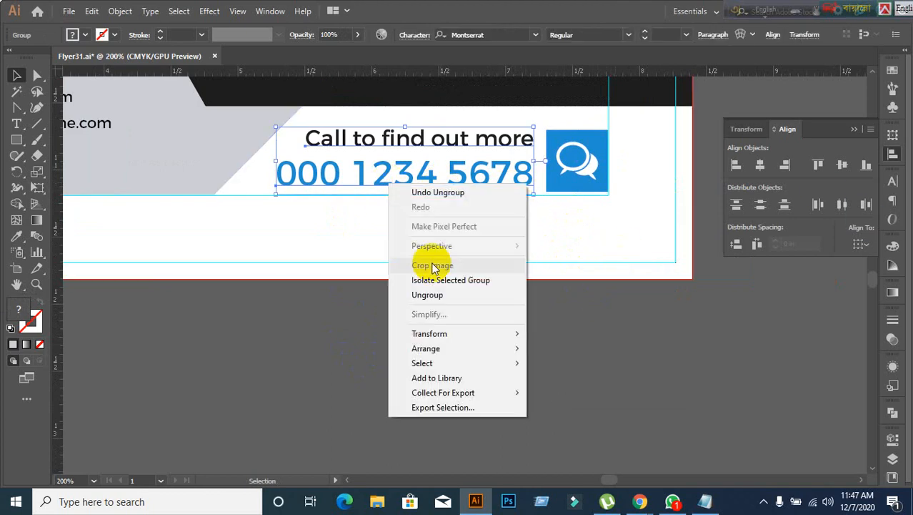
click(421, 294)
click(416, 314)
- Try a 16 pt font size on the blue call-out phone number
click(410, 188)
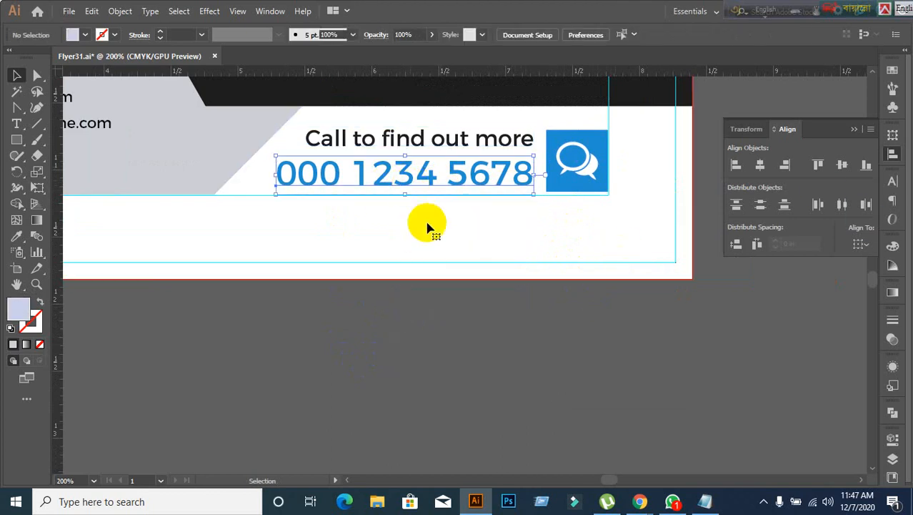
click(892, 184)
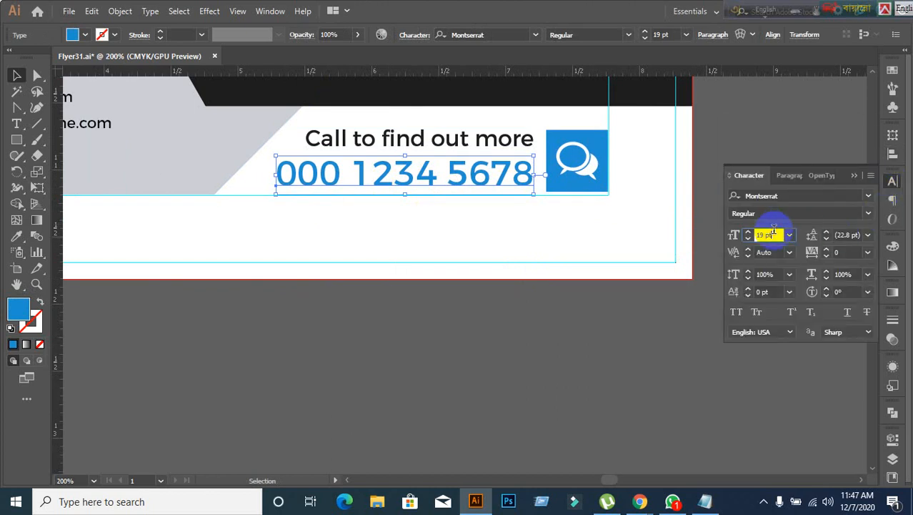
key(Down)
key(Down)
key(Down)
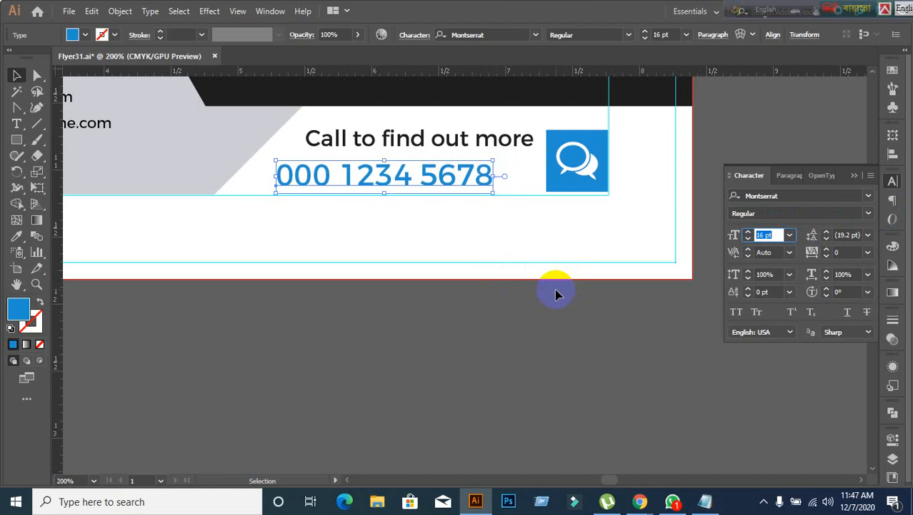
scroll(557, 293, down, 4)
drag(556, 293, 620, 293)
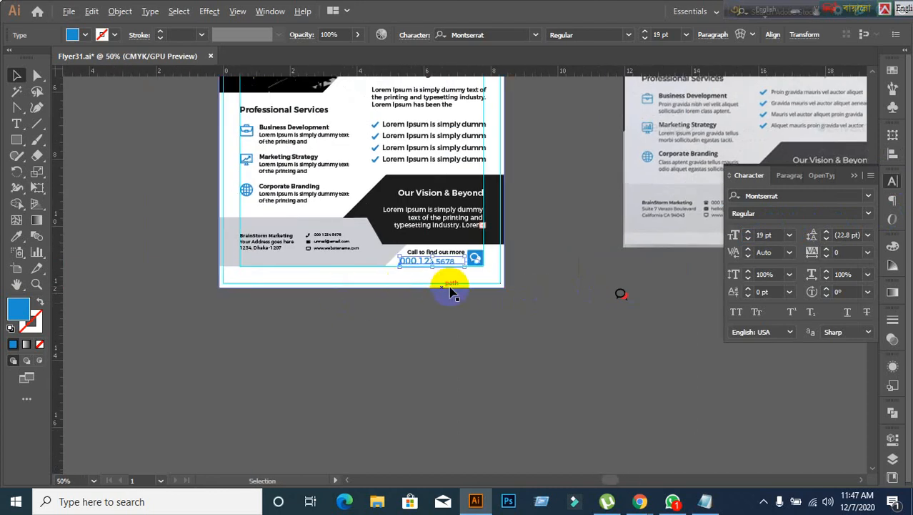
scroll(474, 292, up, 1)
scroll(474, 292, up, 2)
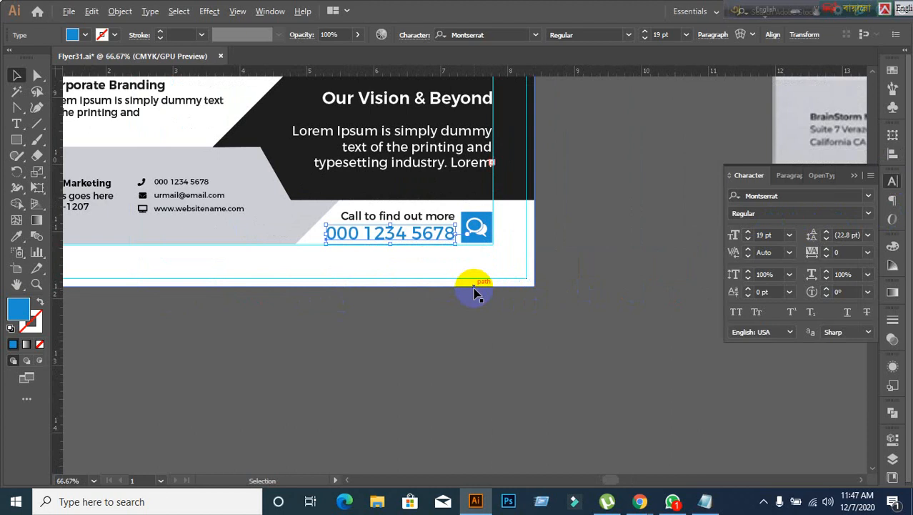
- Set the blue call-out phone number's font size to 17 pt
click(429, 238)
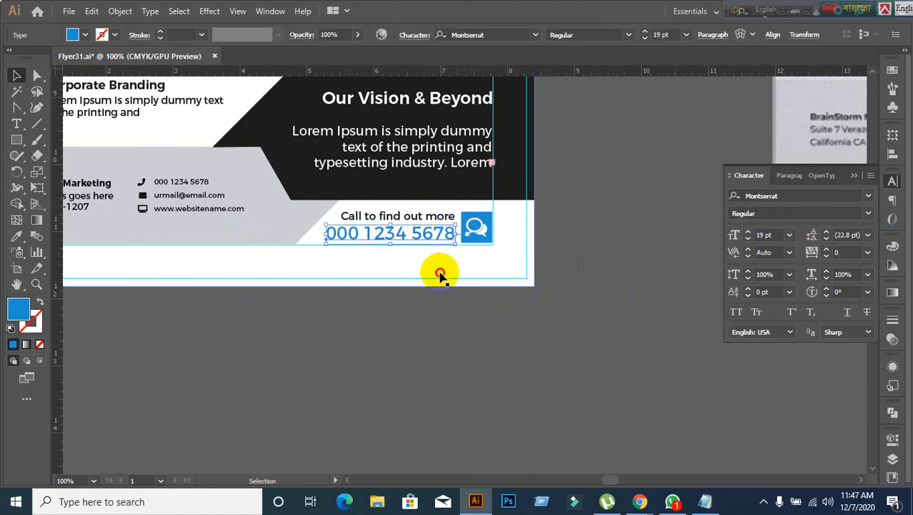
click(778, 237)
key(Down)
key(Down)
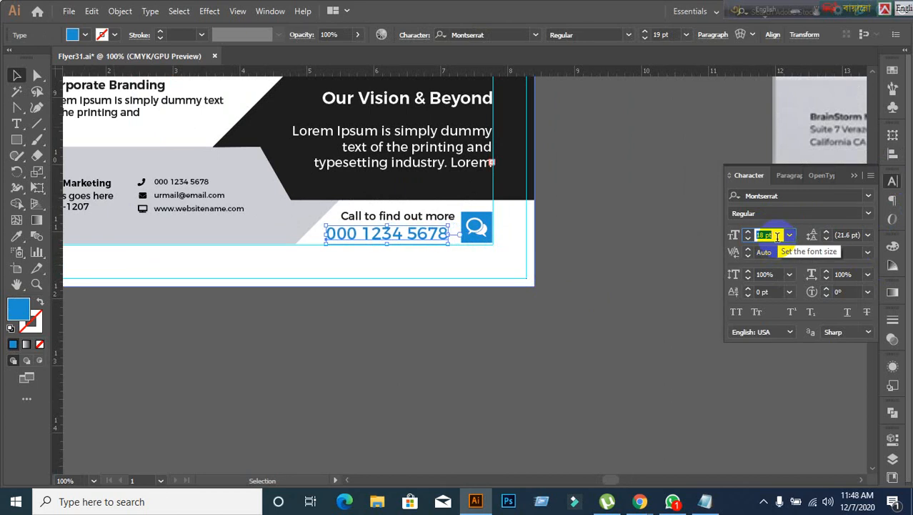
click(561, 320)
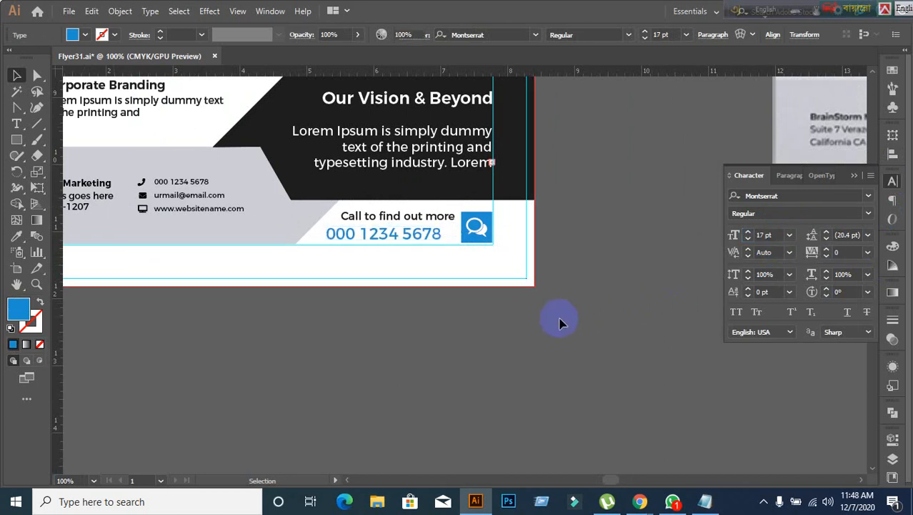
- Set the "Call to find out more" line's font size to 10 pt
click(377, 226)
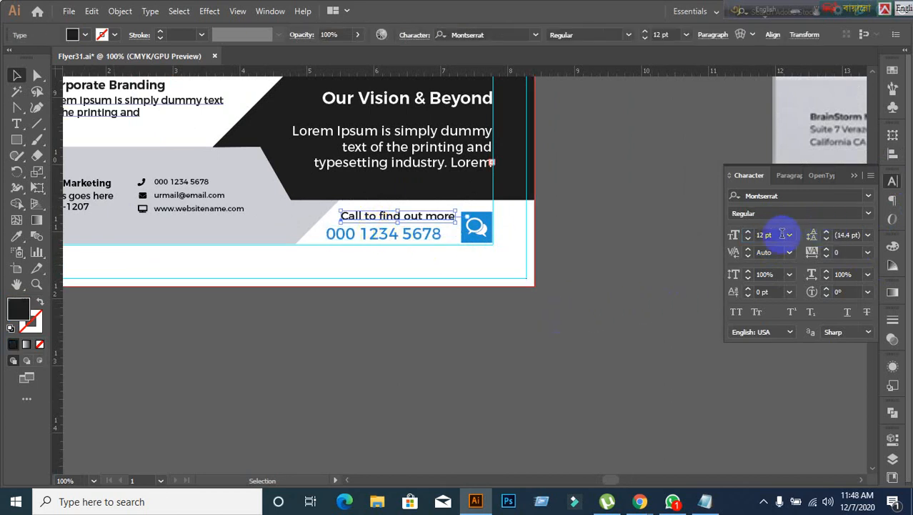
key(Down)
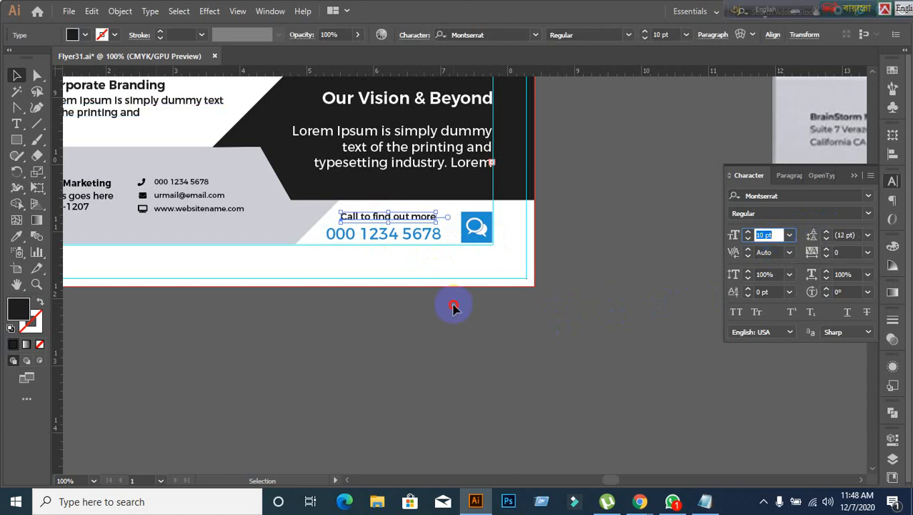
- Move the "Call to find out more" line down, closer to the blue phone number
click(432, 275)
scroll(432, 275, up, 1)
click(402, 216)
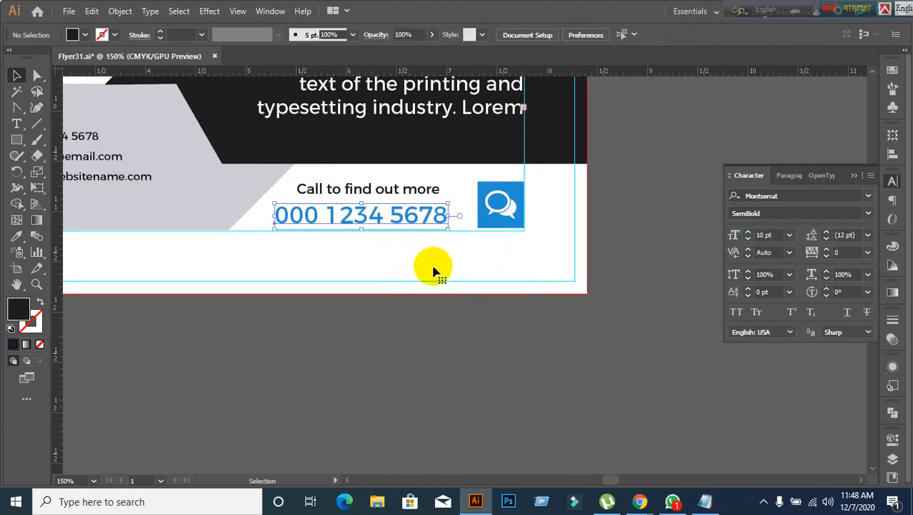
click(404, 190)
drag(402, 191, 401, 198)
click(579, 286)
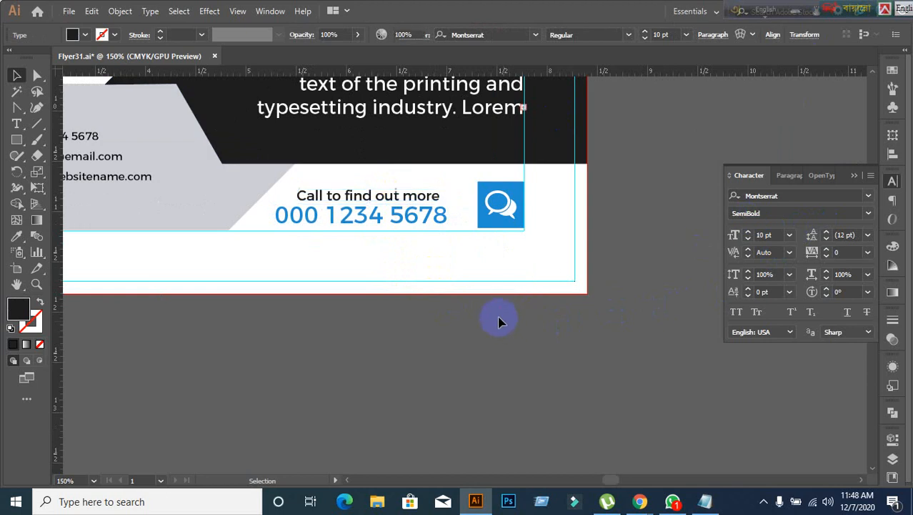
- Group the "Call to find out more" line with the blue phone number and move the group closer to the chat icon
click(428, 216)
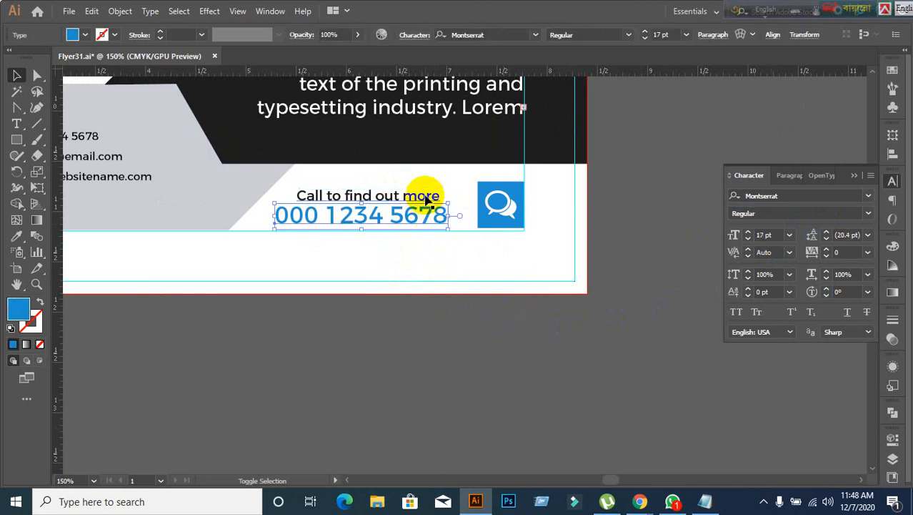
shift+click(418, 191)
key(ctrl+g)
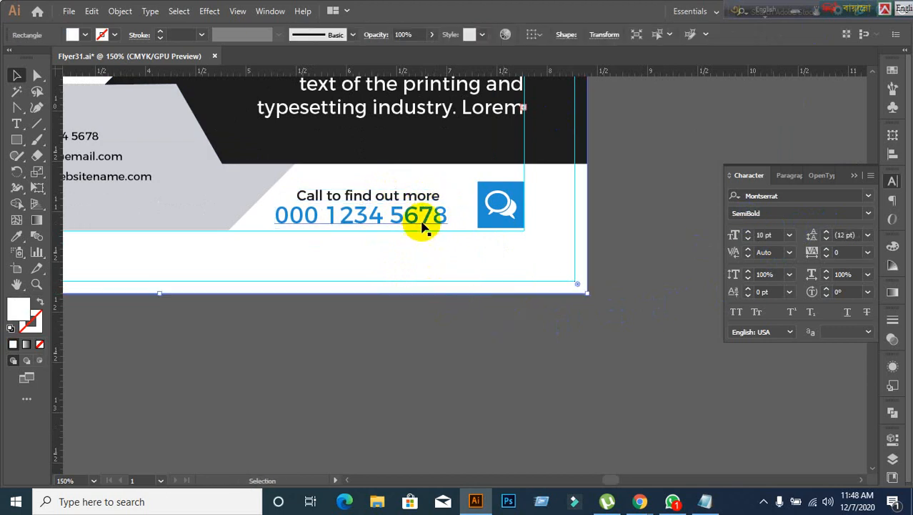
drag(424, 220, 441, 229)
click(509, 280)
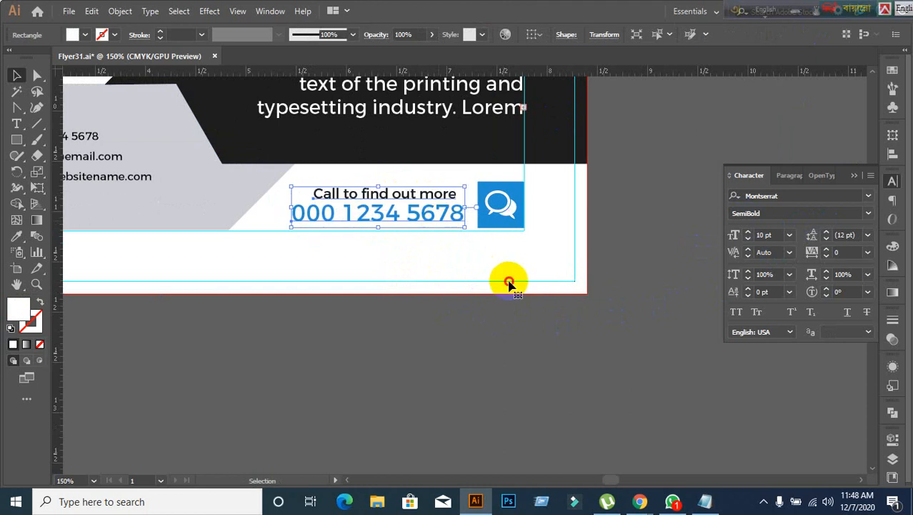
click(439, 210)
click(525, 269)
- Enlarge the blue chat icon to about 0.5 by 0.5 in
click(501, 206)
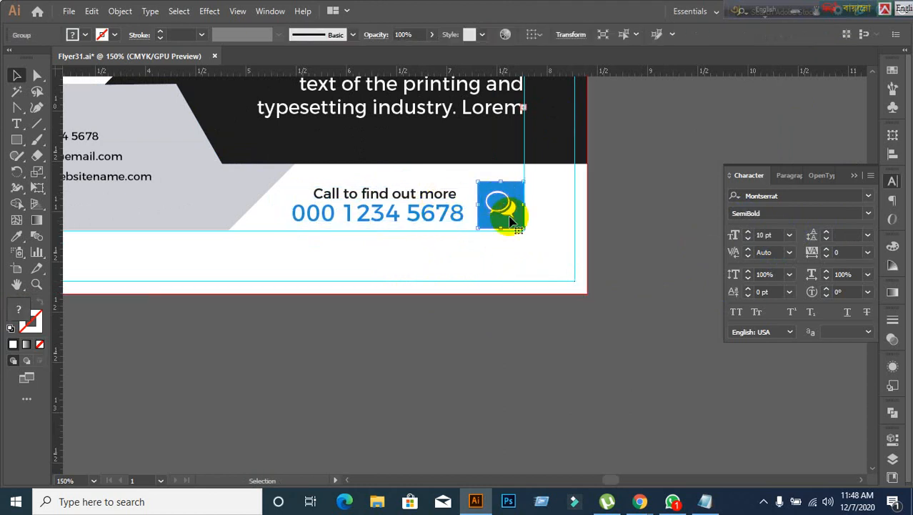
drag(525, 181, 529, 175)
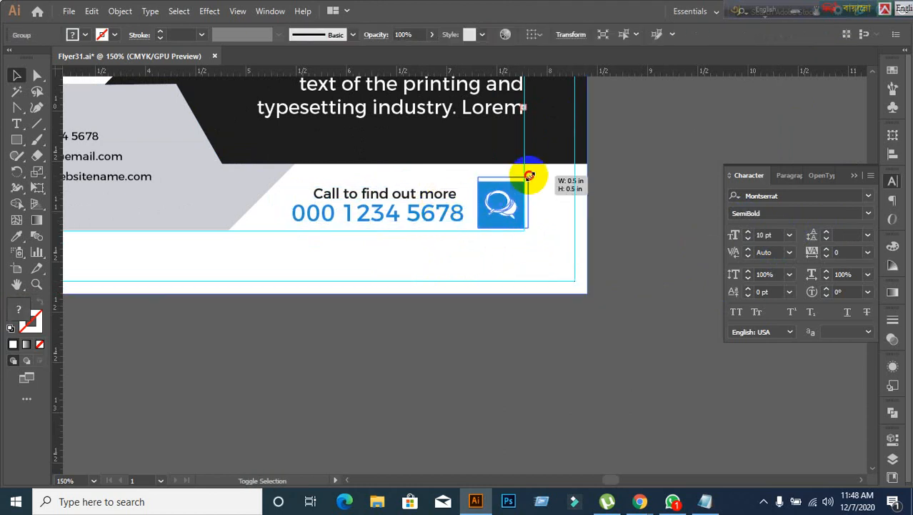
click(632, 289)
- Align the call-out text group and the blue chat icon on their vertical centres
click(409, 223)
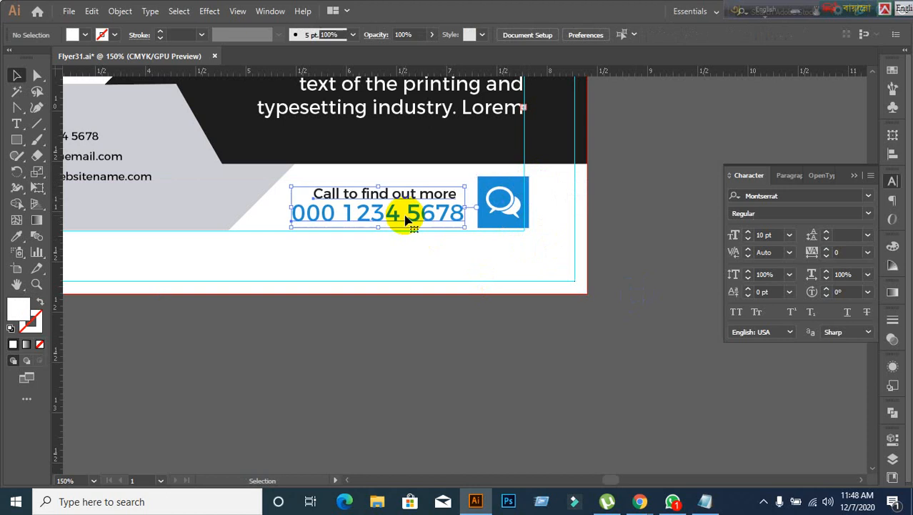
shift+click(503, 213)
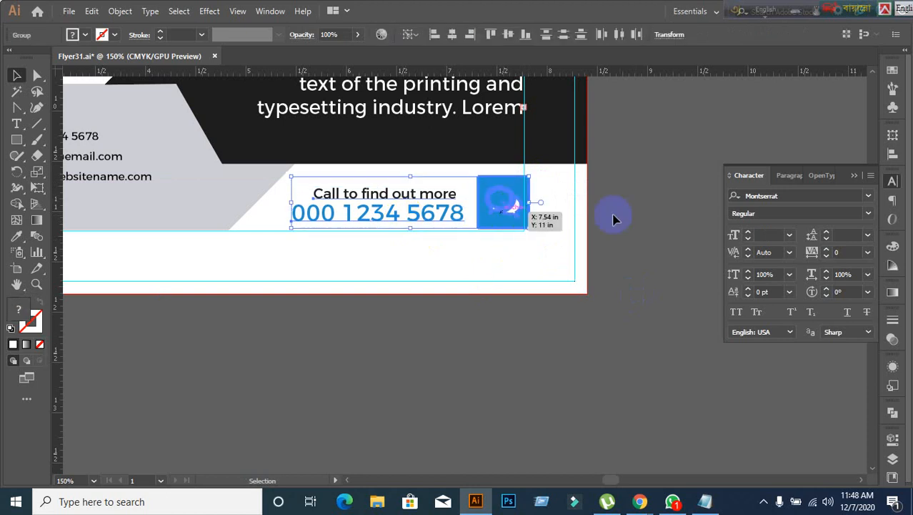
click(891, 158)
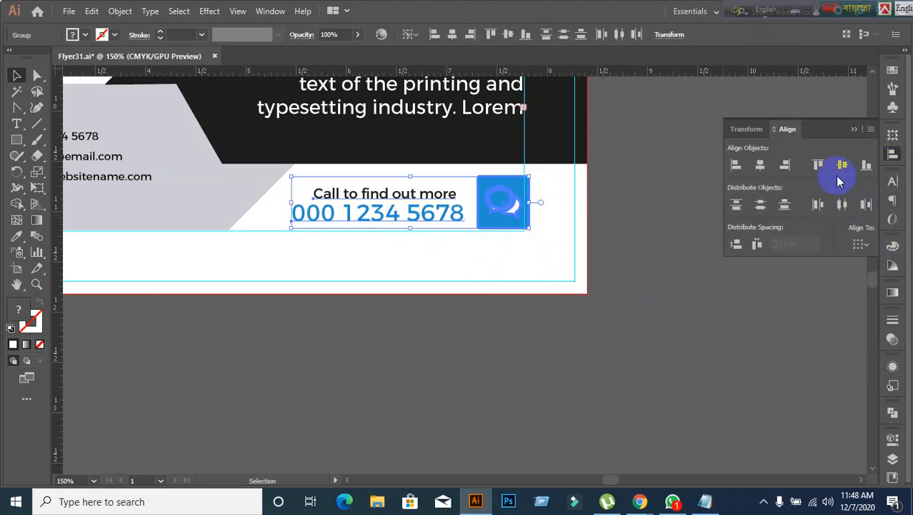
click(842, 164)
click(394, 247)
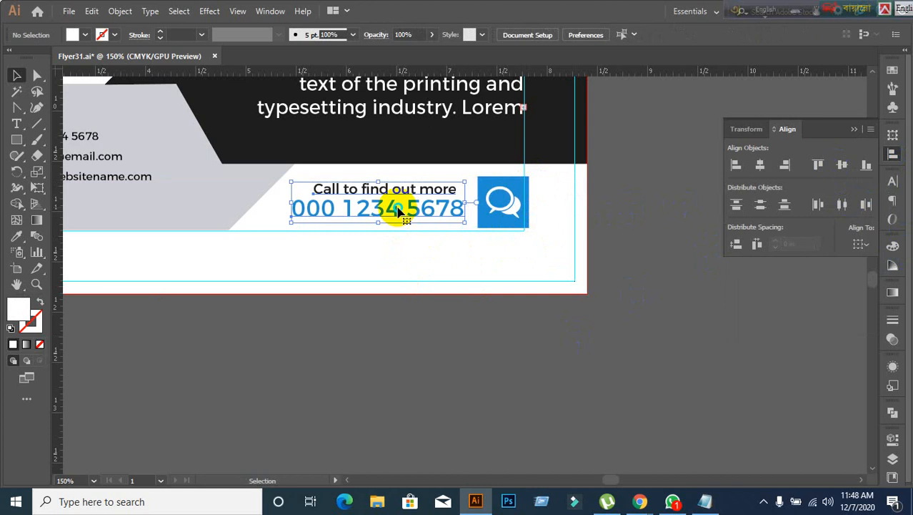
- Ungroup the call-out text into its two separate lines
right_click(398, 209)
click(423, 316)
click(328, 228)
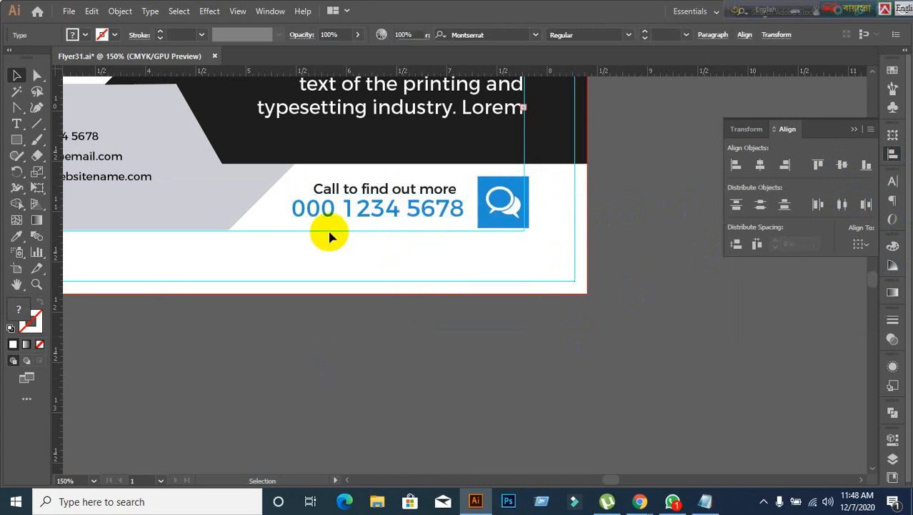
- Lock the white background rectangle of the flyer
drag(343, 178, 363, 217)
key(ctrl+z)
click(432, 429)
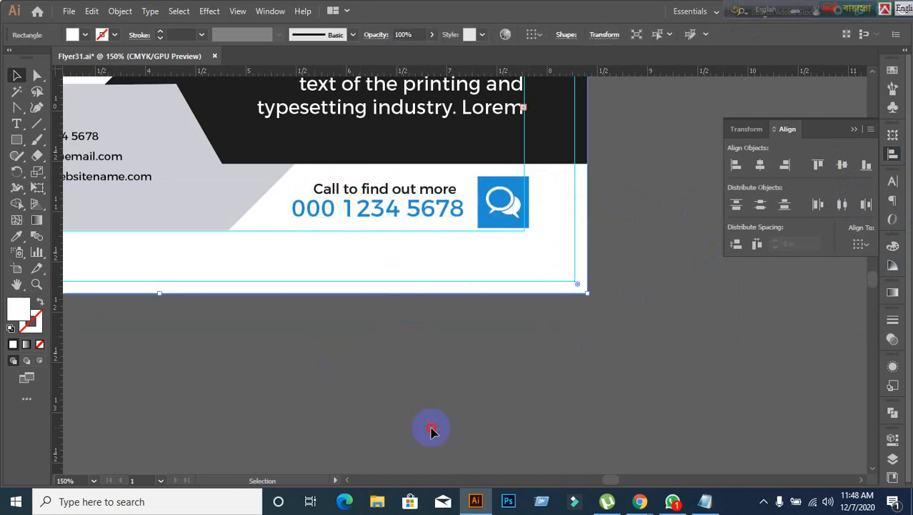
click(388, 293)
key(ctrl+2)
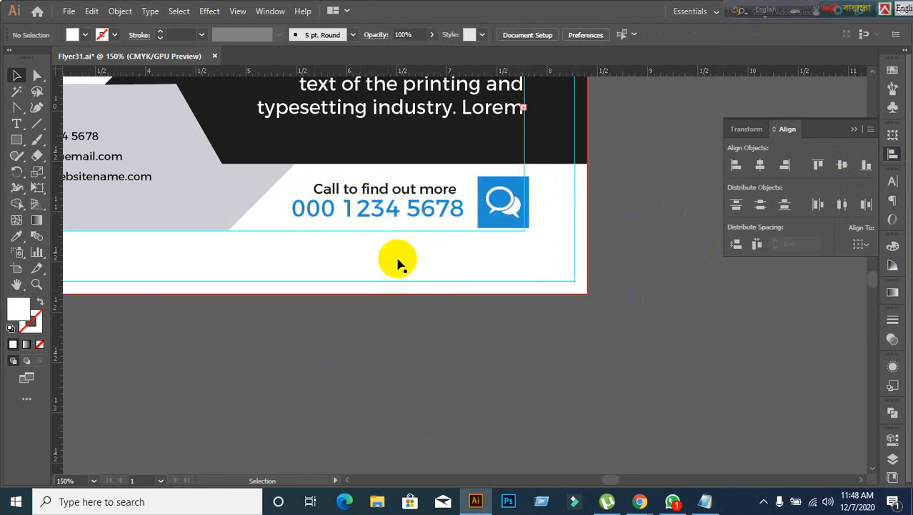
- Align the right edges of the "Call to find out more" line and the blue phone number
drag(399, 175, 445, 220)
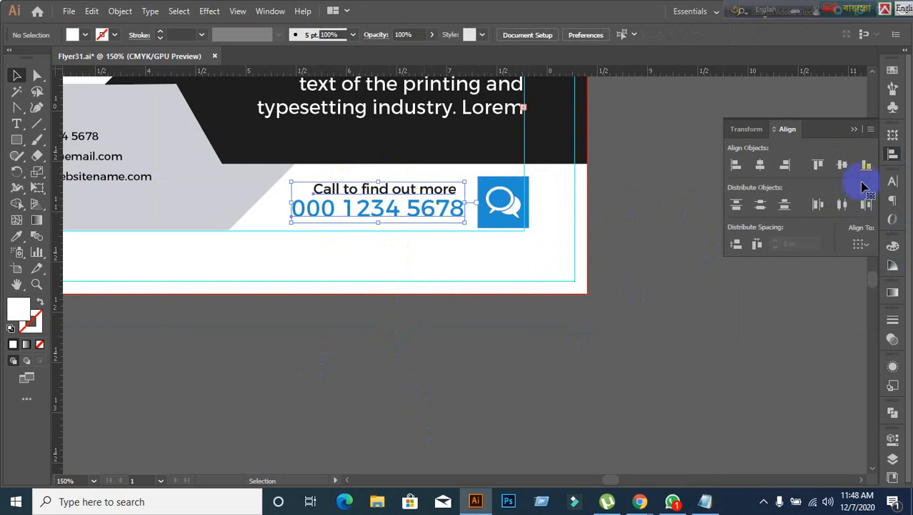
click(786, 166)
click(597, 312)
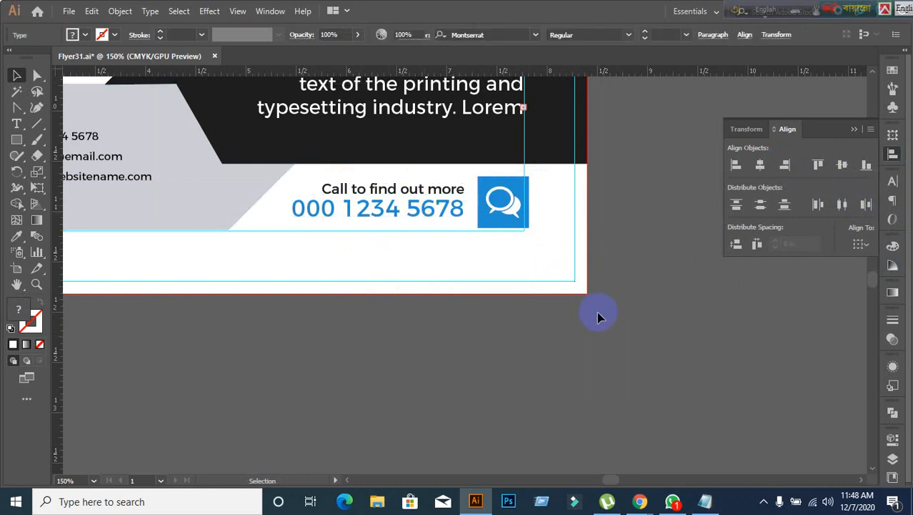
- Try to centre the ungrouped blue phone number vertically on the chat icon
drag(394, 183, 429, 225)
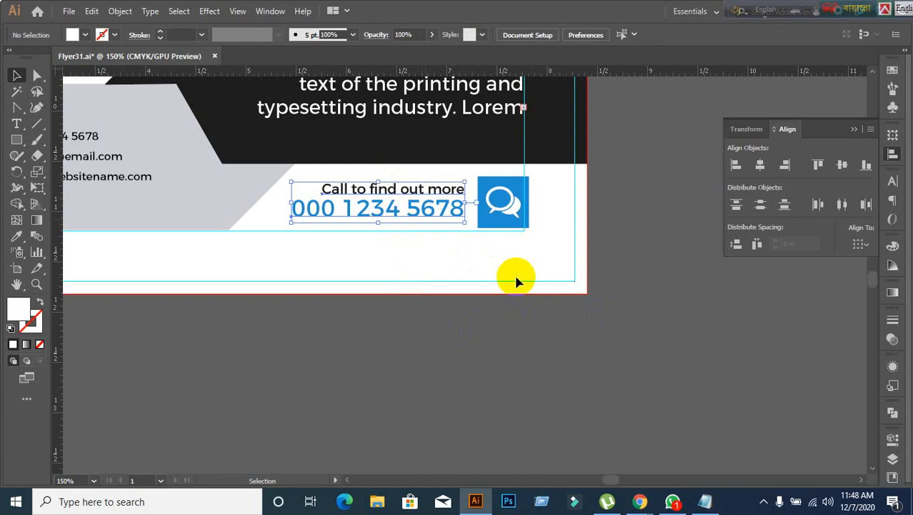
click(489, 225)
shift+click(409, 216)
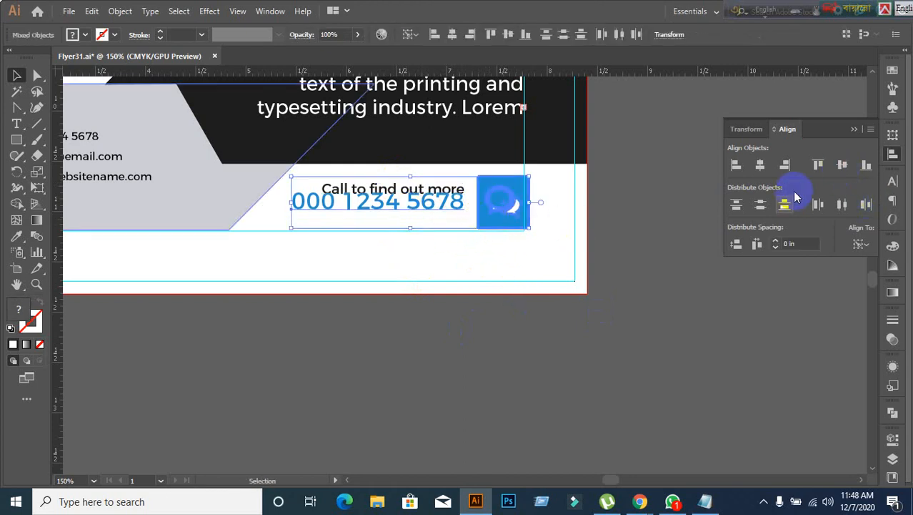
click(648, 305)
- Group the right-aligned "Call to find out more" line and the blue phone number
click(456, 217)
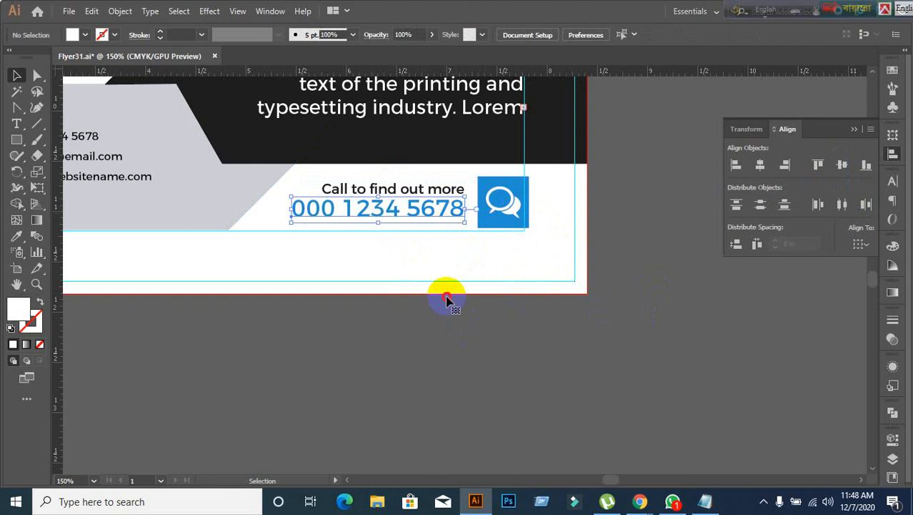
click(385, 174)
drag(384, 174, 419, 238)
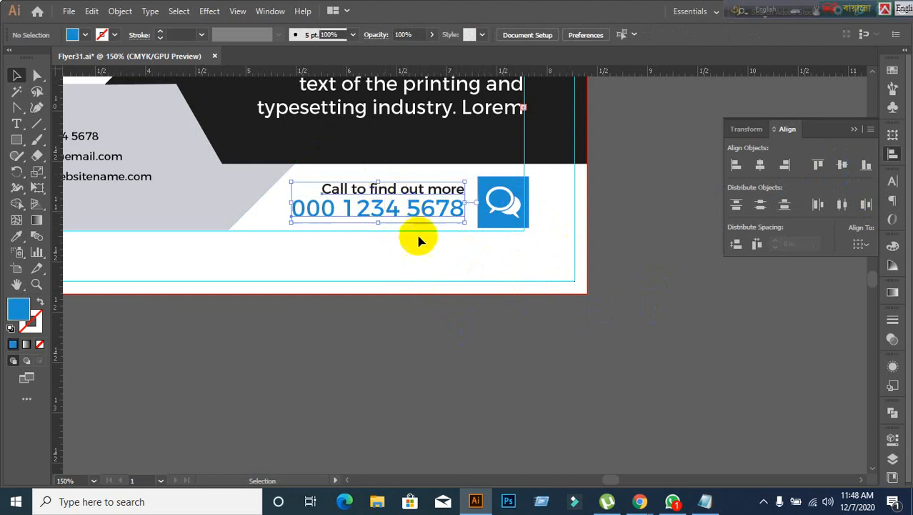
key(ctrl+g)
click(497, 290)
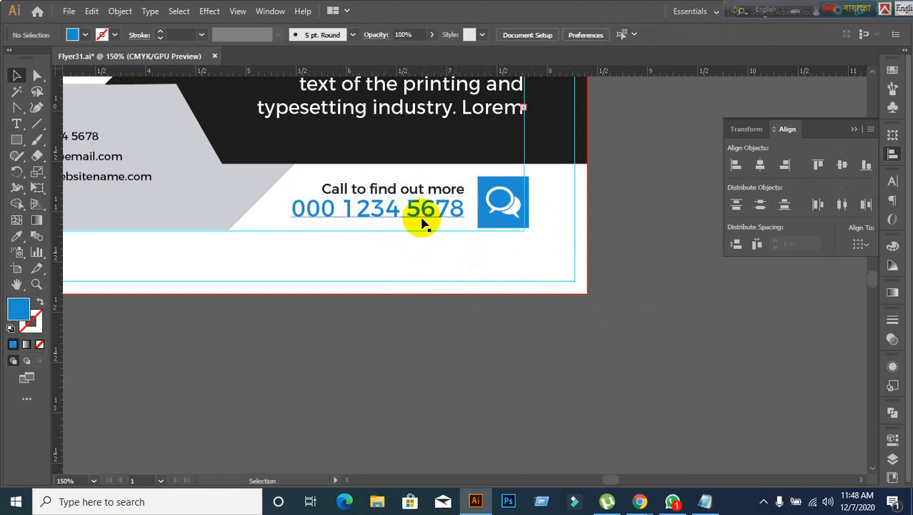
- Centre the regrouped call-out text vertically on the blue chat icon
click(422, 218)
shift+click(488, 206)
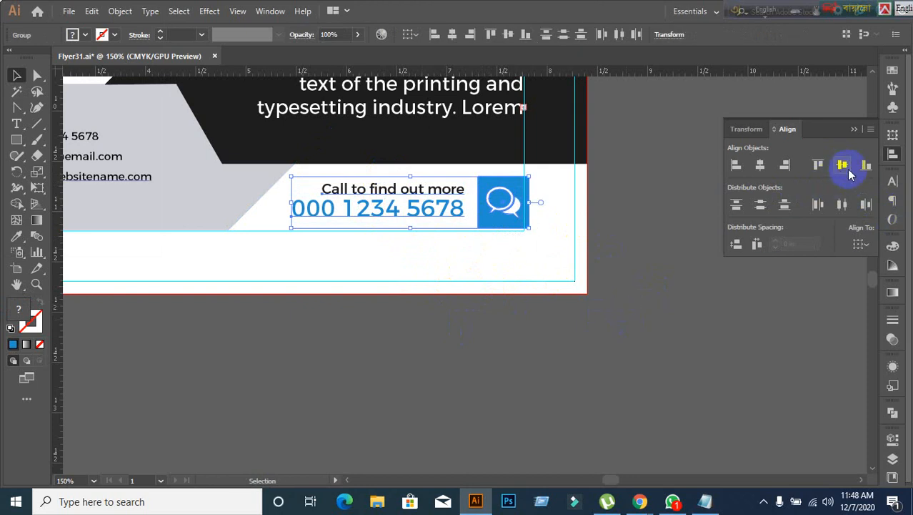
click(450, 261)
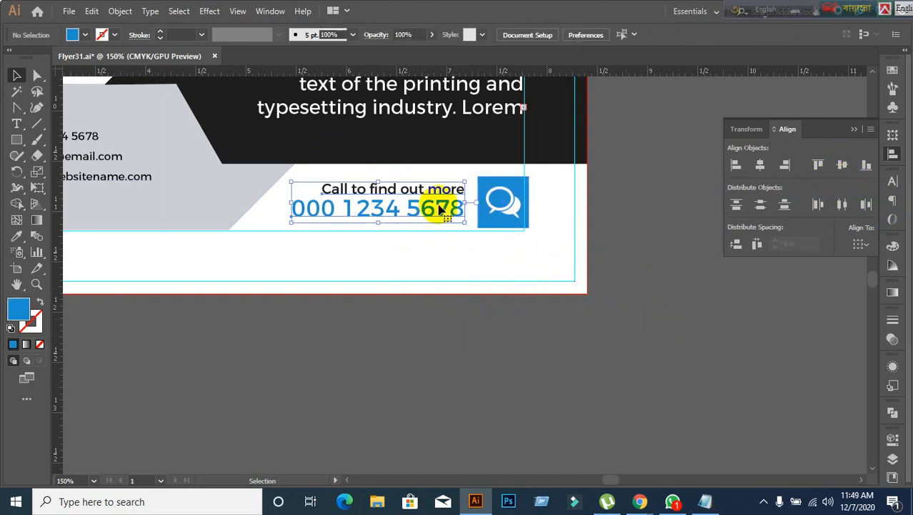
- Group the call-out text with the blue chat icon
drag(422, 171, 544, 261)
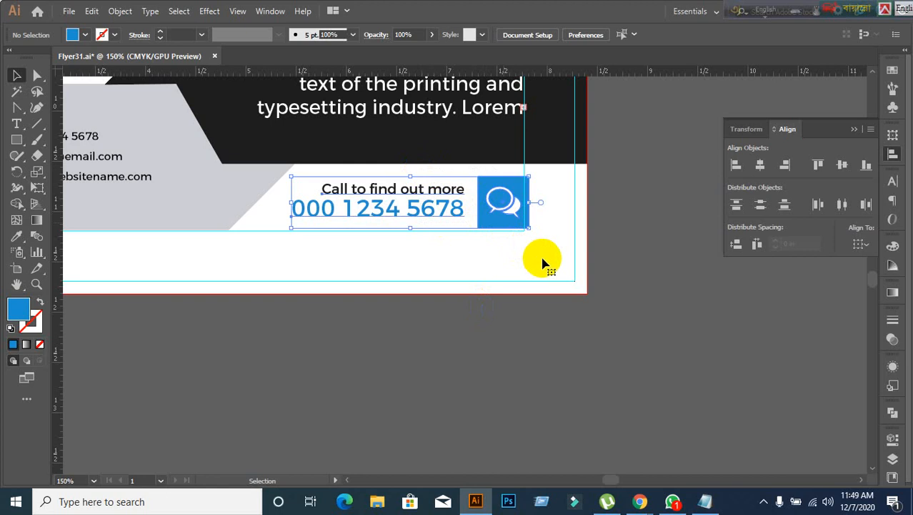
click(541, 307)
click(413, 218)
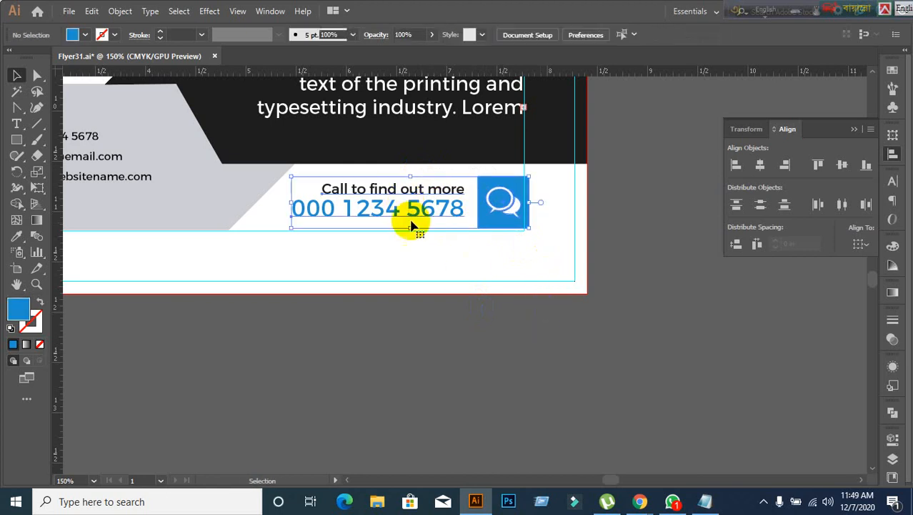
- Align the call-out group's right edge with the paragraph under "Our Vision & Beyond", using the paragraph as key object
scroll(599, 279, down, 1)
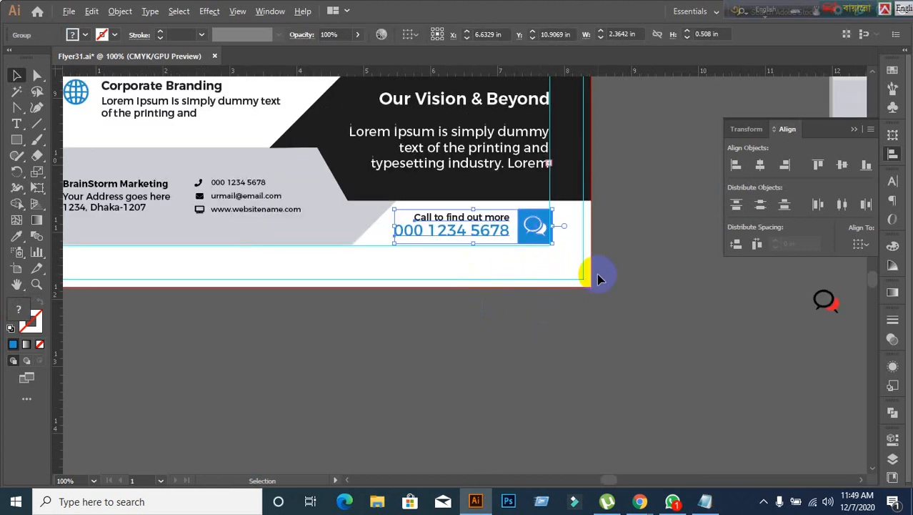
shift+click(500, 150)
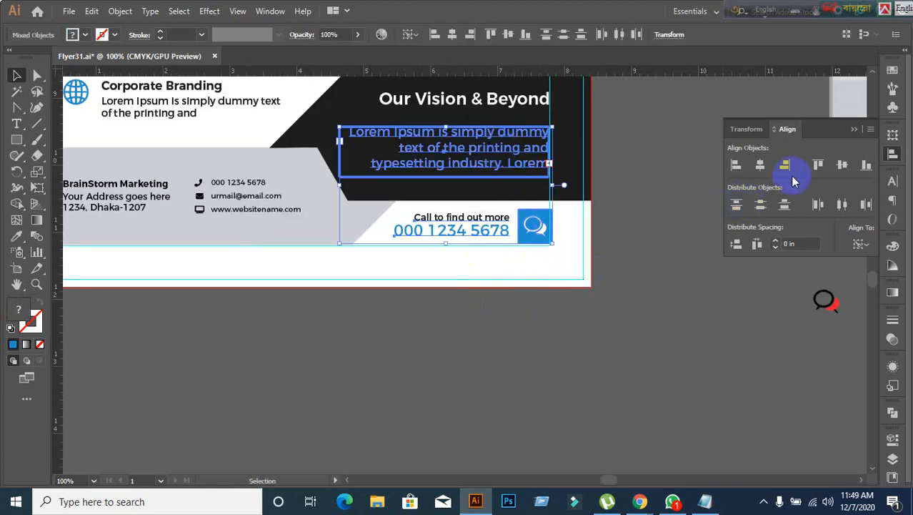
click(785, 165)
click(612, 332)
- Align the call-out group's bottom edge with the grey footer band, using the band as key object
click(483, 230)
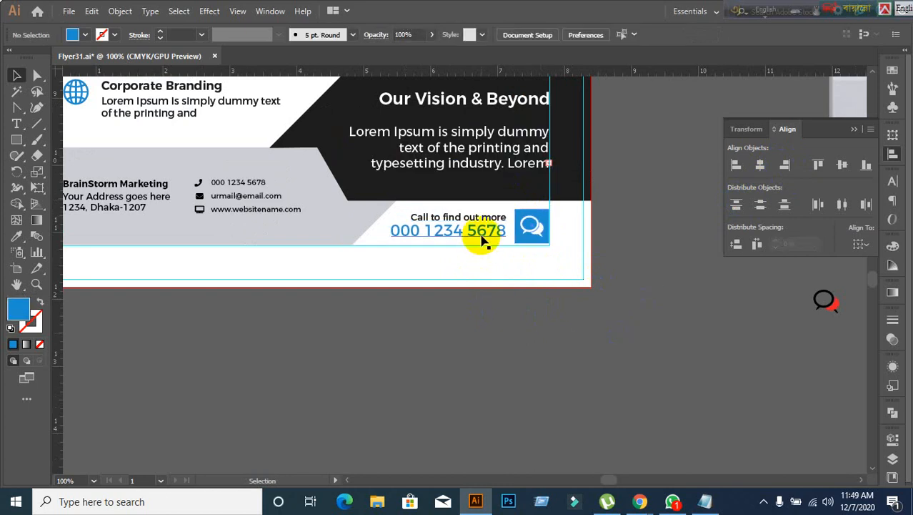
shift+click(210, 242)
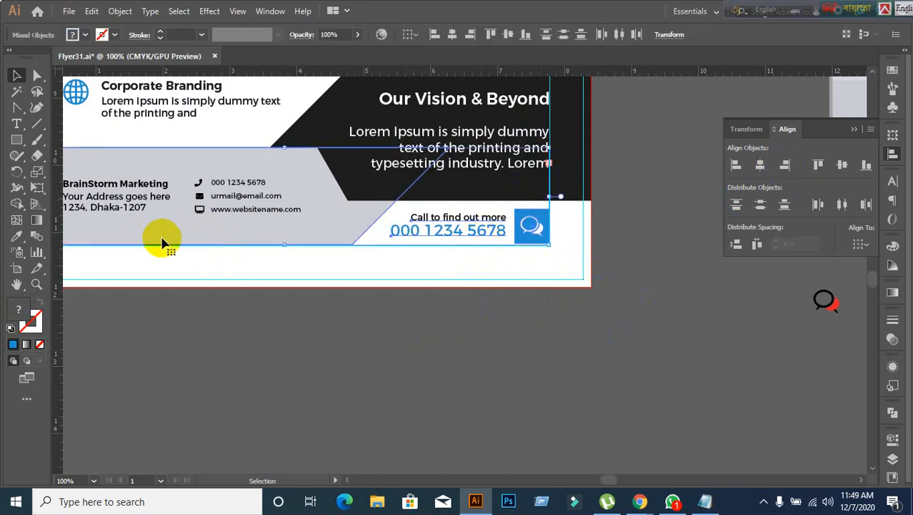
click(162, 243)
click(865, 175)
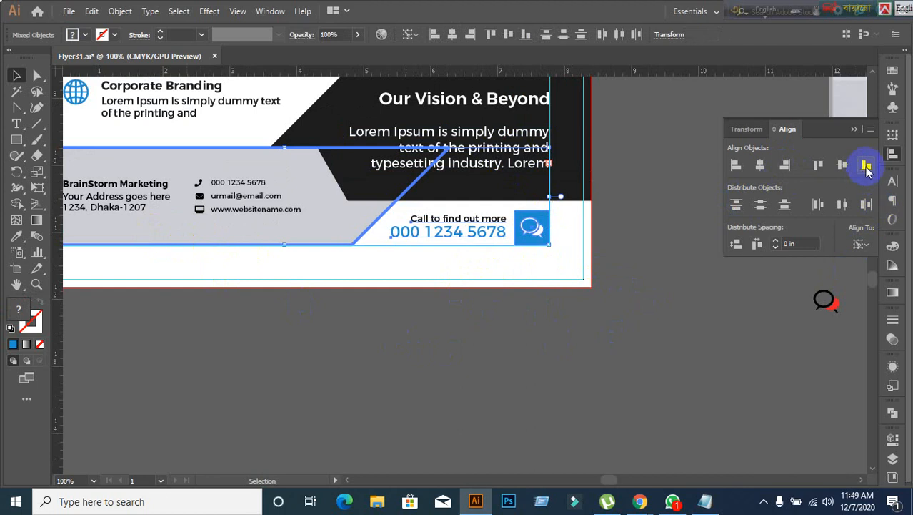
click(637, 350)
- Compare the flyer's layout and footer with the reference flyer beside it
scroll(563, 373, down, 1)
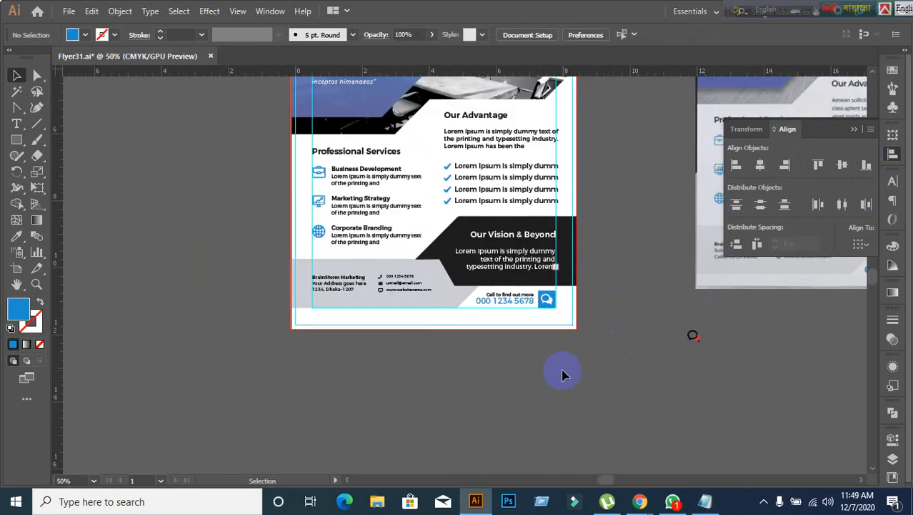
scroll(563, 373, down, 1)
drag(591, 381, 487, 381)
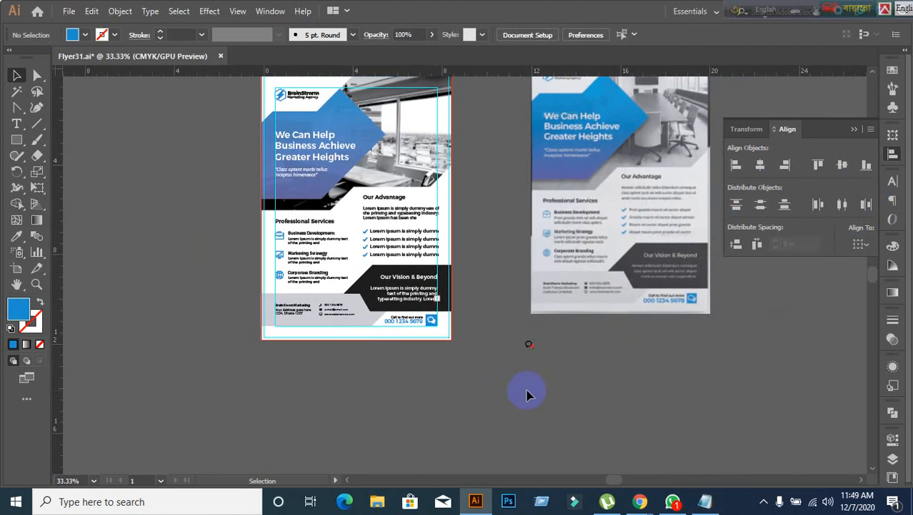
scroll(496, 313, up, 1)
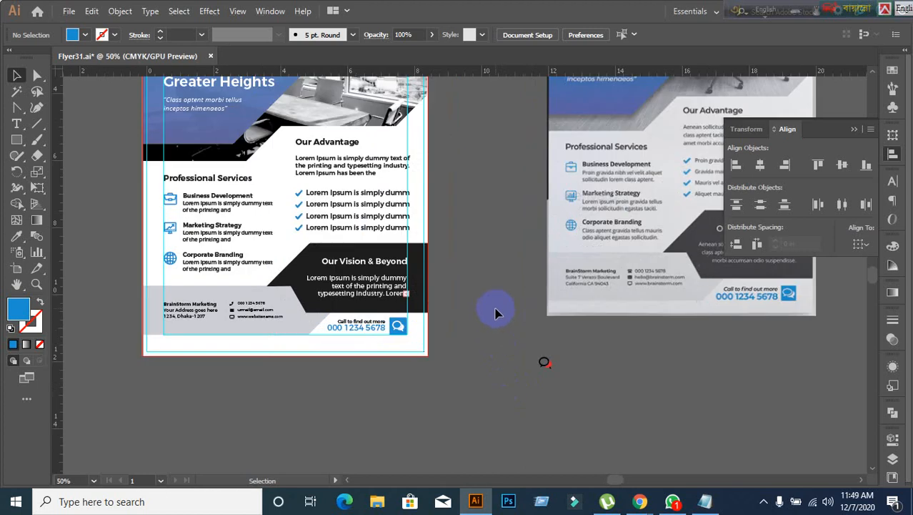
scroll(472, 295, up, 1)
scroll(408, 316, up, 1)
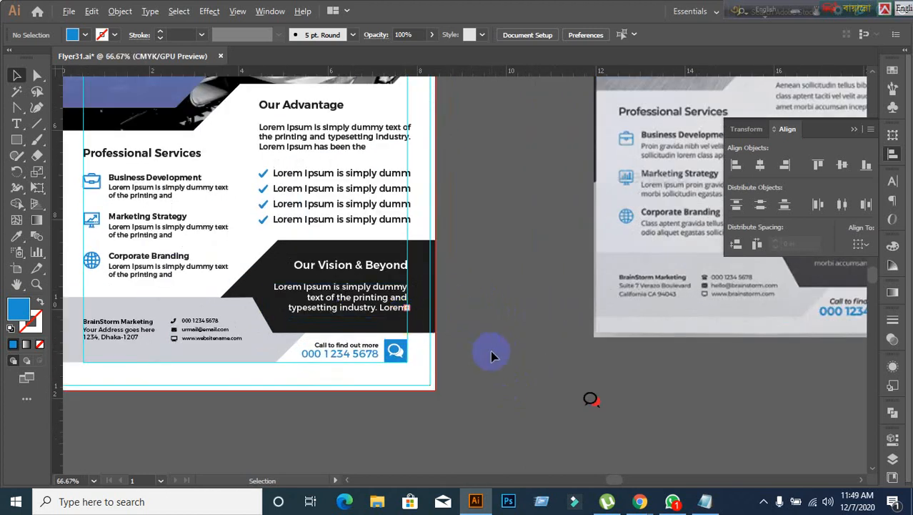
scroll(490, 350, up, 1)
scroll(483, 353, down, 1)
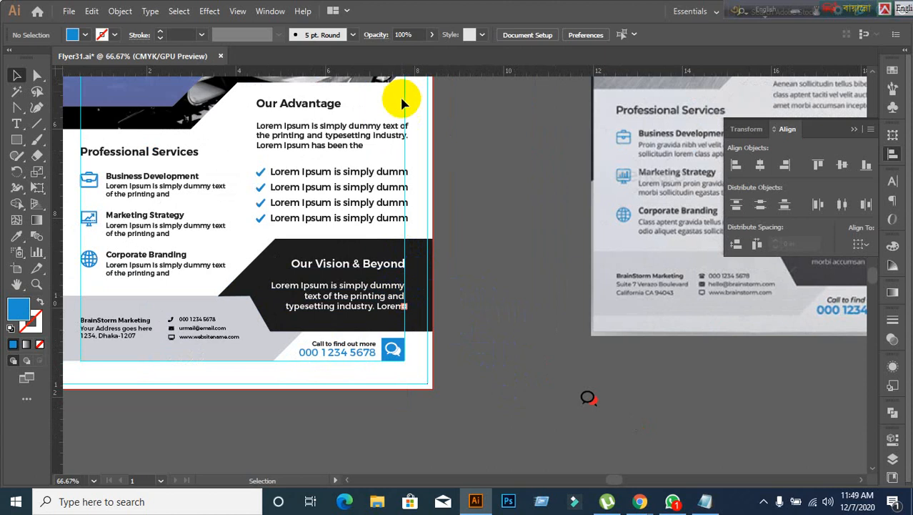
- Group the "Our Advantage" heading with its paragraph and the four-item checklist below it
scroll(458, 306, up, 1)
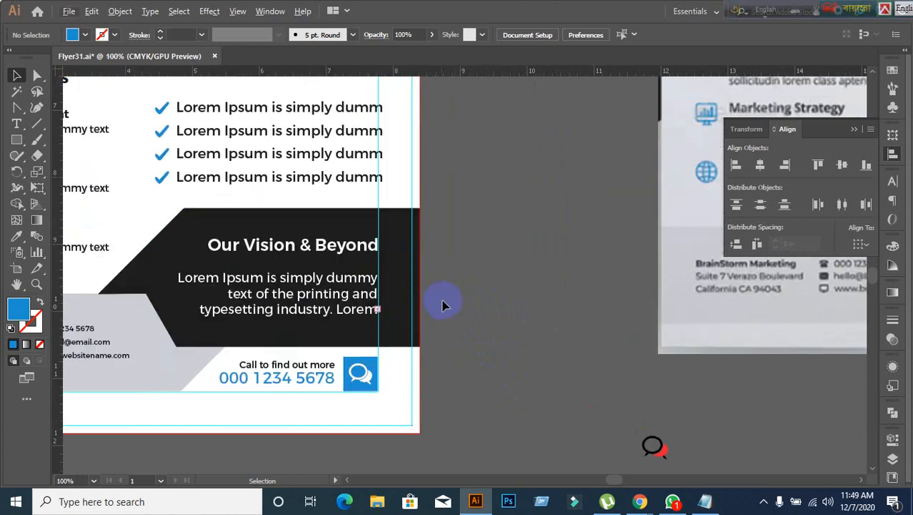
scroll(443, 306, down, 1)
click(337, 138)
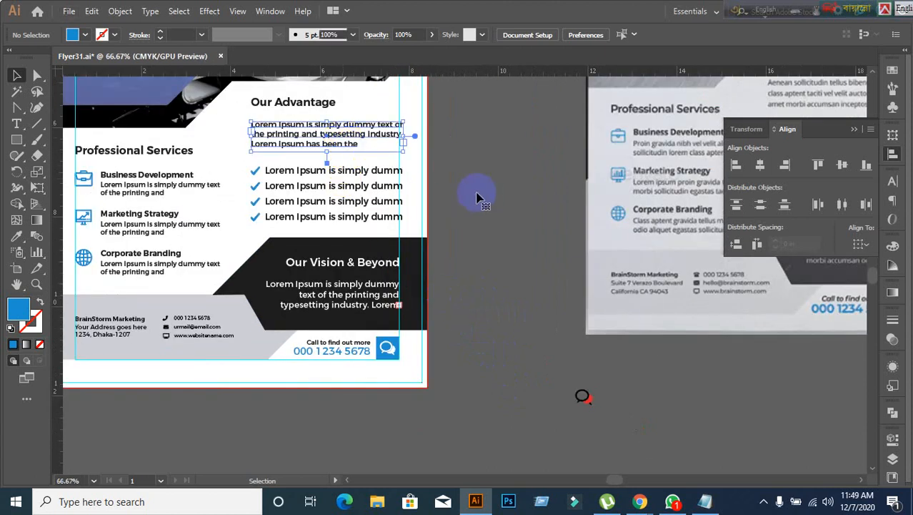
click(243, 91)
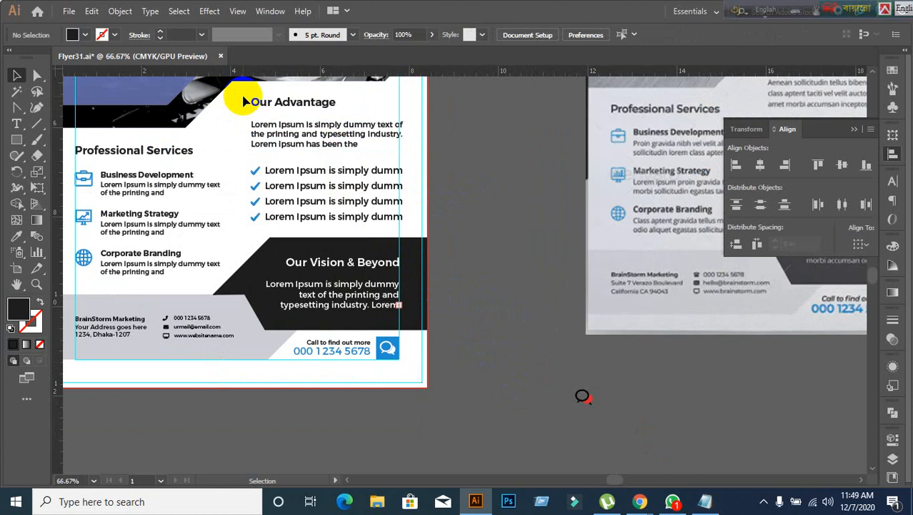
drag(243, 102, 407, 243)
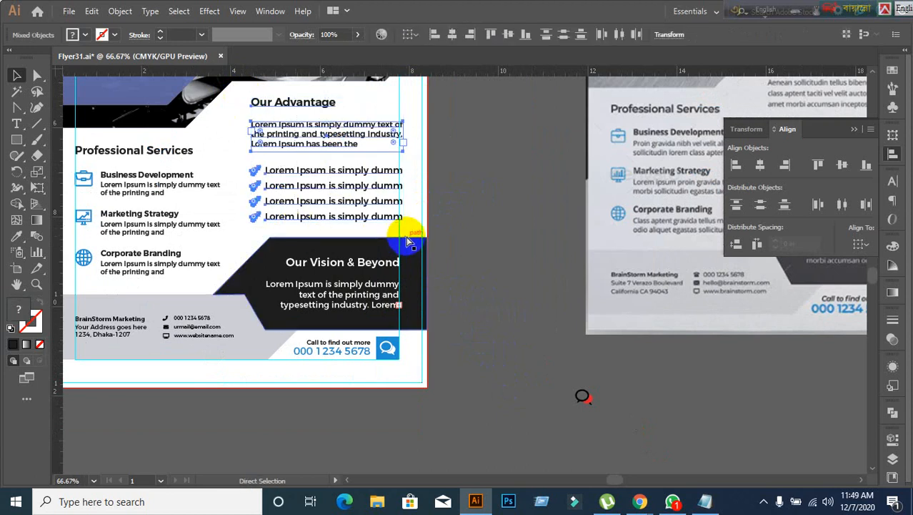
click(457, 246)
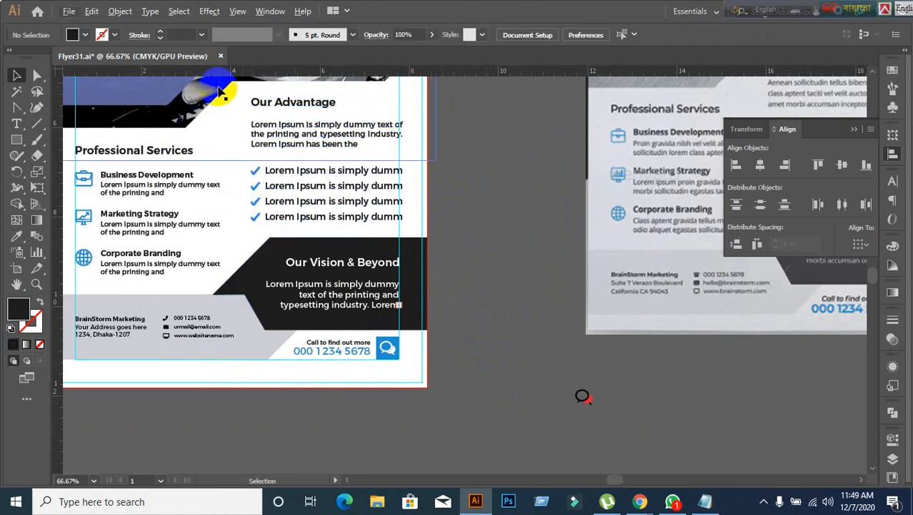
scroll(481, 213, up, 2)
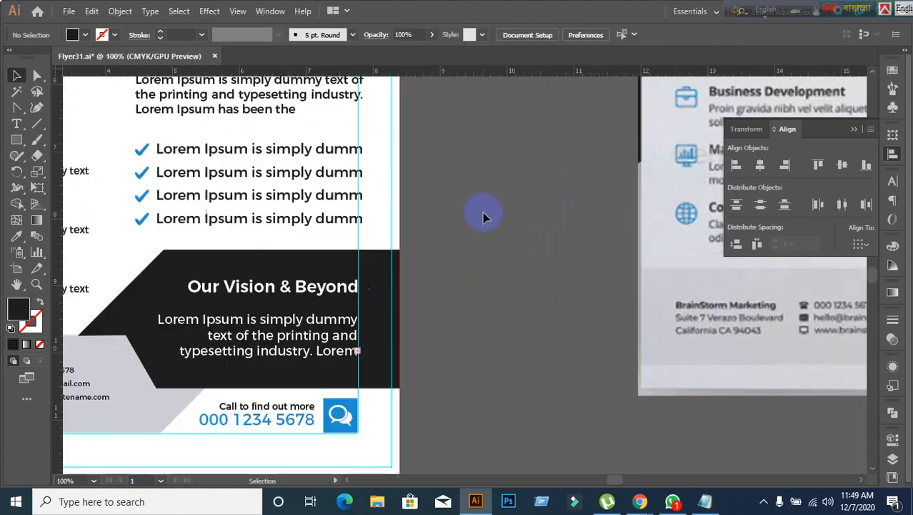
scroll(418, 212, down, 2)
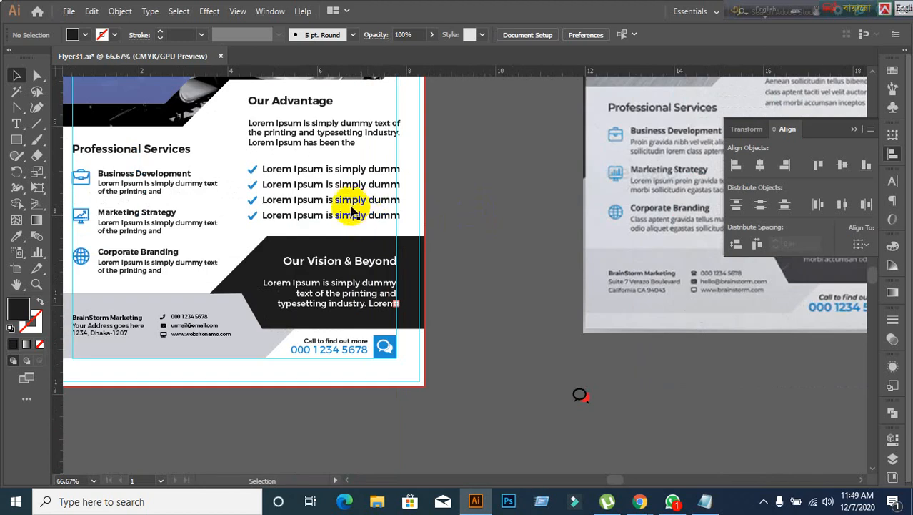
click(353, 206)
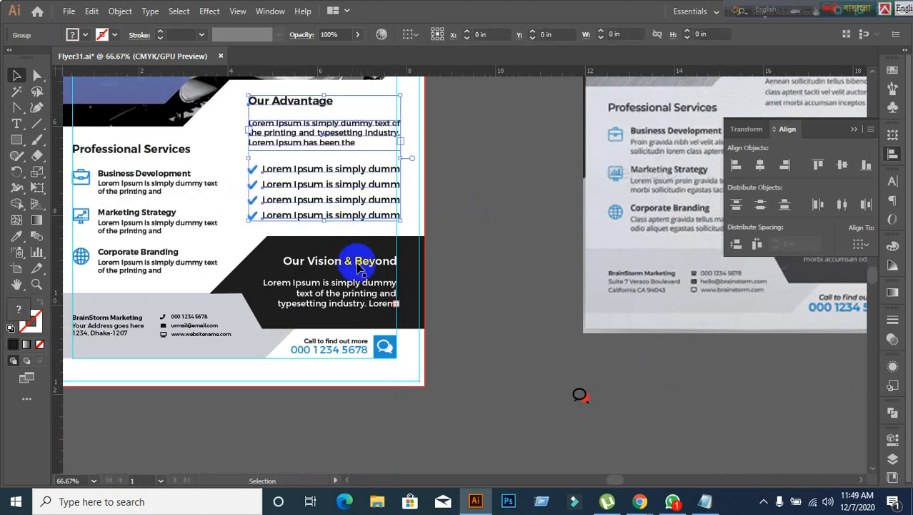
shift+click(357, 306)
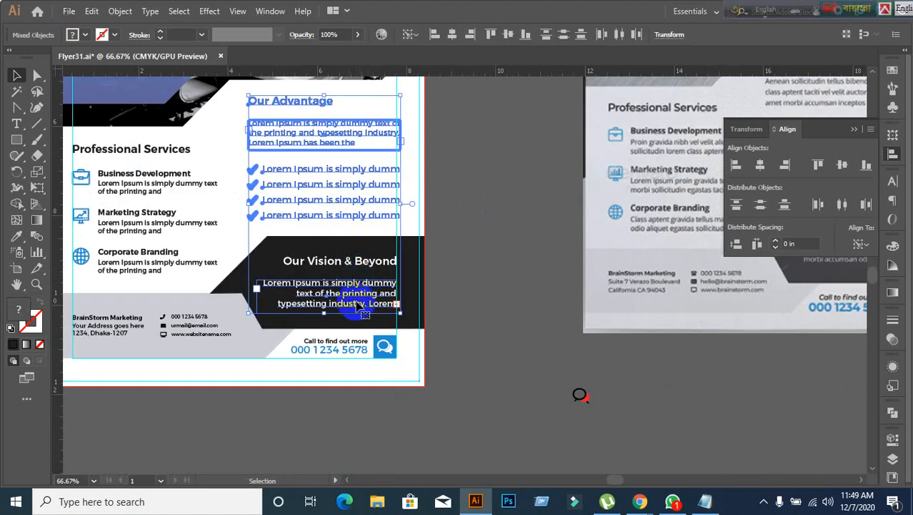
click(500, 277)
click(316, 212)
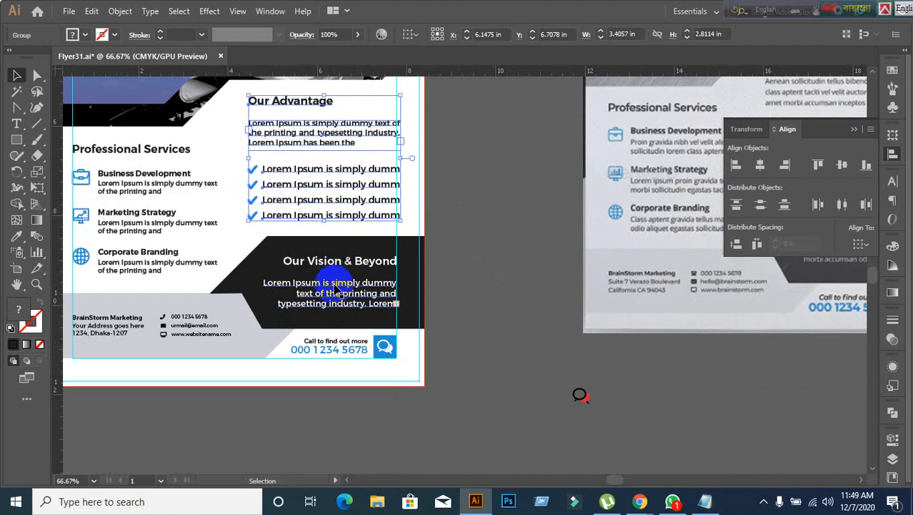
shift+click(336, 288)
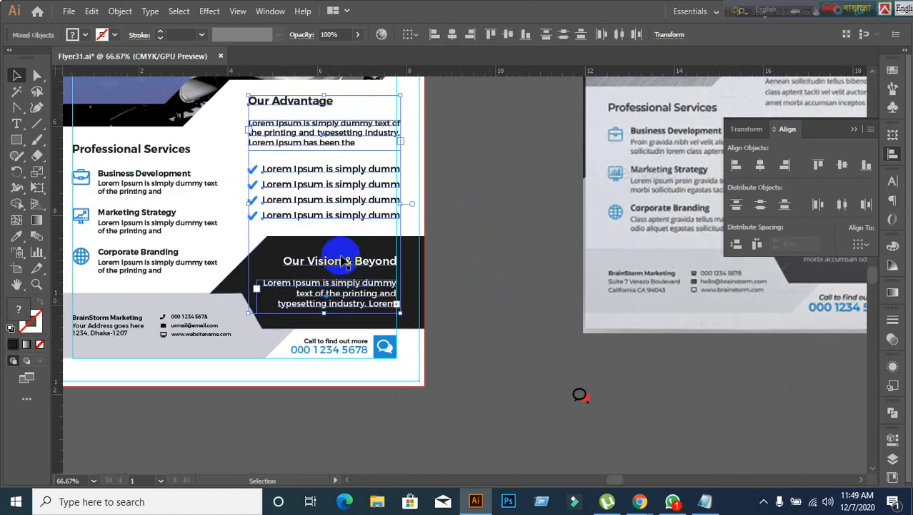
click(342, 264)
click(490, 302)
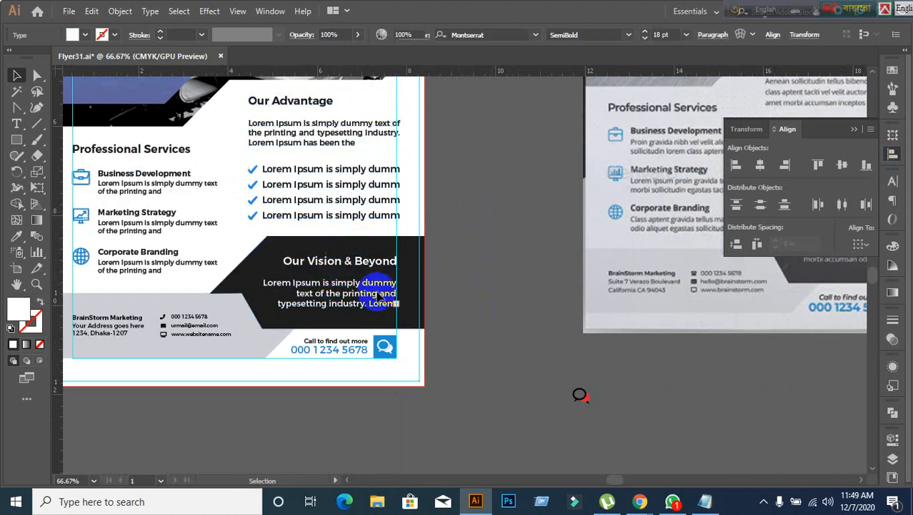
click(336, 214)
key(t)
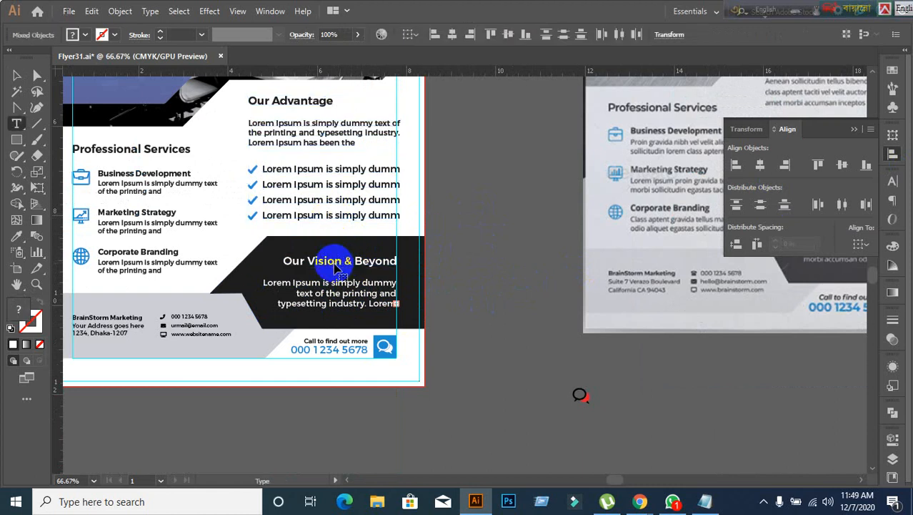
click(353, 262)
scroll(389, 257, up, 2)
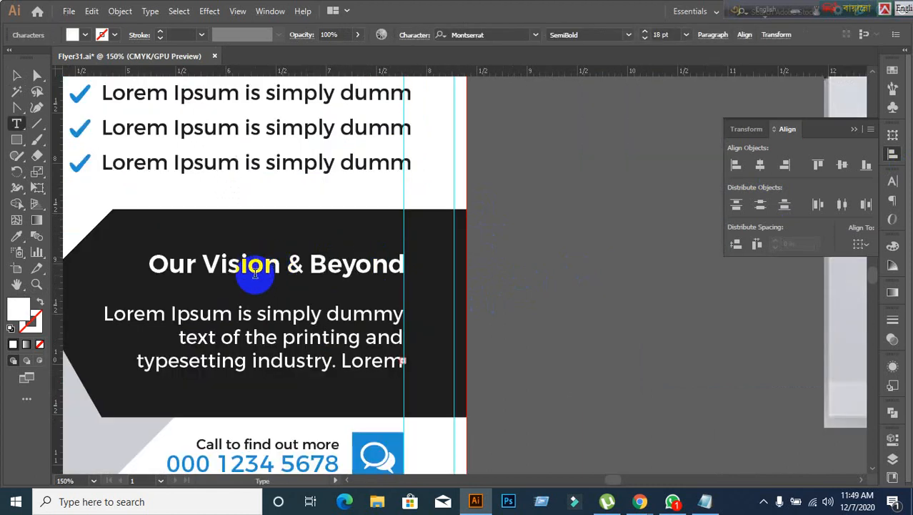
click(17, 75)
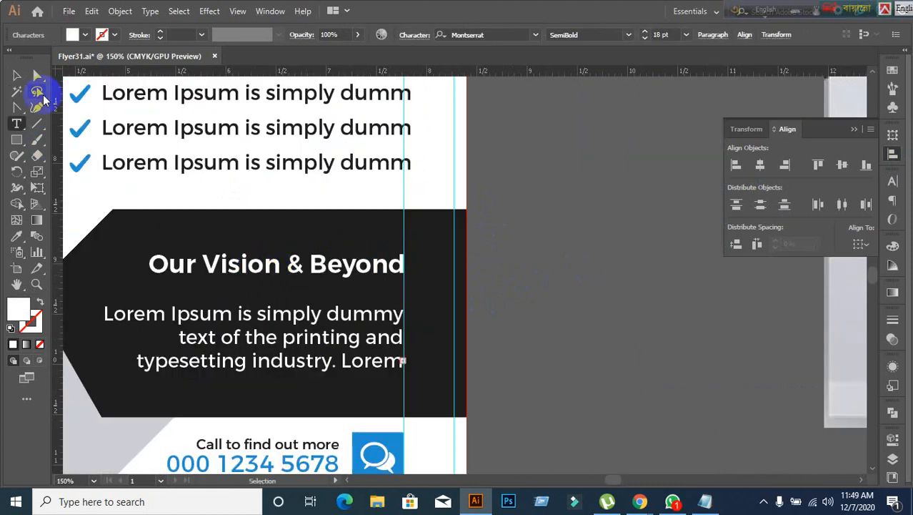
- Right-align the tick-marked list with the "Our Vision & Beyond" heading
click(750, 340)
click(204, 265)
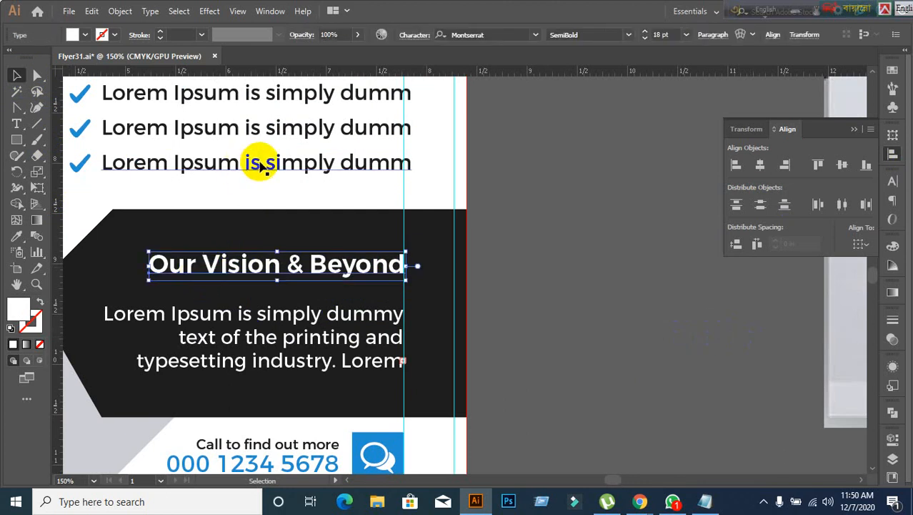
shift+click(259, 163)
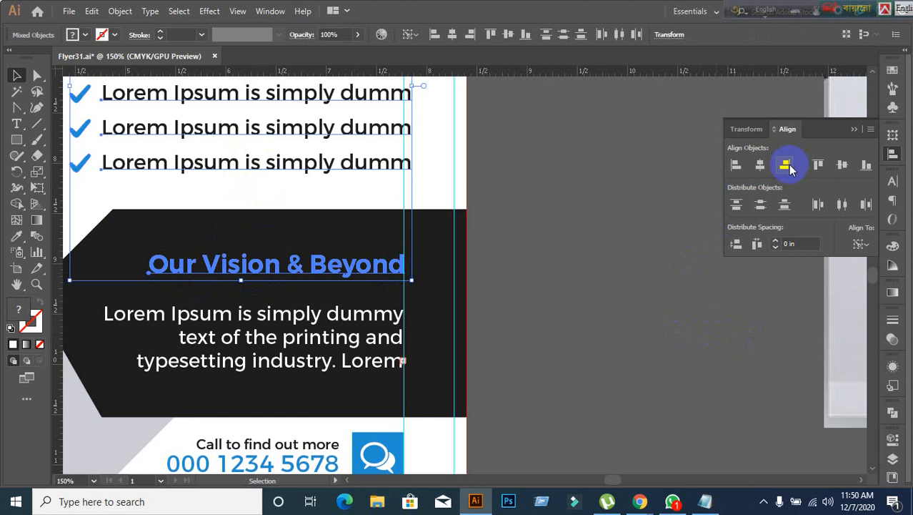
click(632, 302)
scroll(612, 311, down, 3)
drag(595, 312, 531, 270)
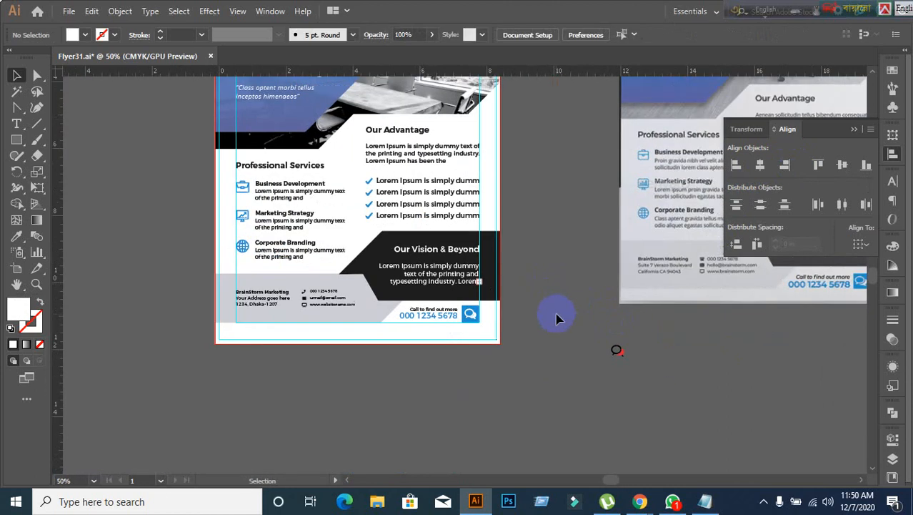
- Ungroup the BrainStrorm logo in the flyer's header so its symbol and text can be selected separately
scroll(555, 314, up, 5)
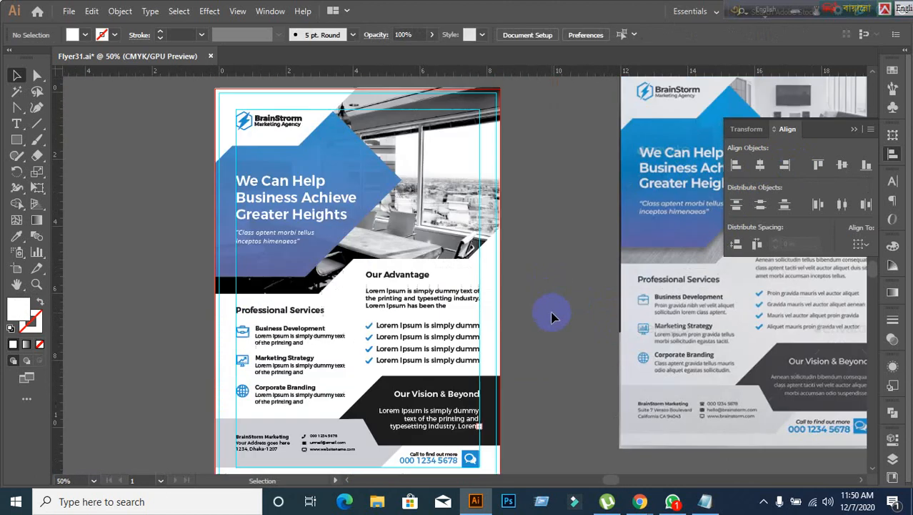
scroll(378, 292, up, 2)
scroll(166, 246, up, 4)
drag(356, 182, 359, 288)
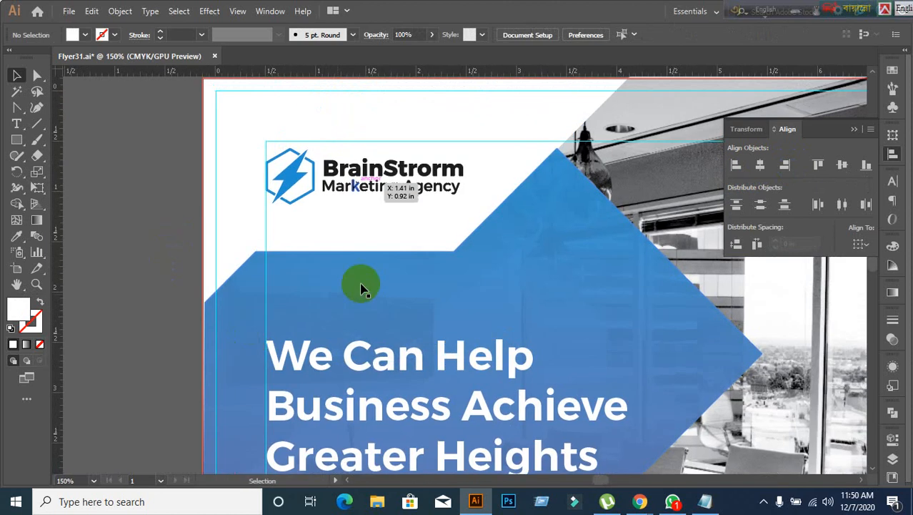
click(373, 175)
right_click(372, 178)
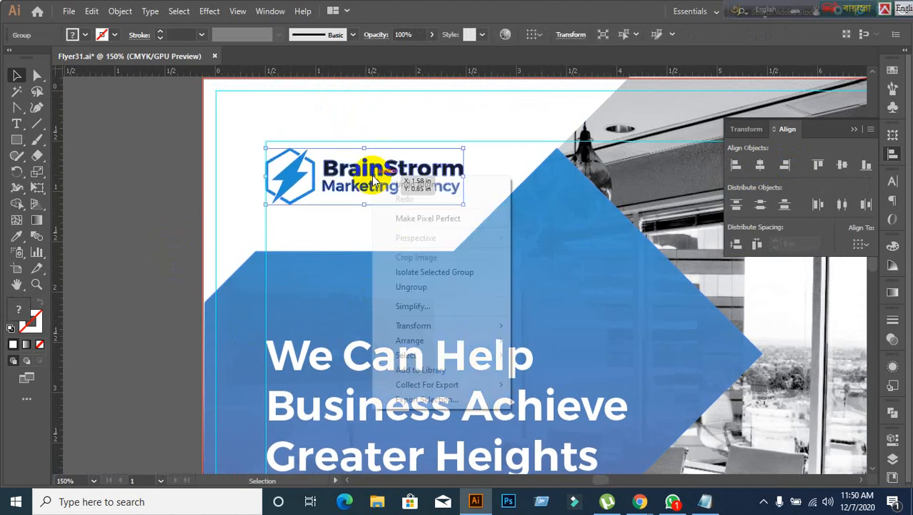
click(432, 287)
click(214, 274)
- Set the fill of the logo's "BrainStrorm Marketing Agency" lettering to dark grey 2D2D2D
click(411, 172)
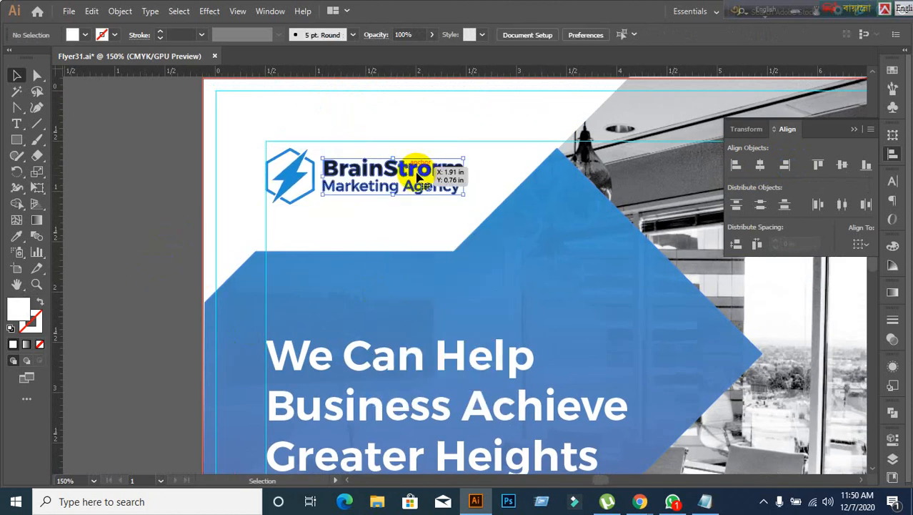
double_click(19, 306)
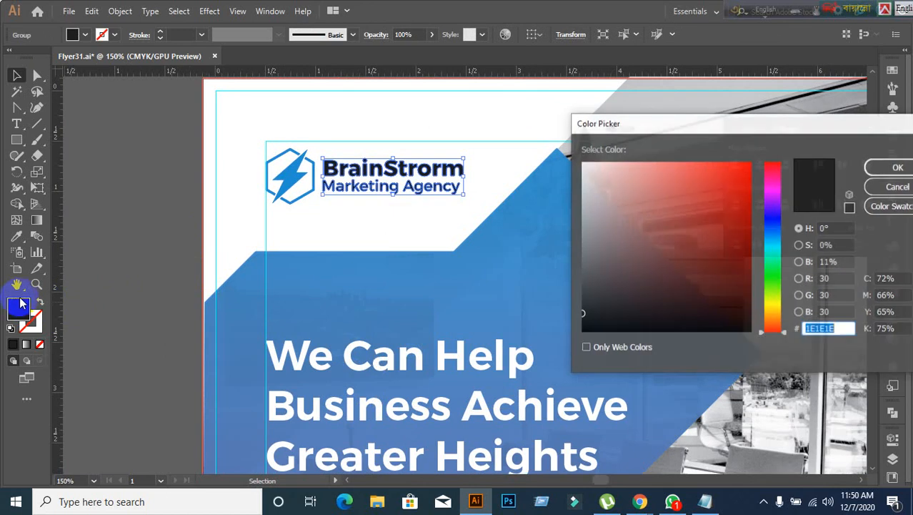
click(584, 291)
drag(584, 292, 580, 300)
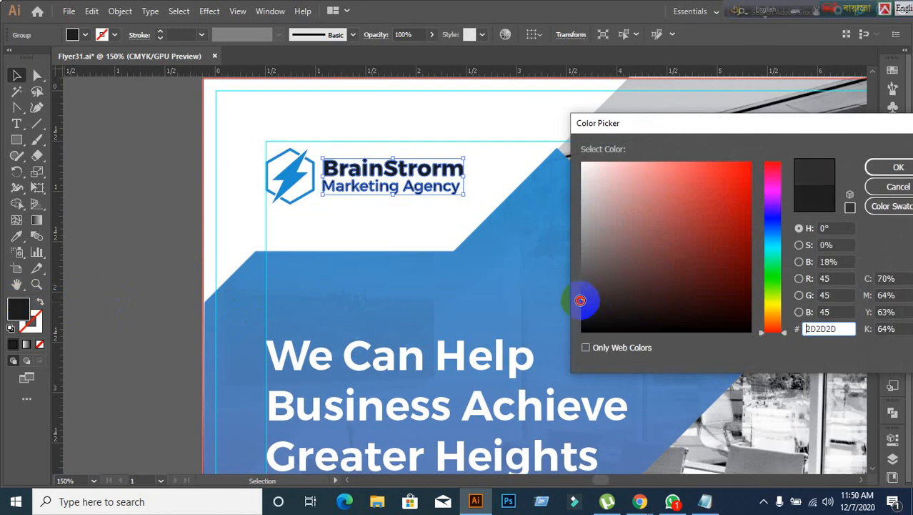
click(866, 171)
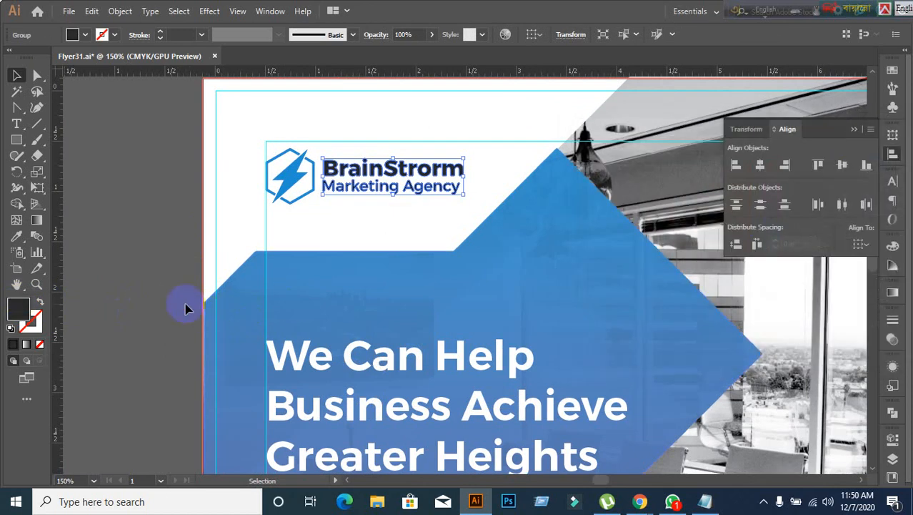
click(184, 306)
- Examine the whole flyer layout, from the header down to the footer, beside the reference design
scroll(373, 346, down, 2)
scroll(404, 355, down, 3)
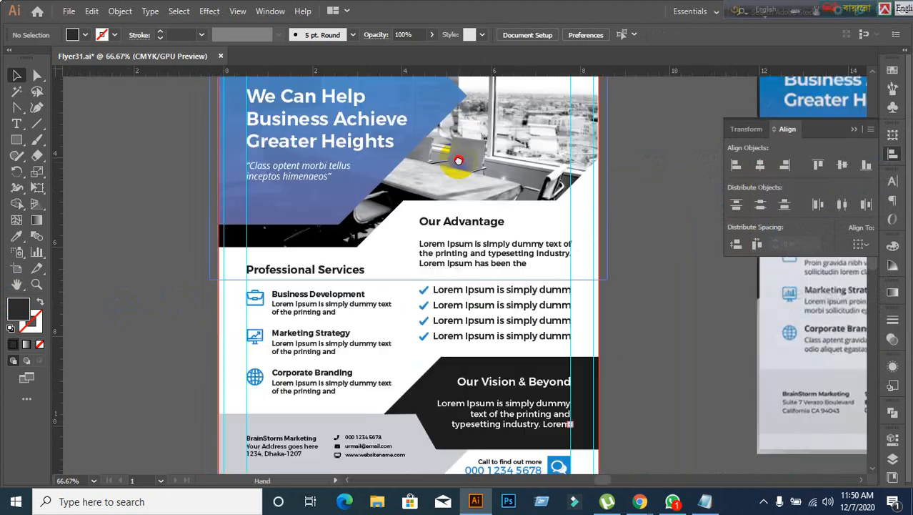
scroll(306, 255, up, 1)
scroll(489, 428, down, 2)
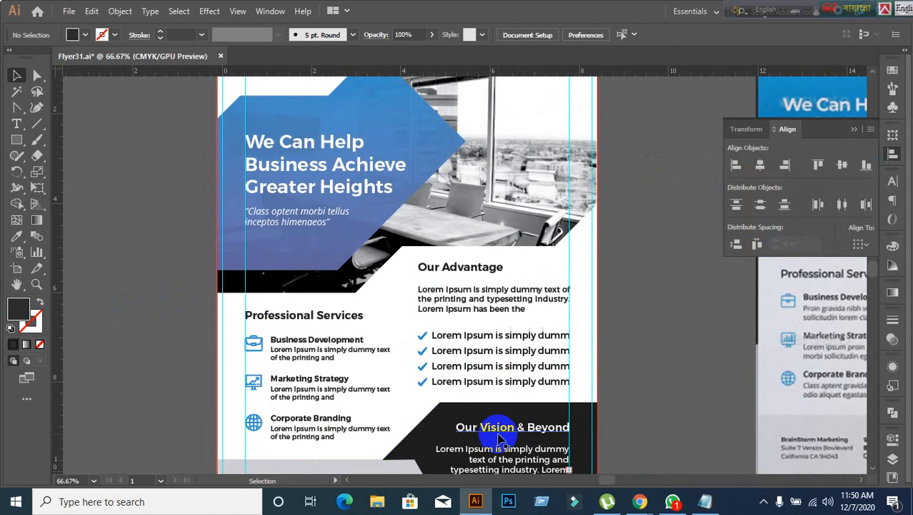
scroll(490, 428, down, 3)
scroll(571, 423, up, 2)
scroll(564, 400, down, 2)
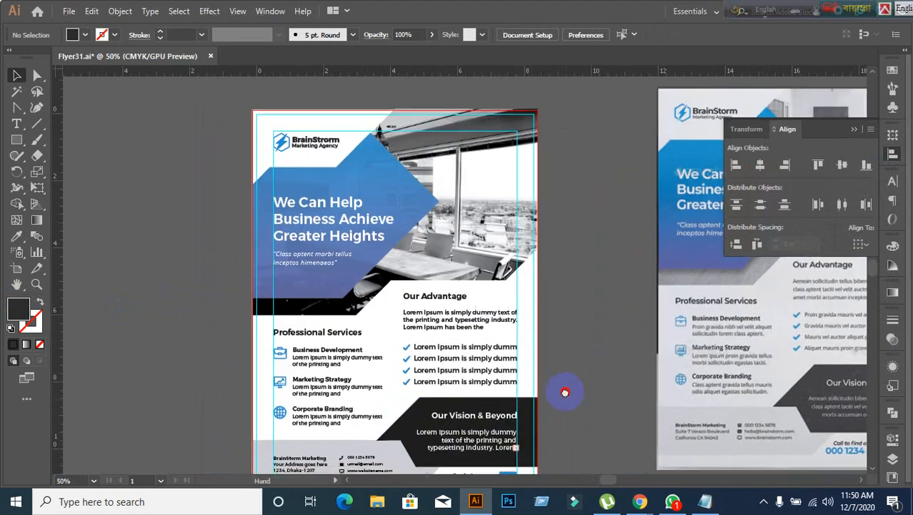
scroll(336, 239, up, 1)
scroll(330, 261, up, 3)
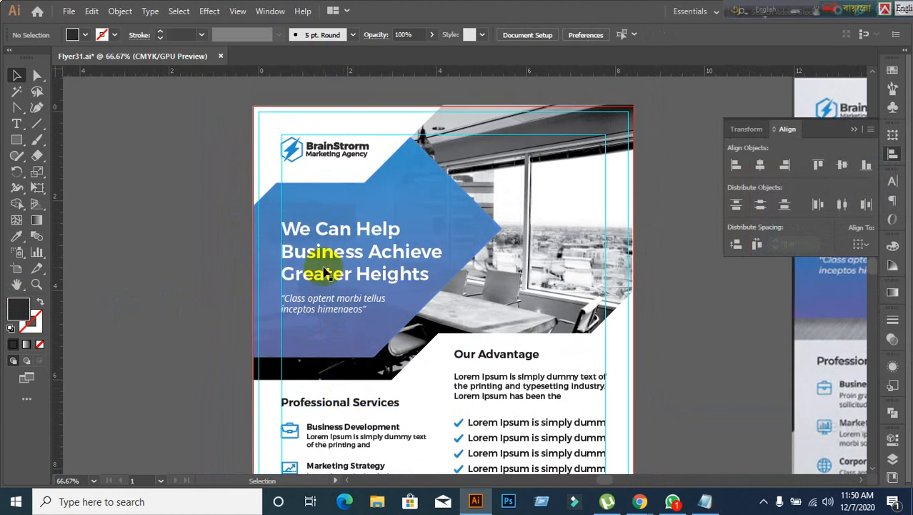
- Try to centre the "We Can Help Business Achieve Greater Heights" text block vertically on the blue shape
click(311, 307)
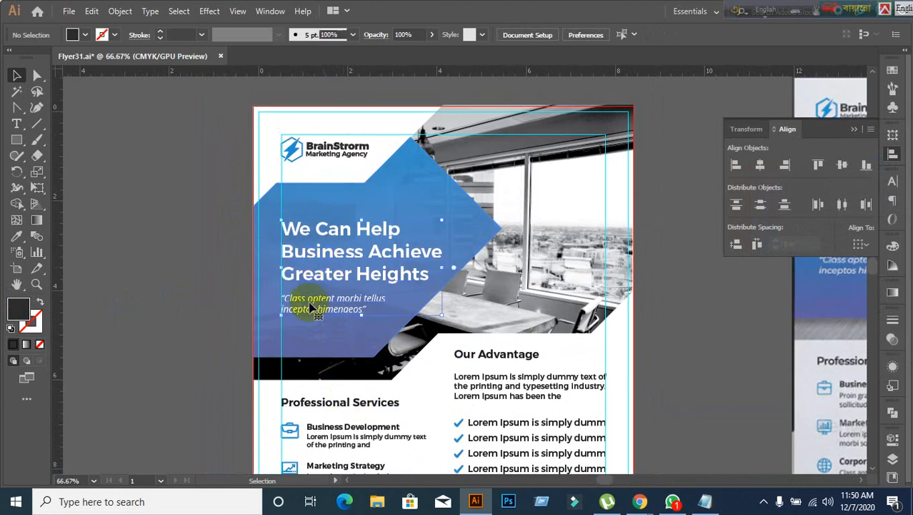
shift+click(319, 342)
click(847, 170)
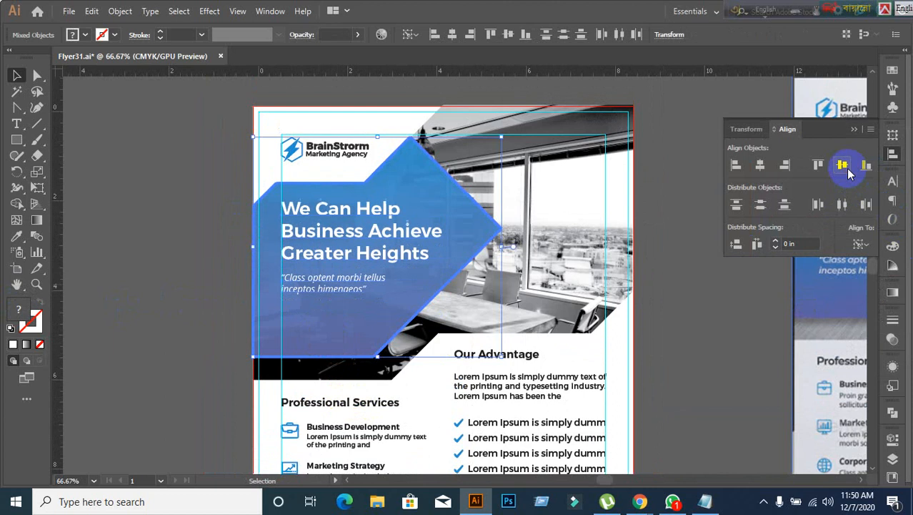
key(ctrl+z)
click(635, 372)
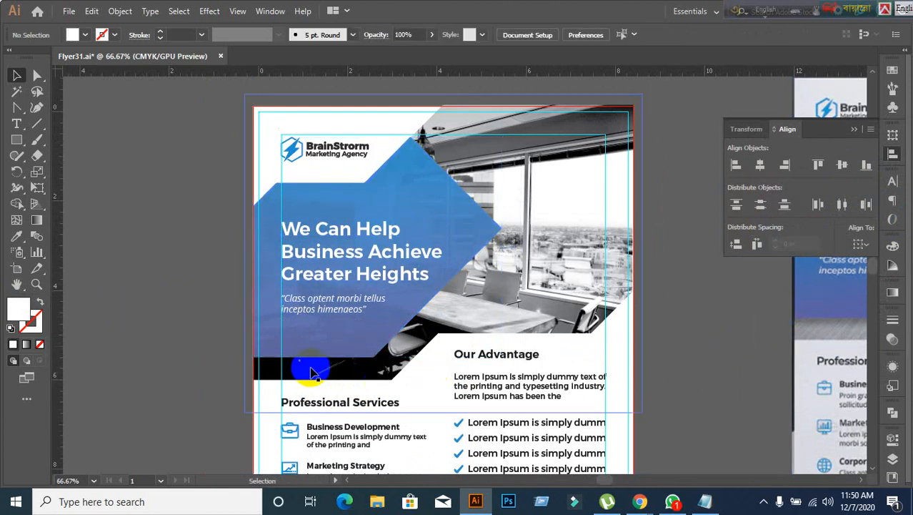
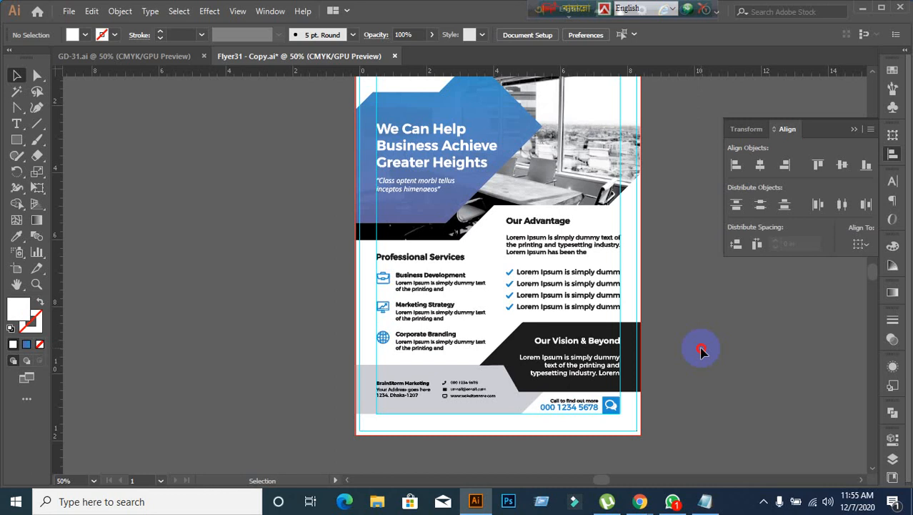
- Close the GD-31.ai document and save Flyer31 - Copy.ai
scroll(659, 286, down, 1)
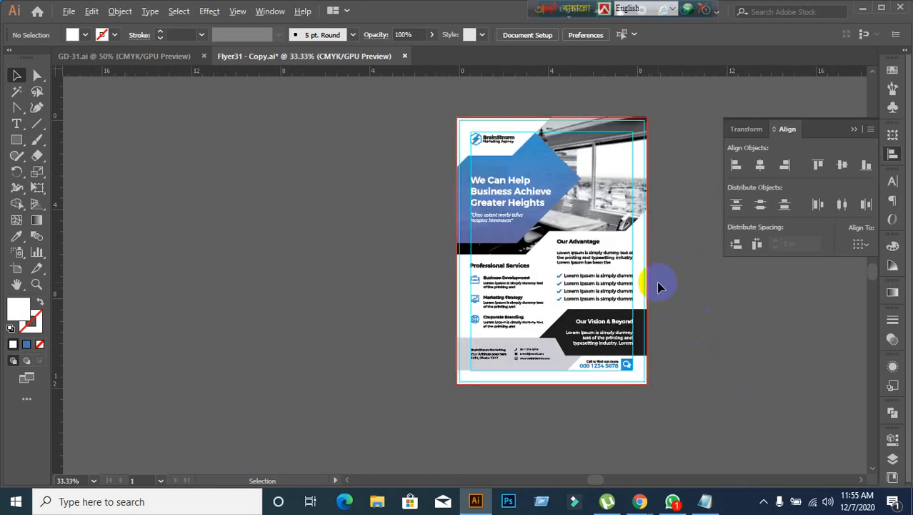
scroll(659, 286, up, 1)
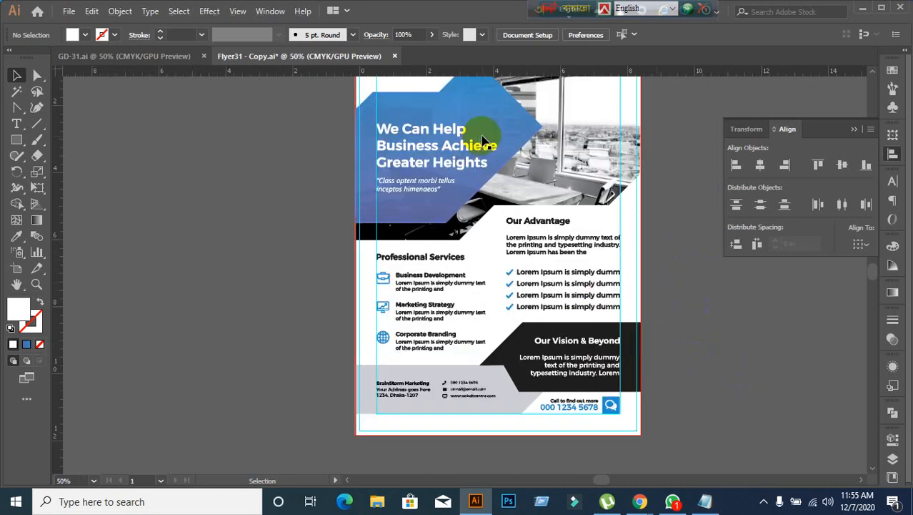
click(157, 251)
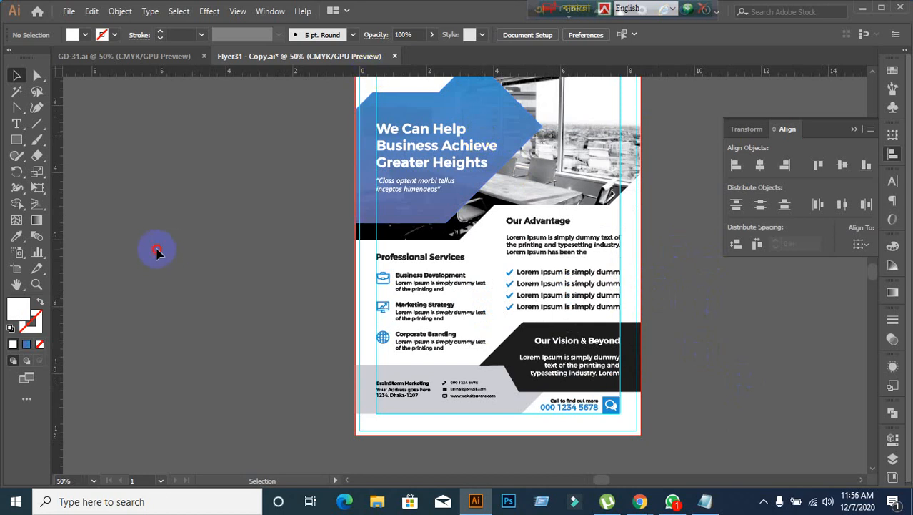
click(136, 57)
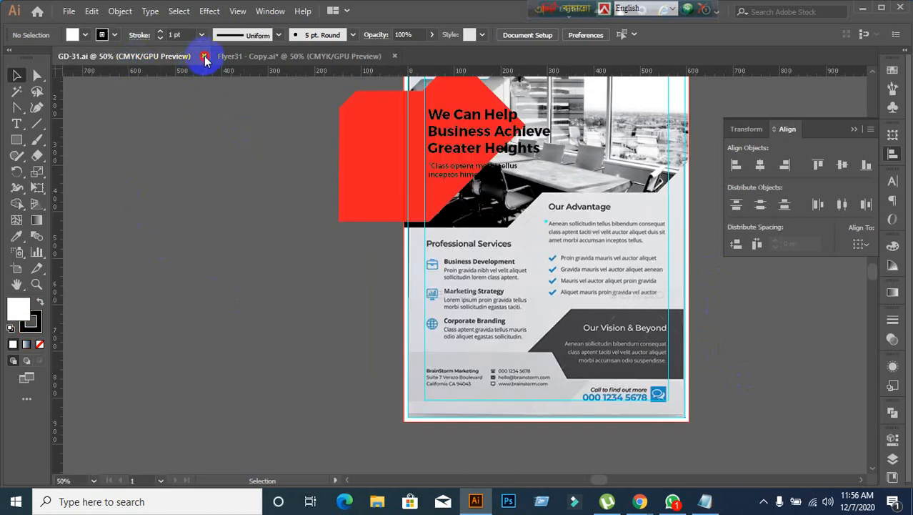
click(204, 57)
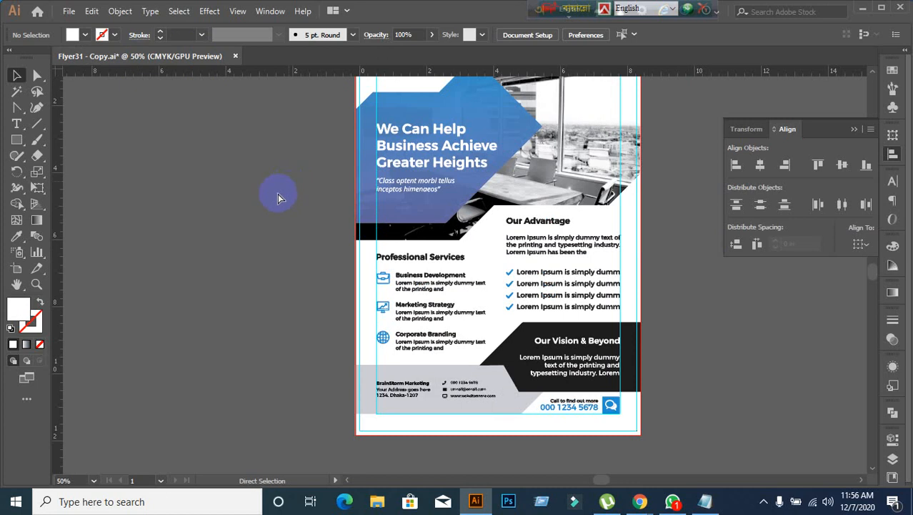
key(ctrl+s)
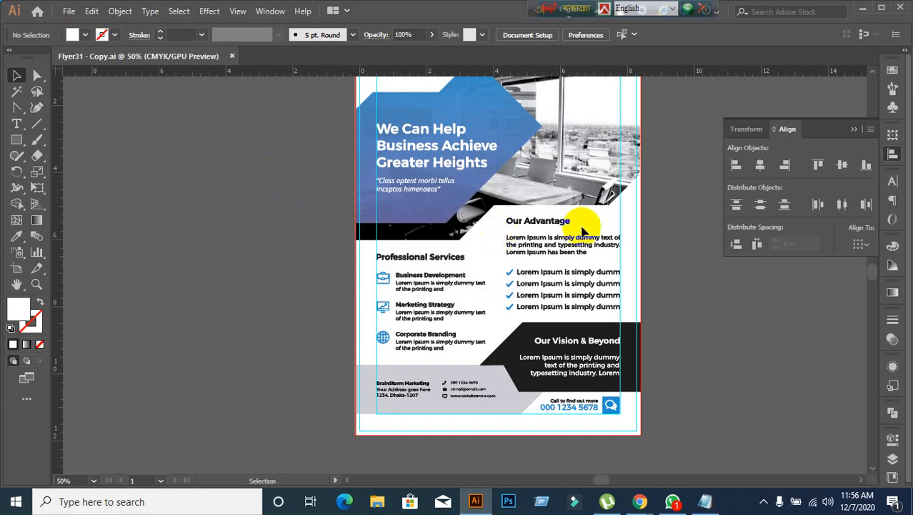
- Look over the saved flyer once more and close Flyer31 - Copy.ai
scroll(588, 224, up, 1)
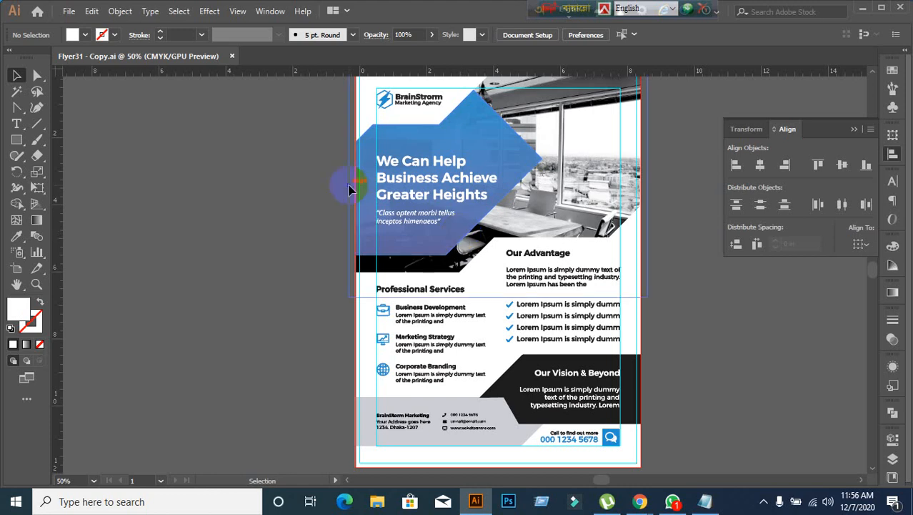
scroll(356, 245, up, 3)
scroll(335, 265, down, 1)
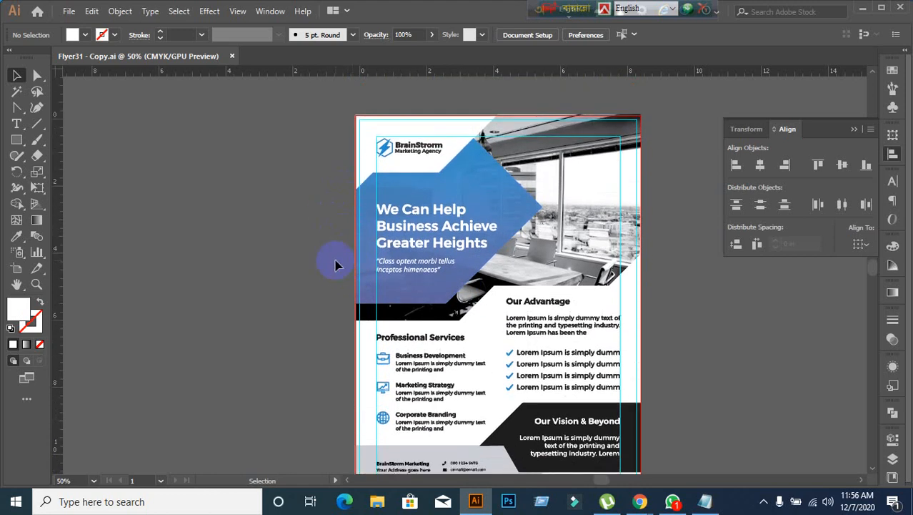
key(ctrl+w)
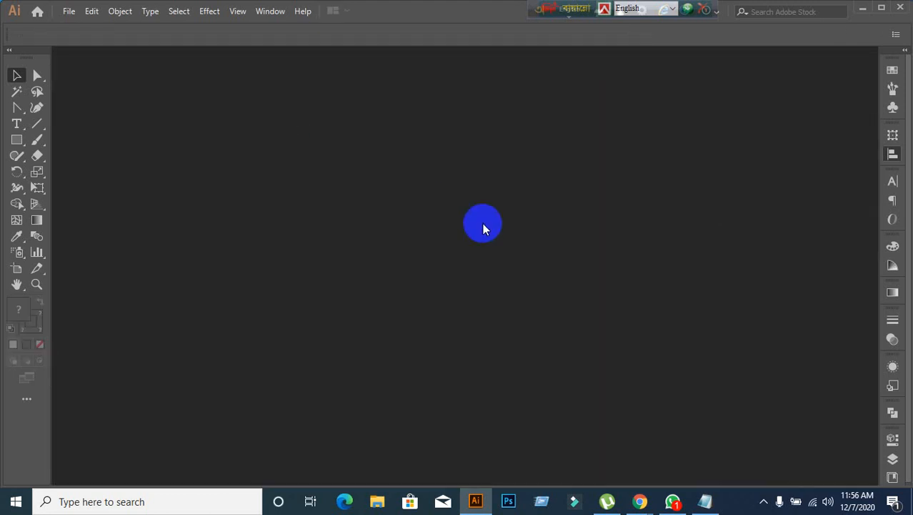
- Minimize Illustrator, switch to Chrome and close the Corporate Flyer reference page
click(863, 9)
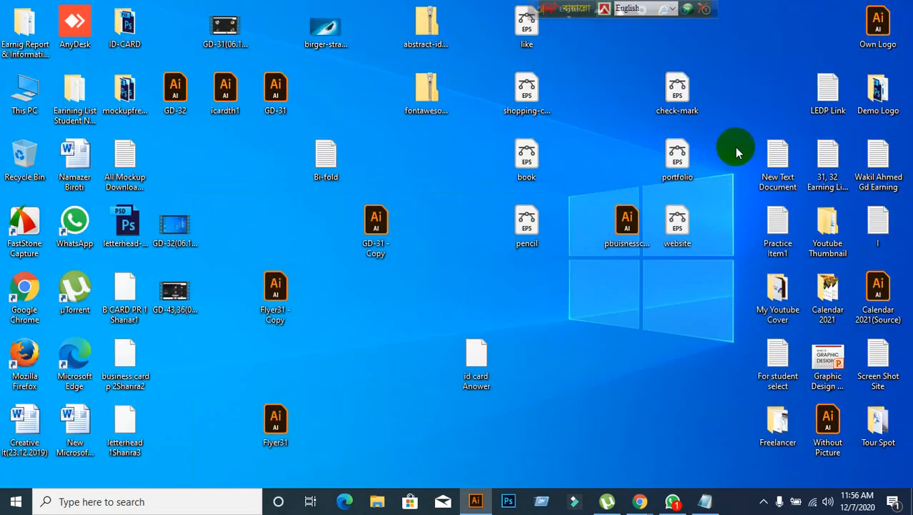
mouse_move(633, 506)
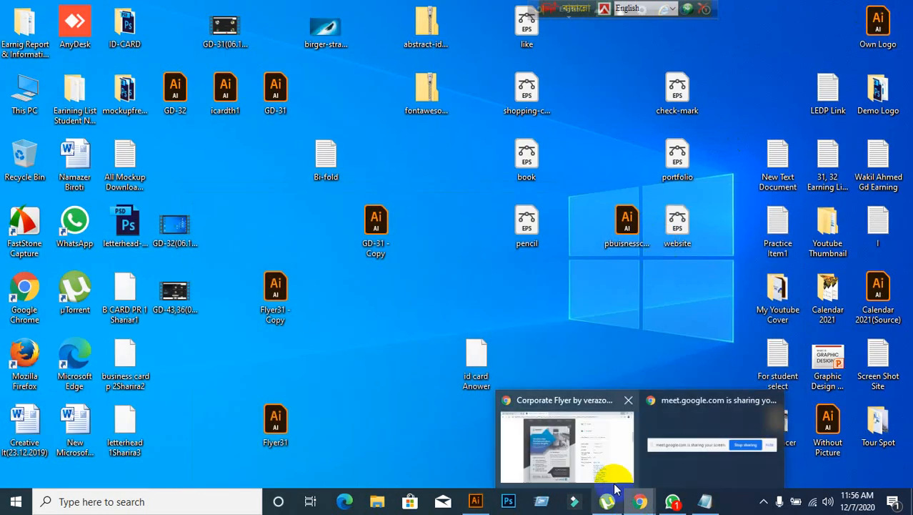
click(590, 463)
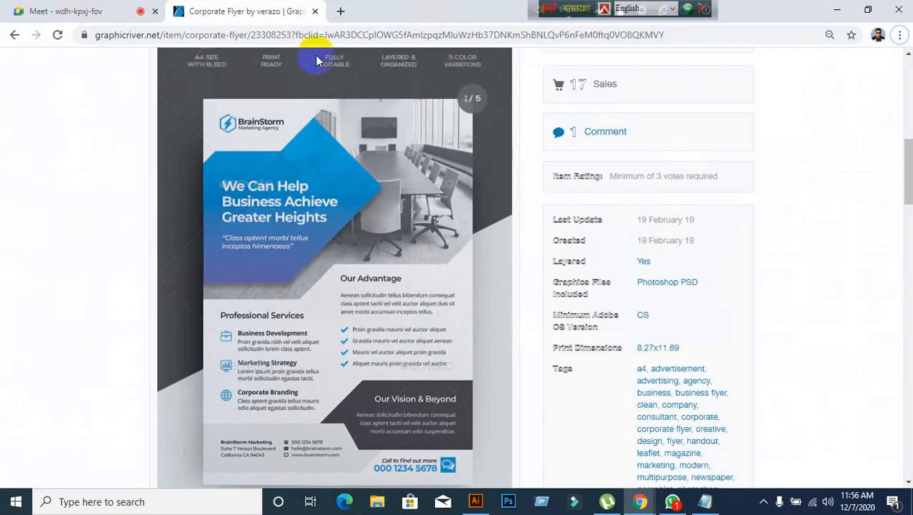
click(314, 10)
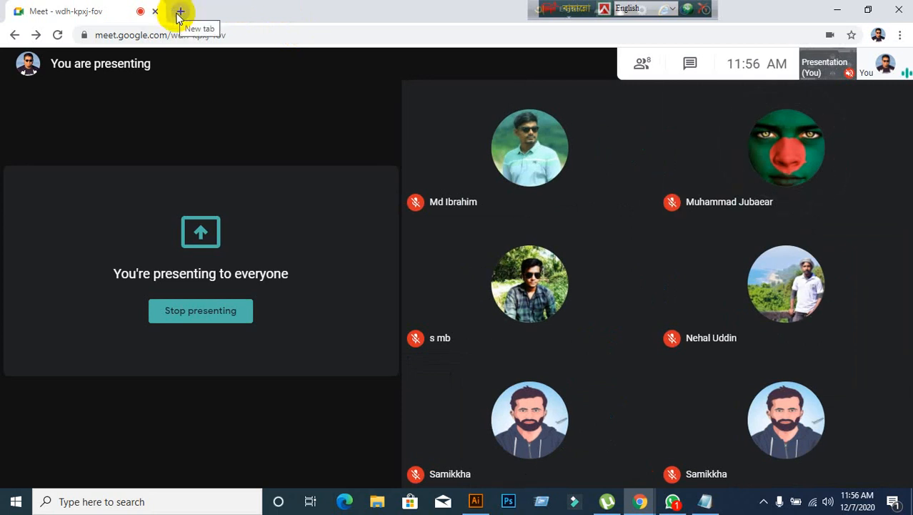
- Open Google in a new browser tab and search for "bi-fold brochure"
click(180, 14)
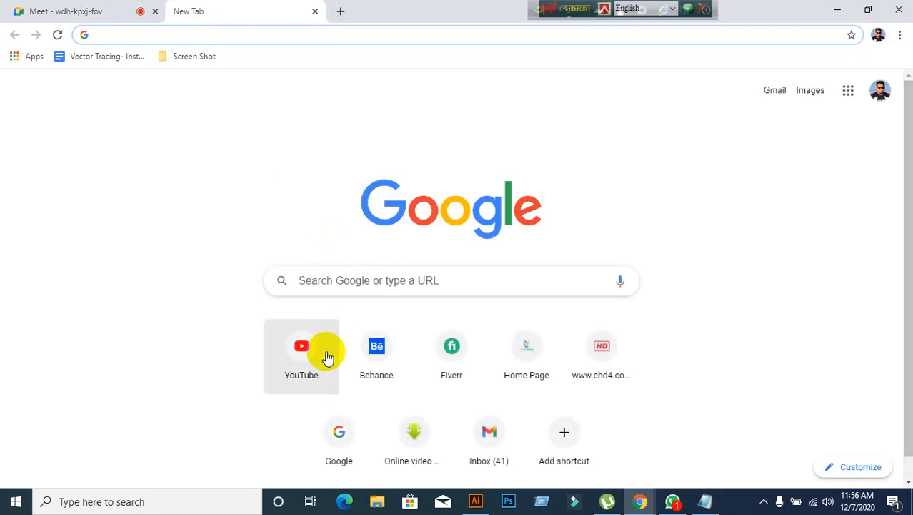
click(338, 433)
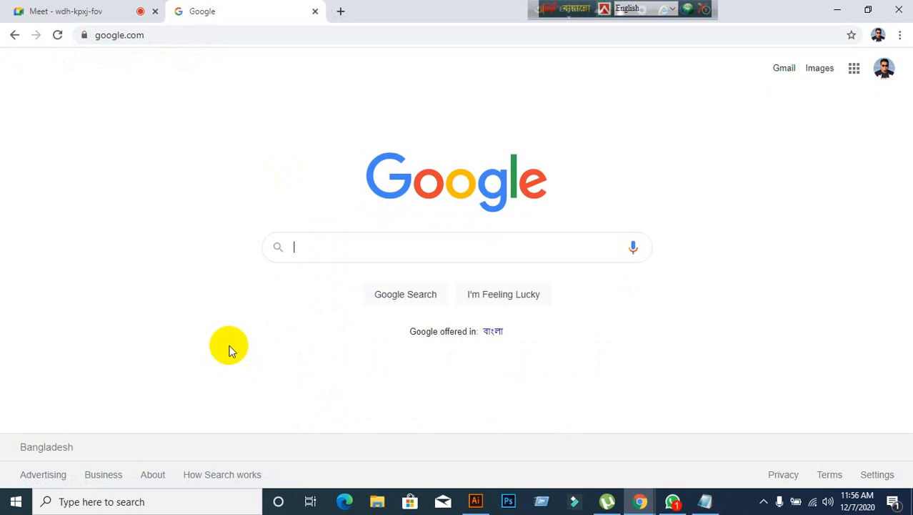
text(b)
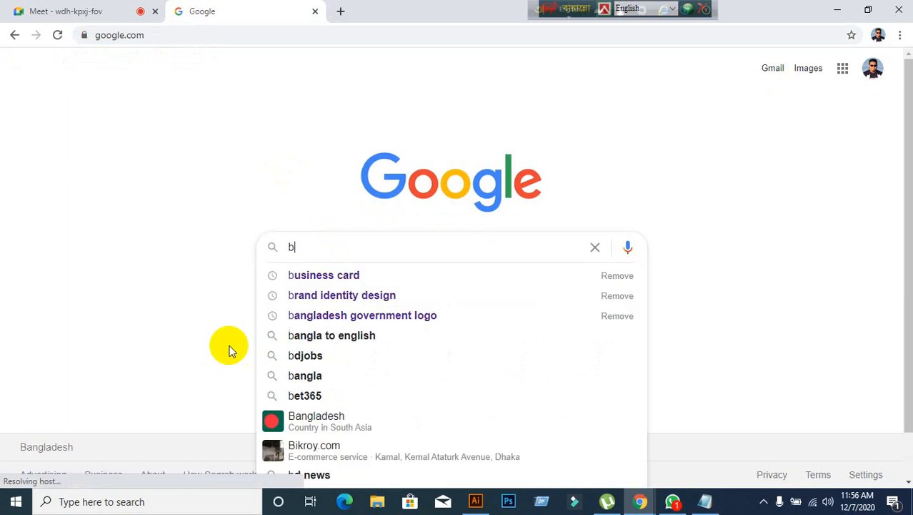
text(i-fo)
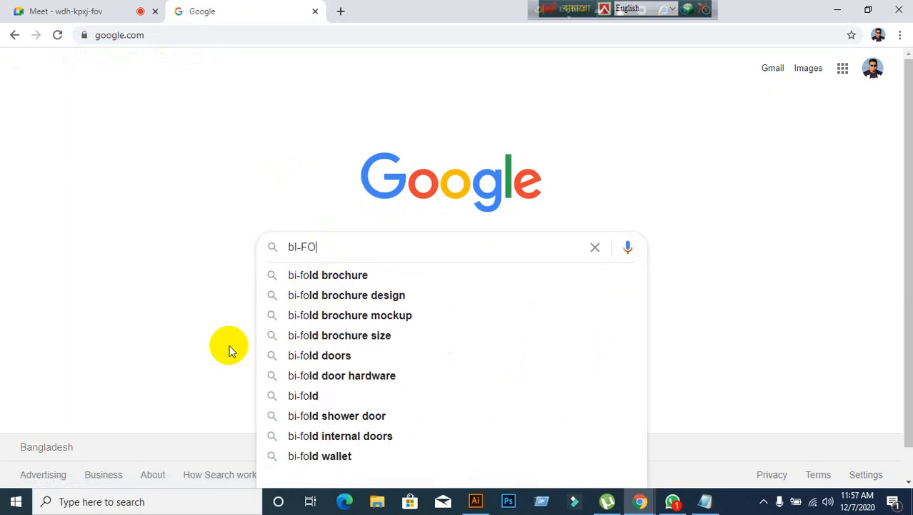
key(BackSpace)
key(BackSpace)
text(f)
key(BackSpace)
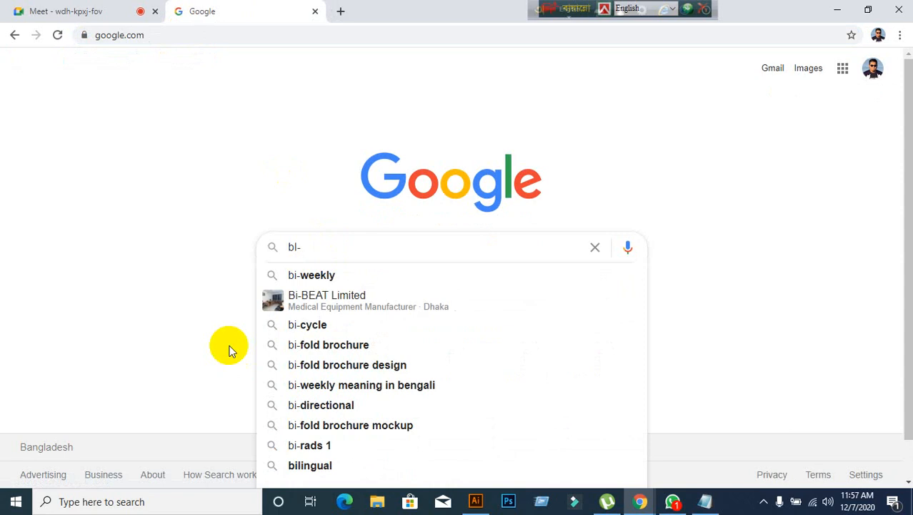
text(fold b)
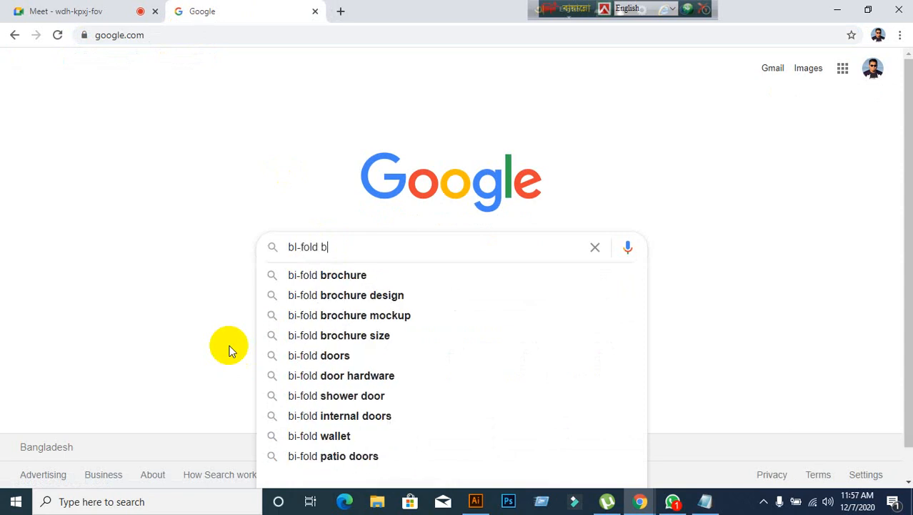
text(rochure)
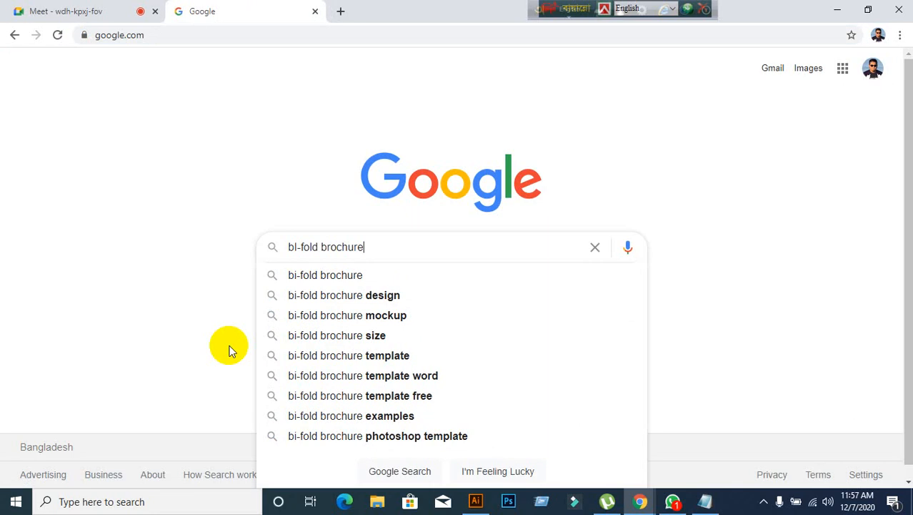
key(Return)
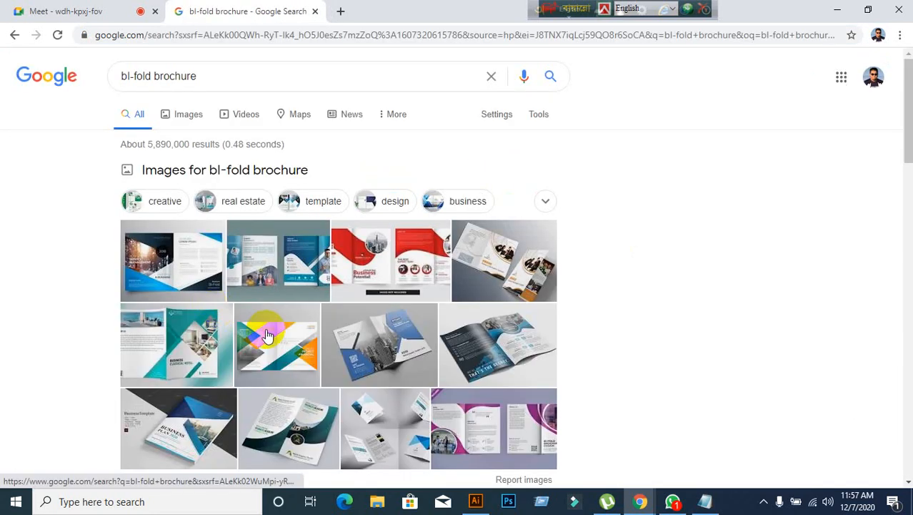
- Show the image results for the bi-fold brochure search, filter them to Large size and browse the designs
click(200, 111)
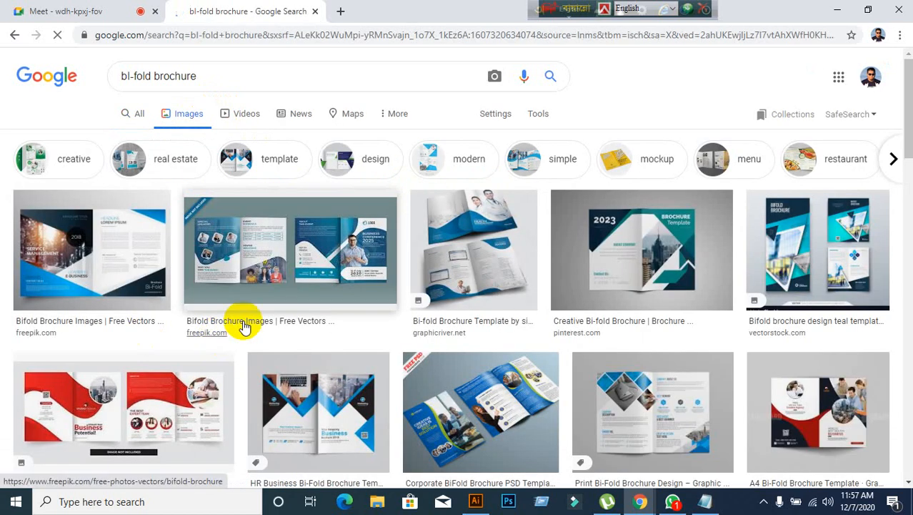
click(541, 118)
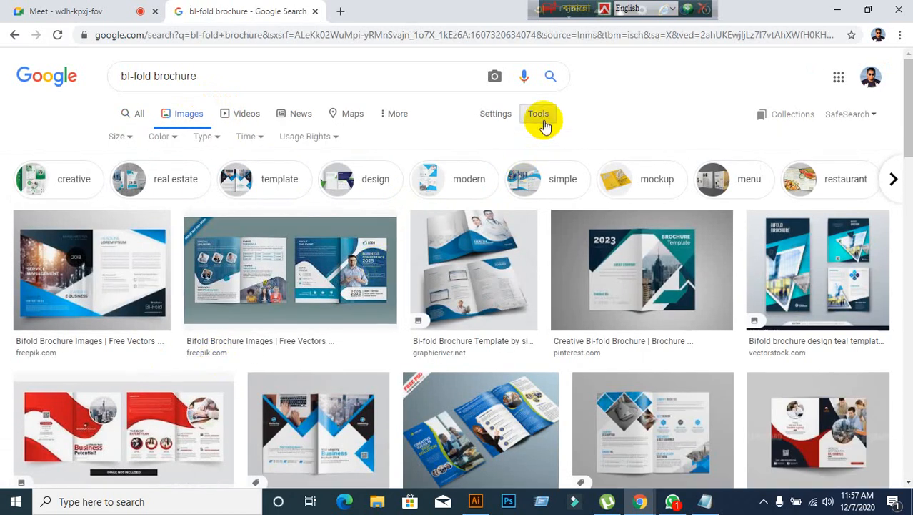
click(120, 140)
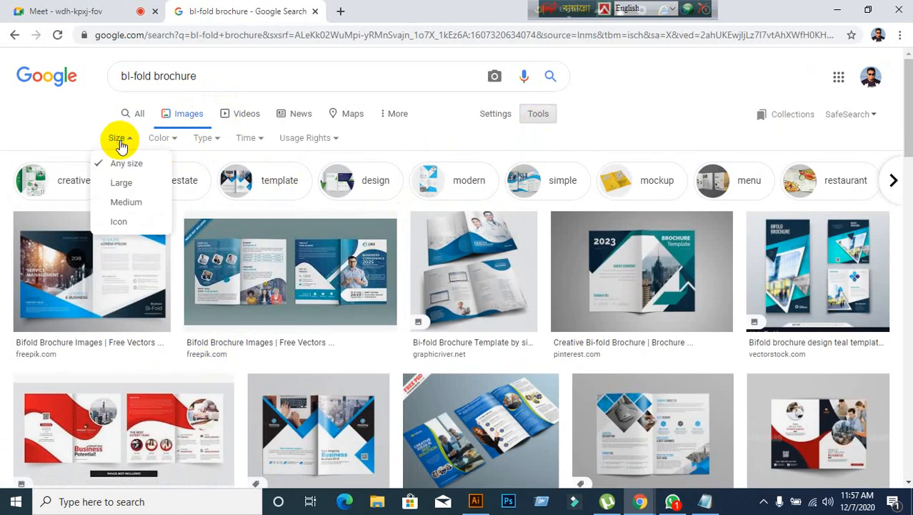
click(123, 187)
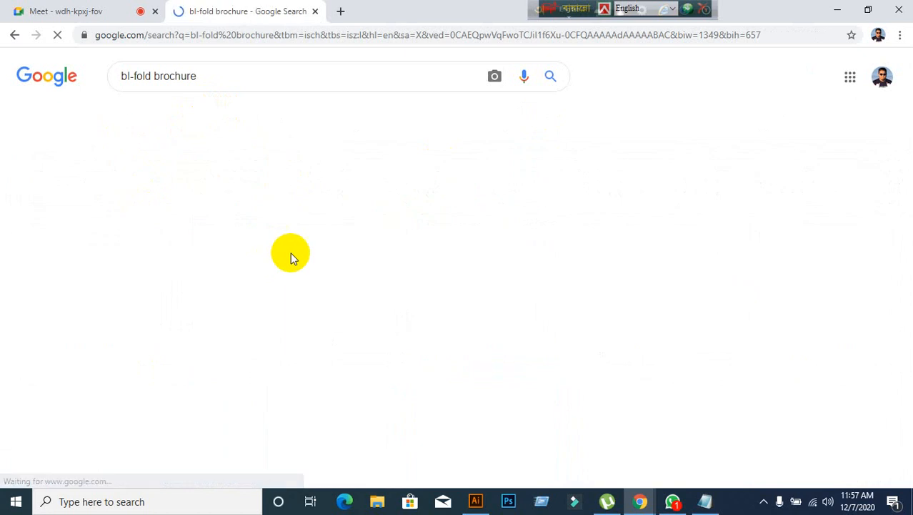
scroll(307, 247, down, 3)
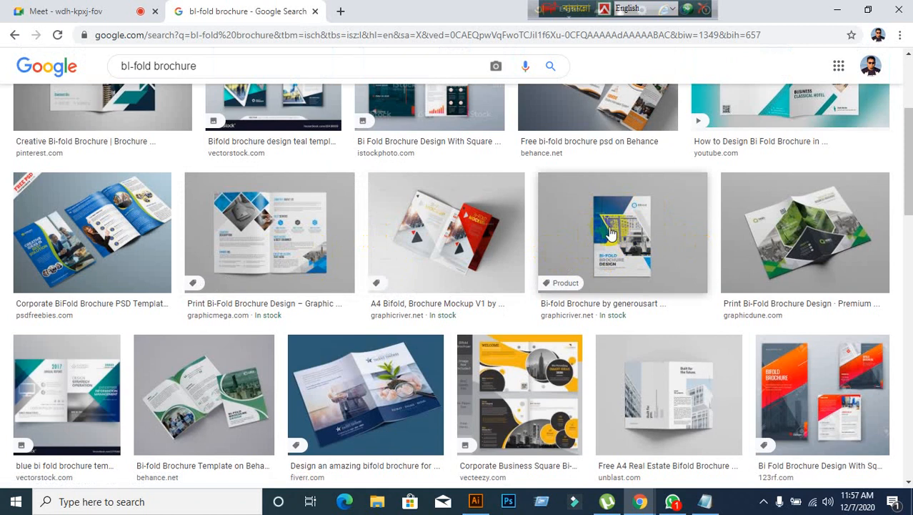
scroll(332, 265, down, 2)
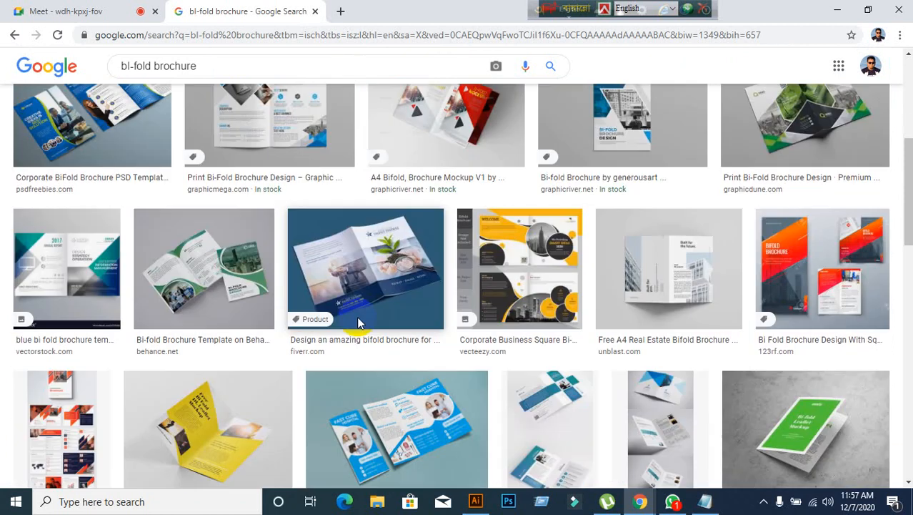
scroll(428, 362, down, 2)
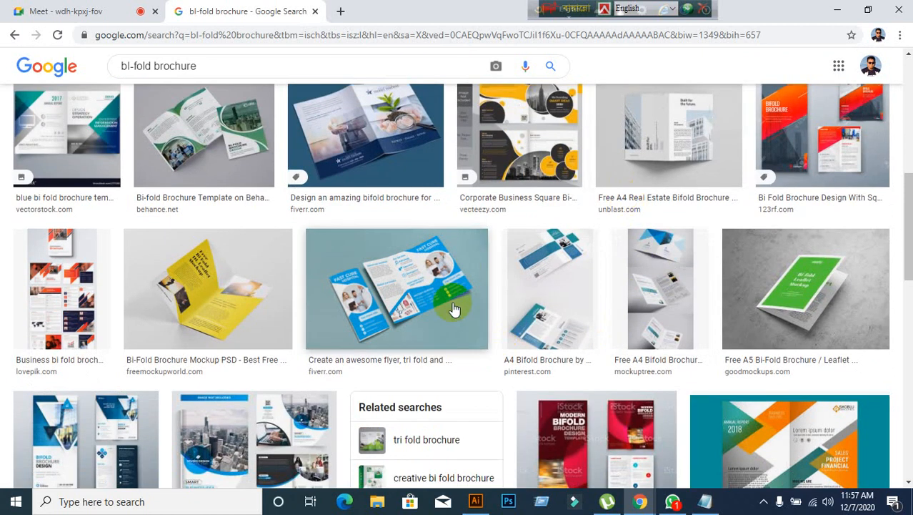
scroll(251, 368, down, 5)
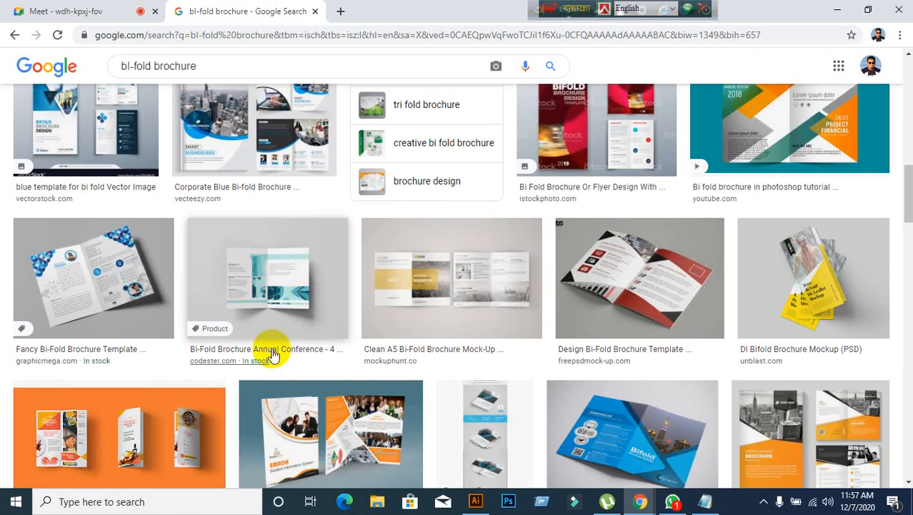
scroll(121, 357, down, 5)
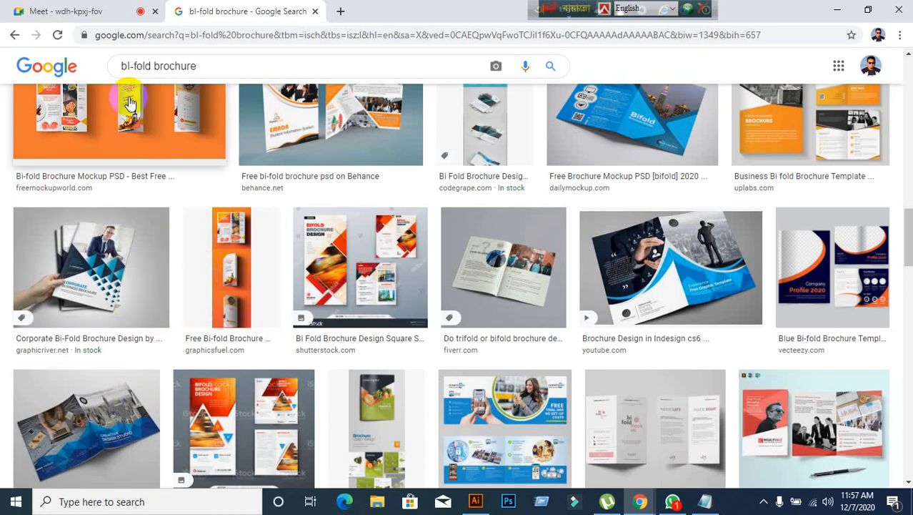
- Minimize Chrome and move the Bi-fold file on the desktop to the empty spot two rows below the pbuisnessc... Illustrator file
click(132, 10)
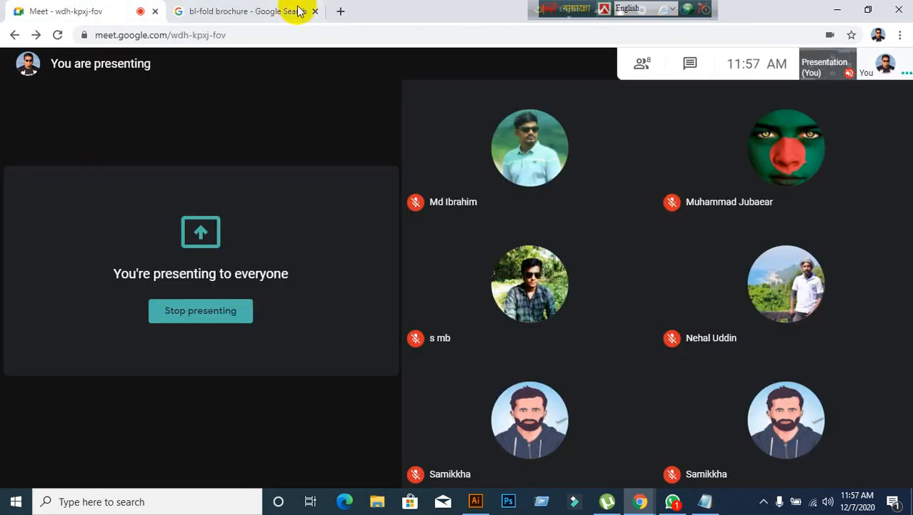
click(256, 11)
click(836, 10)
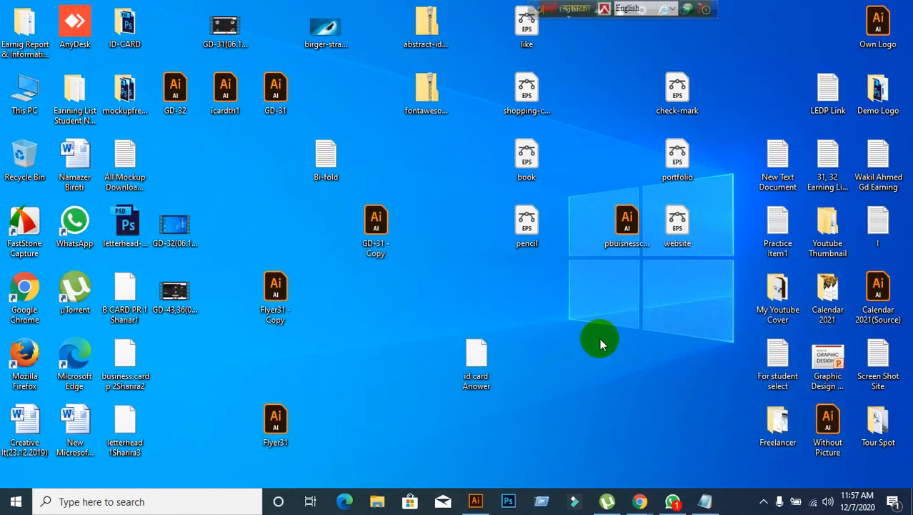
click(319, 177)
click(492, 297)
drag(335, 177, 623, 354)
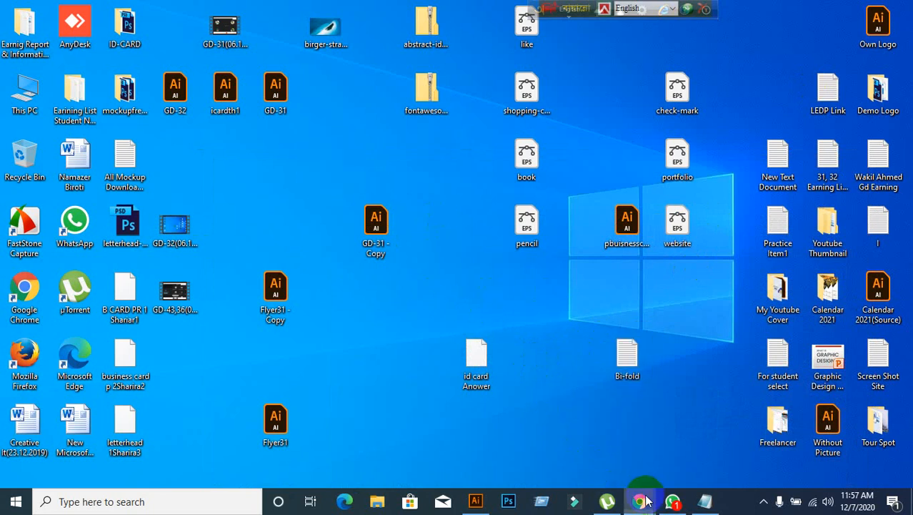
mouse_move(647, 497)
click(575, 438)
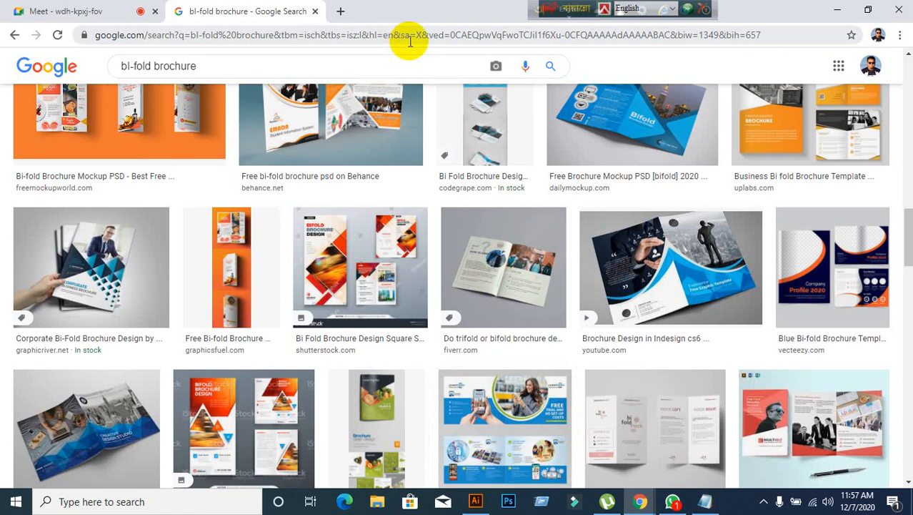
click(408, 42)
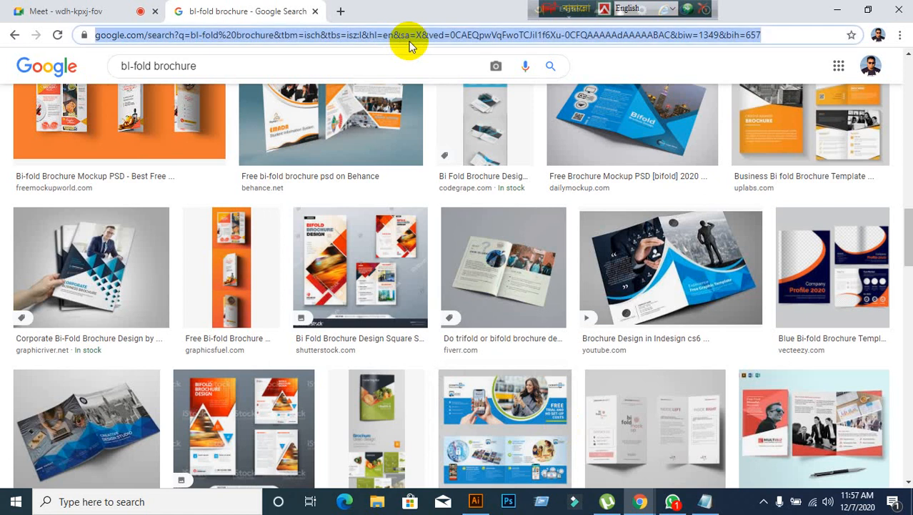
text(www.g)
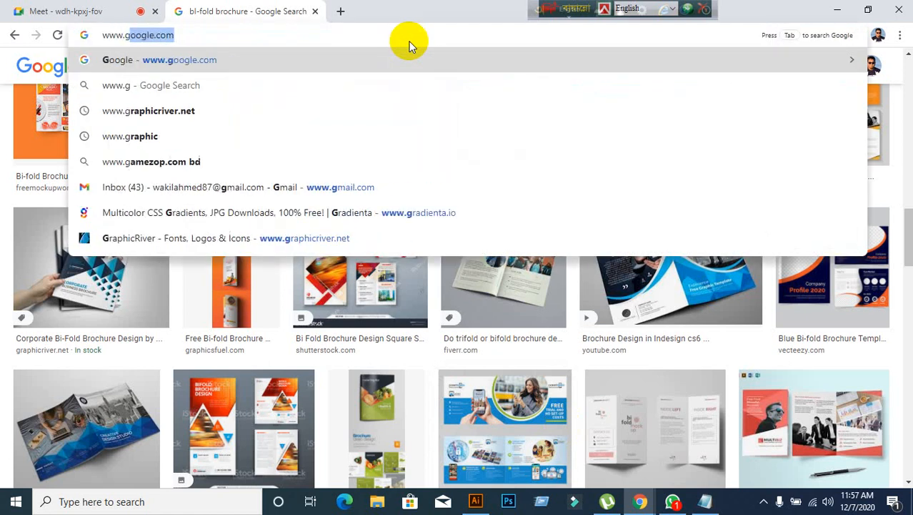
text(rap)
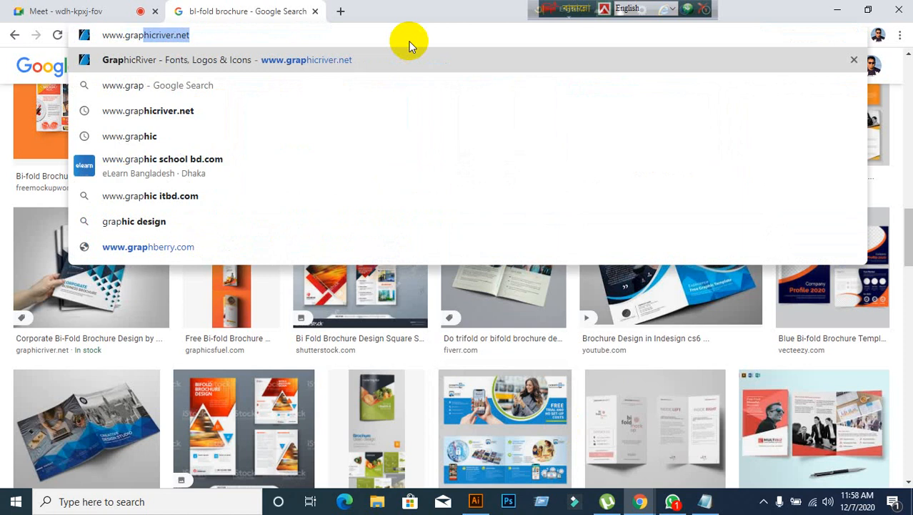
key(Return)
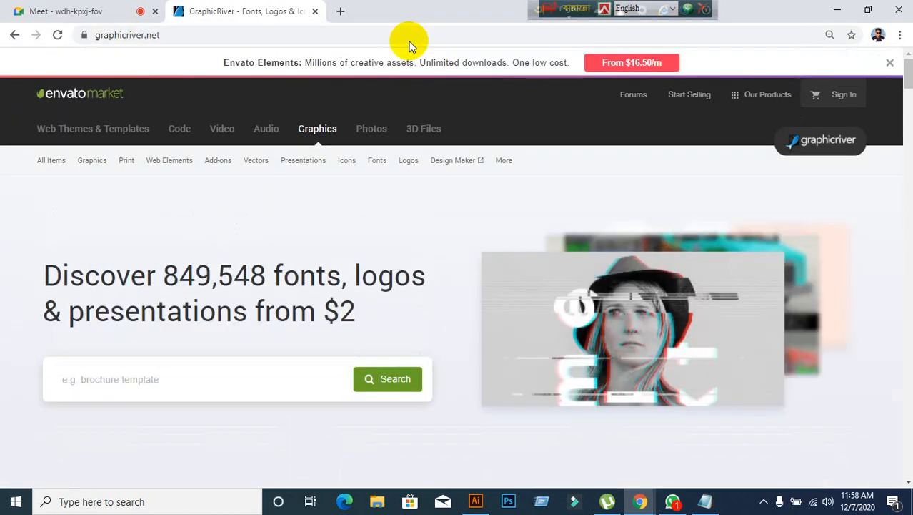
- Search GraphicRiver for "bi-fold brochure" using the suggested recent search
scroll(436, 123, down, 5)
scroll(434, 160, up, 4)
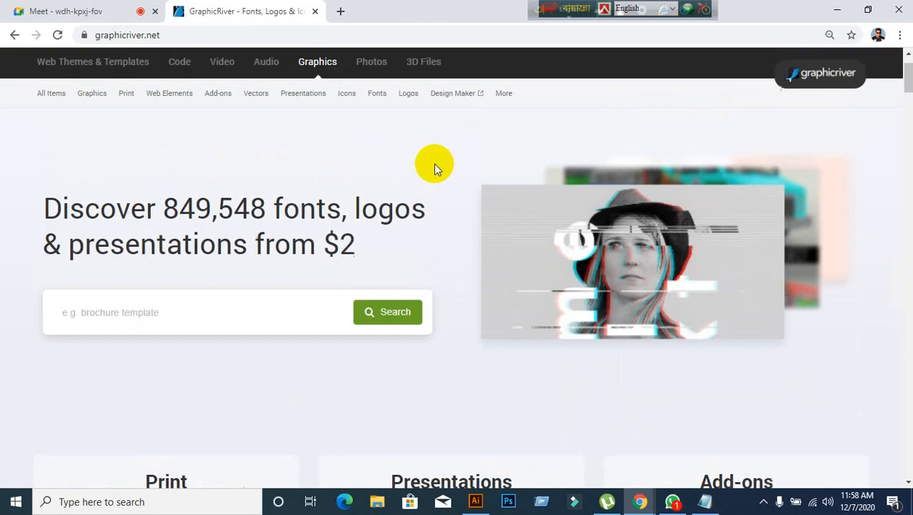
click(131, 313)
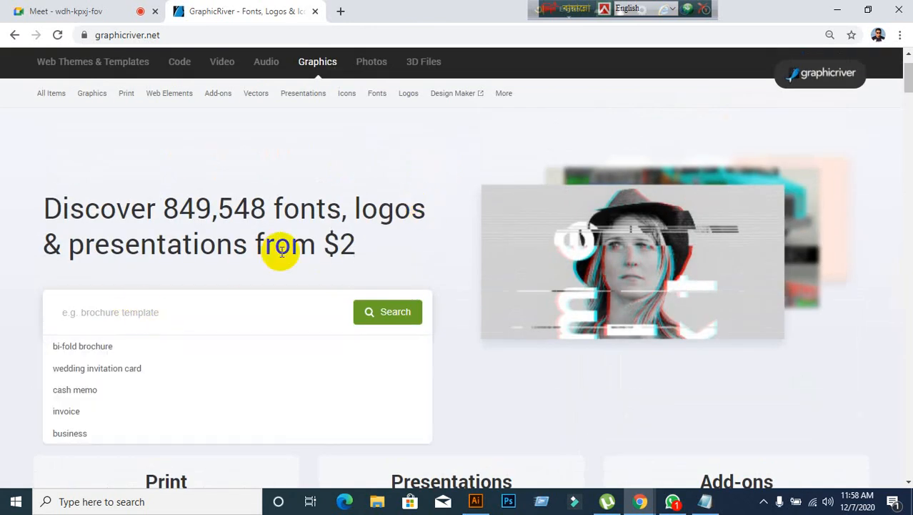
click(81, 348)
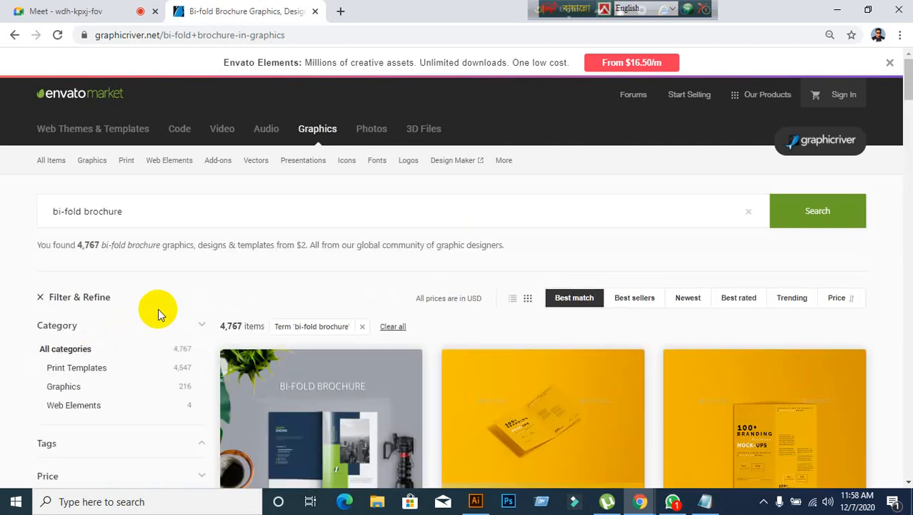
- Browse the GraphicRiver results and open the $9 Bi-fold Brochure by creativesigne with the blue and dark grey chevron cover
scroll(326, 387, down, 8)
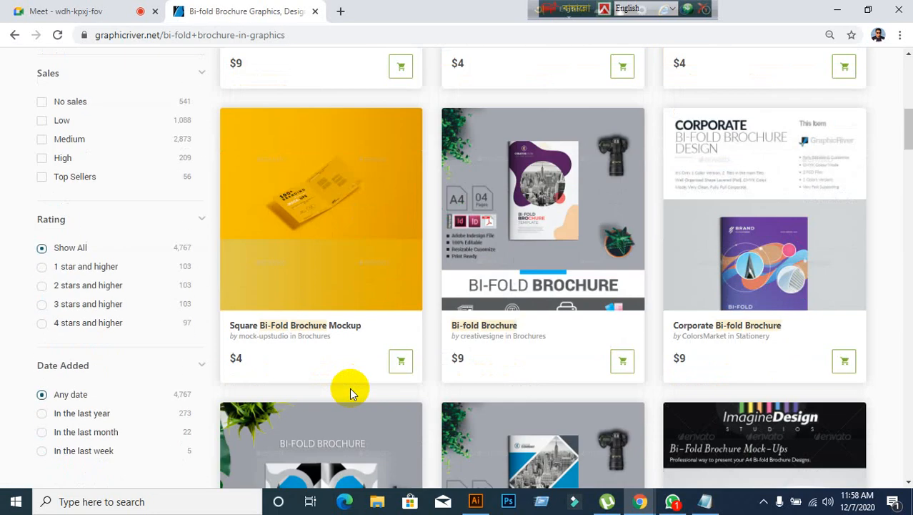
scroll(350, 390, down, 3)
scroll(400, 389, down, 4)
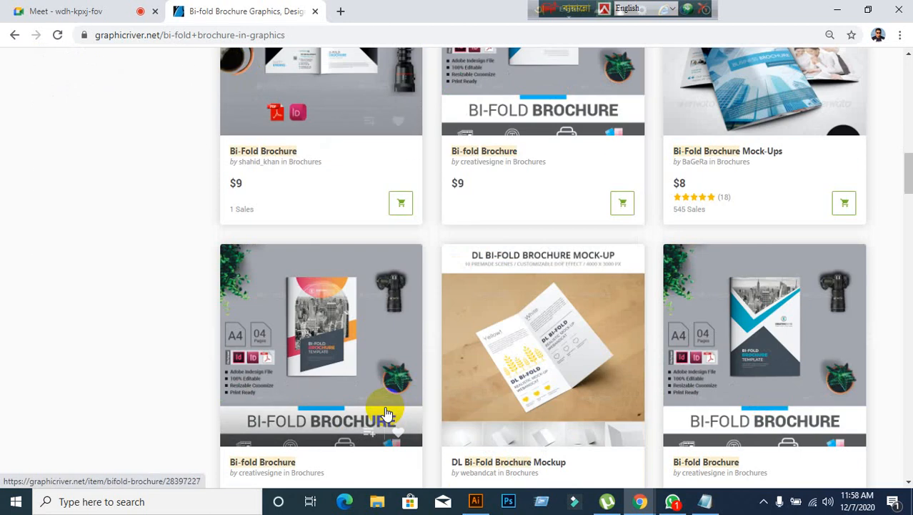
scroll(361, 390, down, 3)
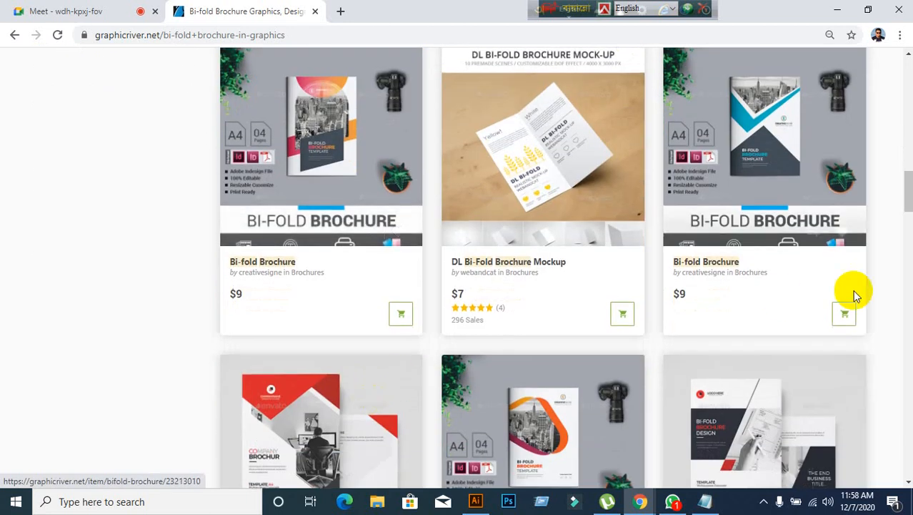
scroll(857, 294, up, 1)
click(716, 281)
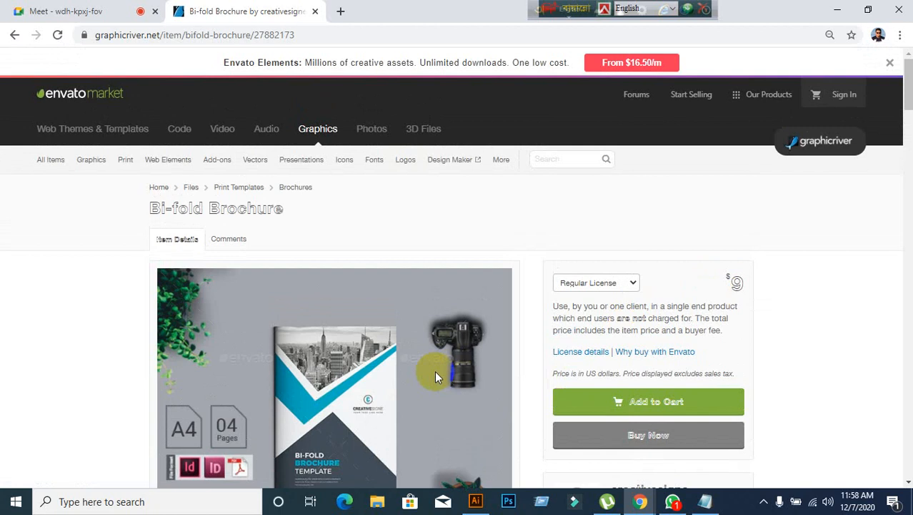
- Examine the brochure's preview images, comparing the outer cover spread with the inside "About Us" and "Company Service" pages
scroll(435, 371, down, 7)
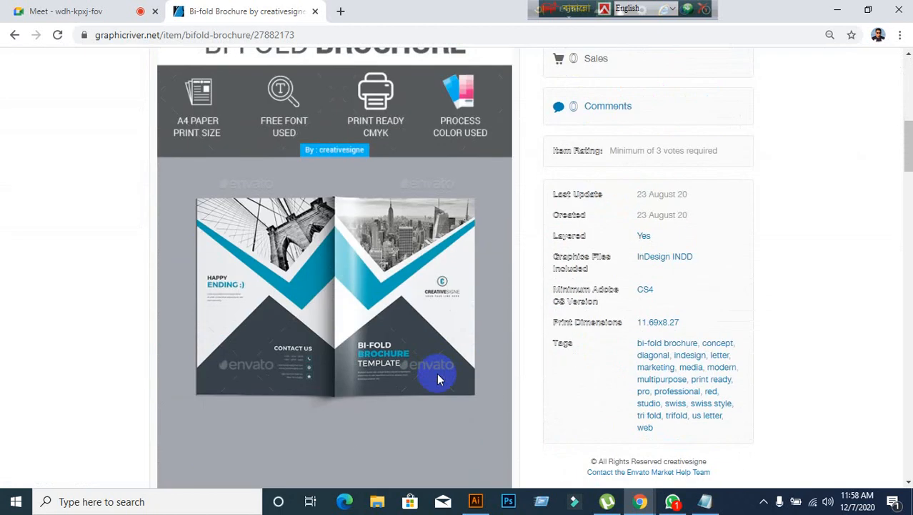
scroll(437, 375, down, 5)
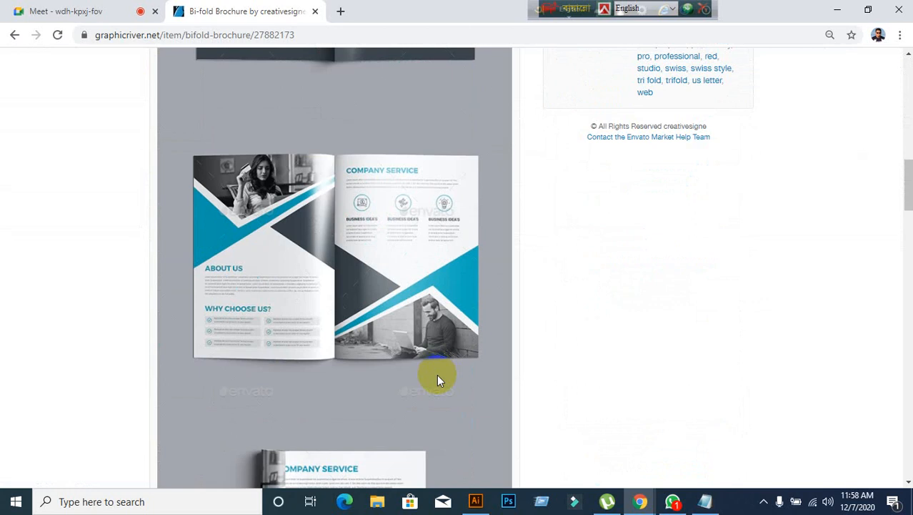
scroll(439, 395, up, 4)
scroll(440, 395, down, 10)
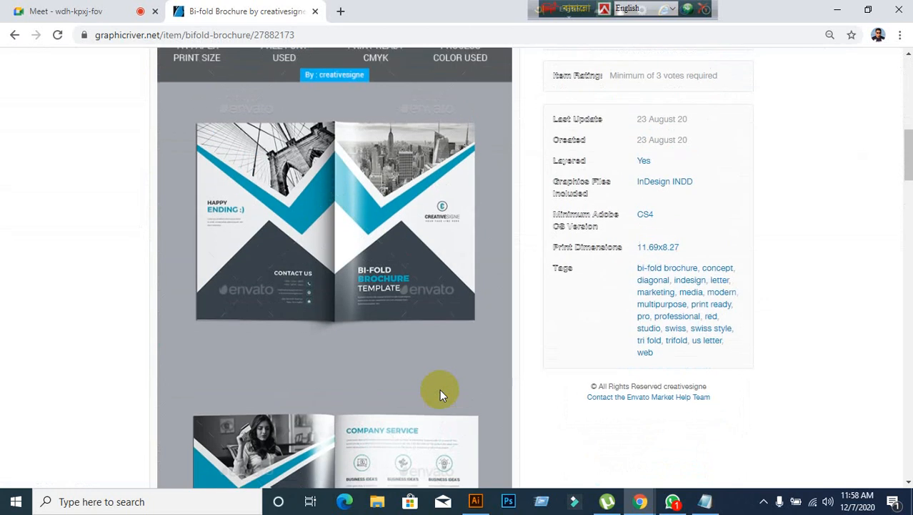
- Examine the remaining previews and the feature list of the blue and dark grey chevron Bi-fold Brochure
scroll(439, 389, down, 2)
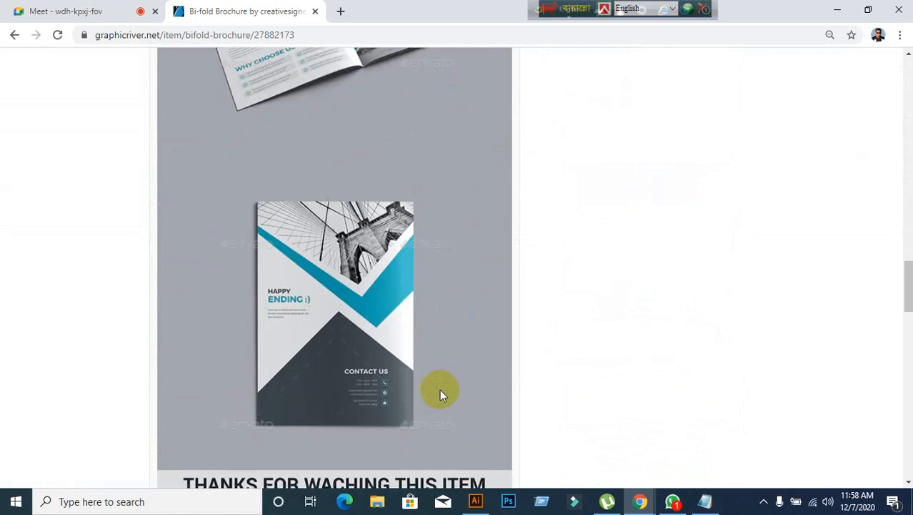
scroll(439, 389, up, 2)
scroll(440, 389, down, 8)
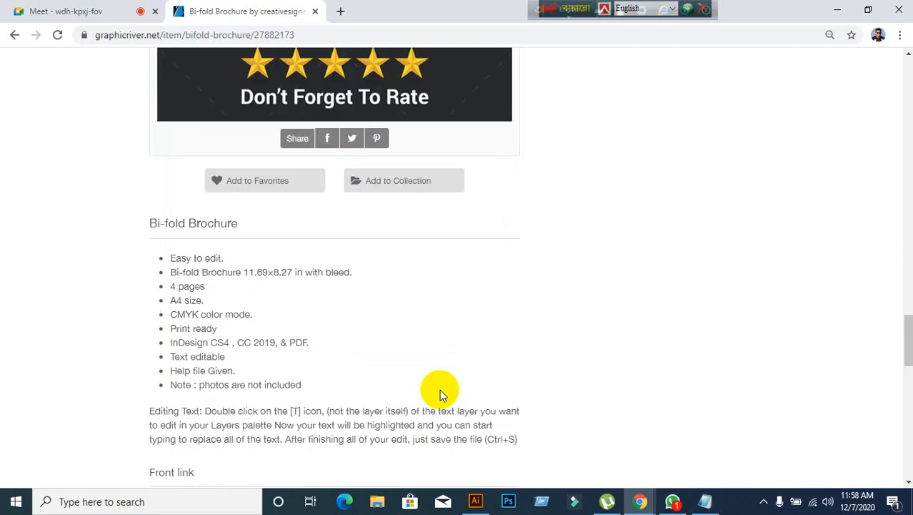
scroll(439, 389, up, 10)
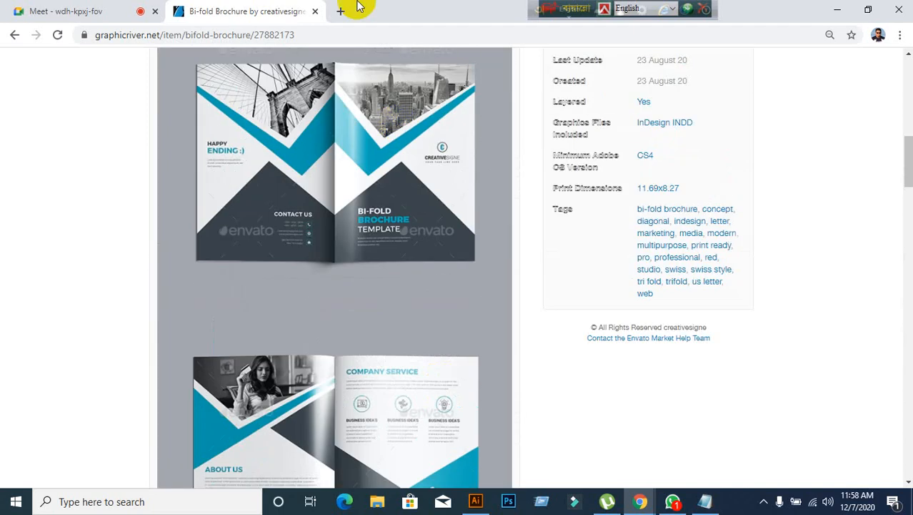
click(95, 8)
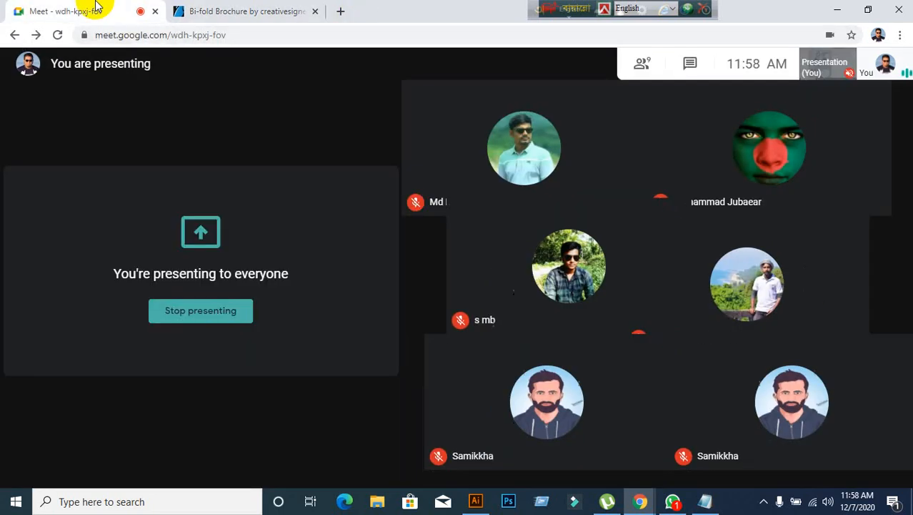
click(265, 12)
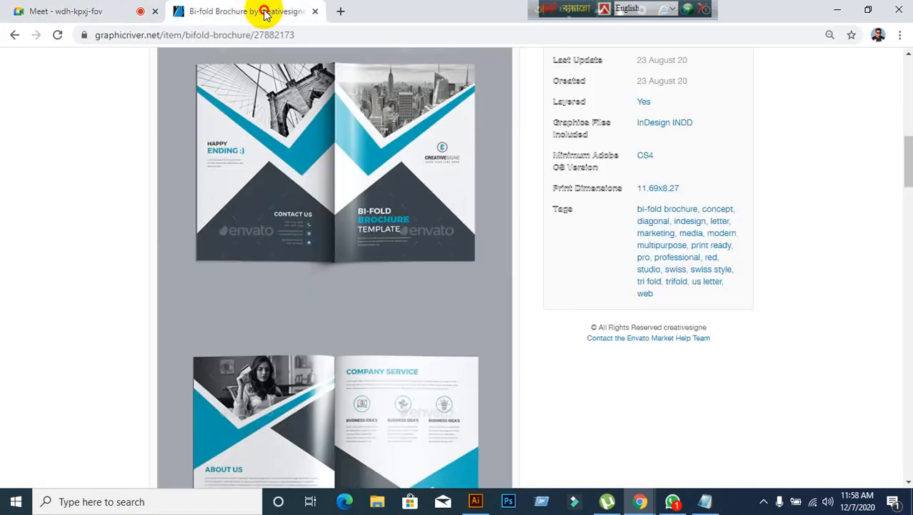
scroll(316, 291, up, 10)
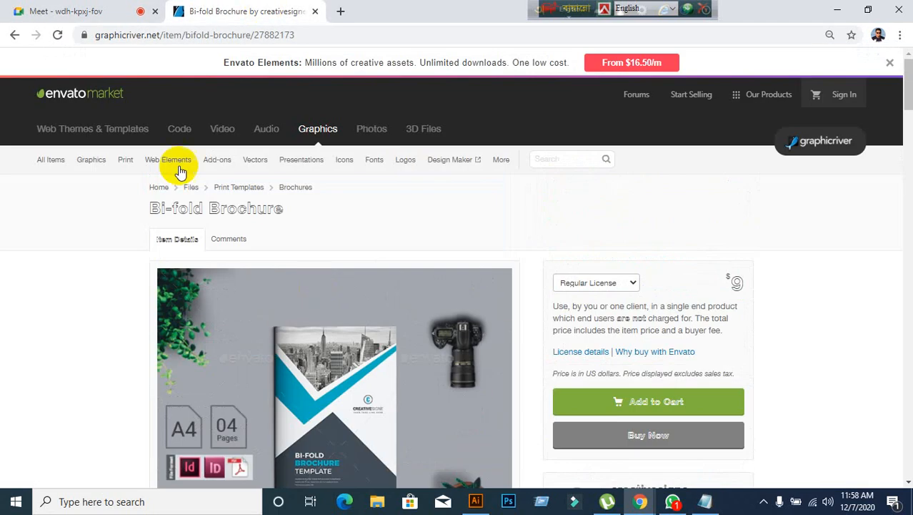
- Return to the GraphicRiver "bi-fold brochure" results to look over the first items, and close that browser tab
click(16, 35)
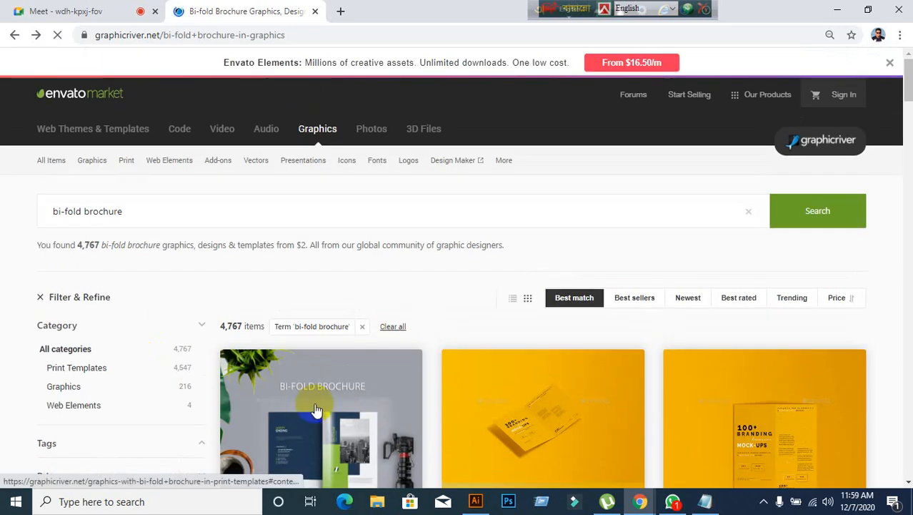
scroll(357, 402, down, 4)
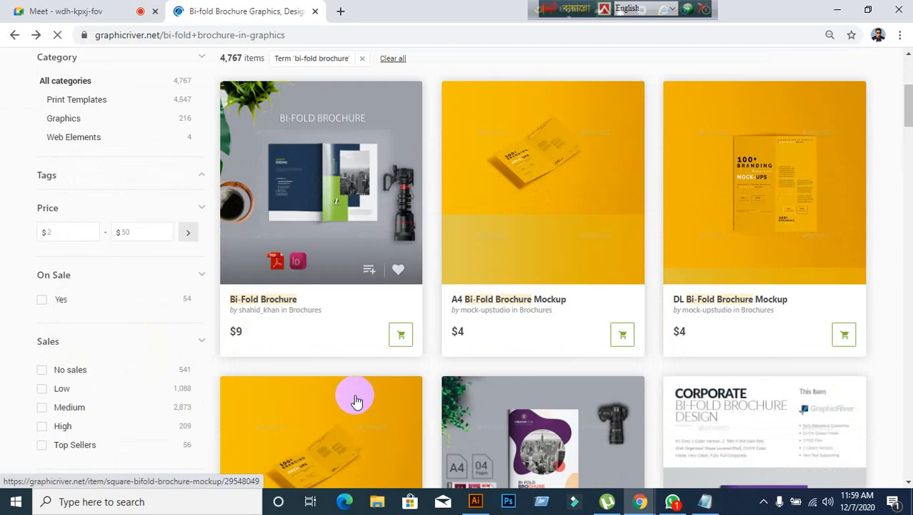
click(69, 11)
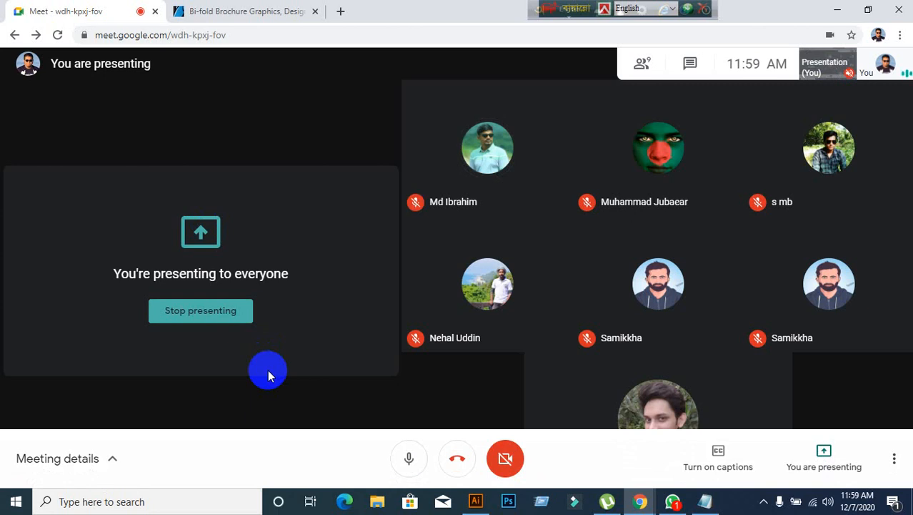
click(290, 11)
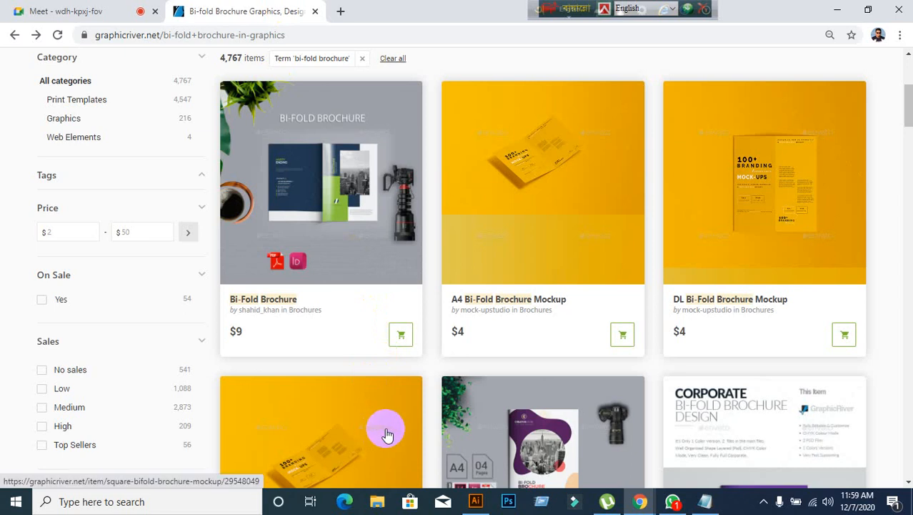
click(72, 11)
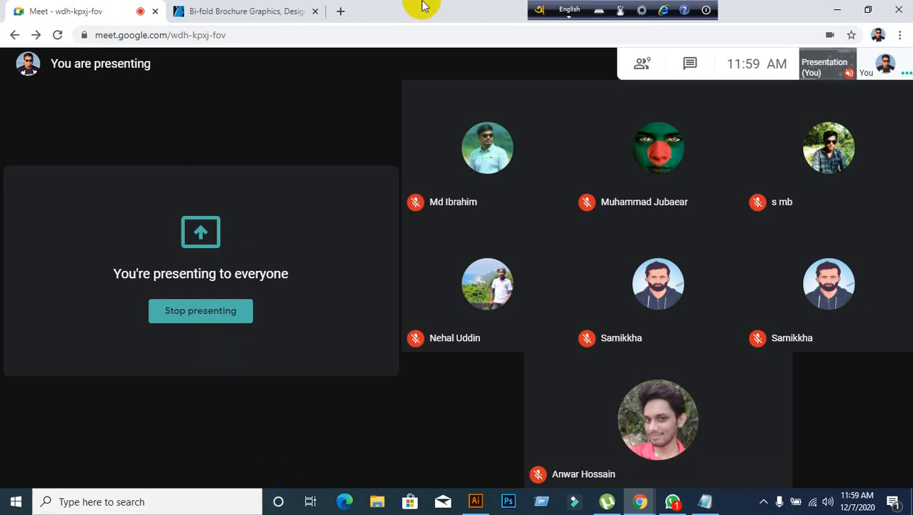
click(315, 11)
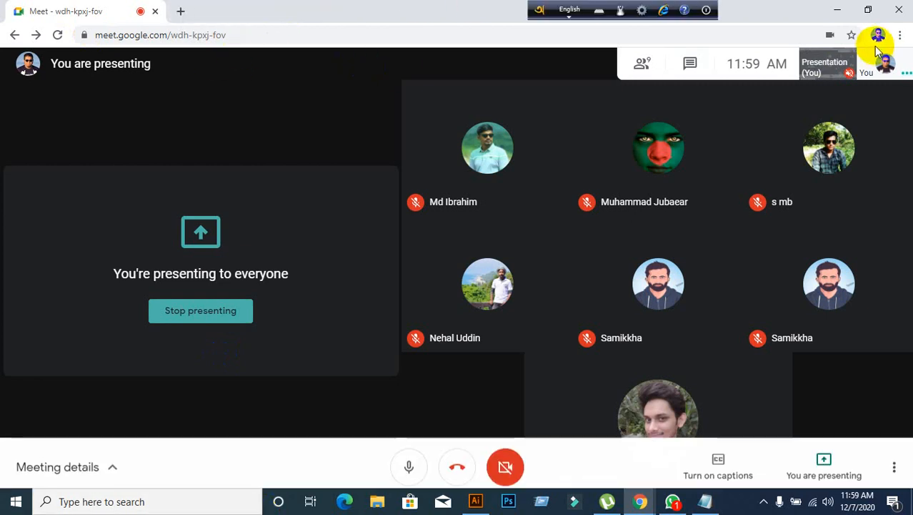
- Check the brochure link saved in the Bi-fold text file on the desktop, then return to the Chrome meeting window
click(848, 11)
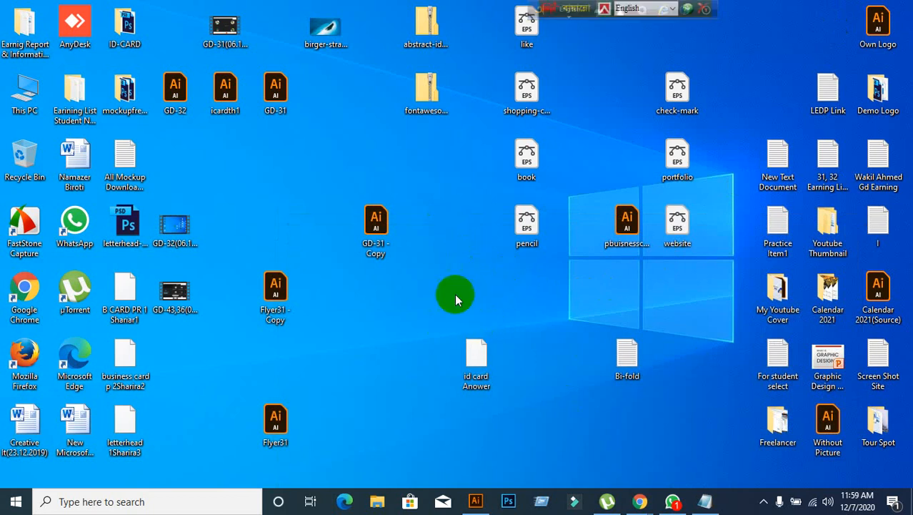
double_click(632, 358)
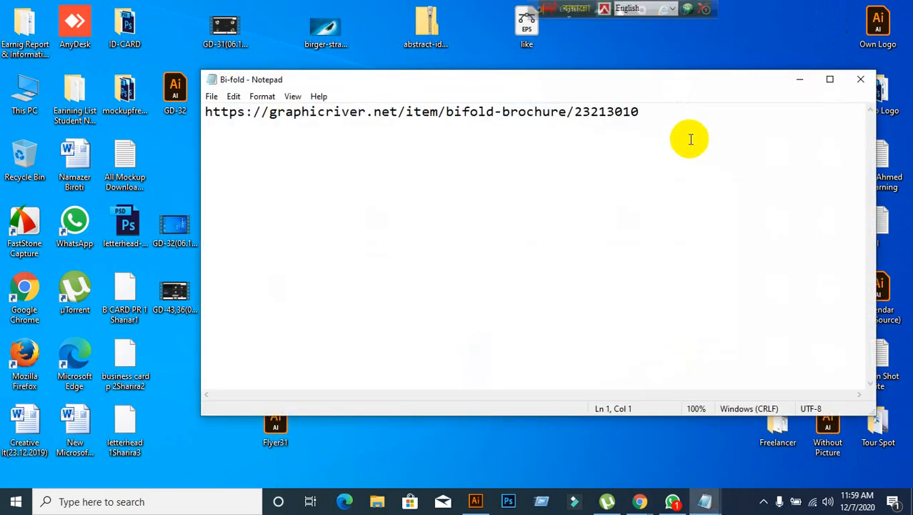
click(678, 122)
drag(678, 122, 606, 125)
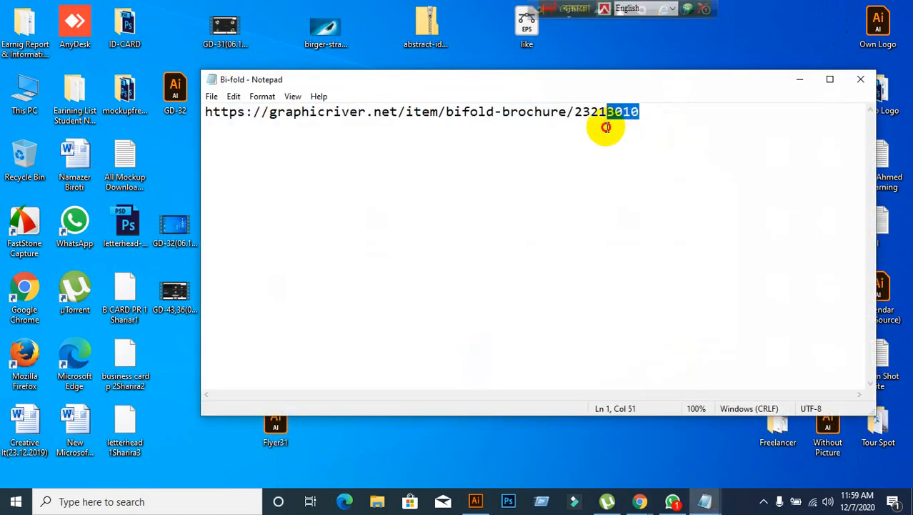
click(861, 80)
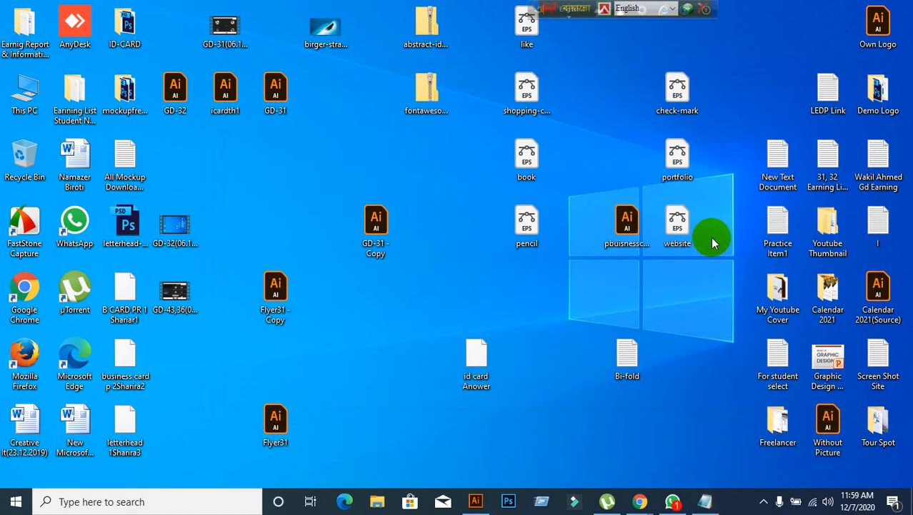
mouse_move(640, 501)
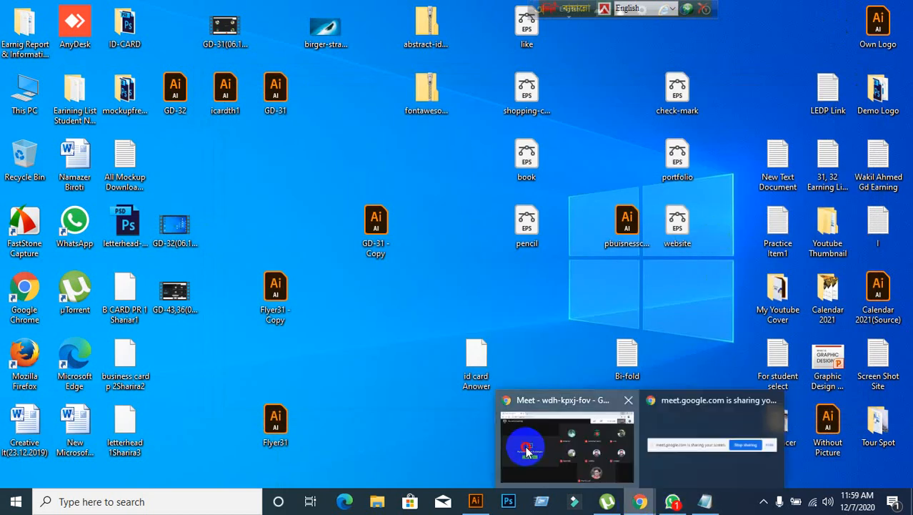
click(527, 450)
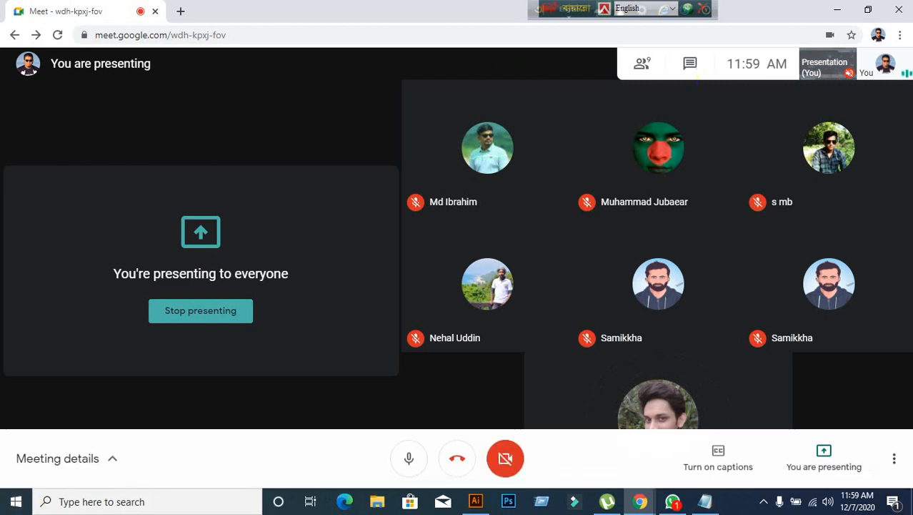
- Copy the full GraphicRiver link from the Bi-fold text file on the desktop and close the file
click(837, 10)
double_click(627, 361)
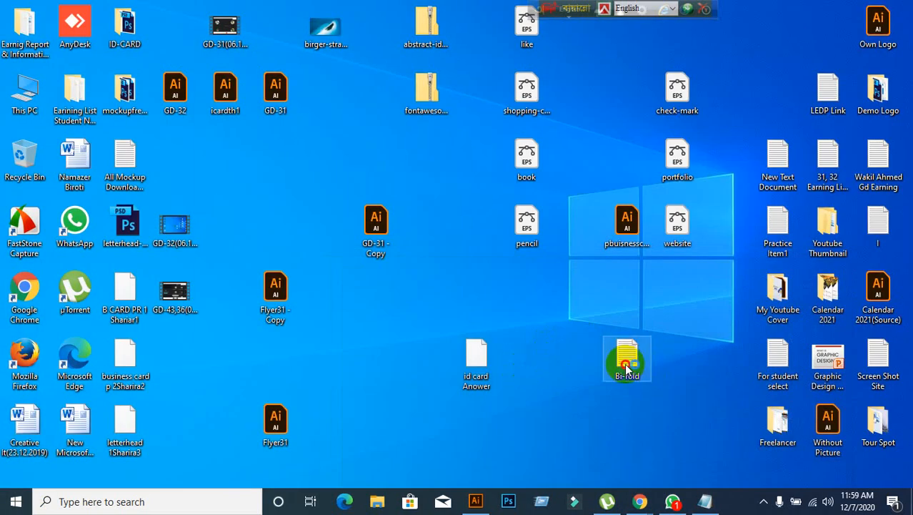
drag(664, 104, 167, 112)
key(ctrl+c)
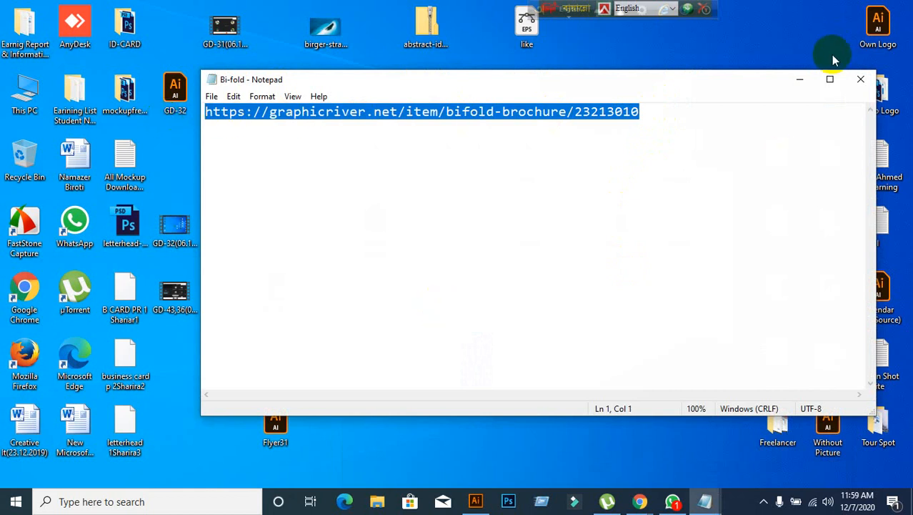
click(861, 78)
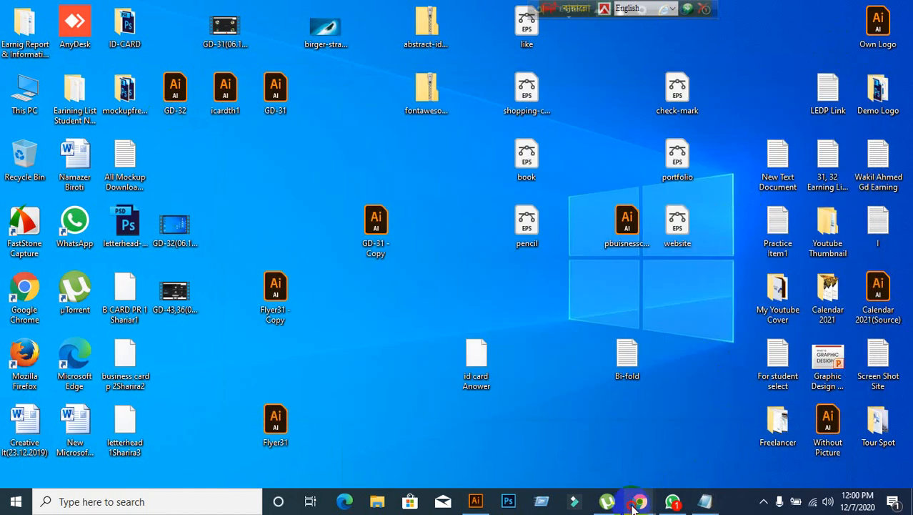
- Switch to Chrome and load the copied link graphicriver.net/item/bifold-brochure/23213010 in a new tab
mouse_move(641, 500)
click(547, 449)
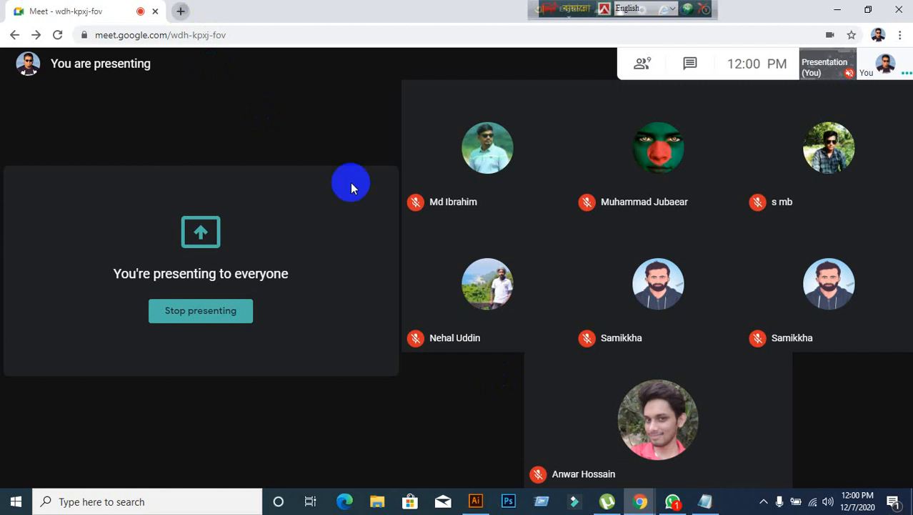
key(ctrl+t)
key(ctrl+v)
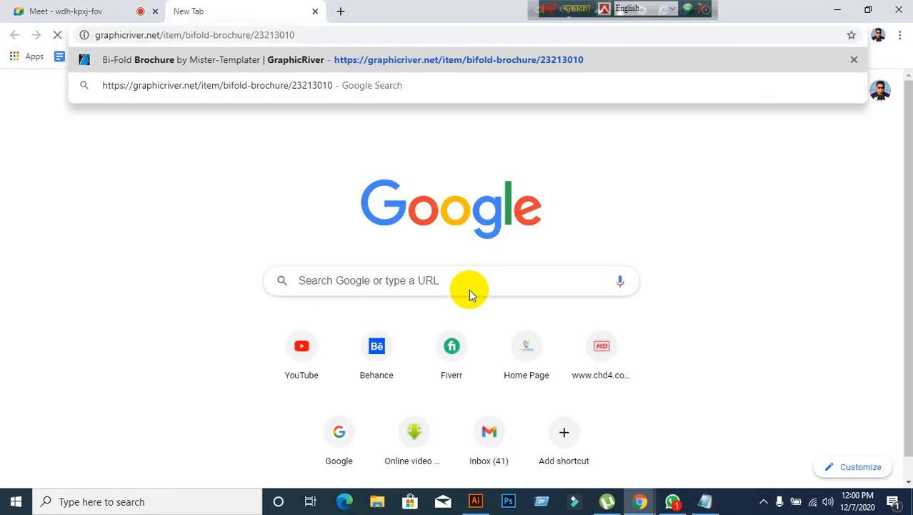
key(Return)
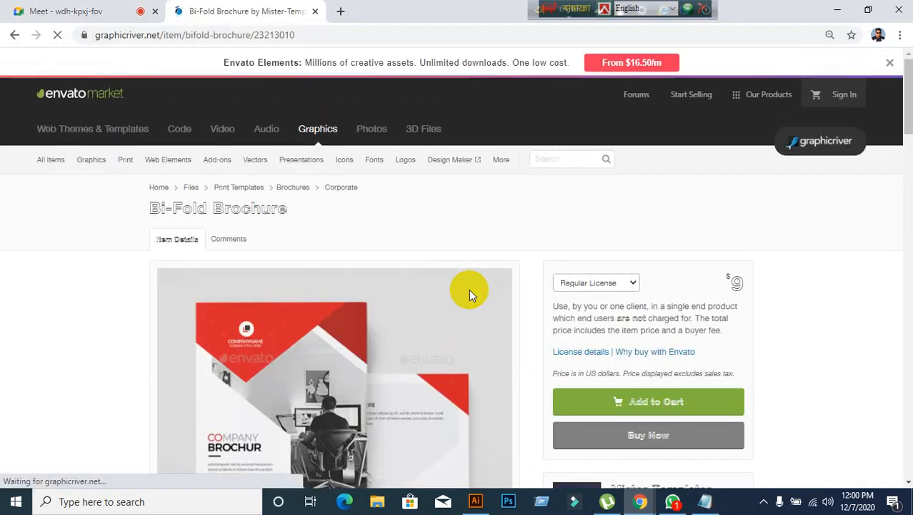
- Examine the red and black Bi-Fold Brochure's inside and cover spreads, its print dimensions and its feature list
scroll(501, 305, down, 3)
scroll(501, 305, down, 8)
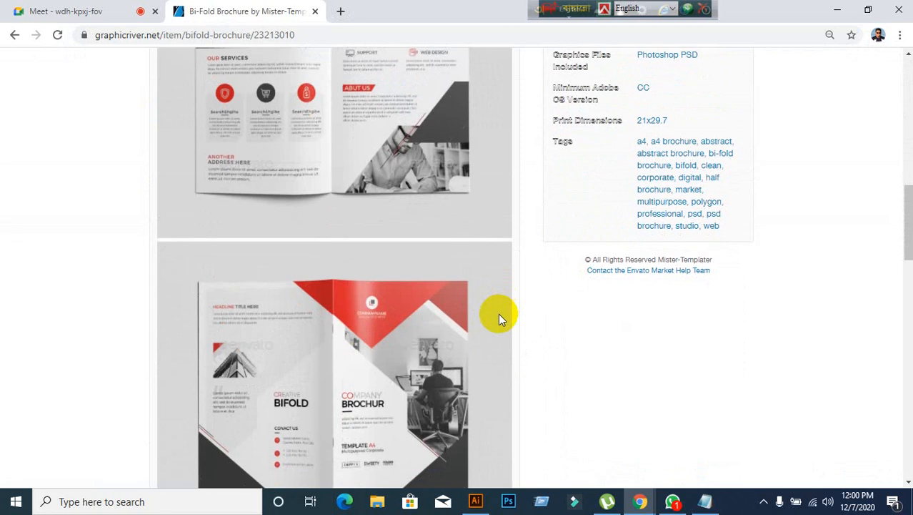
scroll(498, 313, down, 3)
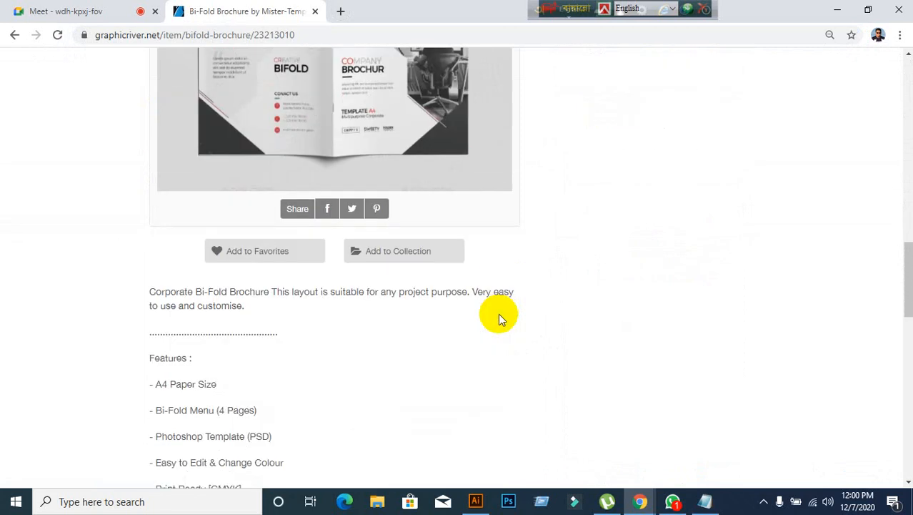
scroll(498, 313, up, 4)
scroll(466, 296, down, 4)
scroll(453, 314, up, 6)
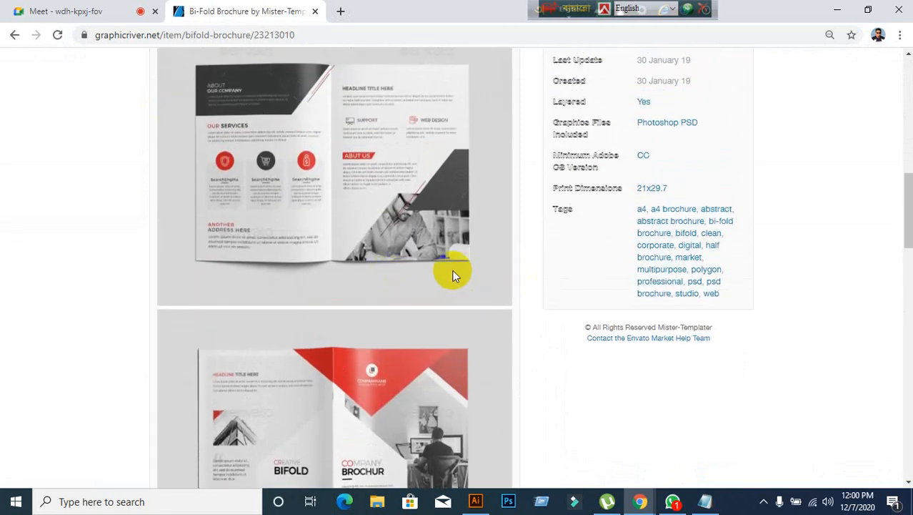
scroll(586, 271, up, 2)
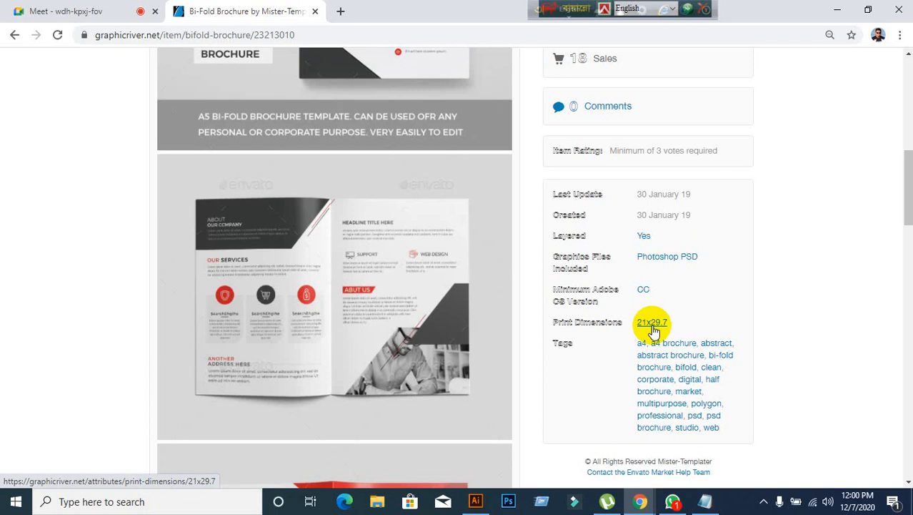
scroll(579, 360, down, 9)
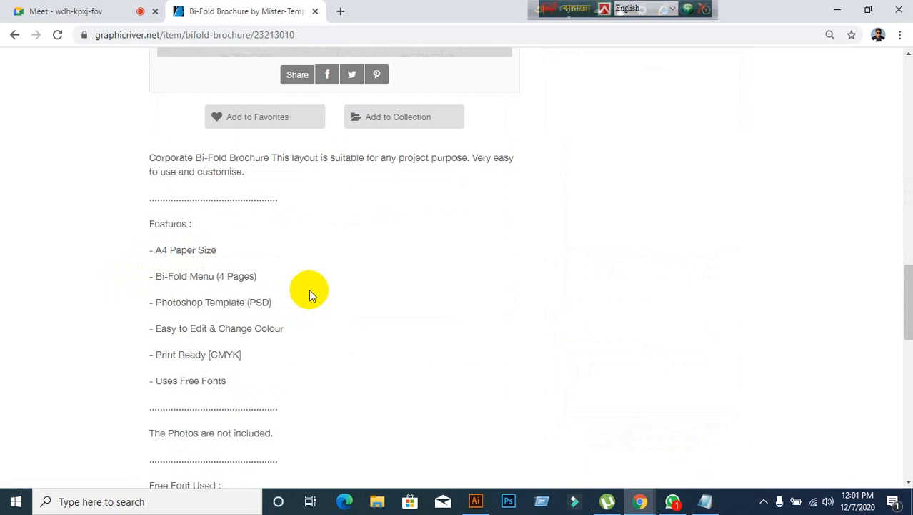
scroll(473, 363, up, 8)
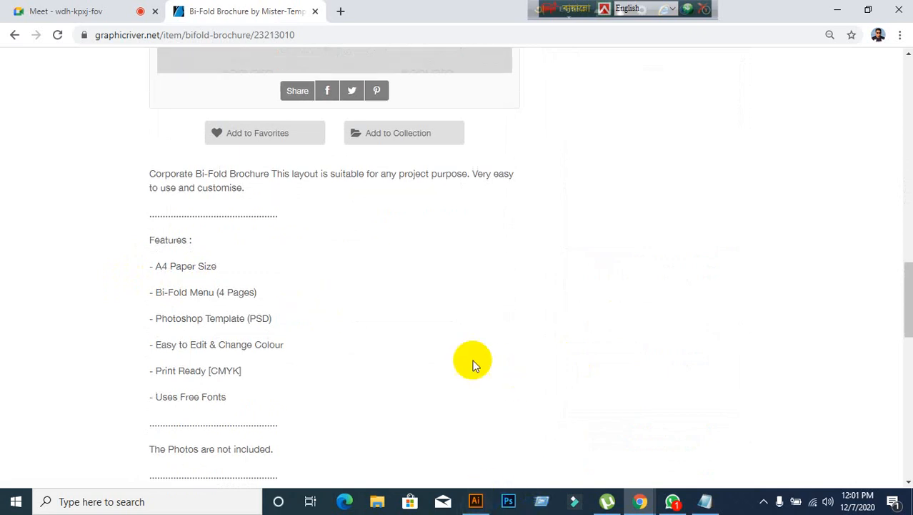
scroll(473, 363, down, 5)
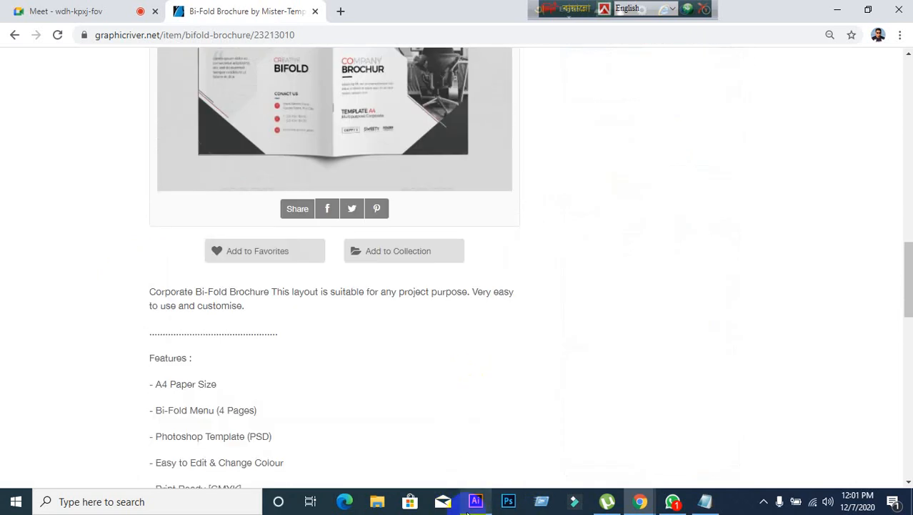
- Switch to Illustrator and set up a new document with the Print profile and 2 artboards
click(473, 509)
click(68, 145)
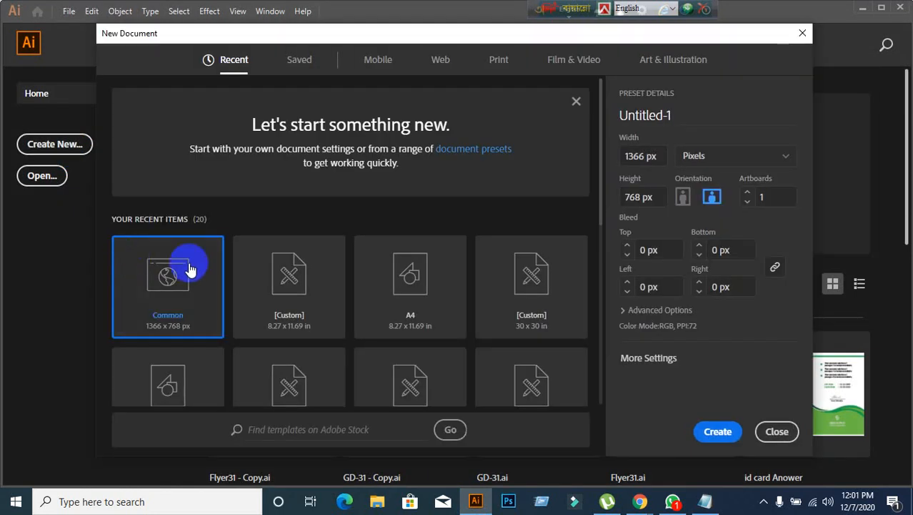
click(640, 365)
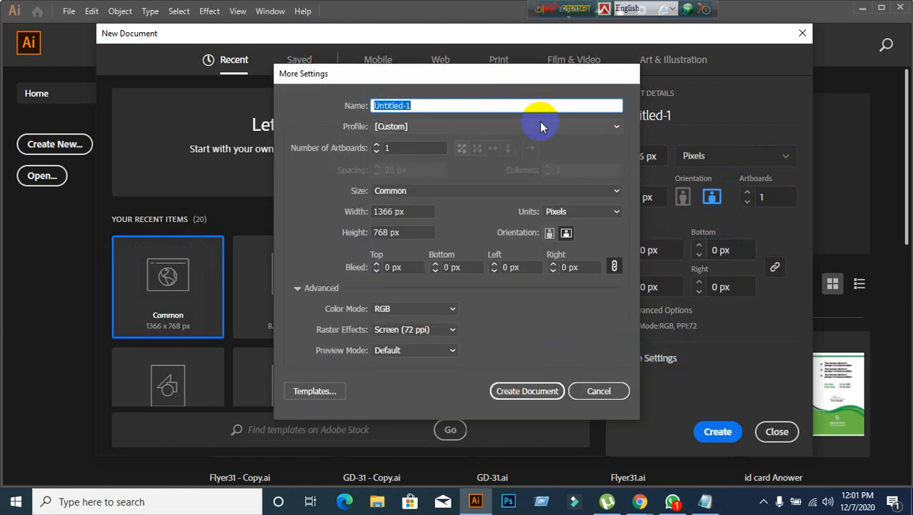
click(541, 127)
click(408, 158)
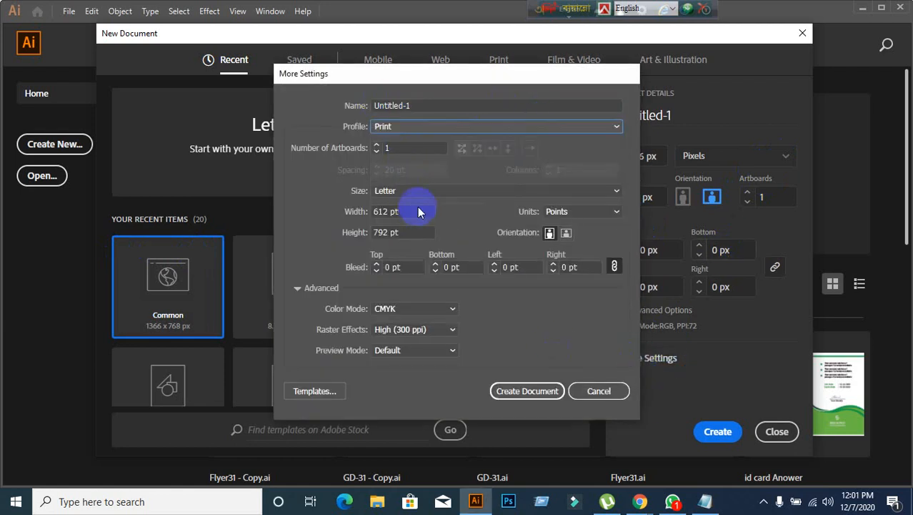
click(396, 145)
text(2)
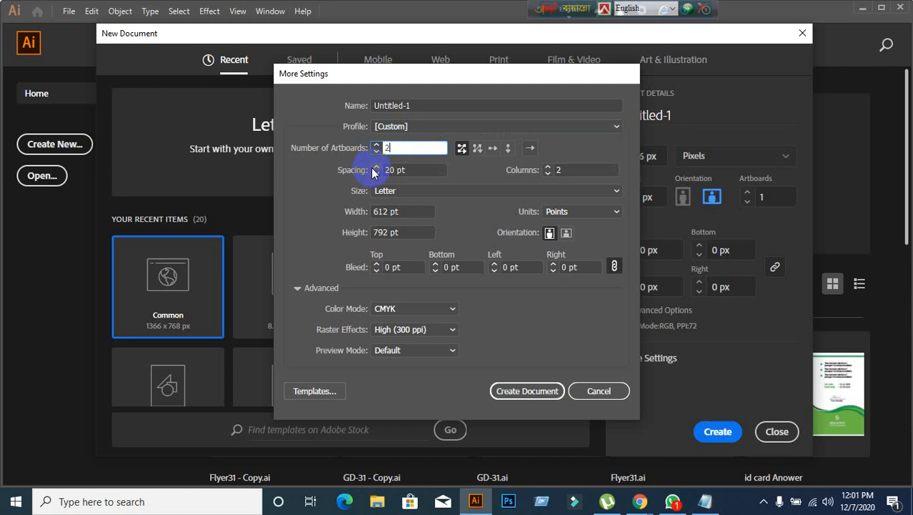
- Choose the Print profile for the new document and set its size to A4
click(601, 216)
click(601, 217)
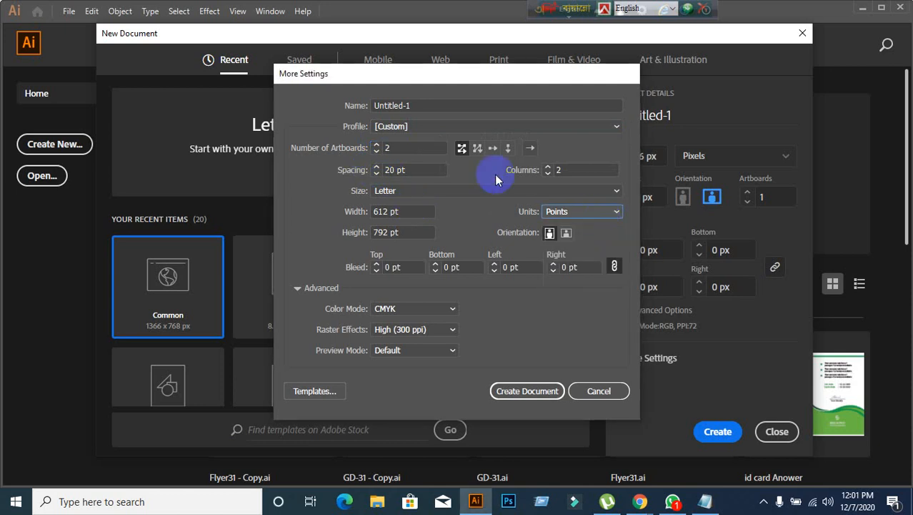
click(555, 129)
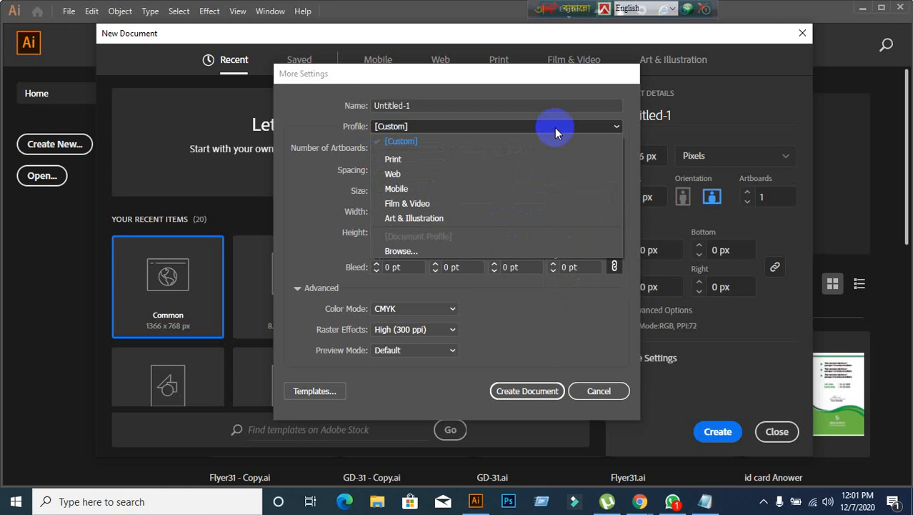
click(417, 161)
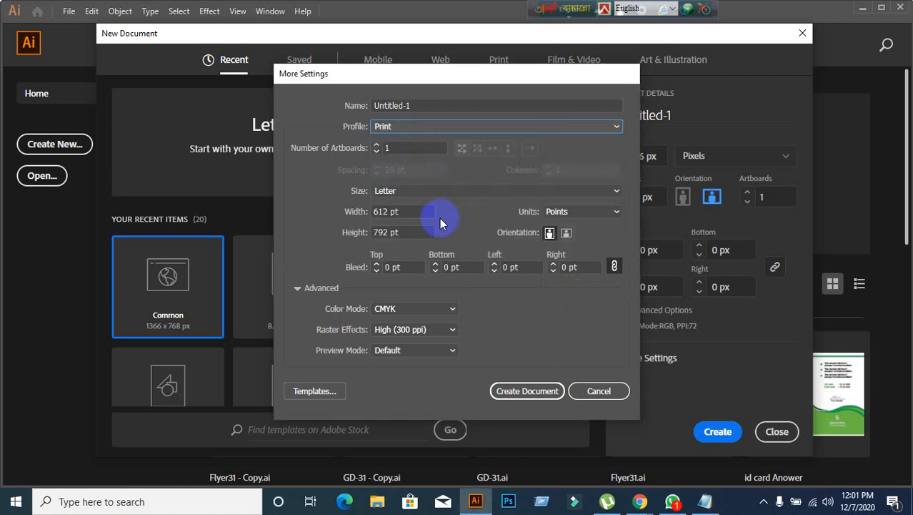
click(447, 194)
click(388, 240)
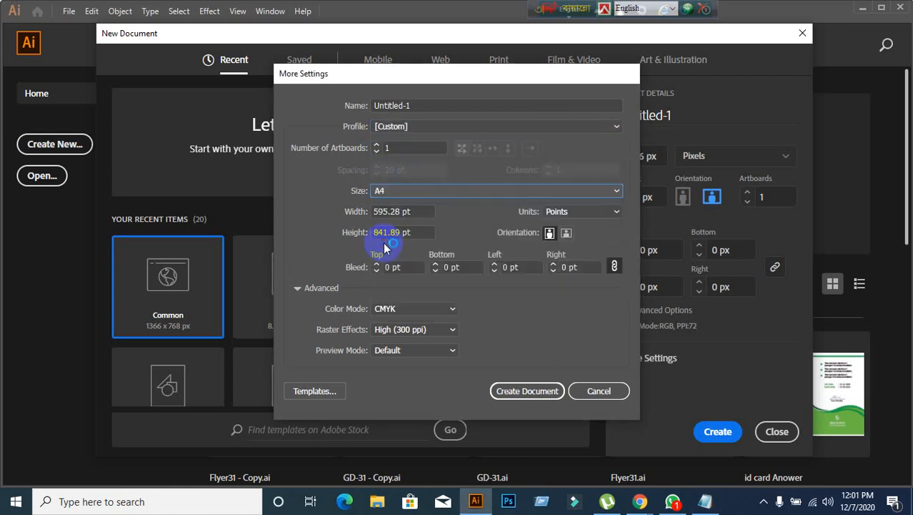
- Try the document units in centimeters, then set them to inches
click(614, 211)
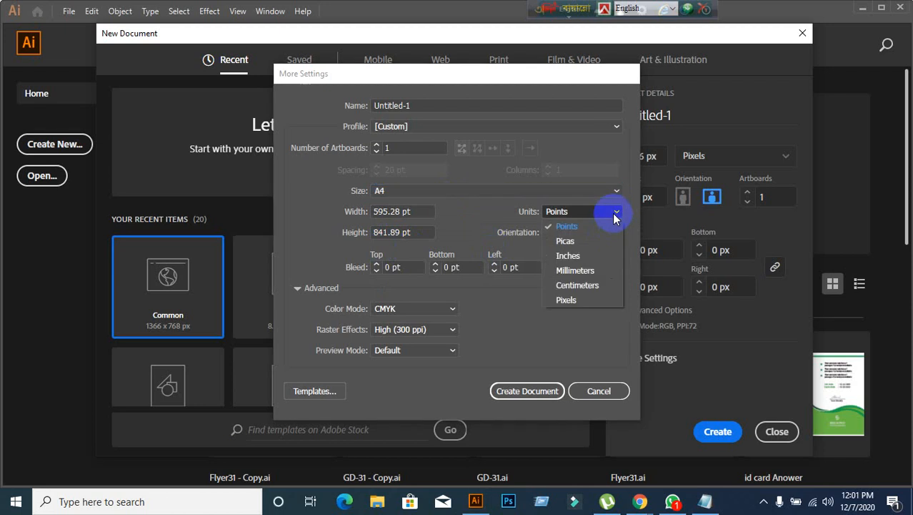
click(576, 285)
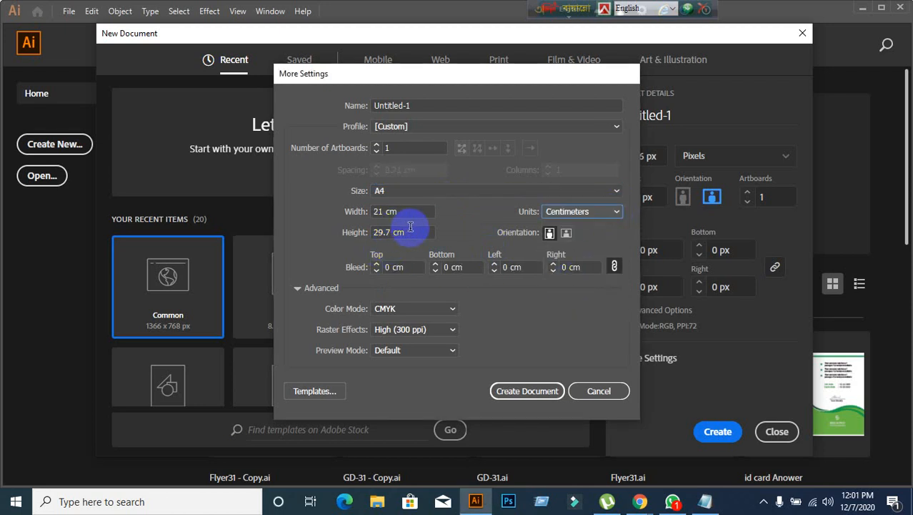
click(586, 211)
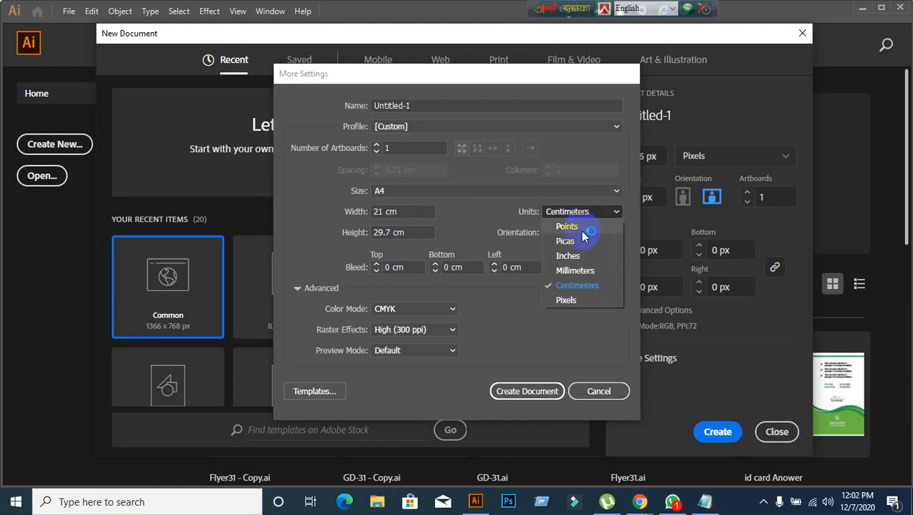
click(568, 255)
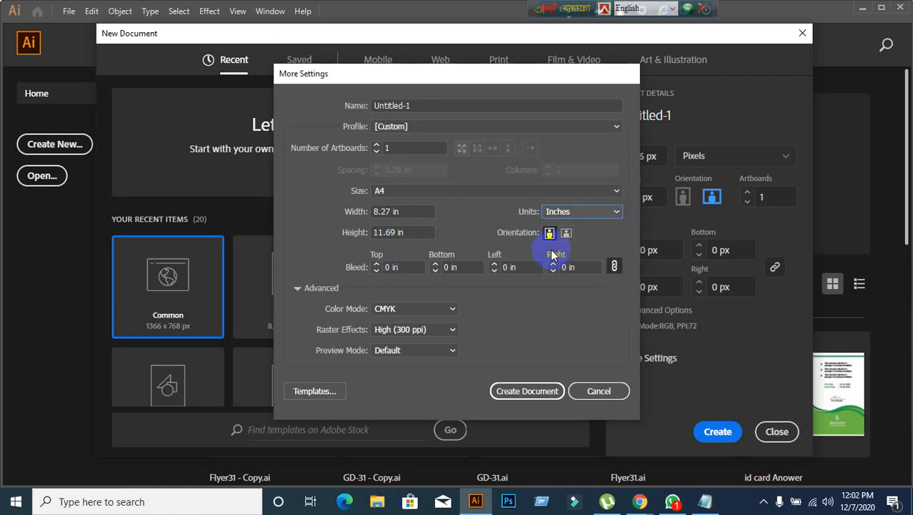
- Set the bleed on all four sides to 0.125 in, with CMYK color mode and High (300 ppi) raster effects
click(397, 266)
text(0.125)
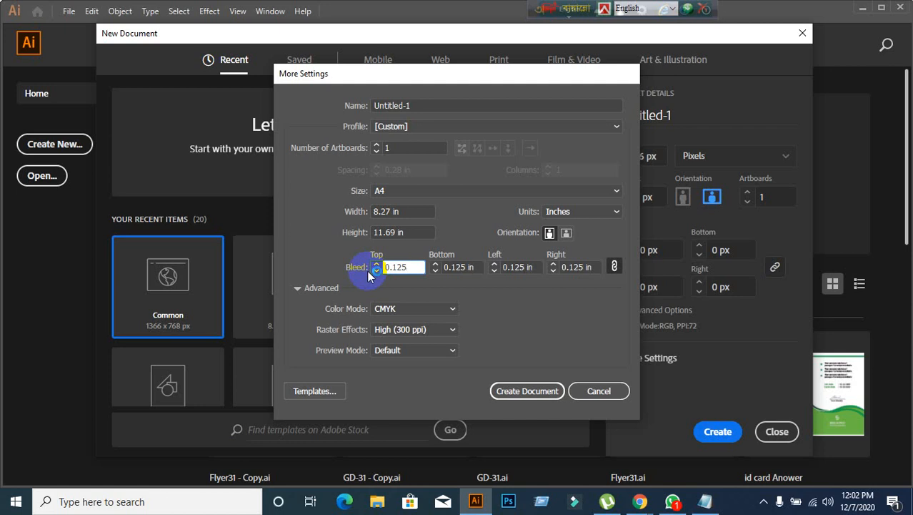
click(445, 307)
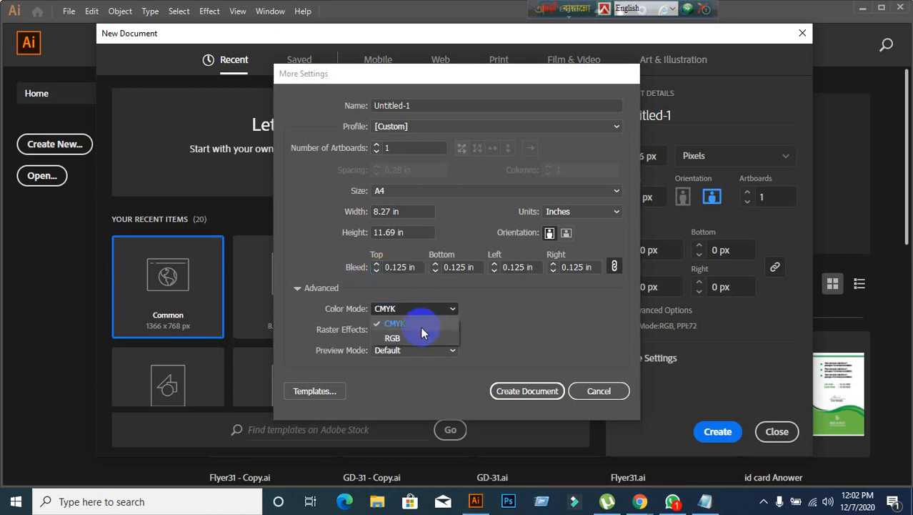
click(420, 325)
click(421, 330)
click(413, 347)
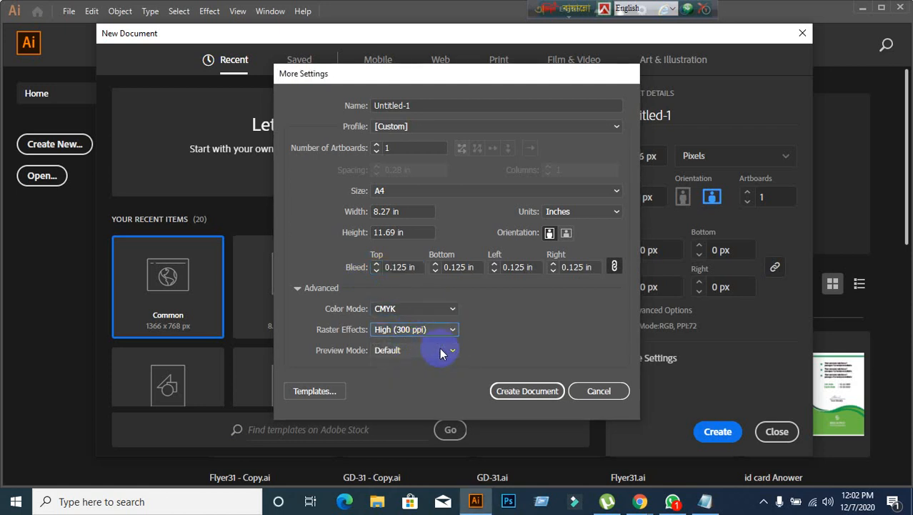
- Set the new document to 2 artboards in landscape orientation
click(398, 147)
text(2)
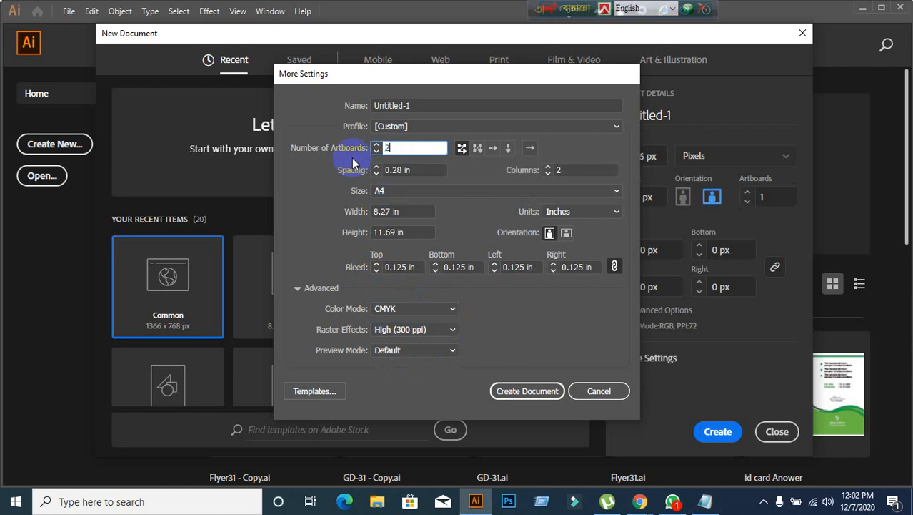
click(566, 233)
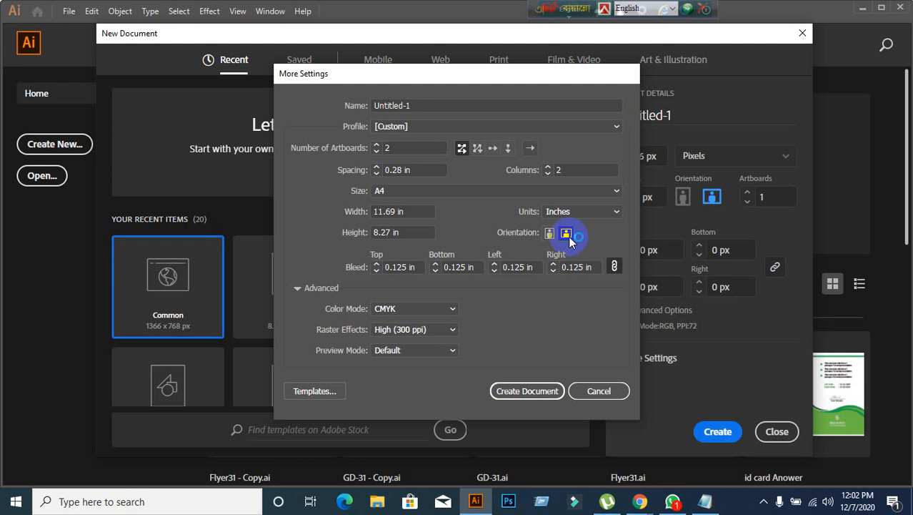
- Switch to Chrome to examine the brochure's cover and inside spreads, check the Google Meet call and minimize the browser
click(640, 501)
click(590, 443)
scroll(485, 313, up, 3)
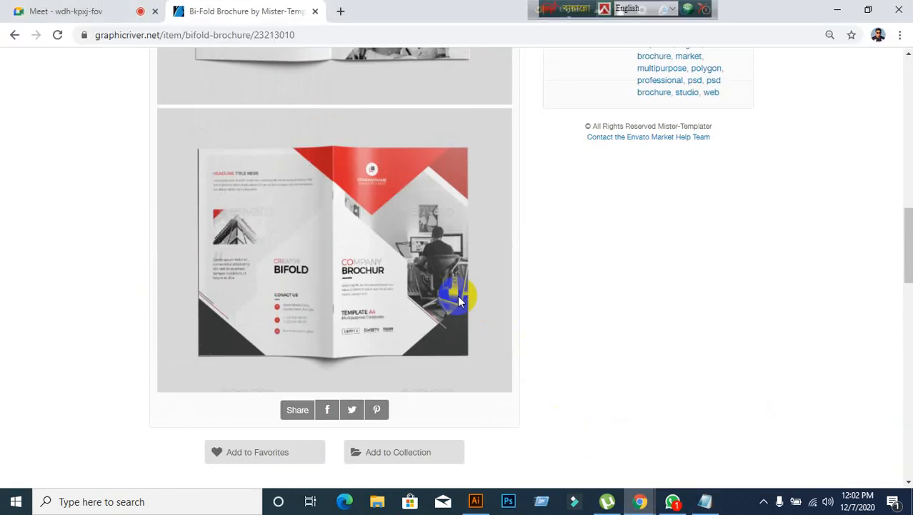
scroll(457, 300, up, 5)
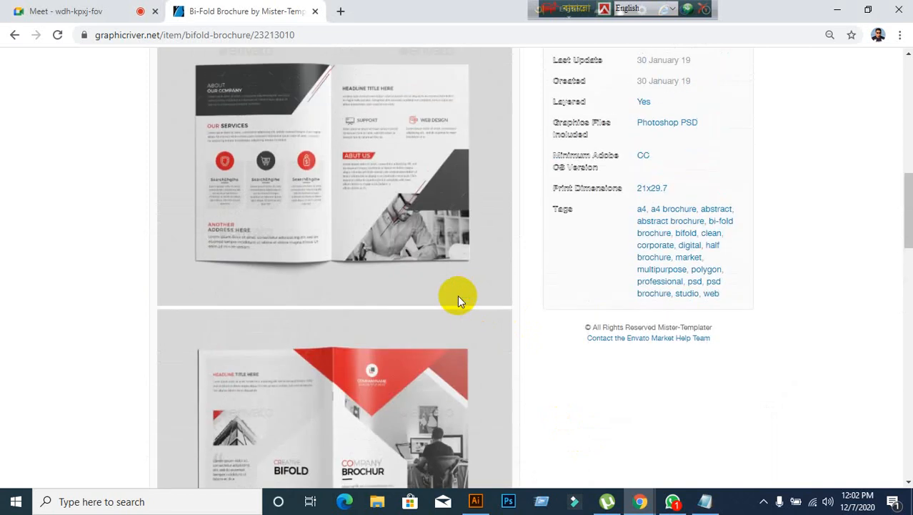
scroll(459, 300, up, 3)
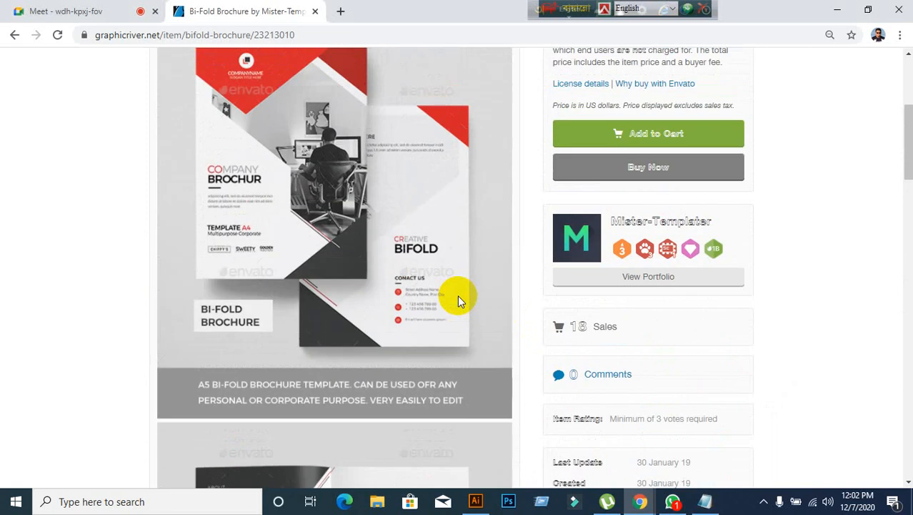
scroll(457, 300, down, 1)
scroll(457, 300, down, 3)
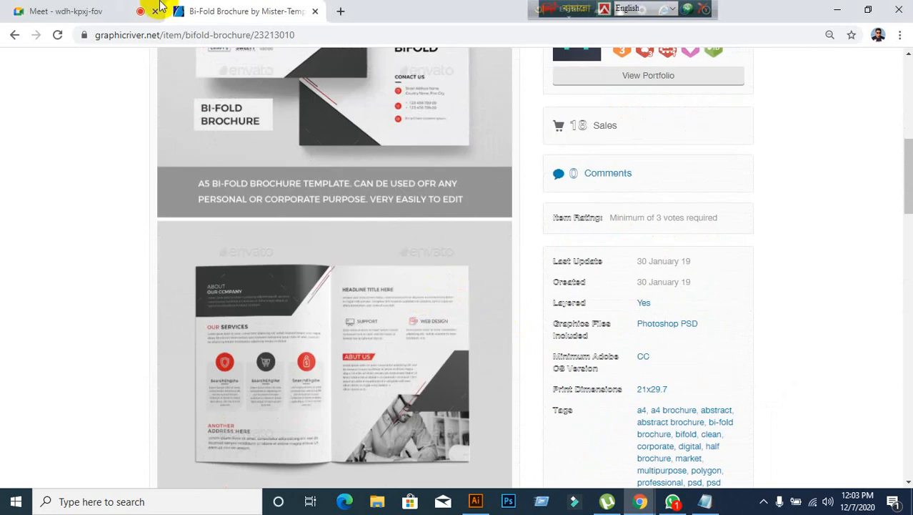
click(86, 11)
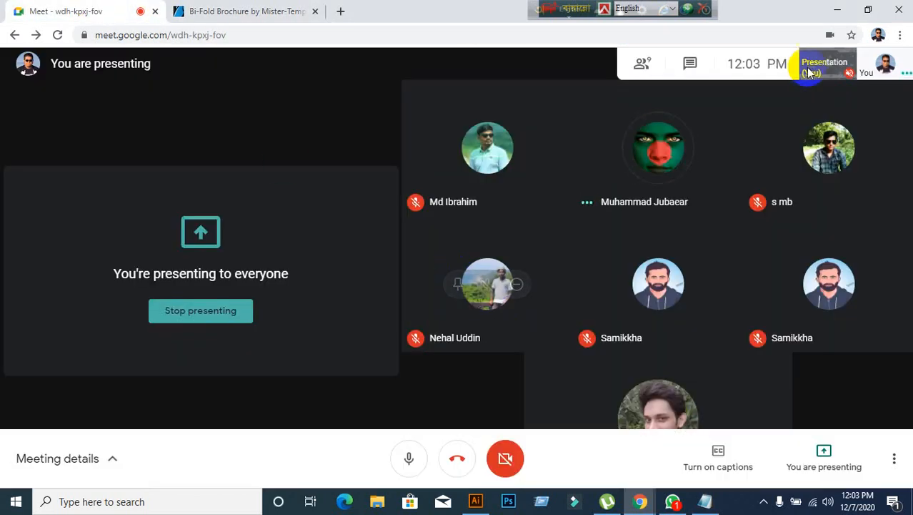
click(837, 9)
- Cancel the new document setup and minimize Illustrator
click(610, 395)
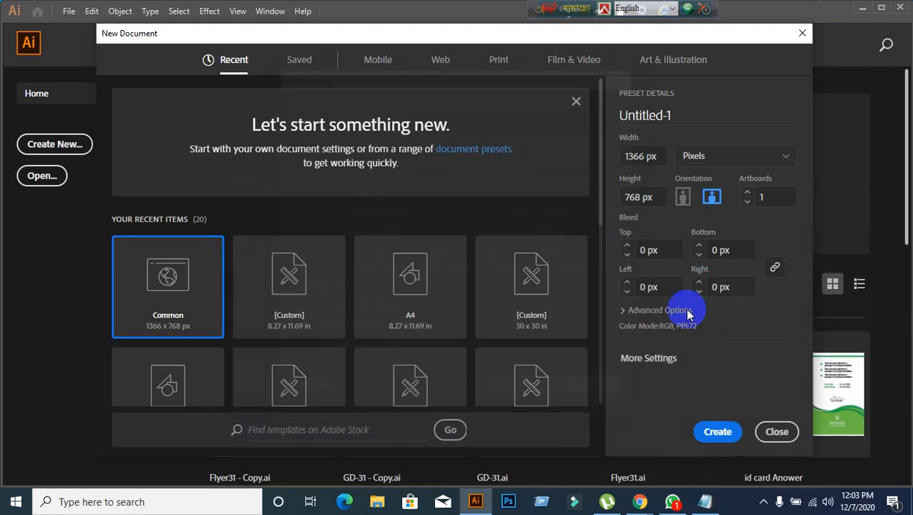
click(799, 34)
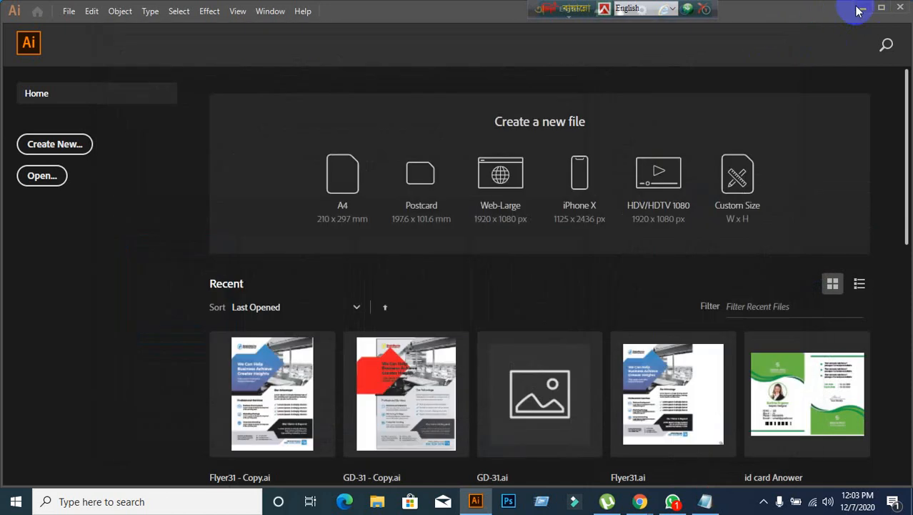
click(862, 7)
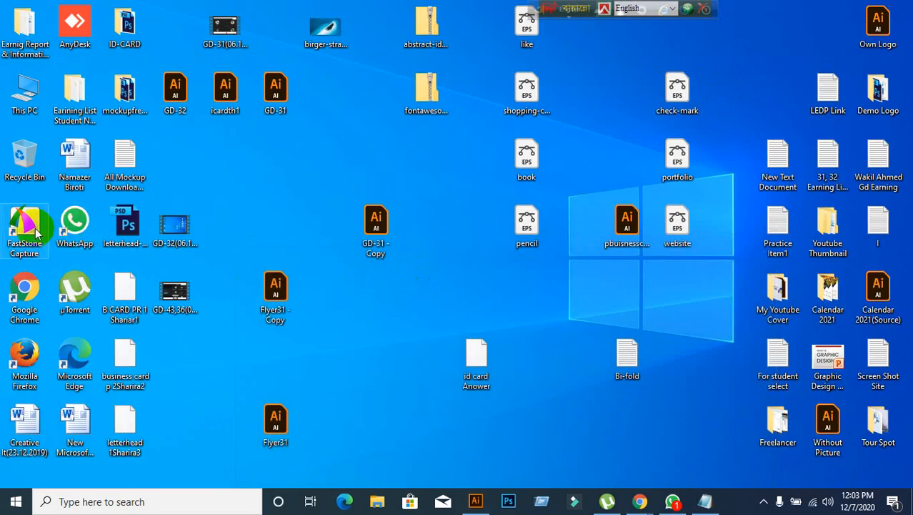
- Switch to the Google Meet call in Chrome, present the entire screen and hide the sharing notice
click(640, 501)
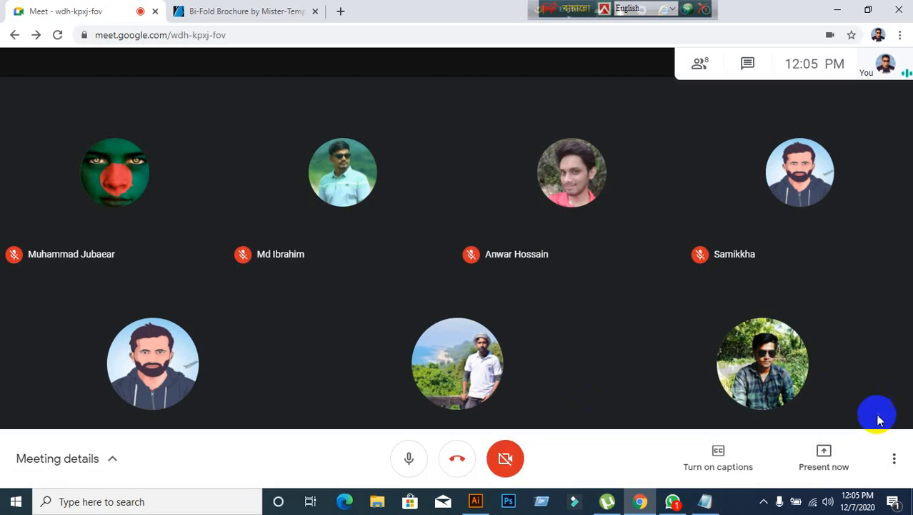
click(832, 458)
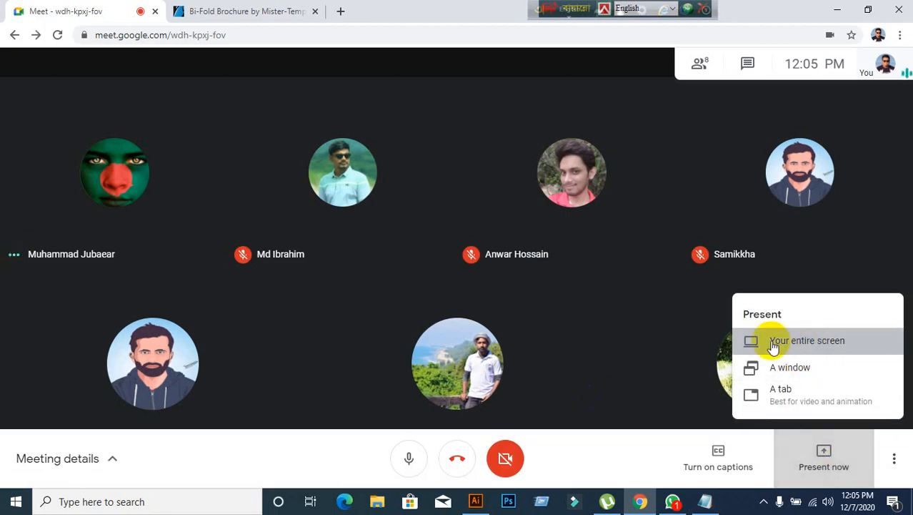
click(776, 346)
click(579, 324)
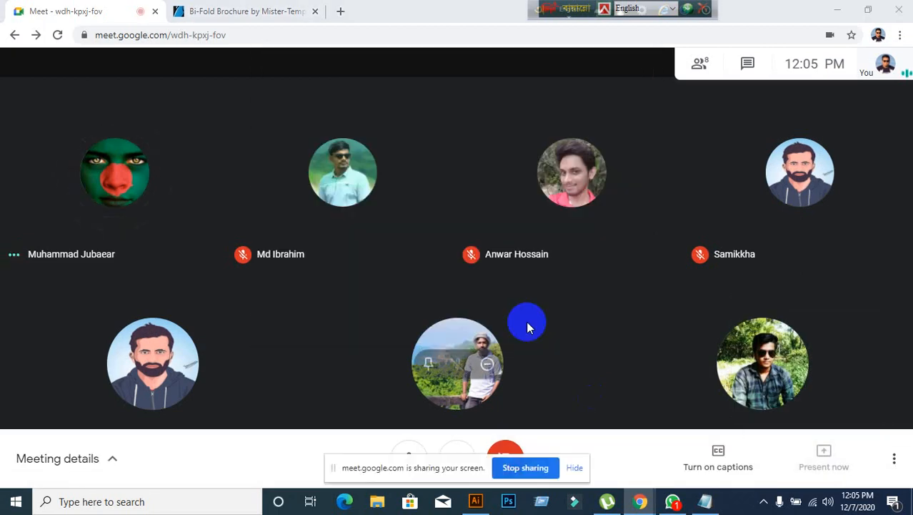
click(578, 465)
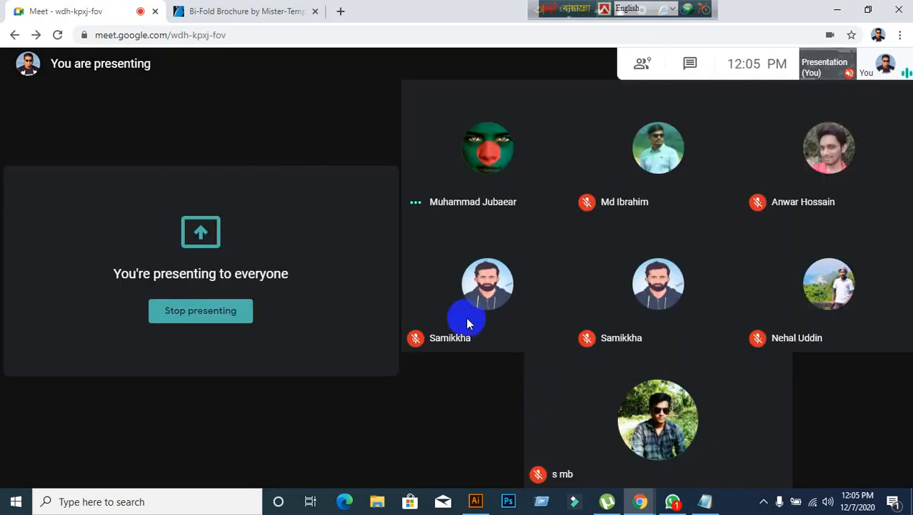
click(287, 20)
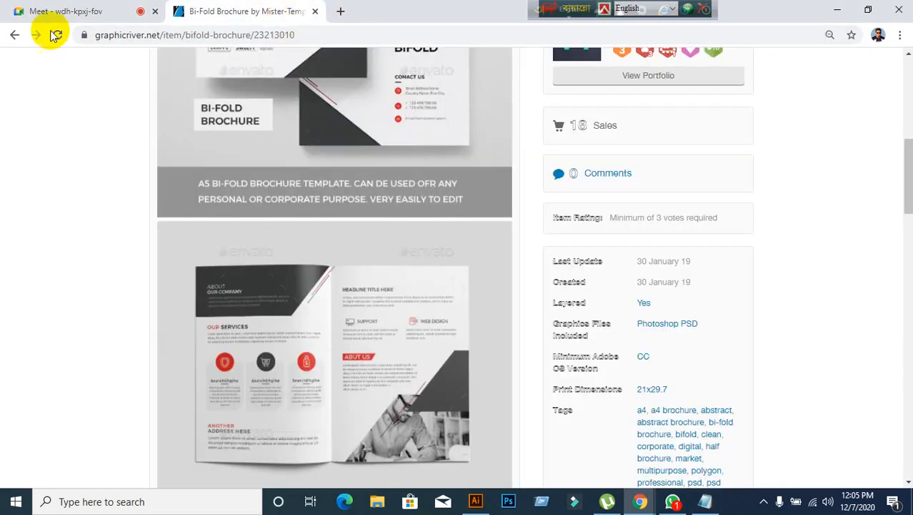
click(61, 12)
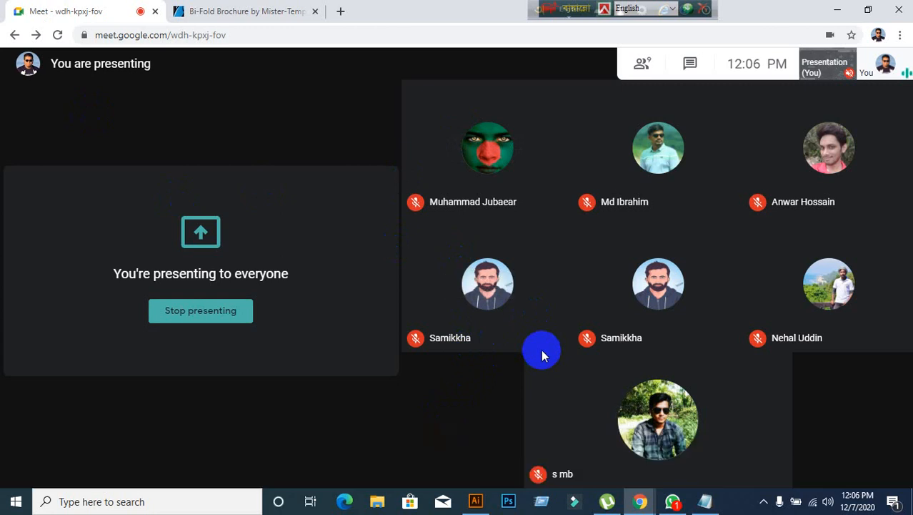
- Switch to Illustrator and start a new document with the Print profile and 2 artboards
click(480, 503)
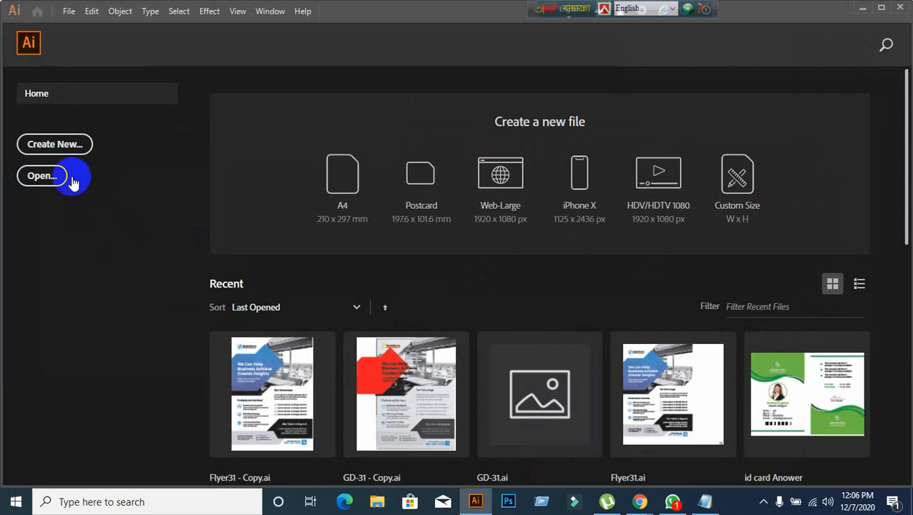
click(50, 145)
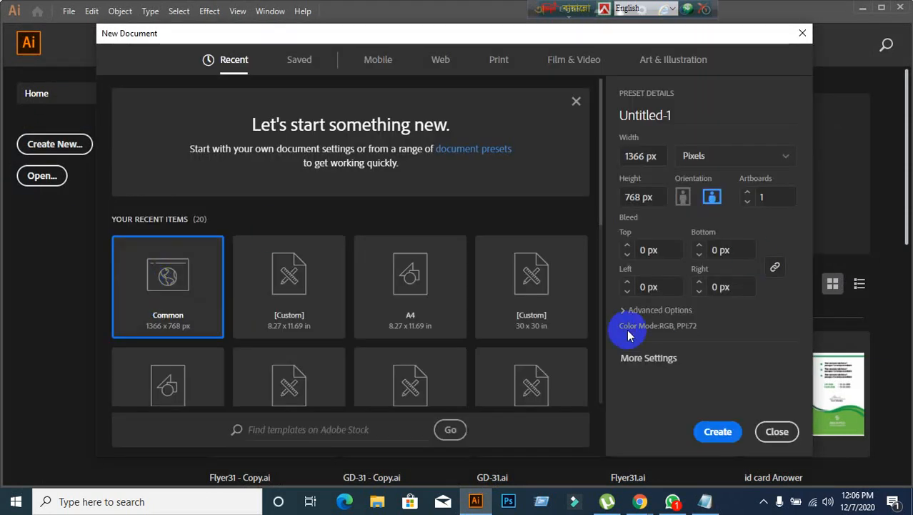
click(667, 361)
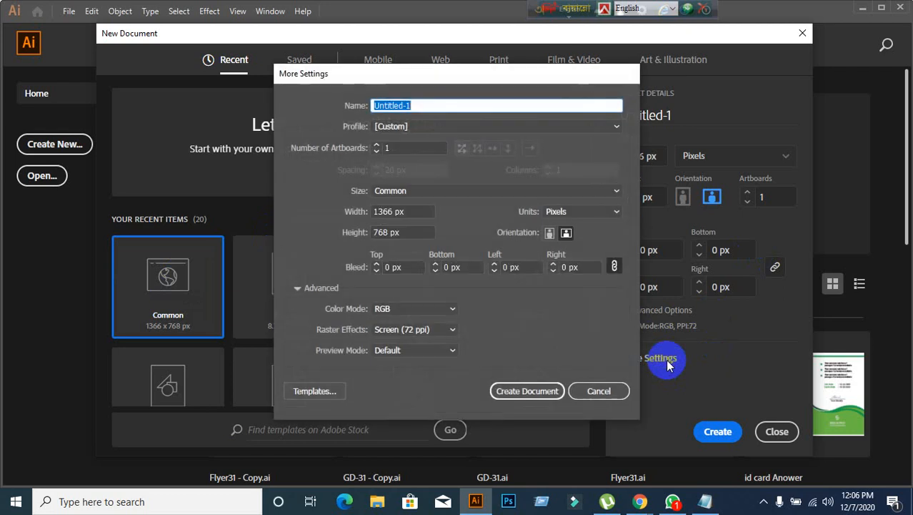
click(412, 126)
click(404, 157)
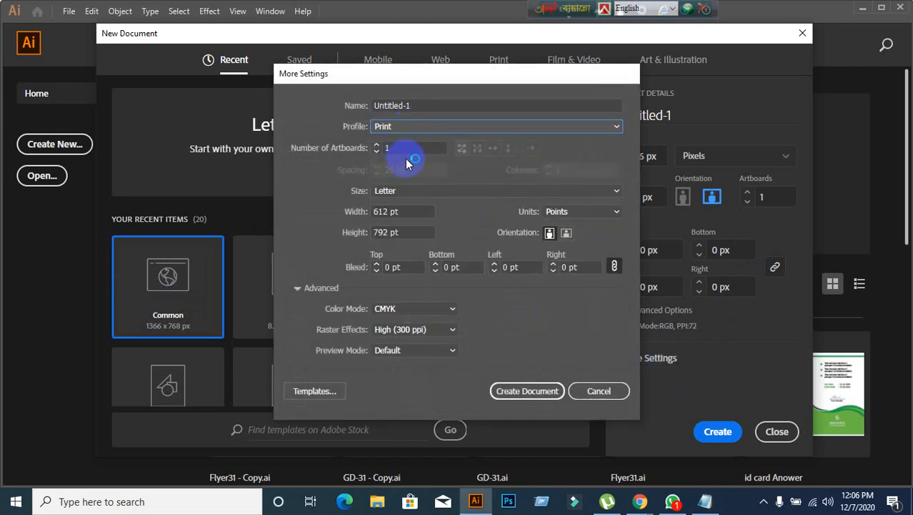
click(343, 149)
text(2)
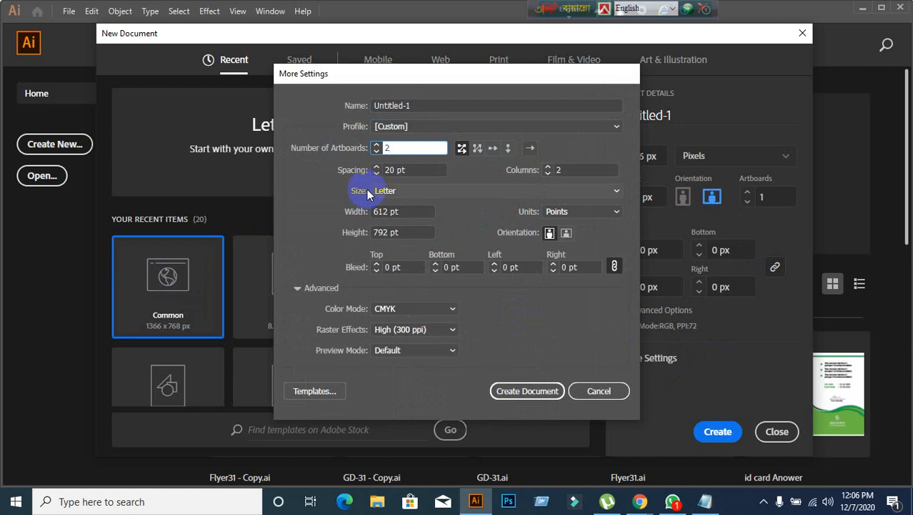
- Set the new document's units to inches and its orientation to landscape
click(617, 212)
click(576, 255)
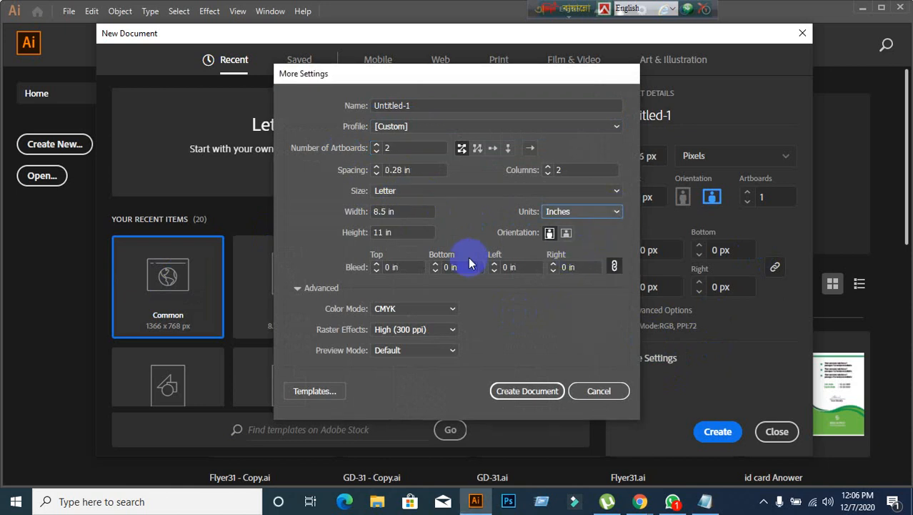
click(566, 234)
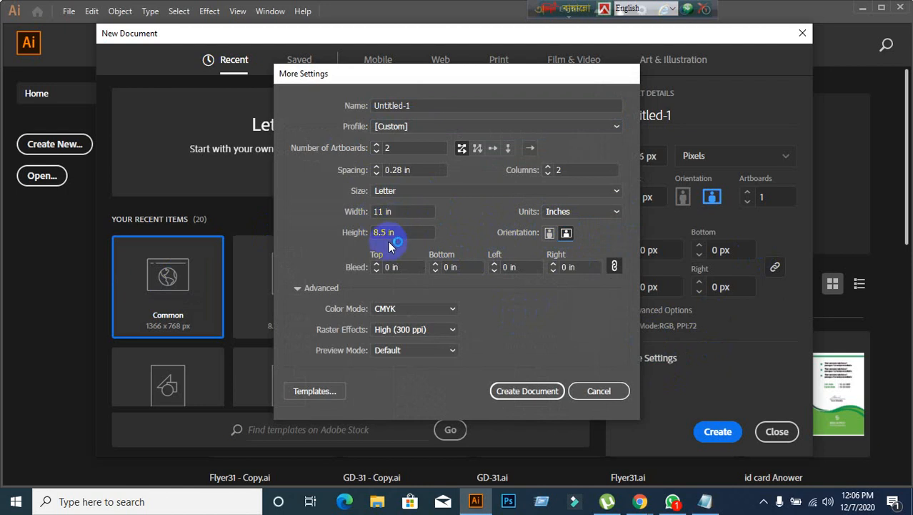
- Set the new document's bleed to 0.125 in on all four sides
click(402, 268)
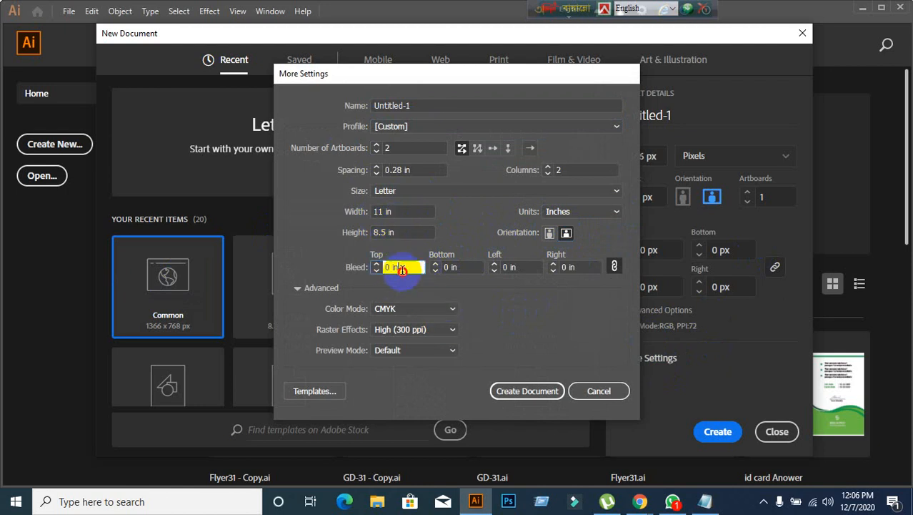
text(0.125)
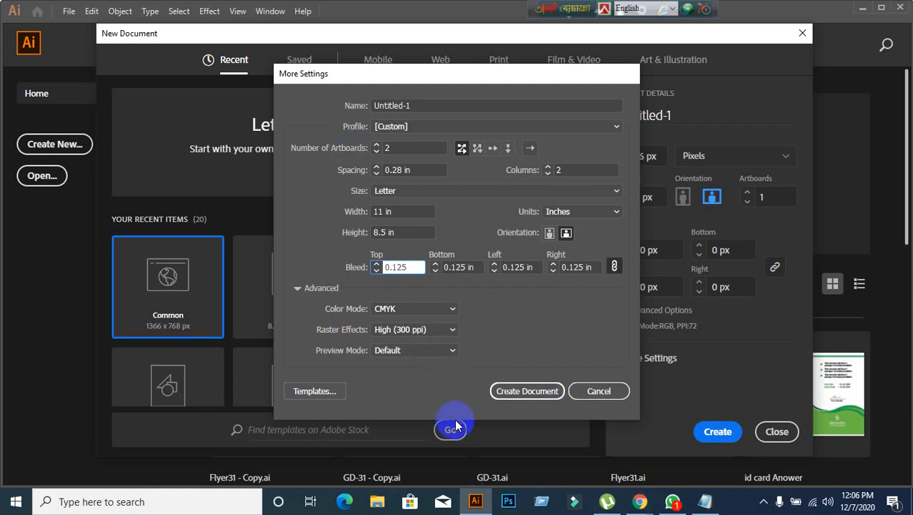
- Set the new document's units to centimeters and check the brochure's print dimensions on its GraphicRiver page in Chrome
click(615, 212)
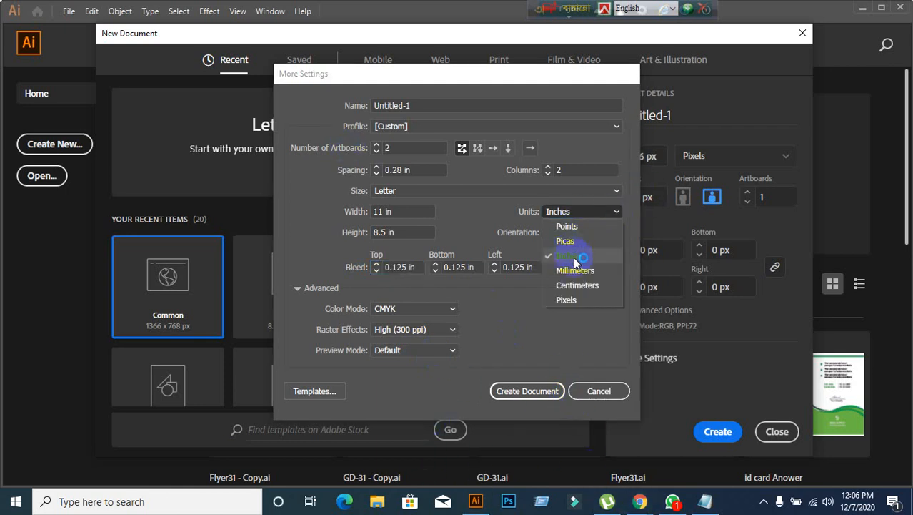
click(573, 286)
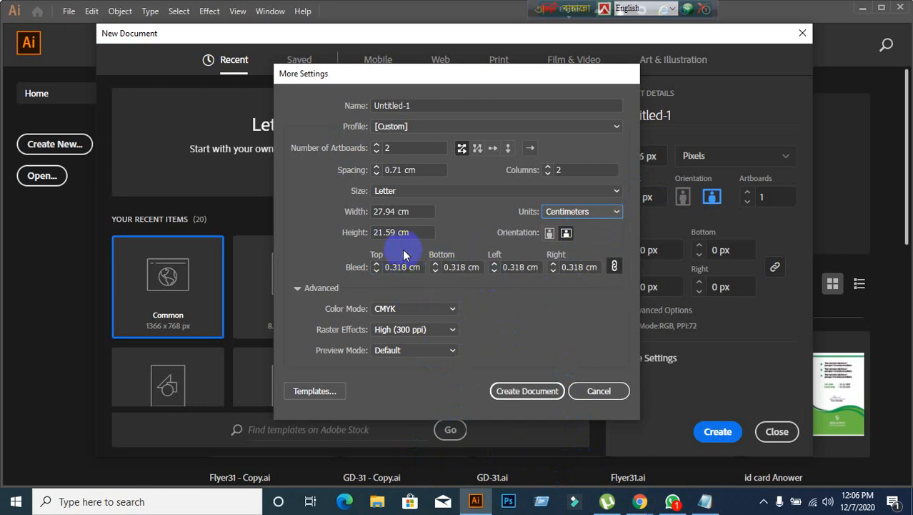
click(554, 468)
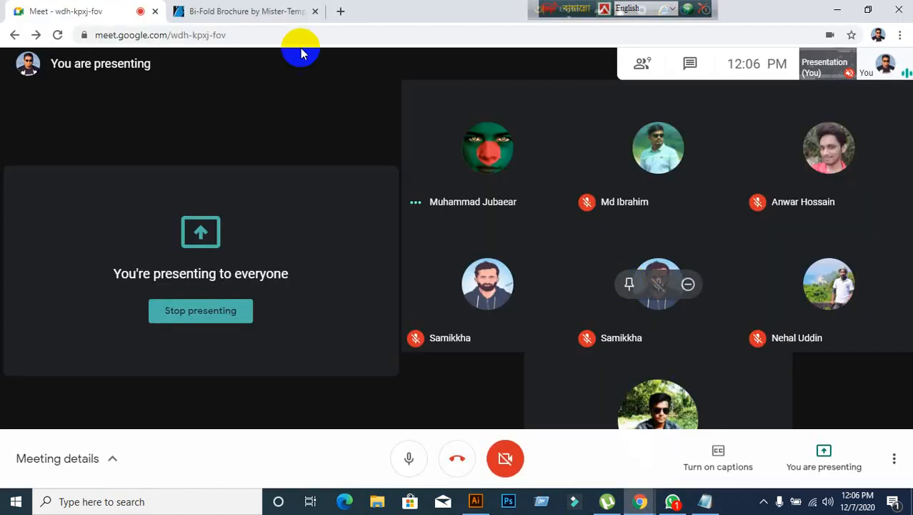
click(246, 11)
click(91, 11)
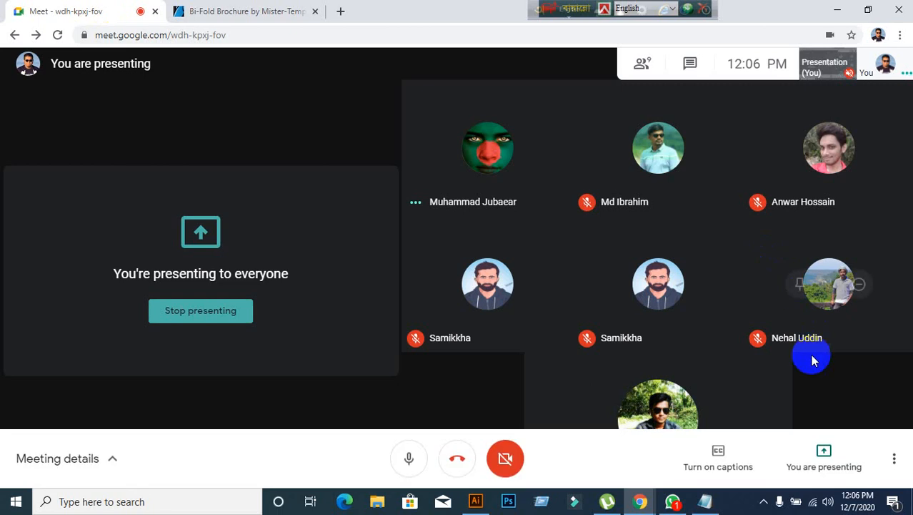
click(271, 16)
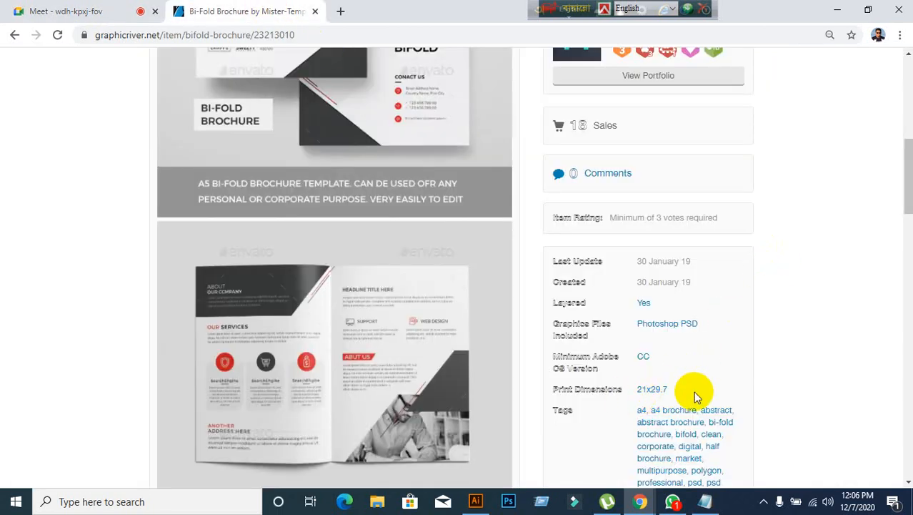
- Switch to Illustrator, set the new document's units to inches and create it in landscape orientation
click(475, 501)
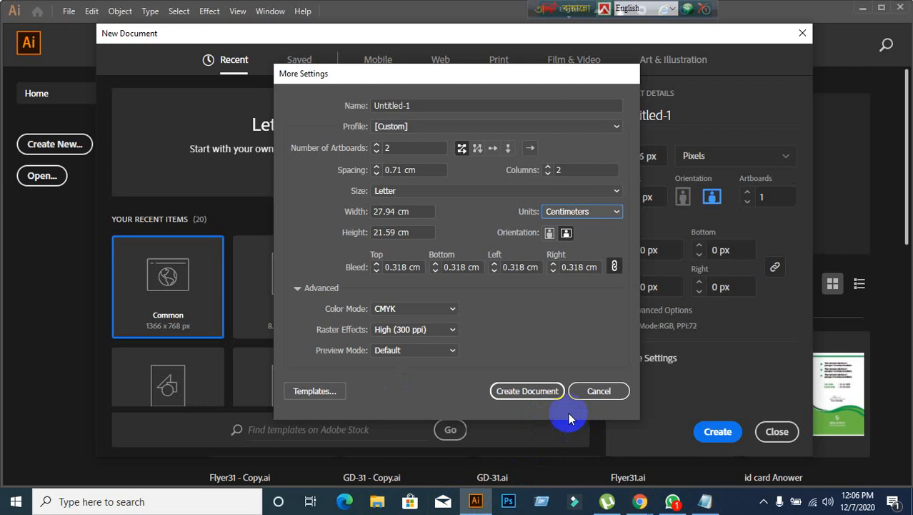
click(612, 214)
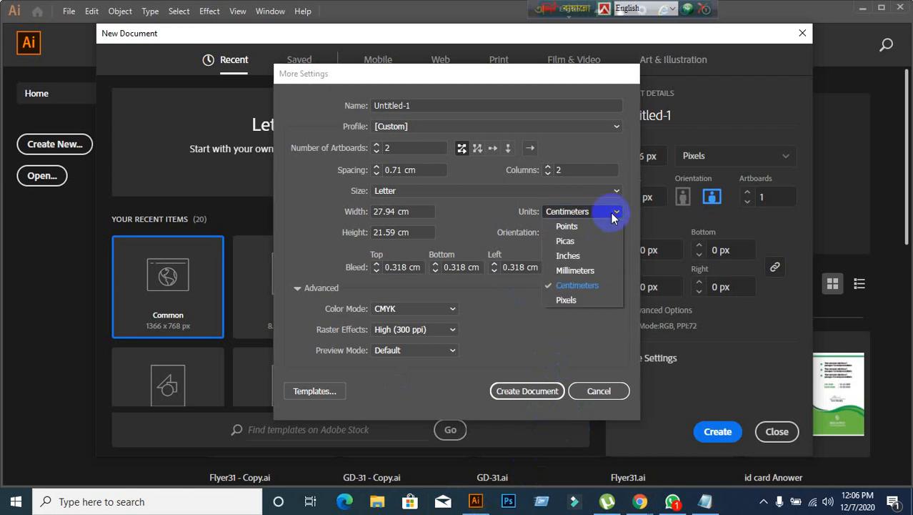
click(568, 256)
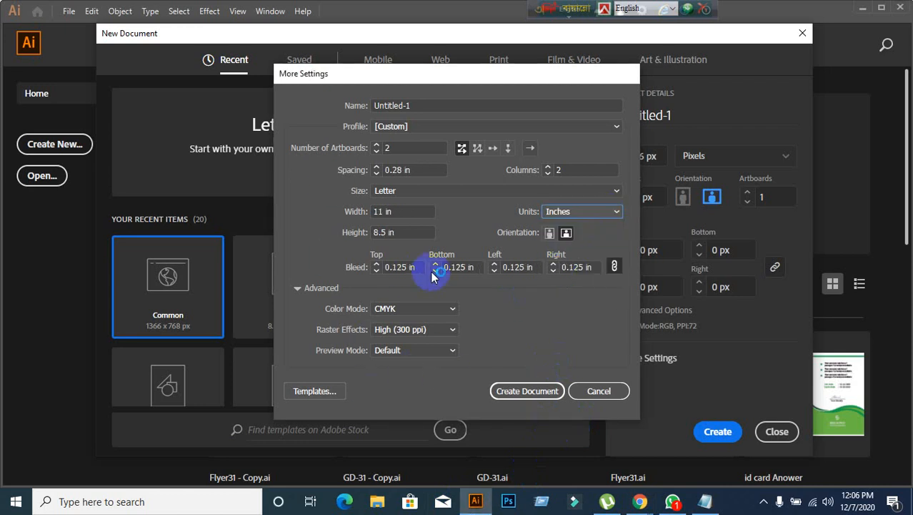
click(567, 234)
click(526, 395)
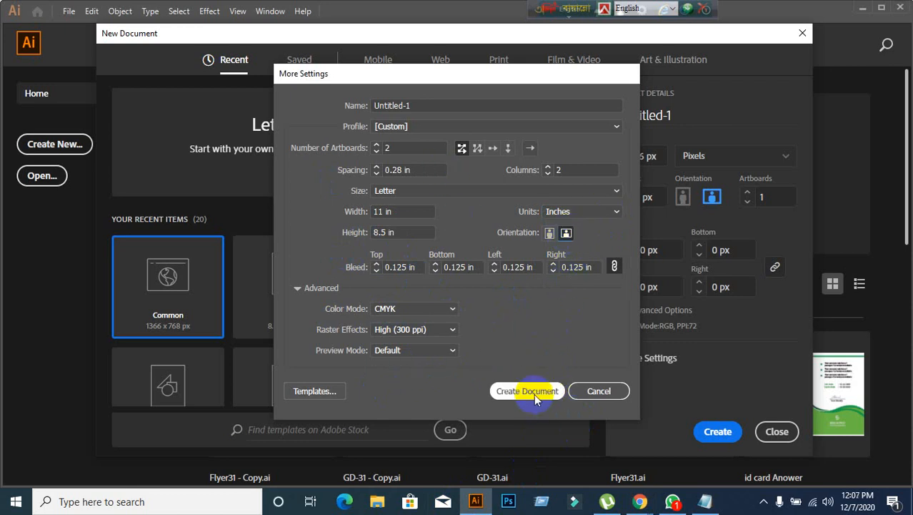
click(534, 394)
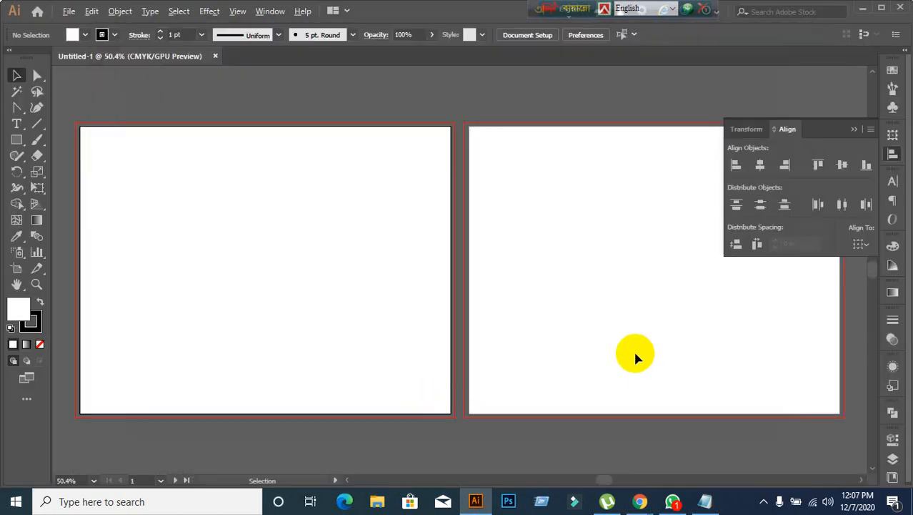
- Collapse the Align panel and look over both artboards
scroll(637, 357, down, 1)
scroll(636, 357, up, 1)
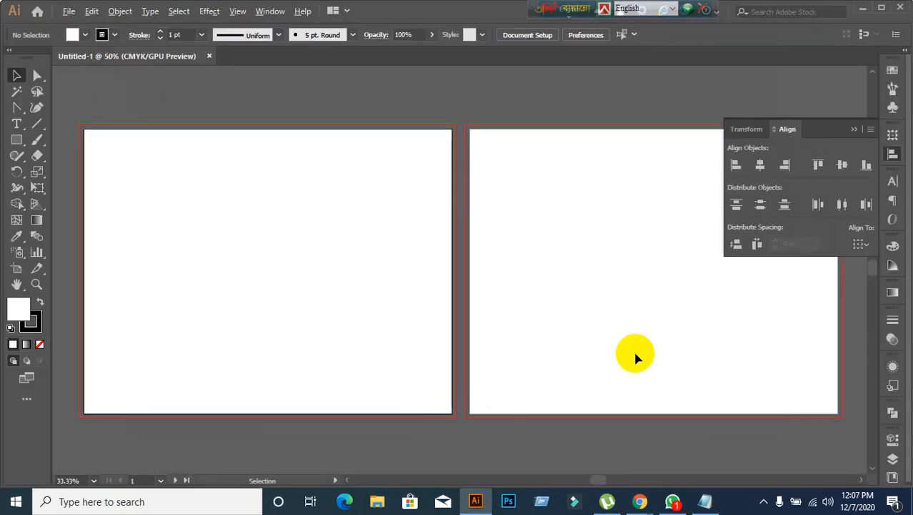
click(854, 129)
scroll(347, 305, down, 1)
scroll(301, 343, up, 1)
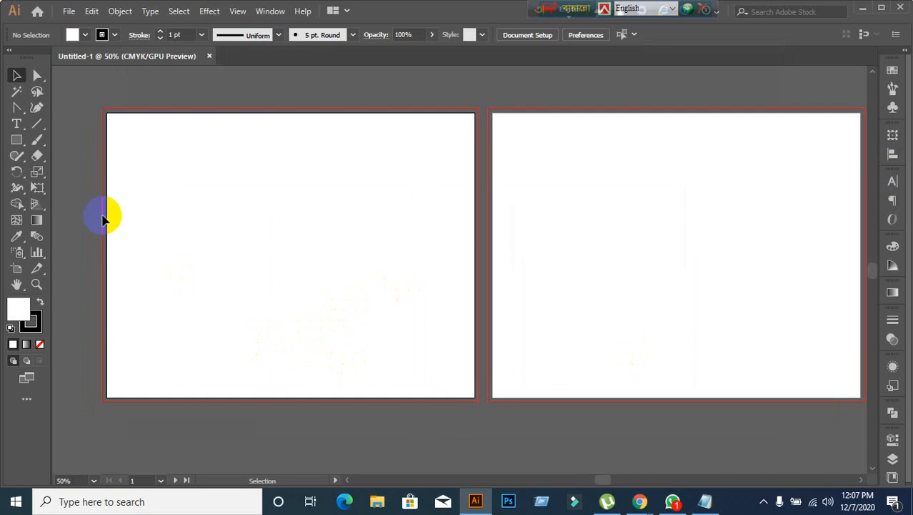
- Create an 11.69 × 8.27 in rectangle with a white fill and no stroke over the first artboard
click(32, 321)
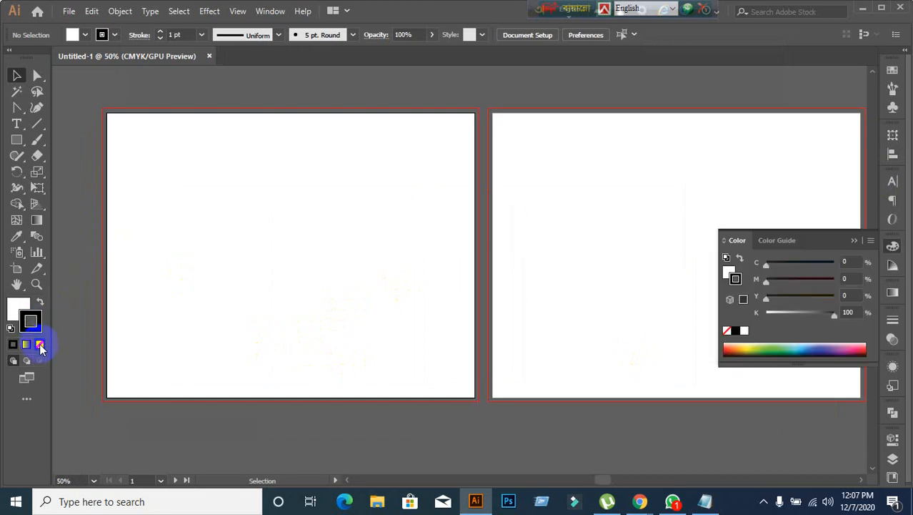
click(39, 344)
click(12, 312)
click(16, 141)
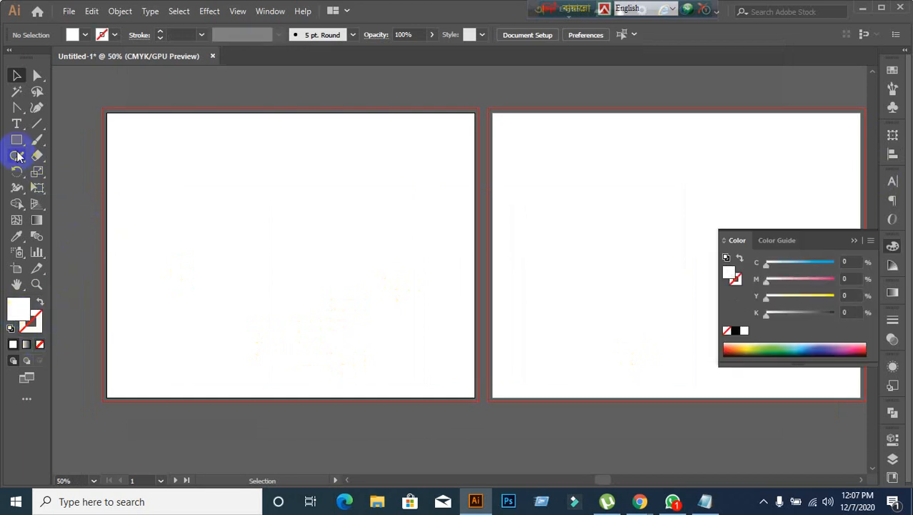
click(259, 253)
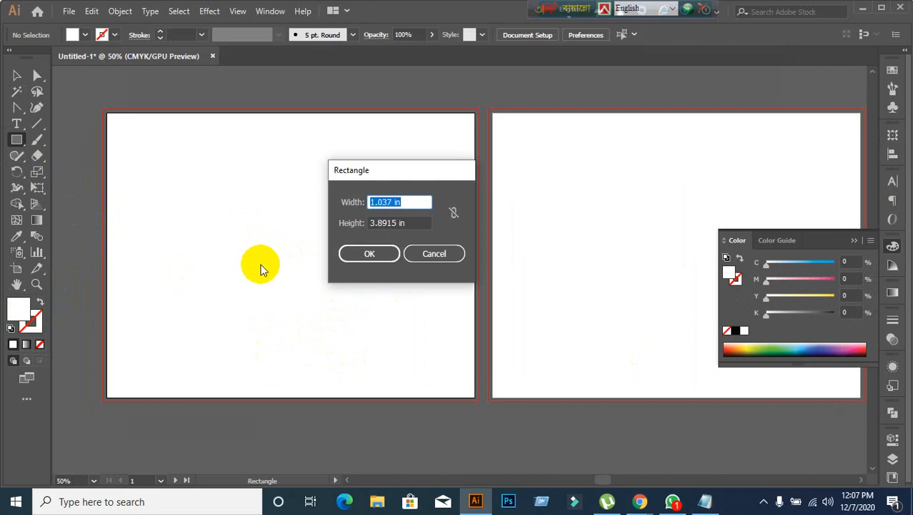
text(11.69)
key(Tab)
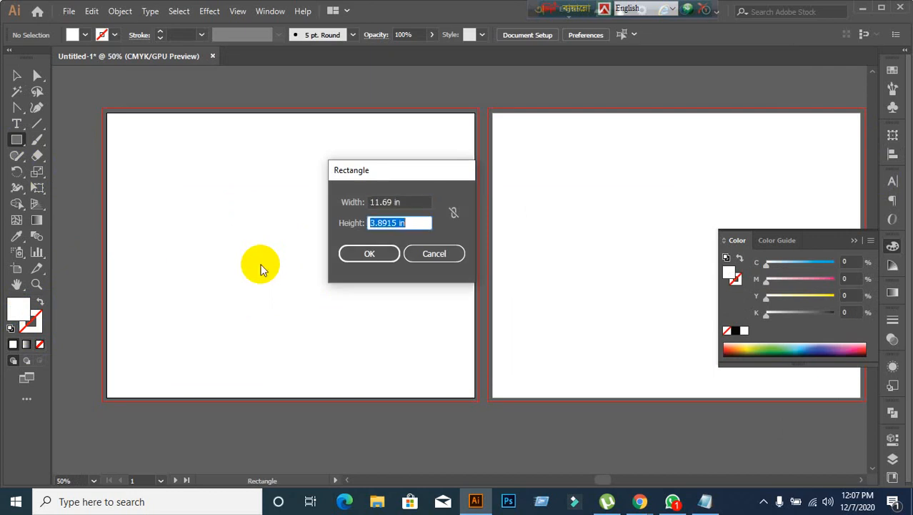
text(8.)
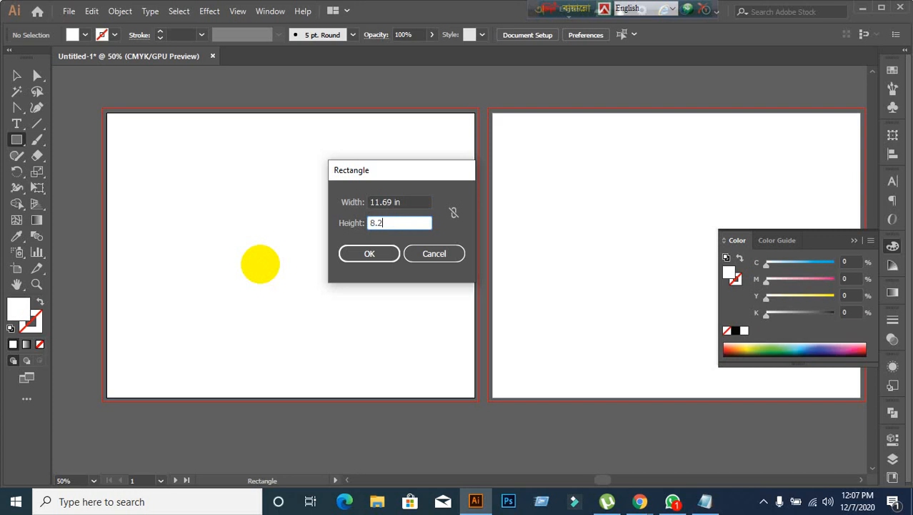
text(27)
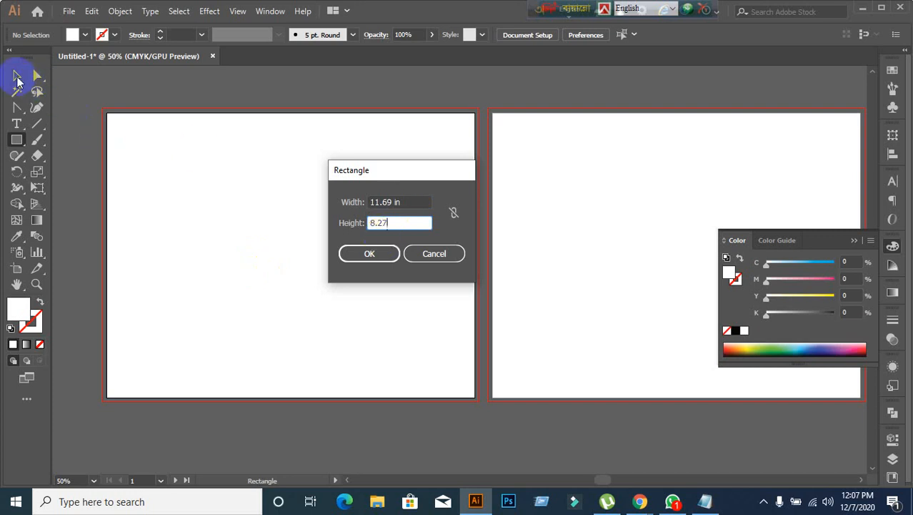
click(348, 254)
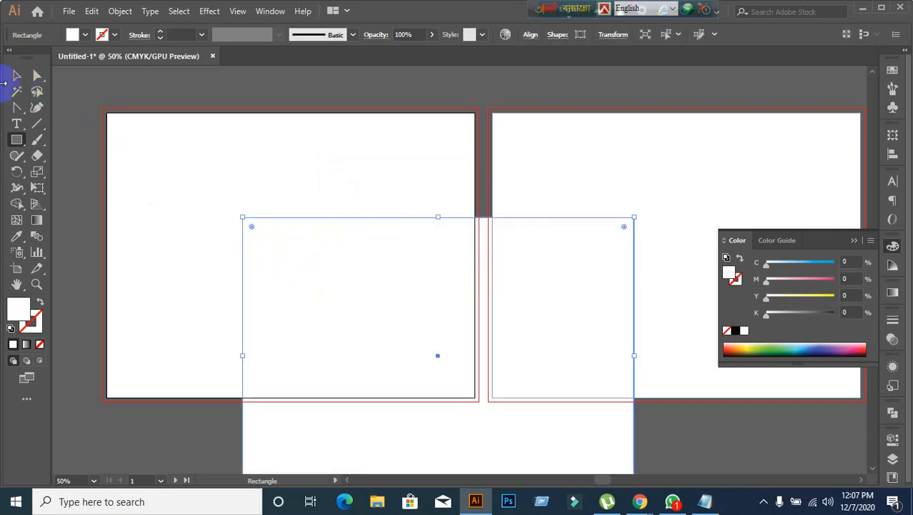
- Align the rectangle to the artboard and center it vertically and horizontally
click(17, 77)
drag(377, 306, 312, 295)
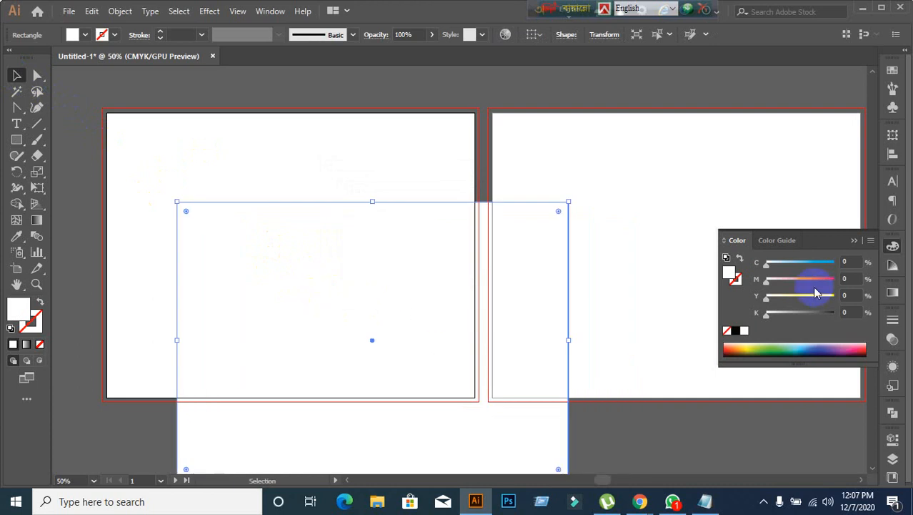
click(893, 154)
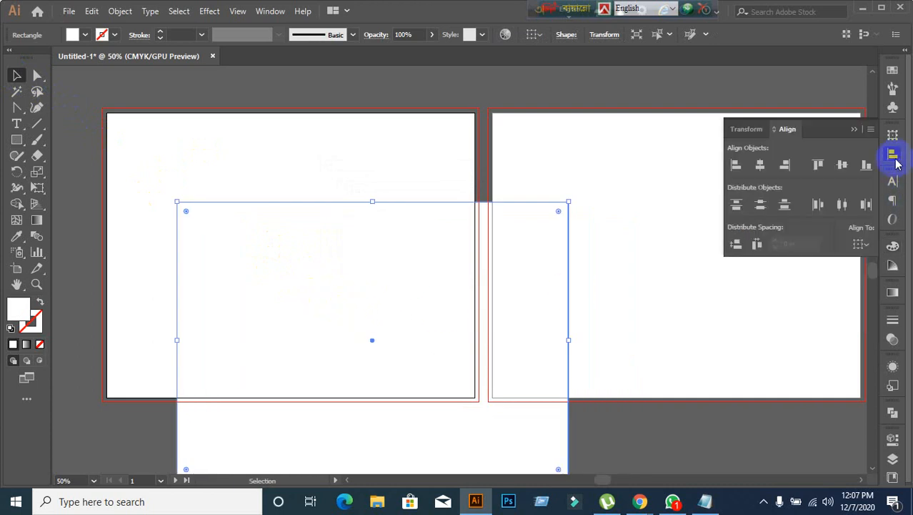
click(863, 244)
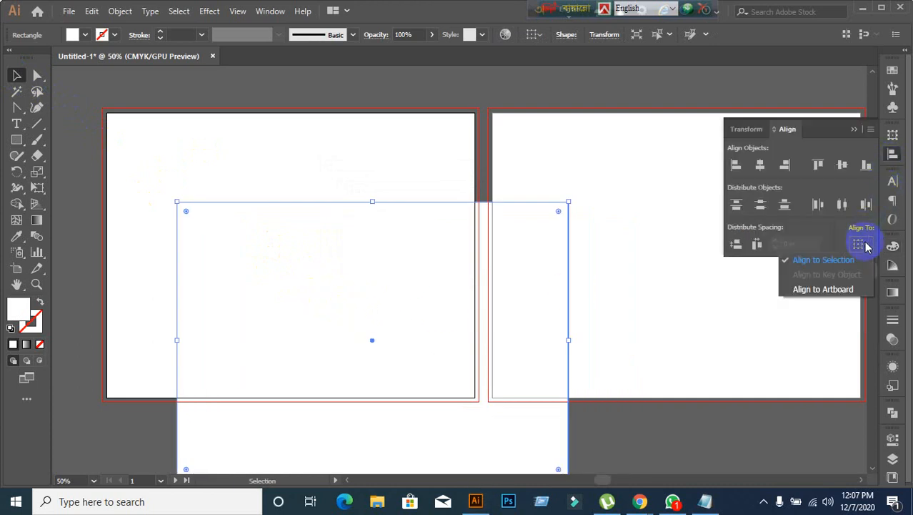
click(825, 290)
click(842, 165)
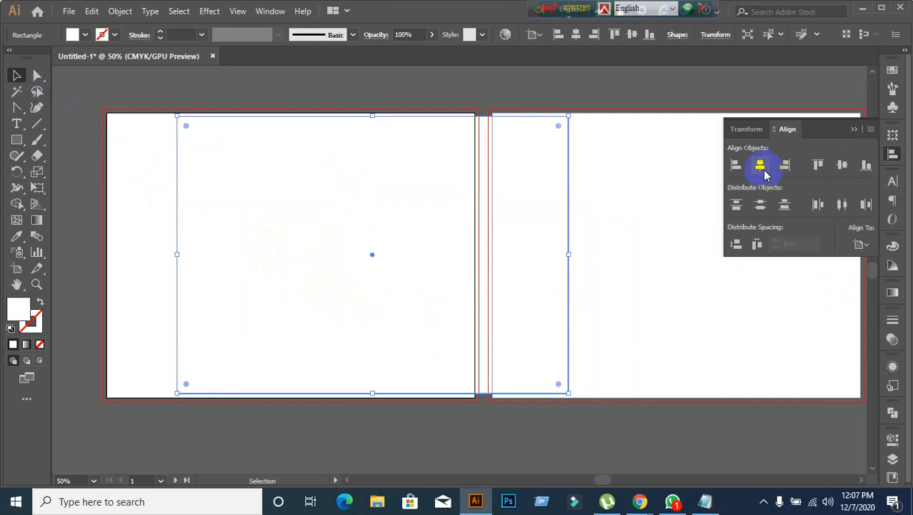
click(760, 164)
- Delete the rectangle centered on the first artboard
click(435, 441)
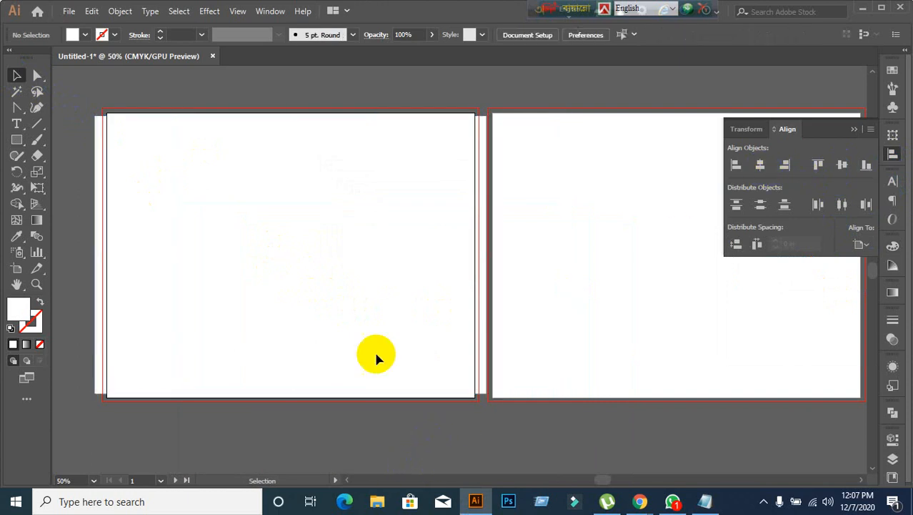
click(370, 346)
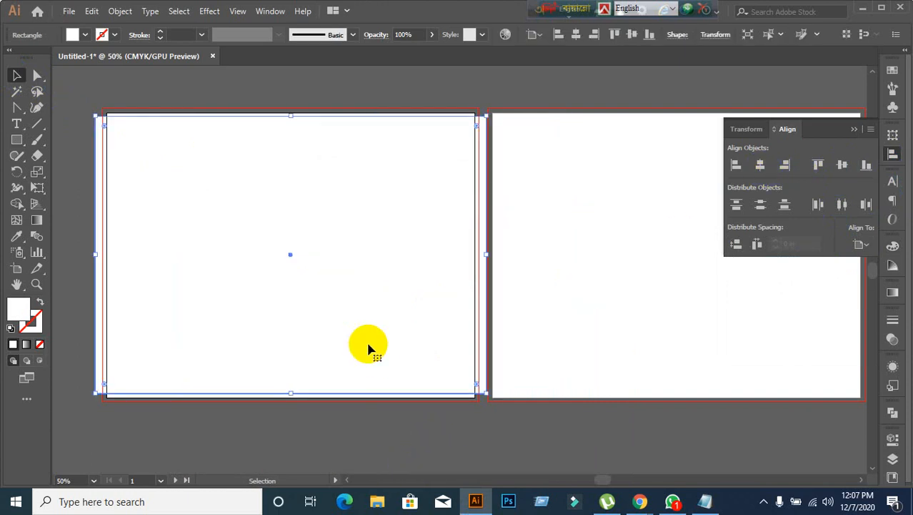
key(Delete)
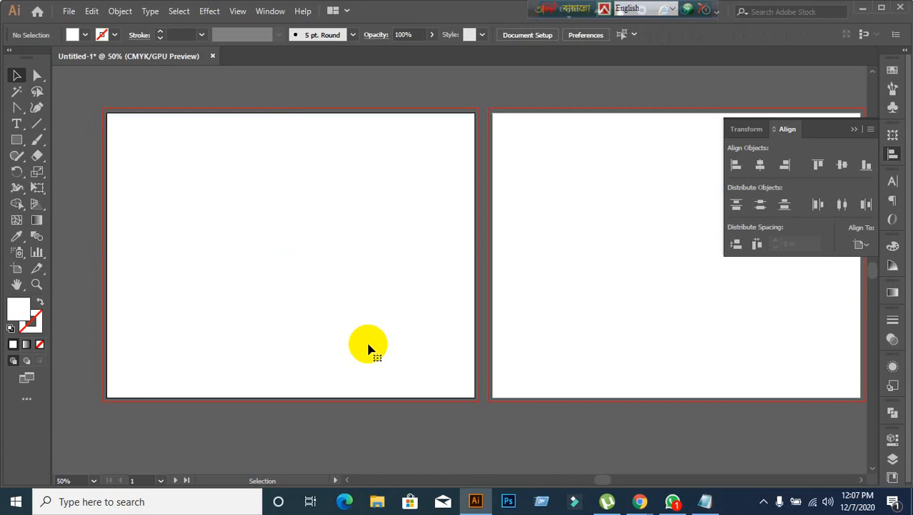
key(shift+o)
double_click(368, 348)
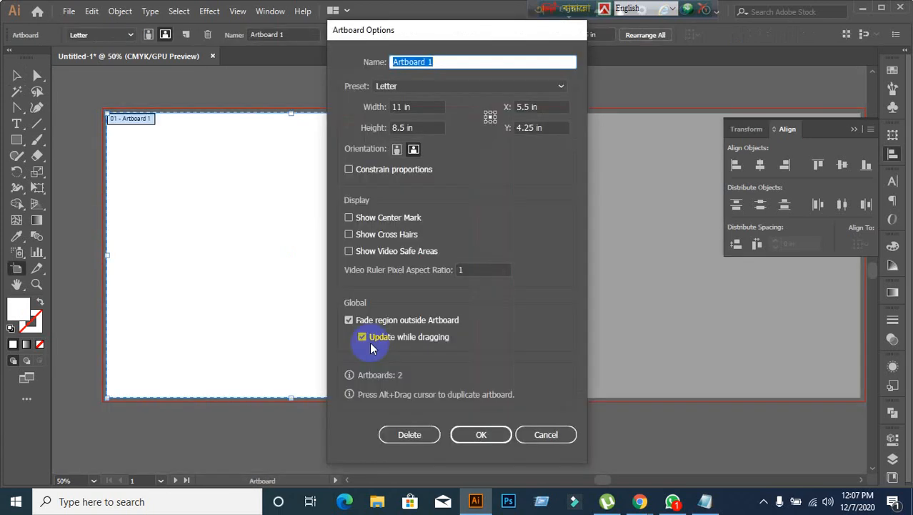
click(540, 433)
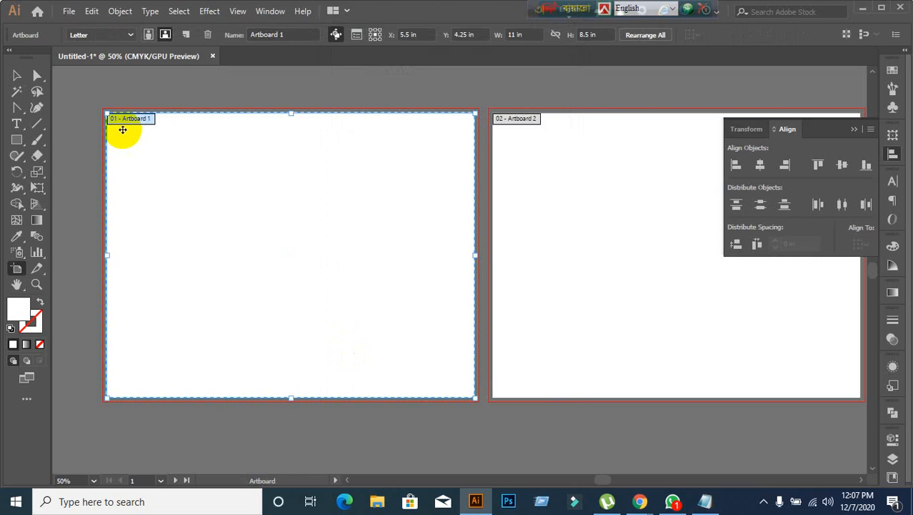
click(17, 75)
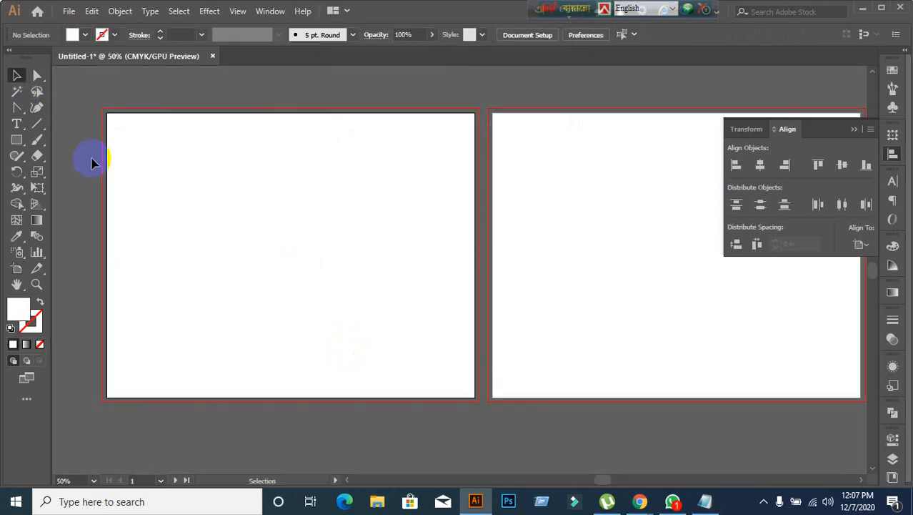
- Close the current document without saving and create an A4 landscape document in inches with two artboards and 0.125 in bleed
click(213, 57)
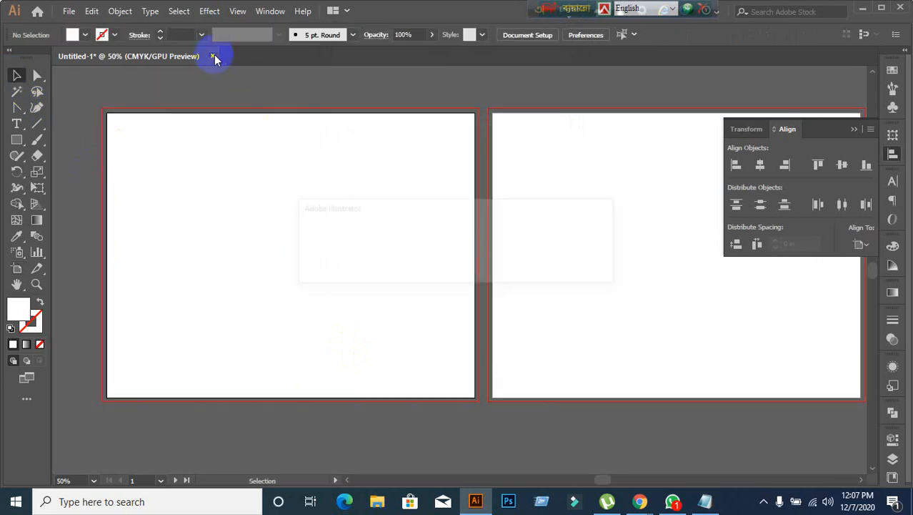
click(526, 267)
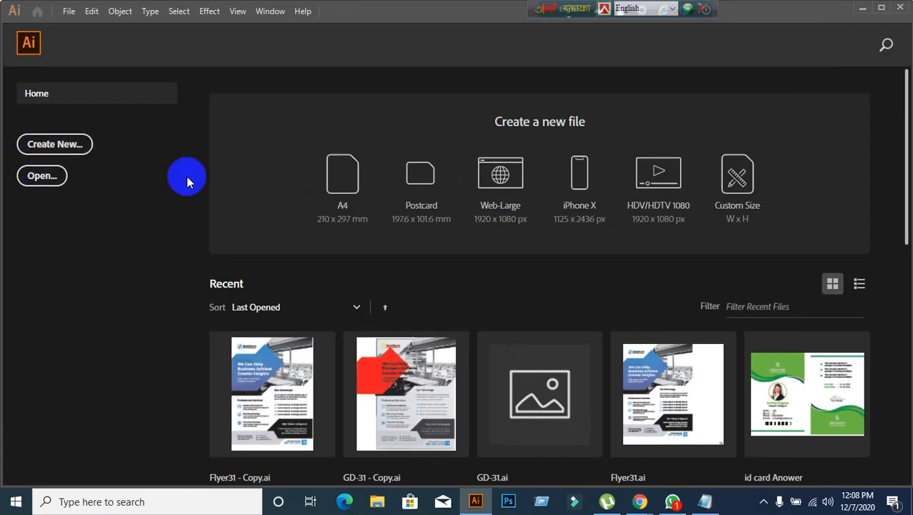
key(ctrl+n)
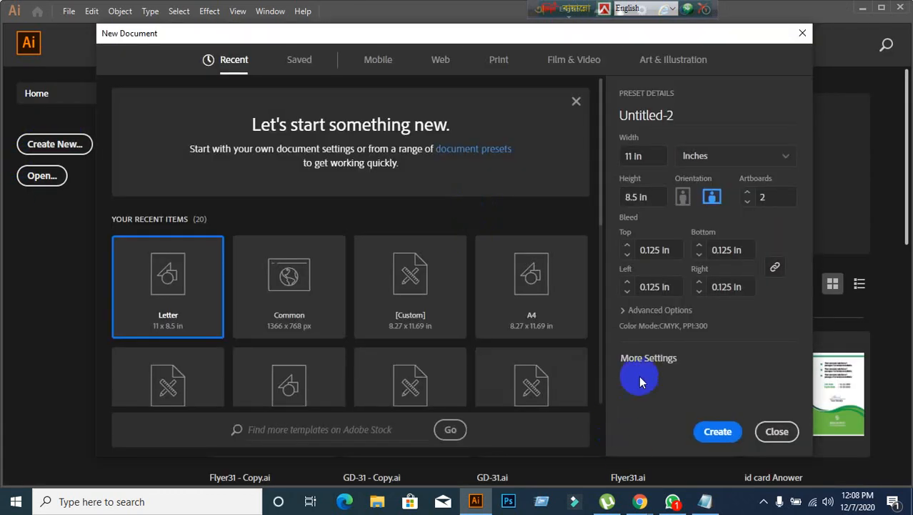
click(643, 360)
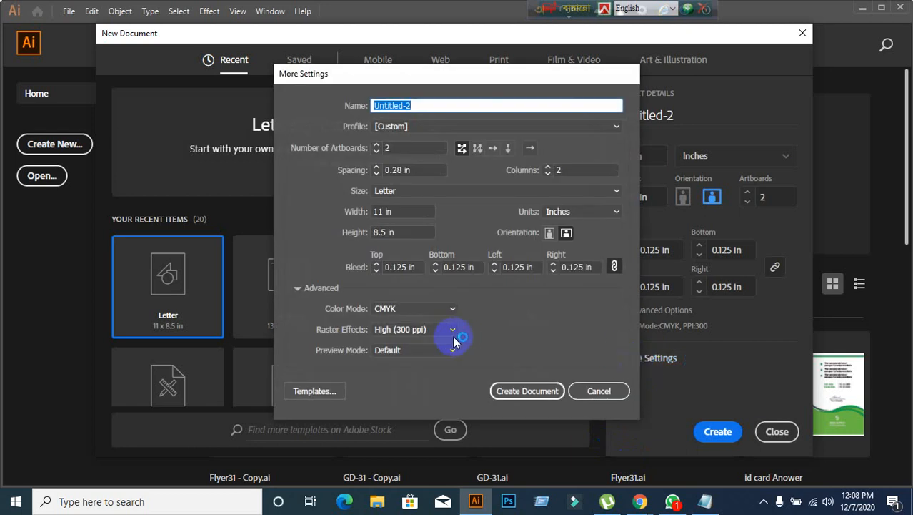
click(413, 192)
click(400, 239)
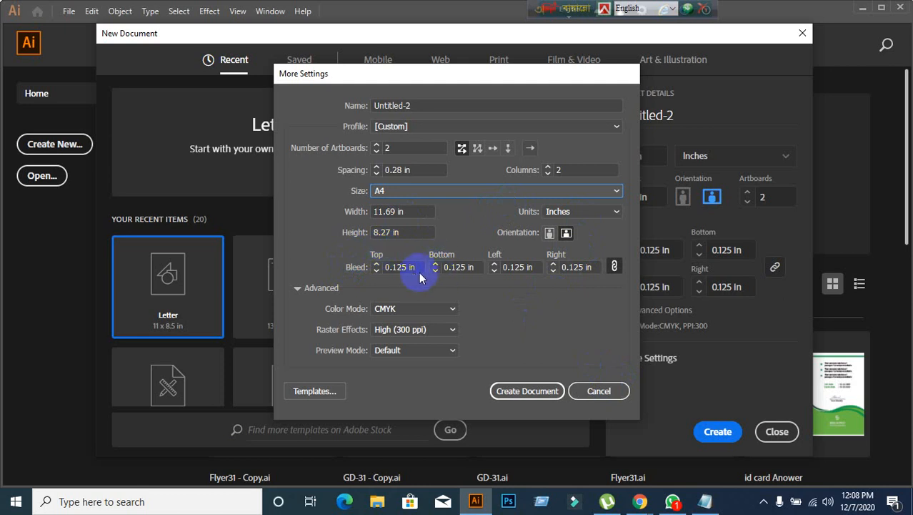
click(535, 390)
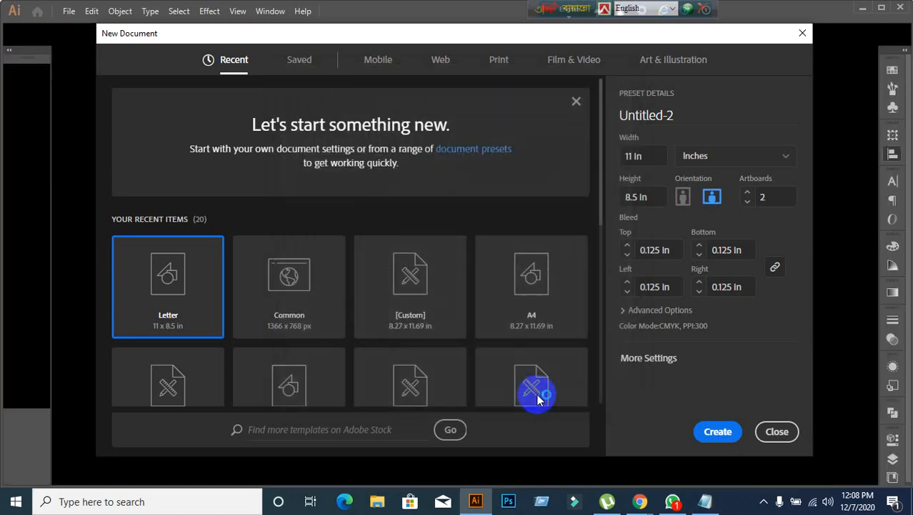
- Create an 11.69 × 8.27 in rectangle with a white fill and no stroke over the first artboard
scroll(491, 384, down, 1)
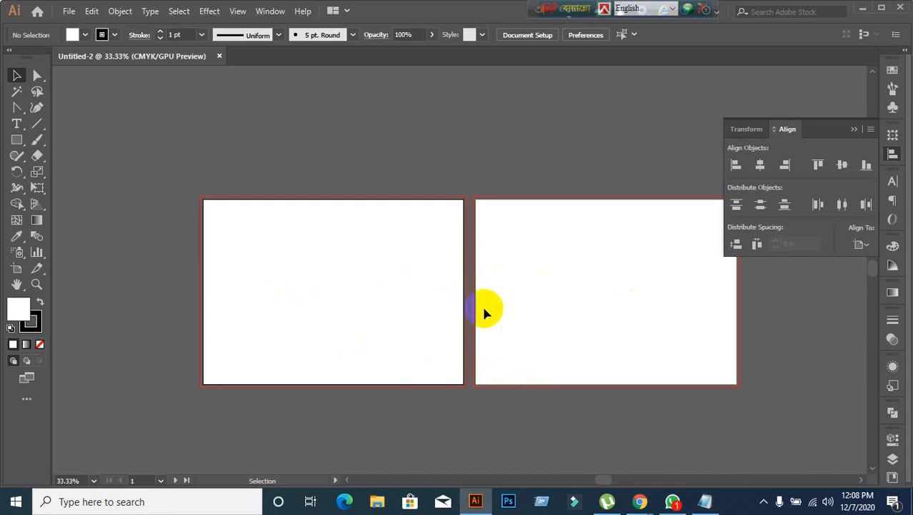
scroll(487, 300, down, 4)
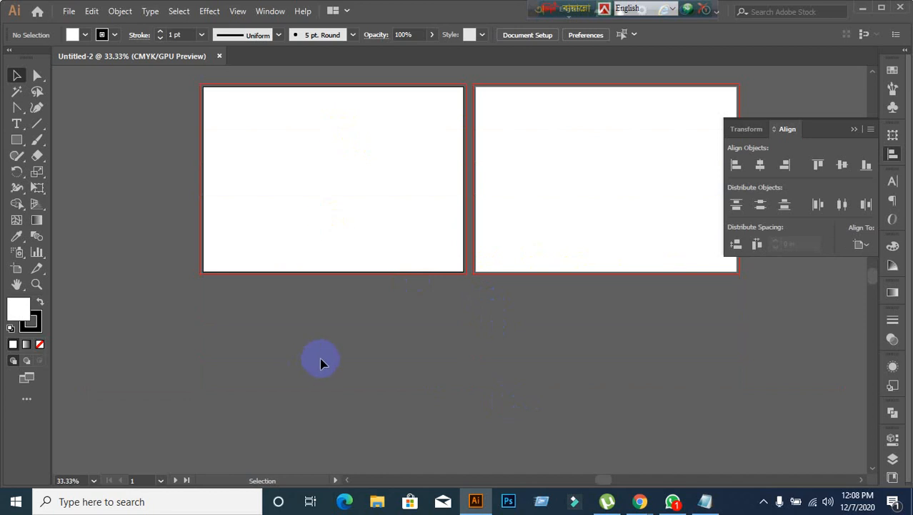
scroll(320, 363, up, 1)
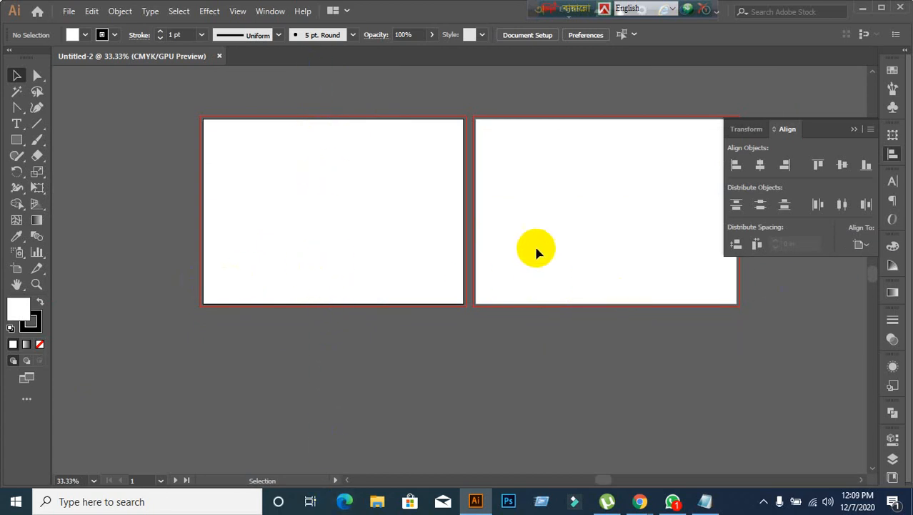
scroll(536, 245, up, 1)
scroll(539, 247, down, 1)
click(30, 322)
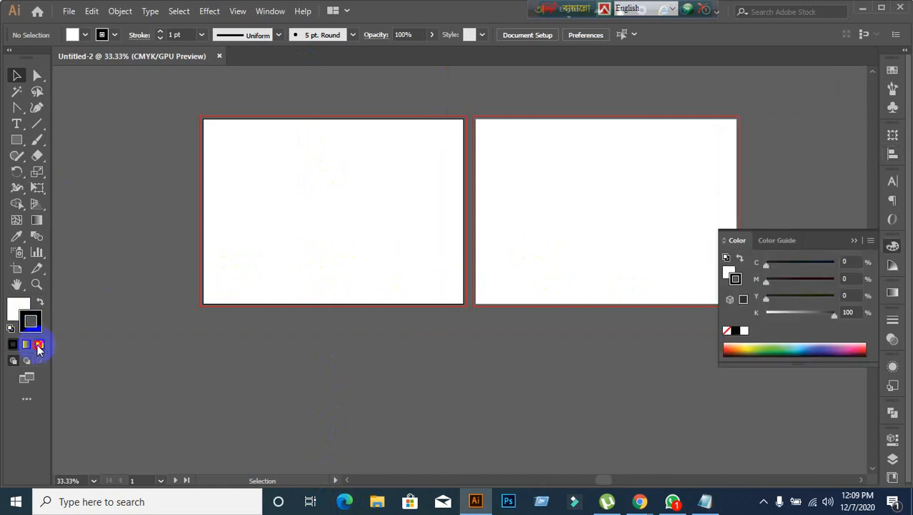
click(40, 344)
click(19, 307)
click(17, 140)
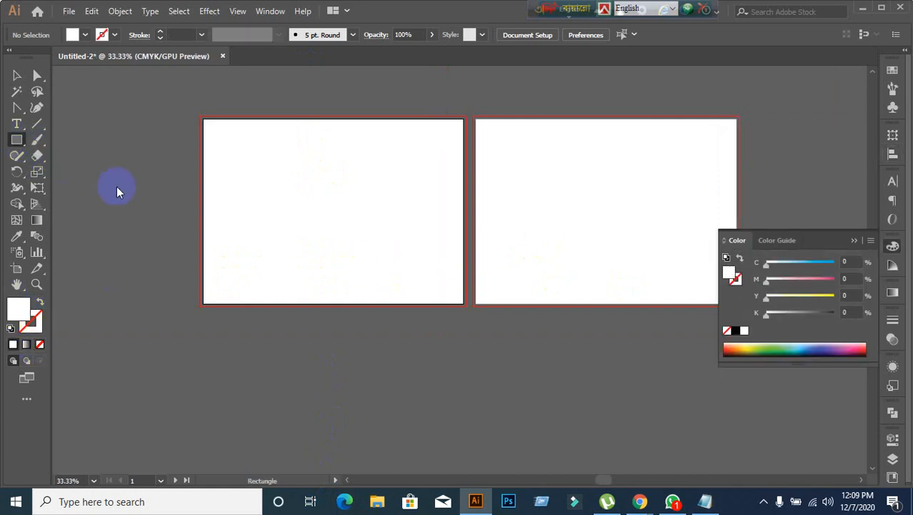
click(240, 207)
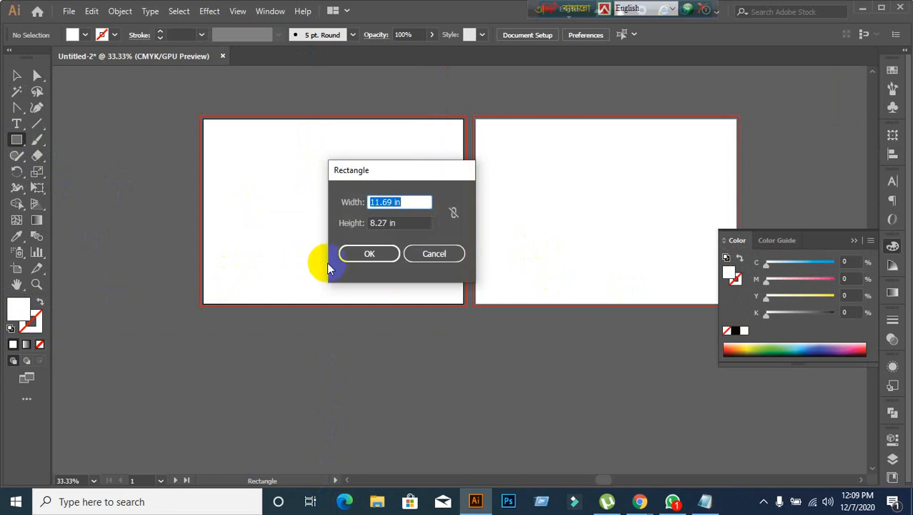
click(354, 253)
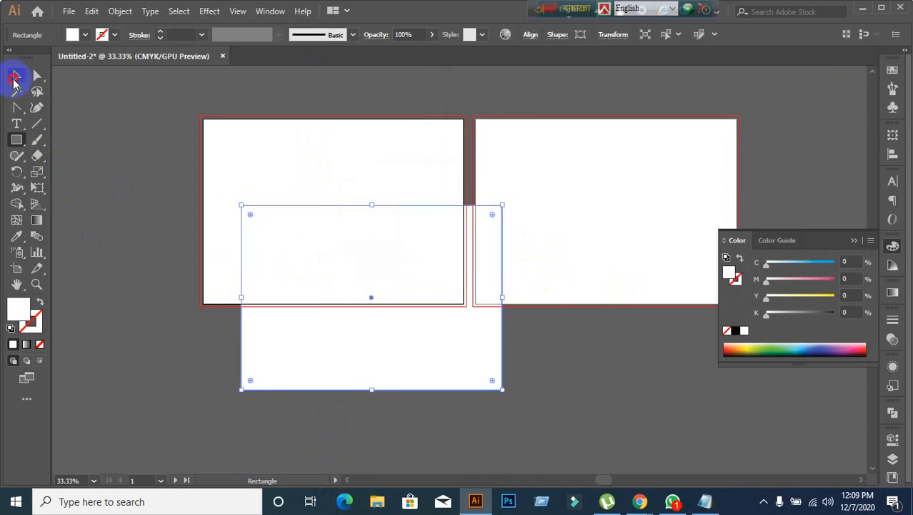
- Align the new rectangle to the artboard, centering it vertically and horizontally
click(14, 78)
click(893, 153)
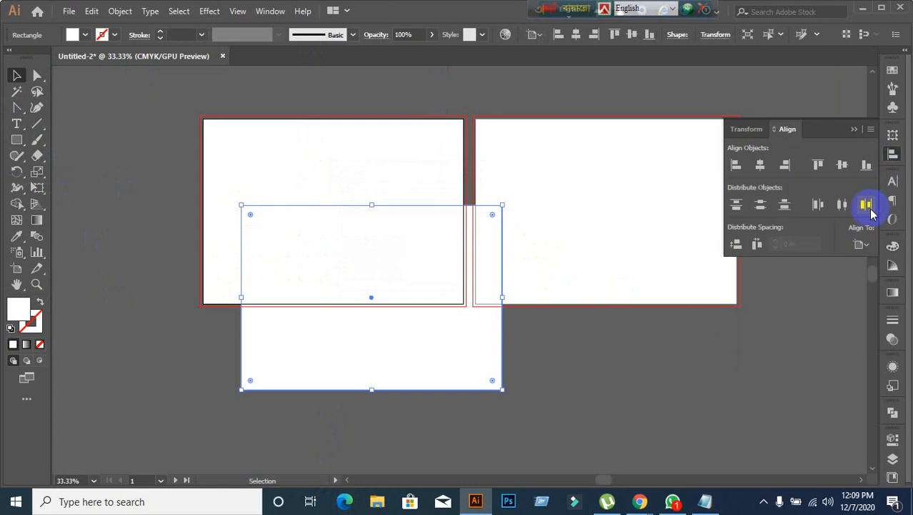
click(861, 245)
click(852, 285)
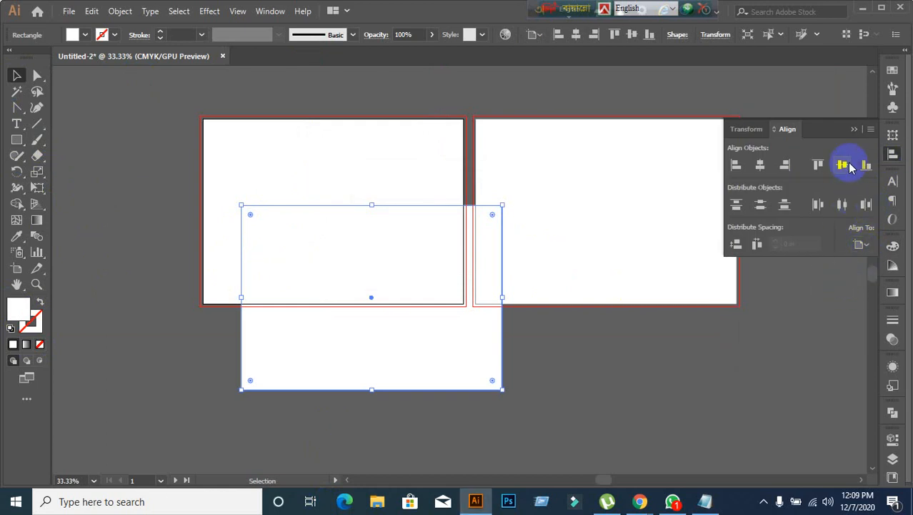
click(844, 165)
click(760, 166)
click(331, 361)
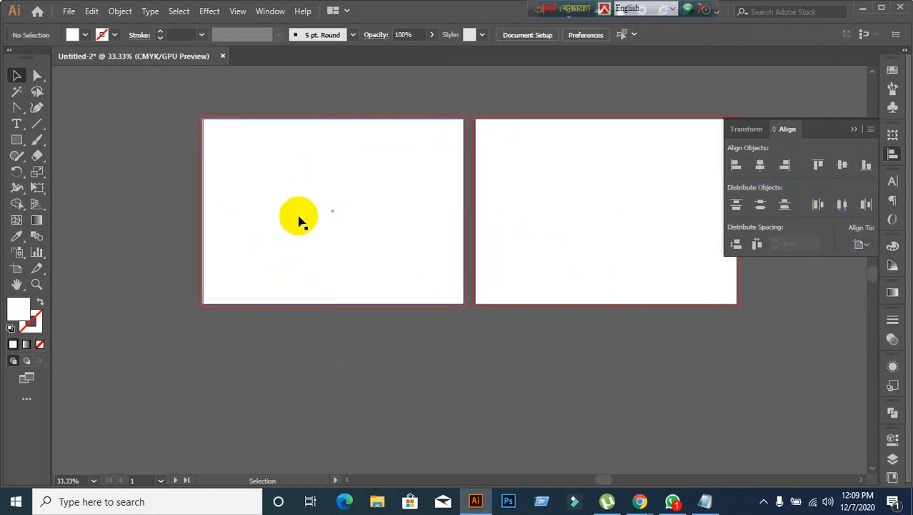
- Offset the centered rectangle's path outward by 0.125 in to cover the bleed of the first artboard
scroll(299, 220, up, 1)
click(312, 245)
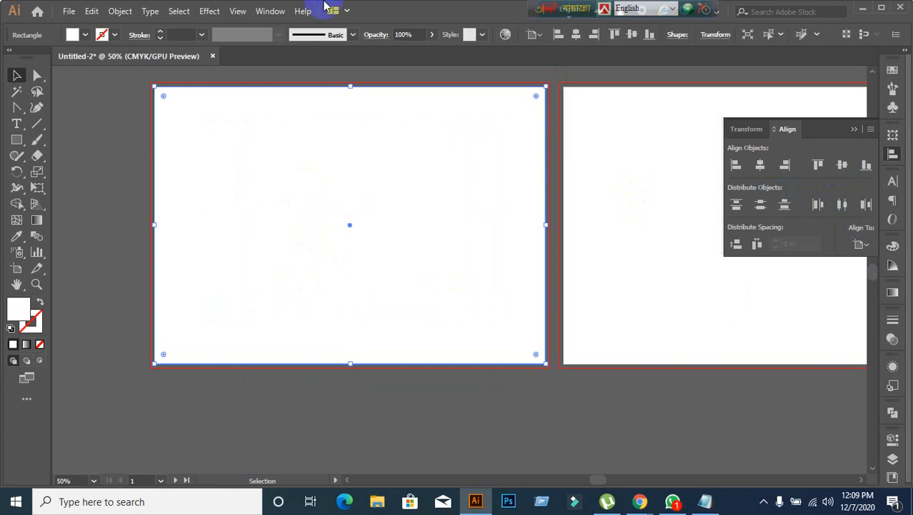
click(127, 11)
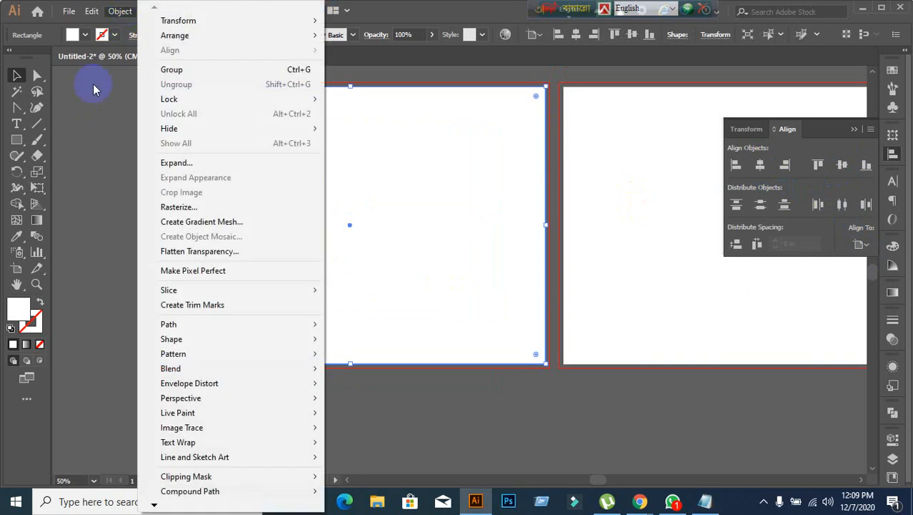
mouse_move(180, 326)
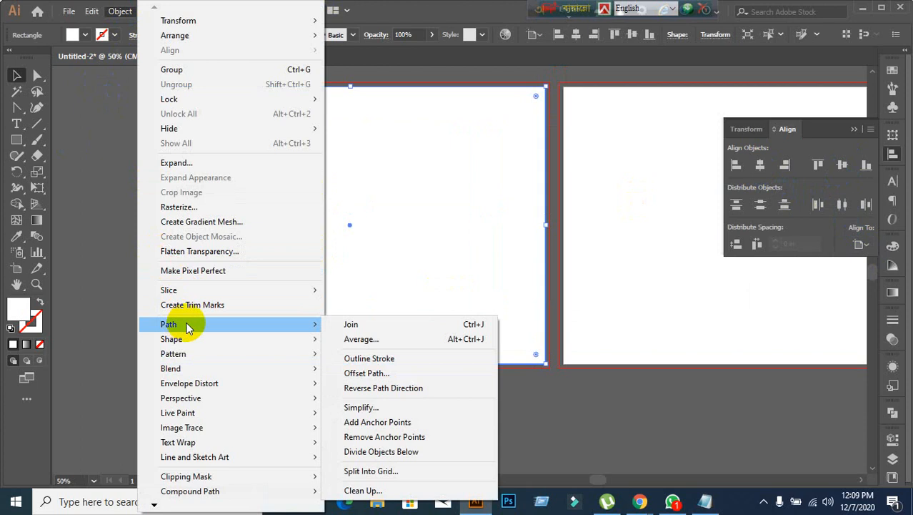
click(377, 383)
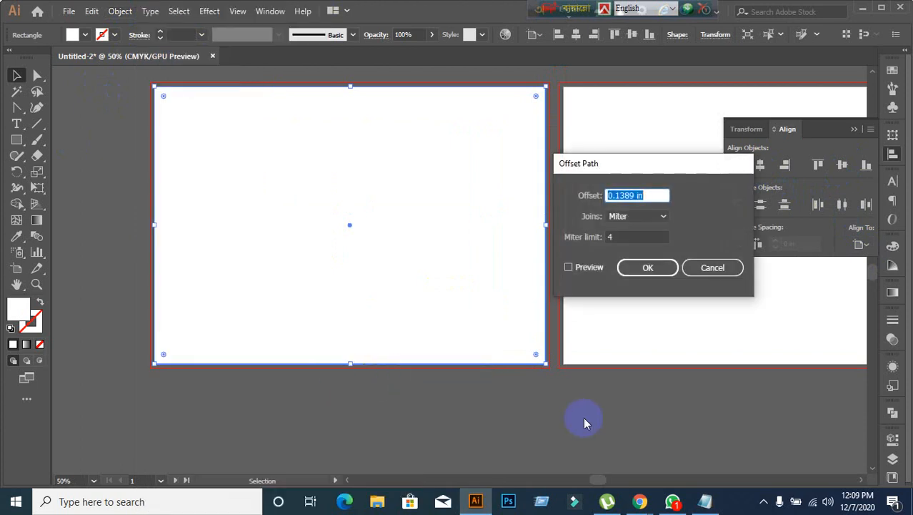
click(569, 271)
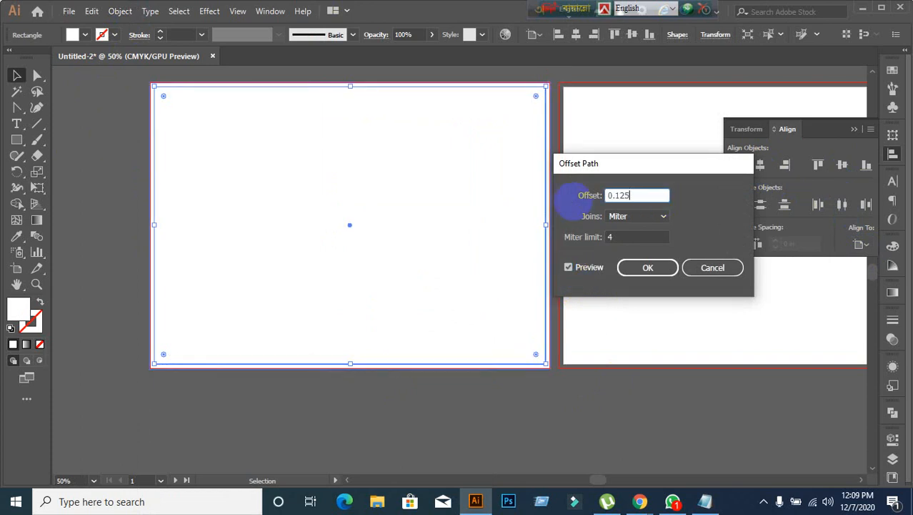
click(643, 268)
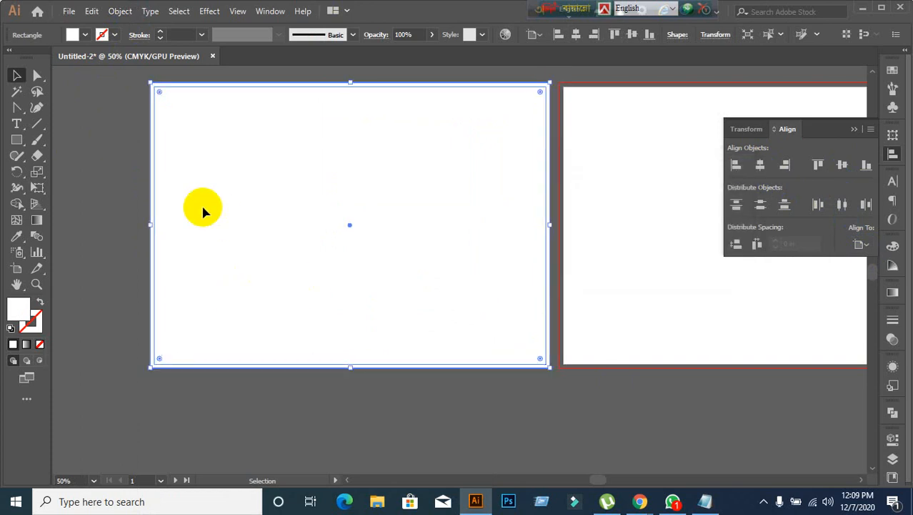
click(135, 115)
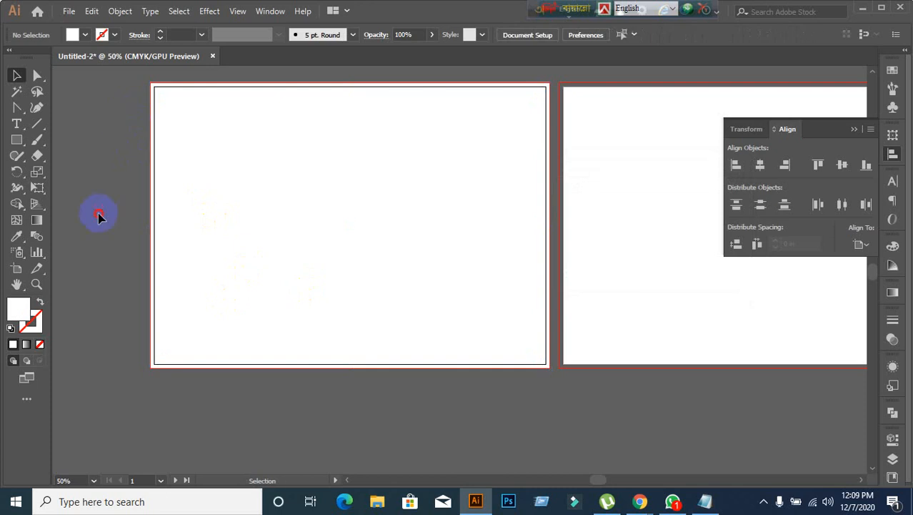
click(312, 265)
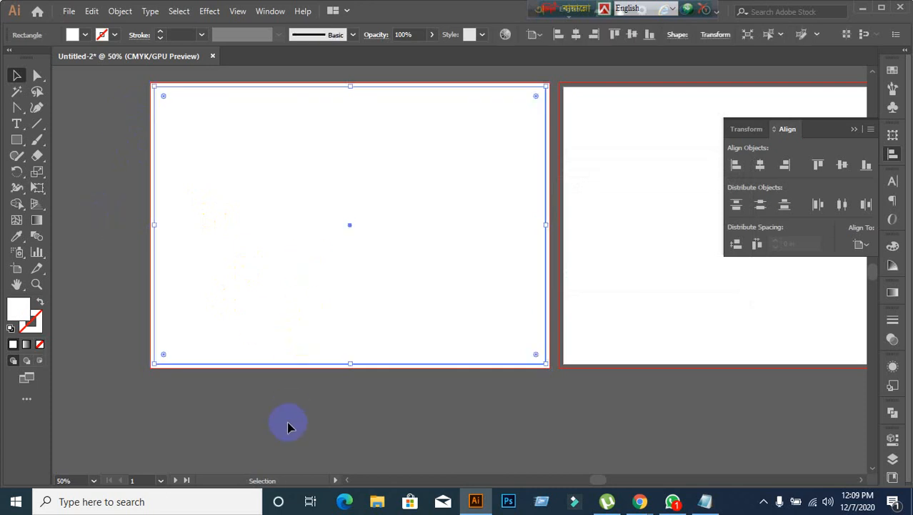
click(118, 13)
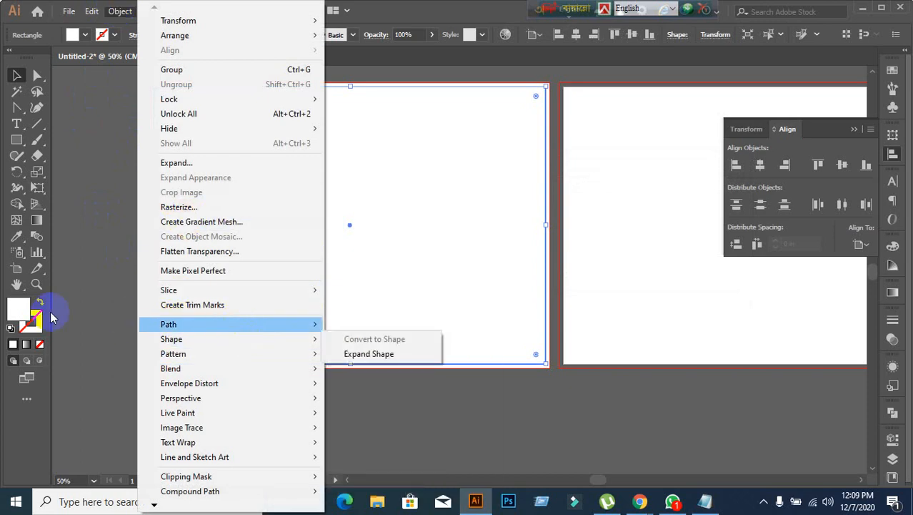
click(109, 293)
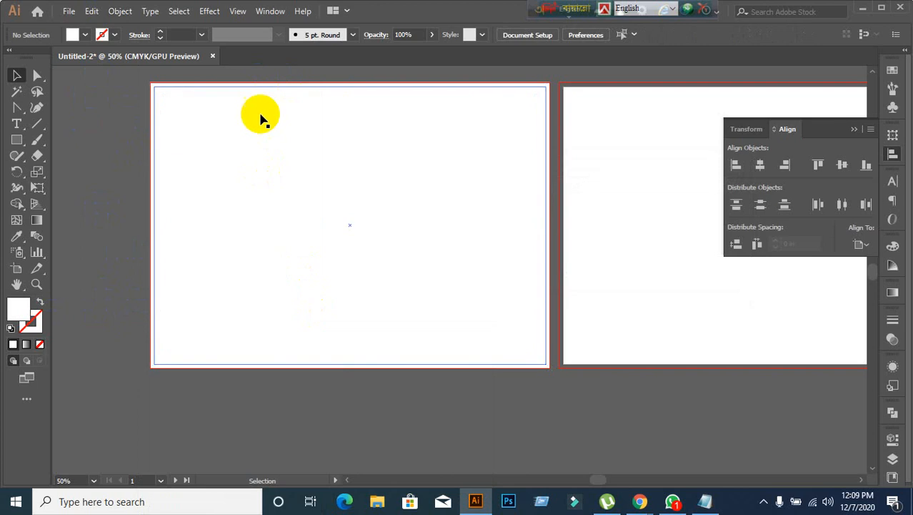
click(285, 194)
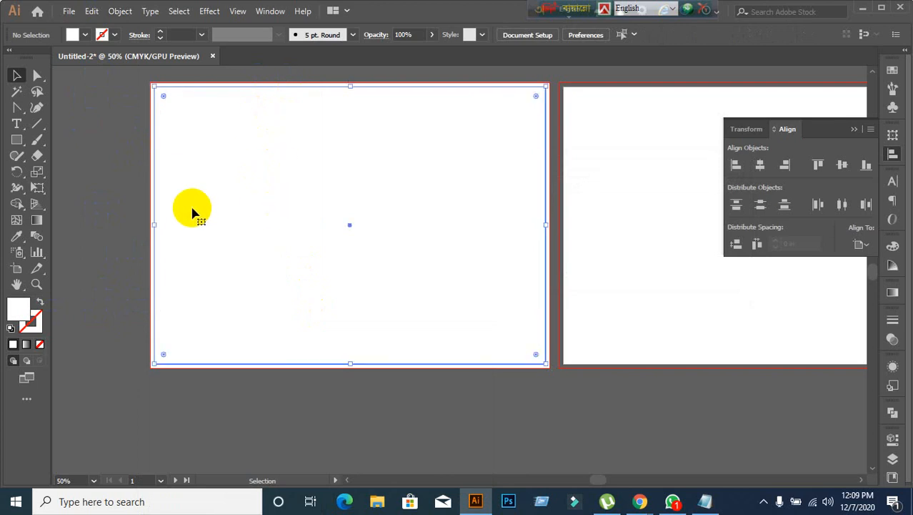
click(116, 239)
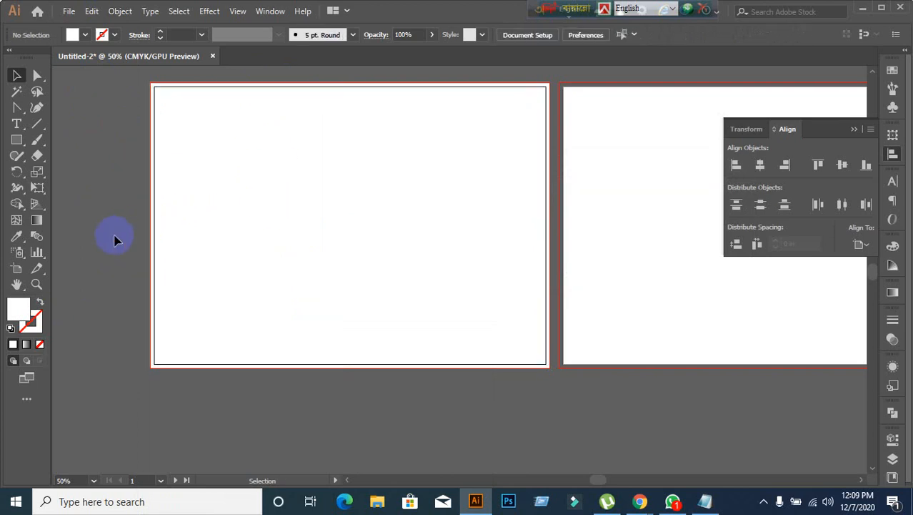
key(ctrl+a)
click(116, 238)
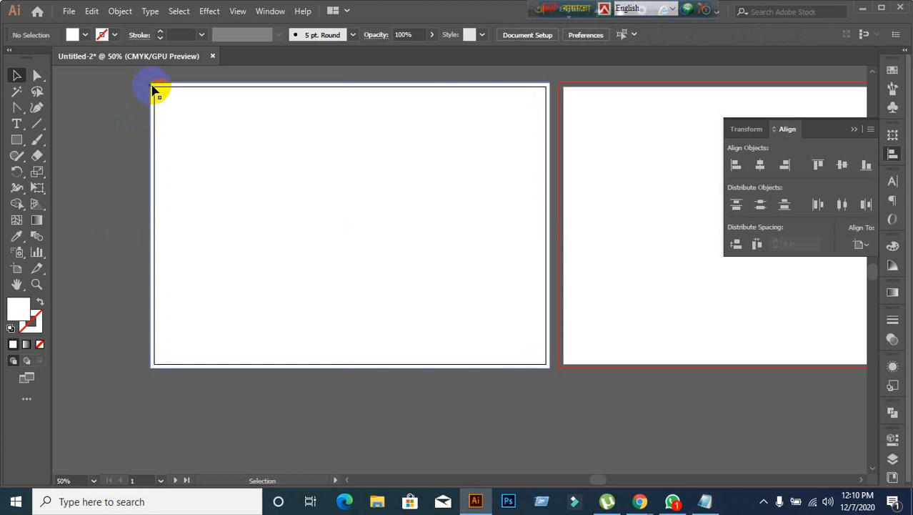
- Try moving the outer bleed rectangle down off the first artboard and undo the move
drag(152, 86, 163, 276)
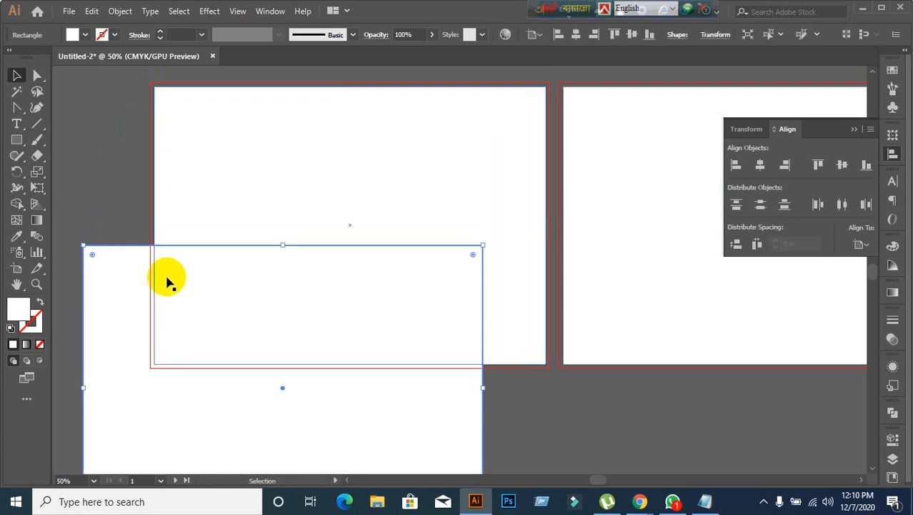
key(ctrl+z)
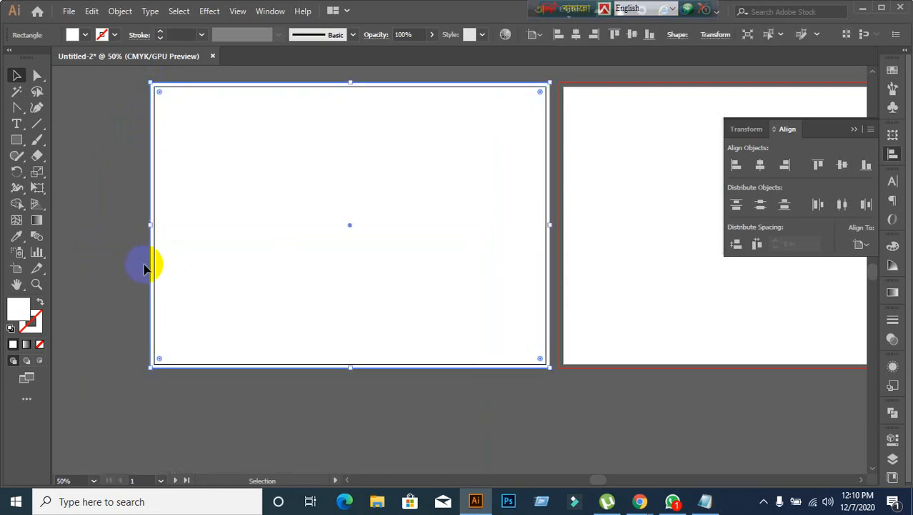
click(144, 268)
- Split the inner 11.69 × 8.27 in rectangle on the first artboard into two equal columns with Split Into Grid
click(347, 237)
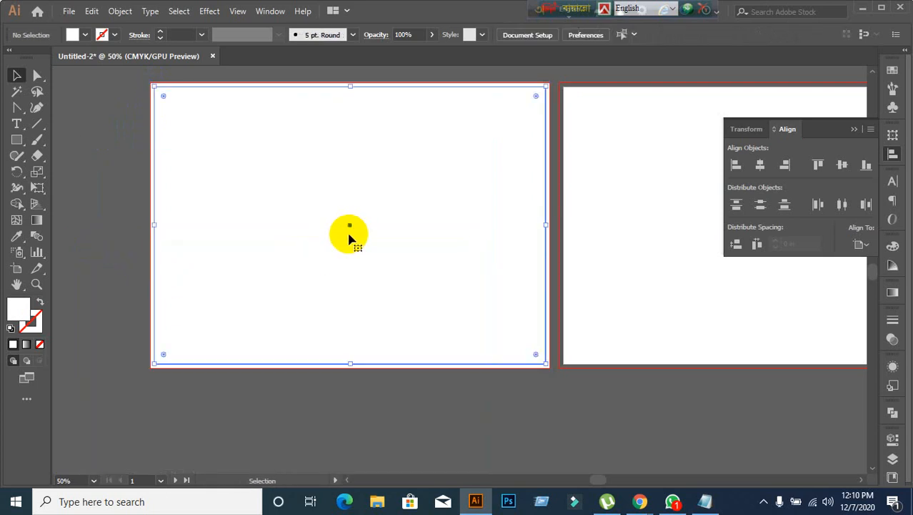
click(120, 13)
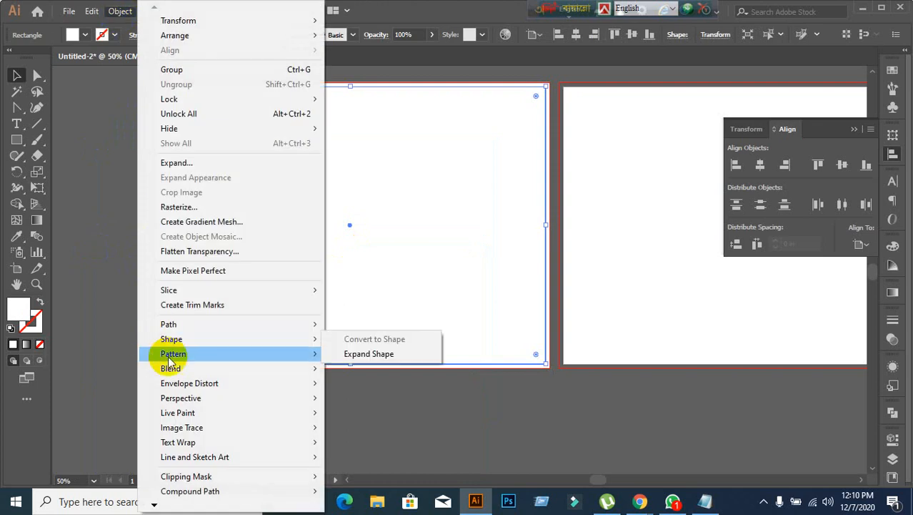
mouse_move(175, 326)
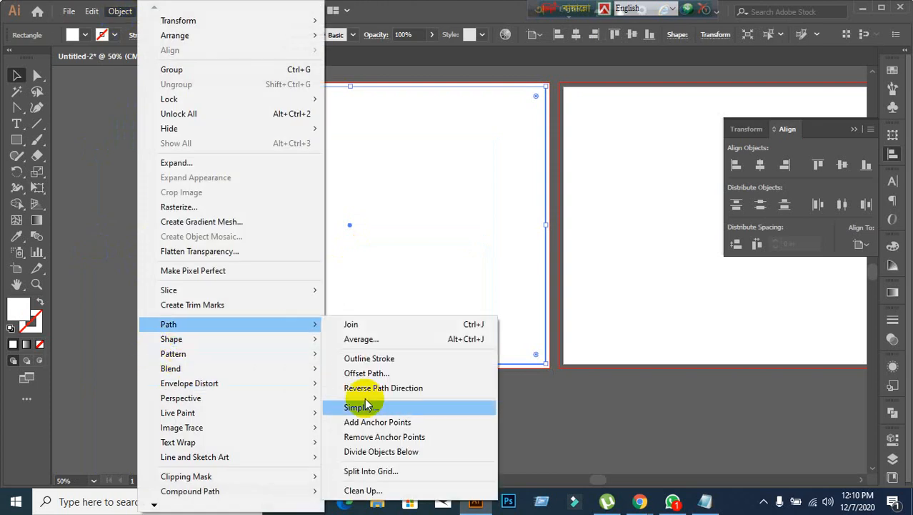
click(376, 469)
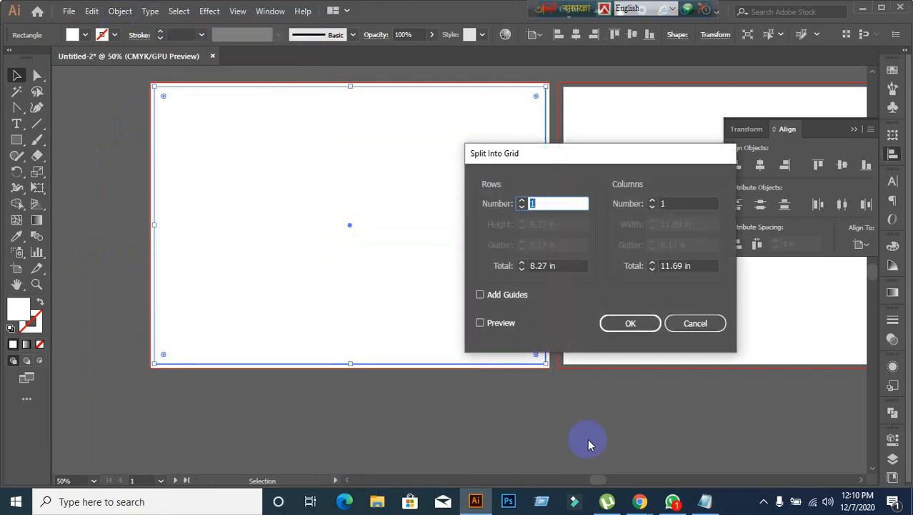
click(481, 324)
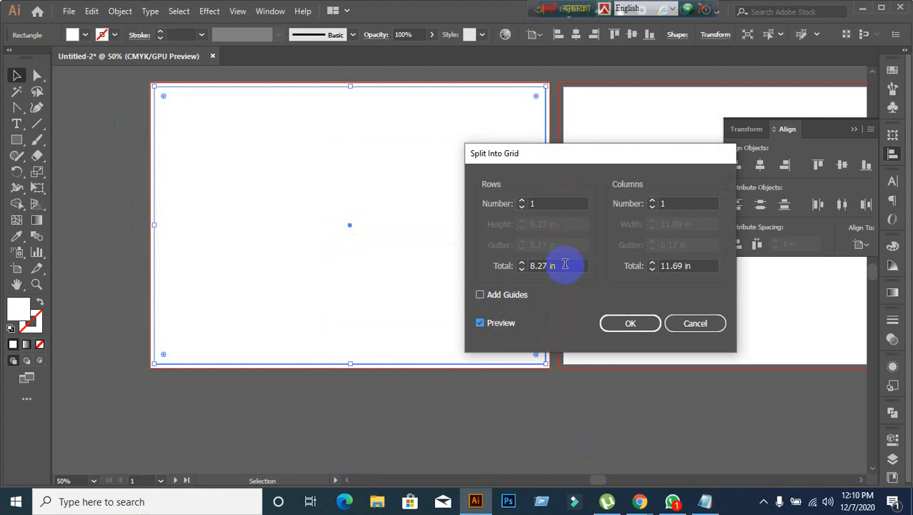
click(676, 203)
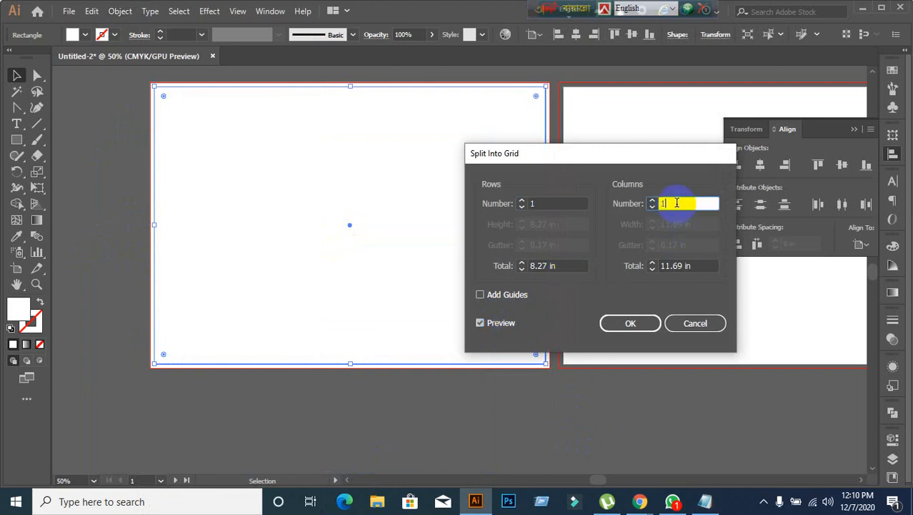
key(Up)
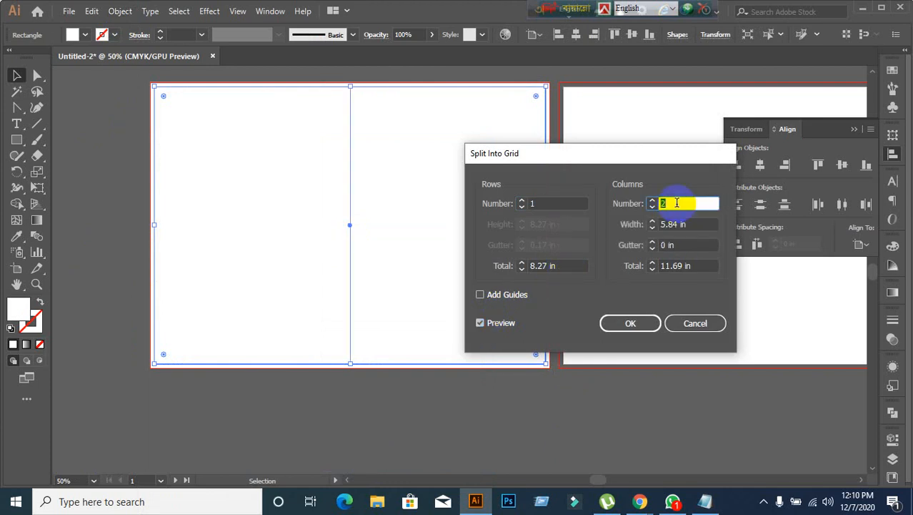
click(630, 322)
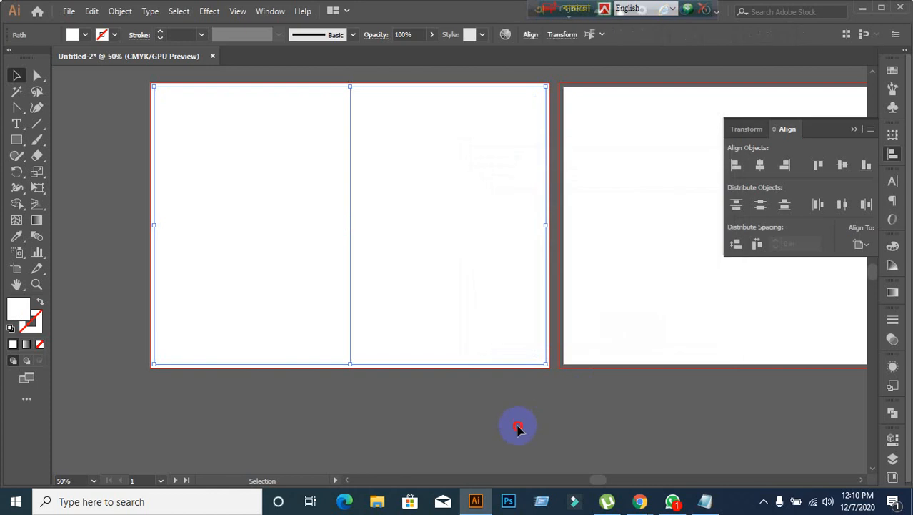
click(518, 427)
drag(122, 91, 493, 316)
click(411, 432)
drag(125, 105, 448, 301)
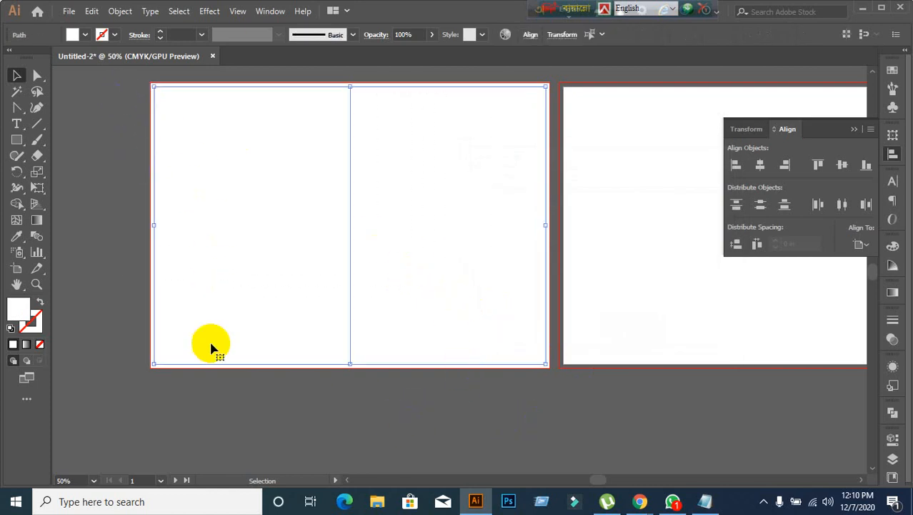
click(121, 11)
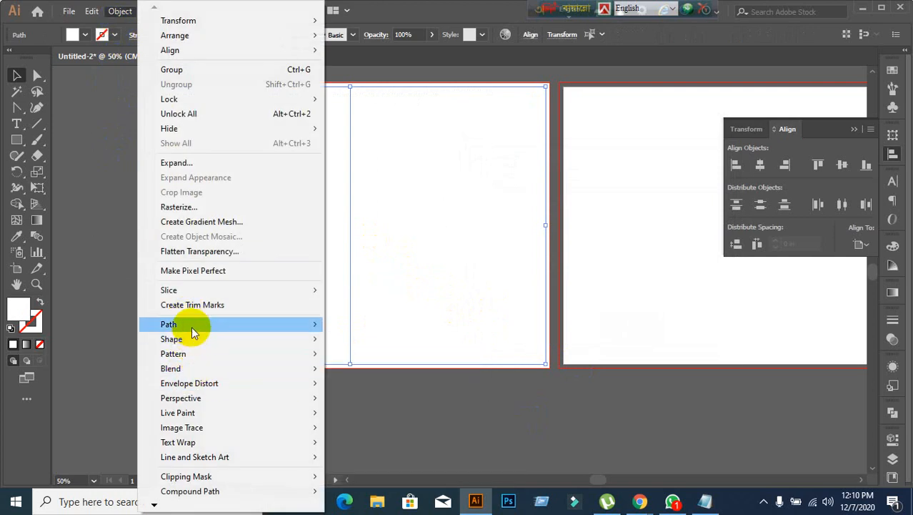
mouse_move(191, 325)
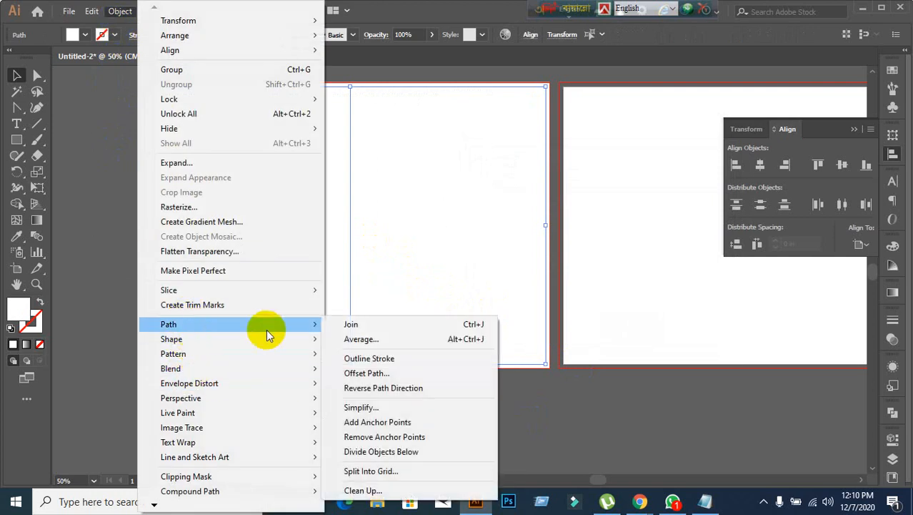
click(370, 472)
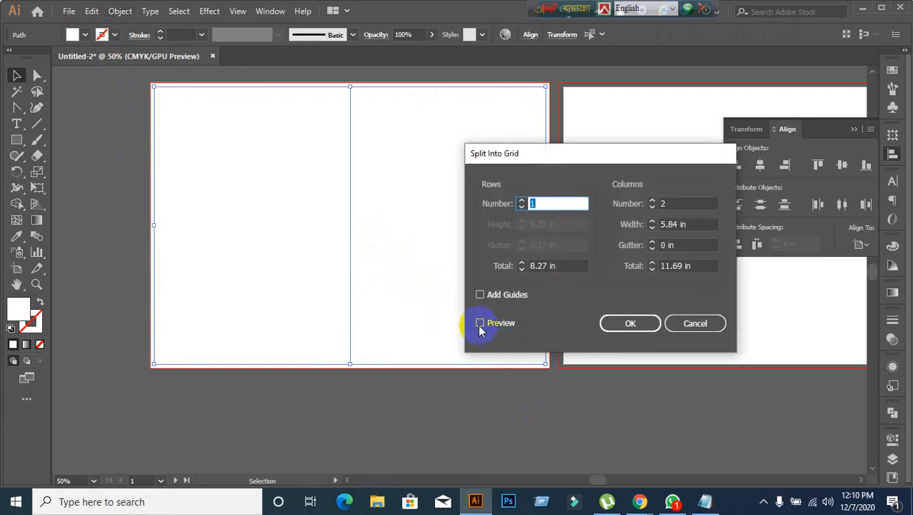
click(486, 325)
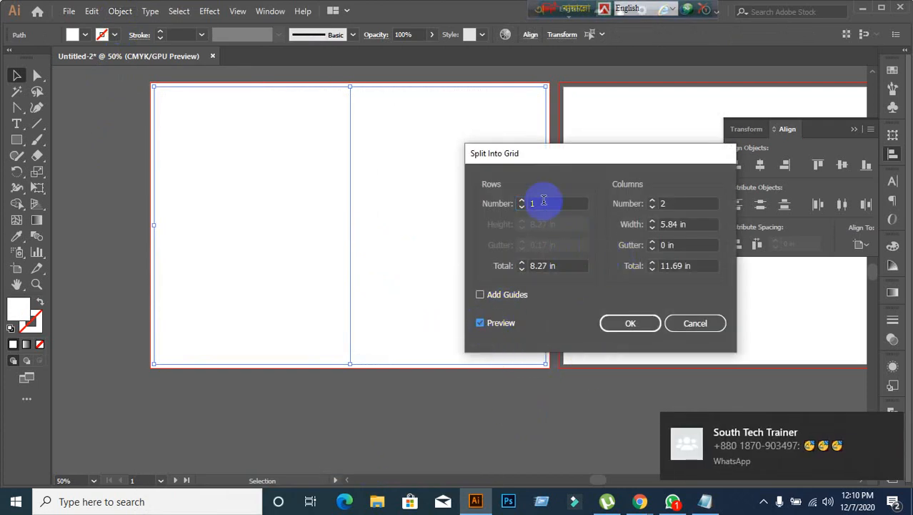
double_click(543, 200)
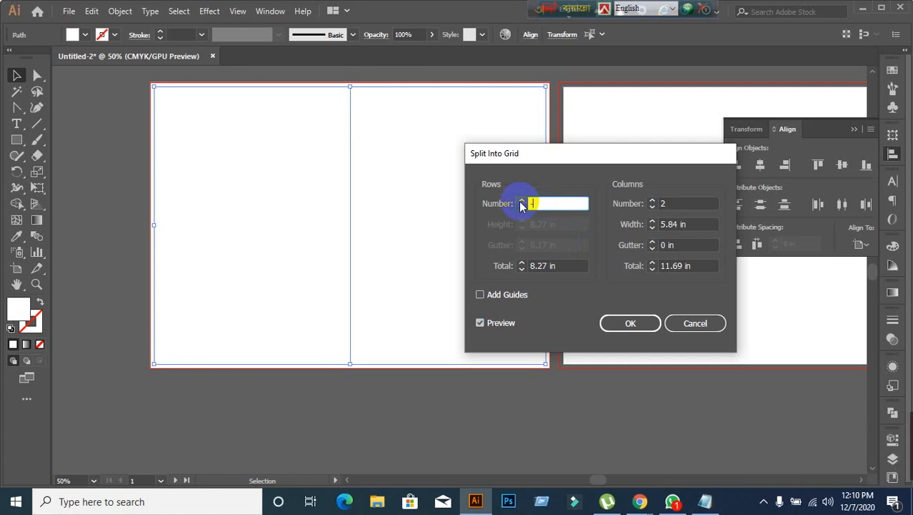
text(-.25)
click(618, 323)
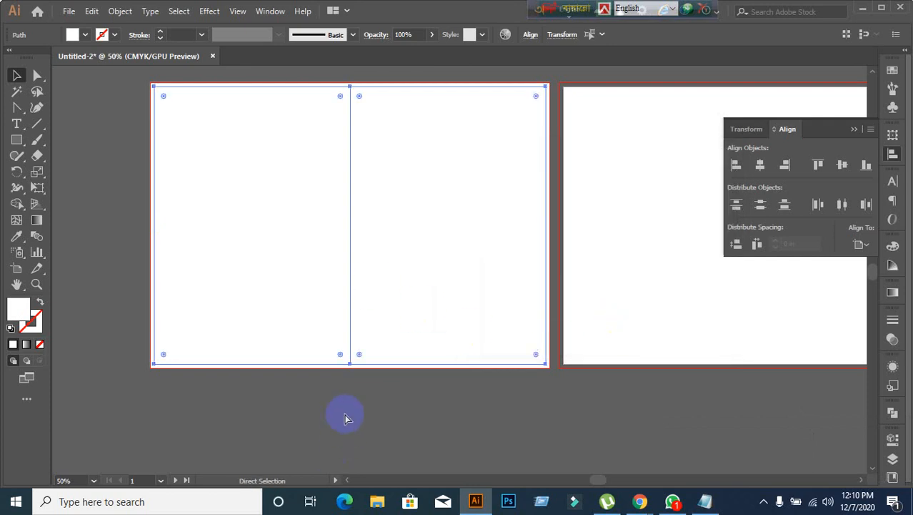
- Try moving each of the two panels off the first artboard and undo both moves
click(321, 391)
drag(247, 219, 153, 370)
key(ctrl+z)
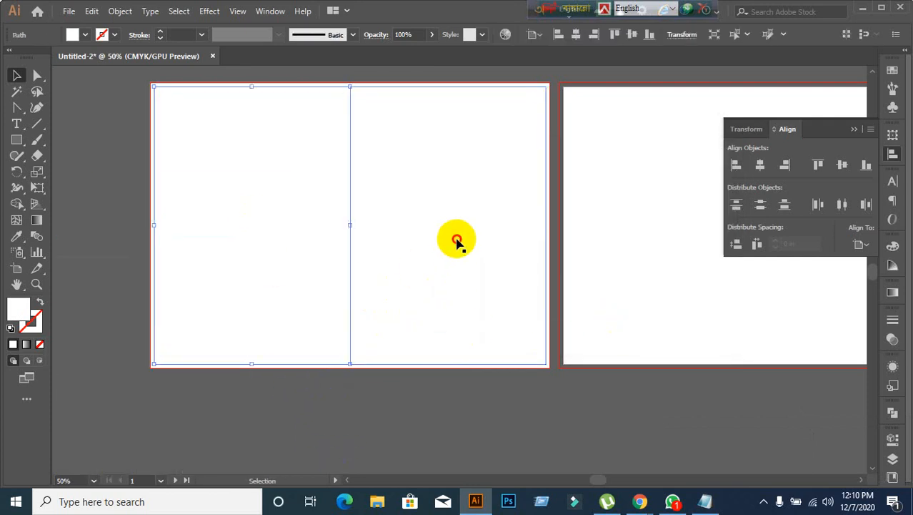
drag(456, 238, 536, 335)
key(ctrl+z)
click(325, 406)
click(237, 248)
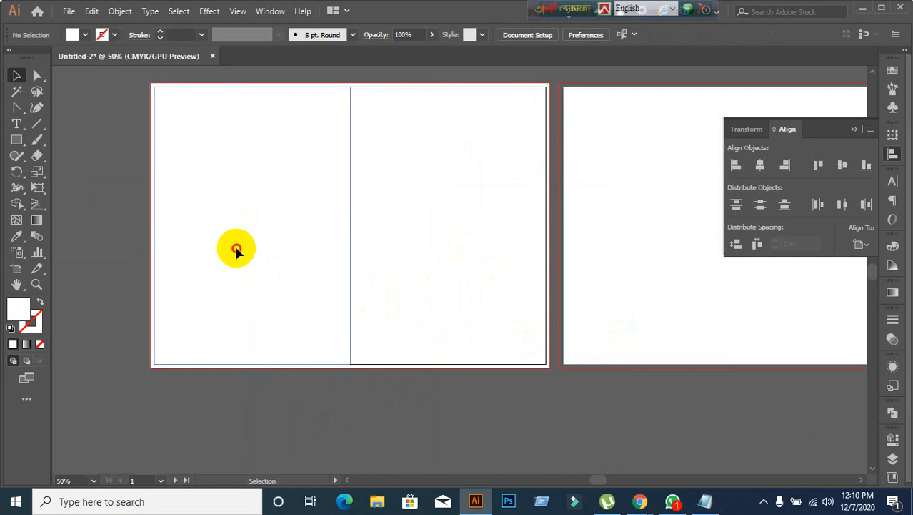
click(403, 260)
click(404, 409)
click(288, 285)
click(439, 275)
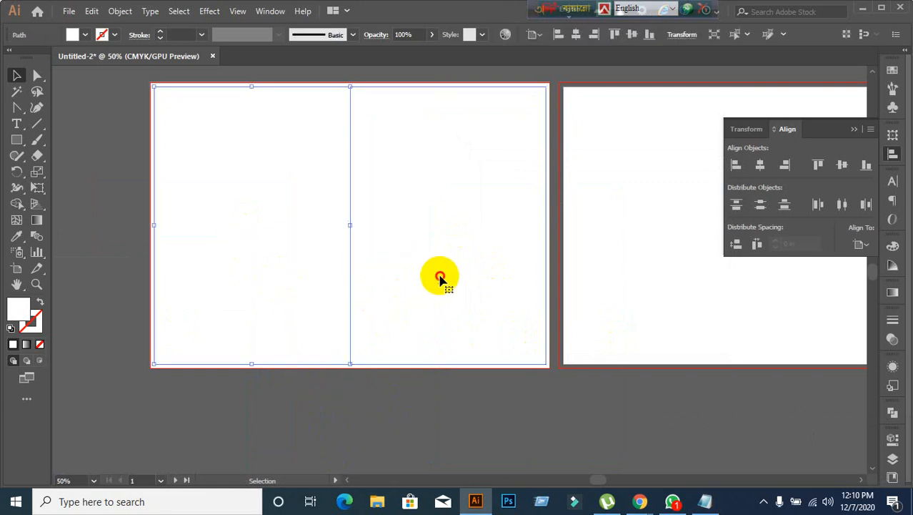
- Select both panels on the first artboard without the outer bleed rectangle
scroll(321, 257, up, 1)
click(92, 190)
drag(127, 154, 506, 326)
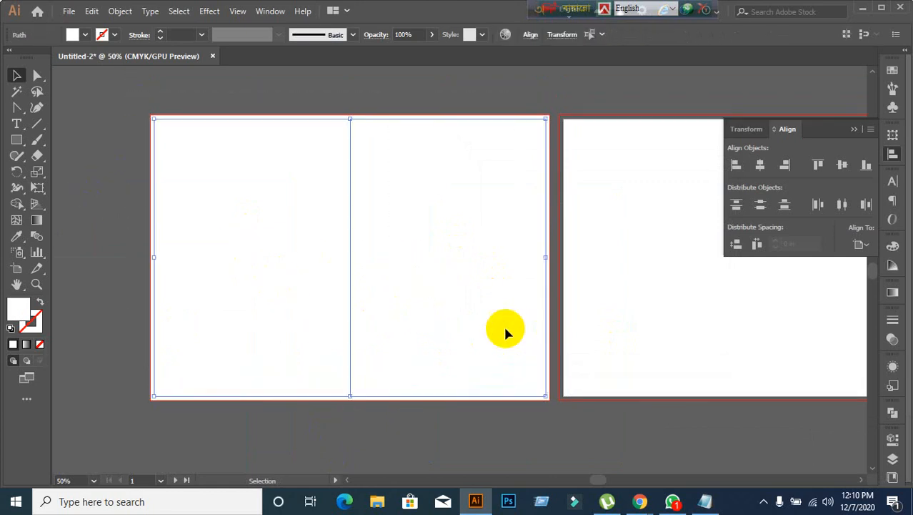
click(120, 11)
mouse_move(177, 324)
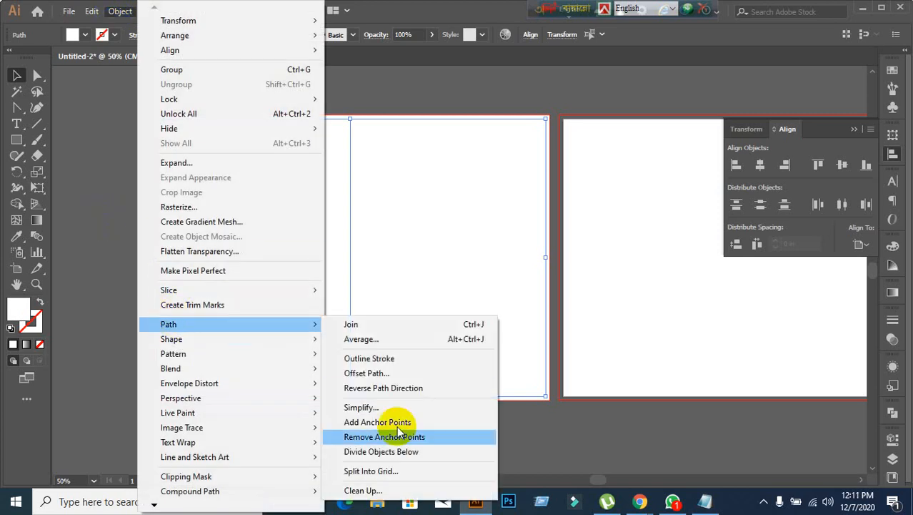
click(393, 469)
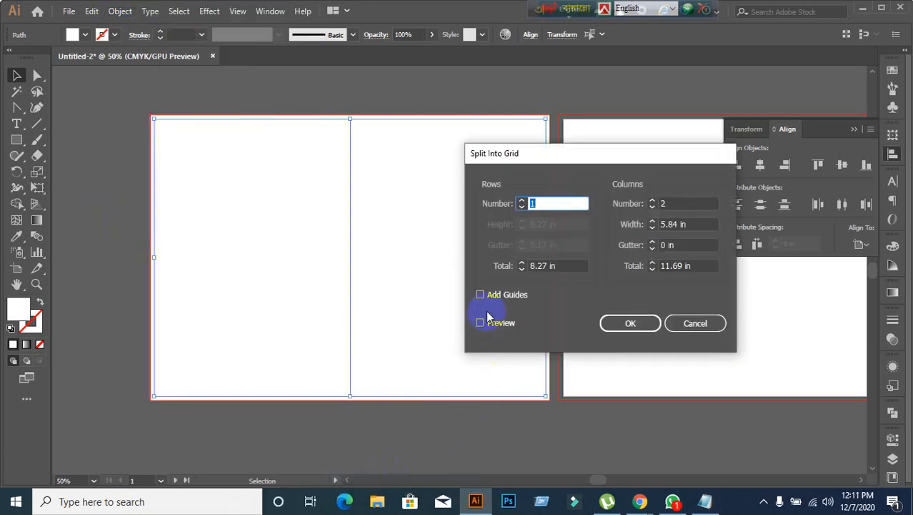
click(695, 324)
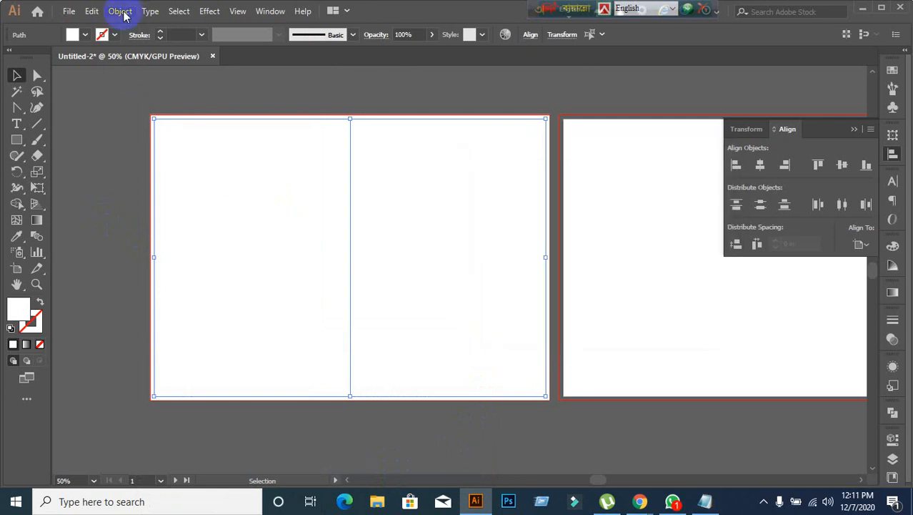
- Offset both selected panels' paths by -0.25 in with miter joins to create inner margins
click(120, 11)
mouse_move(181, 324)
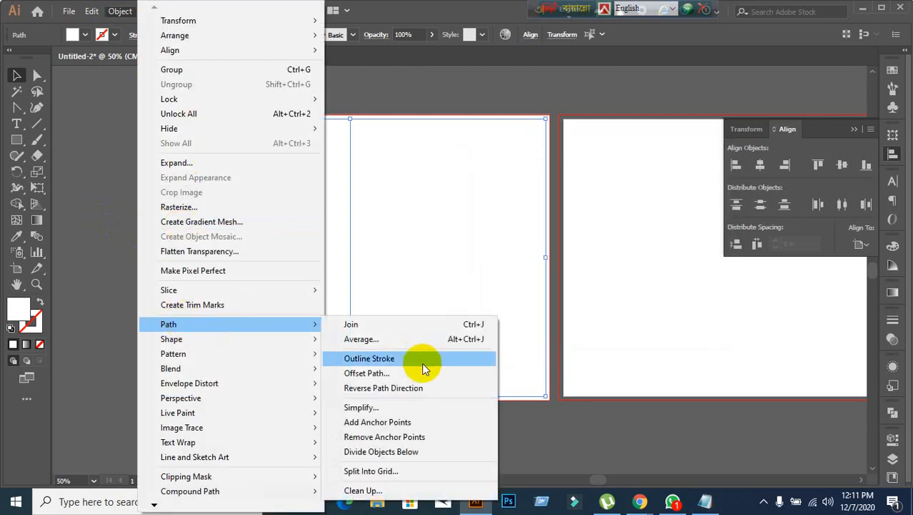
click(419, 373)
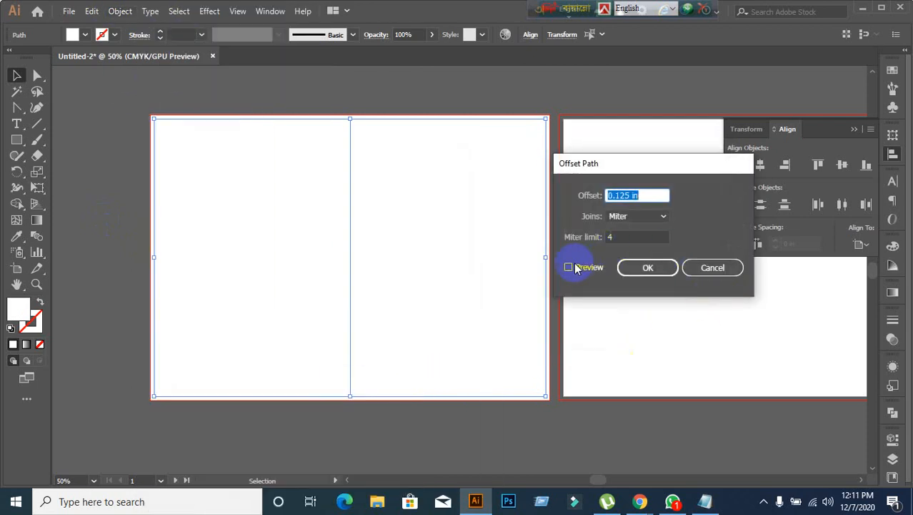
click(569, 267)
double_click(643, 195)
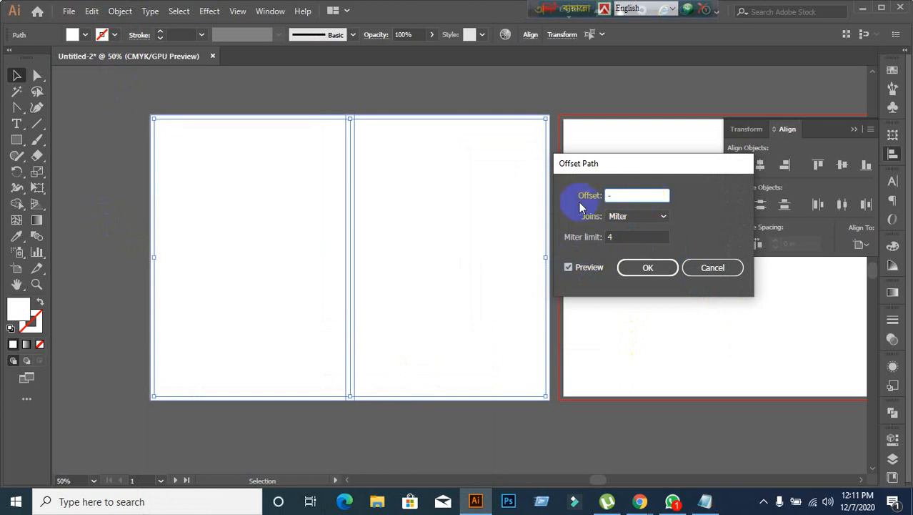
click(643, 267)
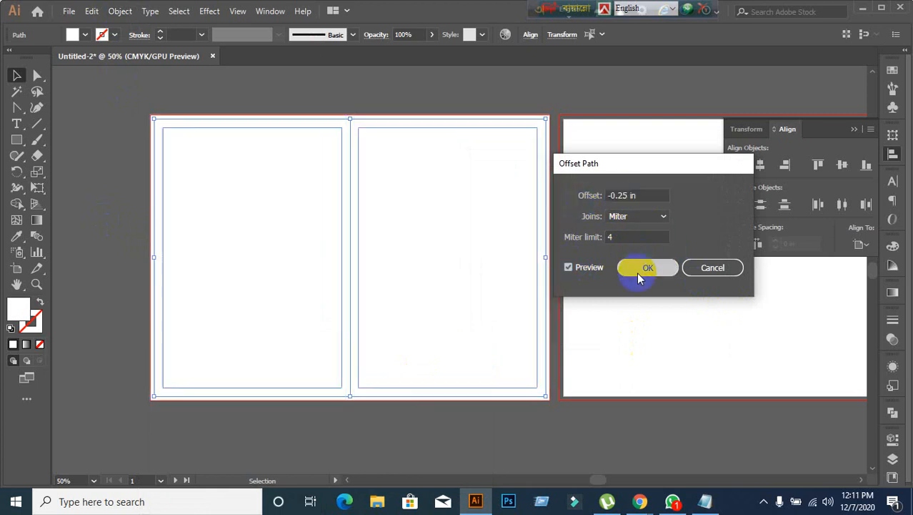
- Convert the two panels and their inner margin rectangles on the first artboard into guides
click(96, 259)
click(414, 371)
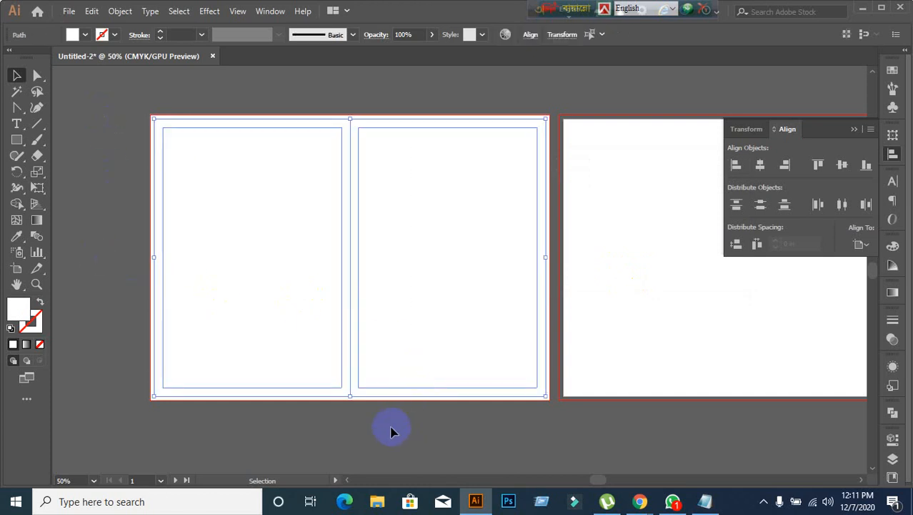
right_click(251, 294)
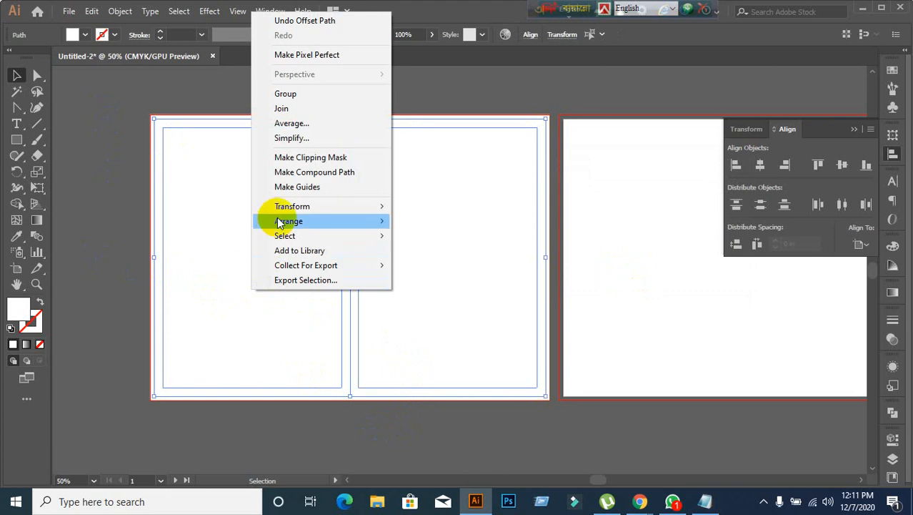
click(294, 186)
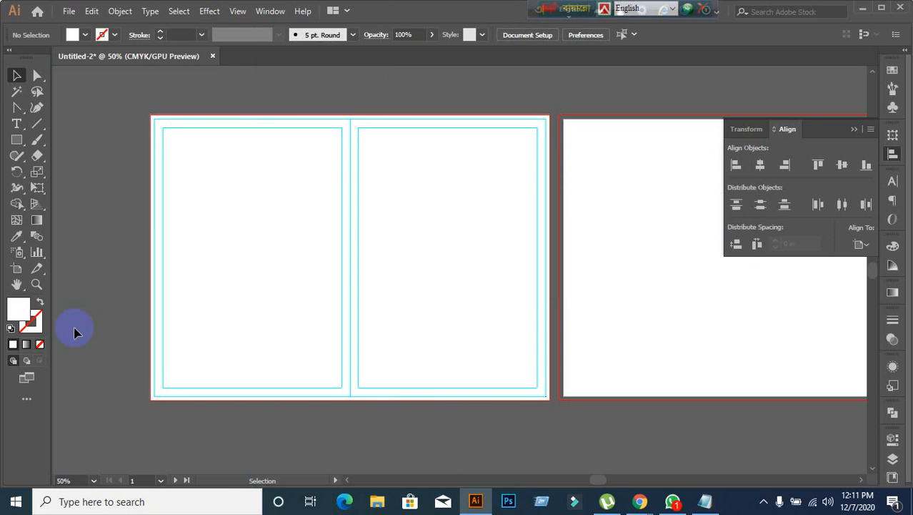
- Delete the white outer bleed rectangle from the first artboard, keeping the guides
scroll(187, 290, up, 1)
scroll(265, 292, down, 1)
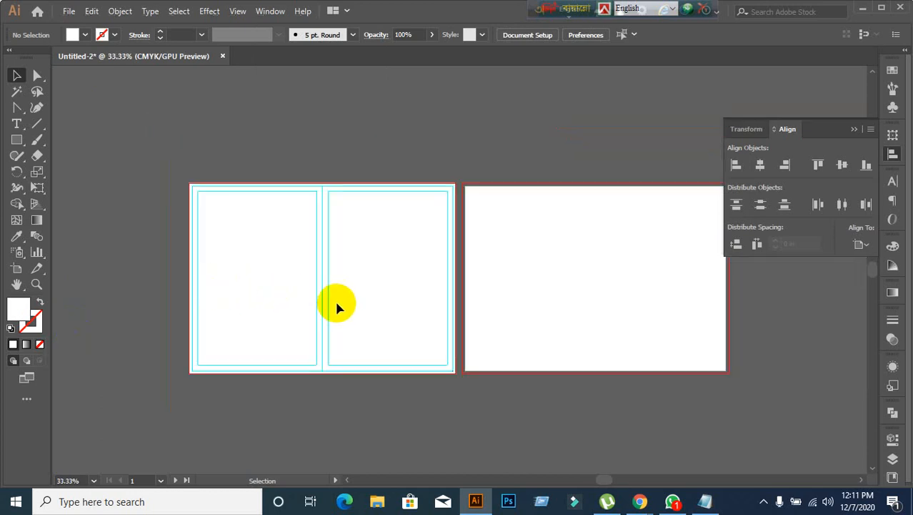
scroll(336, 299, up, 2)
scroll(333, 297, down, 1)
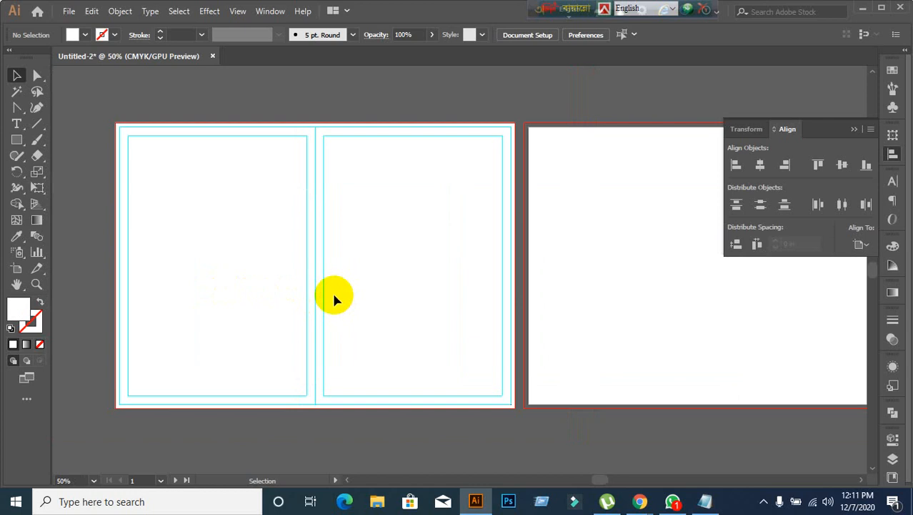
key(ctrl)
key(ctrl)
click(334, 297)
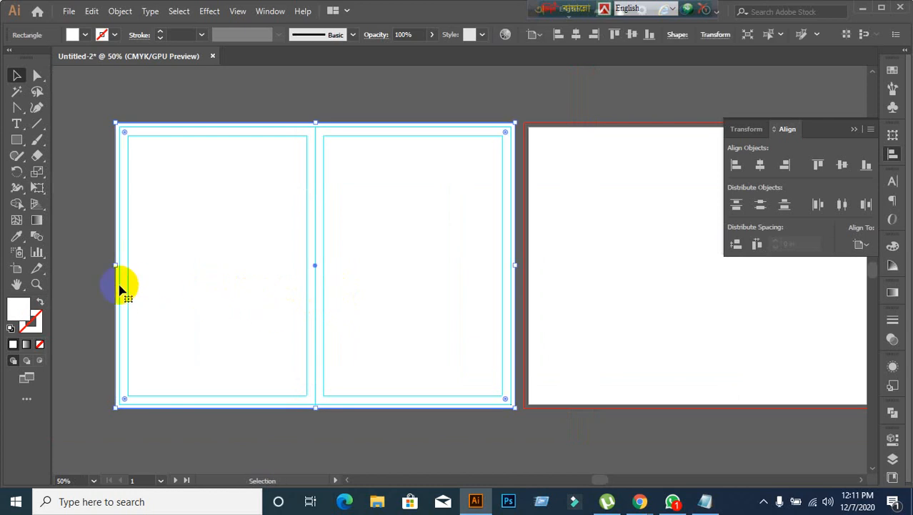
click(102, 259)
drag(428, 369, 530, 458)
key(Delete)
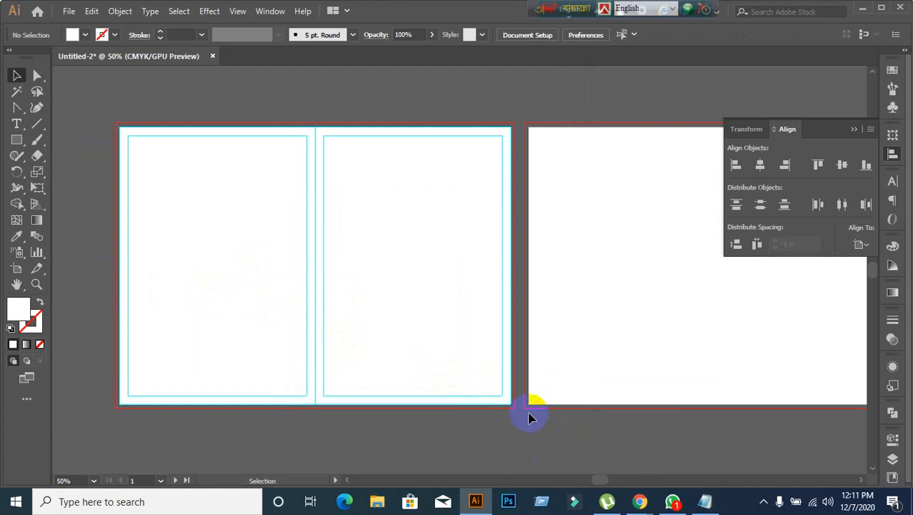
- Unlock the guides and delete all the panel and margin guides on the first artboard
right_click(206, 264)
click(239, 369)
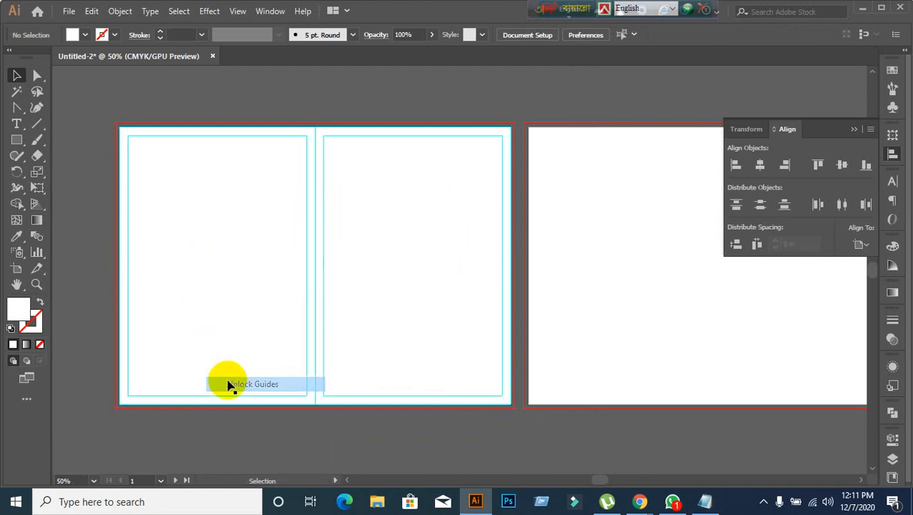
drag(108, 114, 437, 427)
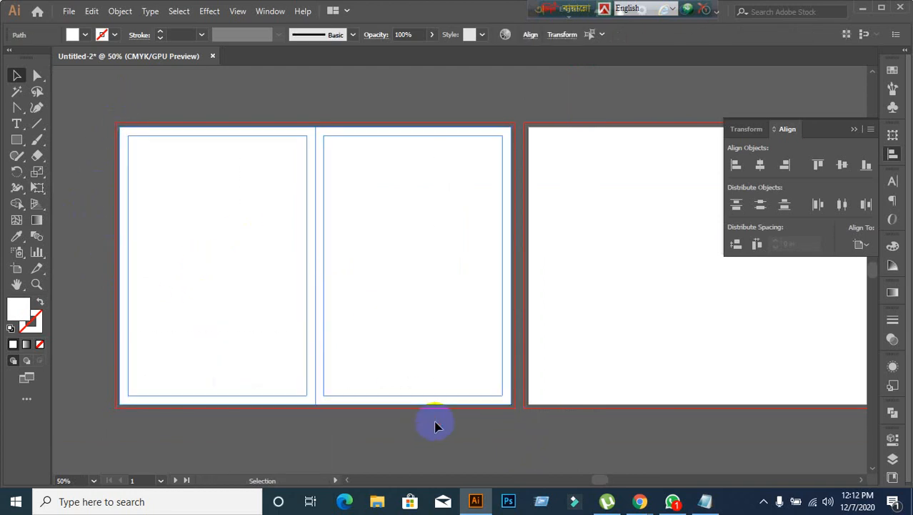
key(Delete)
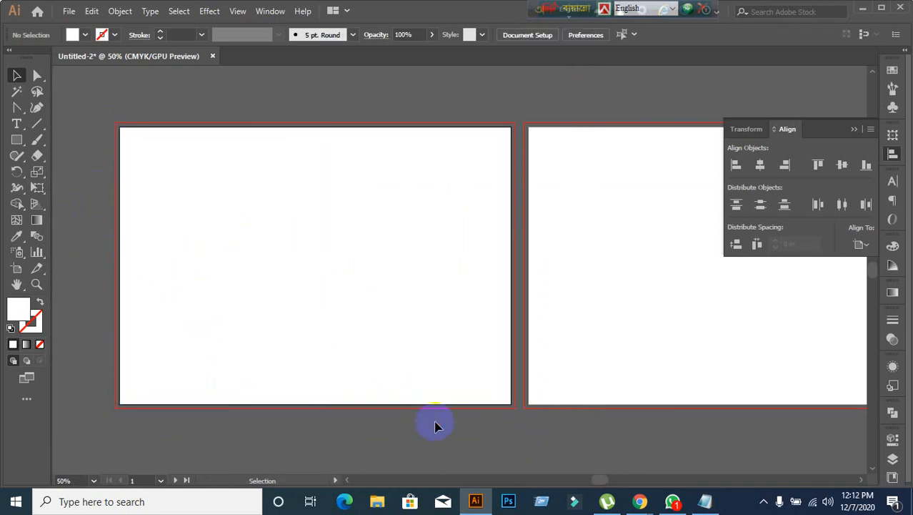
- Create a white rectangle 11.69 in wide and 8.27 in high with the Rectangle tool
click(17, 141)
click(230, 188)
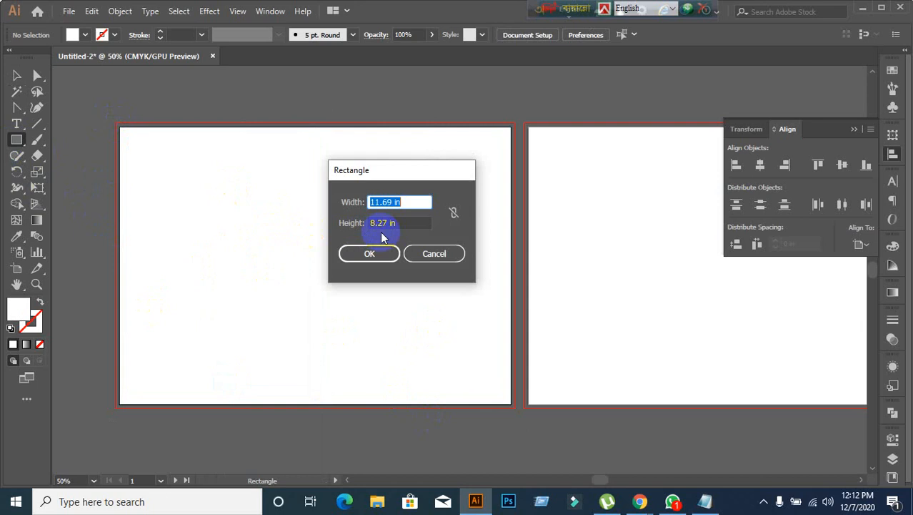
click(368, 253)
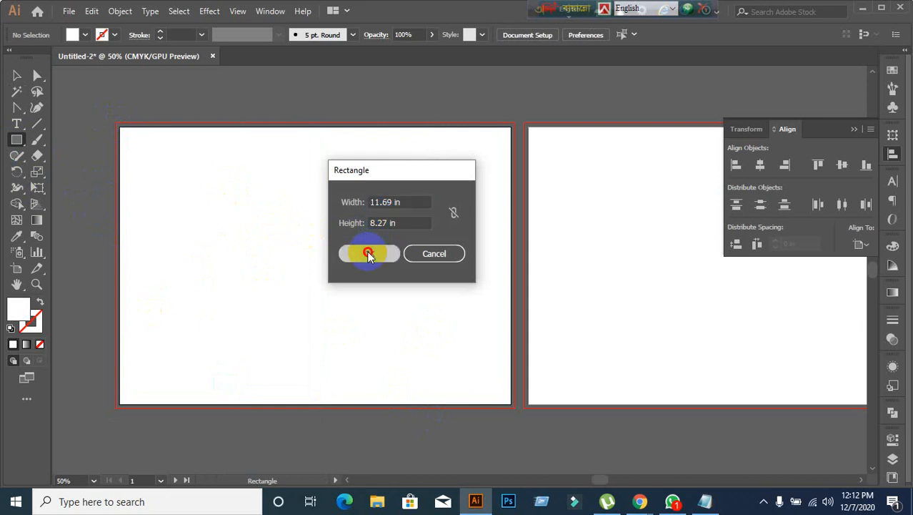
- Align the new rectangle to the artboard so it exactly covers the first artboard
click(15, 75)
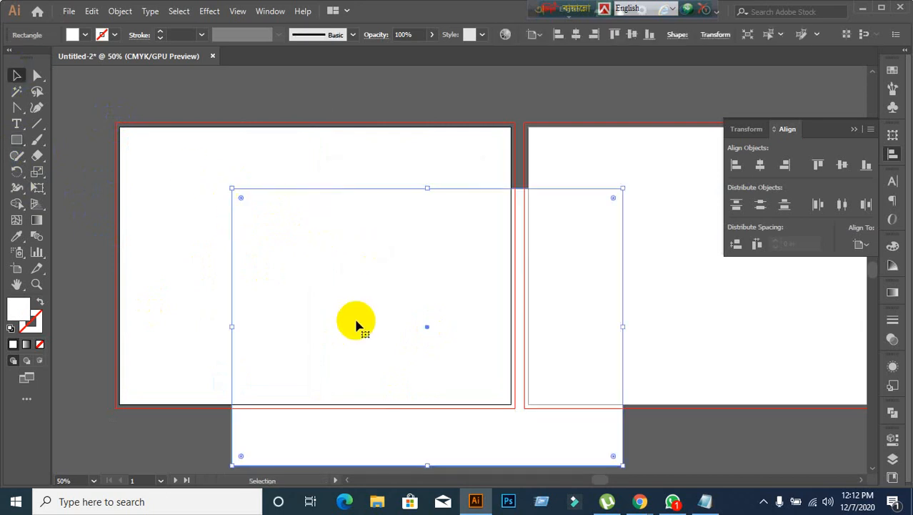
drag(356, 324, 247, 409)
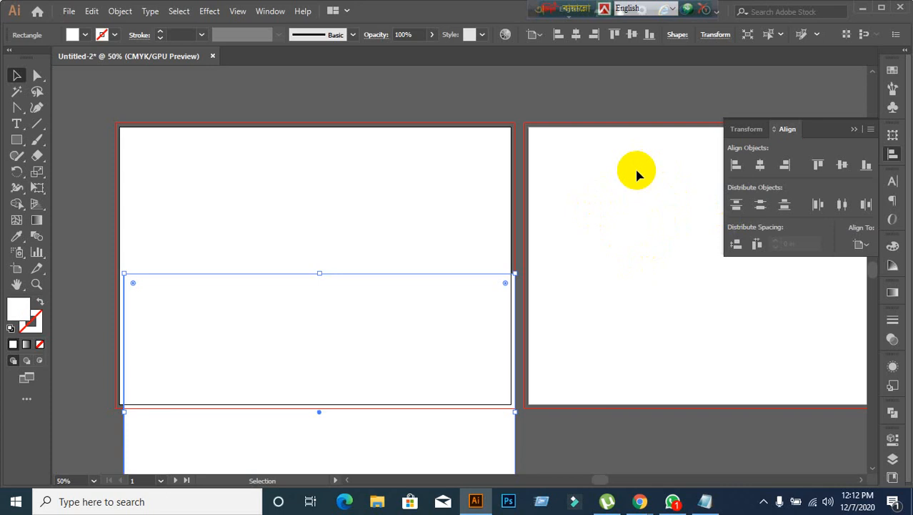
scroll(635, 166, down, 1)
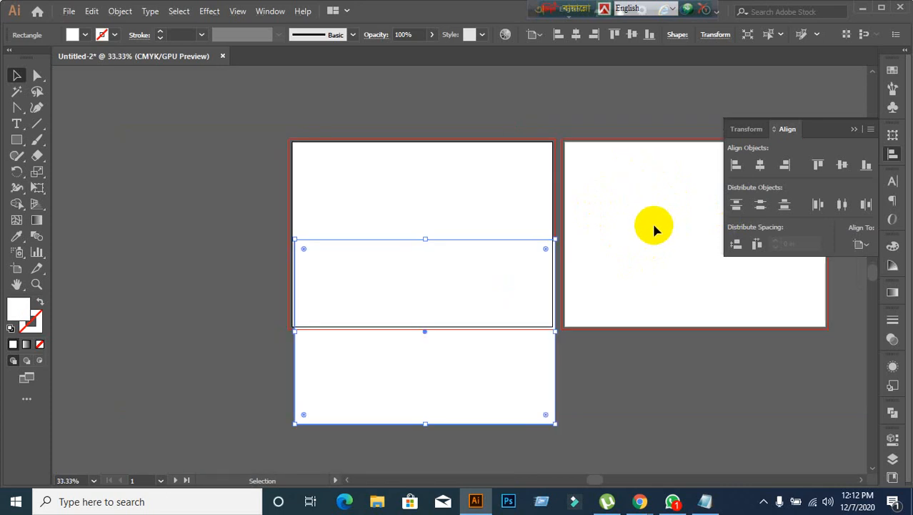
click(856, 247)
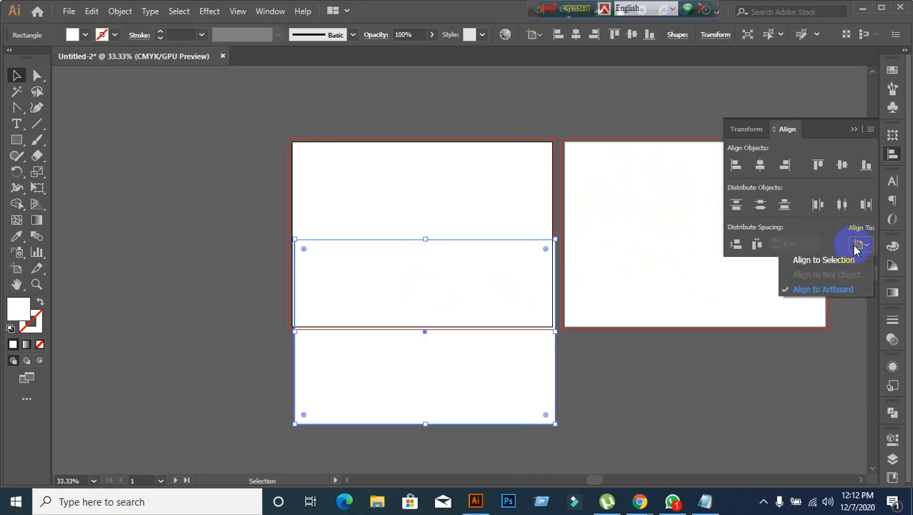
click(855, 247)
click(846, 172)
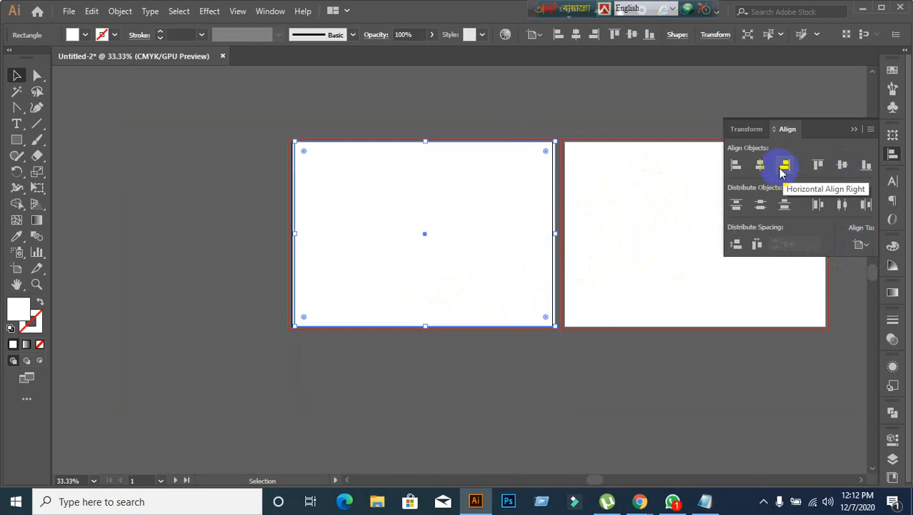
click(437, 332)
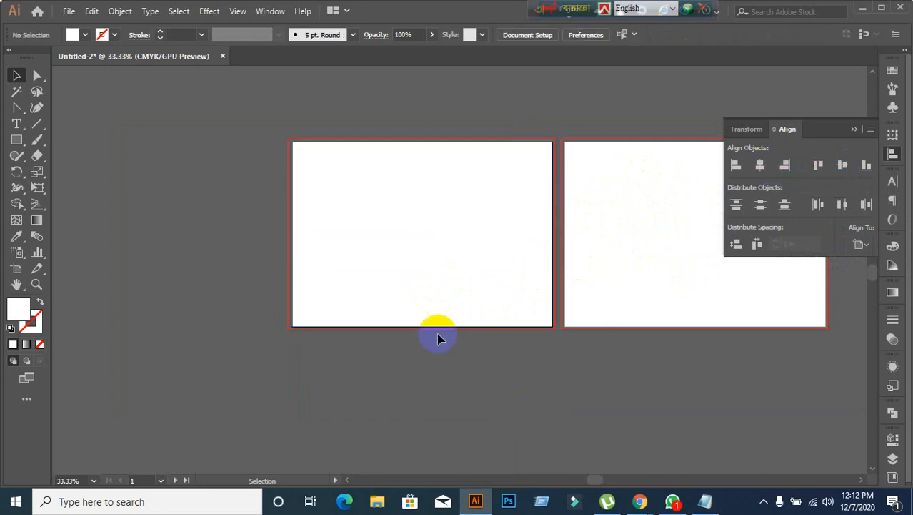
- Offset the first artboard rectangle's path outward by 0.12 in with miter joins to create a bleed rectangle
scroll(456, 301, up, 2)
scroll(443, 325, down, 1)
scroll(443, 325, down, 1)
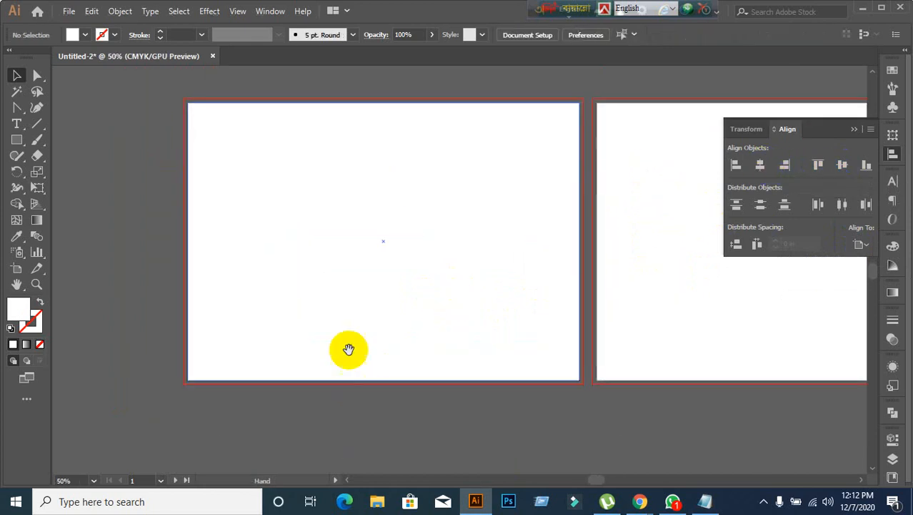
click(340, 287)
click(118, 11)
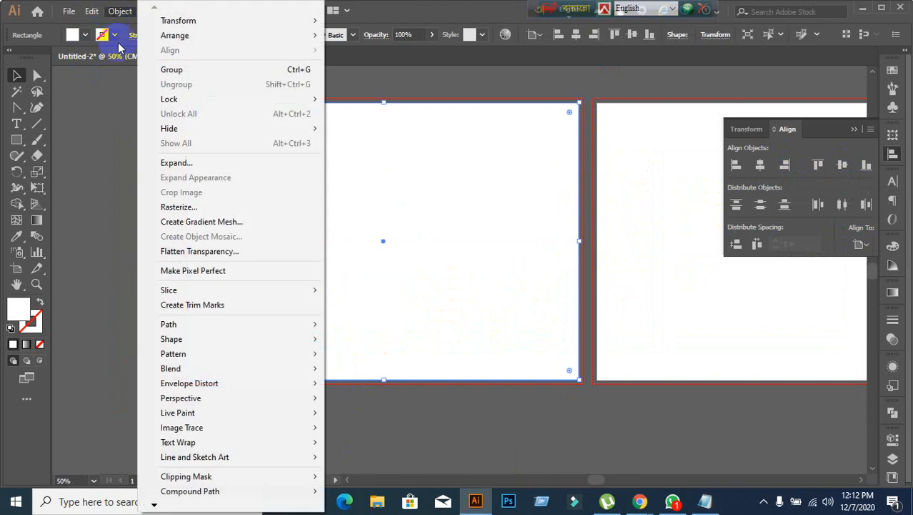
mouse_move(179, 325)
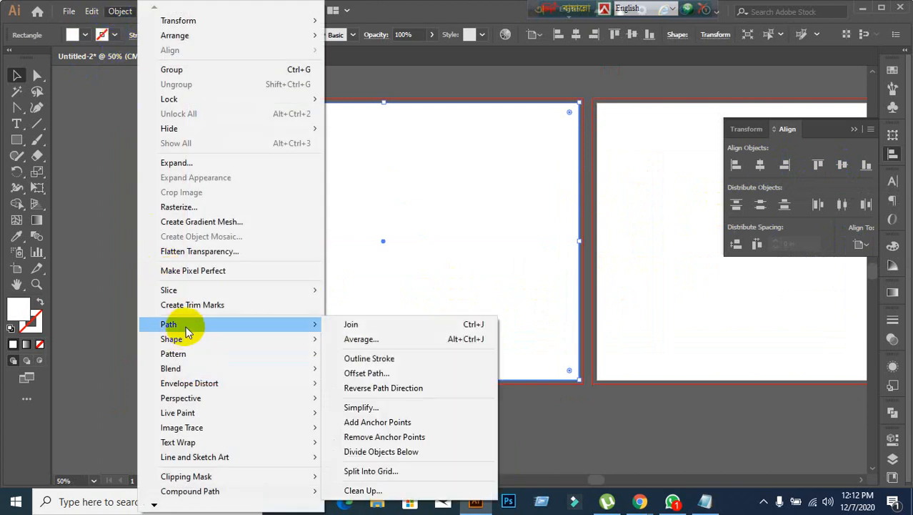
click(379, 373)
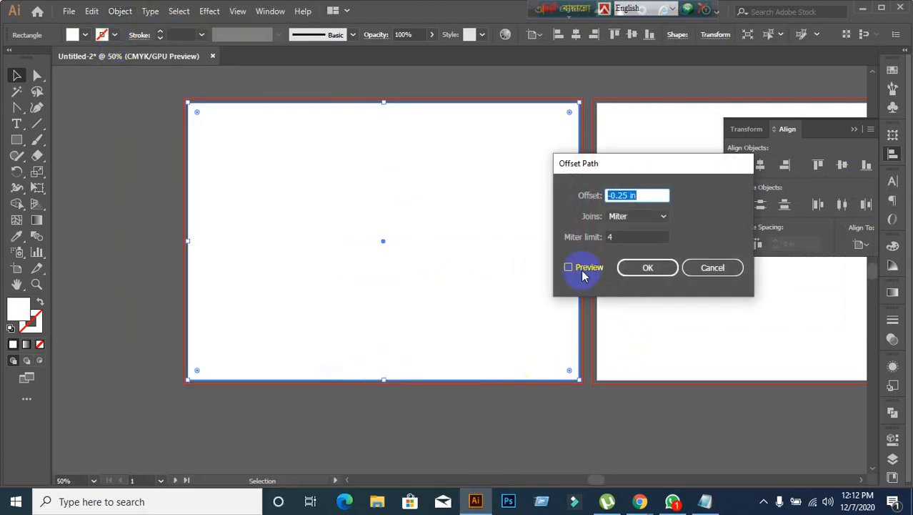
click(568, 268)
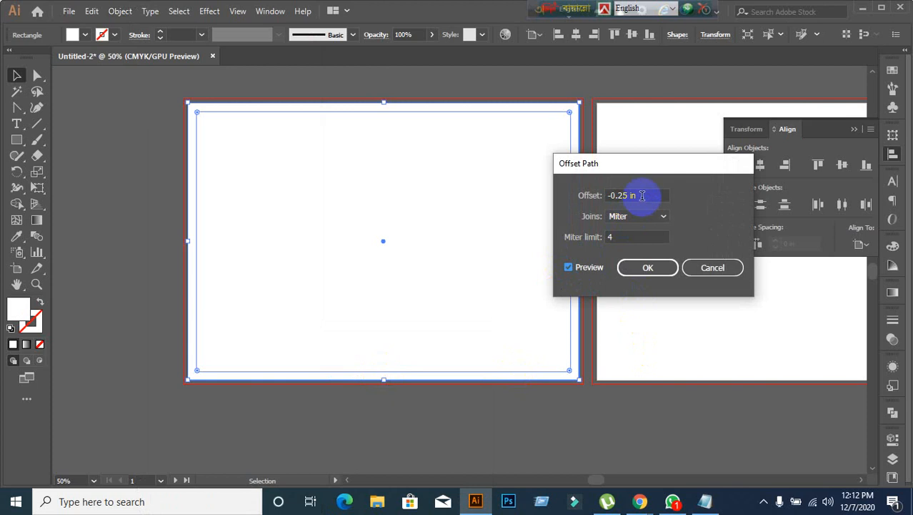
text(0.12)
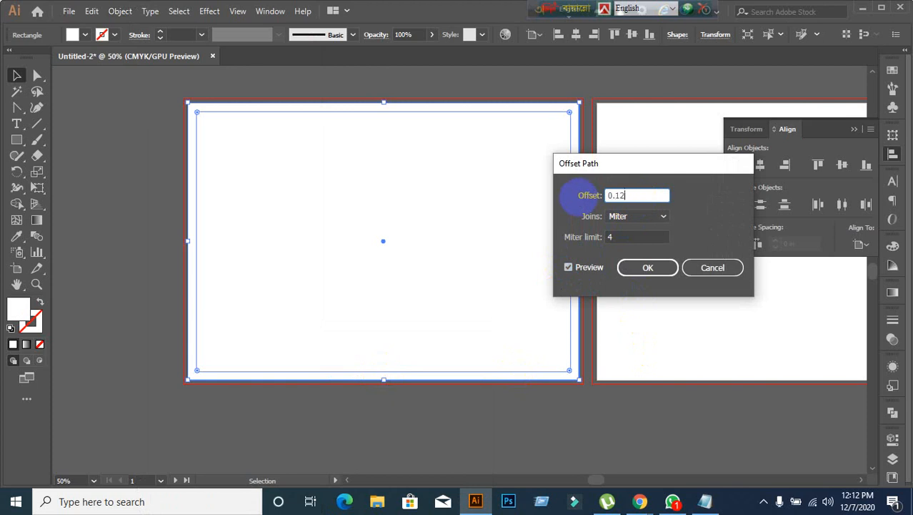
click(645, 269)
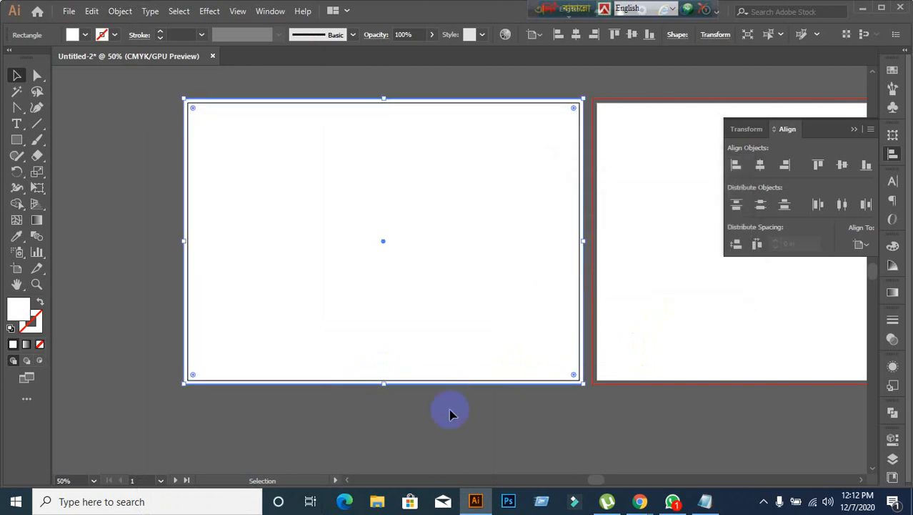
click(433, 433)
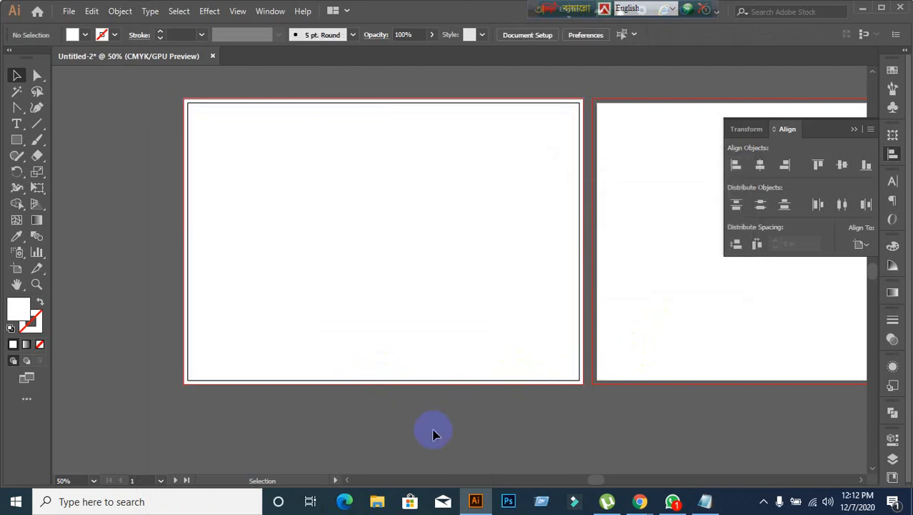
click(357, 306)
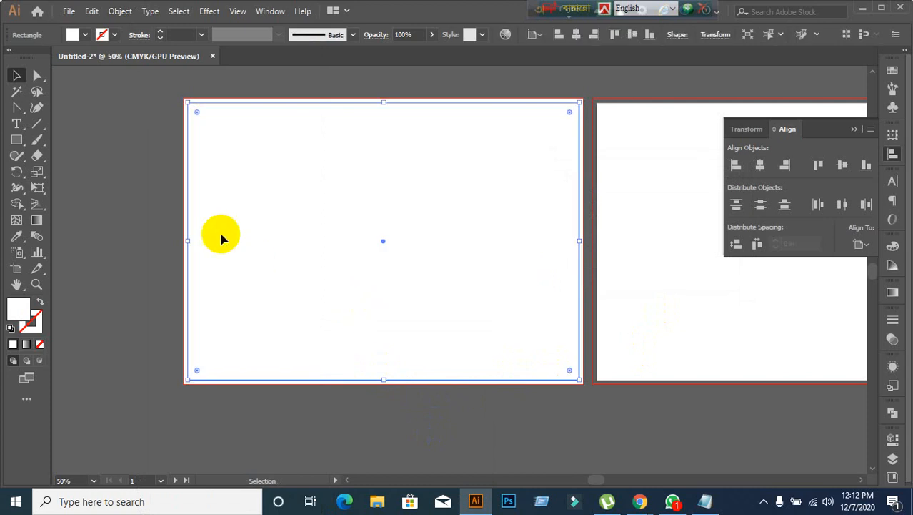
click(120, 12)
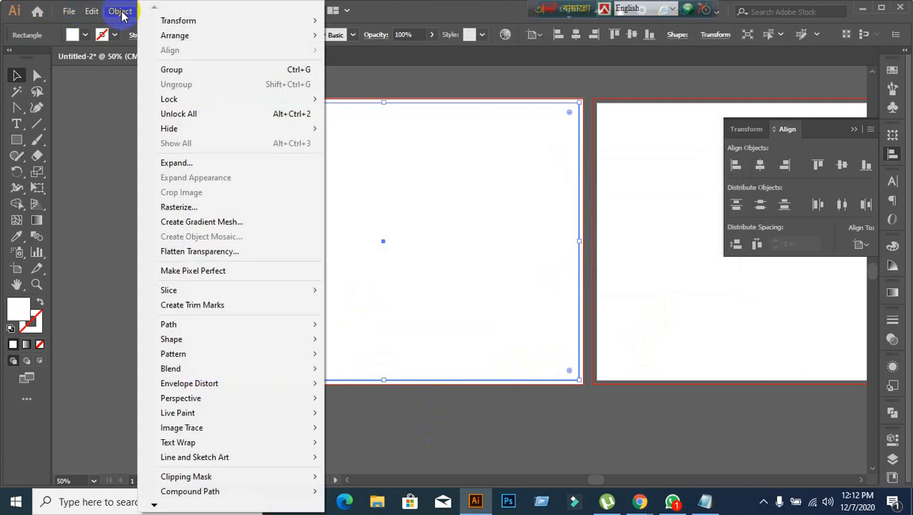
click(119, 167)
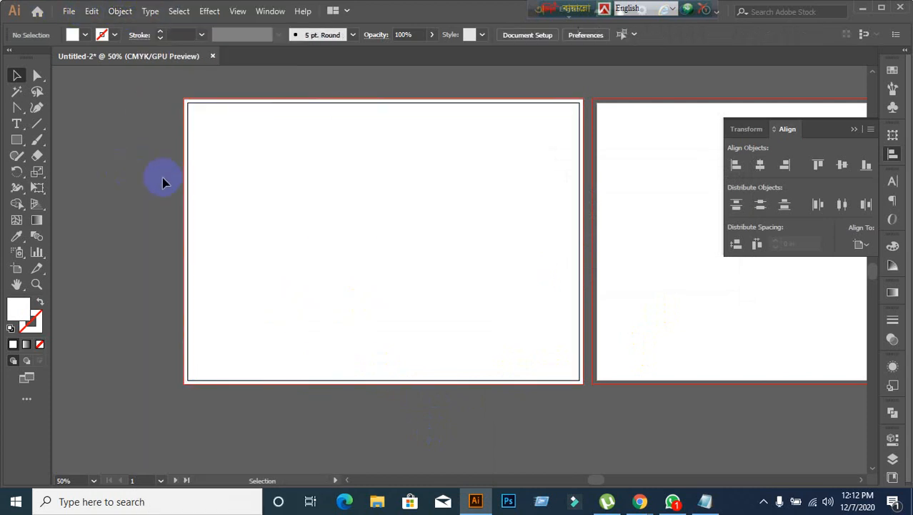
- Draw a practice square about 3.84 in wide on the empty pasteboard beside the first artboard
drag(163, 179, 363, 184)
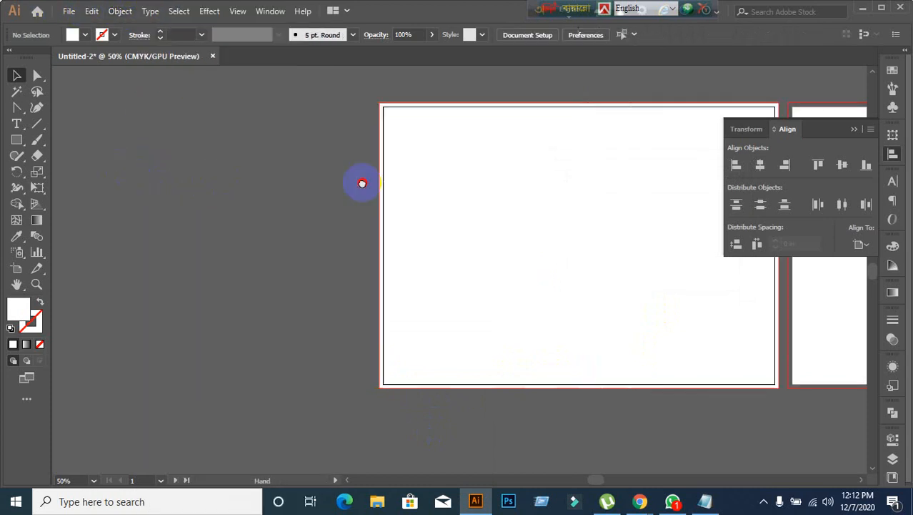
click(16, 140)
mouse_move(116, 139)
mouse_down()
mouse_move(244, 253)
mouse_move(246, 268)
mouse_up()
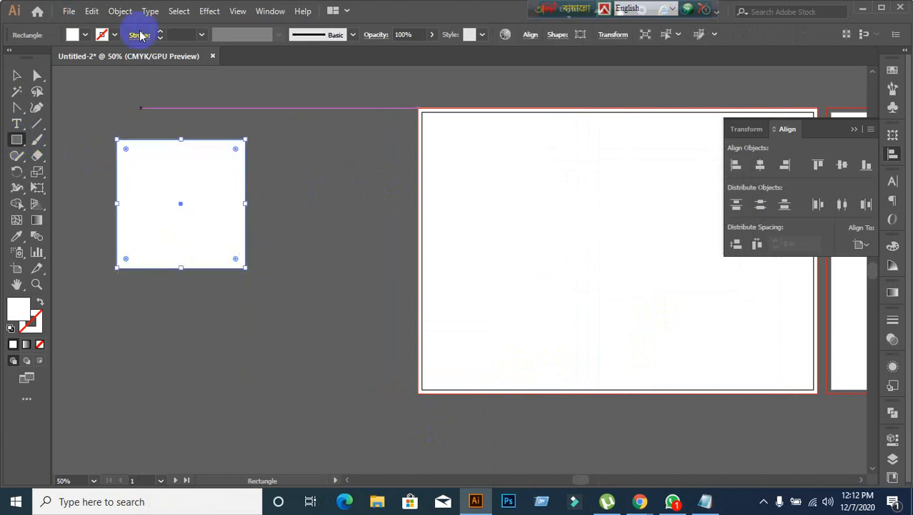
- Split the practice square into a grid of 2 rows and 2 columns
click(120, 11)
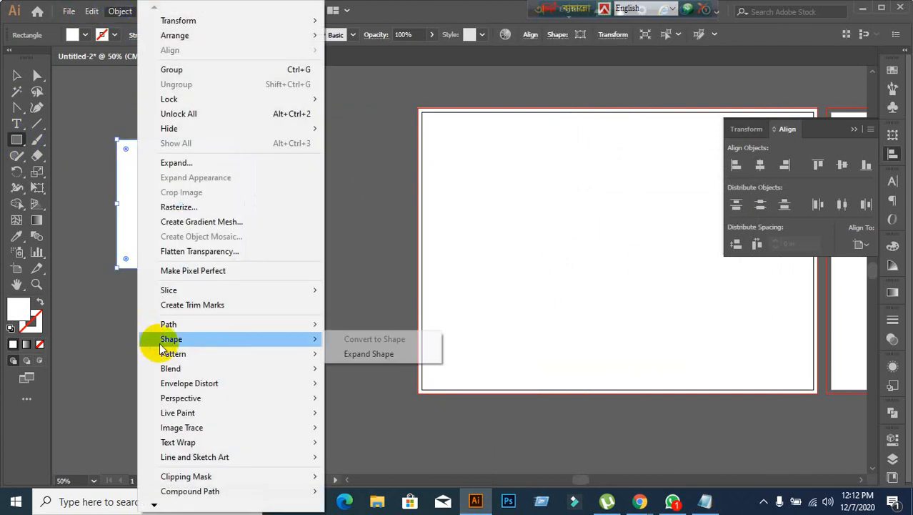
mouse_move(166, 334)
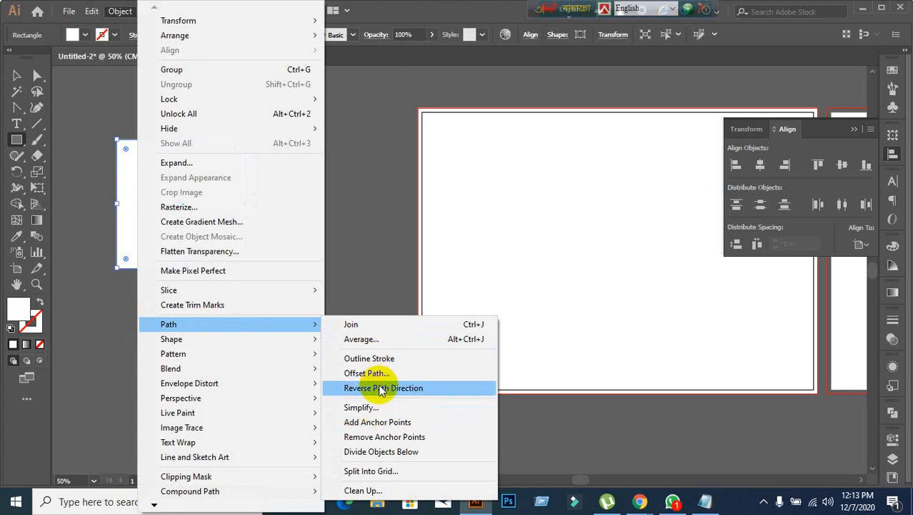
click(361, 471)
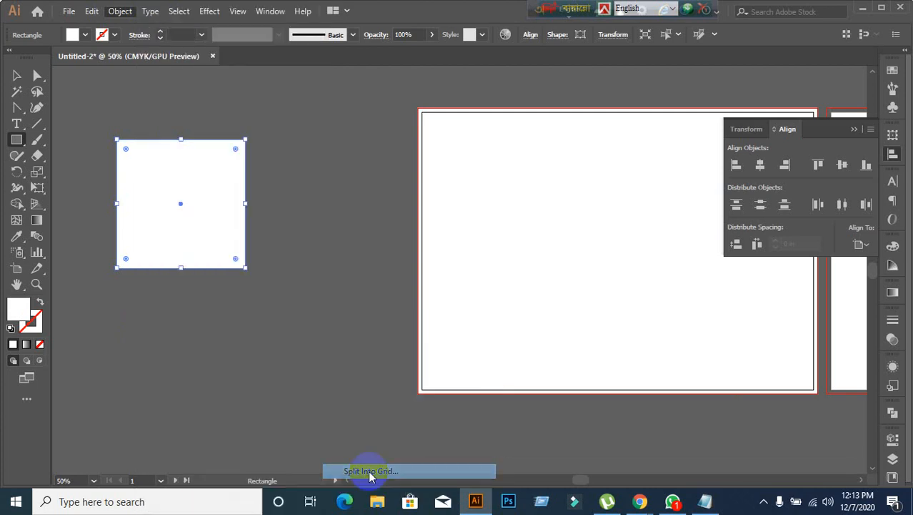
click(480, 323)
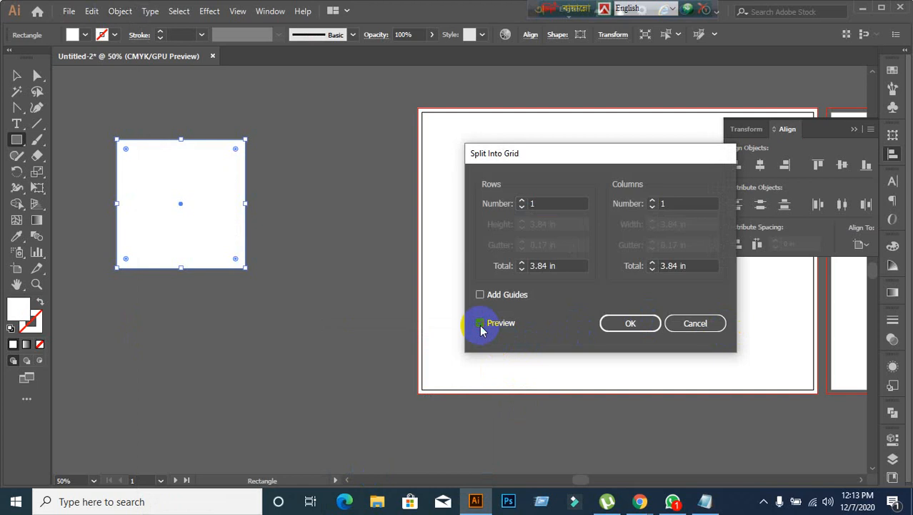
click(528, 205)
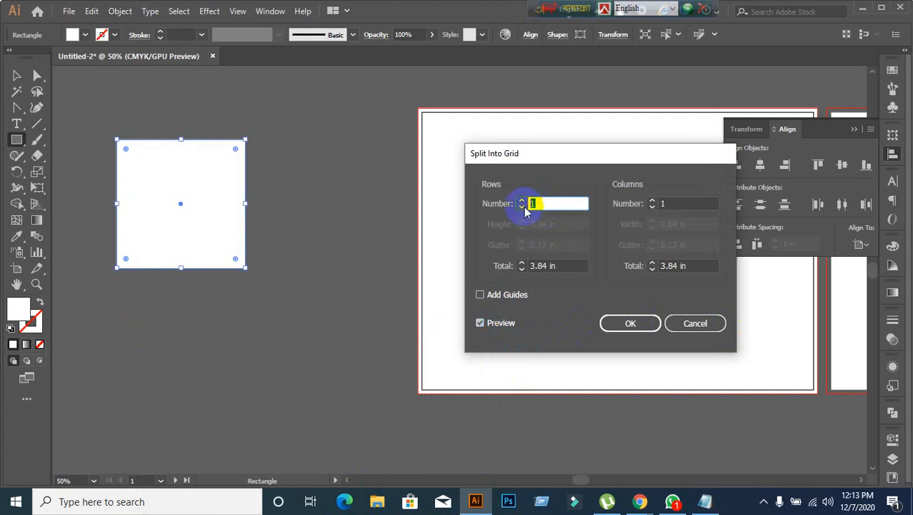
text(2)
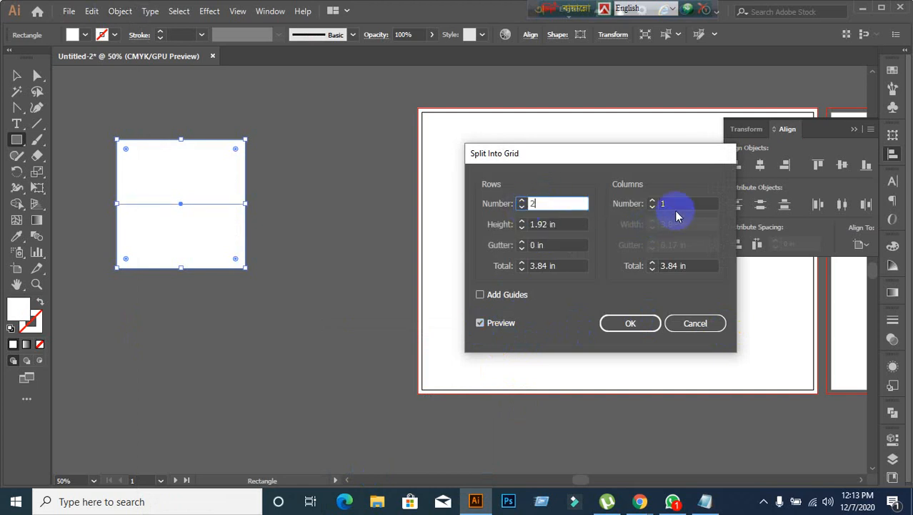
click(666, 203)
text(2)
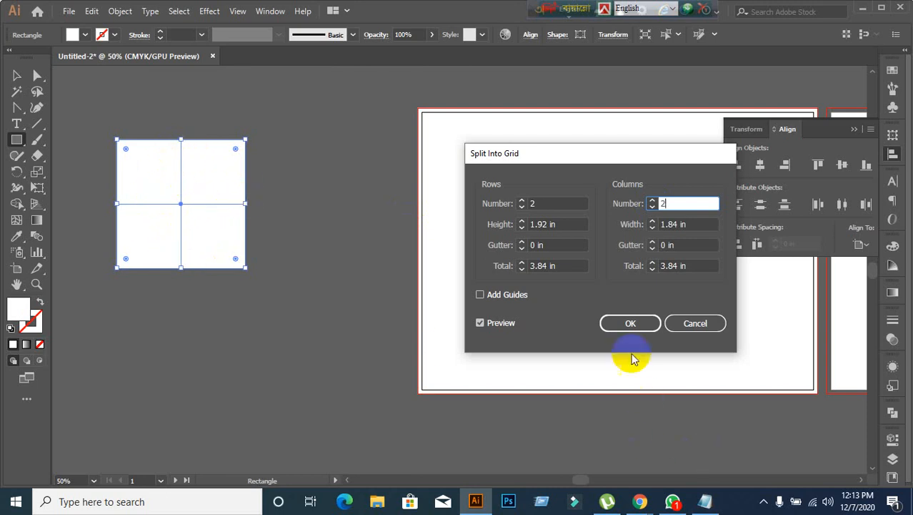
click(630, 323)
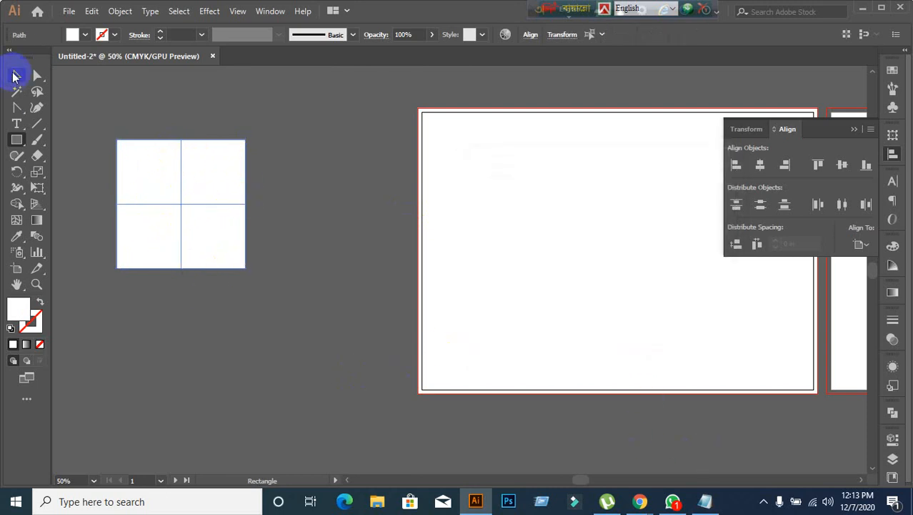
- Move the four grid squares apart on the pasteboard to separate them, and clear the selection
click(16, 74)
click(163, 367)
drag(224, 157, 281, 111)
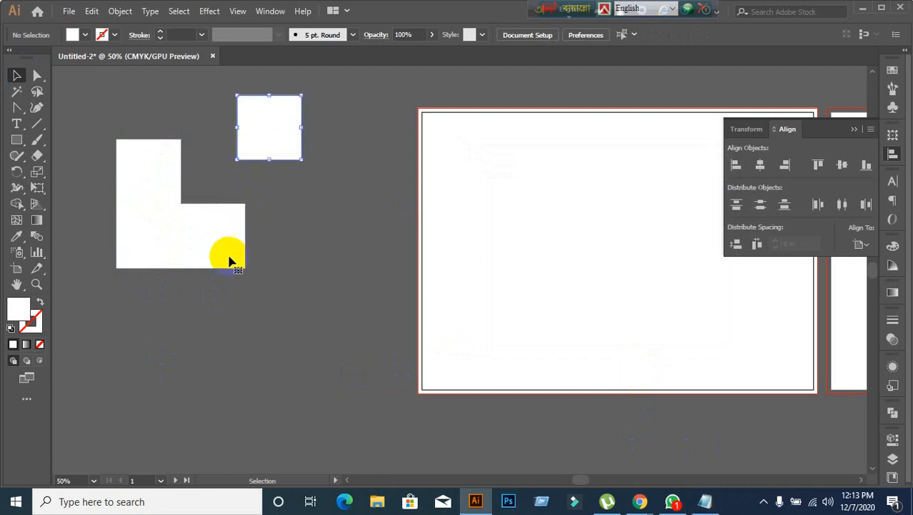
drag(229, 261, 266, 291)
drag(136, 241, 98, 358)
drag(137, 179, 124, 156)
click(225, 341)
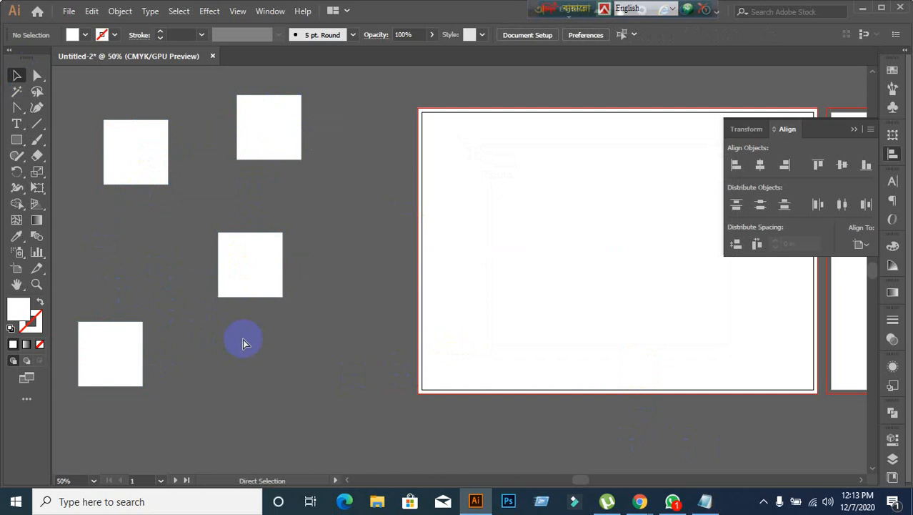
- Undo the moves that separated the practice grid squares
key(ctrl+z)
key(ctrl+z)
key(ctrl+z)
key(ctrl+z)
key(ctrl+z)
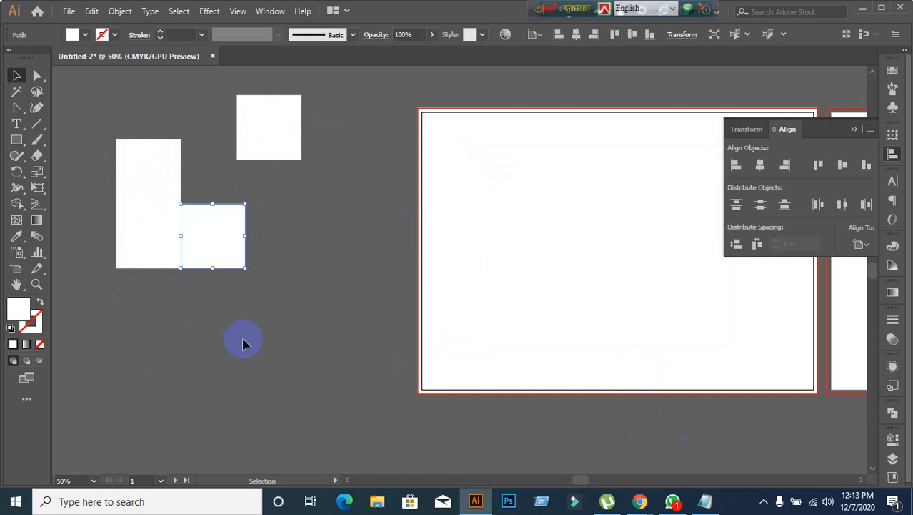
- Split the A4 rectangle on the first artboard into a grid of 1 row and 2 columns, with the preview enabled
click(238, 382)
click(630, 284)
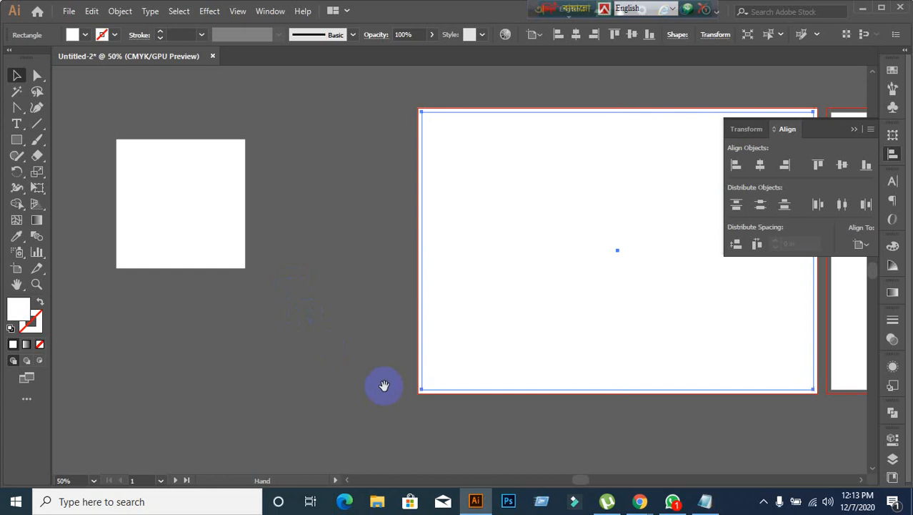
drag(383, 385, 241, 384)
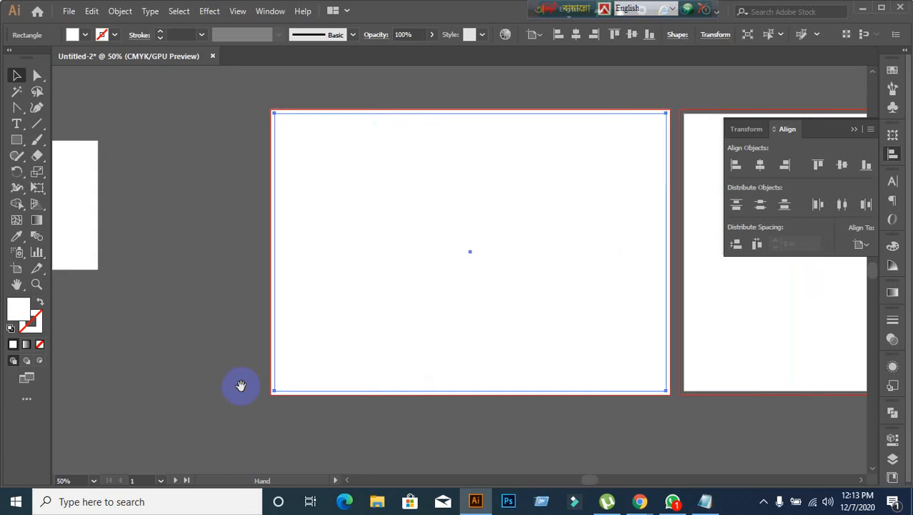
click(119, 11)
click(505, 70)
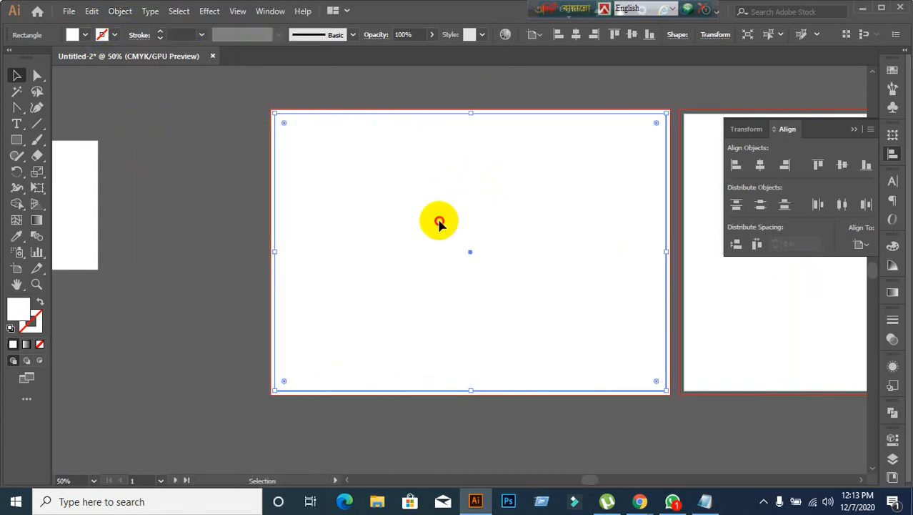
click(271, 253)
click(372, 237)
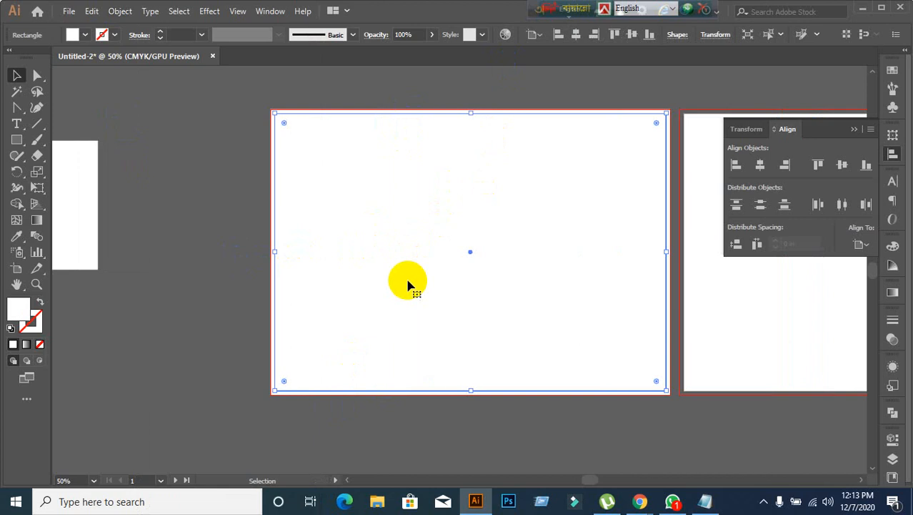
click(113, 11)
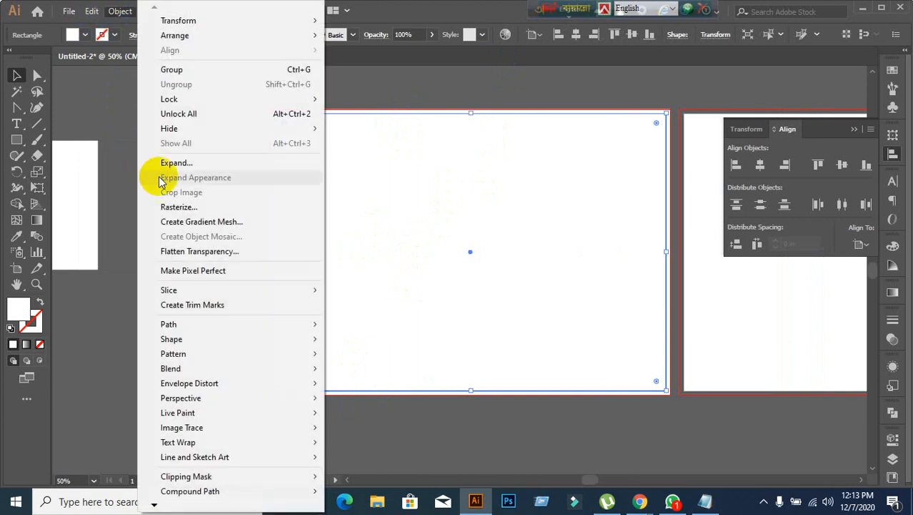
mouse_move(196, 323)
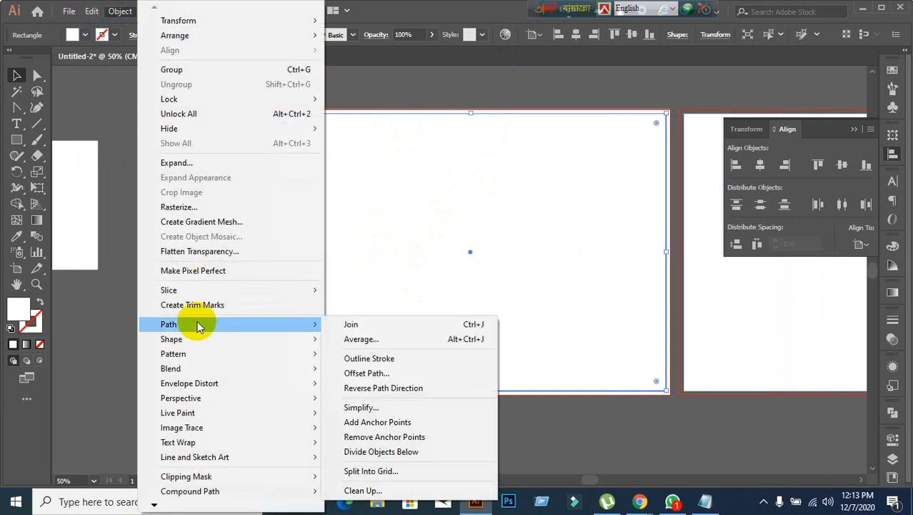
click(376, 469)
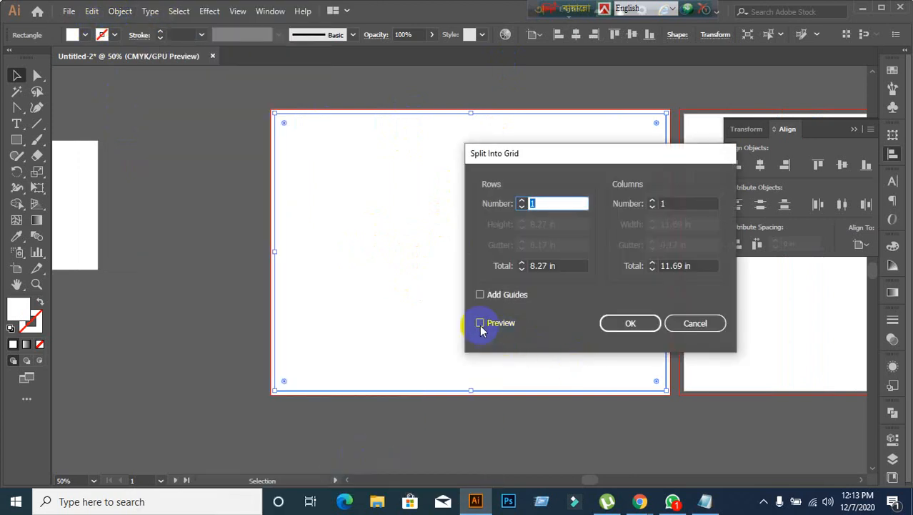
click(481, 324)
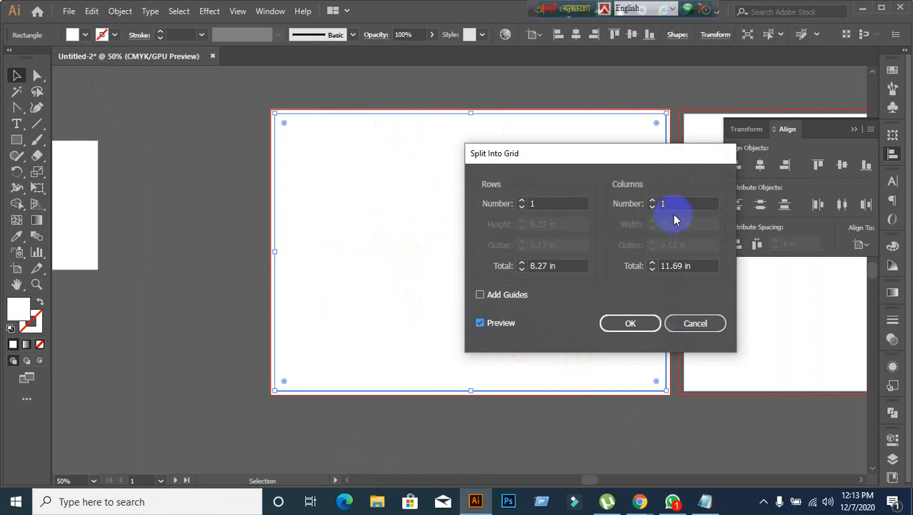
drag(675, 203, 656, 204)
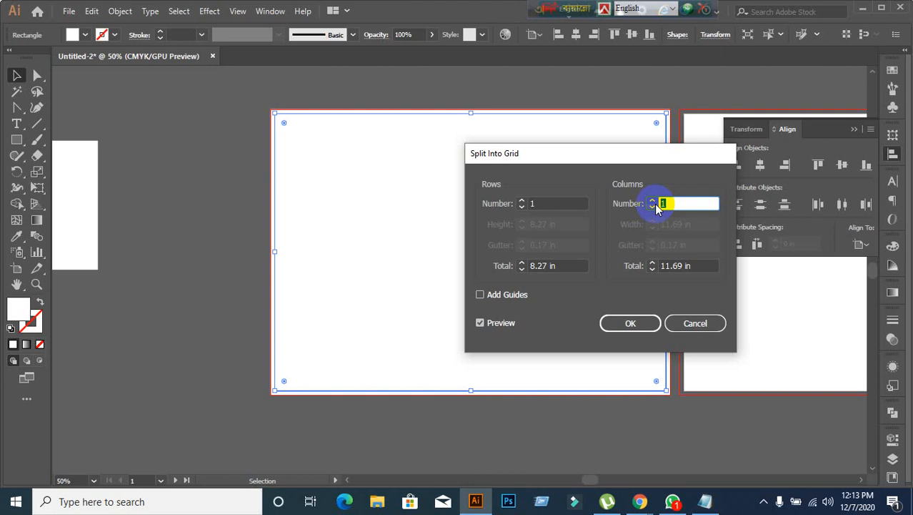
text(2)
click(630, 322)
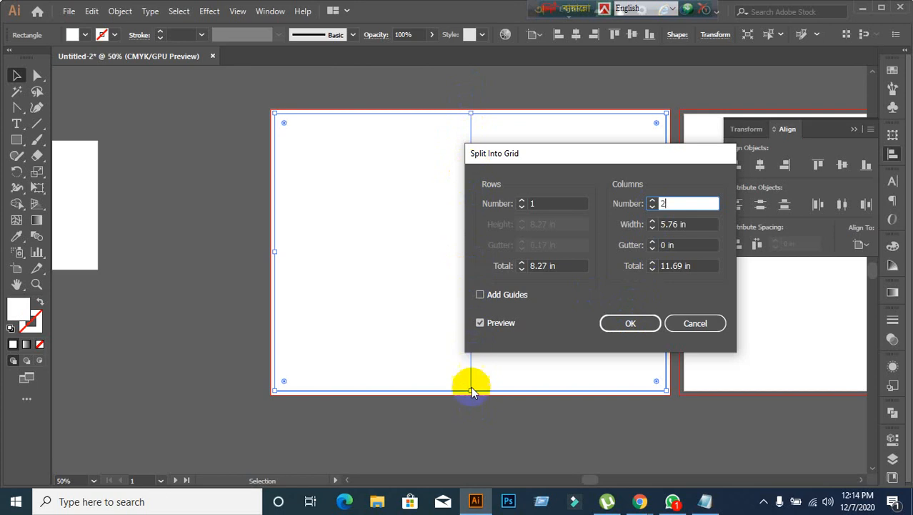
click(625, 323)
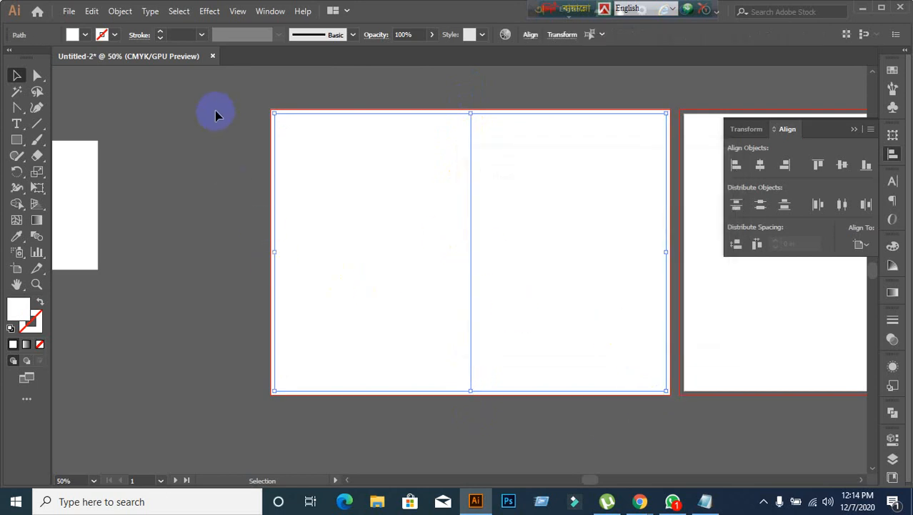
- Offset the paths of both panels on the first artboard inward by -0.25 in to create the margin rectangles
click(116, 14)
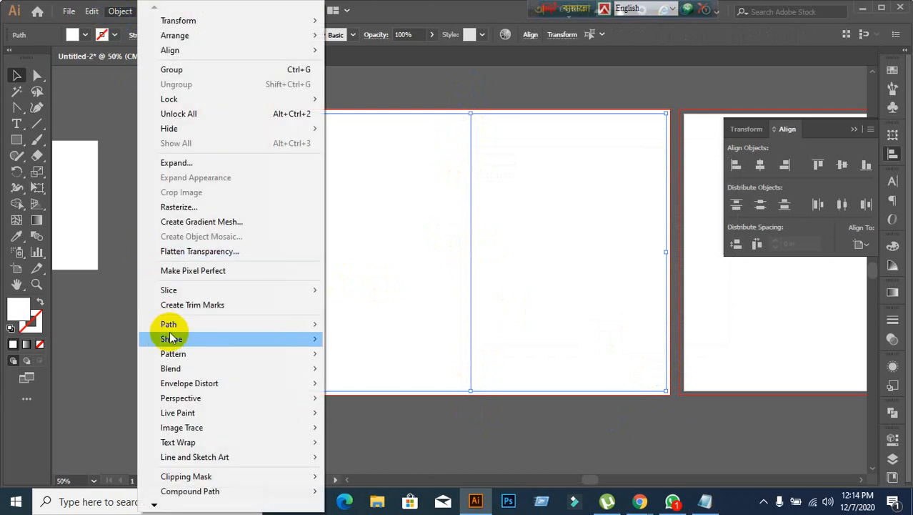
mouse_move(172, 325)
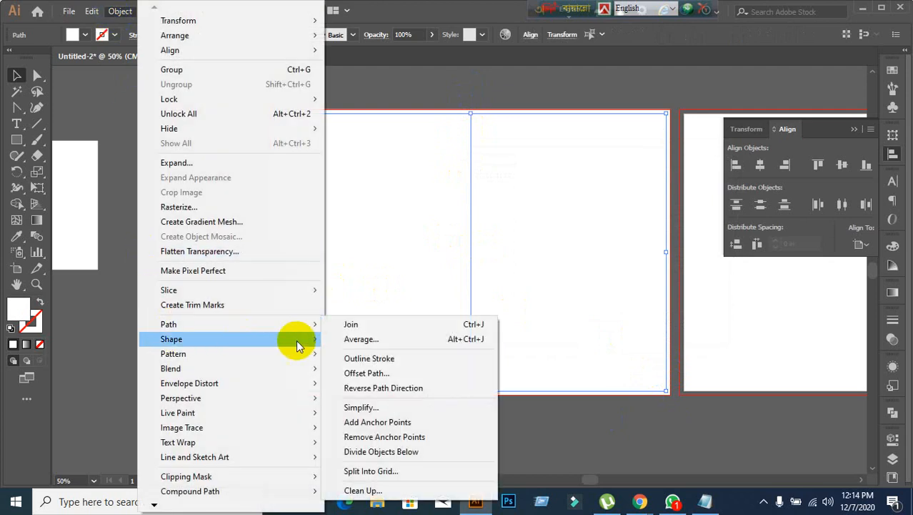
click(356, 370)
click(569, 268)
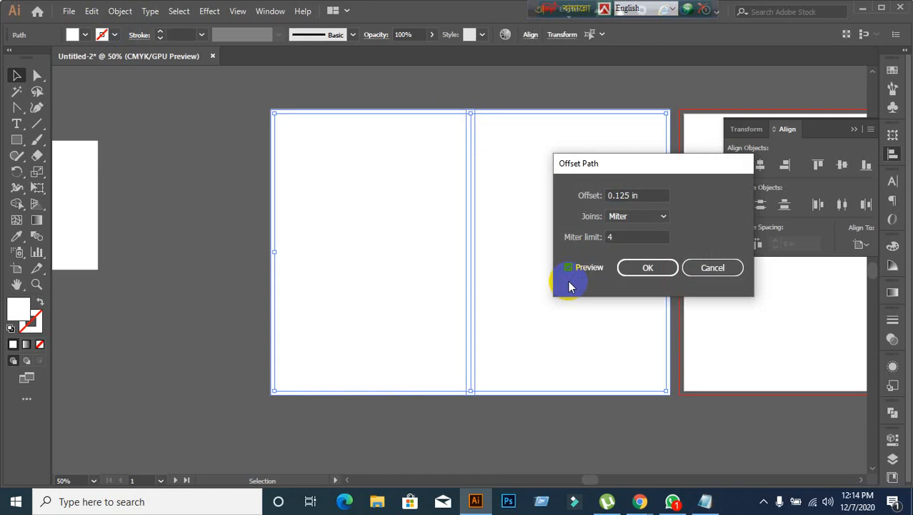
click(651, 195)
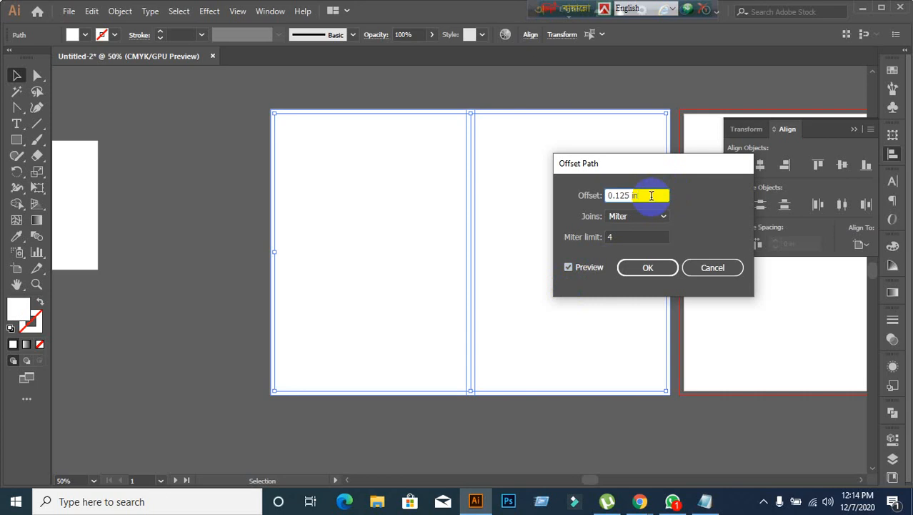
drag(651, 195, 576, 207)
text(-)
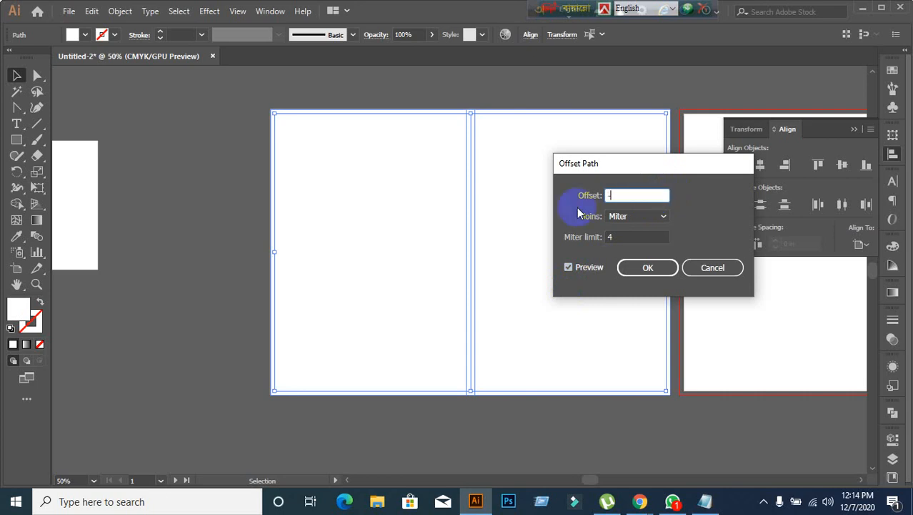
text(0.25)
click(631, 265)
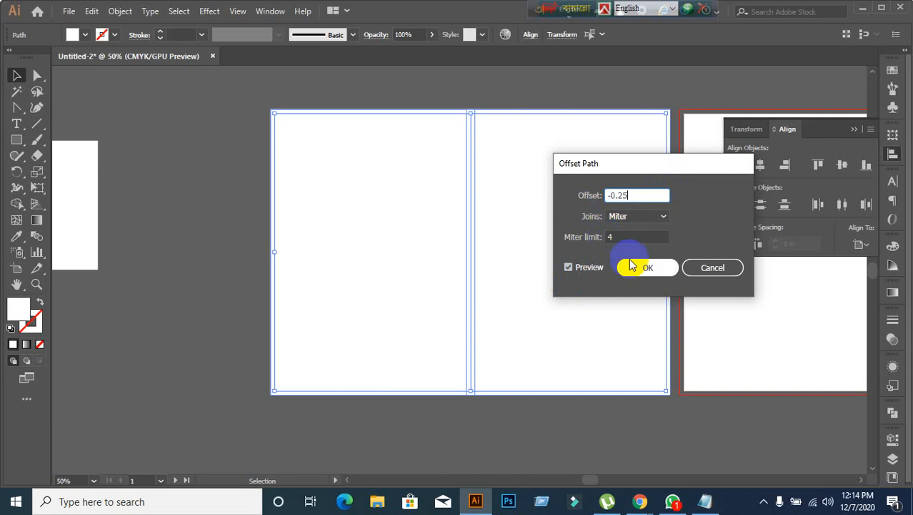
- Convert the two panel rectangles and their inner margin rectangles on the first artboard into guides, and clear the selection
click(264, 199)
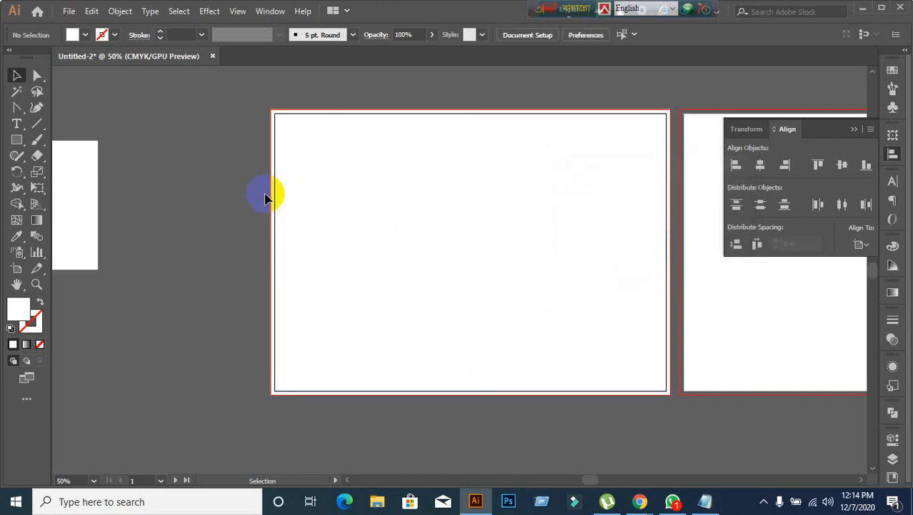
drag(234, 98, 653, 430)
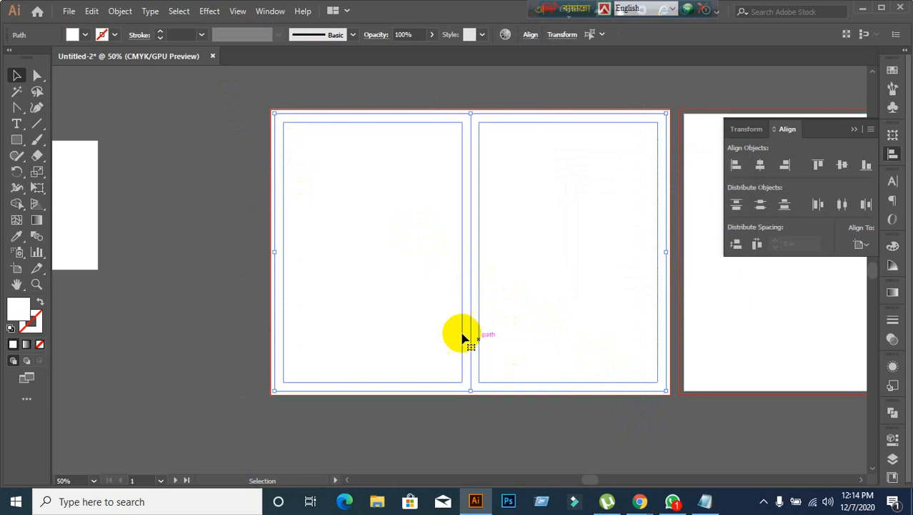
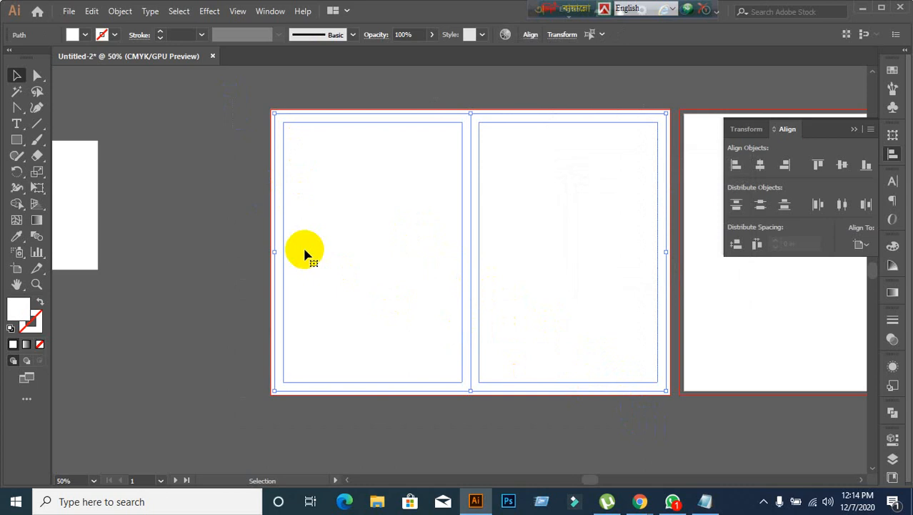
click(231, 225)
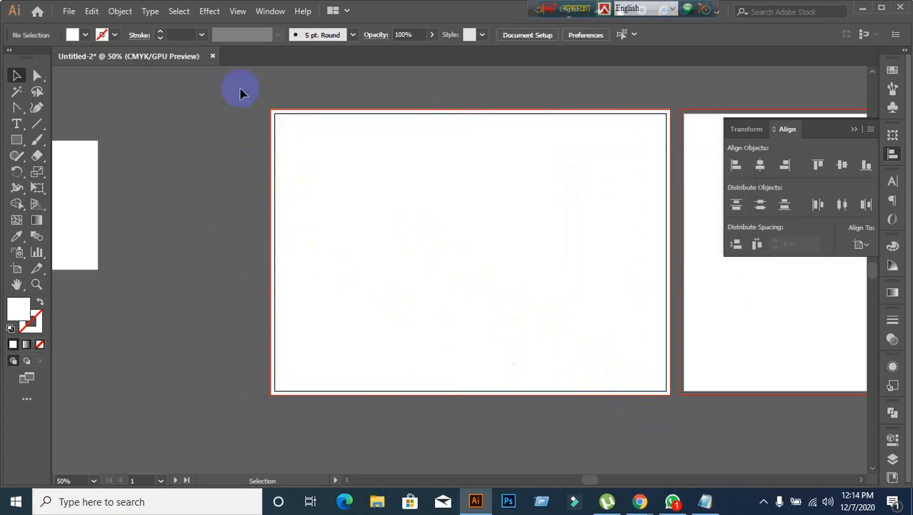
drag(609, 423, 646, 426)
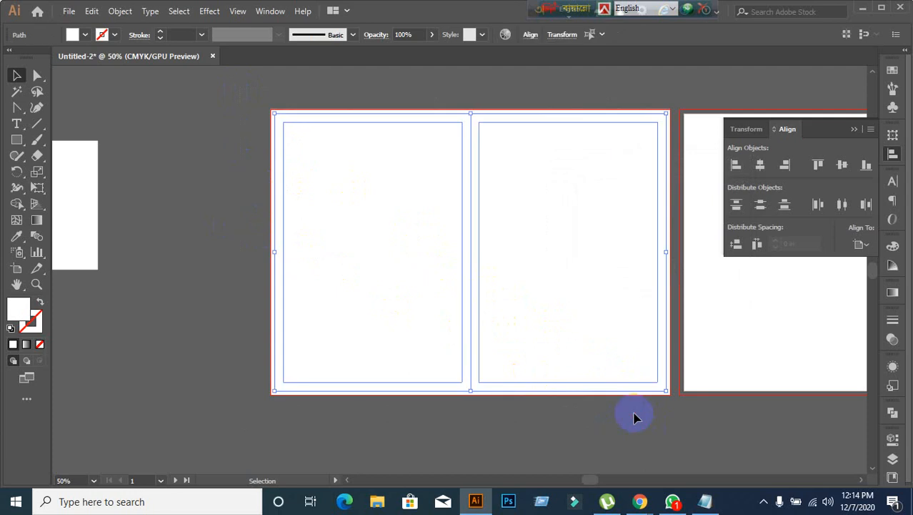
right_click(367, 204)
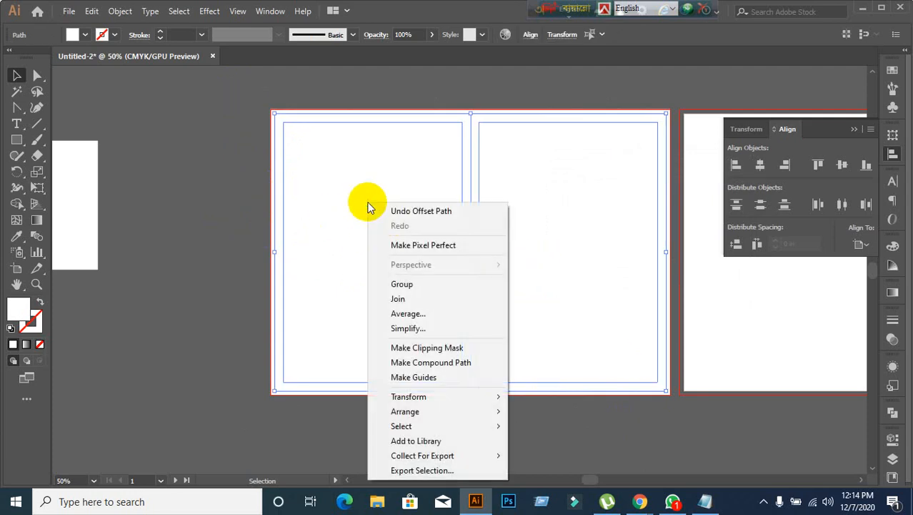
click(409, 376)
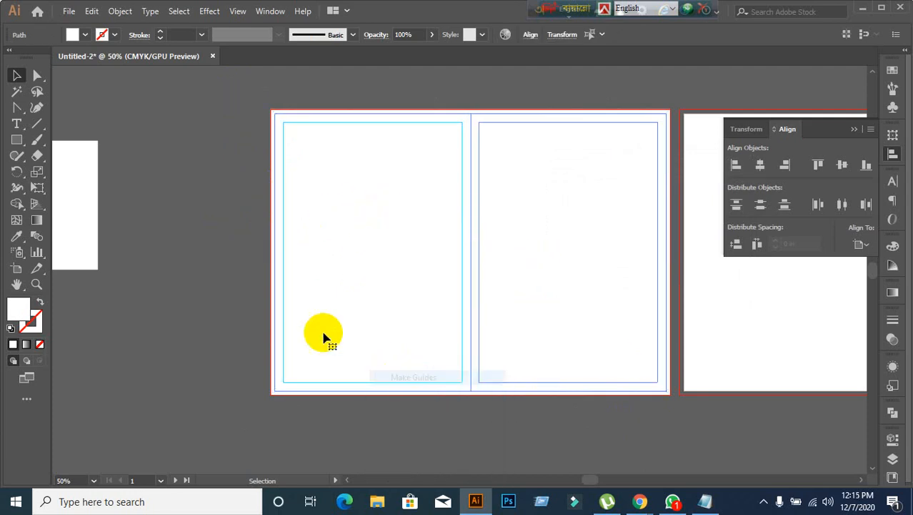
click(203, 297)
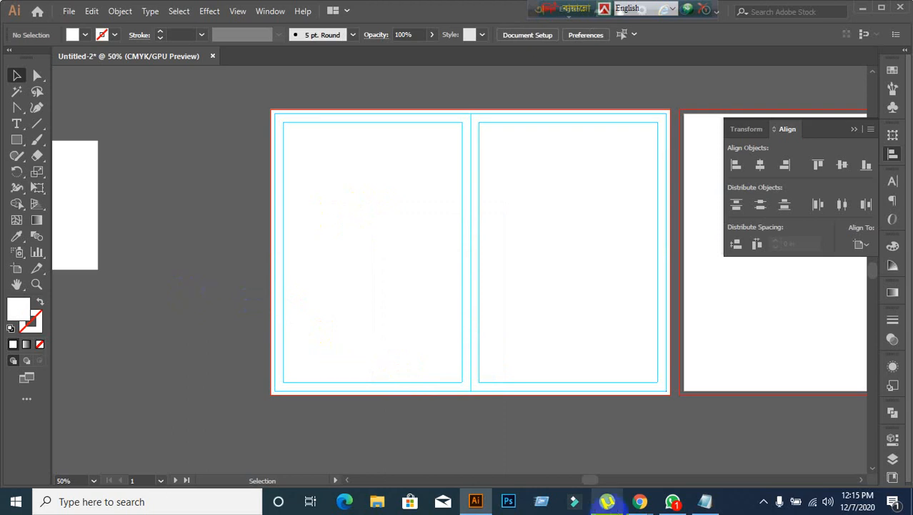
- Switch to Chrome to view the bi-fold brochure reference and the Meet call, and return to Illustrator
mouse_move(621, 493)
click(572, 450)
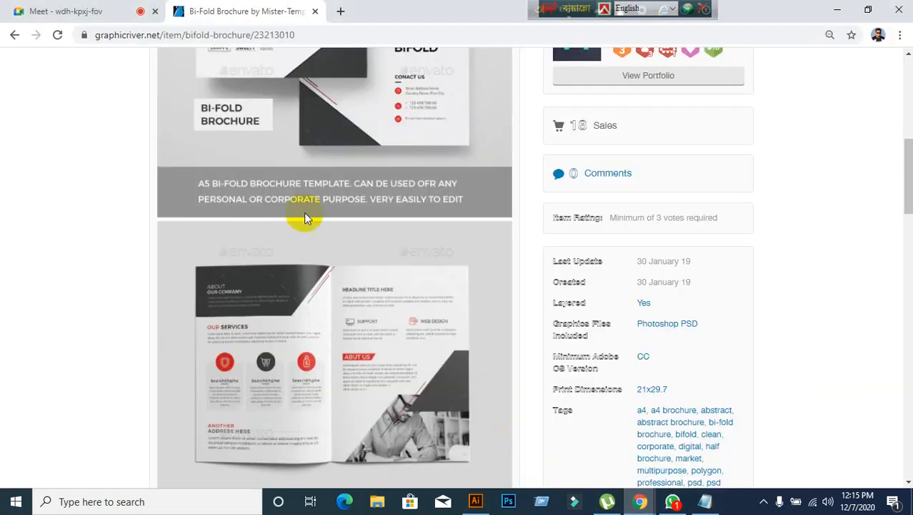
click(79, 11)
mouse_move(149, 438)
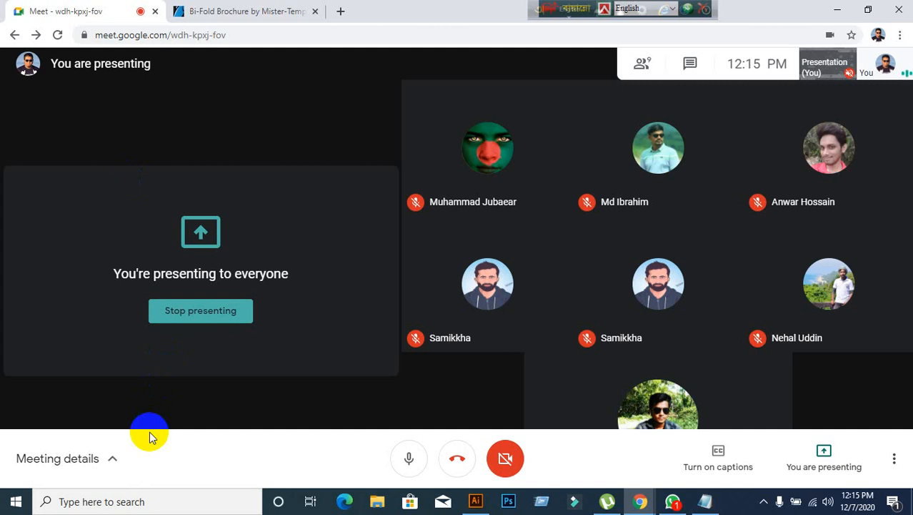
click(468, 498)
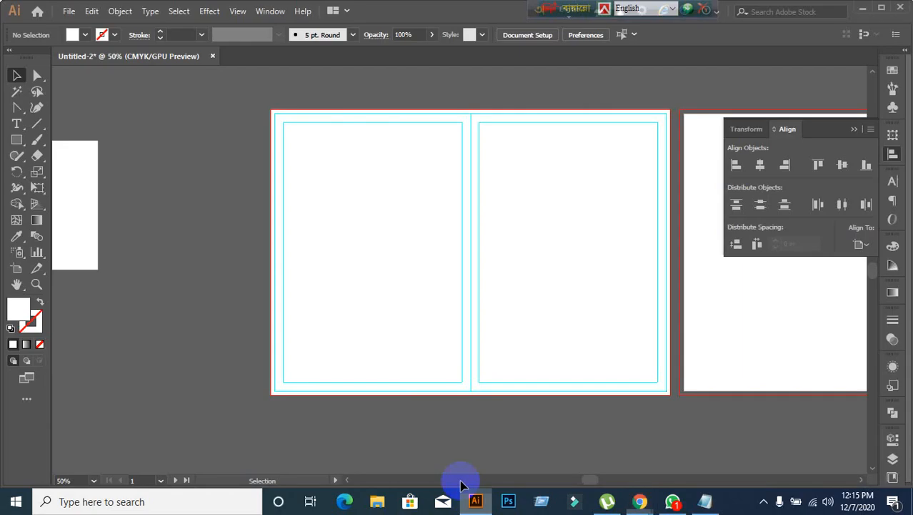
- Lock the panel and margin guides on the first artboard so they cannot be selected
scroll(624, 447, up, 1)
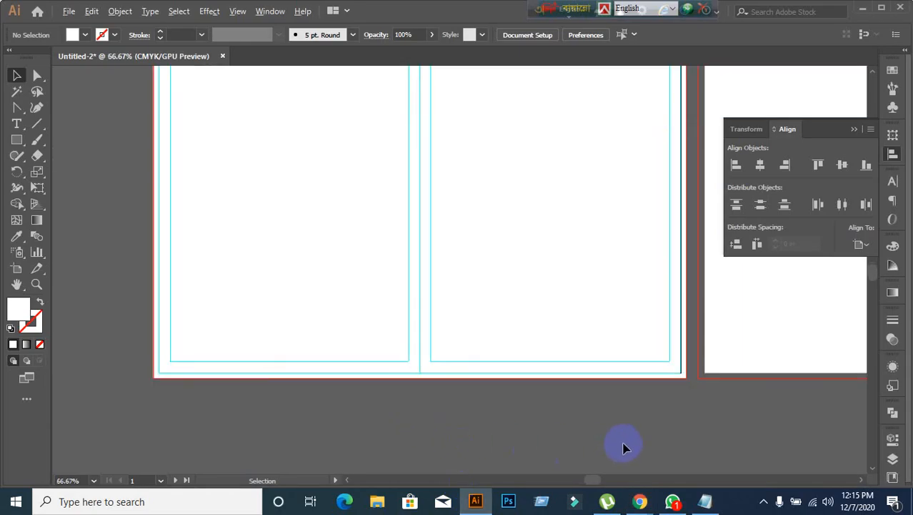
scroll(617, 434, down, 1)
drag(614, 431, 531, 412)
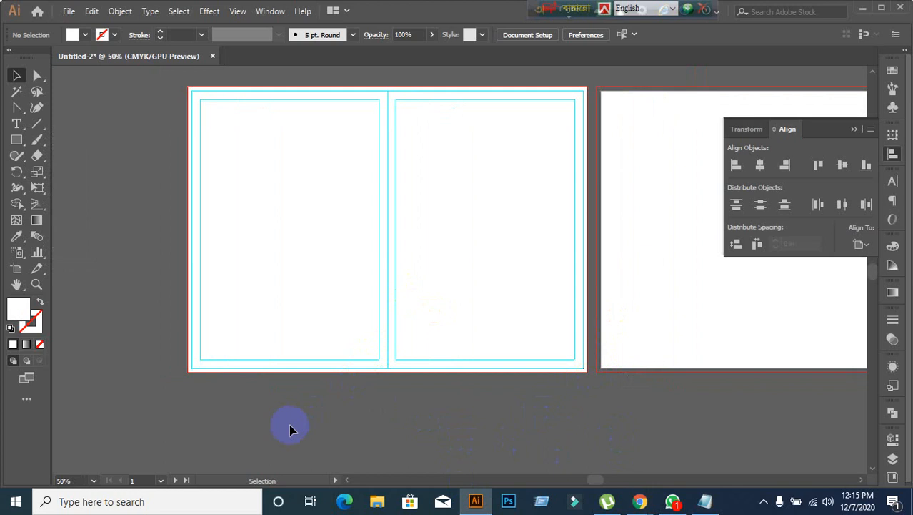
click(280, 285)
click(86, 259)
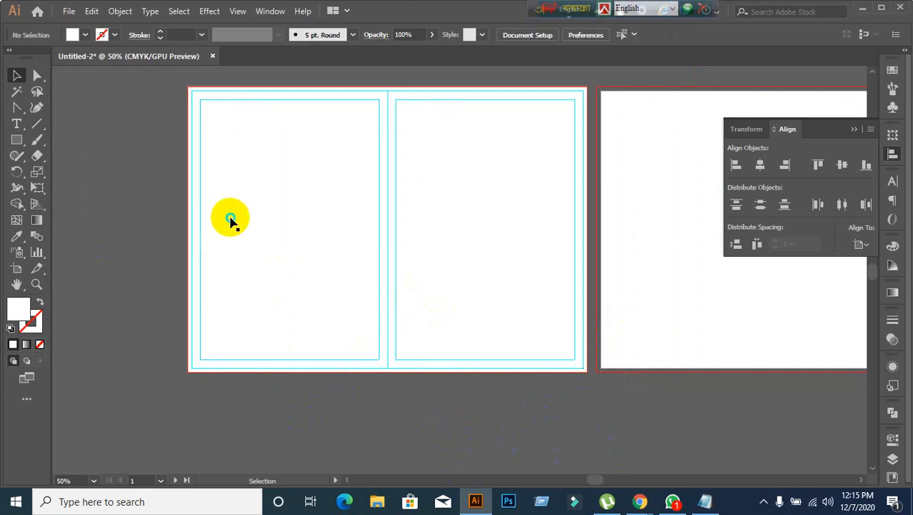
right_click(230, 219)
click(259, 338)
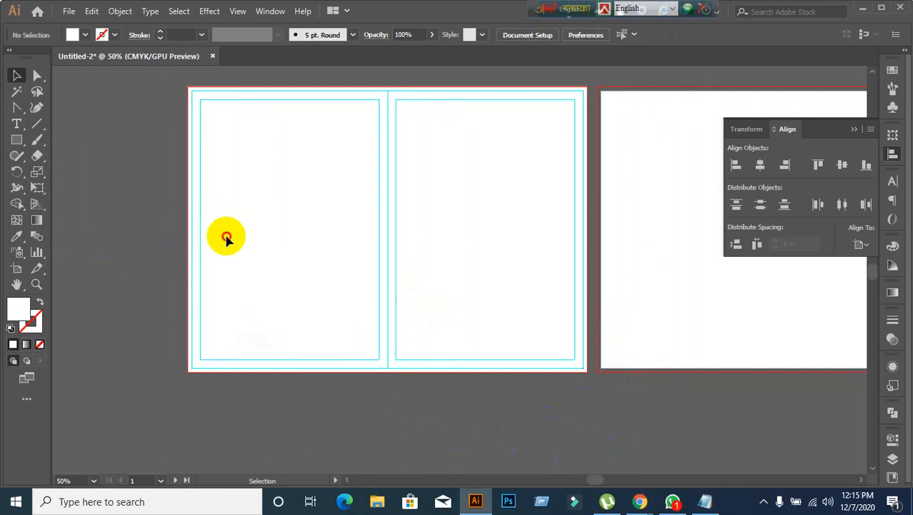
- Unlock all locked objects in the document and clear the selection
scroll(451, 261, down, 1)
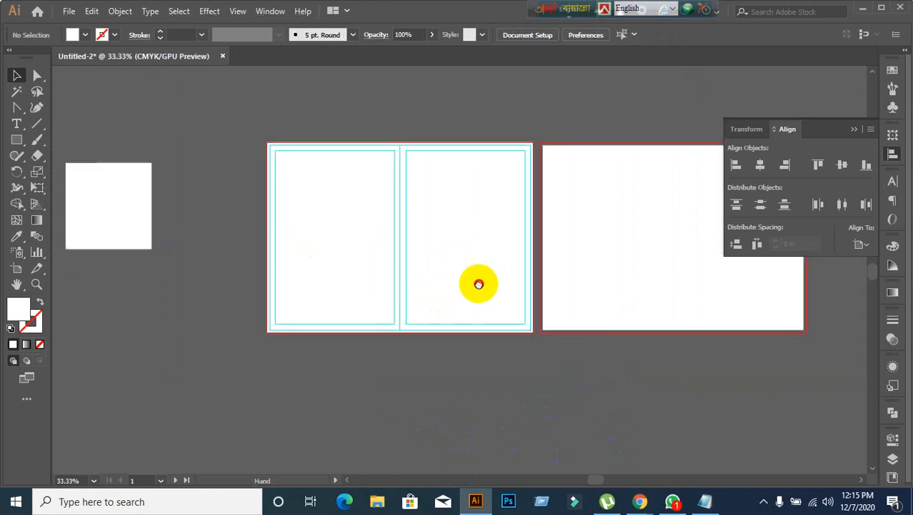
drag(479, 285, 442, 271)
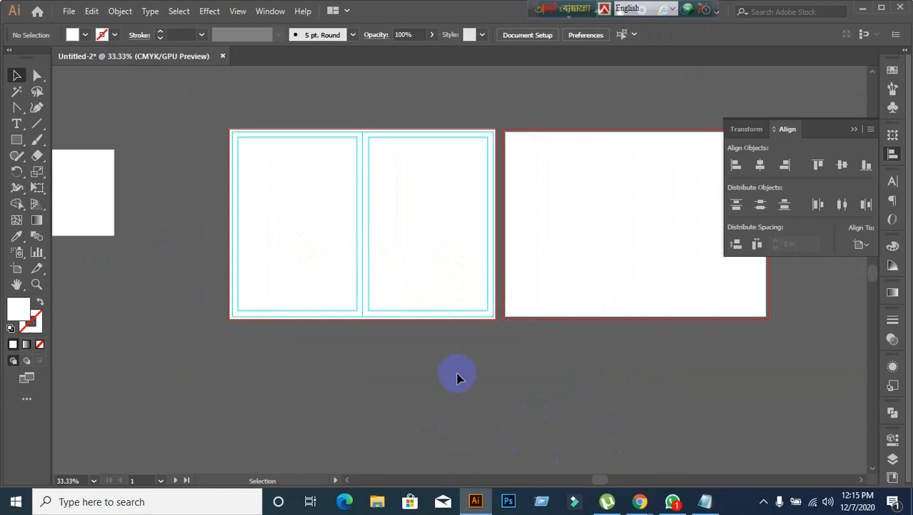
key(ctrl+alt+2)
click(458, 374)
- Try to copy the background rectangle from the first artboard onto the second artboard
drag(208, 108, 484, 371)
scroll(484, 371, right, 2)
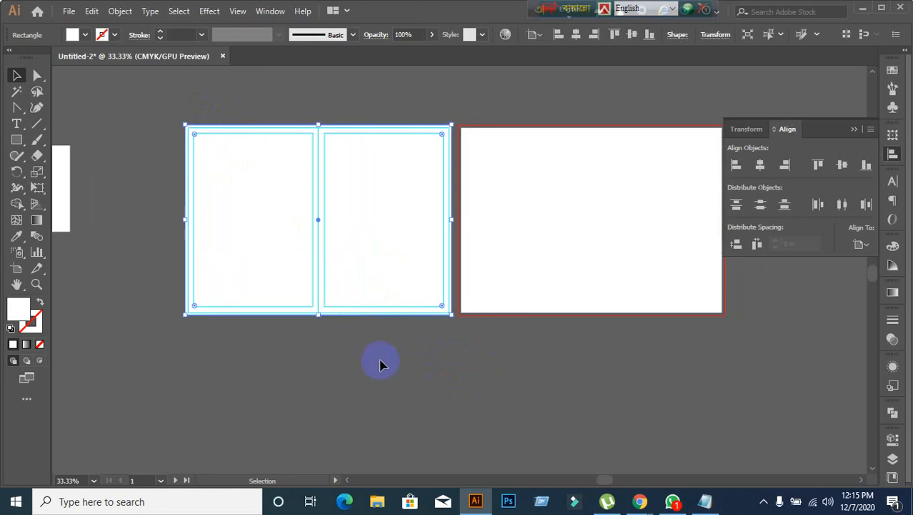
right_click(301, 287)
click(230, 417)
right_click(235, 224)
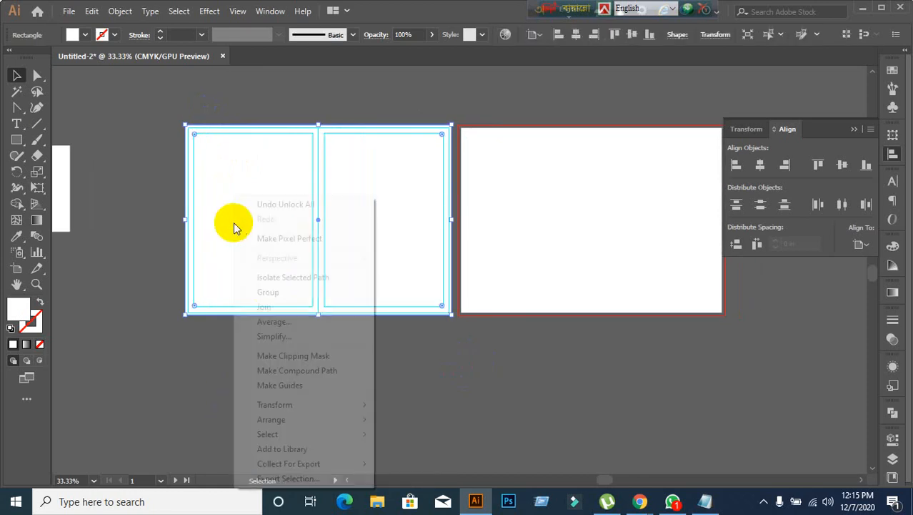
click(224, 328)
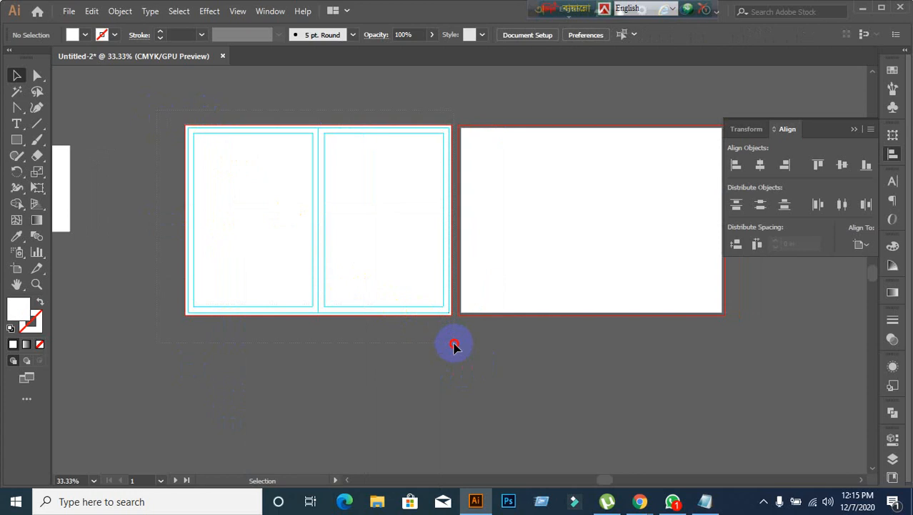
drag(455, 346, 426, 342)
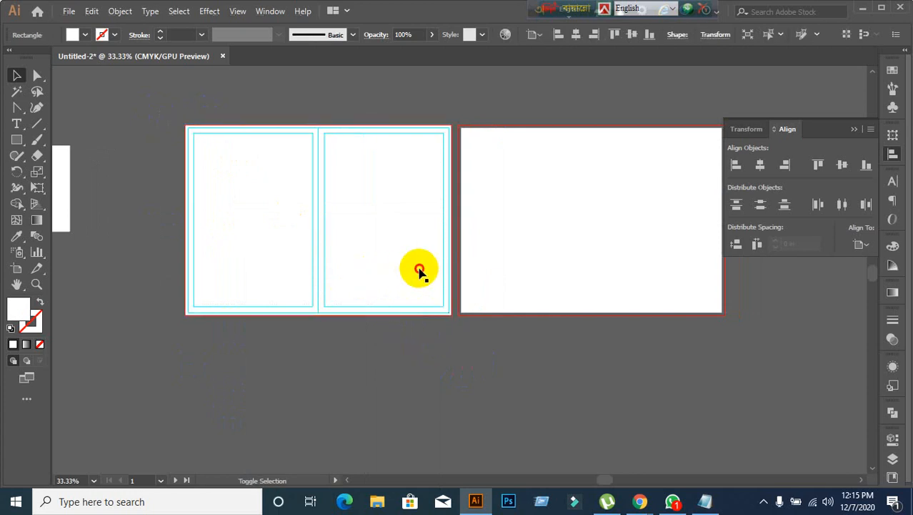
click(418, 270)
click(387, 308)
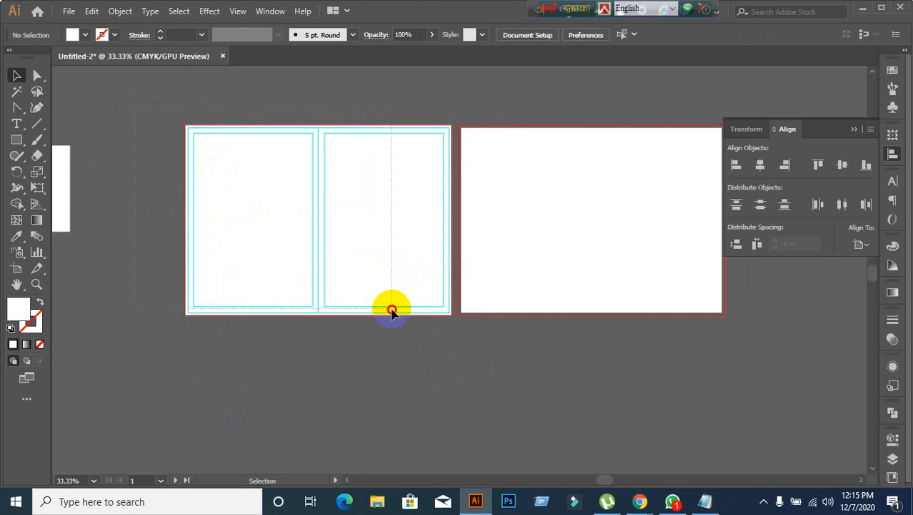
drag(385, 286, 662, 293)
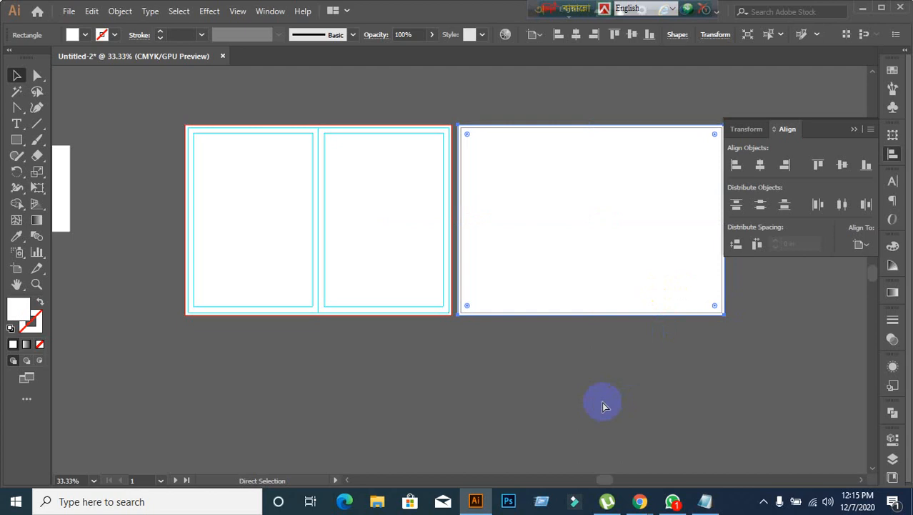
click(604, 404)
- Unlock the guides and copy them with the background rectangle from the first artboard onto the second artboard, aligned horizontally
right_click(279, 271)
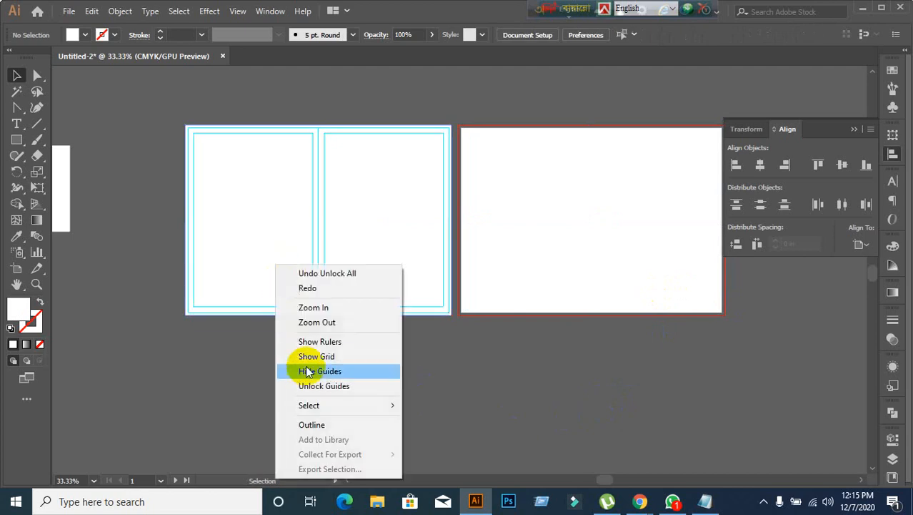
click(320, 390)
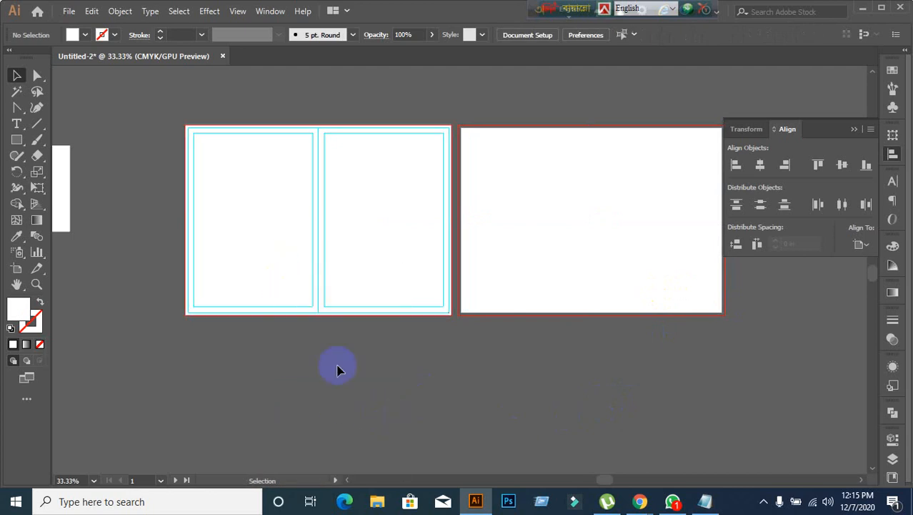
drag(159, 107, 469, 397)
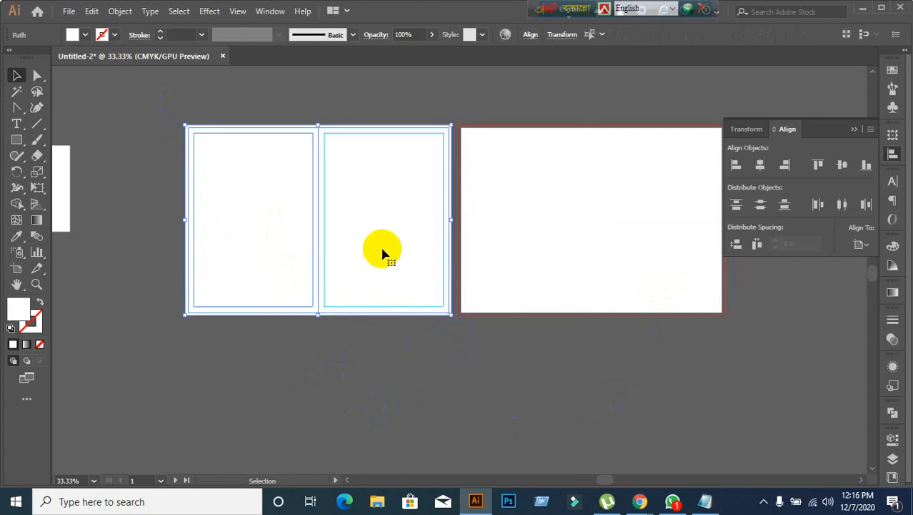
drag(383, 252, 658, 251)
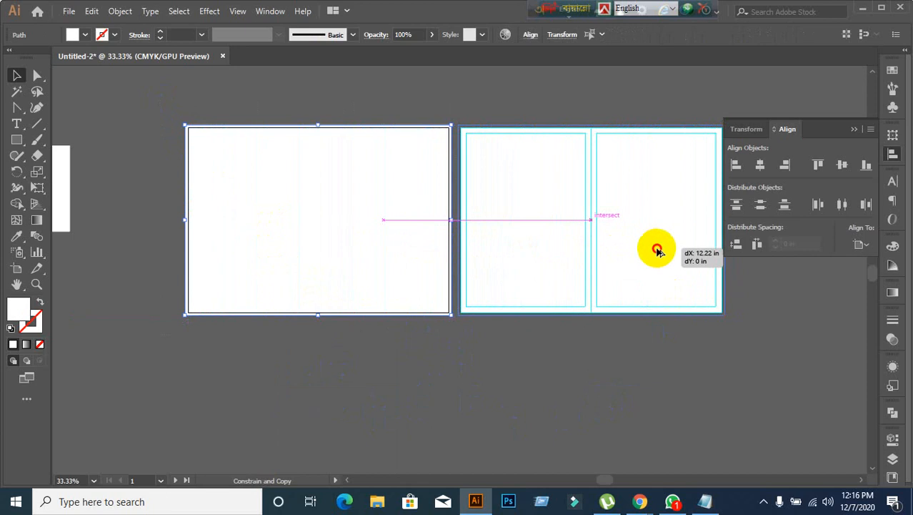
drag(658, 250, 658, 250)
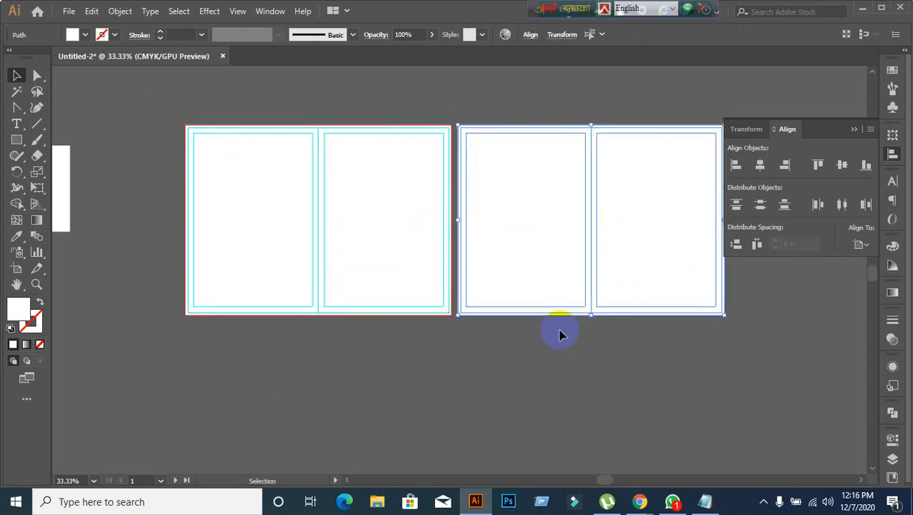
click(564, 349)
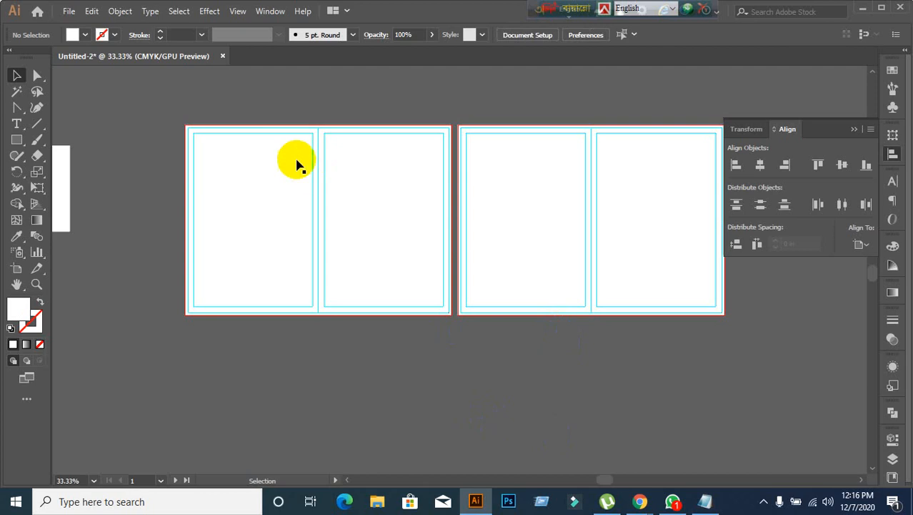
scroll(261, 189, up, 1)
scroll(261, 189, down, 1)
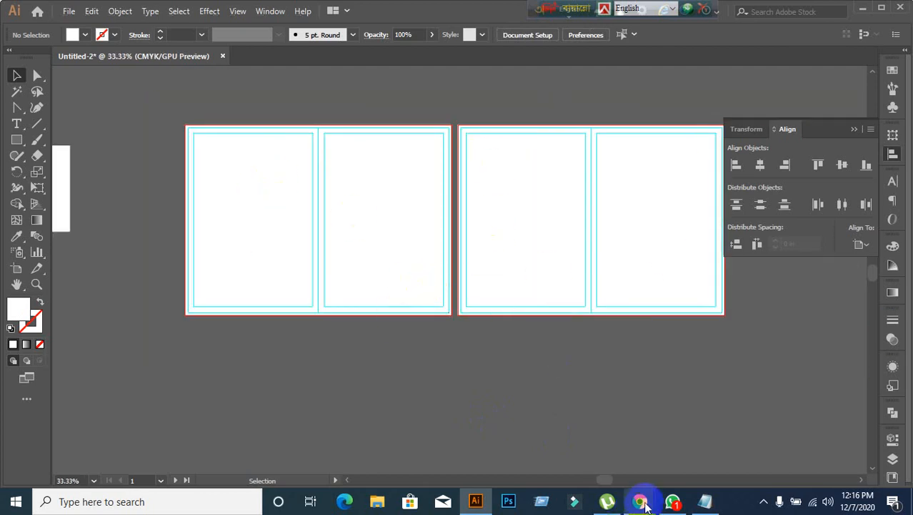
- Switch to Chrome to check the Meet call and return to Illustrator
mouse_move(641, 500)
click(516, 436)
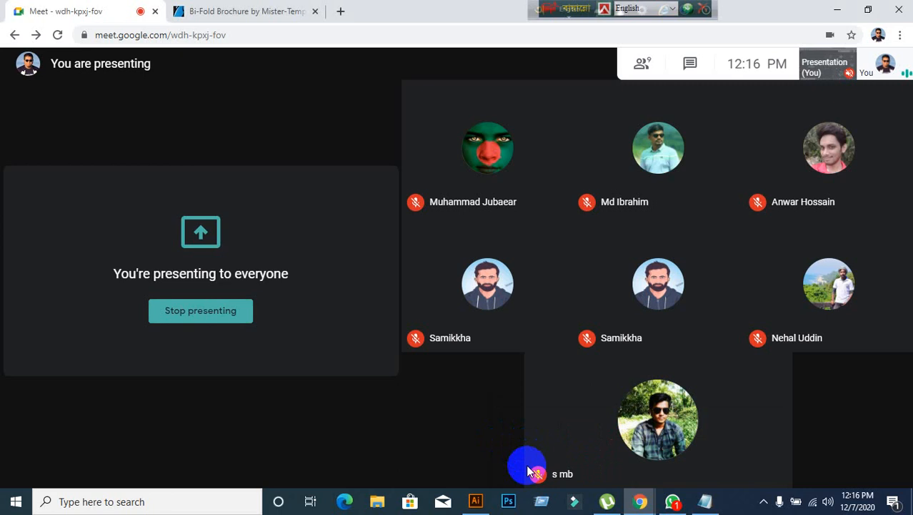
mouse_move(641, 413)
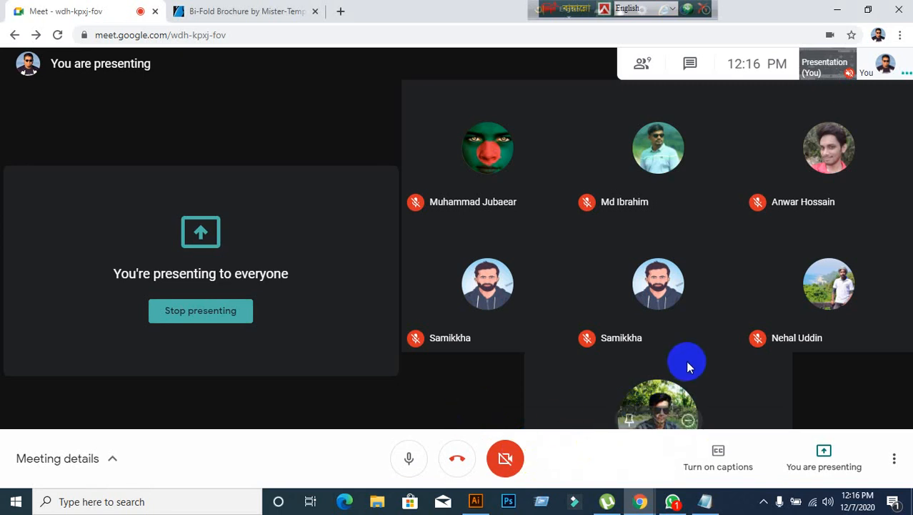
click(837, 15)
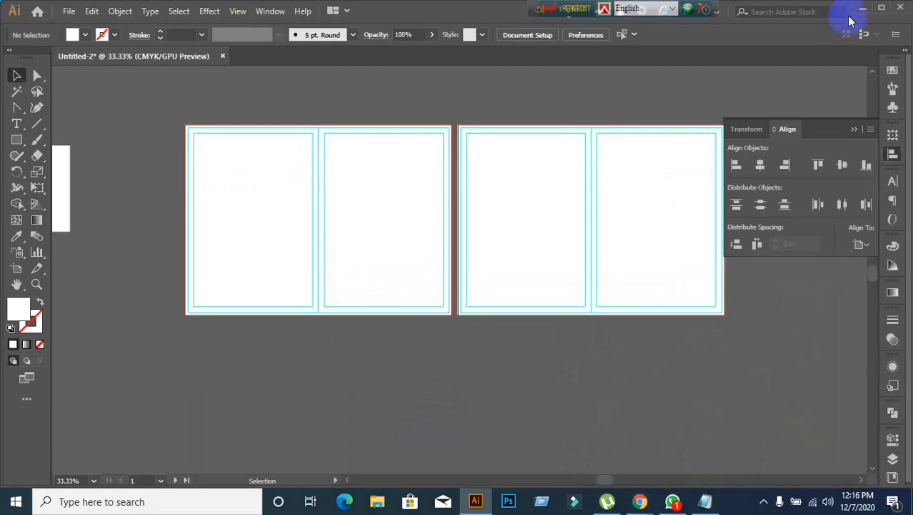
click(852, 16)
click(476, 501)
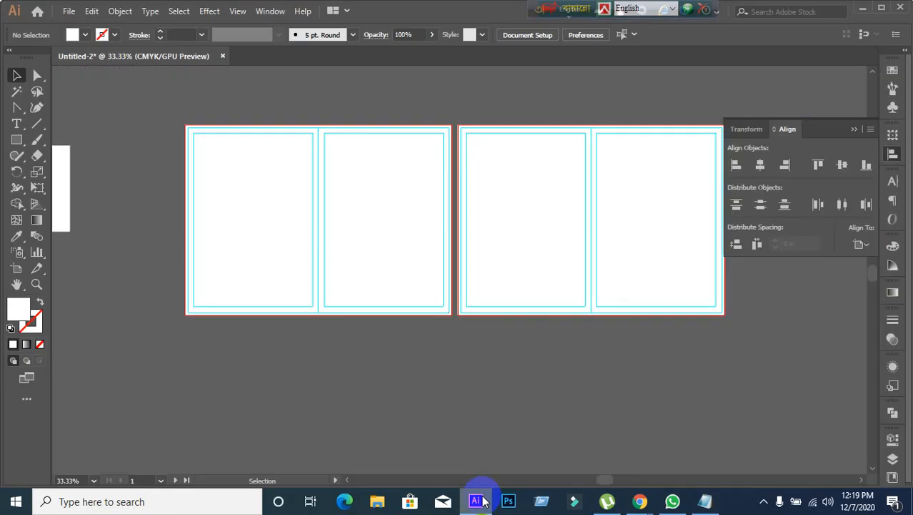
- Switch to Chrome and bring up the inside-spread preview image on the GraphicRiver Bi-Fold Brochure page
click(477, 501)
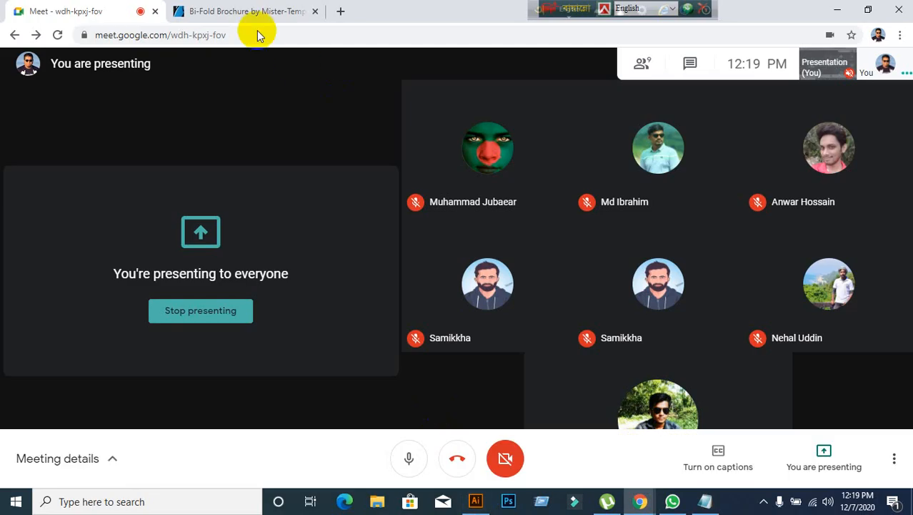
click(238, 15)
scroll(292, 271, up, 5)
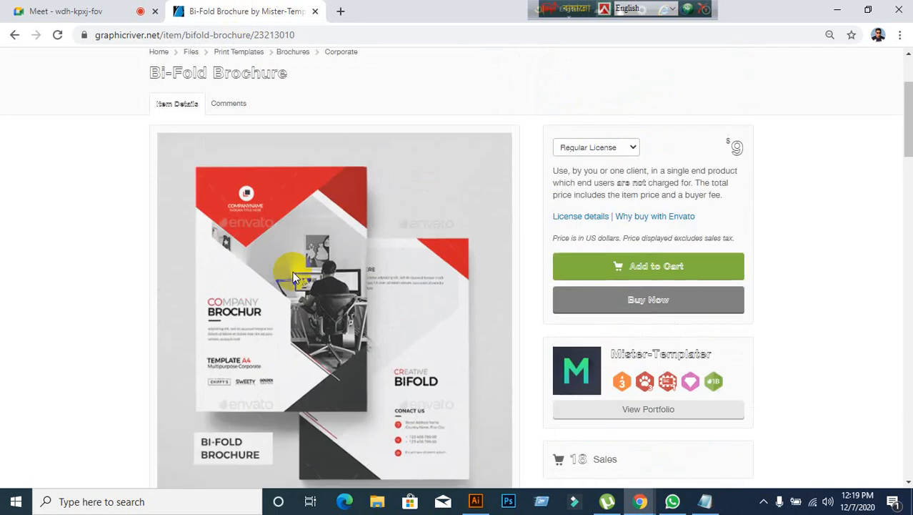
scroll(292, 271, up, 2)
scroll(292, 270, down, 10)
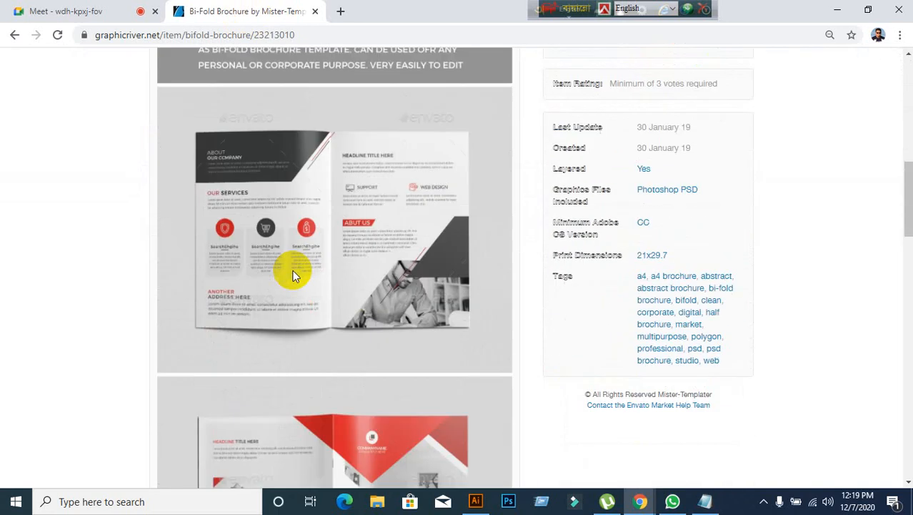
- Save the brochure preview image to the Desktop as a JPEG named "Preview bi-fold"
right_click(288, 188)
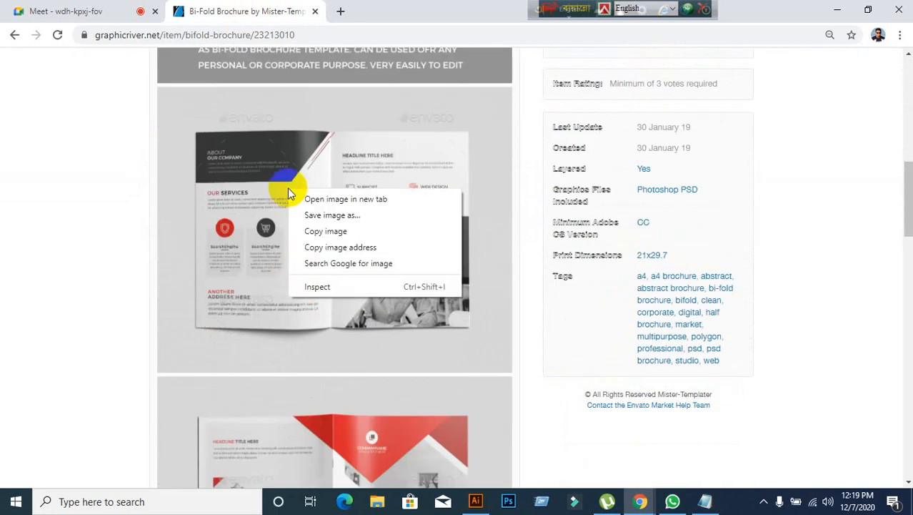
click(324, 216)
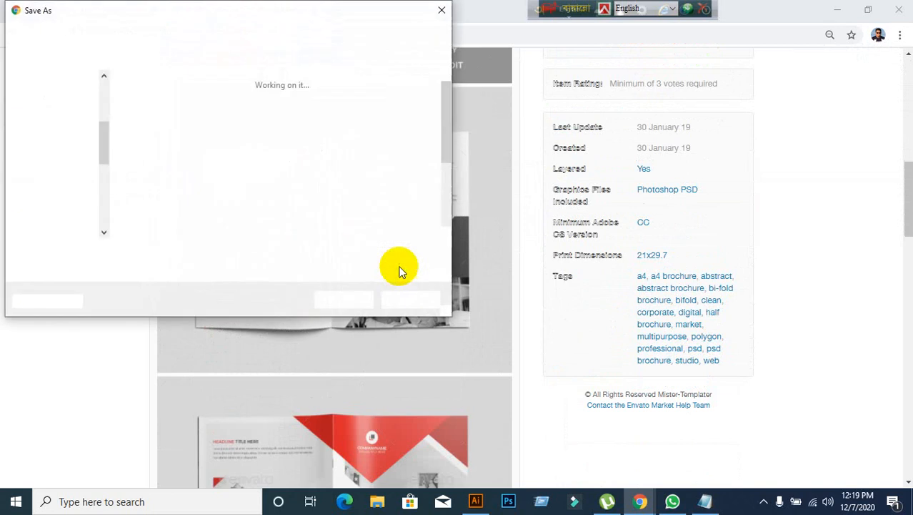
scroll(82, 147, up, 2)
scroll(76, 149, up, 2)
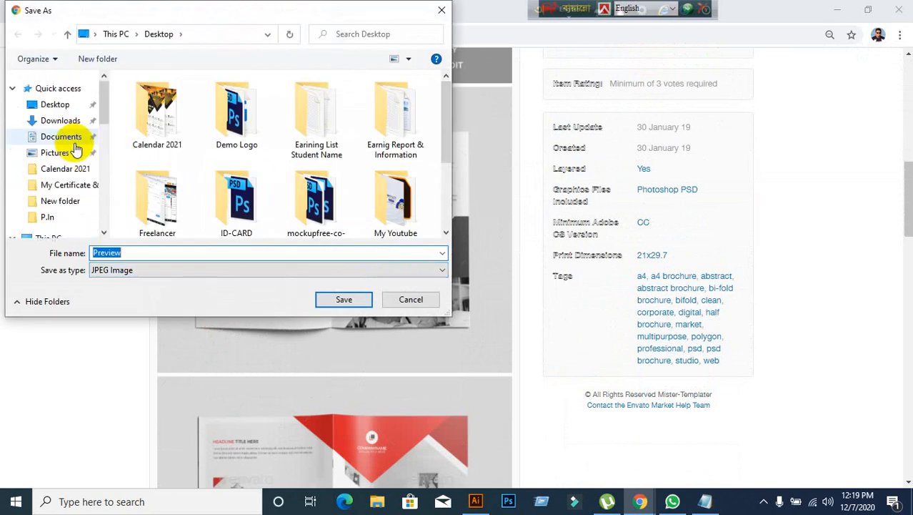
click(32, 105)
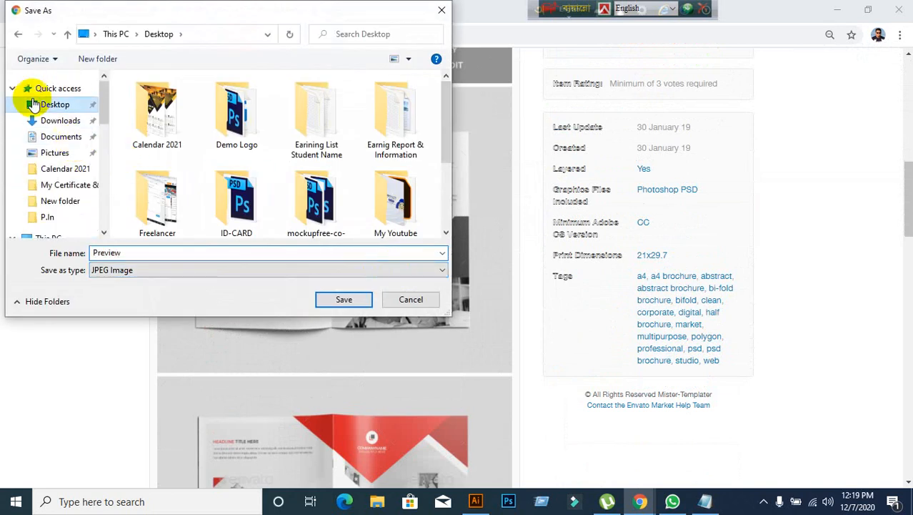
double_click(132, 253)
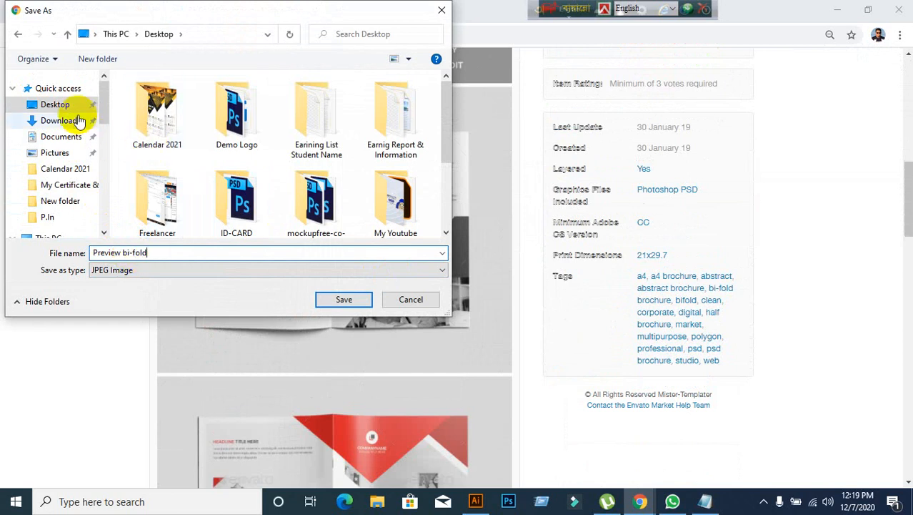
click(340, 301)
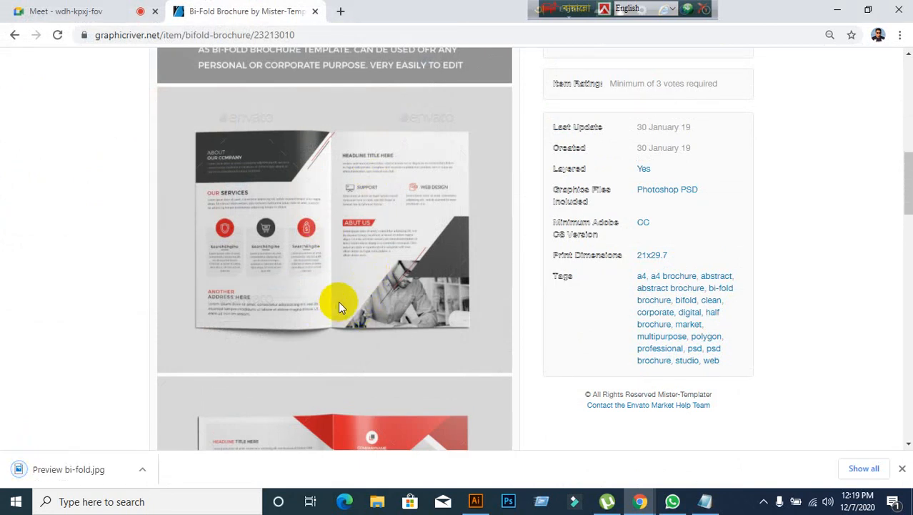
- Minimise the browser and move the Preview bi-fold image to an empty area of the desktop
click(838, 10)
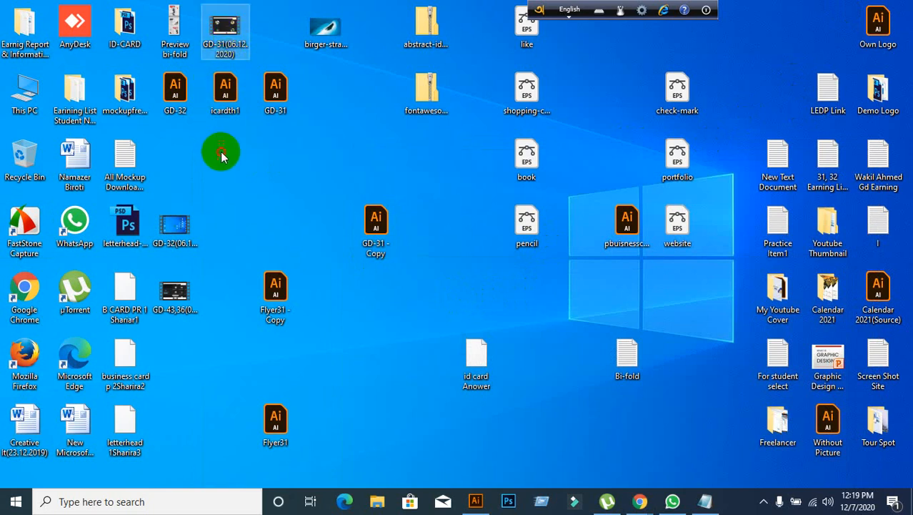
drag(238, 235, 329, 246)
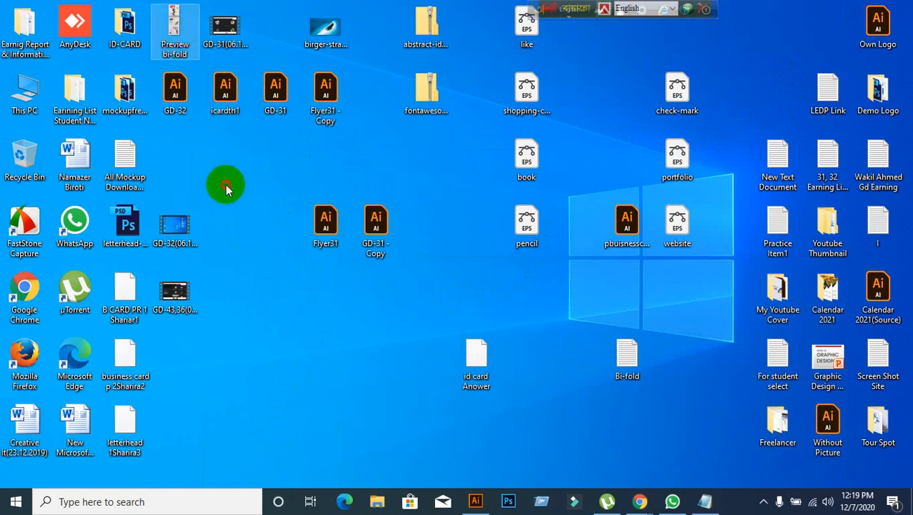
drag(179, 51, 323, 359)
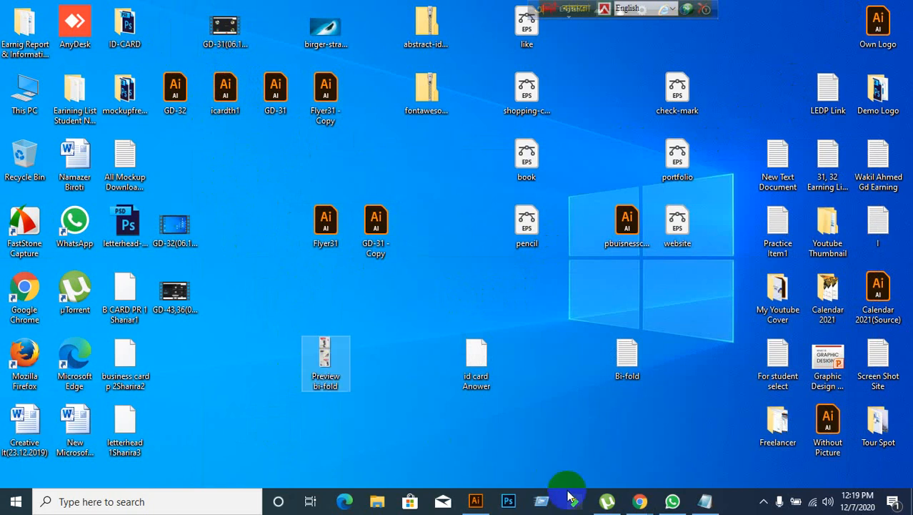
- Start Photoshop and open the Preview bi-fold image from the desktop in it
click(509, 501)
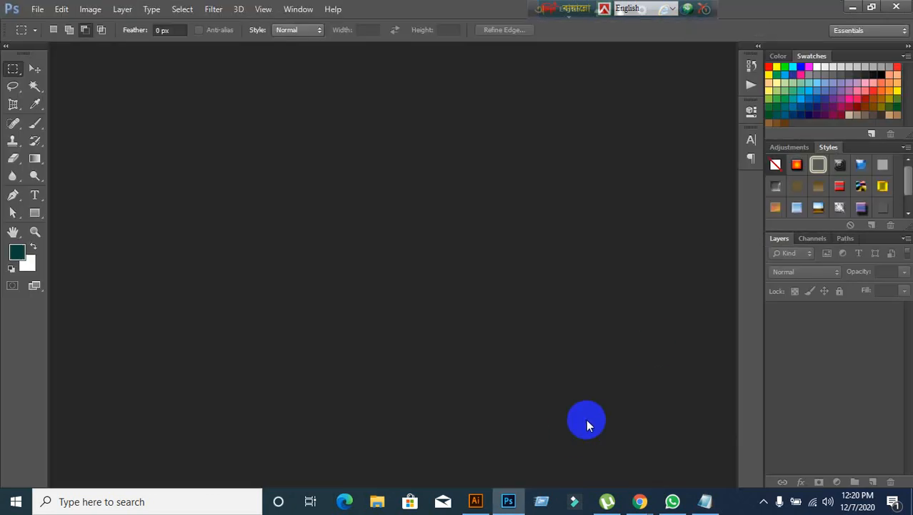
click(852, 7)
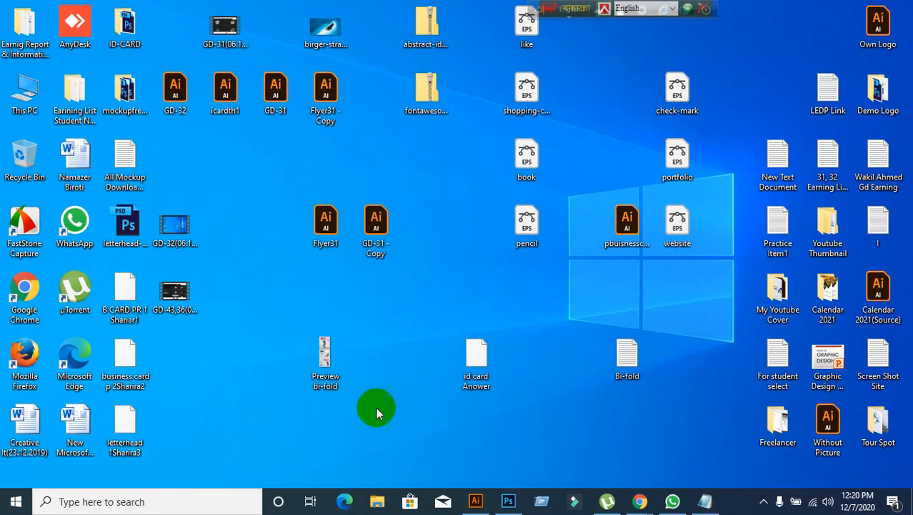
drag(327, 366, 377, 6)
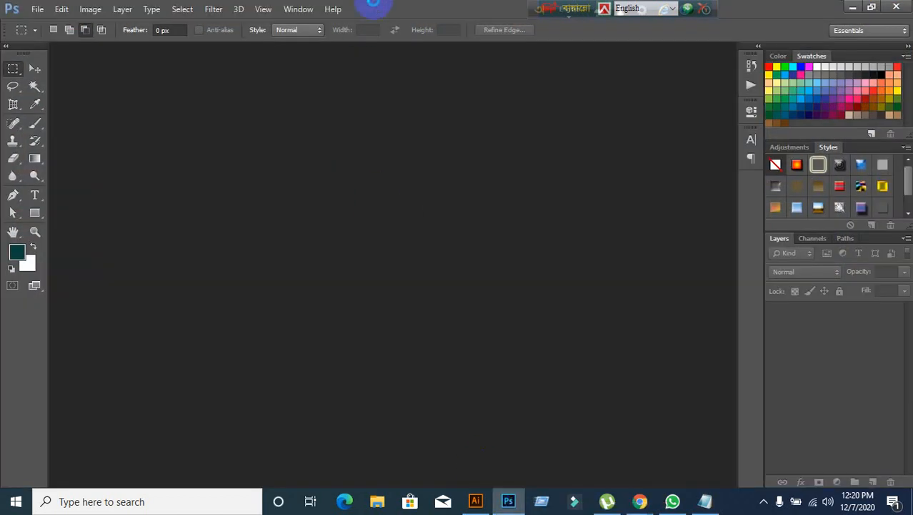
drag(373, 5, 377, 5)
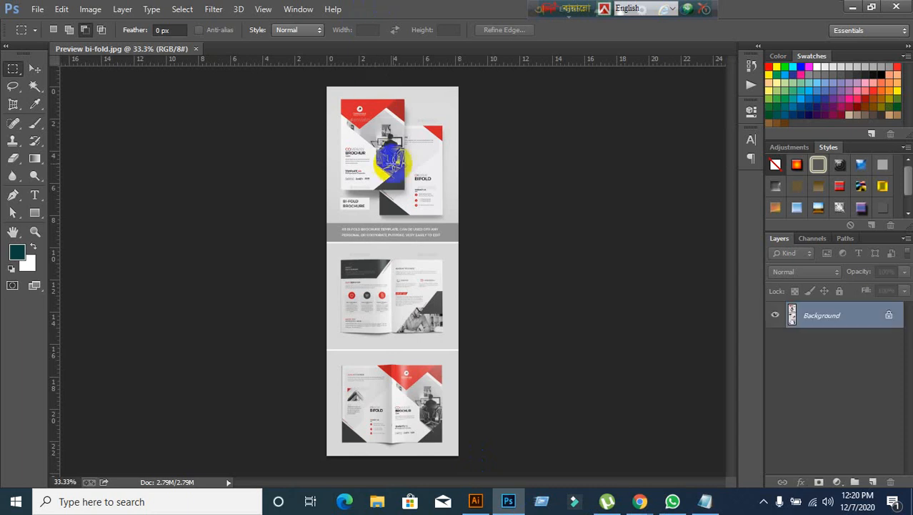
- Examine the inside spread and the cover spread of the bi-fold brochure preview
alt+scroll(409, 164, up, 5)
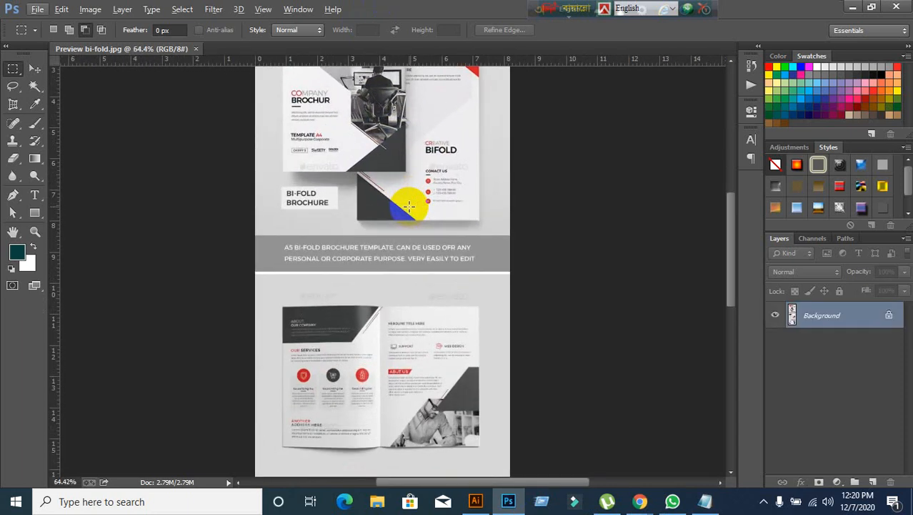
scroll(409, 208, down, 2)
scroll(409, 208, up, 1)
scroll(408, 208, down, 4)
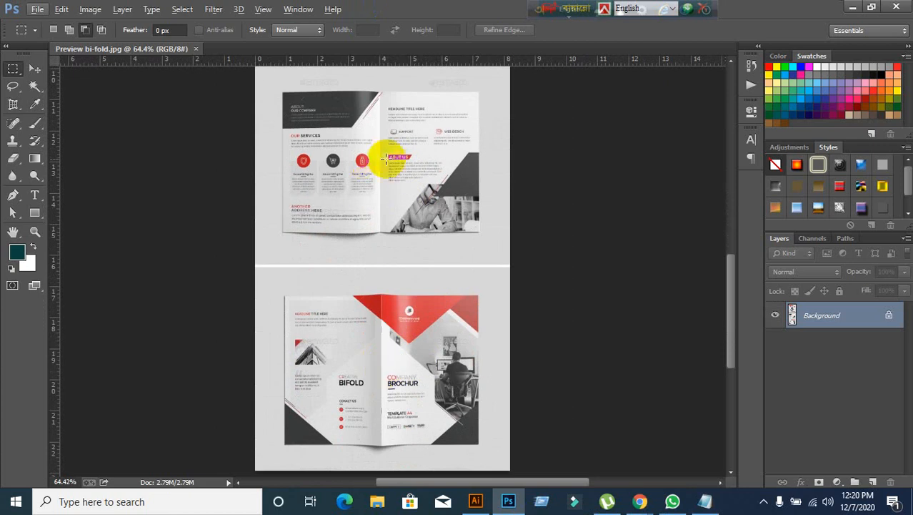
click(33, 70)
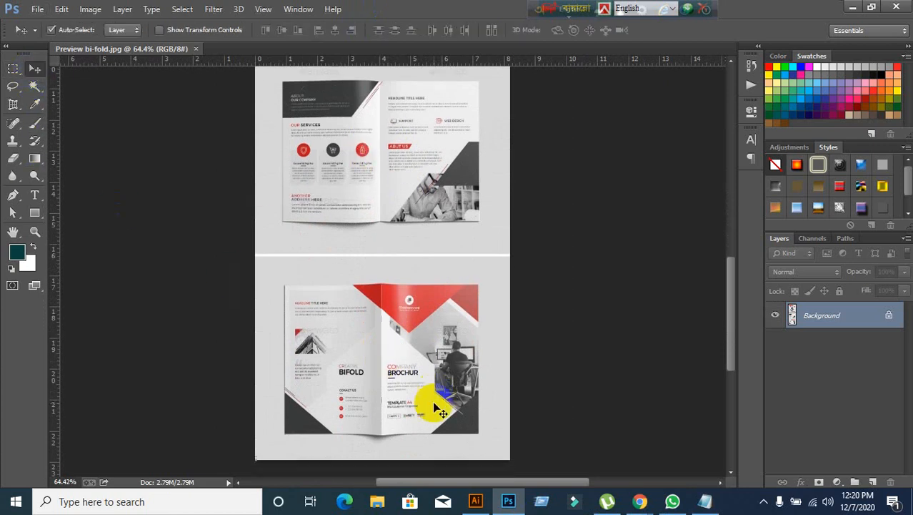
scroll(399, 388, up, 1)
scroll(395, 382, up, 1)
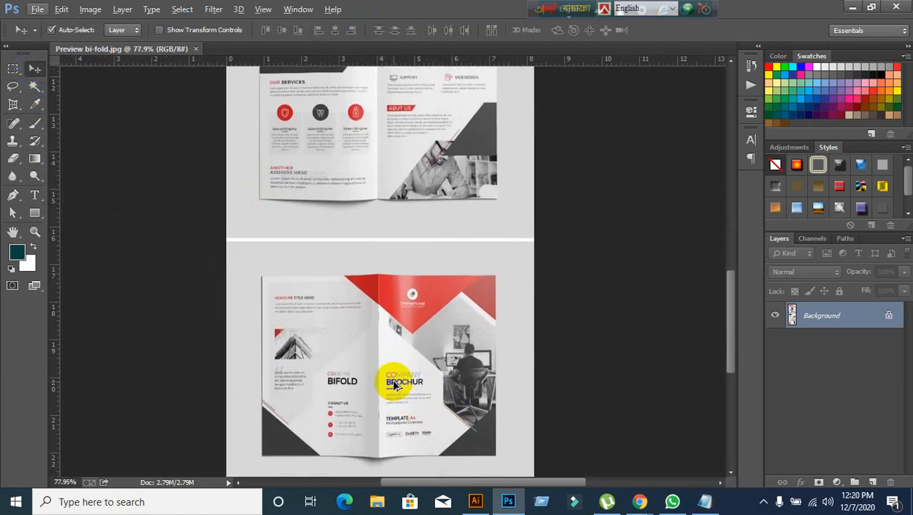
scroll(395, 382, down, 2)
scroll(396, 287, up, 2)
scroll(397, 291, up, 1)
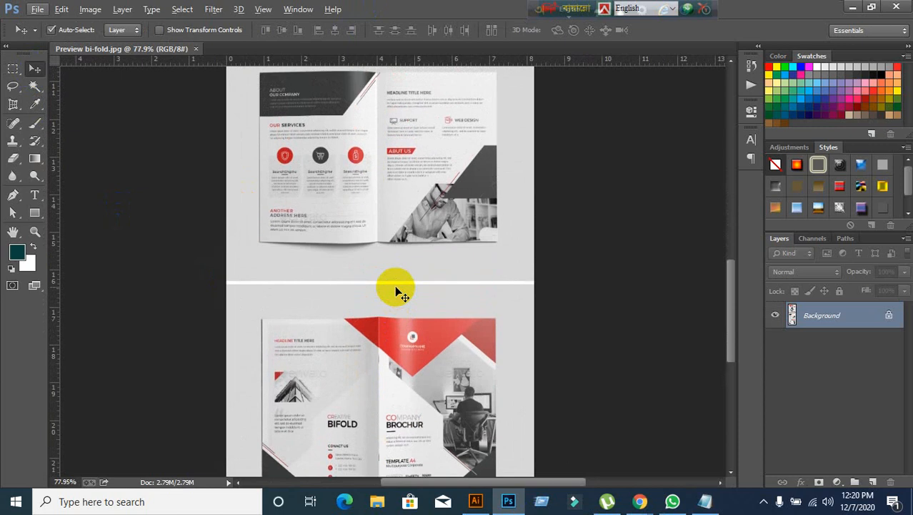
scroll(407, 343, down, 4)
scroll(415, 376, up, 1)
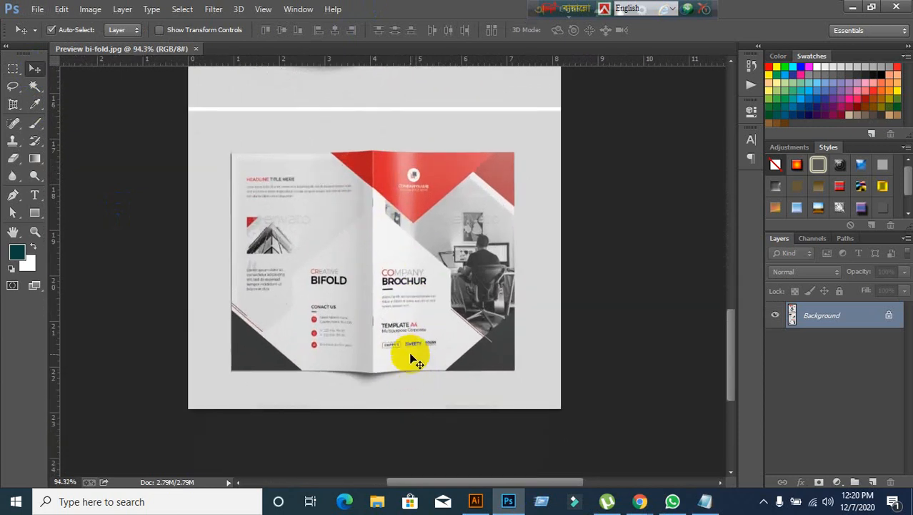
scroll(419, 362, down, 3)
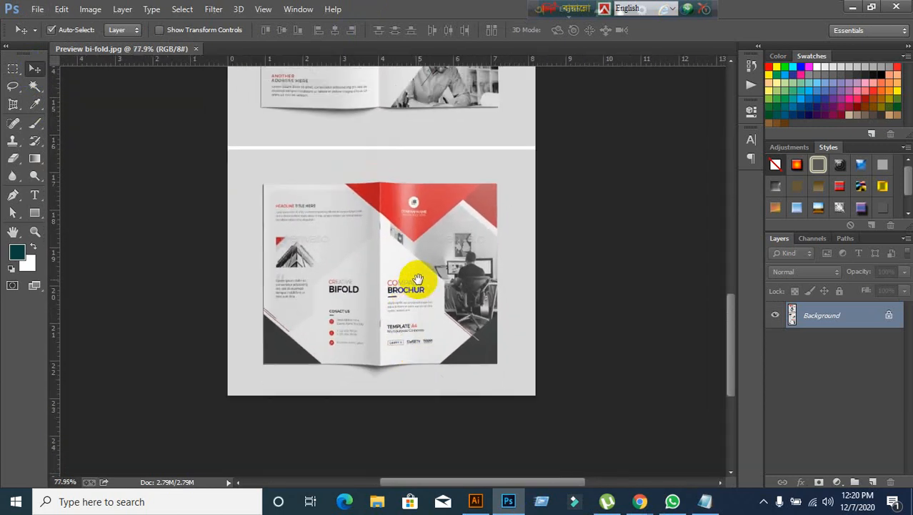
scroll(415, 308, up, 1)
drag(425, 350, 384, 366)
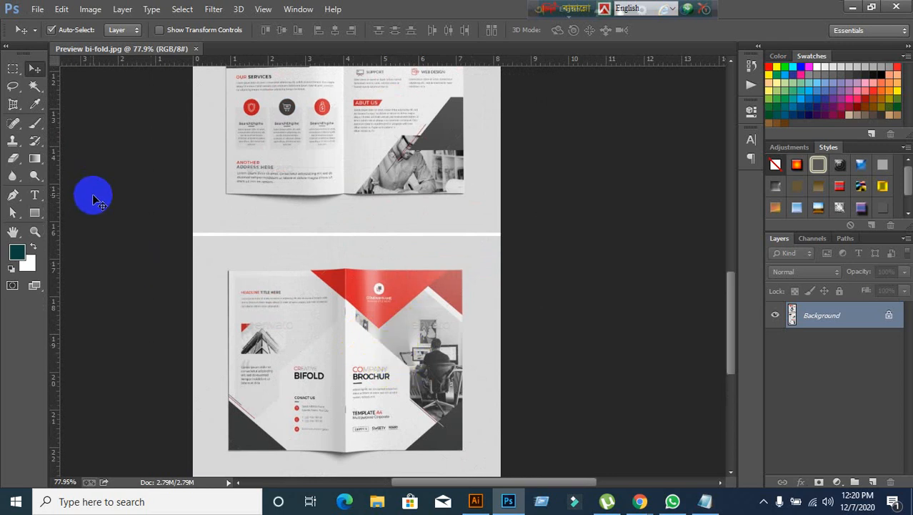
- Paint the Bengali numeral ১ over the front cover of the brochure with a 25 px Brush
click(34, 123)
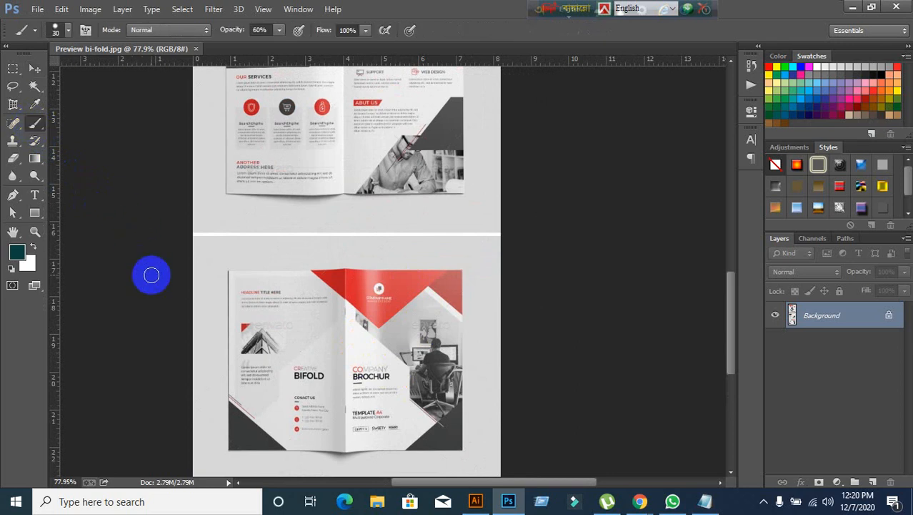
key(bracketleft)
mouse_move(395, 329)
mouse_down()
mouse_move(426, 382)
mouse_move(398, 376)
mouse_move(386, 391)
mouse_up()
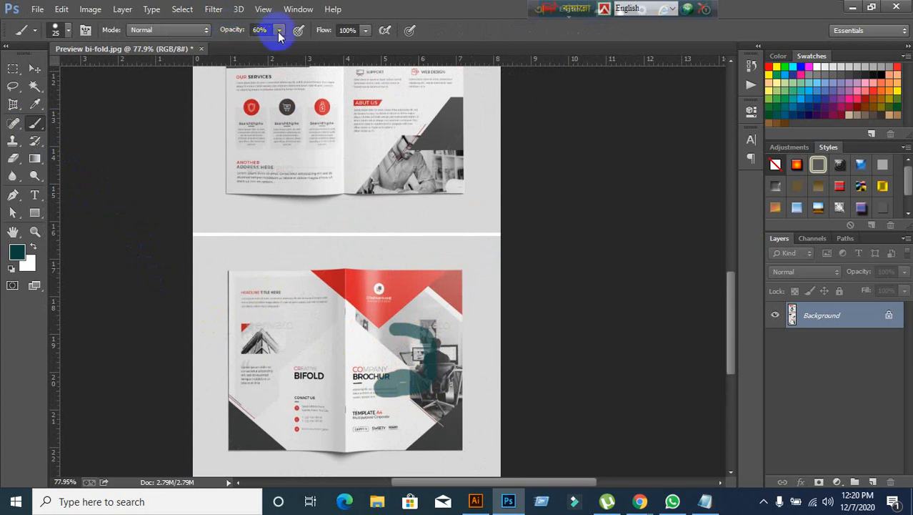
- Set the Brush opacity to 100%
drag(267, 30, 246, 31)
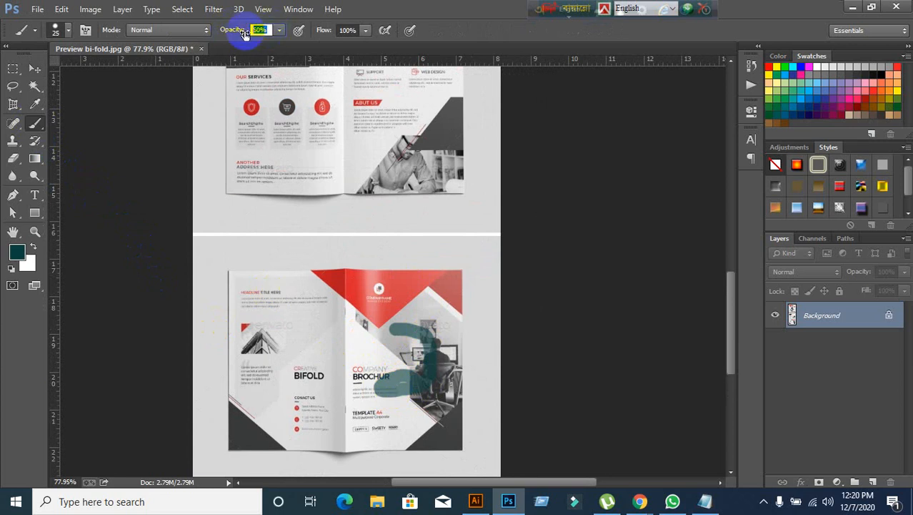
text(100)
key(Return)
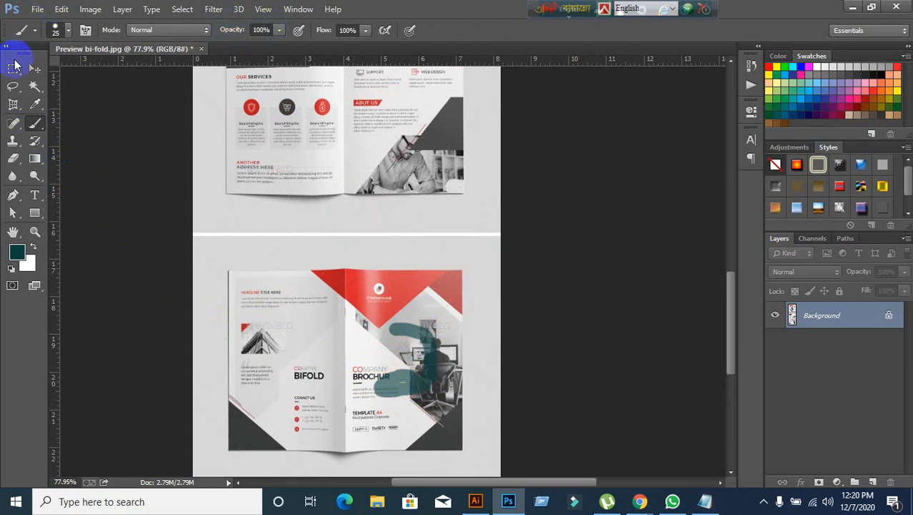
- Try to move the artwork on the locked Background layer, and undo the brush stroke on the front cover
click(32, 68)
drag(389, 410, 379, 368)
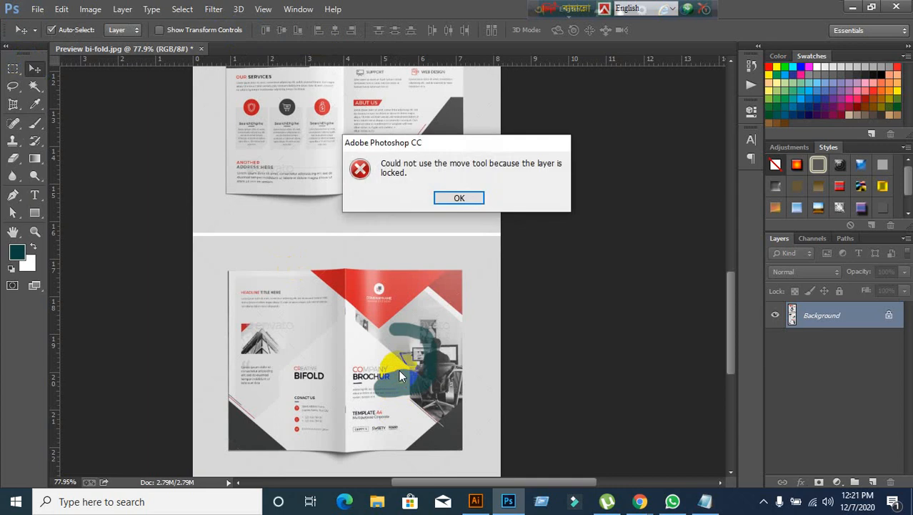
click(471, 198)
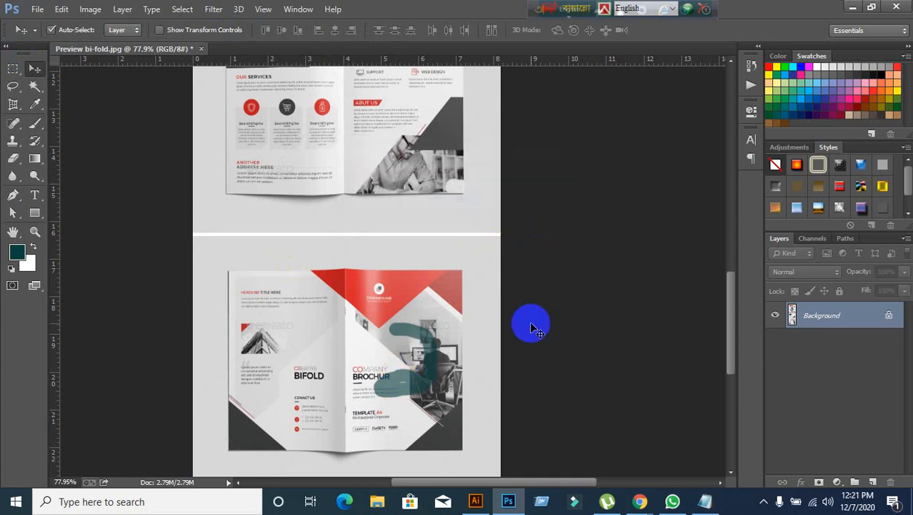
key(ctrl+z)
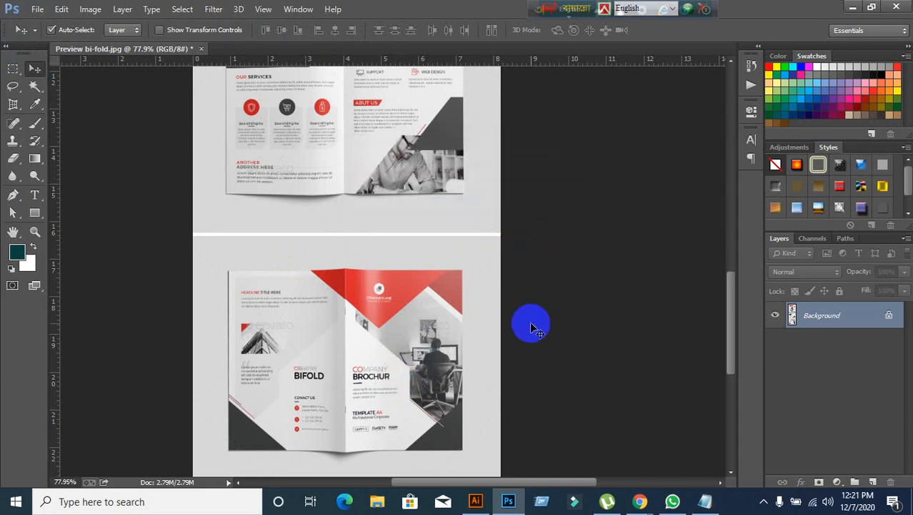
- Paint Bengali page numbers with the Brush: ১ on the front cover, ২ and ৩ on the inside pages, ৪ on the back cover
click(34, 121)
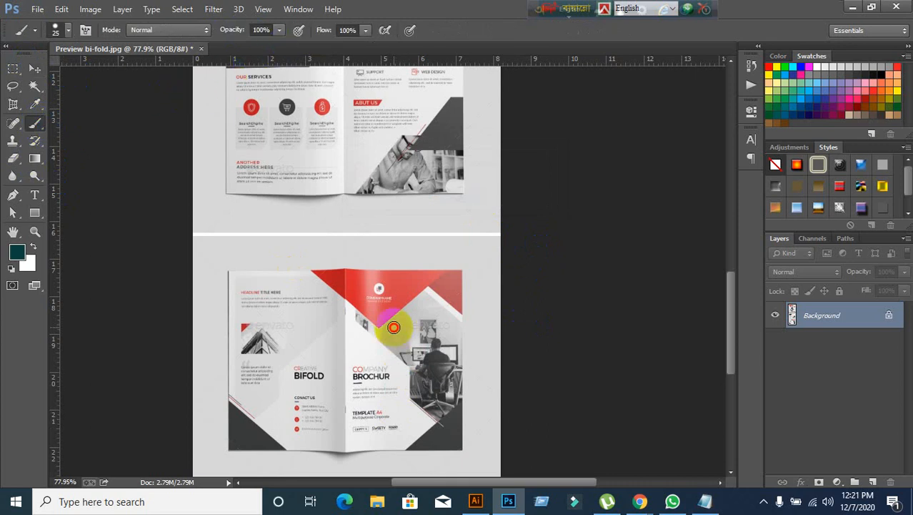
mouse_move(394, 326)
mouse_down()
mouse_move(428, 346)
mouse_move(411, 379)
mouse_move(418, 371)
mouse_up()
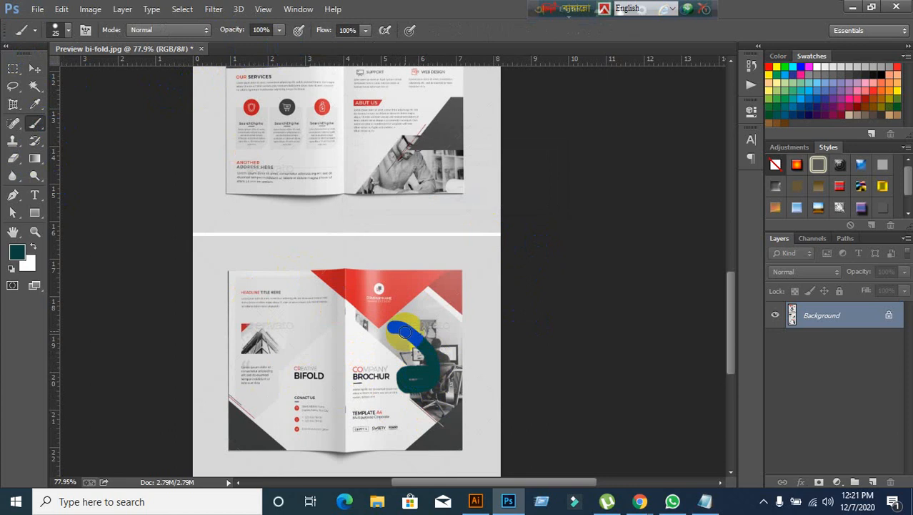
scroll(339, 337, up, 2)
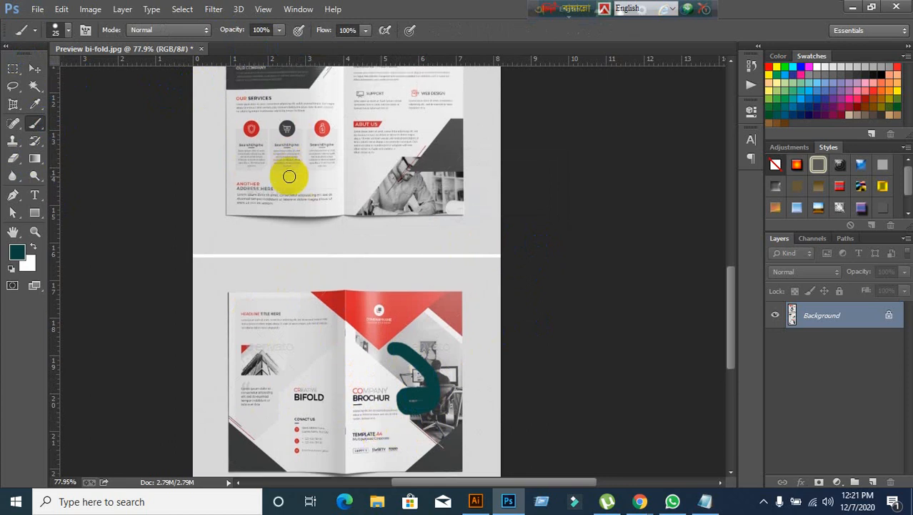
mouse_move(258, 106)
mouse_down()
mouse_move(297, 145)
mouse_move(270, 170)
mouse_move(311, 188)
mouse_up()
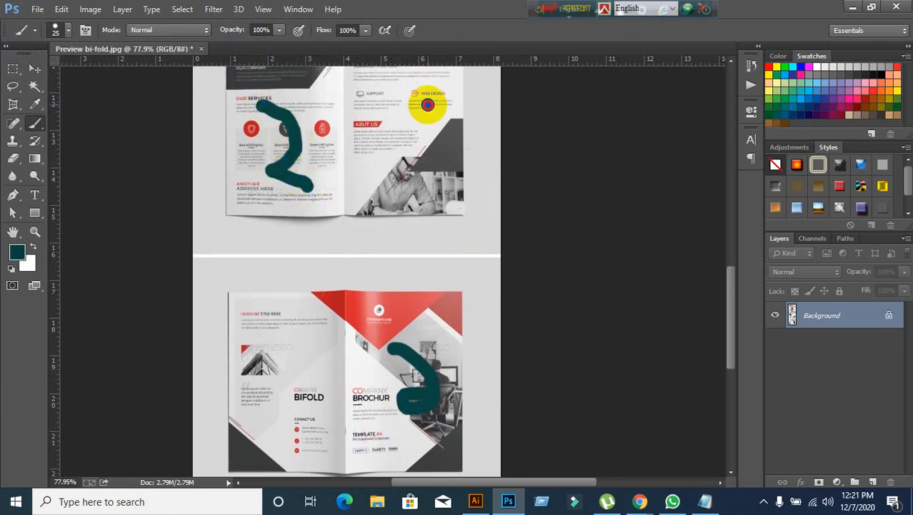
mouse_move(426, 108)
mouse_down()
mouse_move(387, 150)
mouse_move(363, 97)
mouse_up()
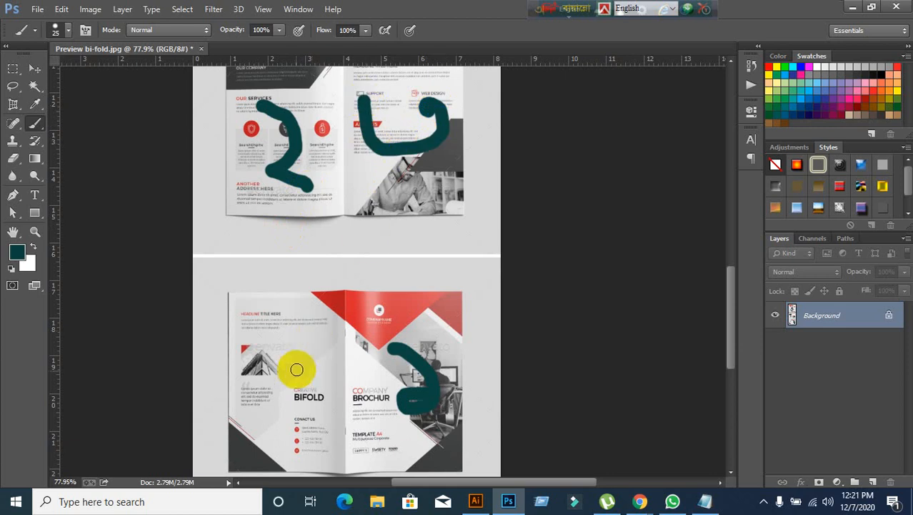
mouse_move(291, 371)
mouse_down()
mouse_move(274, 348)
mouse_move(252, 372)
mouse_move(311, 384)
mouse_move(270, 418)
mouse_move(299, 357)
mouse_up()
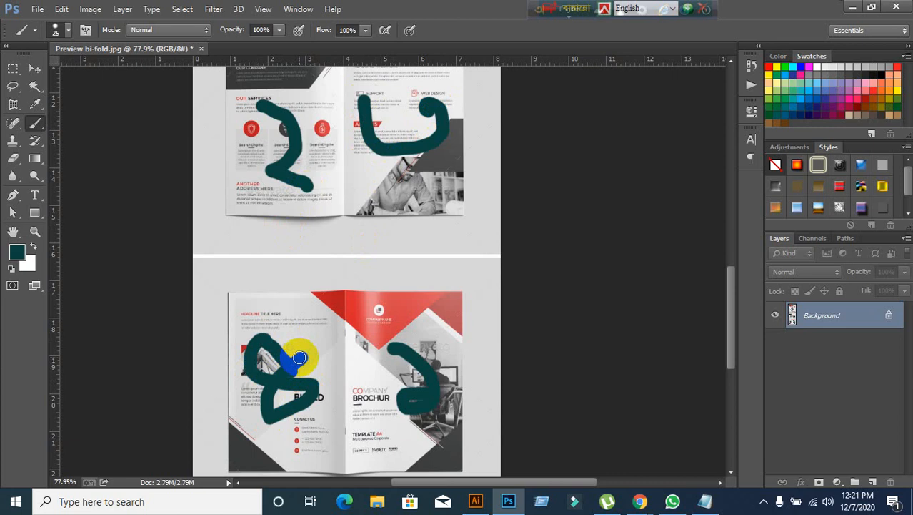
scroll(307, 355, down, 1)
- Switch to Illustrator and draw the numeral ১ in yellow with the Paintbrush on the right-hand page of the first artboard
click(475, 501)
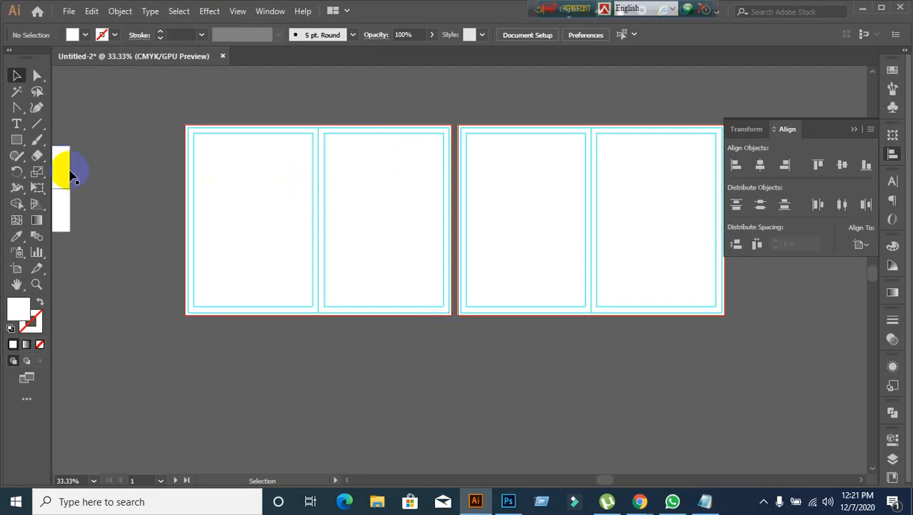
click(38, 141)
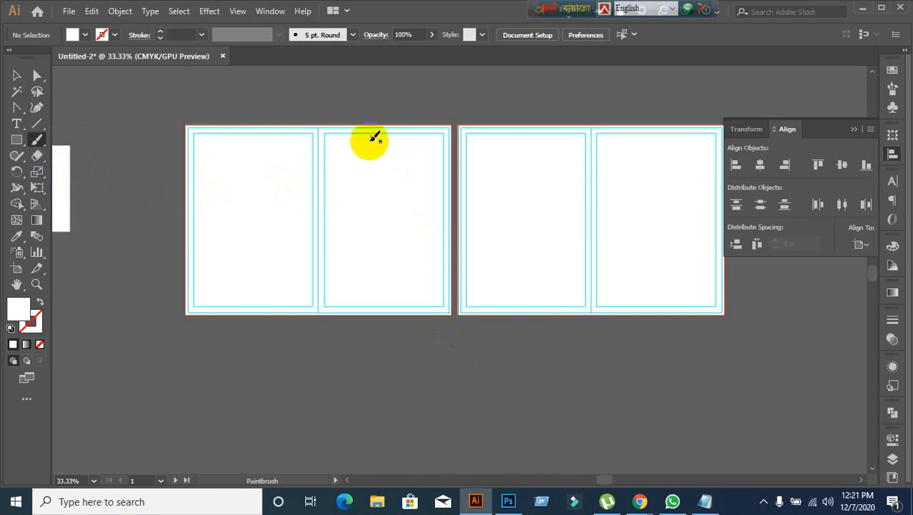
key(shift+x)
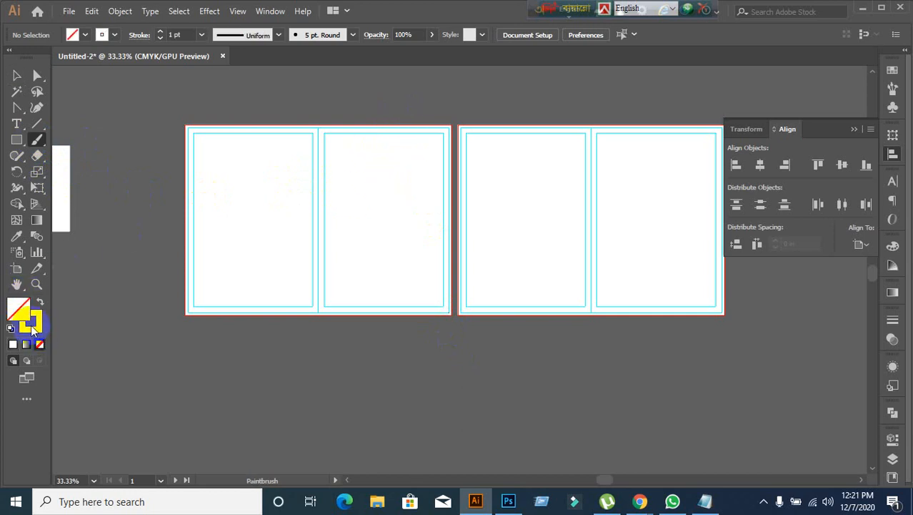
click(34, 328)
click(42, 346)
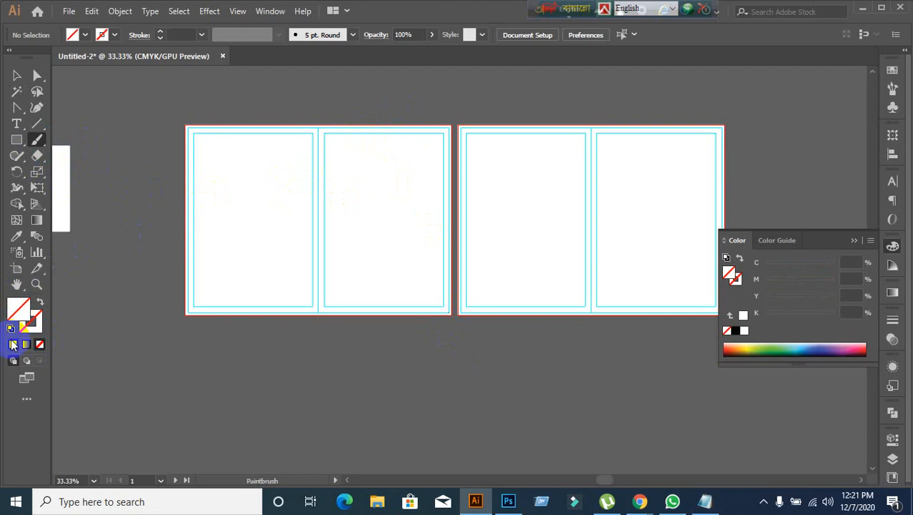
click(12, 344)
click(85, 36)
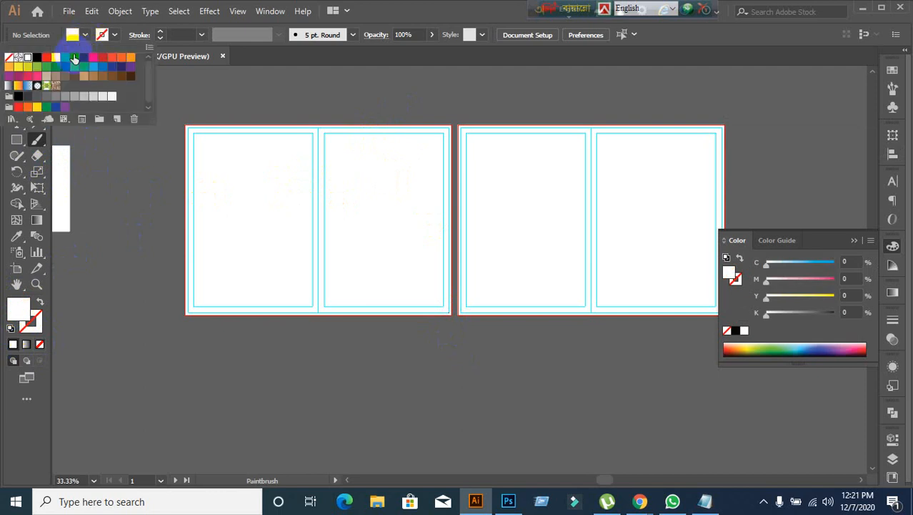
click(56, 57)
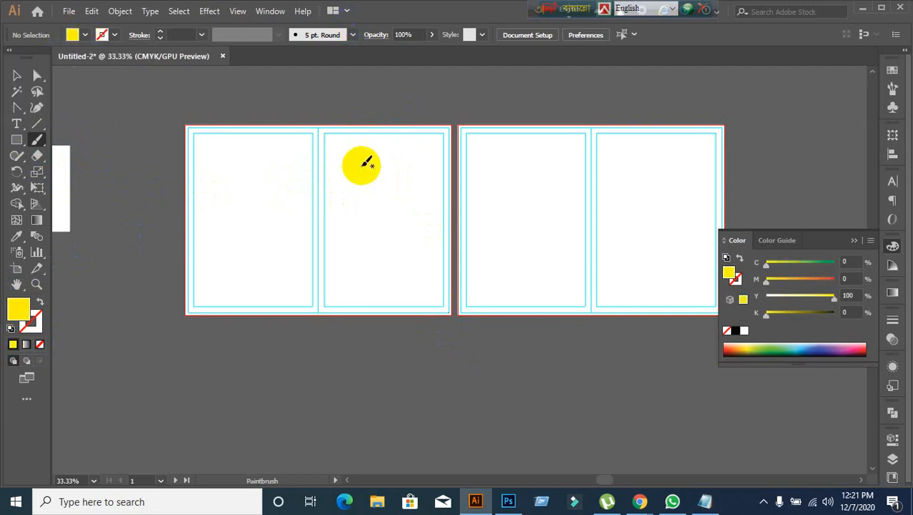
mouse_move(363, 165)
mouse_down()
mouse_move(381, 203)
mouse_move(367, 198)
mouse_move(391, 185)
mouse_up()
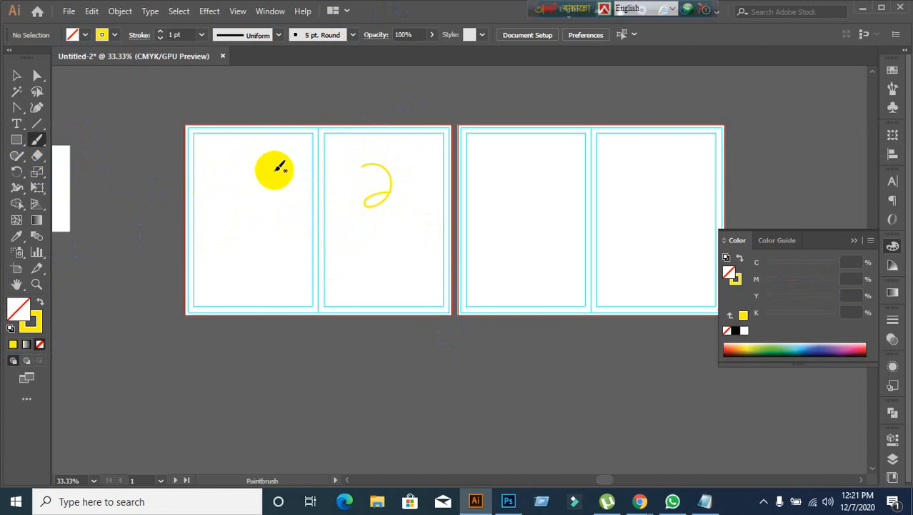
- Draw yellow Bengali page numbers with the Paintbrush: ৪ beside ১ on the first artboard, ২ and ৩ on the second artboard's pages
mouse_move(274, 168)
mouse_down()
mouse_move(273, 213)
mouse_move(258, 237)
mouse_move(285, 159)
mouse_up()
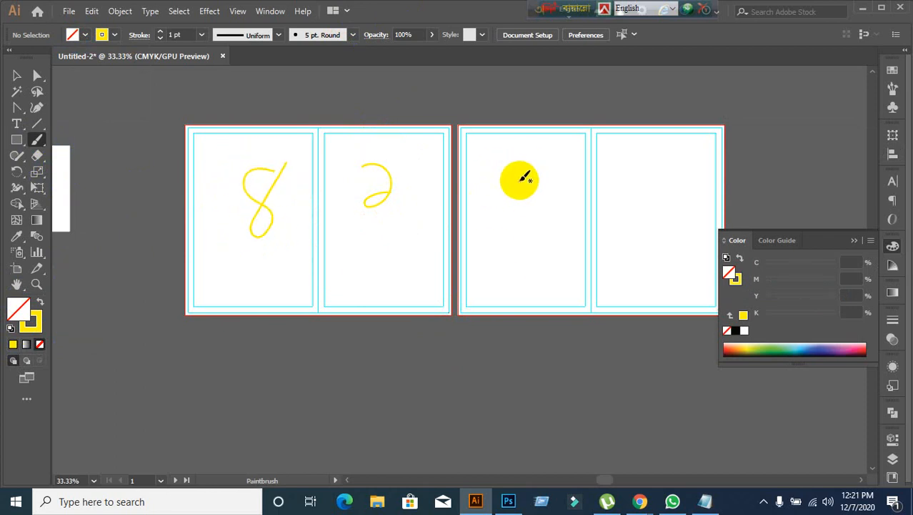
mouse_move(521, 179)
mouse_down()
mouse_move(510, 208)
mouse_move(525, 218)
mouse_up()
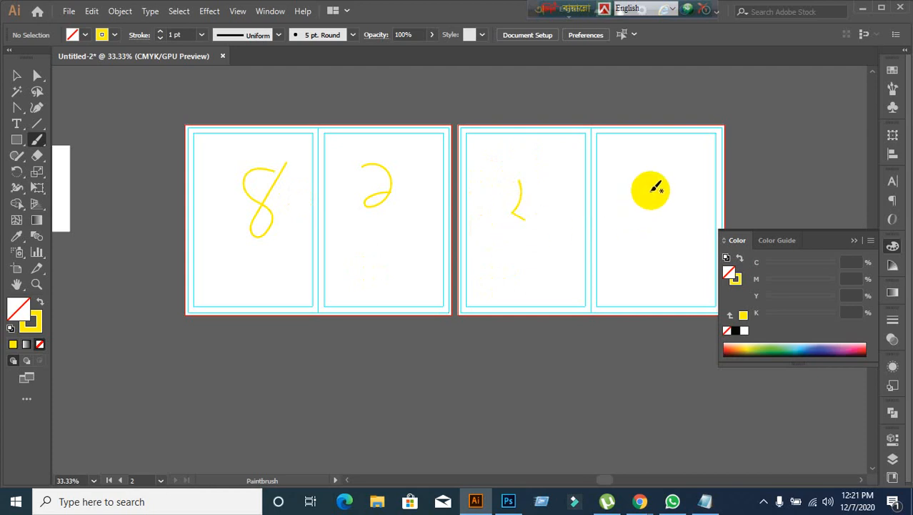
mouse_move(647, 190)
mouse_down()
mouse_move(664, 175)
mouse_move(662, 210)
mouse_move(649, 208)
mouse_move(621, 172)
mouse_up()
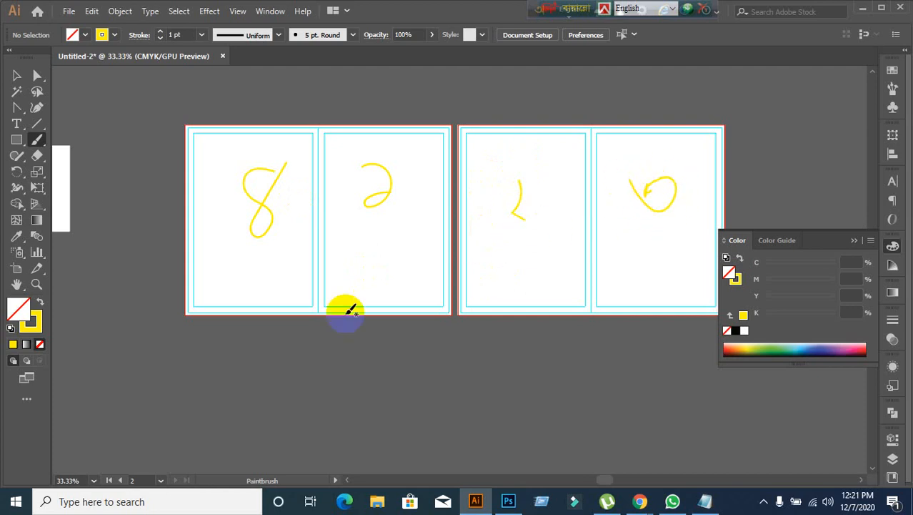
- Switch to Photoshop and undo the four page numbers painted on the brochure preview
mouse_move(641, 502)
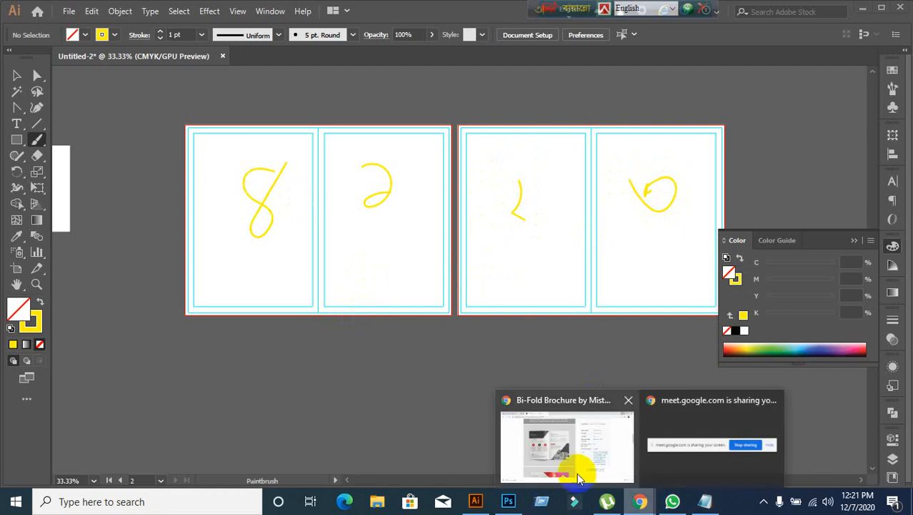
click(508, 501)
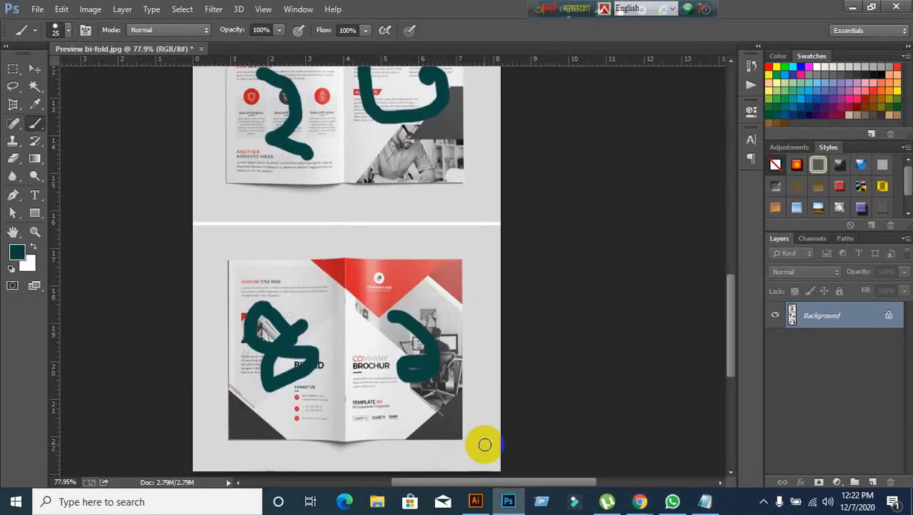
scroll(367, 428, down, 1)
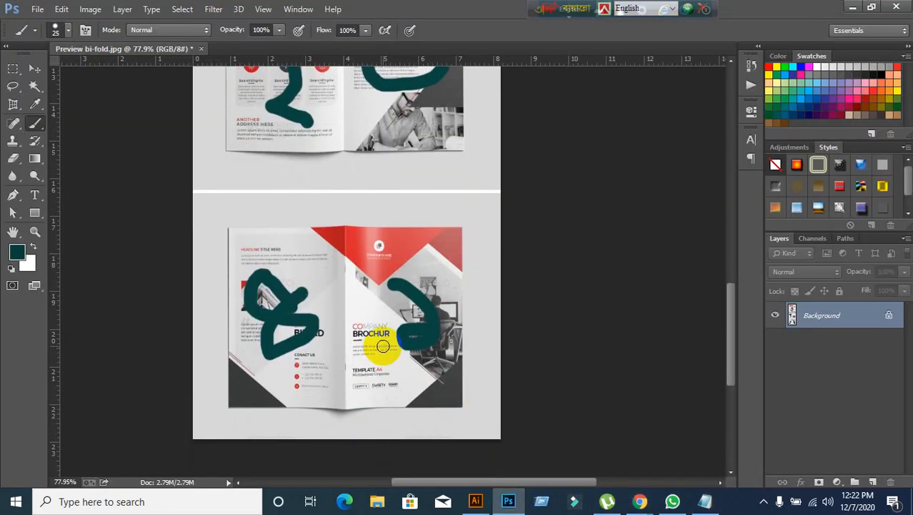
click(34, 68)
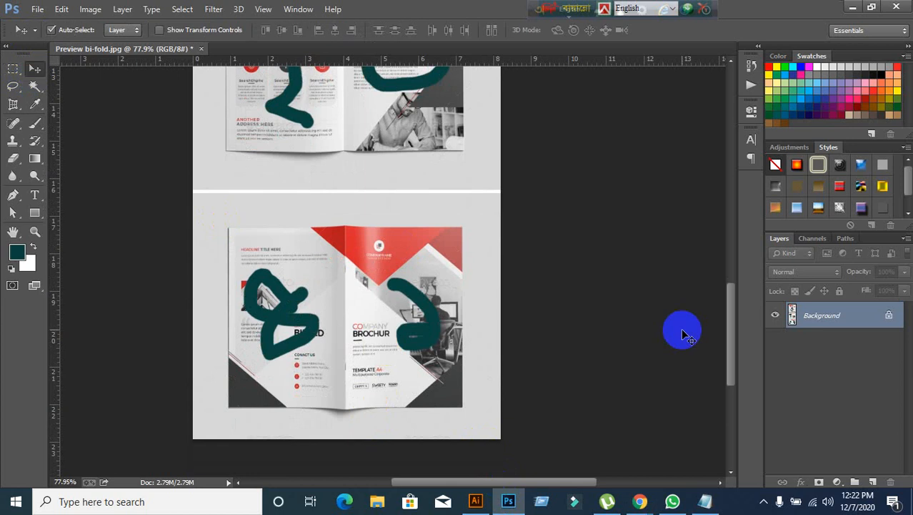
key(ctrl+alt+z)
key(ctrl+alt+z)
key(ctrl+alt+z)
key(ctrl+alt+z)
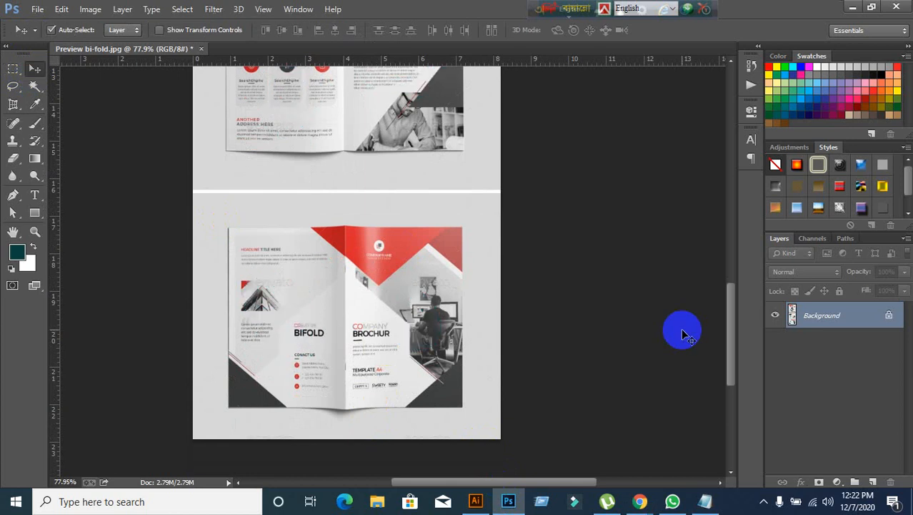
- Examine the brochure preview's outside cover spread up close and compare it with the inside spread above it
scroll(407, 383, up, 1)
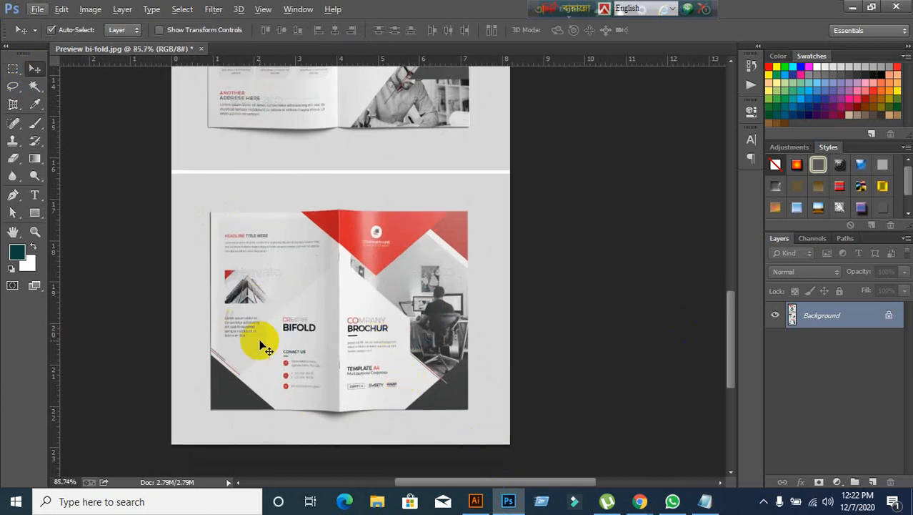
scroll(254, 350, up, 1)
scroll(254, 353, up, 1)
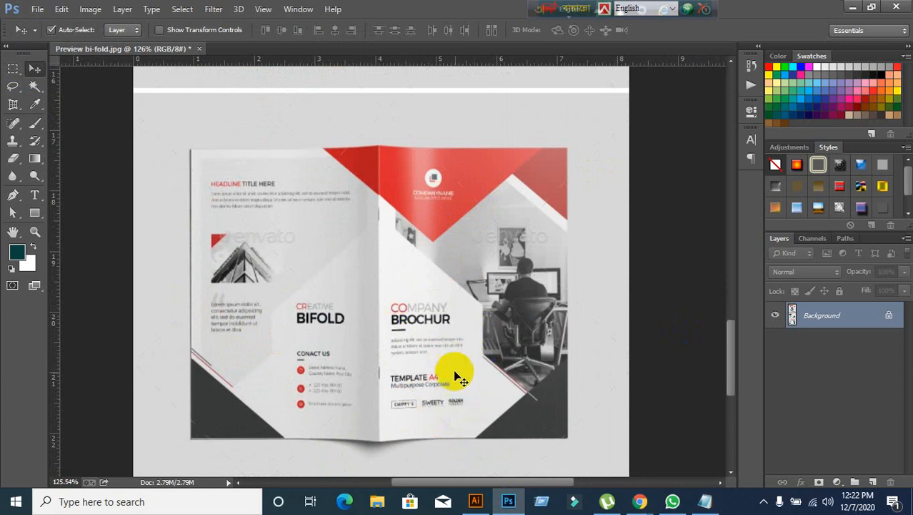
scroll(454, 386, up, 1)
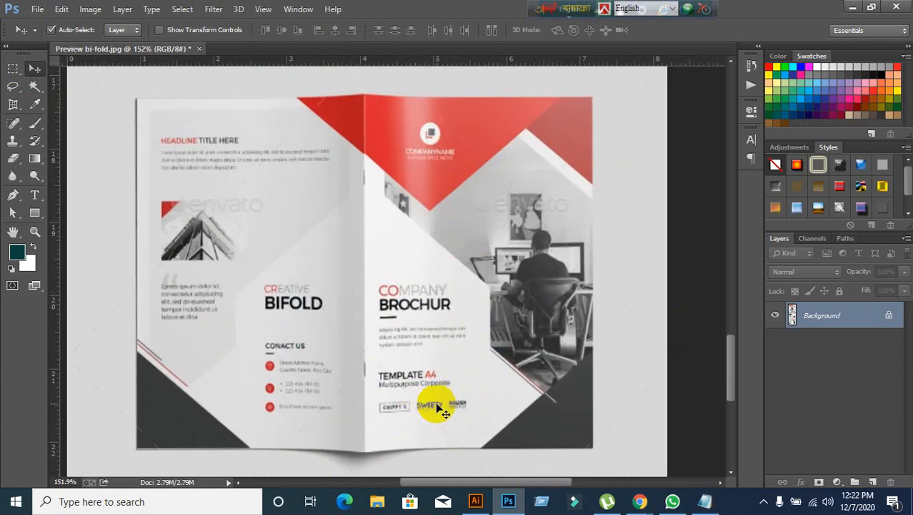
scroll(423, 422, up, 1)
scroll(423, 423, down, 4)
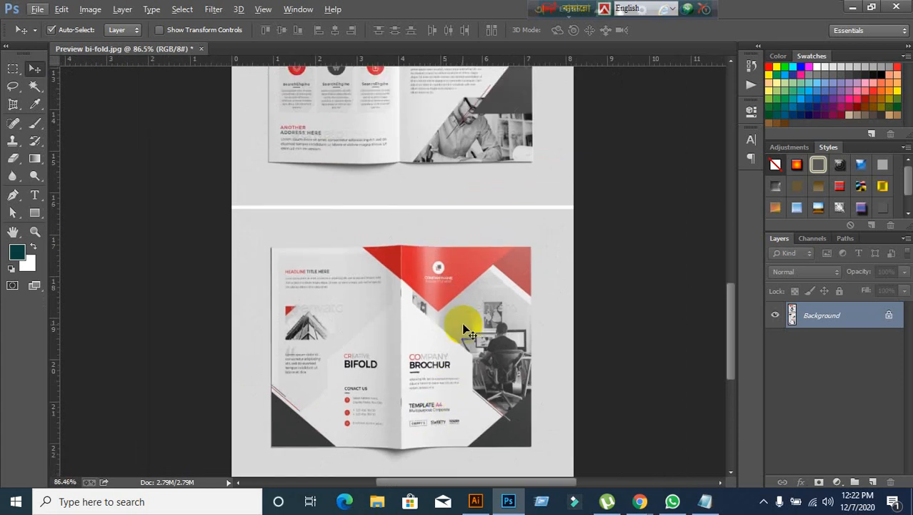
scroll(463, 330, up, 3)
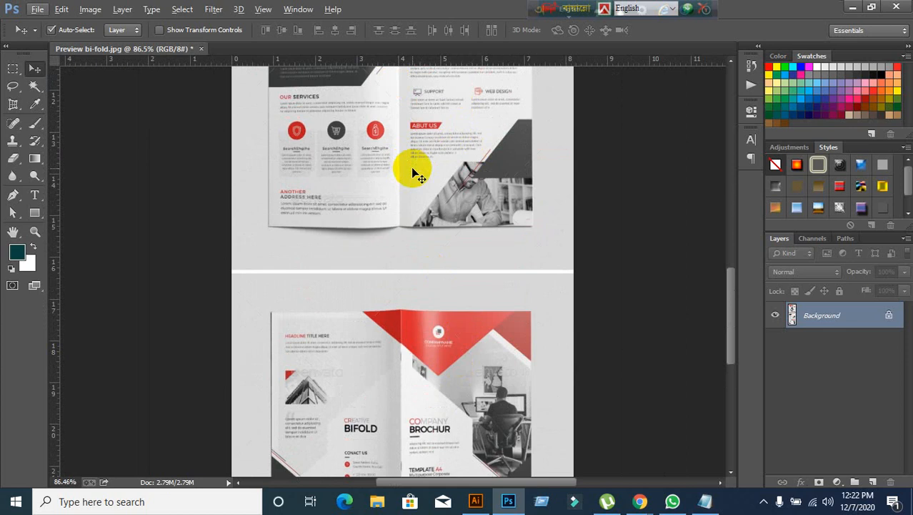
scroll(464, 337, down, 3)
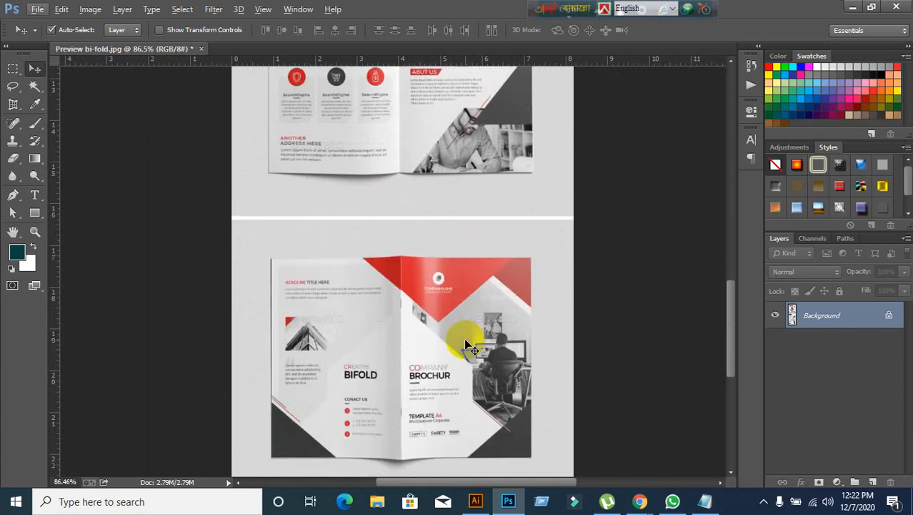
scroll(393, 400, up, 1)
scroll(393, 401, up, 4)
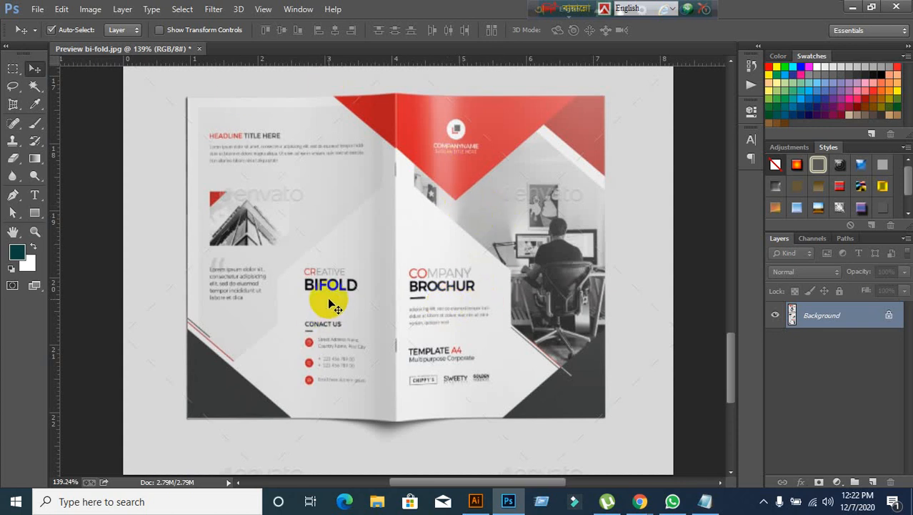
click(570, 302)
scroll(569, 306, down, 6)
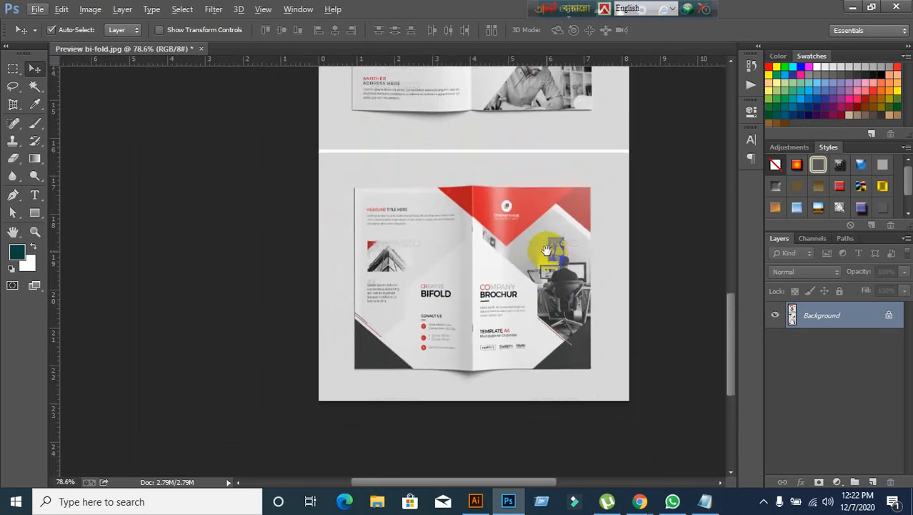
drag(549, 252, 463, 334)
scroll(495, 260, down, 1)
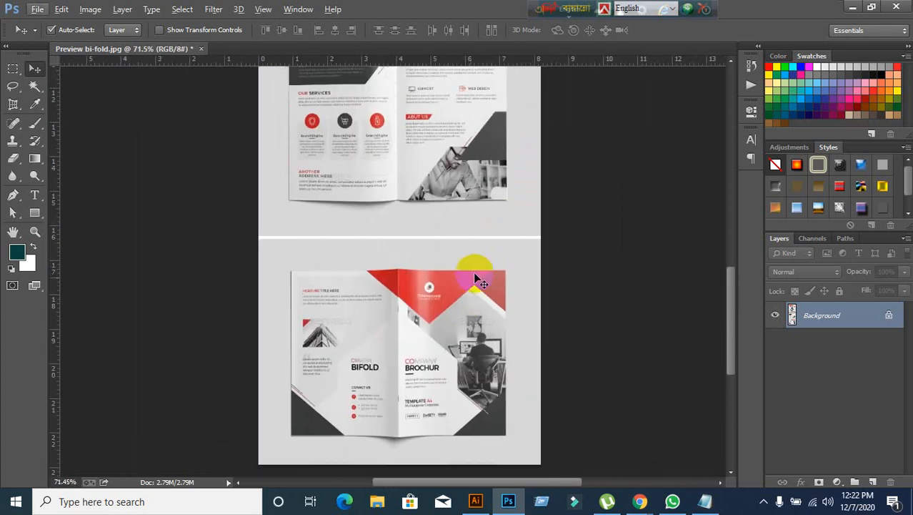
scroll(412, 346, up, 2)
scroll(413, 348, down, 3)
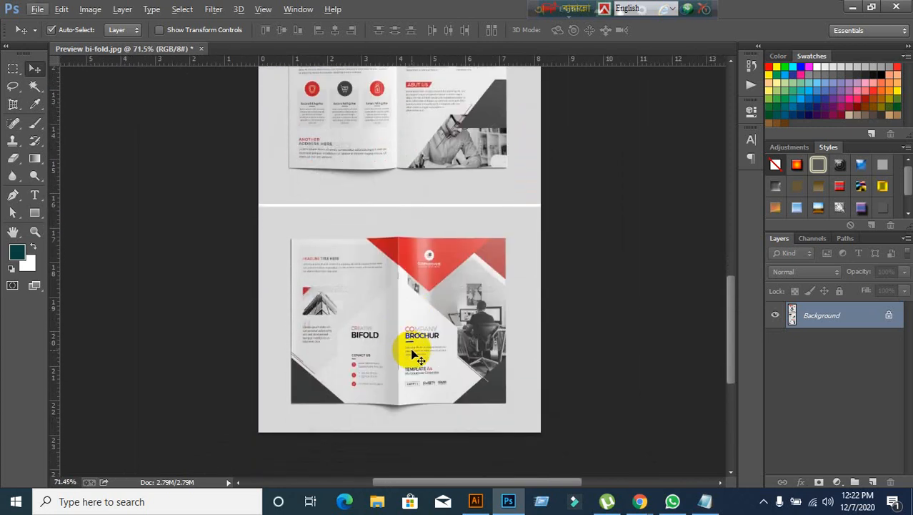
- Perspective-crop the preview to the four corners of the outside spread with the back and front covers
scroll(405, 369, up, 1)
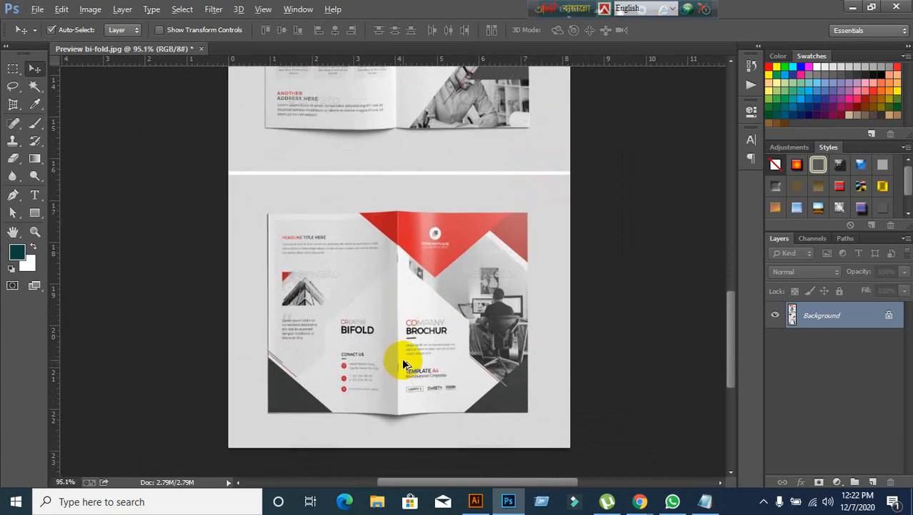
scroll(402, 361, up, 2)
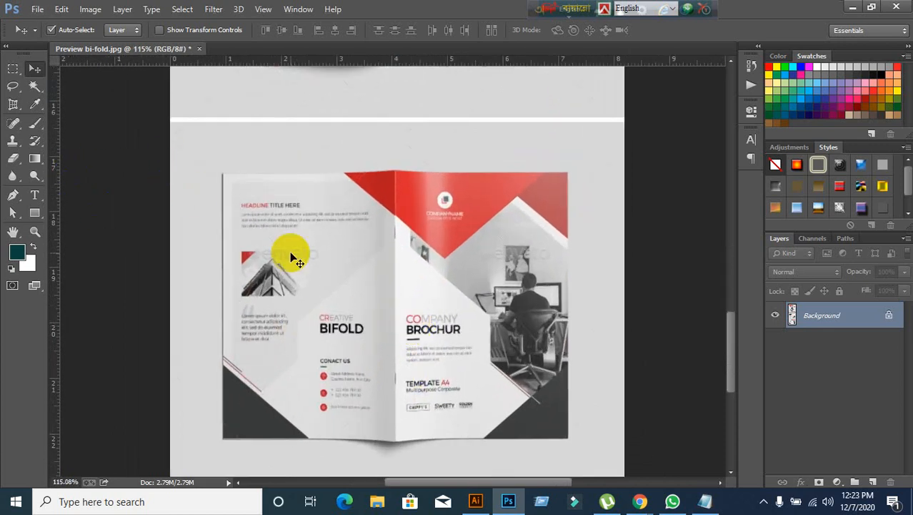
right_click(12, 107)
click(57, 112)
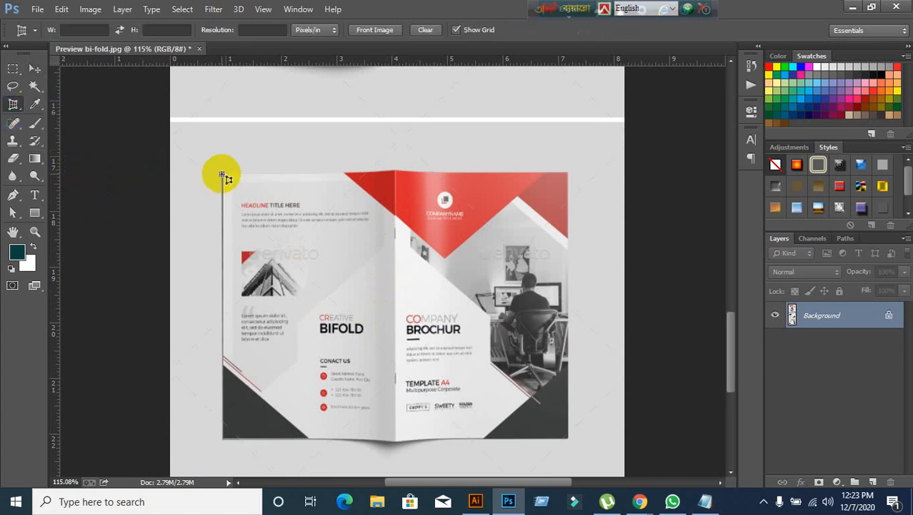
click(223, 175)
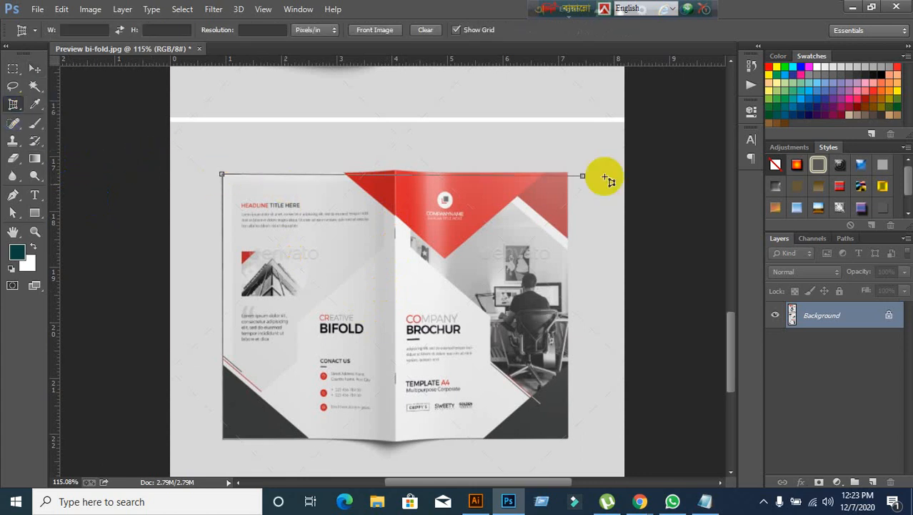
click(567, 173)
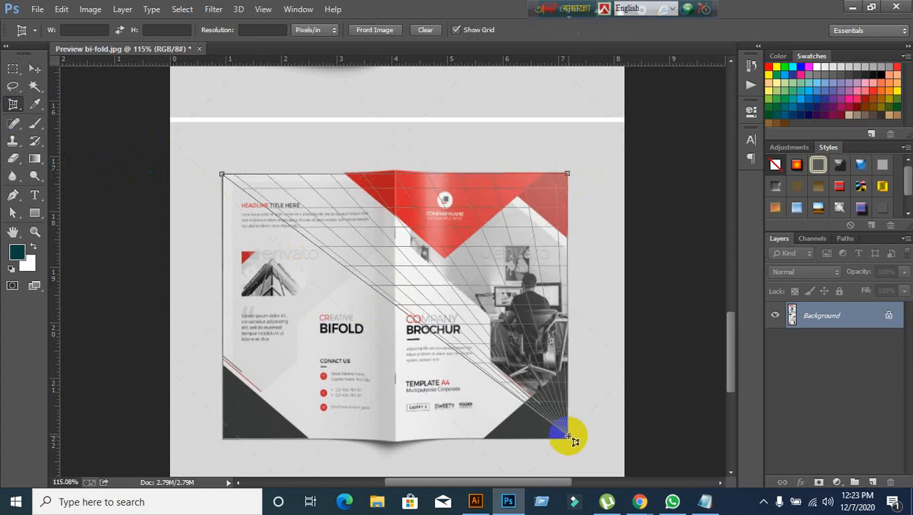
click(568, 436)
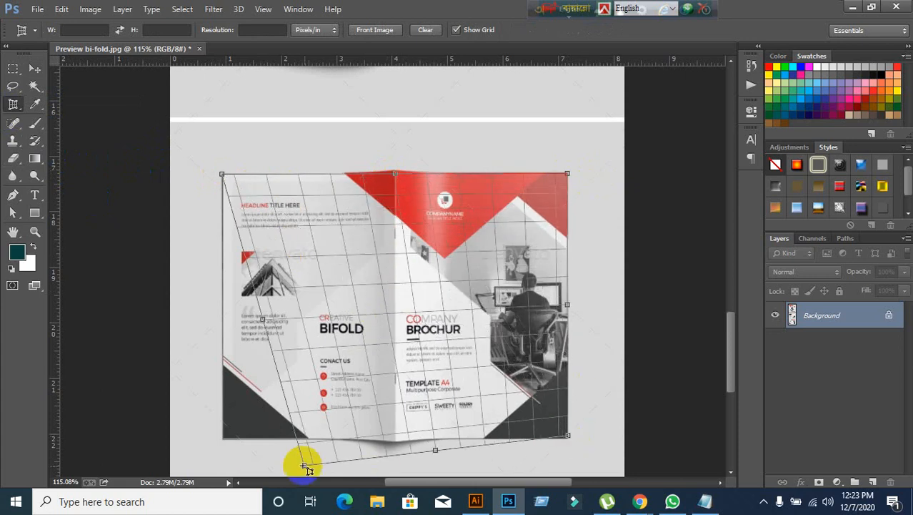
click(219, 440)
drag(219, 440, 226, 444)
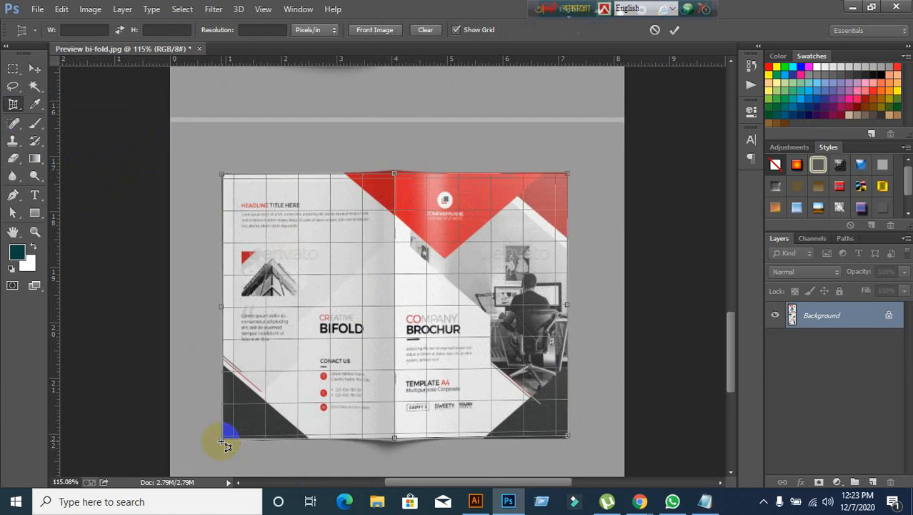
click(674, 31)
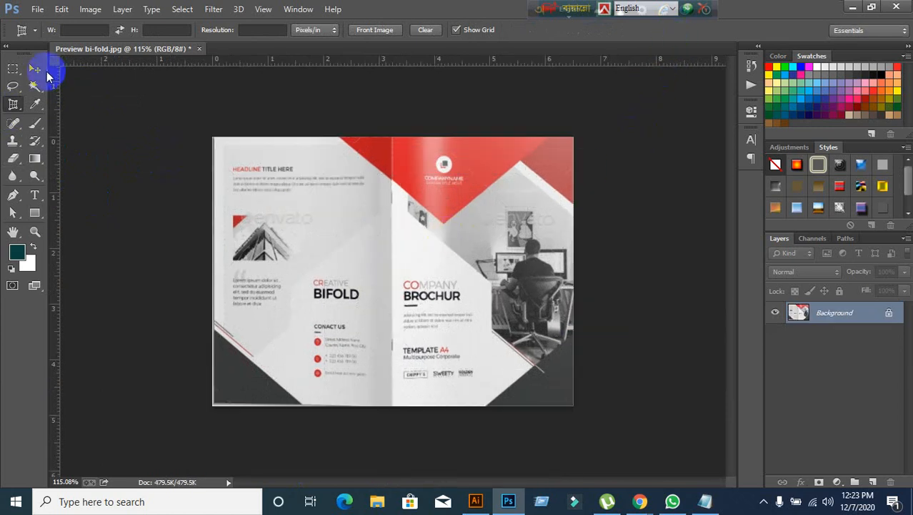
- Save the cropped cover spread for web as a maximum-quality JPEG named Uppurer on the Desktop
click(35, 68)
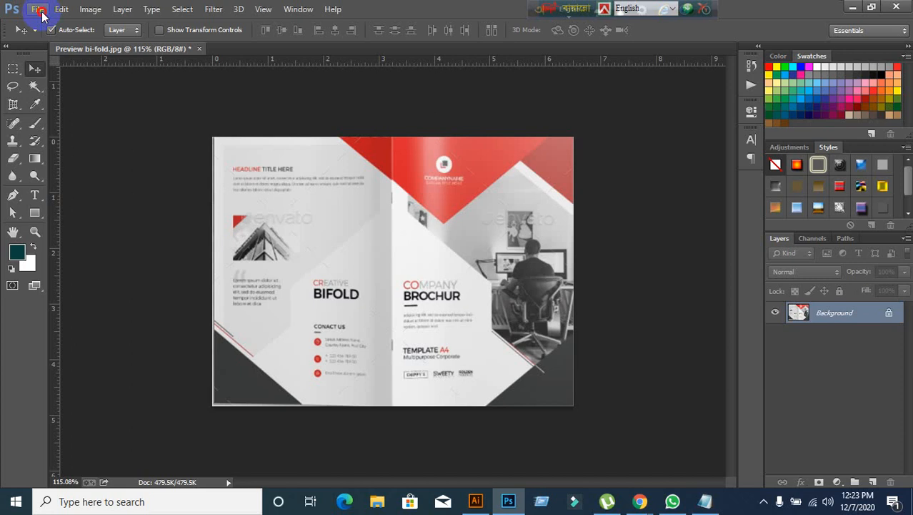
click(37, 10)
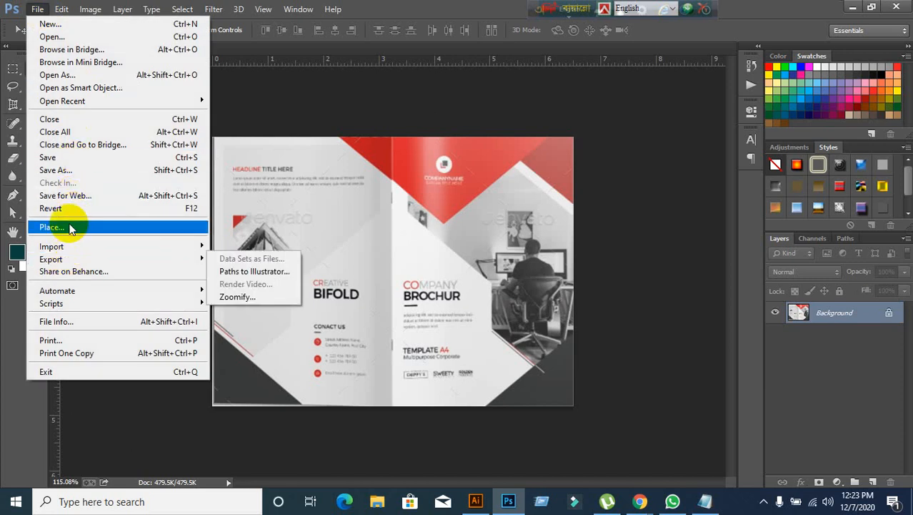
click(80, 196)
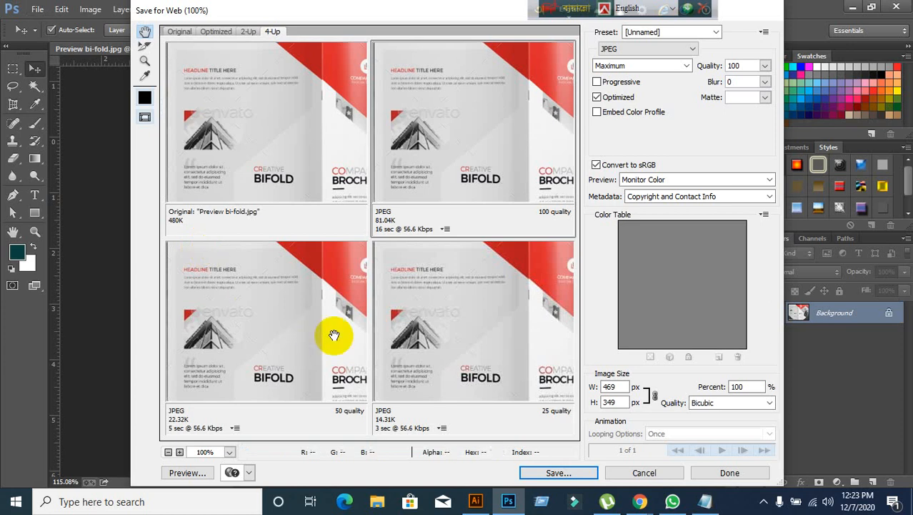
click(539, 474)
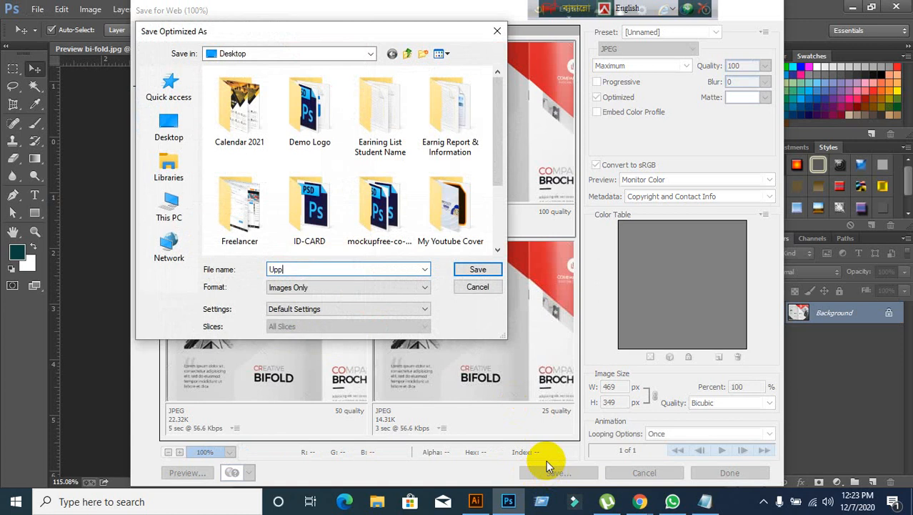
text(Uppurer)
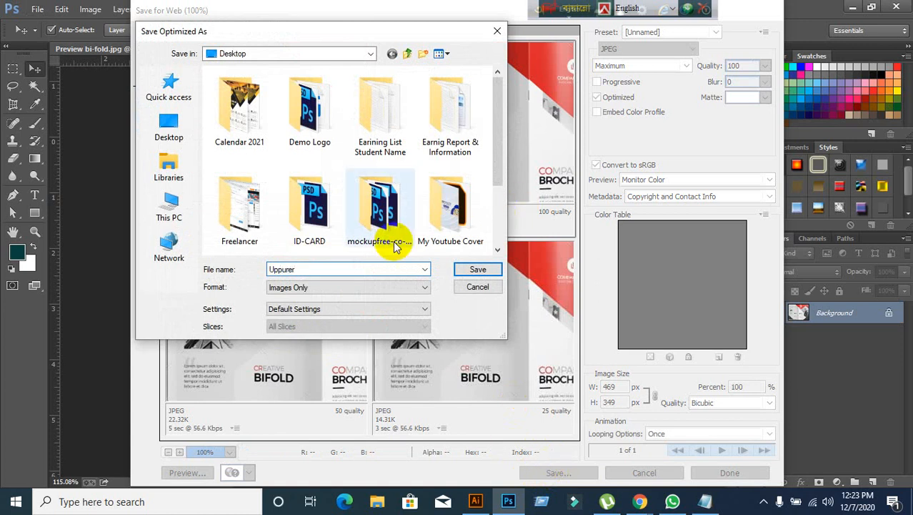
click(167, 126)
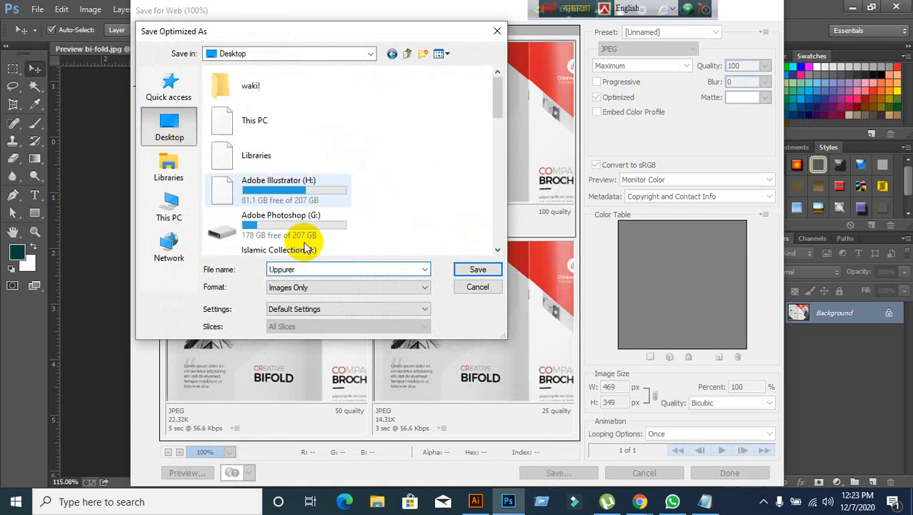
click(476, 272)
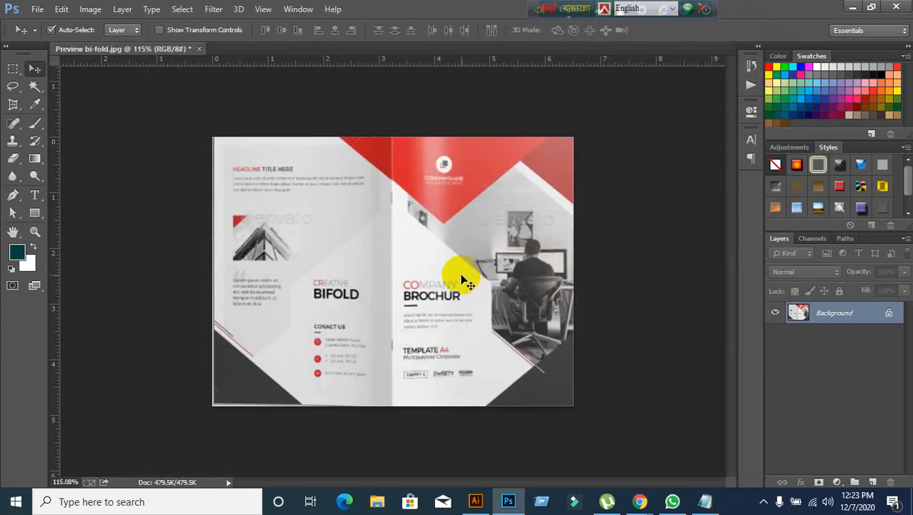
- Undo the perspective crop and bring the brochure's inside spread into view
key(ctrl+z)
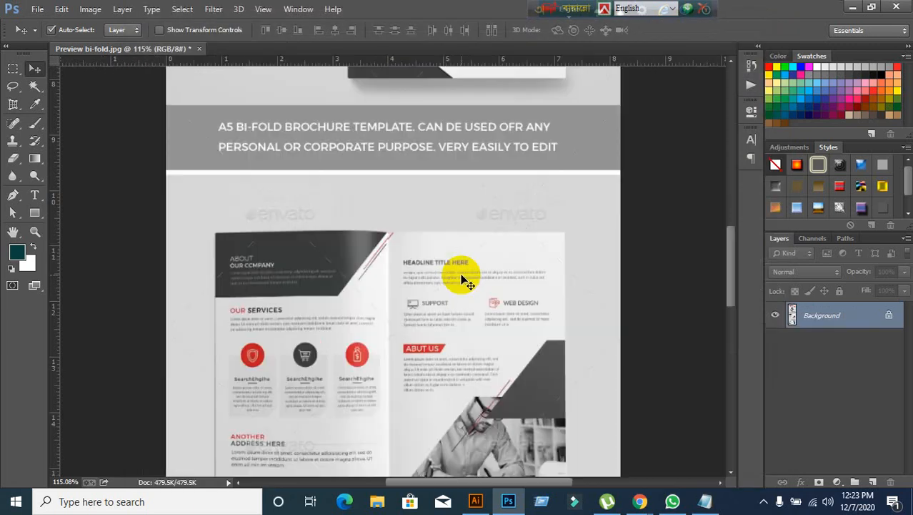
scroll(462, 278, down, 5)
scroll(461, 274, down, 5)
scroll(480, 361, down, 1)
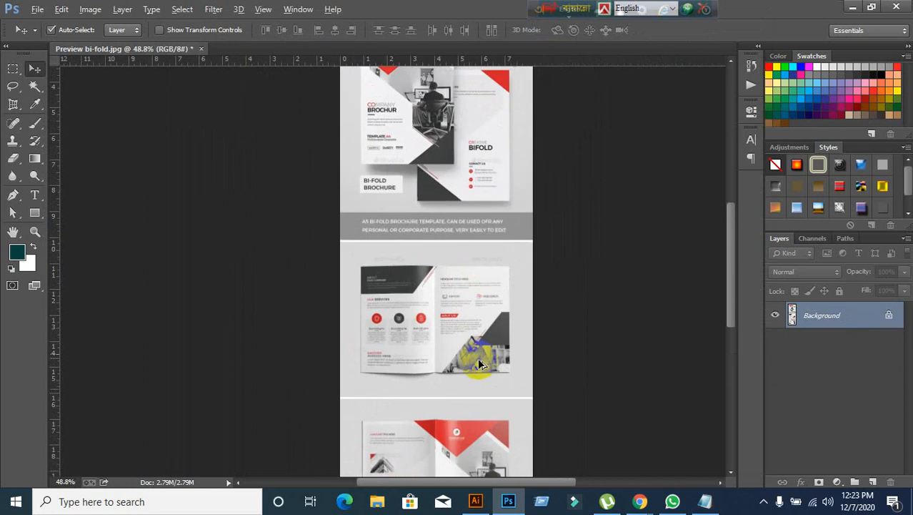
- Perspective-crop the brochure preview to the four corners of the inside spread with the services and about-us pages
scroll(486, 433, down, 1)
scroll(430, 319, up, 1)
scroll(424, 281, up, 2)
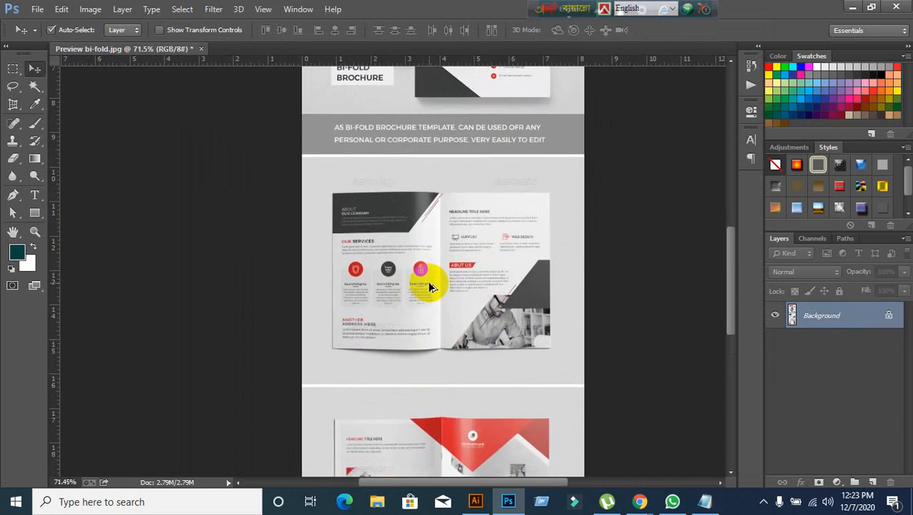
scroll(448, 263, up, 4)
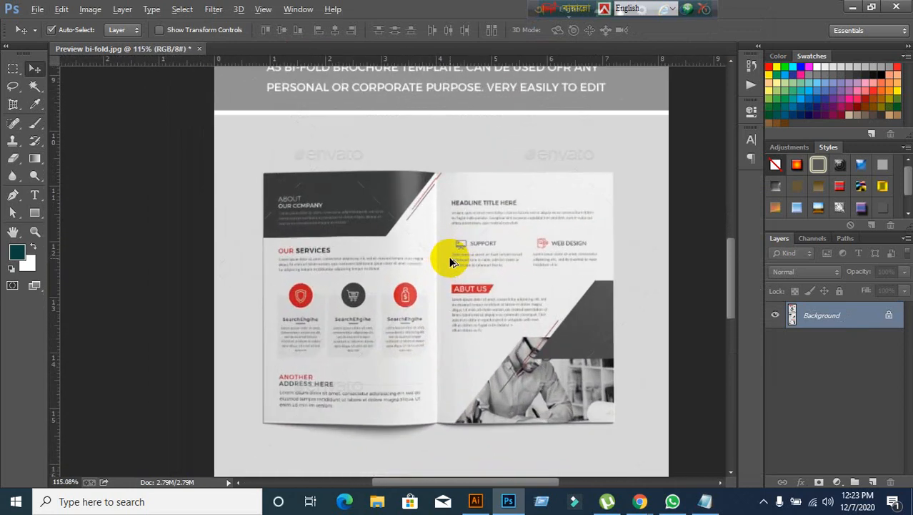
scroll(451, 262, down, 2)
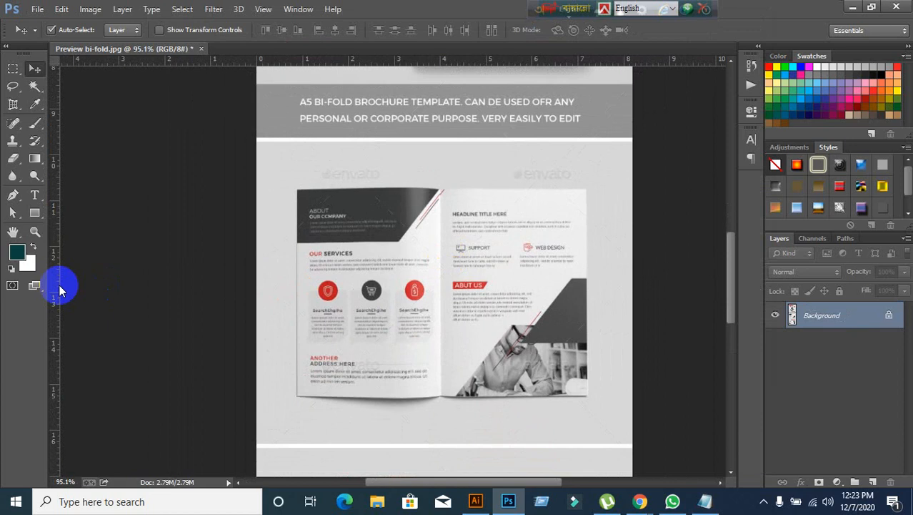
click(35, 123)
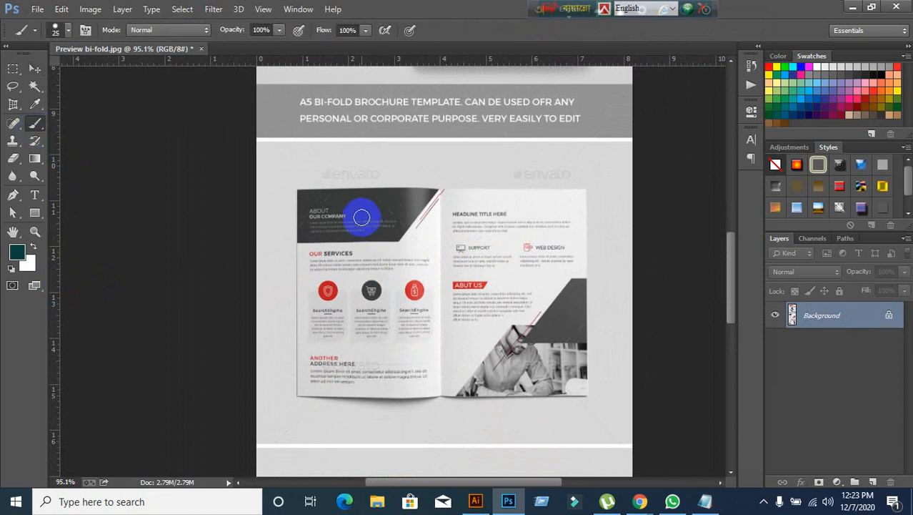
click(12, 105)
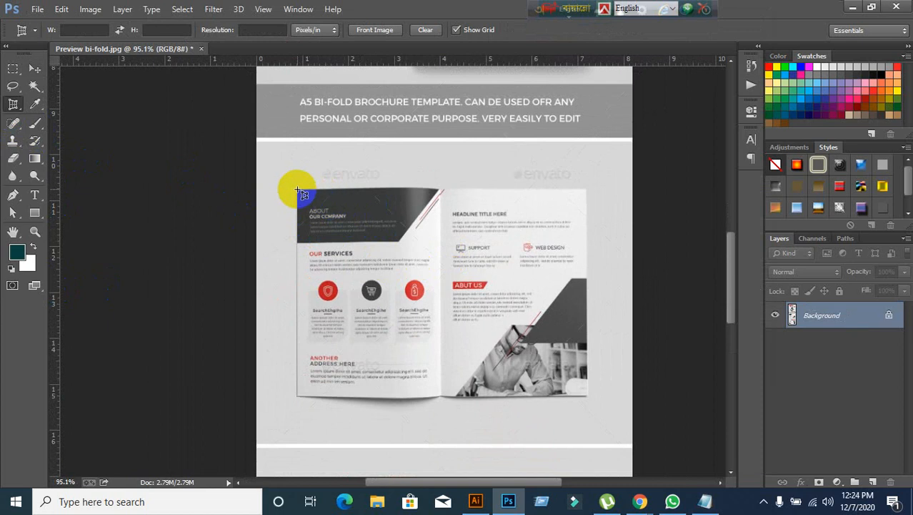
drag(297, 189, 591, 188)
click(586, 188)
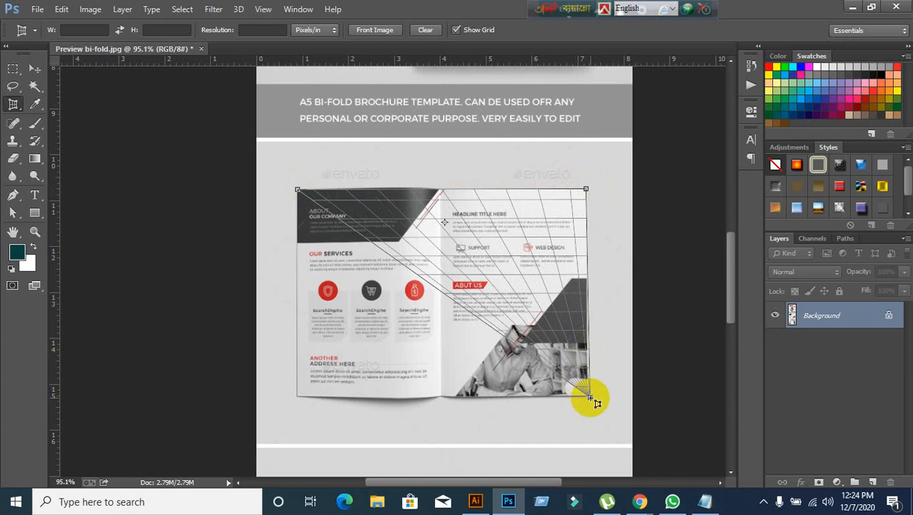
click(590, 396)
click(297, 398)
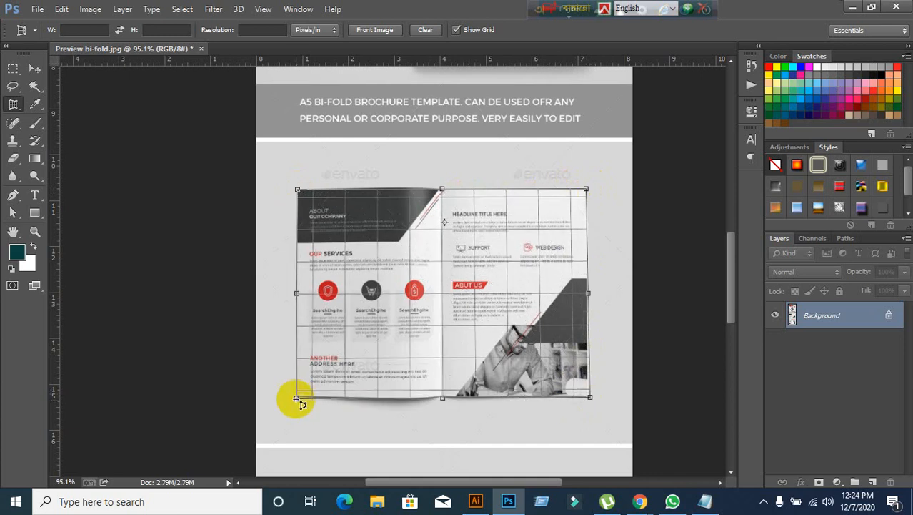
drag(296, 399, 296, 403)
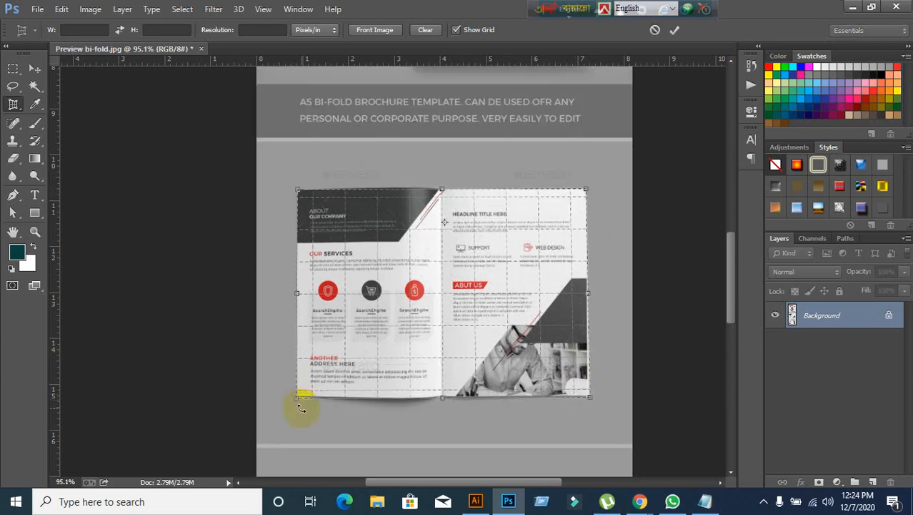
click(674, 30)
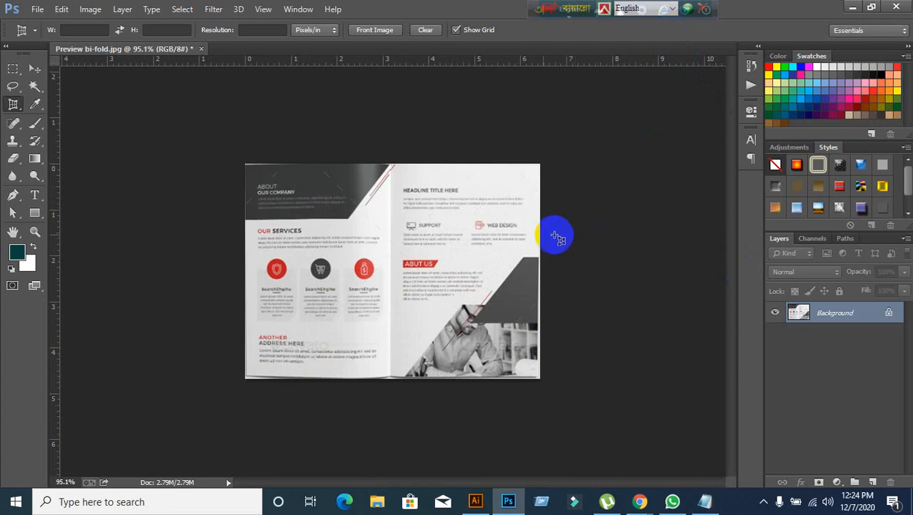
- Save the cropped inside spread for web as a maximum-quality JPEG named Inner on the Desktop
click(35, 68)
click(34, 11)
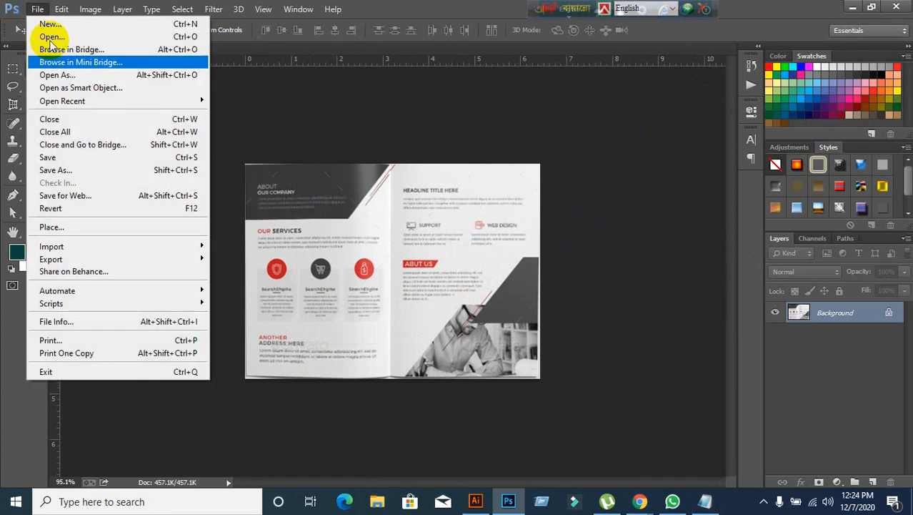
click(74, 194)
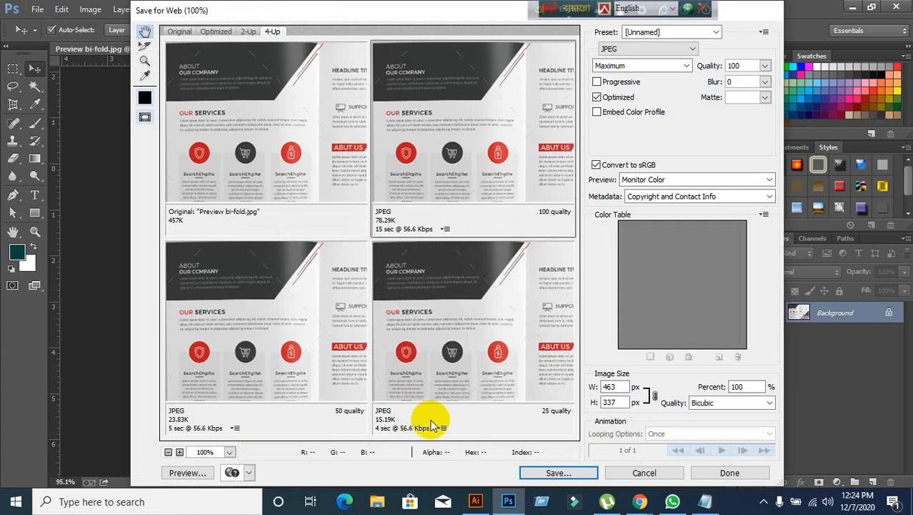
click(543, 475)
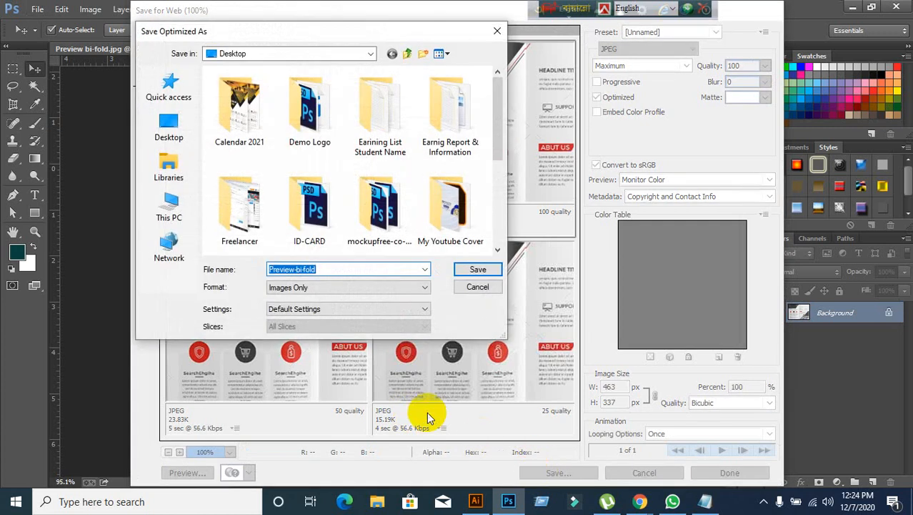
text(i)
key(BackSpace)
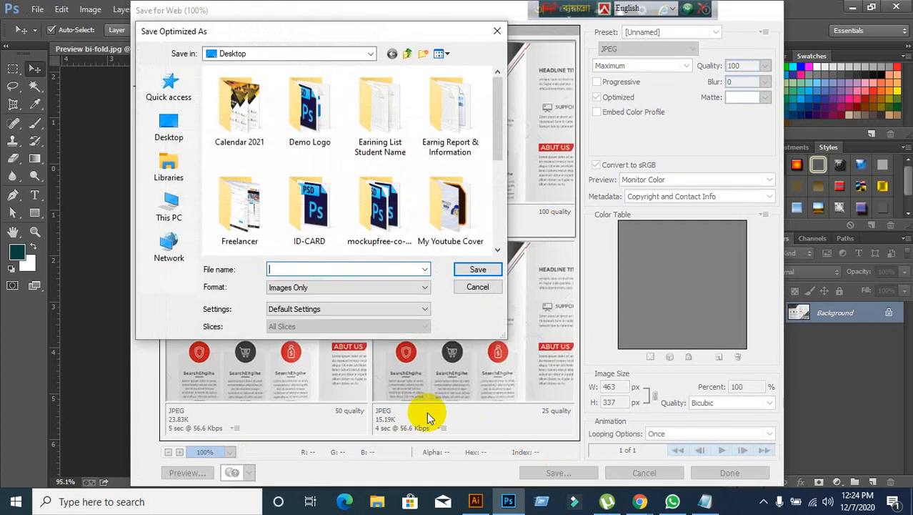
text(Inner)
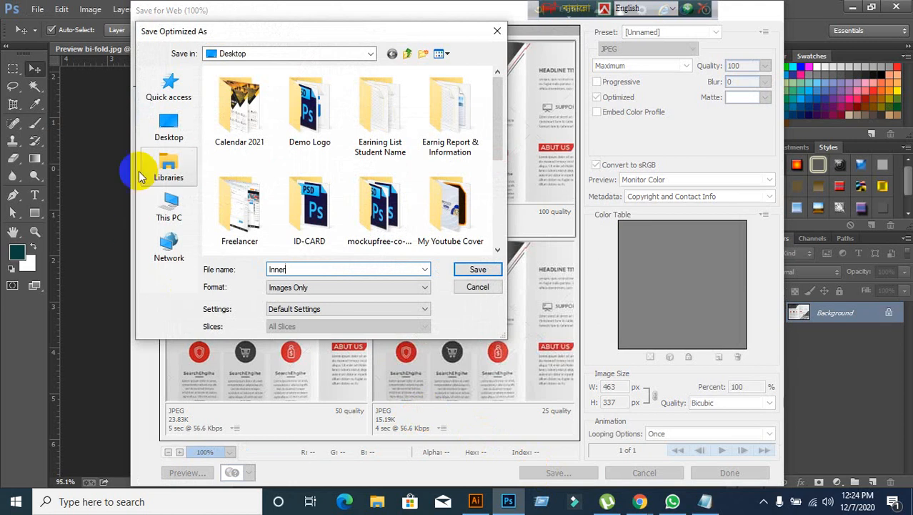
click(165, 120)
click(479, 270)
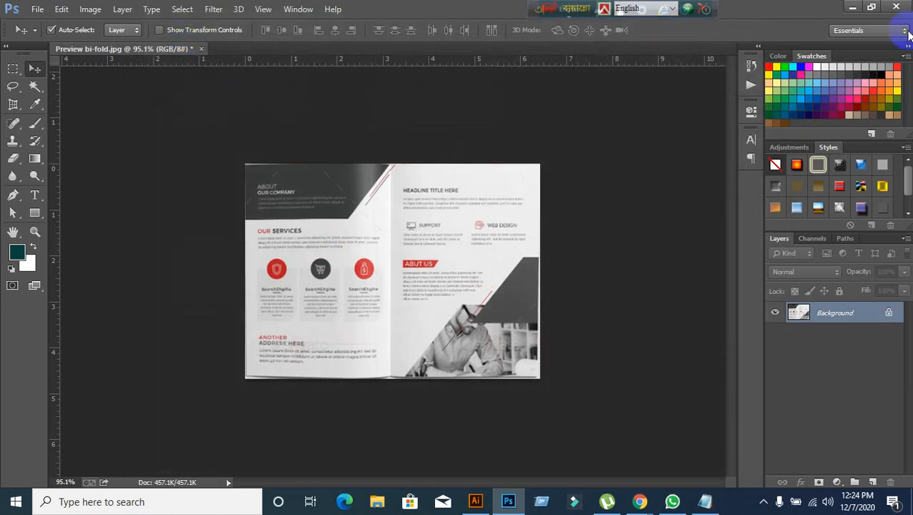
- Switch to Illustrator, lock the guides, and lock the white background rectangles on both artboards
click(852, 7)
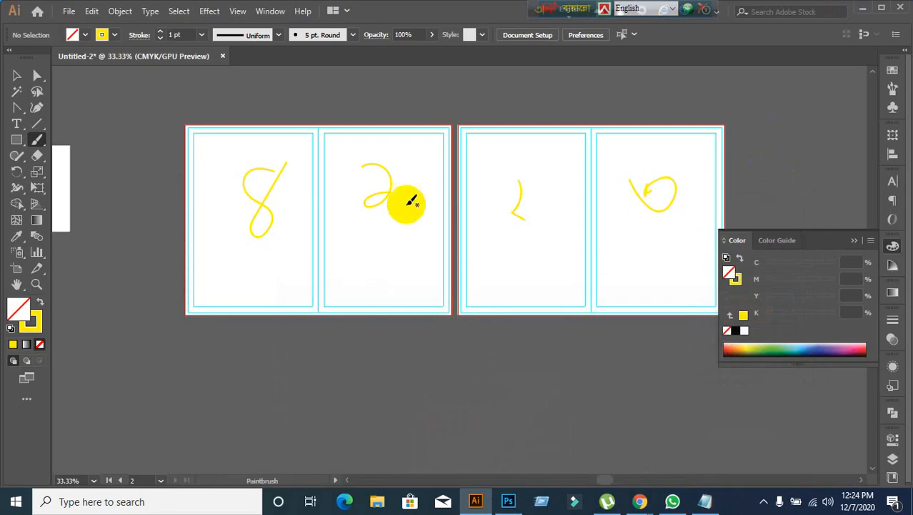
click(16, 75)
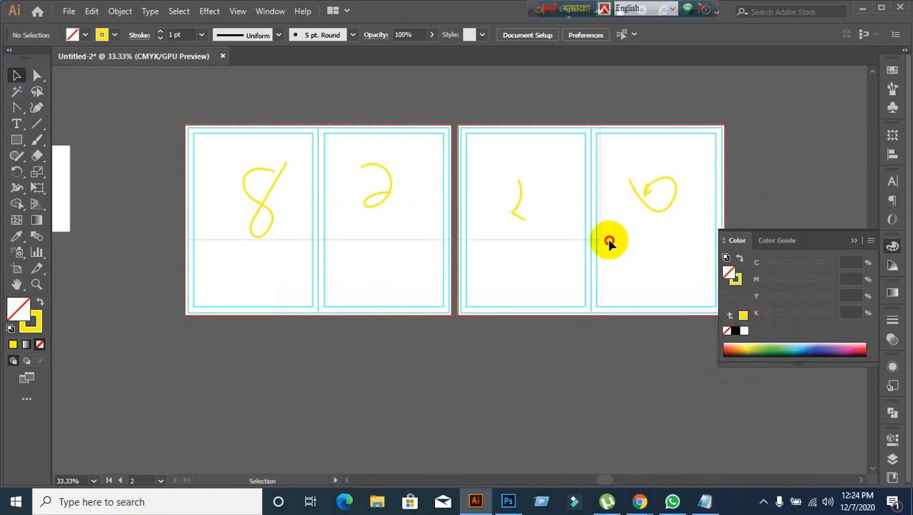
key(ctrl+a)
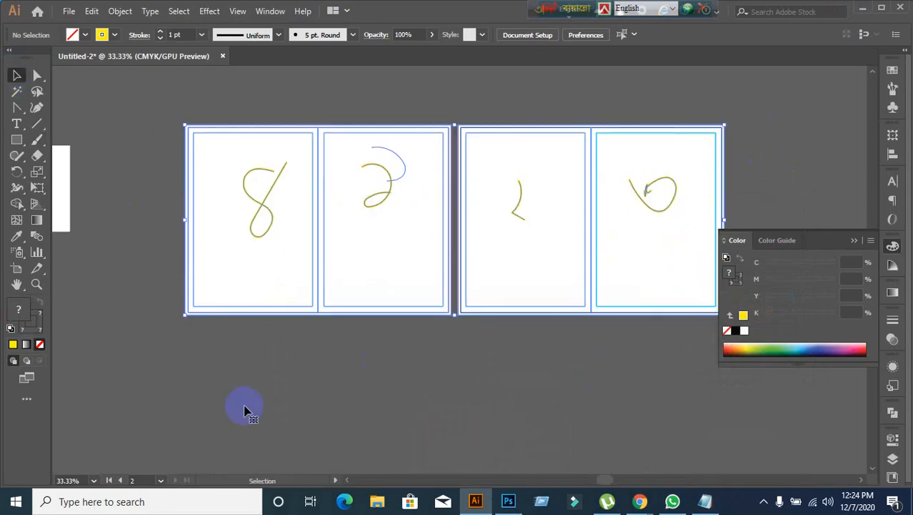
click(220, 358)
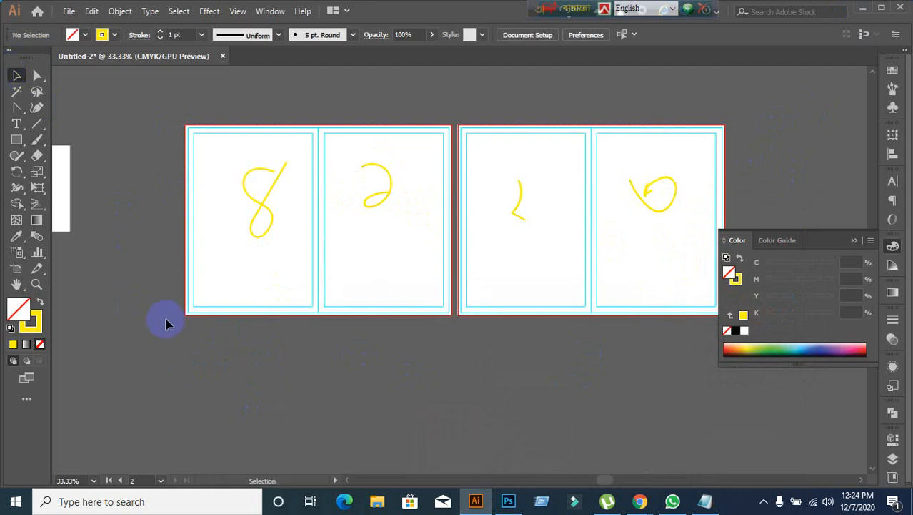
right_click(234, 271)
click(290, 390)
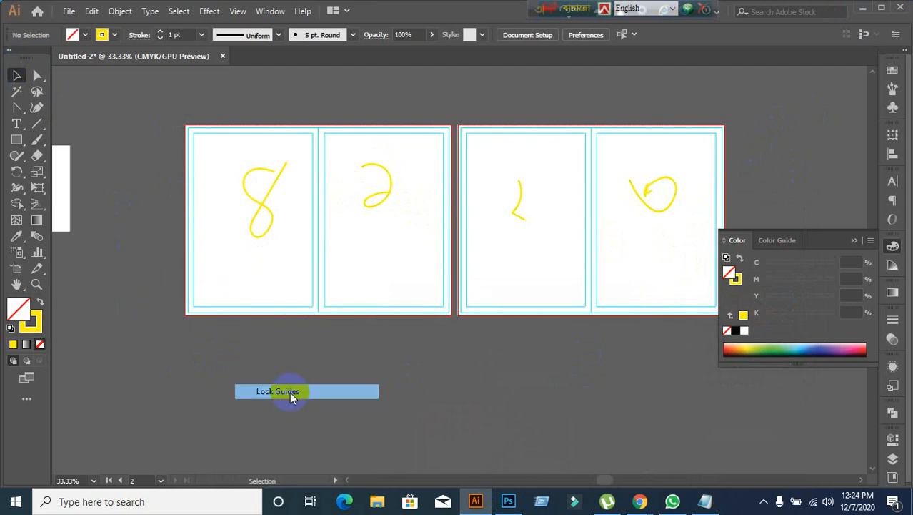
click(259, 282)
key(ctrl+2)
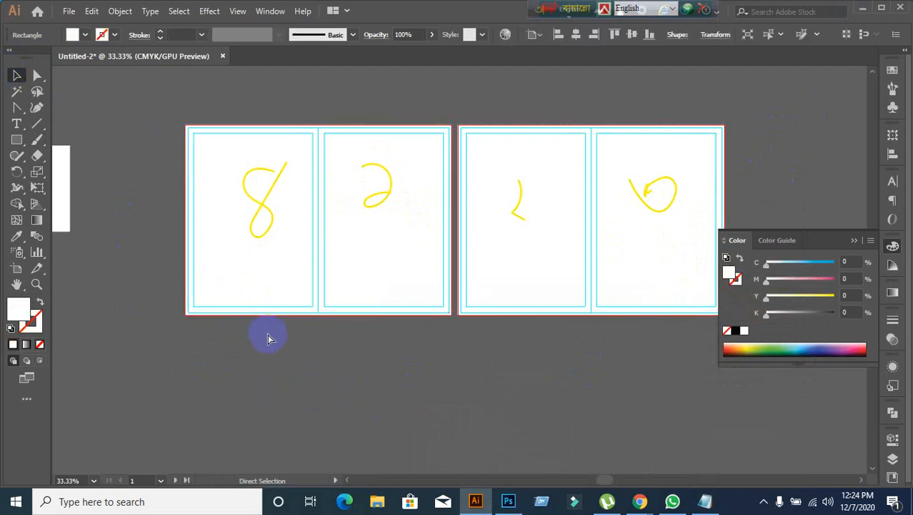
click(486, 289)
key(ctrl+2)
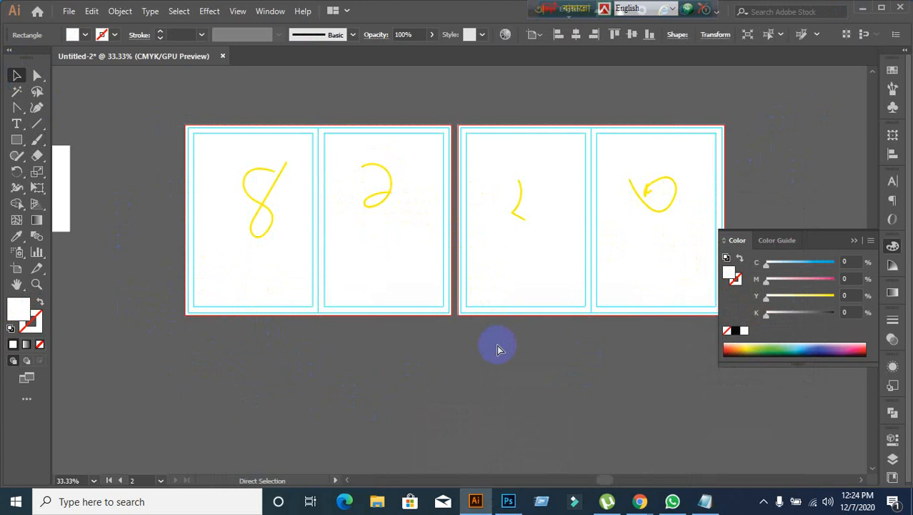
- Delete the handwritten page numbers from both artboards and the stray white square beside the first artboard
drag(179, 100, 697, 275)
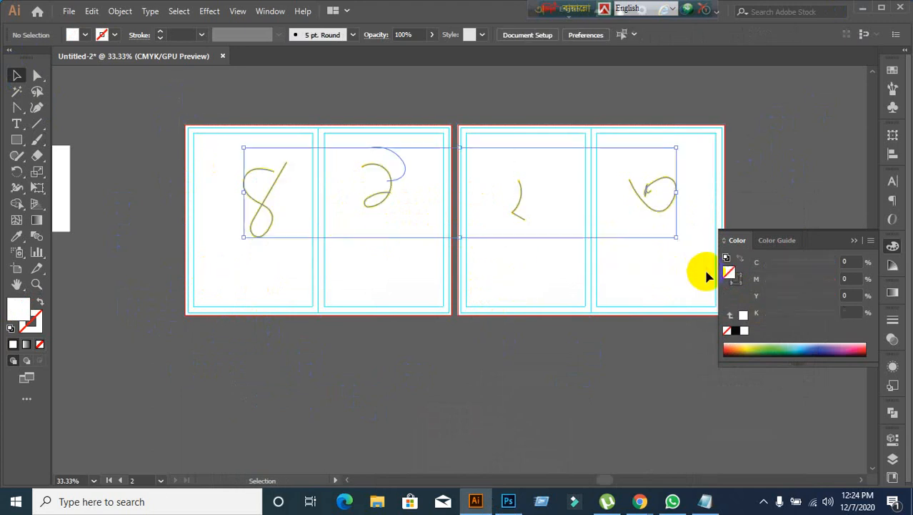
key(Delete)
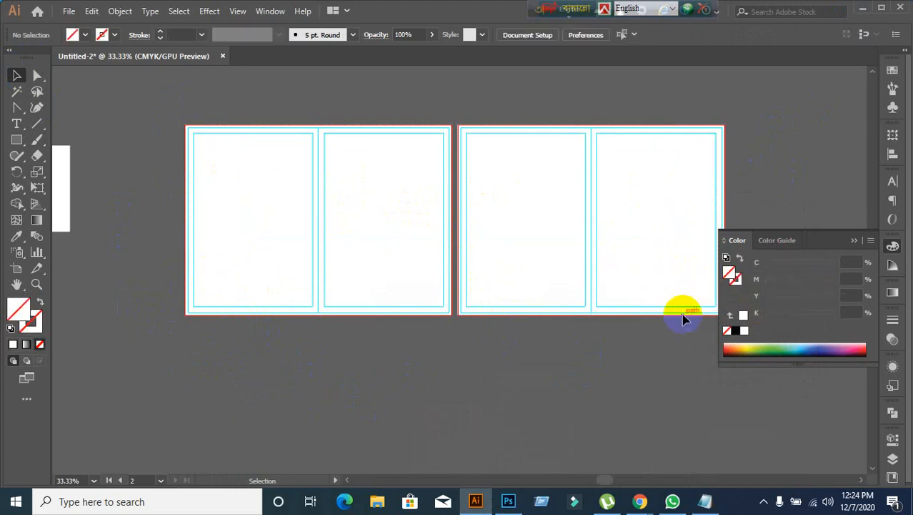
scroll(579, 236, down, 2)
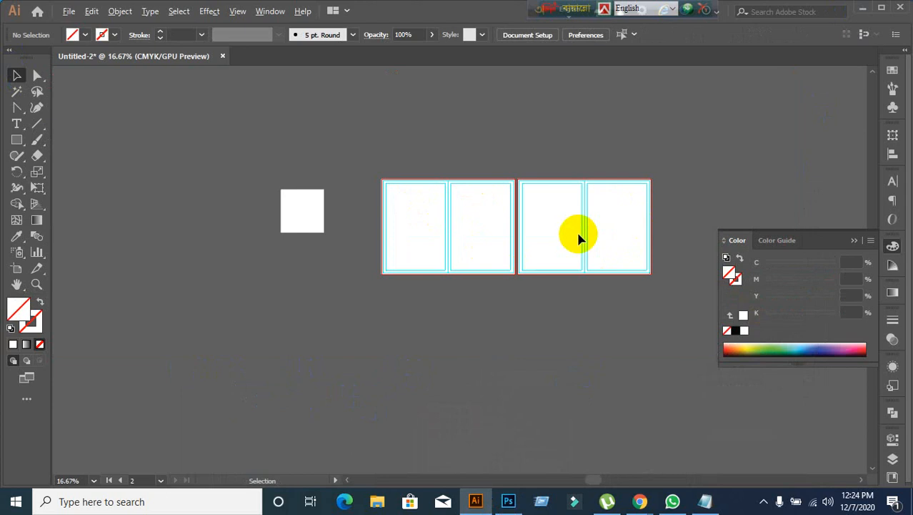
key(ctrl+a)
key(Delete)
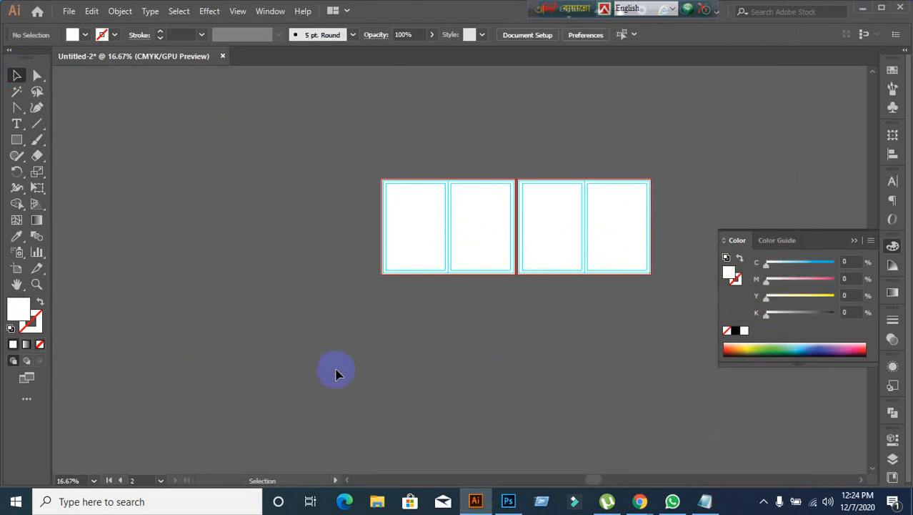
- Collapse the floating Color panel so that both blank brochure artboards are unobstructed
scroll(630, 201, up, 2)
scroll(275, 247, up, 1)
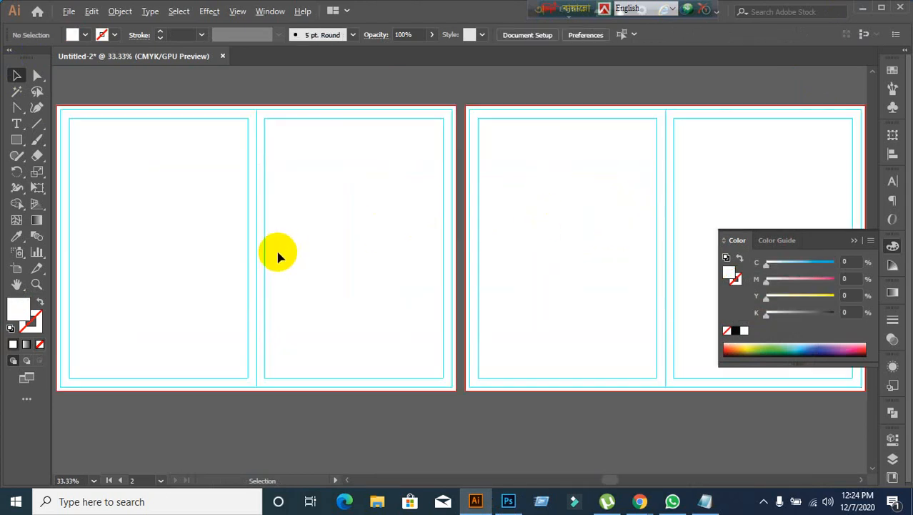
scroll(276, 248, down, 1)
click(855, 245)
scroll(510, 291, down, 1)
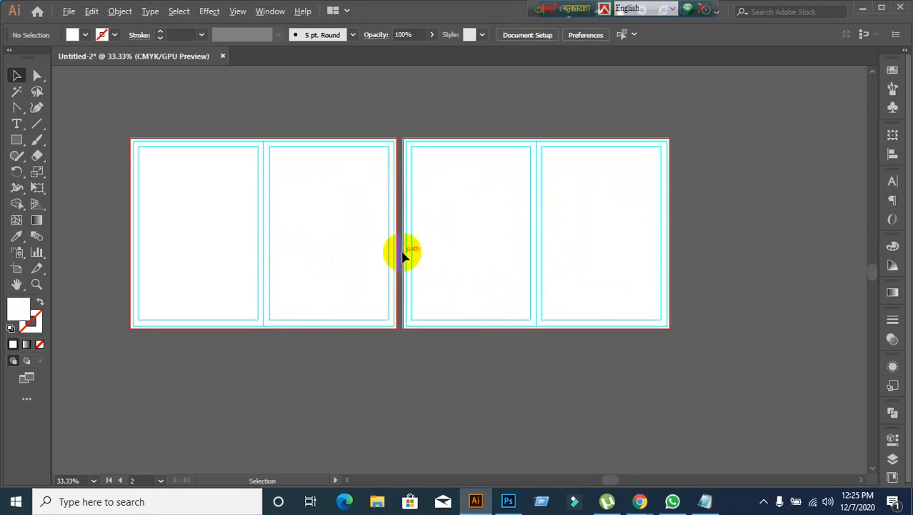
scroll(403, 251, up, 1)
scroll(402, 251, down, 1)
- Place the Uppurer image from the Desktop onto the first artboard and embed it in the document
click(862, 8)
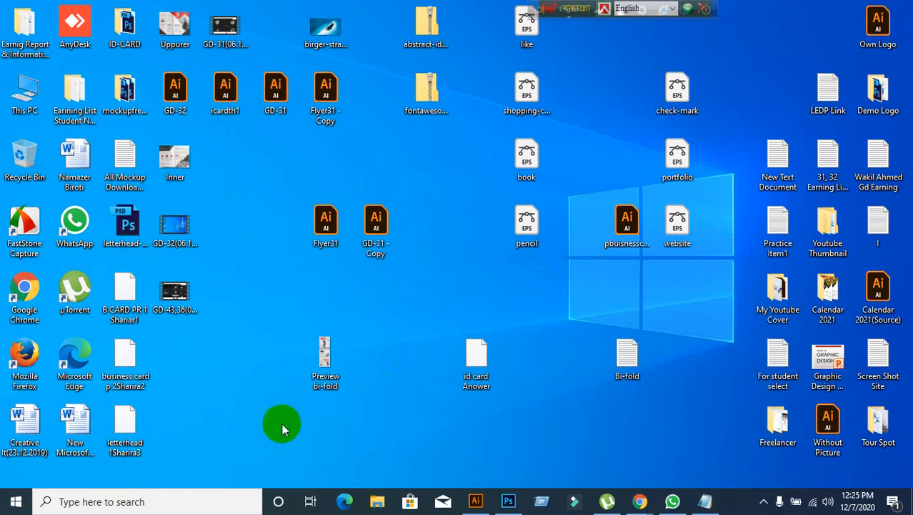
drag(326, 367, 428, 297)
drag(180, 37, 275, 272)
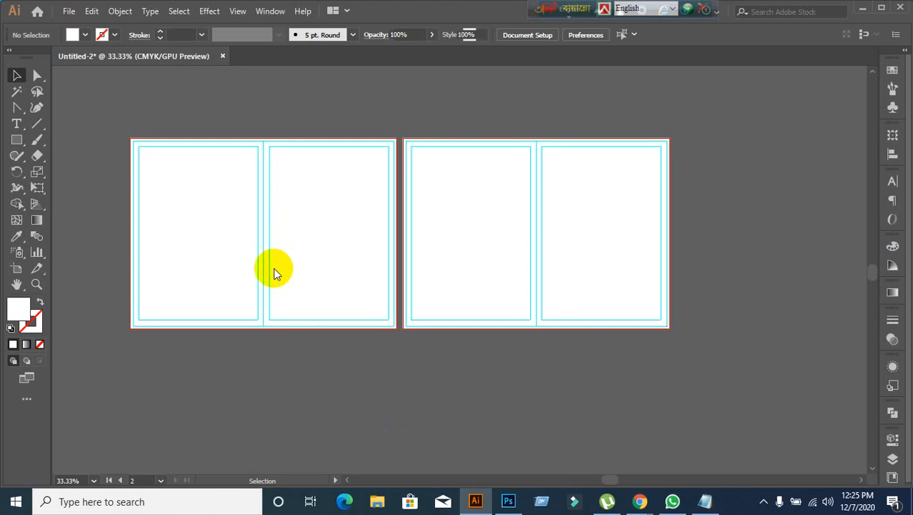
click(185, 33)
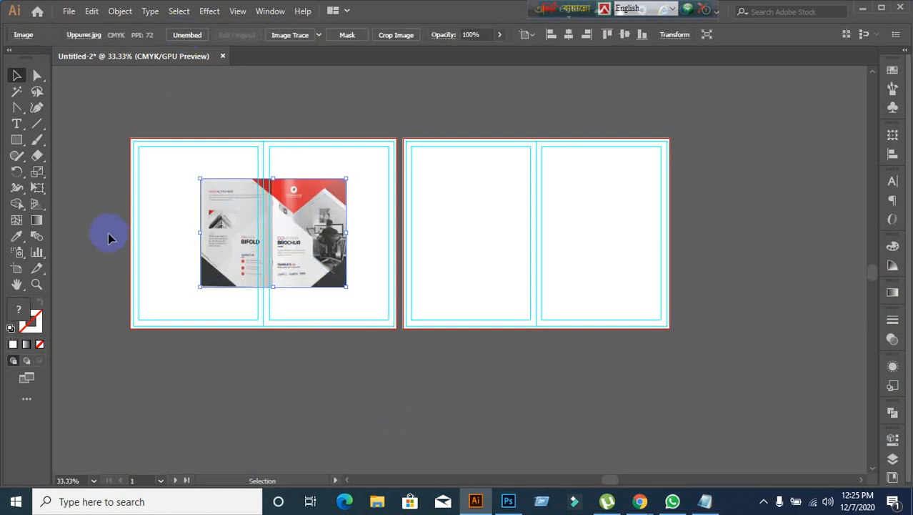
click(109, 234)
- Align the Uppurer image with the outer guides' top-left corner on the first artboard and enlarge it to fill the area inside them
scroll(217, 349, up, 2)
drag(201, 317, 359, 442)
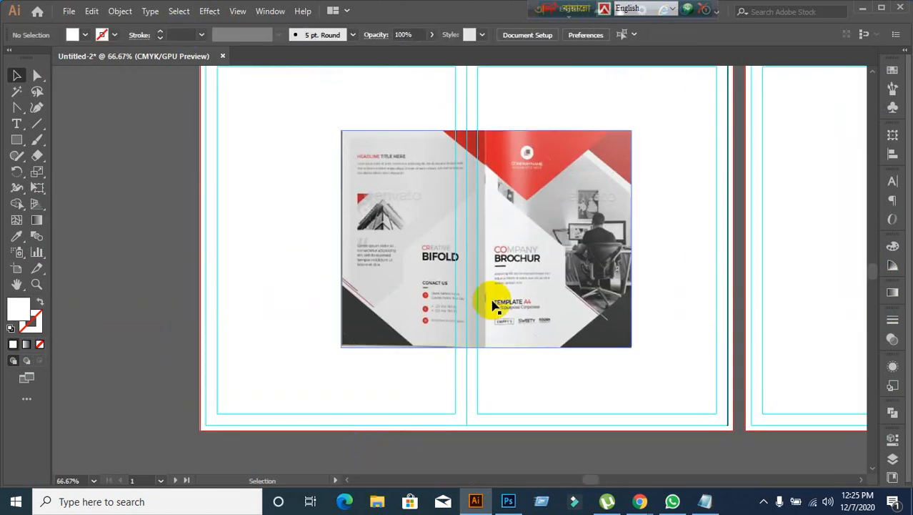
scroll(488, 329, down, 1)
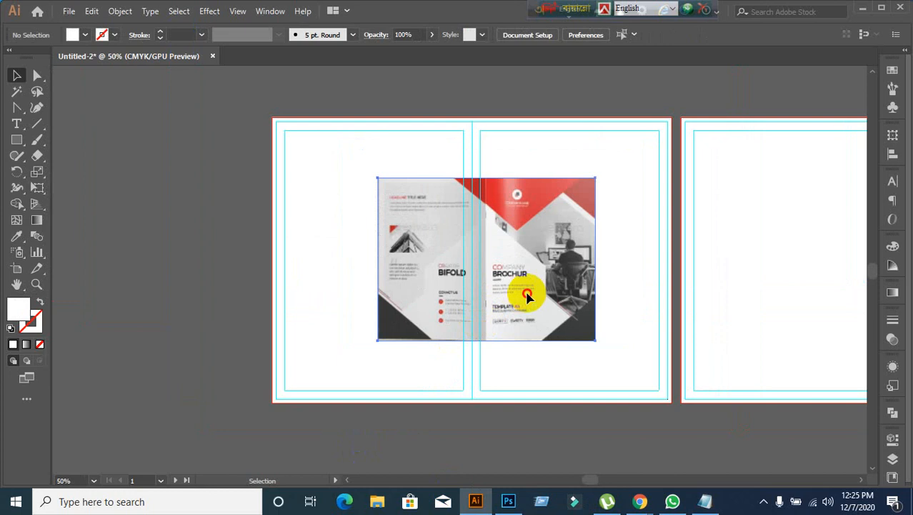
drag(528, 298, 426, 241)
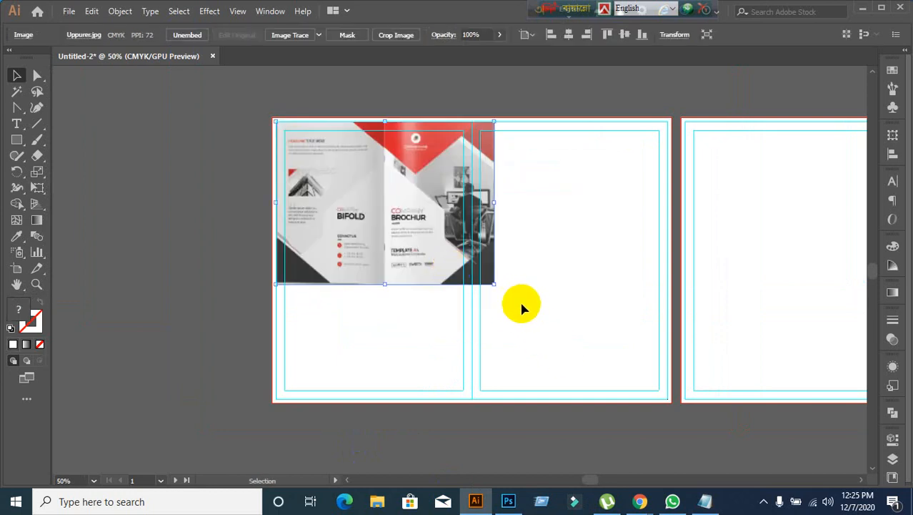
drag(494, 284, 648, 415)
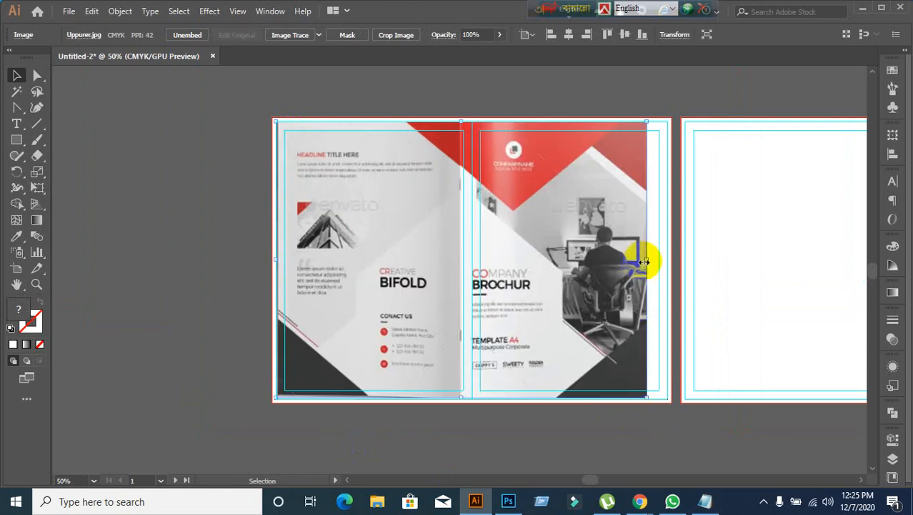
drag(647, 260, 668, 259)
- Lock the fitted Uppurer image on the first artboard
click(210, 259)
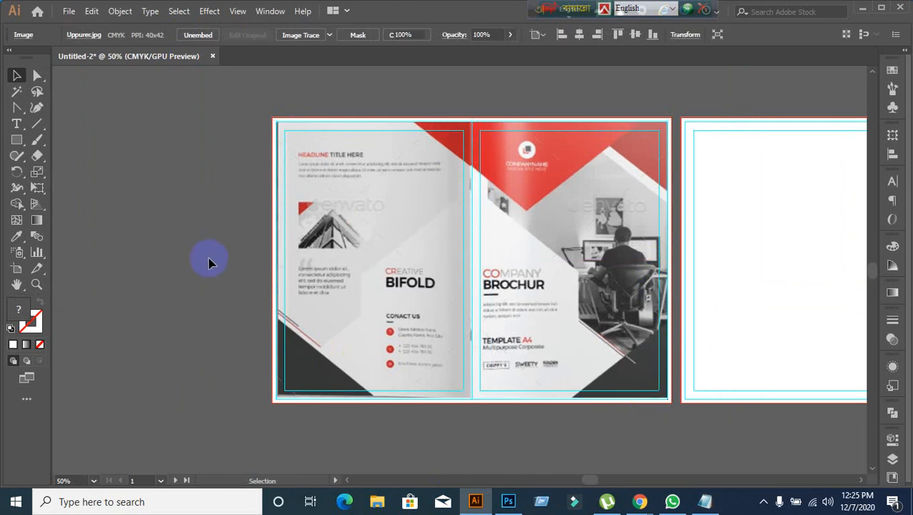
click(362, 304)
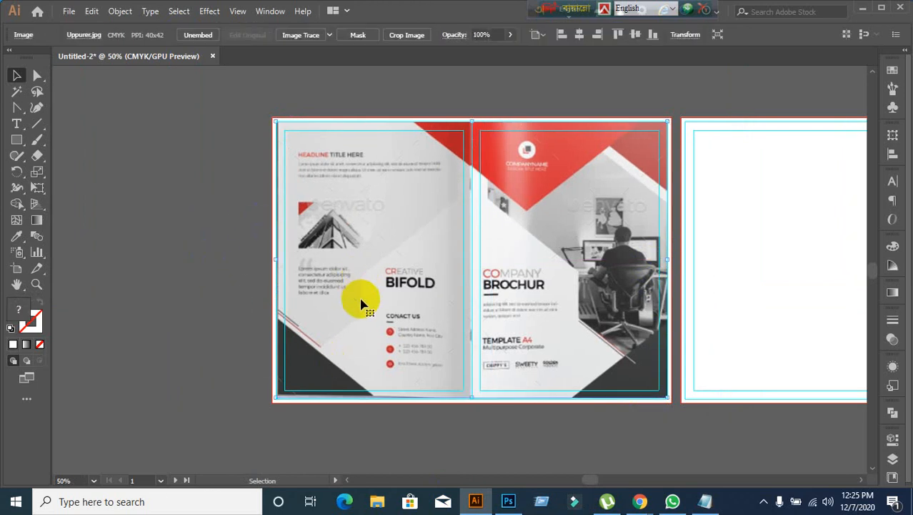
key(ctrl+2)
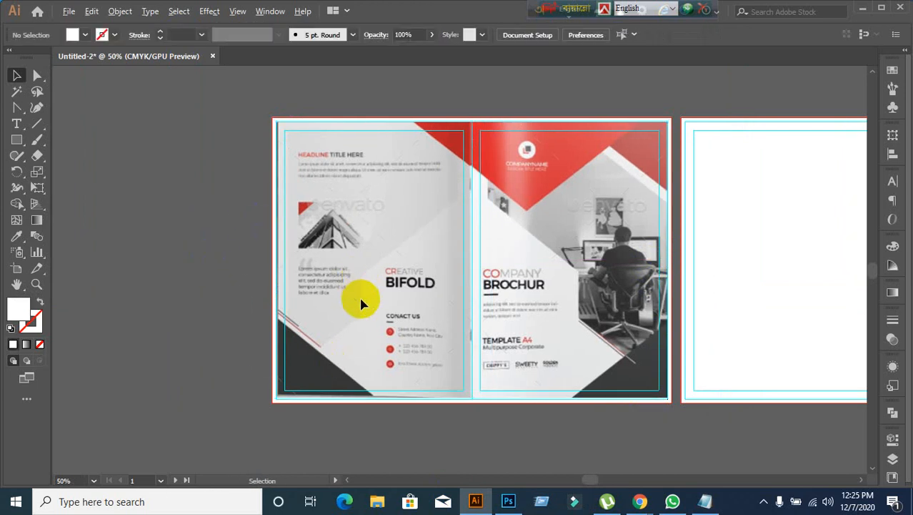
- Place the Inner image from the Desktop into the document near the second artboard and embed it
key(ctrl+minus)
drag(616, 375, 473, 331)
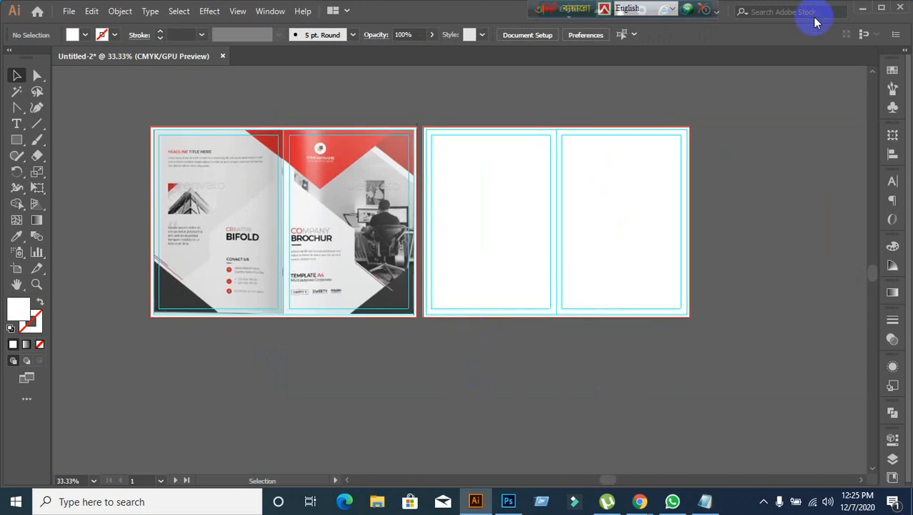
click(859, 15)
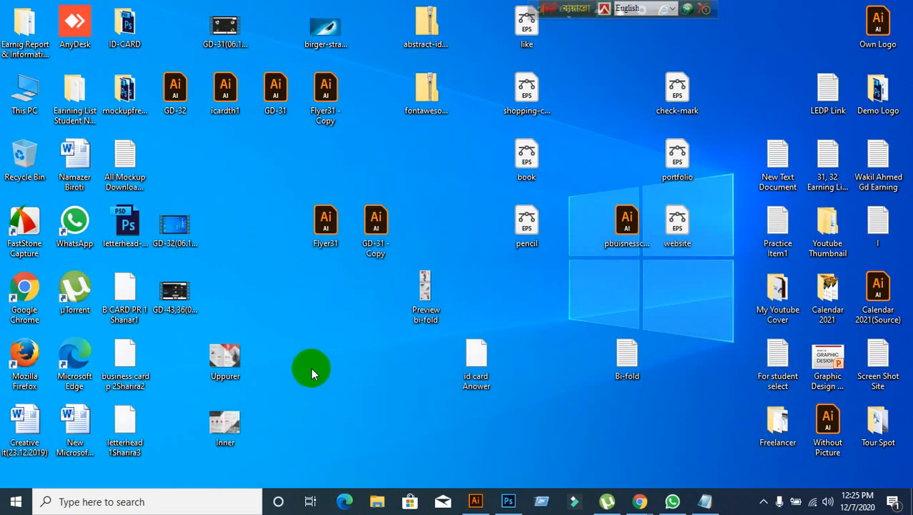
drag(213, 425, 475, 213)
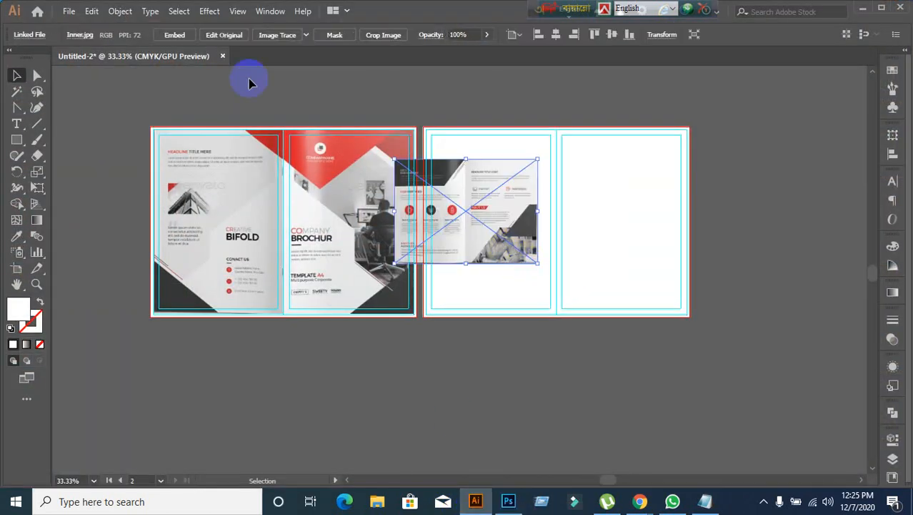
click(175, 35)
- Align the Inner image with the second artboard's outer guides and enlarge it to fill the area inside them
click(562, 428)
scroll(449, 311, up, 2)
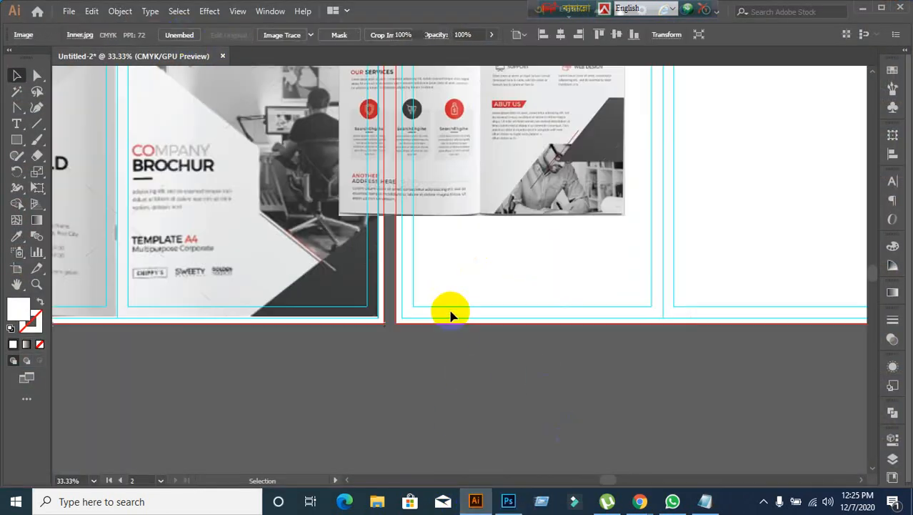
drag(446, 282, 395, 232)
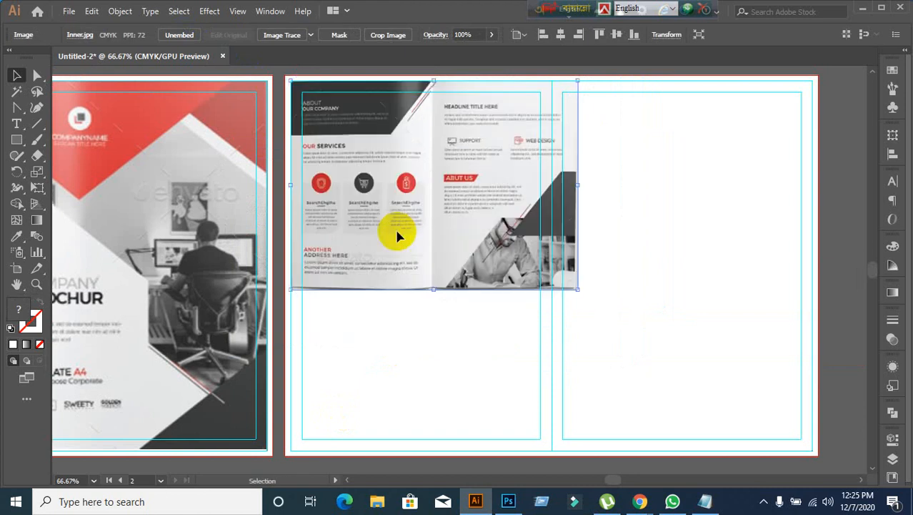
drag(577, 288, 808, 447)
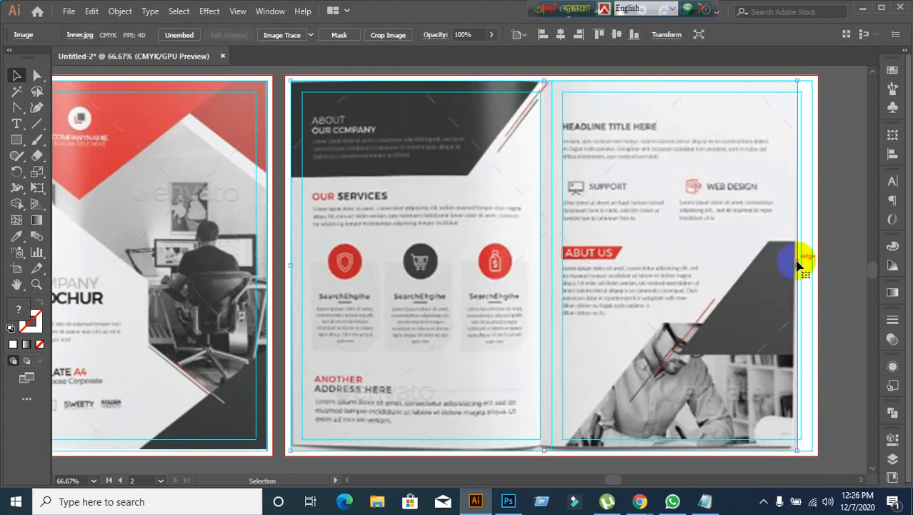
drag(798, 265, 813, 264)
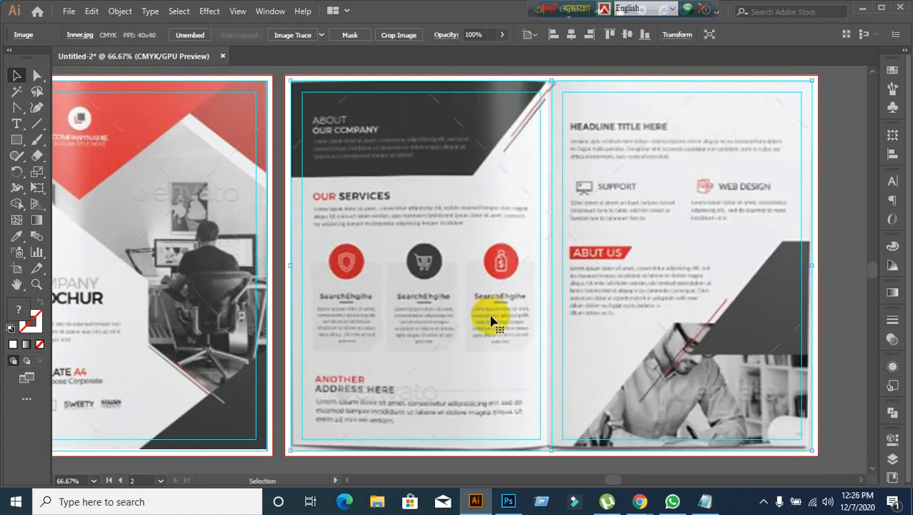
- Deselect the Inner image and examine the placed cover and inner spreads on both artboards
scroll(491, 320, down, 1)
scroll(491, 319, down, 1)
drag(450, 386, 524, 325)
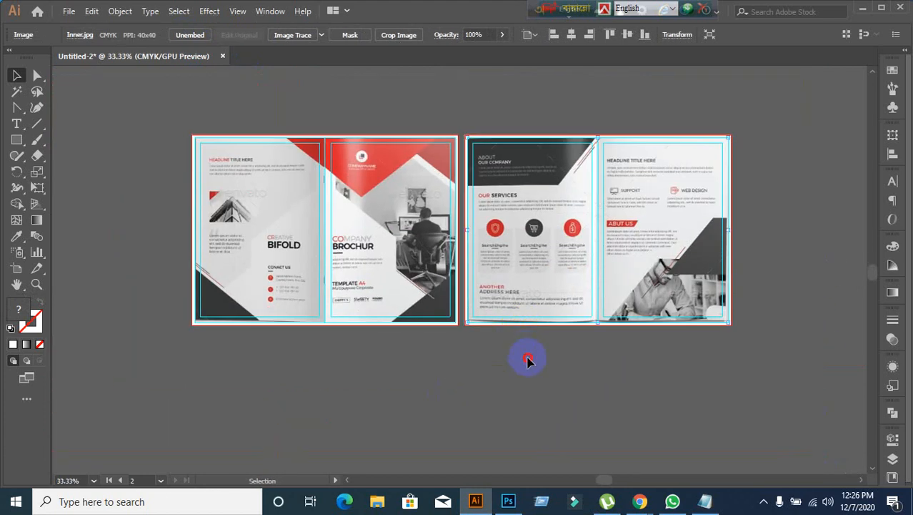
click(530, 358)
scroll(568, 369, up, 1)
click(548, 272)
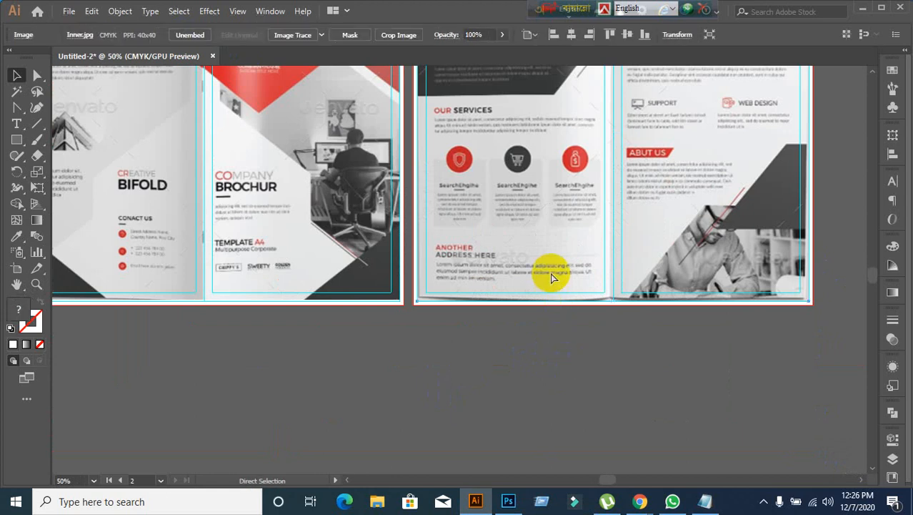
scroll(551, 277, down, 1)
click(334, 329)
scroll(346, 351, up, 1)
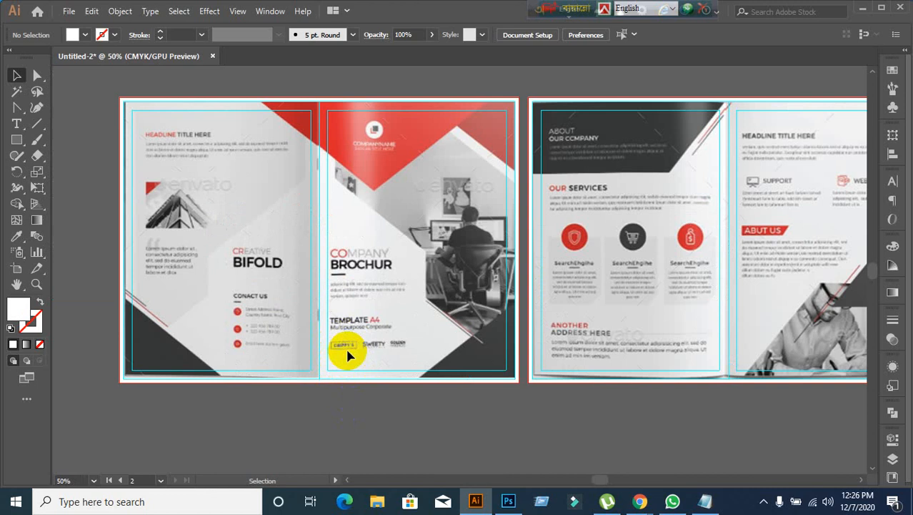
scroll(351, 294, up, 2)
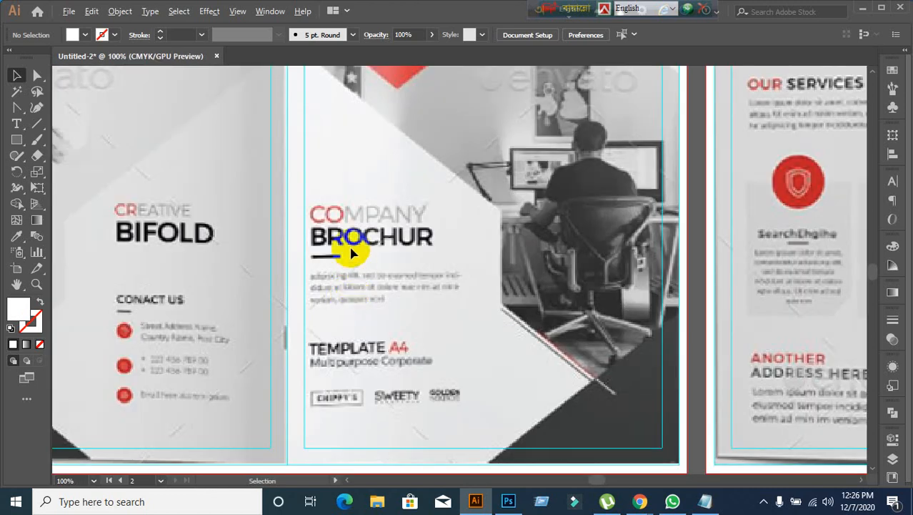
scroll(351, 249, down, 2)
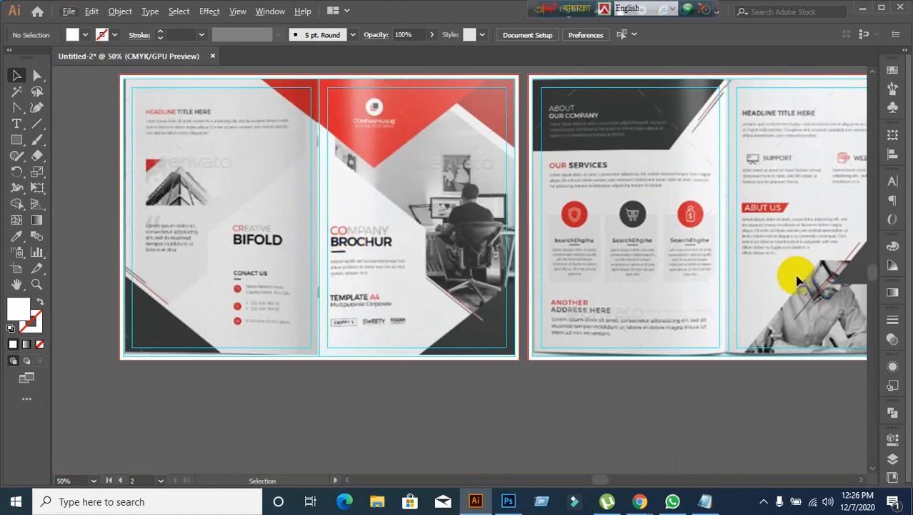
scroll(345, 343, up, 1)
drag(315, 312, 363, 393)
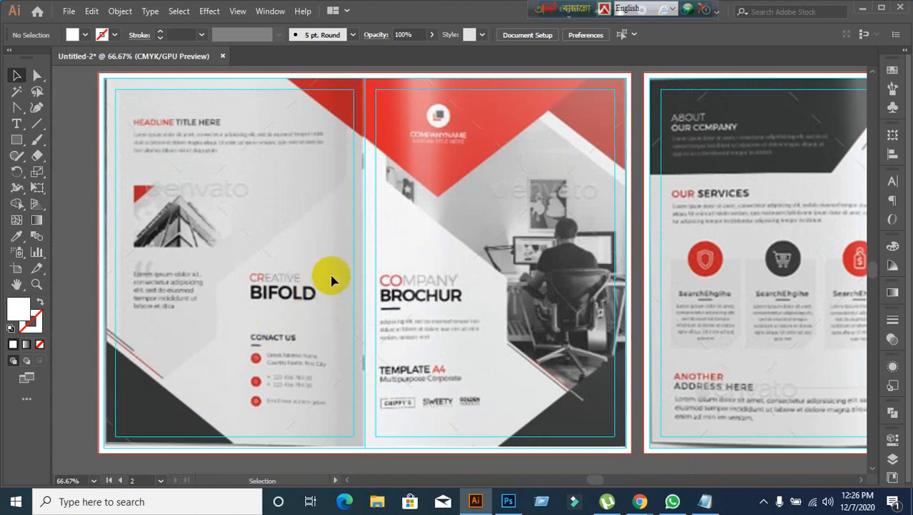
scroll(344, 280, up, 1)
scroll(399, 266, down, 1)
scroll(399, 265, up, 1)
drag(338, 279, 408, 276)
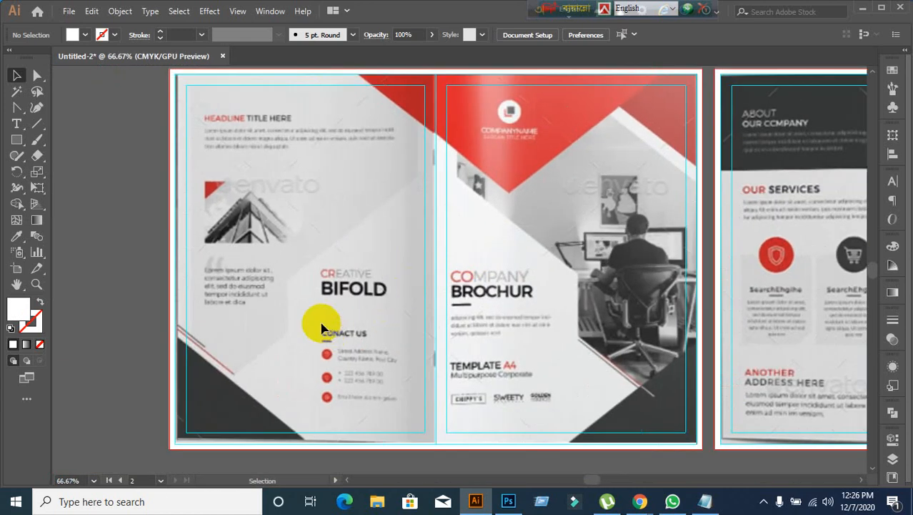
drag(495, 267, 359, 274)
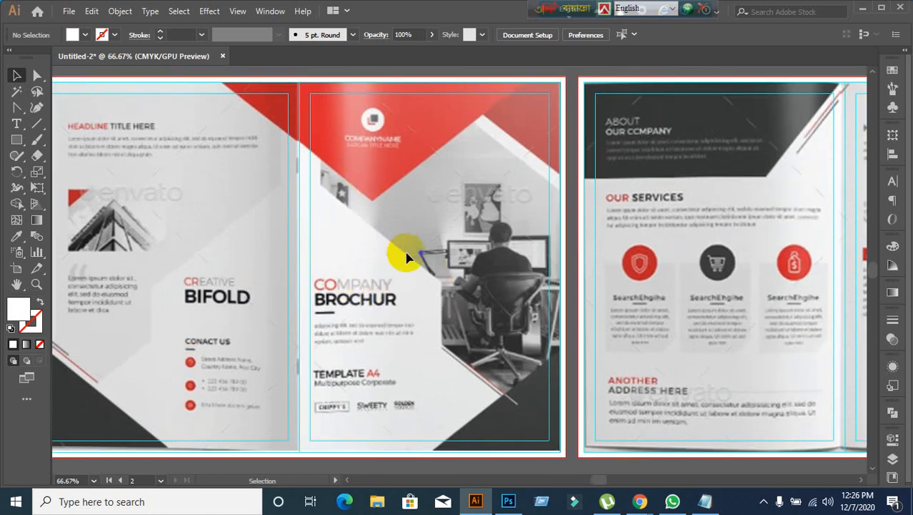
- Draw a square overlapping the top of the first artboard's cover and fill it with red
drag(406, 243, 424, 354)
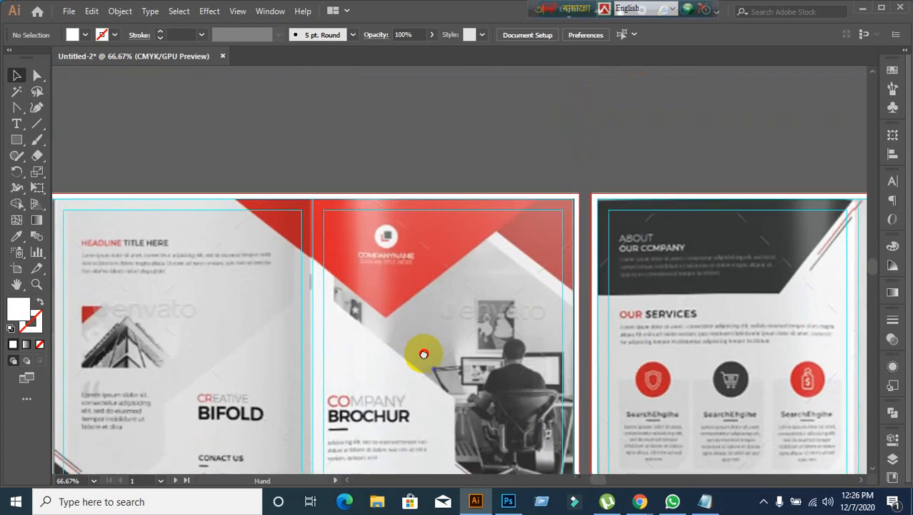
scroll(387, 310, down, 1)
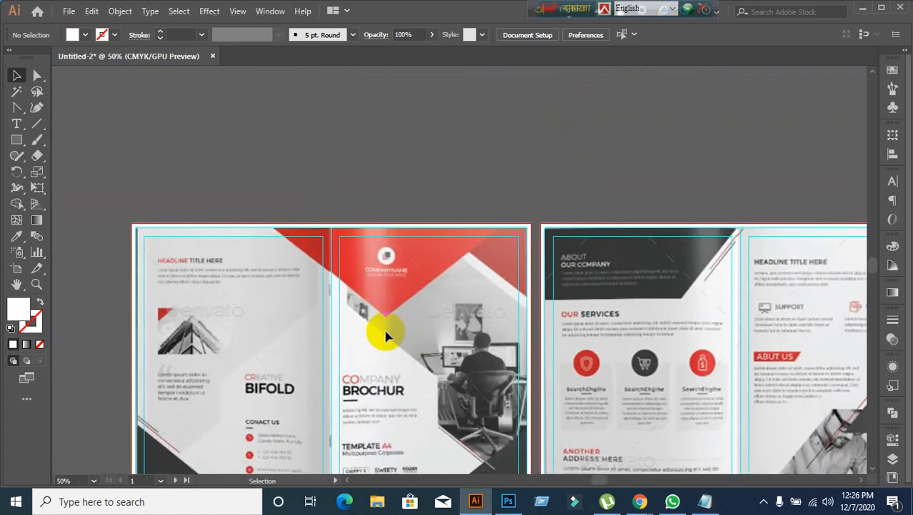
click(20, 140)
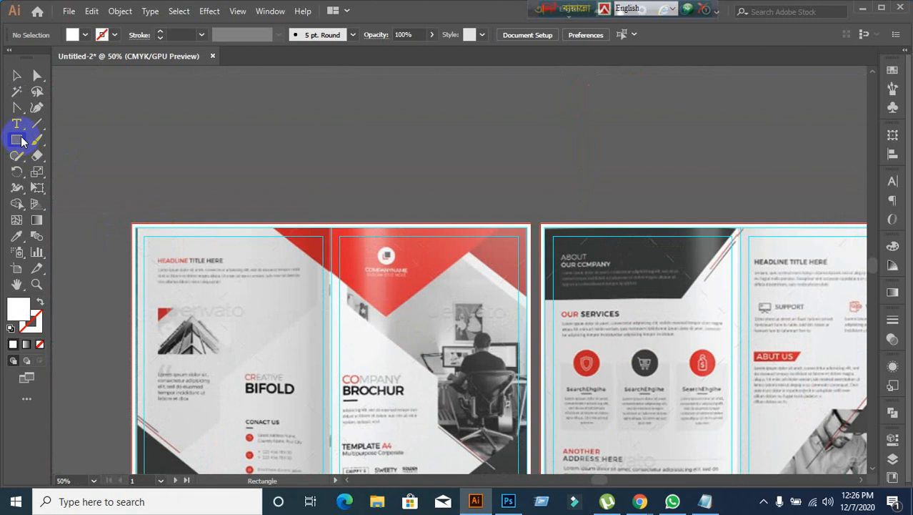
drag(298, 98, 518, 317)
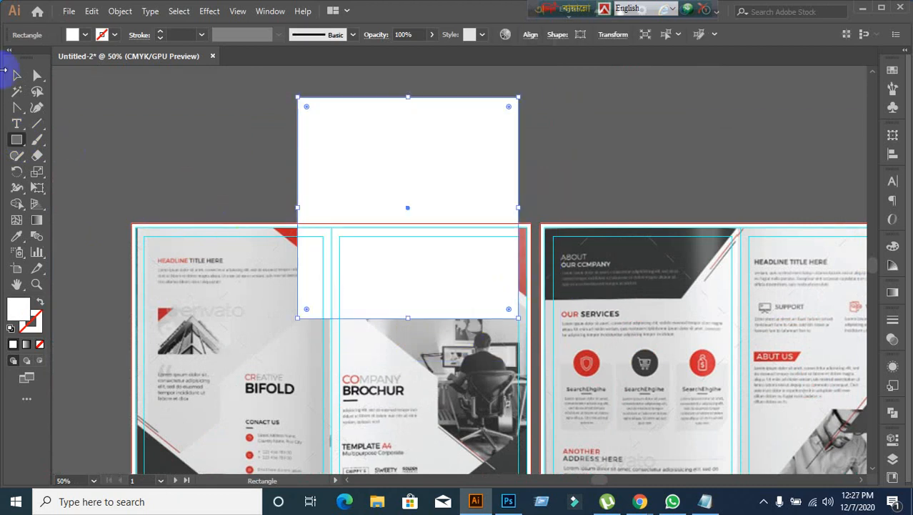
click(13, 76)
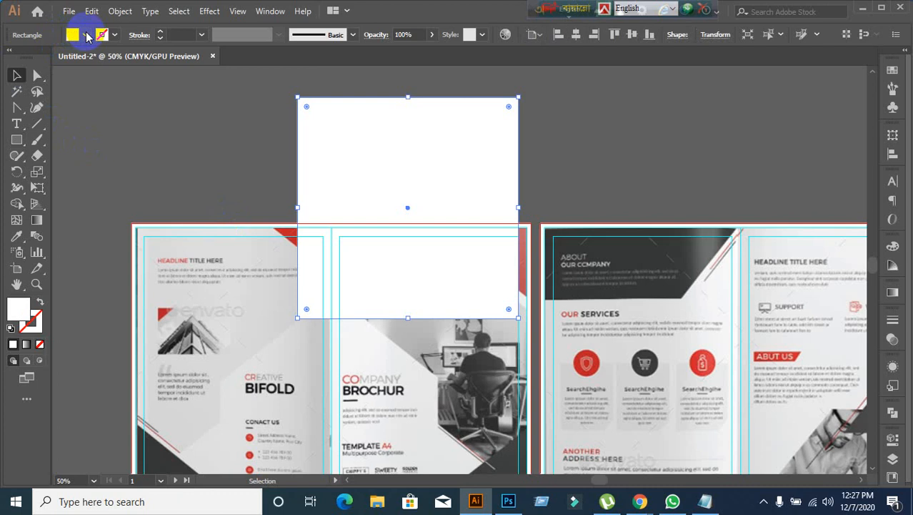
click(86, 36)
click(44, 59)
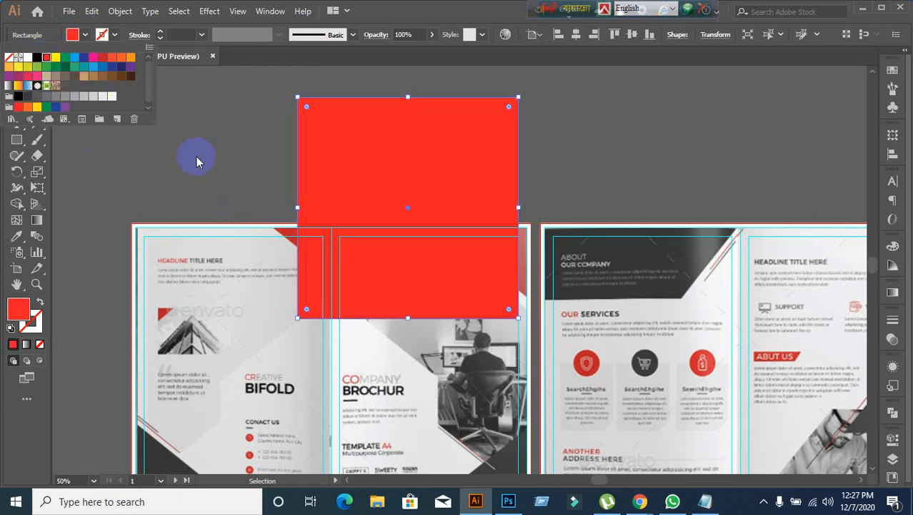
- Move the red square over the top of the second artboard and delete it
click(484, 186)
drag(484, 186, 774, 185)
scroll(608, 351, down, 2)
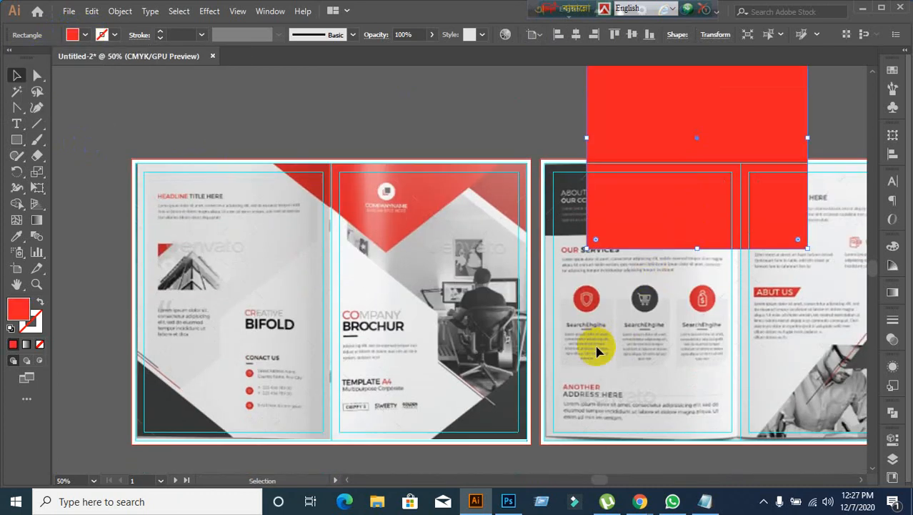
drag(621, 270, 527, 287)
drag(576, 218, 610, 190)
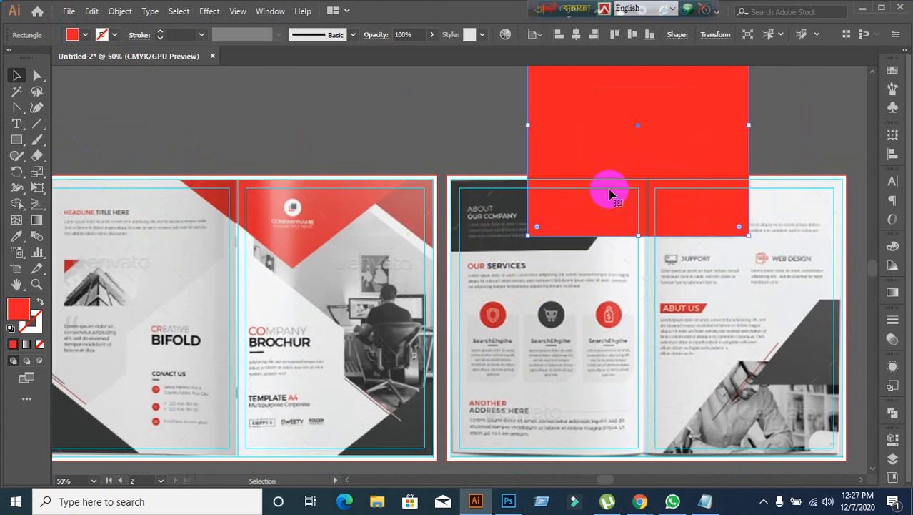
key(Delete)
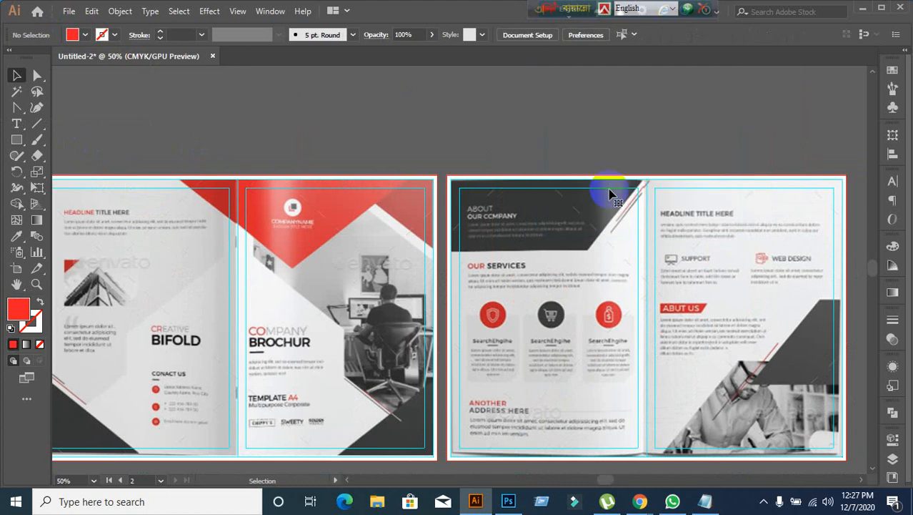
- Examine the diagonal accent lines and dark corner shape at the bottom of the front cover
scroll(407, 384, down, 2)
scroll(409, 387, up, 3)
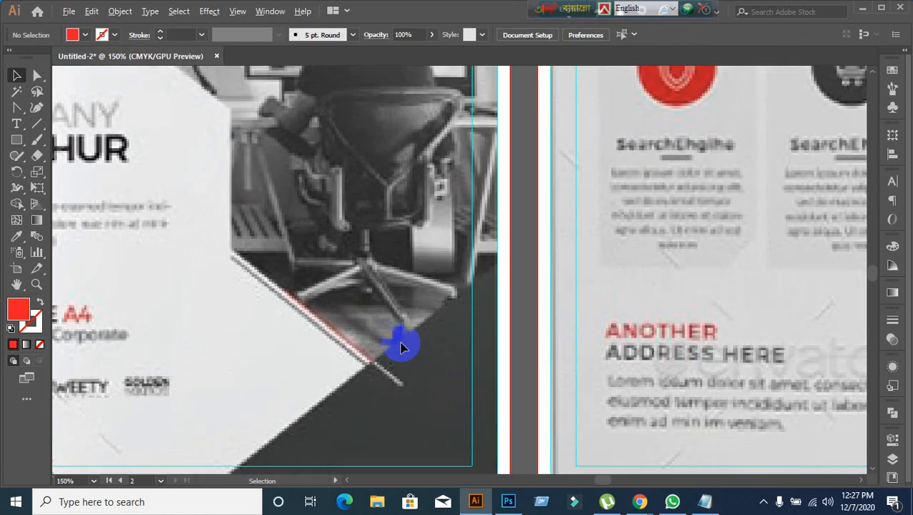
scroll(414, 363, down, 2)
scroll(402, 371, up, 2)
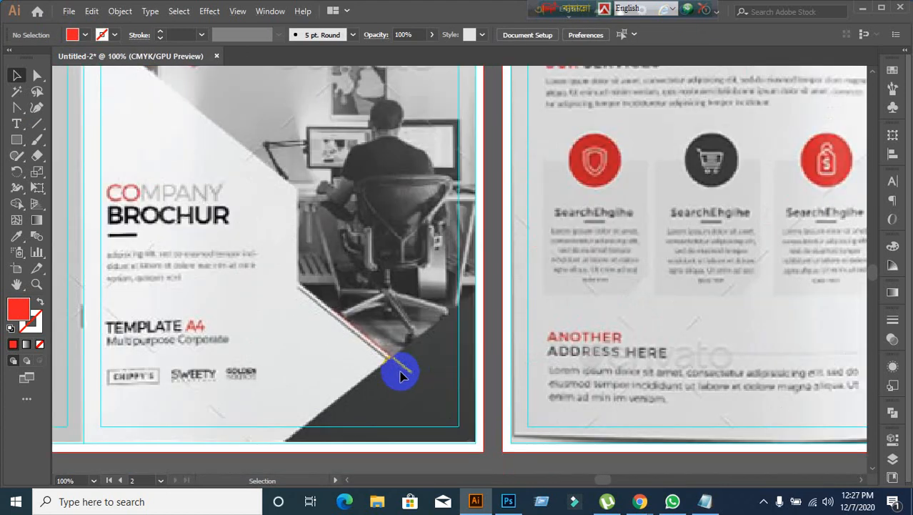
scroll(400, 375, down, 2)
scroll(385, 368, up, 2)
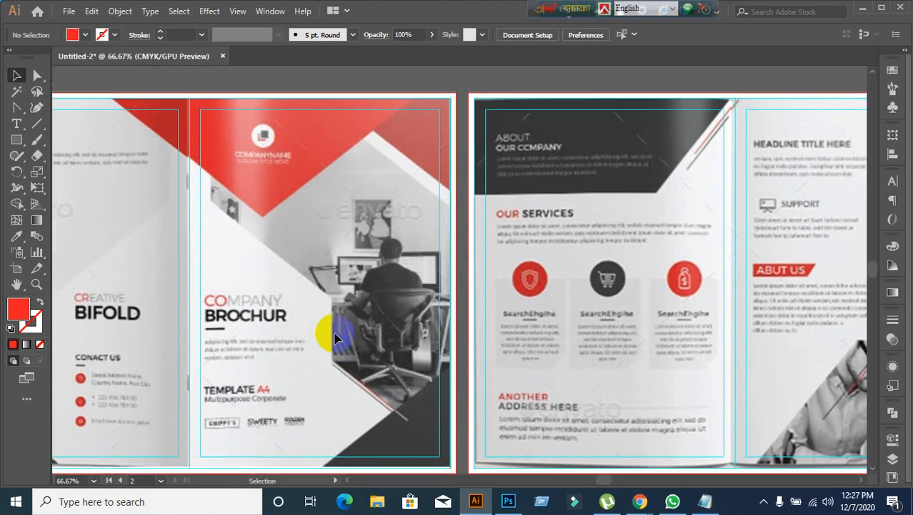
scroll(336, 337, up, 1)
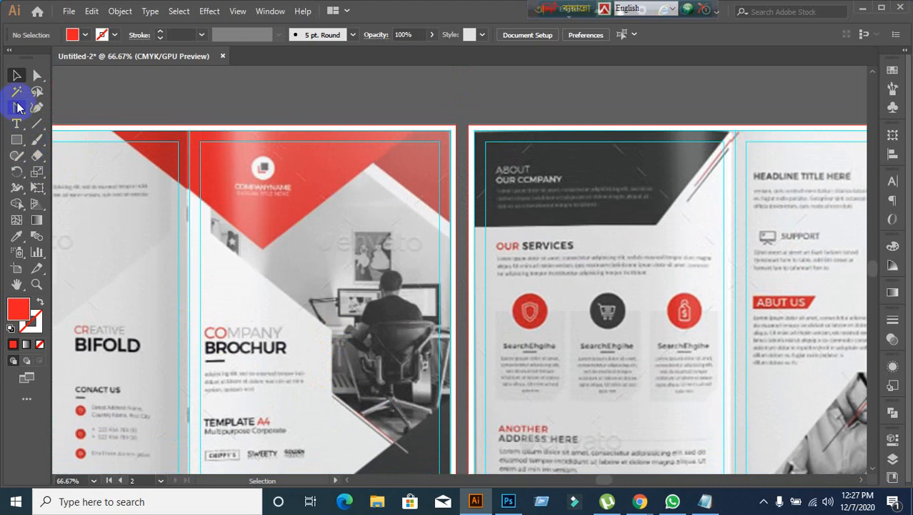
drag(17, 107, 63, 104)
click(214, 212)
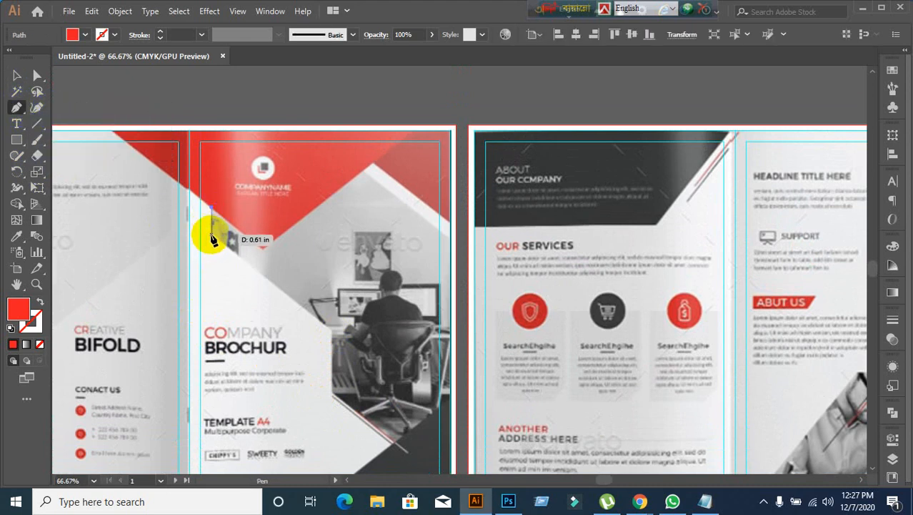
click(213, 234)
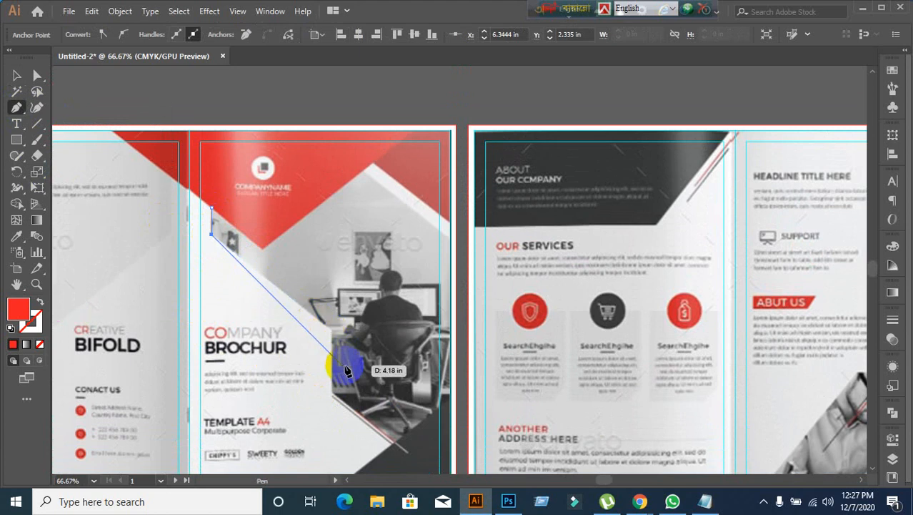
key(ctrl)
ctrl+click(332, 333)
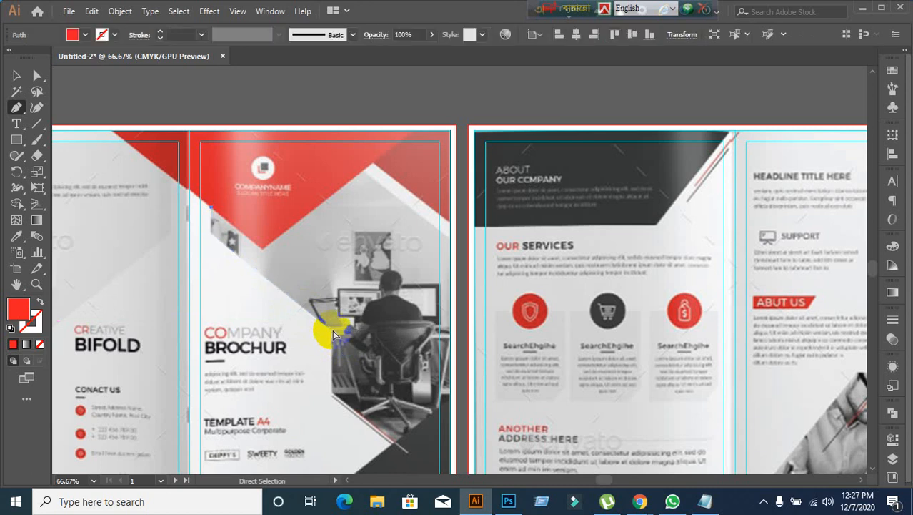
click(17, 75)
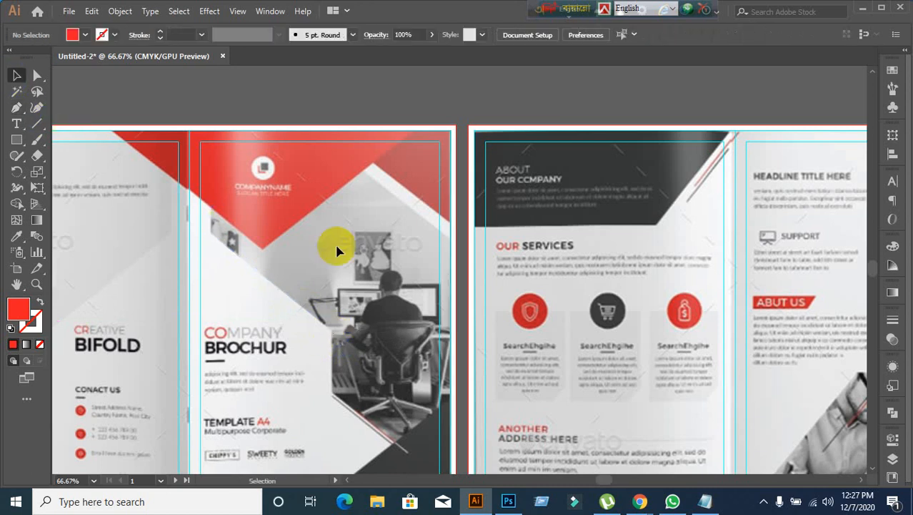
scroll(386, 244, down, 1)
scroll(351, 261, up, 1)
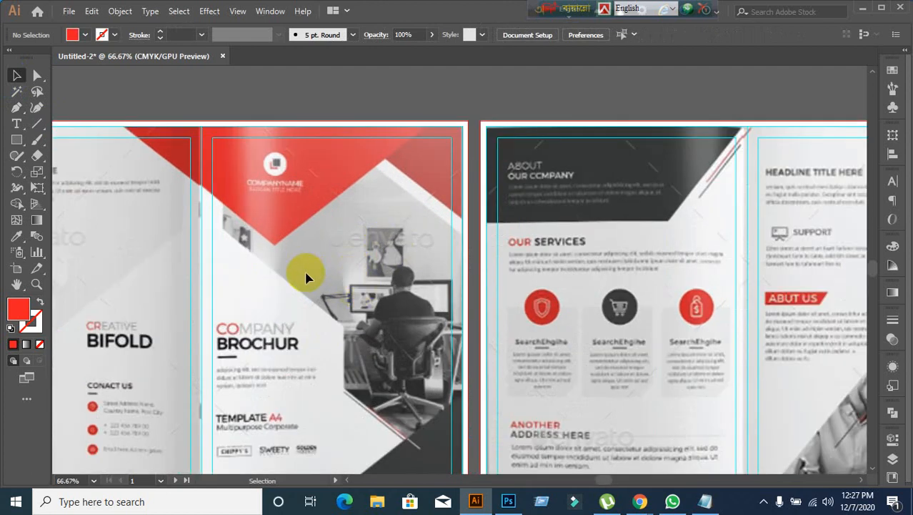
- Draw a tall rectangle over the logo area of the front cover and fill it with green
click(16, 140)
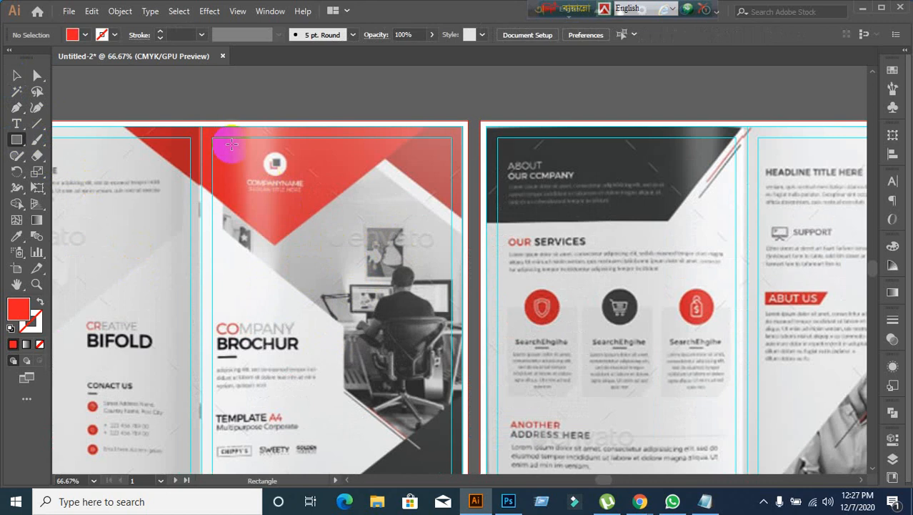
drag(219, 137, 345, 325)
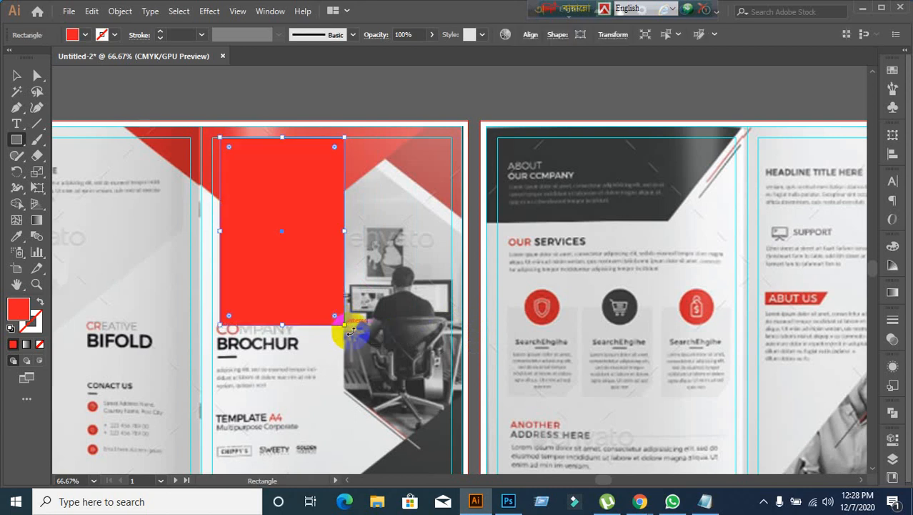
click(16, 75)
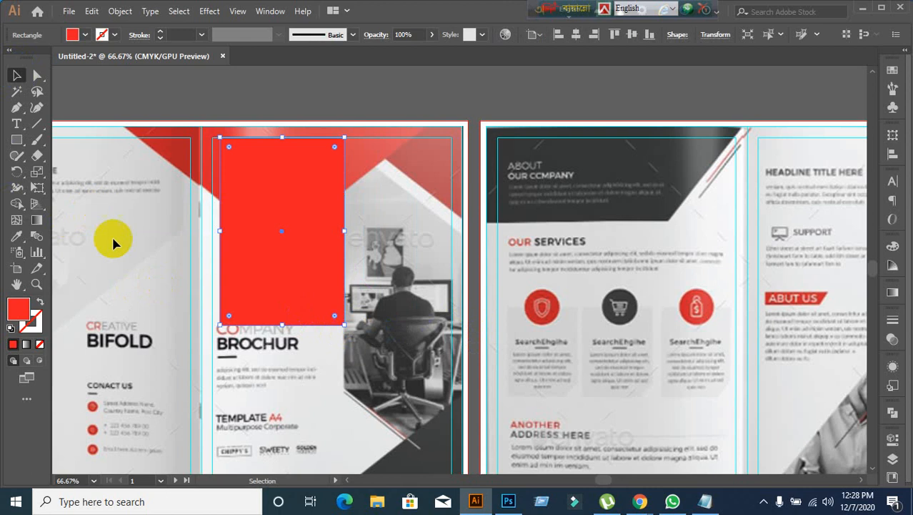
click(84, 35)
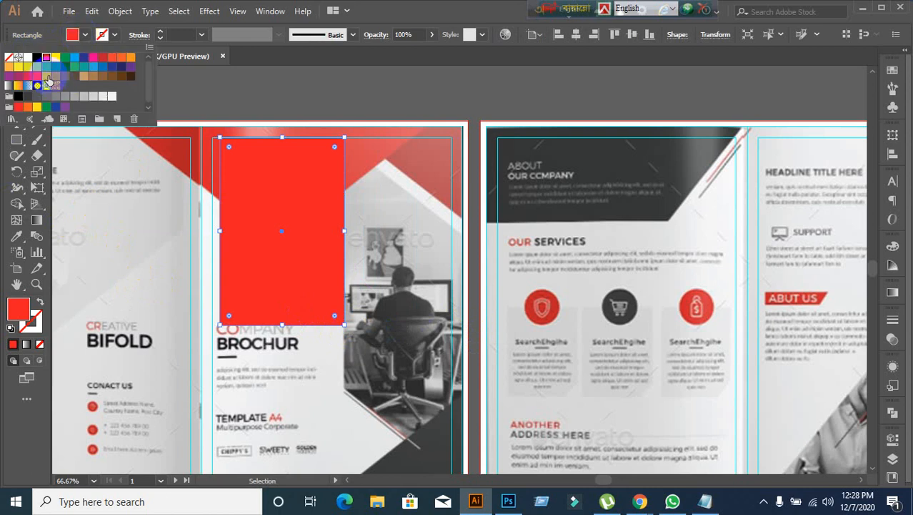
click(65, 57)
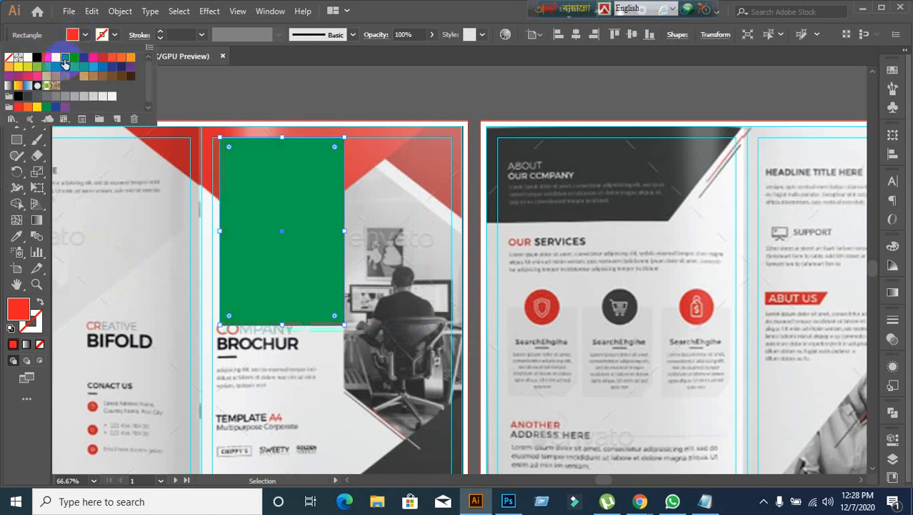
- Set the green rectangle's opacity to 80% and deselect it
click(891, 343)
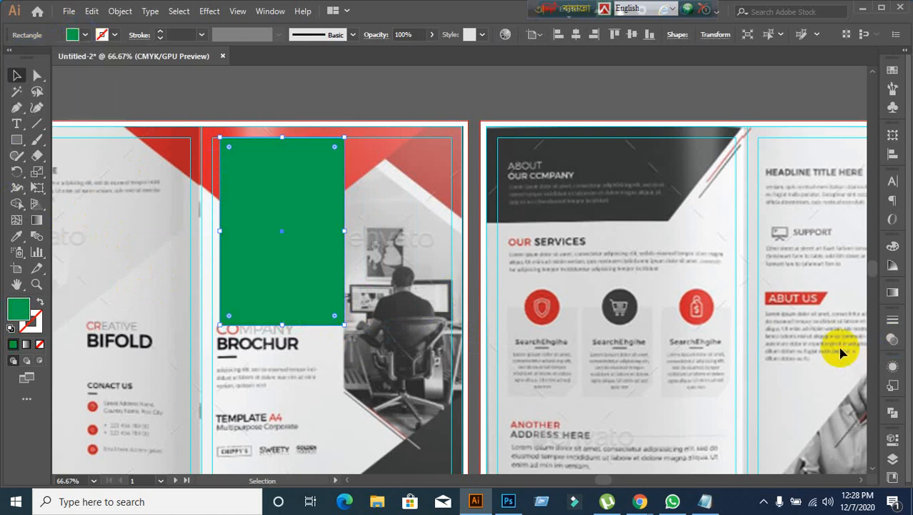
click(890, 341)
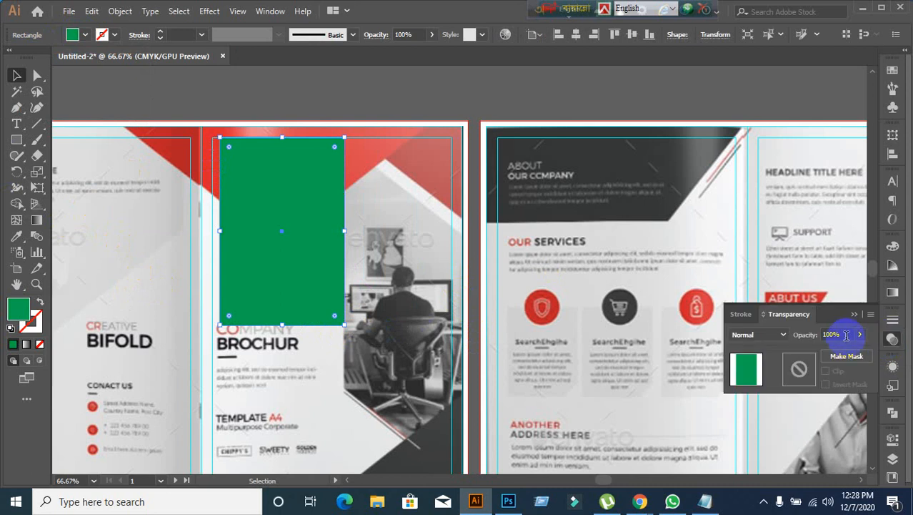
text(80)
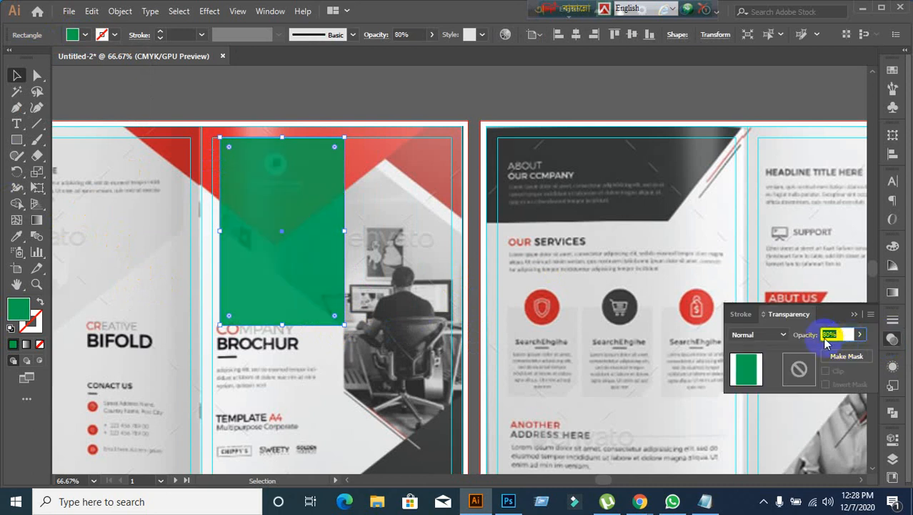
click(405, 306)
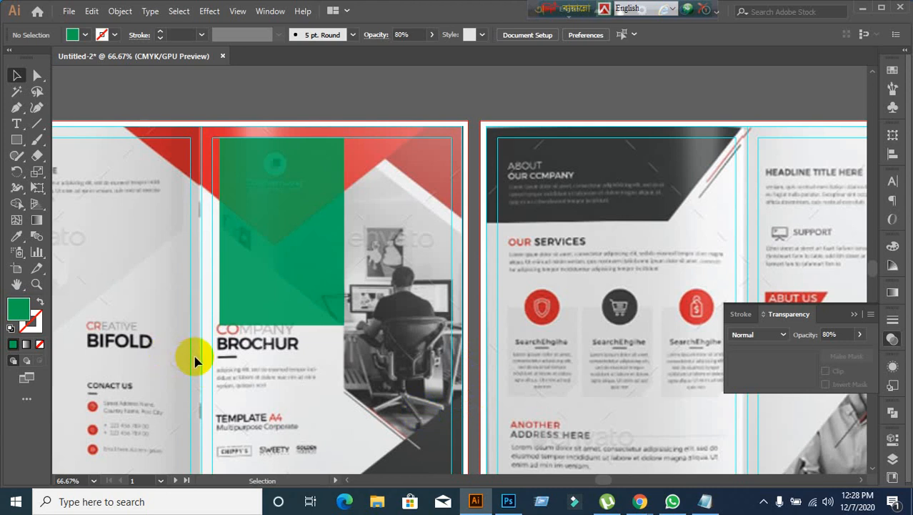
- Slant the green rectangle into a parallelogram by nudging its two lower anchor points to the right
click(38, 75)
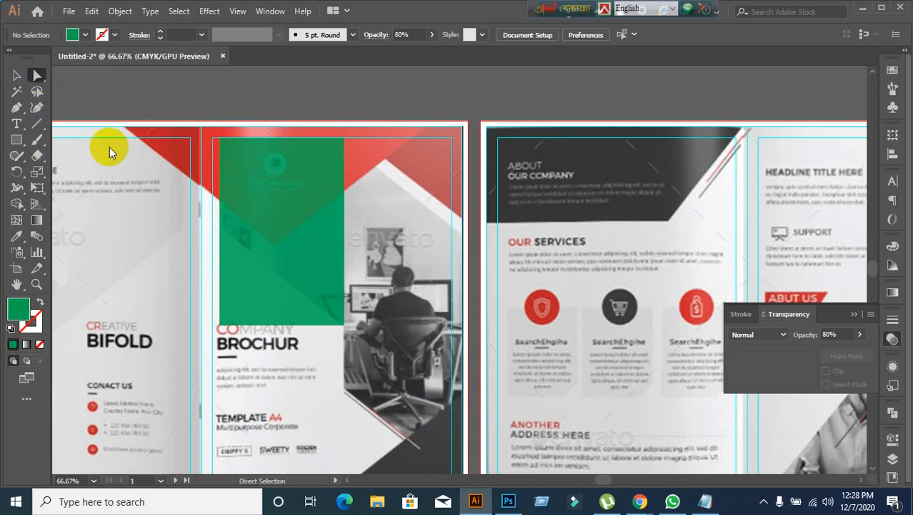
click(217, 323)
click(343, 325)
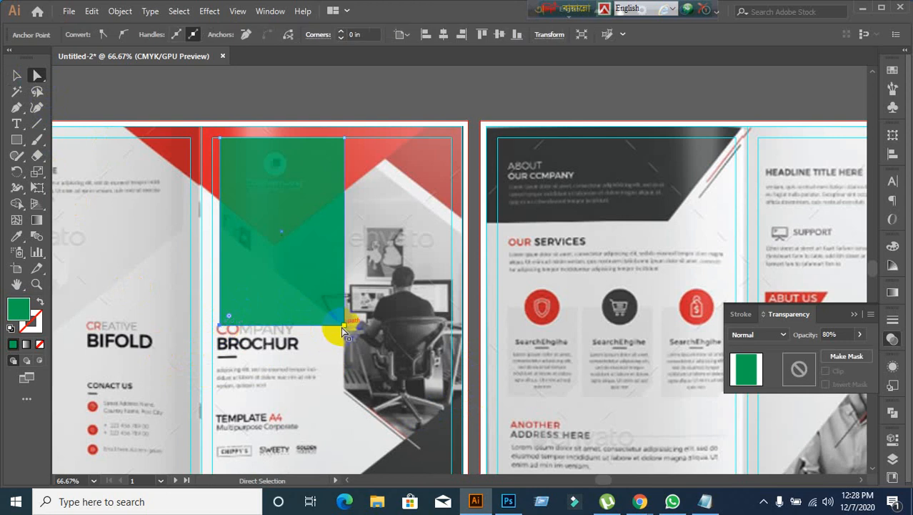
shift+click(343, 327)
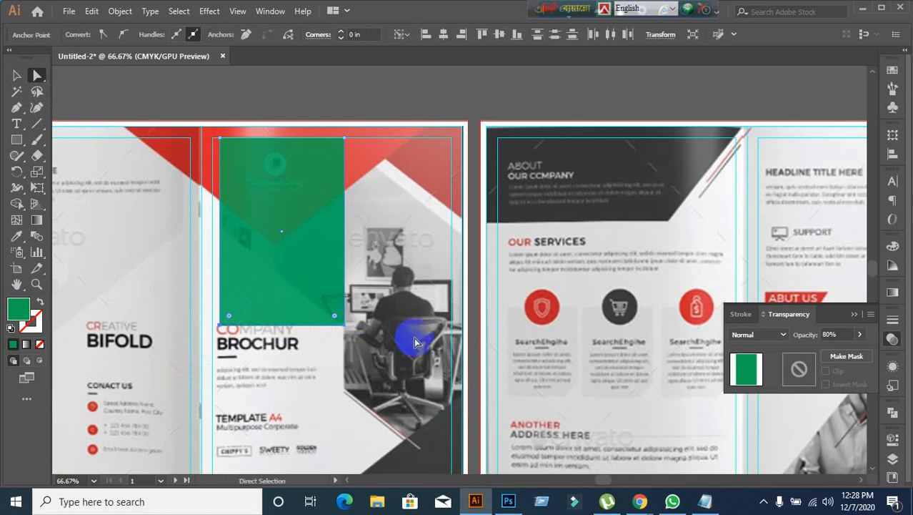
key(Right)
key(Right)
key(Right)
key(Right)
key(Right)
key(Right)
key(Right)
key(Right)
key(Right)
key(Right)
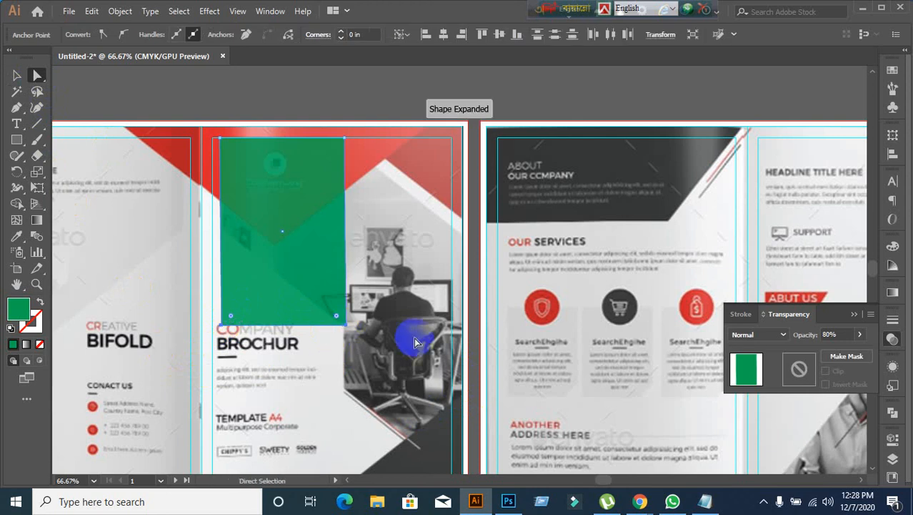
key(Right)
key(Right)
key(Right)
key(Right)
key(Right)
key(Right)
key(Right)
key(Right)
key(Right)
key(Right)
key(Right)
key(Right)
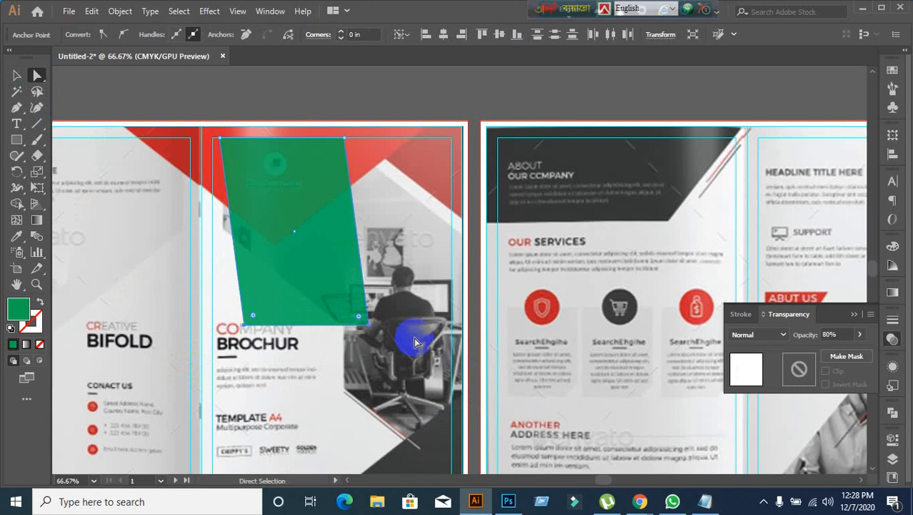
- Set the general units to Pixels and the keyboard increment to 5 in the preferences
key(ctrl+k)
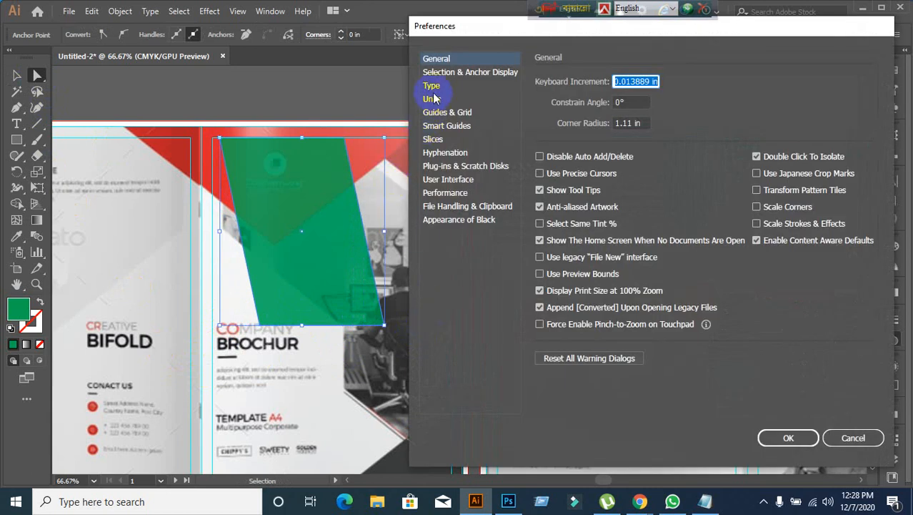
click(433, 100)
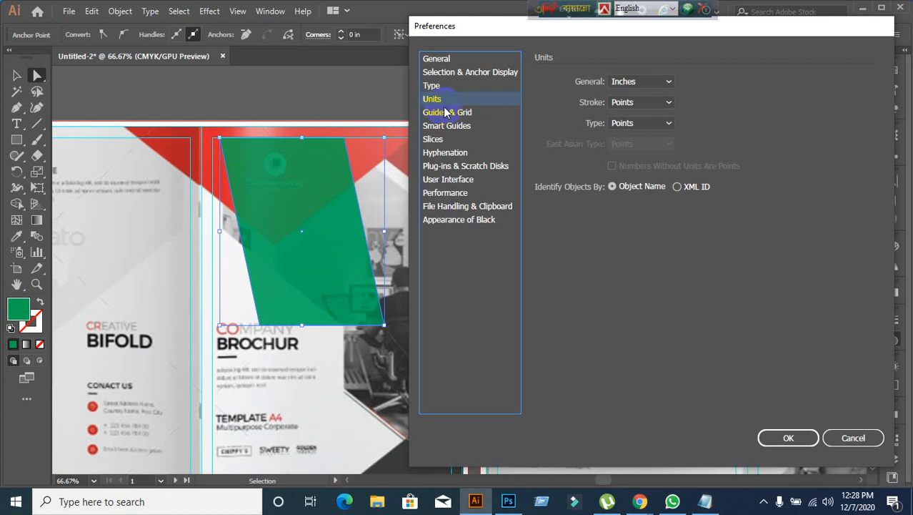
click(665, 82)
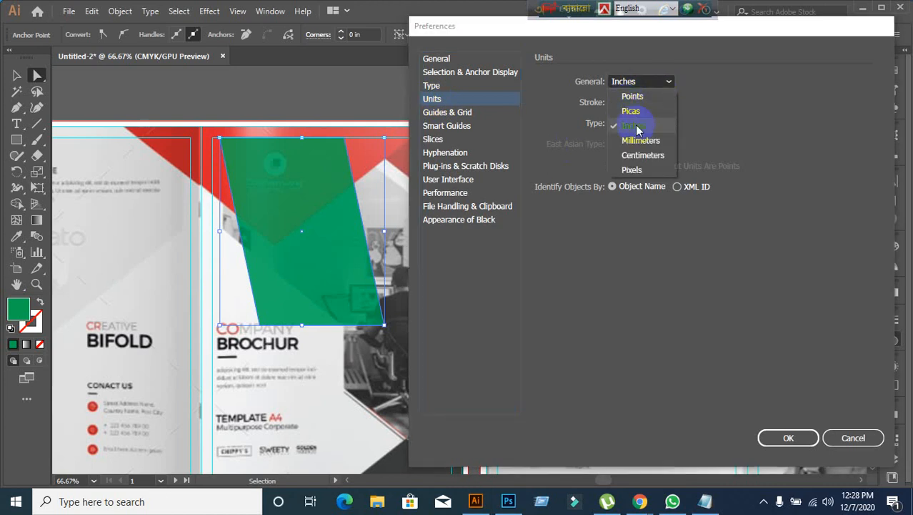
click(633, 170)
click(458, 59)
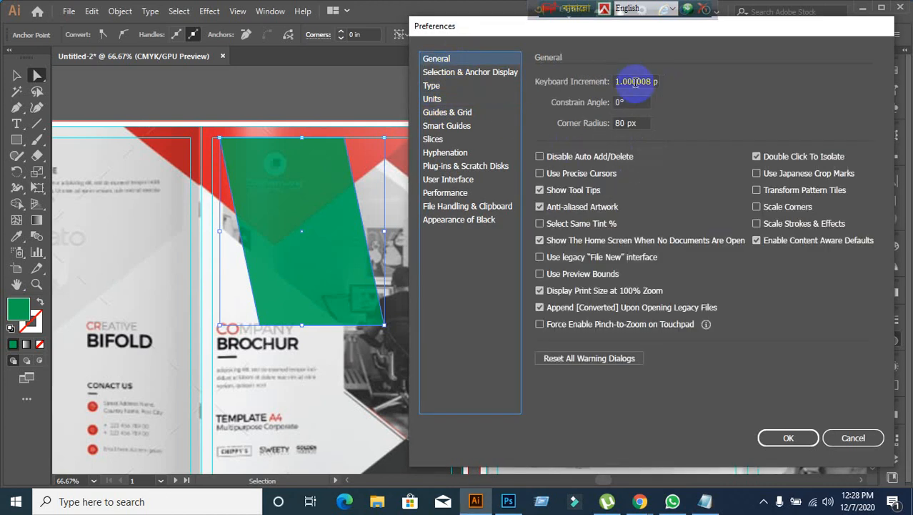
click(639, 81)
text(5)
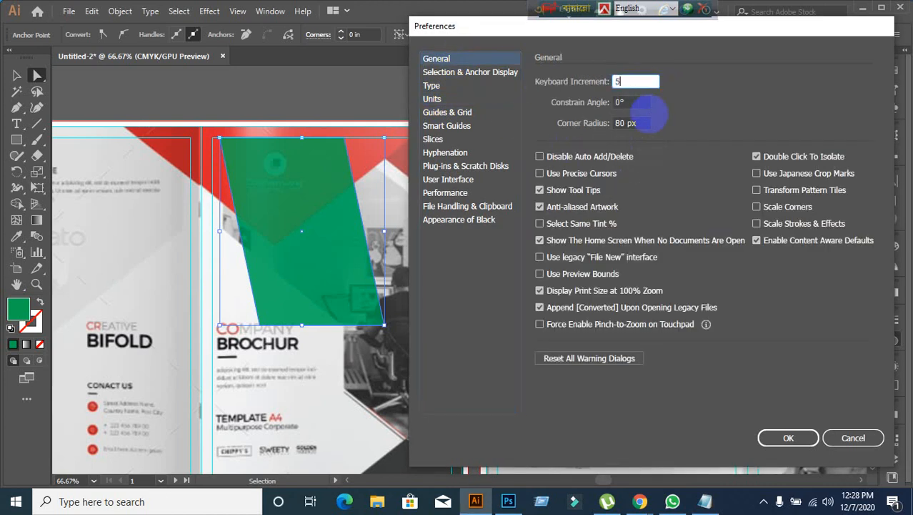
key(Return)
- Shift the parallelogram's two lower anchor points further right to match the slope of the cover's diagonal edge
key(shift+Right)
key(shift+Right)
key(shift+Right)
key(shift+Right)
key(shift+Right)
key(shift+Right)
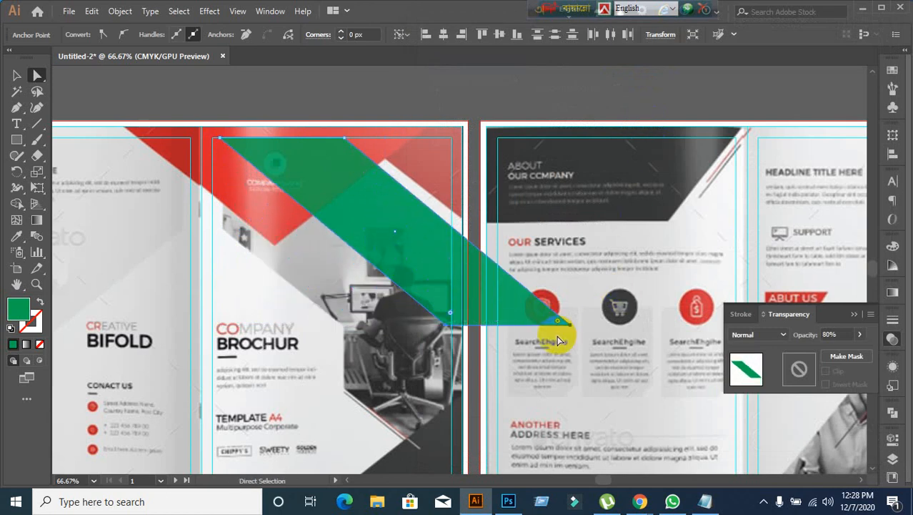
- Widen the green parallelogram by moving its two left anchor points left to the start of the cover's red diagonal
click(446, 325)
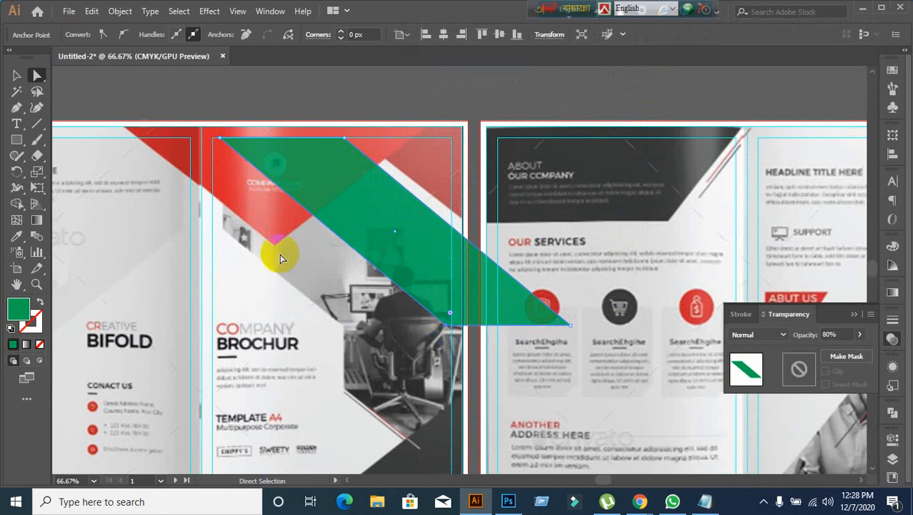
shift+click(217, 138)
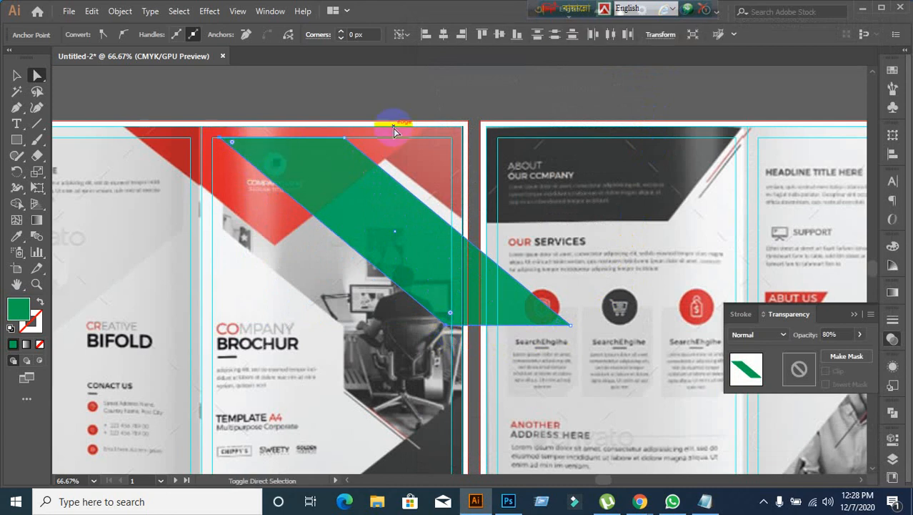
key(shift+Left)
key(shift+Left)
key(shift+Left)
key(shift+Left)
key(shift+Left)
key(shift+Left)
key(shift+Left)
key(shift+Left)
key(shift+Left)
key(shift+Left)
key(shift+Left)
key(shift+Left)
key(shift+Left)
key(shift+Left)
key(shift+Left)
key(shift+Left)
key(shift+Left)
key(shift+Left)
key(shift+Left)
key(shift+Left)
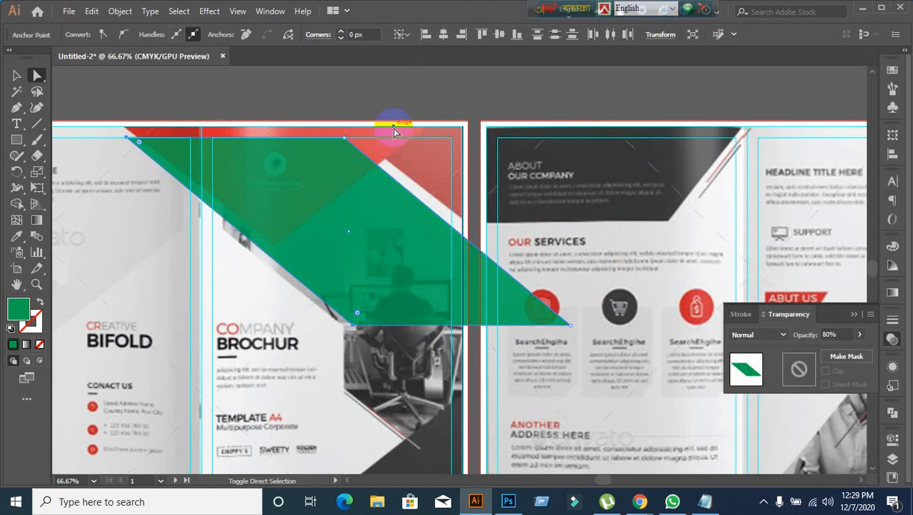
key(shift+Right)
key(shift+Right)
key(shift+Right)
key(shift+Right)
key(shift+Right)
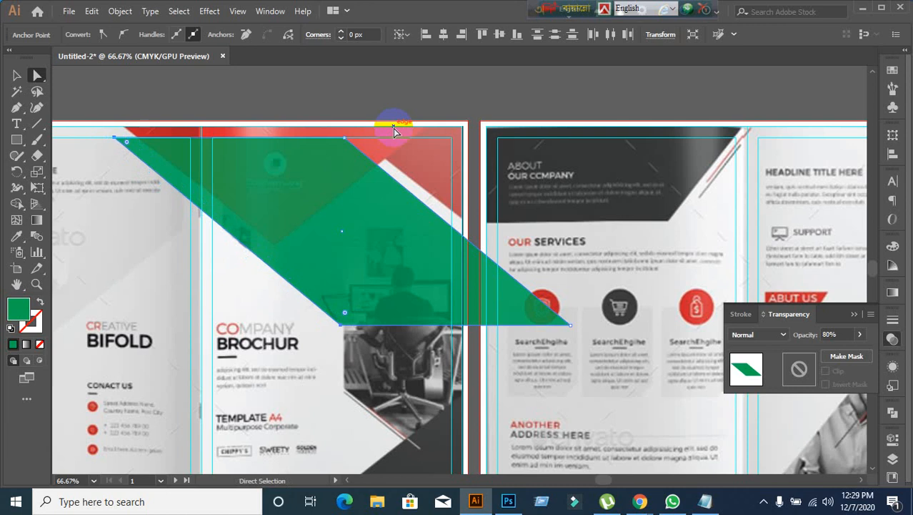
click(16, 75)
click(252, 102)
drag(366, 245, 262, 384)
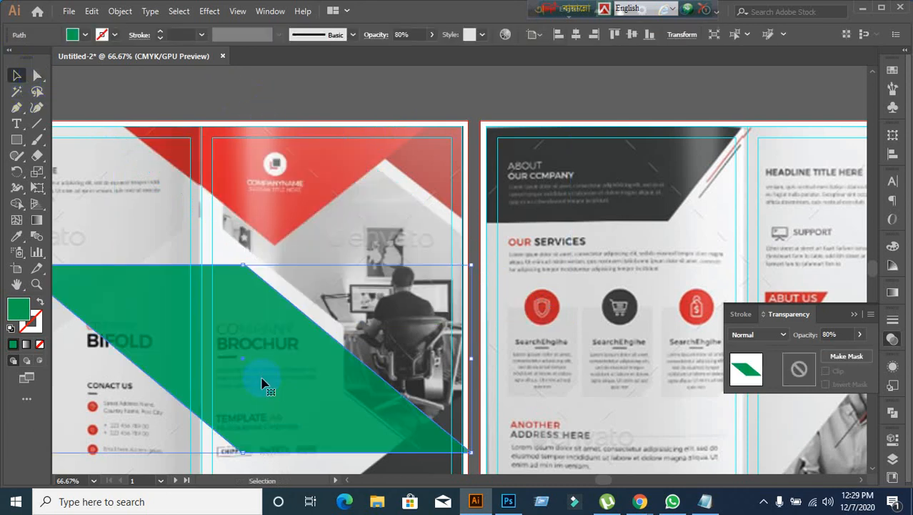
key(ctrl+z)
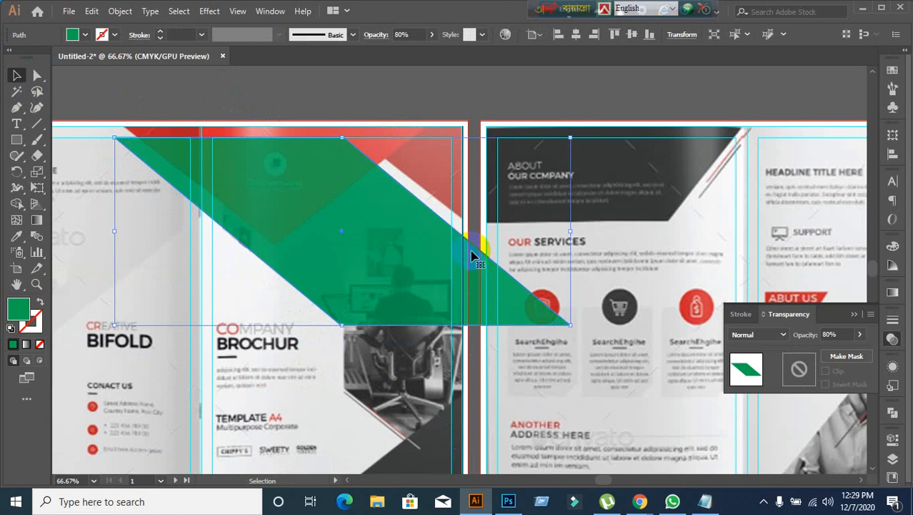
click(480, 377)
scroll(481, 376, down, 1)
drag(380, 391, 387, 289)
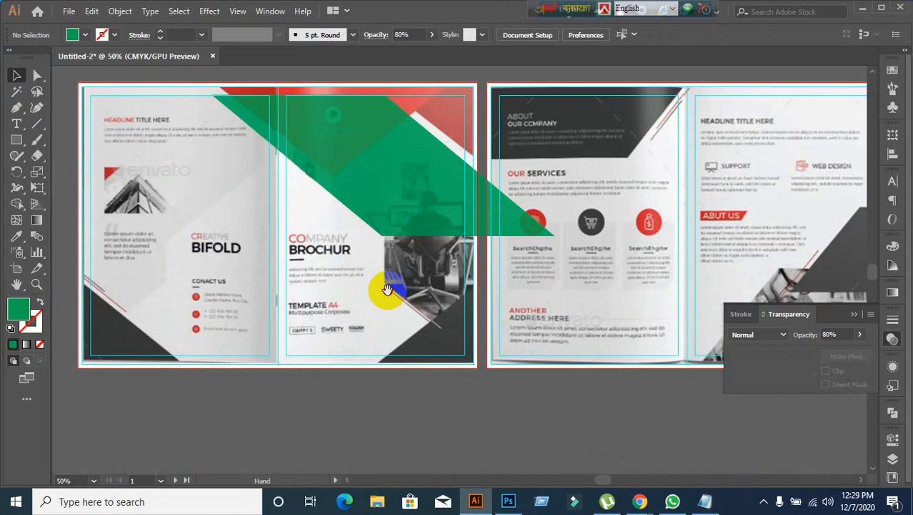
scroll(211, 153, up, 2)
drag(383, 116, 384, 271)
key(ctrl+z)
scroll(366, 263, up, 3)
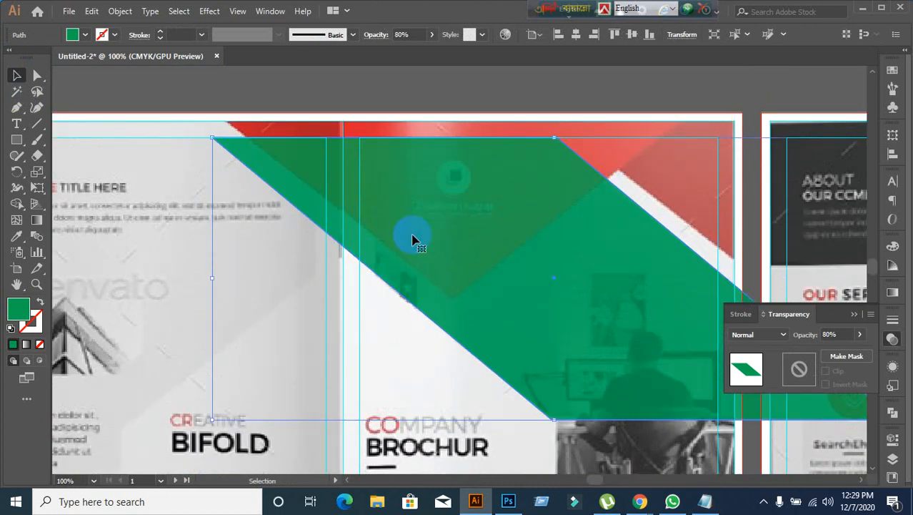
drag(414, 239, 442, 366)
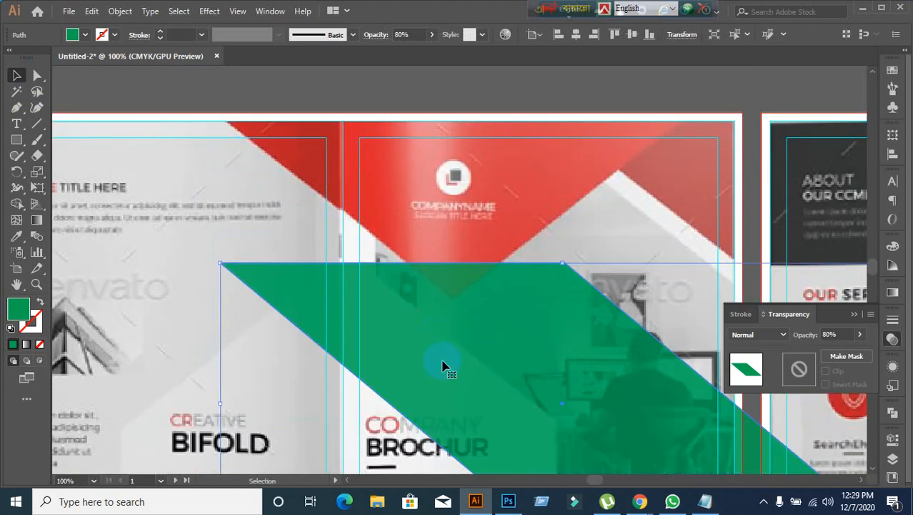
key(a)
key(ctrl+z)
key(v)
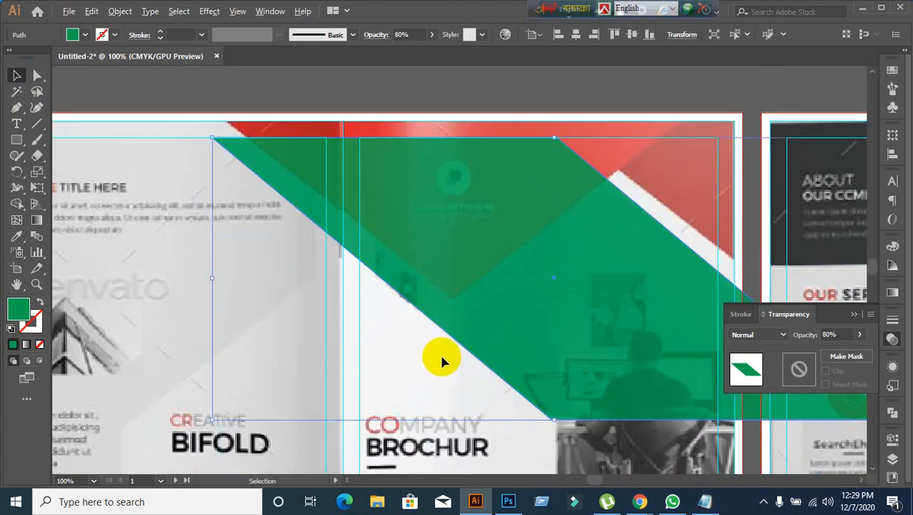
- Place a copy of the green parallelogram on the empty canvas above the cover artboard
scroll(439, 352, down, 2)
drag(488, 323, 332, 146)
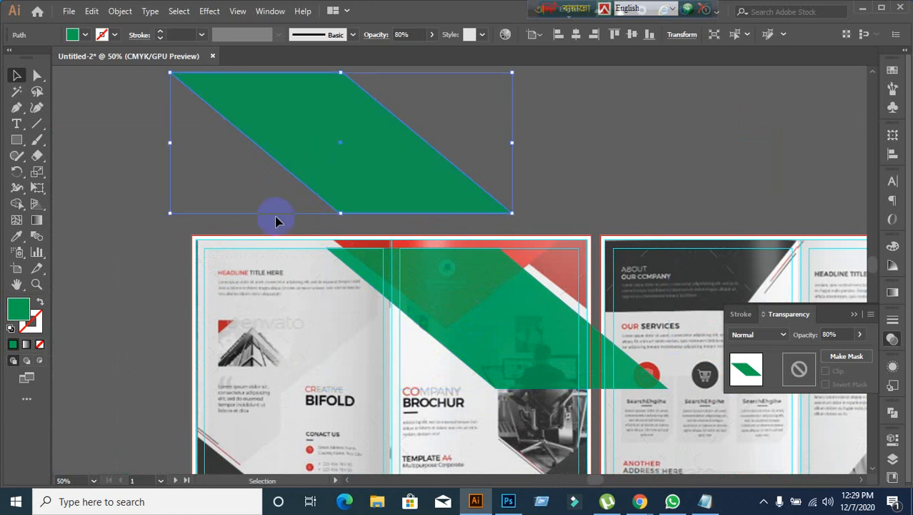
click(125, 336)
click(547, 367)
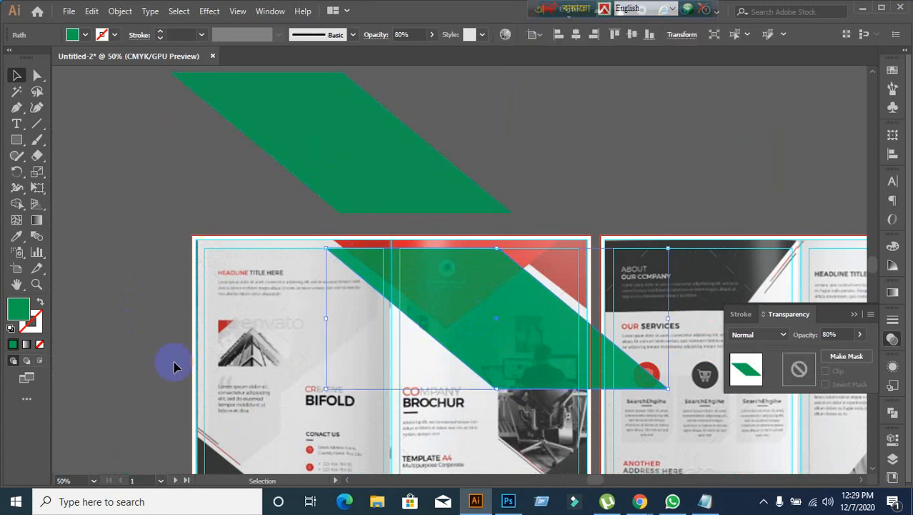
drag(509, 316, 694, 400)
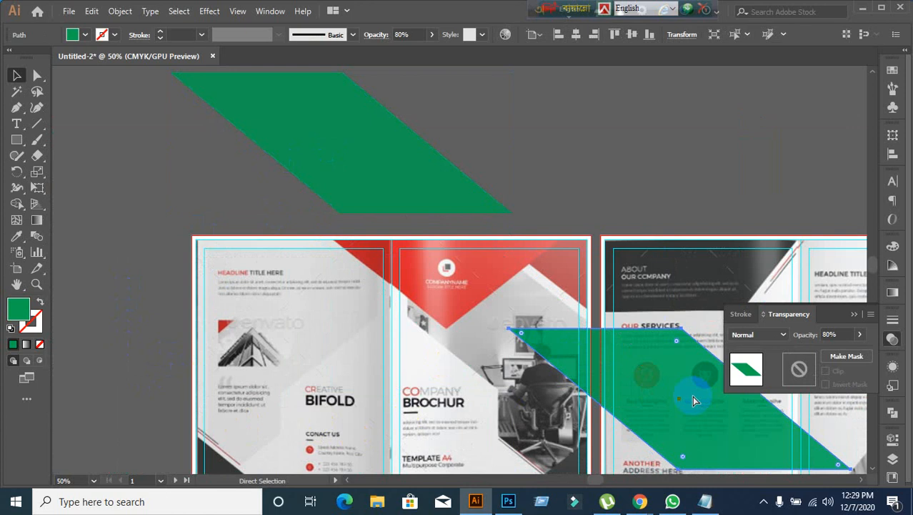
key(ctrl+z)
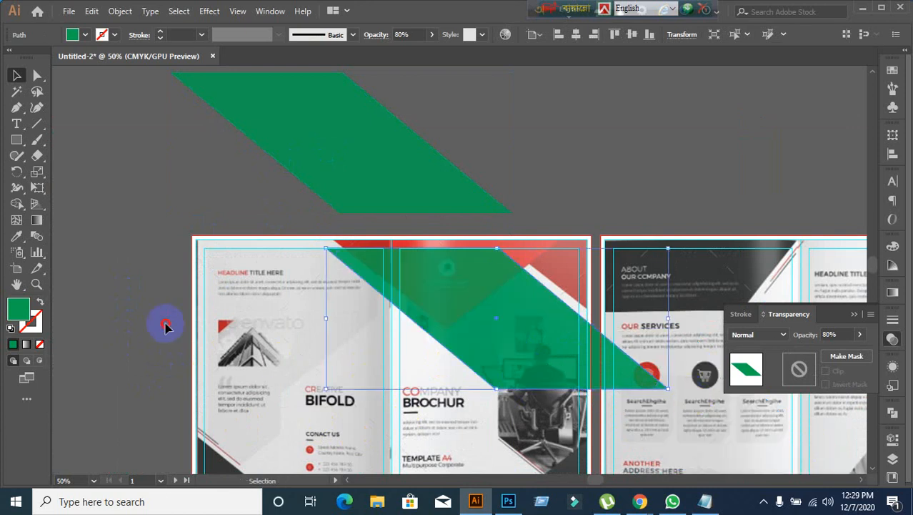
click(163, 319)
scroll(475, 369, up, 1)
scroll(509, 370, down, 2)
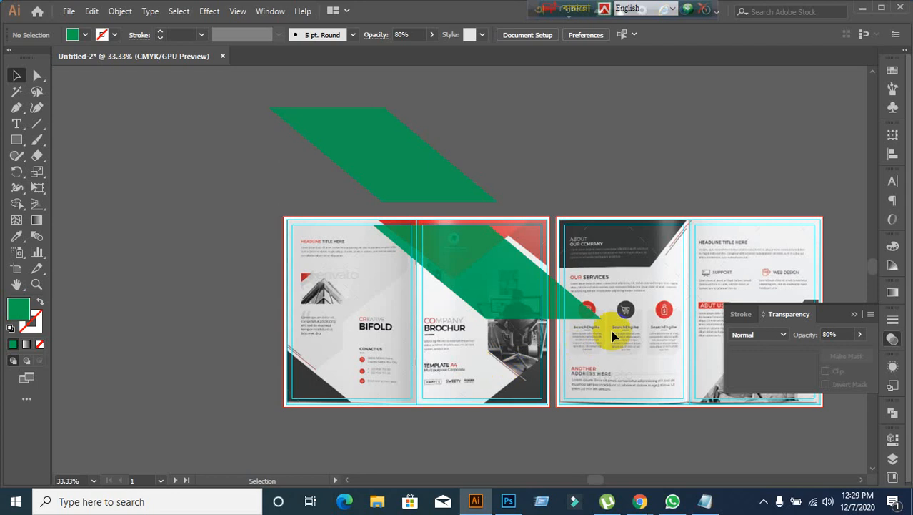
scroll(605, 310, up, 1)
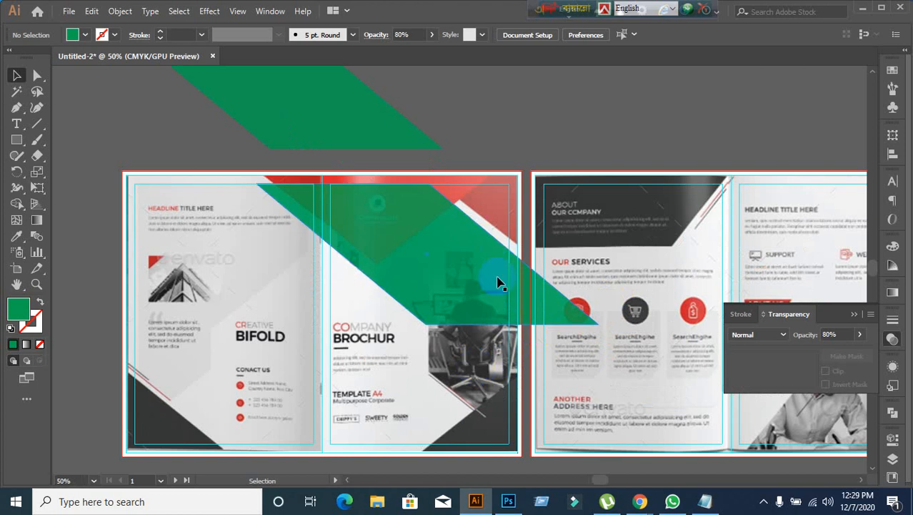
scroll(377, 275, up, 2)
scroll(443, 288, down, 1)
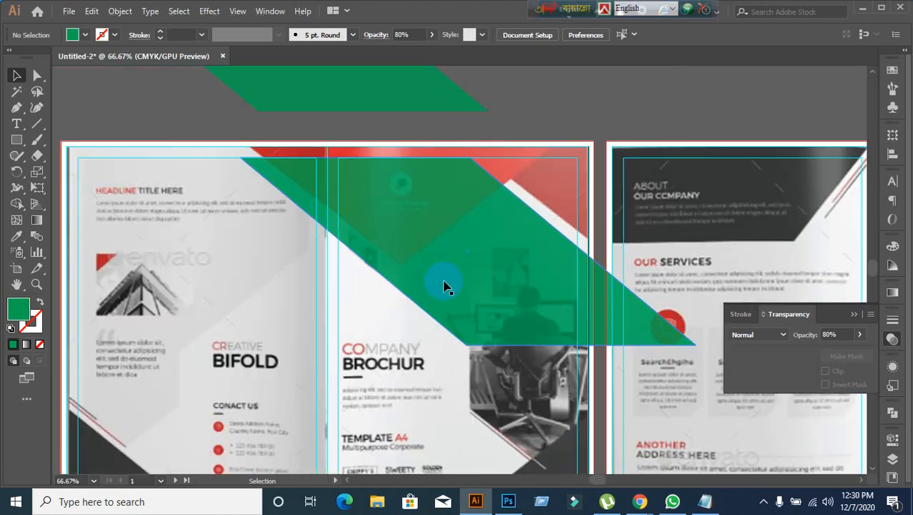
drag(444, 285, 343, 413)
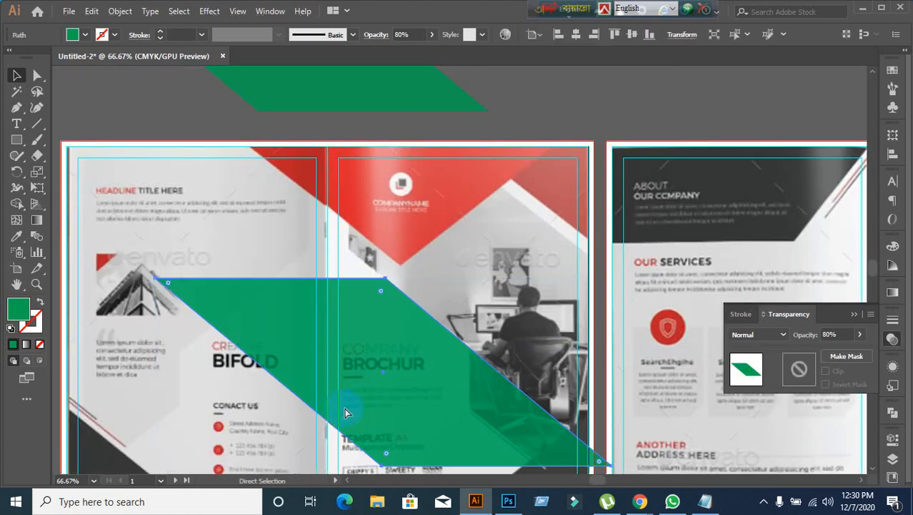
key(ctrl+z)
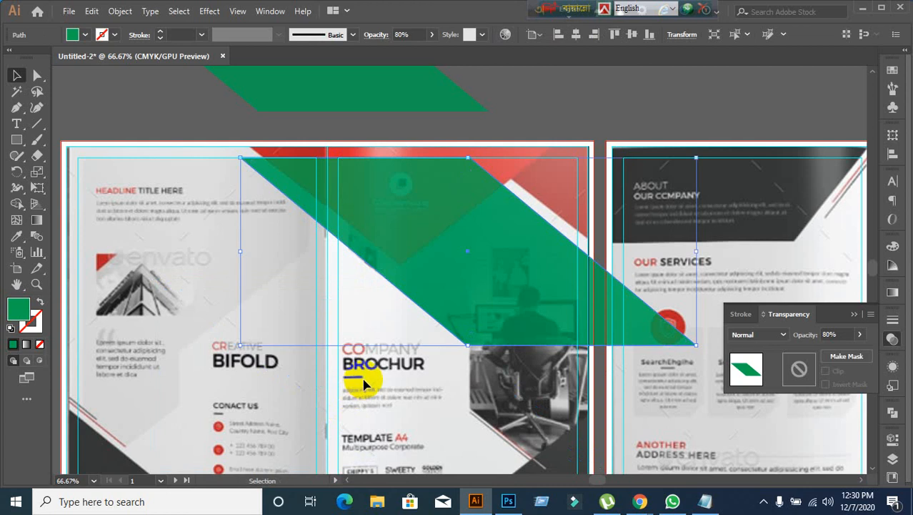
click(377, 422)
drag(419, 239, 538, 377)
key(ctrl+z)
click(140, 121)
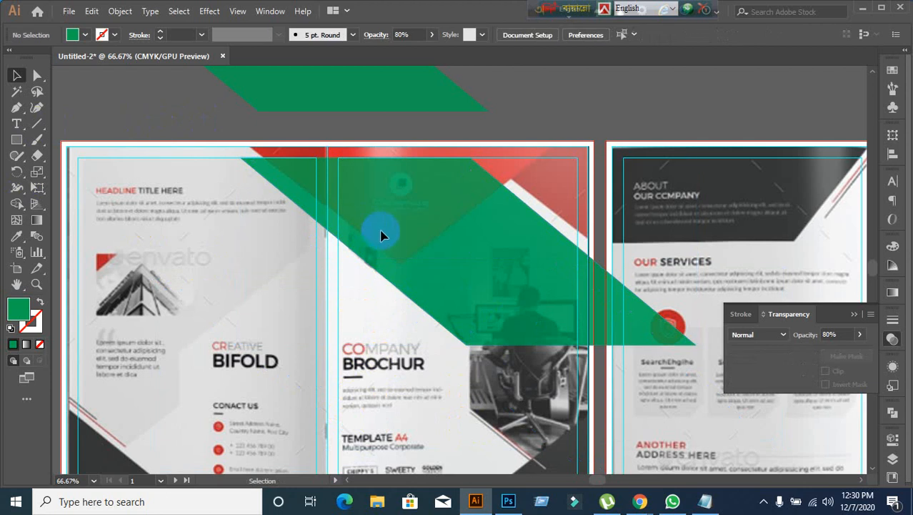
click(408, 244)
drag(416, 258, 460, 424)
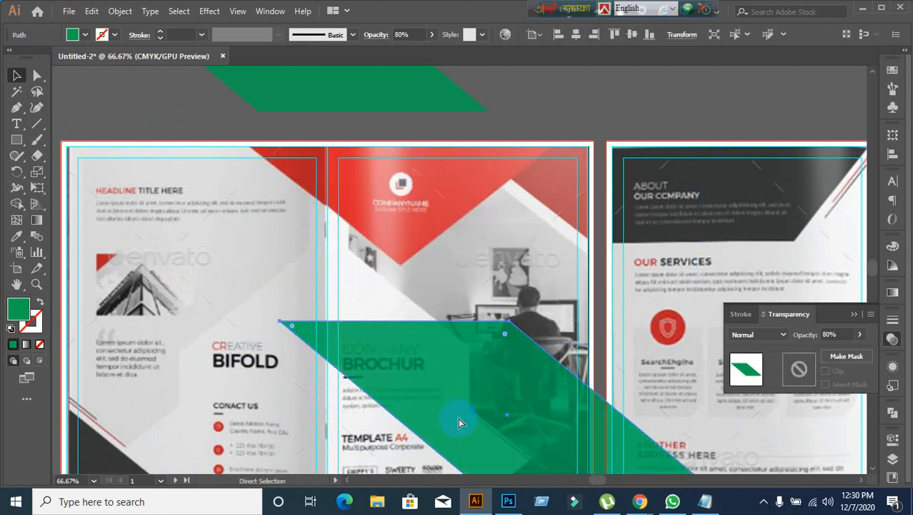
key(ctrl+z)
- Lower the opacity of the green parallelogram on the cover to 56%
click(840, 334)
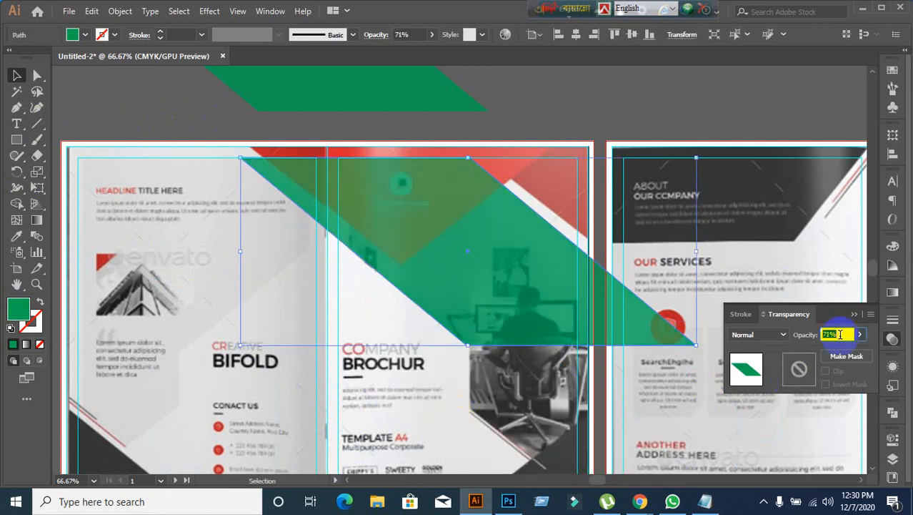
scroll(840, 334, down, 6)
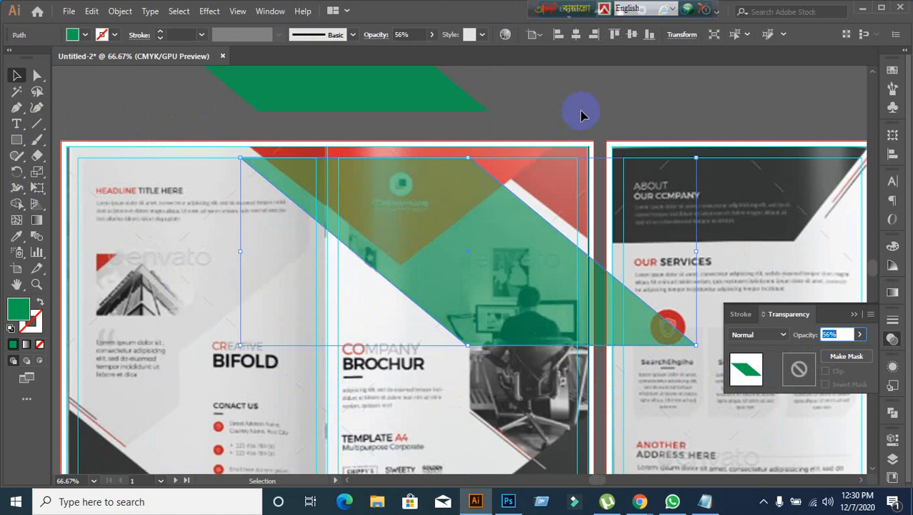
scroll(565, 143, up, 3)
click(331, 223)
drag(331, 223, 445, 133)
click(154, 215)
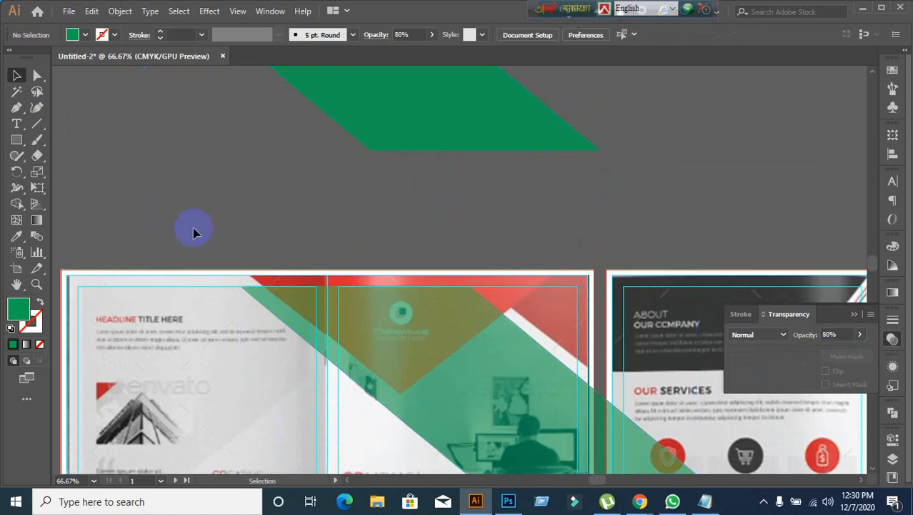
- Draw a vertical line across the green parallelogram just inside the inner margin guide of the front cover page
scroll(194, 228, down, 3)
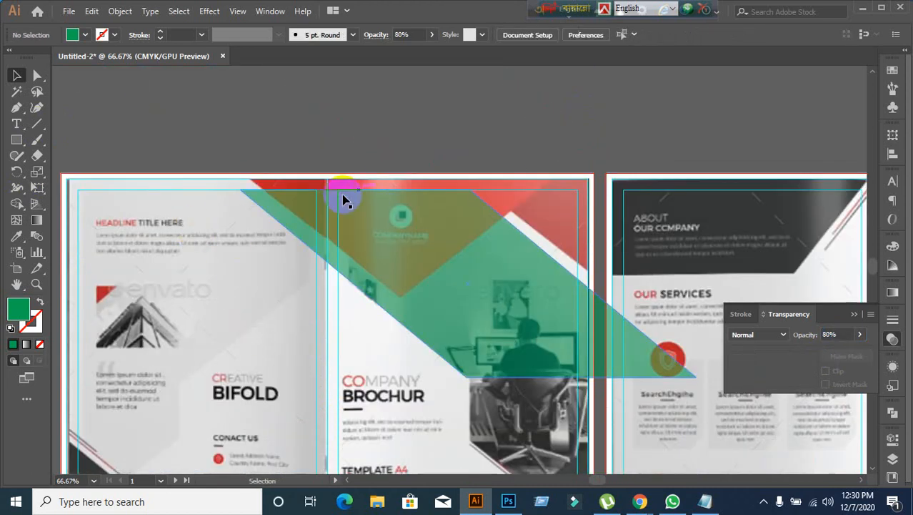
click(35, 128)
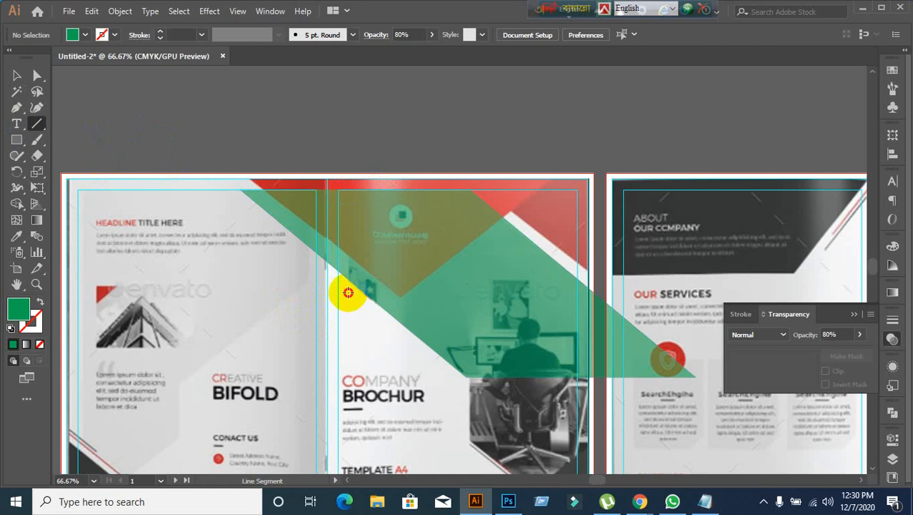
drag(348, 293, 348, 139)
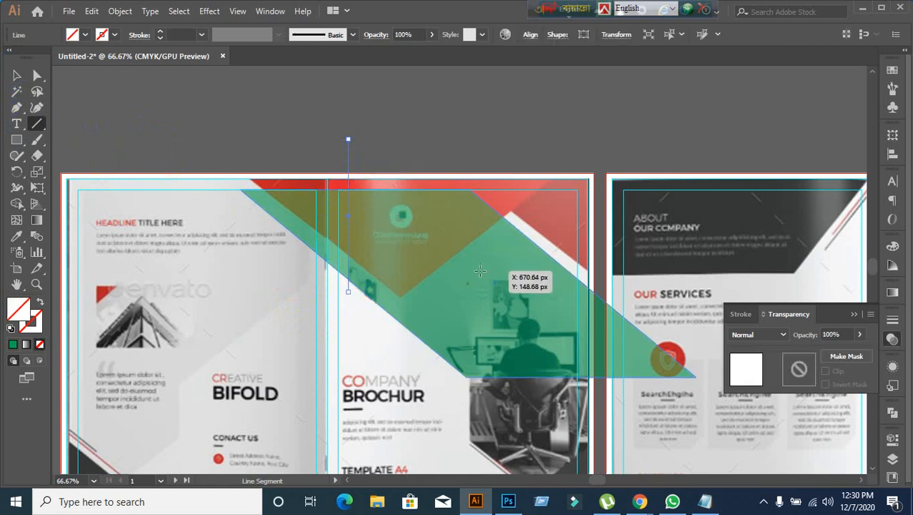
click(17, 75)
- Divide the parallelogram with the vertical line near the fold using Pathfinder and ungroup the resulting pieces
shift+click(433, 291)
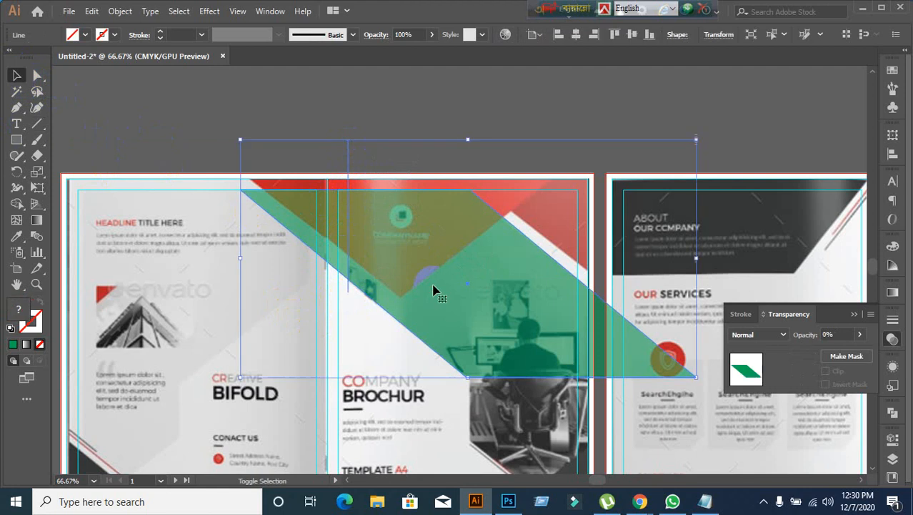
click(694, 334)
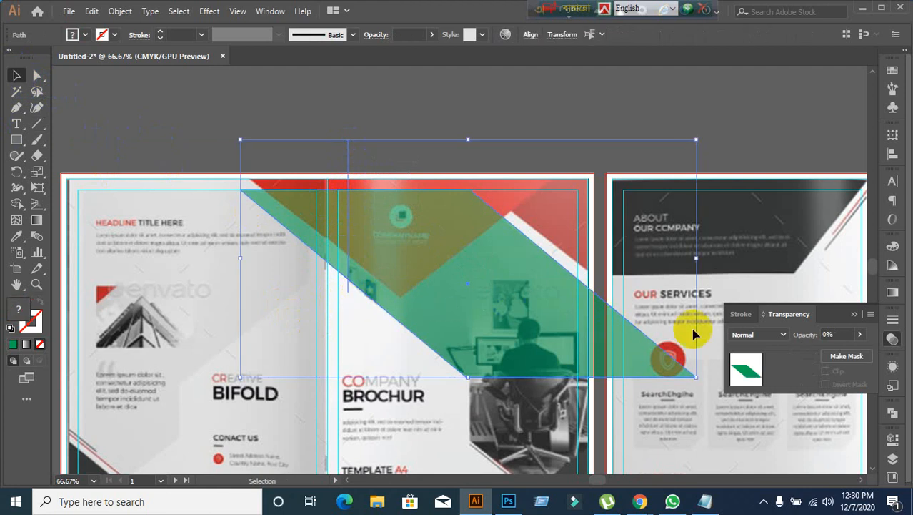
click(894, 420)
click(740, 467)
right_click(402, 243)
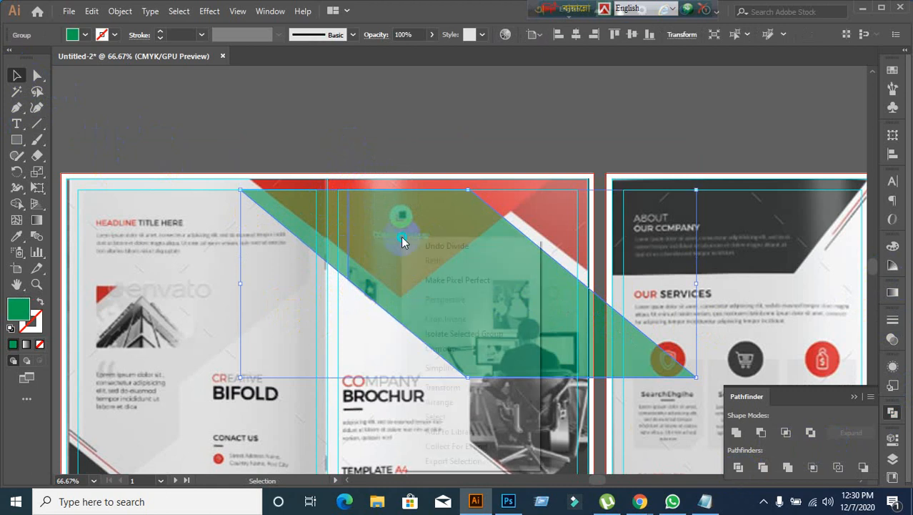
click(436, 349)
- Delete the piece of the parallelogram that extends across the fold onto the back cover page
click(284, 195)
click(293, 257)
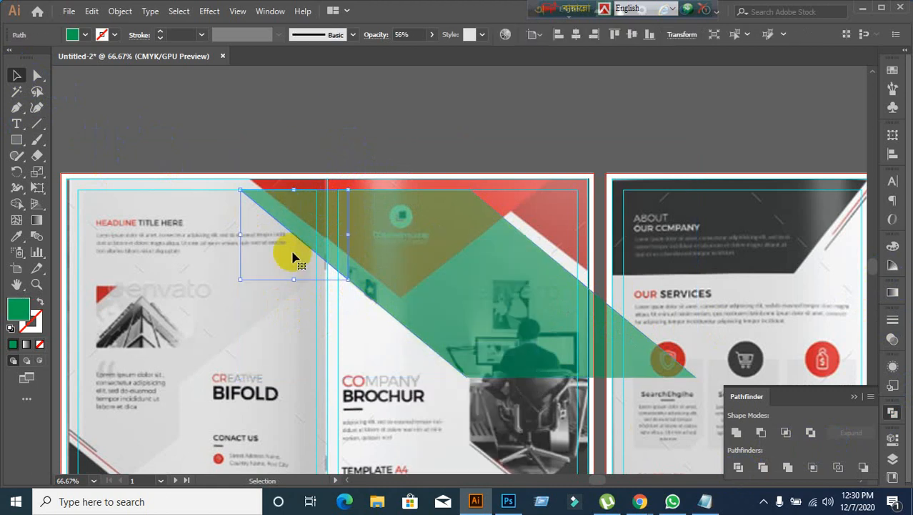
key(Delete)
- Draw a vertical line through the green shape along the cover artboard's outer bleed edge, beside the inner spread
scroll(364, 305, down, 1)
key(space)
click(341, 367)
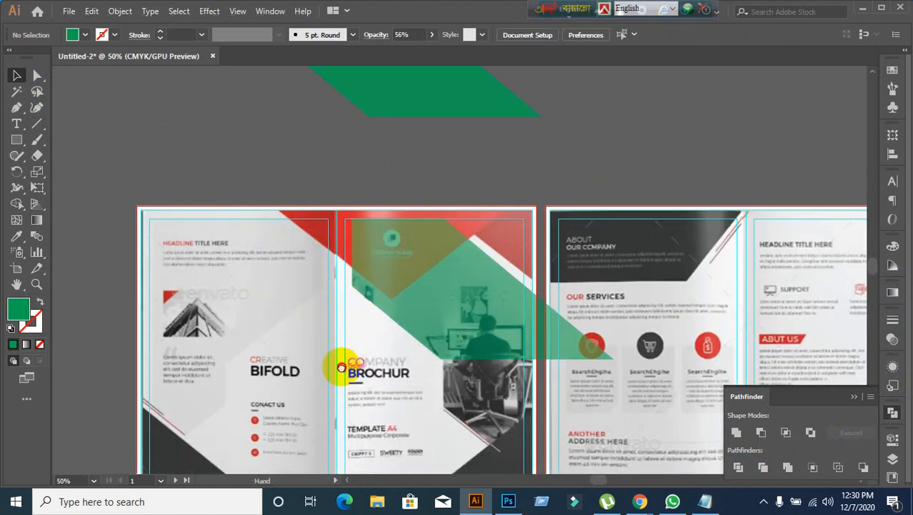
drag(341, 368, 363, 316)
drag(540, 261, 504, 310)
scroll(503, 311, up, 2)
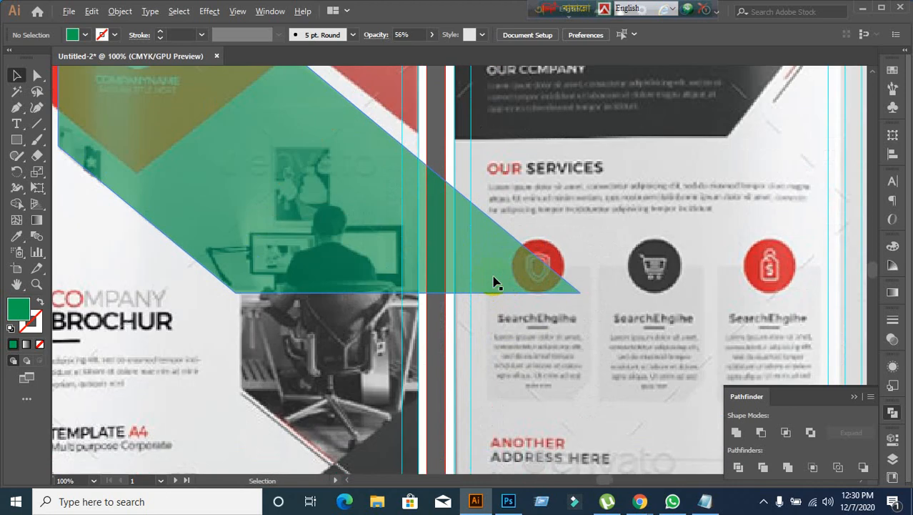
scroll(414, 247, up, 2)
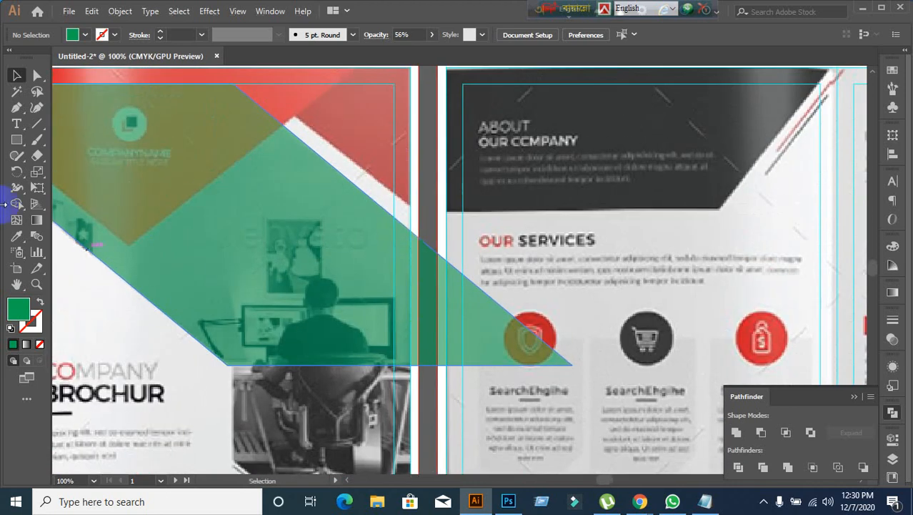
click(37, 122)
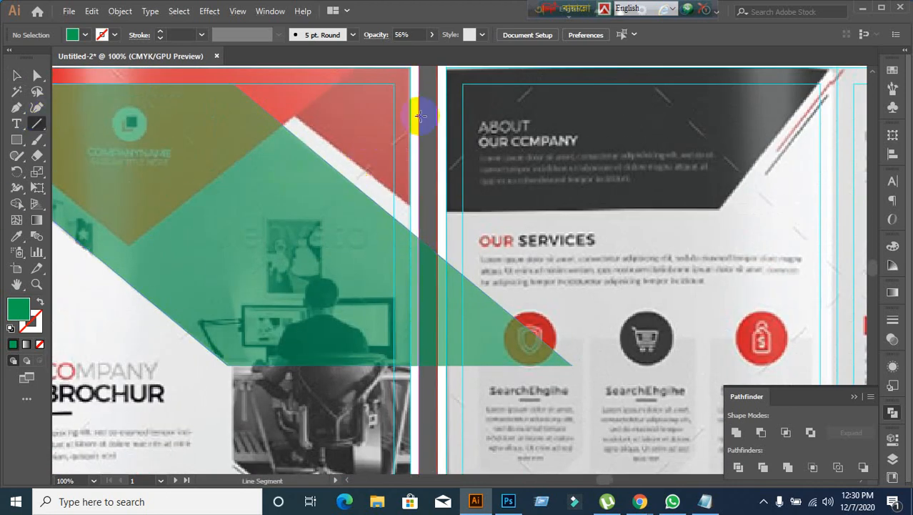
drag(420, 117, 425, 441)
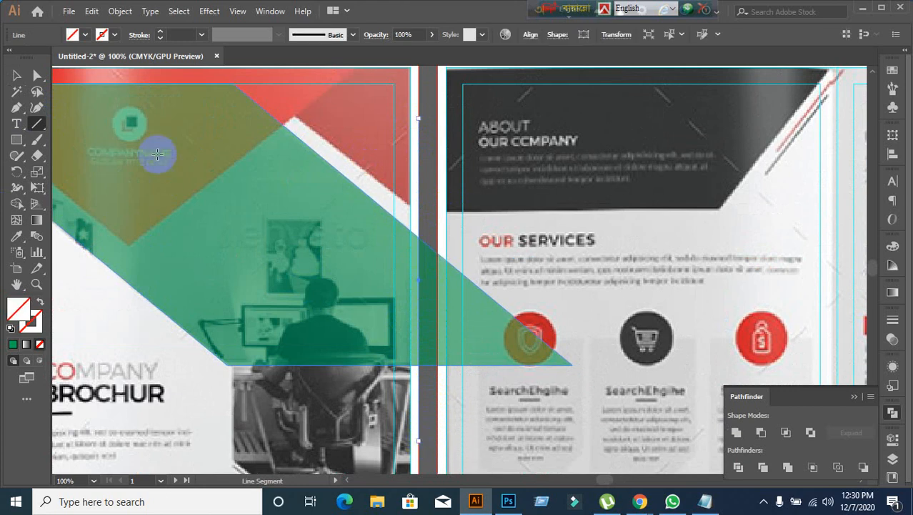
- Divide the green shape with the line at the outer bleed edge using Pathfinder and ungroup the result
click(16, 74)
click(286, 290)
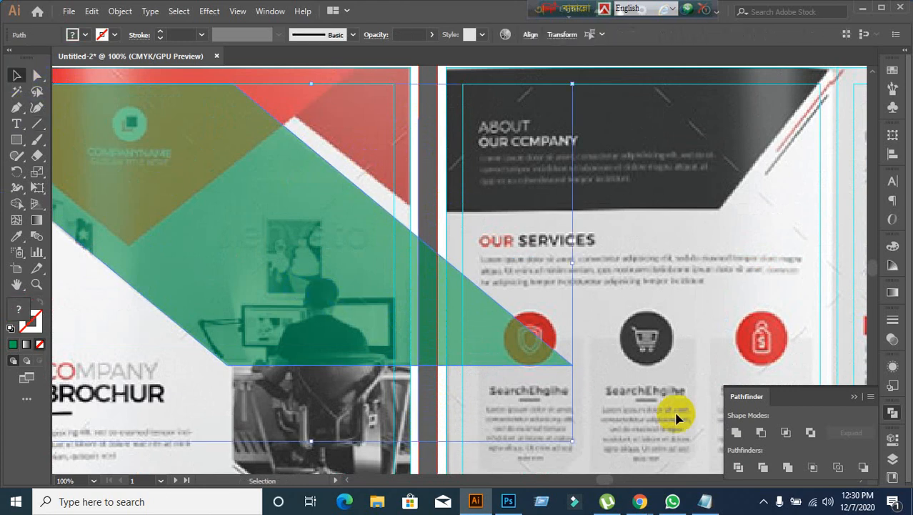
click(738, 467)
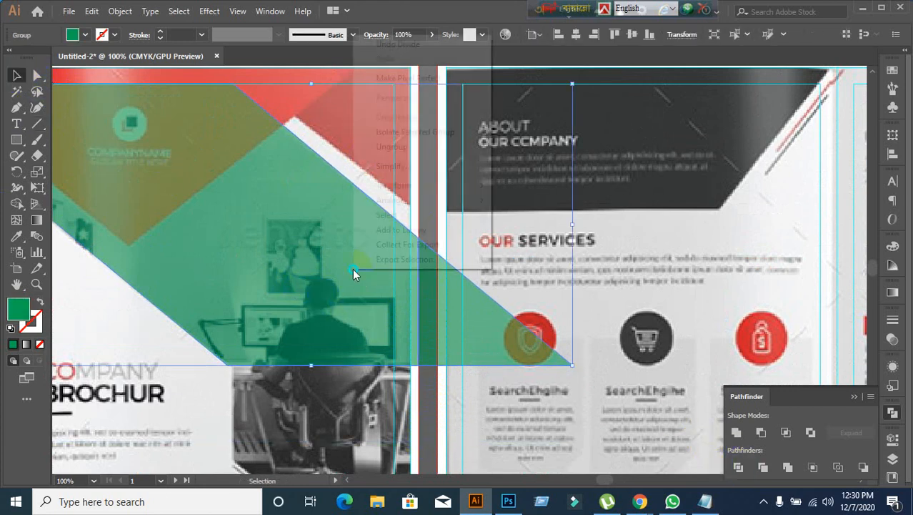
right_click(353, 268)
click(404, 147)
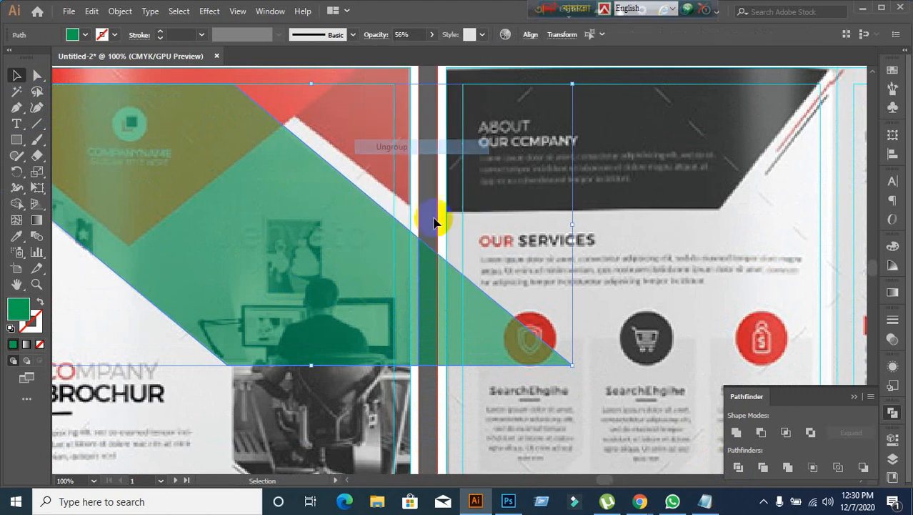
- Delete the green piece that overhangs the inner spread artboard
click(436, 180)
click(451, 313)
key(Delete)
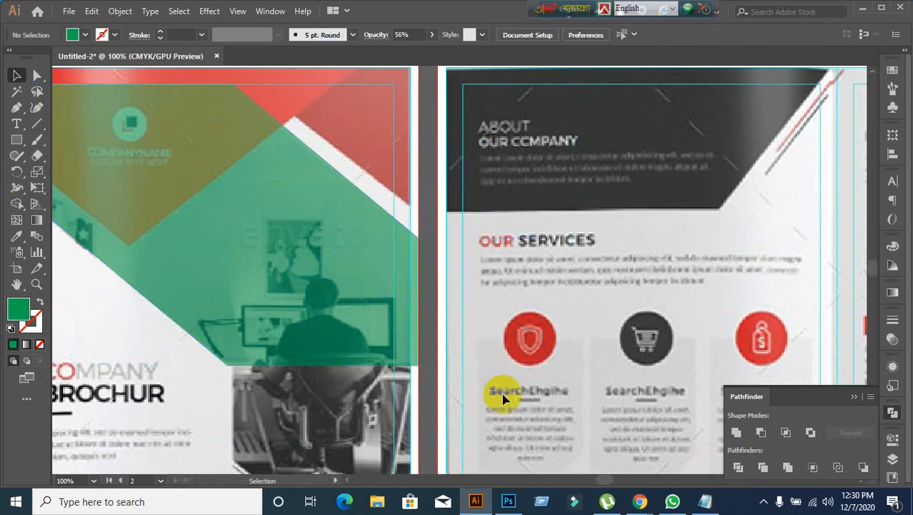
scroll(503, 399, down, 2)
drag(378, 337, 279, 443)
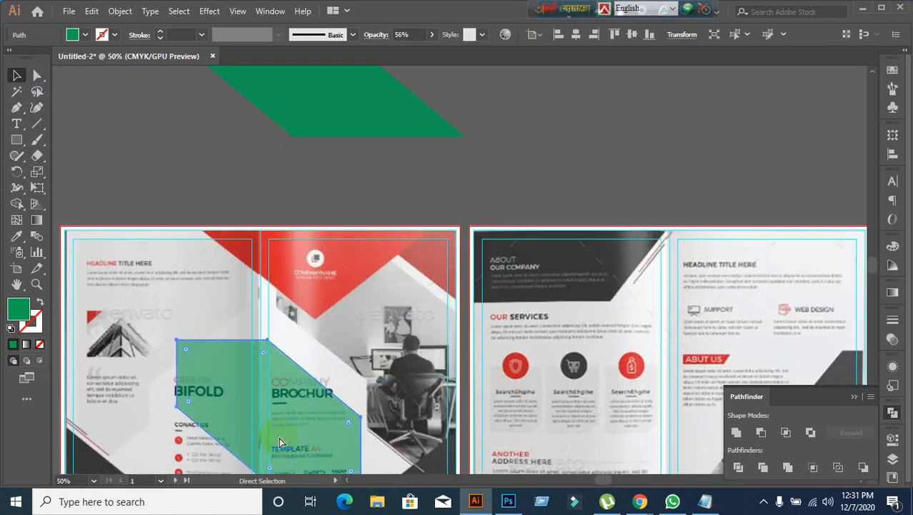
key(ctrl+z)
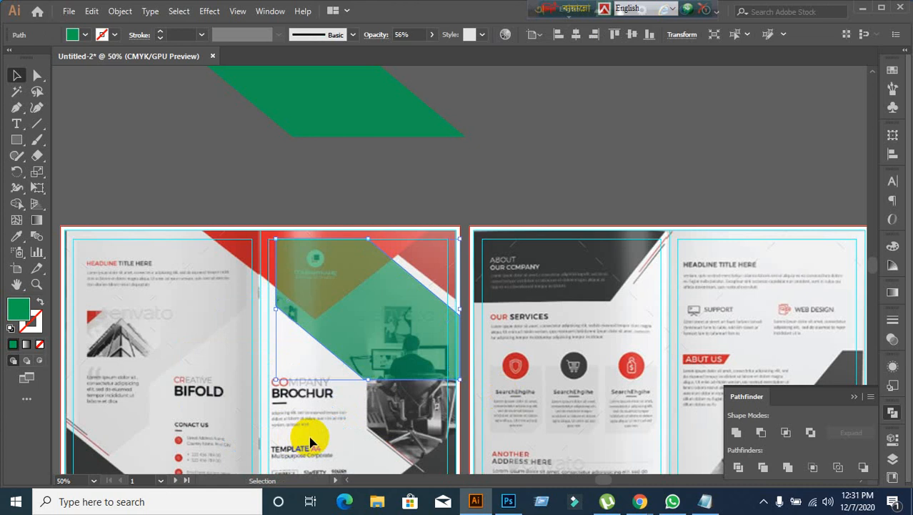
click(285, 363)
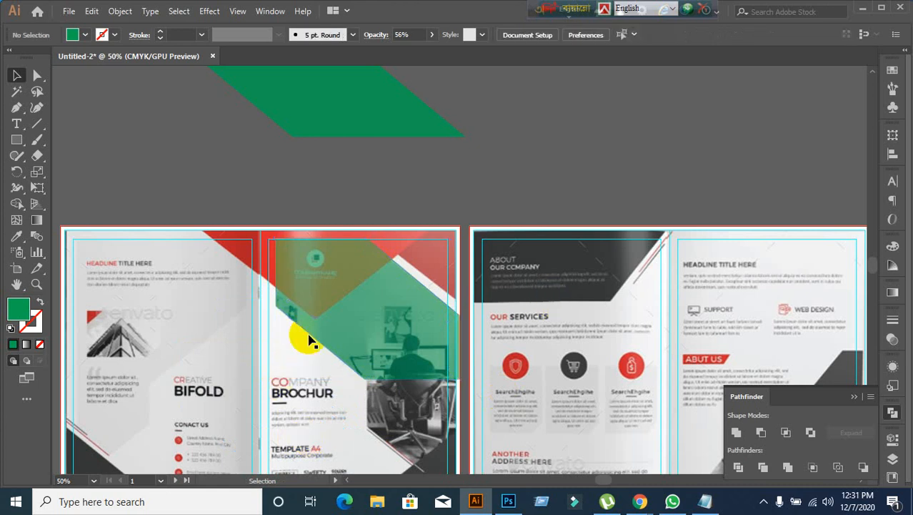
drag(335, 319, 170, 386)
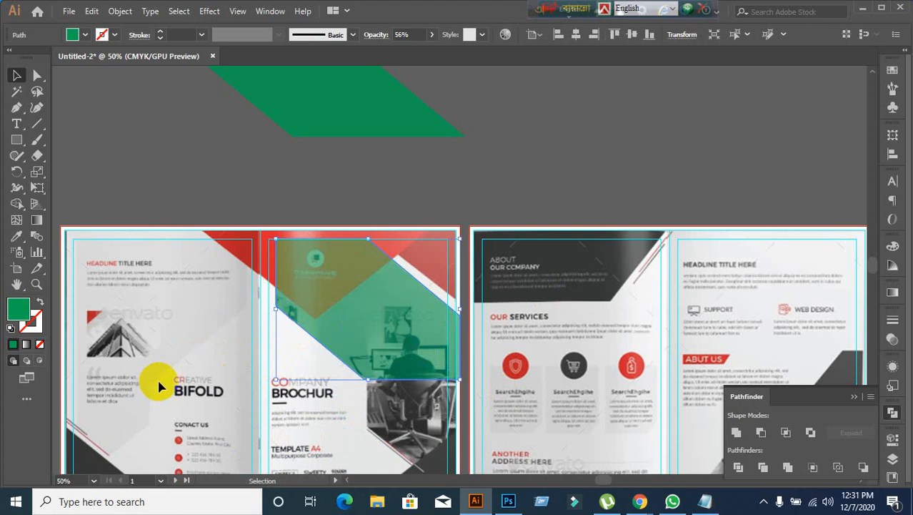
scroll(254, 350, down, 5)
scroll(463, 330, up, 1)
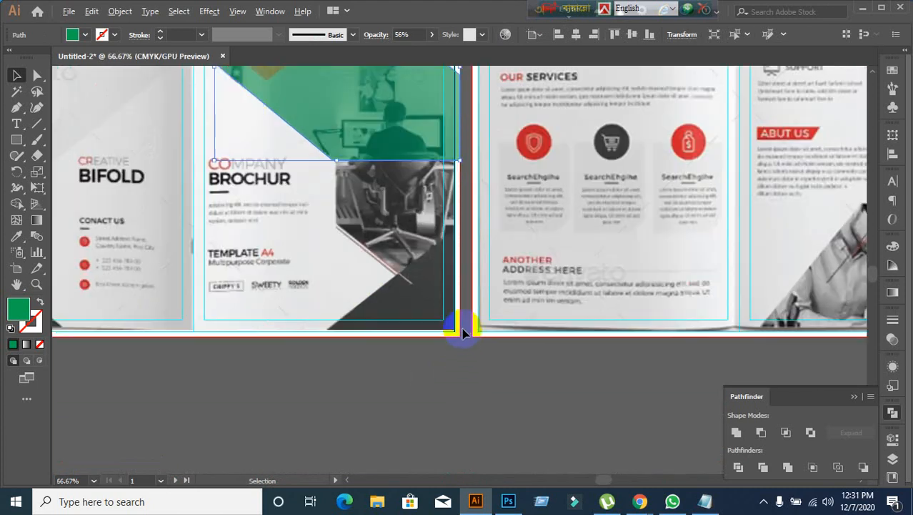
scroll(408, 308, down, 2)
click(381, 261)
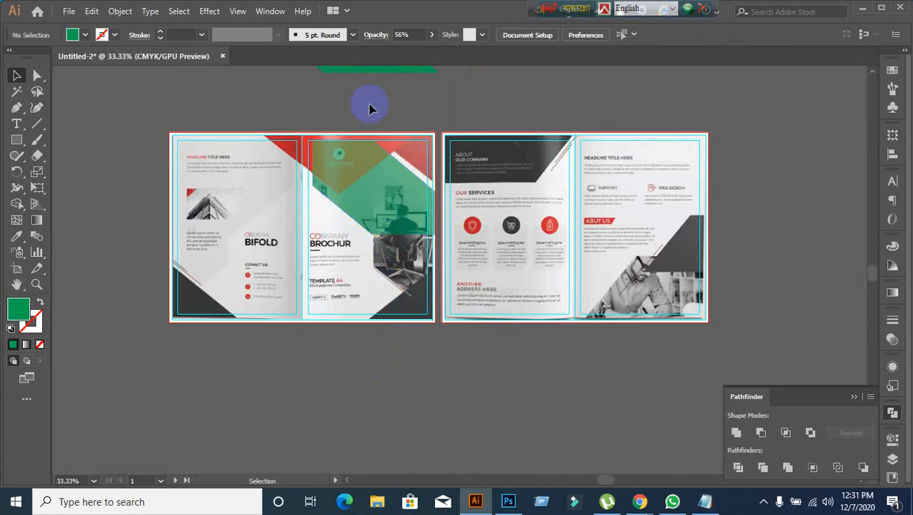
scroll(396, 321, up, 1)
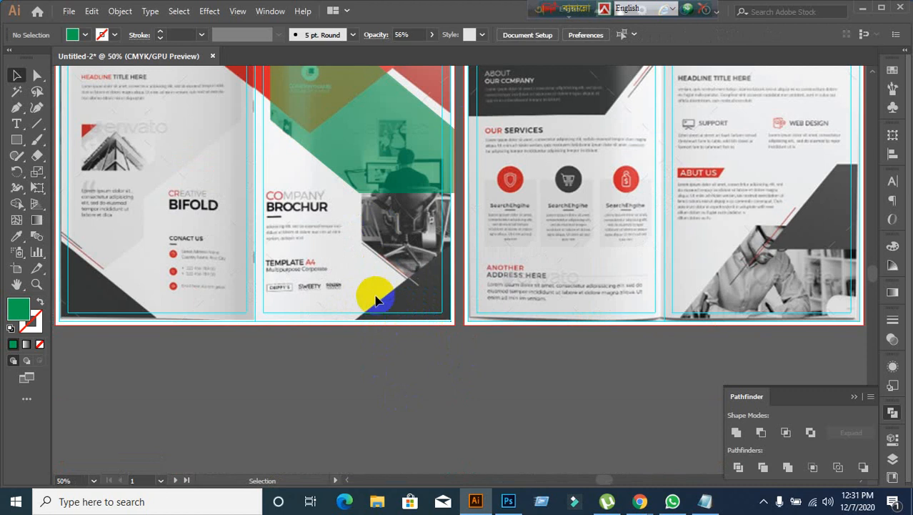
scroll(373, 290, up, 3)
scroll(240, 184, up, 1)
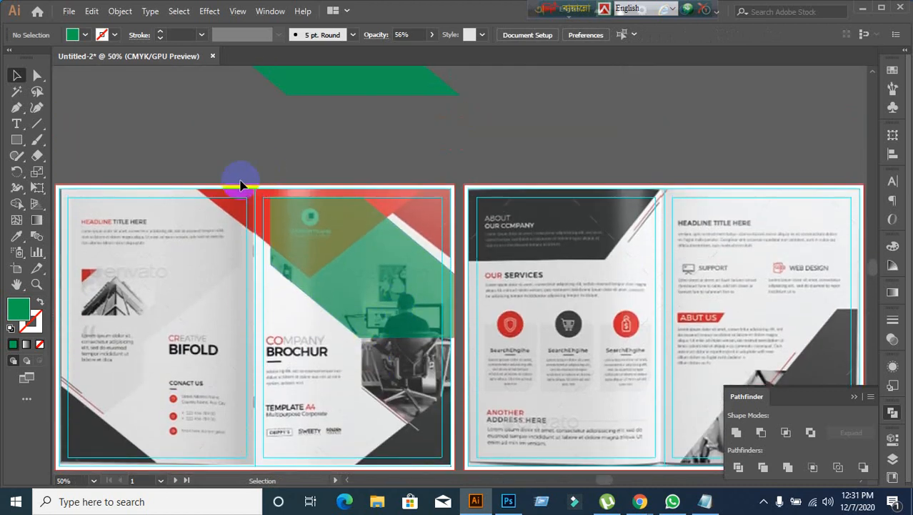
scroll(273, 336, up, 2)
scroll(273, 345, down, 2)
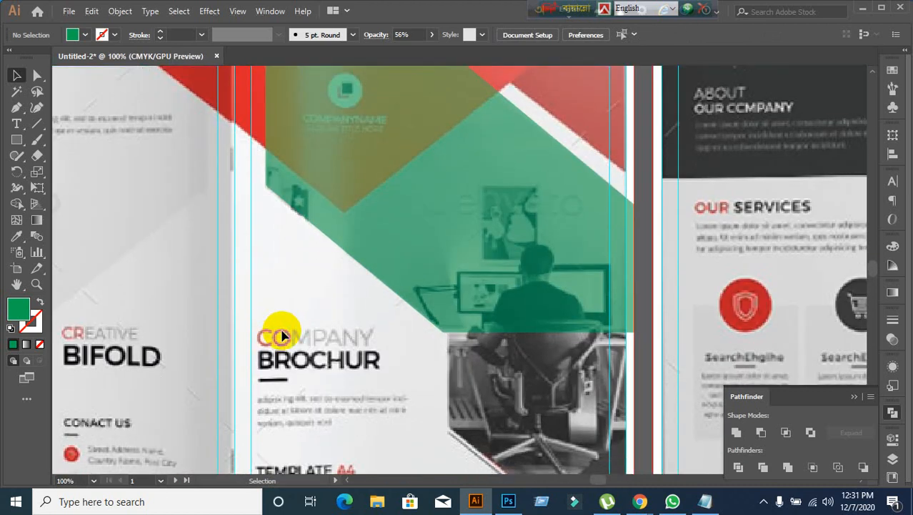
- Try moving the green shape to different positions around the front cover, undoing each move
click(379, 252)
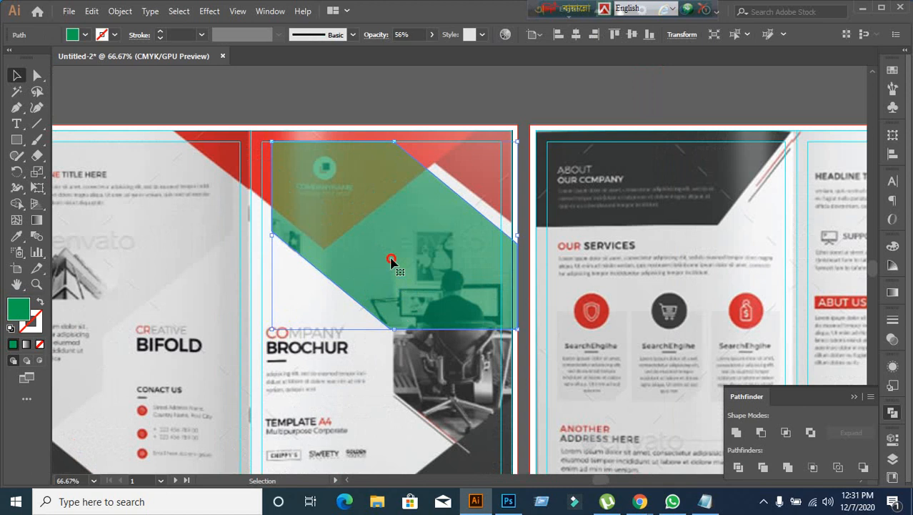
drag(391, 261, 576, 373)
key(ctrl+z)
scroll(461, 319, up, 2)
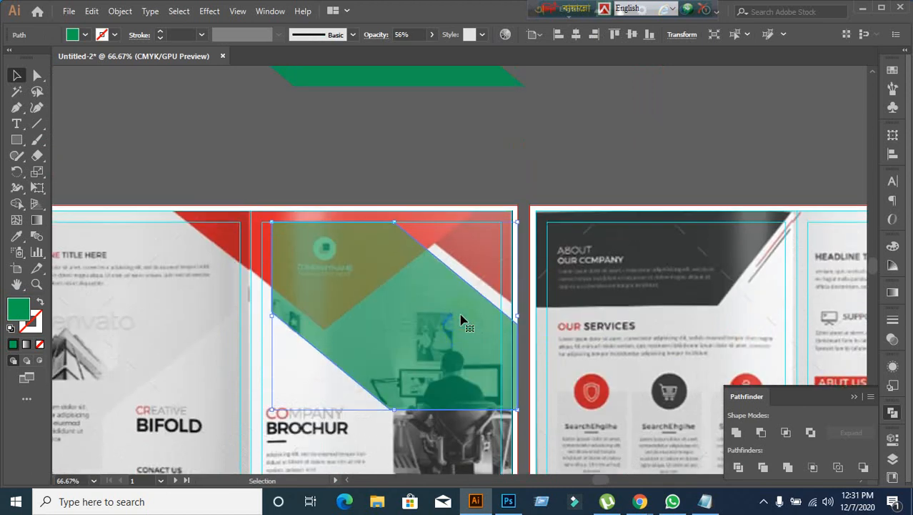
scroll(461, 319, up, 2)
scroll(417, 350, down, 1)
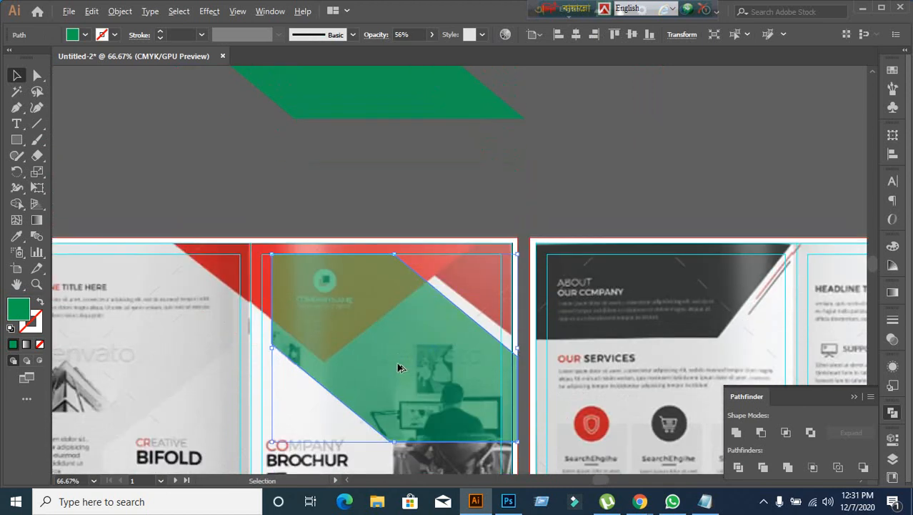
drag(401, 367, 282, 246)
key(ctrl+z)
scroll(490, 216, down, 2)
scroll(490, 216, down, 3)
drag(452, 261, 429, 363)
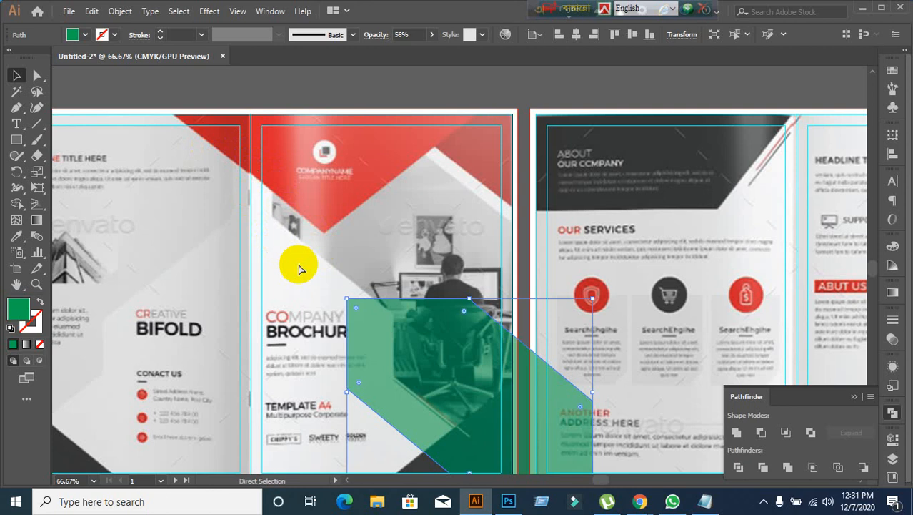
key(ctrl+z)
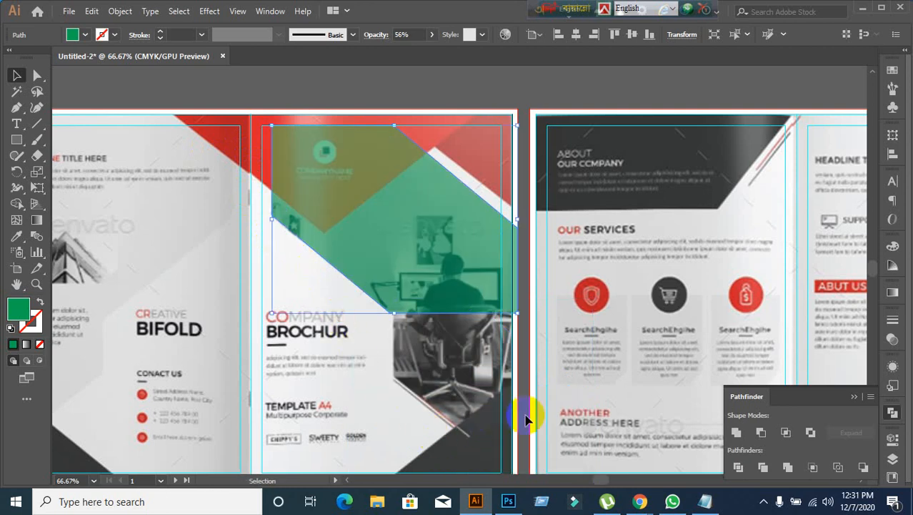
- Duplicate the green shape up and to the left so its slanted lower edge follows the left edge of the red triangle
click(367, 345)
scroll(367, 345, up, 6)
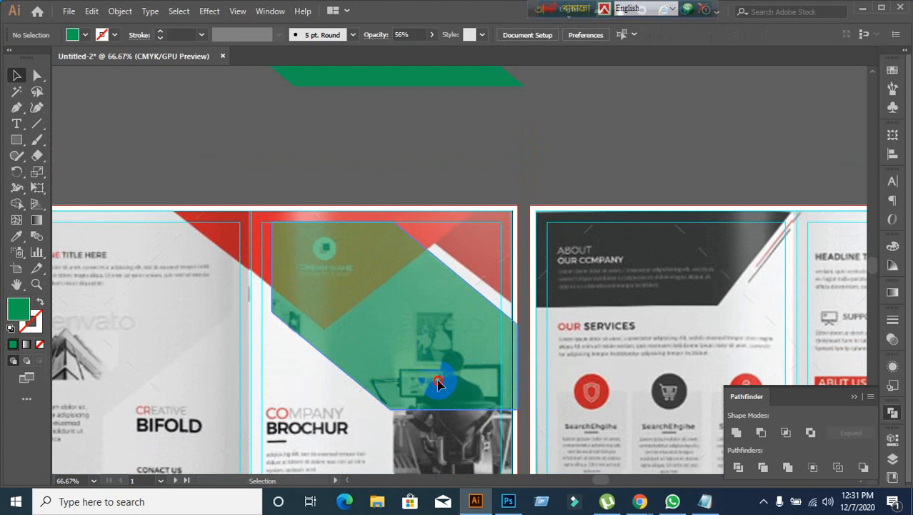
drag(438, 384, 320, 266)
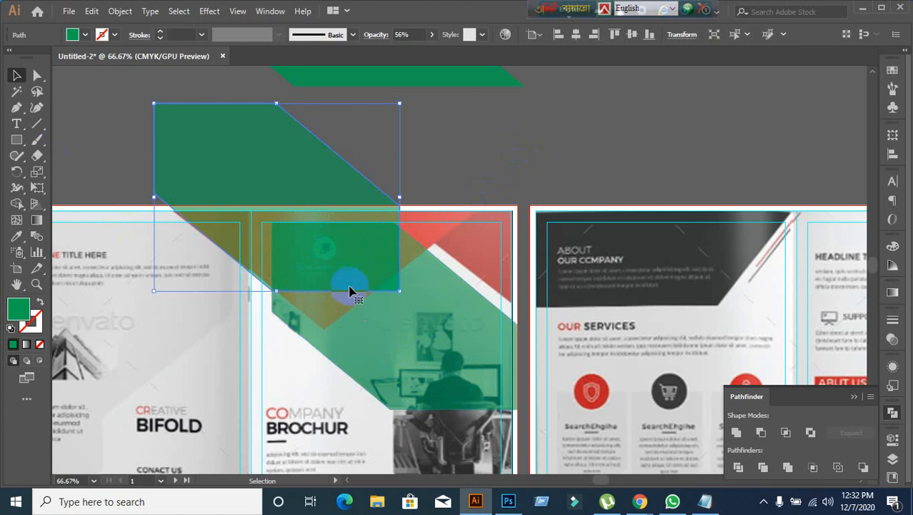
drag(18, 114, 71, 124)
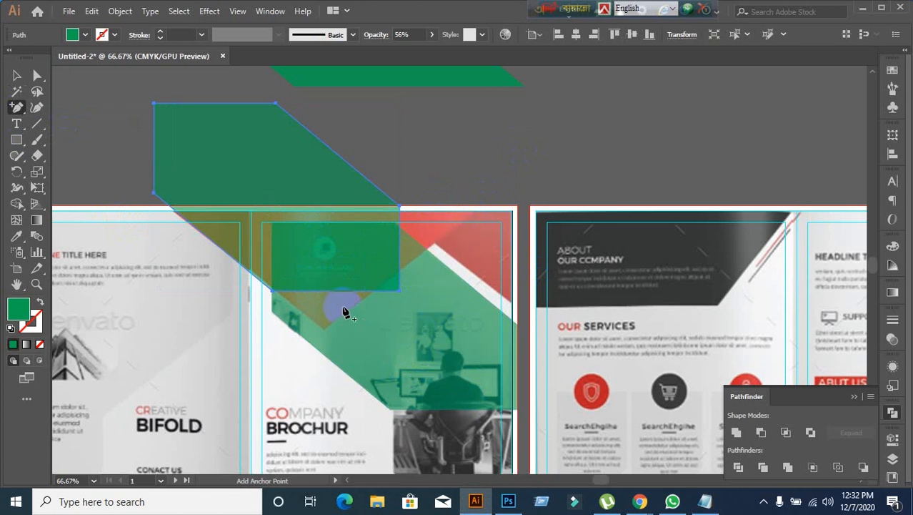
click(17, 75)
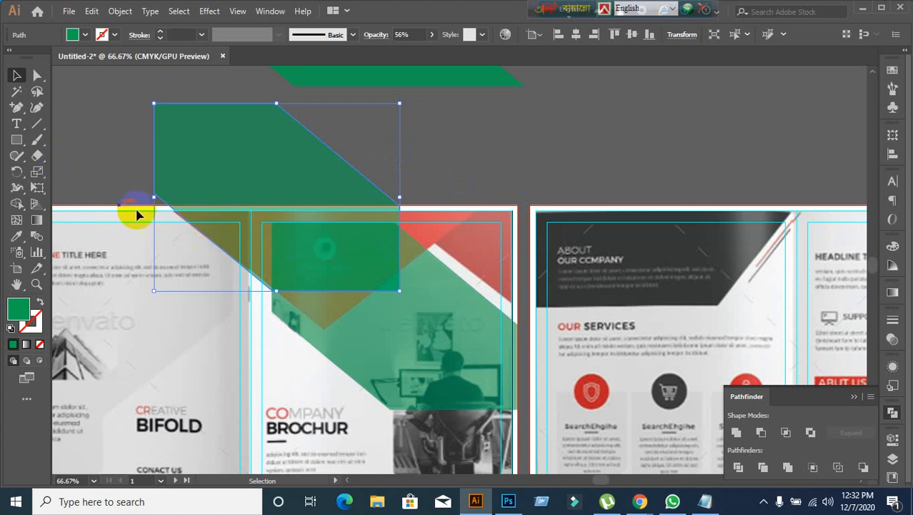
click(16, 107)
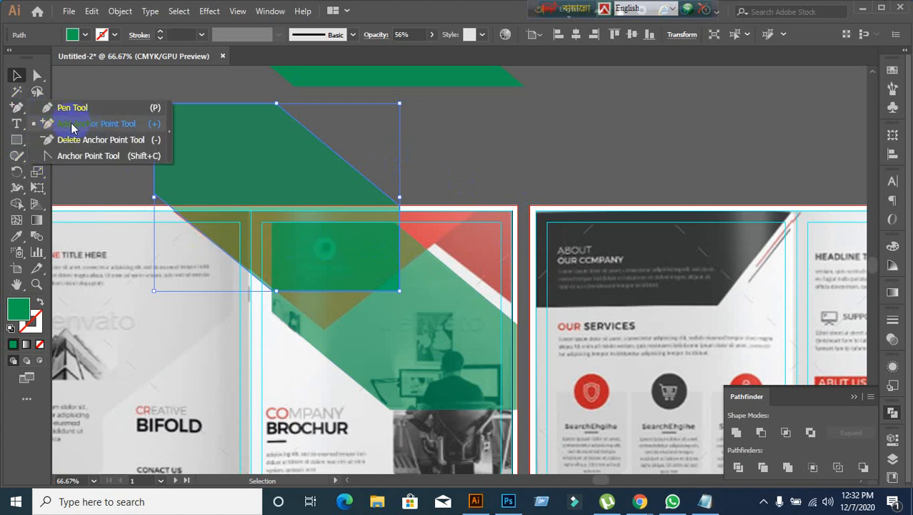
click(72, 127)
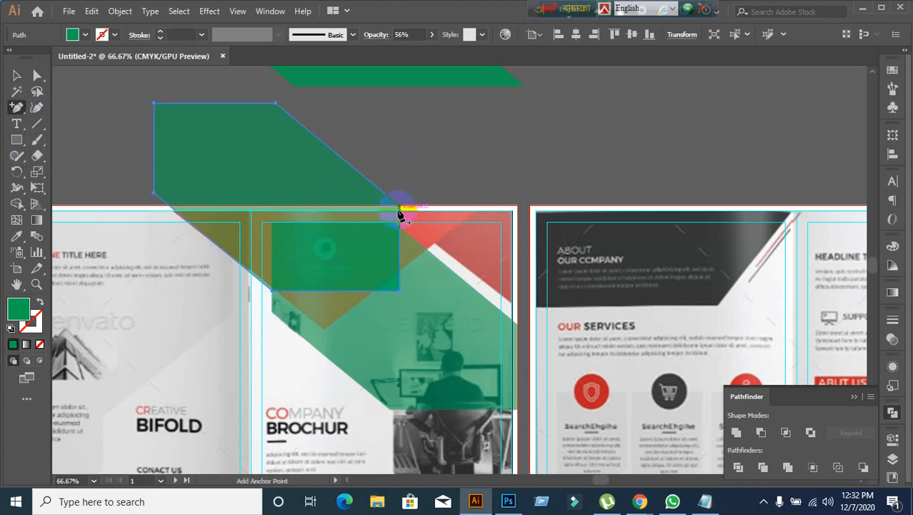
click(16, 75)
click(265, 287)
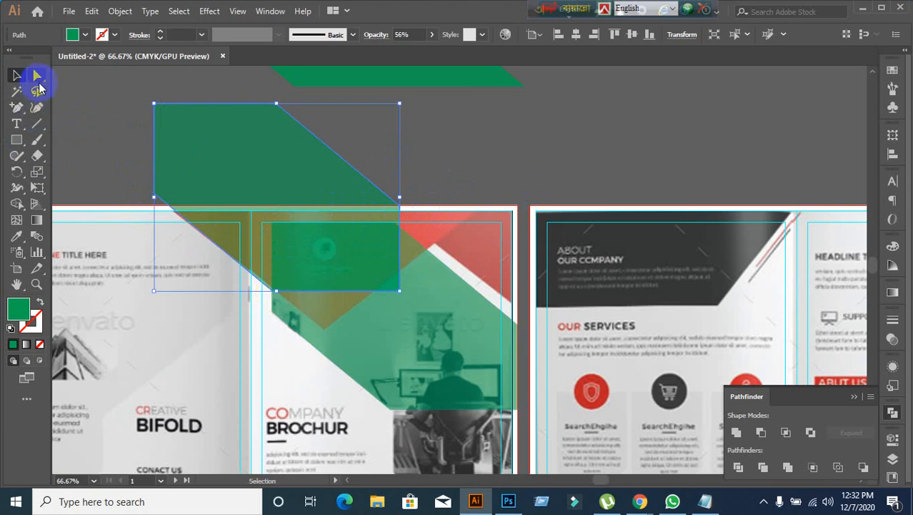
- Reshape the green copy by moving its bottom-left anchor to the red triangle's tip and its bottom-right anchor beyond the page top along the triangle's right edge
drag(37, 76, 68, 80)
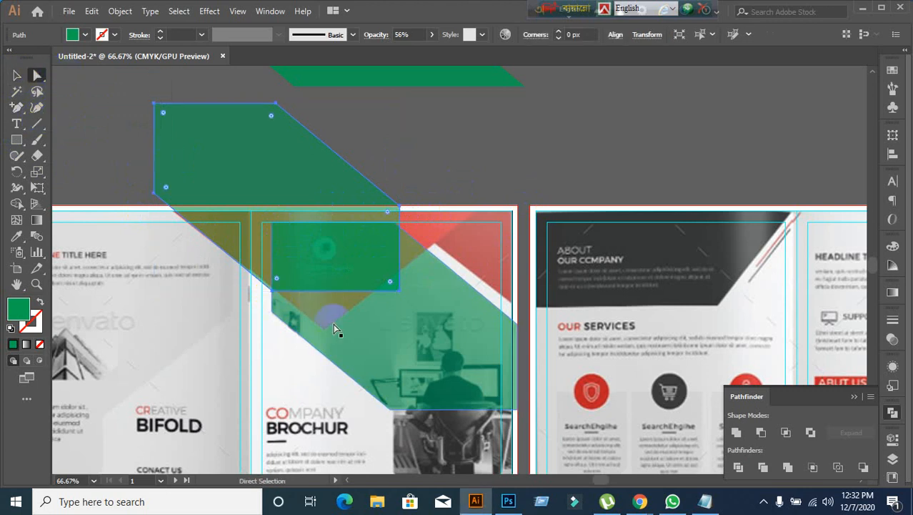
click(273, 290)
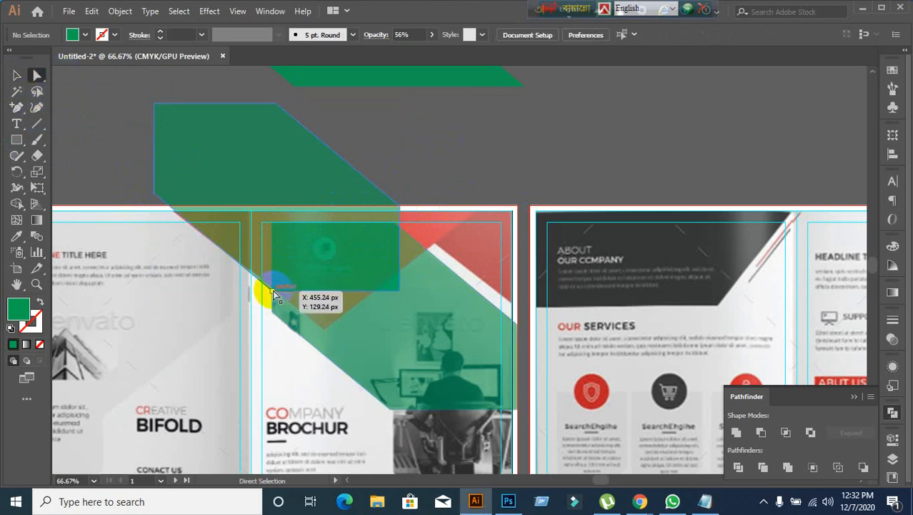
drag(272, 290, 324, 319)
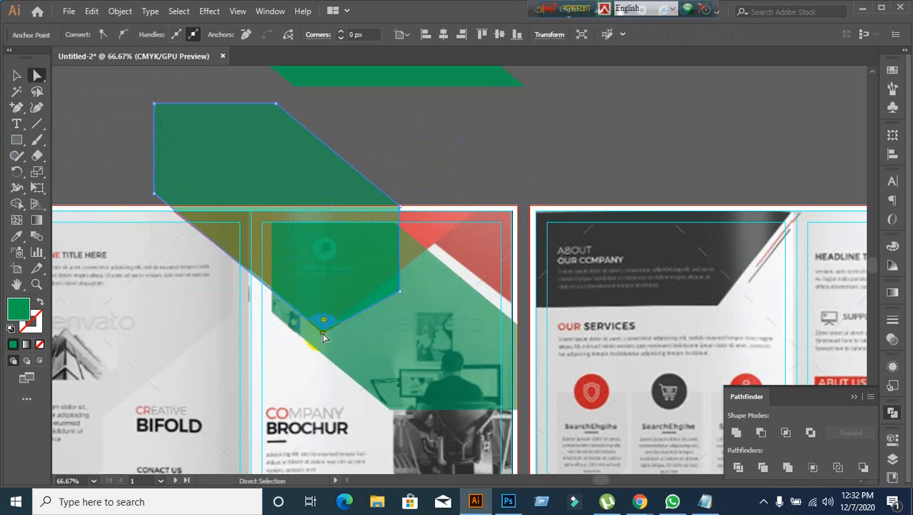
click(400, 293)
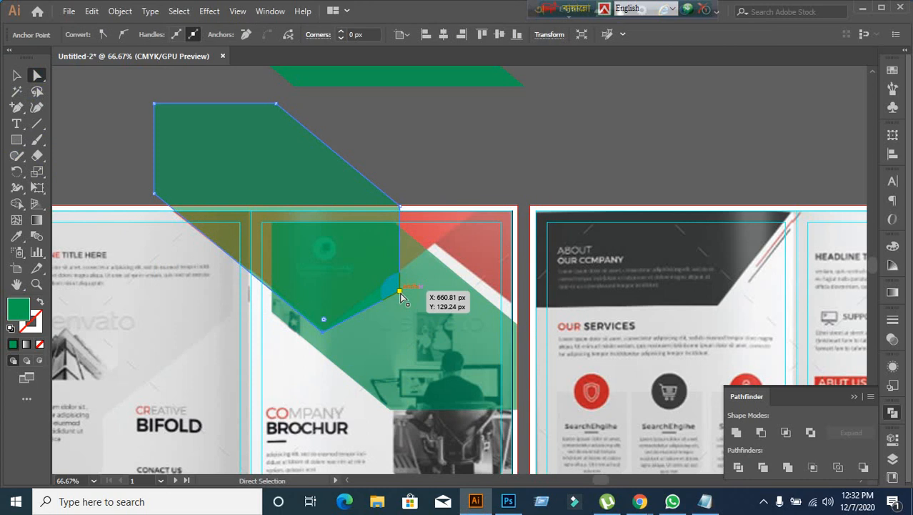
drag(400, 292, 502, 195)
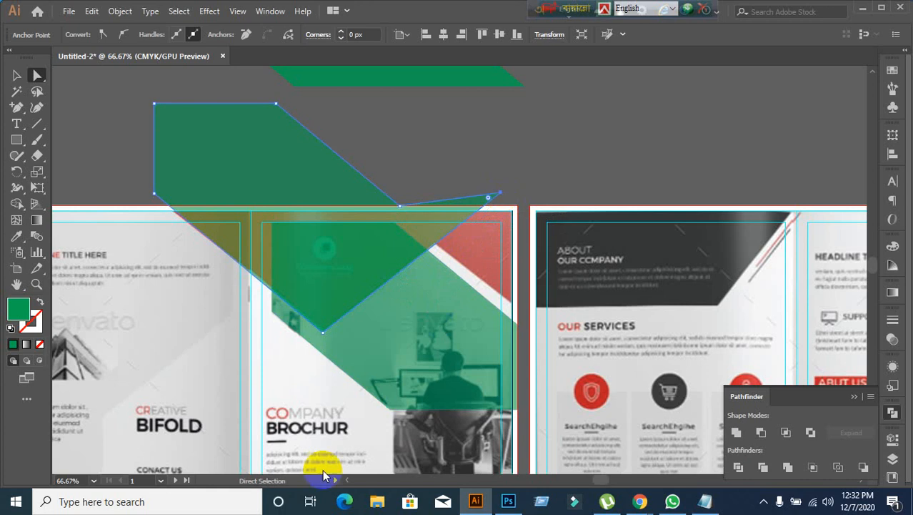
- Draw a horizontal line through the reshaped green copy along the cover artboard's top bleed edge
scroll(280, 424, down, 3)
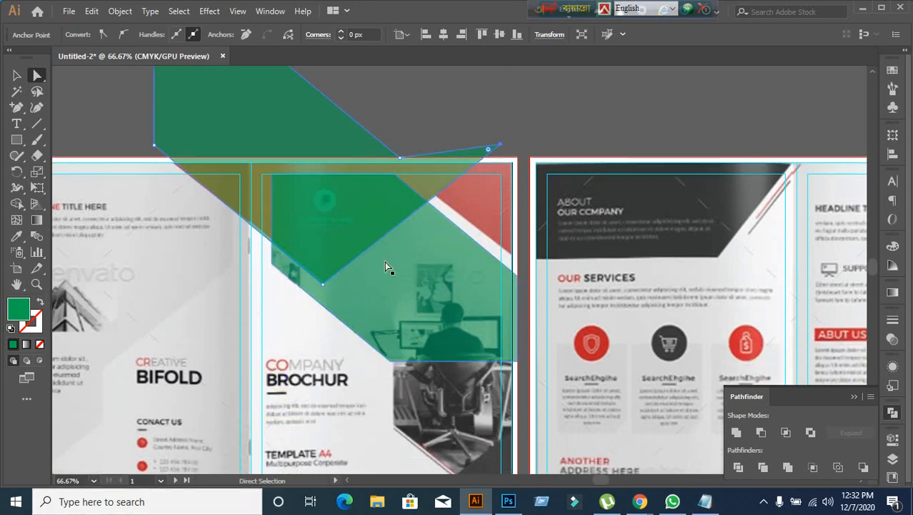
scroll(385, 340, down, 1)
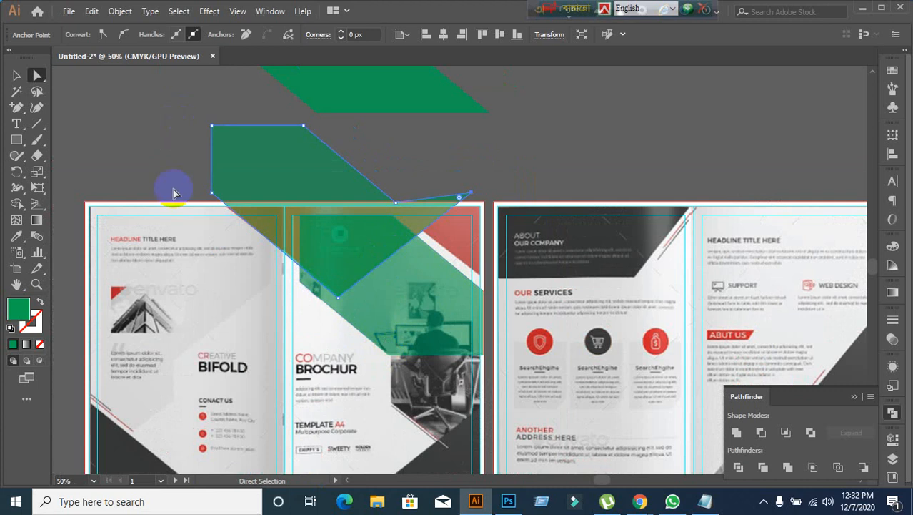
click(16, 75)
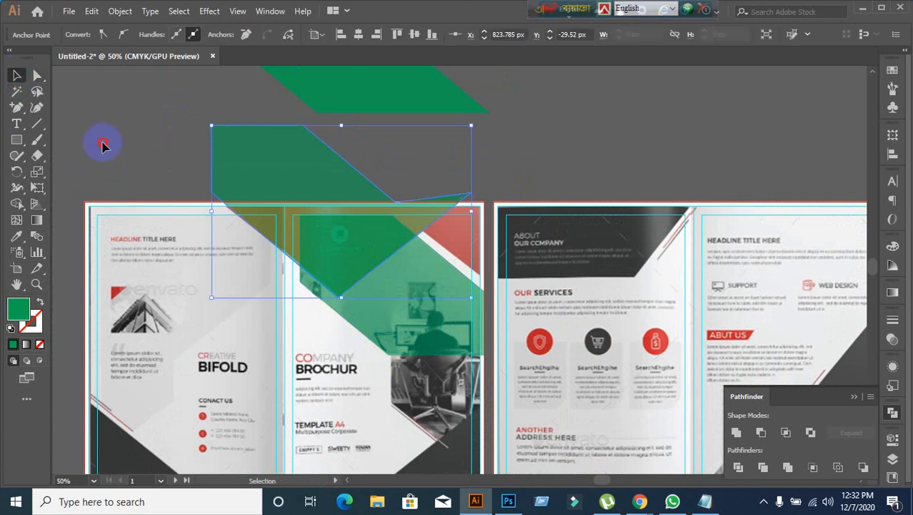
click(84, 227)
click(327, 246)
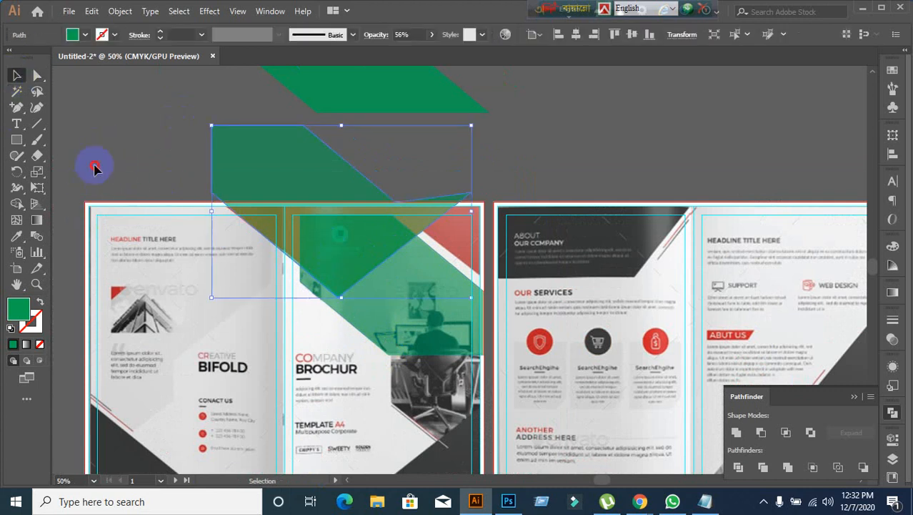
click(94, 166)
click(323, 227)
click(172, 139)
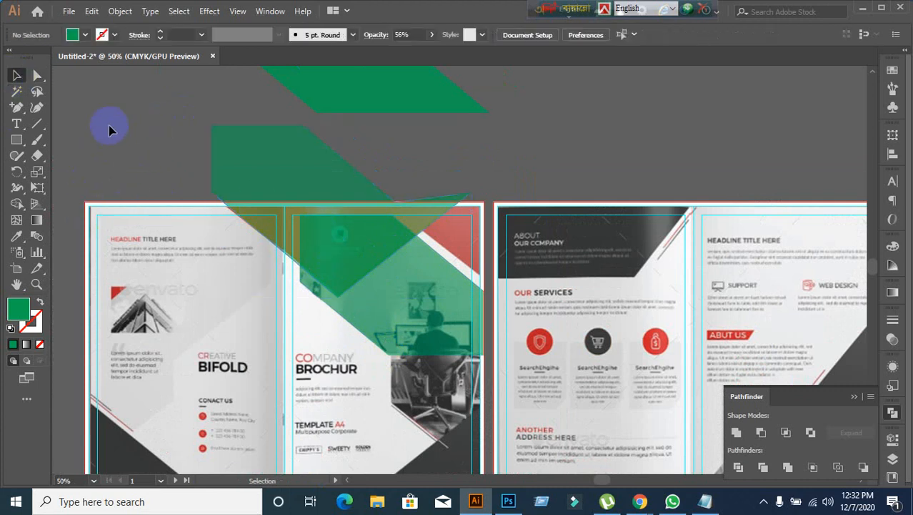
click(38, 126)
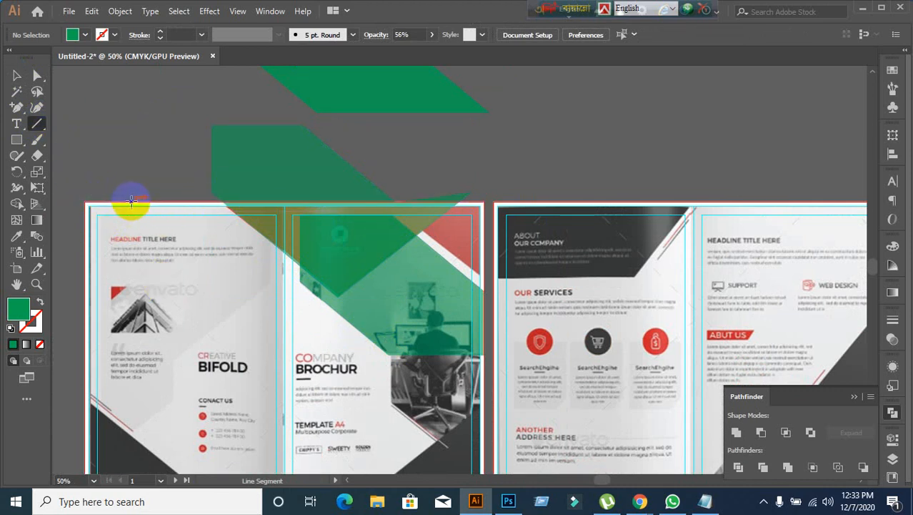
drag(131, 203, 483, 212)
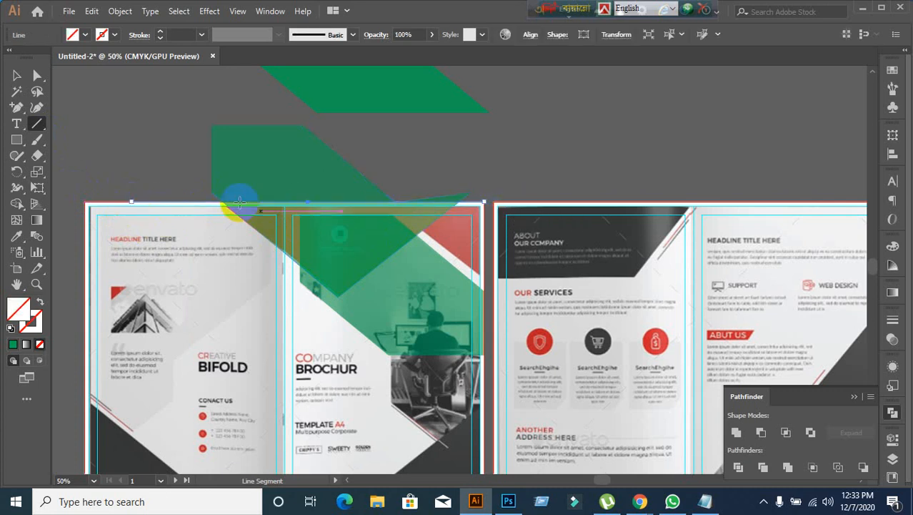
- Divide the green copy with the line at the top bleed edge using Pathfinder and ungroup the result
click(19, 76)
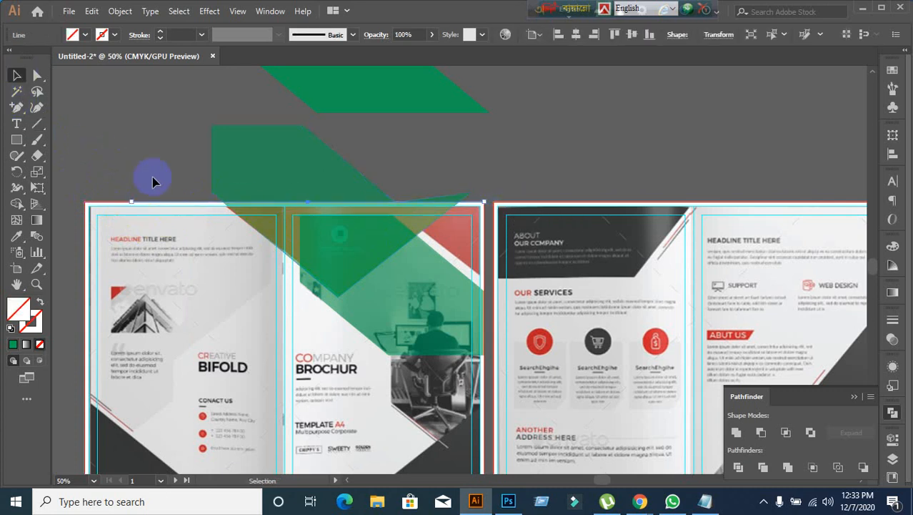
shift+click(241, 175)
click(739, 468)
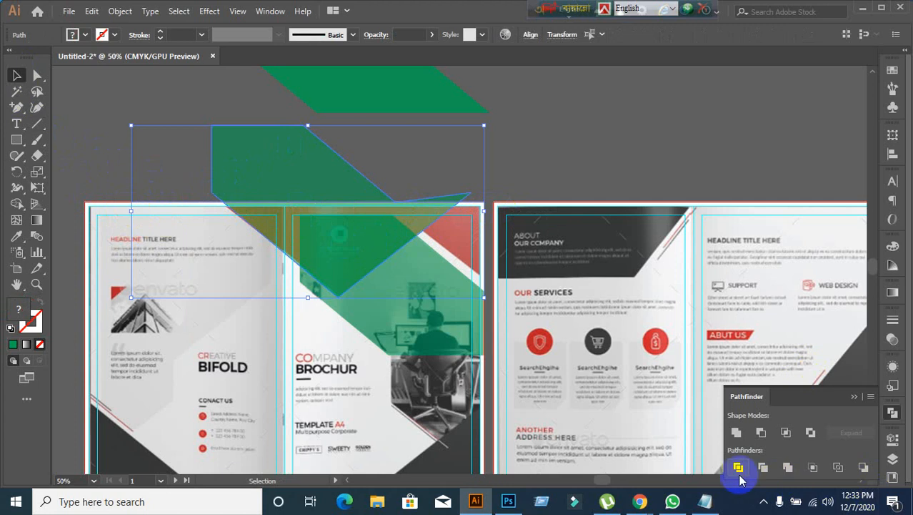
right_click(284, 181)
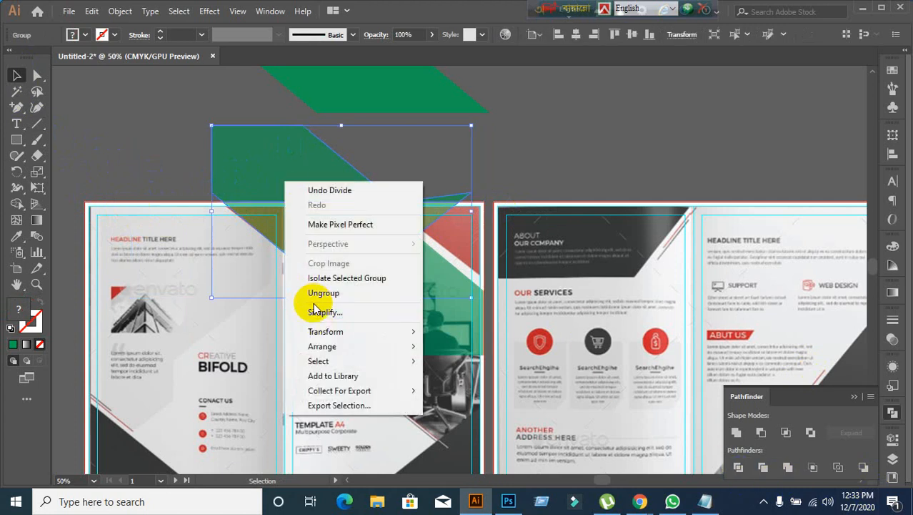
click(316, 293)
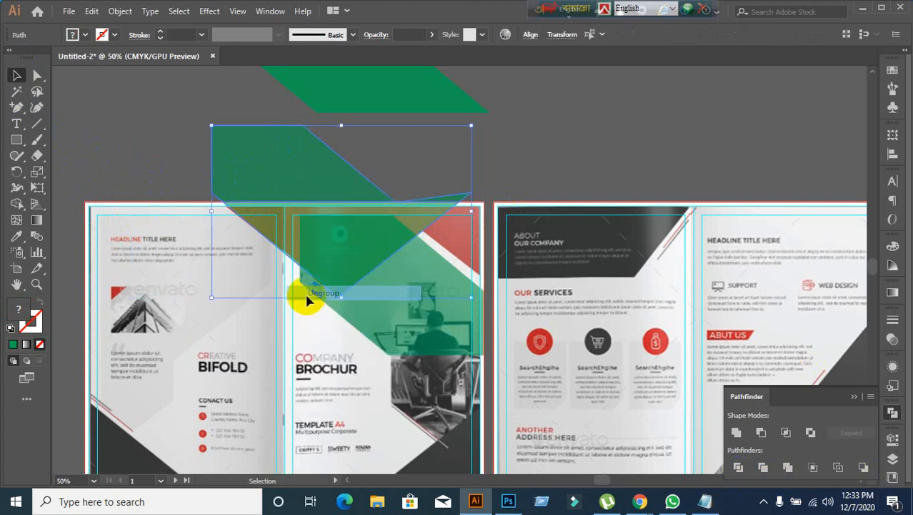
- Delete the divided green pieces above the cover artboard's top bleed edge, including the thin sliver near its upper-right corner
click(140, 124)
click(293, 168)
key(Delete)
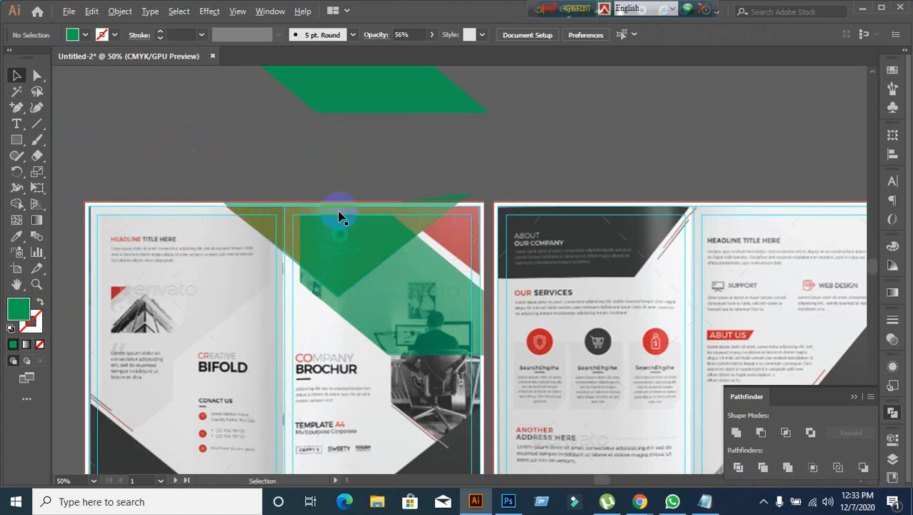
scroll(420, 241, up, 2)
click(517, 150)
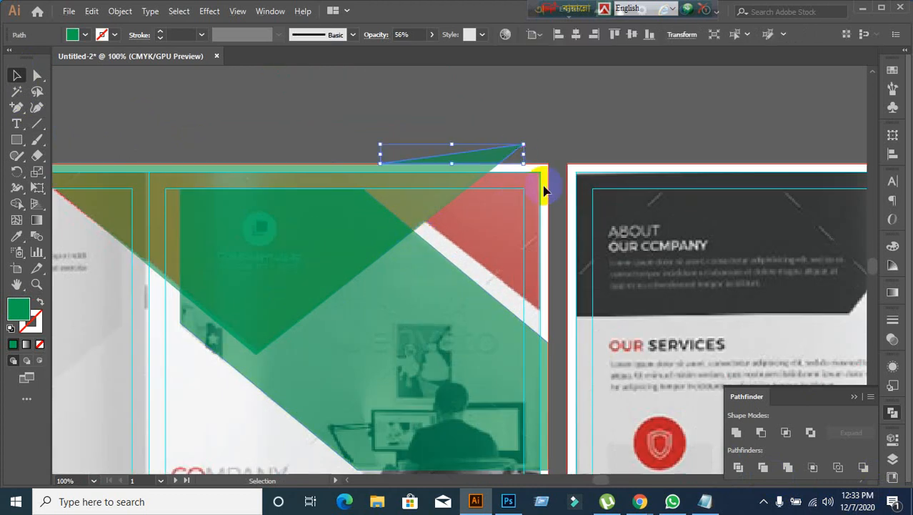
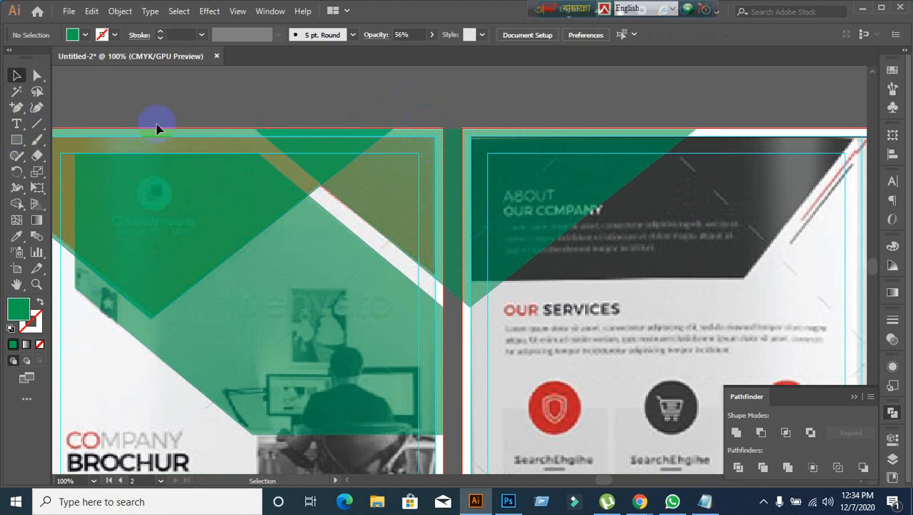
- Draw a vertical line along the cover artboard's right bleed edge through the green triangle that overlaps both artboards
click(414, 161)
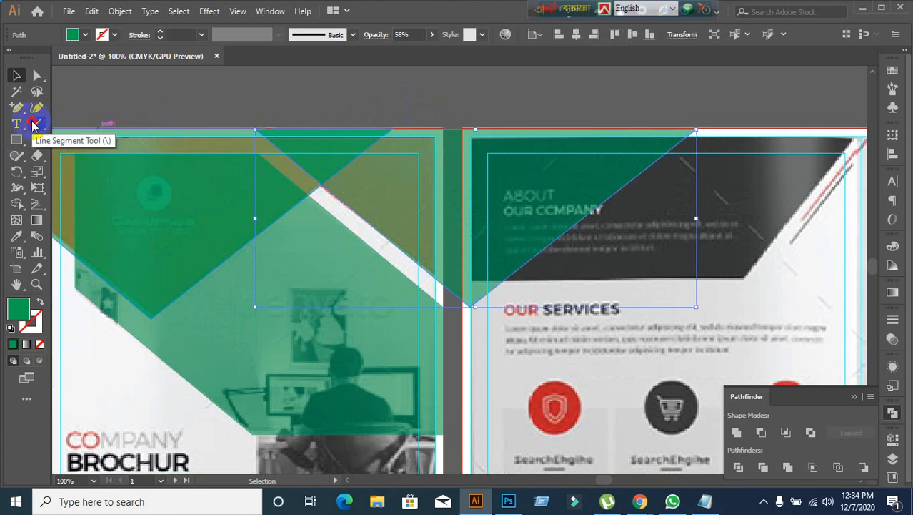
click(36, 124)
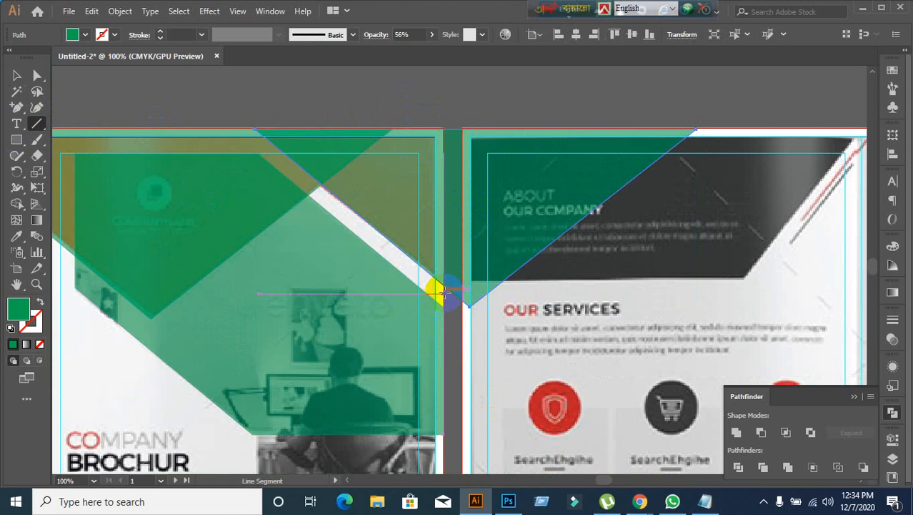
drag(443, 293, 443, 91)
click(16, 76)
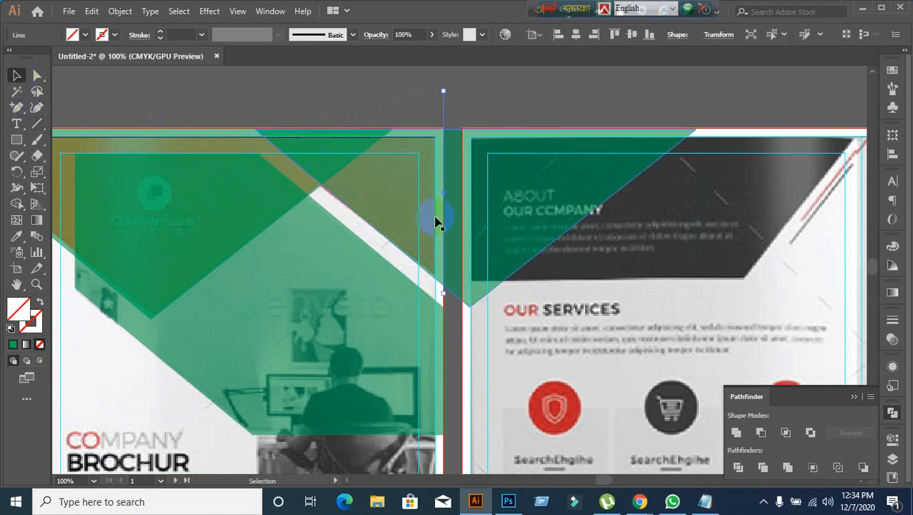
- Divide the overlapping green triangle with the vertical line, ungroup the result, and delete the part beyond the cover's right bleed edge
click(446, 265)
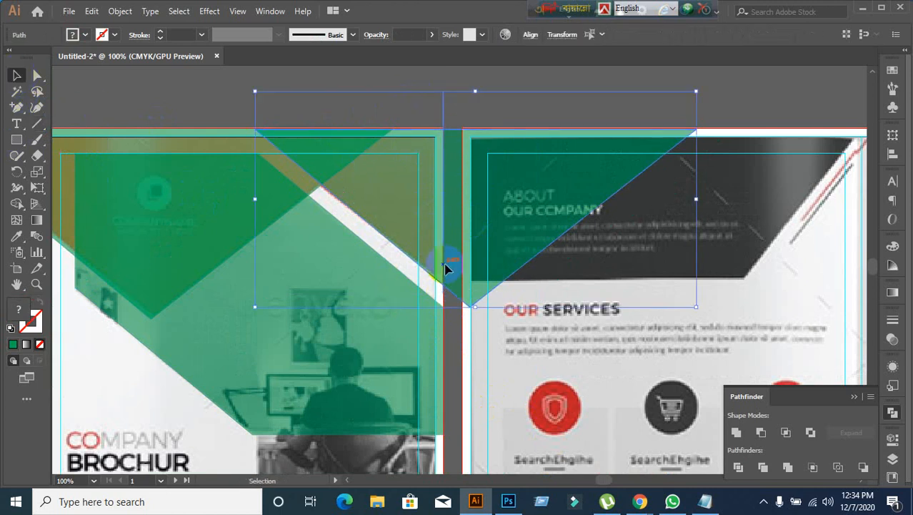
click(738, 467)
right_click(382, 203)
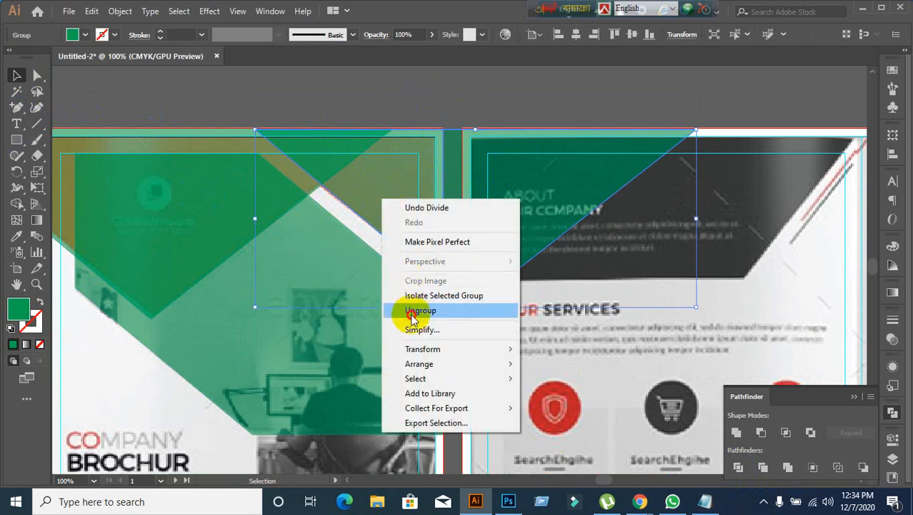
click(414, 316)
click(489, 98)
click(499, 139)
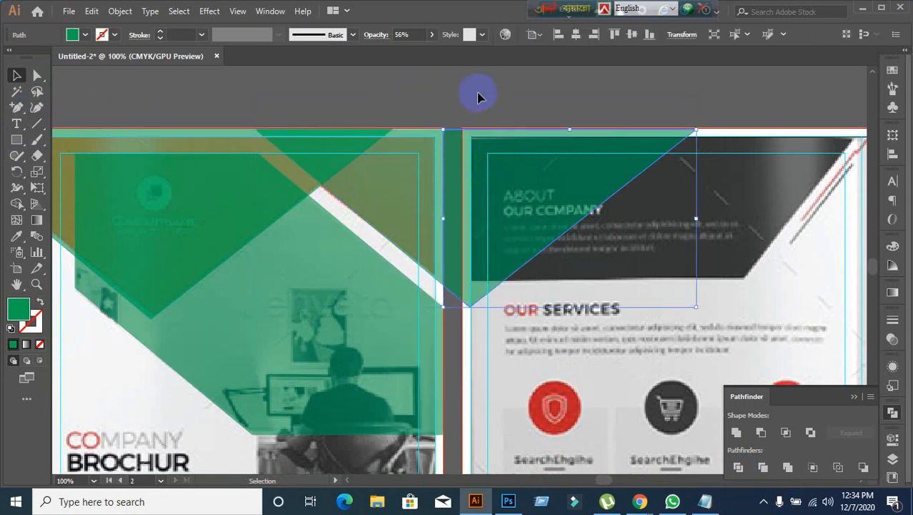
key(Delete)
- Fill the large green triangle at the top centre of the cover with yellow
scroll(524, 91, down, 2)
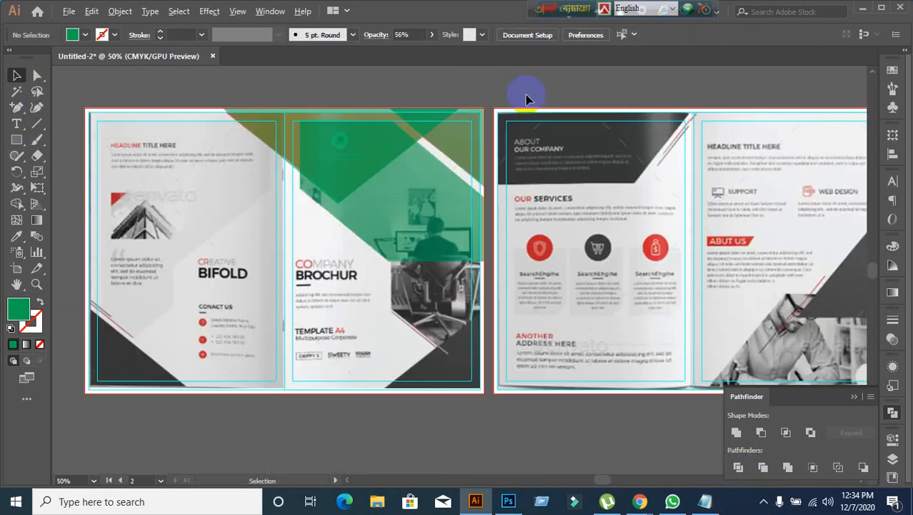
click(333, 188)
click(326, 310)
scroll(326, 312, down, 1)
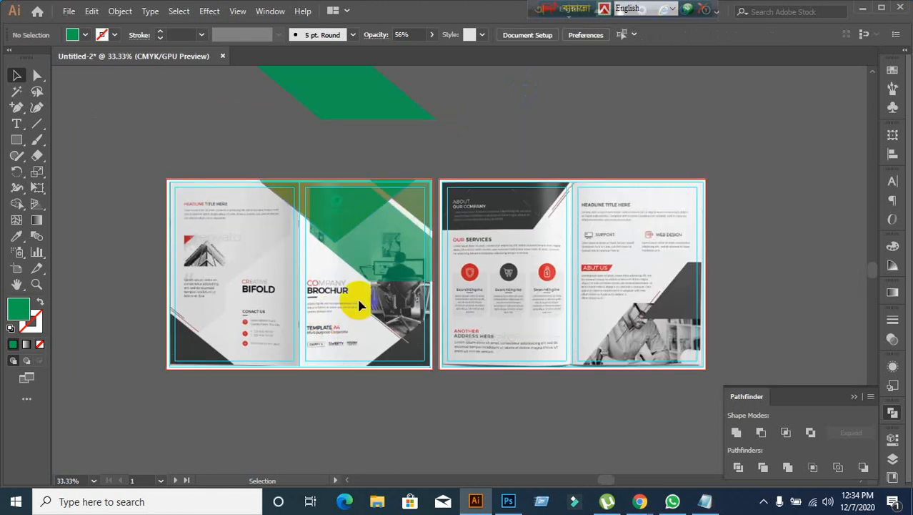
click(368, 205)
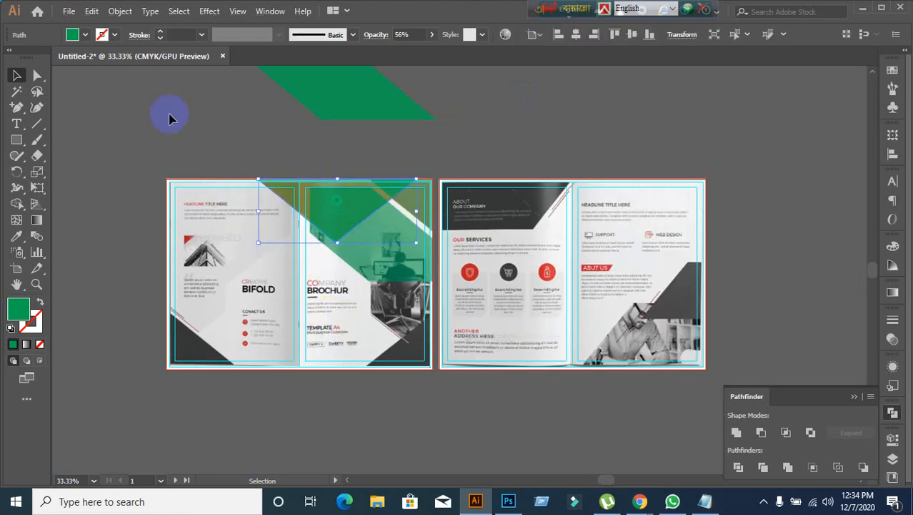
click(86, 35)
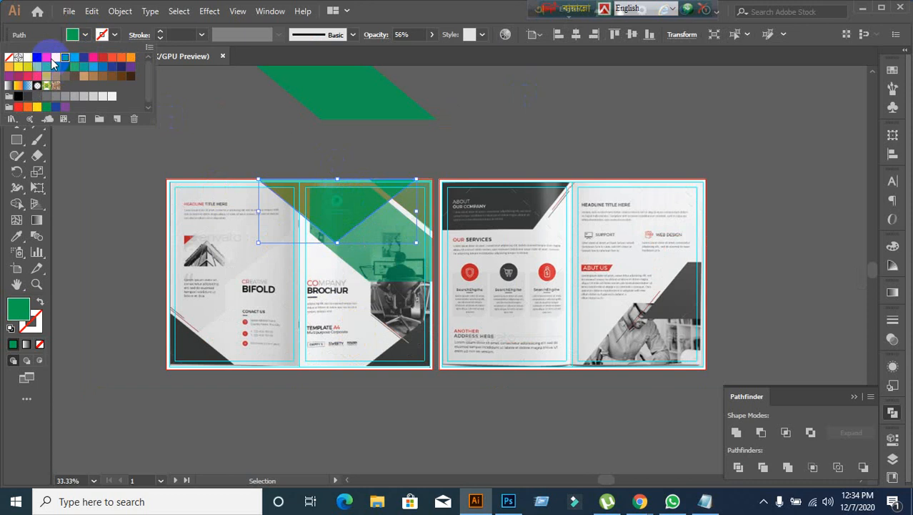
click(55, 61)
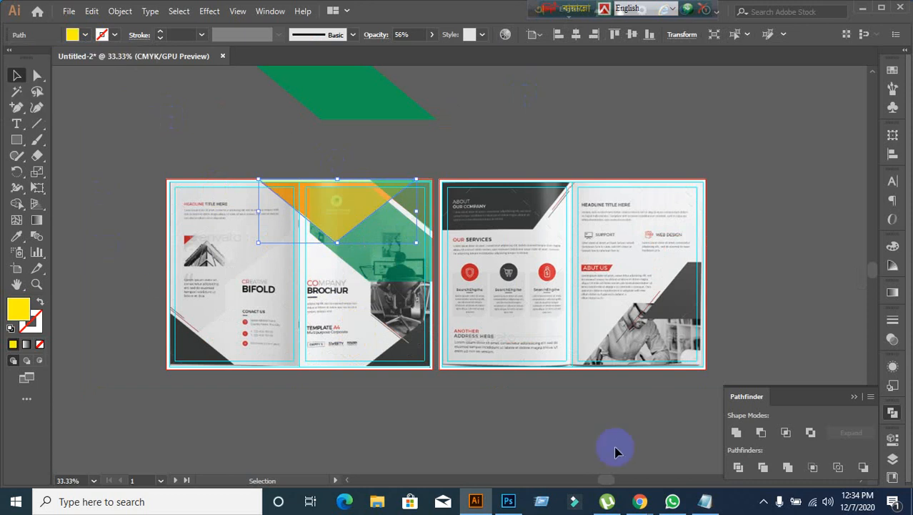
- Set the yellow triangle's opacity to 100%
click(892, 339)
click(834, 335)
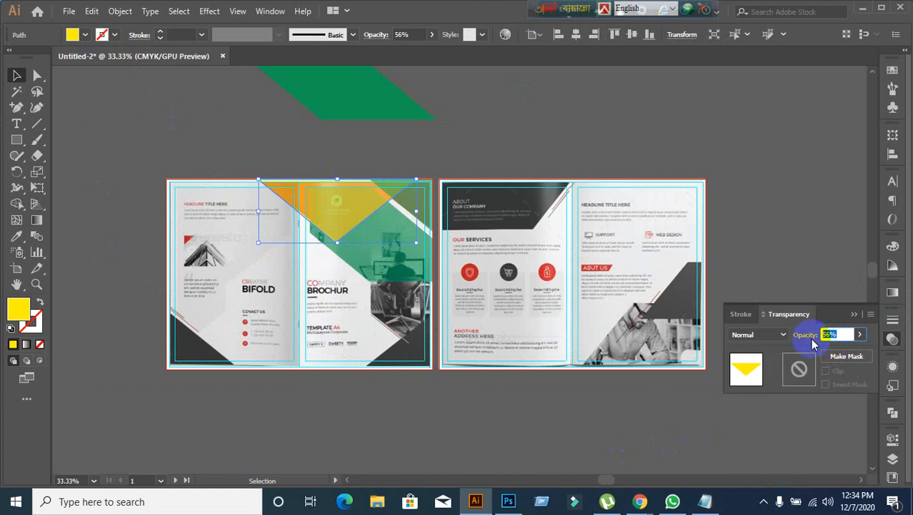
text(100)
key(Return)
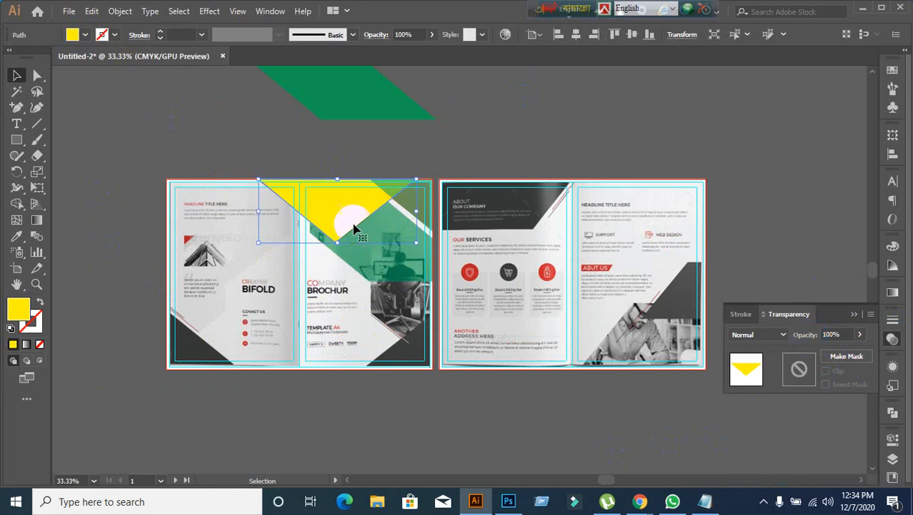
click(118, 259)
- Set the green shape in the cover's upper-right corner to 100% opacity and fill it with magenta
scroll(381, 263, up, 2)
click(454, 153)
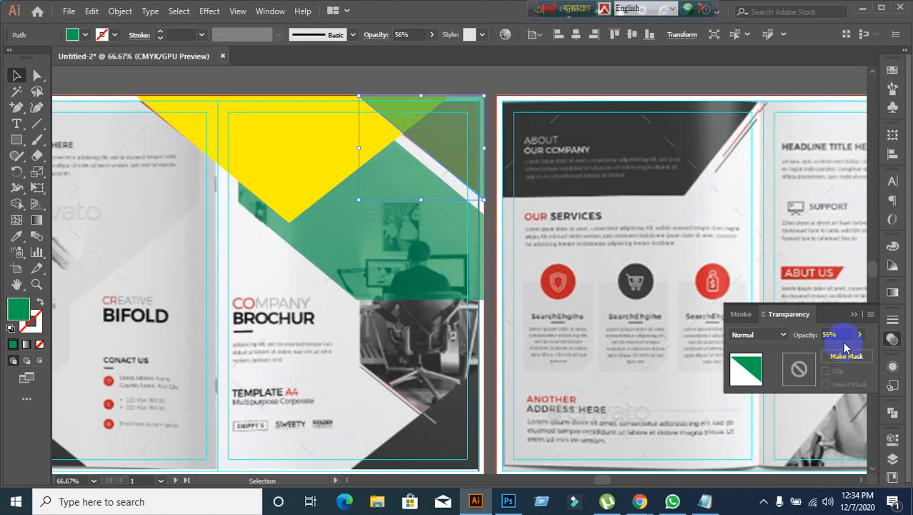
text(100)
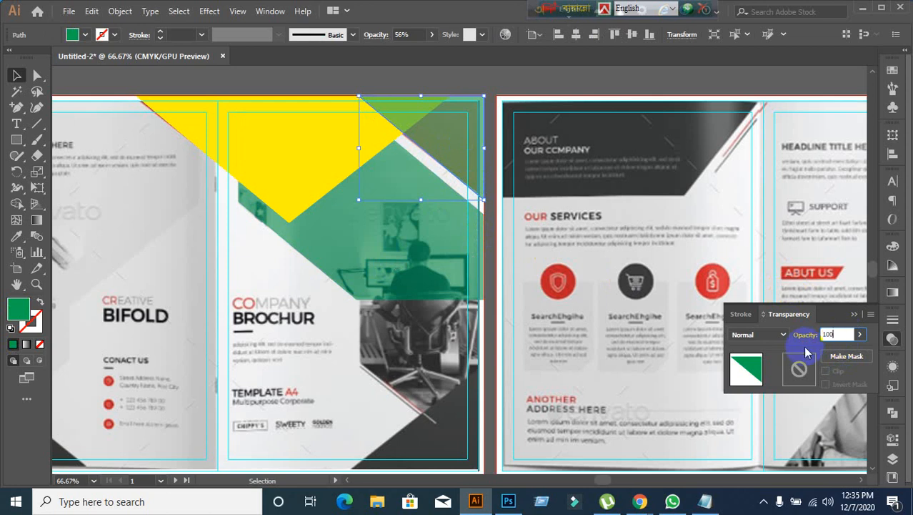
key(Return)
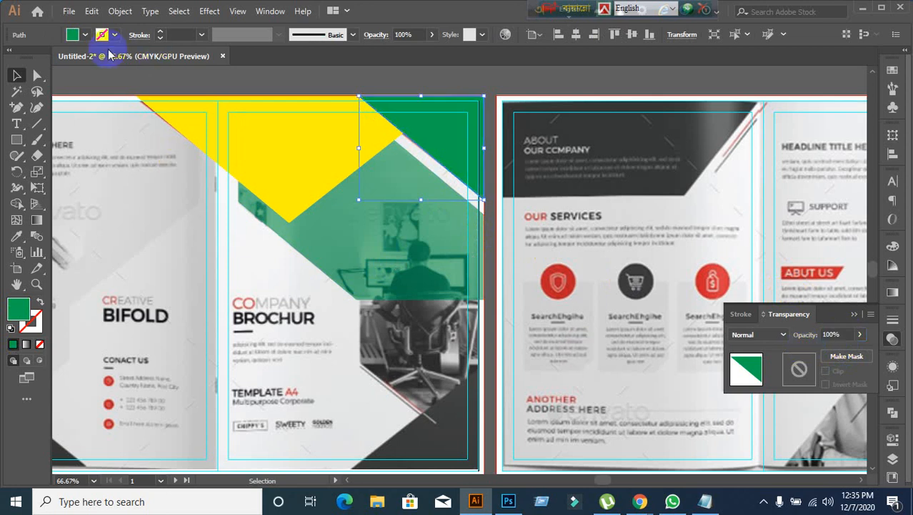
click(85, 37)
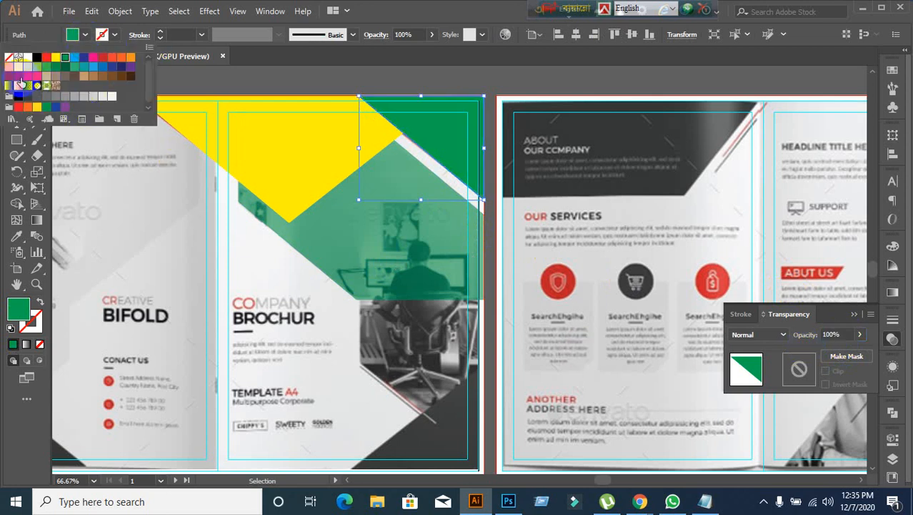
click(21, 82)
key(Escape)
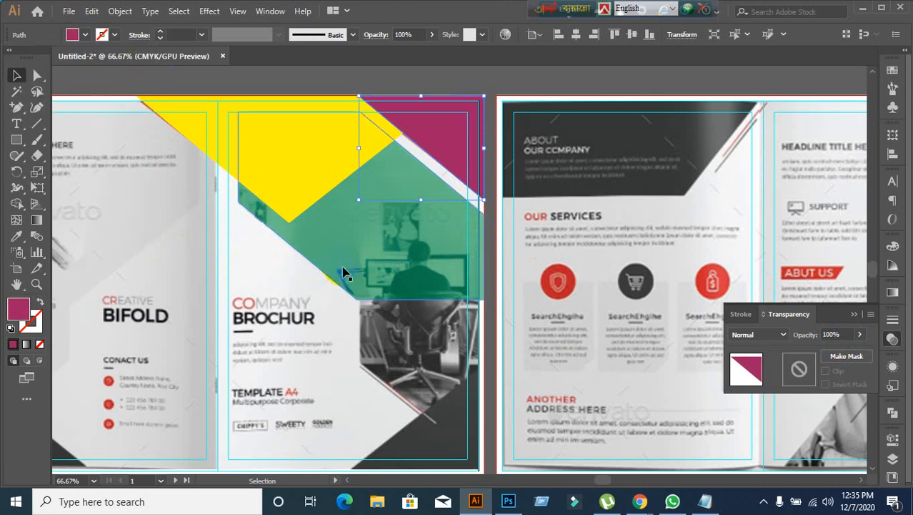
- Set the opacity of the green shape covering the office photo to 100%
click(343, 273)
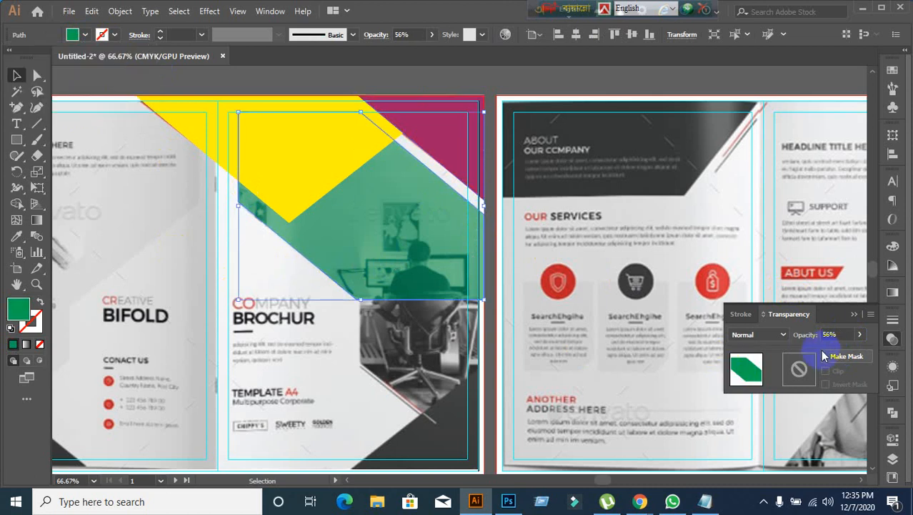
click(837, 334)
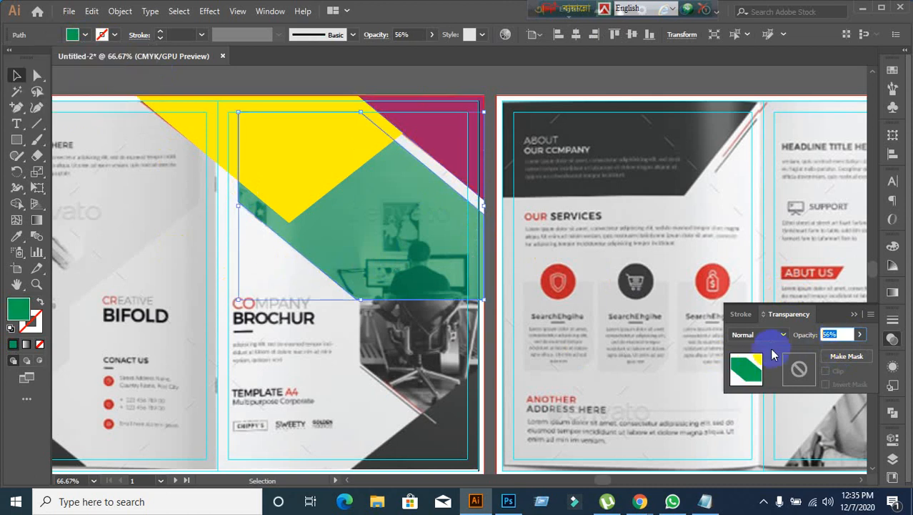
text(100)
key(Return)
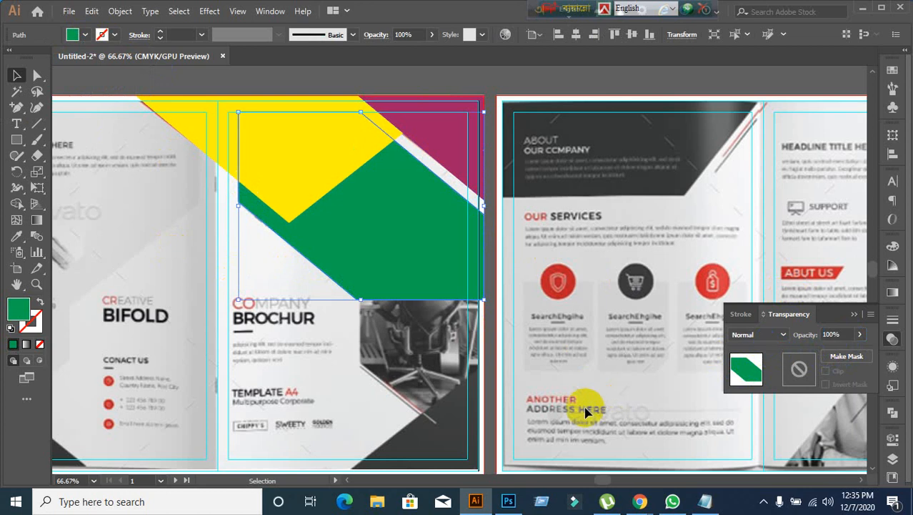
click(540, 403)
scroll(539, 403, down, 1)
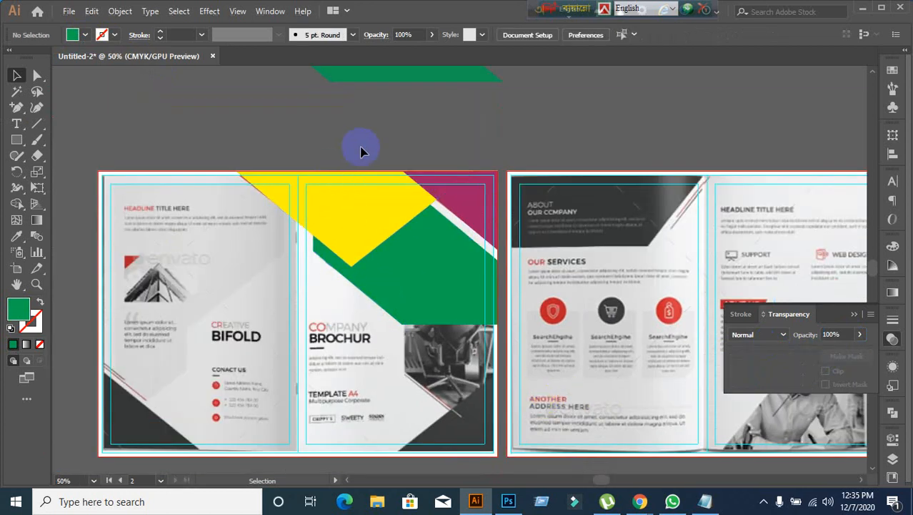
- Move the yellow, magenta and green shapes aside to compare them with the cover reference, and undo the move
drag(359, 147, 654, 181)
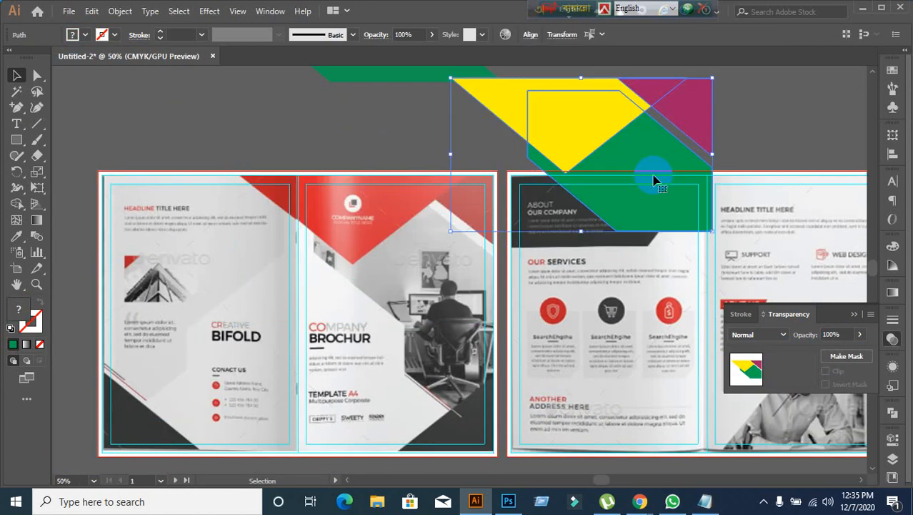
key(ctrl+z)
click(500, 191)
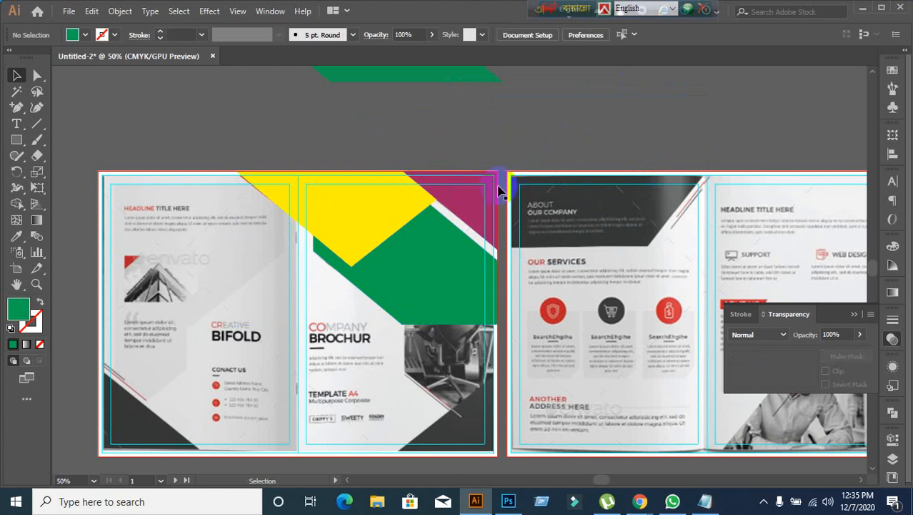
- Send the magenta corner shape backward so it sits behind the yellow triangle
right_click(485, 202)
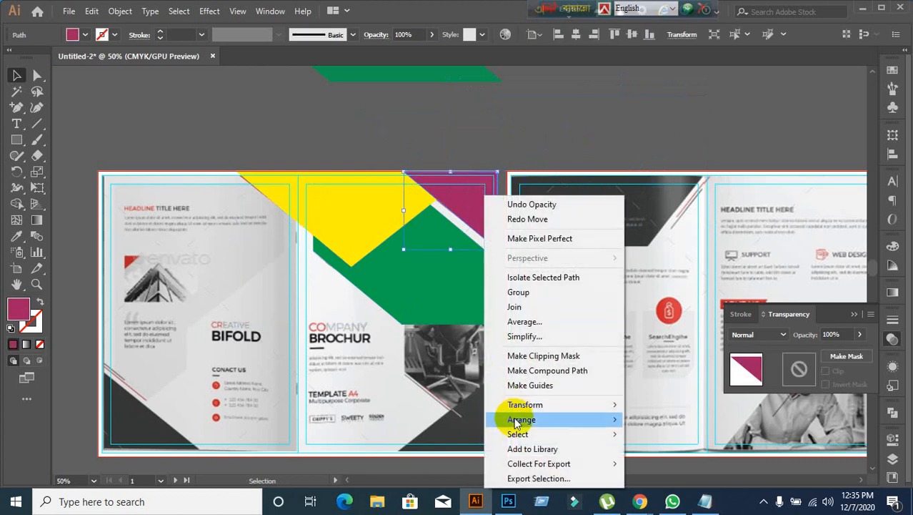
mouse_move(518, 422)
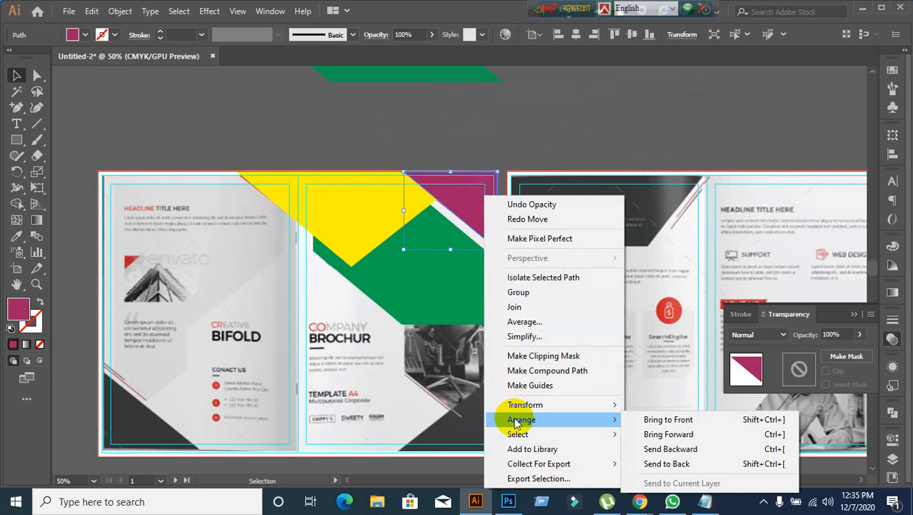
click(731, 449)
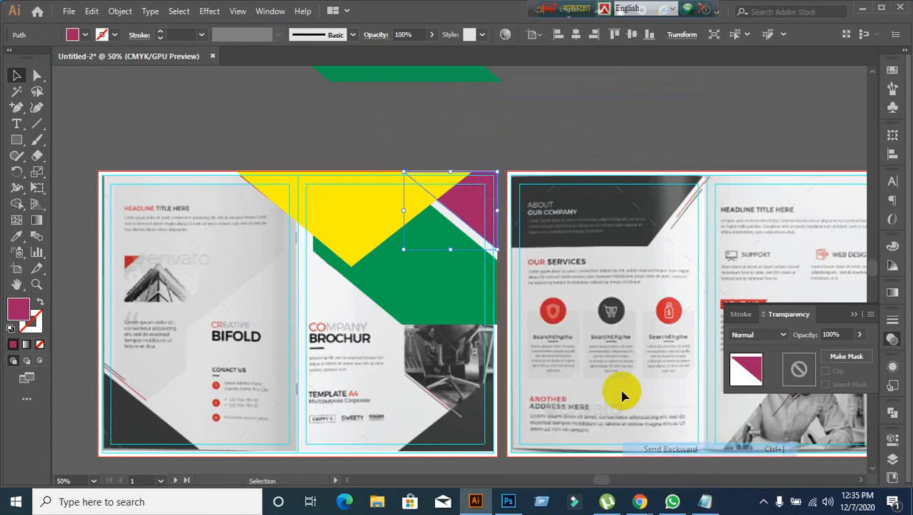
click(433, 286)
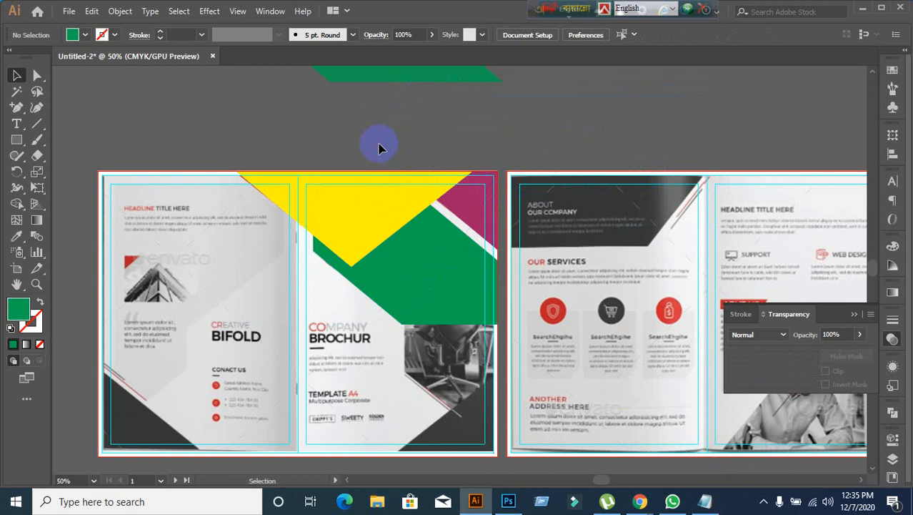
- Move the three restacked shapes off the cover to check the reference underneath, and undo the move
drag(377, 144, 700, 161)
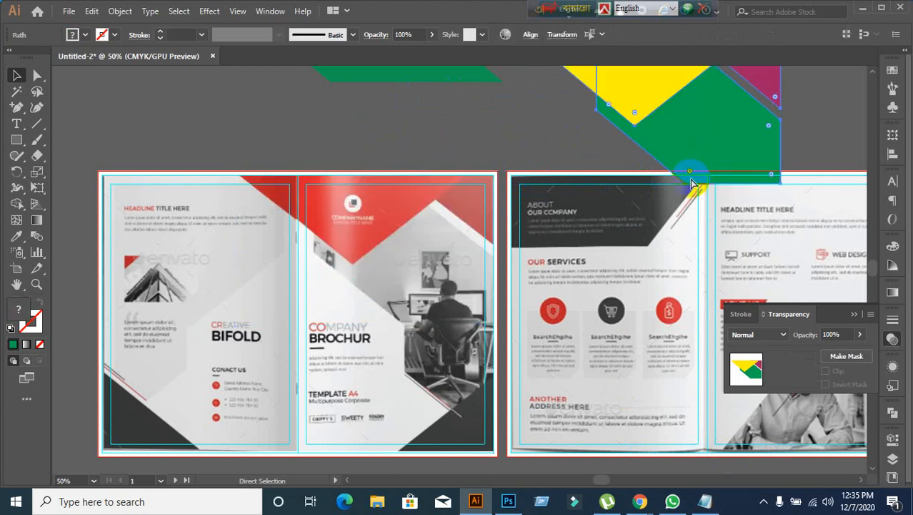
key(ctrl+z)
click(630, 131)
scroll(499, 343, down, 1)
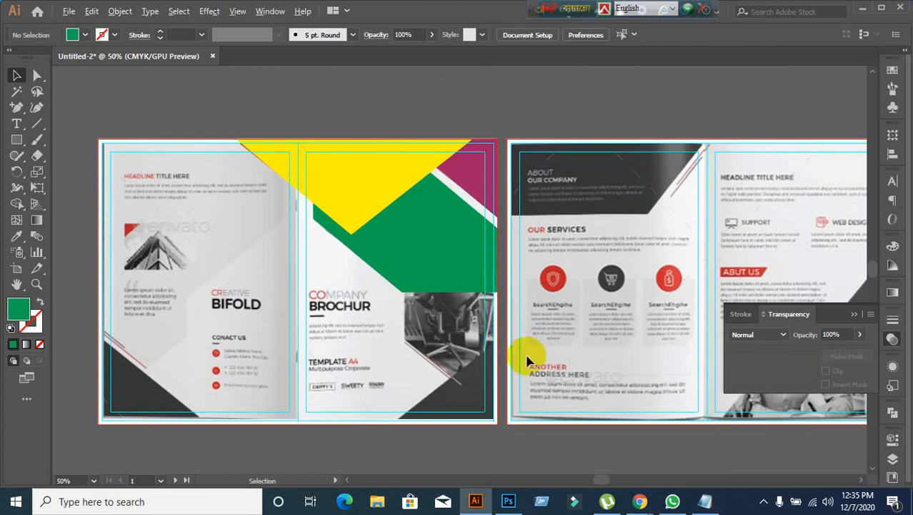
scroll(528, 361, up, 1)
scroll(413, 262, up, 1)
scroll(433, 298, down, 2)
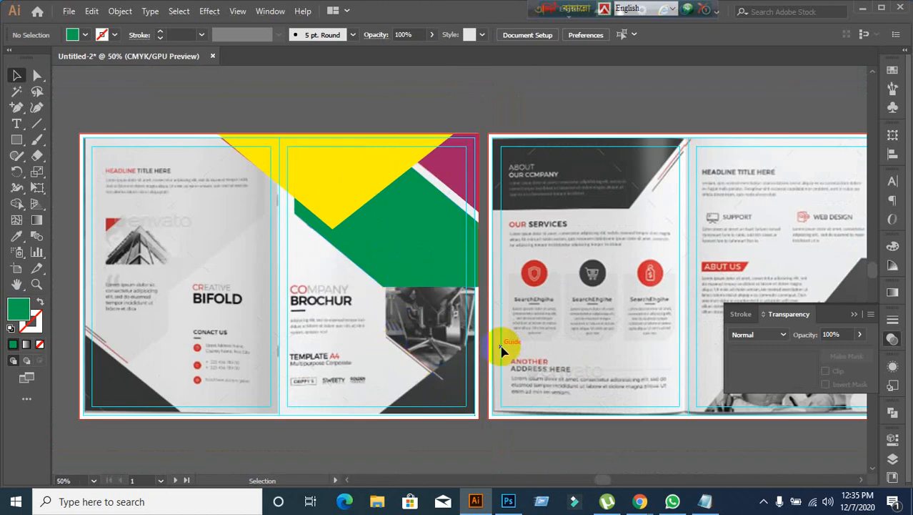
scroll(493, 339, up, 1)
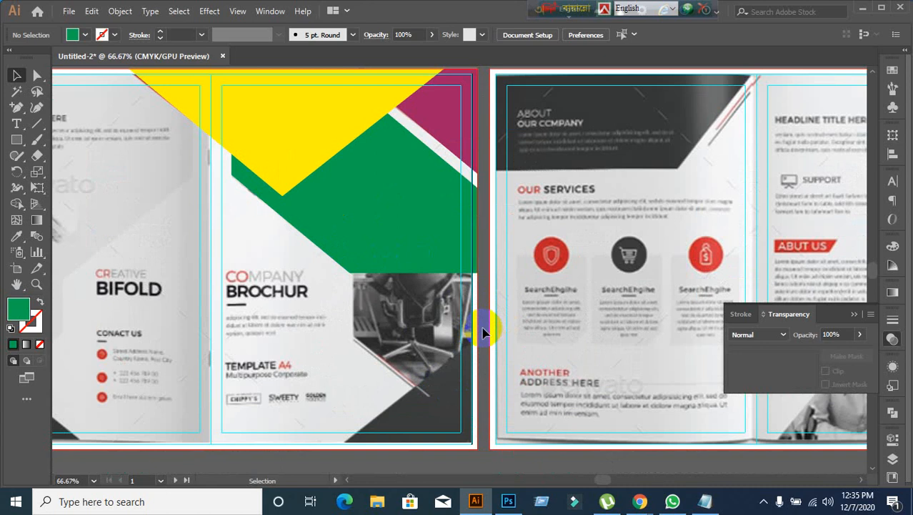
- Move the yellow, magenta and green shapes off the front cover twice to check the reference design, undoing each move
scroll(482, 332, down, 1)
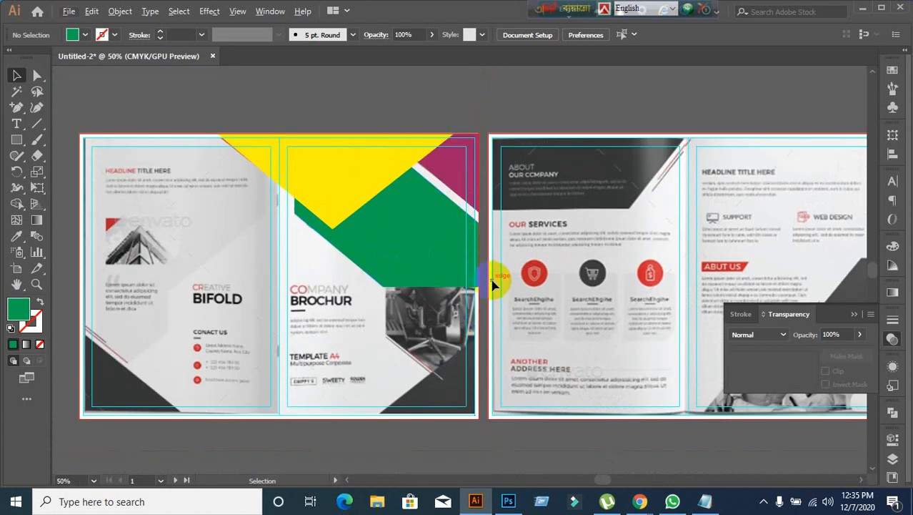
drag(332, 106, 680, 138)
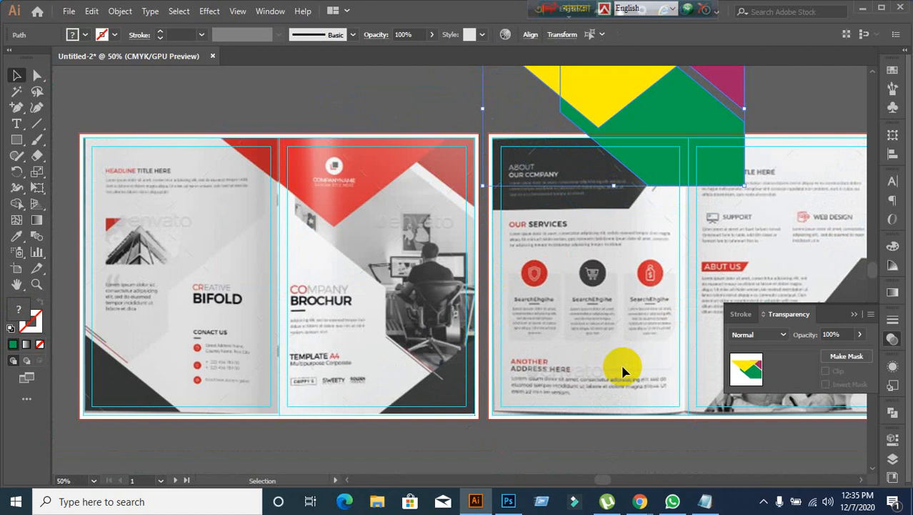
key(ctrl+z)
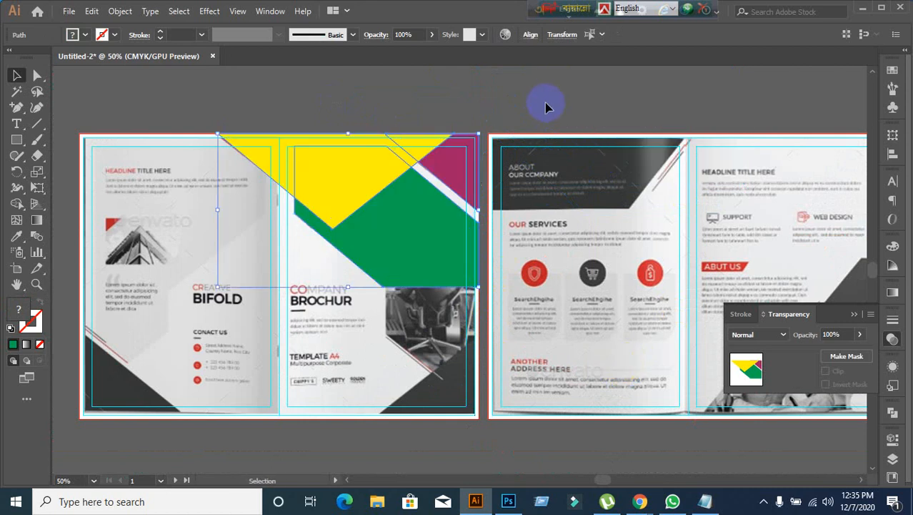
click(548, 105)
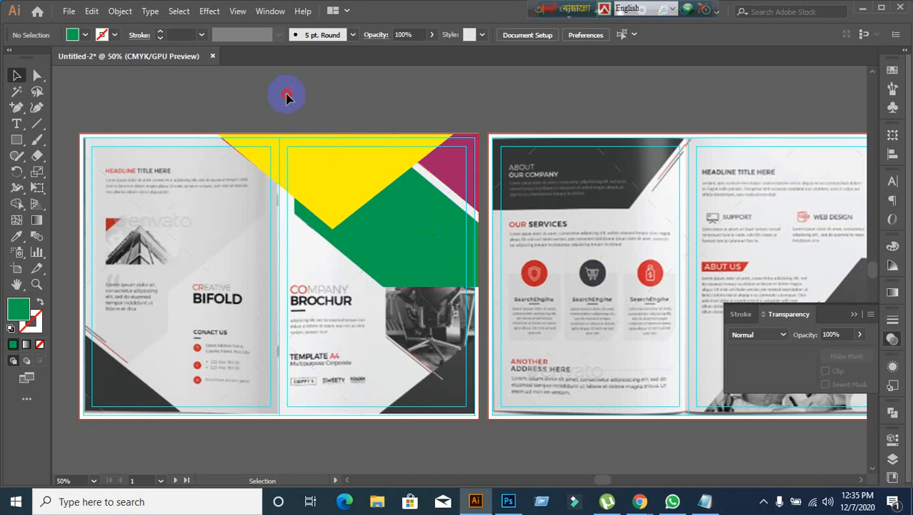
drag(286, 92, 733, 152)
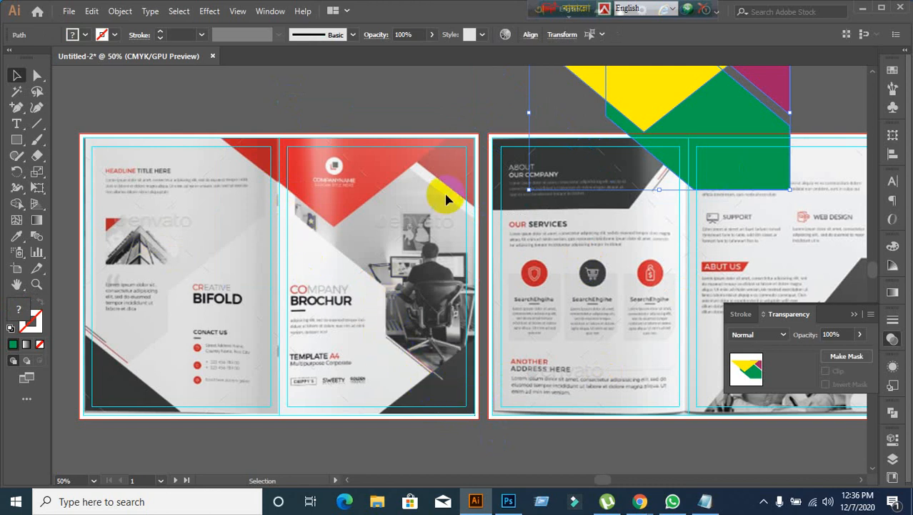
key(ctrl+z)
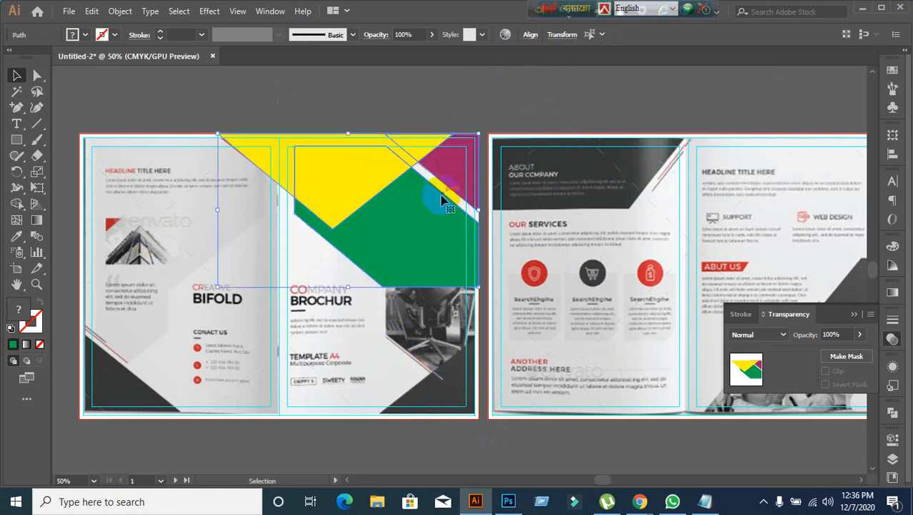
click(468, 107)
- Try a duplicate of the green shape over the lower part of the office photo, and delete the copy
scroll(472, 325, down, 1)
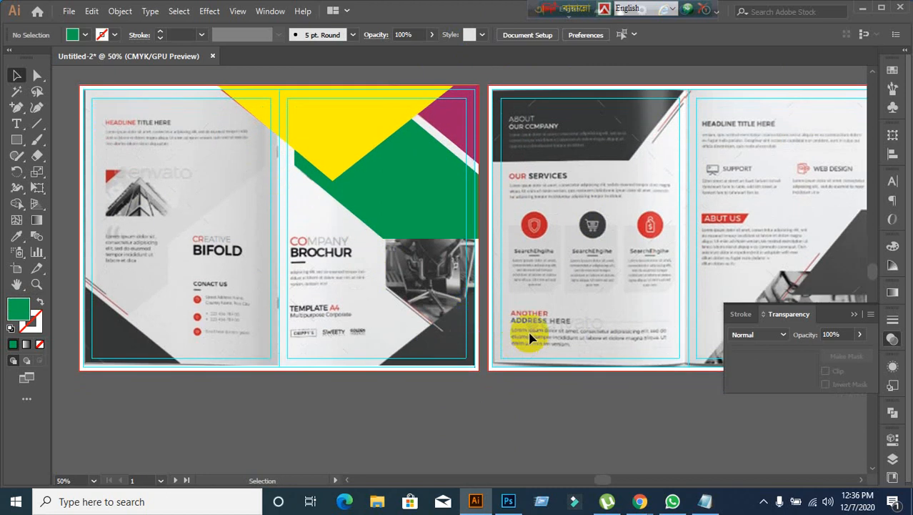
scroll(470, 325, up, 1)
drag(369, 282, 345, 309)
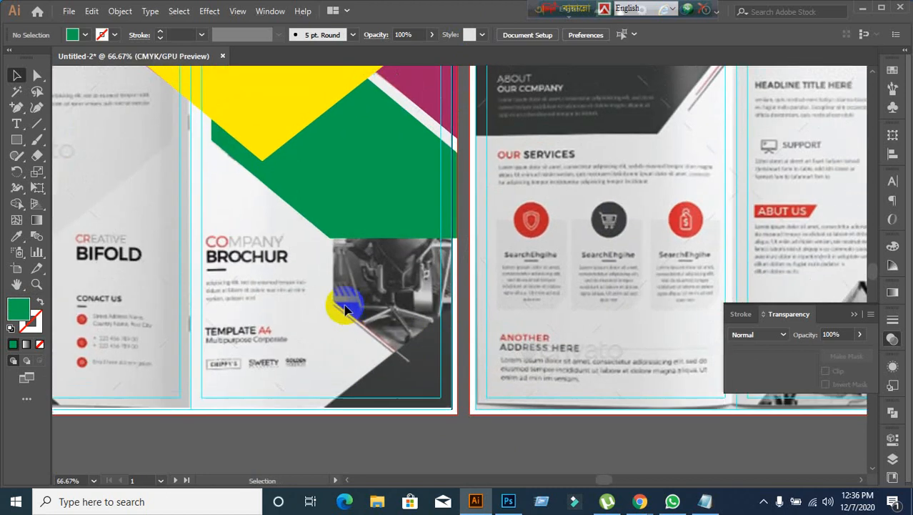
click(350, 211)
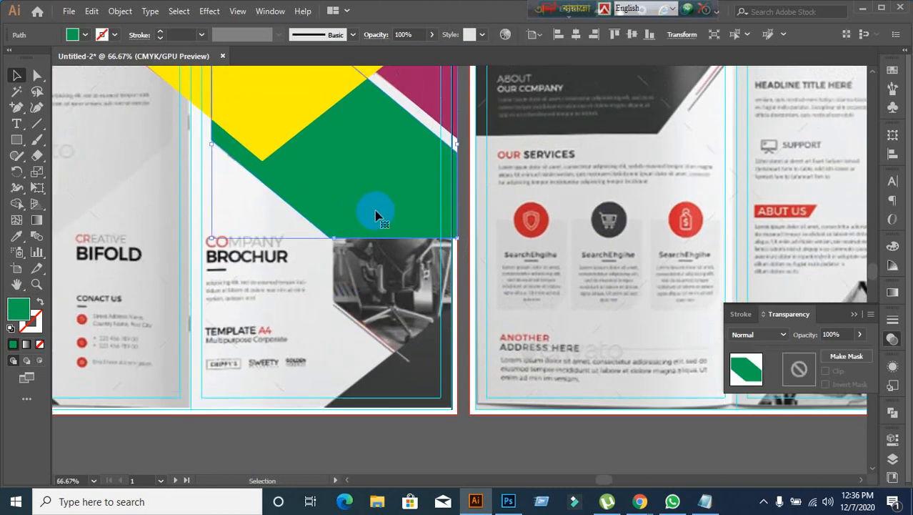
drag(373, 211, 499, 369)
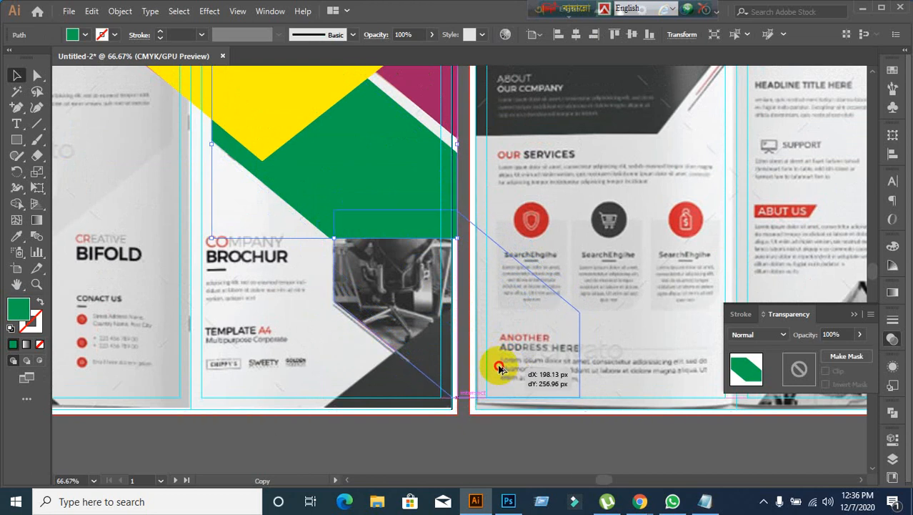
drag(500, 369, 553, 416)
key(Delete)
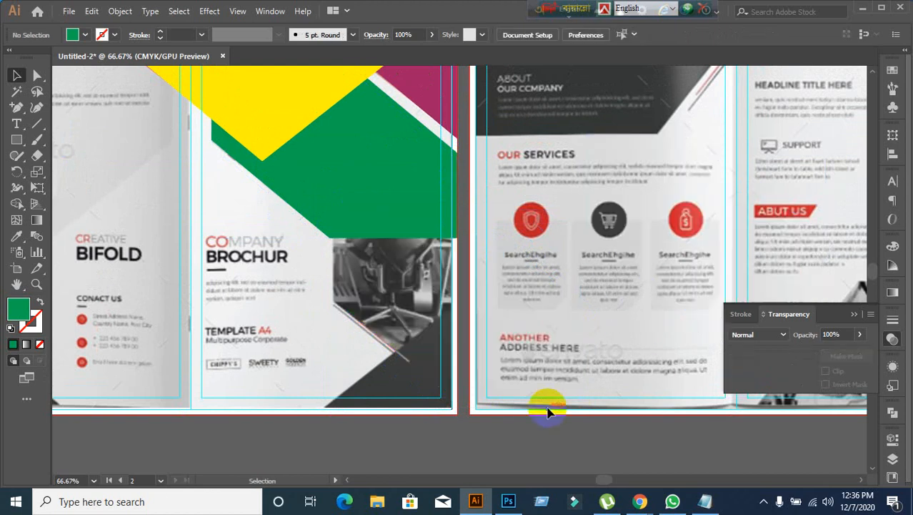
- Shift the three coloured shapes over the inner spread again to study the cover's photo and dark corner, and undo the moves
scroll(516, 386, down, 1)
click(414, 234)
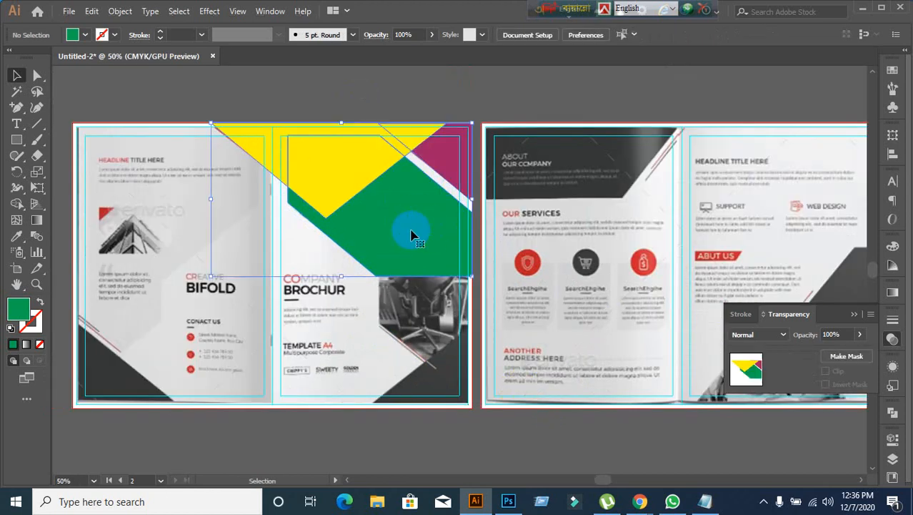
drag(414, 235, 633, 174)
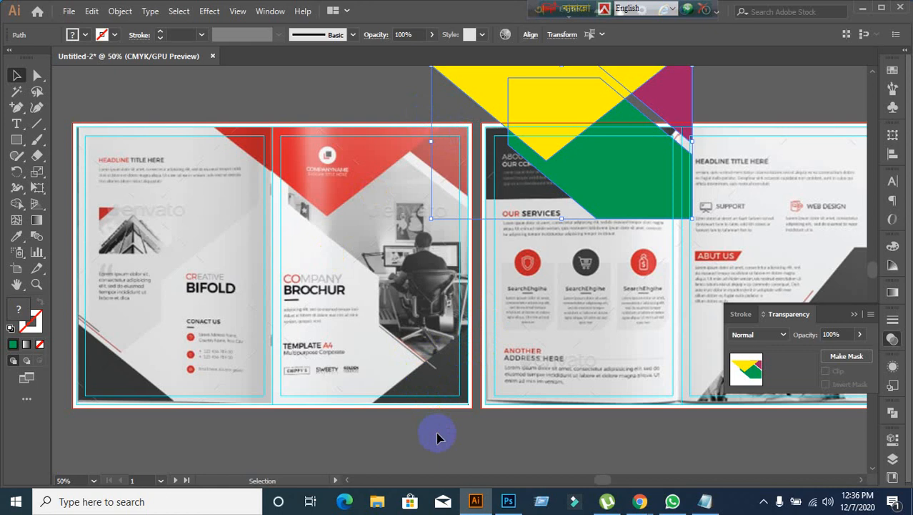
key(ctrl+z)
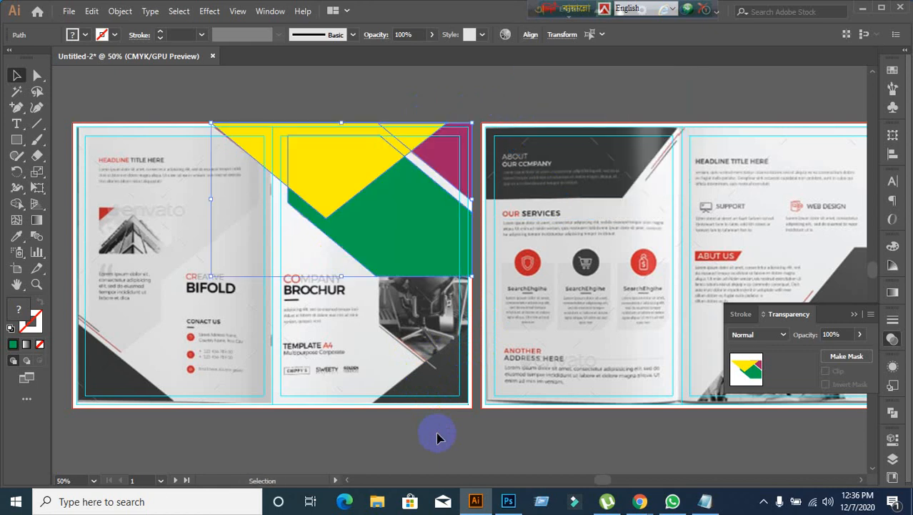
click(437, 434)
scroll(437, 432, down, 1)
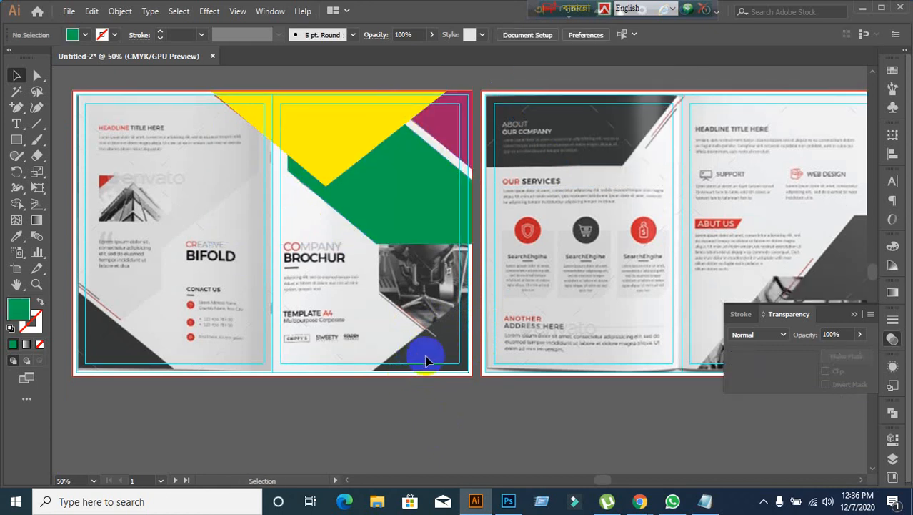
scroll(321, 229, up, 2)
click(334, 149)
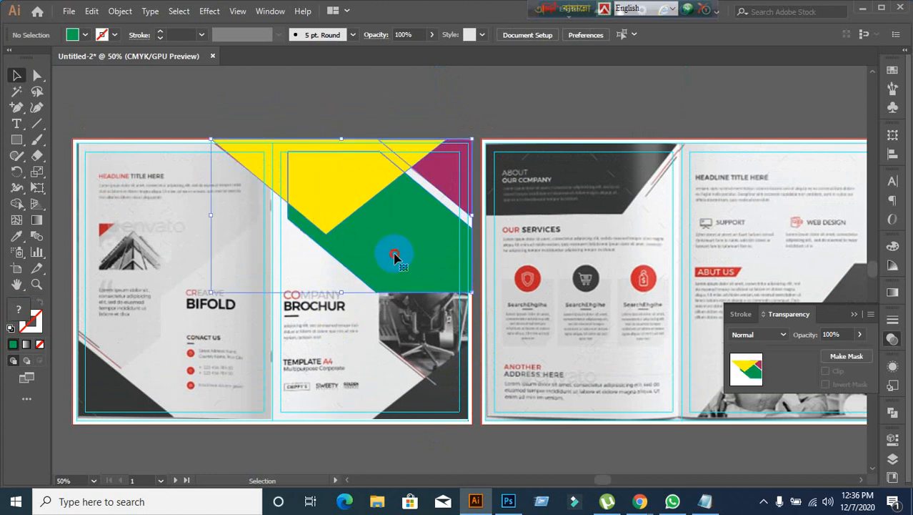
drag(394, 255, 695, 141)
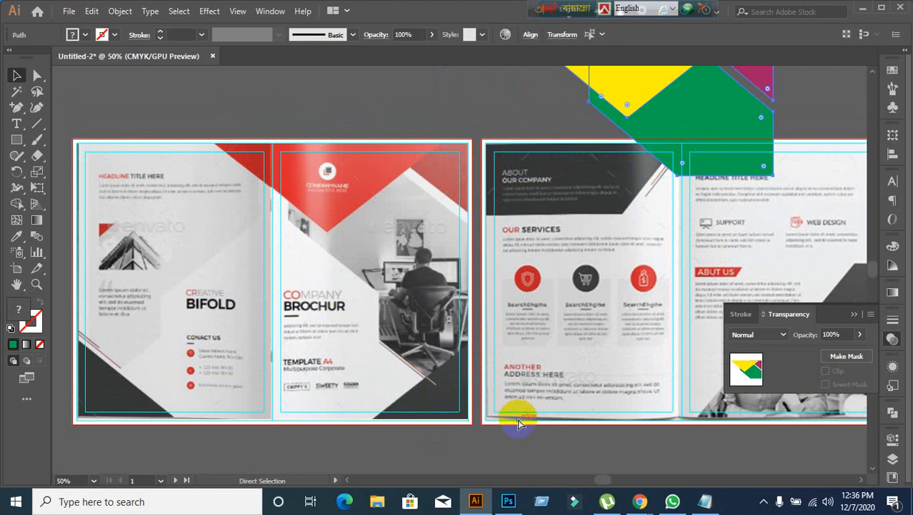
key(ctrl+z)
click(435, 381)
- Duplicate the yellow triangle onto the lower office photo, overlapping the gap between the cover and inner spread
scroll(398, 413, up, 1)
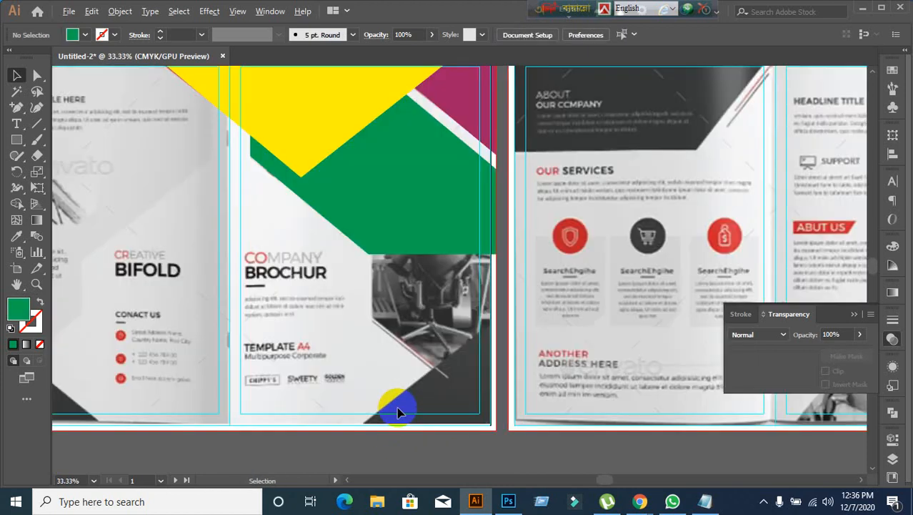
click(329, 138)
drag(329, 137, 488, 300)
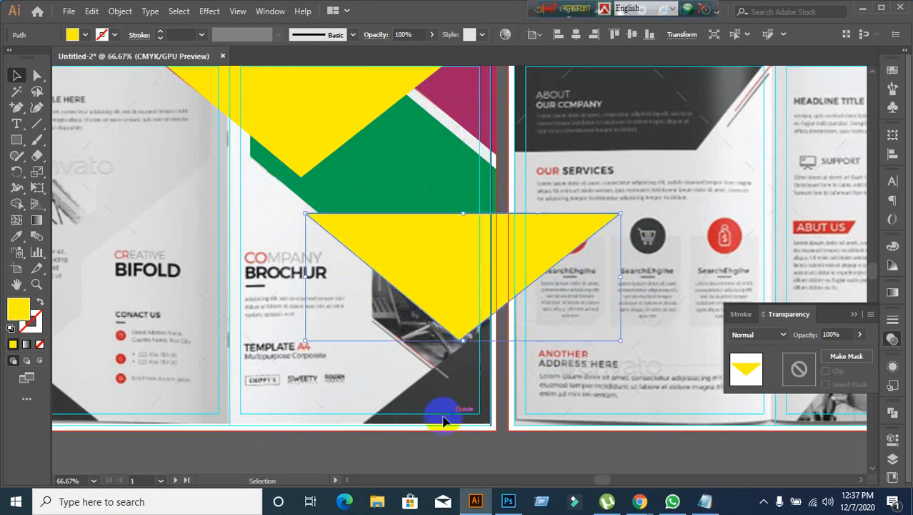
scroll(440, 418, left, 10)
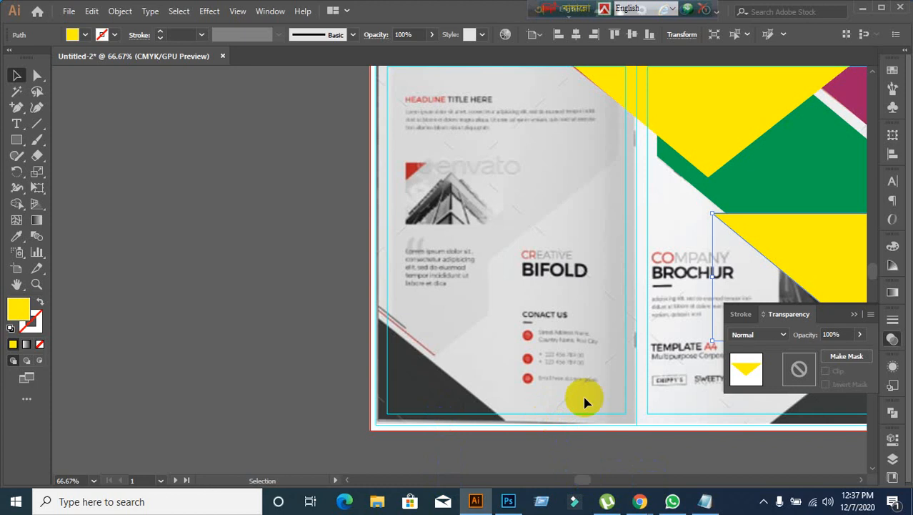
scroll(588, 401, right, 10)
click(536, 434)
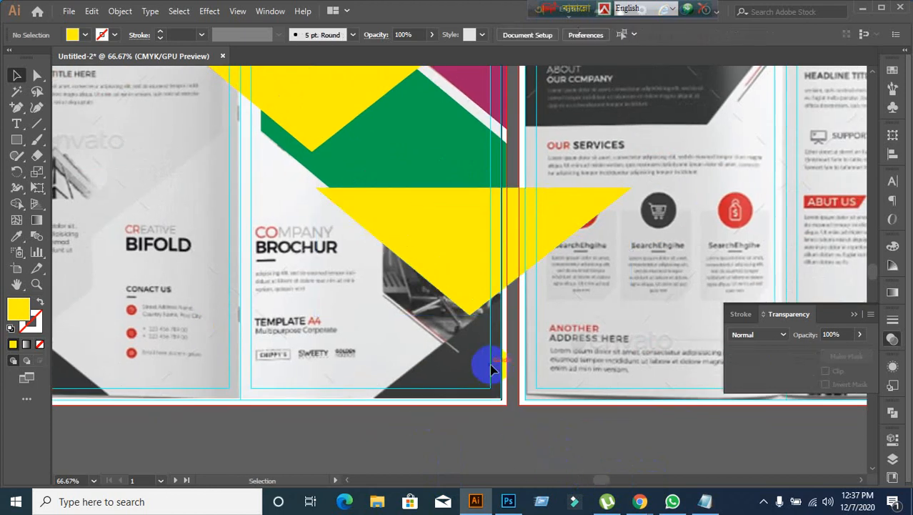
- Move the duplicated yellow triangle down so its tip reaches the diagonal lines beside the dark corner
scroll(485, 363, up, 1)
alt+scroll(491, 414, up, 2)
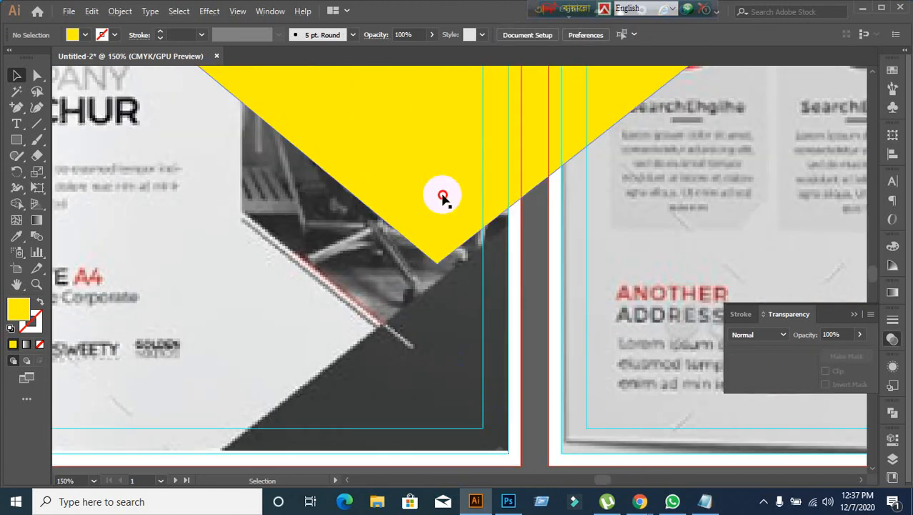
drag(435, 219, 408, 282)
alt+scroll(526, 359, down, 2)
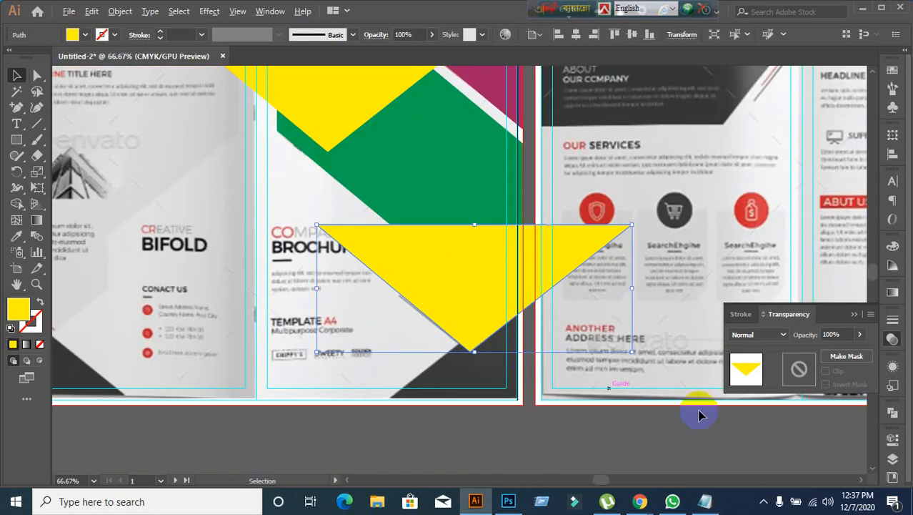
- Lower the opacity of the duplicated yellow triangle to 71% so the photo underneath shows through
click(842, 333)
scroll(843, 334, down, 17)
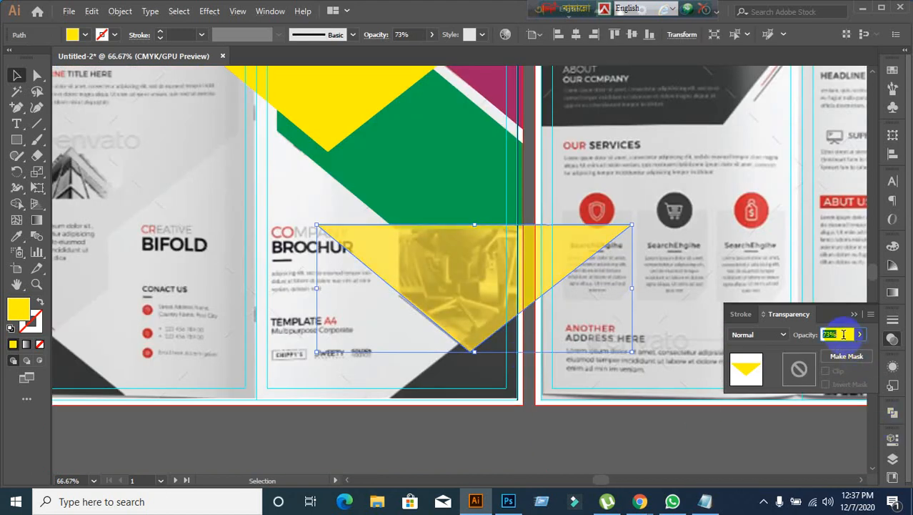
scroll(543, 469, left, 5)
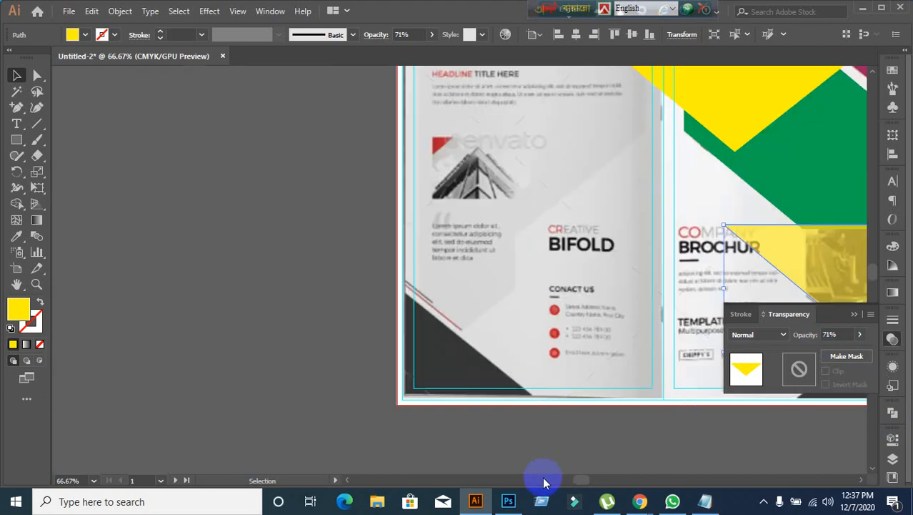
scroll(671, 435, right, 5)
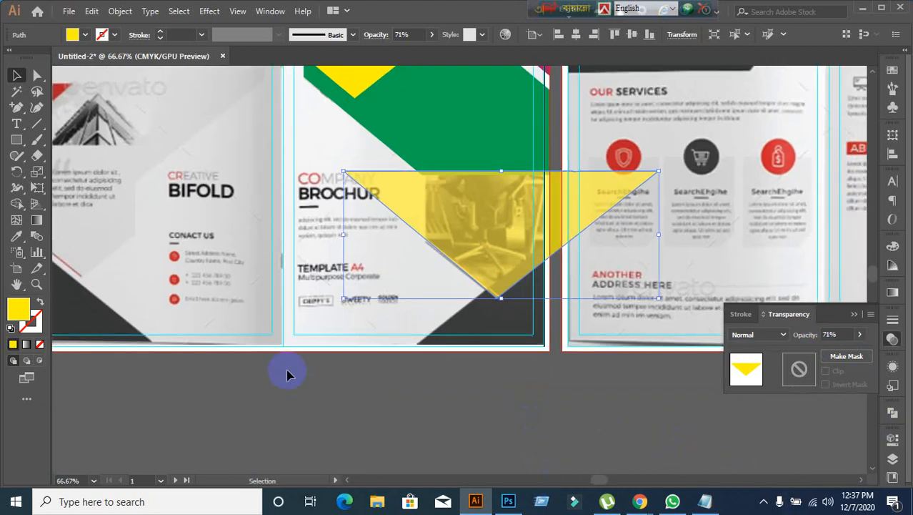
- Nudge the translucent triangle down and slightly left so its left edge follows the photo's lower diagonal edge
alt+scroll(520, 291, up, 3)
scroll(534, 323, down, 2)
drag(516, 346, 434, 341)
click(464, 394)
click(381, 266)
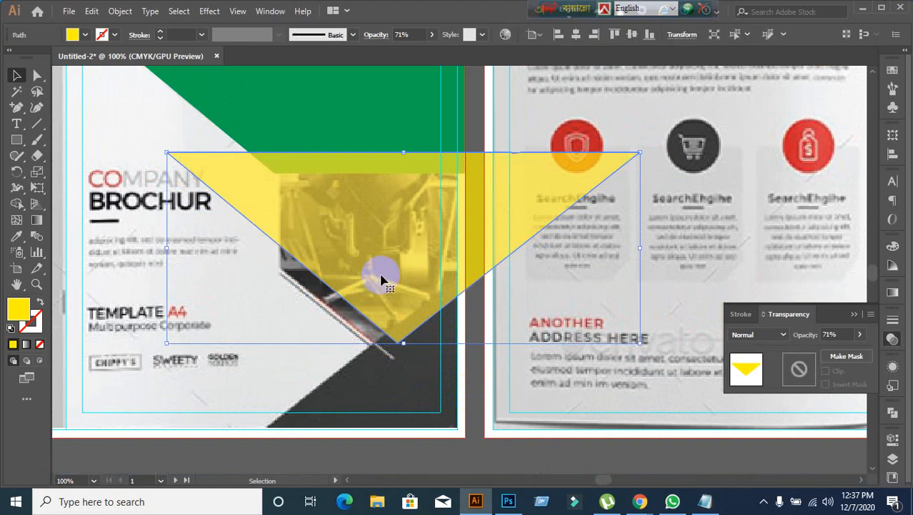
drag(380, 280, 375, 293)
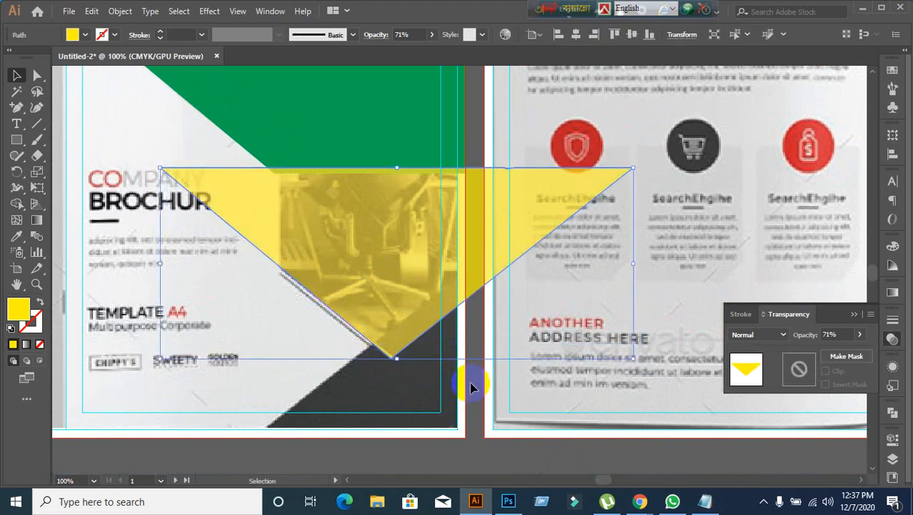
click(488, 418)
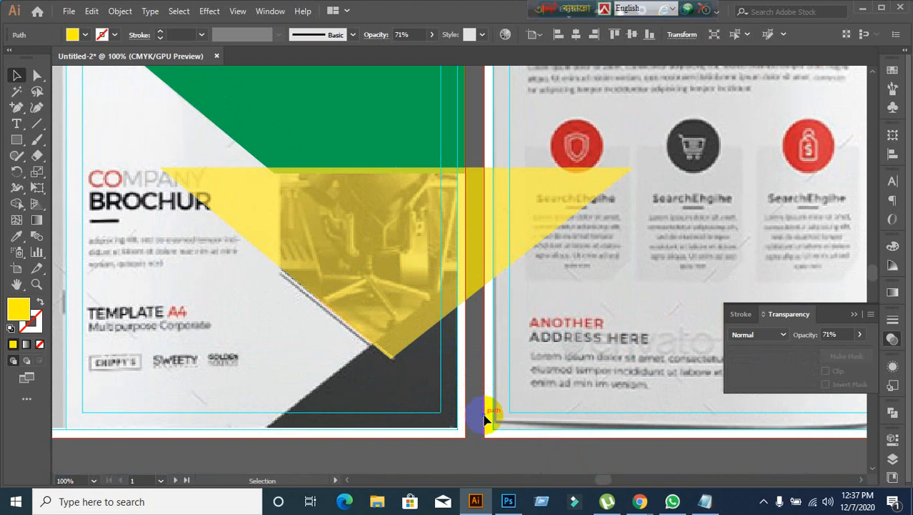
click(433, 268)
click(483, 132)
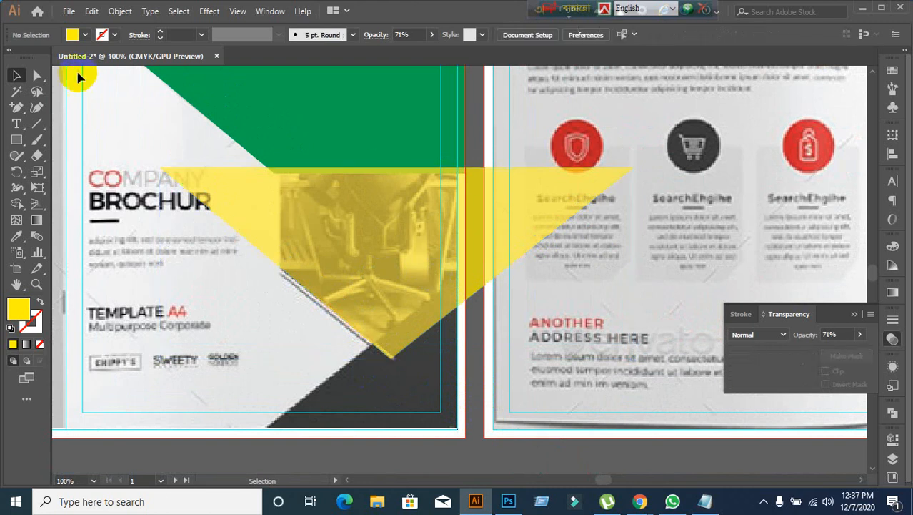
- Try to shift only the translucent triangle's lower-right edge inward with the Direct Selection tool
click(38, 75)
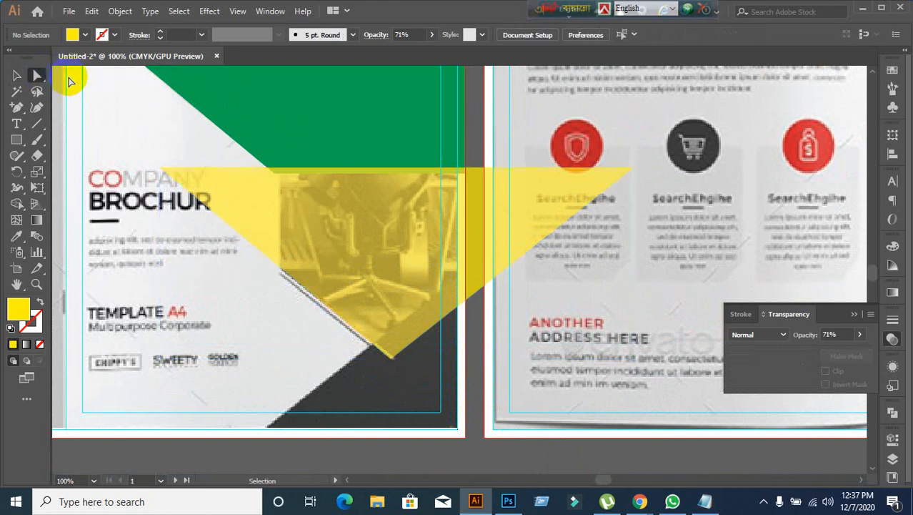
click(488, 287)
drag(488, 286, 471, 274)
drag(469, 273, 506, 168)
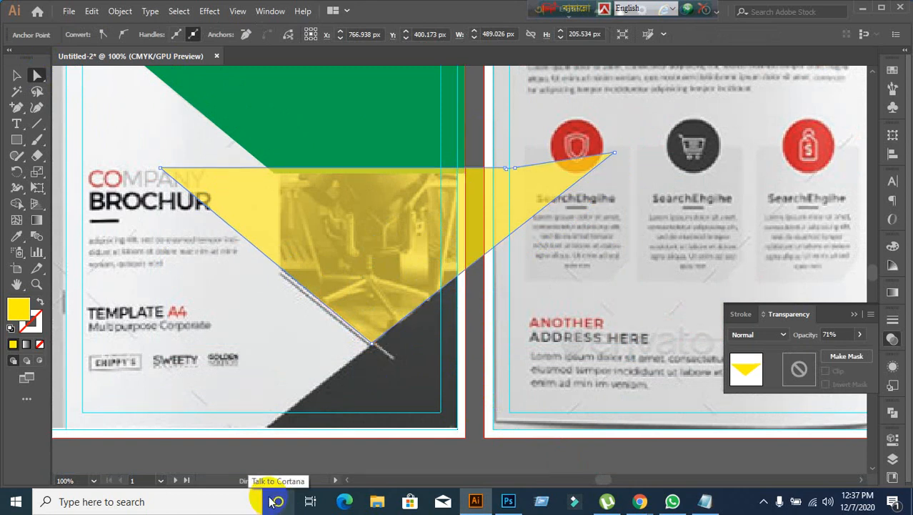
- Reselect the translucent triangle's lower-right edge and move it inward to meet the boundary between the photo and the dark corner
click(479, 382)
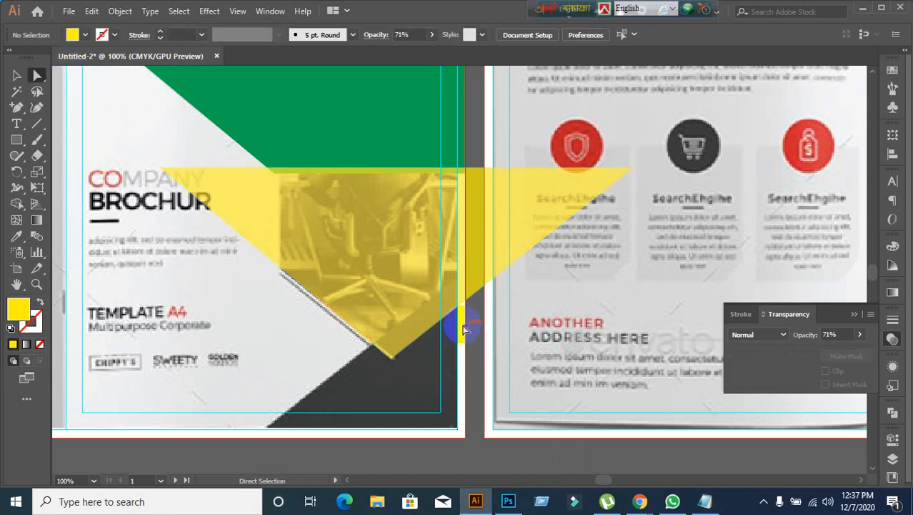
click(477, 293)
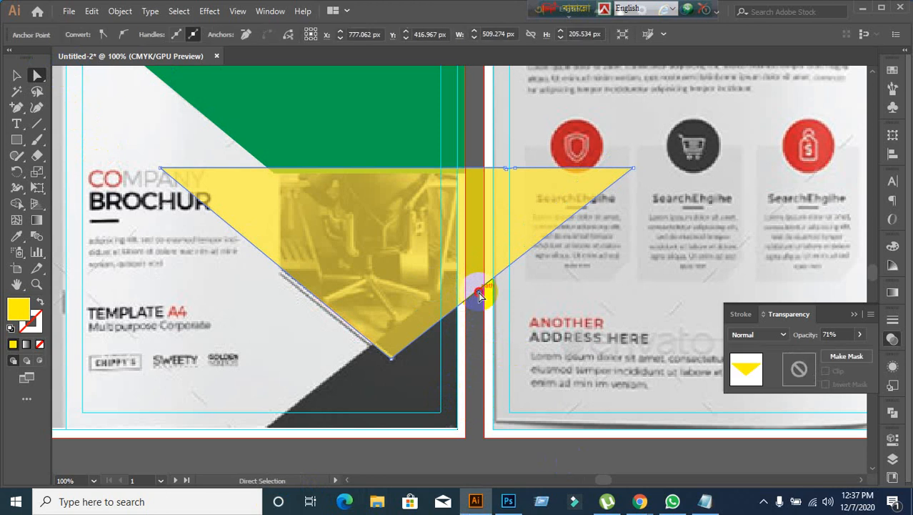
drag(478, 291, 467, 278)
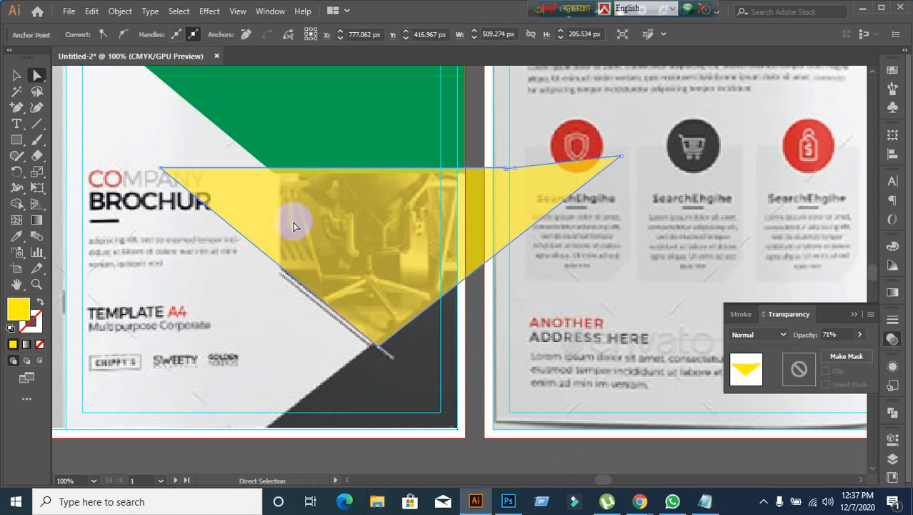
- Undo the last edge move, try again to shift the translucent triangle's lower-right edge inward, and undo that too
key(ctrl+z)
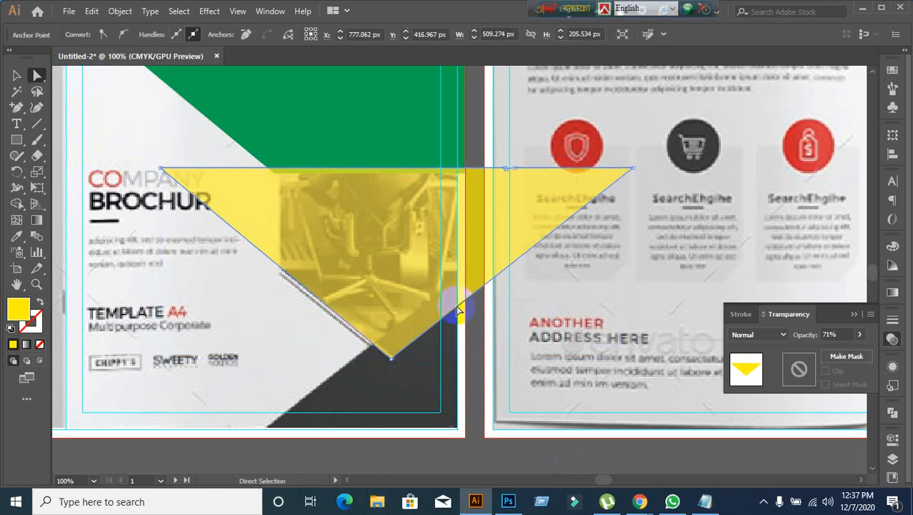
drag(478, 293, 460, 280)
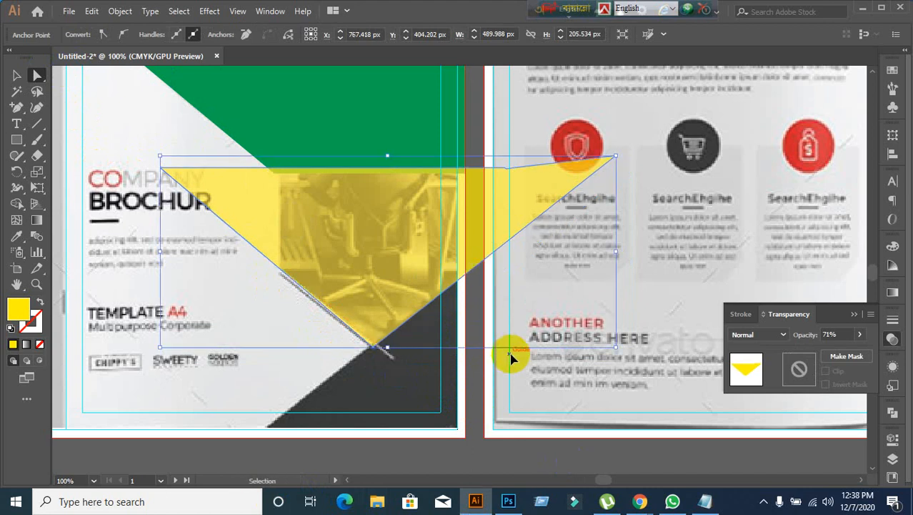
key(ctrl+z)
- Toggle the Snap to Point option and deselect the translucent triangle
click(238, 13)
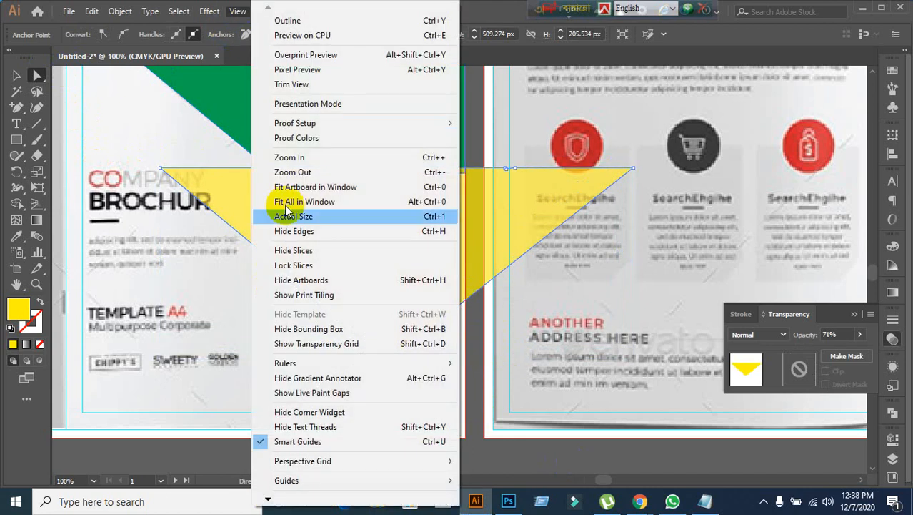
mouse_move(267, 499)
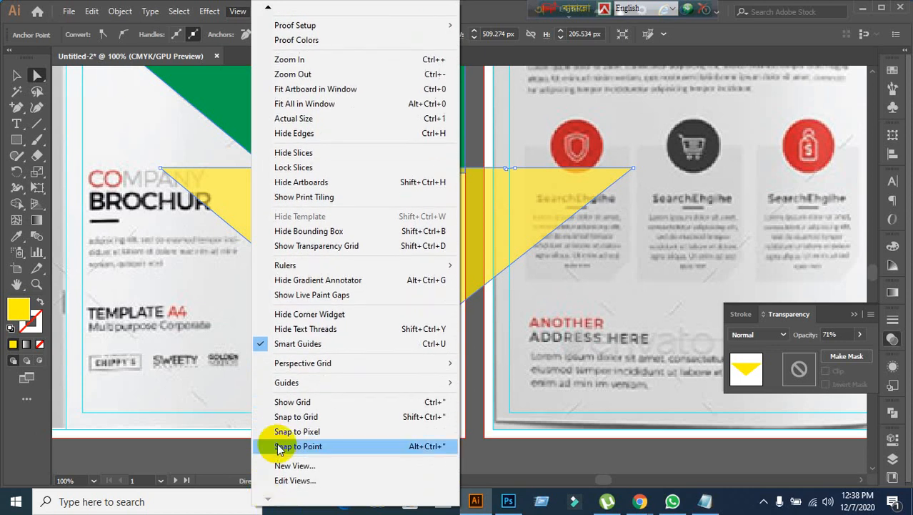
click(363, 446)
click(472, 334)
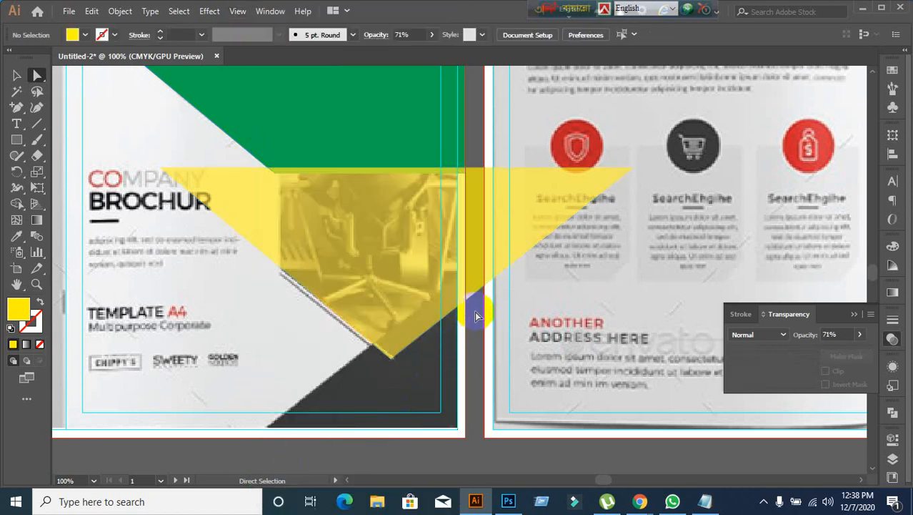
- Move the translucent triangle's lower-right edge inward by about 20.6 px and up about 17.7 px to the photo's boundary with the dark corner
click(476, 299)
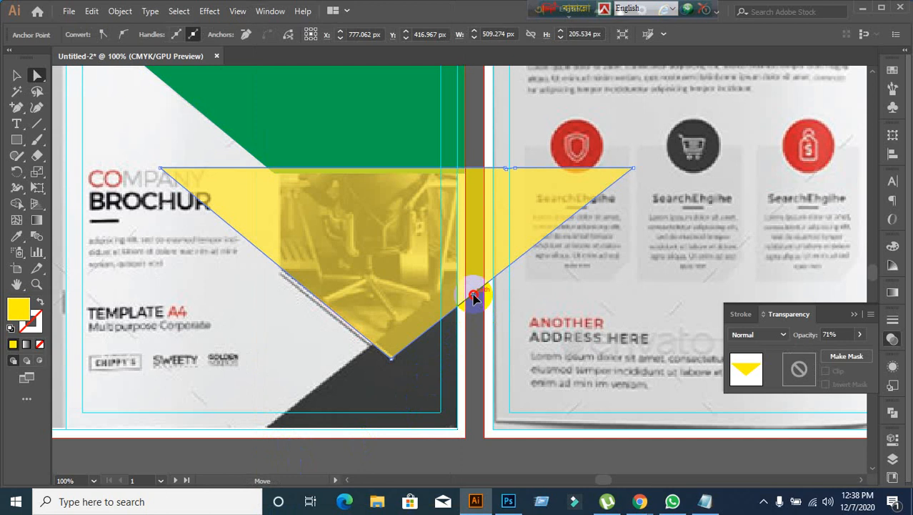
drag(474, 298, 454, 283)
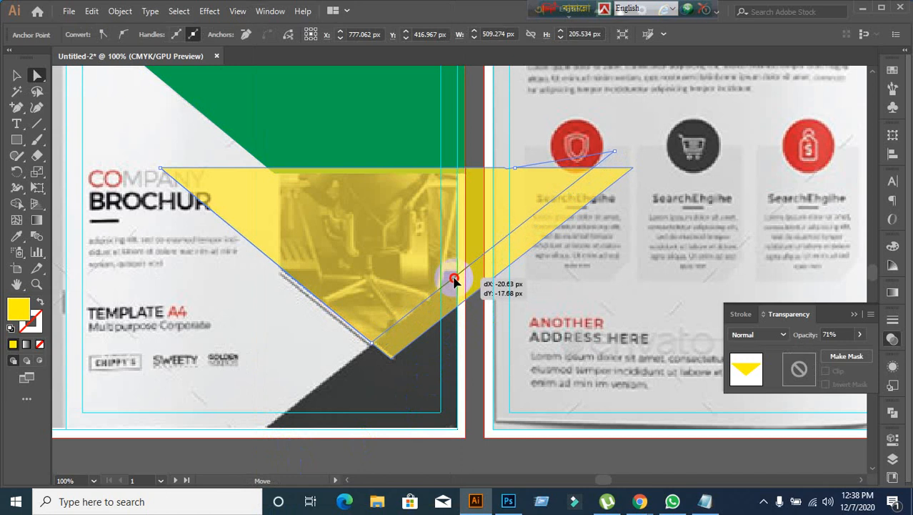
drag(455, 283, 455, 282)
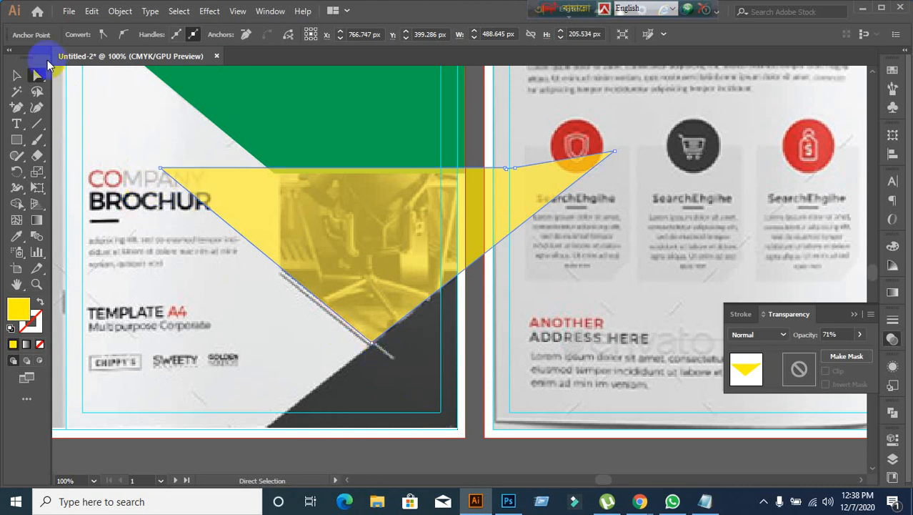
click(16, 75)
scroll(400, 370, down, 3)
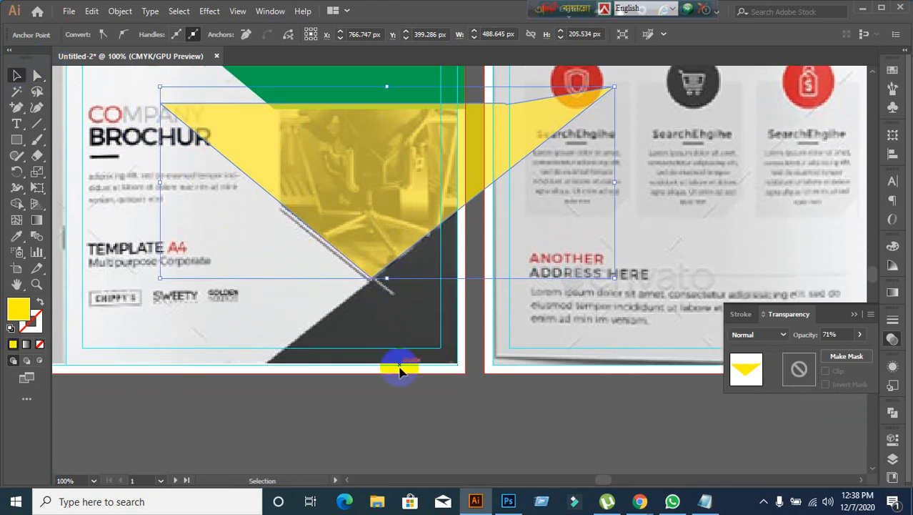
click(443, 428)
- Try moving the translucent triangle down below the cover page and undo the move
scroll(434, 397, down, 1)
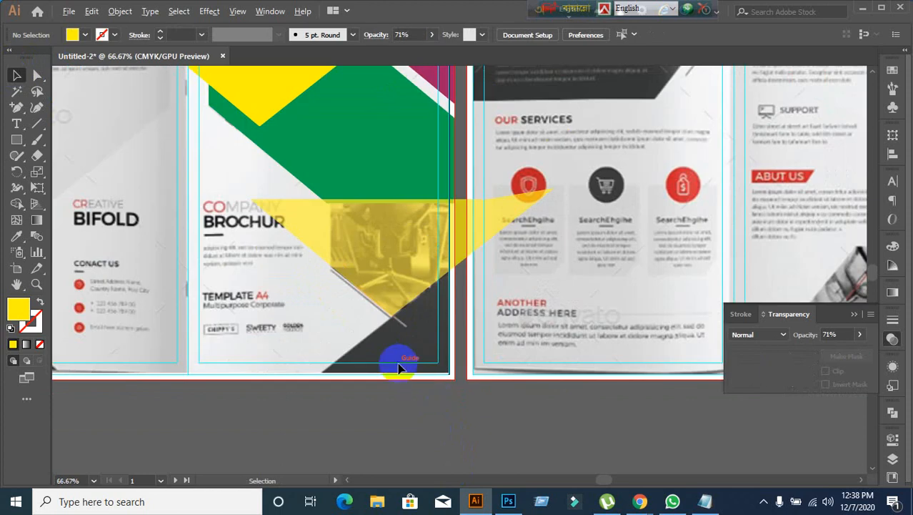
scroll(400, 366, up, 2)
scroll(399, 367, down, 1)
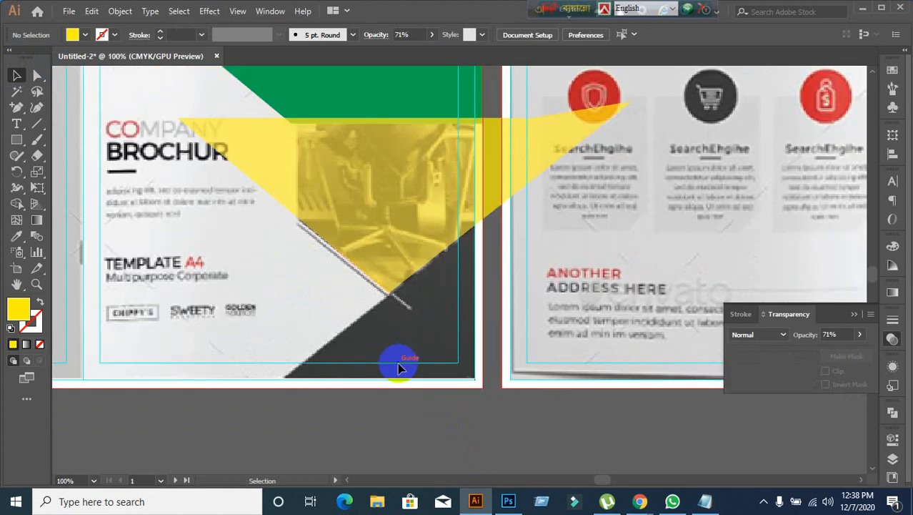
drag(393, 202, 418, 429)
key(ctrl+z)
click(432, 436)
scroll(436, 420, down, 2)
scroll(429, 411, up, 1)
drag(418, 401, 361, 388)
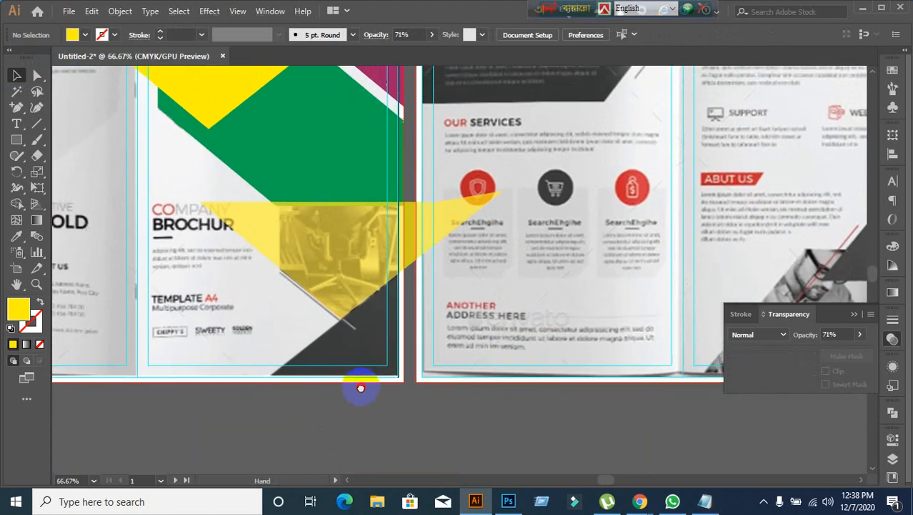
click(379, 263)
click(362, 435)
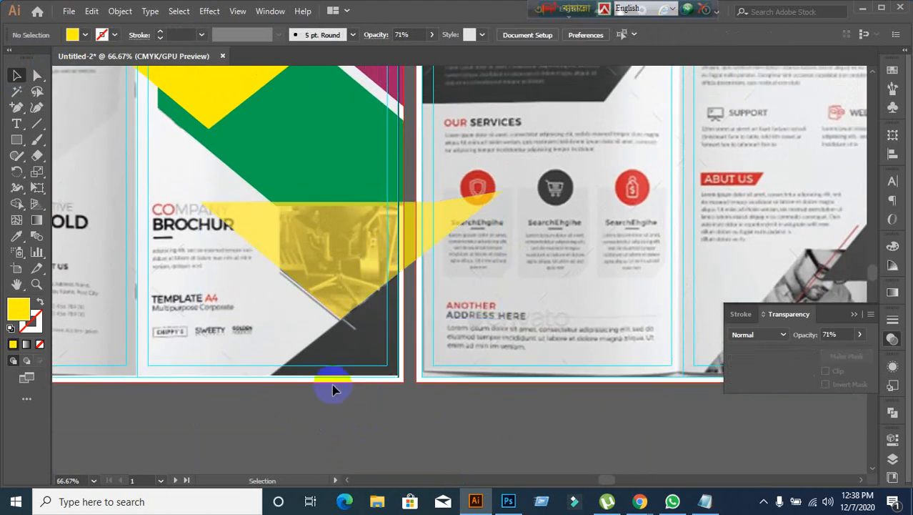
- Draw a vertical line along the cover's outer bleed edge, from the green shape through the translucent triangle to below the page
click(38, 123)
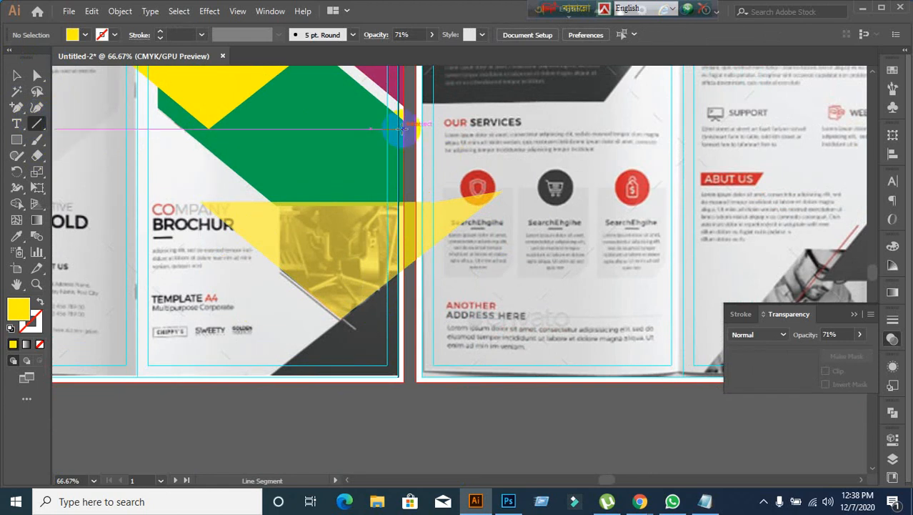
drag(404, 120, 404, 413)
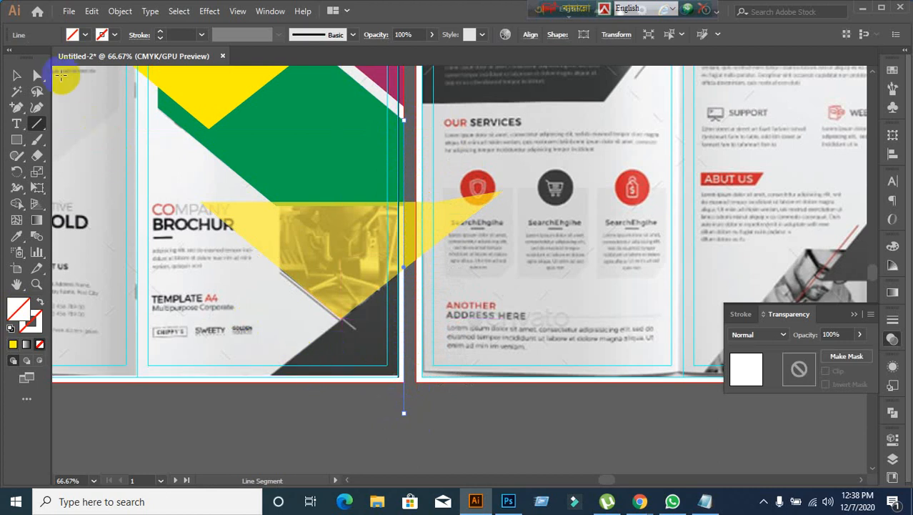
click(16, 75)
click(363, 451)
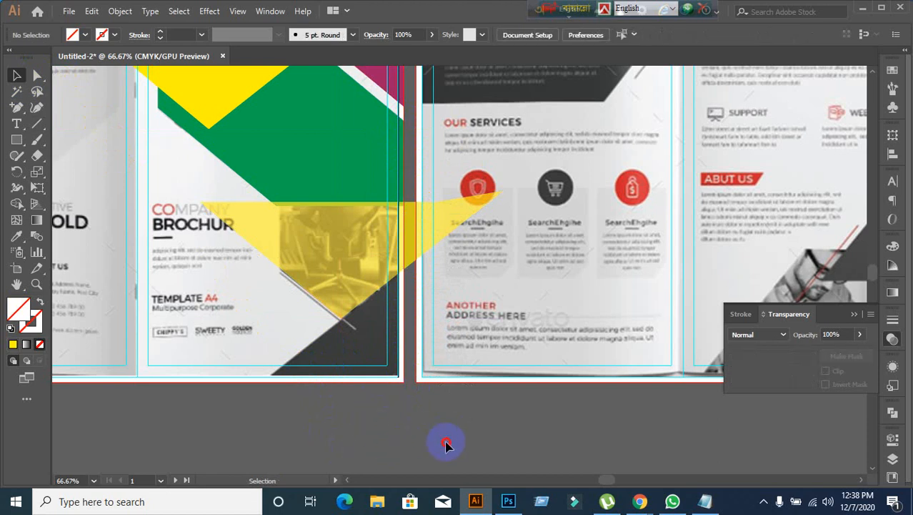
- Select and delete the vertical line at the cover's outer bleed edge
drag(446, 442, 446, 442)
key(Delete)
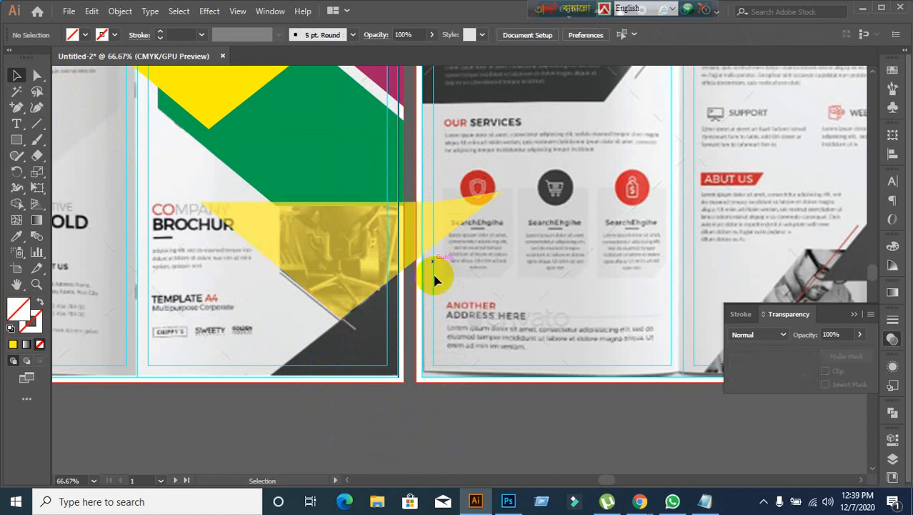
scroll(432, 286, up, 1)
scroll(235, 326, up, 2)
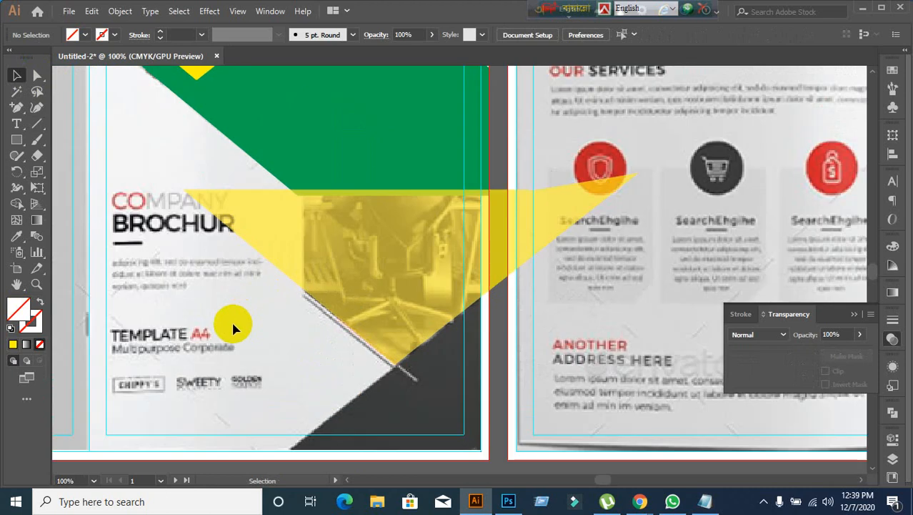
- Draw a vertical line across the yellow shape along the inner edge of the chair photo
click(344, 248)
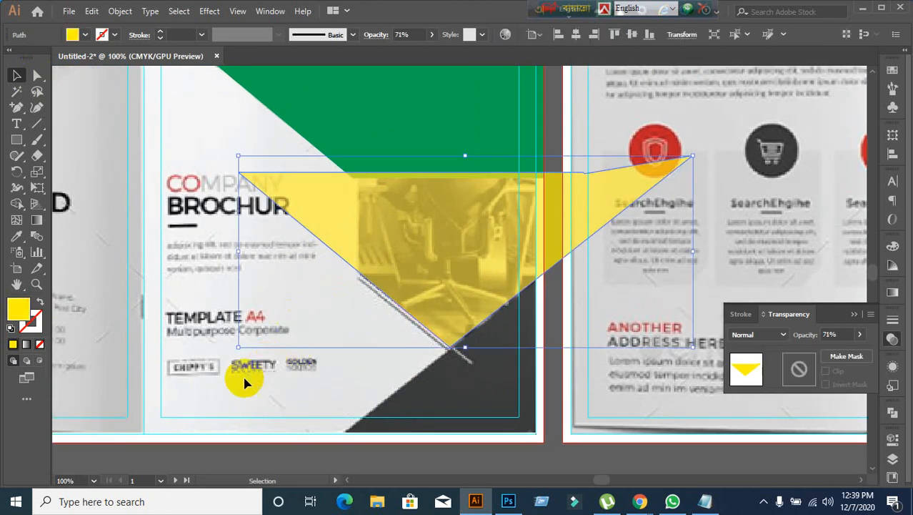
click(141, 252)
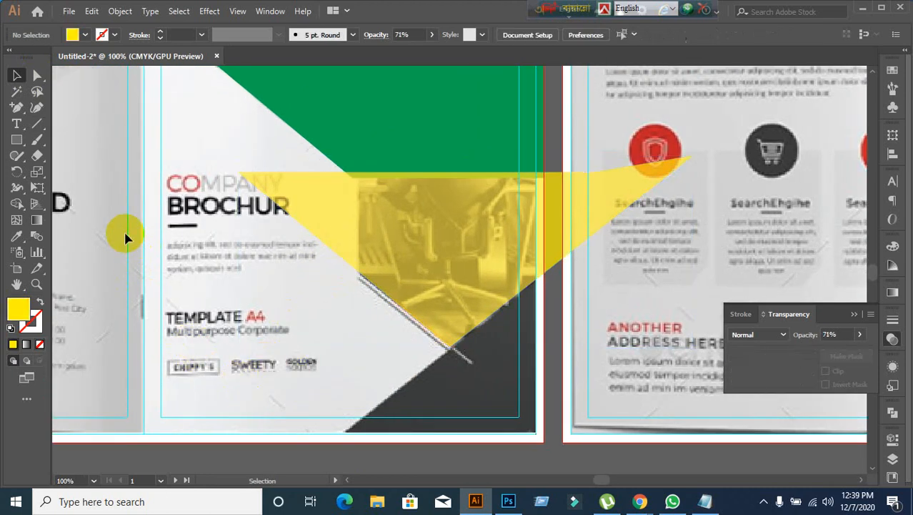
click(36, 126)
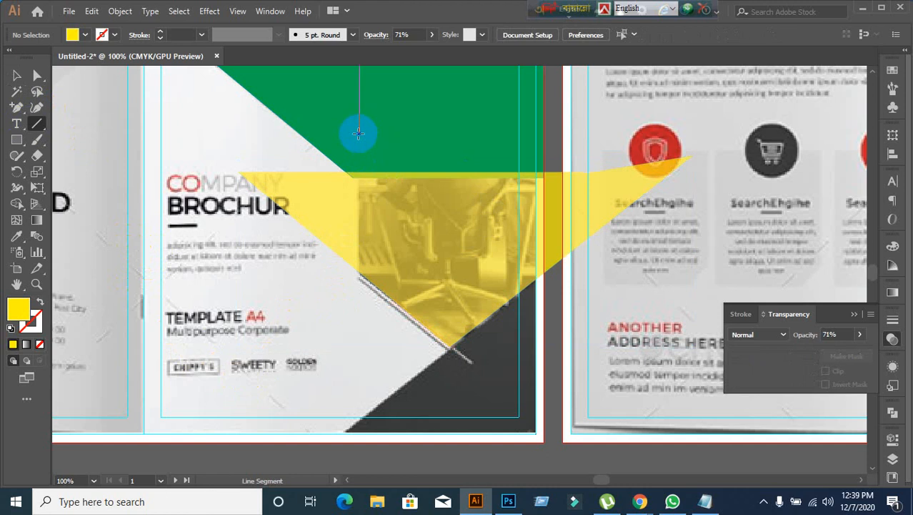
drag(358, 133, 360, 361)
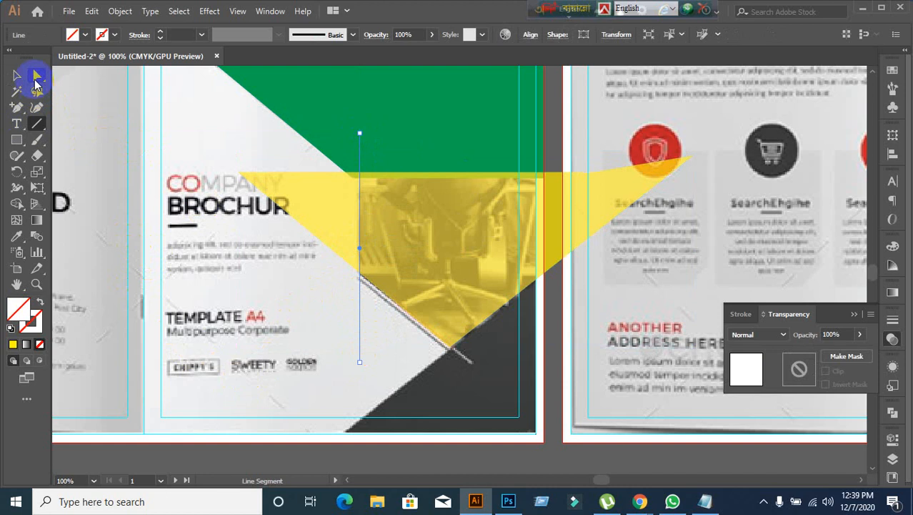
- Split the yellow shape along the vertical line with Pathfinder Divide
click(20, 78)
shift+click(435, 268)
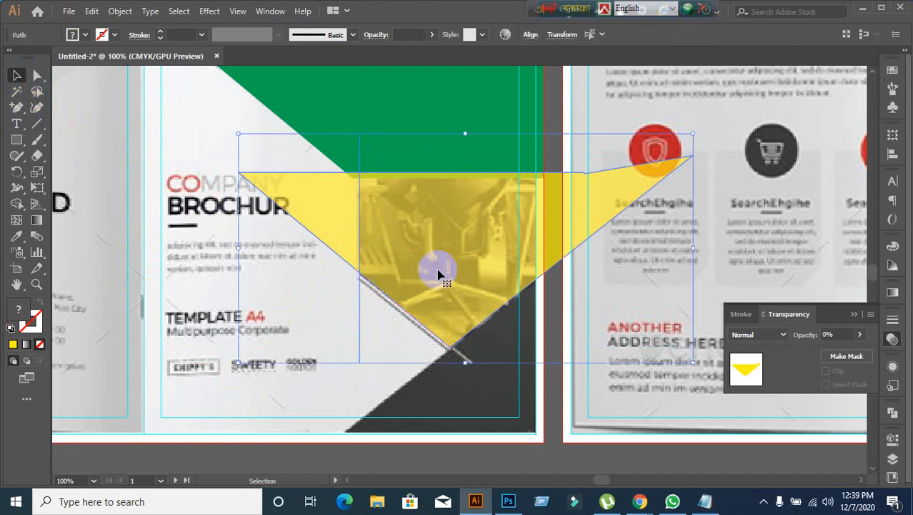
right_click(438, 274)
click(420, 263)
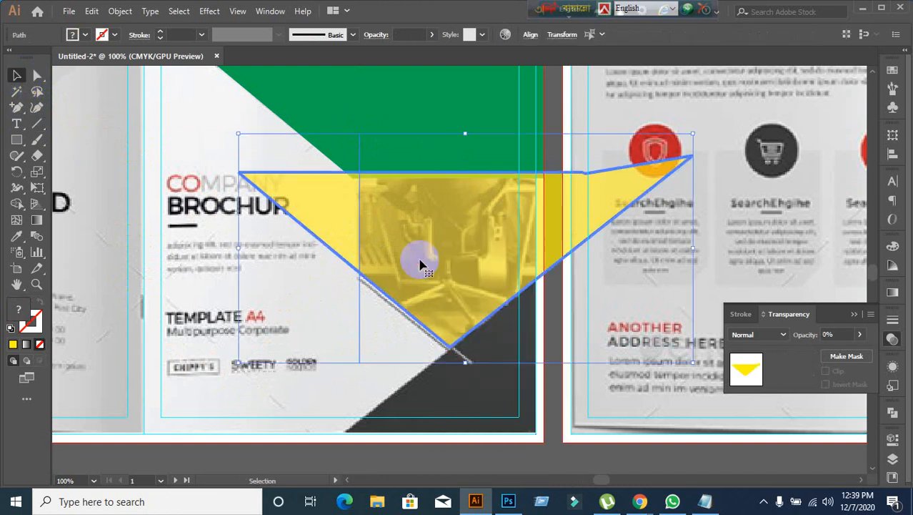
click(488, 480)
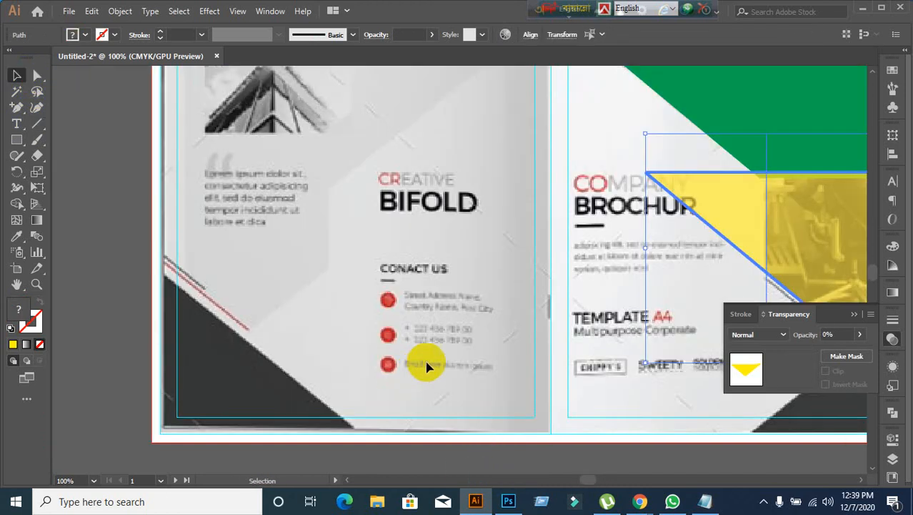
drag(499, 350, 218, 290)
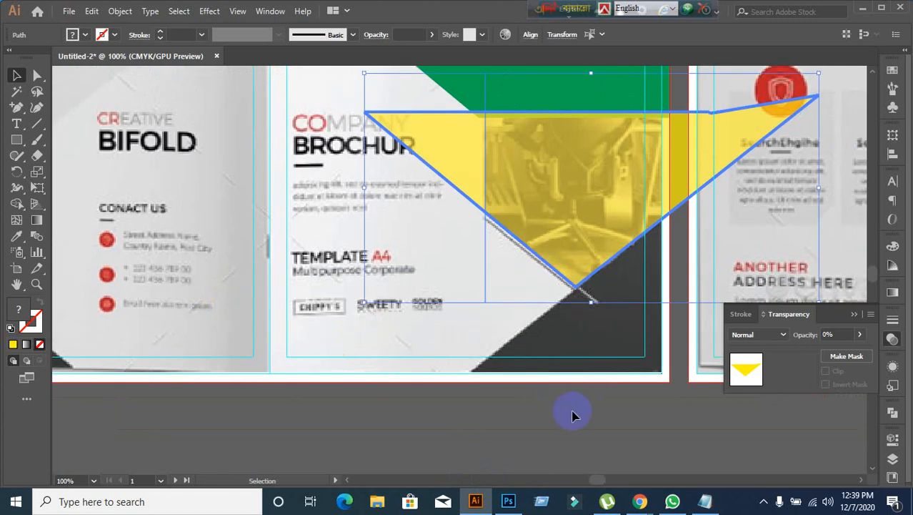
click(572, 434)
click(485, 252)
shift+click(585, 223)
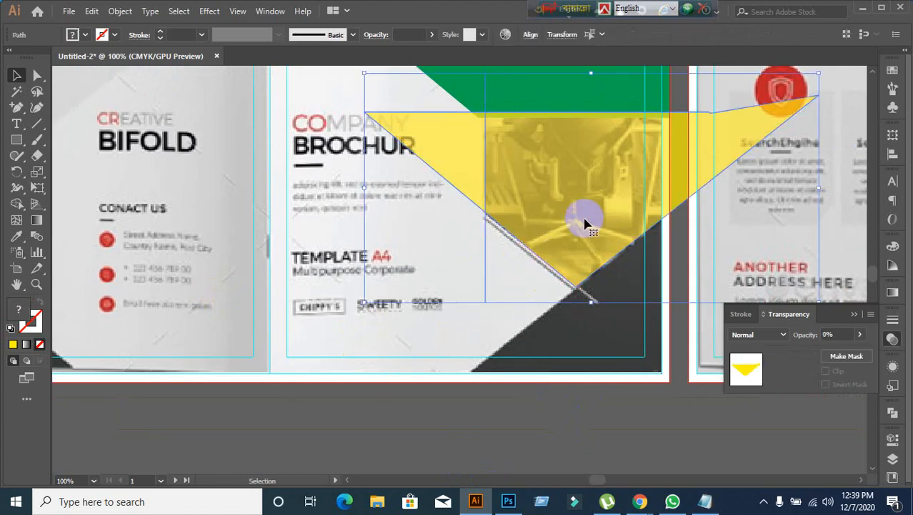
click(894, 415)
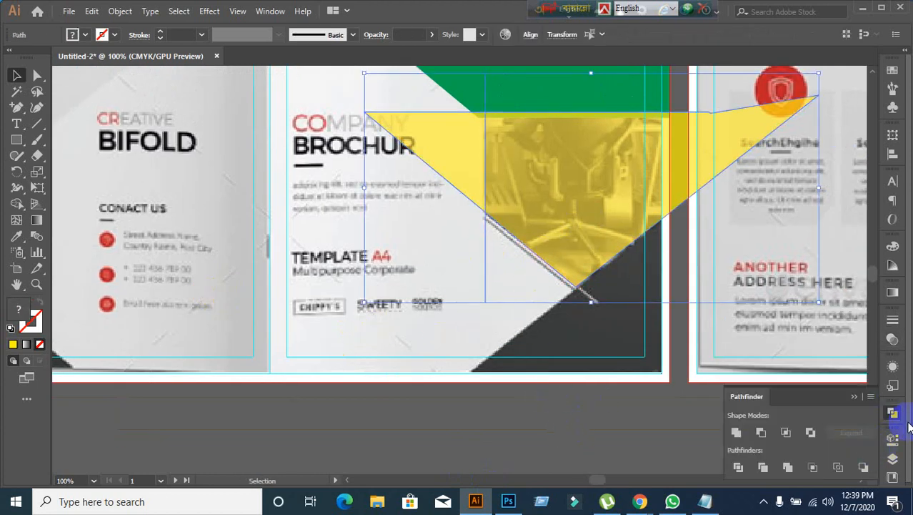
click(739, 467)
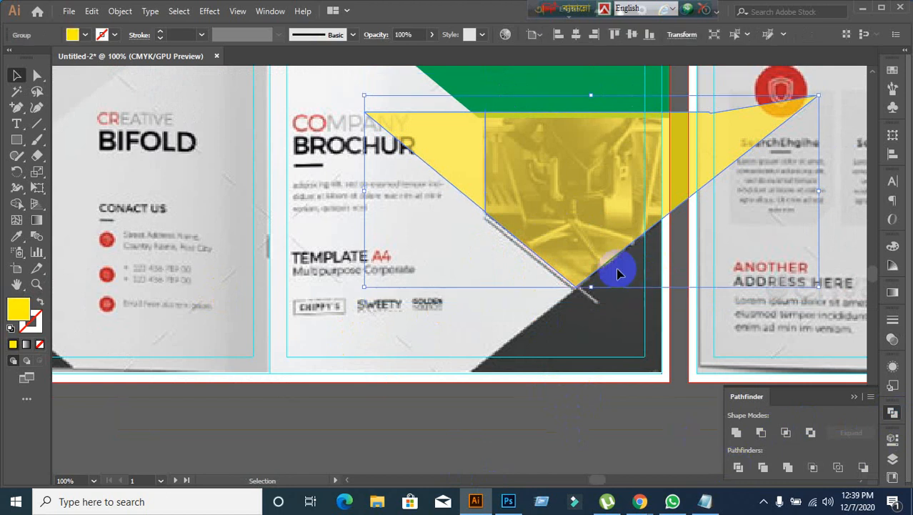
- Ungroup the divided yellow shape and delete the piece overlapping the COMPANY BROCHUR heading
right_click(559, 236)
click(572, 342)
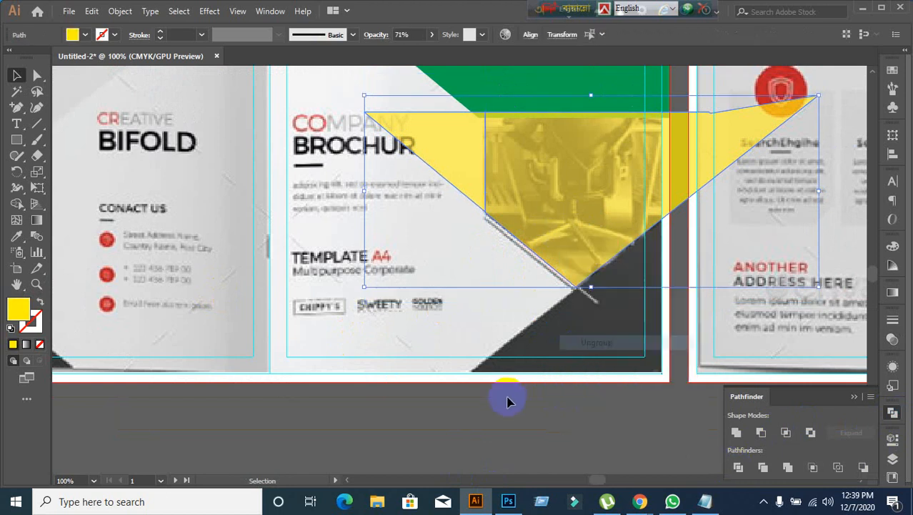
click(500, 438)
click(461, 211)
key(Delete)
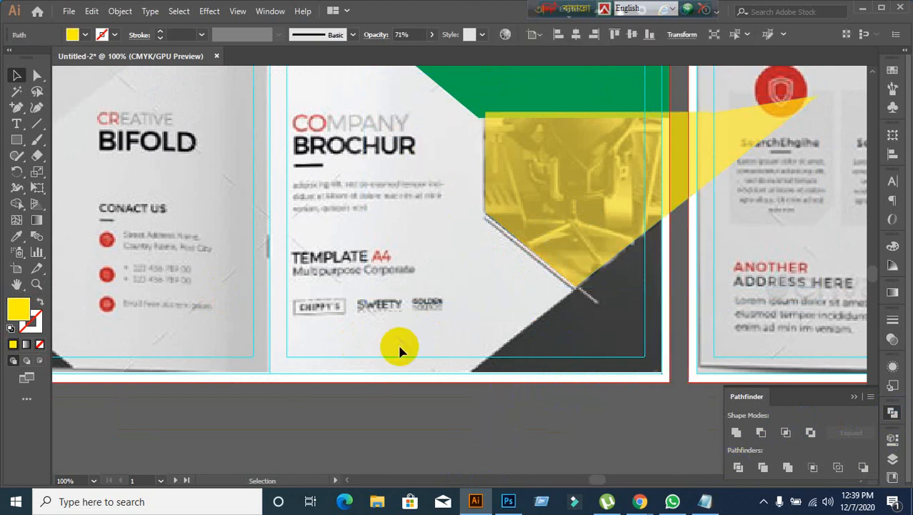
- Draw a vertical line across the yellow shape along the front cover's outer bleed edge
scroll(464, 289, down, 1)
scroll(535, 329, up, 1)
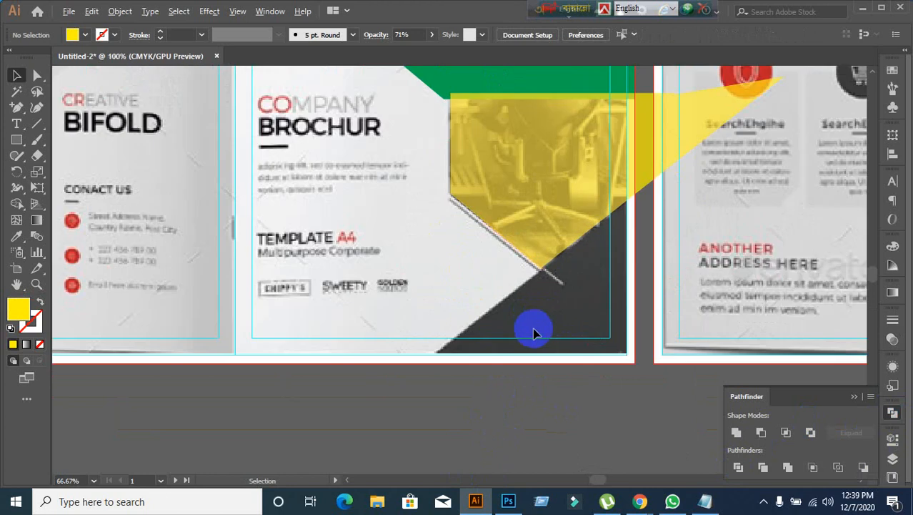
drag(533, 328, 381, 410)
click(438, 292)
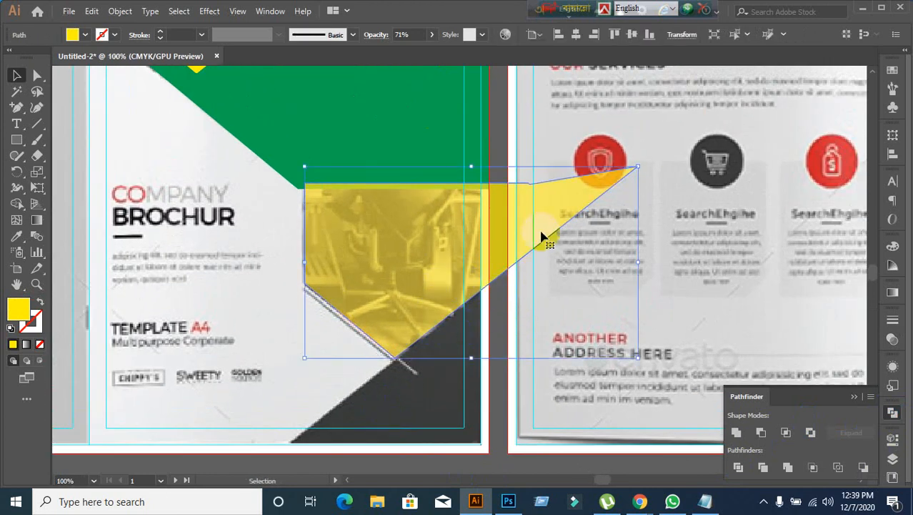
click(498, 342)
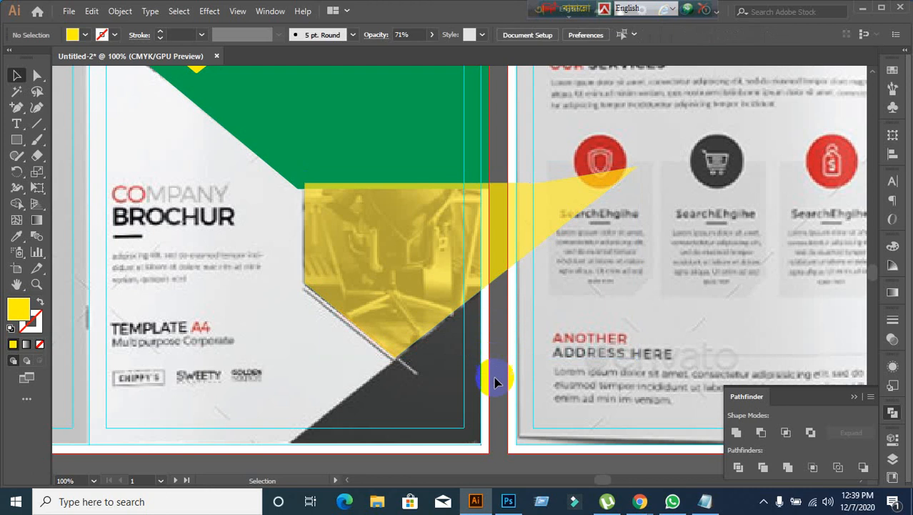
click(465, 302)
click(498, 395)
drag(509, 291, 441, 285)
click(359, 268)
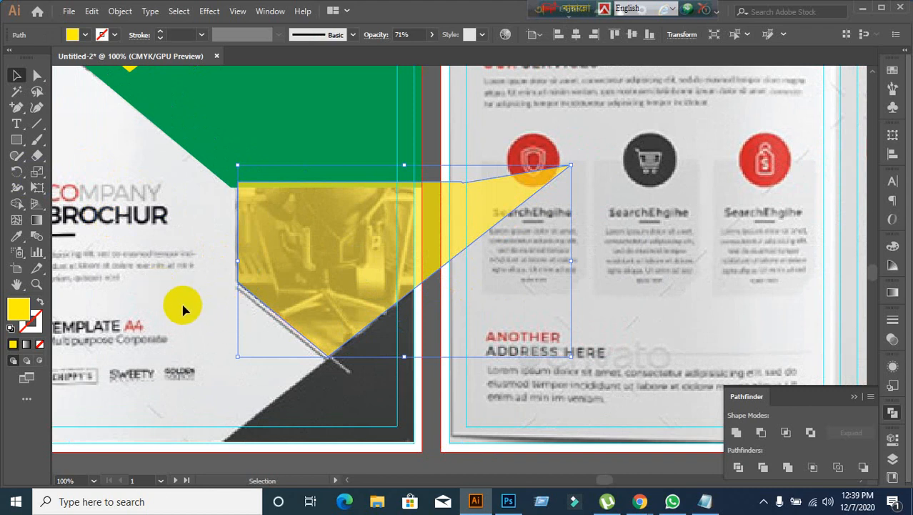
click(168, 253)
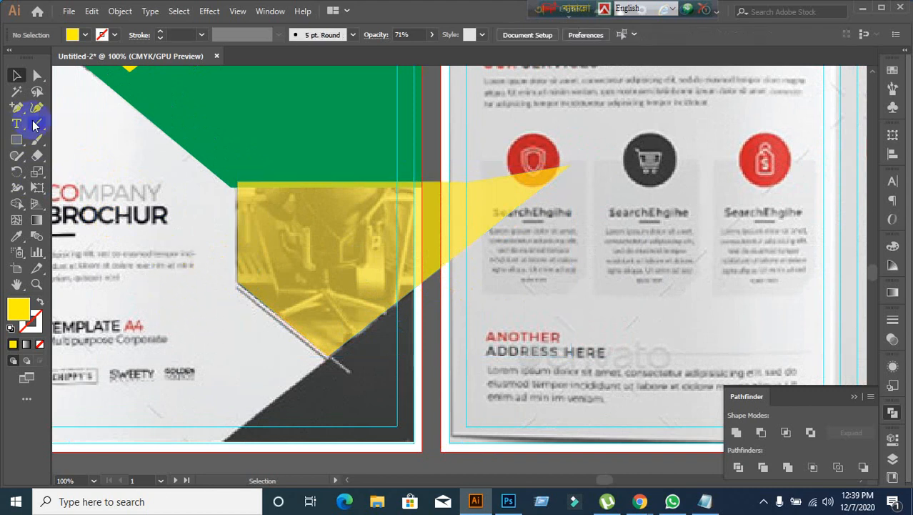
click(35, 124)
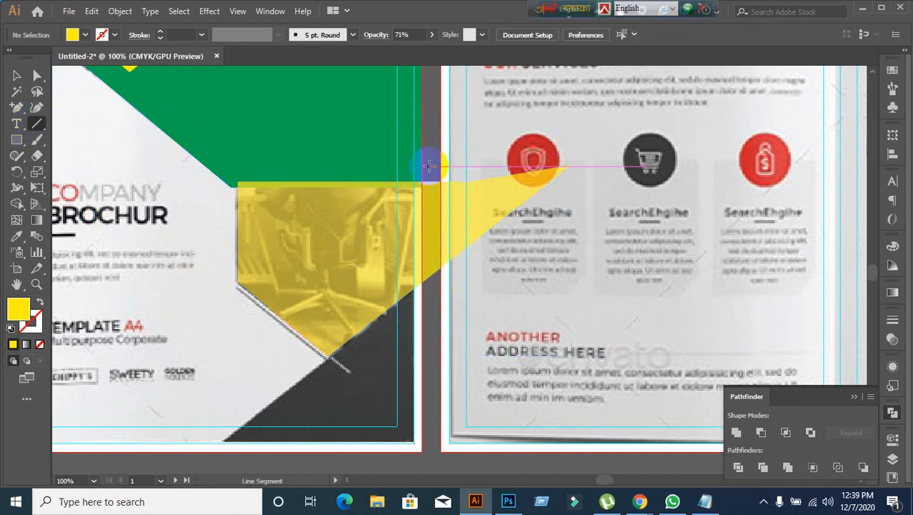
drag(423, 113, 422, 390)
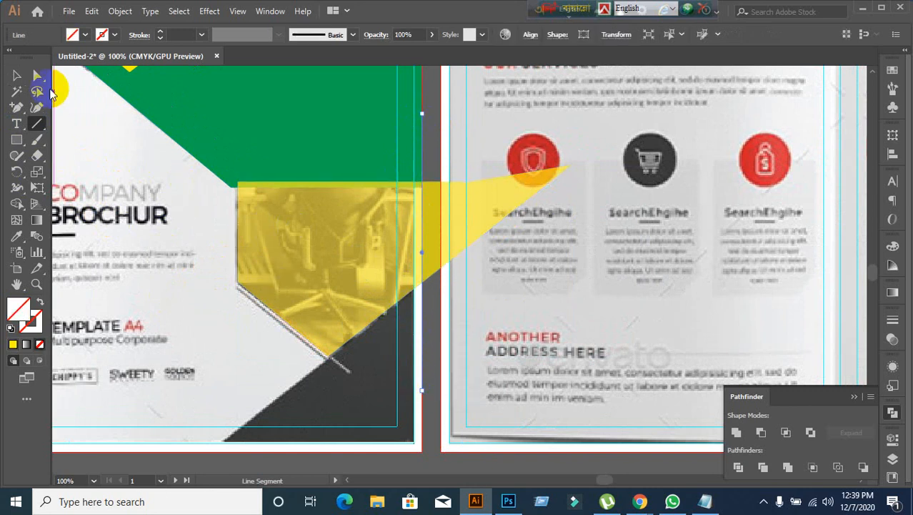
- Split the yellow shape along the bleed-edge line with Pathfinder Divide
click(19, 76)
shift+click(309, 267)
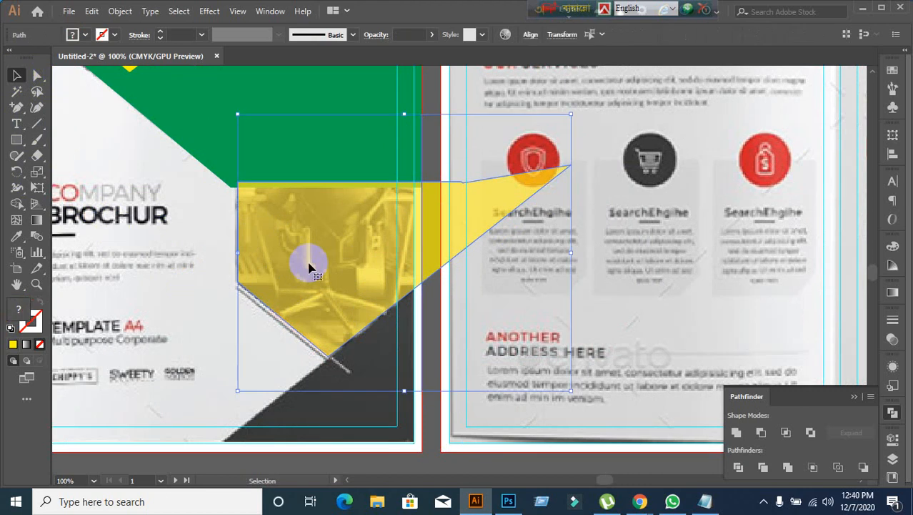
click(738, 466)
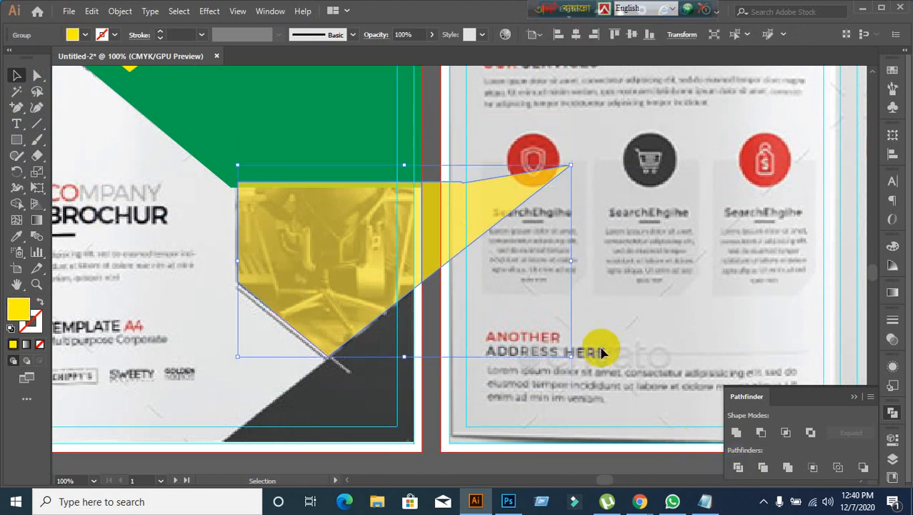
- Ungroup the divided pieces and delete the yellow piece extending beyond the bleed onto the neighbouring artboard
right_click(390, 274)
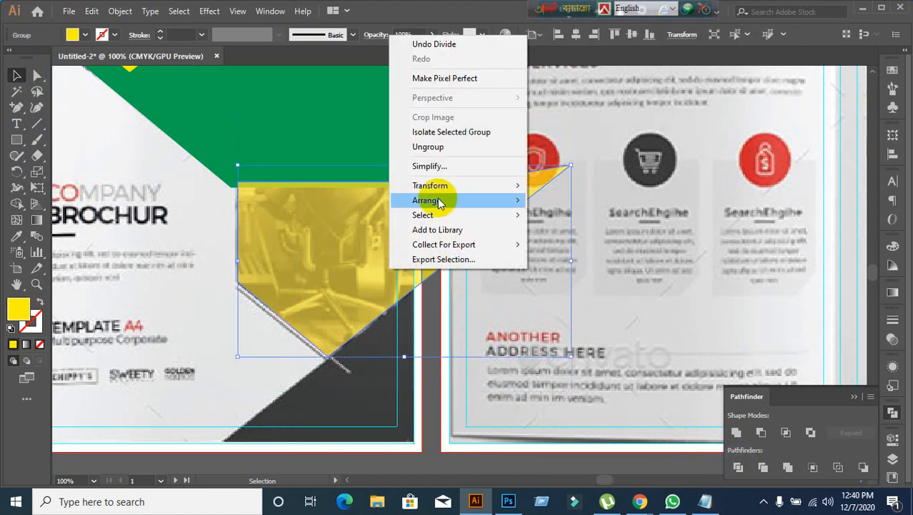
click(428, 147)
click(429, 422)
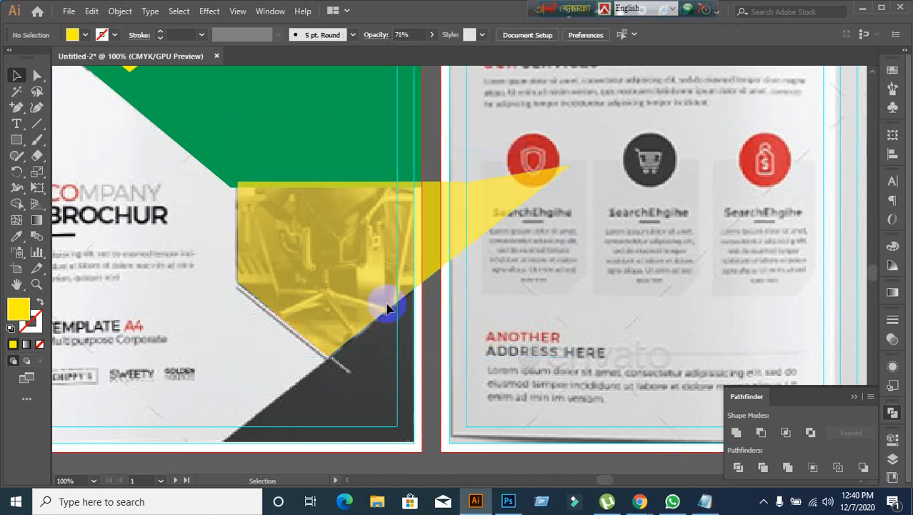
click(469, 239)
key(Delete)
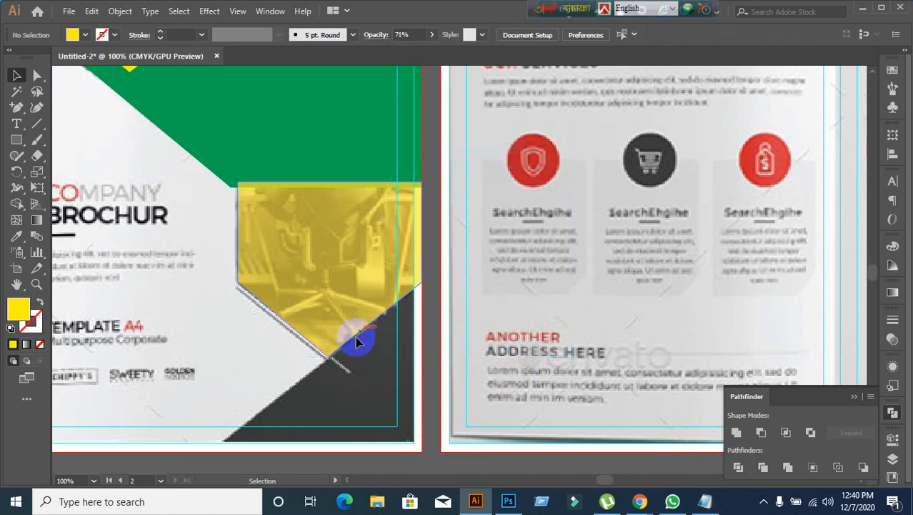
- Set the opacity of the trimmed yellow shape over the chair photo to 100%
scroll(348, 363, up, 7)
scroll(299, 286, down, 8)
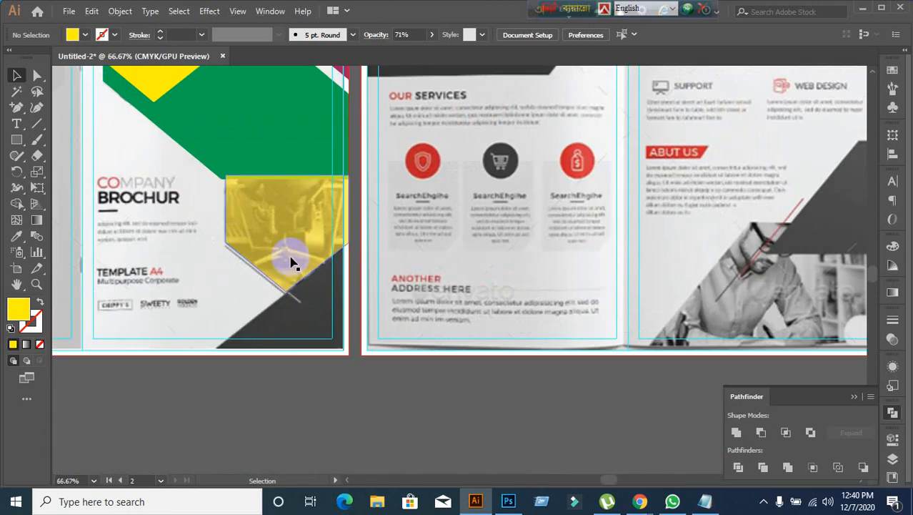
click(291, 262)
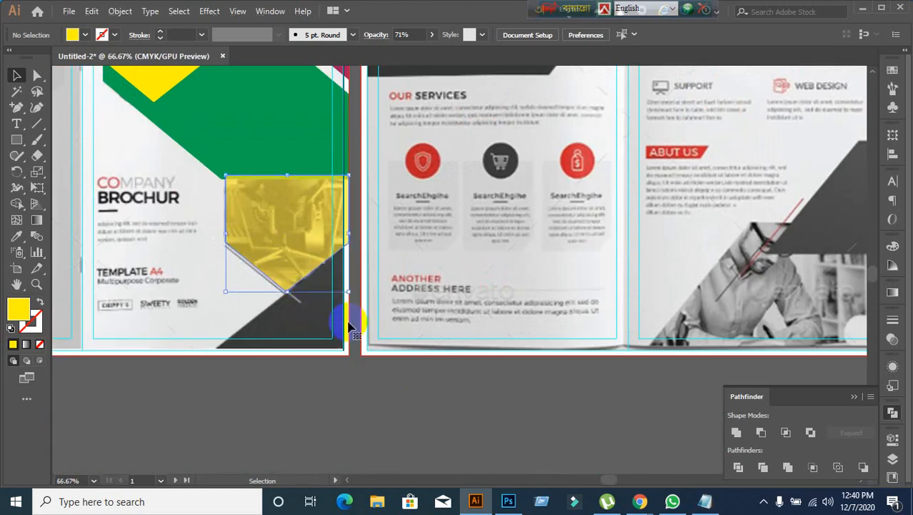
click(892, 339)
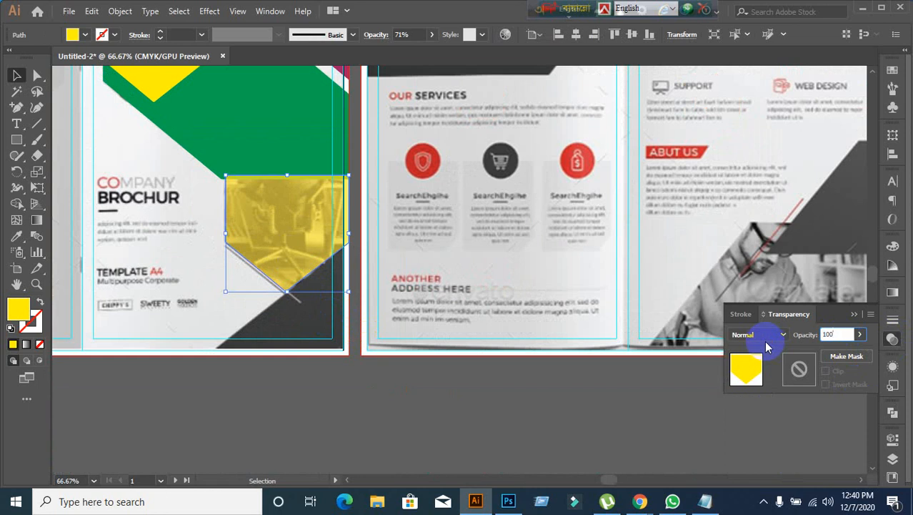
text(100)
key(Return)
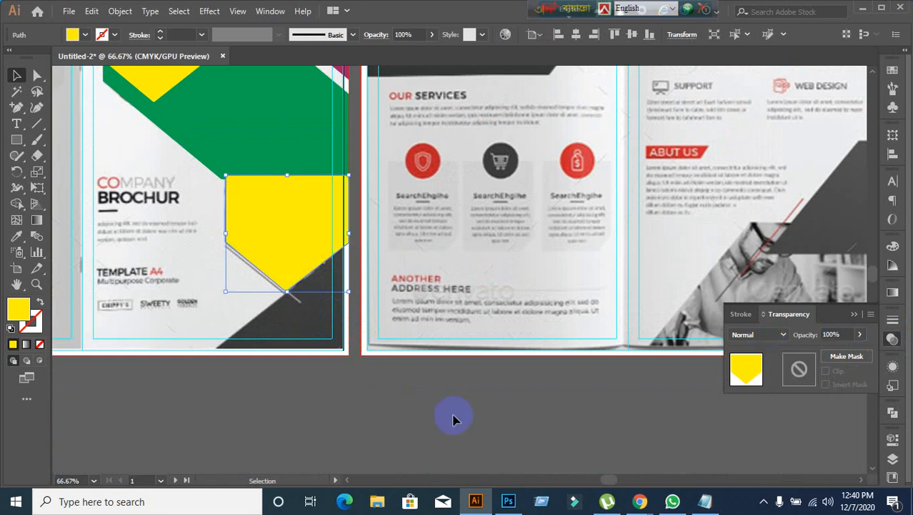
click(413, 418)
- Cut the trimmed yellow shape over the chair photo and paste it in front at the same position
scroll(333, 351, down, 1)
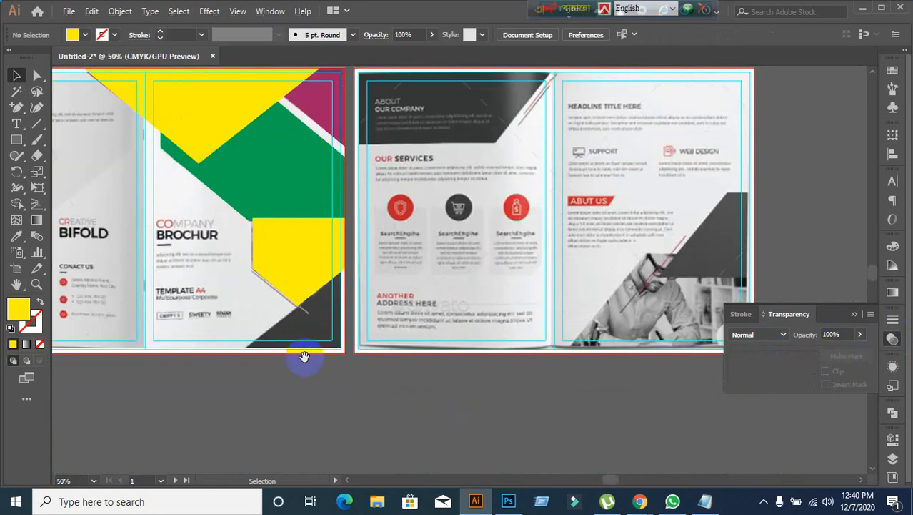
drag(303, 355, 351, 382)
scroll(357, 316, up, 4)
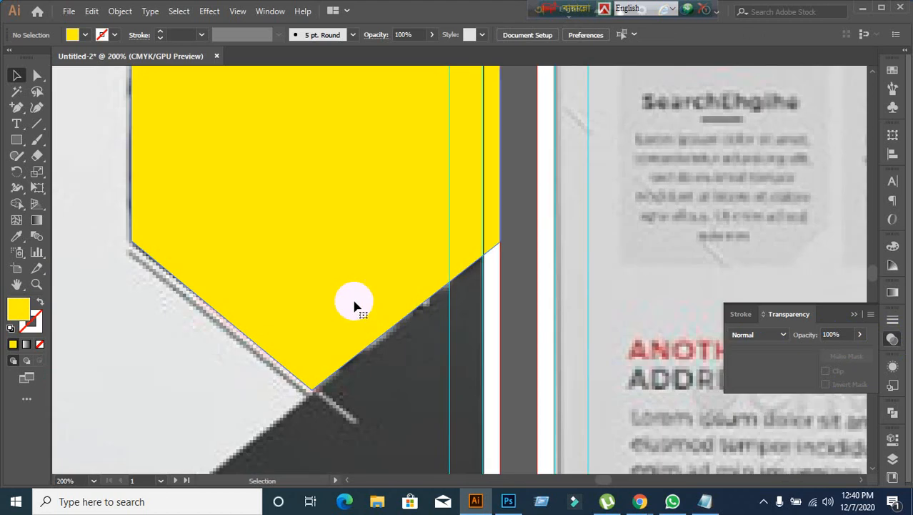
click(361, 313)
scroll(430, 362, down, 1)
scroll(429, 363, down, 2)
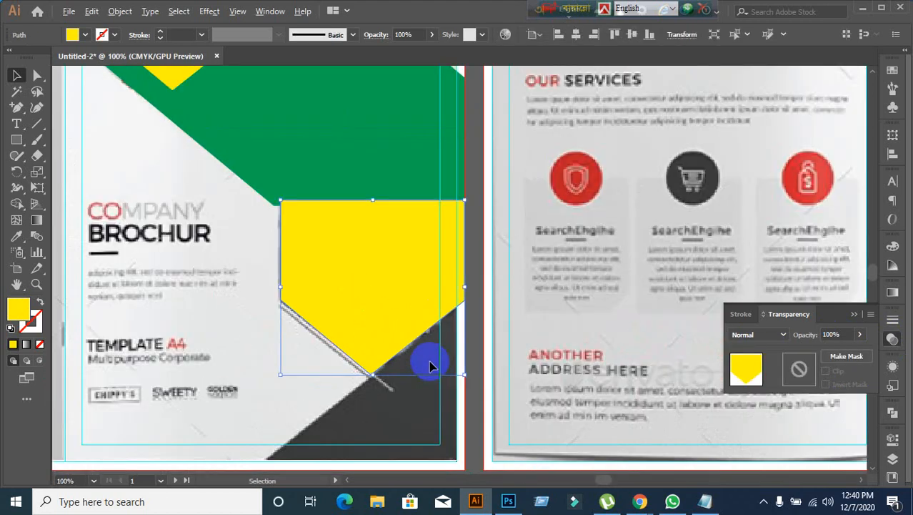
click(533, 449)
click(357, 243)
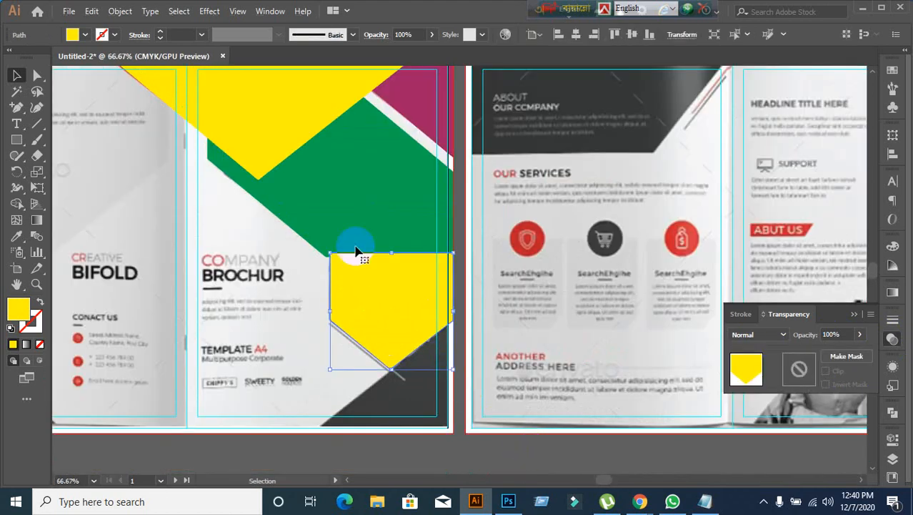
key(a)
key(ctrl+x)
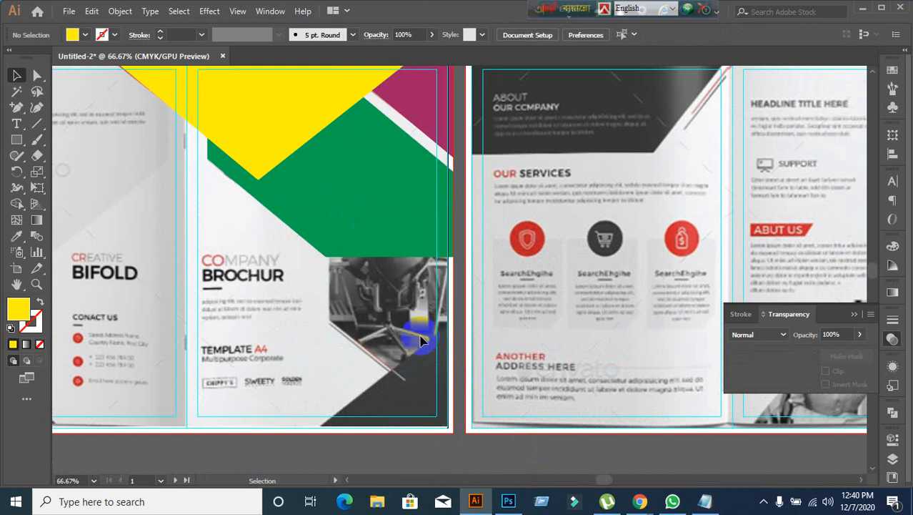
key(ctrl+f)
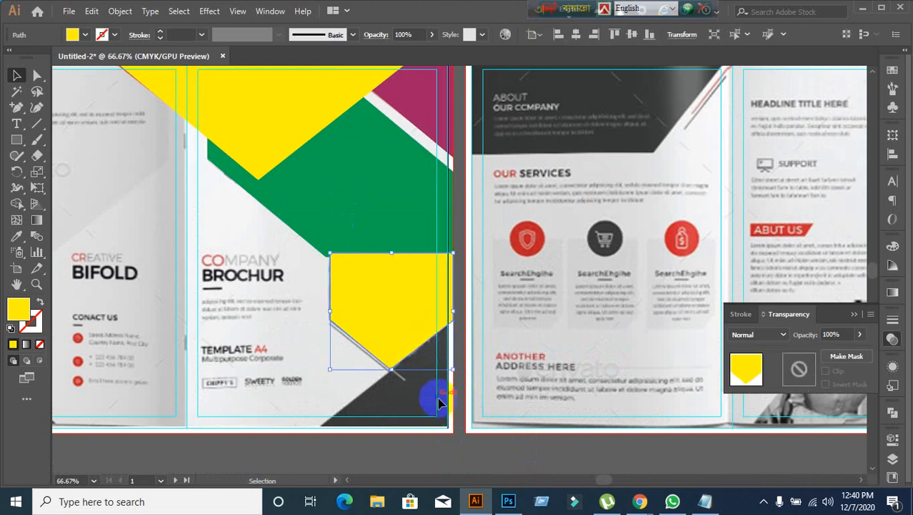
click(452, 460)
scroll(458, 413, down, 1)
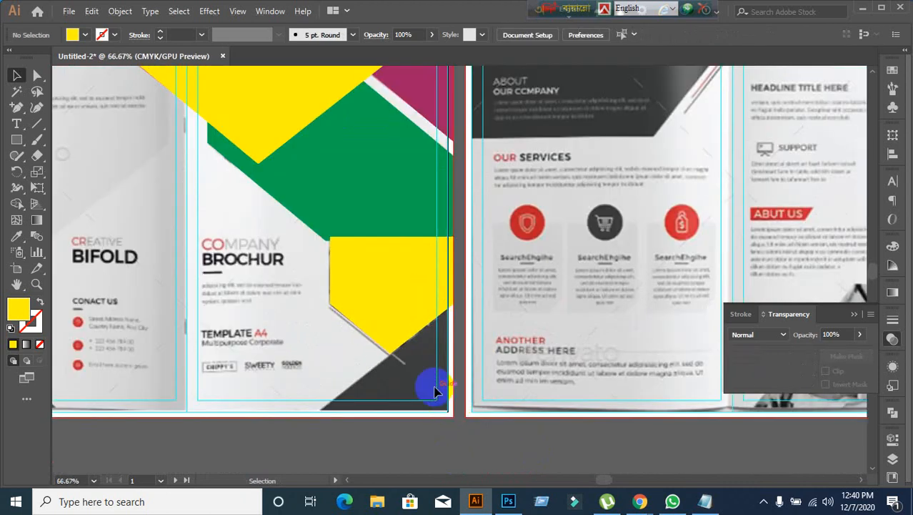
drag(391, 285, 510, 372)
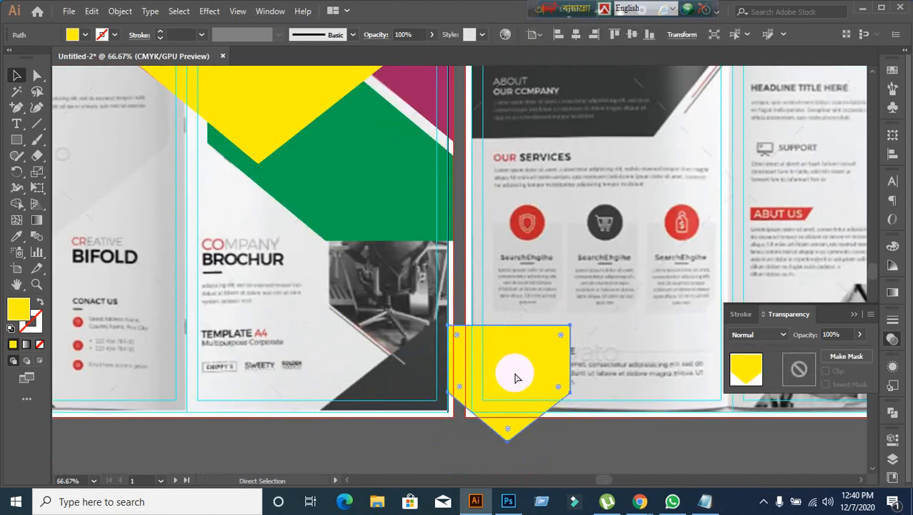
key(ctrl+z)
click(449, 431)
scroll(450, 328, up, 1)
scroll(449, 331, up, 1)
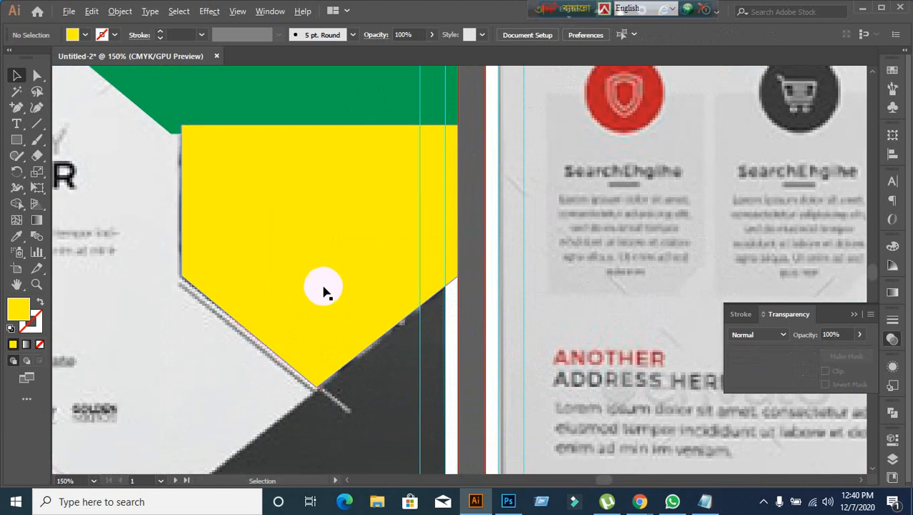
scroll(324, 291, down, 3)
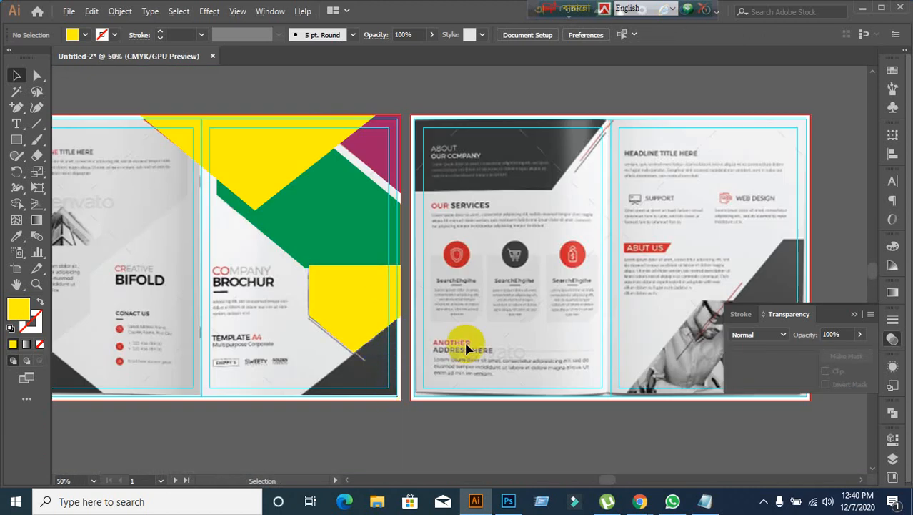
- Duplicate the large yellow triangle from the top of the front cover onto the inside-spread artboard
drag(466, 343, 440, 289)
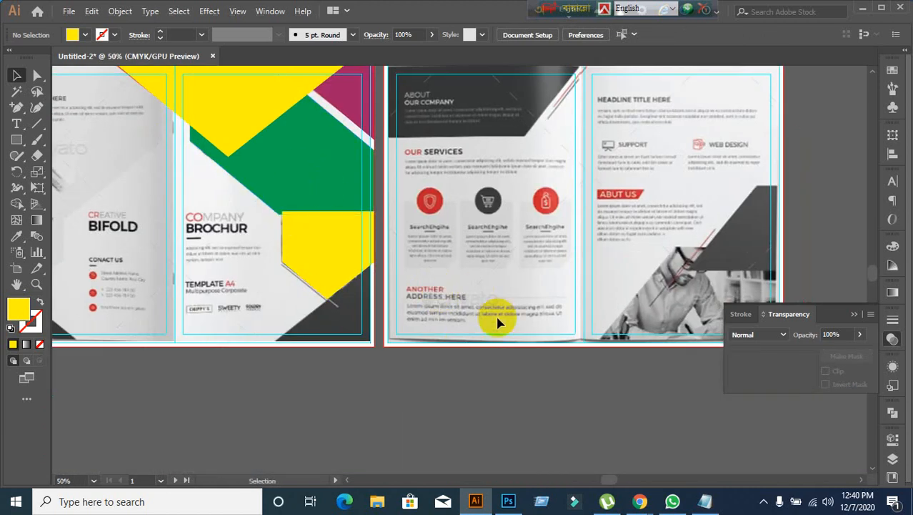
scroll(498, 323, up, 1)
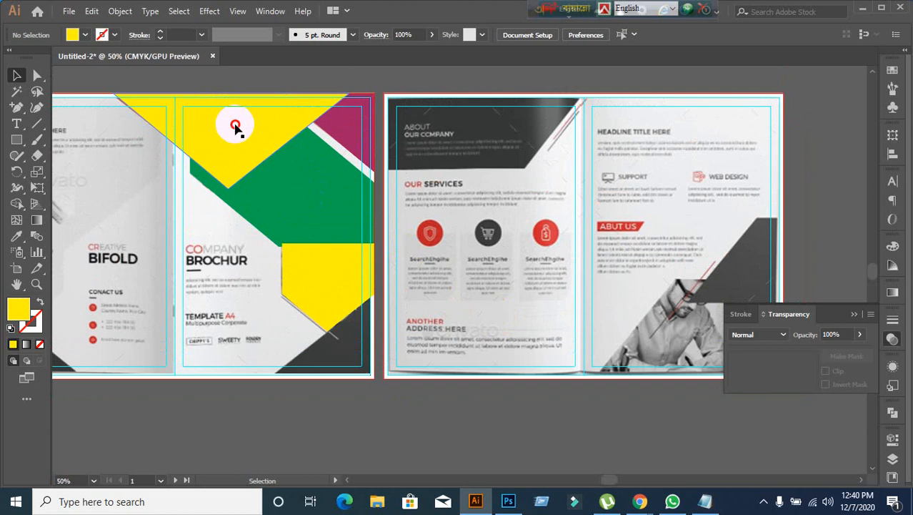
click(226, 145)
drag(226, 142, 428, 281)
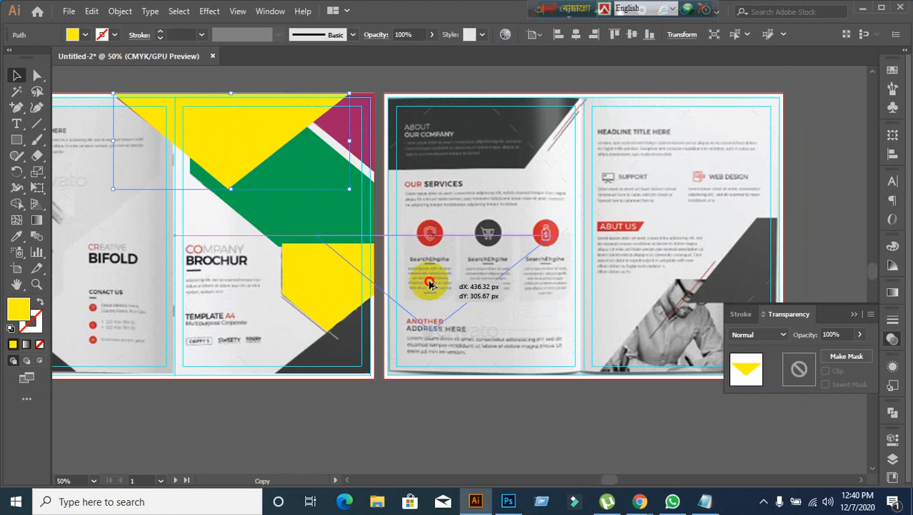
- Reflect the duplicated yellow triangle across the horizontal axis and move it onto the second artboard's right-hand page
right_click(427, 282)
mouse_move(462, 405)
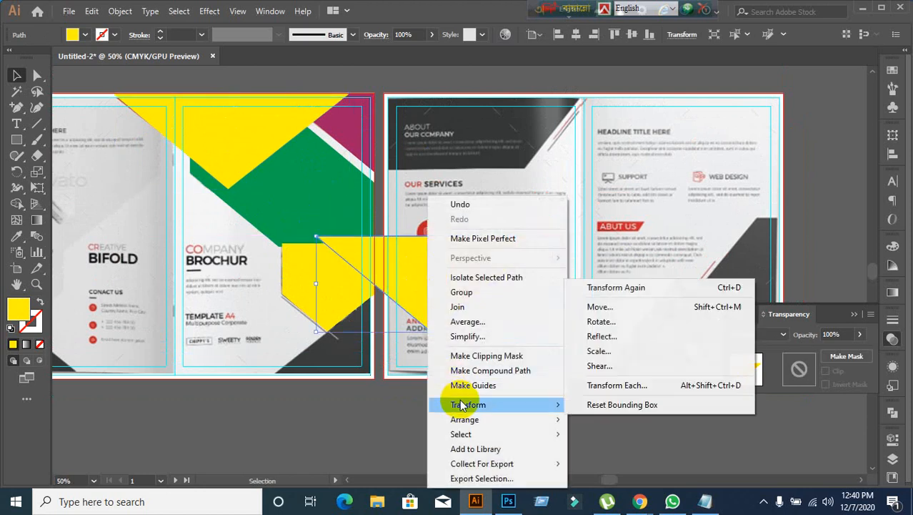
click(600, 336)
click(696, 274)
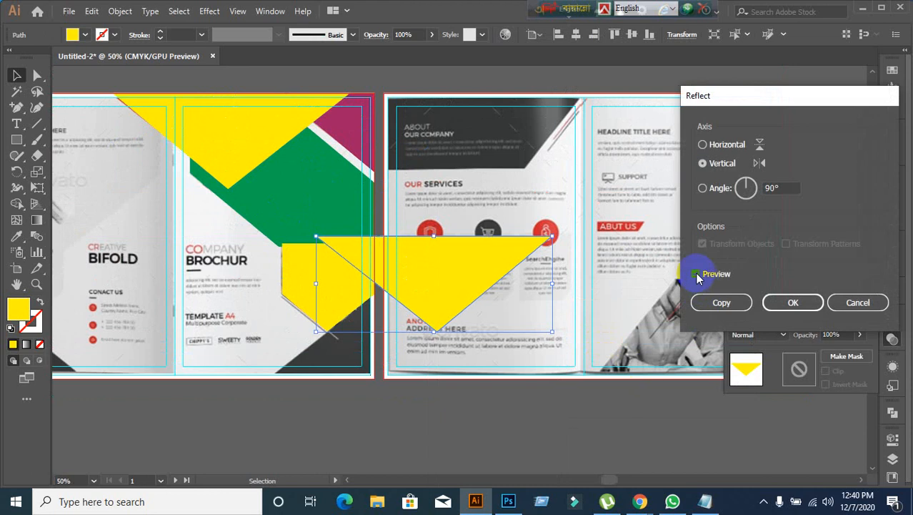
click(704, 145)
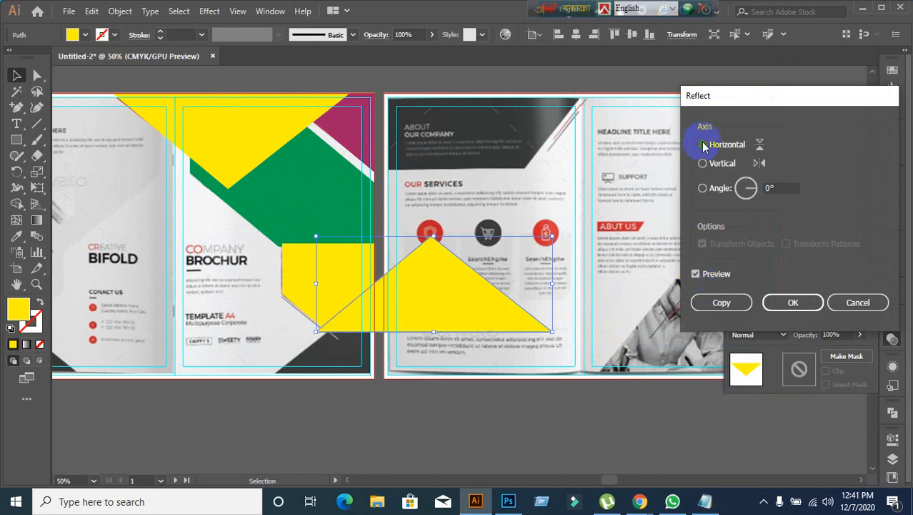
click(790, 303)
scroll(363, 418, down, 1)
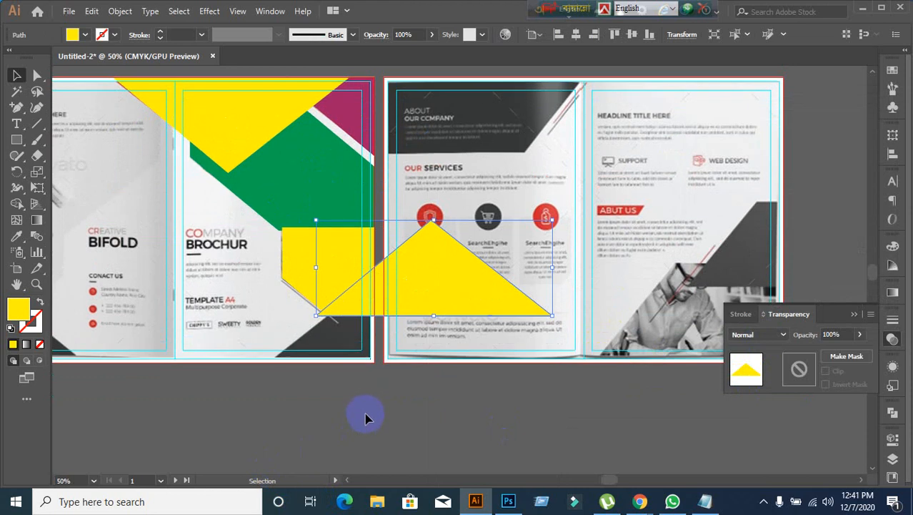
drag(440, 258, 677, 249)
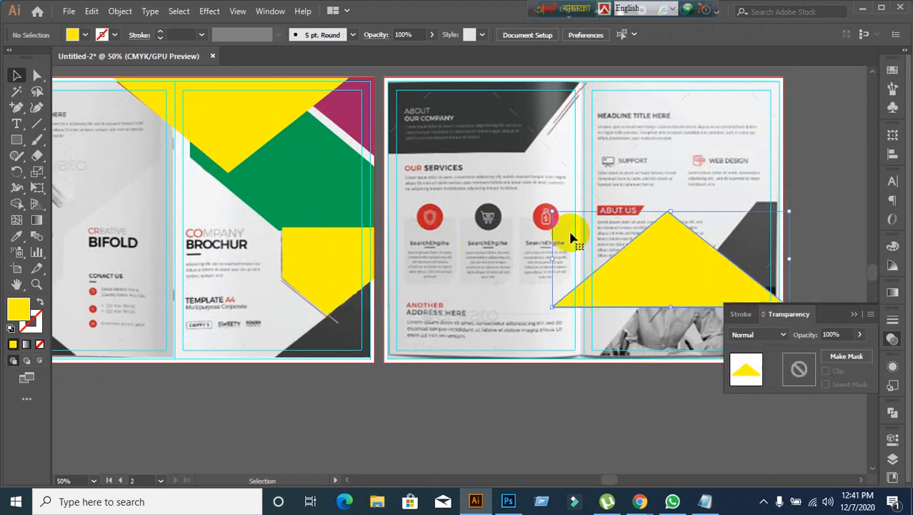
- Duplicate the magenta corner triangle to the foot of the front cover and reflect the copy across the horizontal axis
click(356, 102)
drag(356, 102, 334, 342)
right_click(335, 341)
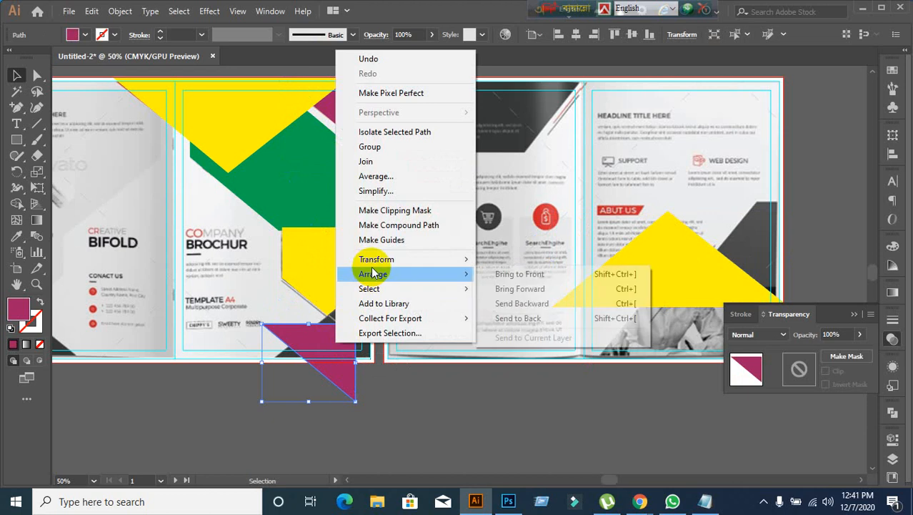
mouse_move(376, 260)
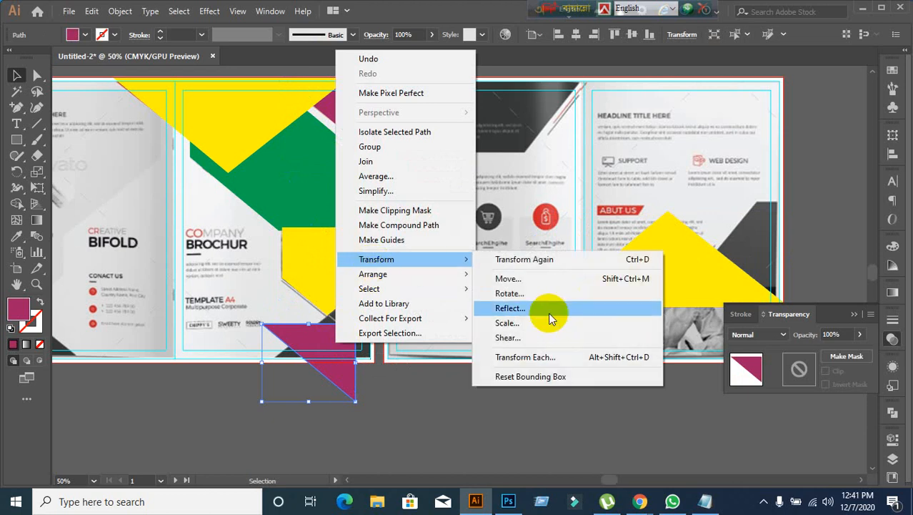
click(549, 309)
click(820, 303)
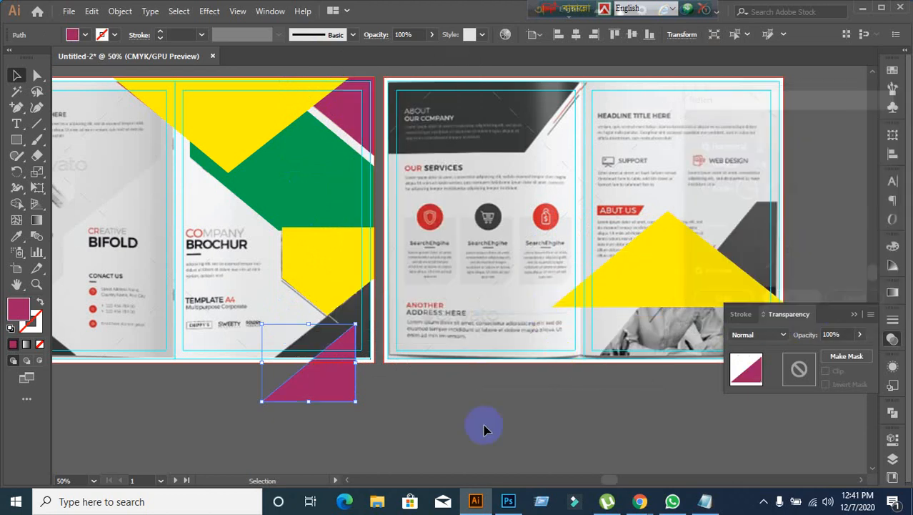
click(390, 428)
key(ctrl+minus)
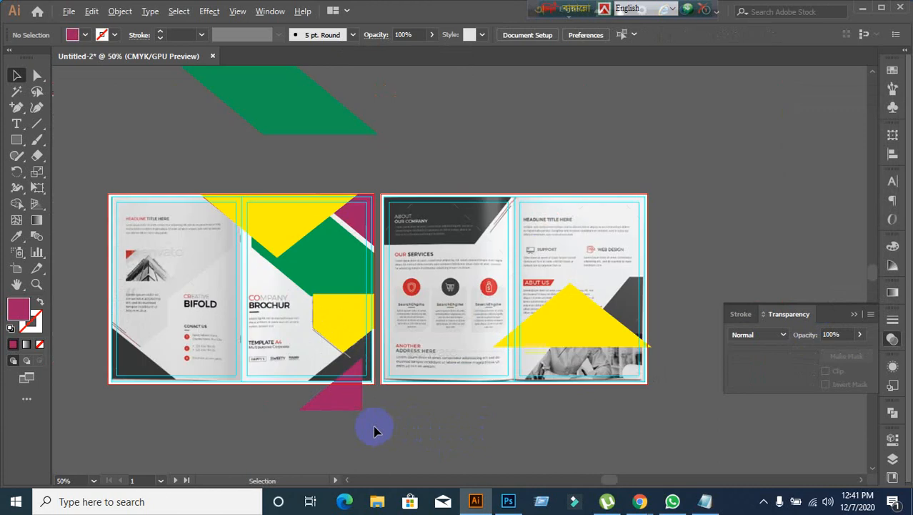
- Position the reflected magenta triangle in the front cover's lower-right corner, snapped to the artboard's outer bleed edges
drag(331, 371, 346, 328)
scroll(339, 388, up, 2)
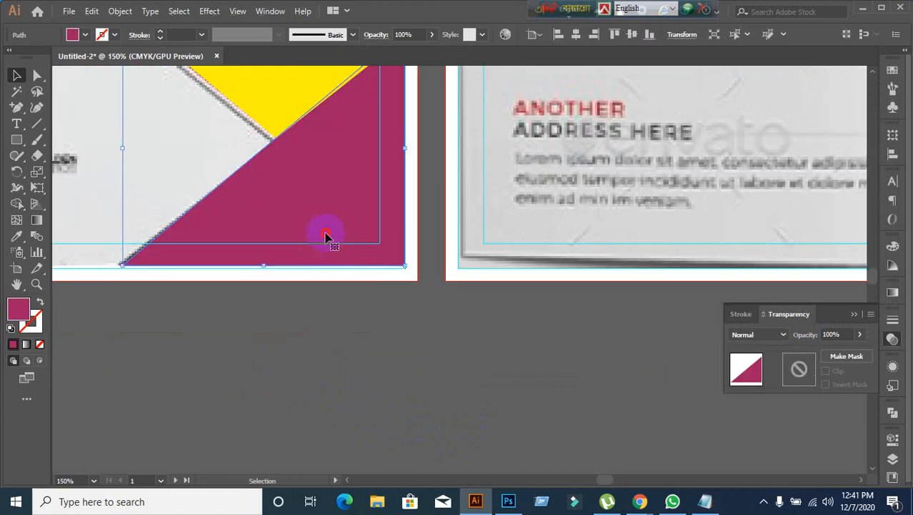
drag(325, 236, 339, 251)
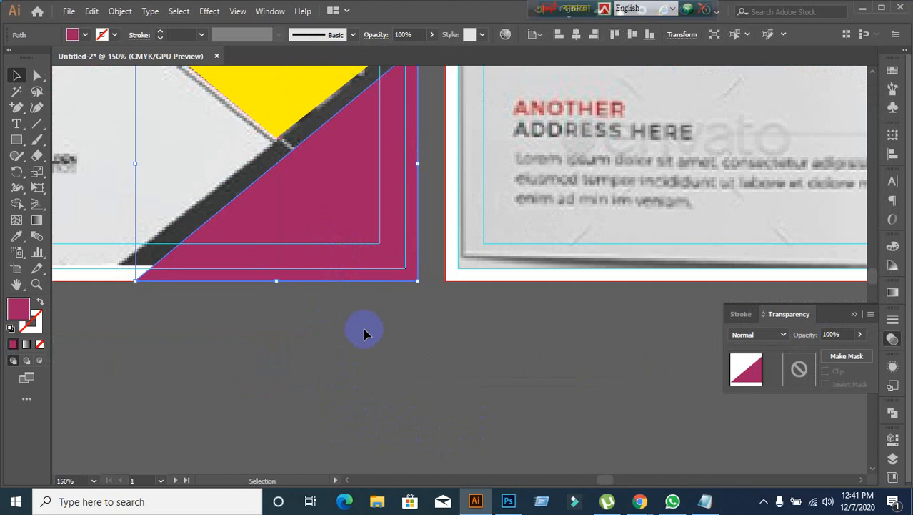
click(365, 331)
scroll(422, 363, down, 4)
- Select both magenta corner triangles together and open the alignment options
click(400, 330)
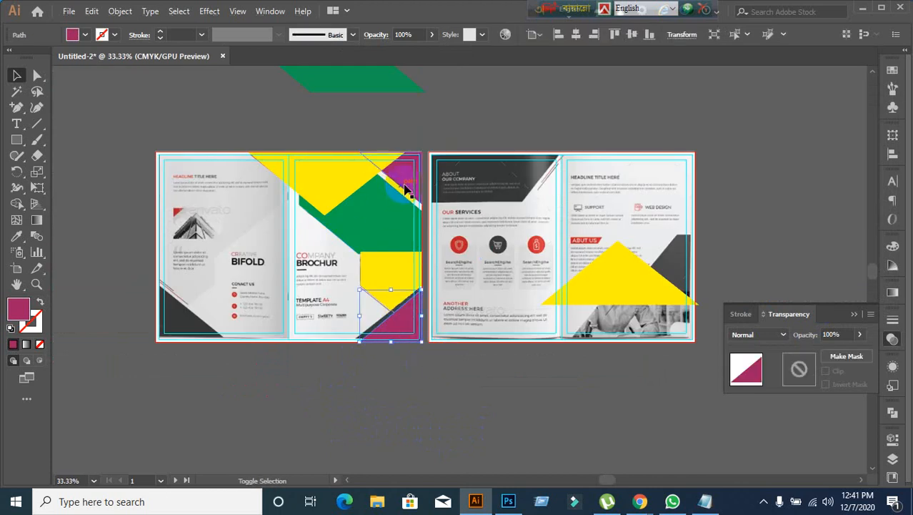
shift+click(412, 185)
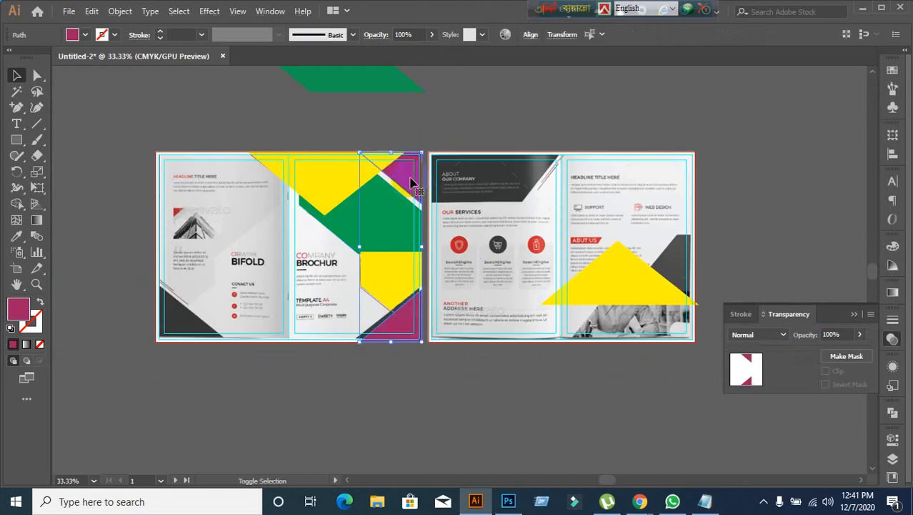
click(895, 151)
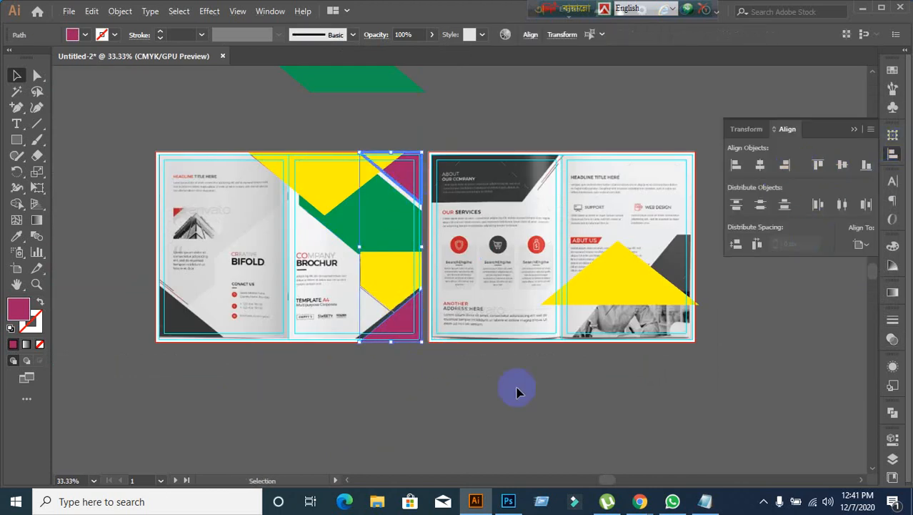
click(418, 412)
scroll(418, 402, up, 4)
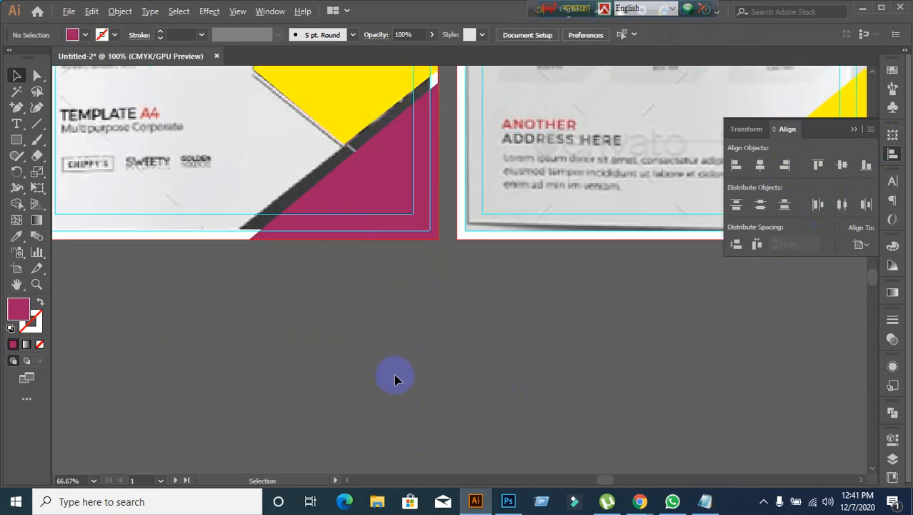
scroll(394, 373, down, 2)
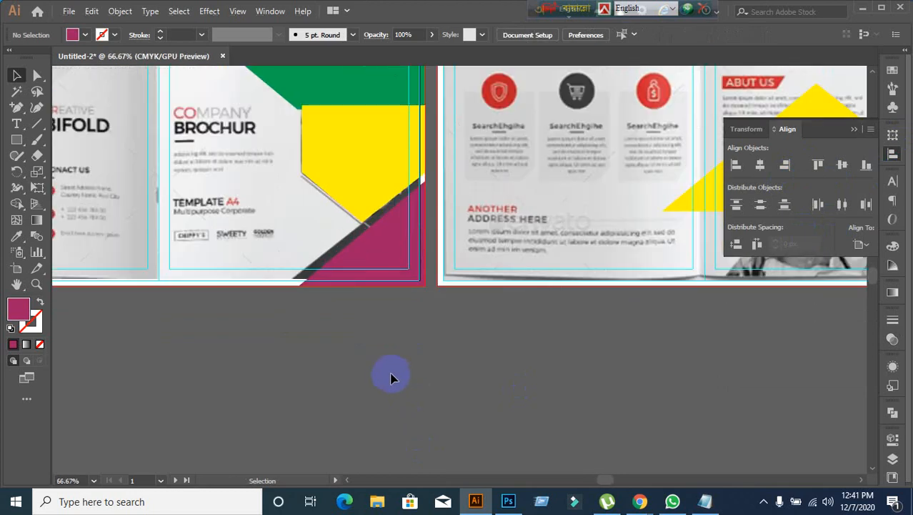
drag(366, 184, 304, 214)
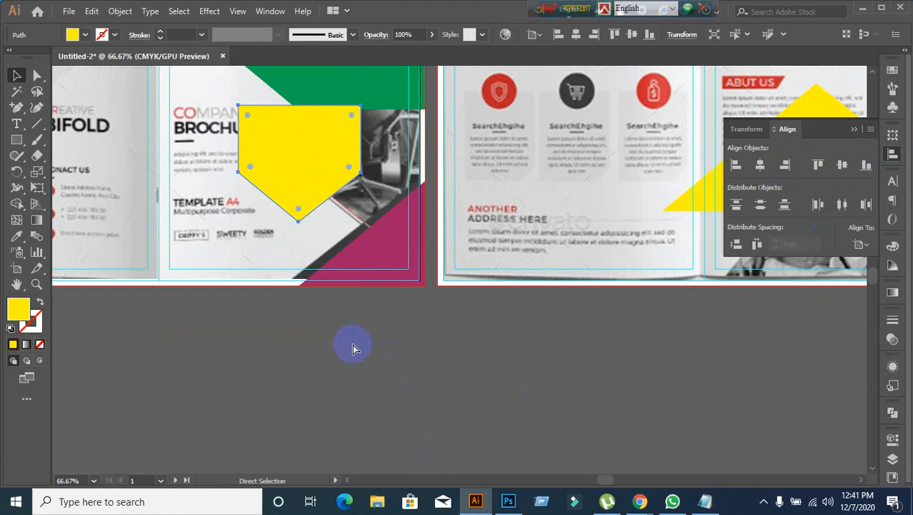
key(ctrl+z)
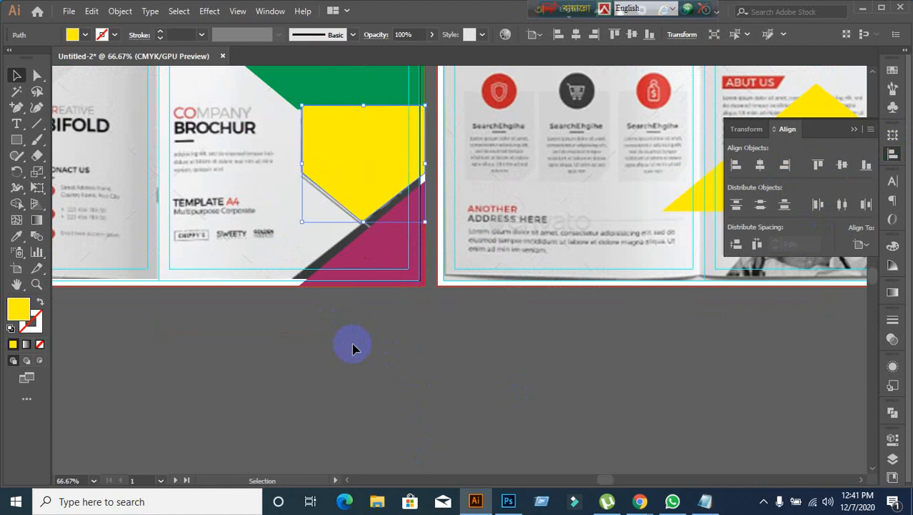
drag(351, 178, 160, 298)
drag(368, 239, 440, 302)
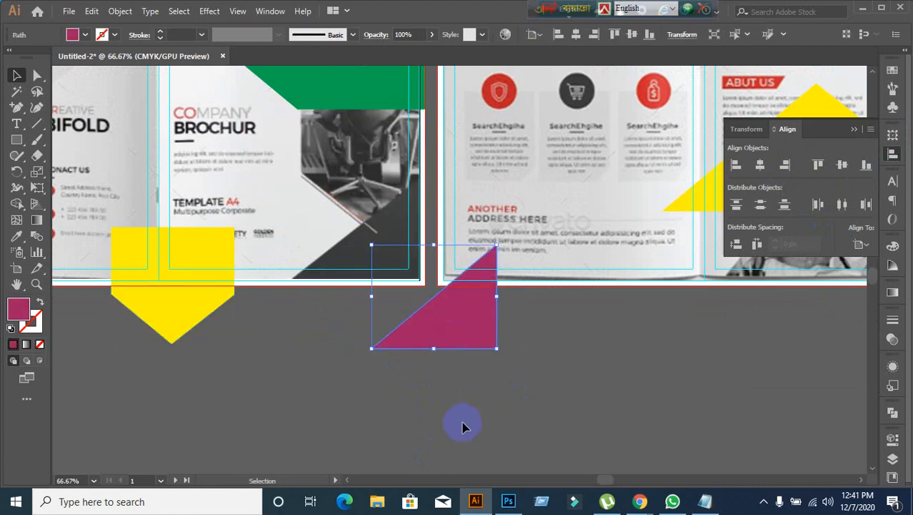
key(ctrl+z)
key(ctrl+z)
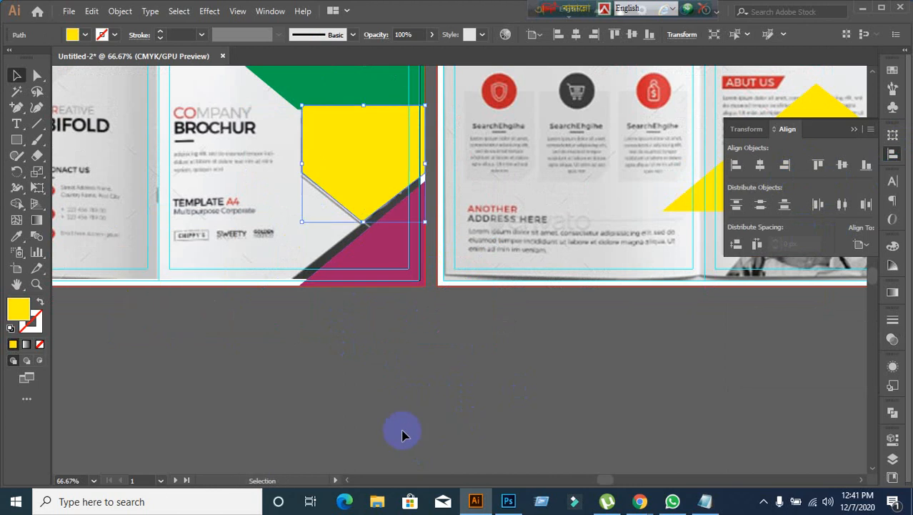
click(404, 433)
scroll(422, 241, up, 1)
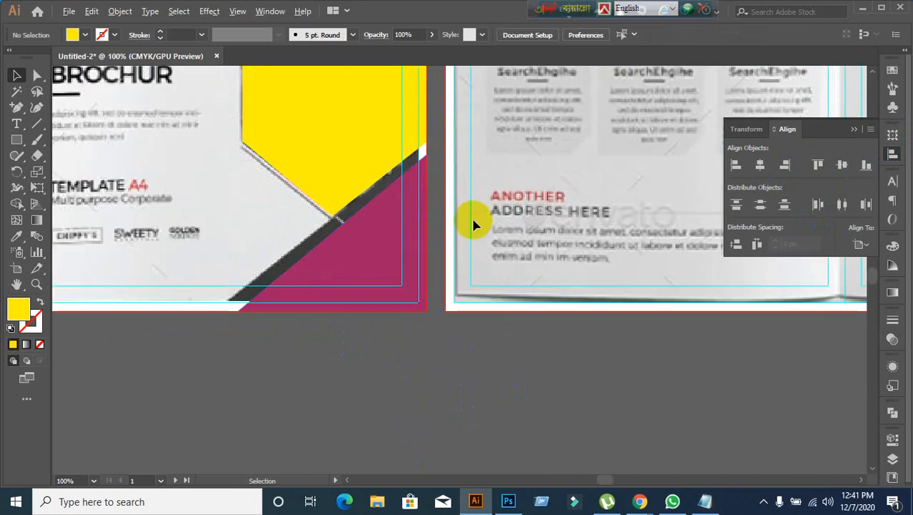
scroll(472, 223, up, 1)
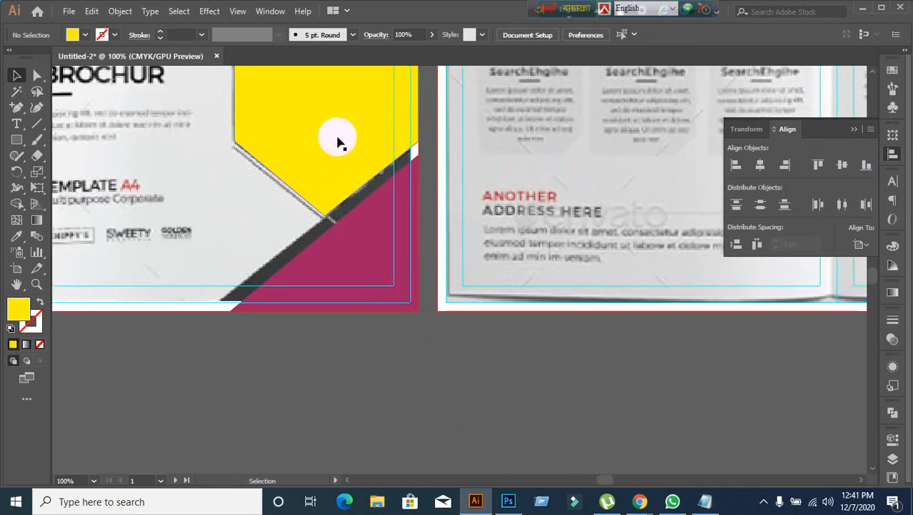
drag(338, 139, 204, 195)
drag(372, 262, 424, 303)
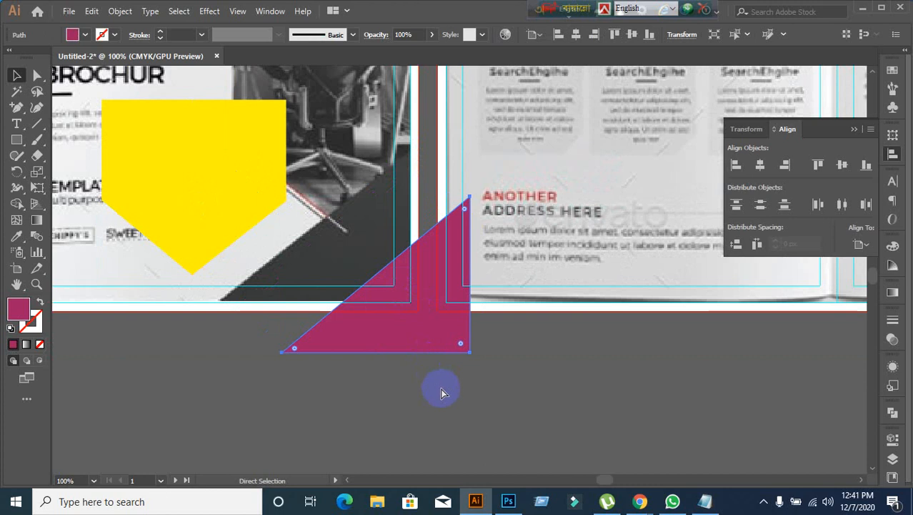
key(ctrl+z)
key(ctrl+z)
click(415, 379)
scroll(452, 254, up, 1)
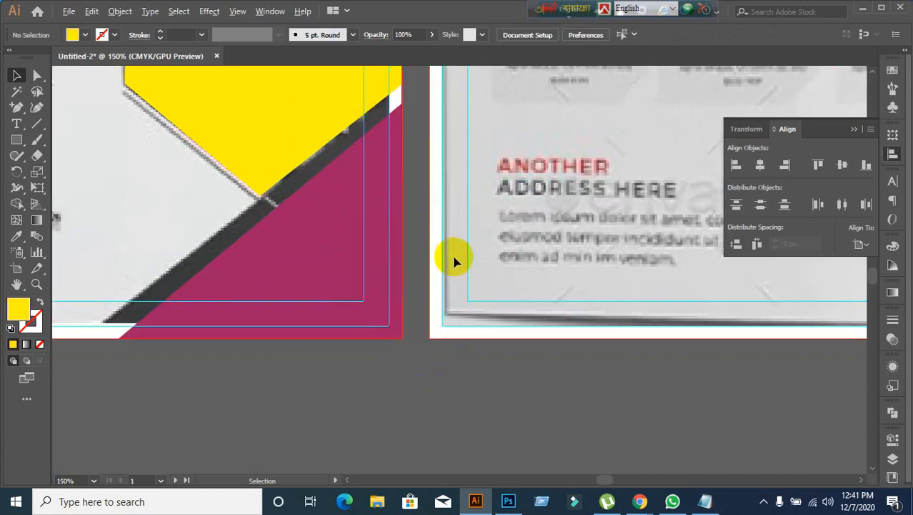
- Try to move the yellow pentagon's lower-right edge over the dark stripe with Direct Selection, and undo the move
drag(419, 212, 430, 283)
click(313, 156)
click(438, 301)
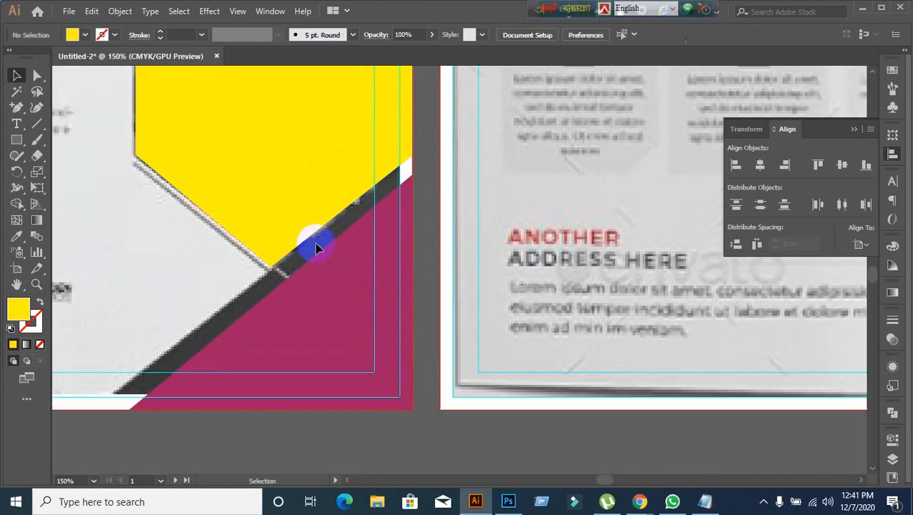
drag(42, 70, 78, 76)
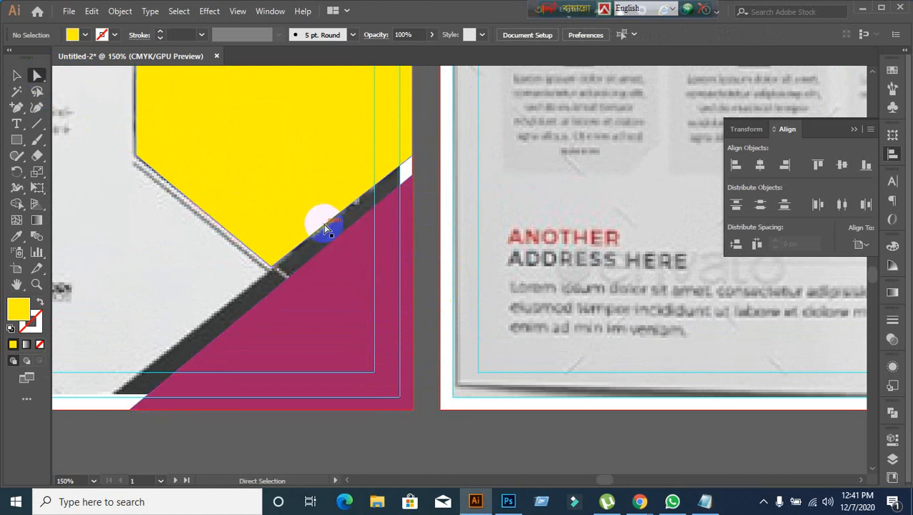
click(325, 229)
drag(325, 229, 358, 256)
key(ctrl+z)
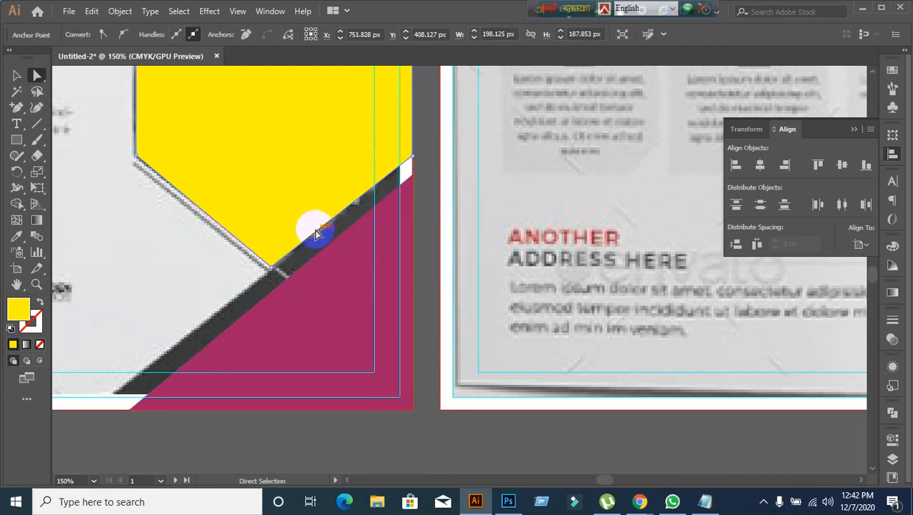
- Try to extend the yellow pentagon down and outward so that it overlaps the lower magenta triangle
drag(316, 234, 358, 264)
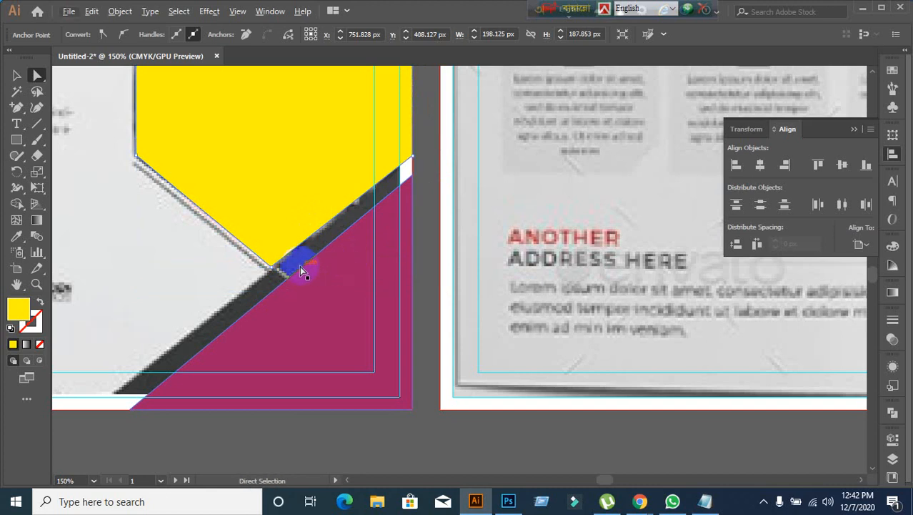
scroll(300, 266, up, 6)
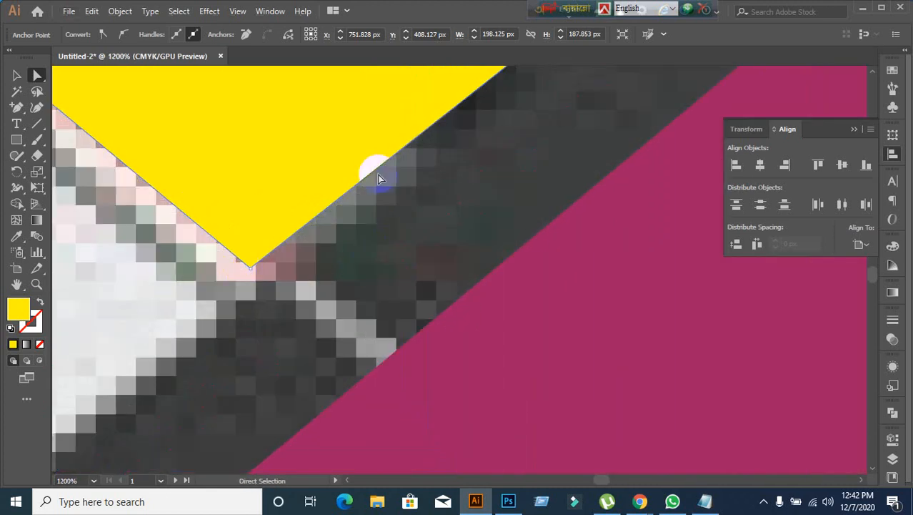
drag(380, 172, 510, 291)
scroll(509, 291, down, 6)
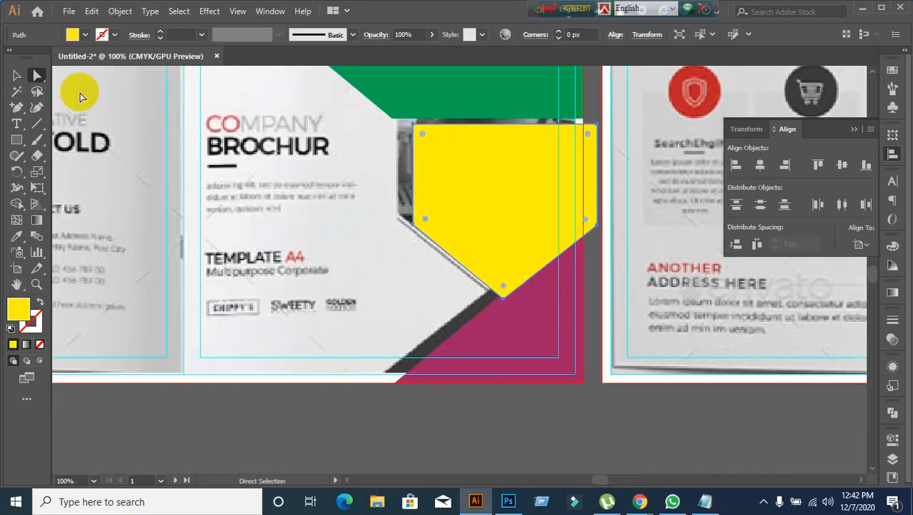
- Bring the front cover's lower magenta triangle to the front, over the shifted yellow pentagon
click(18, 75)
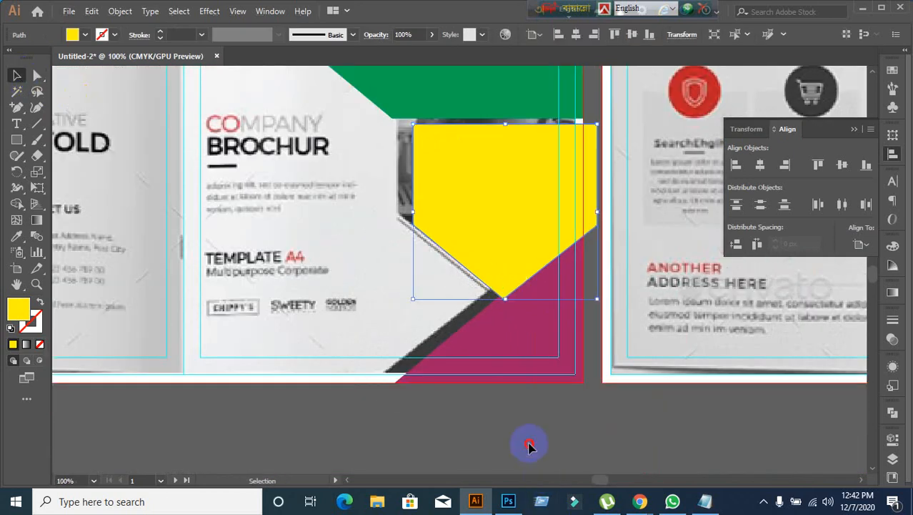
click(514, 355)
right_click(506, 352)
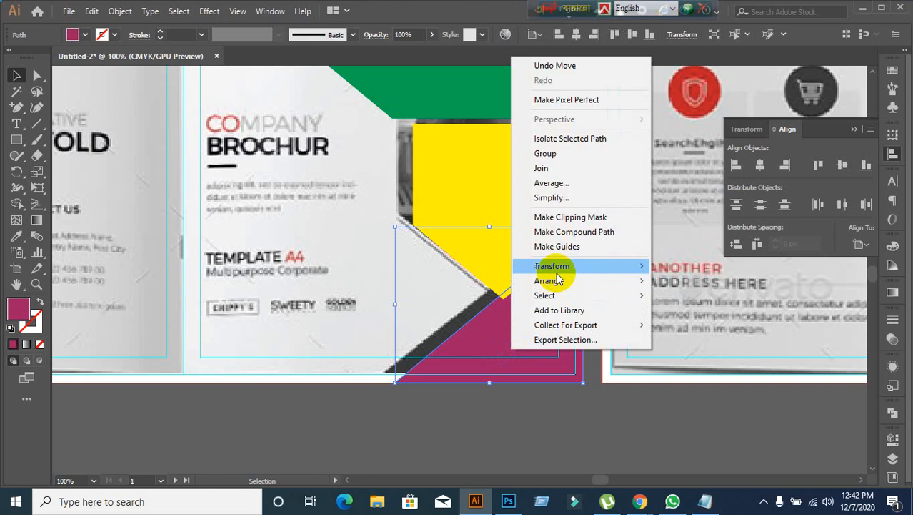
mouse_move(557, 281)
click(694, 281)
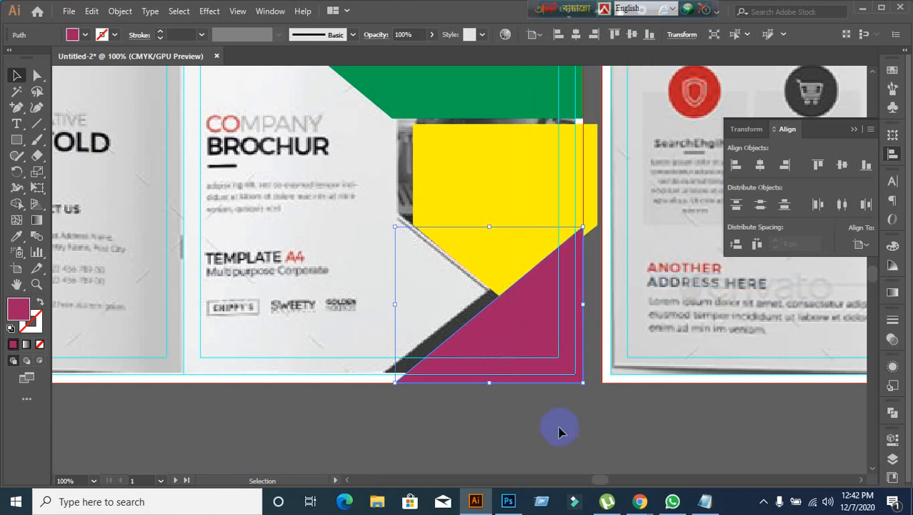
click(462, 255)
click(464, 409)
- Examine how the yellow, green and magenta shapes meet near the front cover's outer bleed edge
scroll(464, 407, down, 1)
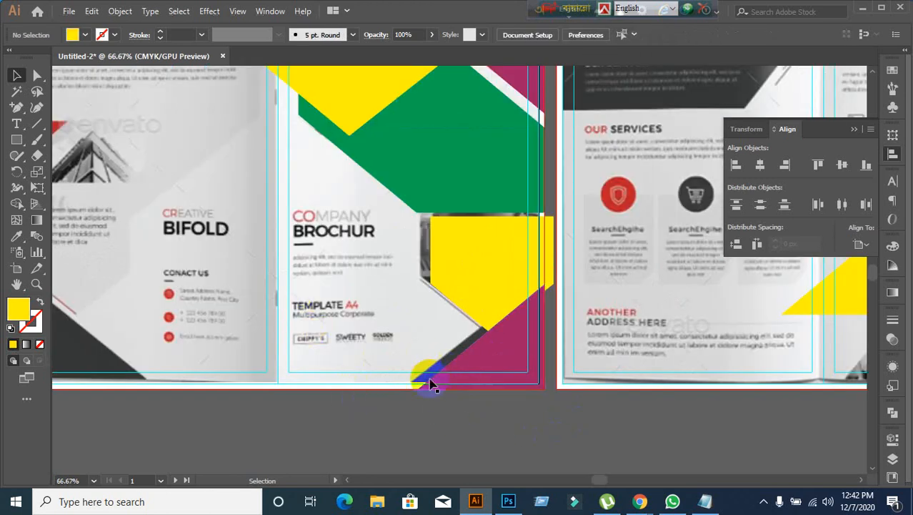
scroll(332, 342, down, 1)
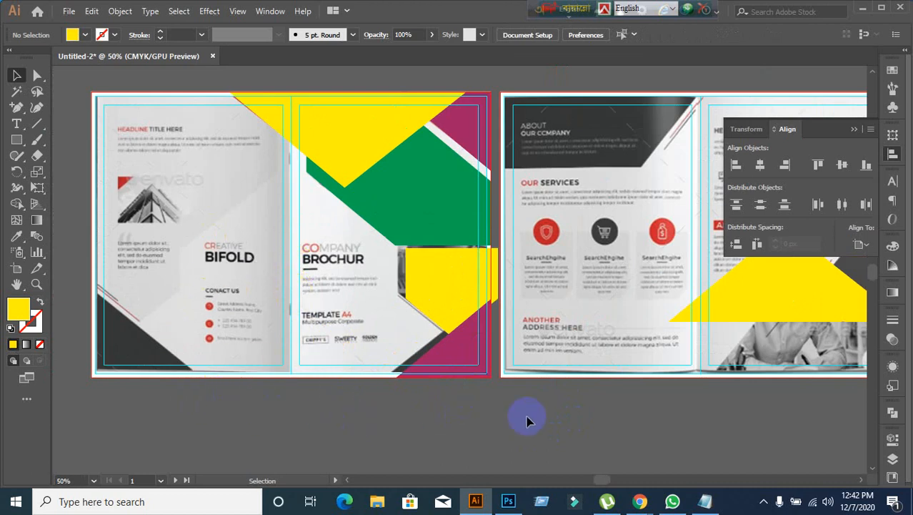
scroll(537, 412, up, 1)
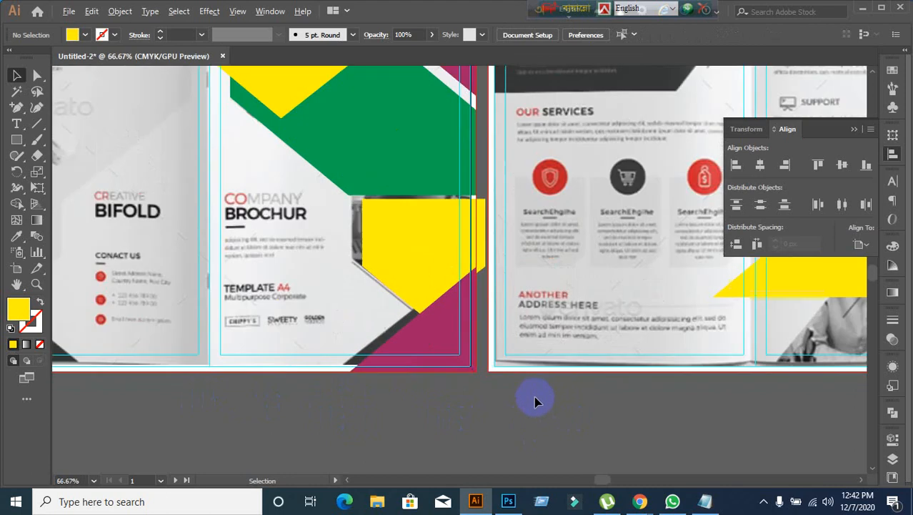
drag(468, 321, 443, 342)
scroll(492, 345, up, 1)
drag(431, 274, 427, 321)
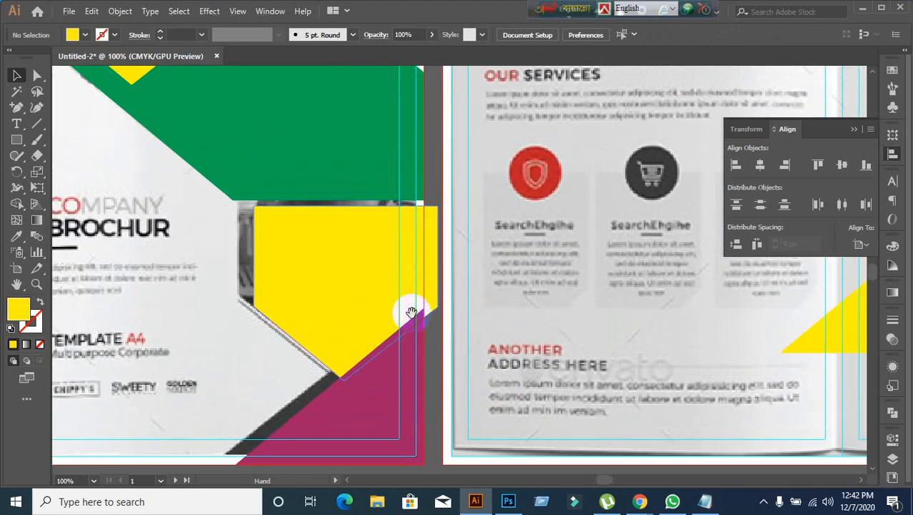
click(346, 289)
click(461, 364)
scroll(432, 360, down, 2)
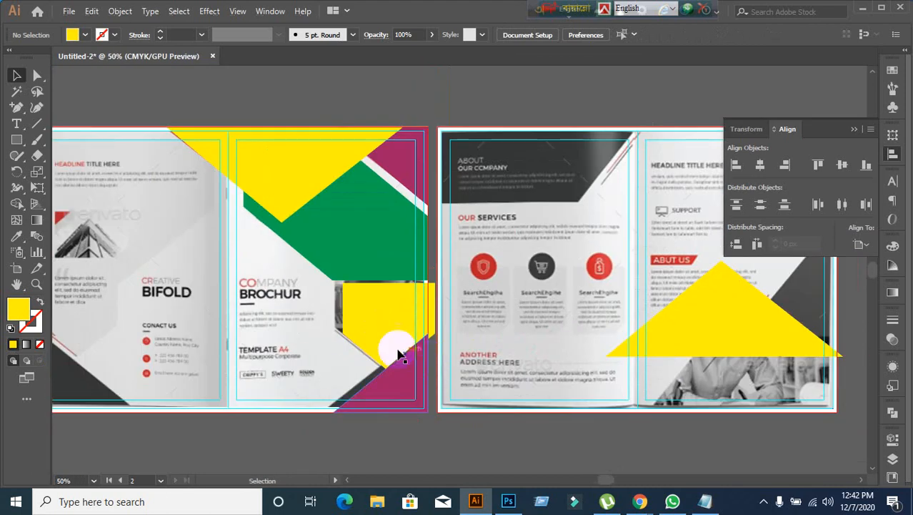
click(375, 264)
click(445, 453)
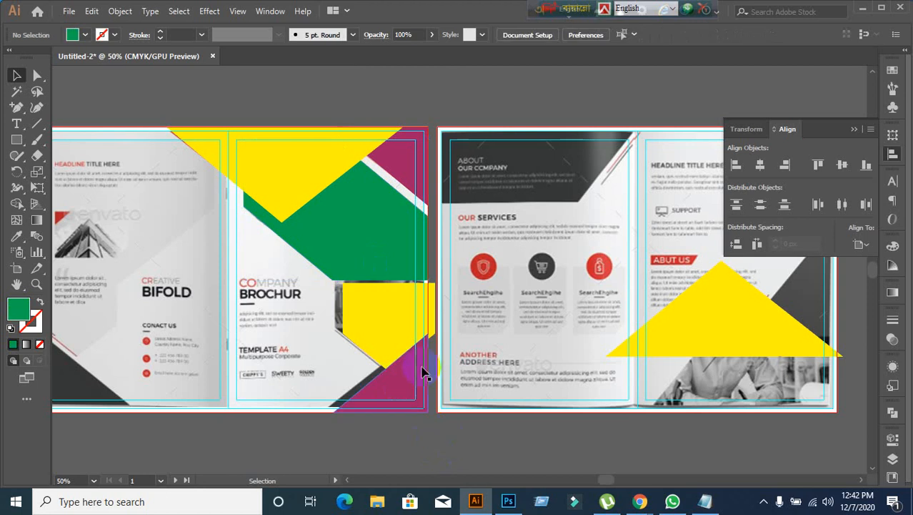
- Undo the magenta triangle's stacking change and the yellow pentagon's shift
scroll(465, 422, up, 2)
key(ctrl+z)
key(ctrl+z)
key(ctrl+z)
key(ctrl+z)
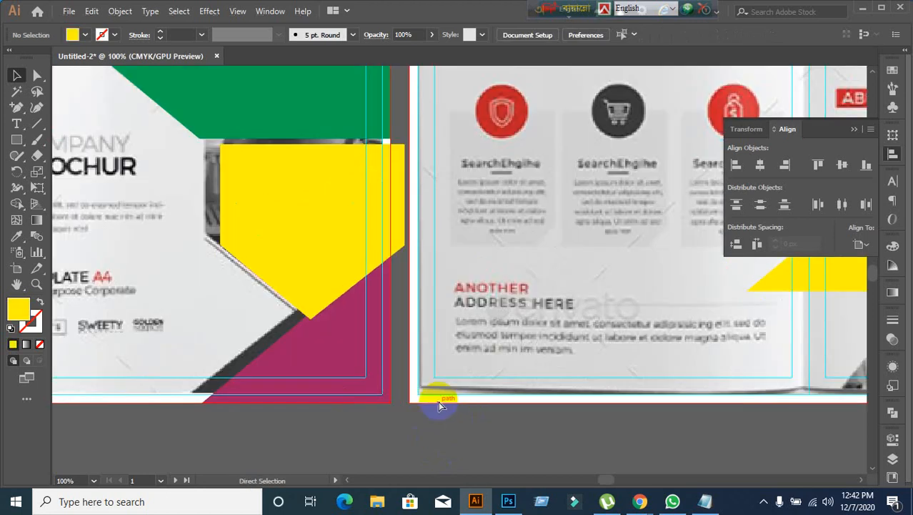
- Move only the yellow pentagon's lower-right edge down and outward, past the bleed edge and over the magenta triangle
scroll(393, 325, up, 2)
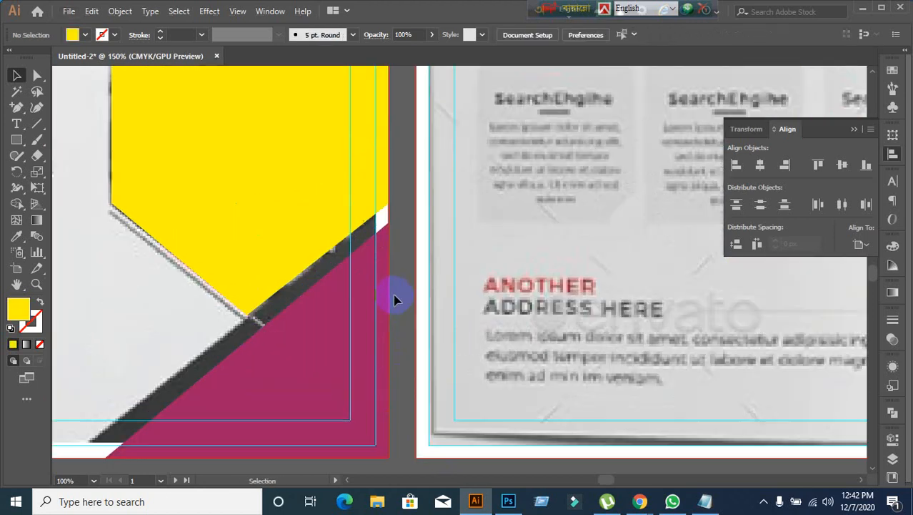
scroll(412, 316, down, 1)
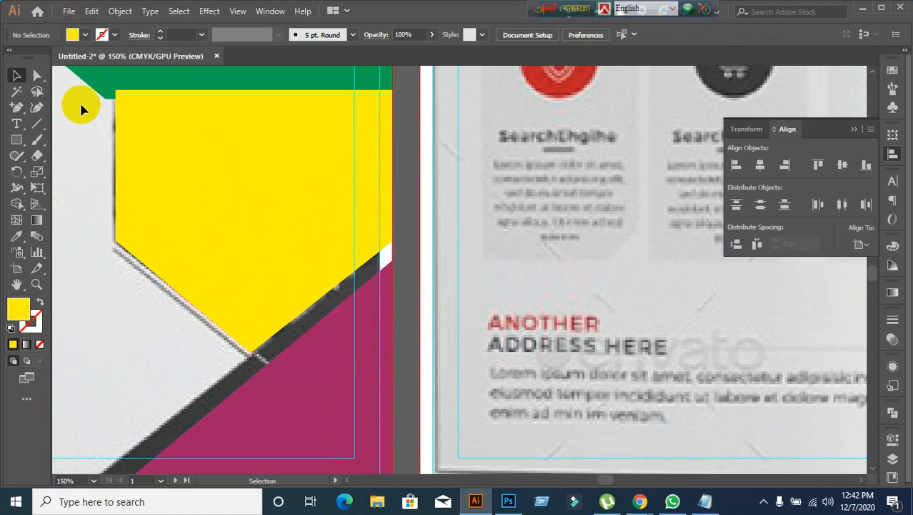
click(38, 76)
click(325, 300)
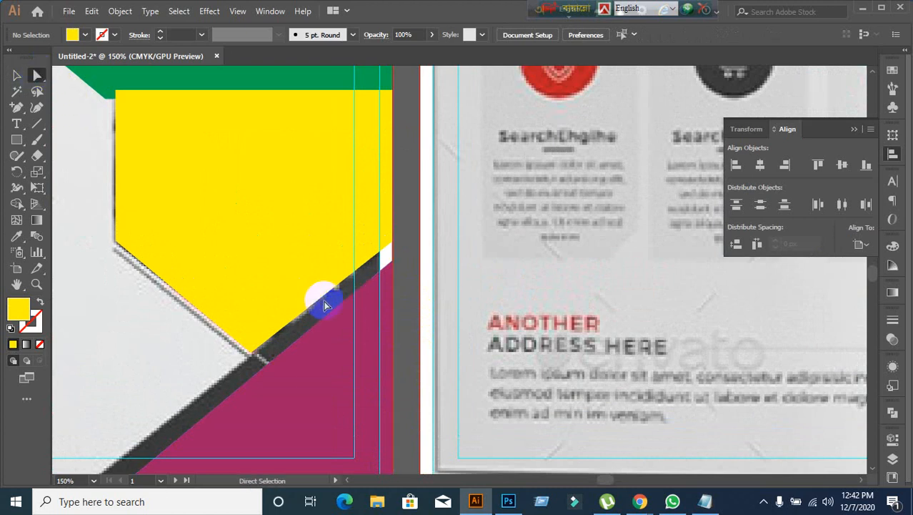
drag(325, 301, 380, 347)
click(17, 75)
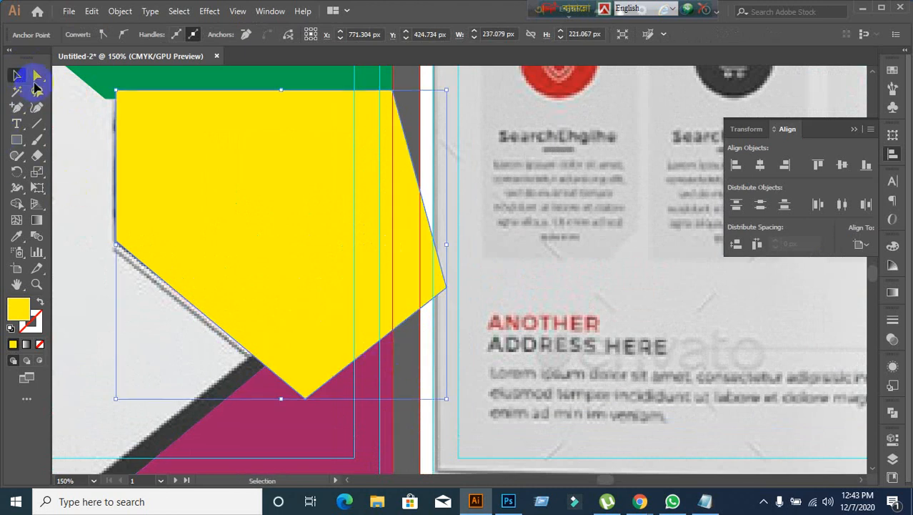
- Bring the lower magenta triangle to the front so that it covers the yellow shape's extended tip
scroll(408, 409, down, 3)
click(426, 458)
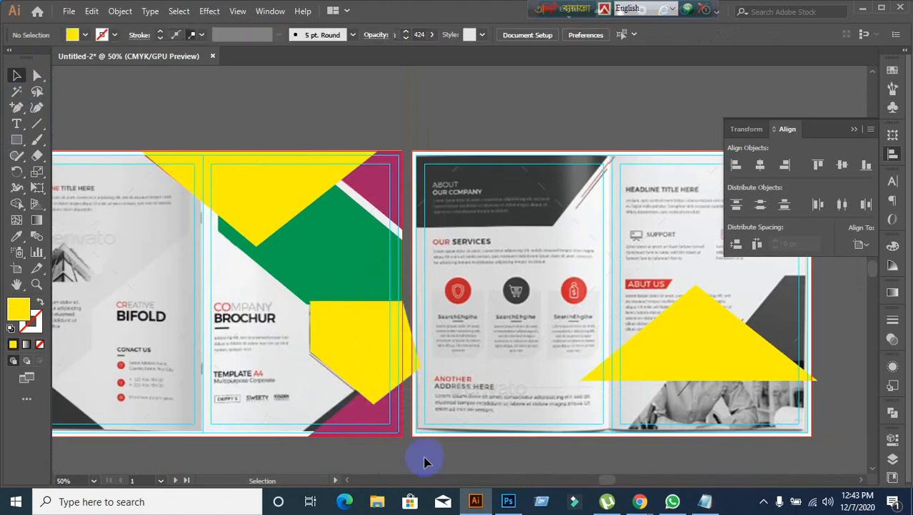
scroll(425, 457, up, 2)
drag(399, 443, 407, 397)
right_click(331, 356)
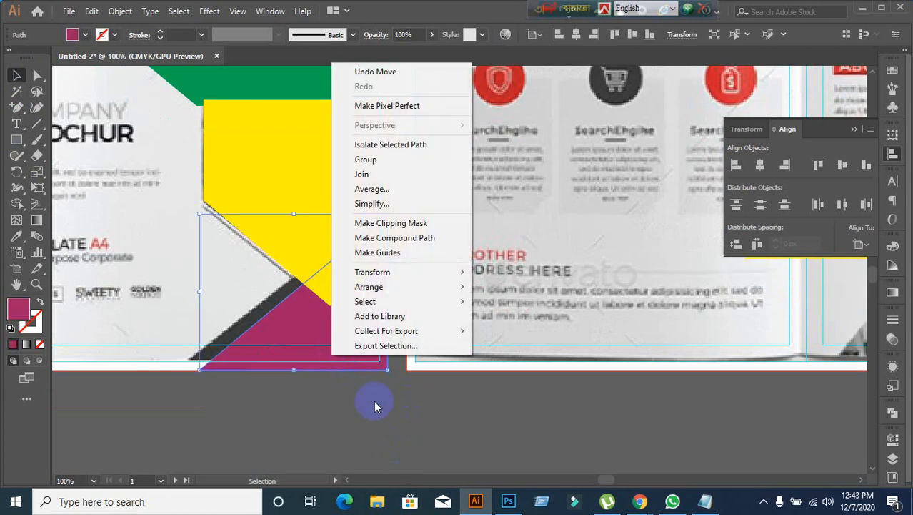
mouse_move(378, 287)
click(582, 287)
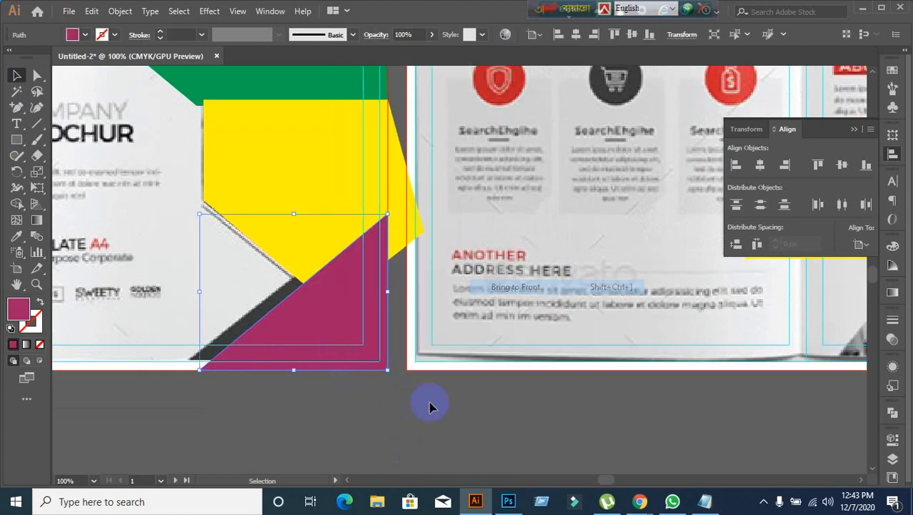
click(410, 429)
- Draw a vertical line along the front cover's outer bleed edge, crossing the full height of the yellow shape
scroll(406, 429, down, 2)
scroll(359, 398, up, 1)
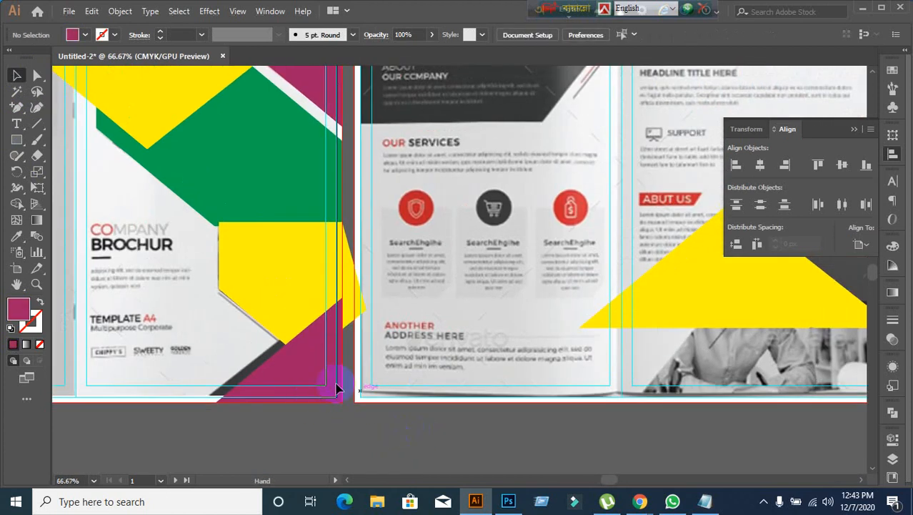
click(196, 227)
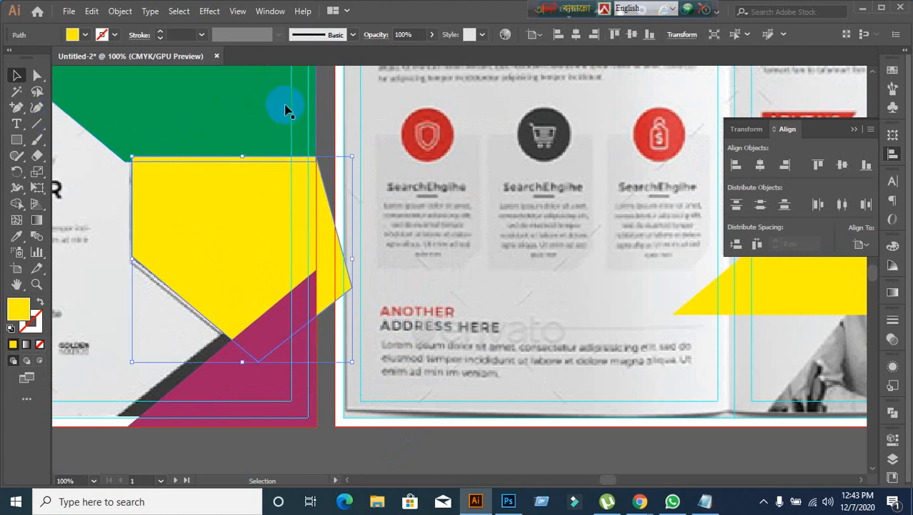
click(324, 104)
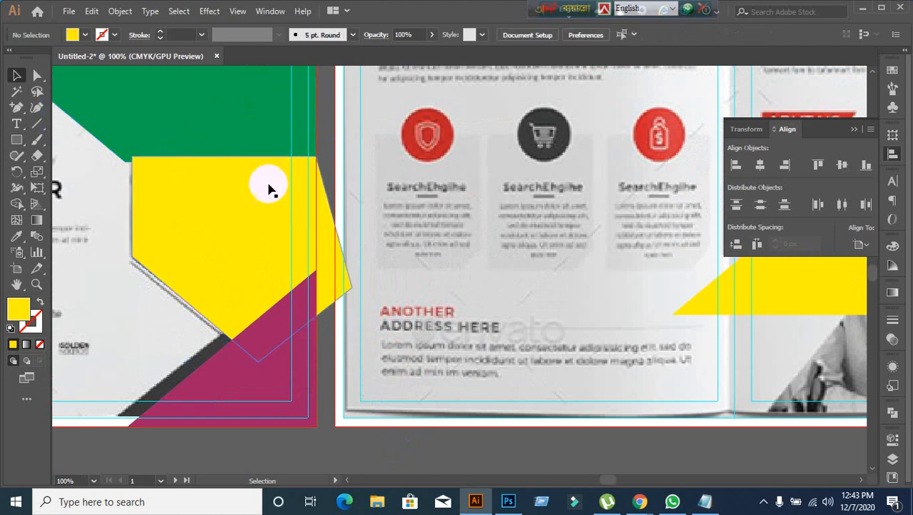
click(37, 123)
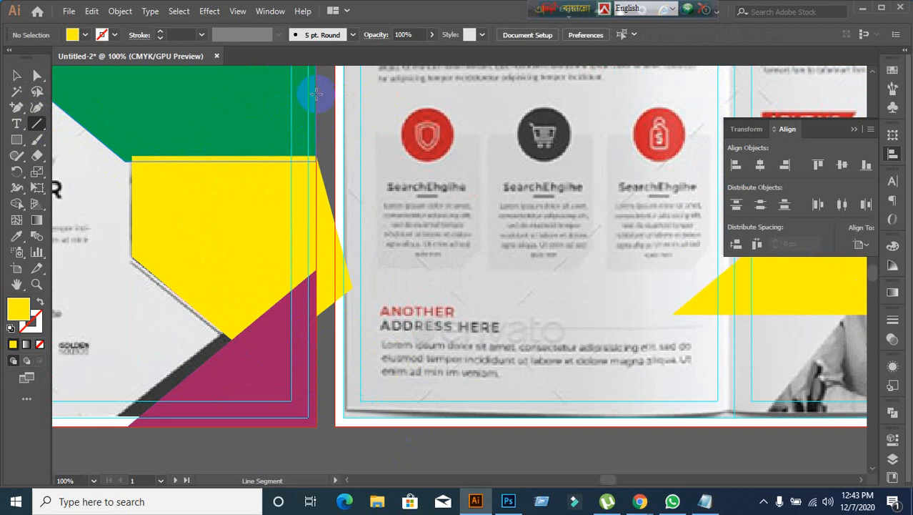
drag(316, 261, 319, 439)
click(16, 76)
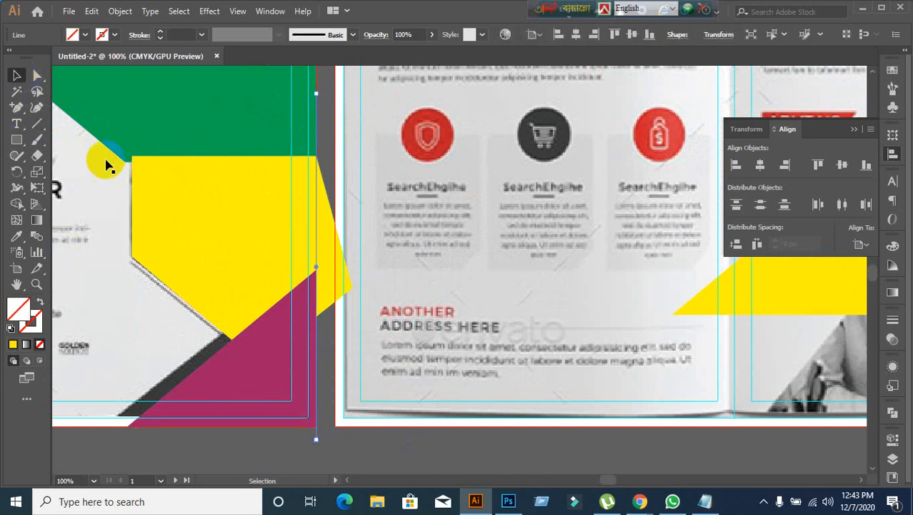
- Split the yellow shape along the vertical line with the Pathfinder's Divide and ungroup the resulting pieces
click(227, 230)
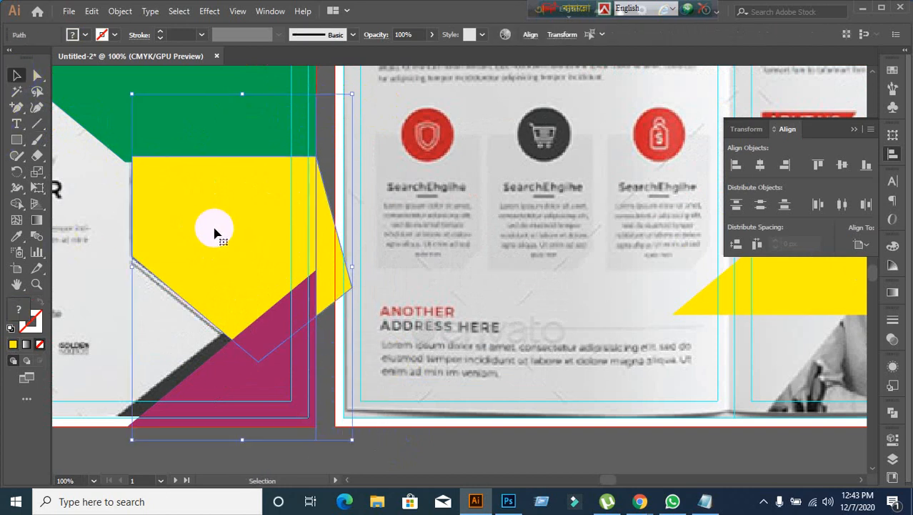
click(893, 413)
click(740, 468)
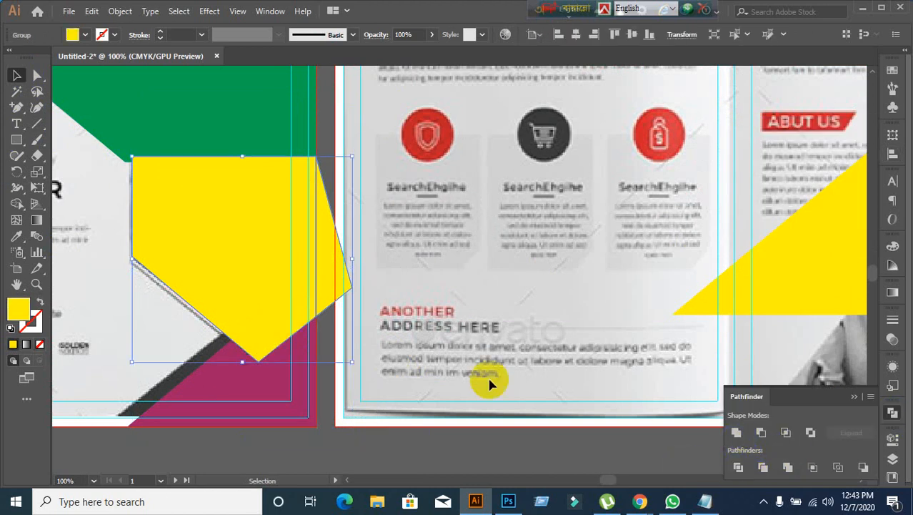
right_click(238, 237)
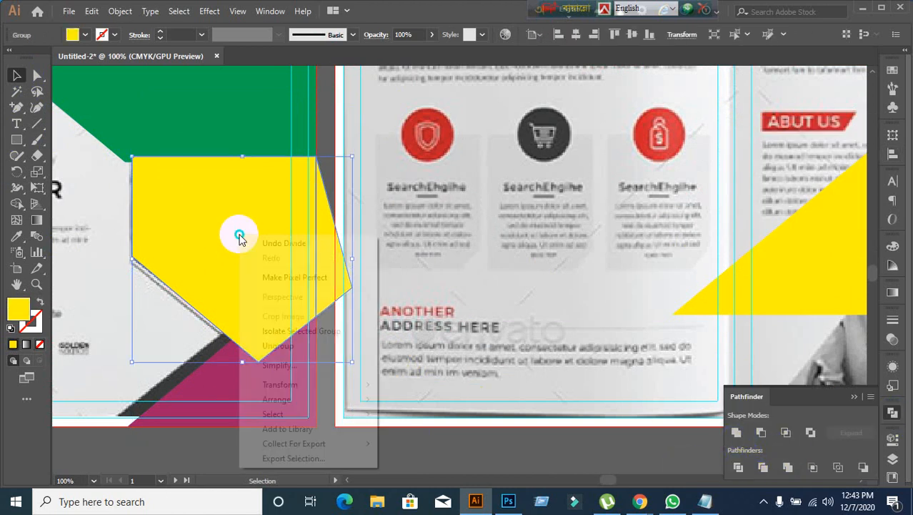
click(273, 345)
- Delete the yellow piece that sticks out beyond the front cover's outer bleed edge
click(445, 439)
click(343, 290)
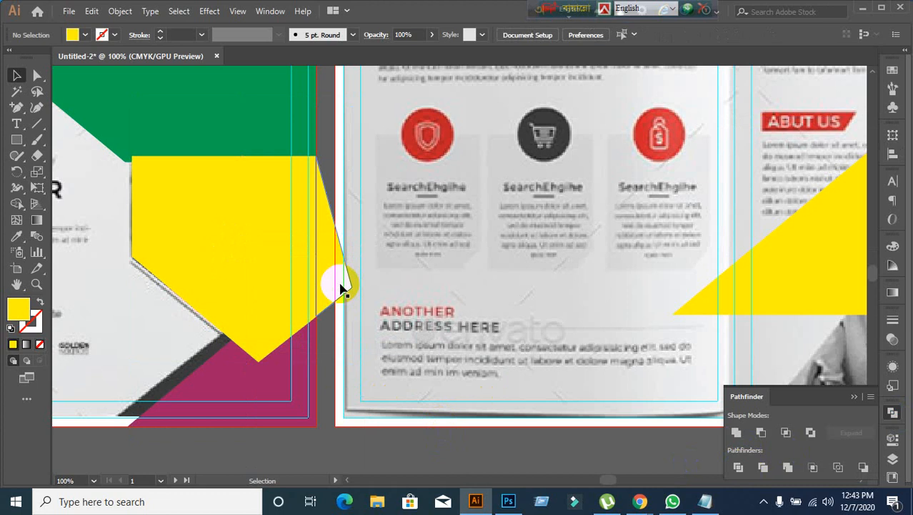
key(Delete)
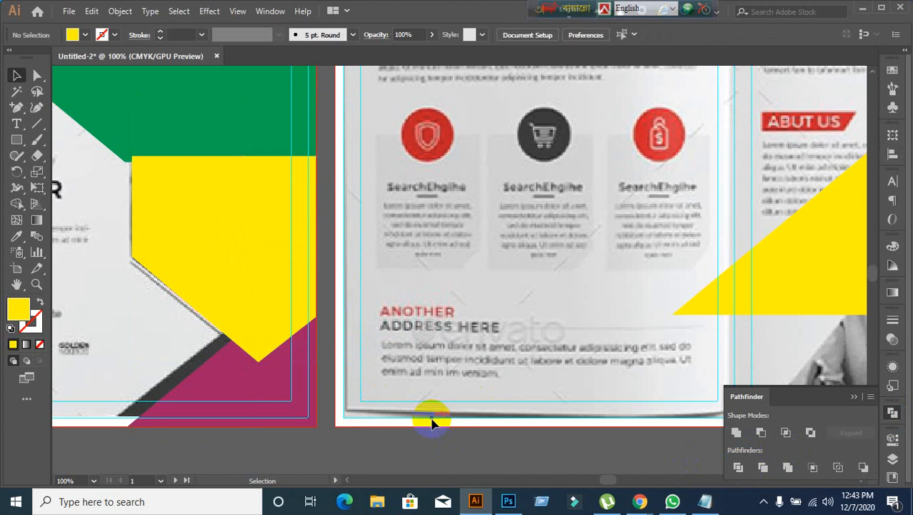
scroll(431, 422, down, 1)
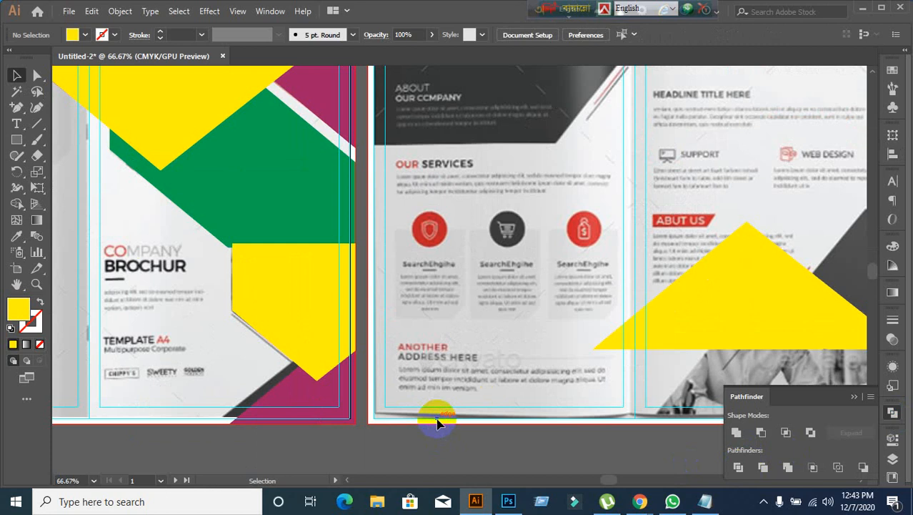
click(313, 312)
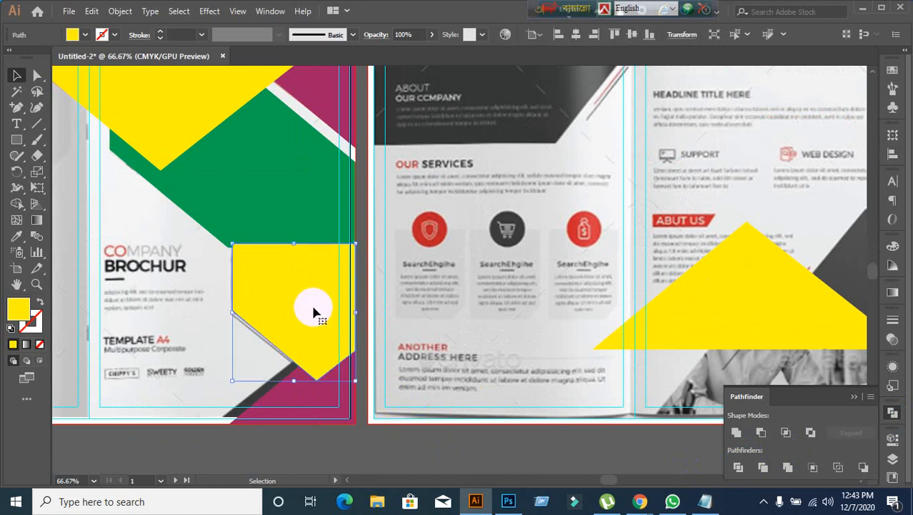
click(361, 437)
drag(300, 311, 170, 347)
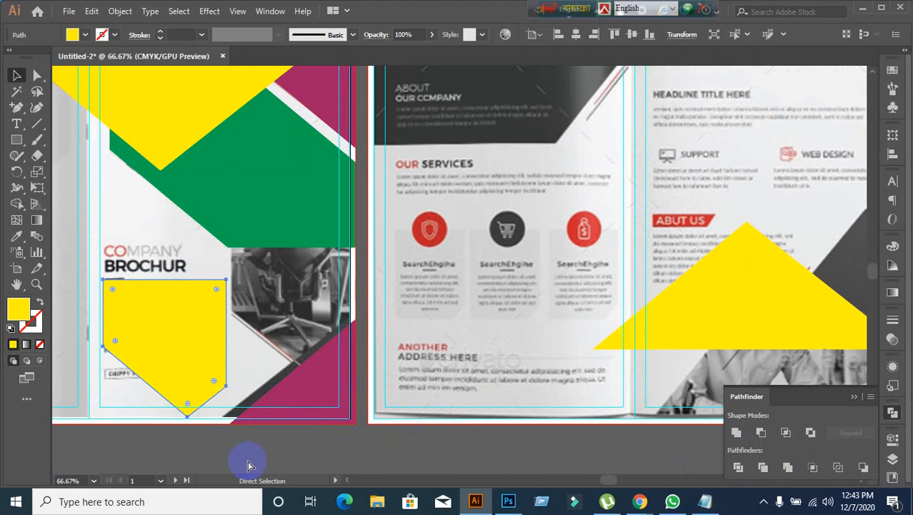
key(ctrl+z)
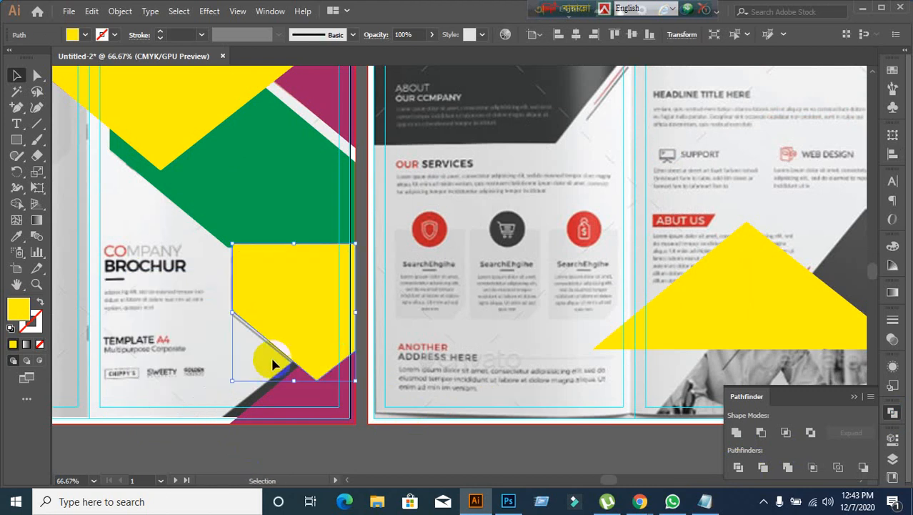
- Bring the front cover's lower magenta triangle to the front, over the tip of the yellow shape
click(279, 399)
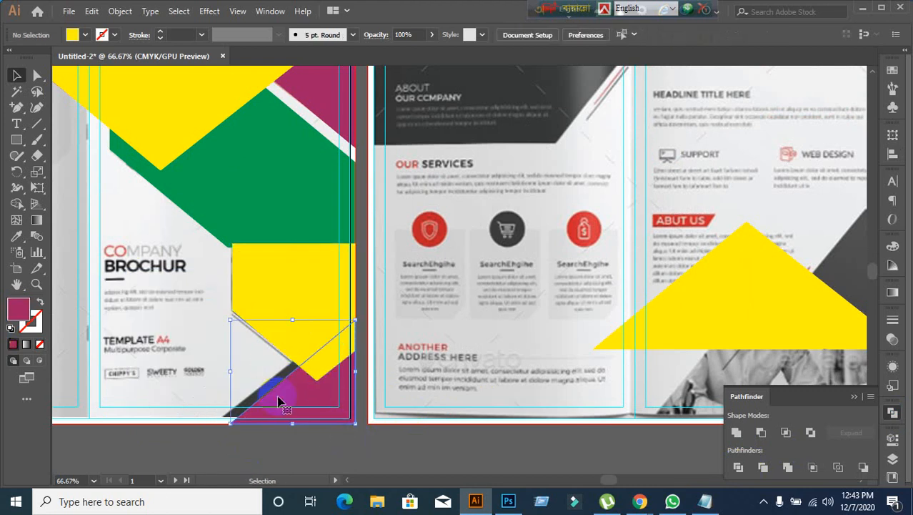
right_click(277, 396)
mouse_move(347, 329)
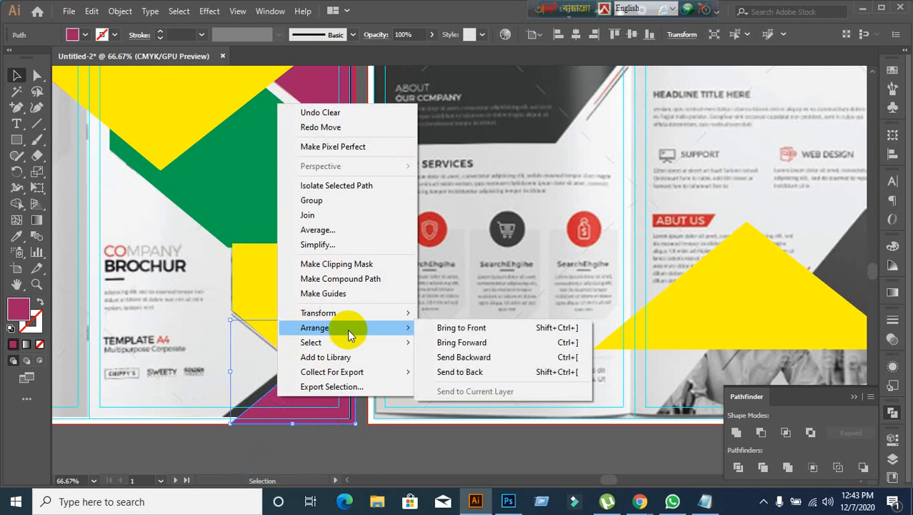
click(436, 331)
click(351, 435)
- Unite the front cover's lower yellow shape with the green shape above it and expand the compound shape
click(261, 314)
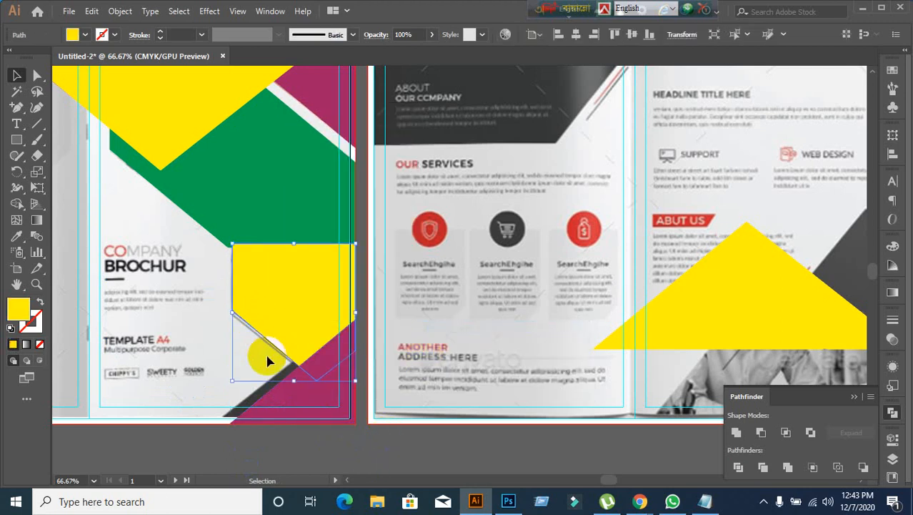
shift+click(253, 191)
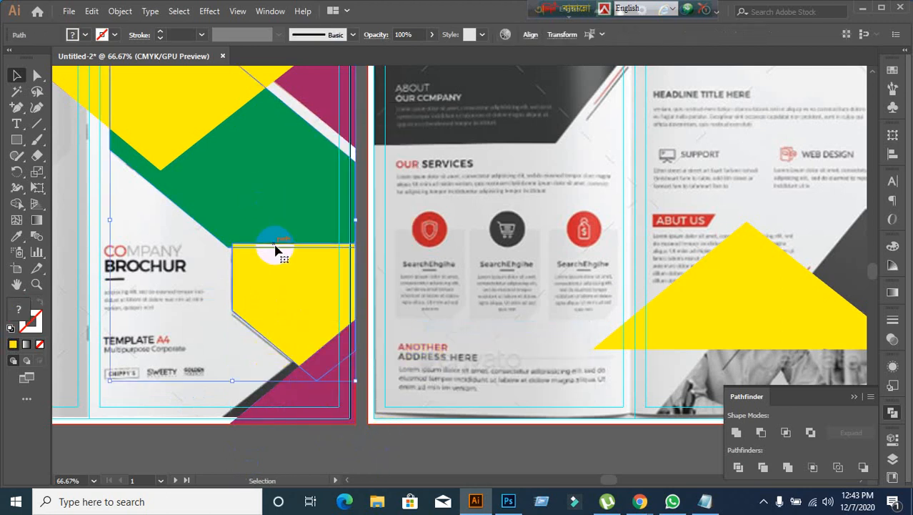
click(736, 432)
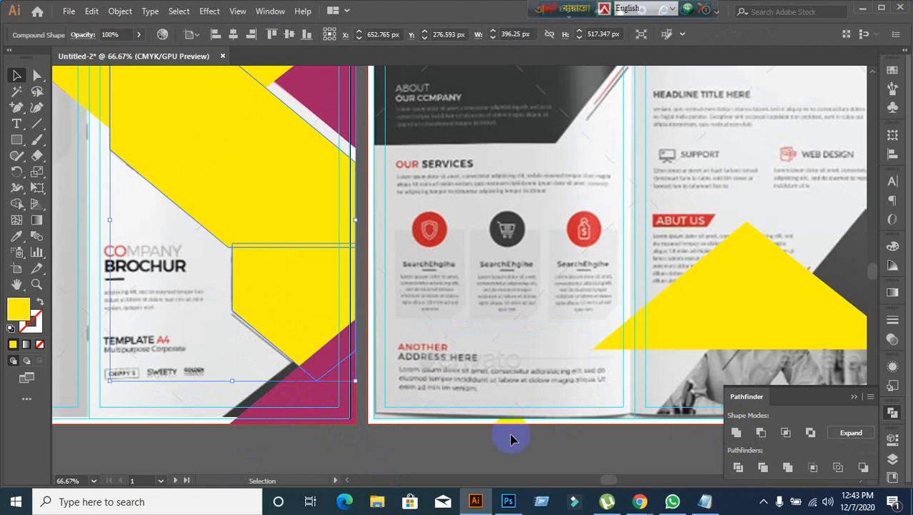
click(849, 434)
click(552, 442)
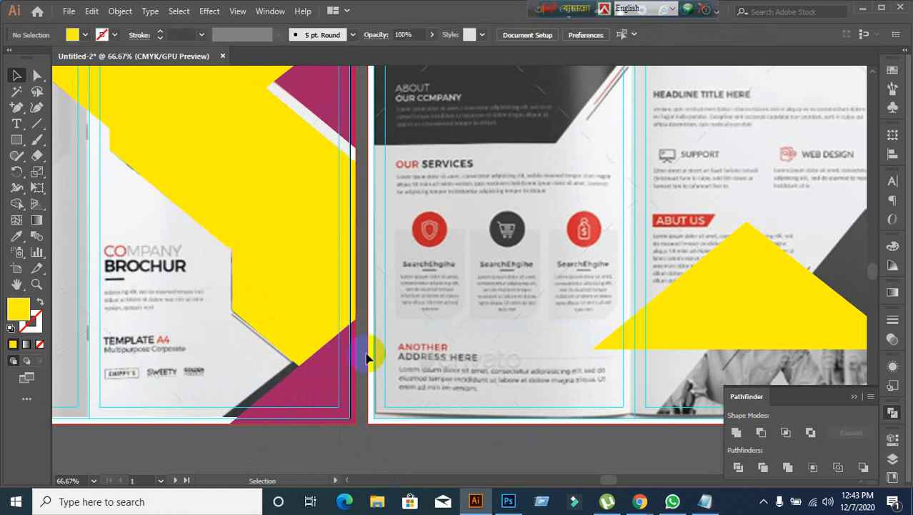
- Fill the united shape on the front cover with a light green swatch
click(300, 280)
click(85, 35)
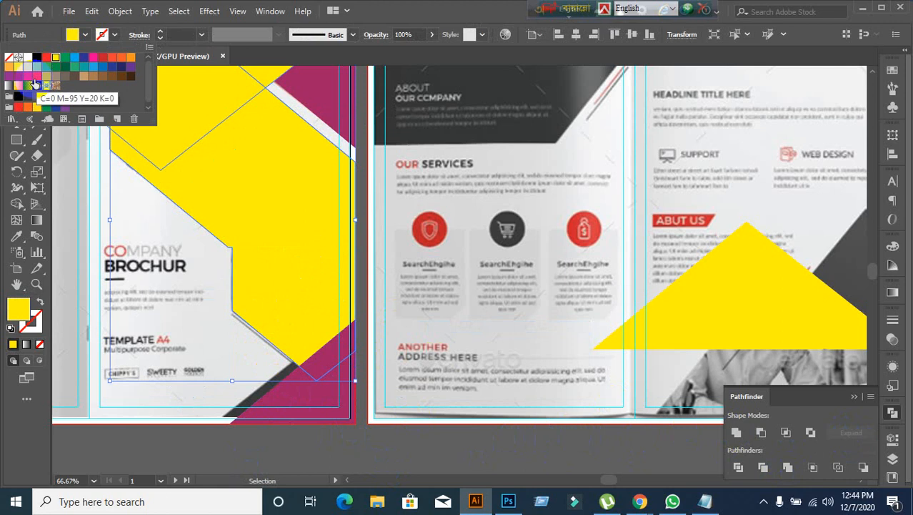
click(38, 65)
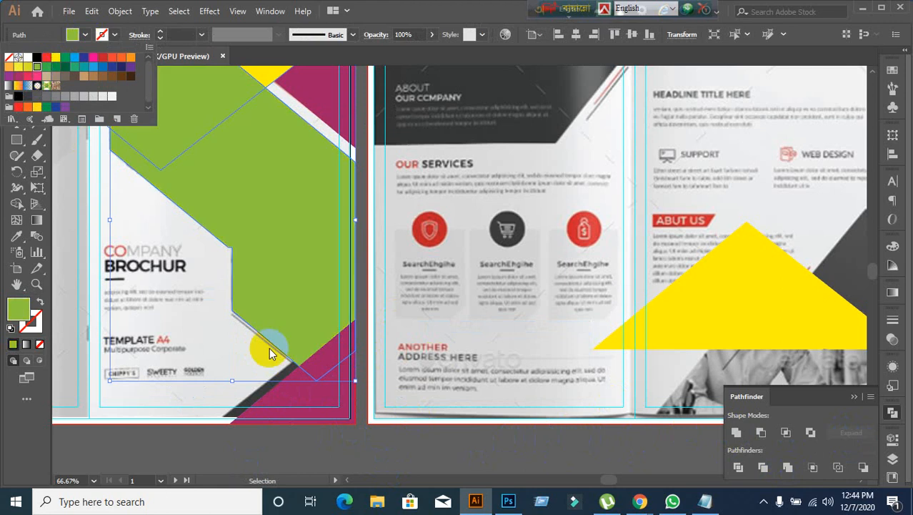
click(297, 446)
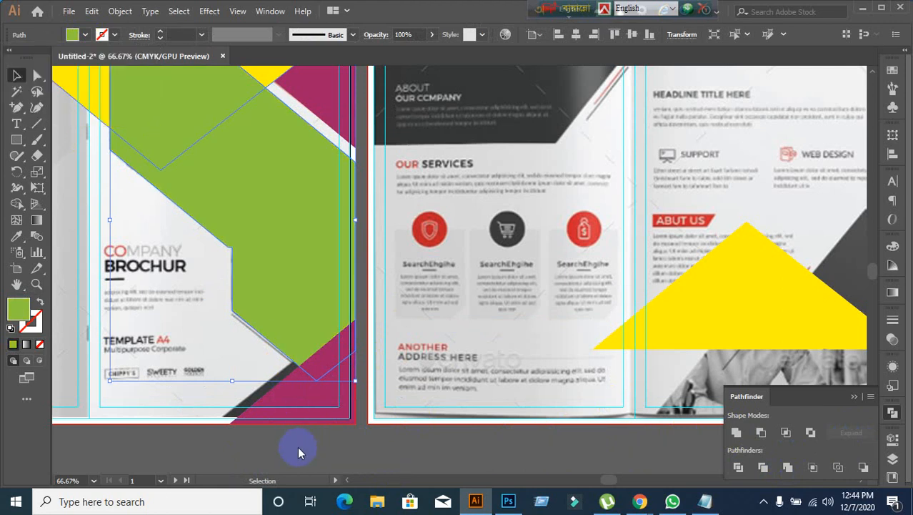
- Send the light green shape backward twice so that it lies behind the front cover's upper yellow triangle
right_click(249, 235)
mouse_move(306, 419)
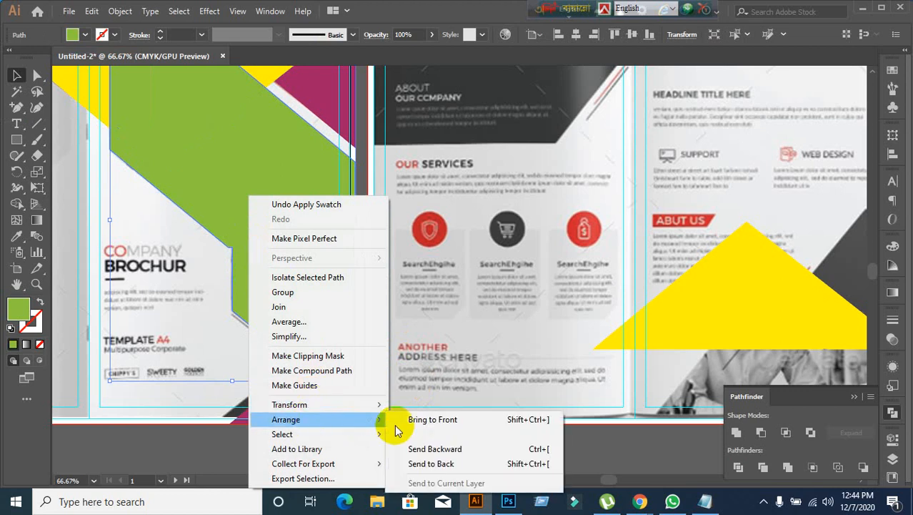
click(421, 449)
right_click(291, 254)
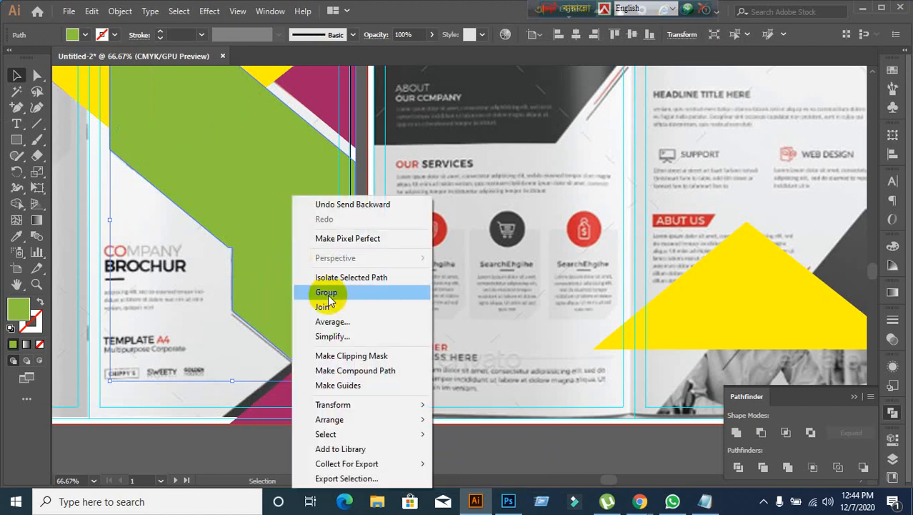
mouse_move(343, 421)
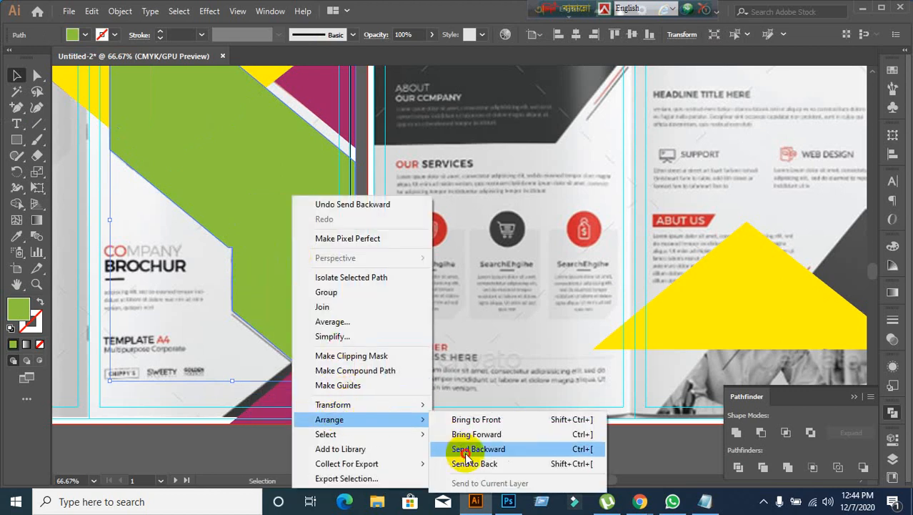
click(457, 449)
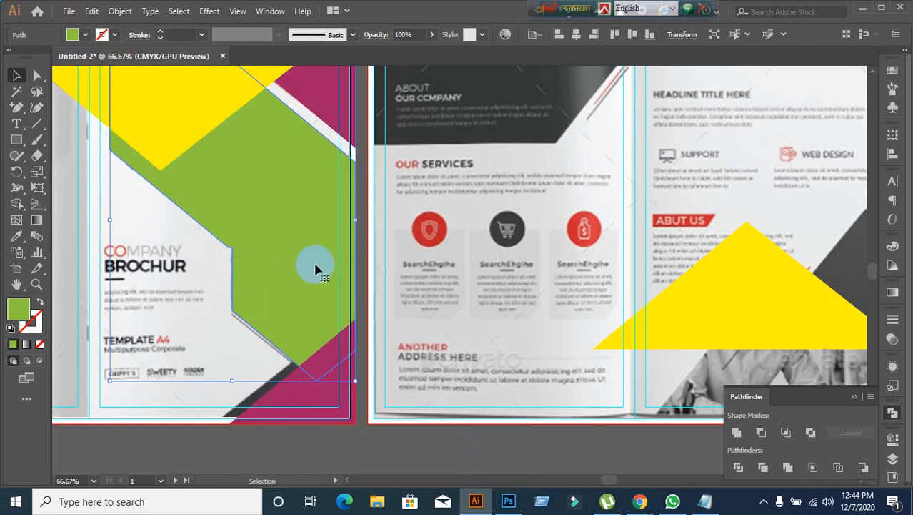
click(371, 463)
scroll(380, 415, down, 1)
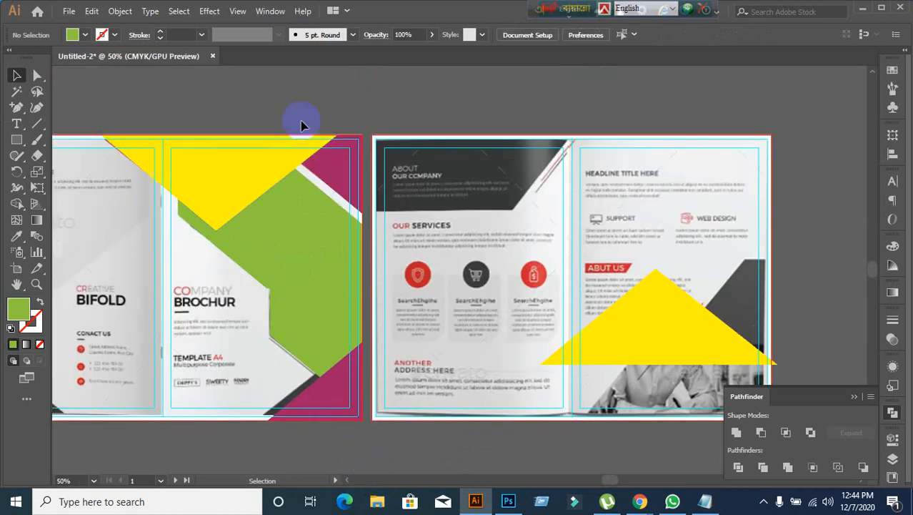
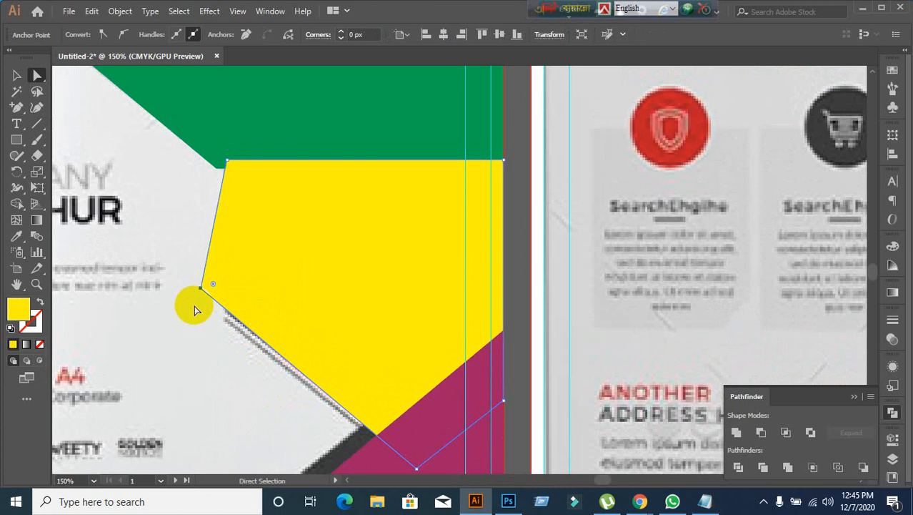
- Move the lower yellow shape's upper inner corner outward beyond the reference photo and set the shape's opacity to 88%
drag(227, 162, 191, 159)
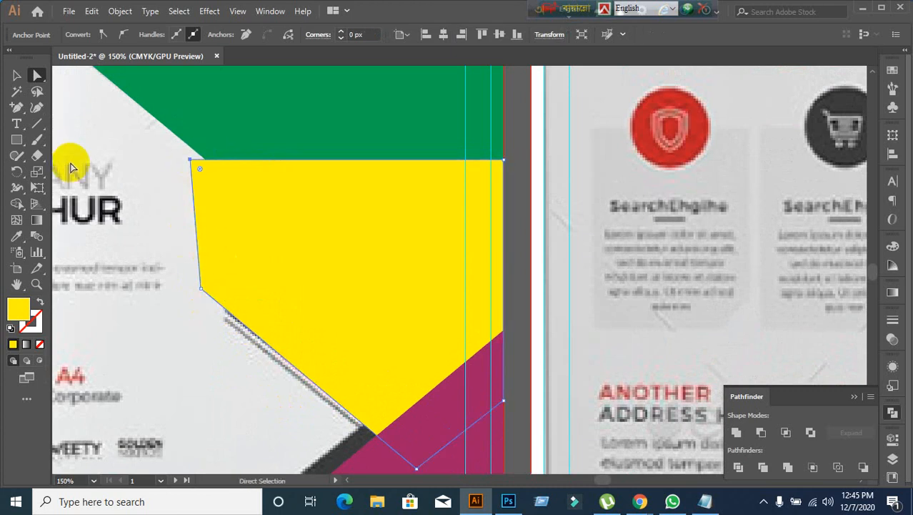
click(18, 77)
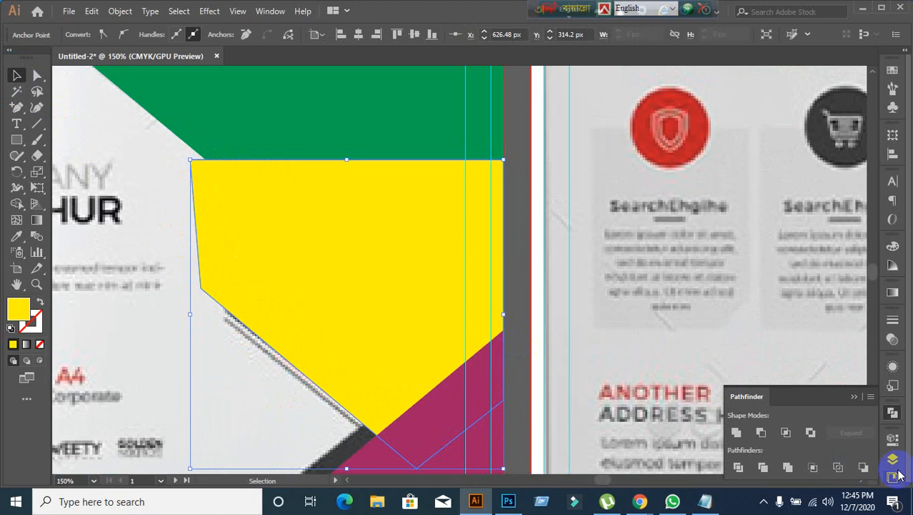
click(893, 343)
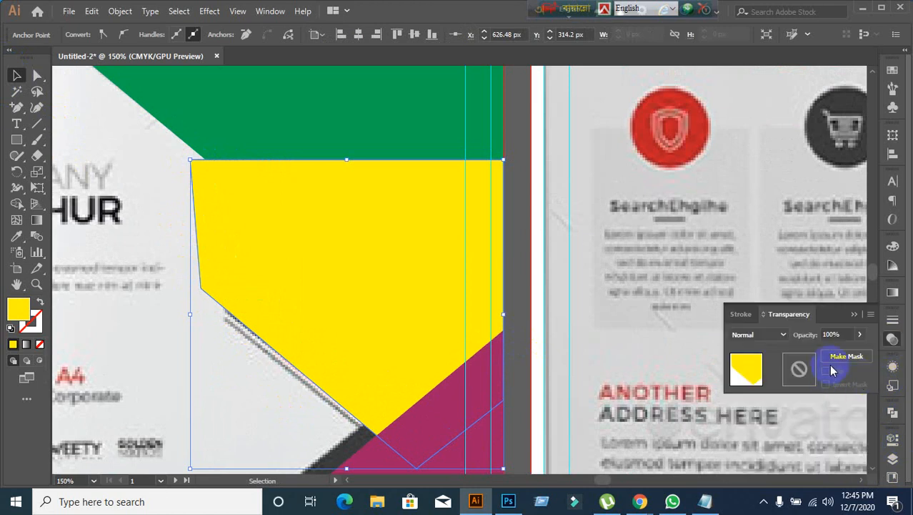
click(847, 333)
scroll(846, 332, down, 7)
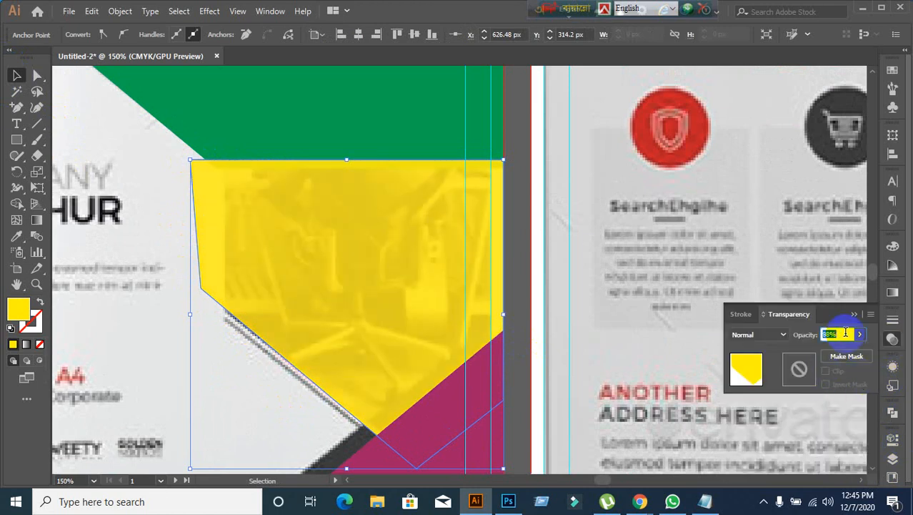
click(520, 333)
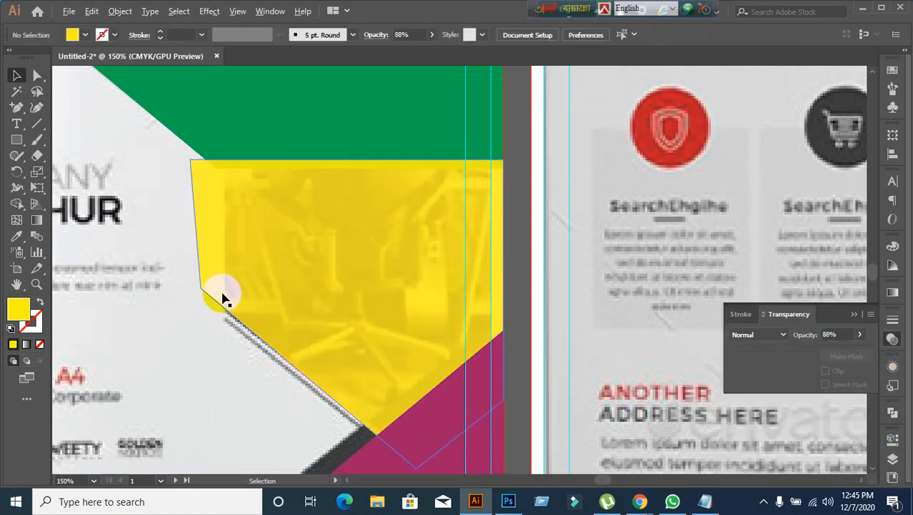
scroll(223, 299, up, 1)
click(38, 126)
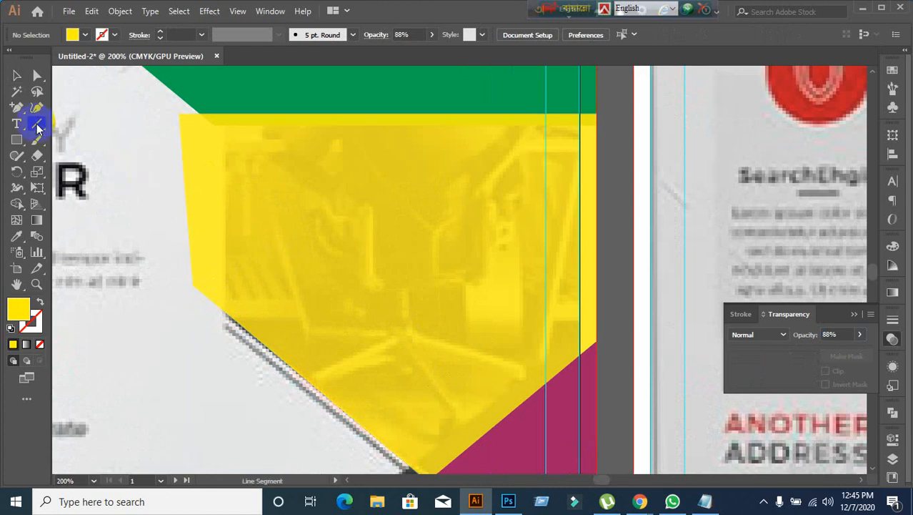
mouse_move(215, 94)
mouse_down()
mouse_move(212, 227)
mouse_move(214, 208)
mouse_up()
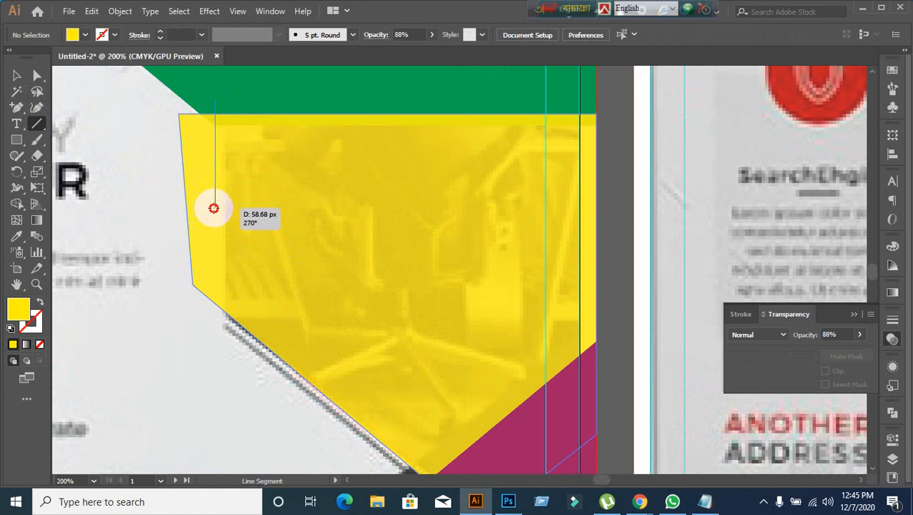
drag(214, 208, 211, 213)
key(ctrl+z)
- Draw a vertical line through the green shape's lower inner corner, crossing the upper edge of the yellow shape
scroll(211, 123, up, 4)
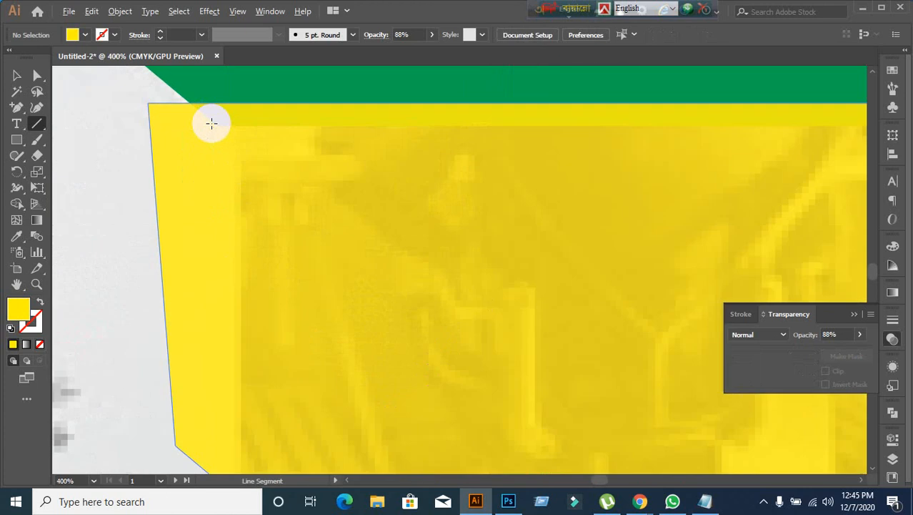
scroll(243, 190, up, 2)
drag(226, 114, 234, 301)
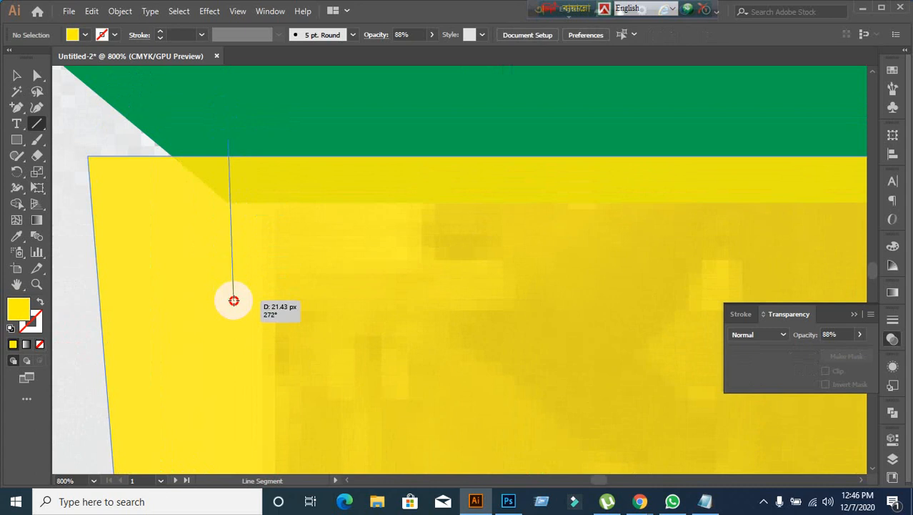
mouse_move(234, 301)
mouse_down()
mouse_move(249, 435)
mouse_move(244, 502)
mouse_move(255, 418)
mouse_up()
scroll(296, 341, down, 3)
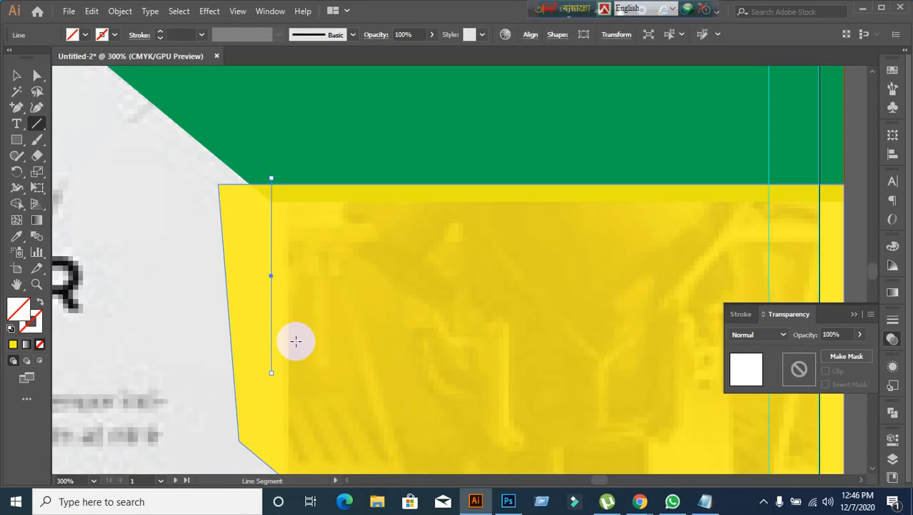
- Extend the vertical line's lower end straight down past the yellow shape's sloping lower edge
click(18, 80)
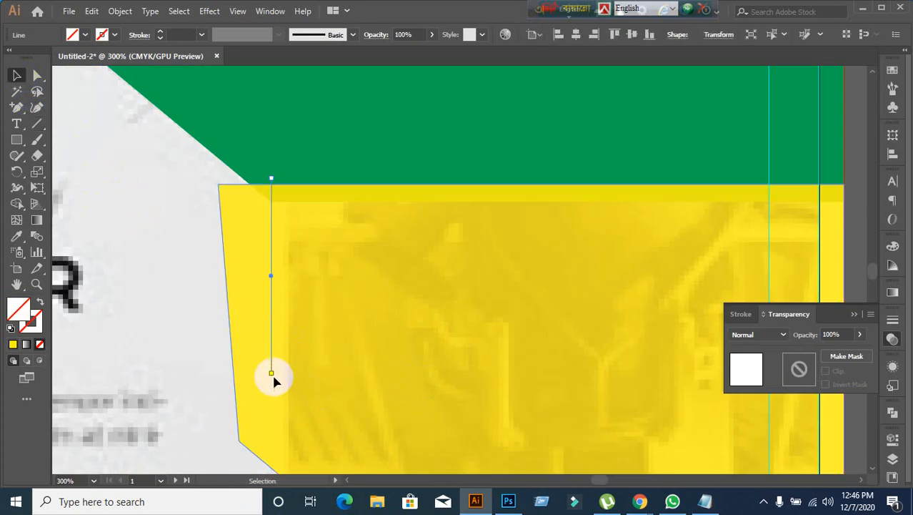
click(37, 75)
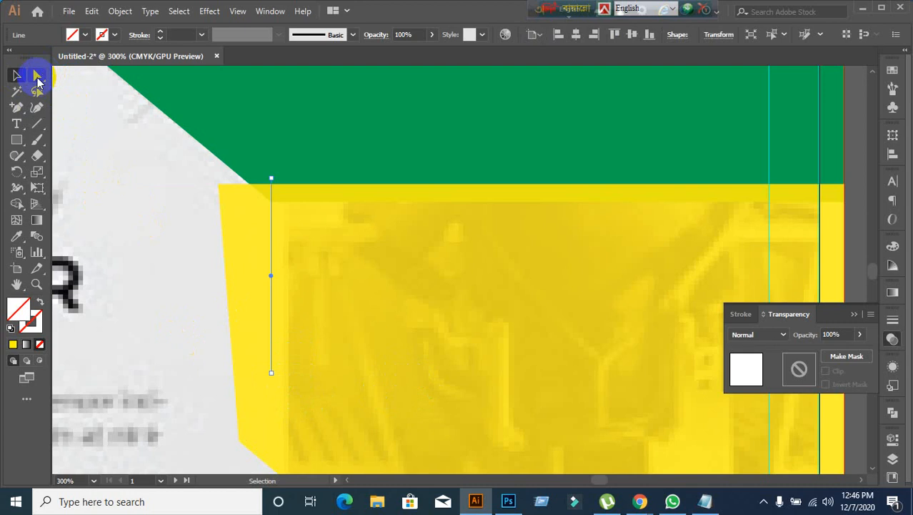
click(271, 374)
scroll(329, 422, down, 3)
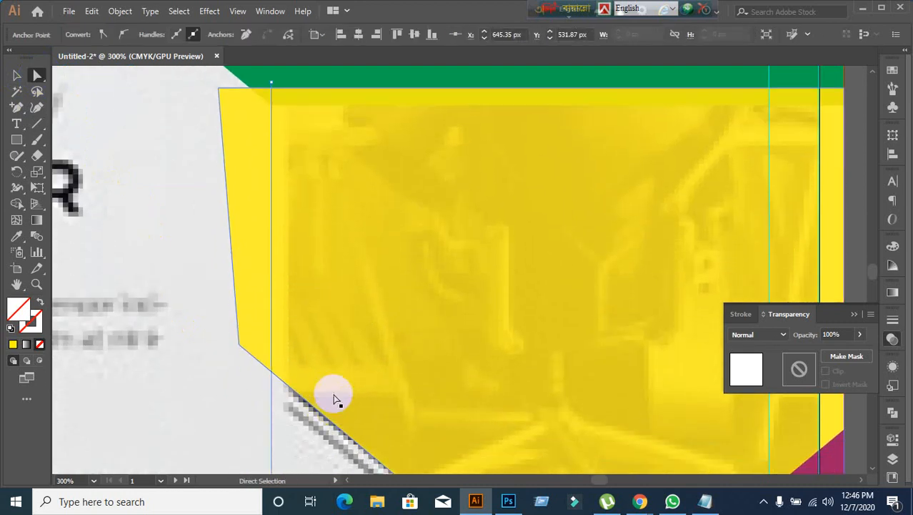
- Split the lower yellow shape along the vertical line with the Pathfinder's Divide
click(16, 77)
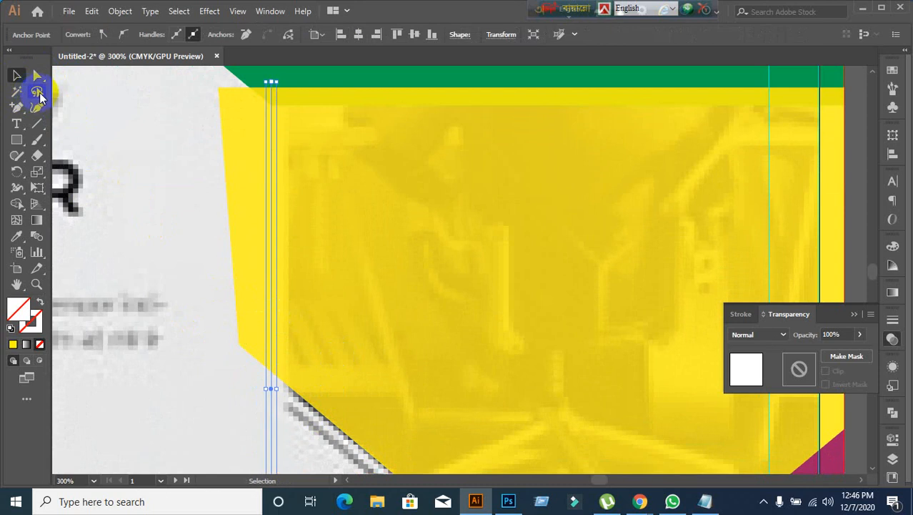
click(431, 213)
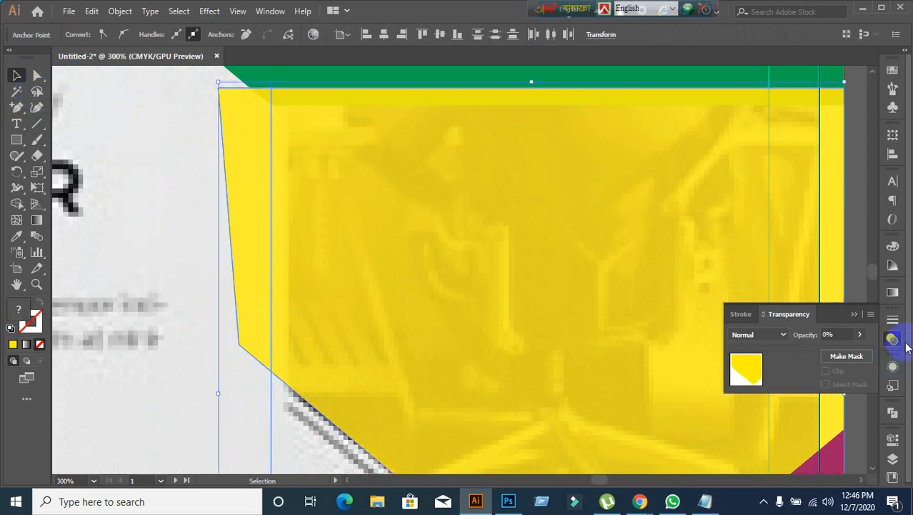
click(893, 413)
click(738, 467)
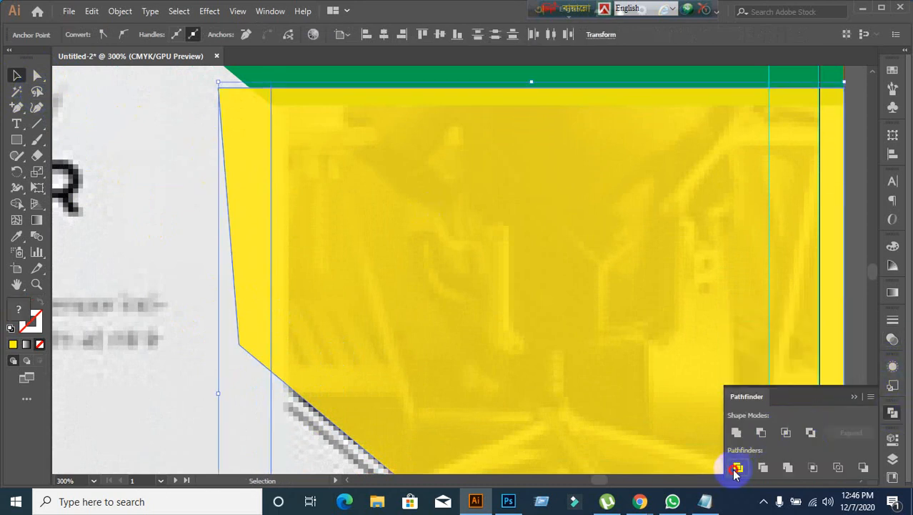
- Ungroup the divided lower yellow shape and delete its narrow sliver outside the vertical cut
right_click(359, 228)
click(397, 337)
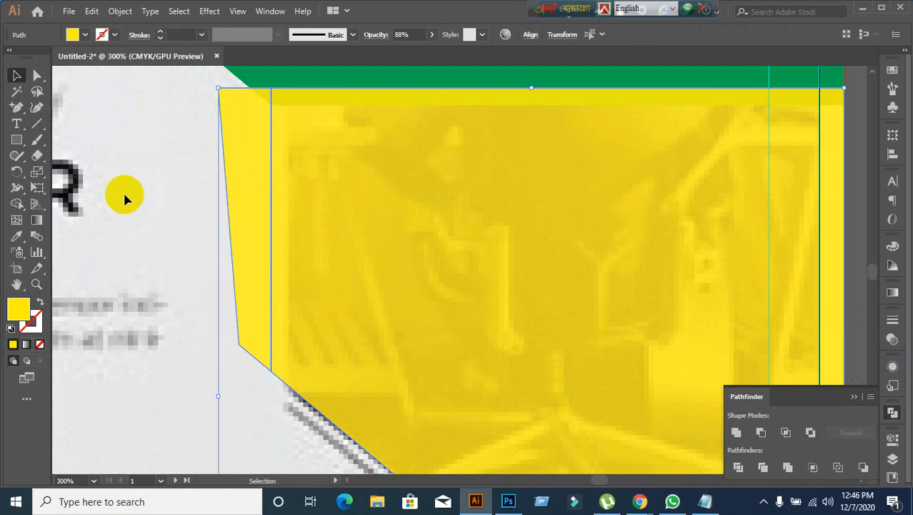
click(125, 193)
click(238, 207)
key(Delete)
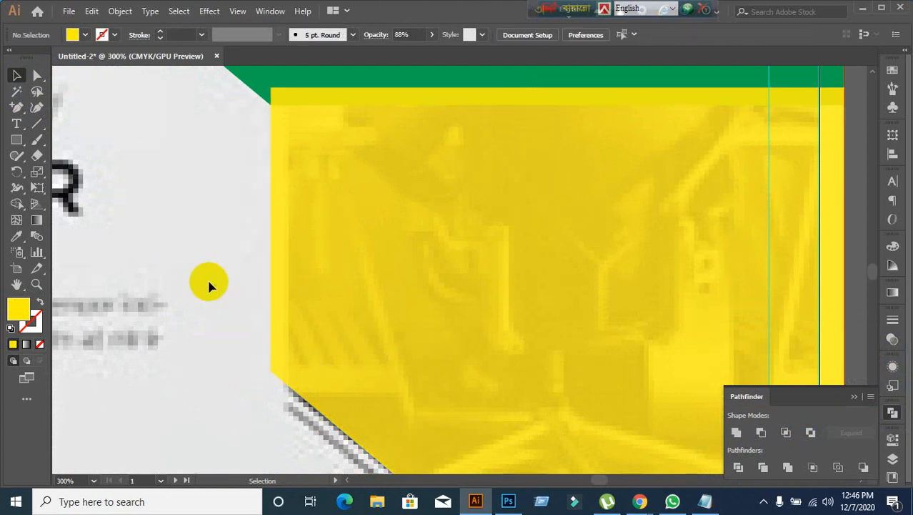
scroll(258, 200, down, 1)
scroll(258, 200, down, 3)
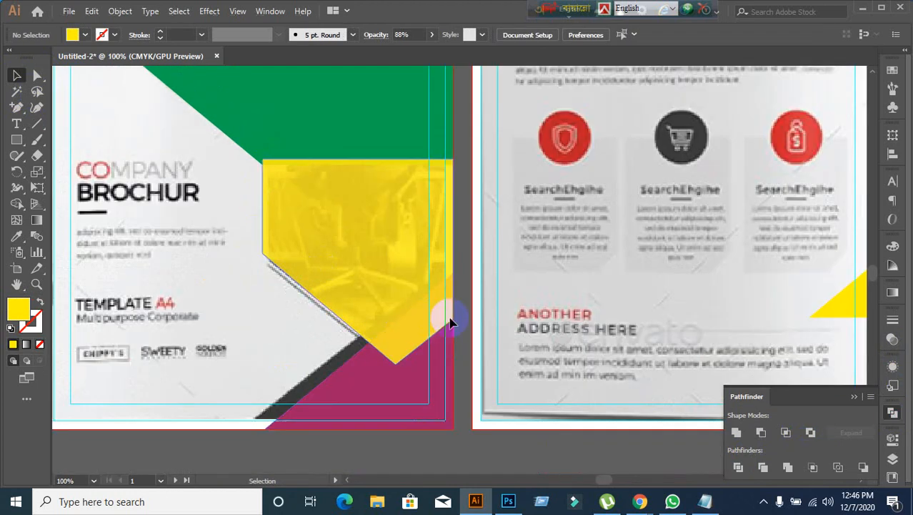
- Switch to the Google Meet call in Chrome, mute the microphone and return to Illustrator
mouse_move(639, 501)
click(549, 448)
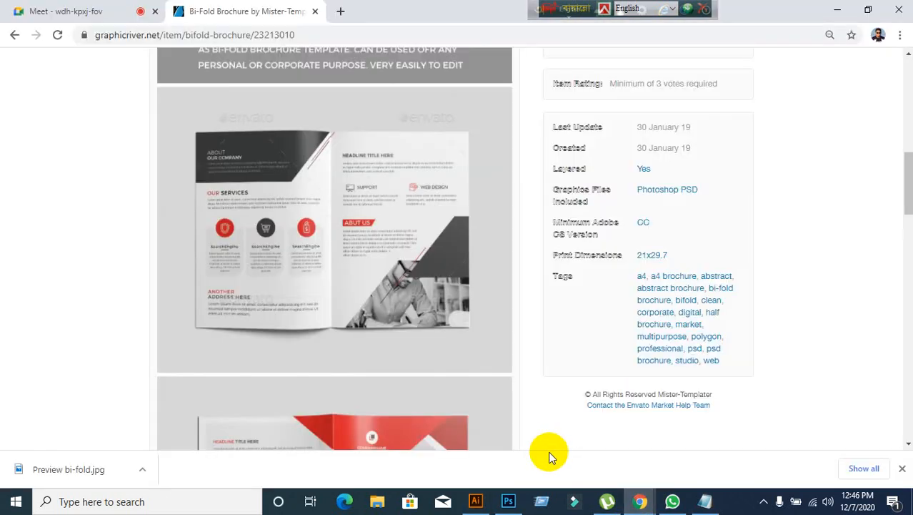
click(35, 11)
mouse_move(412, 441)
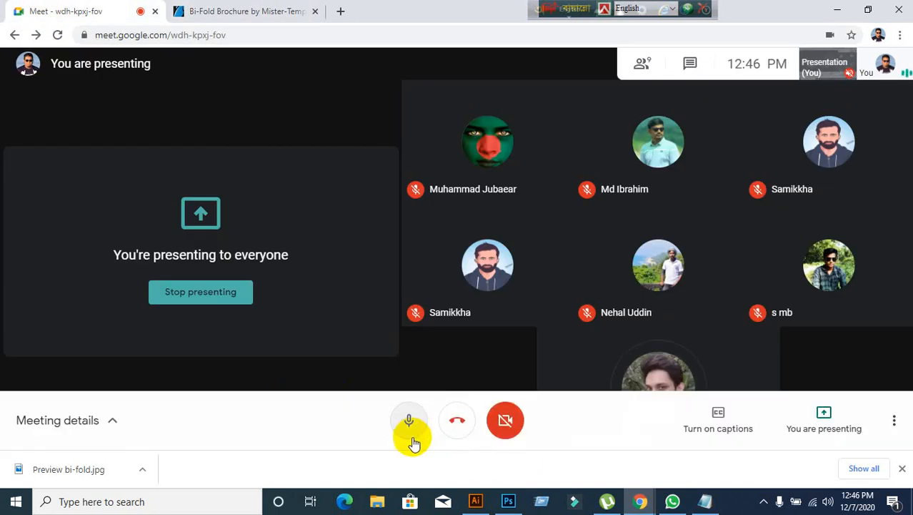
click(411, 423)
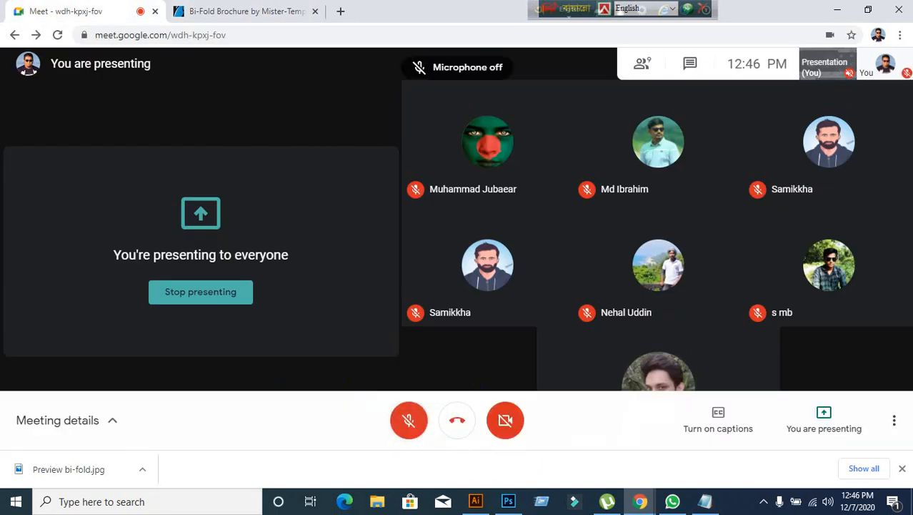
click(837, 9)
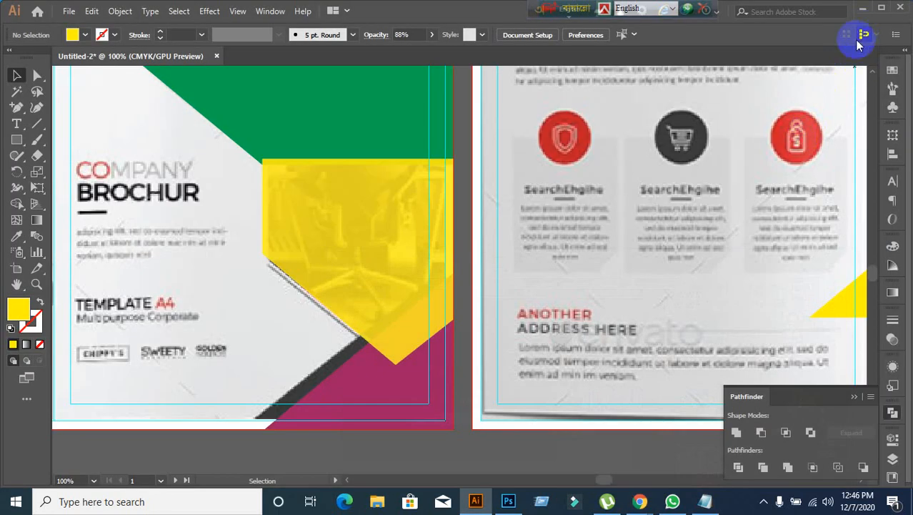
- Switch to the Google Meet call, unmute the microphone and go back to Illustrator
click(863, 10)
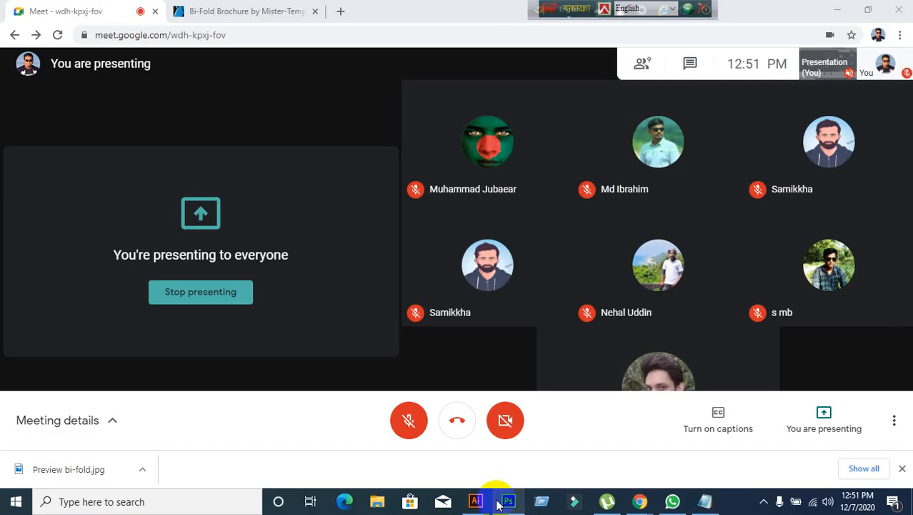
click(475, 501)
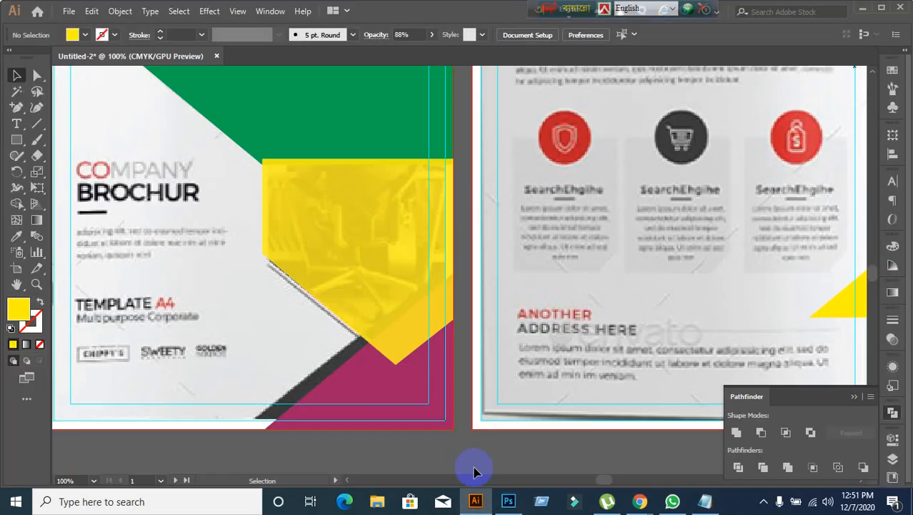
click(475, 501)
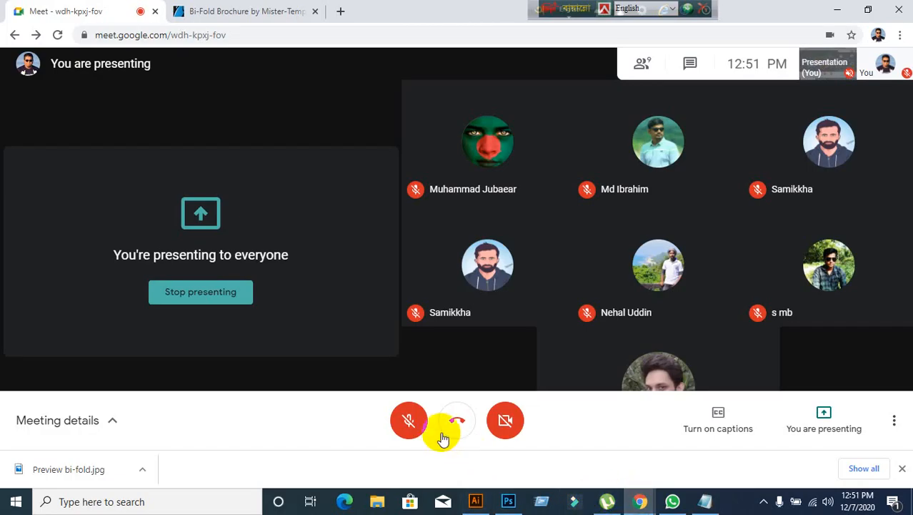
click(408, 422)
click(475, 501)
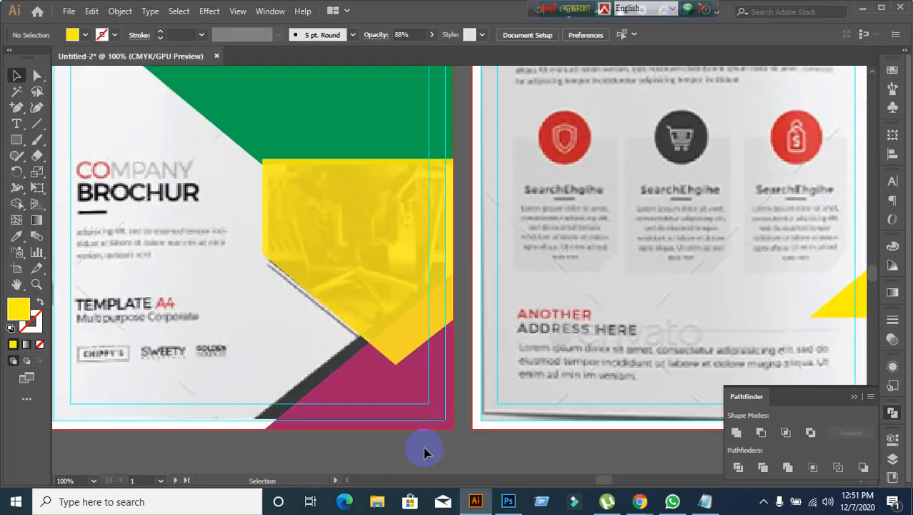
- Set the opacity of the trimmed lower yellow shape on the front cover to 100%
scroll(424, 450, down, 1)
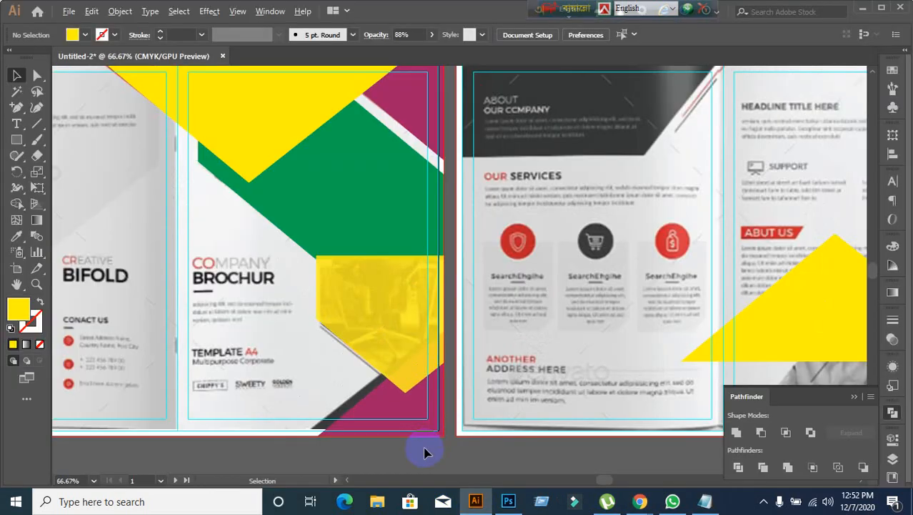
scroll(379, 428, up, 1)
scroll(330, 303, up, 1)
scroll(331, 302, up, 2)
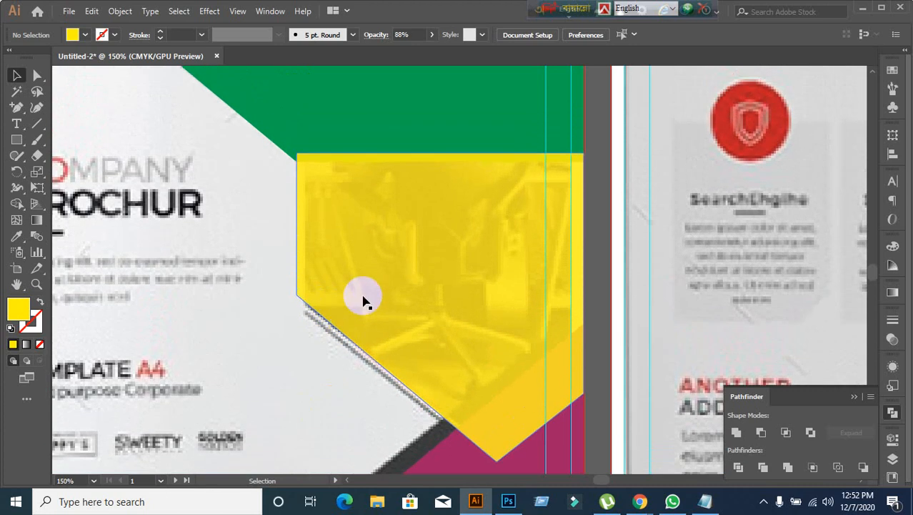
click(361, 318)
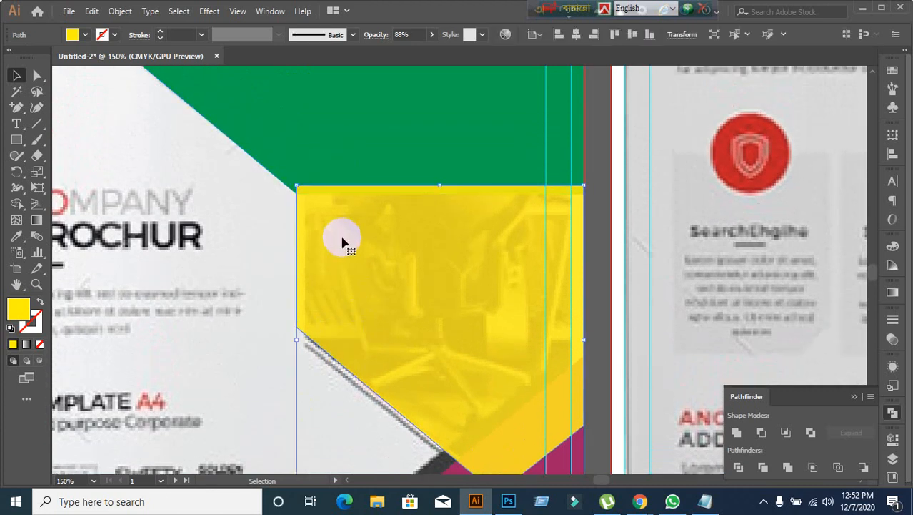
scroll(343, 243, down, 2)
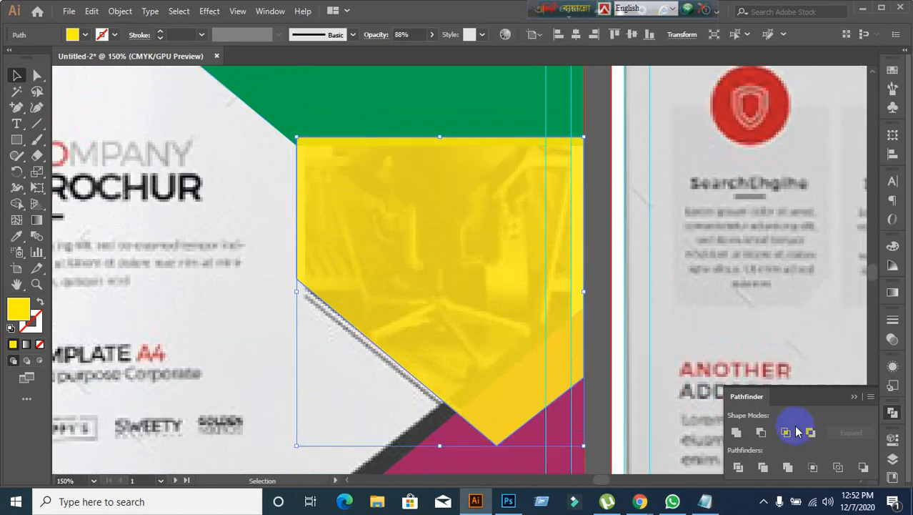
click(896, 343)
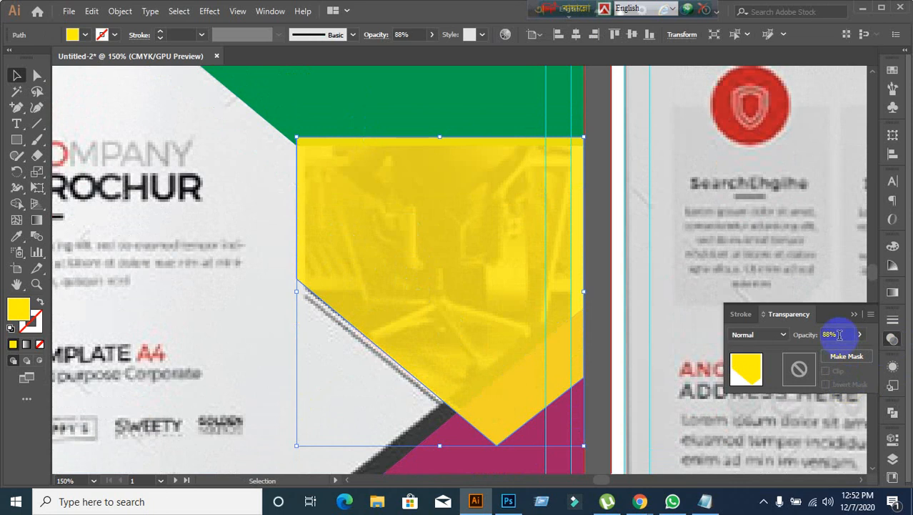
text(10)
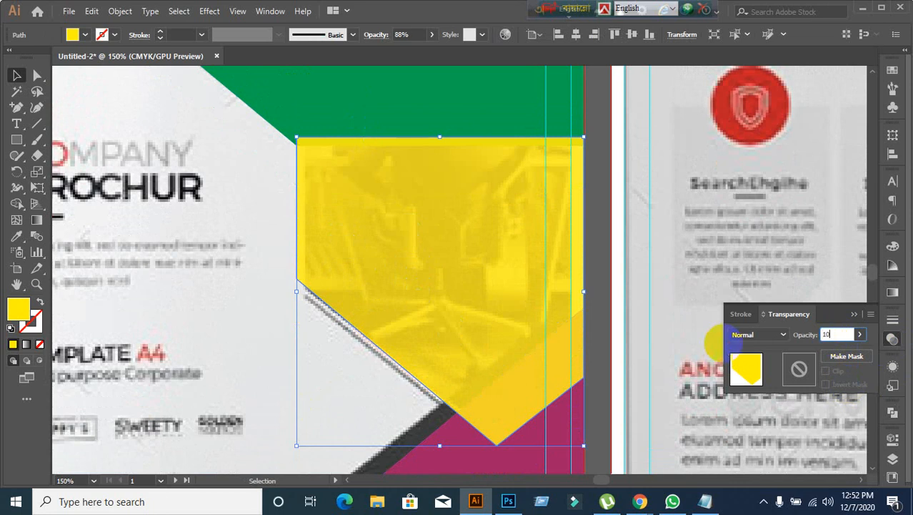
key(Return)
key(ctrl+z)
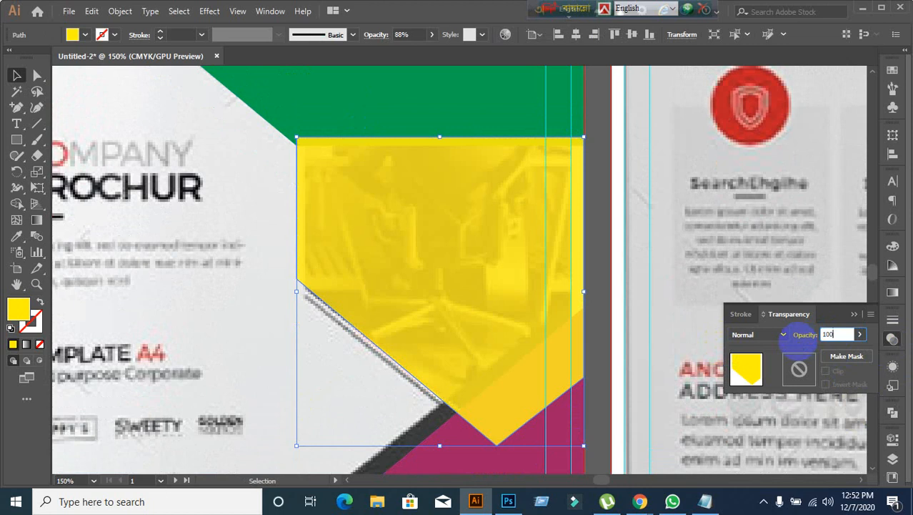
key(Return)
click(598, 258)
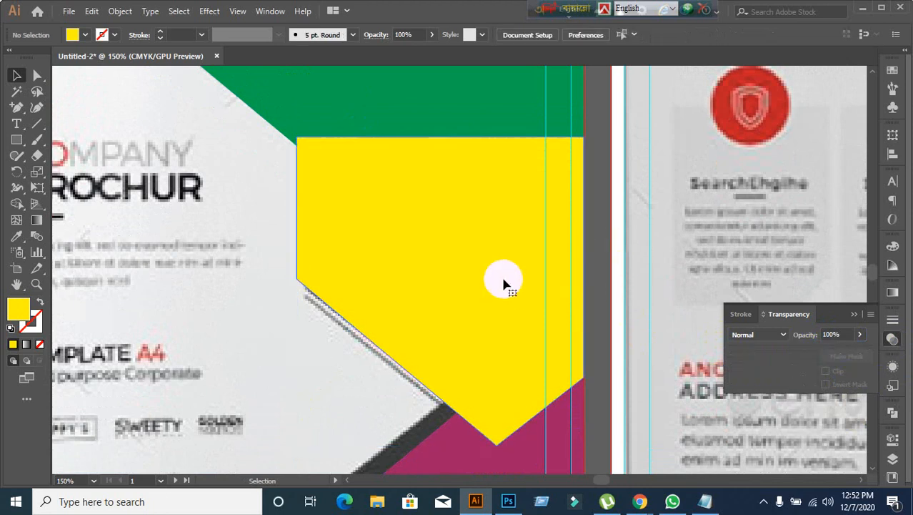
- Merge the lower yellow shape and the green shape into one with the Pathfinder's Unite
click(504, 284)
scroll(509, 307, up, 3)
shift+click(334, 202)
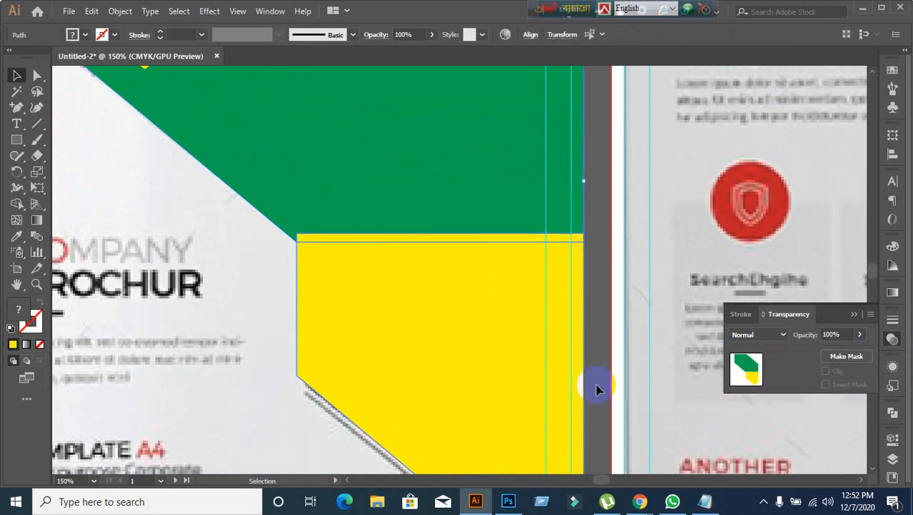
click(893, 409)
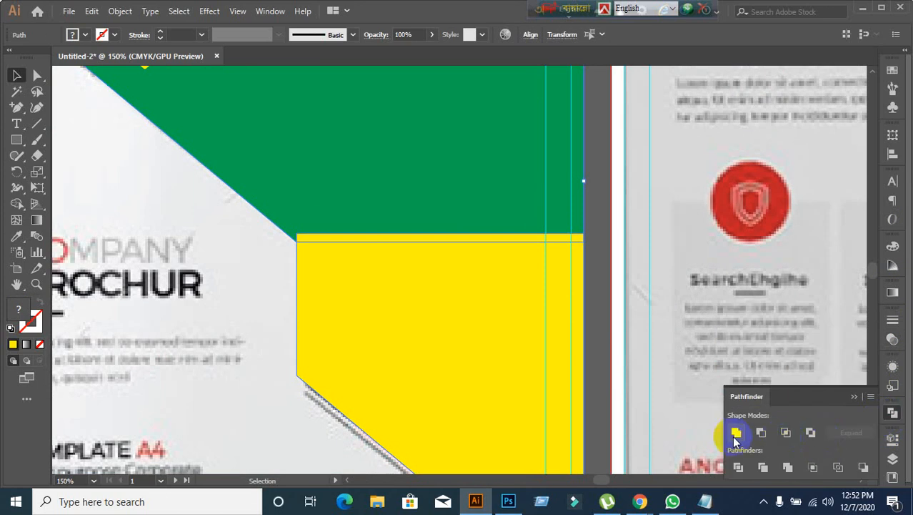
click(735, 434)
click(844, 431)
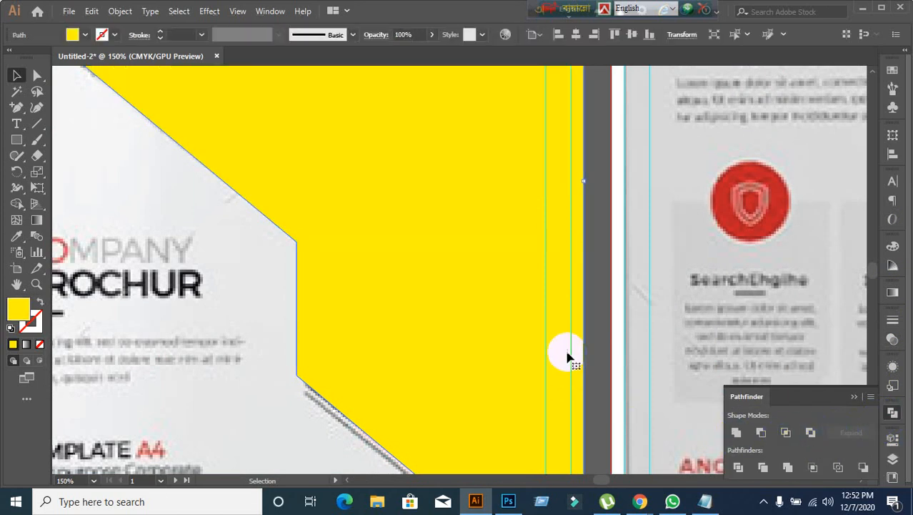
- Fill the merged front-cover shape with the green swatch
scroll(568, 357, down, 2)
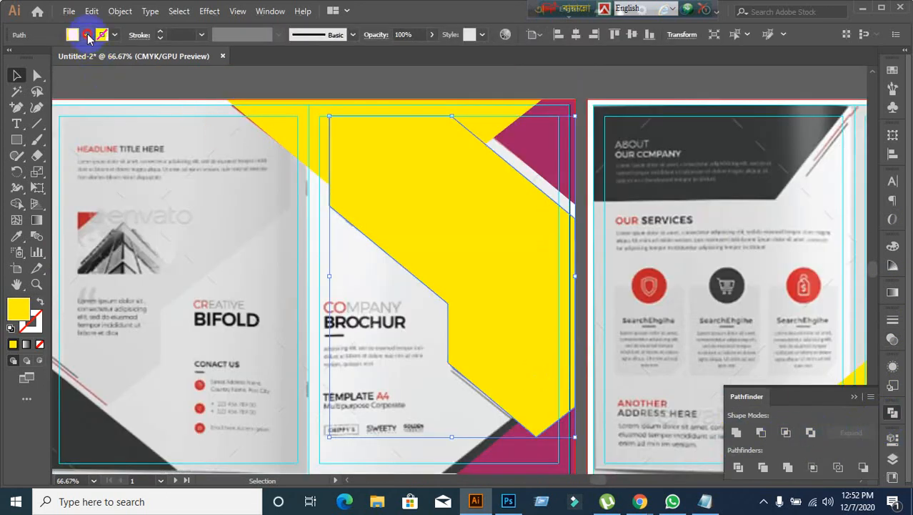
click(86, 34)
click(65, 58)
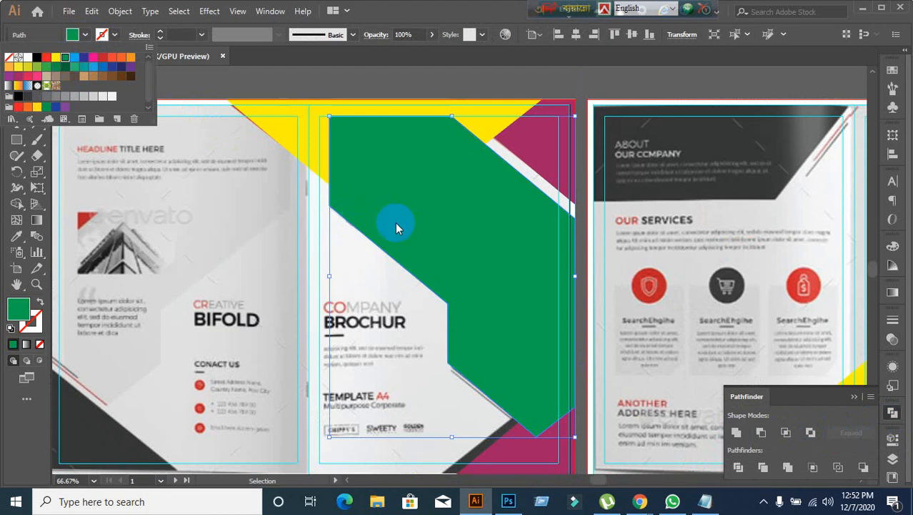
click(524, 87)
- Send the merged green shape backward three levels, behind the upper yellow triangle and the lower magenta triangle
scroll(550, 373, down, 5)
scroll(536, 322, up, 3)
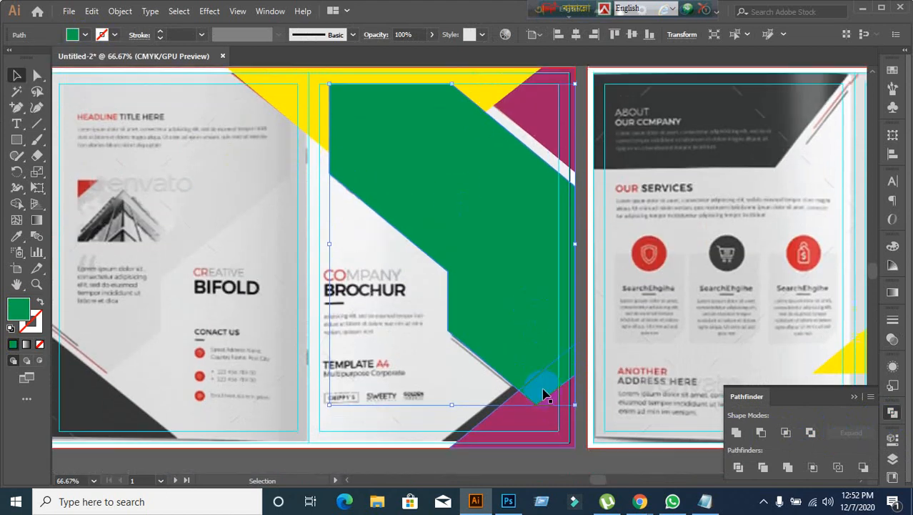
scroll(536, 386, down, 3)
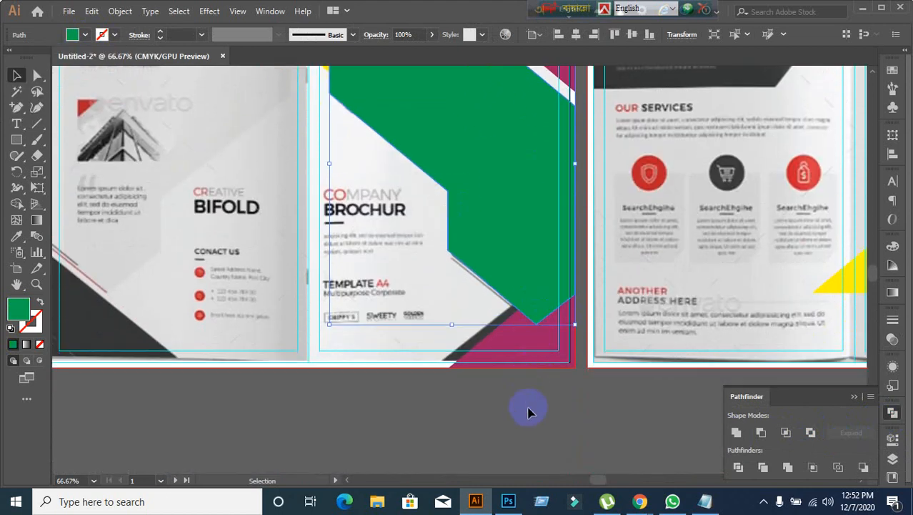
scroll(529, 411, up, 2)
right_click(477, 259)
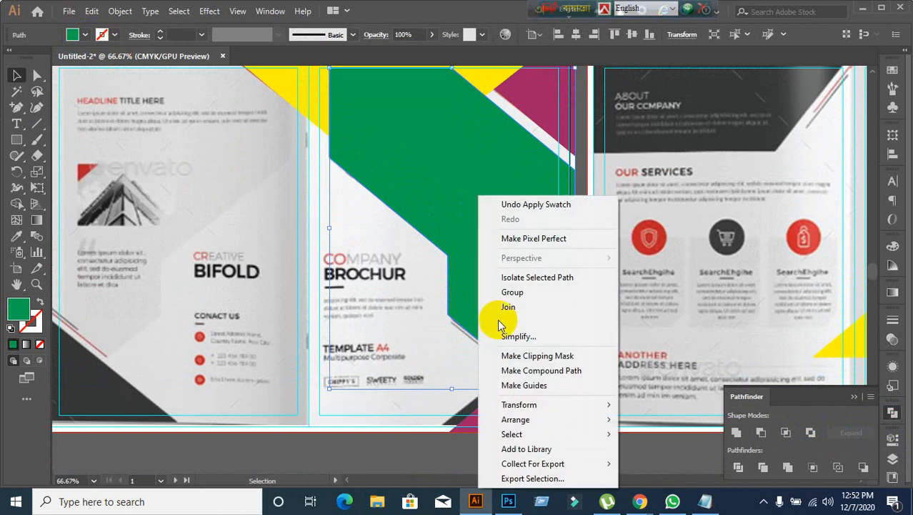
mouse_move(516, 419)
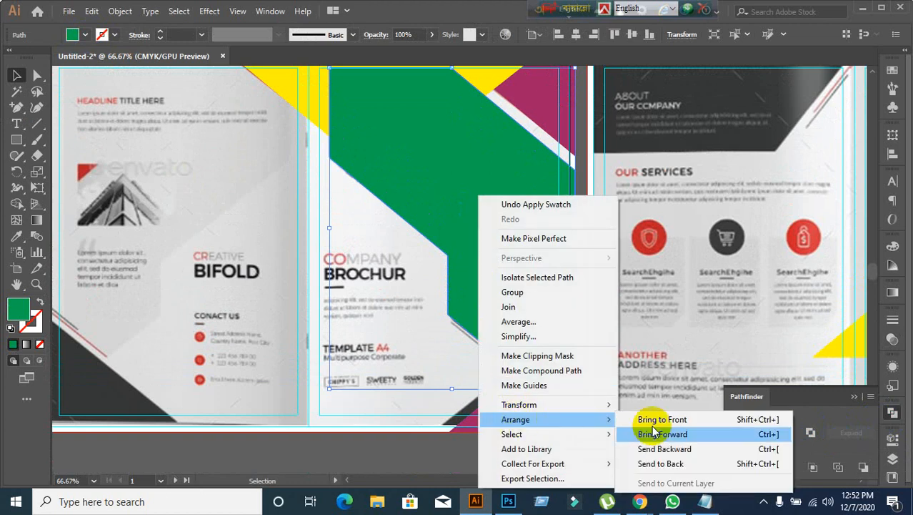
click(683, 449)
right_click(476, 261)
mouse_move(557, 423)
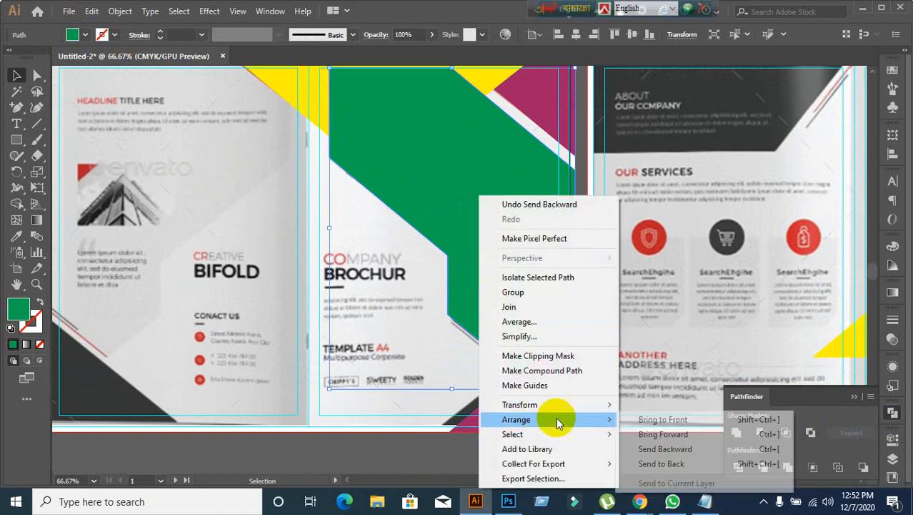
click(668, 448)
right_click(466, 198)
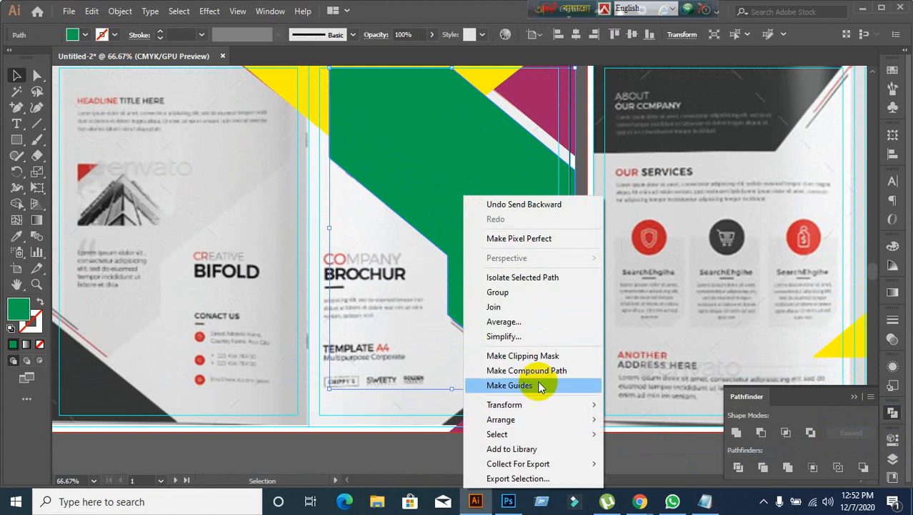
mouse_move(535, 414)
click(657, 451)
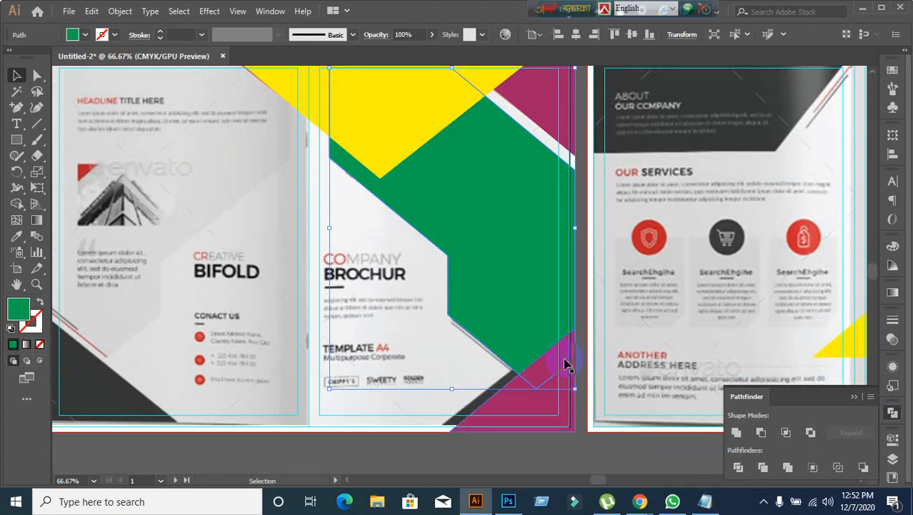
scroll(600, 460, down, 1)
click(558, 453)
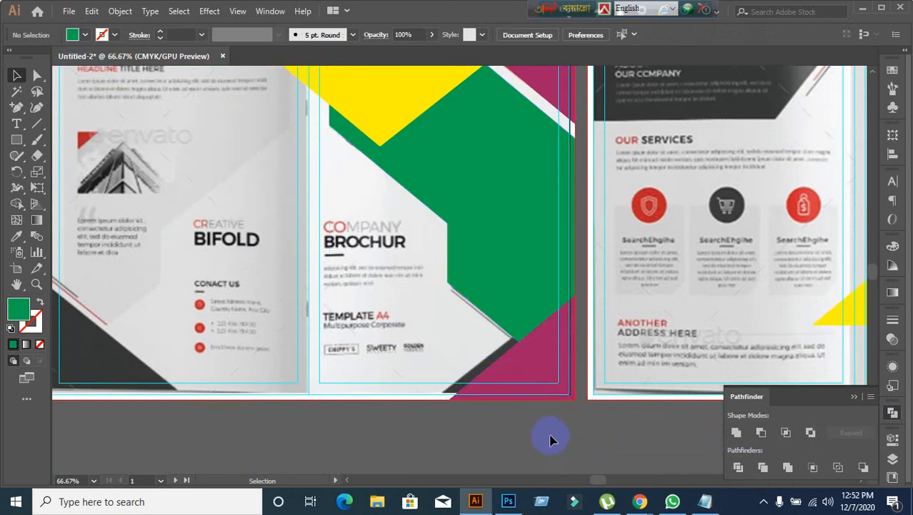
- Select all the traced front-cover shapes together and move them up and right, off the cover's reference image onto the inside spread
scroll(550, 437, down, 2)
scroll(581, 431, up, 2)
drag(586, 388, 529, 446)
click(473, 416)
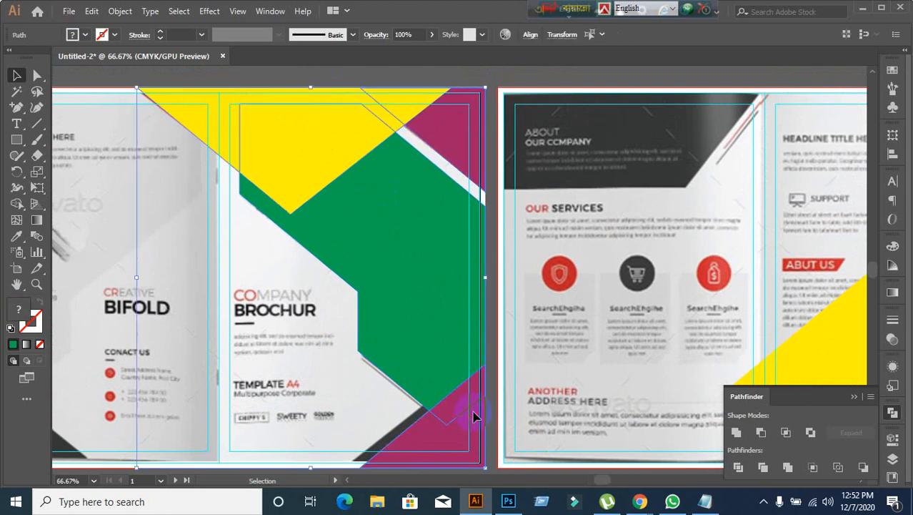
drag(473, 417, 760, 305)
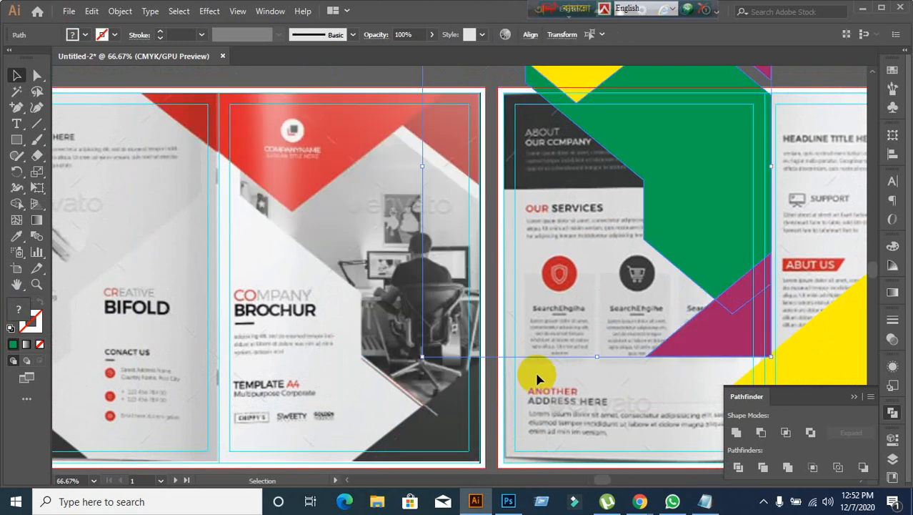
scroll(619, 411, down, 1)
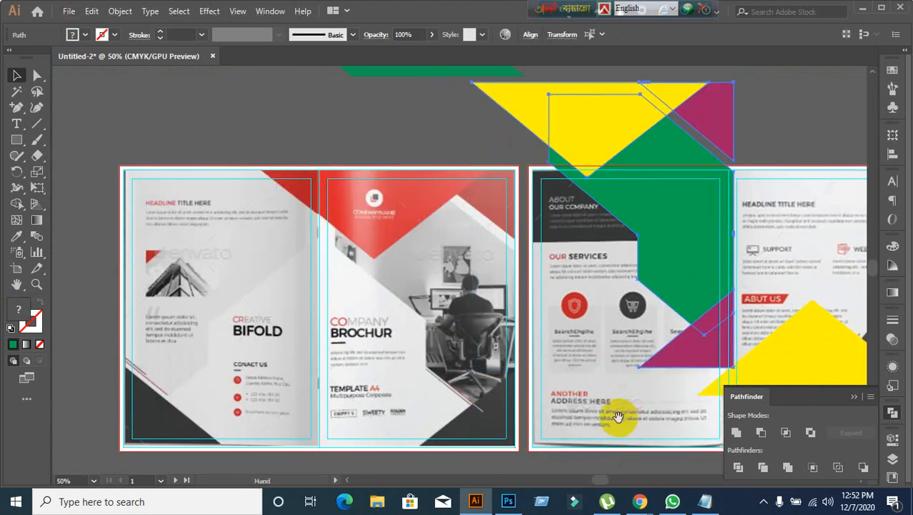
- Undo the last move of the traced front-cover shapes and deselect them
drag(619, 417, 536, 368)
click(517, 444)
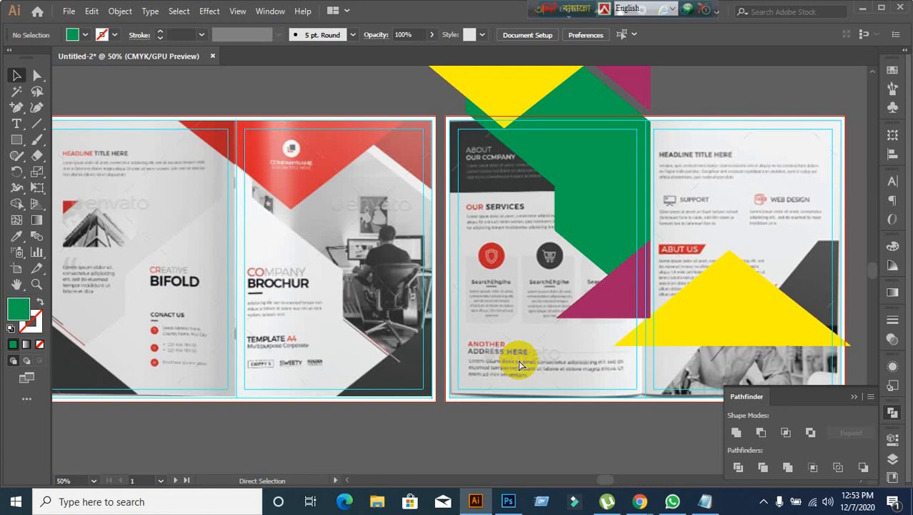
key(ctrl+z)
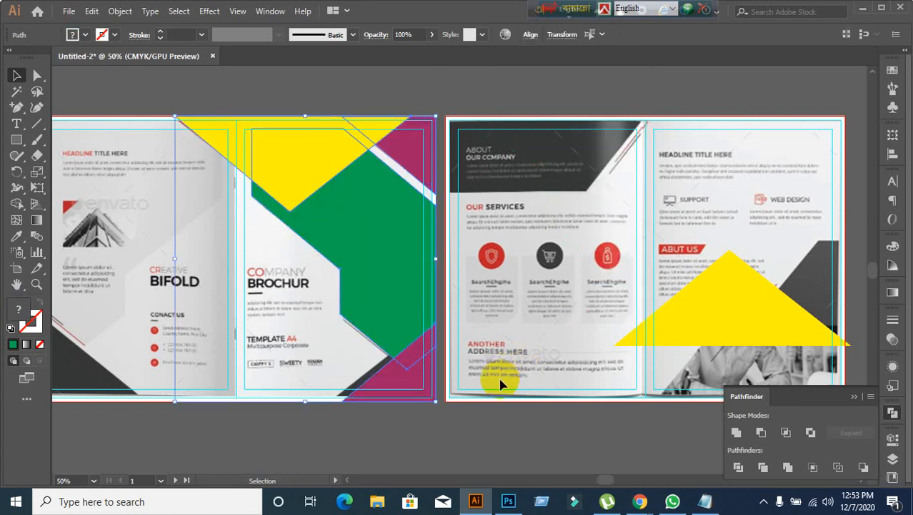
click(465, 225)
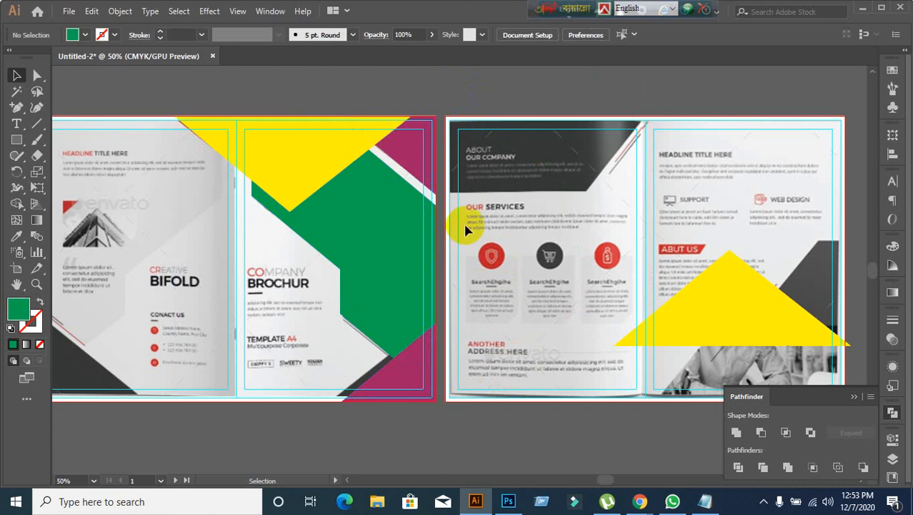
click(408, 243)
click(490, 122)
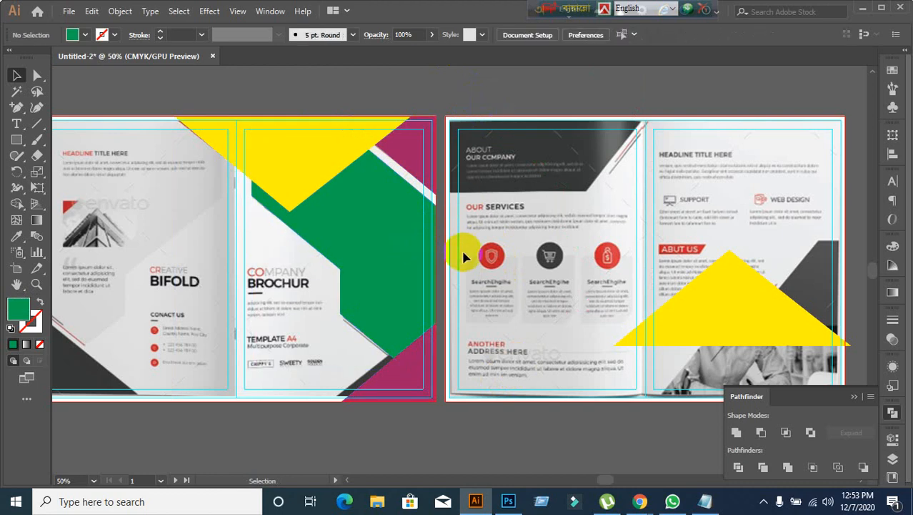
scroll(421, 389, down, 1)
scroll(375, 426, up, 1)
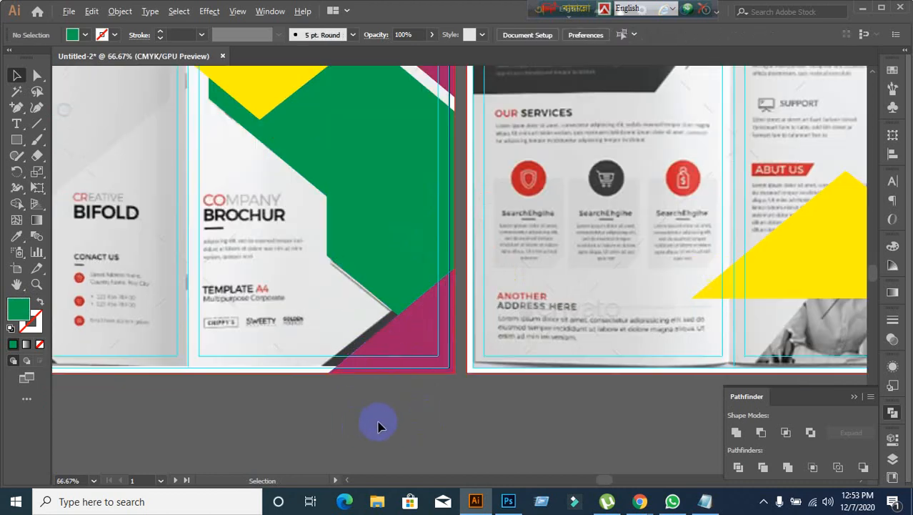
scroll(424, 388, down, 2)
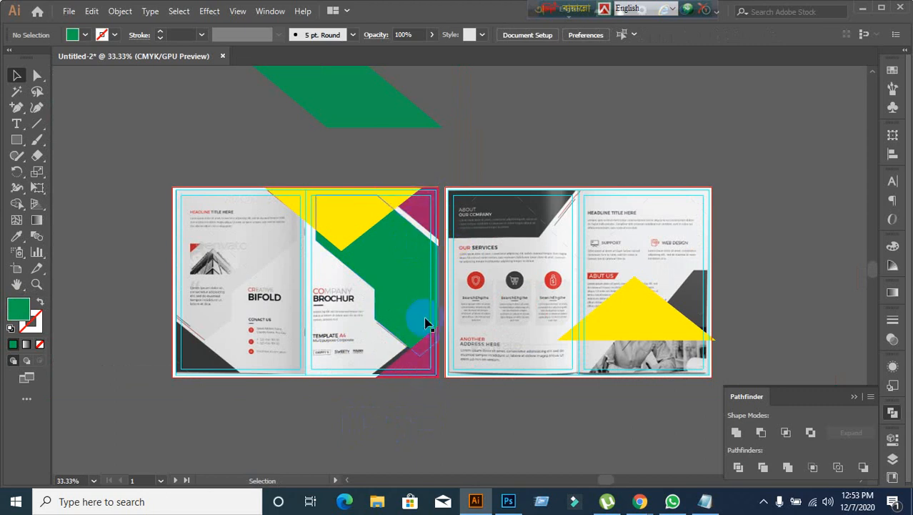
scroll(426, 412, up, 2)
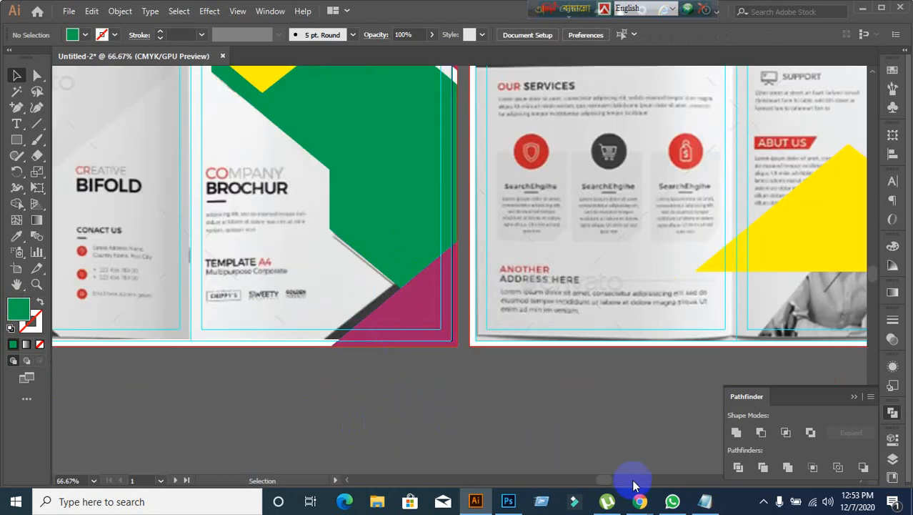
- Switch to Chrome, open the Google home page in a new browser tab and return to the meeting tab
mouse_move(640, 495)
click(535, 450)
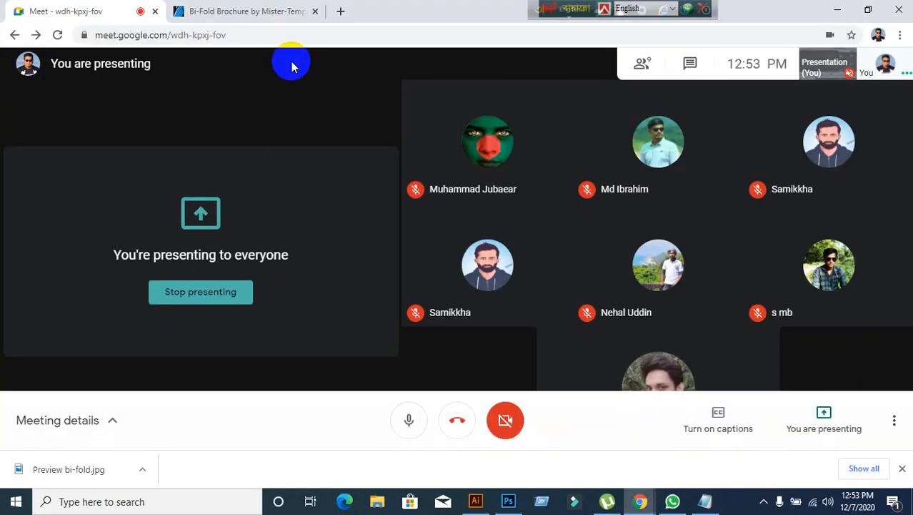
click(343, 14)
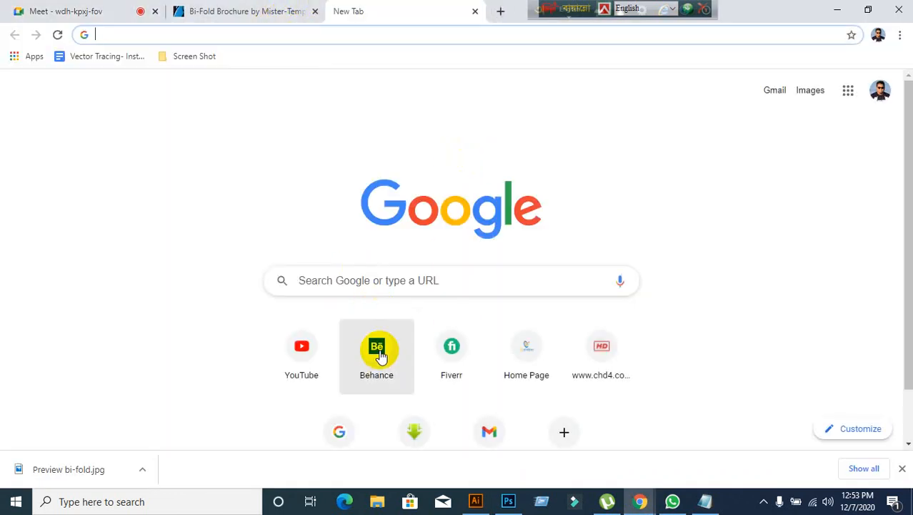
click(335, 422)
click(25, 13)
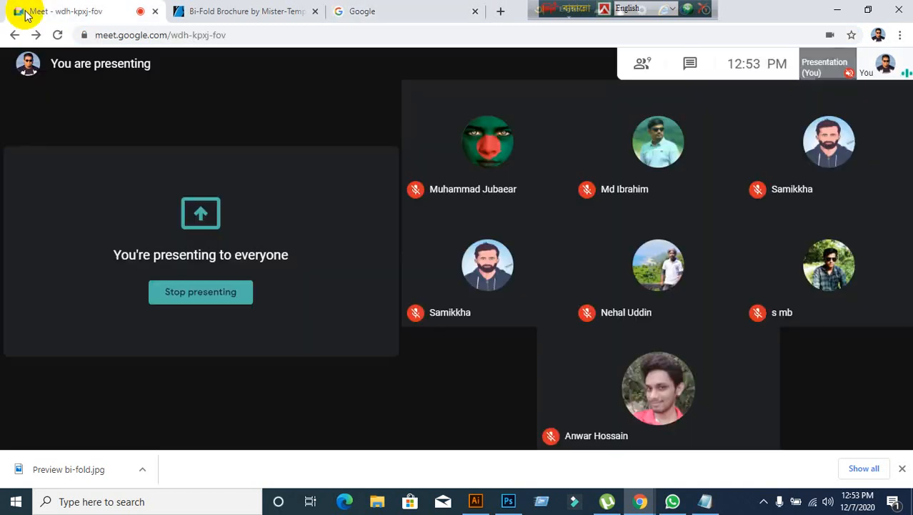
- Switch to Illustrator, try moving the upper yellow, upper magenta and green shapes onto the inside spread, and undo the move
click(470, 500)
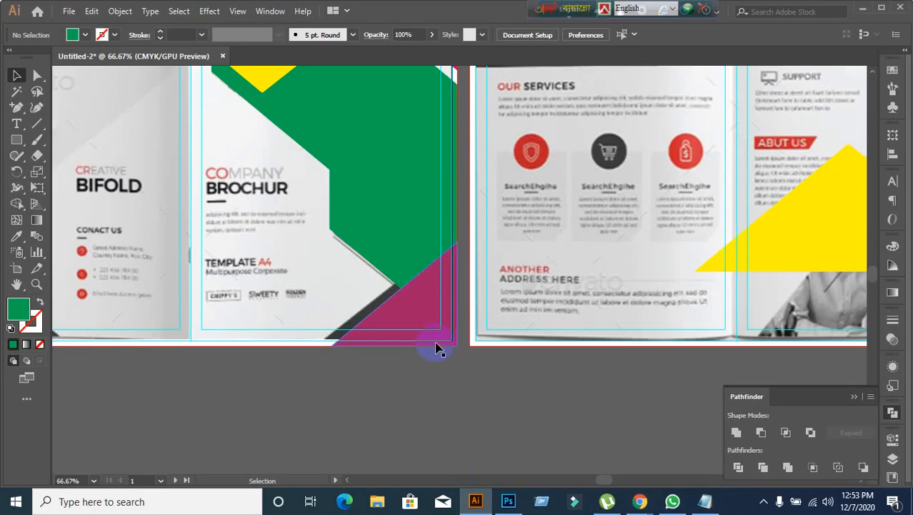
key(ctrl+minus)
key(ctrl+minus)
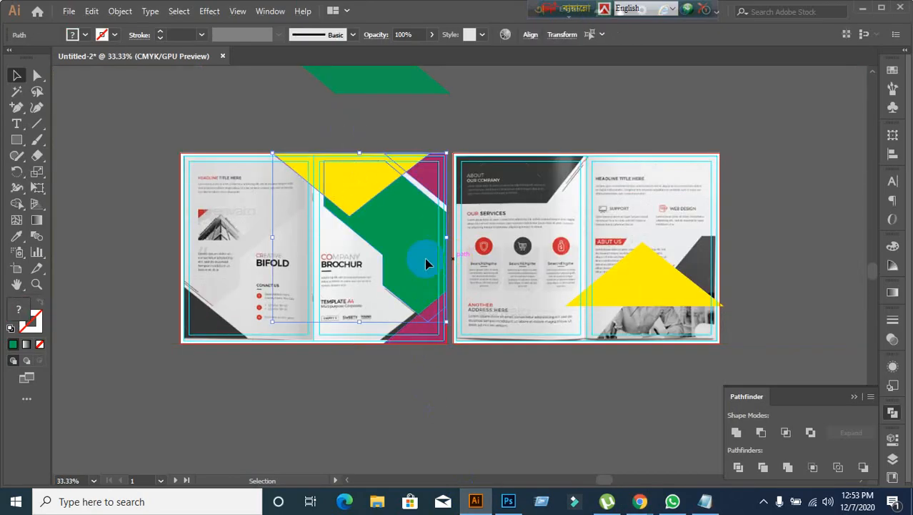
drag(424, 259, 661, 207)
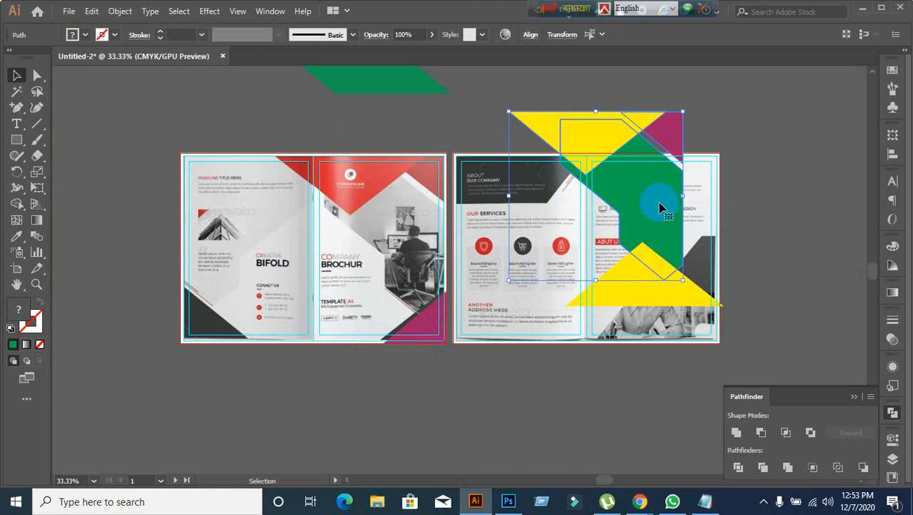
key(ctrl+z)
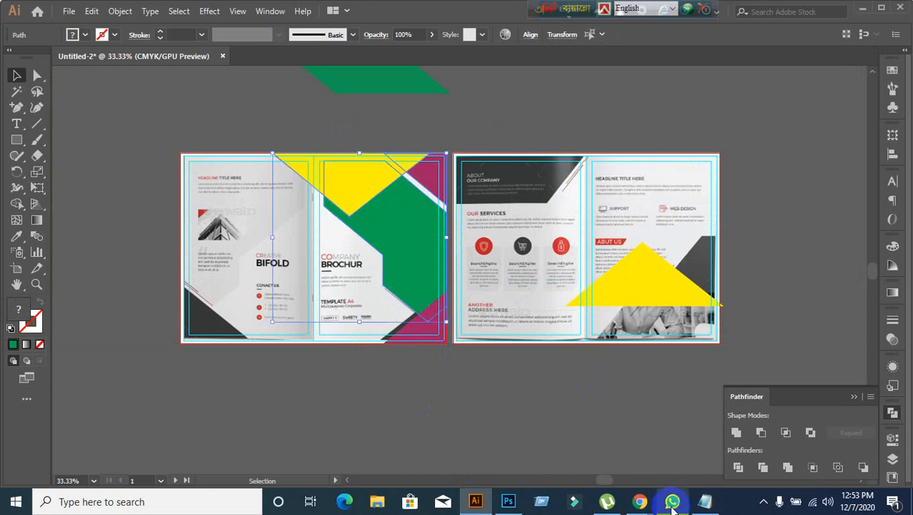
mouse_move(641, 500)
click(571, 438)
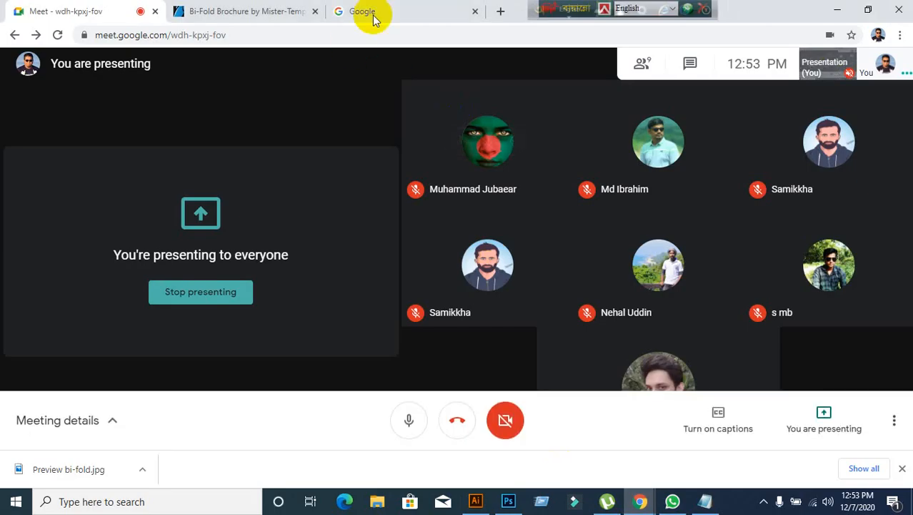
click(365, 13)
click(289, 36)
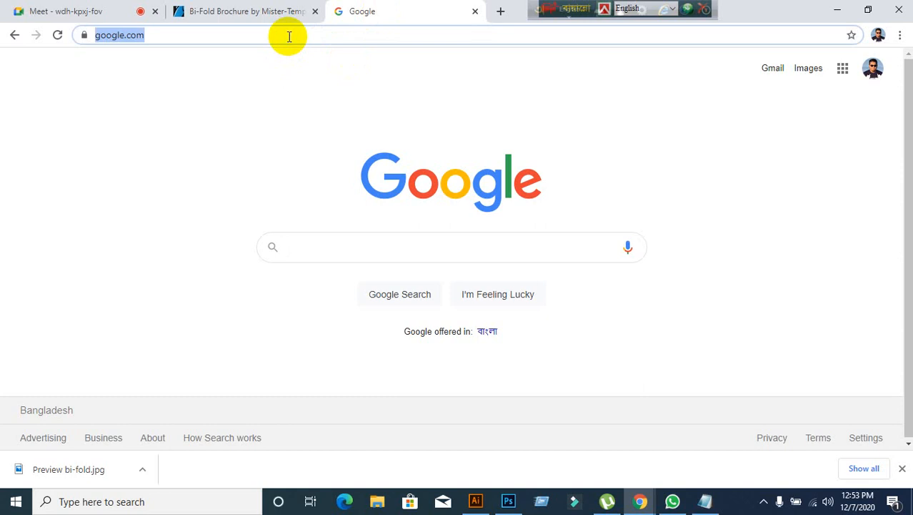
text(www.unsplash)
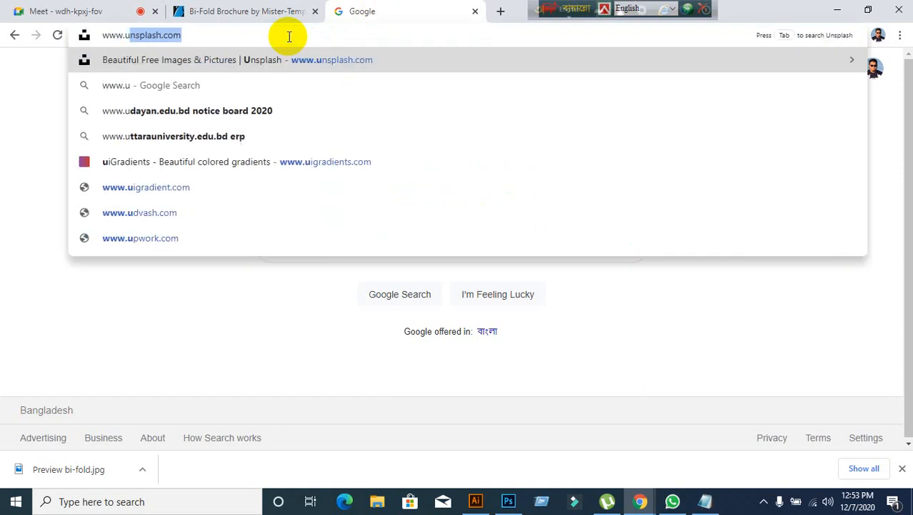
key(Return)
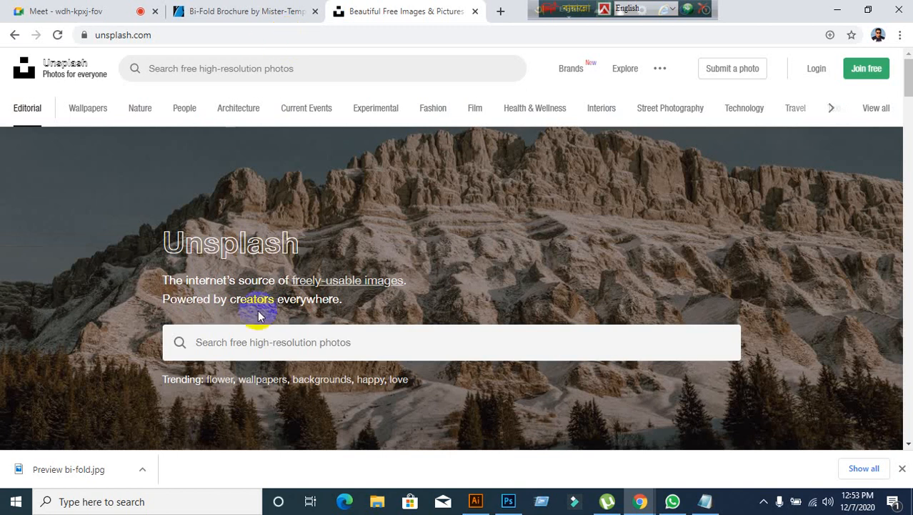
- Search Unsplash's free photos for "office"
click(259, 336)
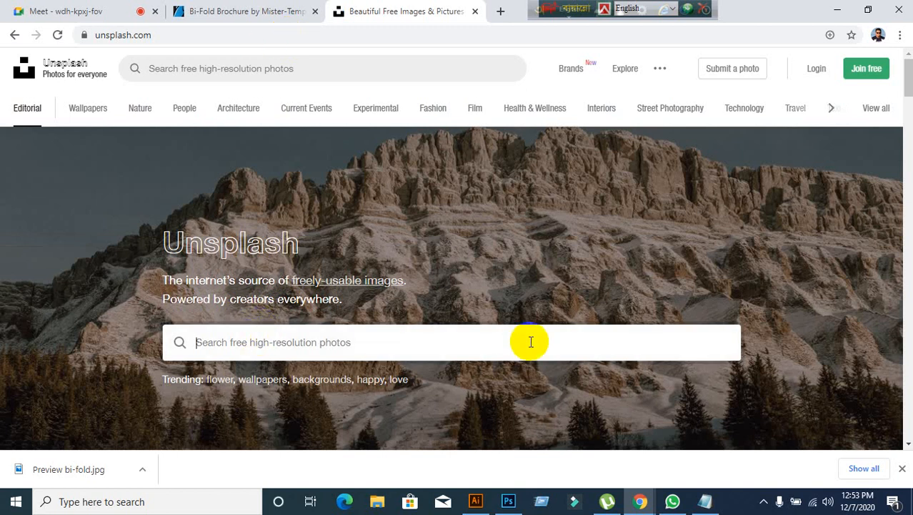
text(office)
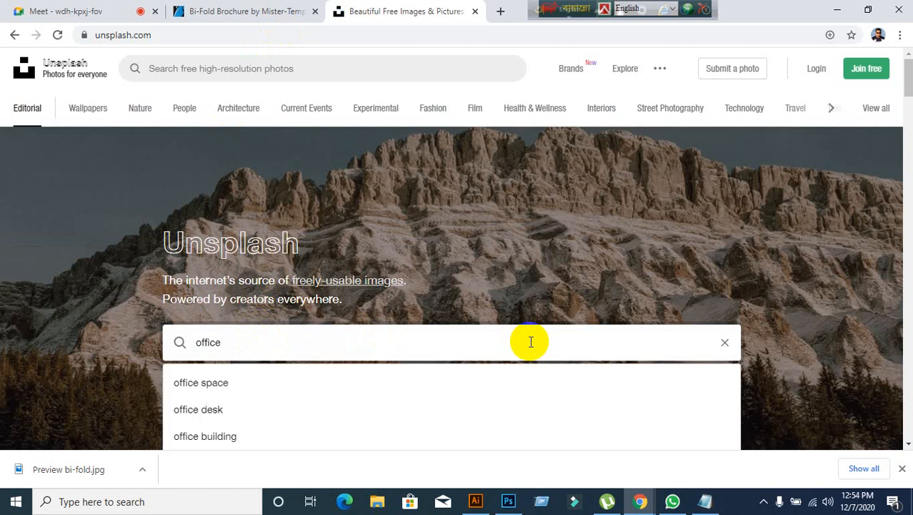
key(Return)
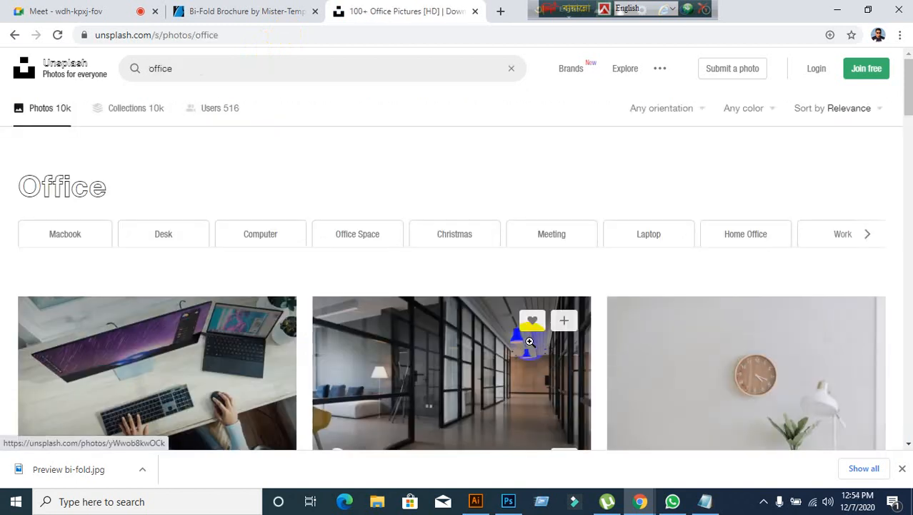
- Compare the first office photo results with the brochure cover layout, and preview the XPS desk photo with monitor and keyboard
scroll(529, 342, down, 3)
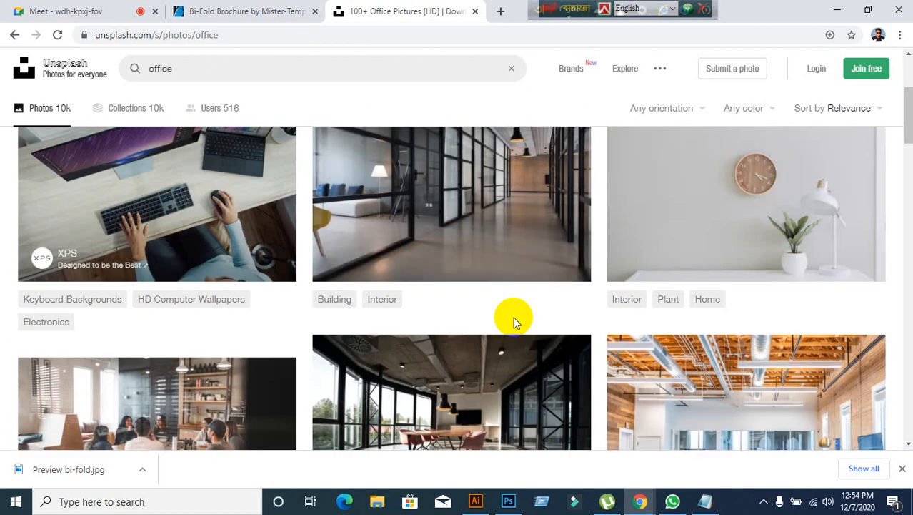
click(478, 502)
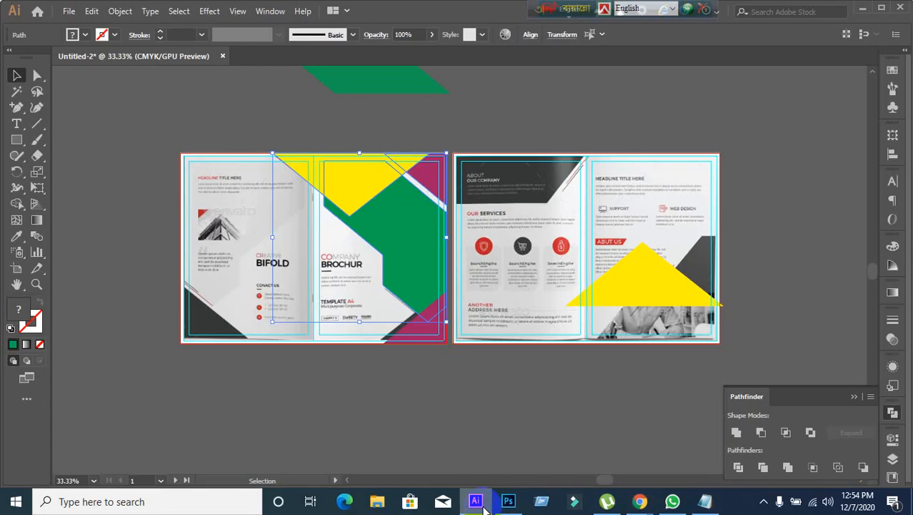
click(484, 506)
scroll(440, 385, down, 1)
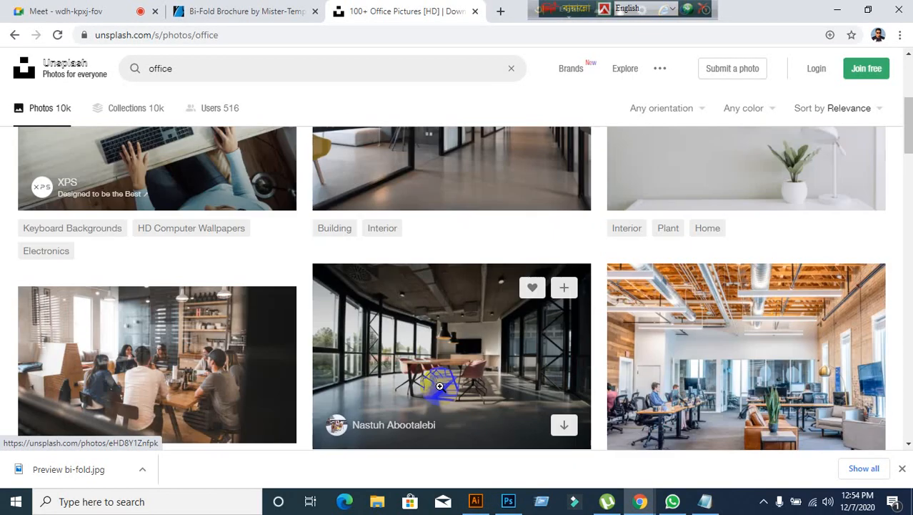
scroll(440, 385, up, 2)
scroll(439, 385, up, 1)
scroll(440, 386, down, 5)
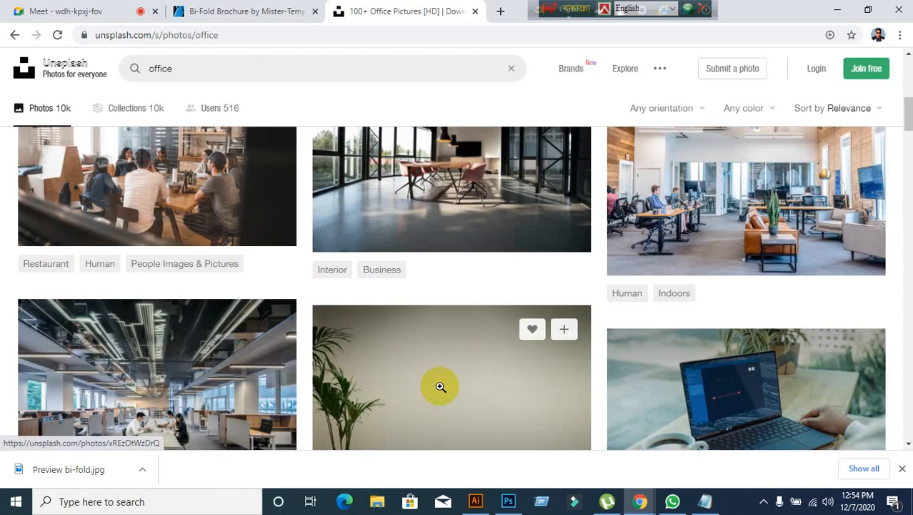
scroll(440, 386, down, 2)
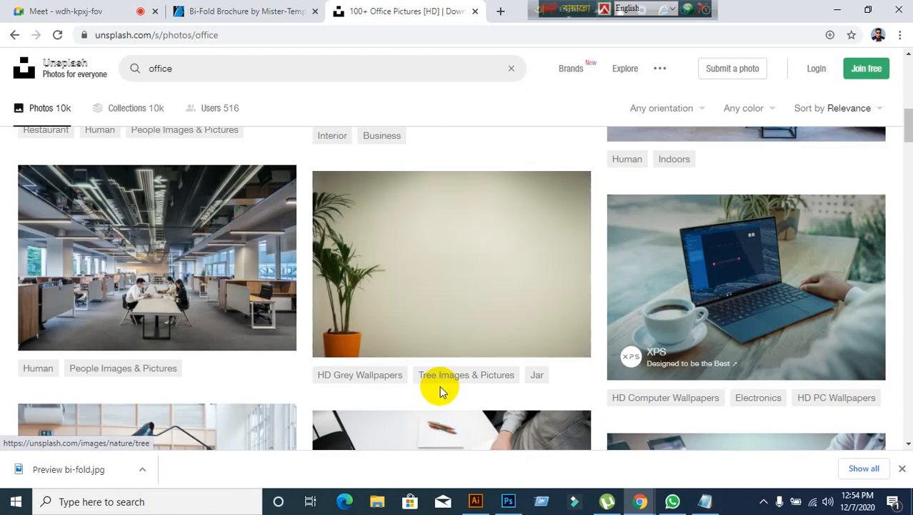
scroll(440, 385, up, 7)
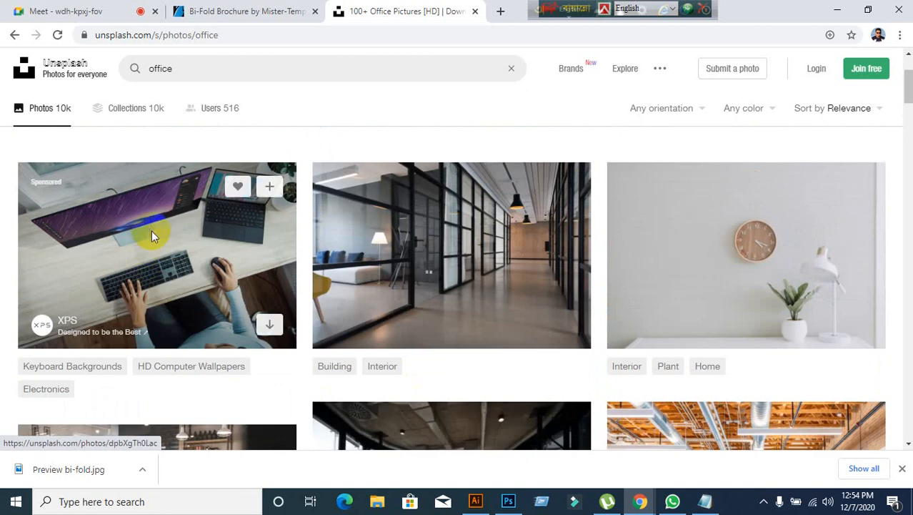
click(153, 236)
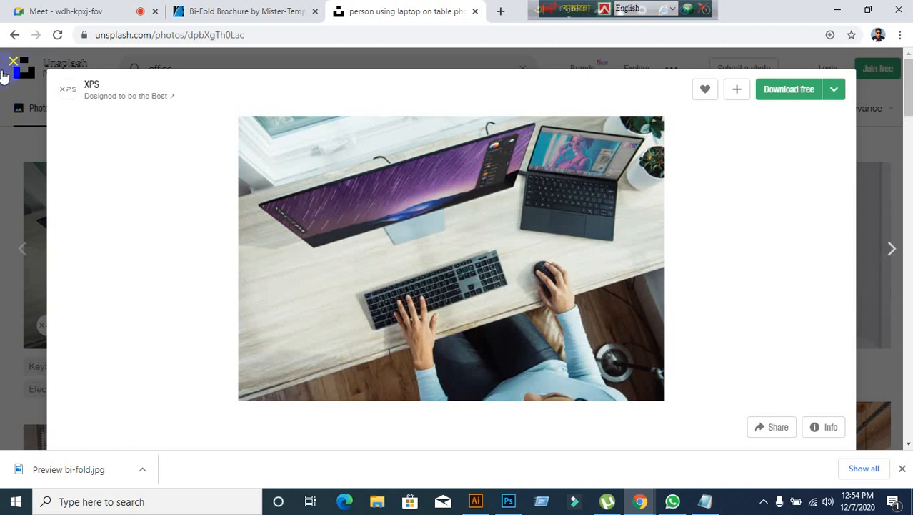
click(13, 63)
- Find the office photo of people working at a long desk beside city-view windows and download it
scroll(320, 282, down, 5)
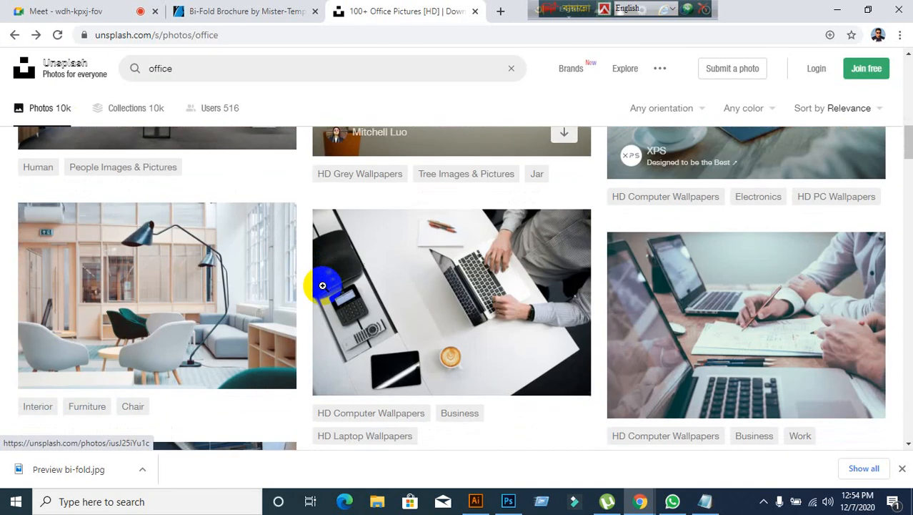
scroll(323, 285, down, 3)
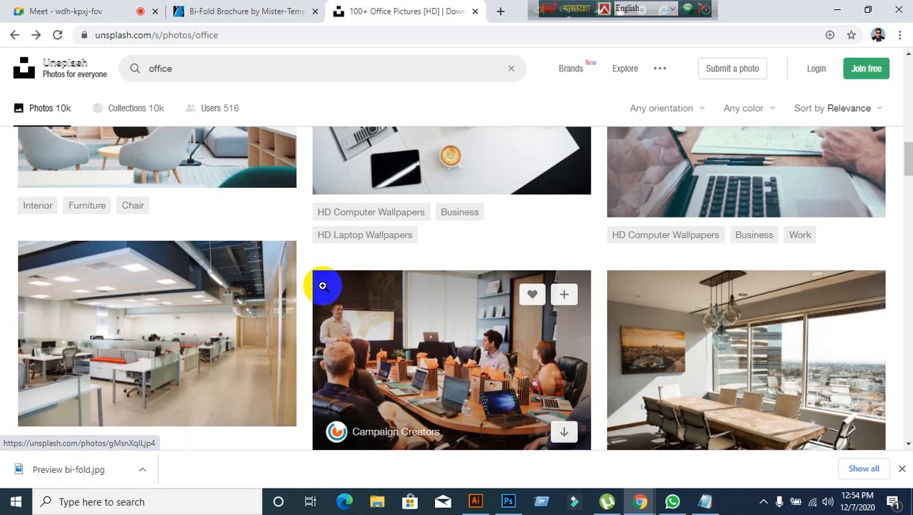
scroll(322, 286, down, 5)
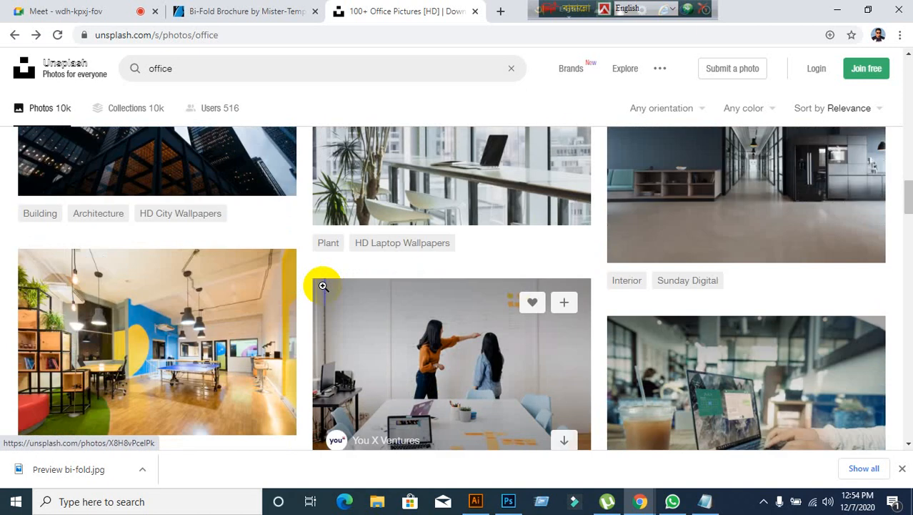
scroll(323, 285, down, 4)
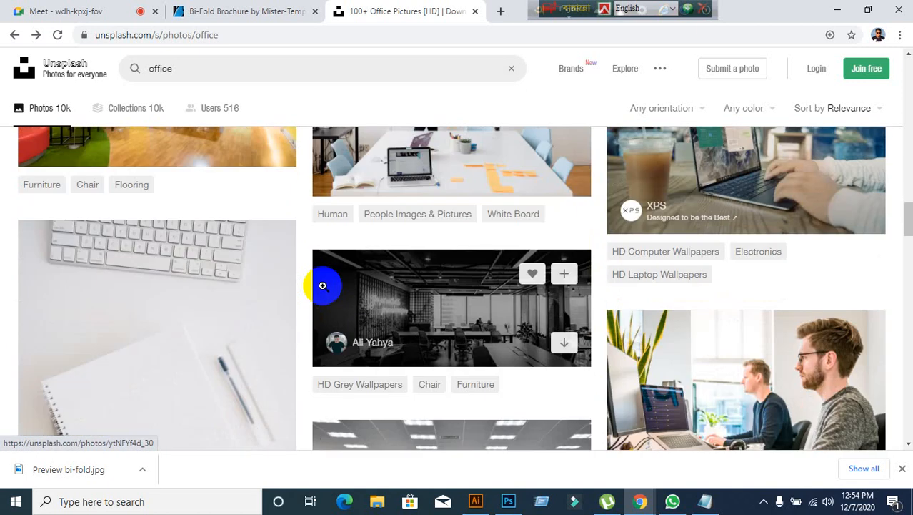
scroll(322, 285, down, 4)
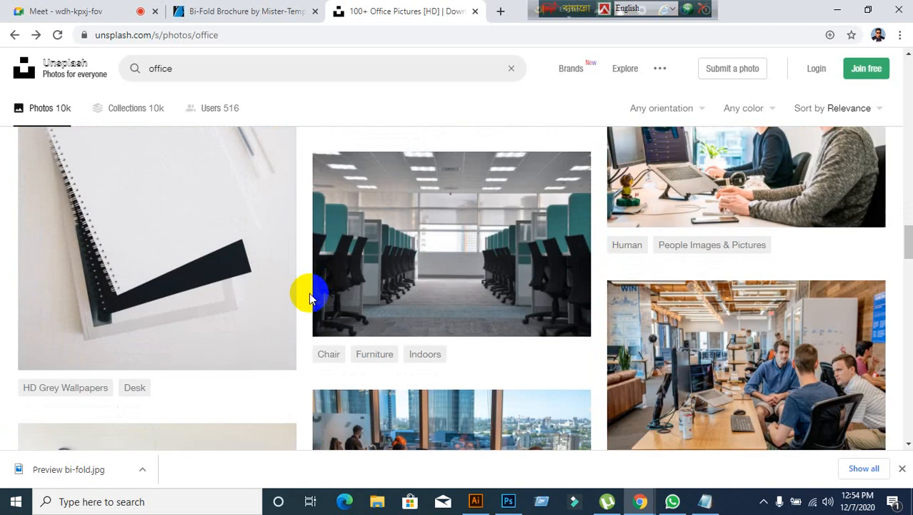
scroll(309, 293, up, 2)
scroll(502, 343, down, 2)
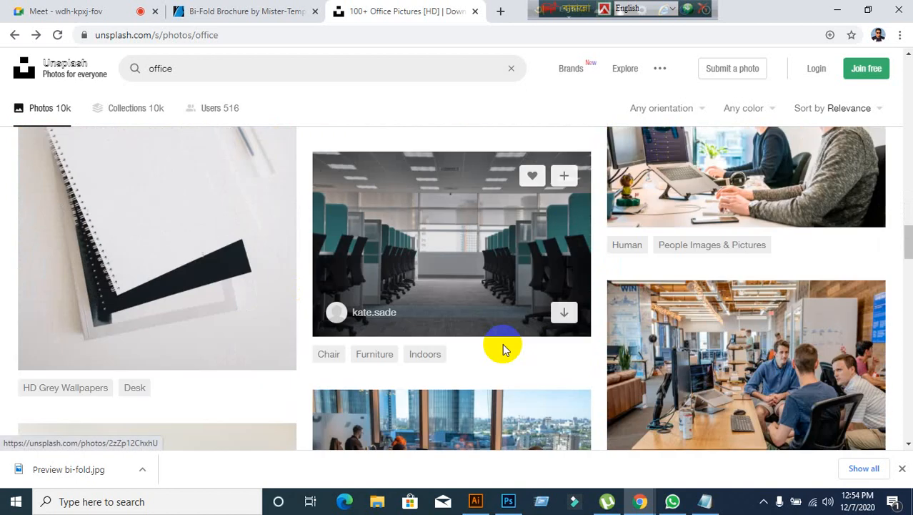
scroll(429, 331, down, 4)
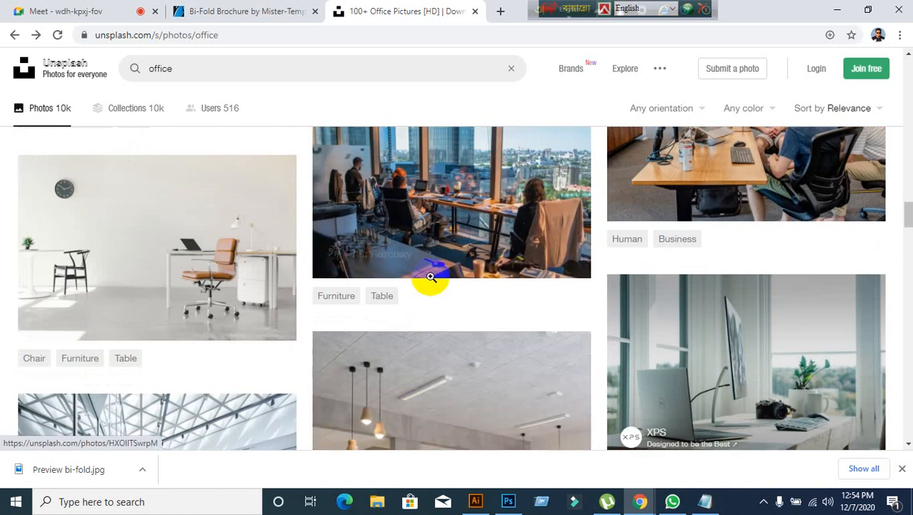
click(430, 239)
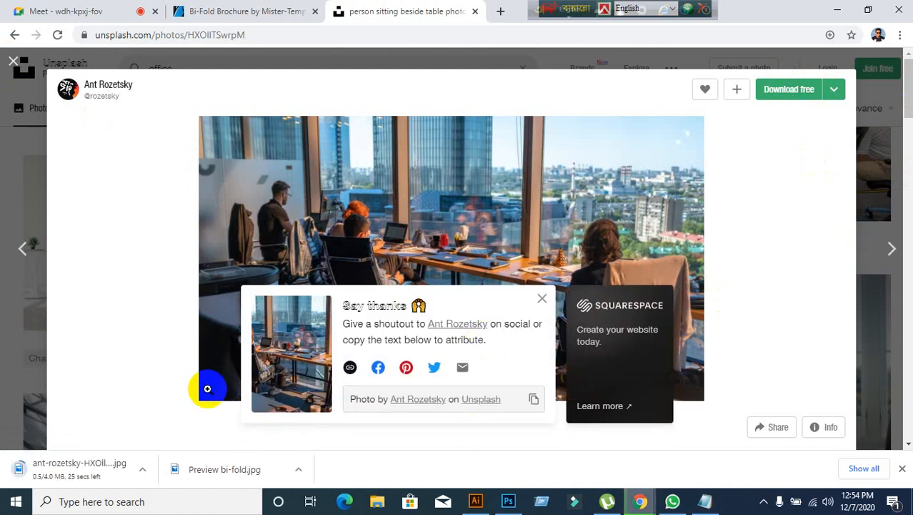
click(542, 299)
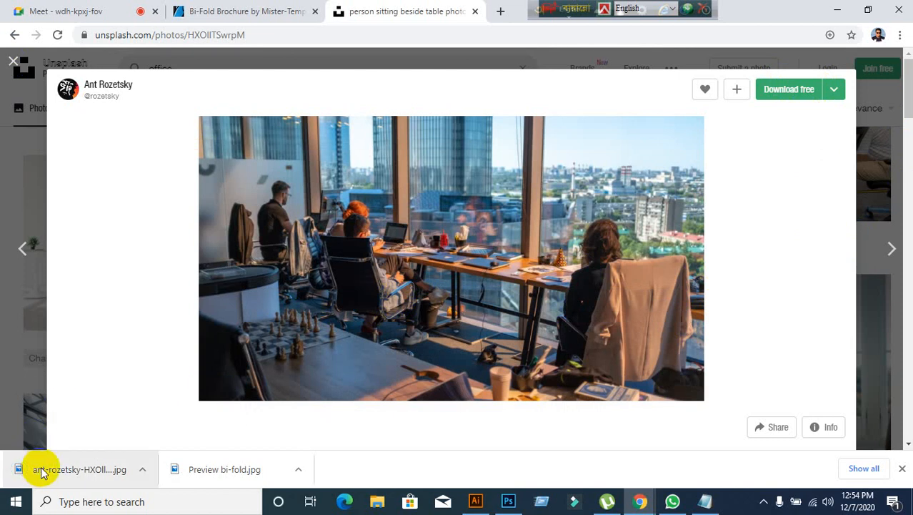
- Switch to Illustrator, try inserting the downloaded office photo directly into the brochure document, and delete it
drag(41, 472, 361, 362)
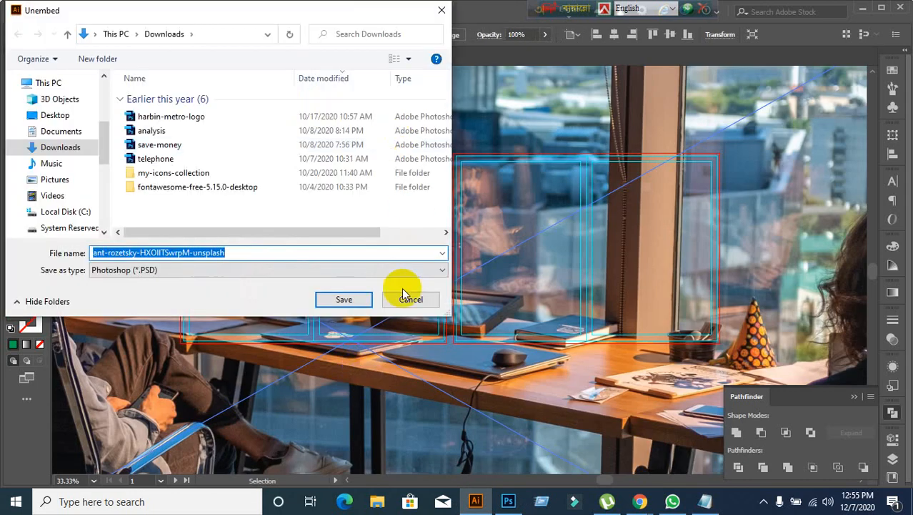
click(403, 299)
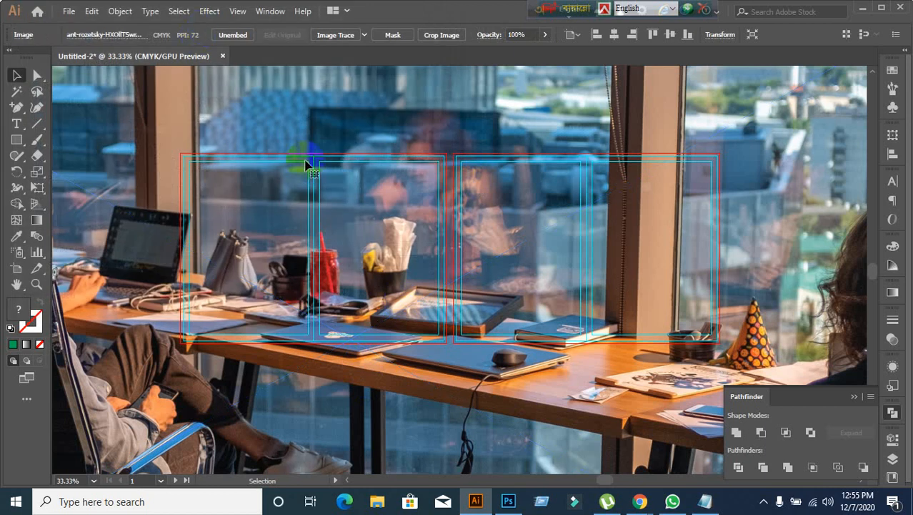
key(ctrl+minus)
key(ctrl+minus)
key(ctrl+minus)
key(ctrl+minus)
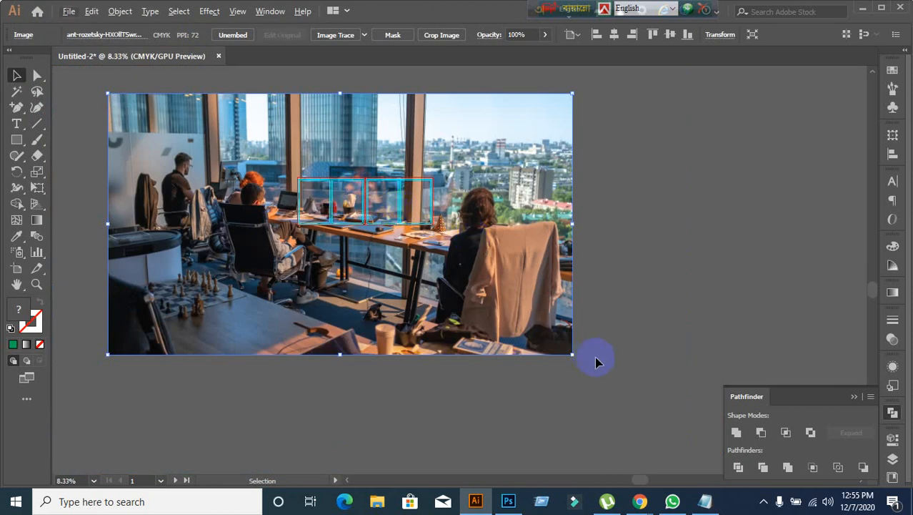
click(653, 365)
drag(430, 325, 513, 333)
key(Delete)
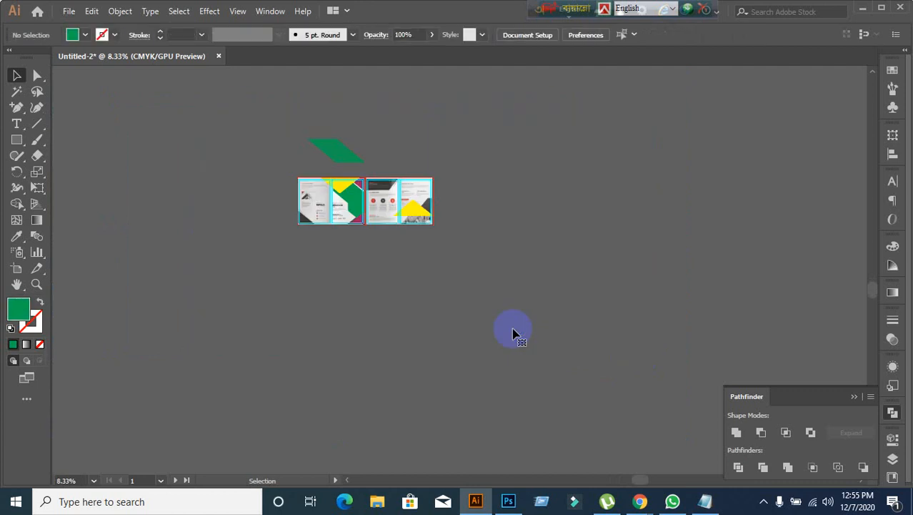
key(ctrl+plus)
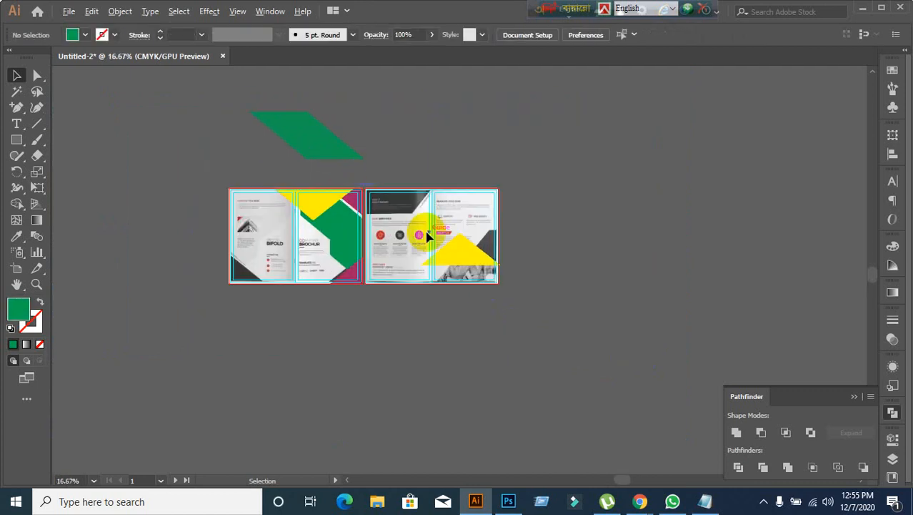
- Switch to Chrome, show the downloaded office photo in its Downloads folder, and cut the file
click(860, 11)
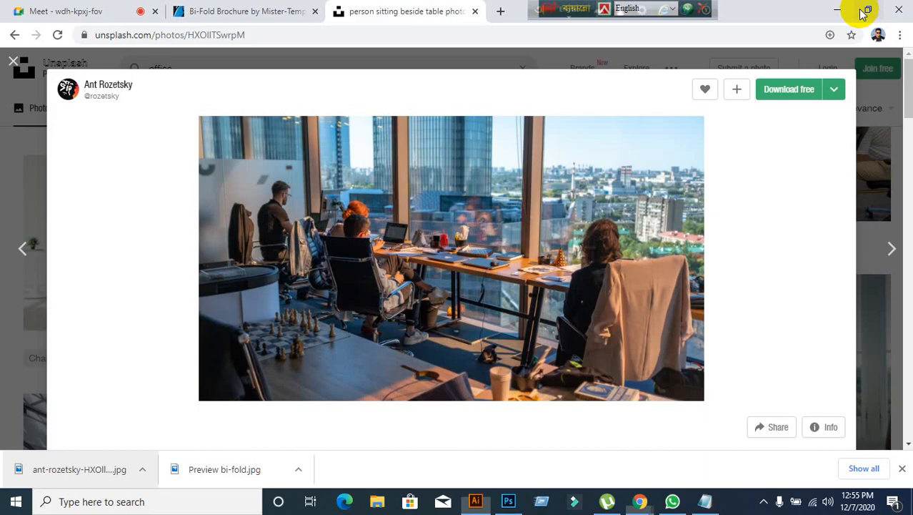
right_click(75, 481)
click(125, 441)
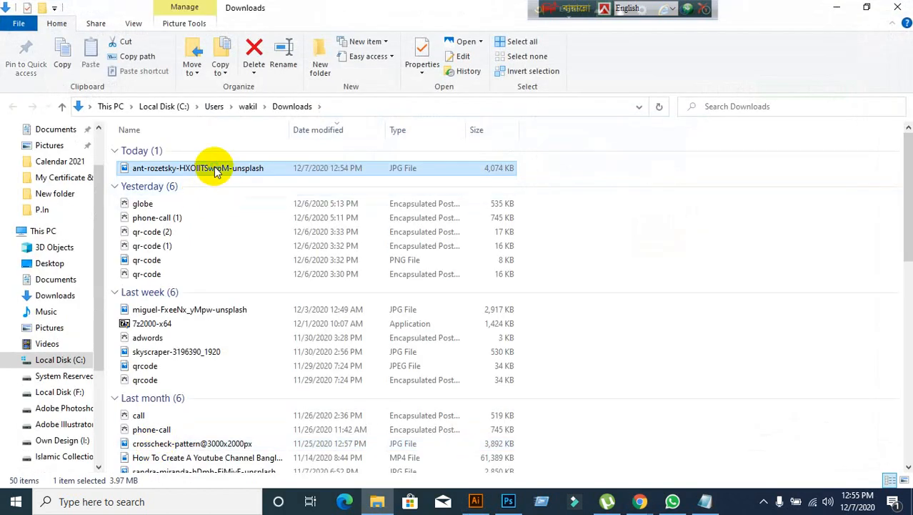
right_click(217, 172)
click(252, 398)
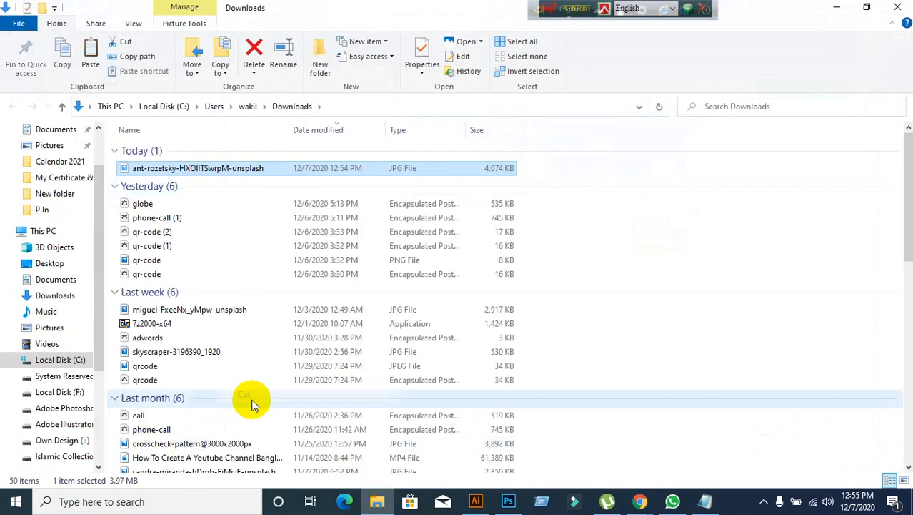
- On the desktop, move the Flyer31, GD-31 - Copy and Preview bi-fold icons aside and paste the cut office photo
click(829, 12)
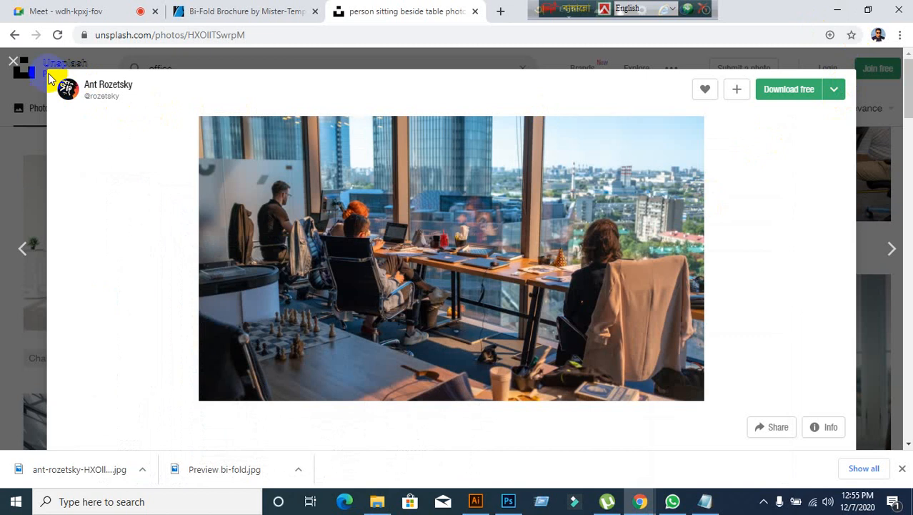
click(19, 68)
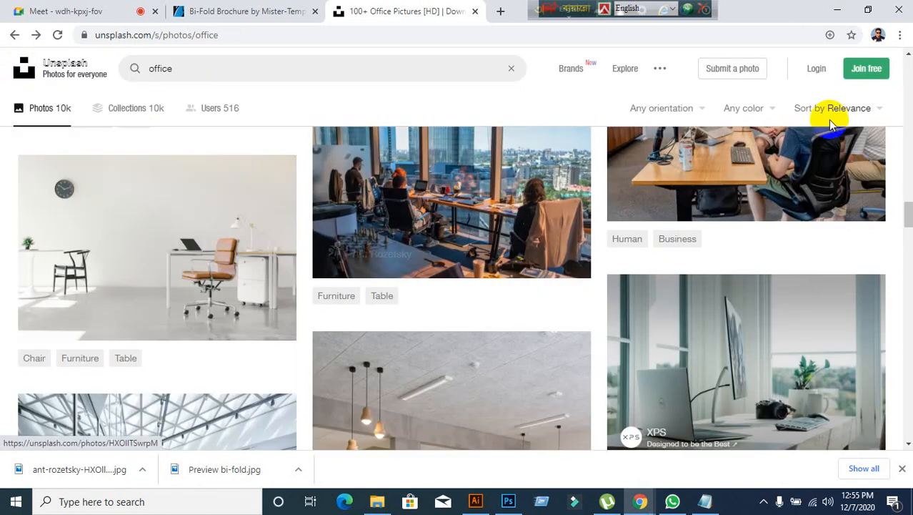
click(838, 10)
drag(286, 182, 429, 279)
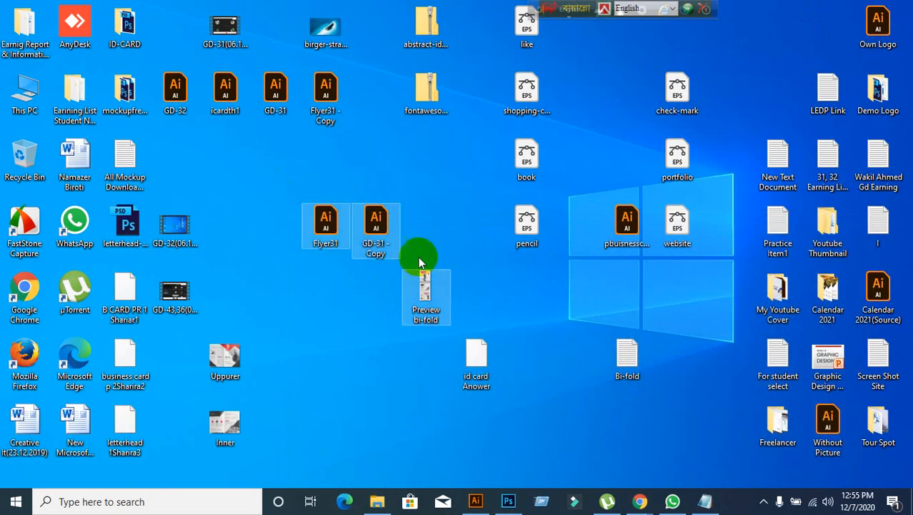
drag(373, 220, 474, 156)
key(ctrl+z)
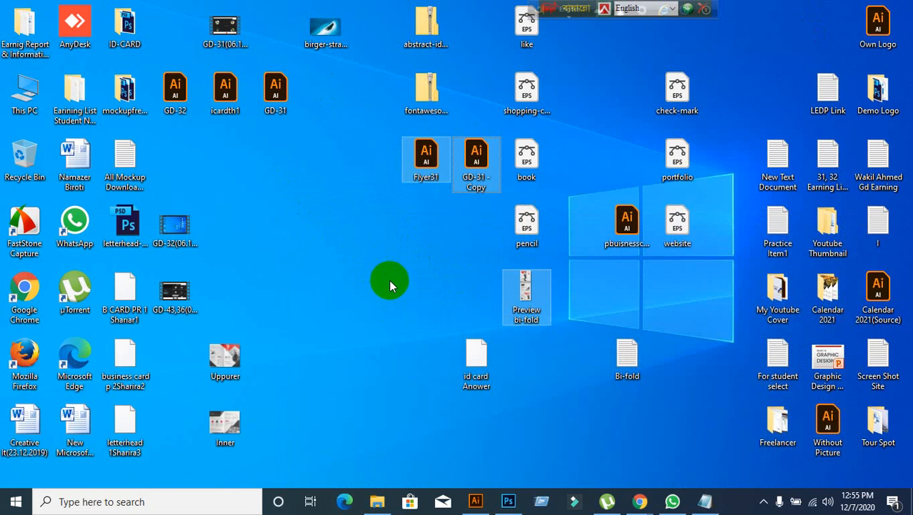
click(303, 241)
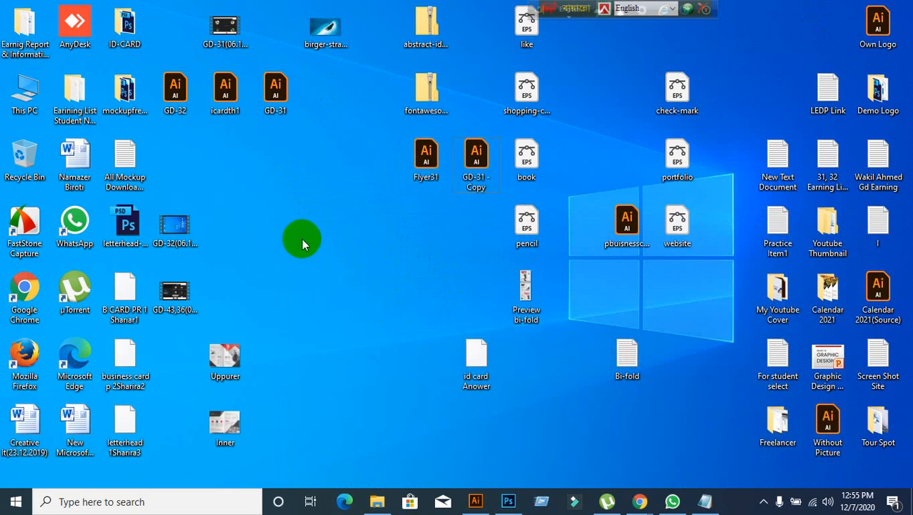
key(ctrl+y)
right_click(314, 221)
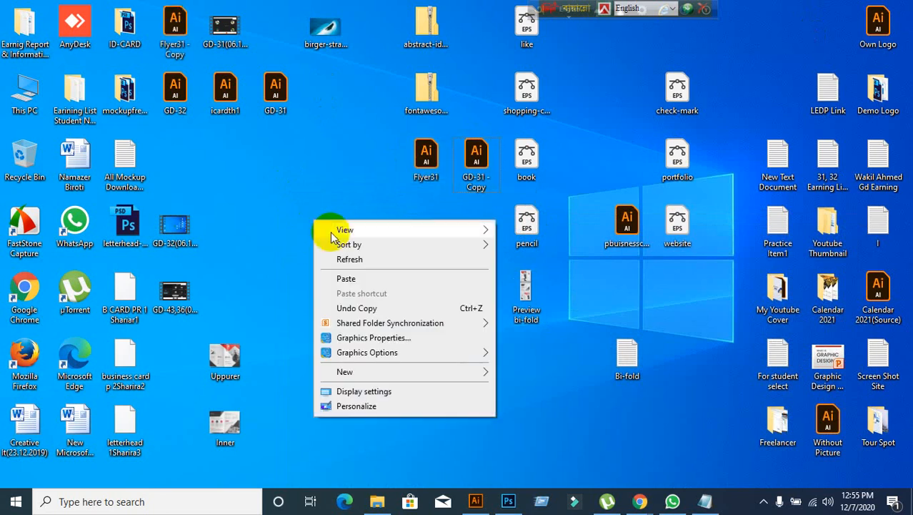
click(342, 278)
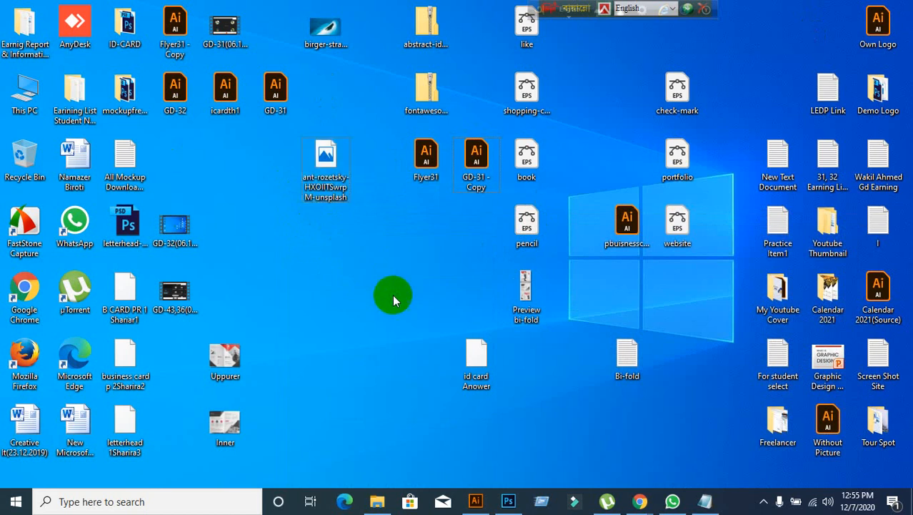
- Switch to Illustrator and place the ant-rozetsky office photo from the Desktop, embedded rather than linked, across the front cover and inner spread
click(473, 505)
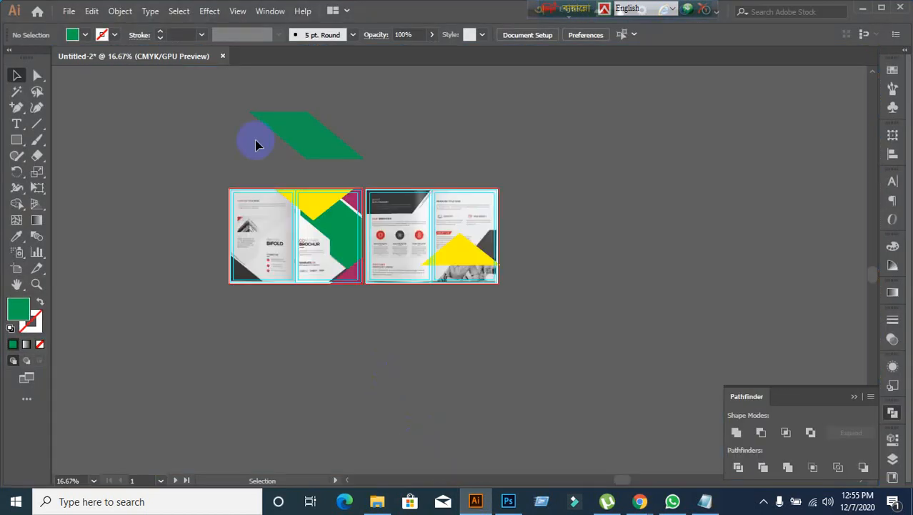
scroll(306, 204, up, 5)
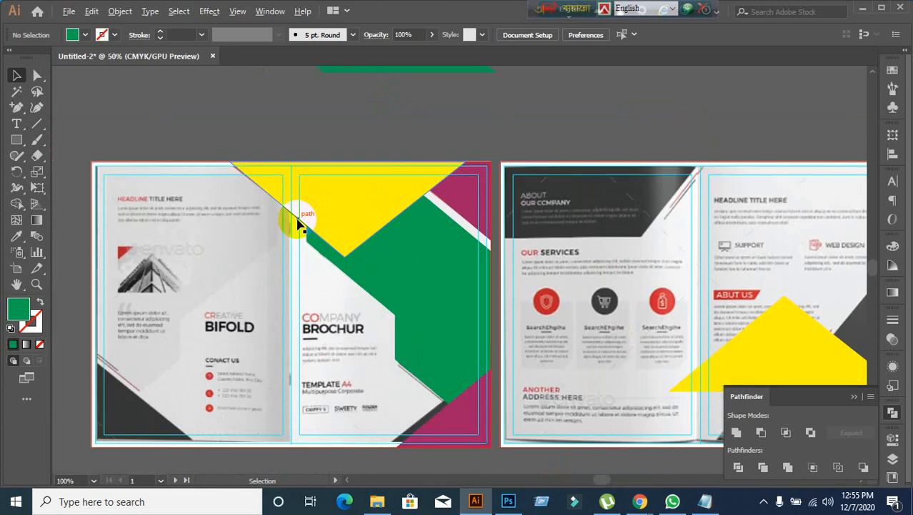
click(69, 11)
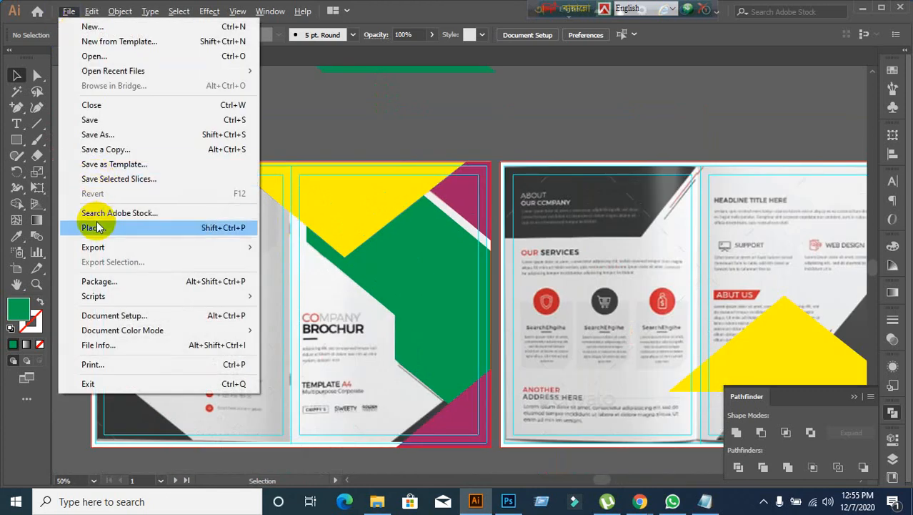
click(99, 227)
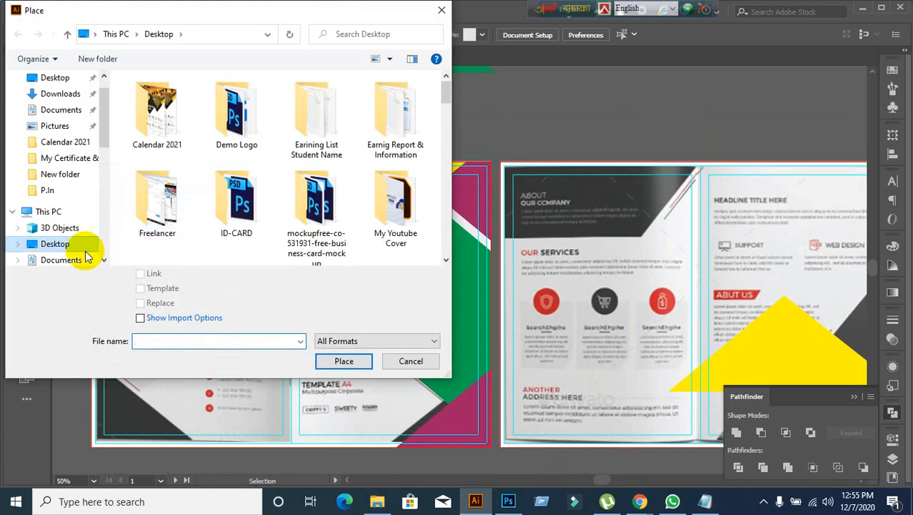
scroll(83, 189, up, 1)
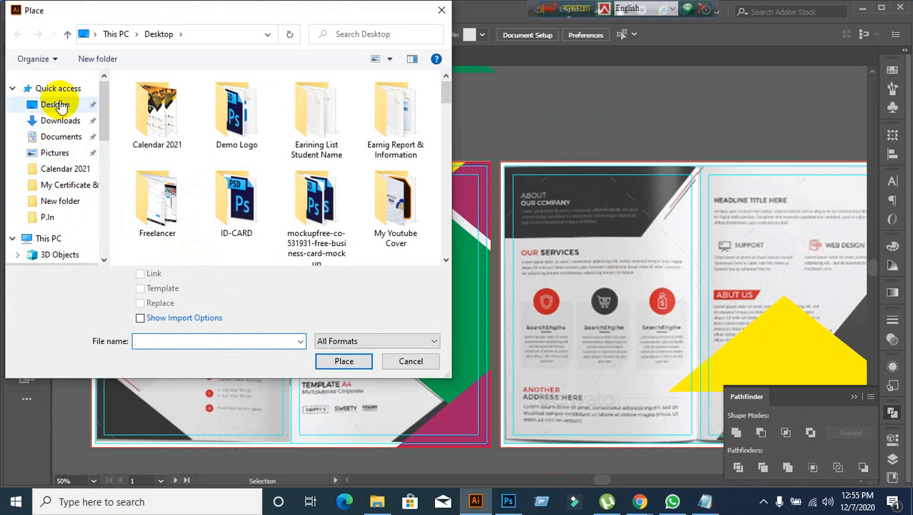
click(55, 105)
scroll(390, 214, down, 5)
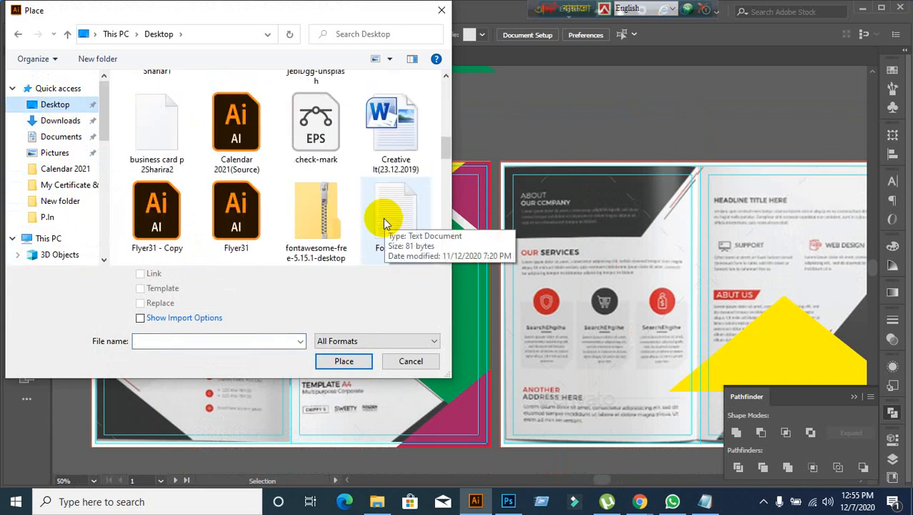
scroll(384, 224, down, 6)
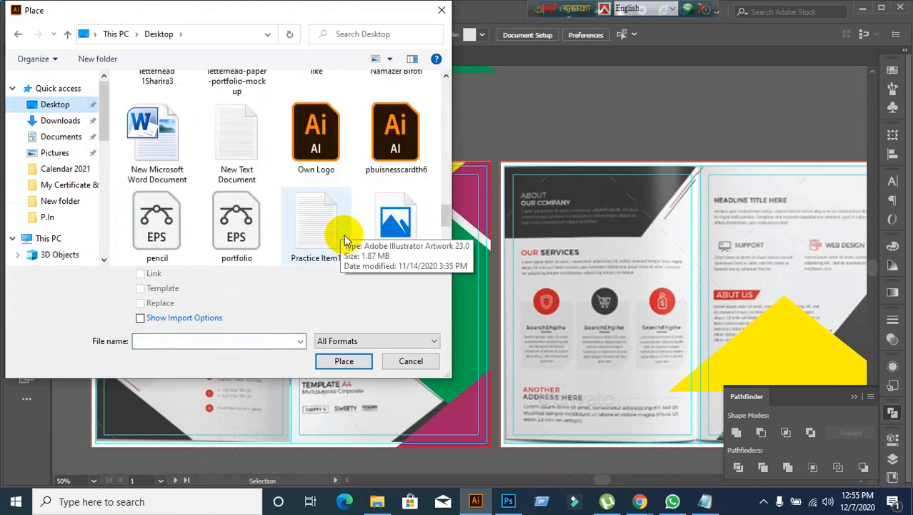
scroll(361, 244, down, 4)
scroll(351, 250, up, 3)
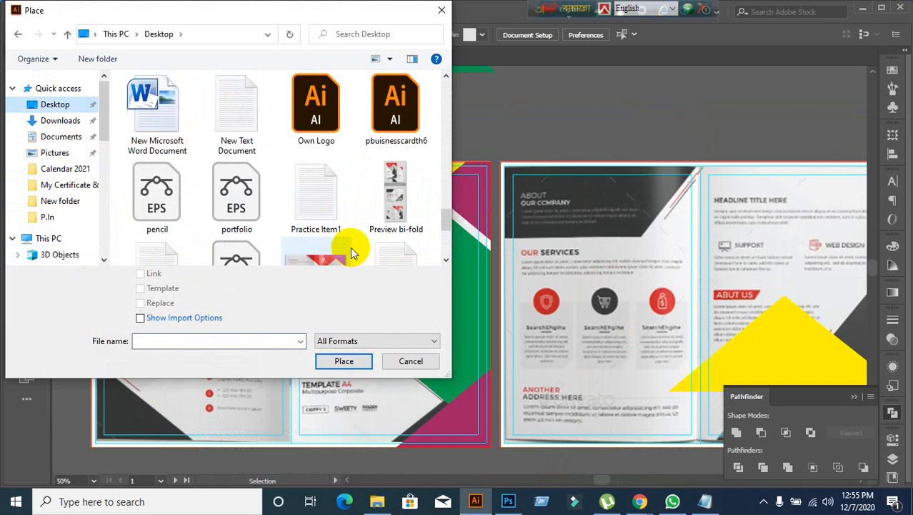
scroll(351, 251, up, 8)
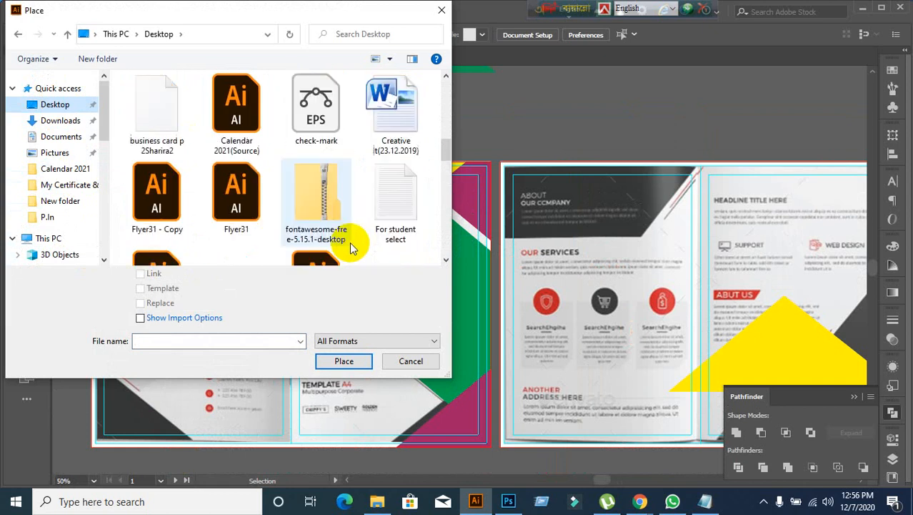
scroll(322, 214, up, 8)
scroll(303, 193, up, 6)
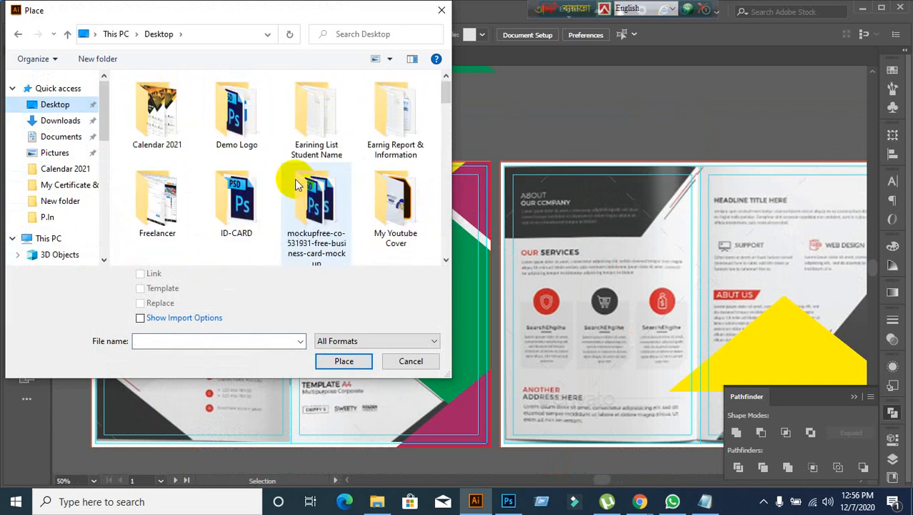
scroll(297, 184, down, 12)
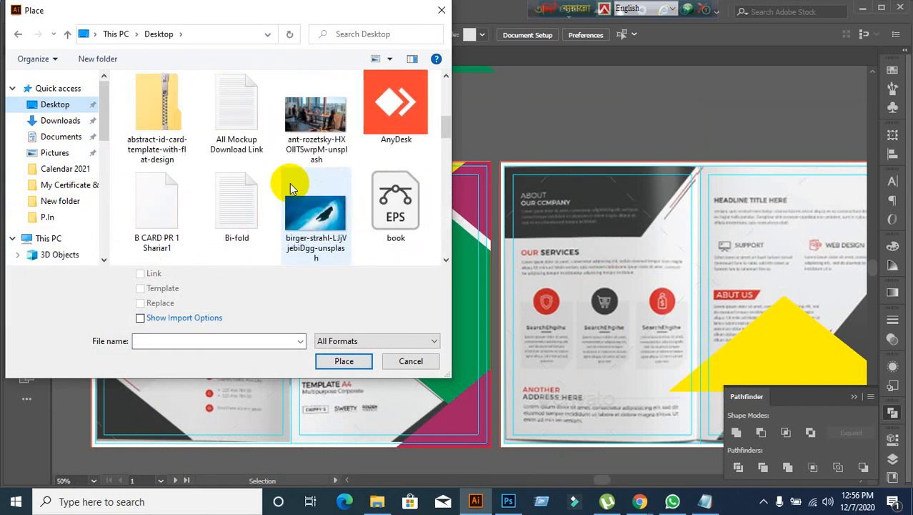
scroll(290, 183, down, 12)
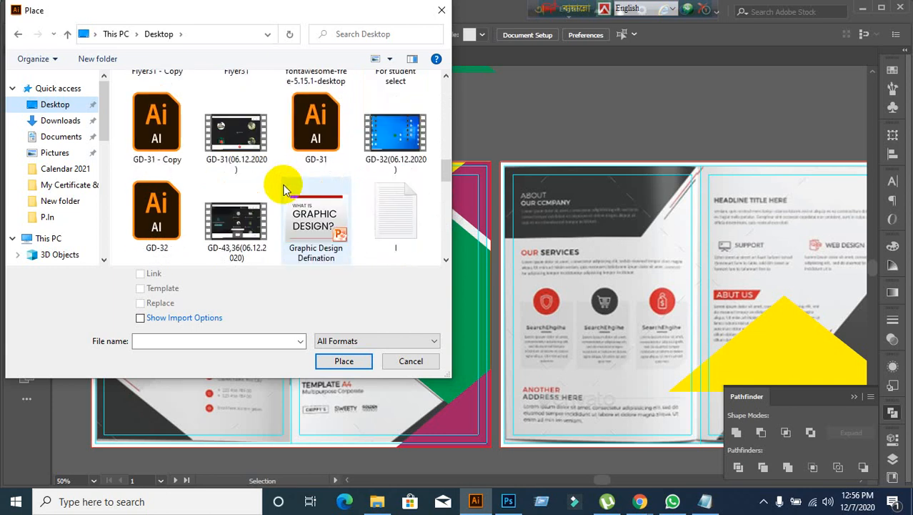
scroll(300, 190, down, 9)
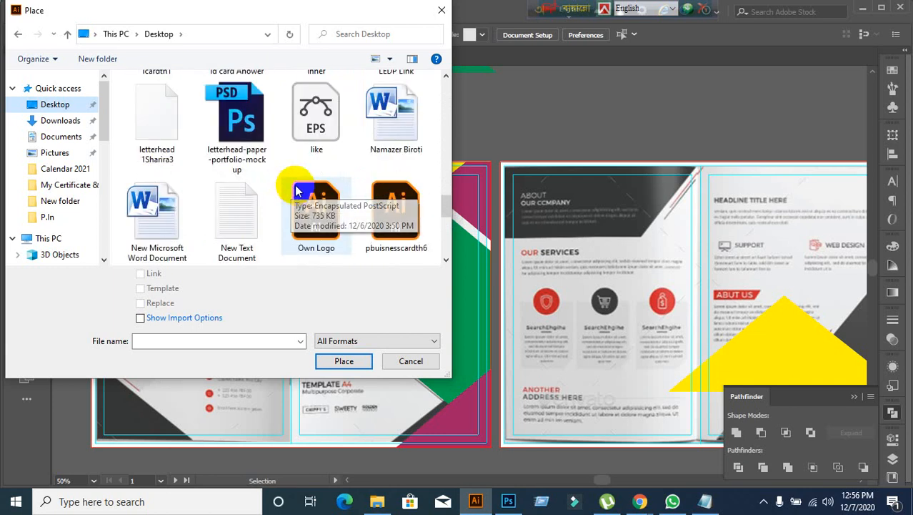
scroll(322, 191, down, 6)
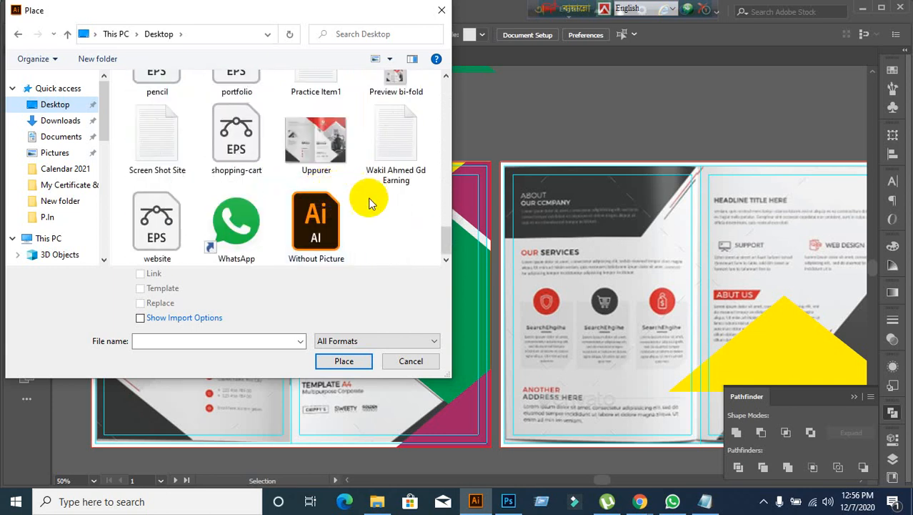
scroll(358, 197, up, 20)
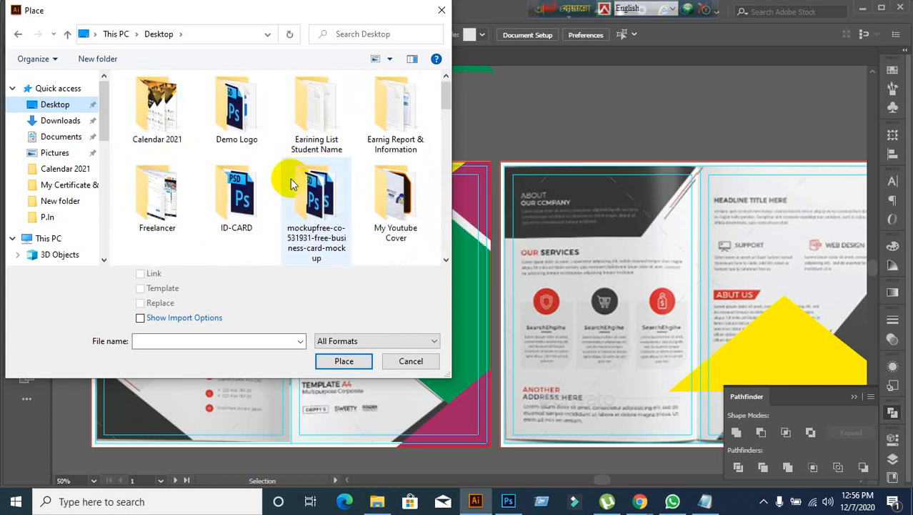
scroll(290, 178, down, 5)
click(288, 182)
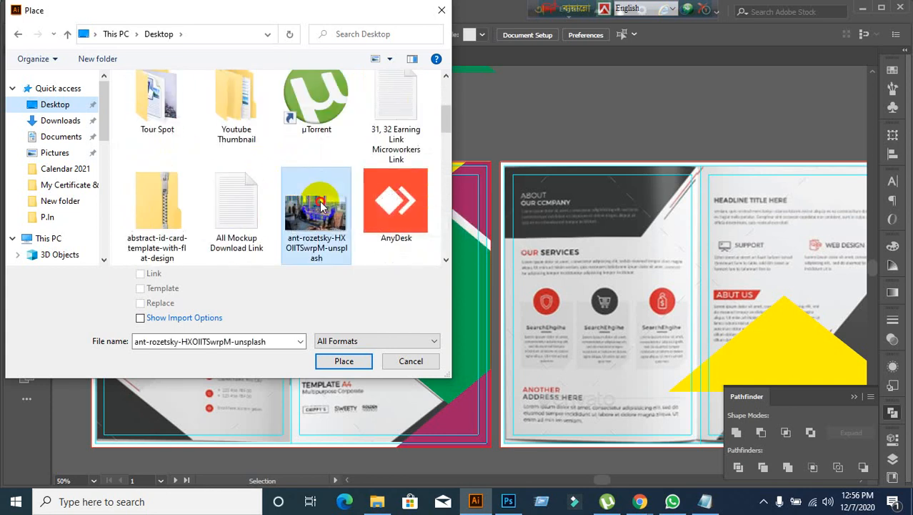
click(139, 274)
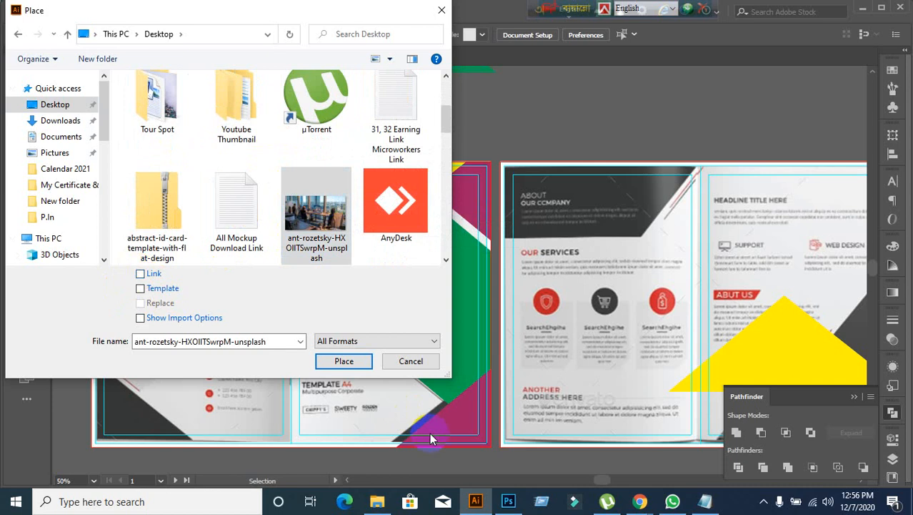
click(345, 362)
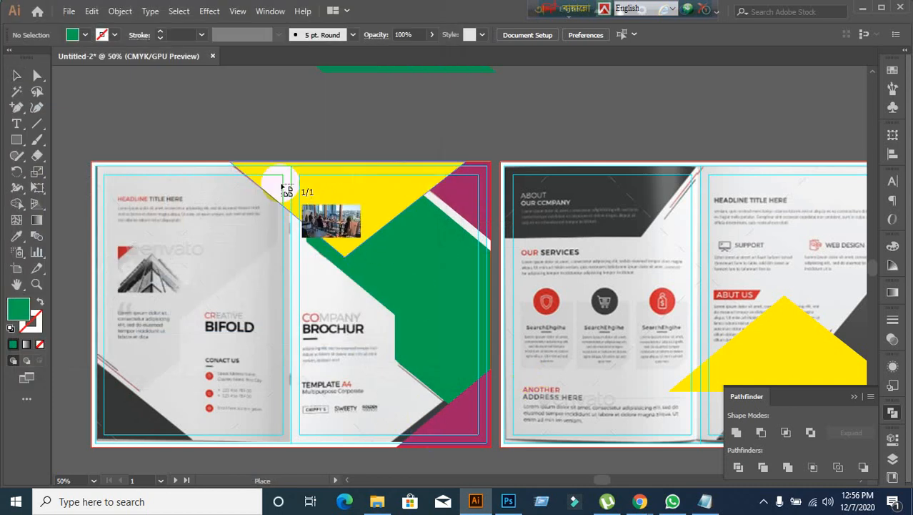
drag(277, 148, 738, 463)
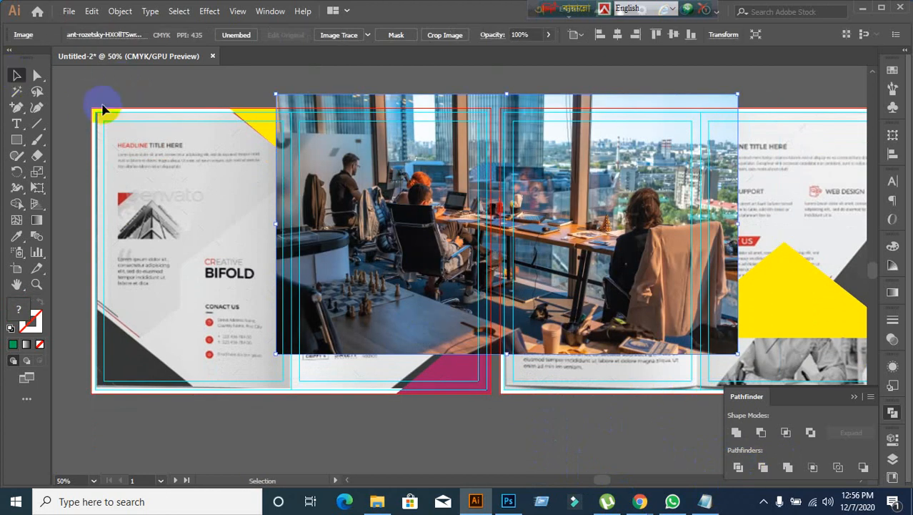
- Convert the colors of the placed office photo to grayscale
click(348, 458)
click(360, 295)
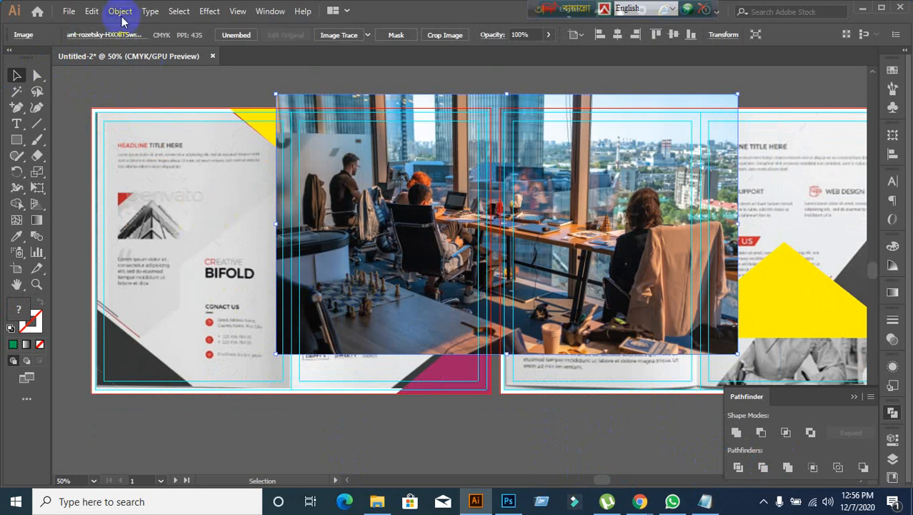
click(89, 14)
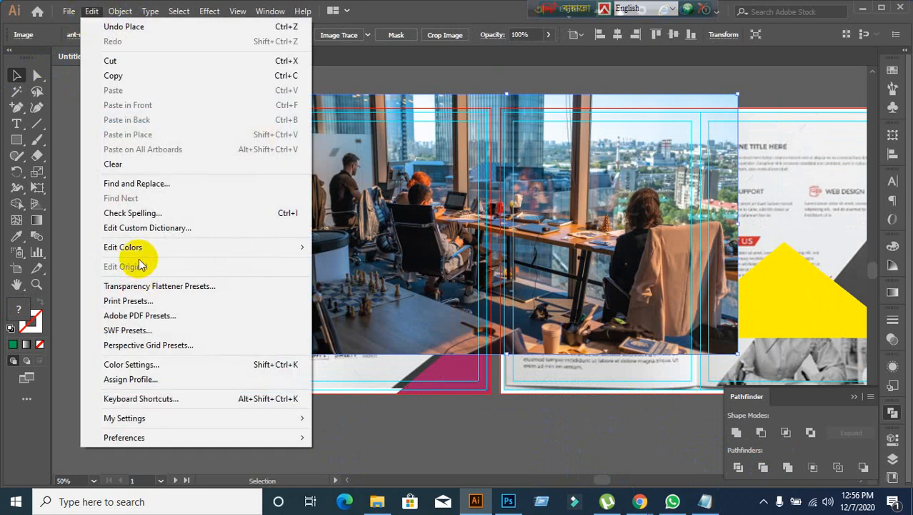
mouse_move(135, 247)
click(375, 355)
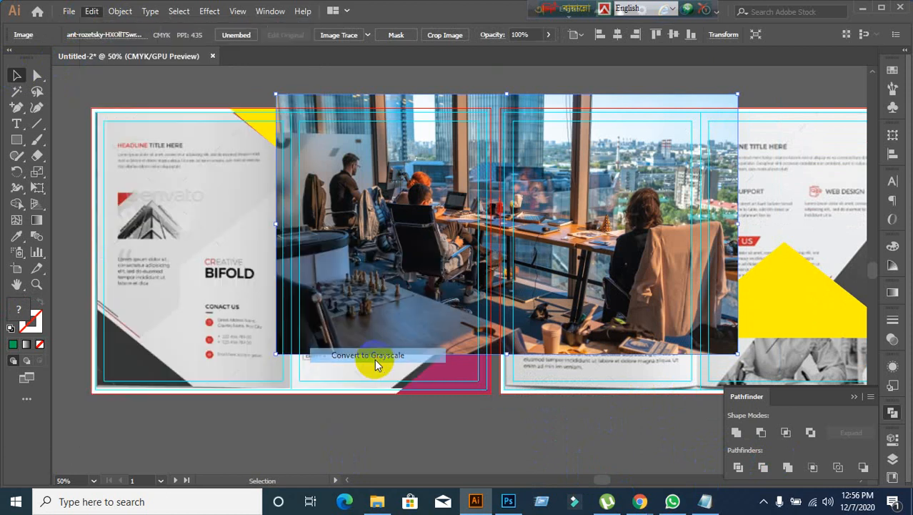
- Try moving the grayscale photo down towards the back cover and undo the move
click(457, 288)
click(444, 300)
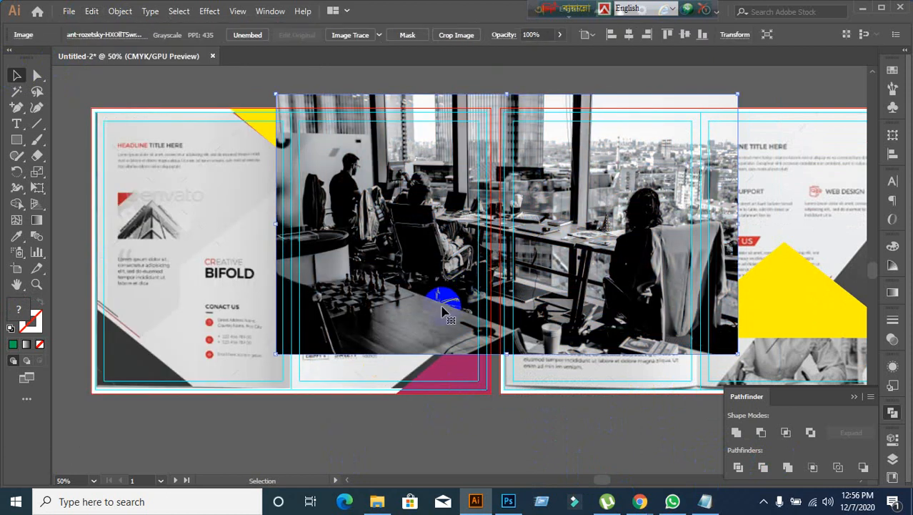
drag(441, 309, 346, 336)
key(ctrl+z)
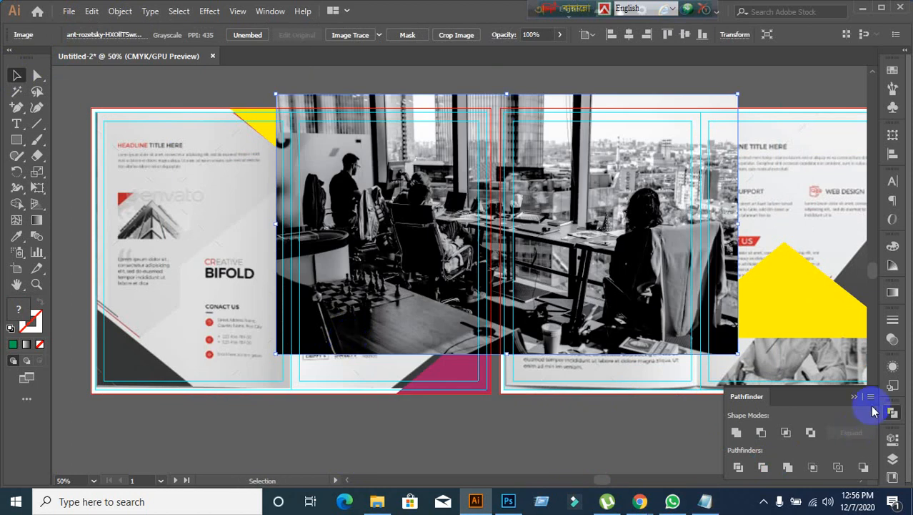
- Try lowering the grayscale photo's opacity to 78% and restore it to 100%
click(892, 338)
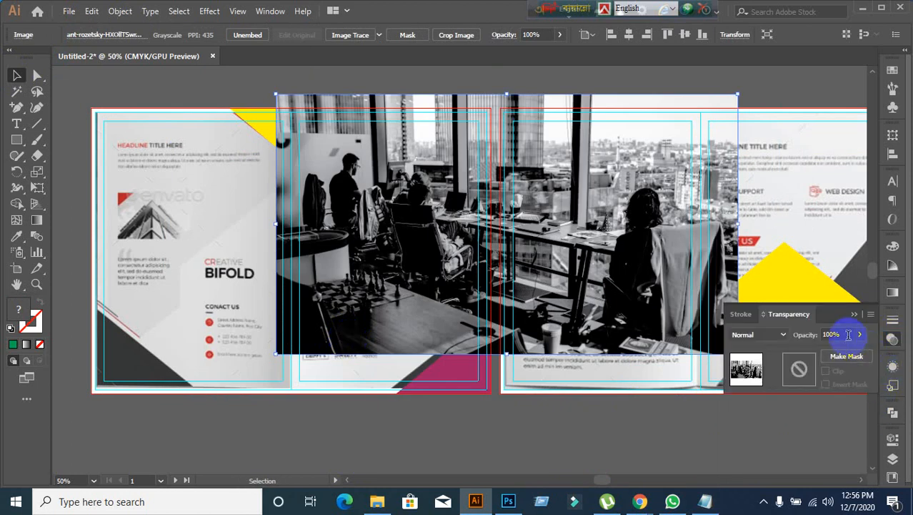
click(831, 334)
key(Down)
key(Down)
key(Down)
key(Down)
key(Down)
key(Down)
key(Down)
key(Down)
key(Down)
key(Down)
key(Down)
key(Down)
key(Down)
key(Down)
key(Down)
key(Down)
key(Down)
key(Down)
key(Down)
key(Down)
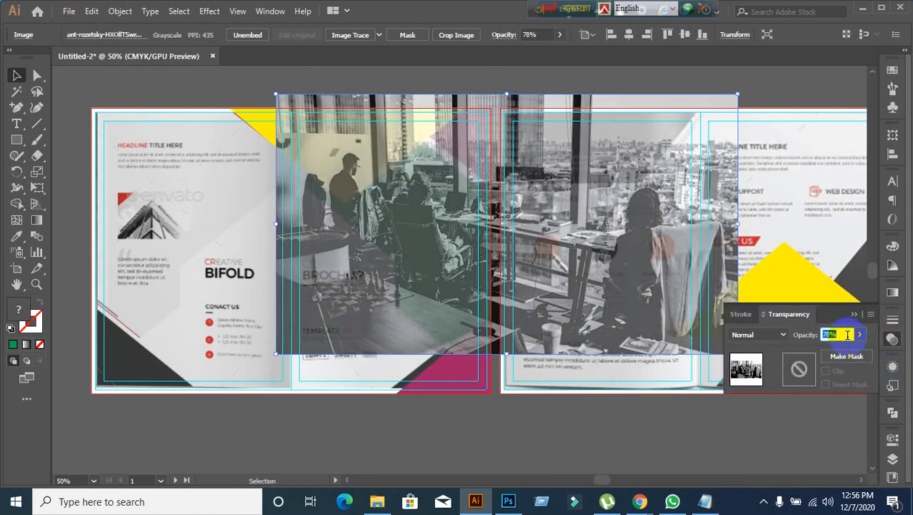
key(Up)
key(Up)
key(Up)
key(Up)
key(Up)
key(Up)
key(Up)
key(Up)
key(Up)
key(Up)
key(Up)
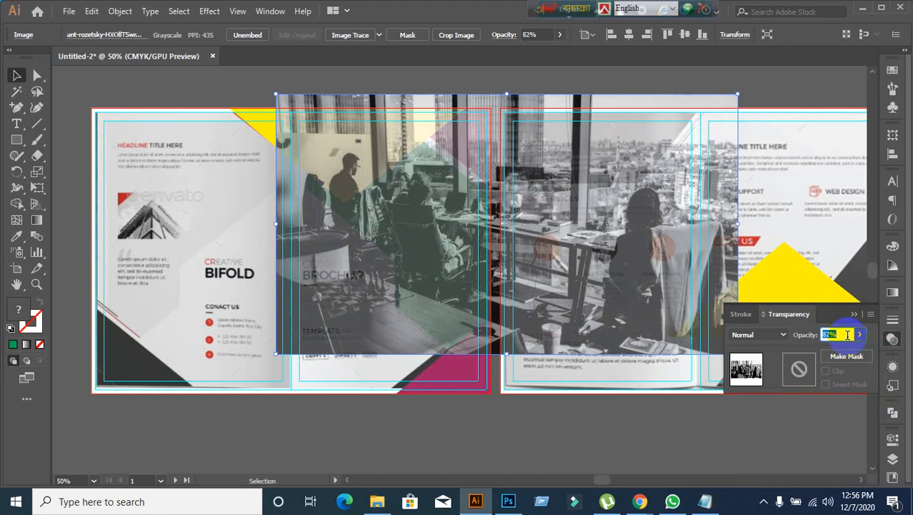
key(Up)
key(Up)
key(Up)
key(Up)
key(Up)
key(Up)
key(Up)
key(Up)
key(Up)
key(Up)
key(Up)
key(Up)
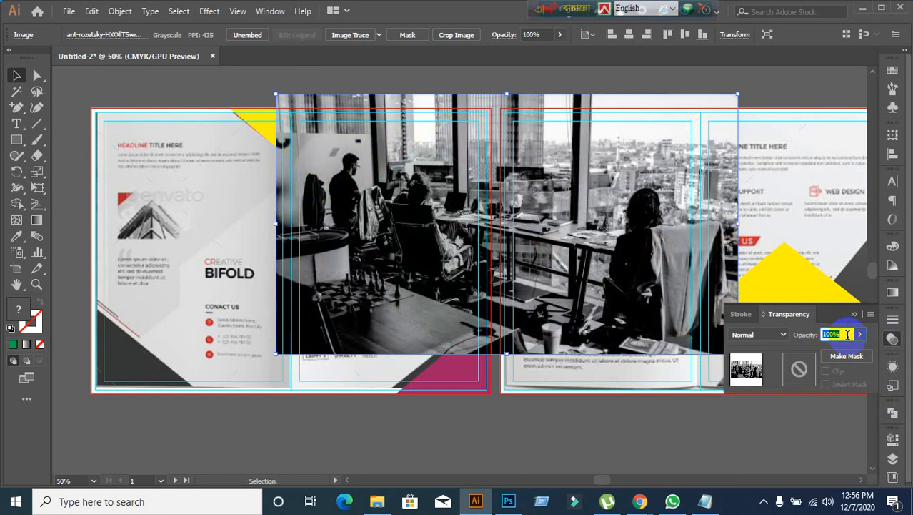
click(790, 438)
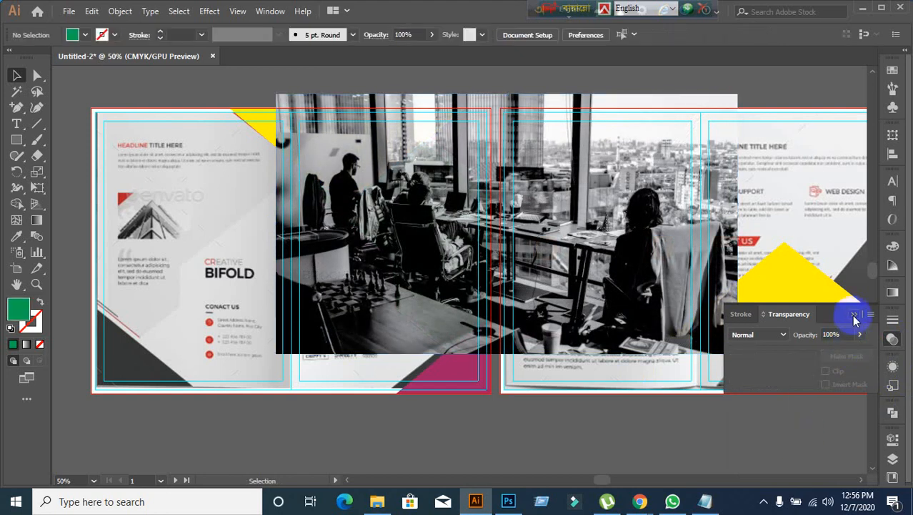
click(854, 315)
- Send the grayscale office photo behind all other artwork and shift it slightly left behind the front cover
click(528, 300)
scroll(522, 346, down, 2)
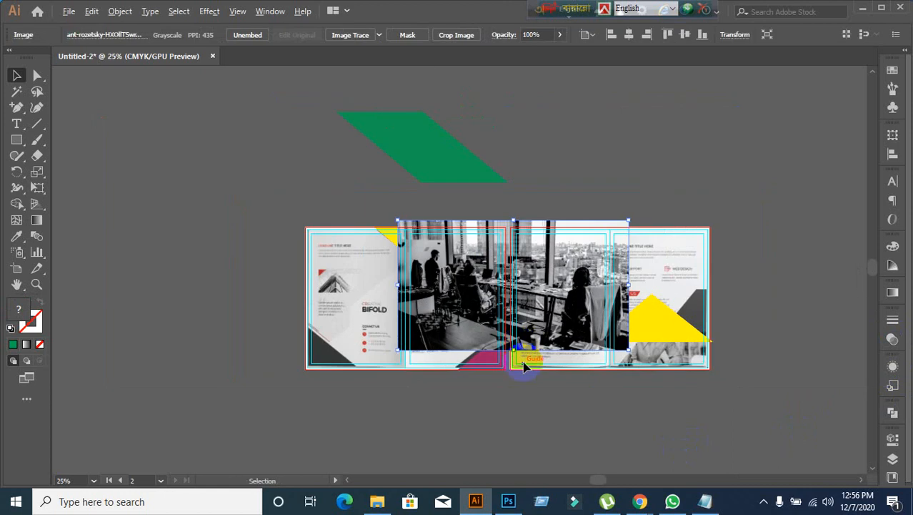
scroll(523, 366, up, 3)
scroll(446, 388, up, 1)
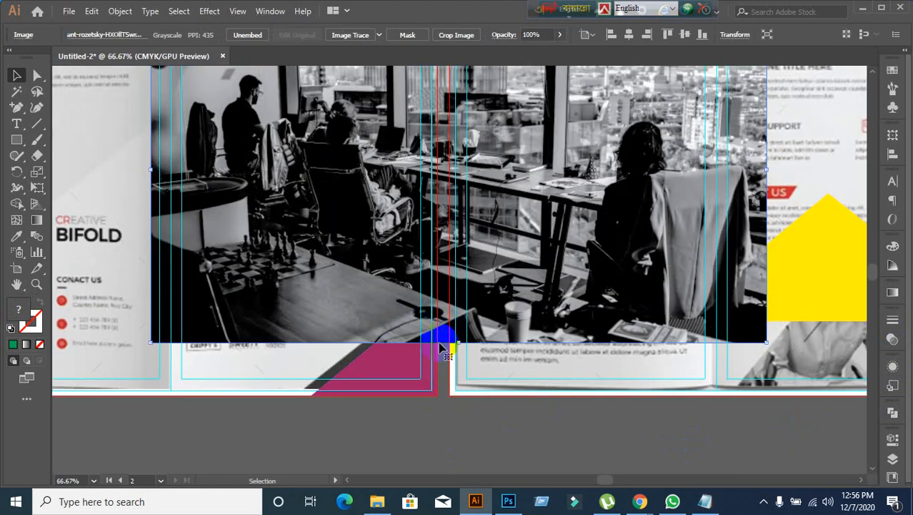
key(ctrl+shift+bracketleft)
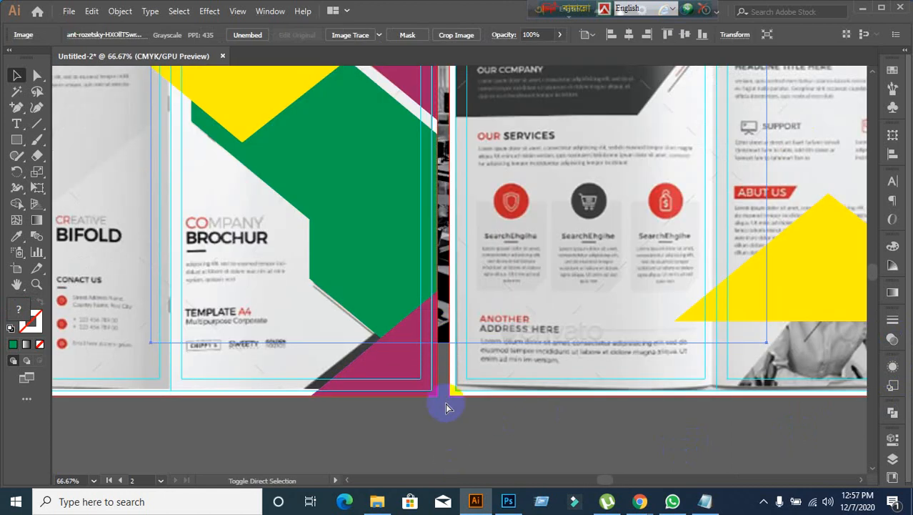
key(ctrl+z)
key(ctrl+shift+bracketleft)
scroll(447, 406, up, 1)
scroll(452, 391, down, 1)
drag(457, 293, 410, 408)
drag(389, 123, 355, 120)
- Make a clipping mask from the green cover shape and the grayscale photo behind it
click(330, 293)
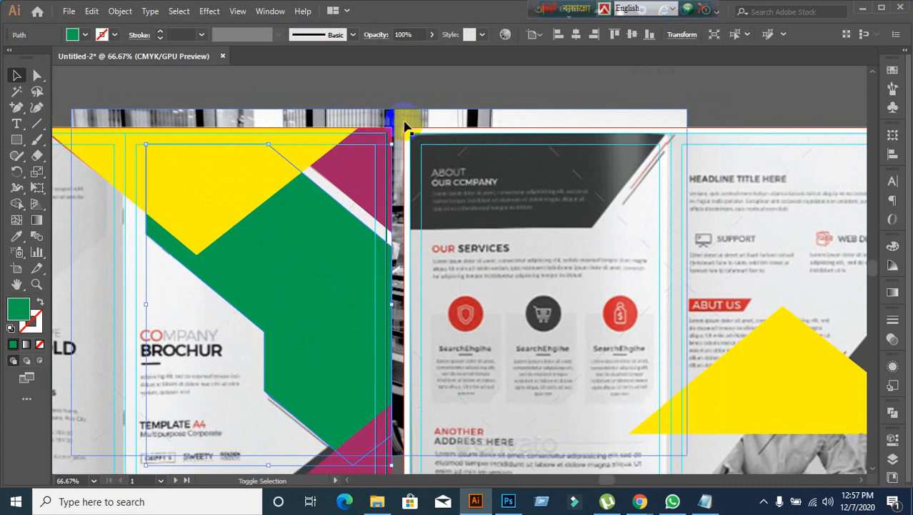
shift+click(404, 128)
right_click(321, 281)
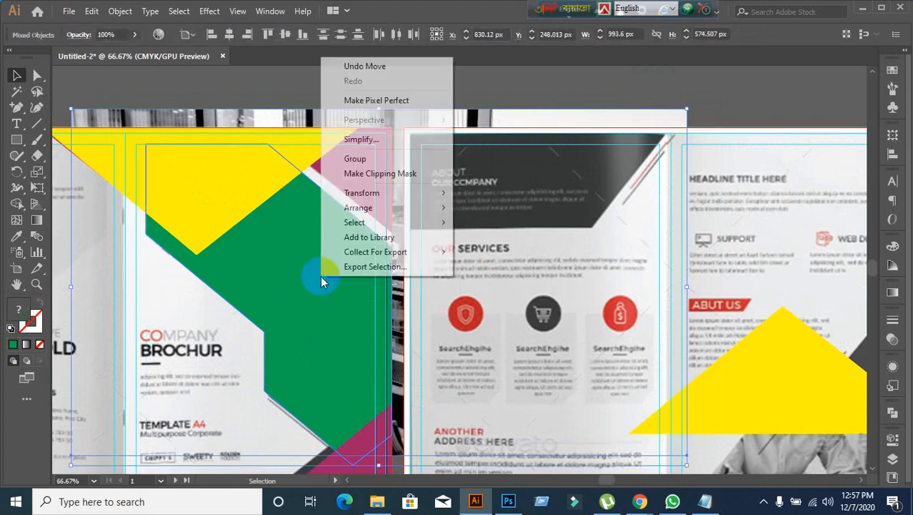
click(367, 174)
click(370, 328)
scroll(372, 327, down, 3)
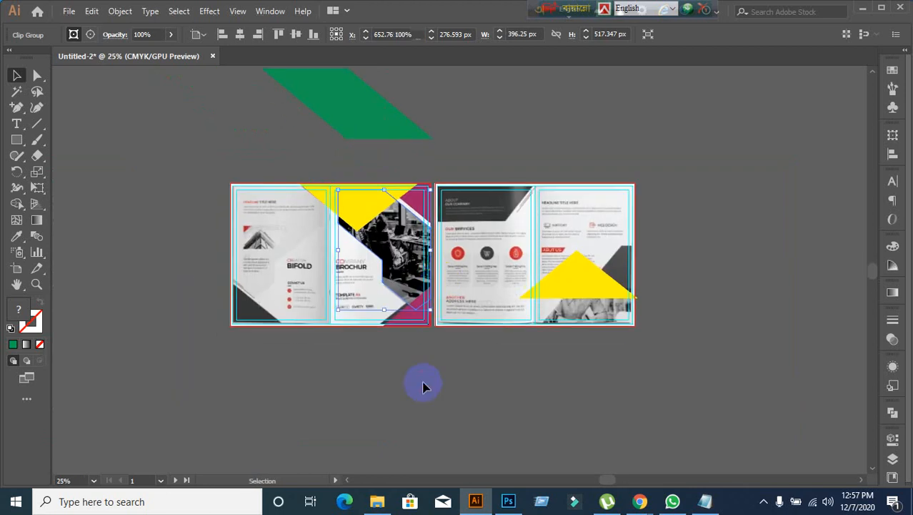
- Try the Darken, Color Burn, Overlay and Lighten blending modes on the clipped grayscale office photo
scroll(422, 383, up, 3)
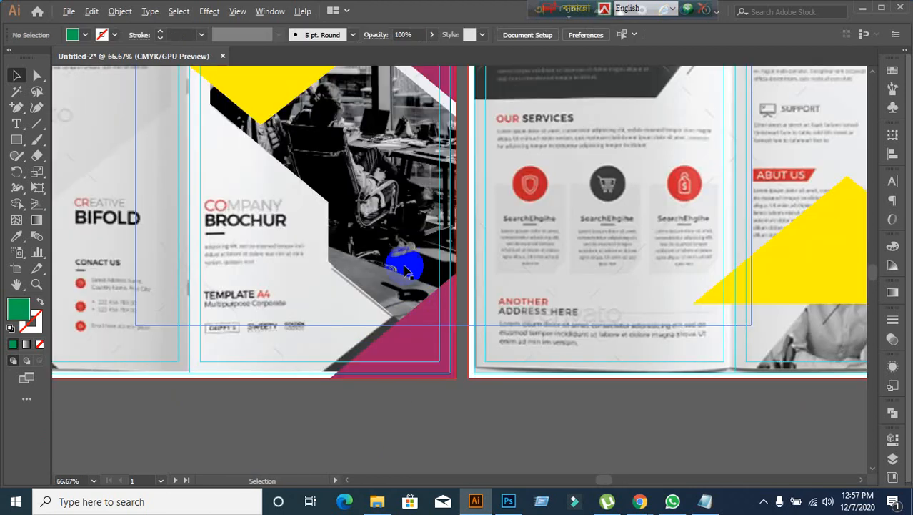
click(893, 340)
click(784, 334)
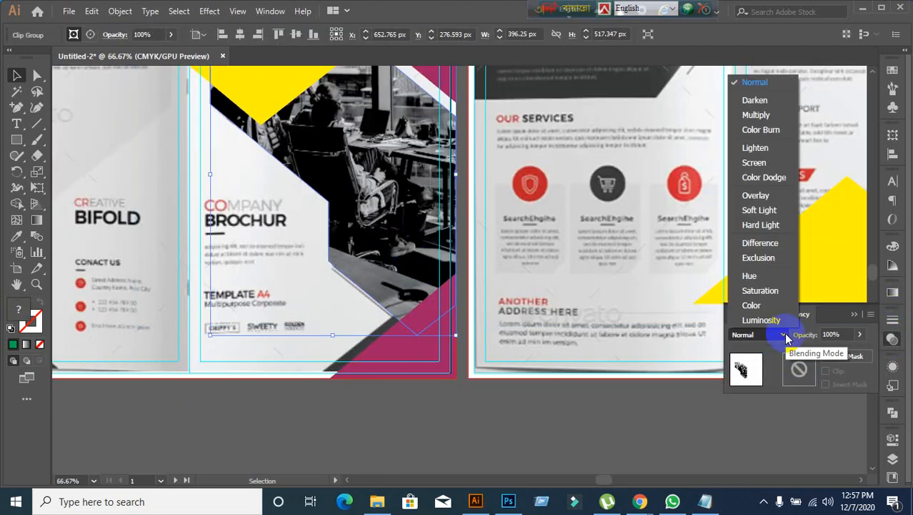
click(754, 100)
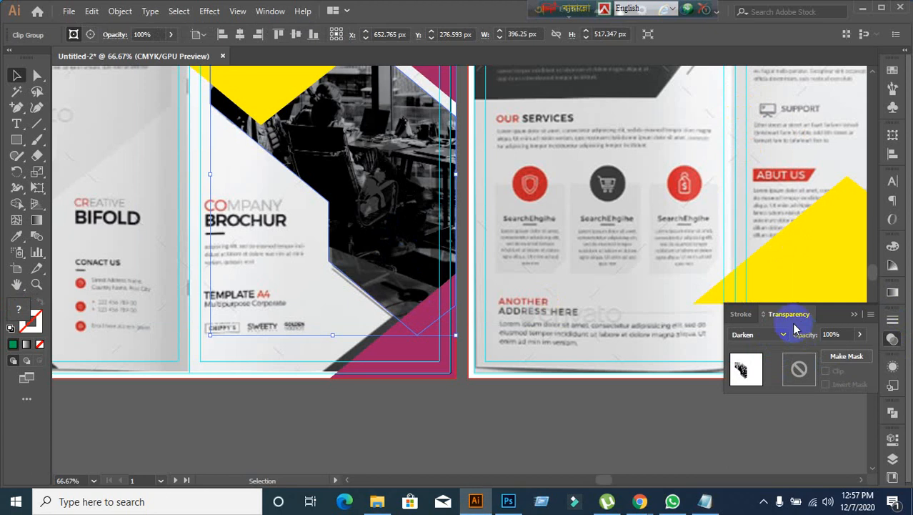
click(784, 334)
click(736, 130)
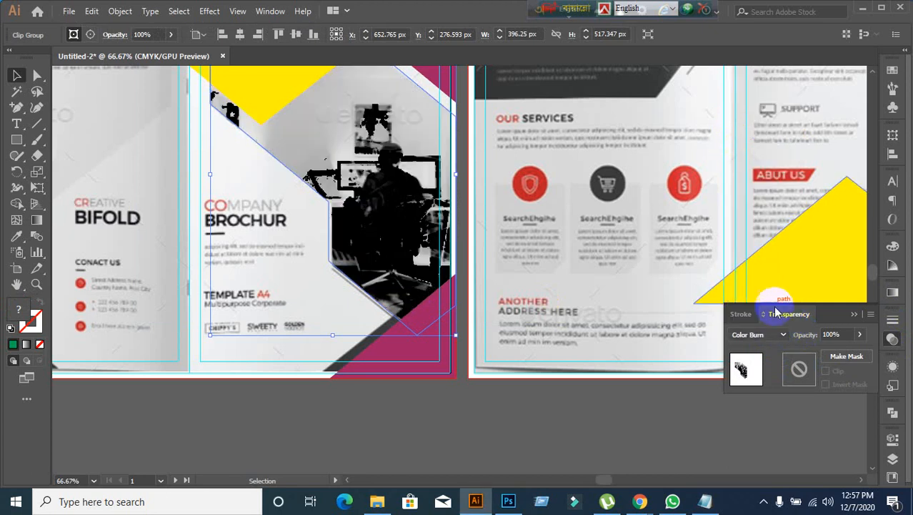
click(784, 335)
click(747, 207)
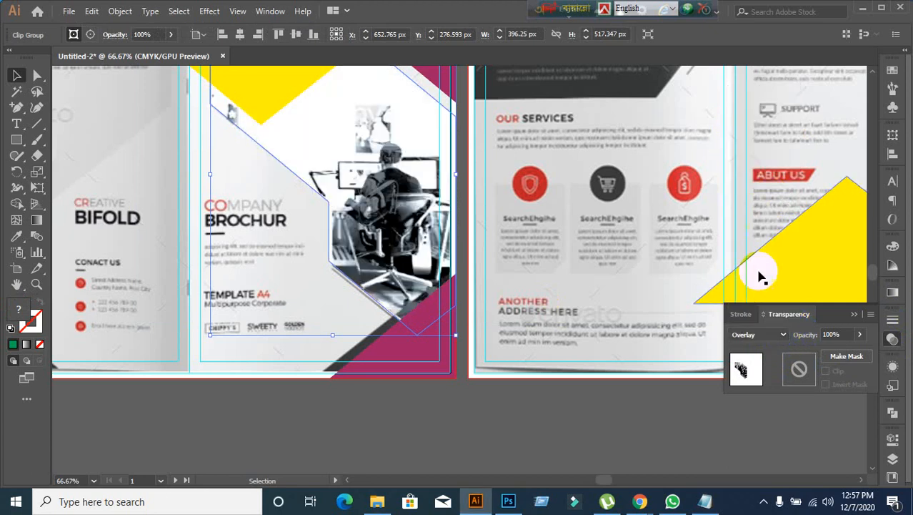
click(772, 335)
click(758, 149)
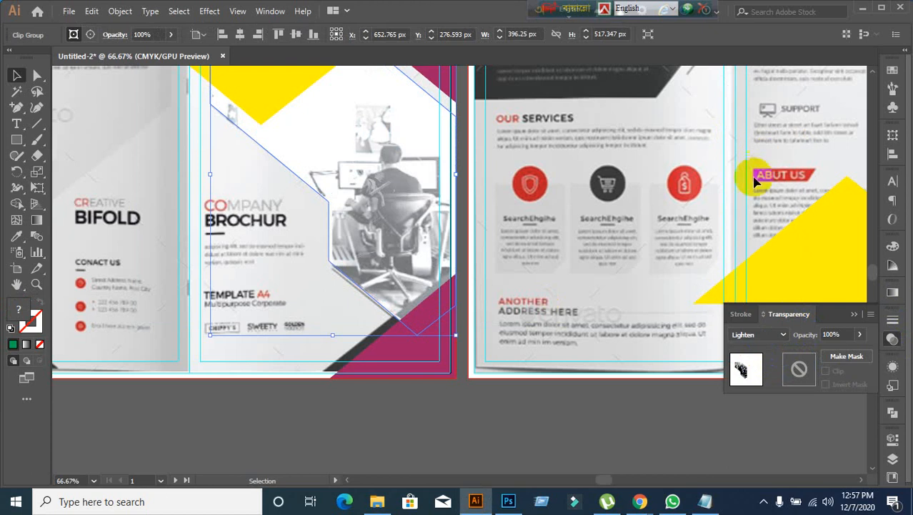
- Try the Multiply, Exclusion and Saturation blending modes on the clipped grayscale office photo
click(764, 332)
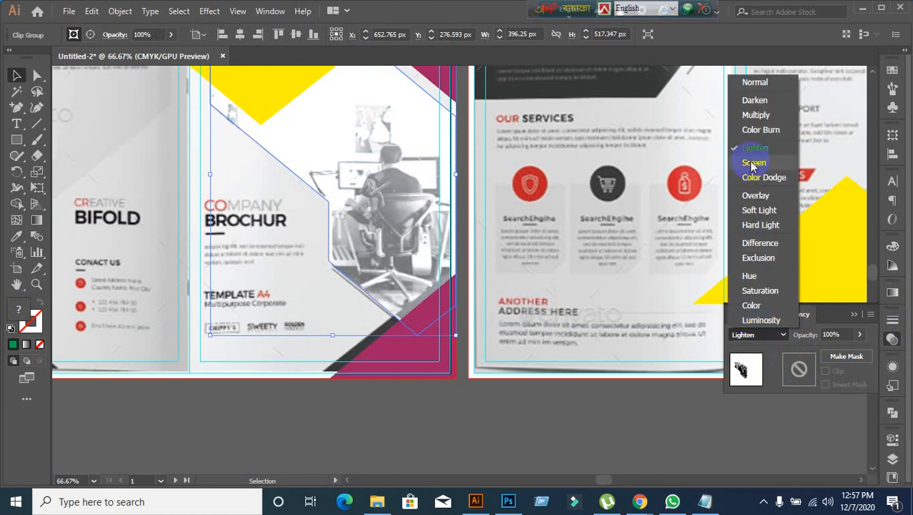
click(756, 115)
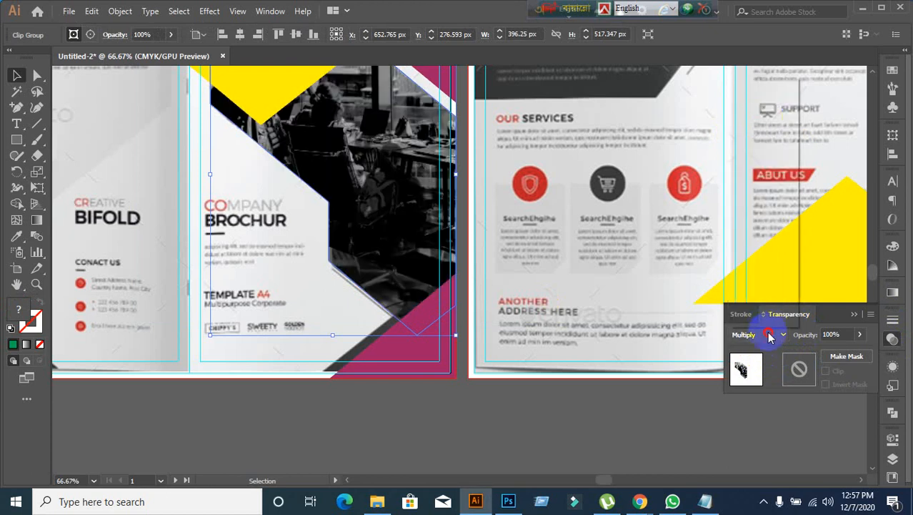
click(770, 335)
click(759, 260)
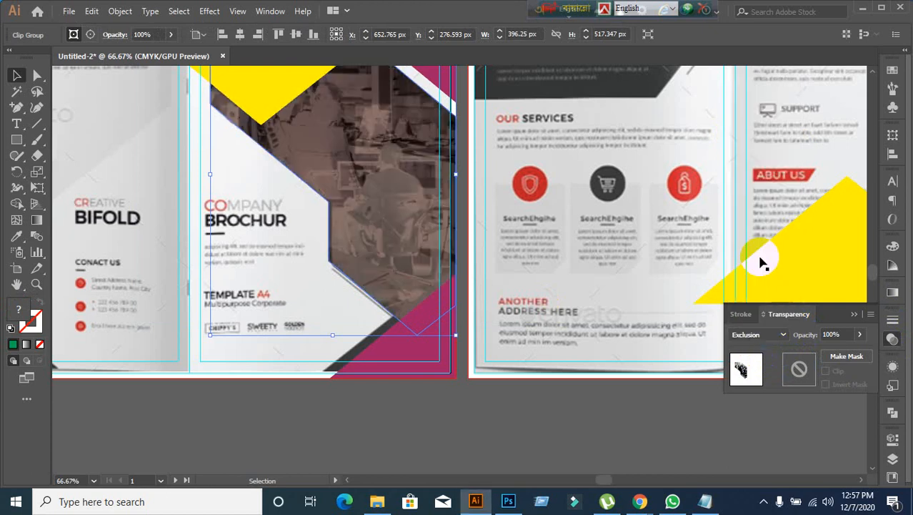
click(769, 334)
click(760, 343)
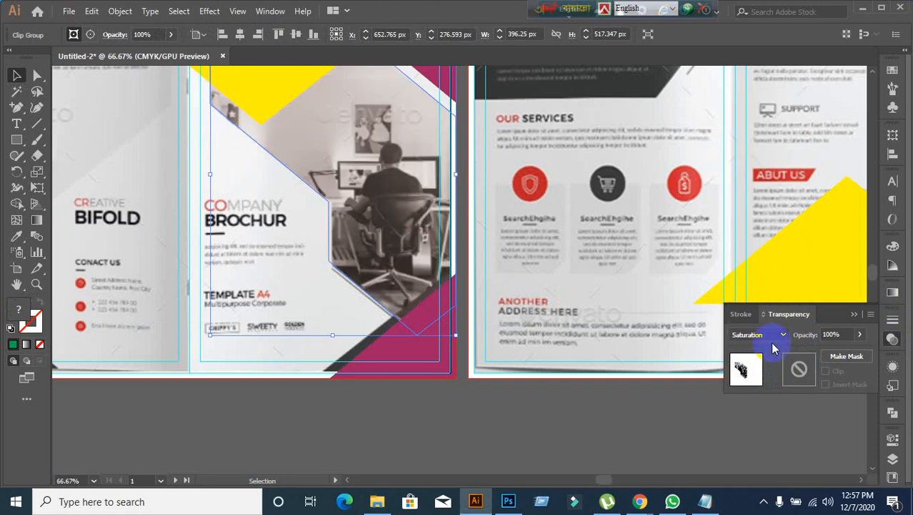
click(587, 425)
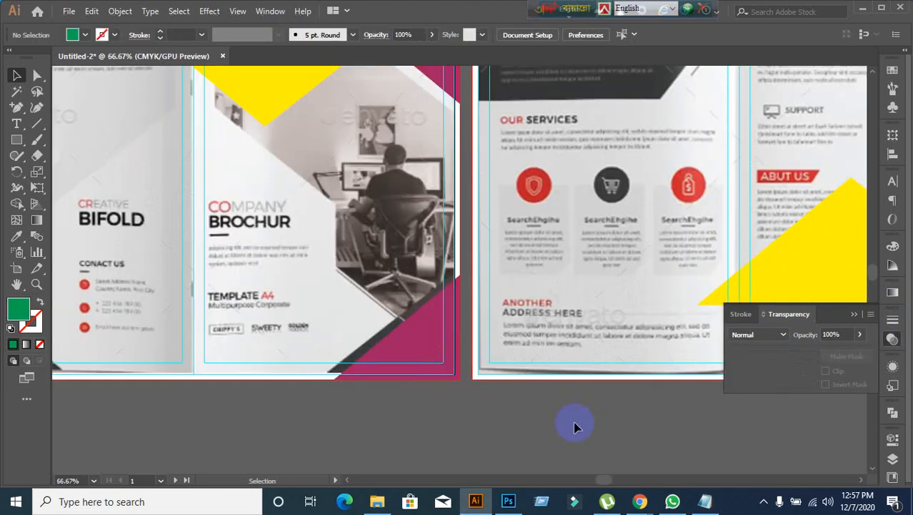
- Undo the blending mode changes and the clipping mask on the front cover's green shape
key(ctrl+z)
click(551, 428)
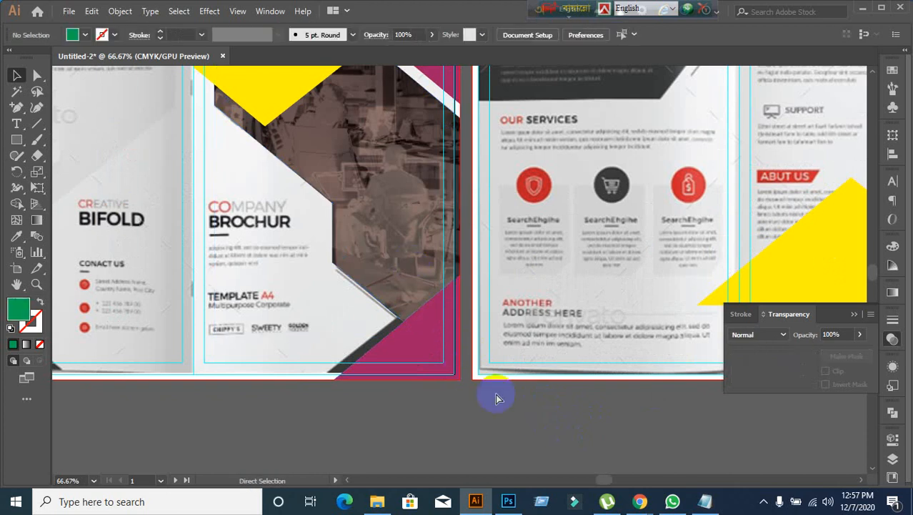
key(ctrl+z)
key(ctrl+z)
key(ctrl+z)
key(ctrl+z)
key(ctrl+z)
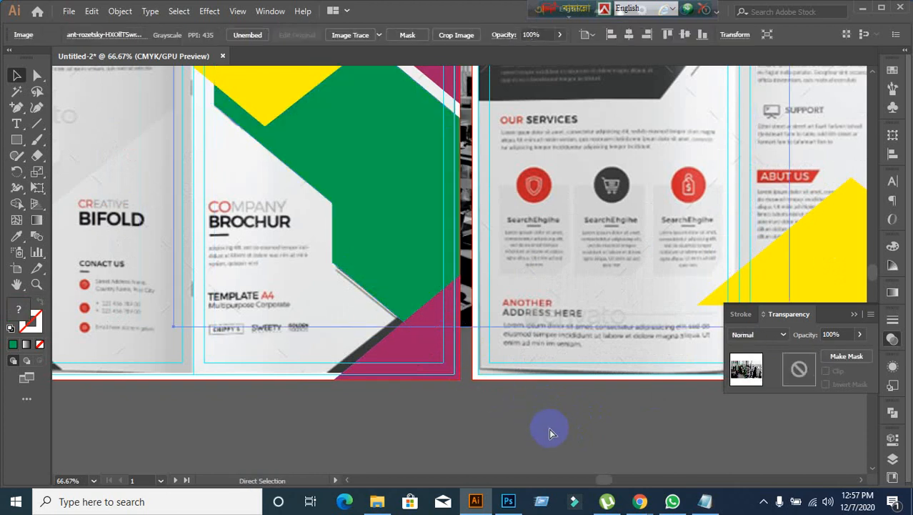
- Step back through the grayscale photo's stacking and opacity changes, and delete the photo from the document
key(ctrl+z)
key(ctrl+shift+z)
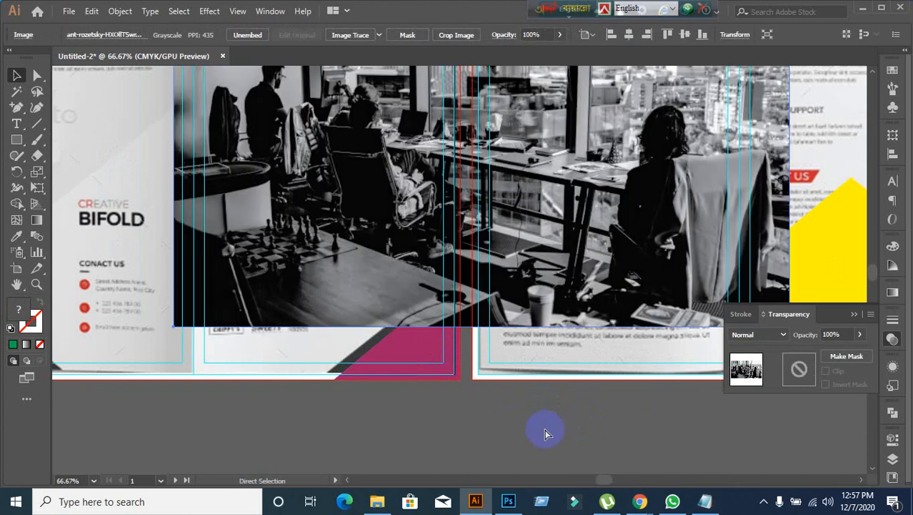
key(ctrl+z)
key(ctrl+z)
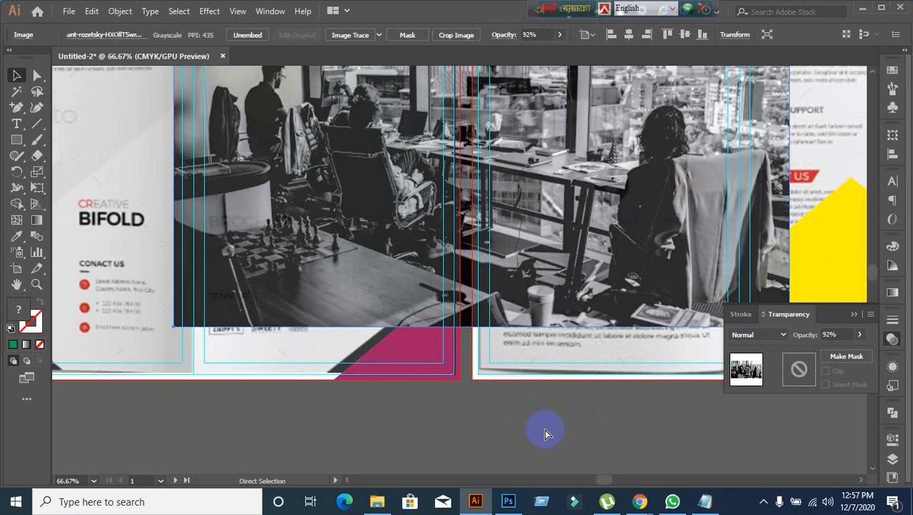
key(ctrl+z)
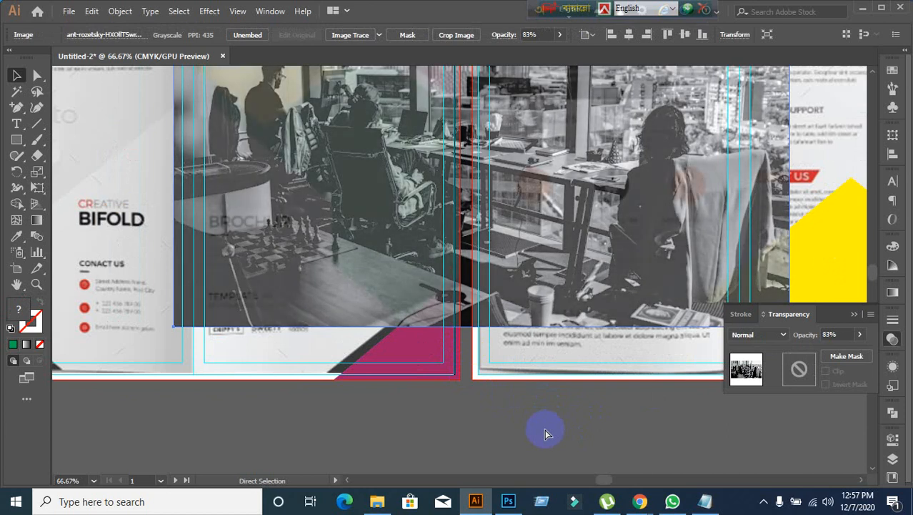
key(ctrl+z)
key(ctrl+z)
key(ctrl+z)
key(ctrl+shift+z)
key(ctrl+shift+z)
scroll(545, 433, down, 2)
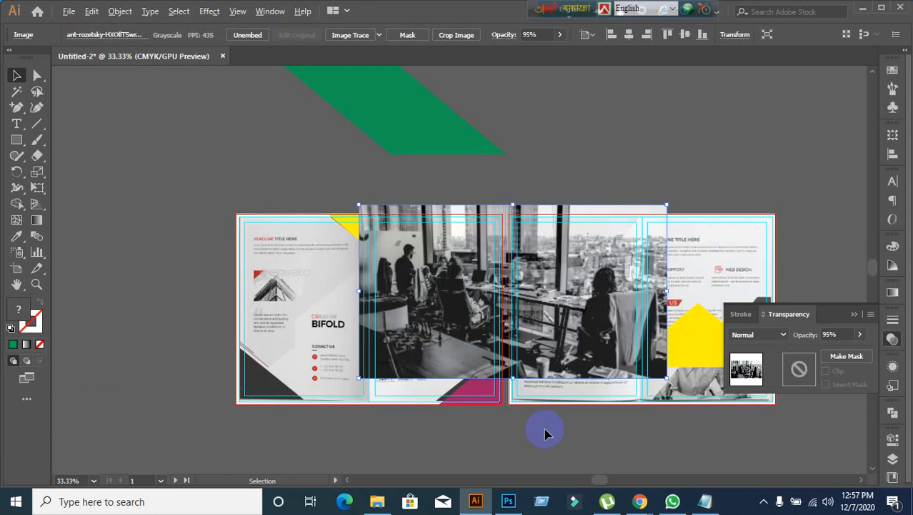
key(Delete)
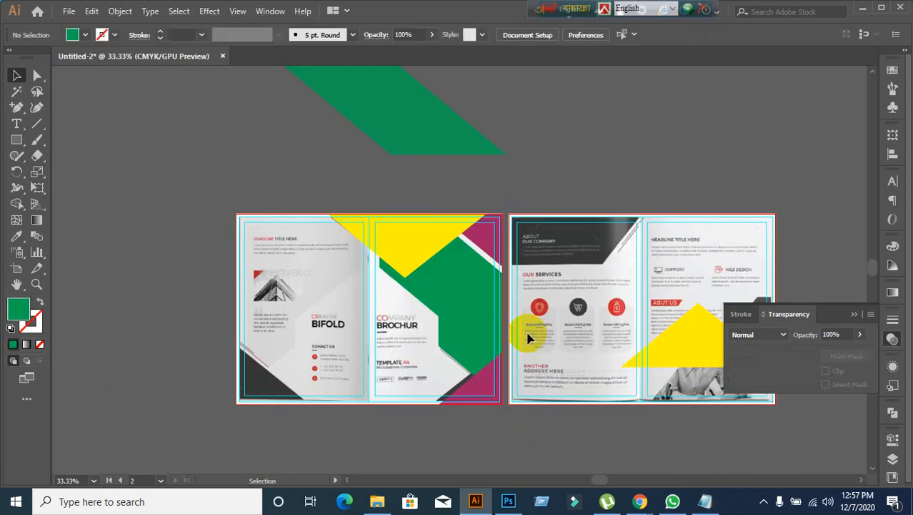
- Place the full-colour version of the office photo in the document and embed it
click(866, 8)
drag(328, 166, 413, 265)
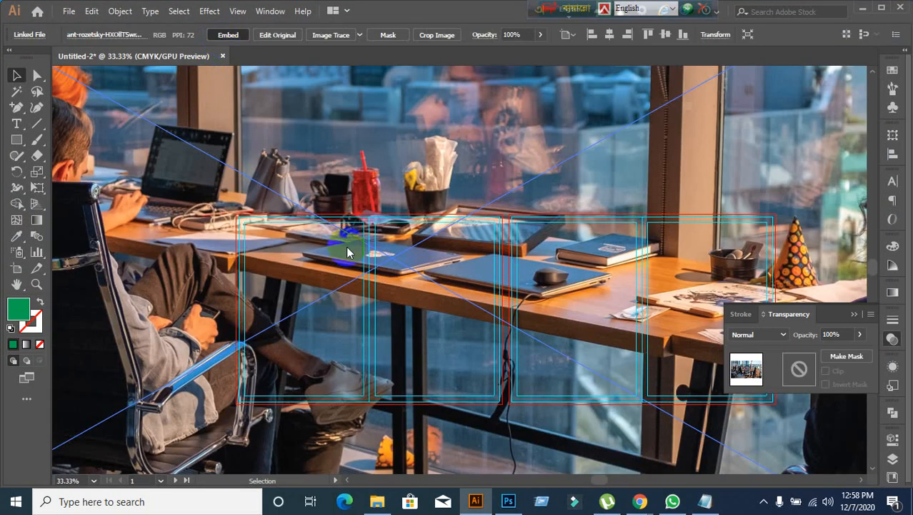
scroll(348, 249, down, 4)
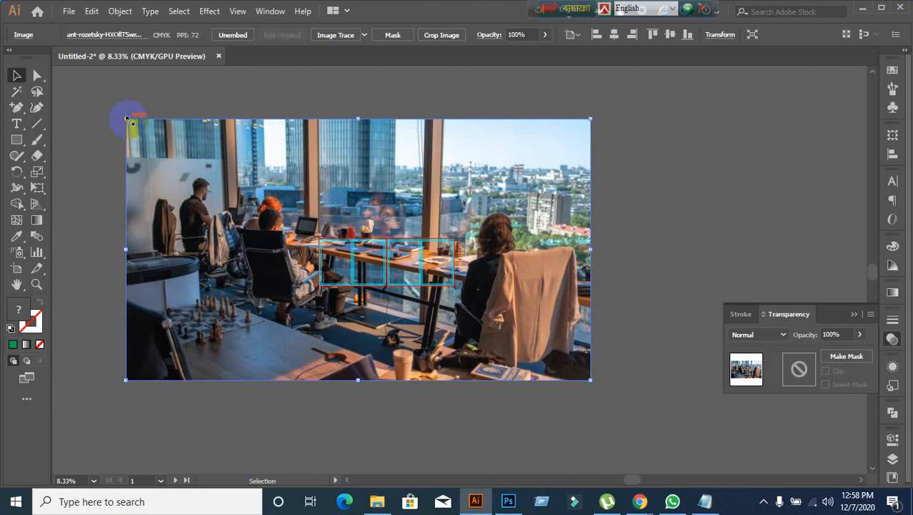
- Scale the colour office photo down in two stages and move it over the front cover and the adjoining inside page
drag(129, 128, 421, 283)
scroll(516, 397, up, 2)
scroll(516, 396, up, 1)
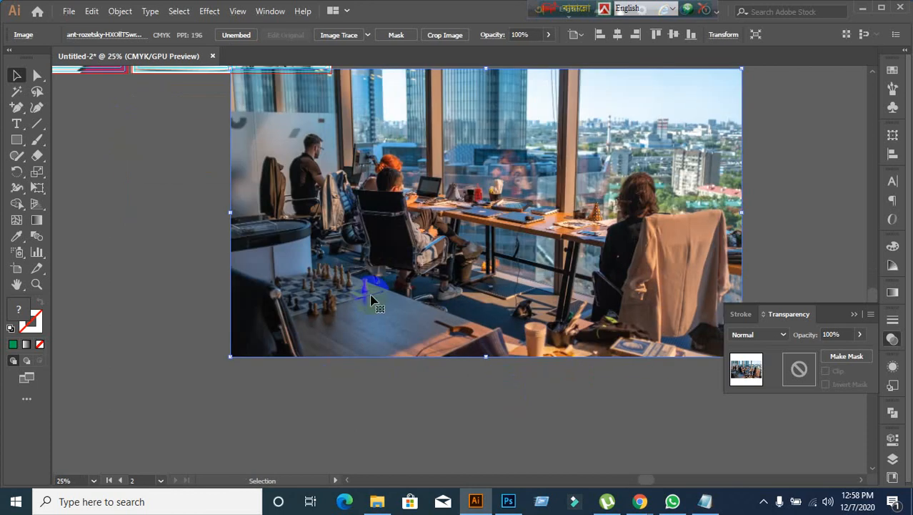
drag(368, 295, 267, 260)
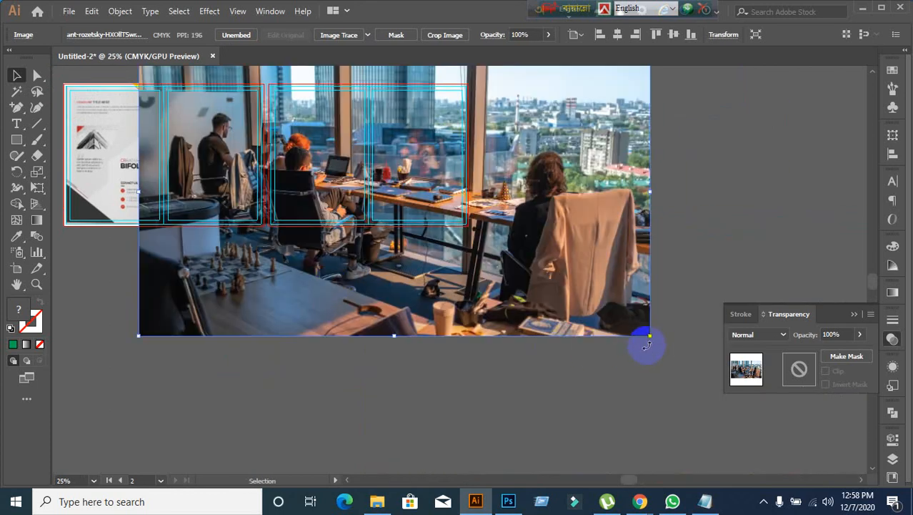
drag(649, 337, 386, 223)
scroll(279, 255, up, 1)
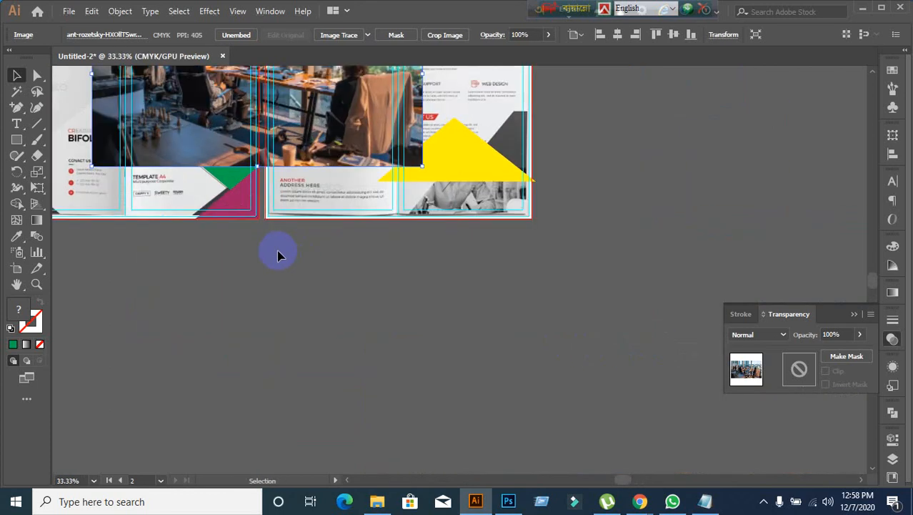
drag(254, 241, 323, 356)
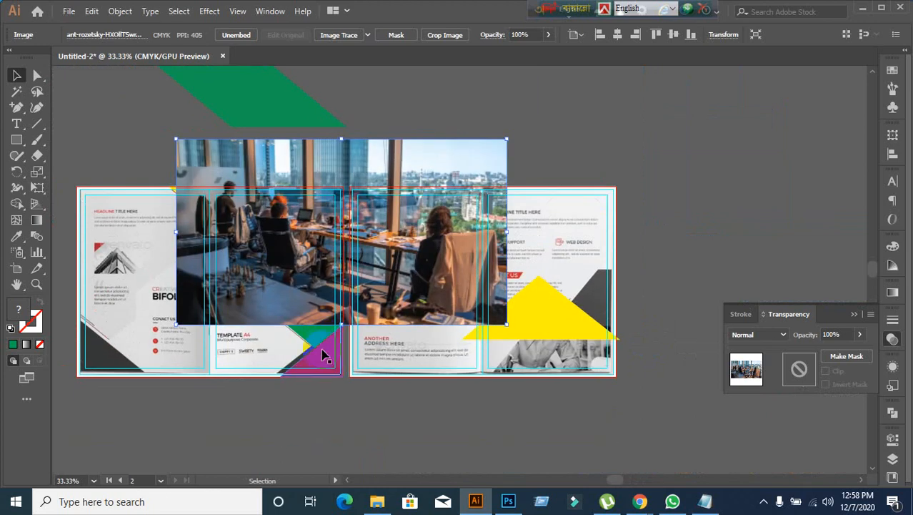
drag(310, 295, 312, 323)
- Resize the colour photo further and position it with its left edge on the front cover's fold line
right_click(307, 284)
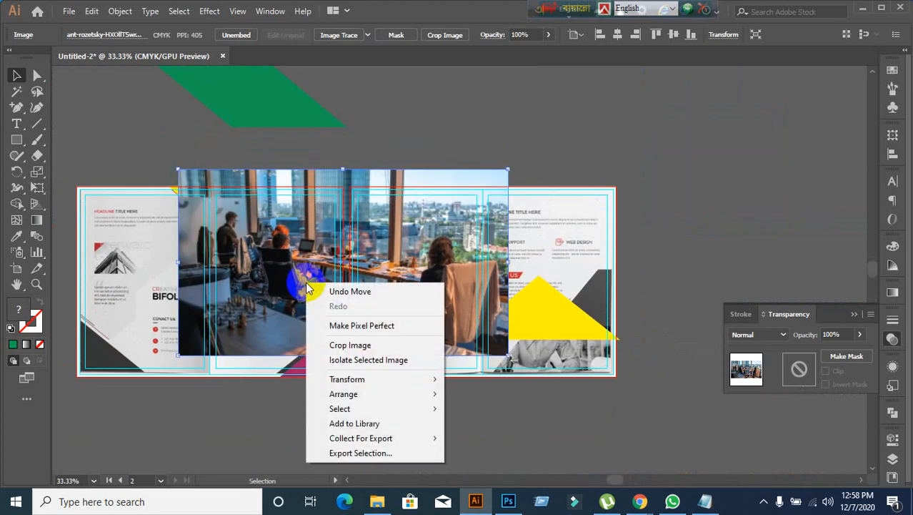
click(244, 445)
click(502, 361)
drag(509, 357, 399, 293)
click(398, 427)
scroll(396, 427, down, 2)
drag(278, 191, 312, 258)
drag(431, 172, 476, 108)
click(390, 412)
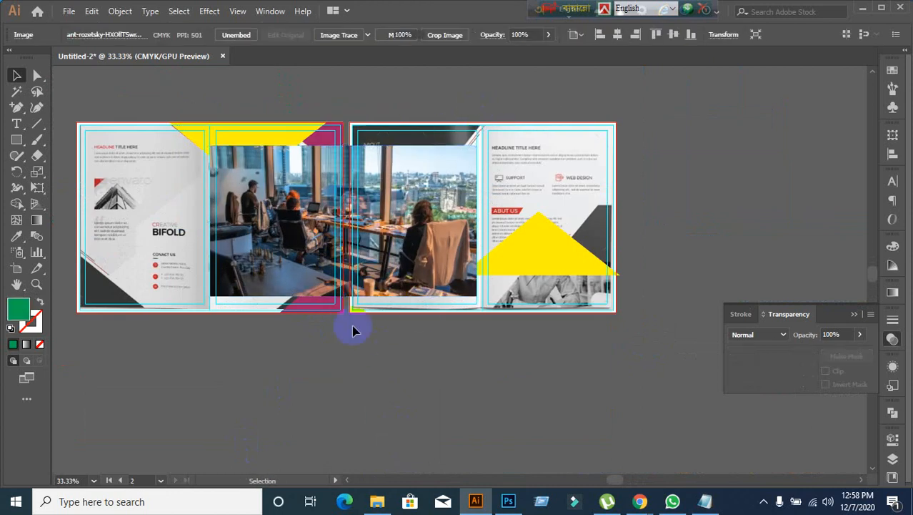
drag(335, 222, 335, 207)
scroll(336, 209, up, 1)
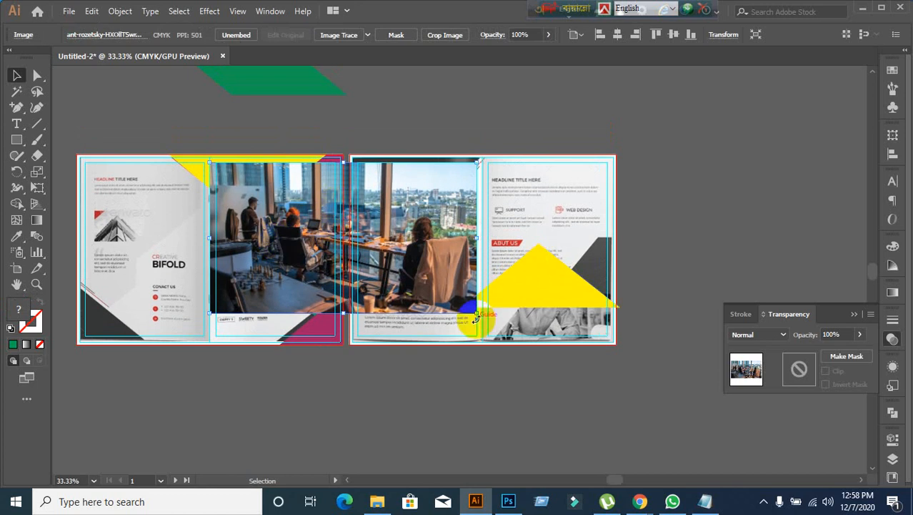
drag(476, 312, 481, 342)
- Send the colour office photo behind all other artwork
click(284, 290)
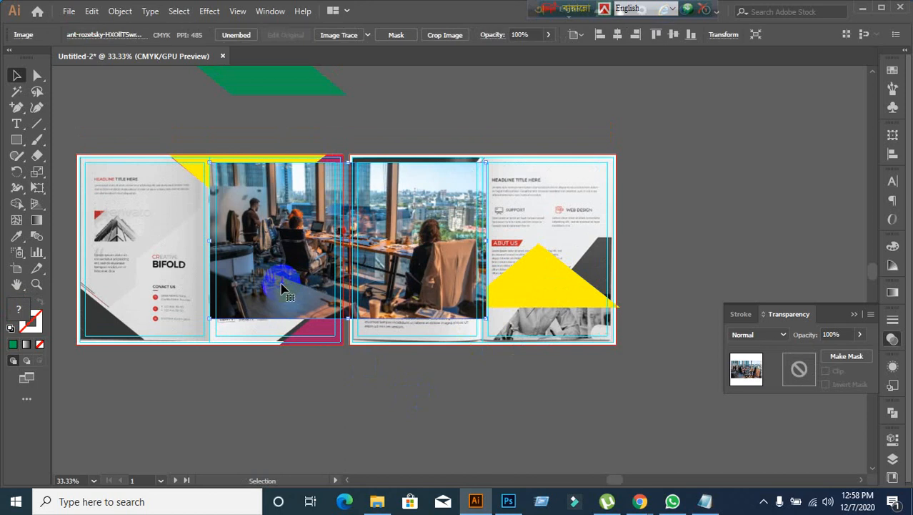
right_click(284, 289)
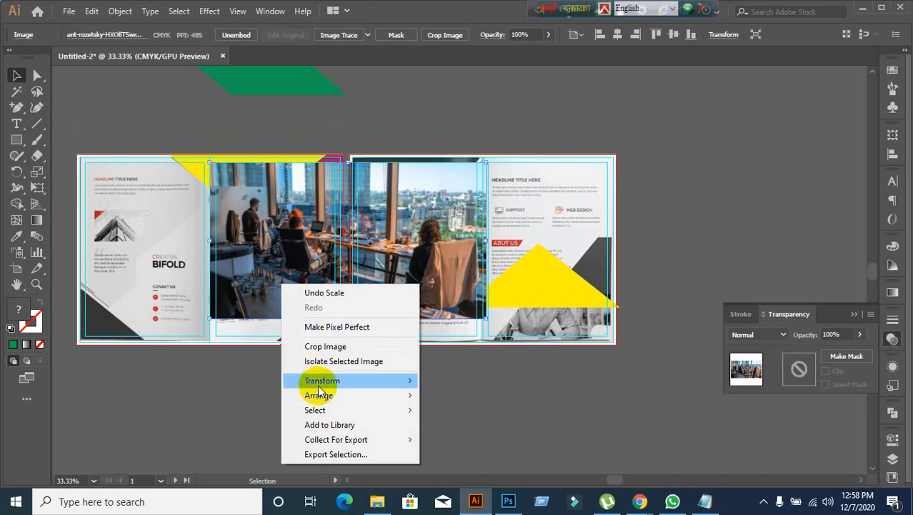
mouse_move(320, 389)
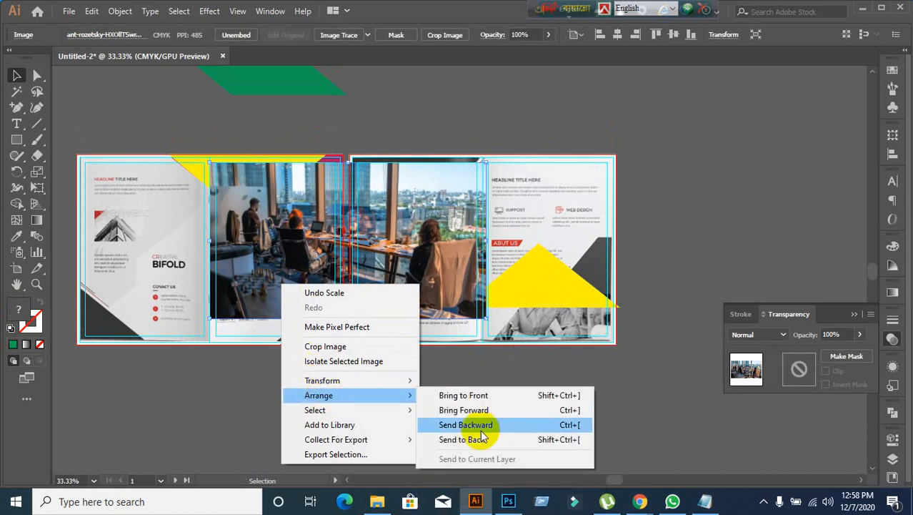
click(482, 439)
click(342, 364)
scroll(330, 325, up, 2)
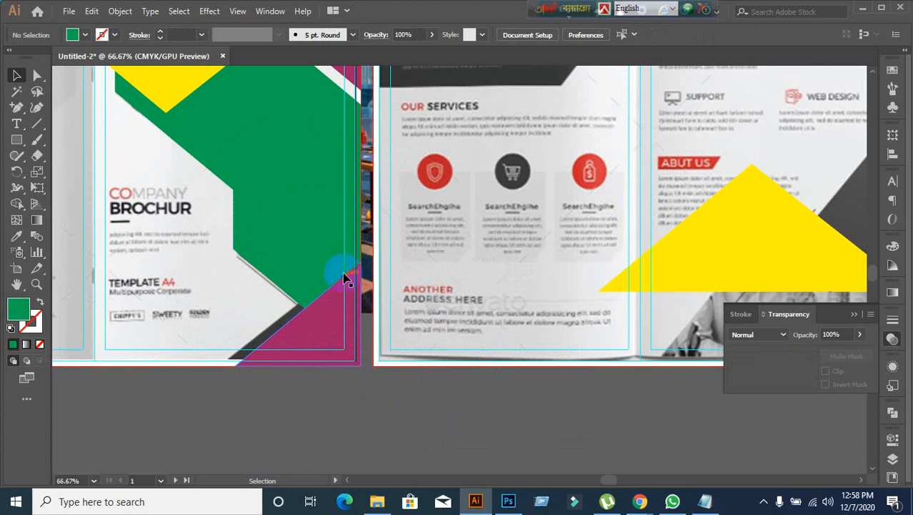
- Make a clipping mask from the green front cover shape and the colour office photo behind it
click(337, 228)
click(363, 420)
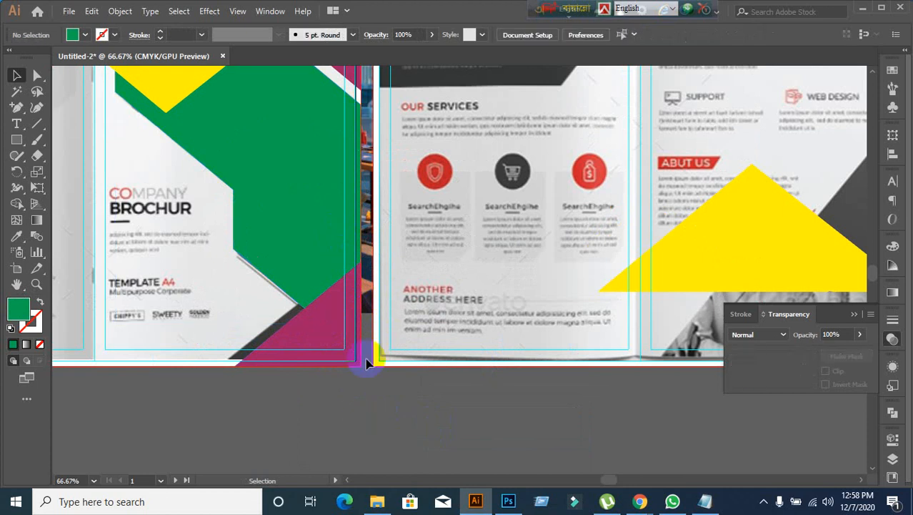
click(366, 314)
shift+click(311, 239)
right_click(280, 207)
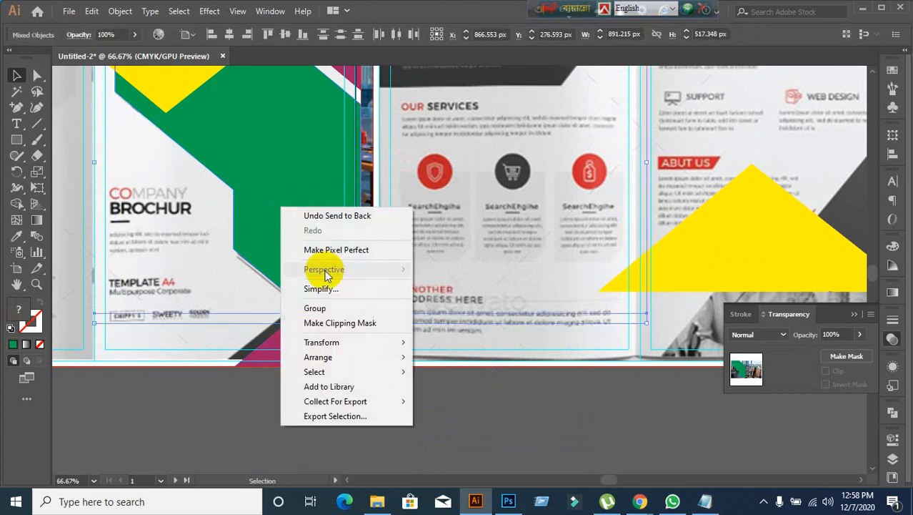
click(337, 323)
click(332, 416)
scroll(331, 411, down, 1)
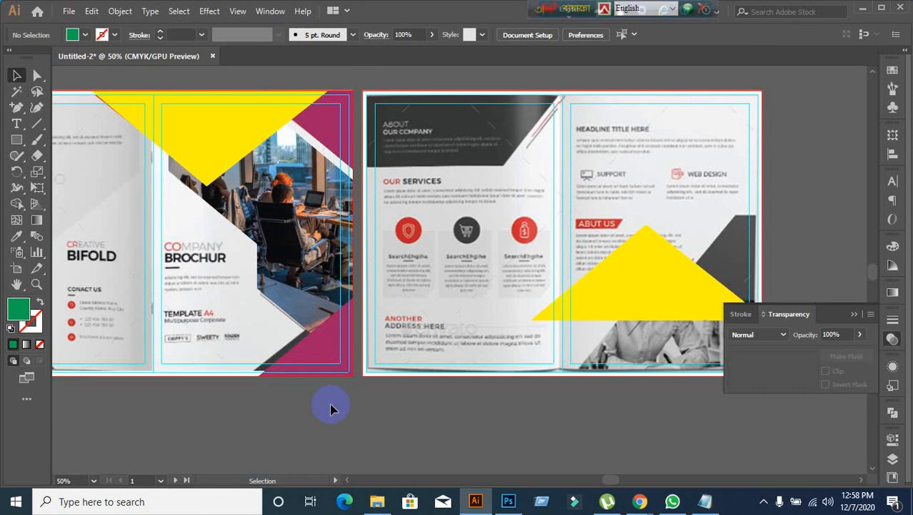
scroll(331, 409, down, 1)
drag(328, 402, 420, 361)
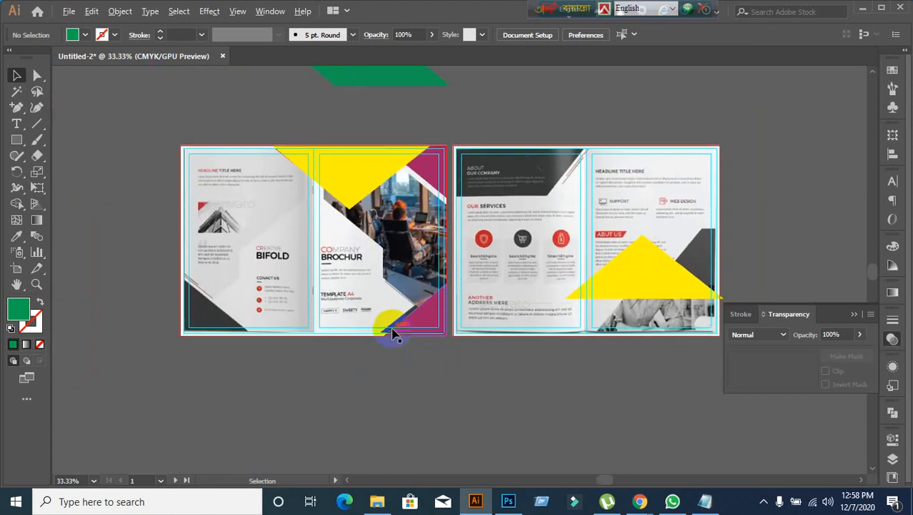
- Switch to Chrome and look through the Unsplash office photo results for another brochure picture
scroll(387, 335, up, 1)
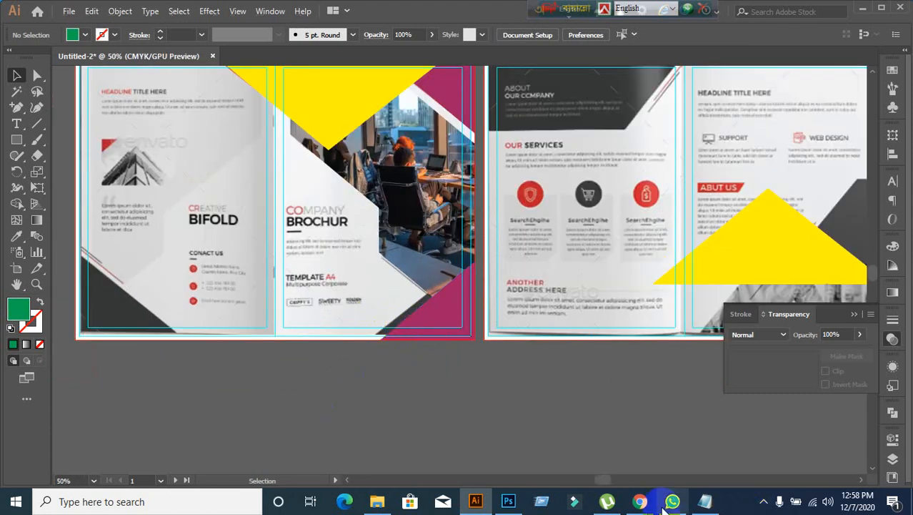
mouse_move(643, 503)
click(561, 482)
scroll(424, 300, down, 2)
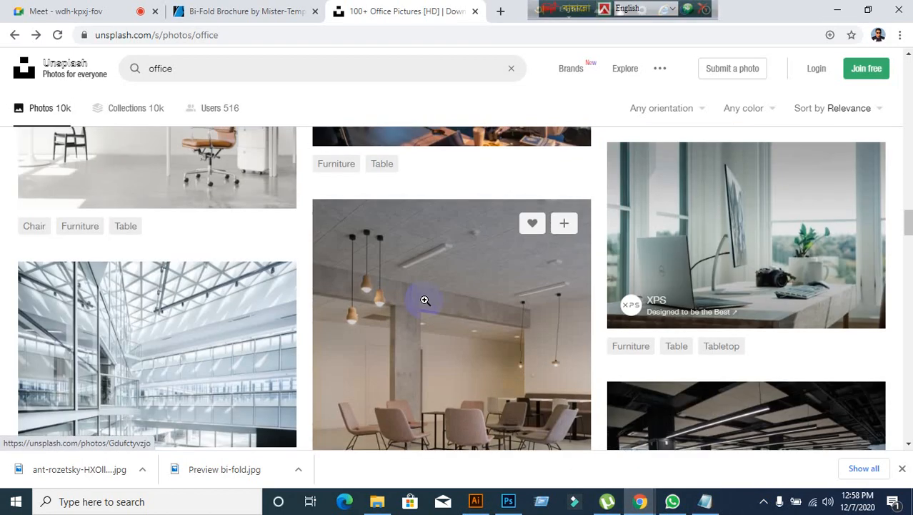
scroll(425, 300, down, 6)
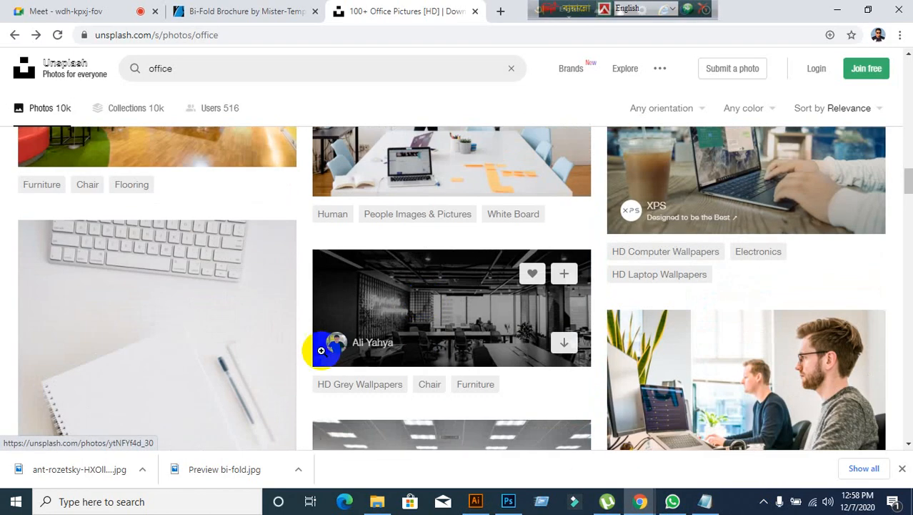
scroll(265, 351, up, 8)
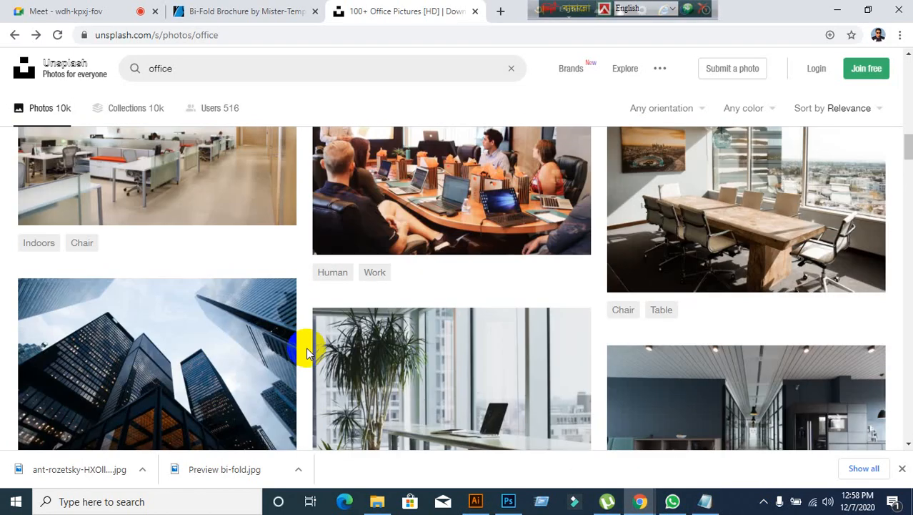
scroll(353, 341, up, 6)
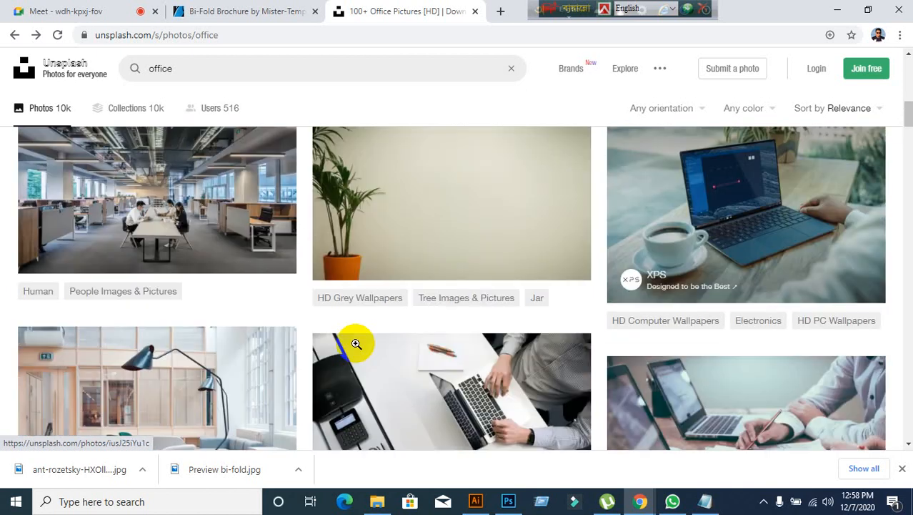
scroll(354, 346, up, 6)
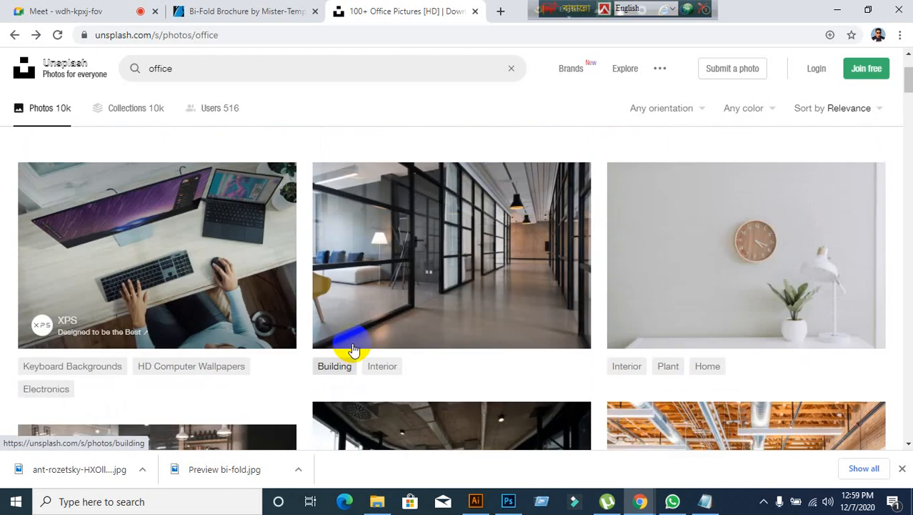
scroll(354, 349, up, 3)
scroll(355, 344, down, 9)
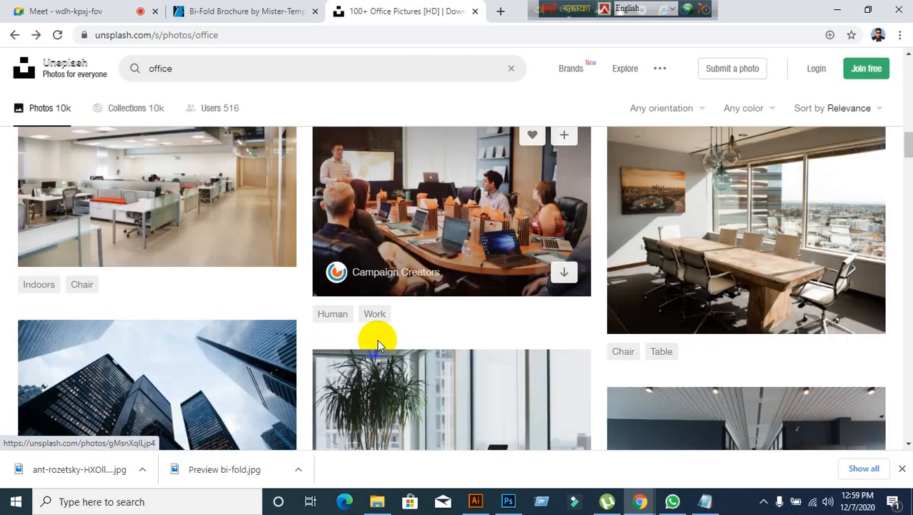
scroll(378, 343, down, 10)
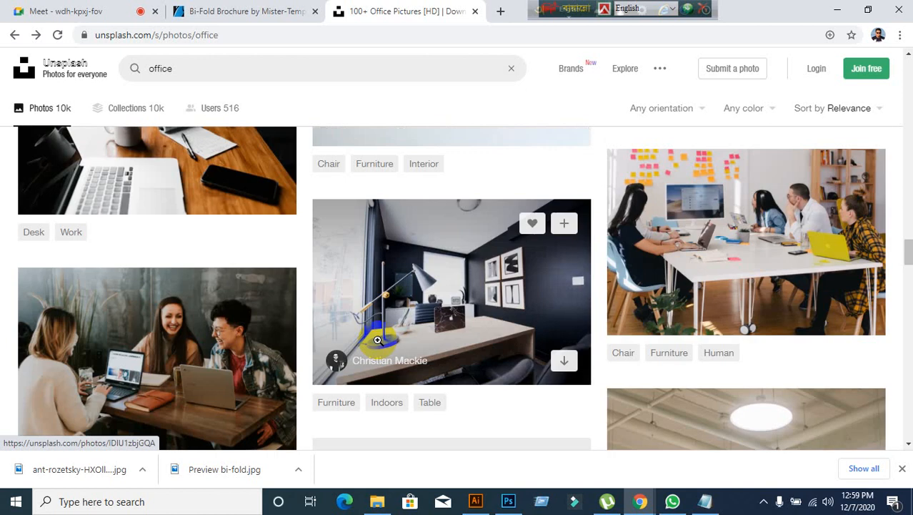
scroll(378, 340, down, 10)
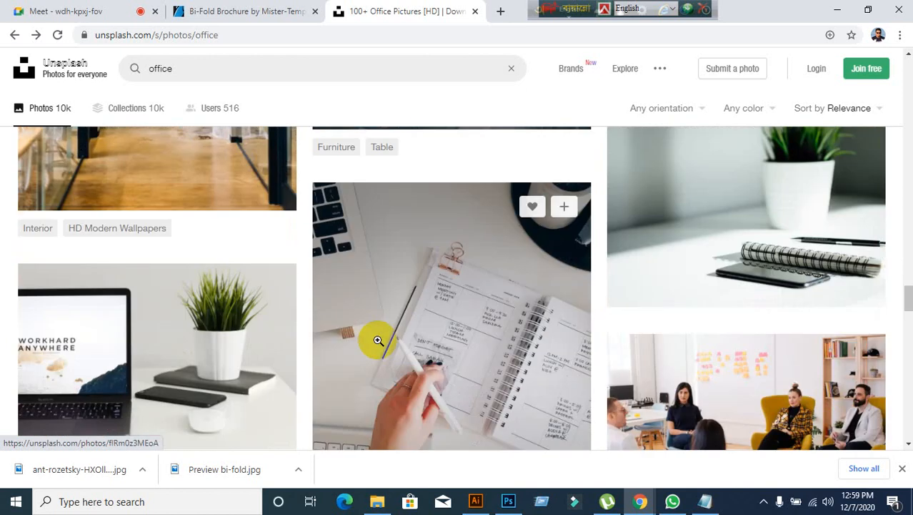
scroll(378, 341, down, 10)
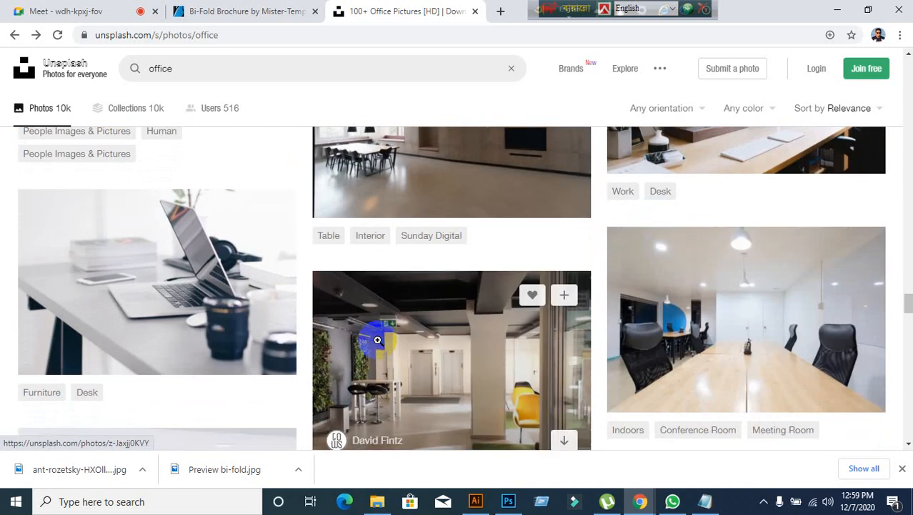
scroll(379, 340, down, 5)
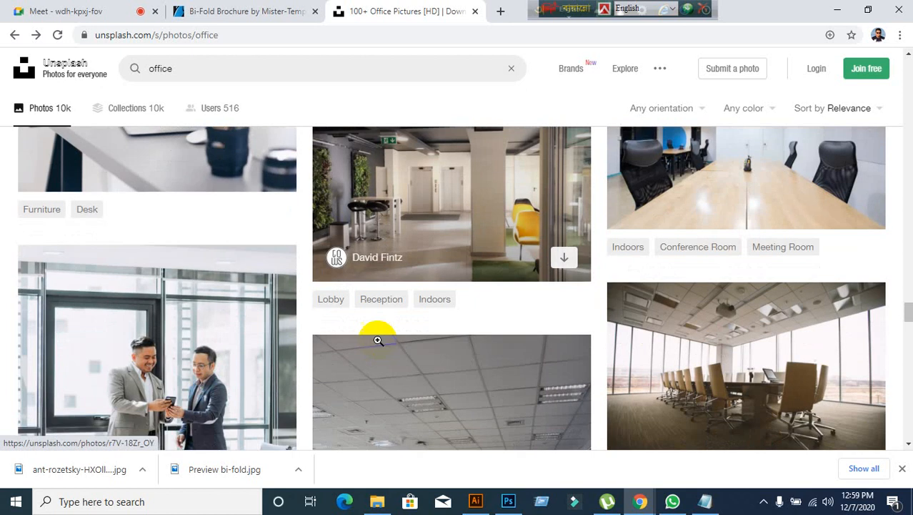
scroll(378, 341, down, 10)
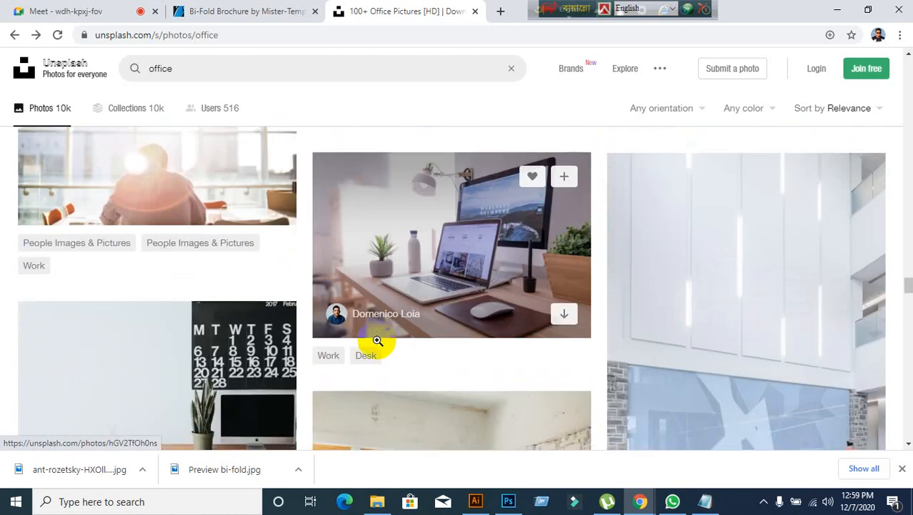
scroll(378, 340, down, 3)
- Search Unsplash for "black white office" and look through the photos for a suitable monochrome picture
click(160, 70)
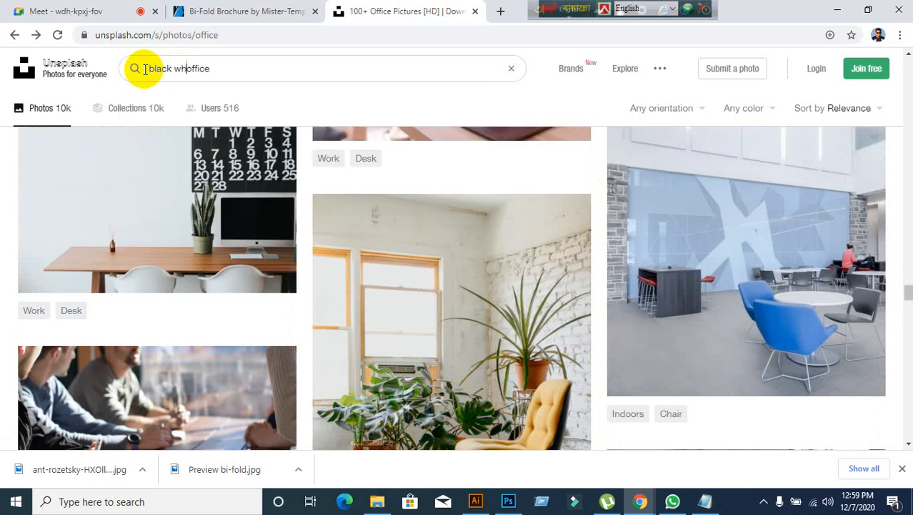
key(Return)
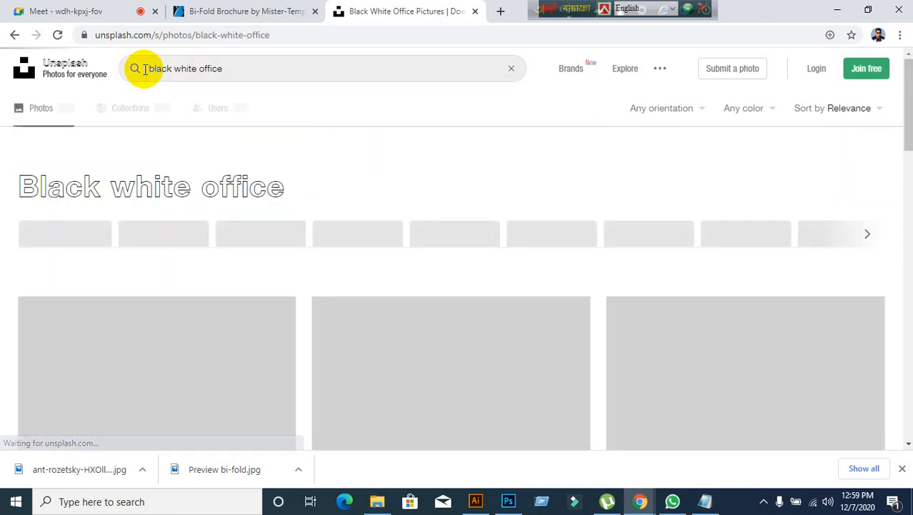
scroll(195, 189, down, 10)
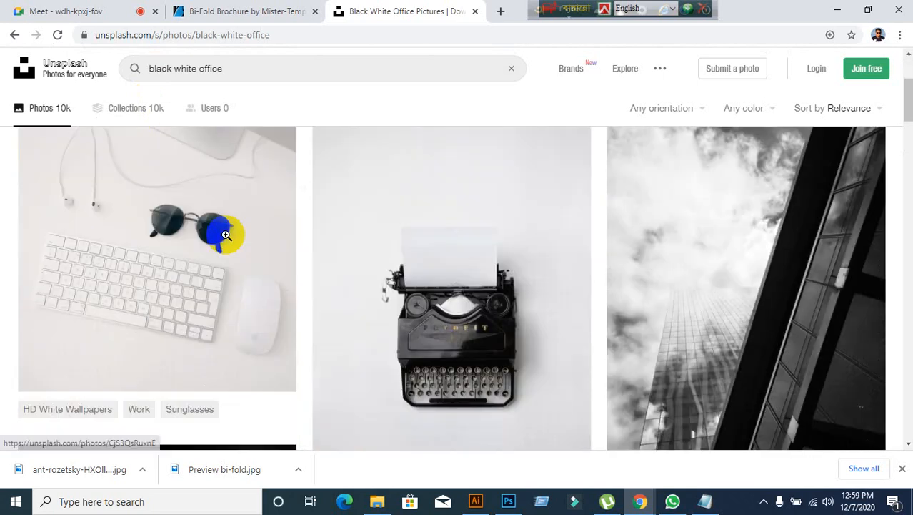
scroll(252, 261, down, 10)
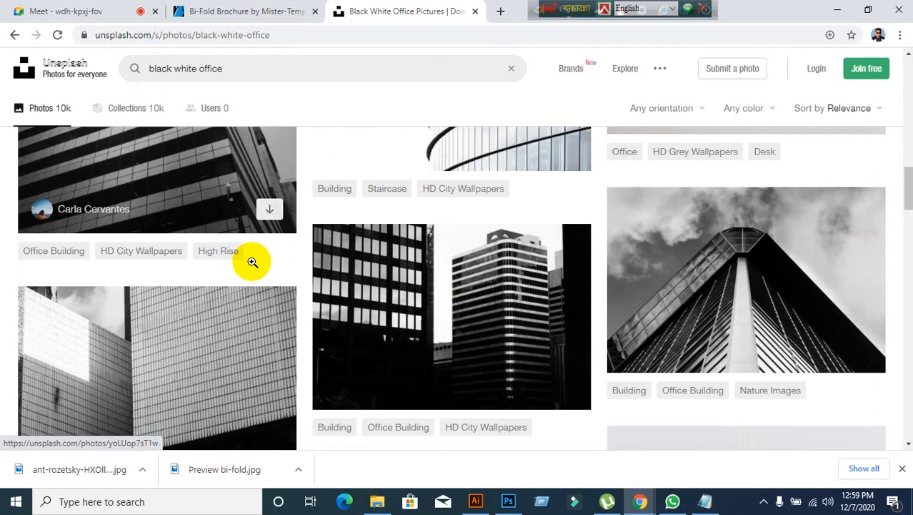
scroll(252, 262, down, 10)
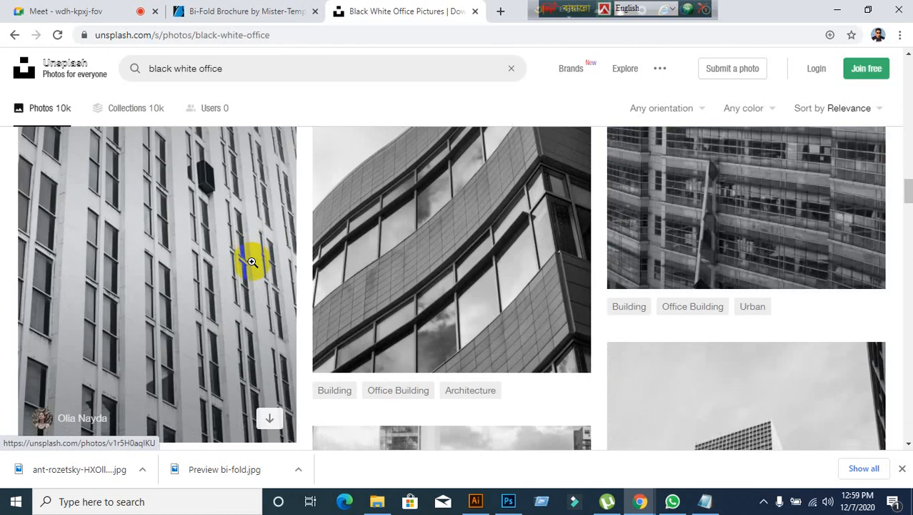
scroll(252, 262, down, 10)
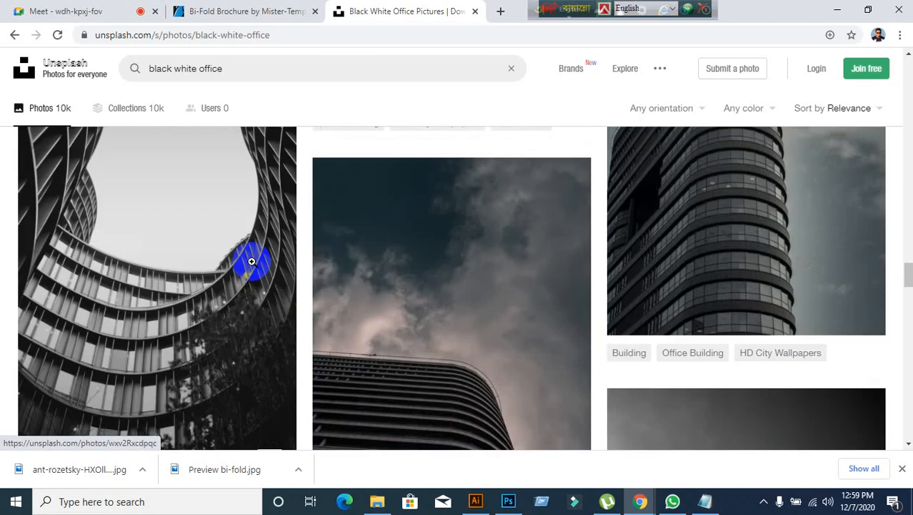
scroll(251, 262, down, 10)
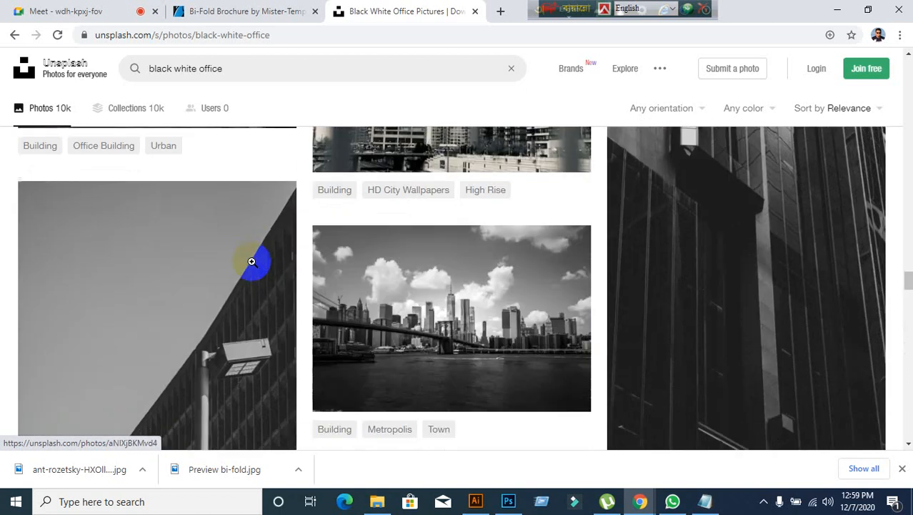
scroll(252, 262, down, 10)
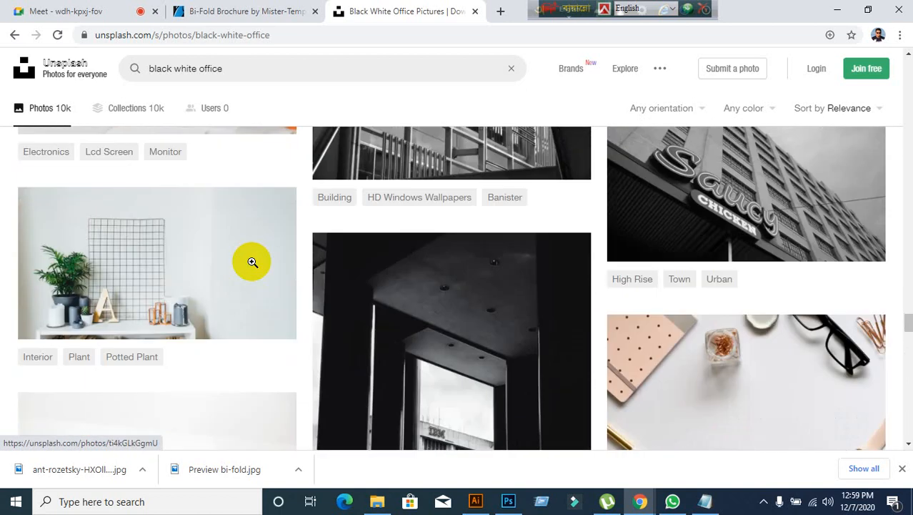
scroll(252, 264, down, 10)
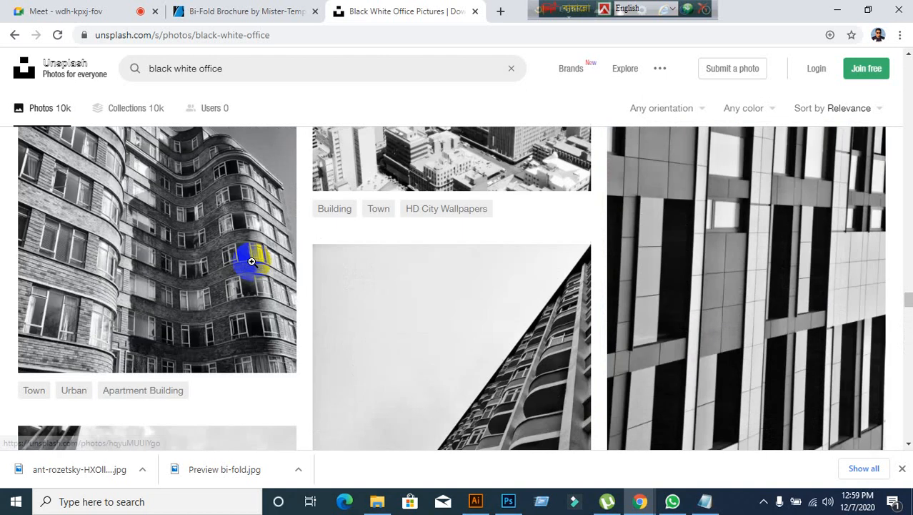
scroll(253, 262, down, 10)
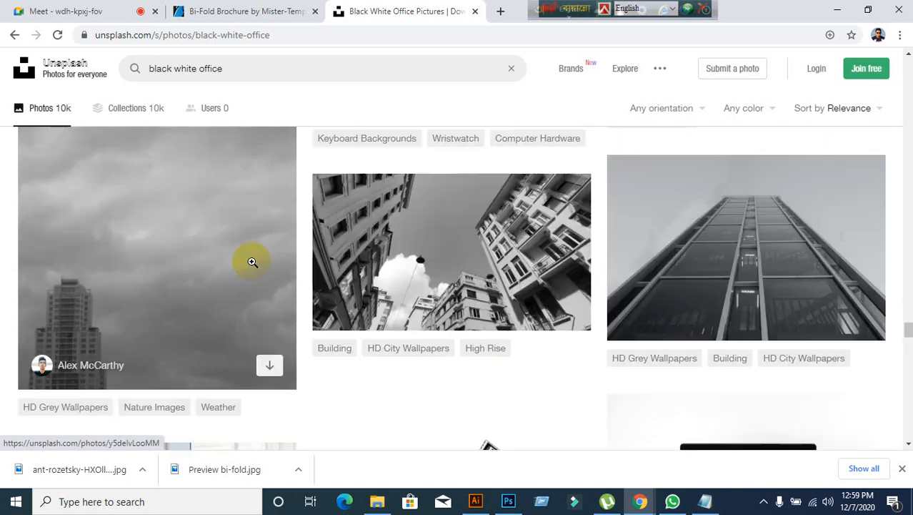
scroll(251, 262, down, 10)
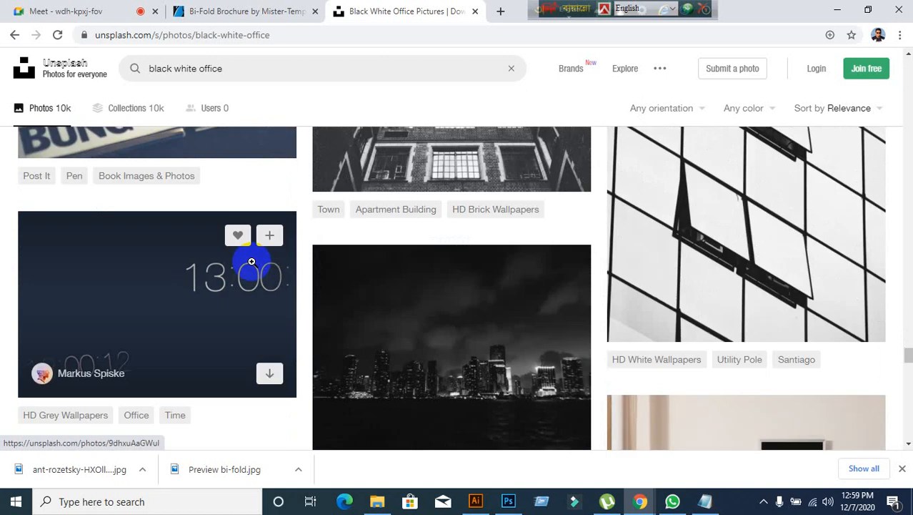
scroll(252, 262, down, 10)
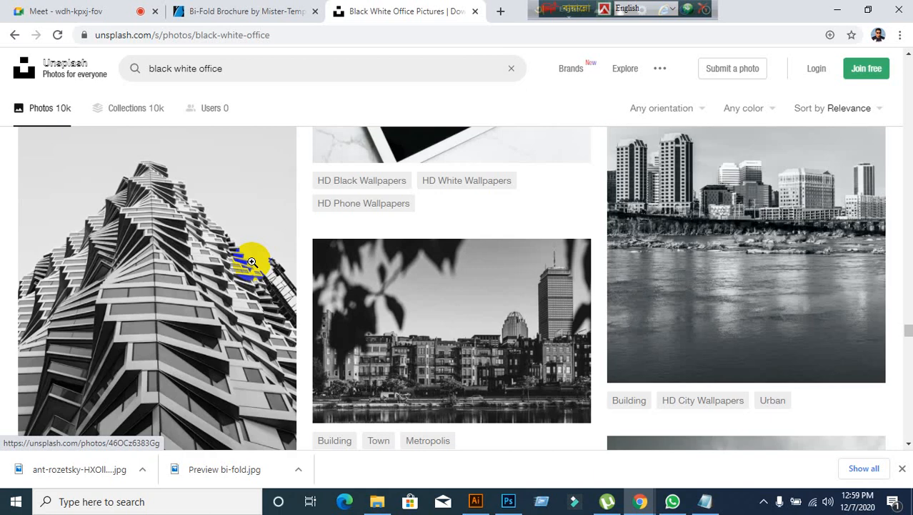
scroll(253, 262, down, 10)
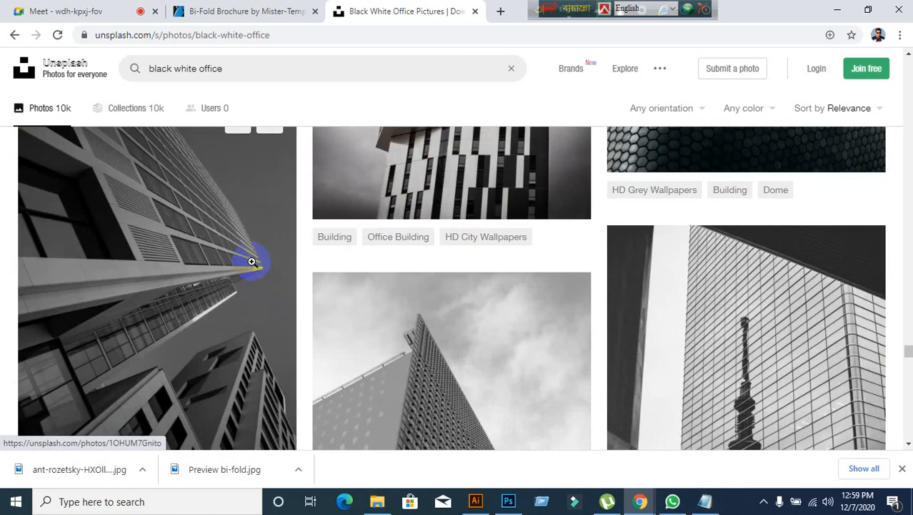
scroll(252, 262, down, 8)
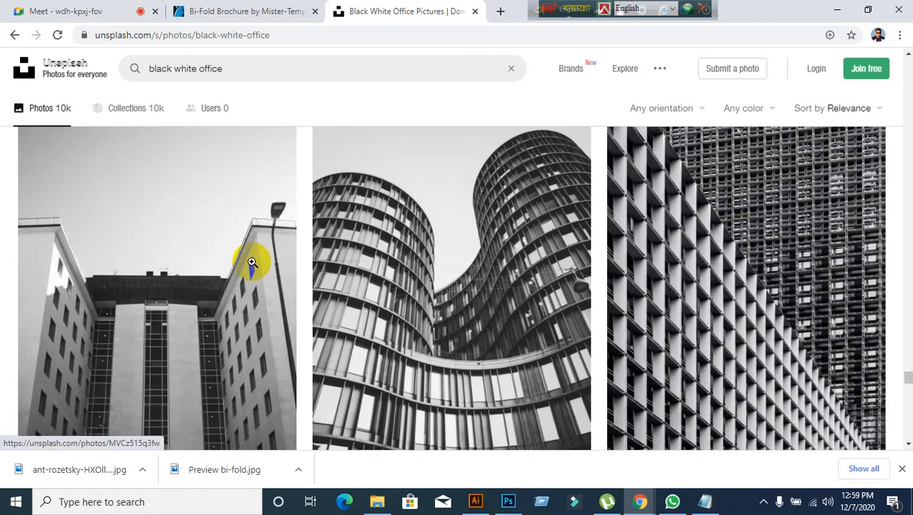
- Check the brochure spreads in Illustrator and return to the black-and-white office photos in Chrome
click(483, 505)
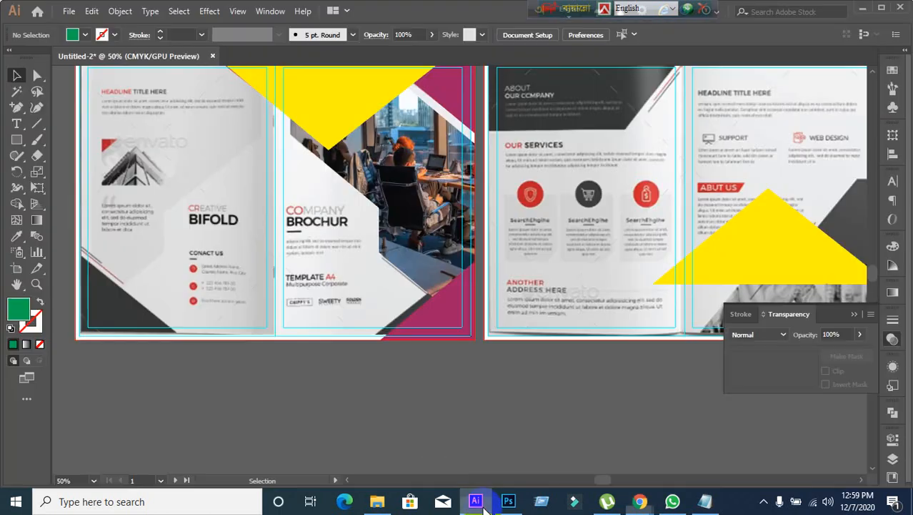
scroll(433, 459, up, 1)
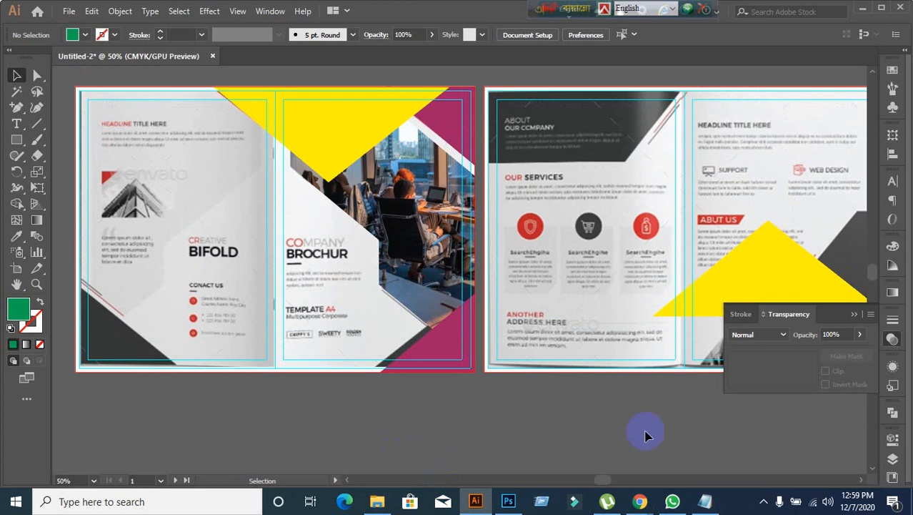
click(558, 443)
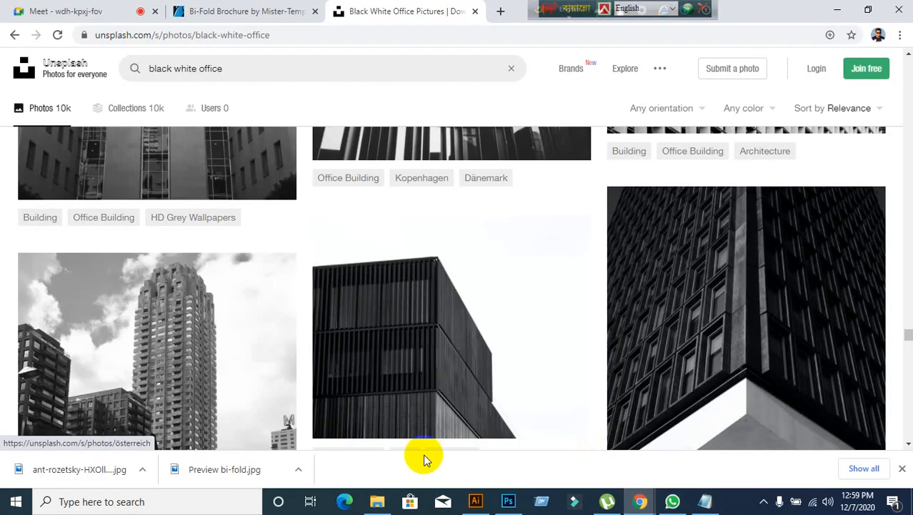
- Open the Google Meet call, stop presenting the screen and minimize the browser window
click(78, 10)
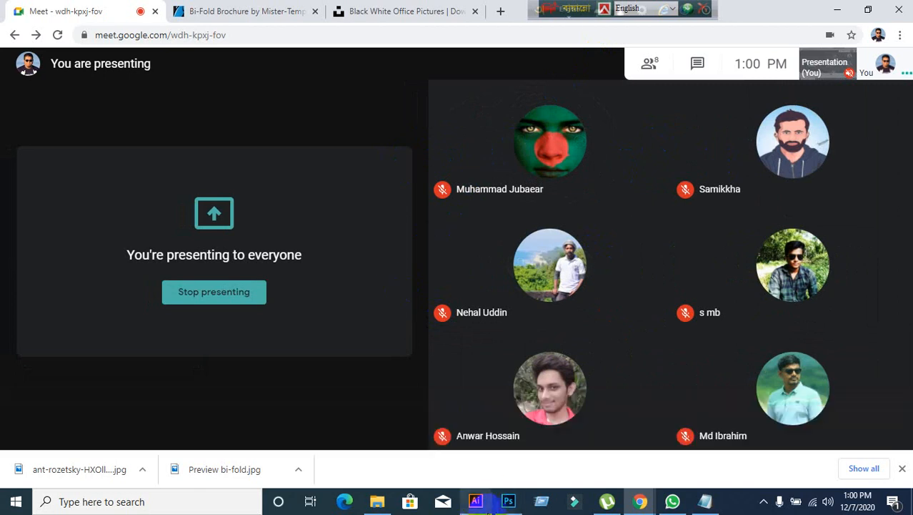
click(476, 502)
click(476, 502)
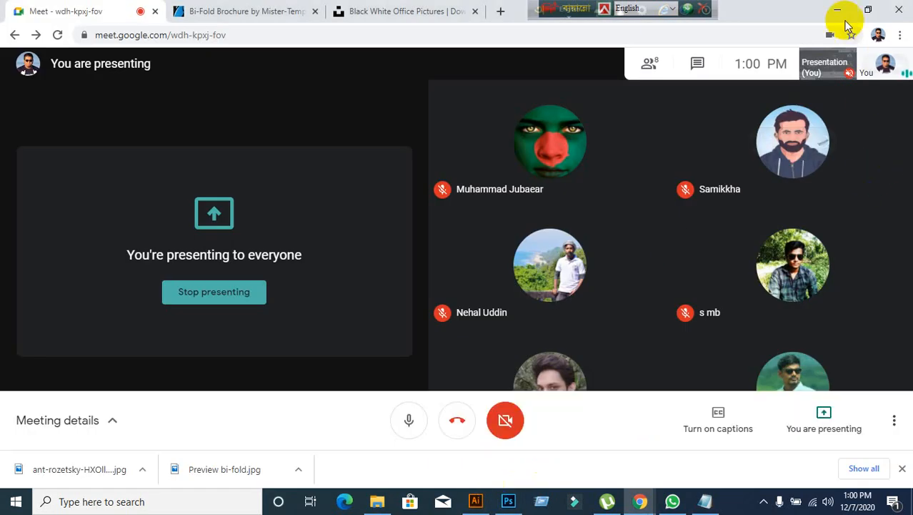
click(843, 10)
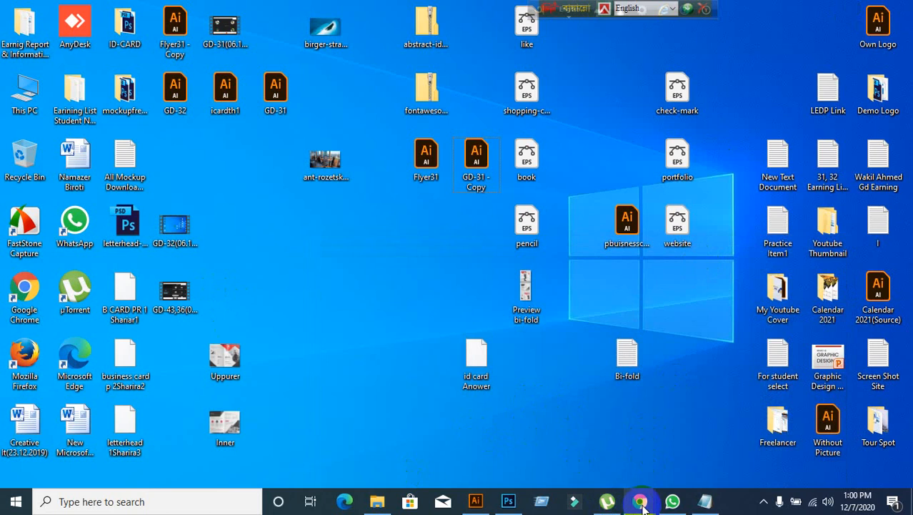
mouse_move(639, 501)
click(581, 461)
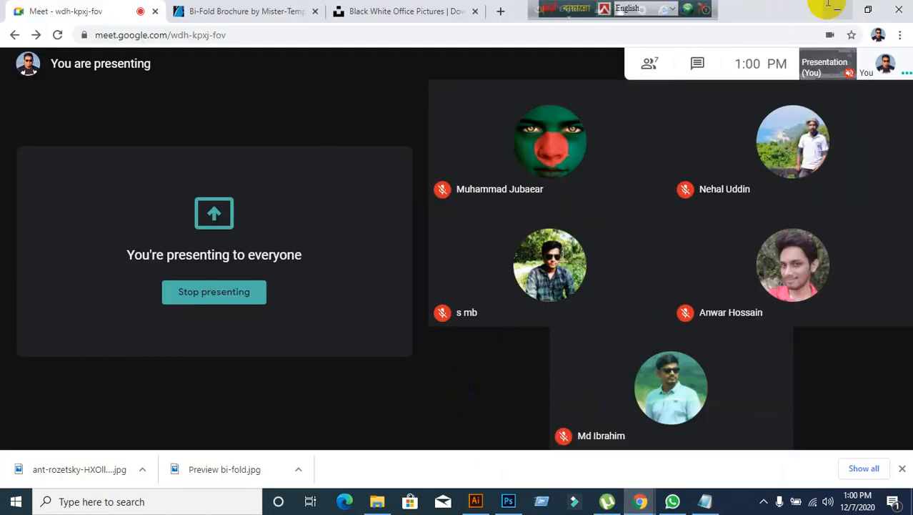
click(786, 429)
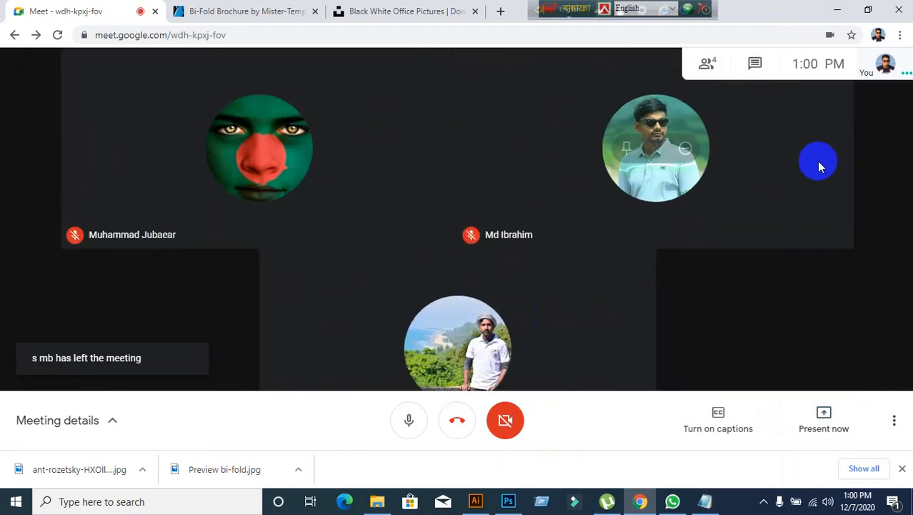
click(835, 11)
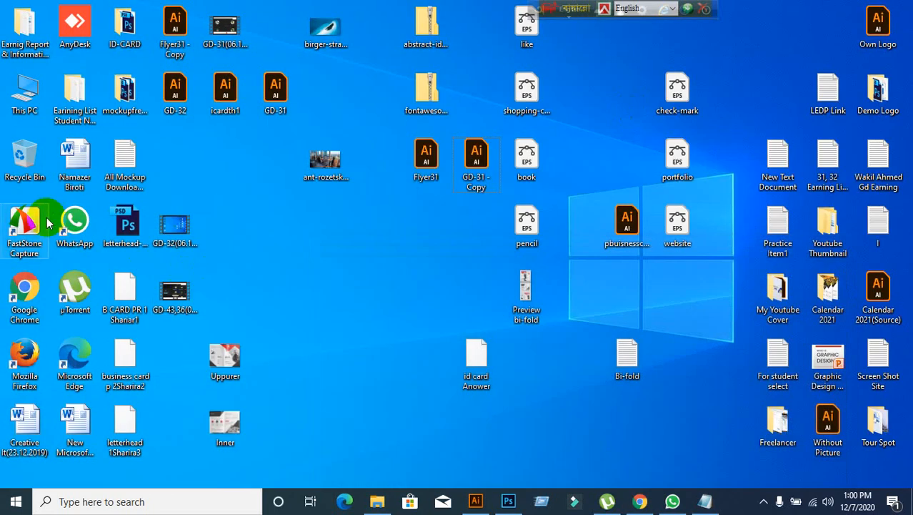